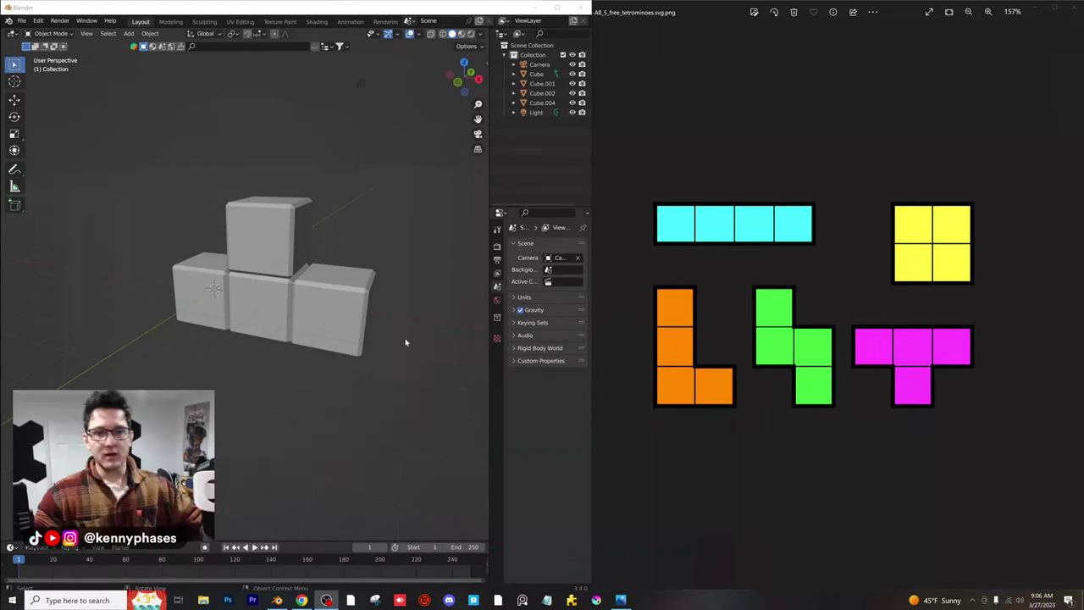
Place the tetromino reference image window beside the 3D scene without overlapping it, and enlarge the picture to 191%
{"action": "left_click", "coordinate": [371, 398]}
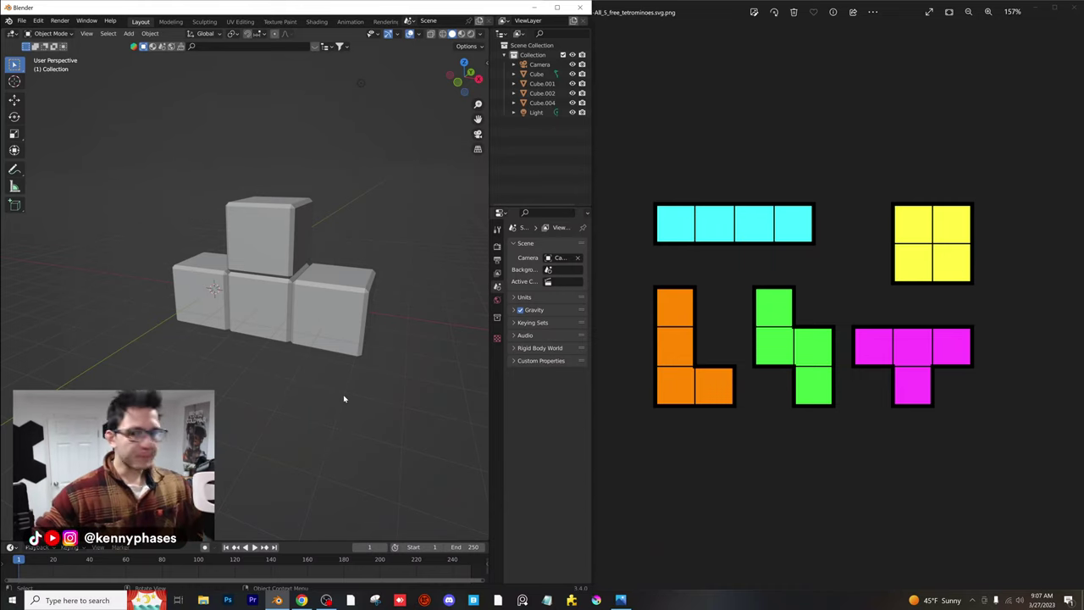
{"action": "scroll", "coordinate": [782, 298], "scroll_direction": "up", "scroll_amount": 1}
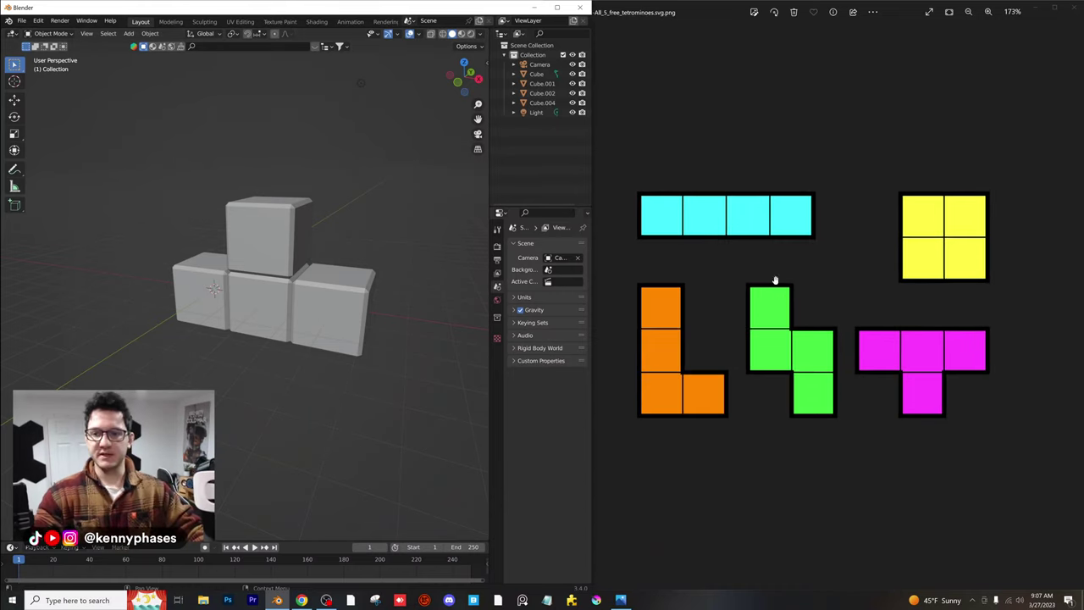
{"action": "left_click", "coordinate": [732, 268]}
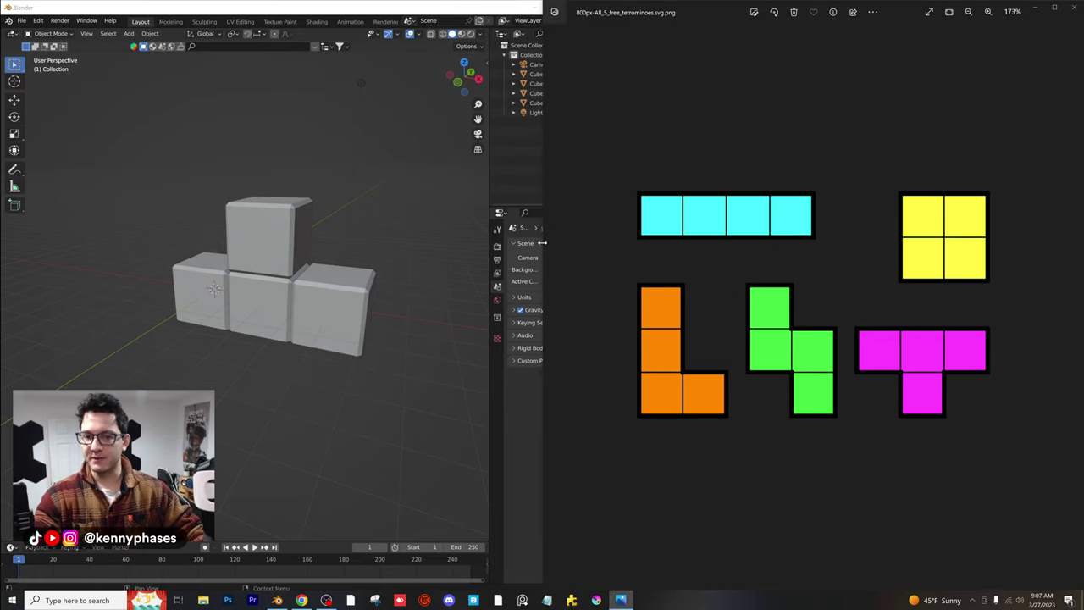
{"action": "left_click_drag", "start_coordinate": [542, 243], "coordinate": [592, 249]}
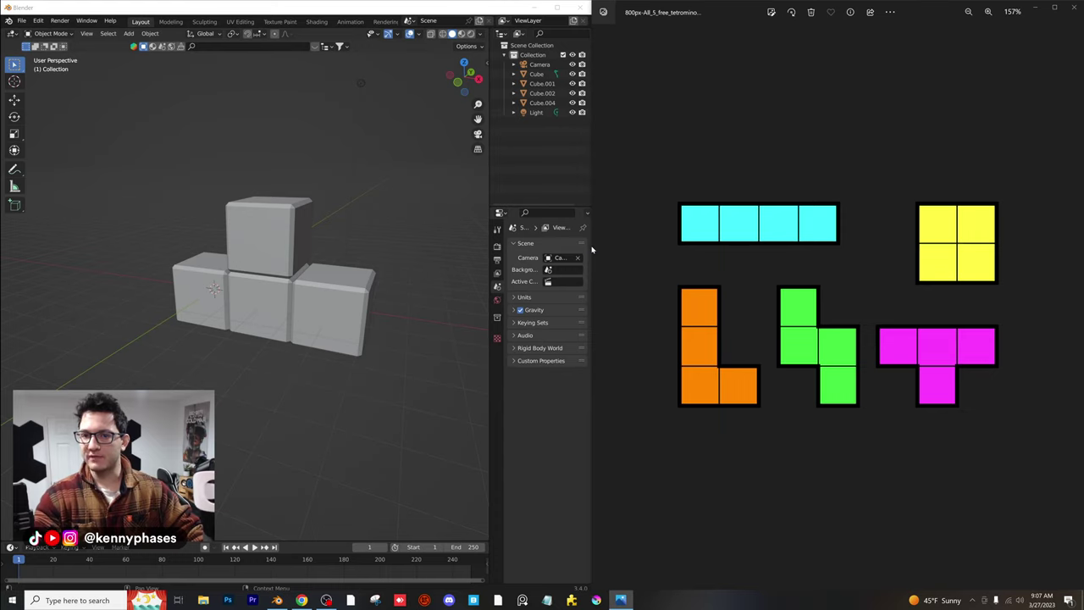
{"action": "scroll", "coordinate": [803, 296], "scroll_direction": "up", "scroll_amount": 2}
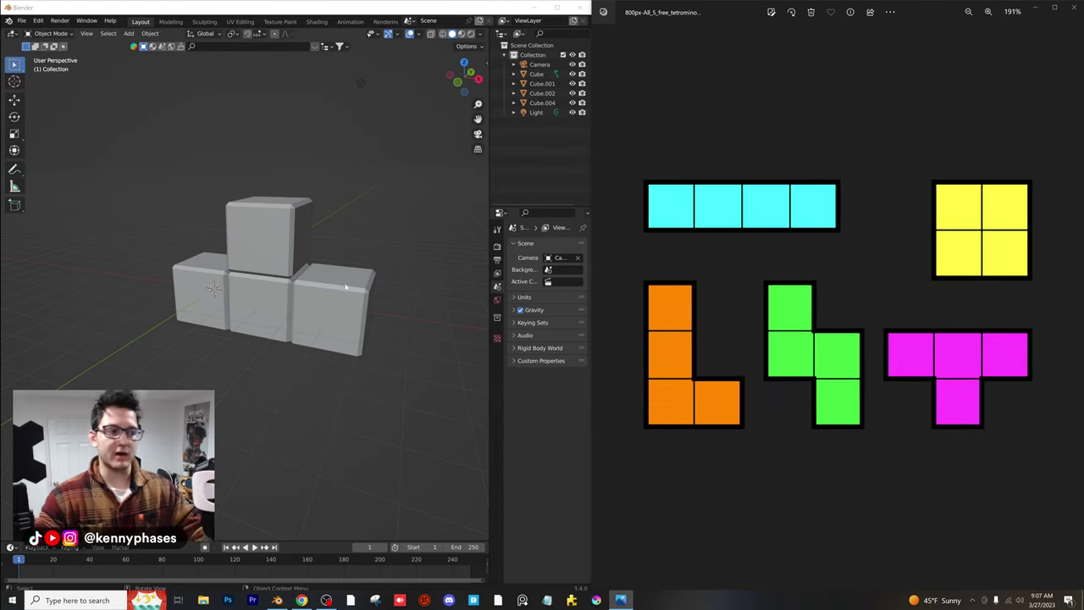
Delete the scene's light and save the file as Tetris.blend in the Instagram-Blender-Files folder
{"action": "left_click", "coordinate": [398, 269]}
{"action": "left_click", "coordinate": [359, 83]}
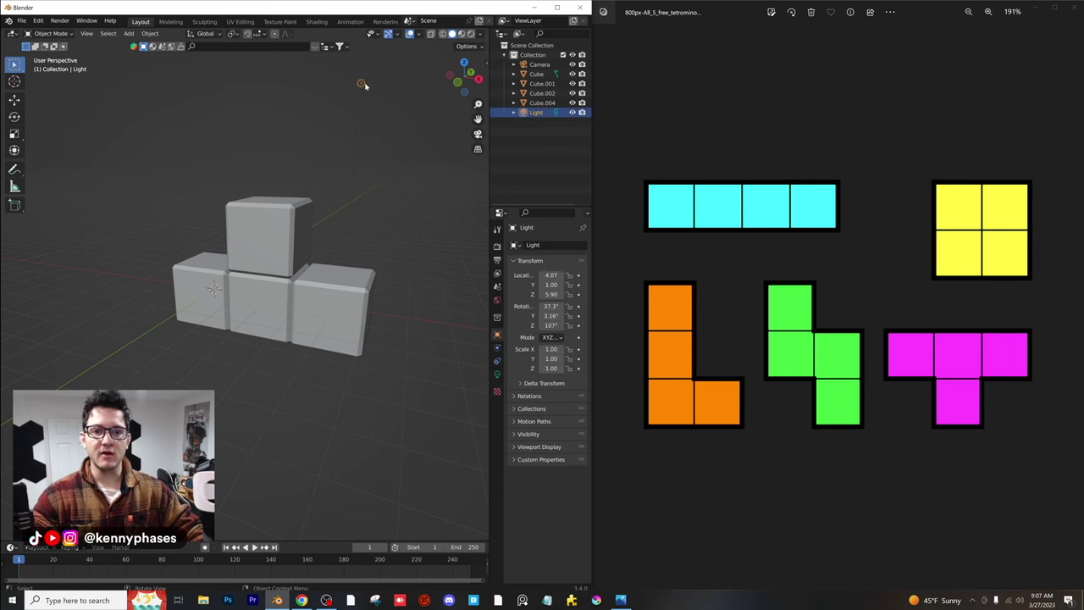
{"action": "key", "text": "Delete"}
{"action": "key", "text": "ctrl+s"}
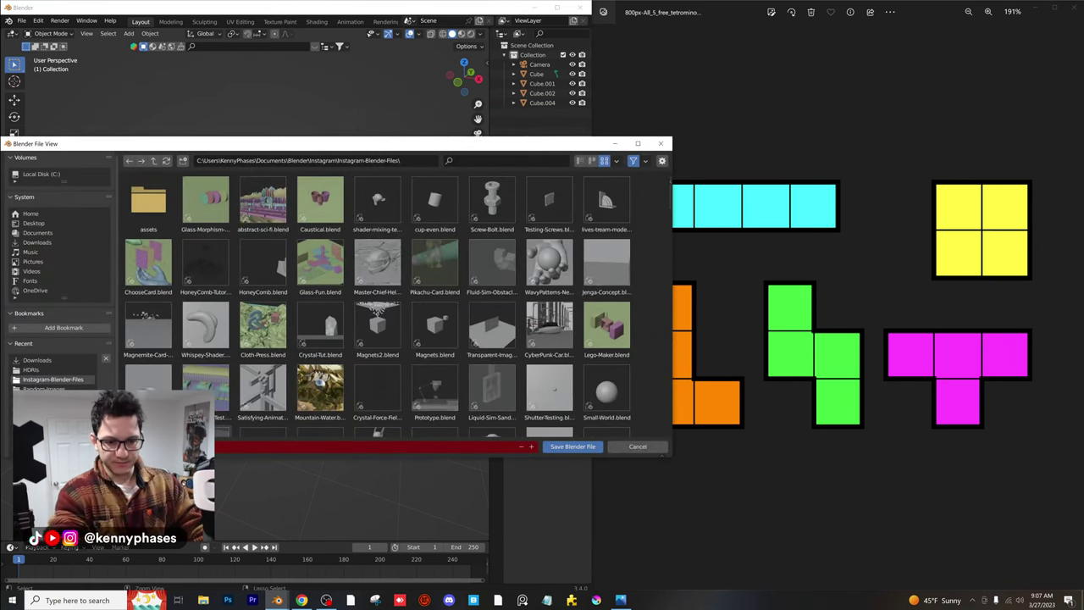
{"action": "left_click", "coordinate": [572, 446]}
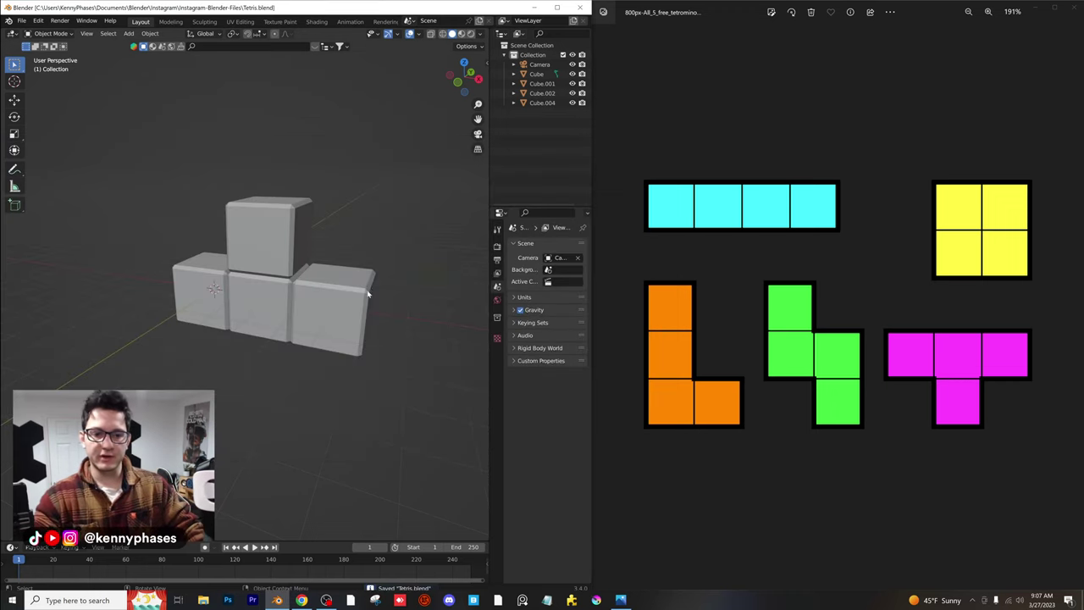
Delete all four existing beveled cubes from the scene, keeping the camera
{"action": "left_click", "coordinate": [307, 270]}
{"action": "key", "text": "x"}
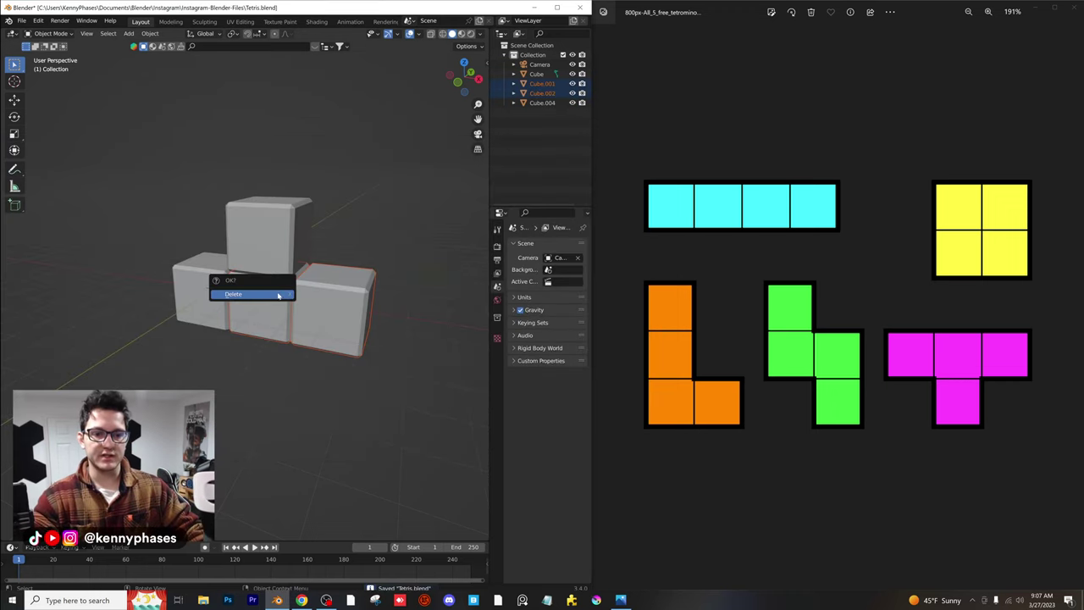
{"action": "left_click", "coordinate": [280, 296]}
{"action": "key", "text": "a"}
{"action": "key", "text": "Delete"}
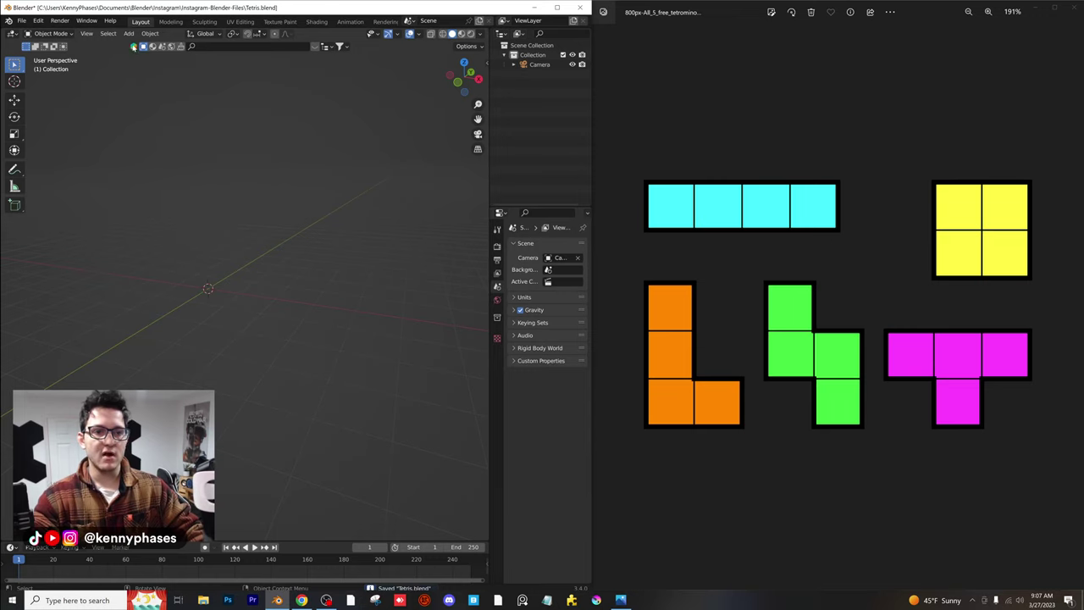
Add a new cube mesh at the world origin and widen the object properties area
{"action": "left_click", "coordinate": [129, 33]}
{"action": "mouse_move", "coordinate": [144, 44]}
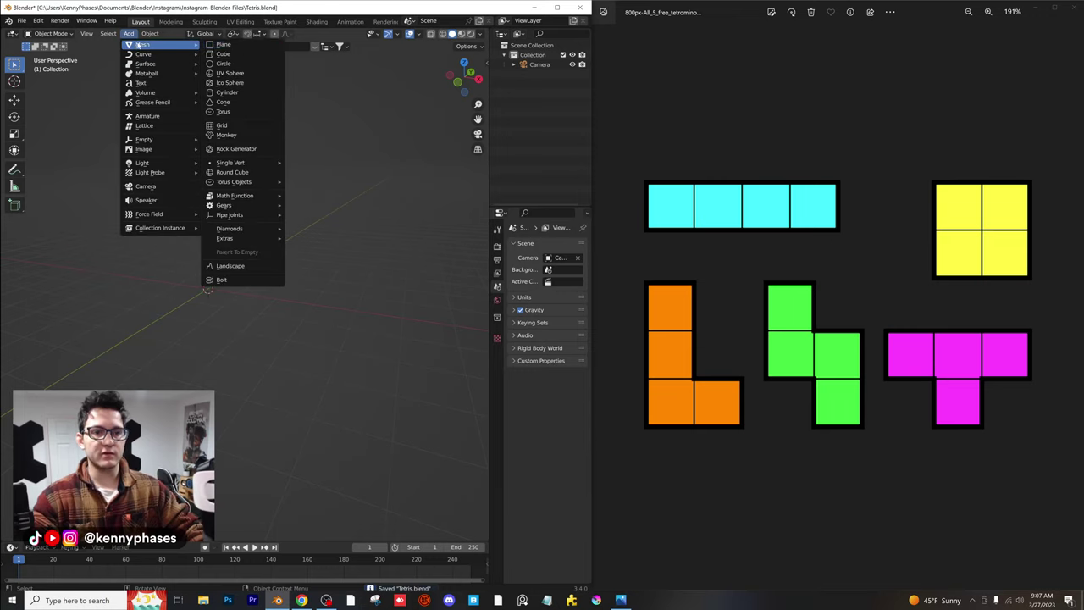
{"action": "left_click", "coordinate": [249, 55]}
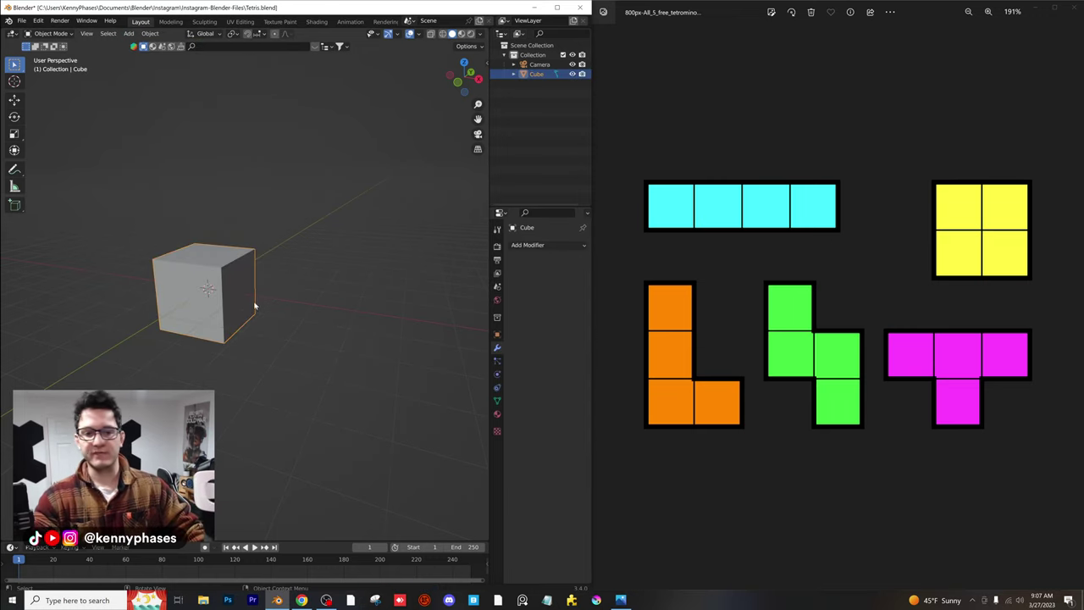
{"action": "middle_click_drag", "start_coordinate": [254, 306], "coordinate": [299, 300], "text": "shift"}
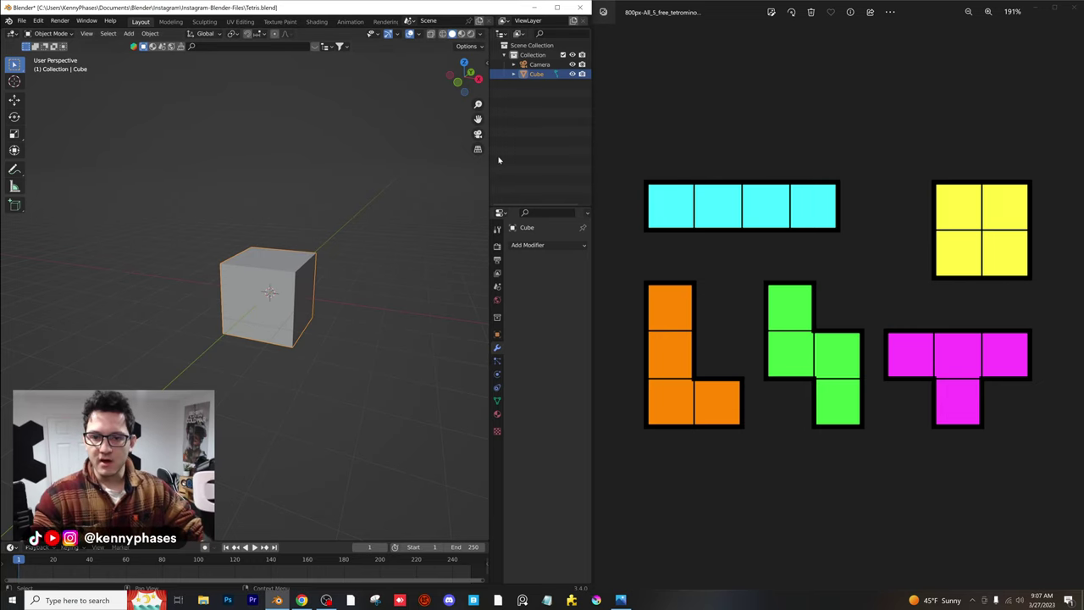
{"action": "left_click_drag", "start_coordinate": [488, 156], "coordinate": [444, 156]}
{"action": "left_click", "coordinate": [495, 245]}
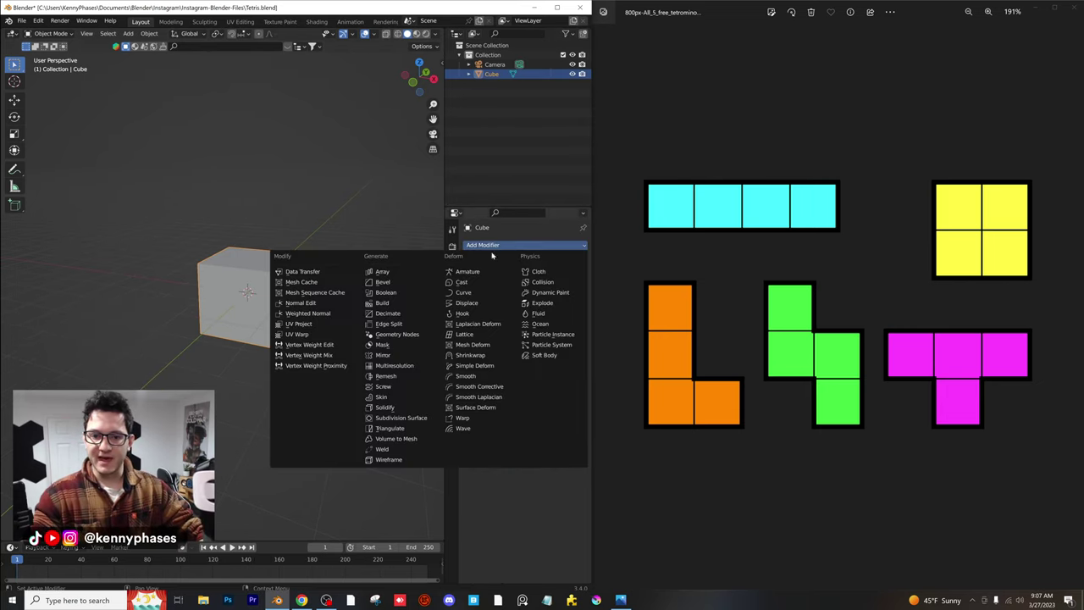
{"action": "left_click", "coordinate": [386, 274]}
{"action": "left_click", "coordinate": [567, 261]}
Add a Bevel modifier with its default 0.1 m amount to the cube
{"action": "left_click", "coordinate": [559, 245]}
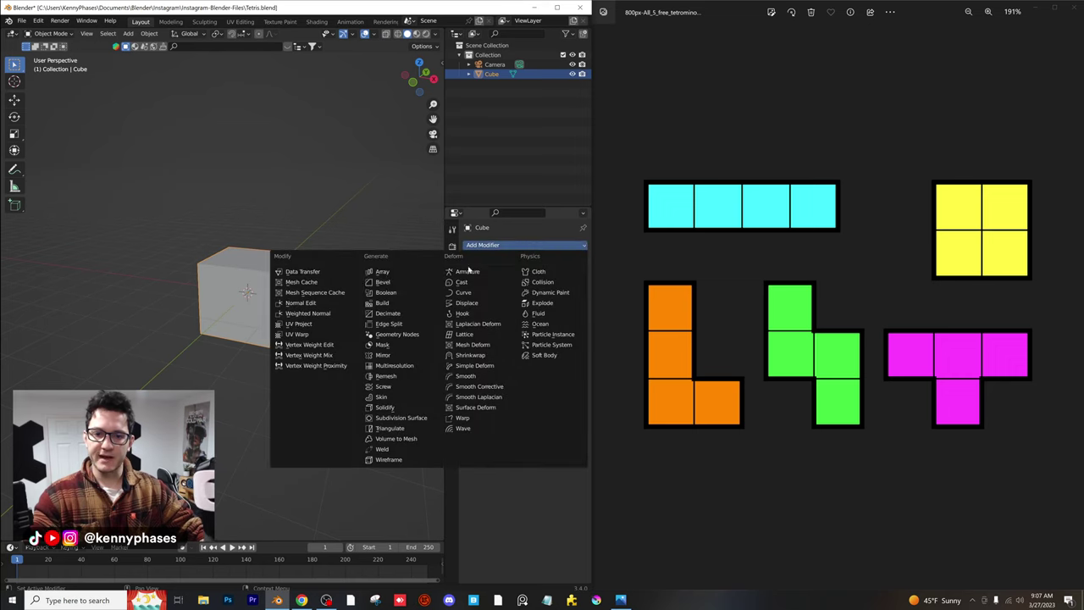
{"action": "left_click", "coordinate": [412, 281]}
{"action": "scroll", "coordinate": [263, 272], "scroll_direction": "up", "scroll_amount": 4}
{"action": "middle_click_drag", "start_coordinate": [264, 272], "coordinate": [340, 273]}
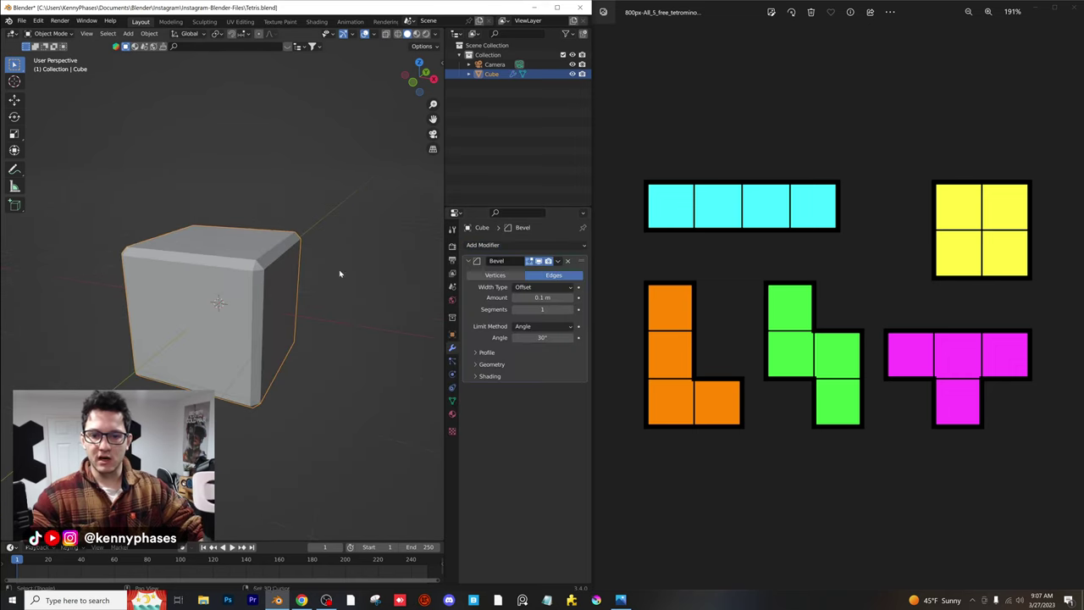
Add an Array modifier after the bevel and set its count to 3 along X
{"action": "left_click", "coordinate": [498, 245]}
{"action": "left_click", "coordinate": [385, 282]}
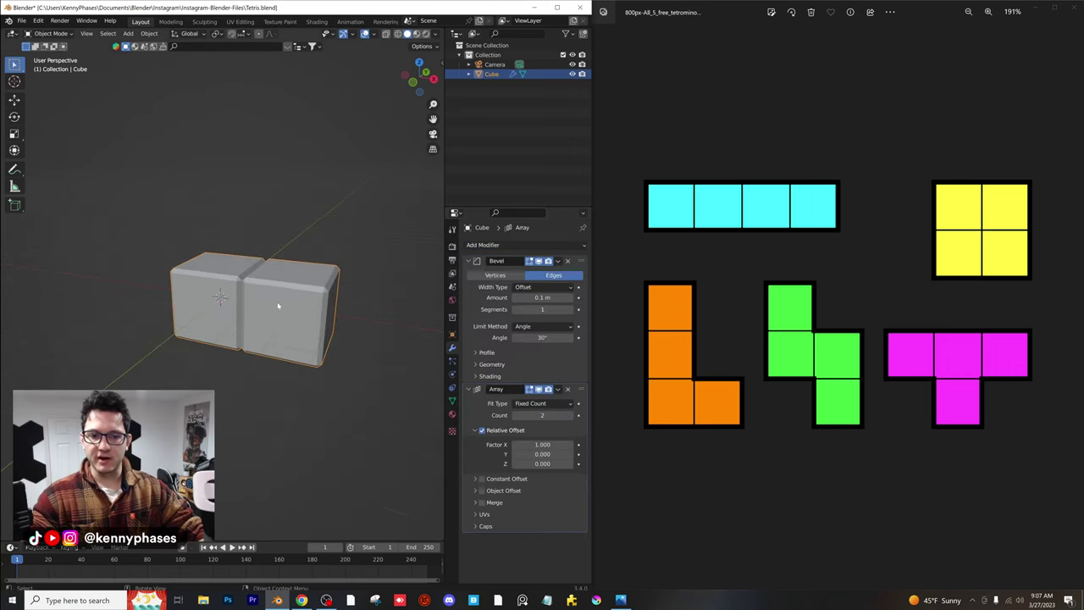
{"action": "left_click", "coordinate": [573, 415]}
Duplicate the Array modifier and set the copy's relative offset to X 0 and Z 1 so the cubes also repeat vertically
{"action": "left_click", "coordinate": [558, 389]}
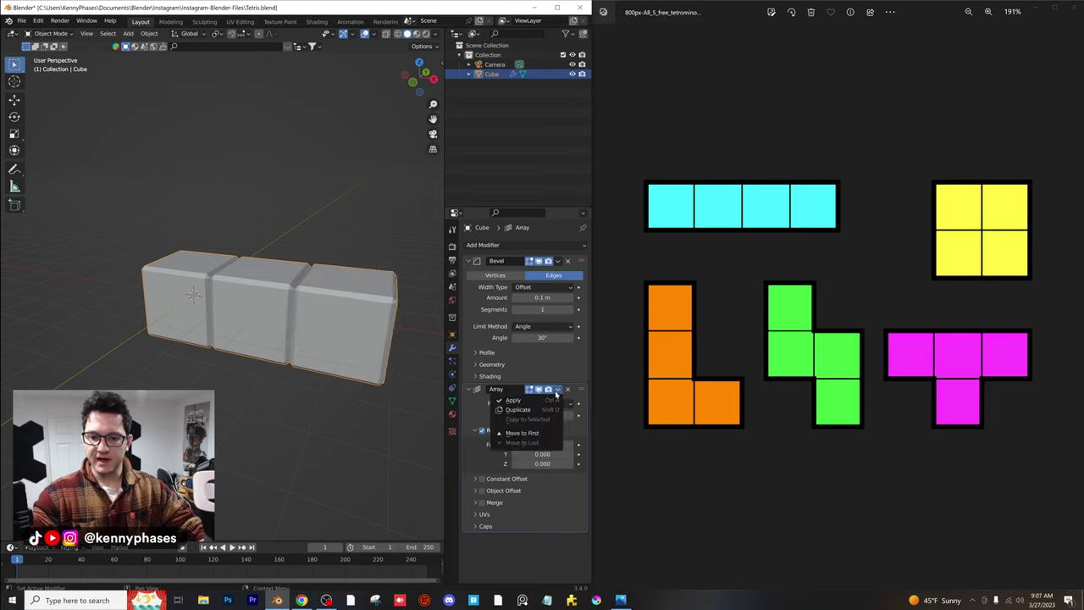
{"action": "left_click", "coordinate": [542, 408]}
{"action": "scroll", "coordinate": [545, 428], "scroll_direction": "down", "scroll_amount": 2}
{"action": "scroll", "coordinate": [559, 482], "scroll_direction": "down", "scroll_amount": 1}
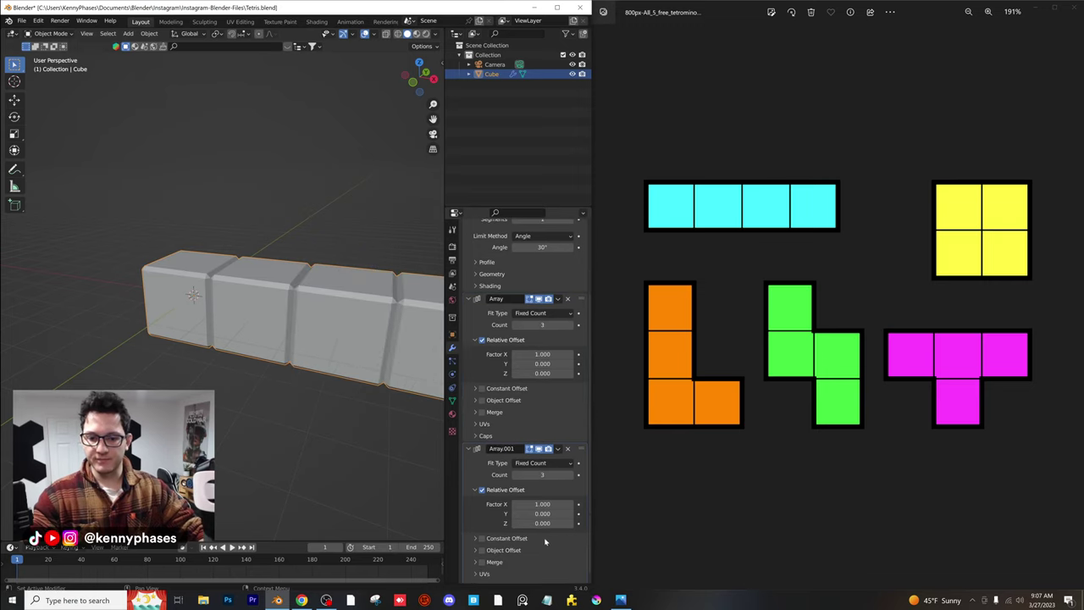
{"action": "left_click", "coordinate": [546, 523]}
{"action": "type", "text": "1"}
{"action": "key", "text": "Return"}
{"action": "left_click", "coordinate": [554, 504]}
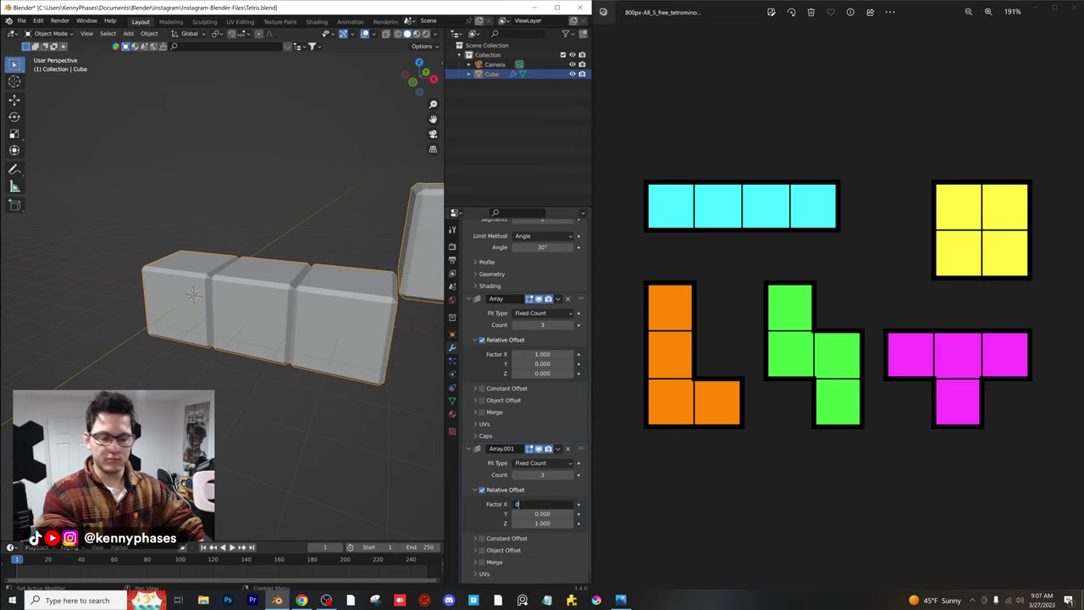
{"action": "type", "text": "0"}
{"action": "key", "text": "Return"}
{"action": "scroll", "coordinate": [343, 304], "scroll_direction": "down", "scroll_amount": 1}
{"action": "middle_click_drag", "start_coordinate": [342, 304], "coordinate": [337, 332], "text": "shift"}
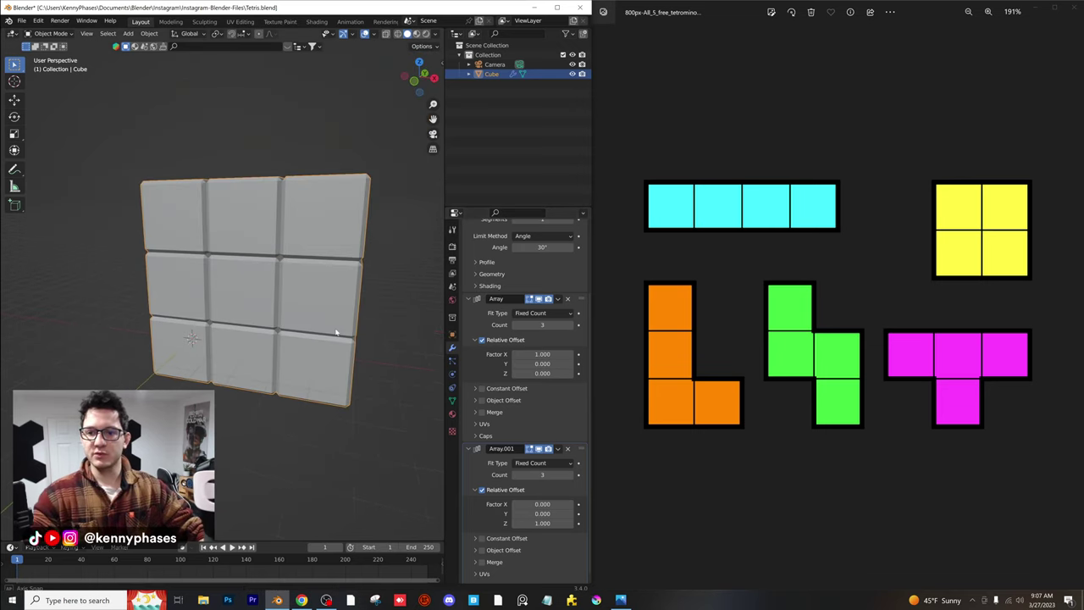
Raise the count of both Array modifiers to 4 to form a four-by-four wall of cubes
{"action": "left_click", "coordinate": [574, 474]}
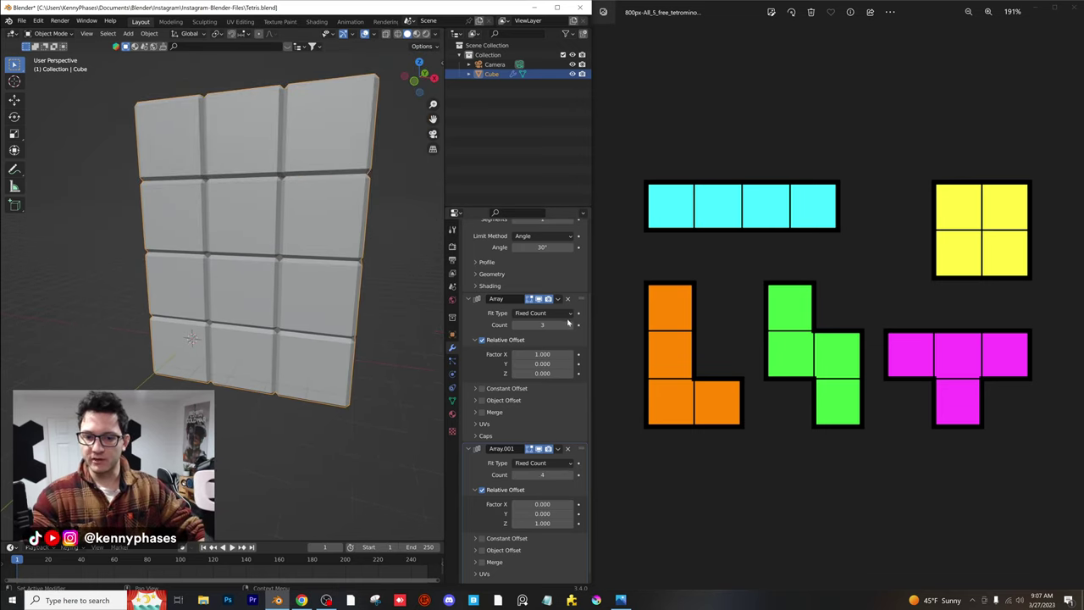
{"action": "left_click", "coordinate": [573, 325]}
{"action": "scroll", "coordinate": [285, 291], "scroll_direction": "down", "scroll_amount": 3}
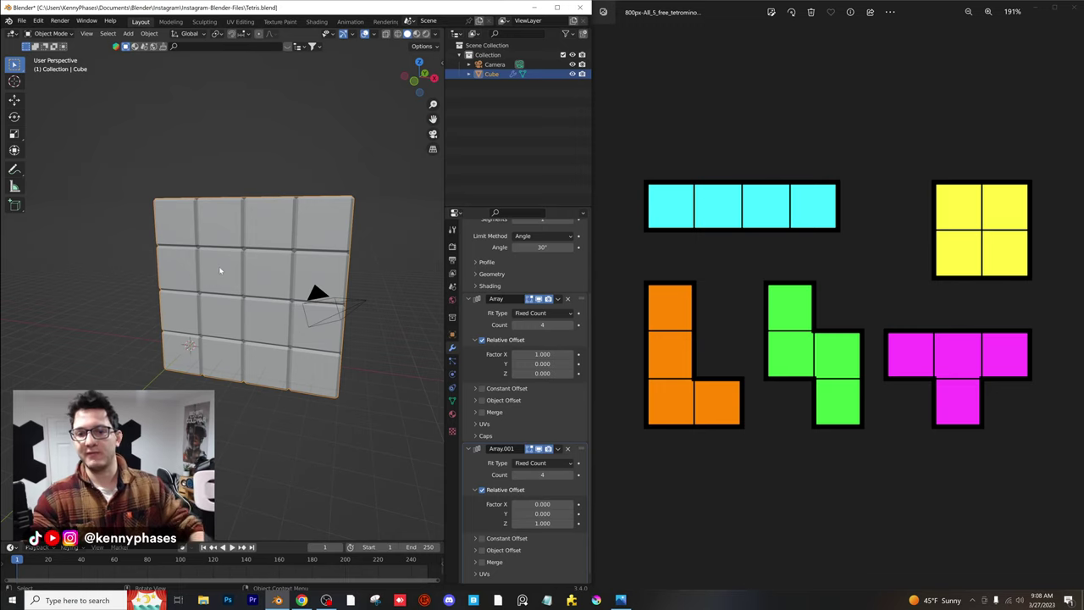
Apply the Bevel modifier and both Array modifiers to the cube mesh
{"action": "scroll", "coordinate": [525, 322], "scroll_direction": "up", "scroll_amount": 3}
{"action": "left_click", "coordinate": [557, 261]}
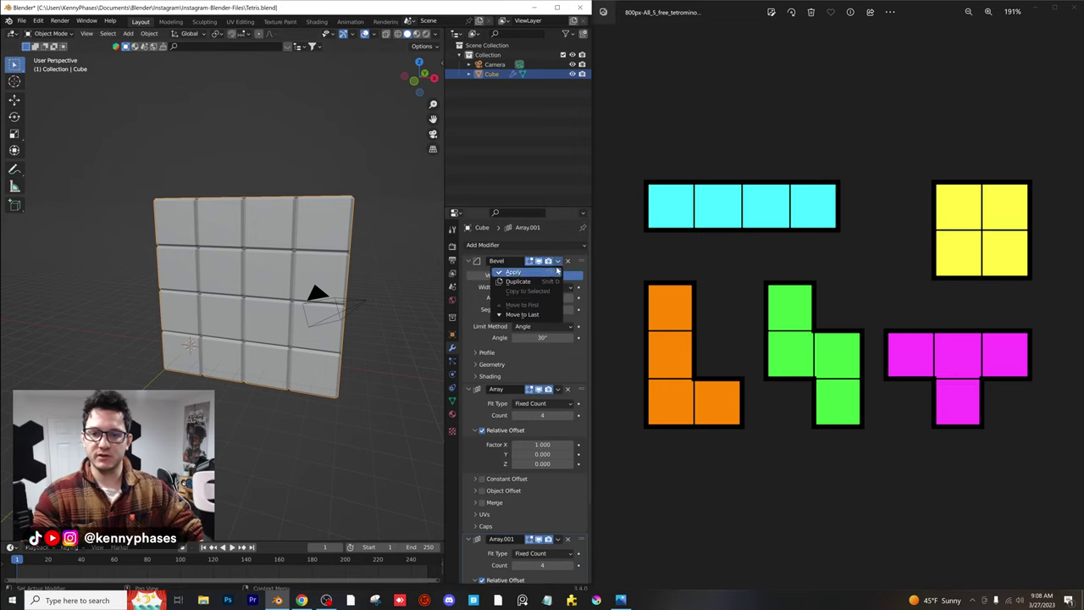
{"action": "left_click", "coordinate": [555, 271]}
{"action": "left_click", "coordinate": [558, 260]}
{"action": "left_click", "coordinate": [556, 271]}
{"action": "left_click", "coordinate": [557, 261]}
{"action": "left_click", "coordinate": [556, 271]}
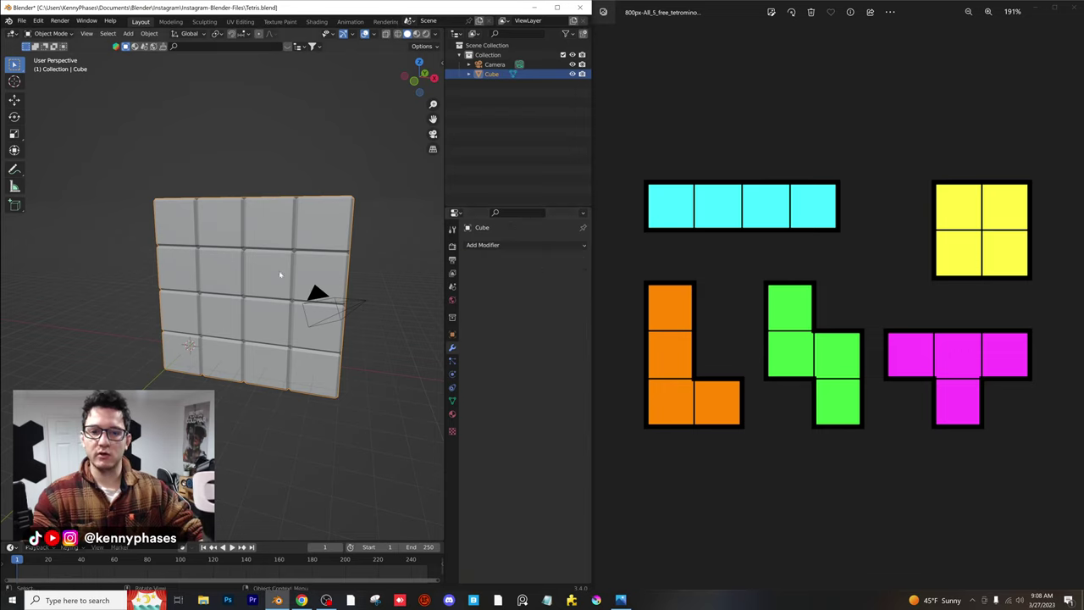
Separate the whole cube wall mesh by loose parts in Edit Mode and return to Object Mode
{"action": "middle_click_drag", "start_coordinate": [311, 267], "coordinate": [292, 262]}
{"action": "scroll", "coordinate": [301, 232], "scroll_direction": "up", "scroll_amount": 2}
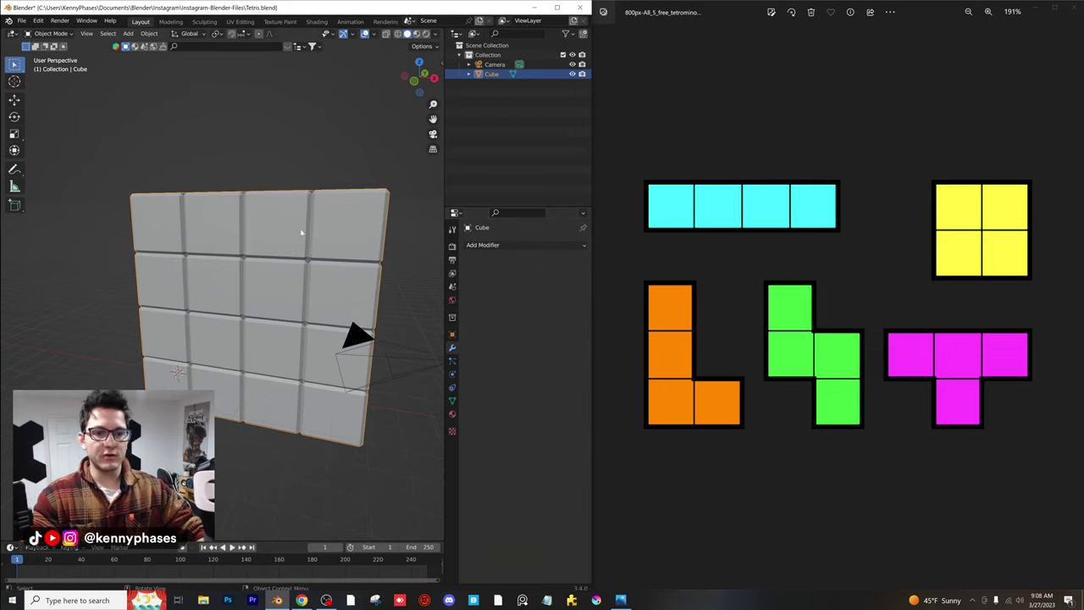
{"action": "key", "text": "Tab"}
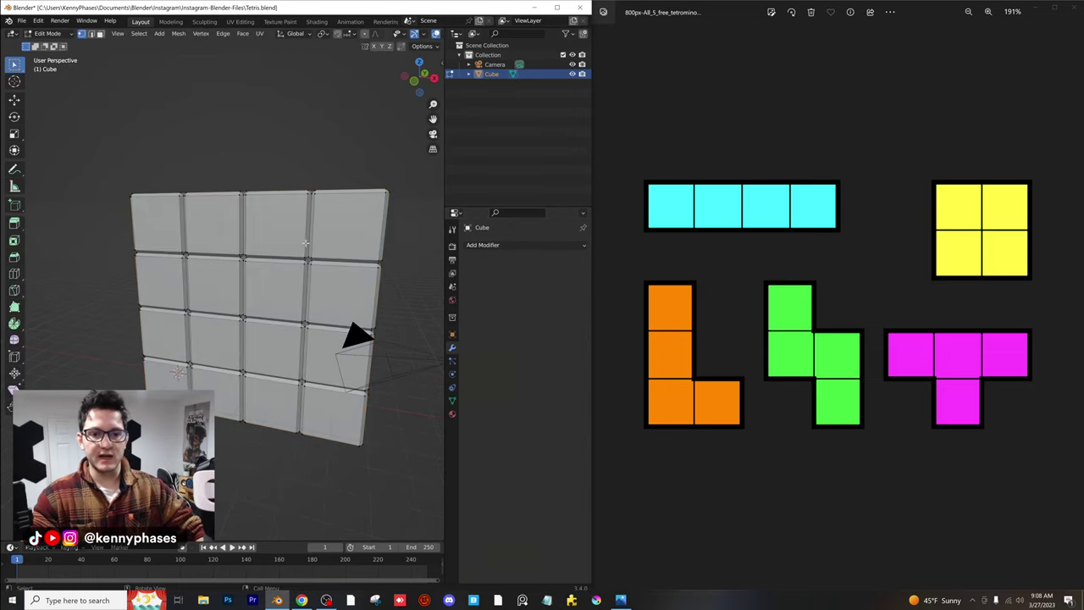
{"action": "key", "text": "a"}
{"action": "middle_click_drag", "start_coordinate": [291, 254], "coordinate": [290, 432]}
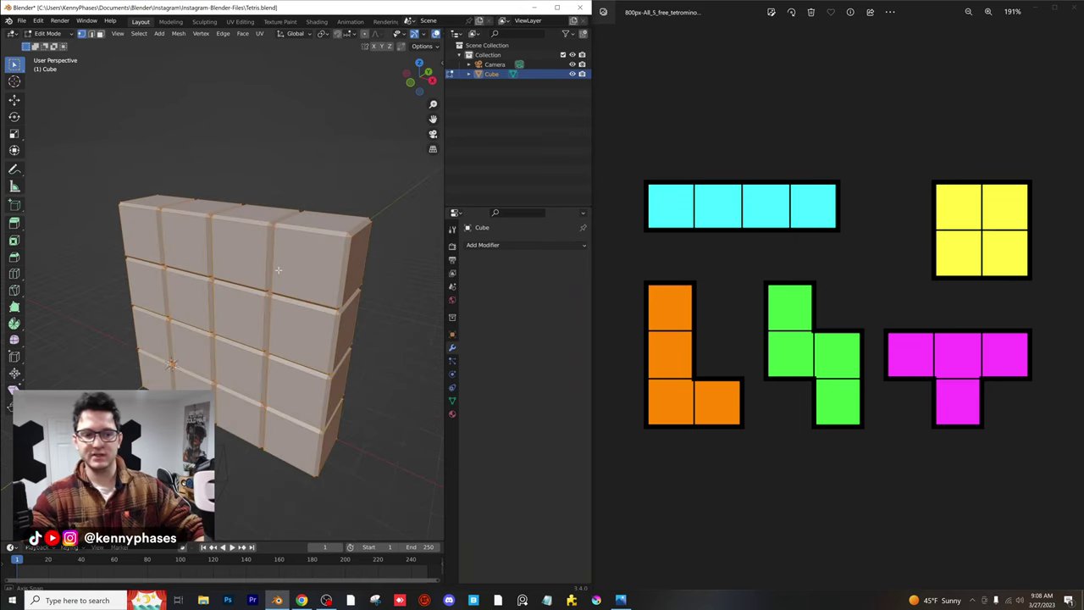
{"action": "right_click", "coordinate": [289, 437]}
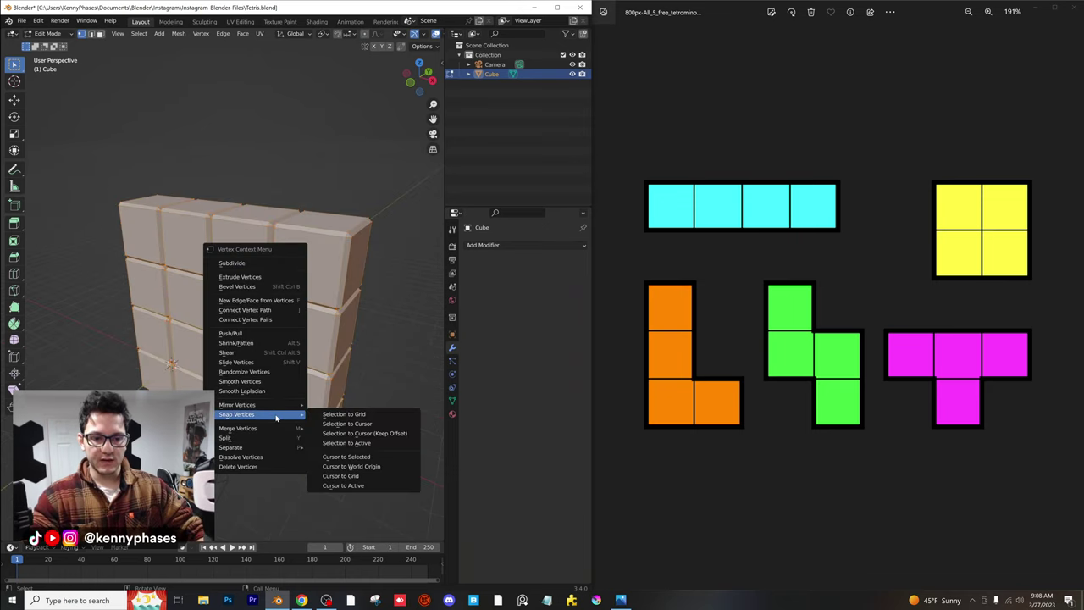
{"action": "mouse_move", "coordinate": [292, 447]}
{"action": "left_click", "coordinate": [360, 468]}
{"action": "key", "text": "Tab"}
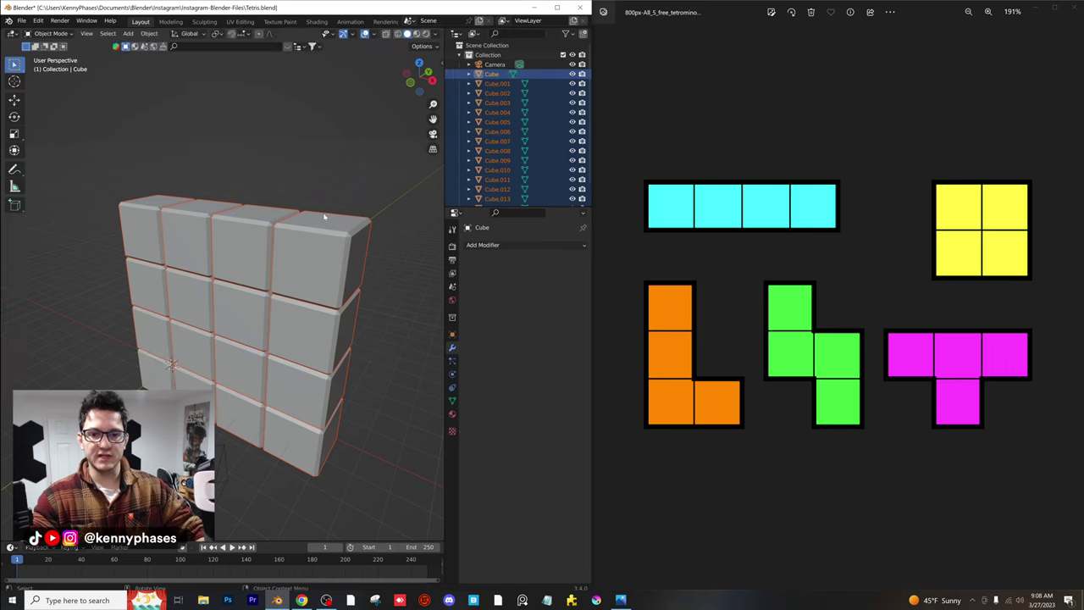
Try hiding and moving the wall's upper corner cube on its own, undoing each change
{"action": "key", "text": "alt+a"}
{"action": "left_click", "coordinate": [274, 269]}
{"action": "key", "text": "h"}
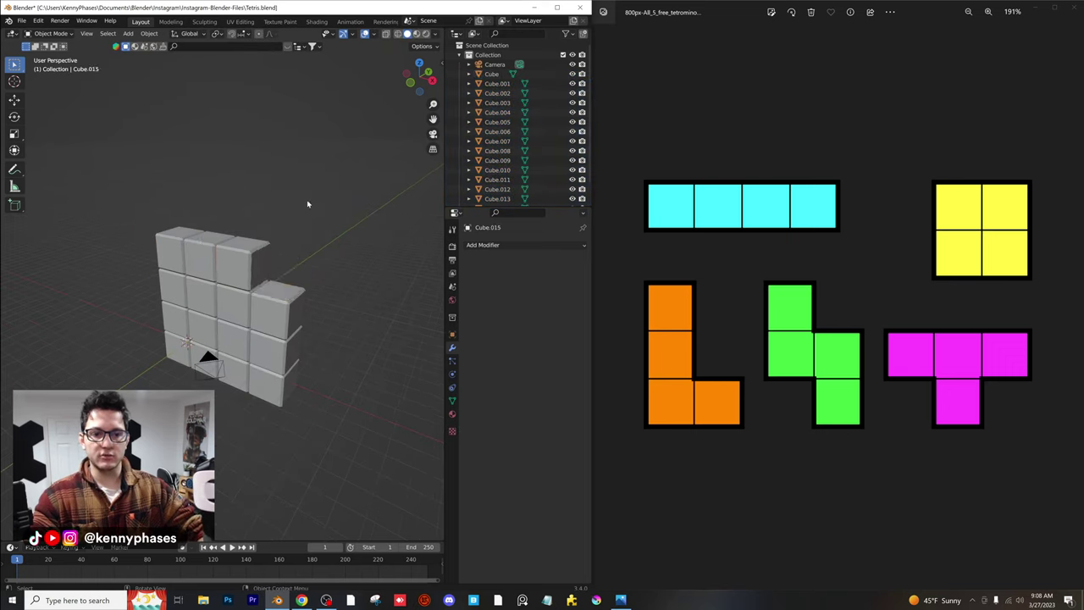
{"action": "key", "text": "ctrl+z"}
{"action": "key", "text": "g"}
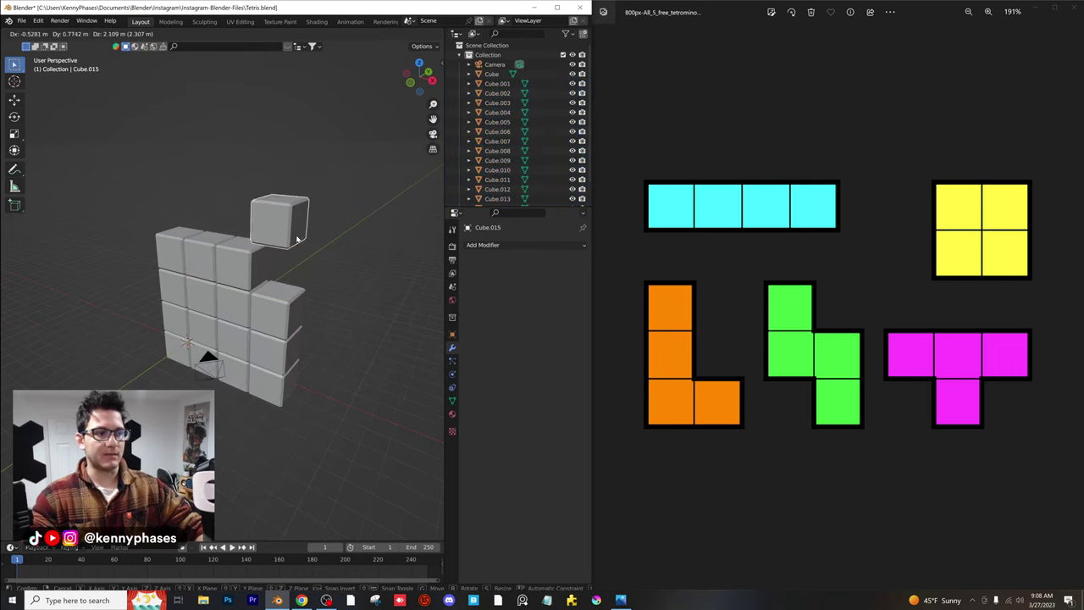
{"action": "left_click", "coordinate": [294, 240]}
{"action": "key", "text": "ctrl+z"}
Delete the camera from the scene
{"action": "middle_click_drag", "start_coordinate": [292, 298], "coordinate": [256, 269]}
{"action": "left_click_drag", "start_coordinate": [269, 185], "coordinate": [172, 391]}
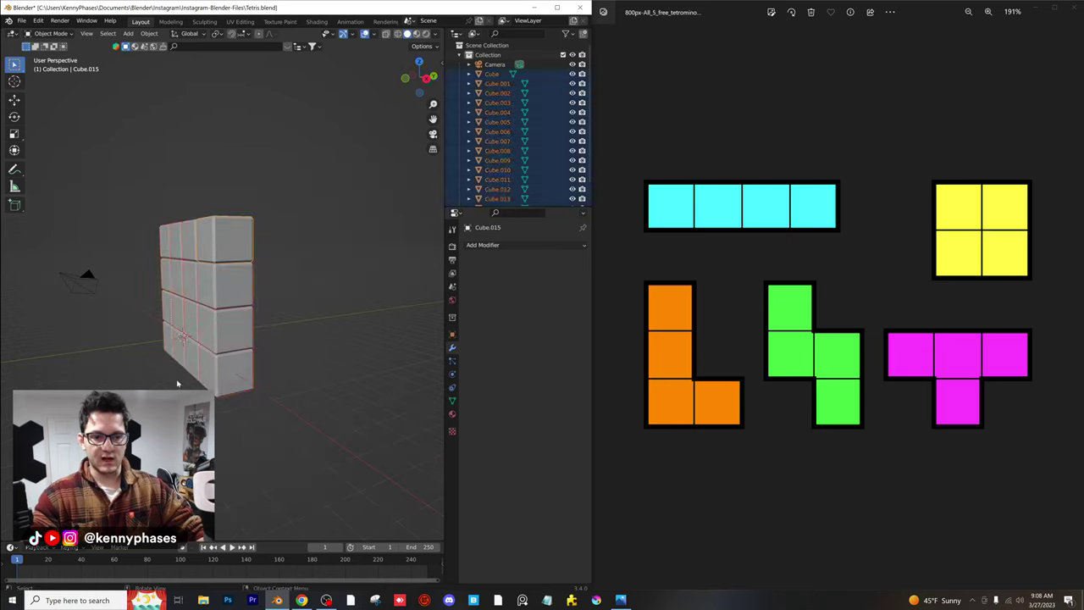
{"action": "middle_click_drag", "start_coordinate": [177, 381], "coordinate": [230, 354]}
{"action": "left_click", "coordinate": [181, 291]}
{"action": "key", "text": "Delete"}
Move all the wall's cubes into a new collection named Blue
{"action": "left_click_drag", "start_coordinate": [200, 197], "coordinate": [336, 419]}
{"action": "middle_click_drag", "start_coordinate": [287, 389], "coordinate": [300, 388]}
{"action": "key", "text": "m"}
{"action": "left_click", "coordinate": [280, 404]}
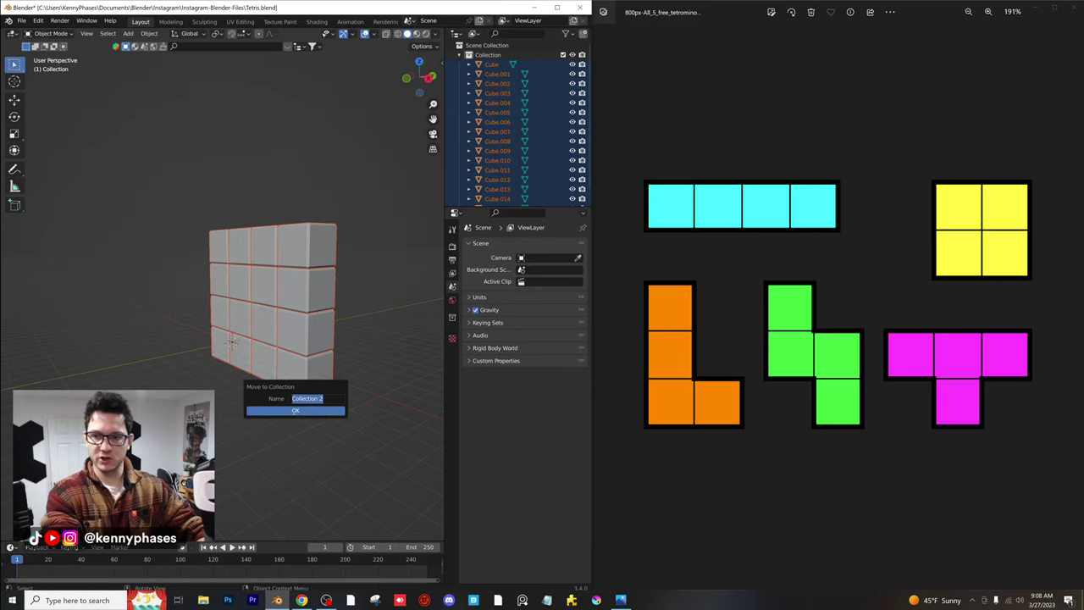
{"action": "type", "text": "Blue"}
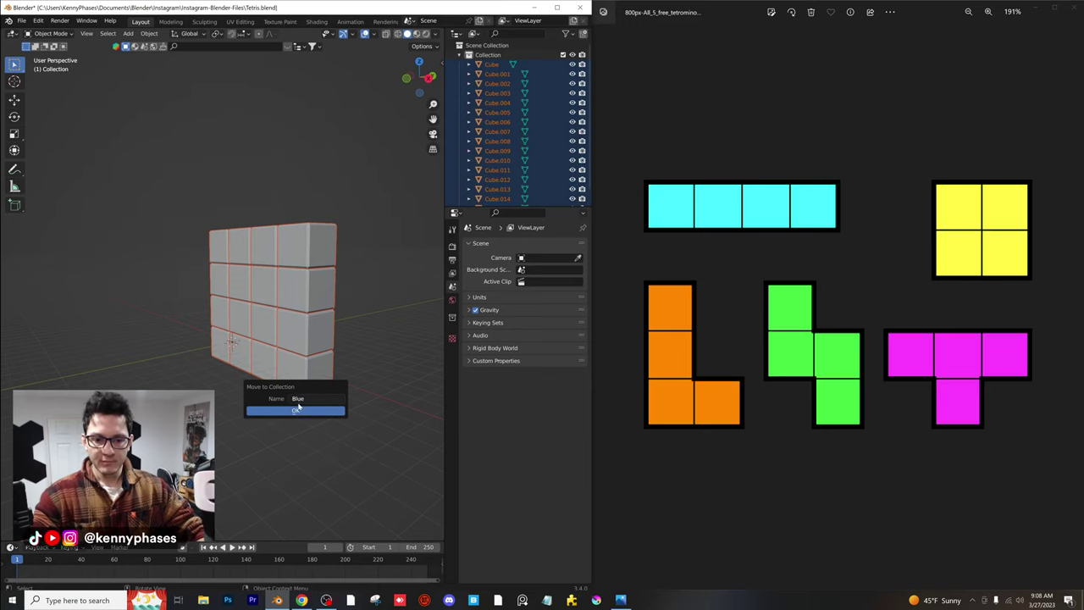
{"action": "left_click", "coordinate": [296, 410]}
Duplicate the Blue collection and rename the copy Green
{"action": "left_click", "coordinate": [501, 65]}
{"action": "left_click", "coordinate": [469, 65]}
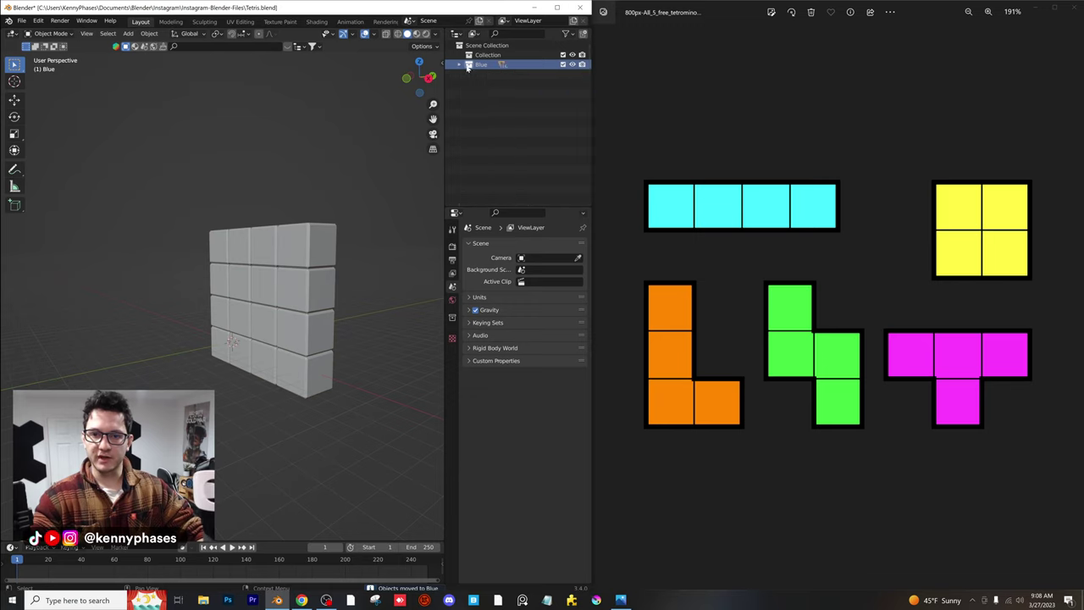
{"action": "right_click", "coordinate": [468, 66]}
{"action": "left_click", "coordinate": [400, 76]}
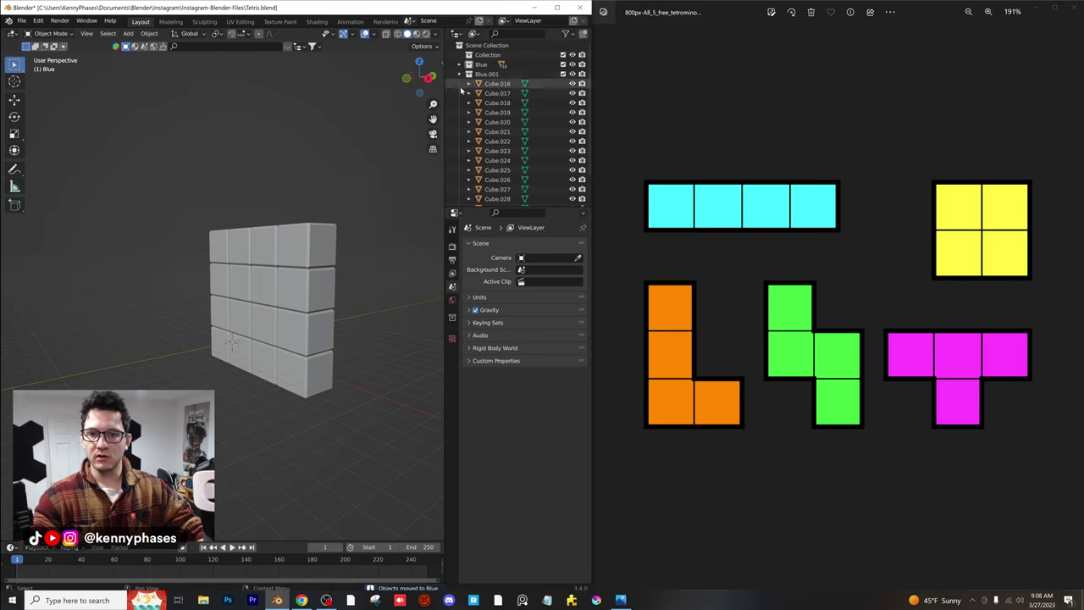
{"action": "double_click", "coordinate": [486, 74]}
{"action": "type", "text": "Gr"}
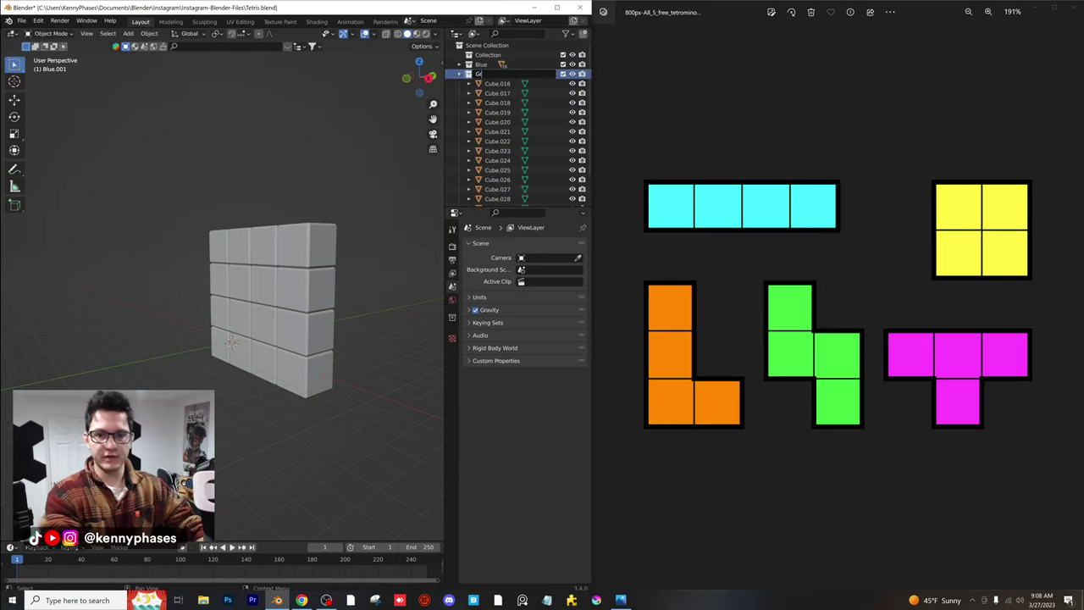
{"action": "type", "text": "een"}
{"action": "key", "text": "Return"}
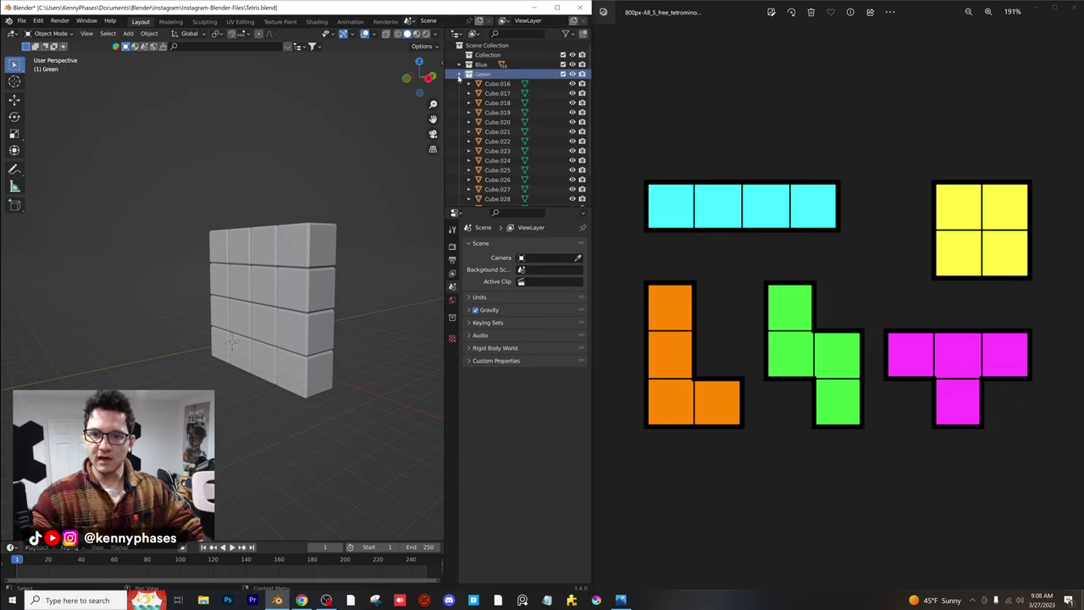
Hide the Blue collection and duplicate Green as a collection named Yellow
{"action": "left_click", "coordinate": [460, 74]}
{"action": "right_click", "coordinate": [502, 75]}
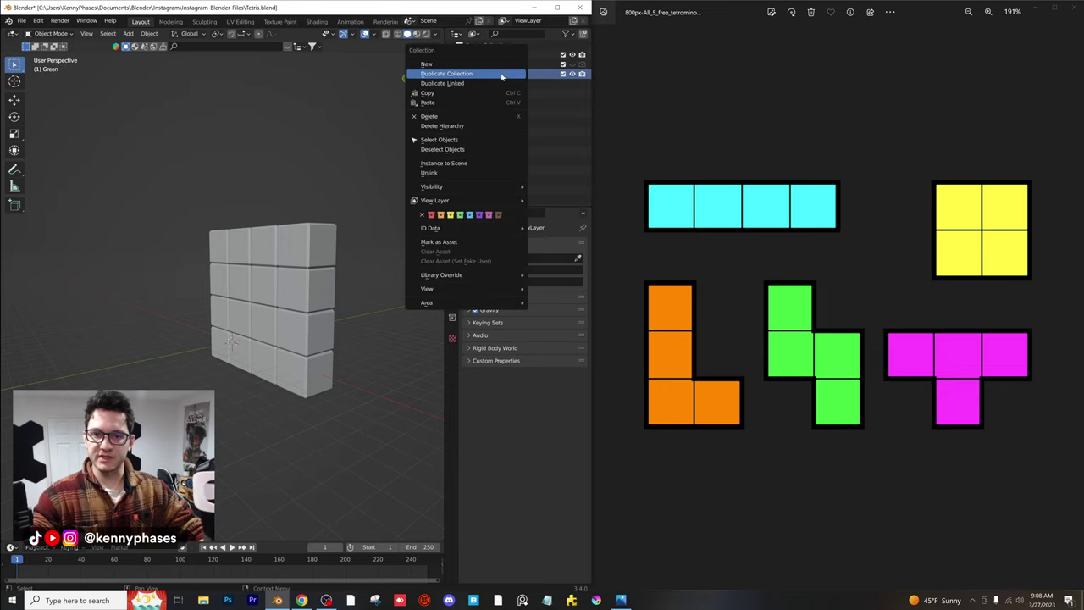
{"action": "left_click", "coordinate": [501, 74]}
{"action": "double_click", "coordinate": [490, 83]}
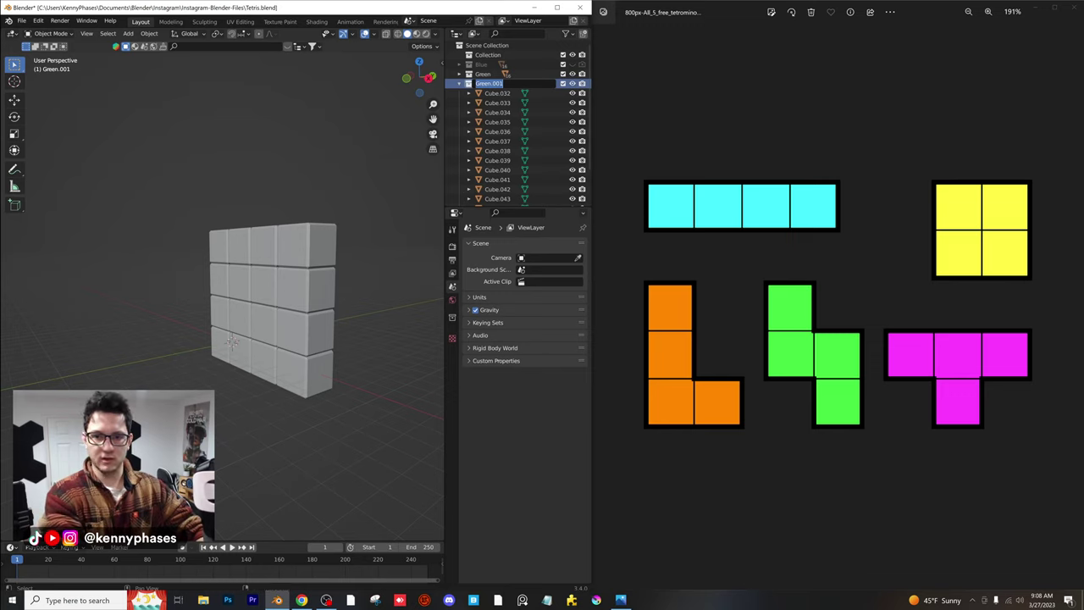
{"action": "type", "text": "T"}
{"action": "type", "text": "ellow"}
{"action": "key", "text": "Return"}
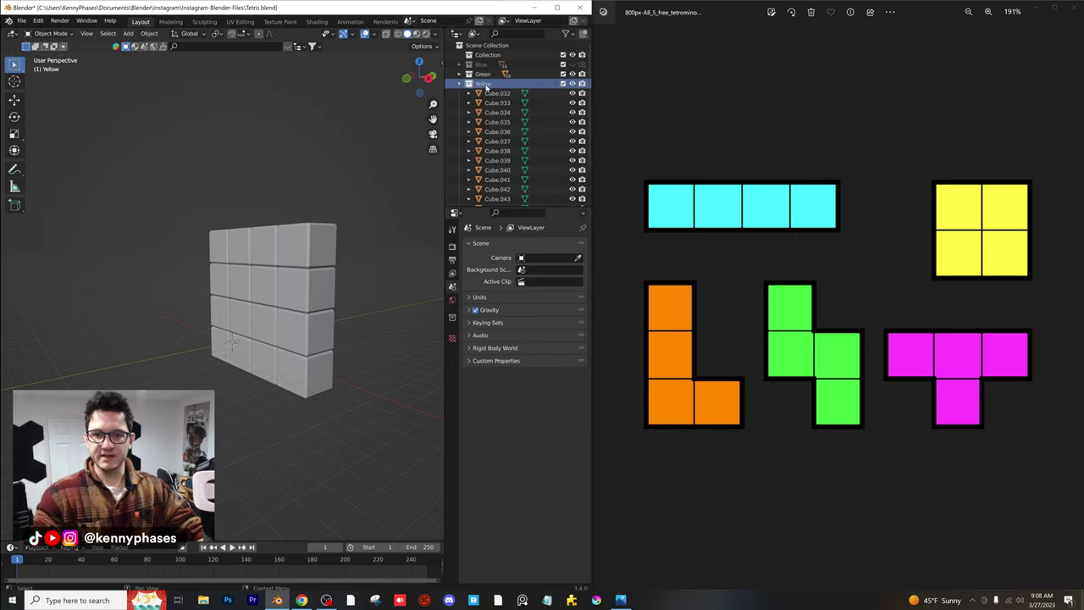
Hide the Green collection and duplicate Yellow as a collection named Orange
{"action": "left_click", "coordinate": [459, 84]}
{"action": "left_click", "coordinate": [573, 74]}
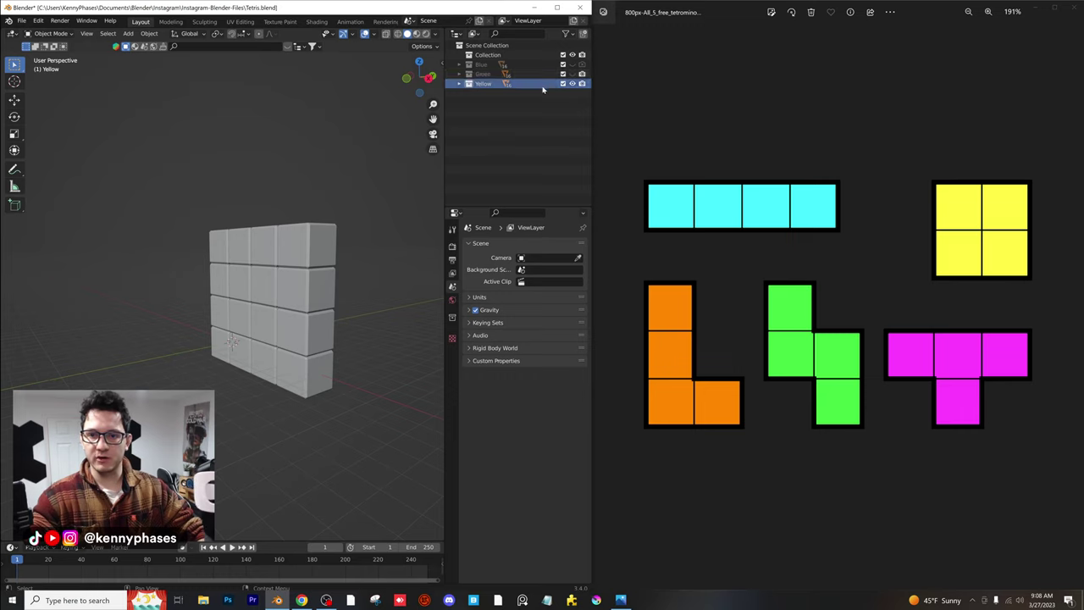
{"action": "right_click", "coordinate": [508, 88]}
{"action": "left_click", "coordinate": [517, 93]}
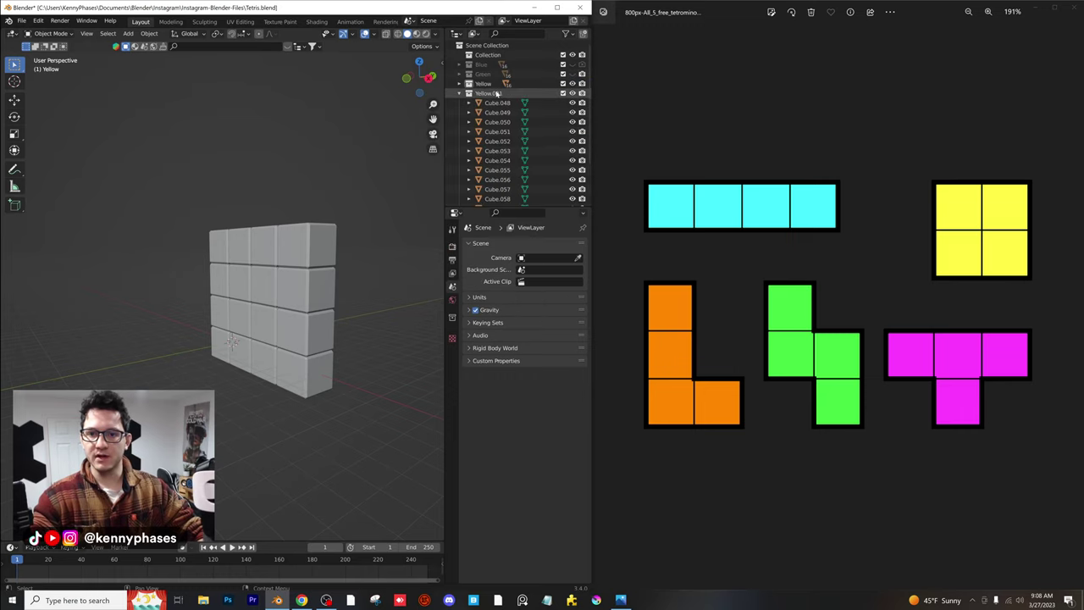
{"action": "double_click", "coordinate": [498, 95]}
{"action": "type", "text": "Oran"}
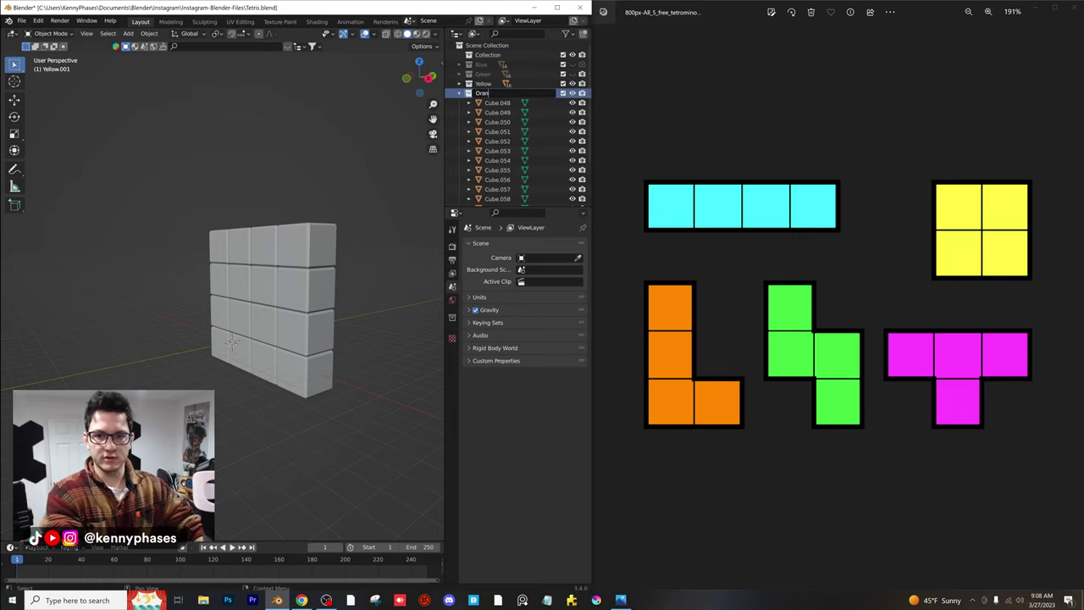
{"action": "type", "text": "ge"}
{"action": "key", "text": "Return"}
Duplicate the Orange collection, naming the copy Green, and hide the Yellow and Orange collections
{"action": "left_click", "coordinate": [460, 93]}
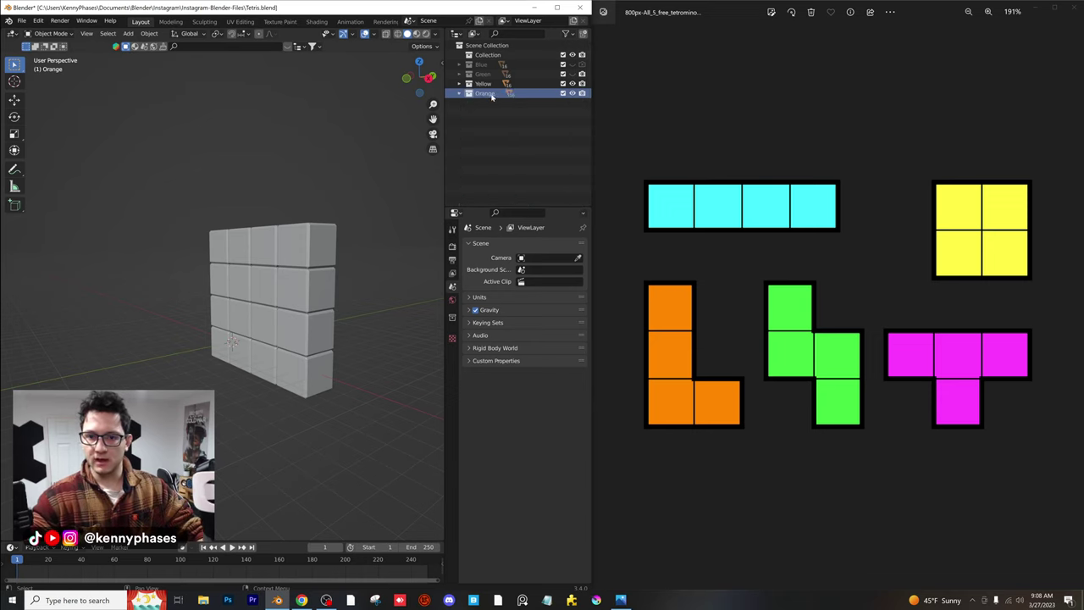
{"action": "right_click", "coordinate": [487, 93]}
{"action": "left_click", "coordinate": [487, 95]}
{"action": "left_click", "coordinate": [573, 83]}
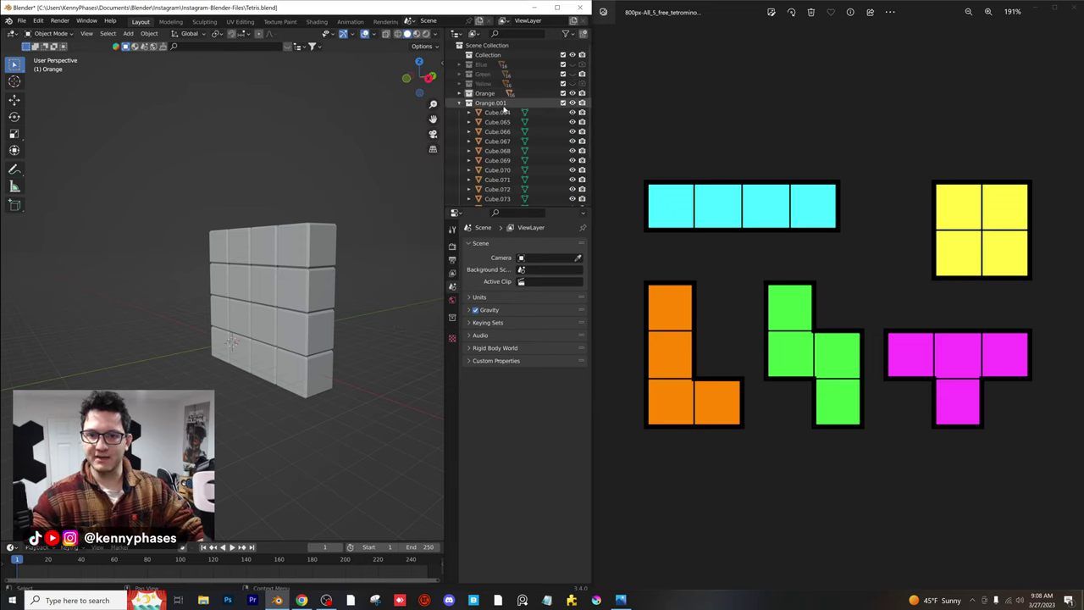
{"action": "left_click", "coordinate": [573, 93]}
{"action": "left_click", "coordinate": [491, 103]}
{"action": "double_click", "coordinate": [494, 103]}
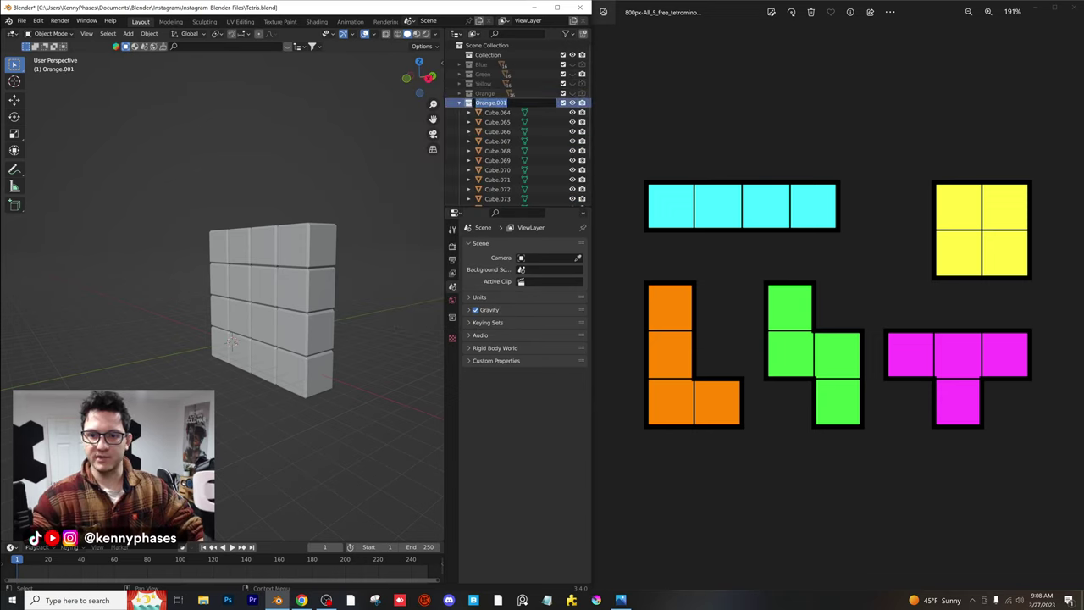
{"action": "type", "text": "Green"}
{"action": "key", "text": "Return"}
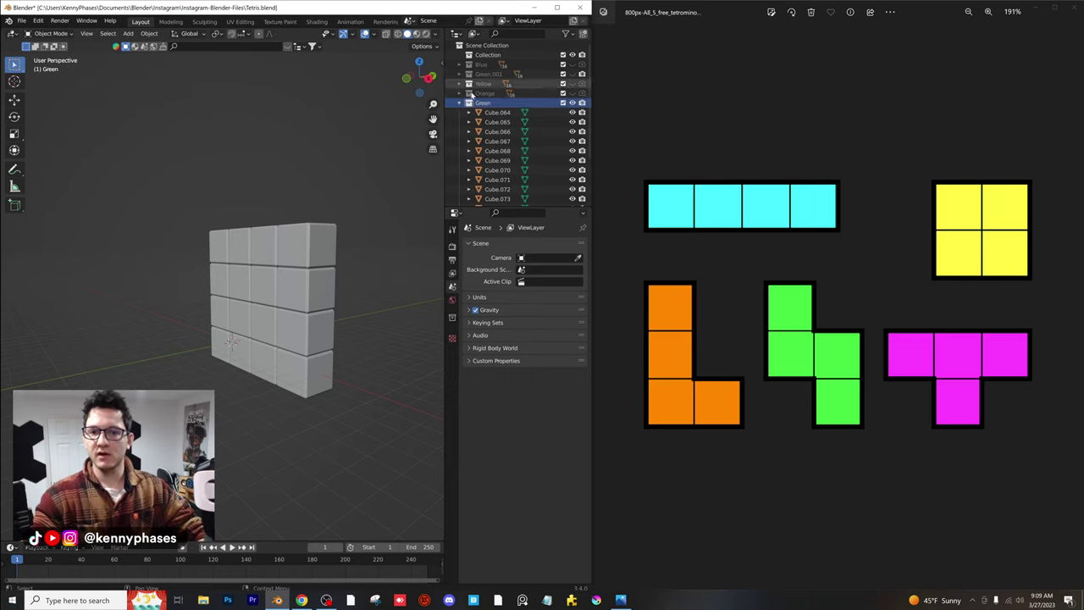
Duplicate the newest Green collection, naming the copy Pink, and hide that Green collection in the viewport and in renders
{"action": "left_click", "coordinate": [458, 102]}
{"action": "right_click", "coordinate": [542, 105]}
{"action": "left_click", "coordinate": [528, 107]}
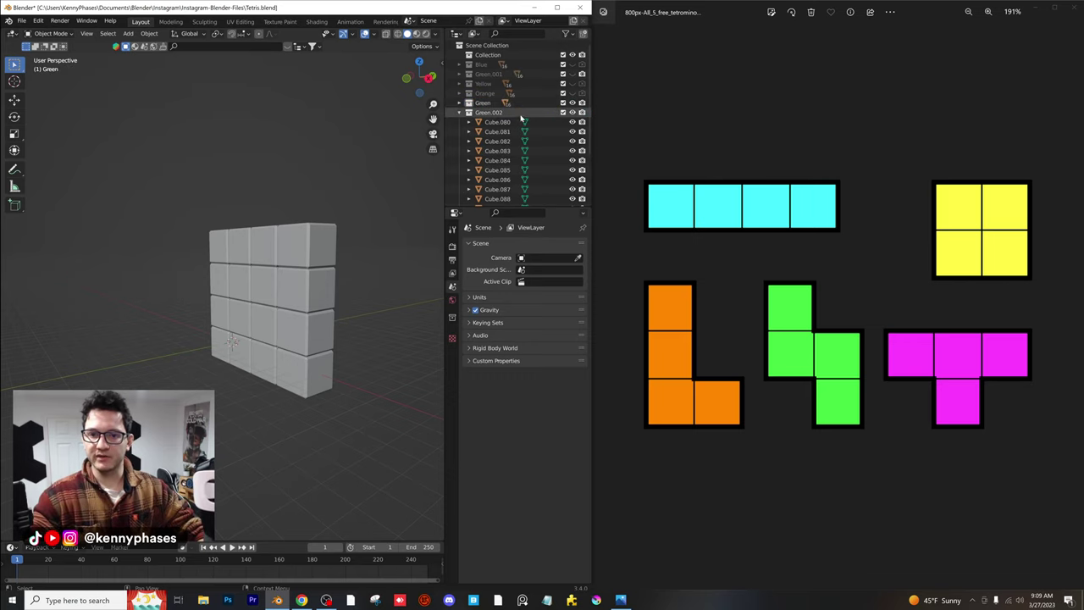
{"action": "left_click", "coordinate": [470, 104]}
{"action": "left_click", "coordinate": [572, 104]}
{"action": "left_click", "coordinate": [582, 104]}
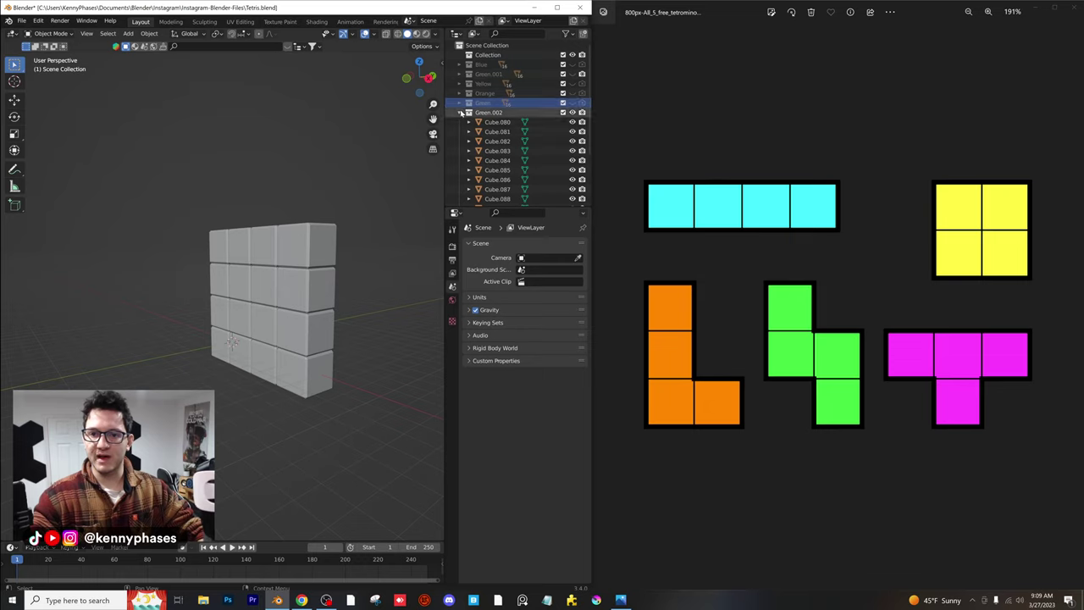
{"action": "left_click", "coordinate": [459, 112]}
{"action": "double_click", "coordinate": [486, 113]}
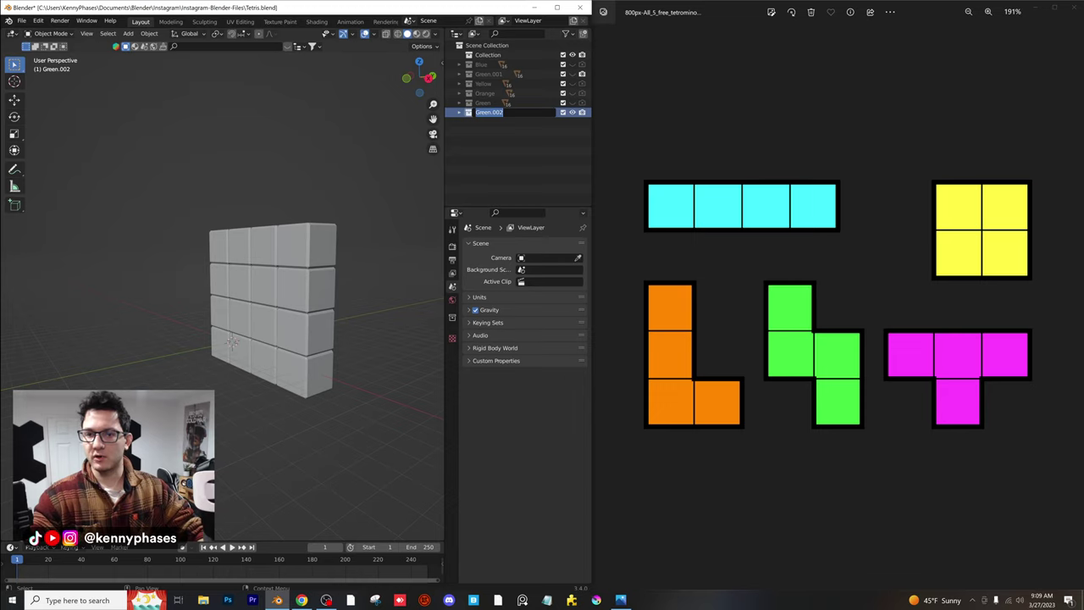
{"action": "type", "text": "Pink"}
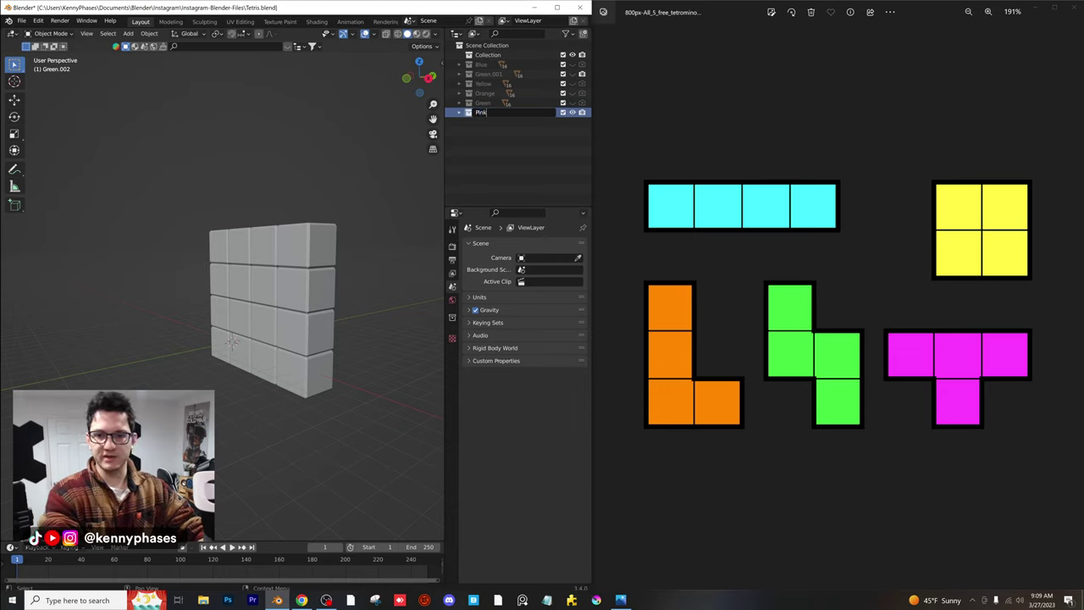
{"action": "key", "text": "Return"}
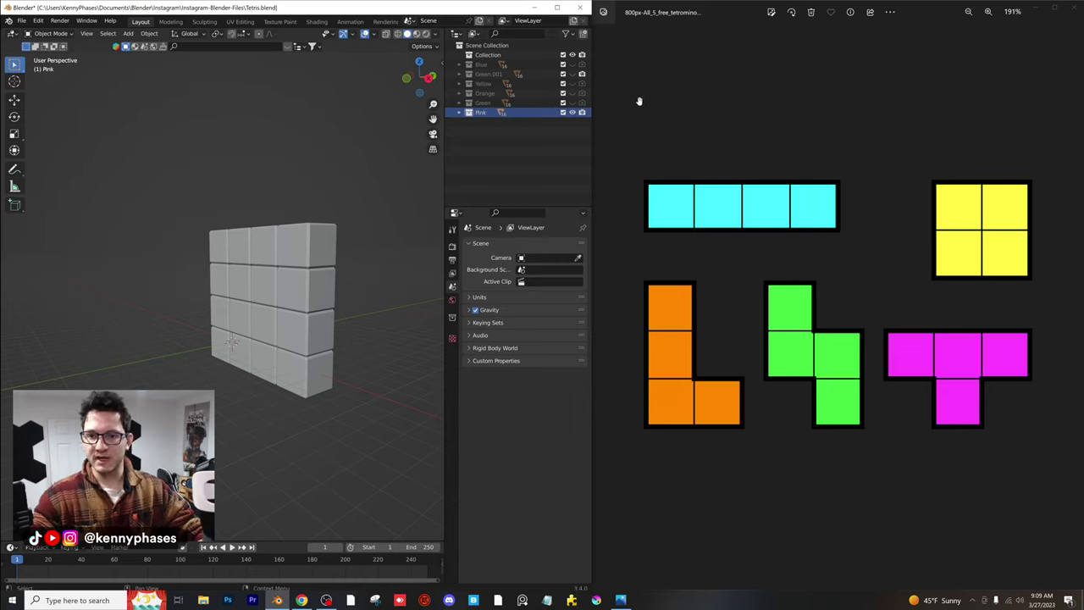
Face the Pink cube wall from the front and work out which four cubes form the T piece
{"action": "middle_click_drag", "start_coordinate": [356, 194], "coordinate": [370, 93]}
{"action": "left_click", "coordinate": [409, 78]}
{"action": "scroll", "coordinate": [328, 216], "scroll_direction": "up", "scroll_amount": 1}
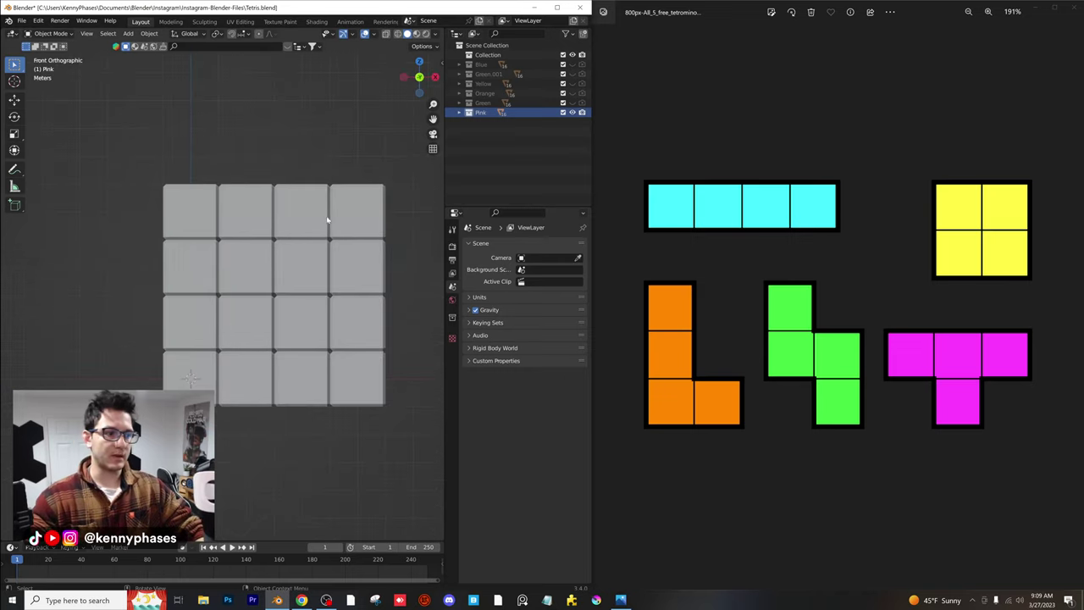
{"action": "middle_click_drag", "start_coordinate": [329, 219], "coordinate": [310, 173], "text": "shift"}
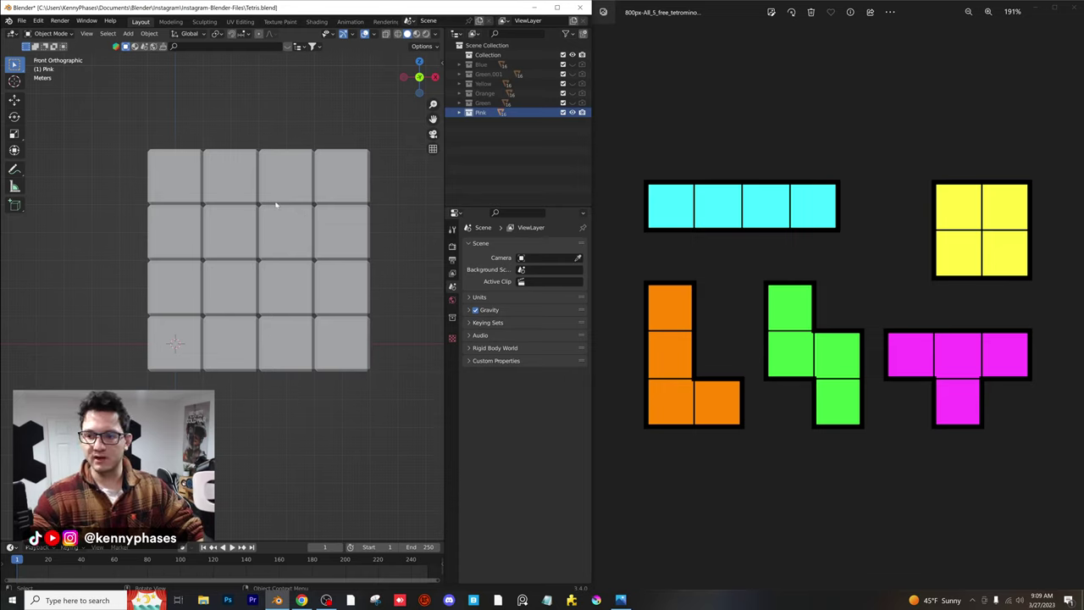
{"action": "left_click", "coordinate": [235, 345]}
{"action": "left_click", "coordinate": [251, 298]}
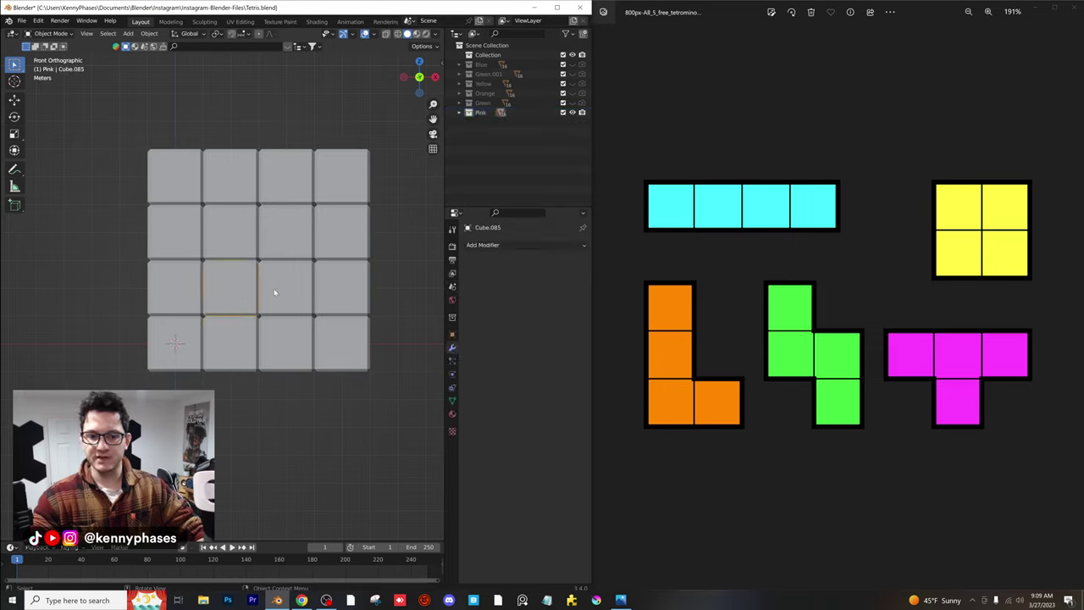
{"action": "left_click", "coordinate": [278, 293]}
{"action": "left_click", "coordinate": [327, 297], "text": "shift"}
{"action": "left_click", "coordinate": [298, 328], "text": "shift"}
{"action": "left_click", "coordinate": [252, 296]}
{"action": "scroll", "coordinate": [267, 303], "scroll_direction": "up", "scroll_amount": 2}
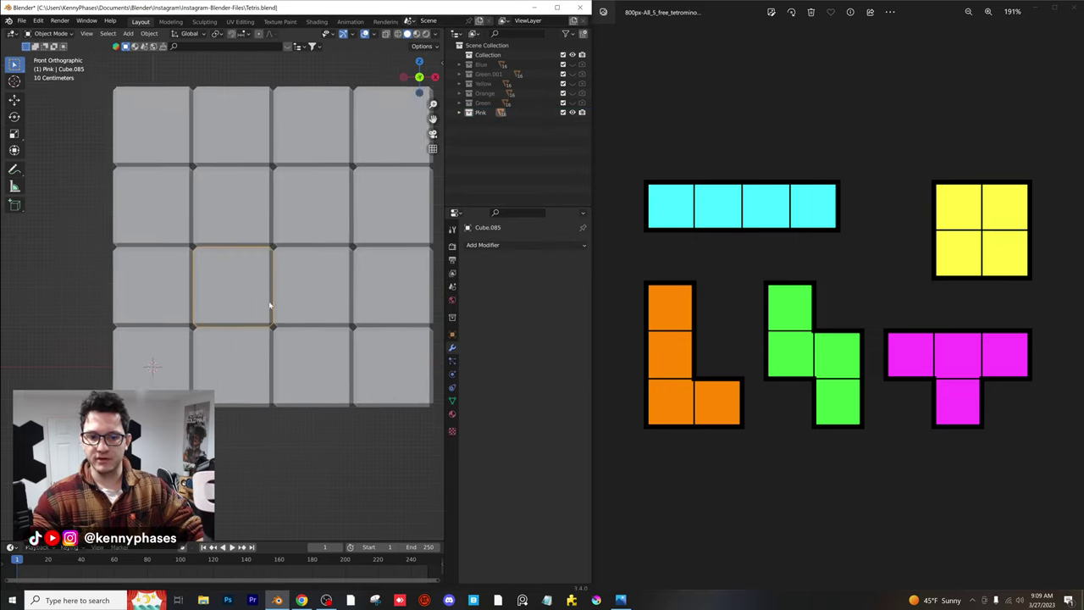
{"action": "scroll", "coordinate": [280, 366], "scroll_direction": "down", "scroll_amount": 1}
Delete the second and fourth cubes of the Pink wall's bottom row
{"action": "left_click", "coordinate": [195, 352]}
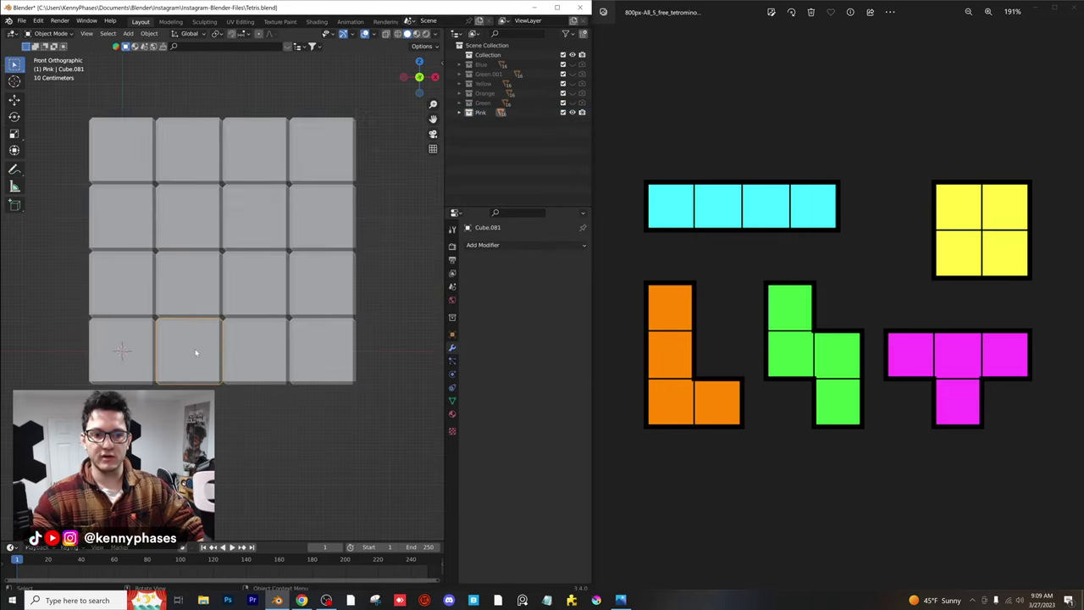
{"action": "key", "text": "x"}
{"action": "left_click", "coordinate": [193, 351]}
{"action": "left_click", "coordinate": [326, 352]}
{"action": "key", "text": "x"}
{"action": "left_click", "coordinate": [323, 351]}
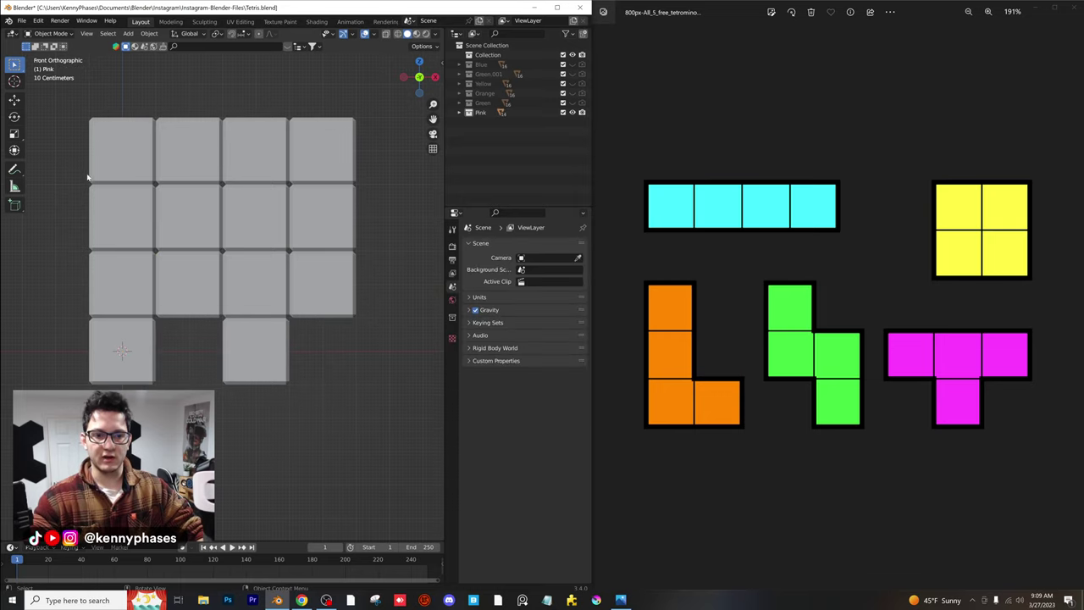
Delete the Pink wall's upper two rows and the two remaining cubes of its leftmost column, leaving the T piece
{"action": "left_click_drag", "start_coordinate": [58, 116], "coordinate": [381, 236]}
{"action": "key", "text": "x"}
{"action": "left_click", "coordinate": [379, 235]}
{"action": "left_click", "coordinate": [141, 286]}
{"action": "key", "text": "x"}
{"action": "left_click", "coordinate": [141, 285]}
{"action": "left_click", "coordinate": [127, 348]}
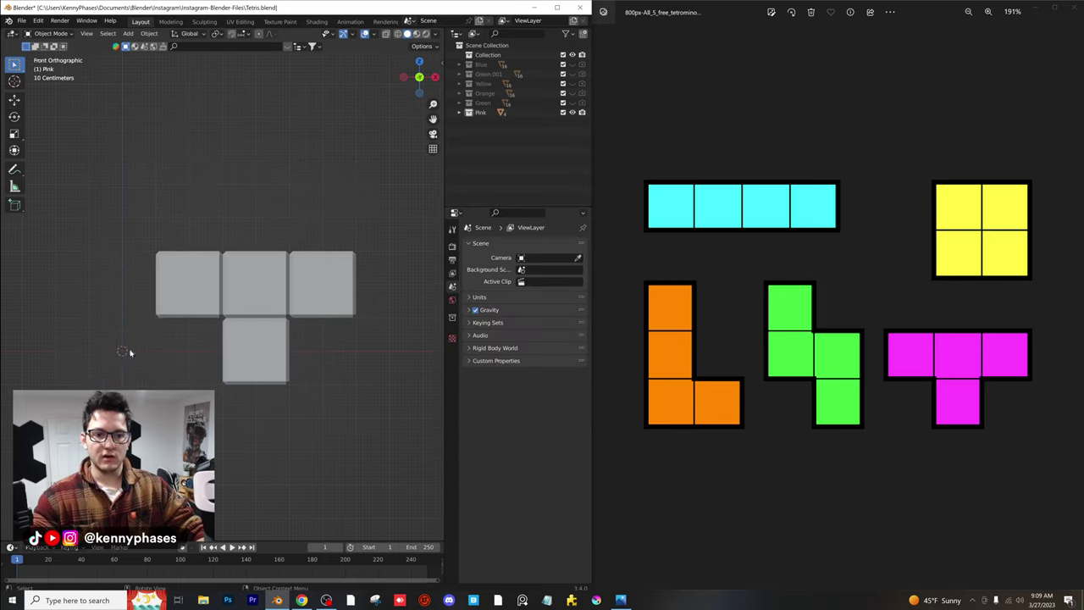
{"action": "scroll", "coordinate": [284, 327], "scroll_direction": "up", "scroll_amount": 1}
{"action": "scroll", "coordinate": [285, 326], "scroll_direction": "down", "scroll_amount": 1}
{"action": "middle_click_drag", "start_coordinate": [274, 338], "coordinate": [283, 301], "text": "shift"}
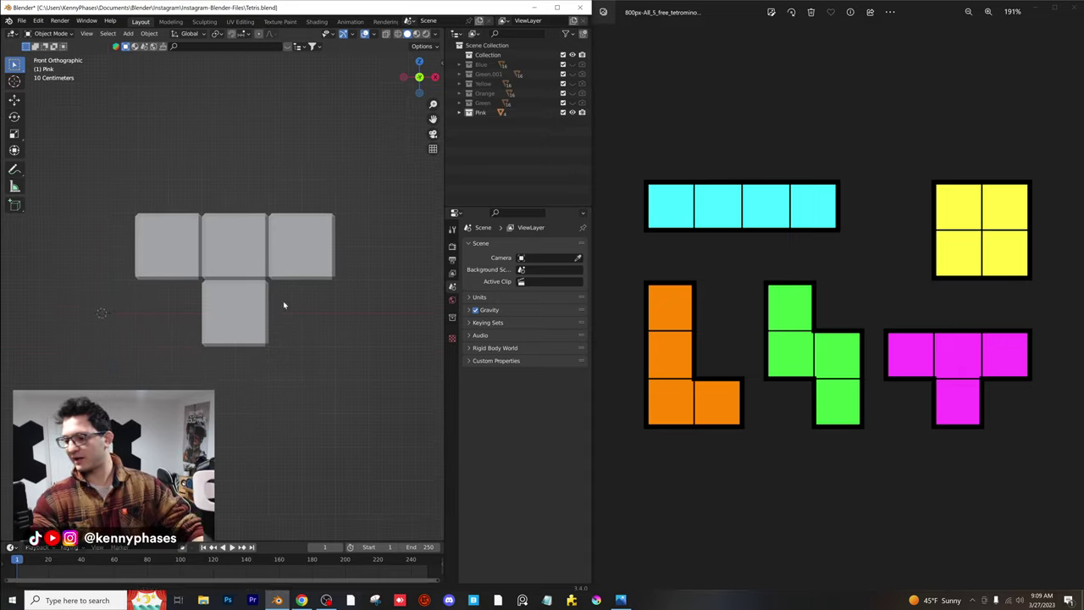
{"action": "scroll", "coordinate": [273, 303], "scroll_direction": "down", "scroll_amount": 1}
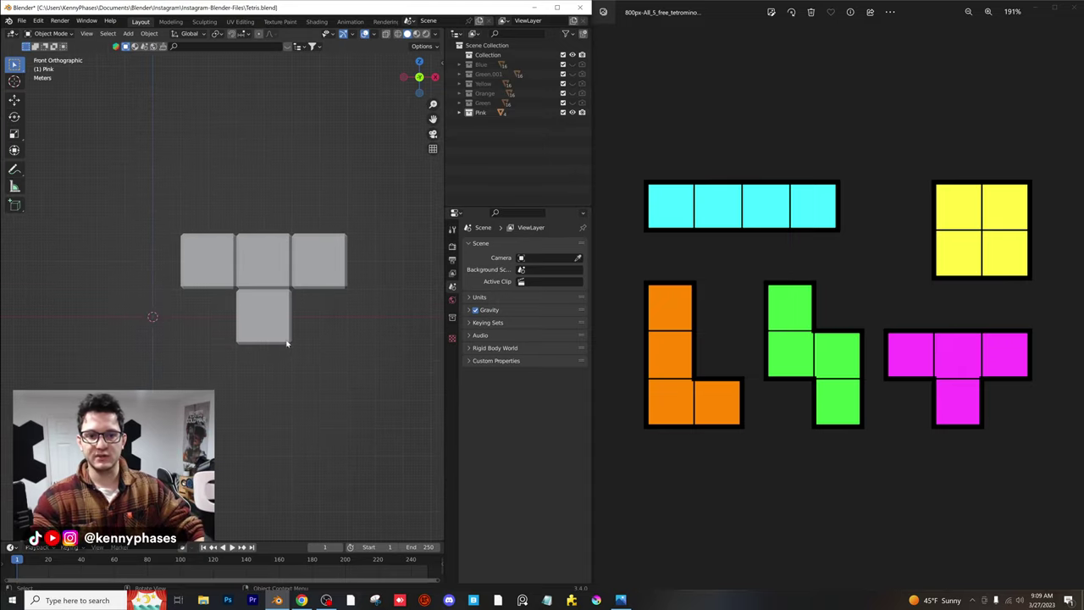
{"action": "mouse_move", "coordinate": [266, 330]}
{"action": "middle_mouse_down"}
{"action": "mouse_move", "coordinate": [256, 339]}
{"action": "mouse_move", "coordinate": [284, 336]}
{"action": "middle_mouse_up"}
{"action": "scroll", "coordinate": [284, 322], "scroll_direction": "down", "scroll_amount": 3}
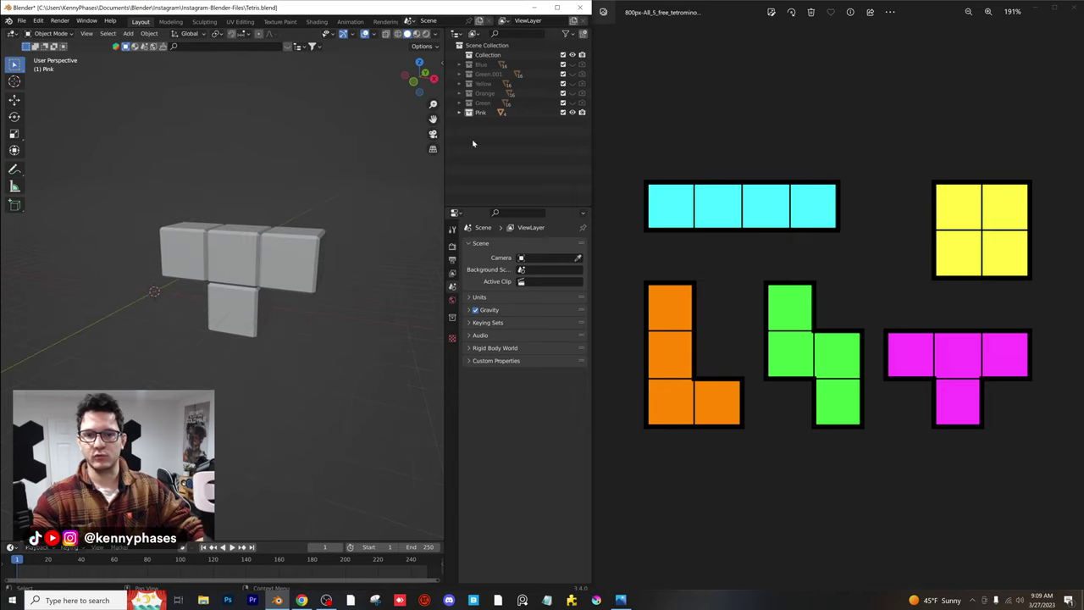
Hide the Pink collection and show the Green collection directly above it
{"action": "left_click", "coordinate": [572, 111]}
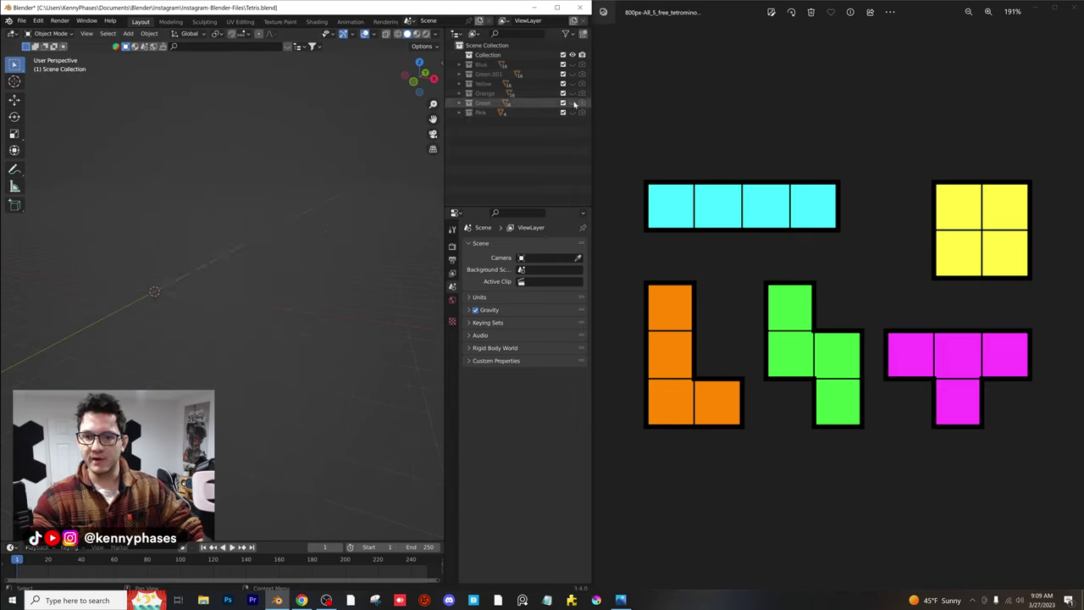
{"action": "left_click", "coordinate": [572, 102]}
{"action": "middle_click_drag", "start_coordinate": [286, 249], "coordinate": [341, 251]}
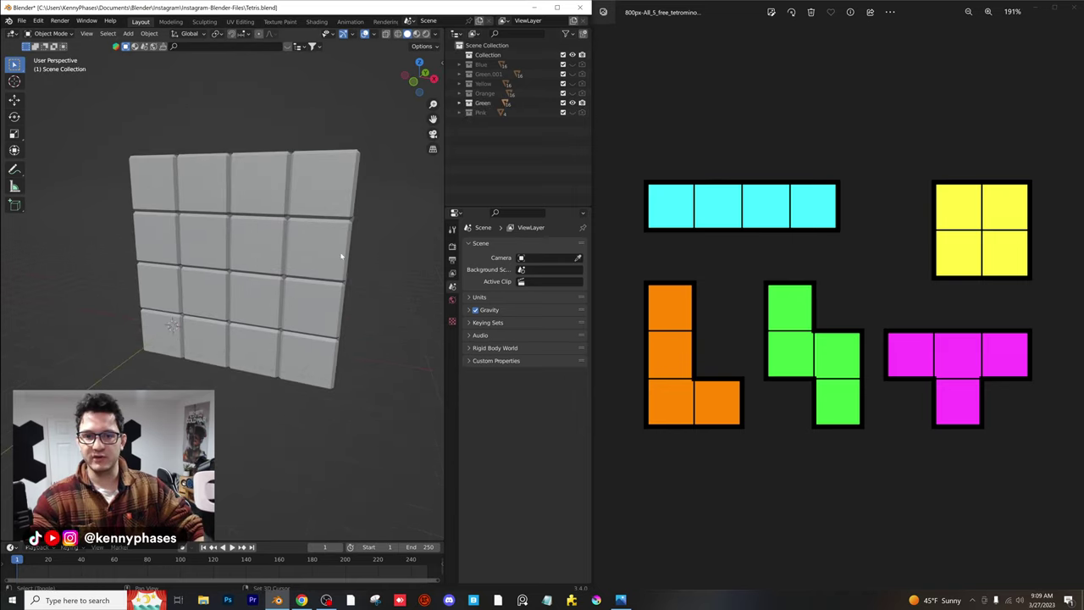
Face the Green wall from the front and delete its leftmost column and the upper three cubes of its rightmost column
{"action": "left_click", "coordinate": [415, 83]}
{"action": "scroll", "coordinate": [331, 166], "scroll_direction": "up", "scroll_amount": 1}
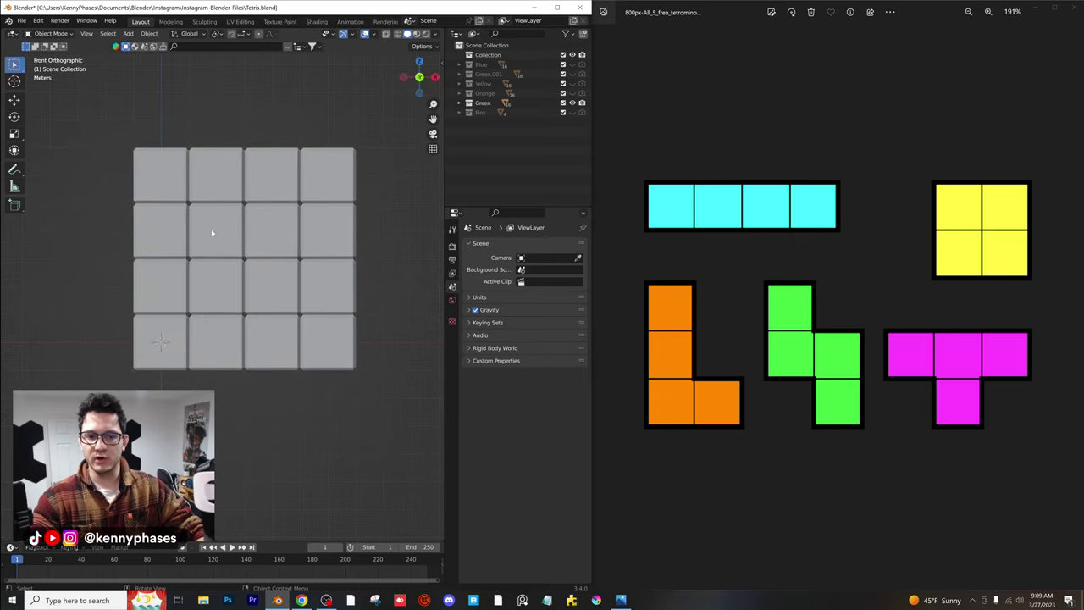
{"action": "left_click_drag", "start_coordinate": [124, 175], "coordinate": [162, 376]}
{"action": "key", "text": "x"}
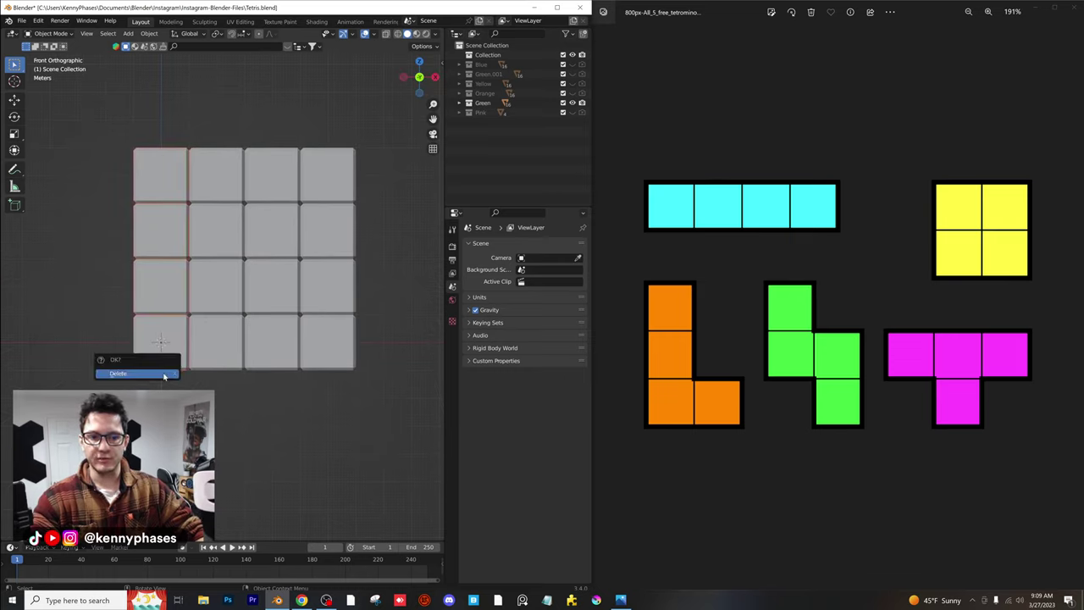
{"action": "left_click", "coordinate": [161, 371]}
{"action": "left_click_drag", "start_coordinate": [370, 146], "coordinate": [341, 291]}
{"action": "key", "text": "x"}
{"action": "left_click", "coordinate": [341, 290]}
Delete the third column's top cube, the second column's lower two cubes and the rest of the bottom row, leaving the Green zigzag piece
{"action": "left_click", "coordinate": [292, 182]}
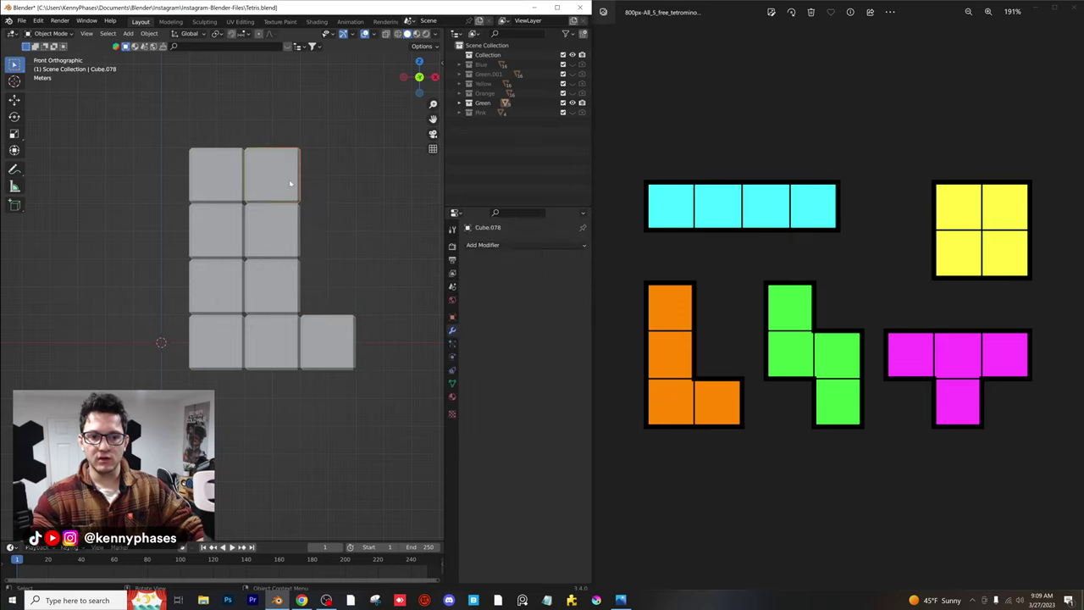
{"action": "key", "text": "x"}
{"action": "left_click", "coordinate": [291, 182]}
{"action": "left_click", "coordinate": [216, 298]}
{"action": "key", "text": "x"}
{"action": "left_click", "coordinate": [213, 330]}
{"action": "left_click", "coordinate": [271, 343]}
{"action": "left_click", "coordinate": [327, 343], "text": "shift"}
{"action": "key", "text": "x"}
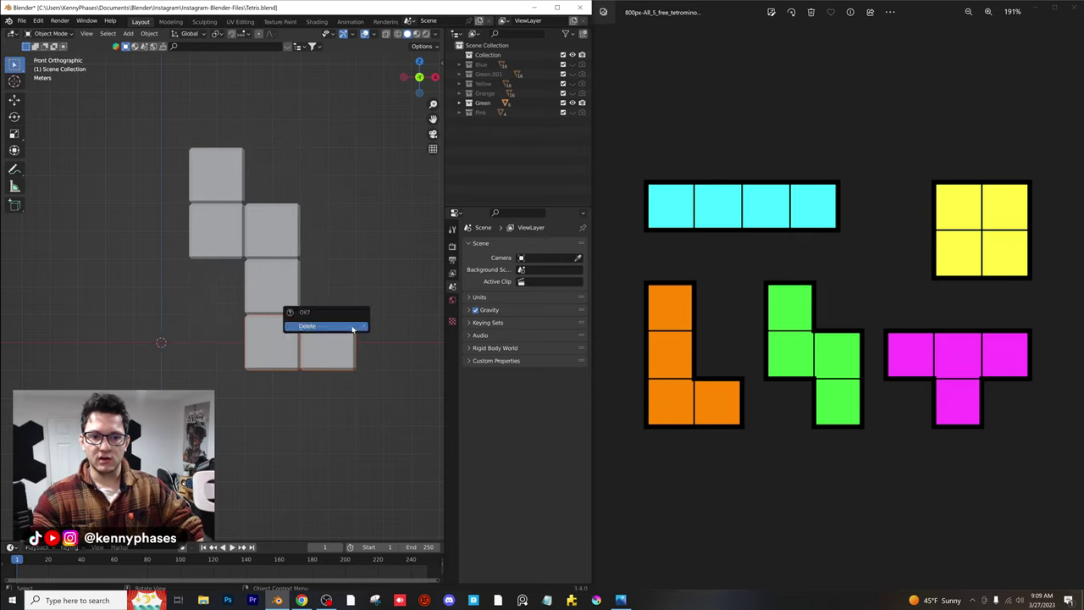
{"action": "left_click", "coordinate": [337, 323]}
{"action": "middle_click_drag", "start_coordinate": [282, 261], "coordinate": [288, 286], "text": "shift"}
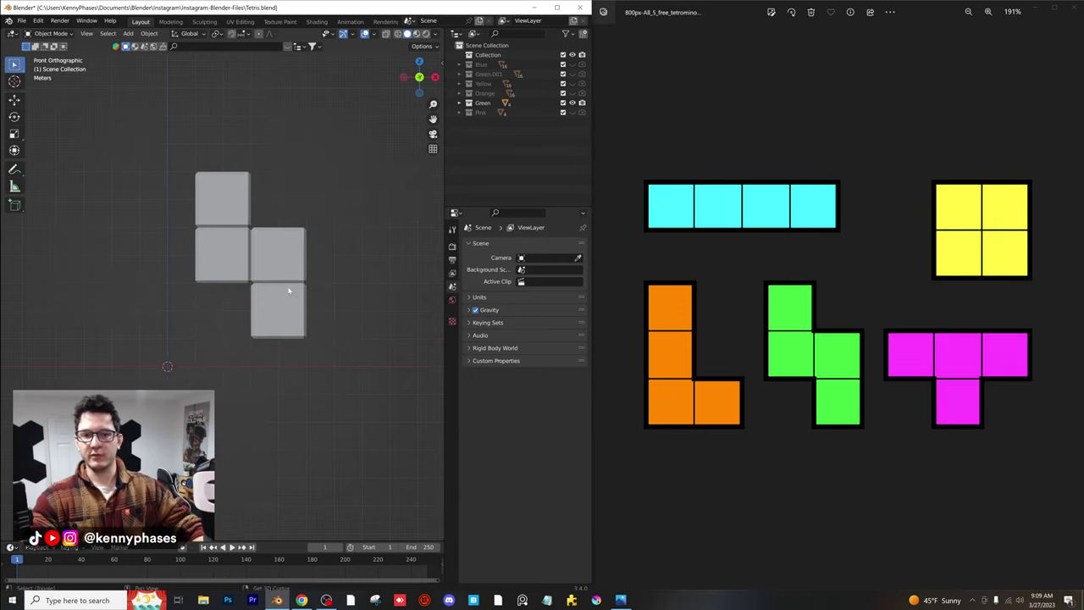
Show the Orange collection instead of Green and delete its 3×3 block of cubes outside the leftmost column and bottom row
{"action": "left_click", "coordinate": [572, 102]}
{"action": "left_click", "coordinate": [572, 93]}
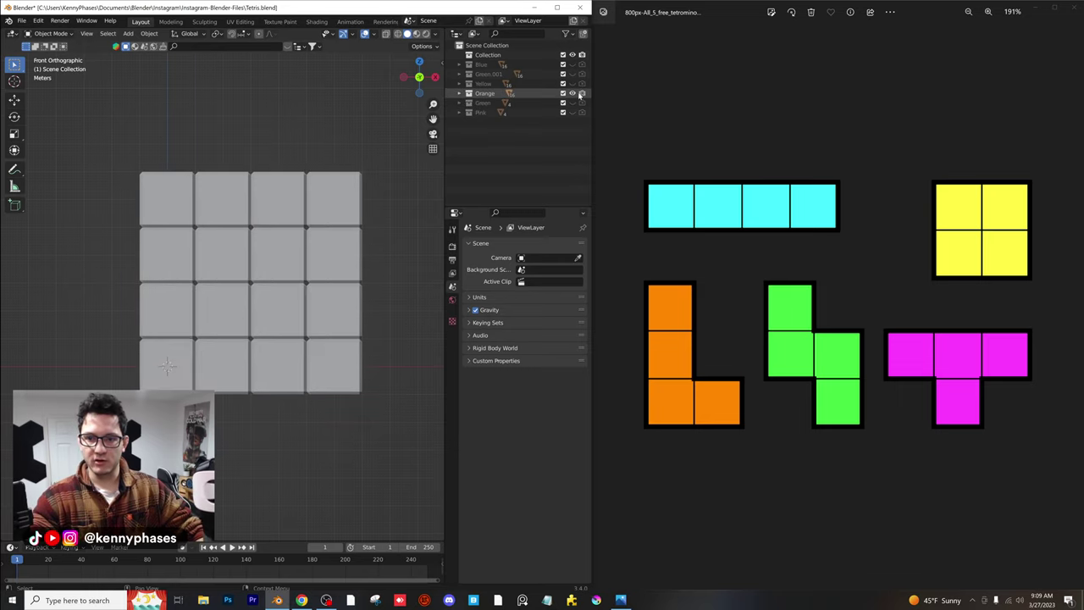
{"action": "left_click_drag", "start_coordinate": [219, 126], "coordinate": [363, 302]}
{"action": "key", "text": "x"}
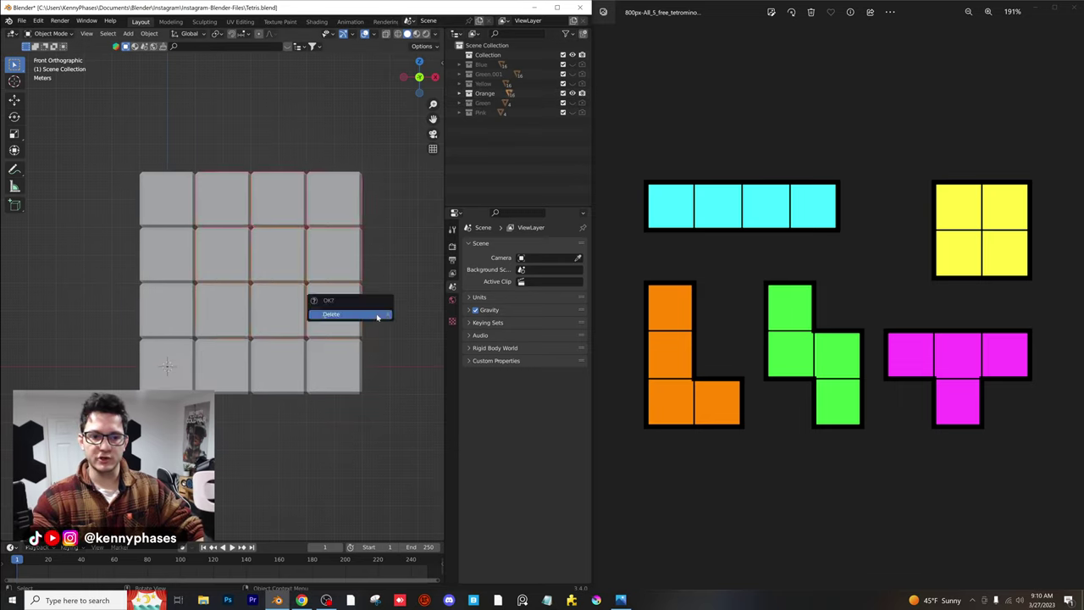
{"action": "left_click", "coordinate": [377, 312]}
Delete the last two cubes of the Orange bottom row and the top cube of its column, leaving the L piece
{"action": "left_click_drag", "start_coordinate": [383, 373], "coordinate": [273, 293]}
{"action": "key", "text": "x"}
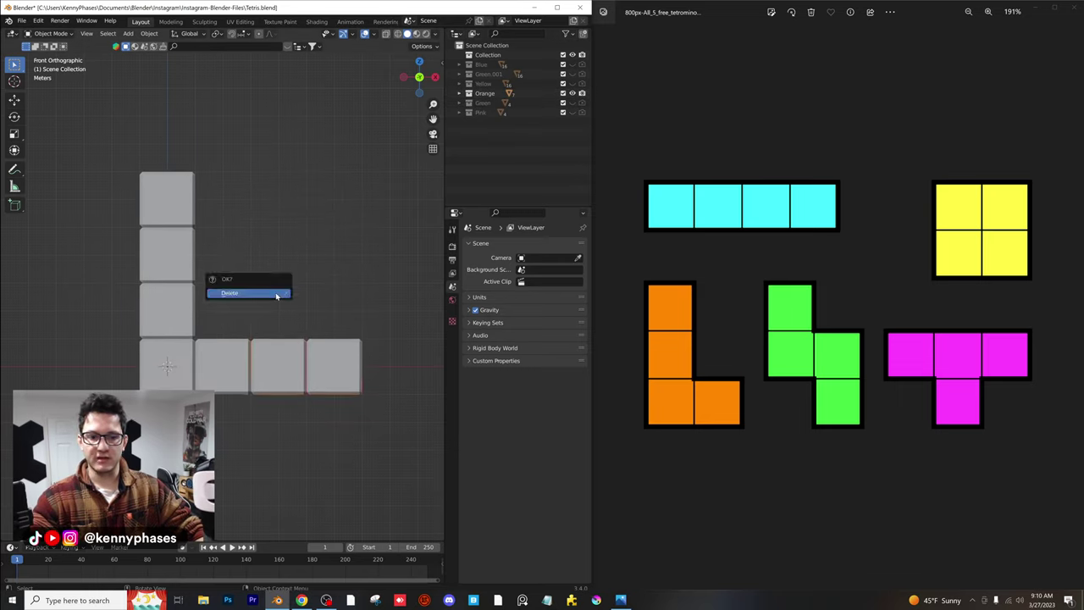
{"action": "left_click", "coordinate": [283, 296]}
{"action": "middle_click_drag", "start_coordinate": [335, 310], "coordinate": [359, 311], "text": "shift"}
{"action": "left_click", "coordinate": [201, 191]}
{"action": "key", "text": "x"}
{"action": "left_click", "coordinate": [204, 193]}
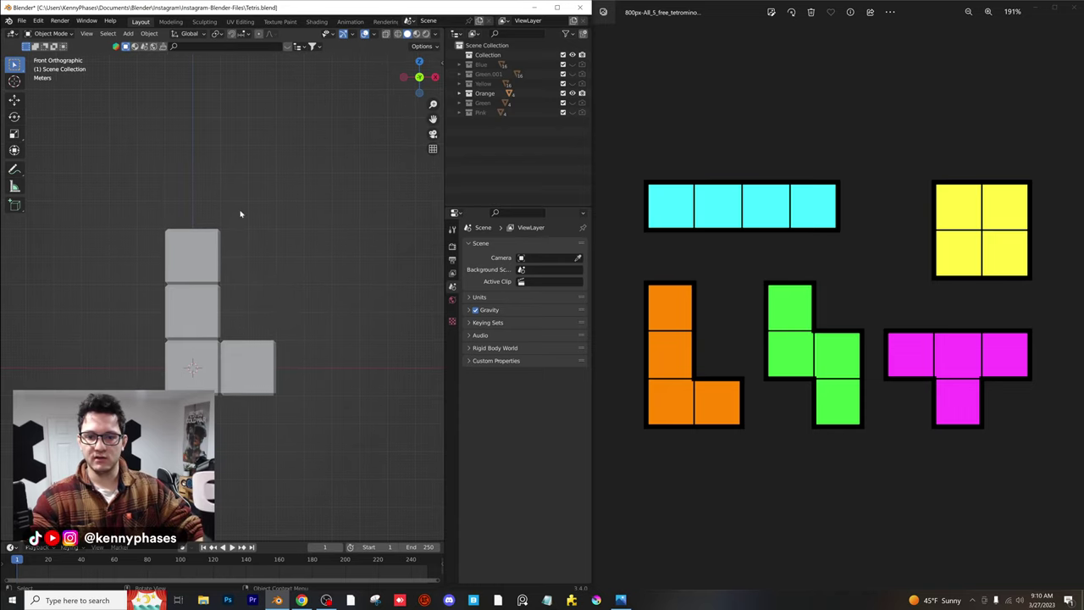
{"action": "middle_click_drag", "start_coordinate": [247, 217], "coordinate": [296, 218], "text": "shift"}
{"action": "scroll", "coordinate": [313, 254], "scroll_direction": "up", "scroll_amount": 3}
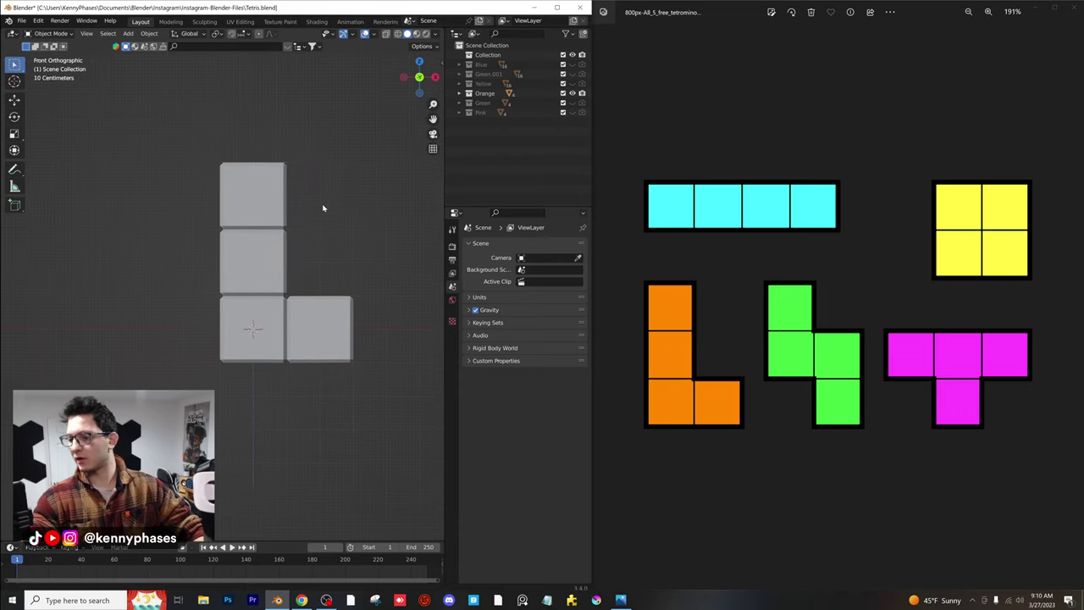
Show the Yellow collection instead of Orange and delete every cube except the upper-left 2×2 block, leaving the square piece
{"action": "left_click", "coordinate": [573, 93]}
{"action": "left_click", "coordinate": [574, 84]}
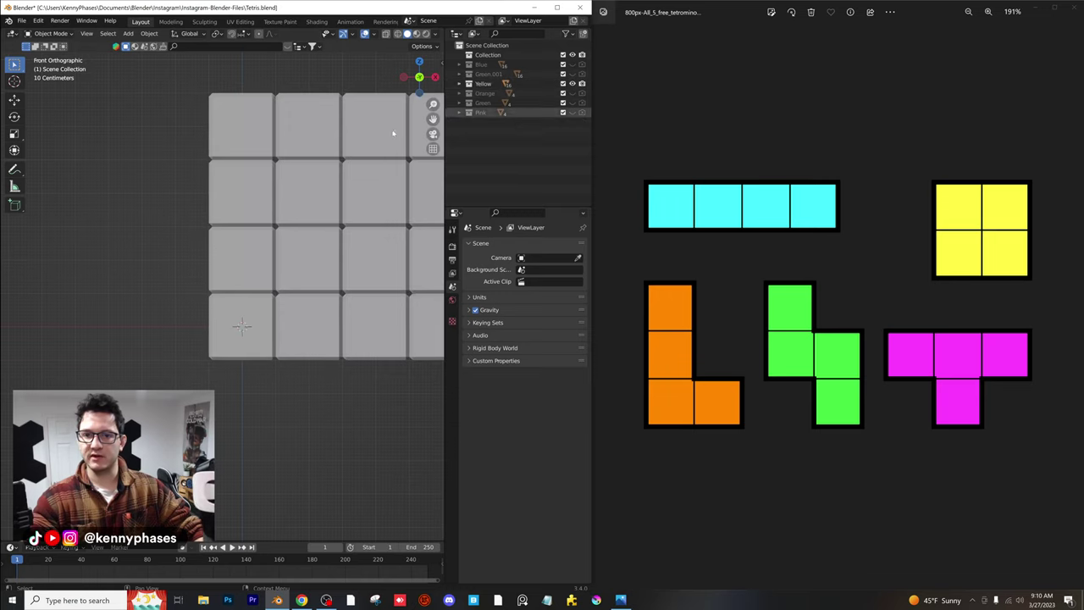
{"action": "scroll", "coordinate": [338, 155], "scroll_direction": "down", "scroll_amount": 1}
{"action": "mouse_move", "coordinate": [324, 159]}
{"action": "middle_mouse_down", "text": "shift"}
{"action": "mouse_move", "coordinate": [278, 171]}
{"action": "mouse_move", "coordinate": [321, 175]}
{"action": "middle_mouse_up", "text": "shift"}
{"action": "scroll", "coordinate": [314, 164], "scroll_direction": "up", "scroll_amount": 1}
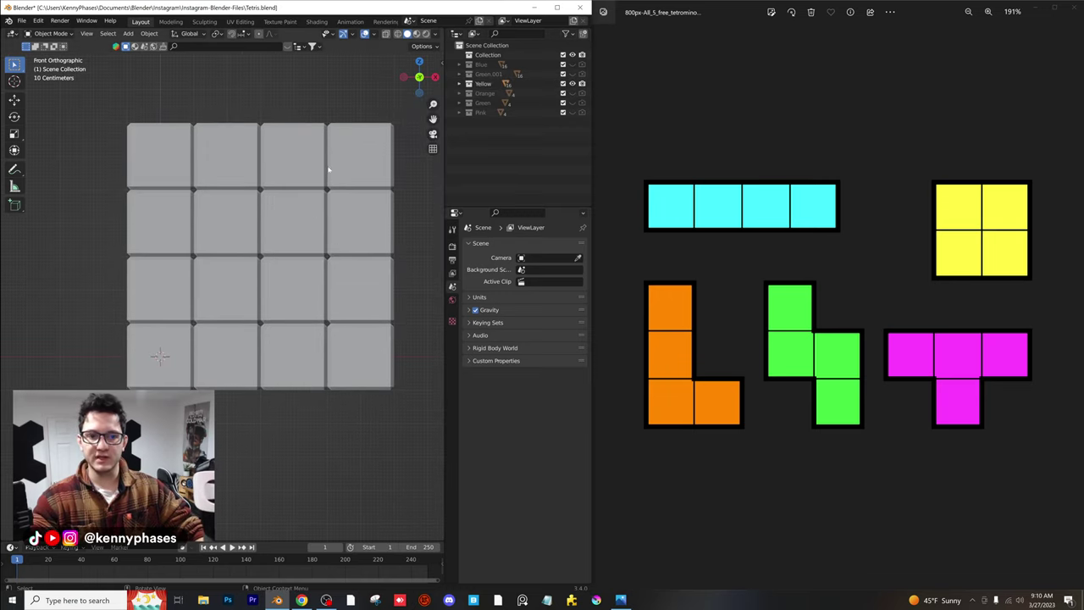
{"action": "left_click_drag", "start_coordinate": [279, 76], "coordinate": [375, 418]}
{"action": "key", "text": "Delete"}
{"action": "key", "text": "Delete"}
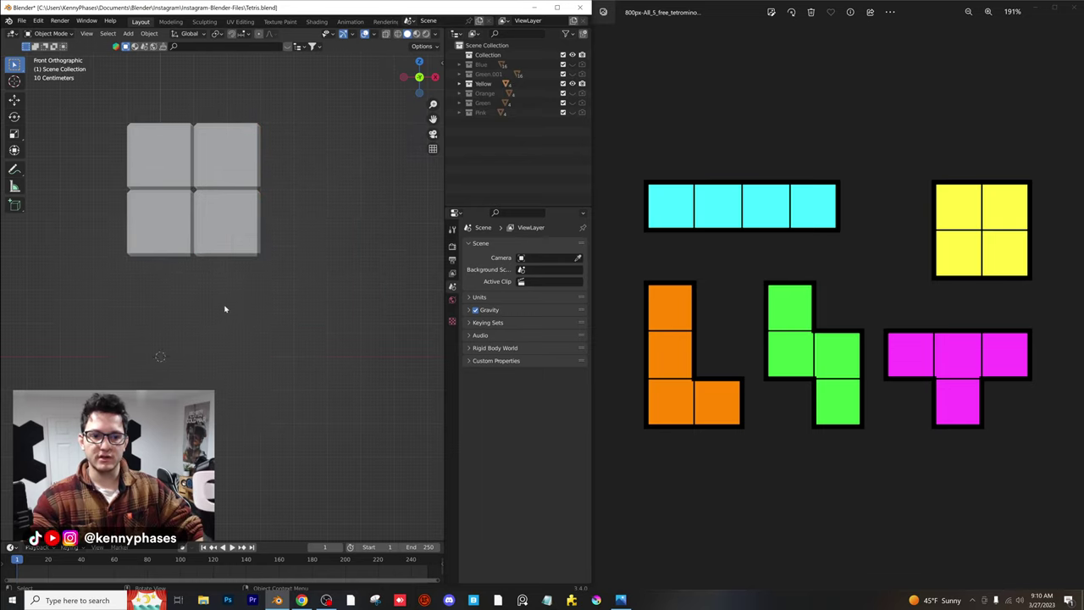
{"action": "key", "text": "Home"}
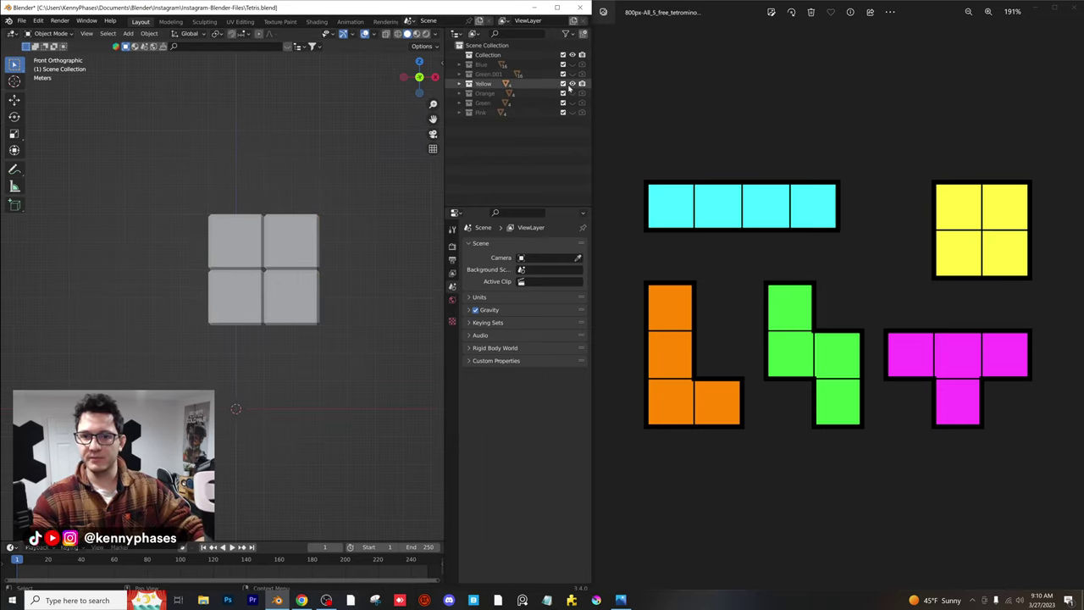
Show the surplus Green.001 collection instead of Yellow and delete all its cubes together with the collection itself
{"action": "left_click", "coordinate": [573, 83]}
{"action": "left_click", "coordinate": [573, 74]}
{"action": "middle_click_drag", "start_coordinate": [364, 313], "coordinate": [284, 273], "text": "shift"}
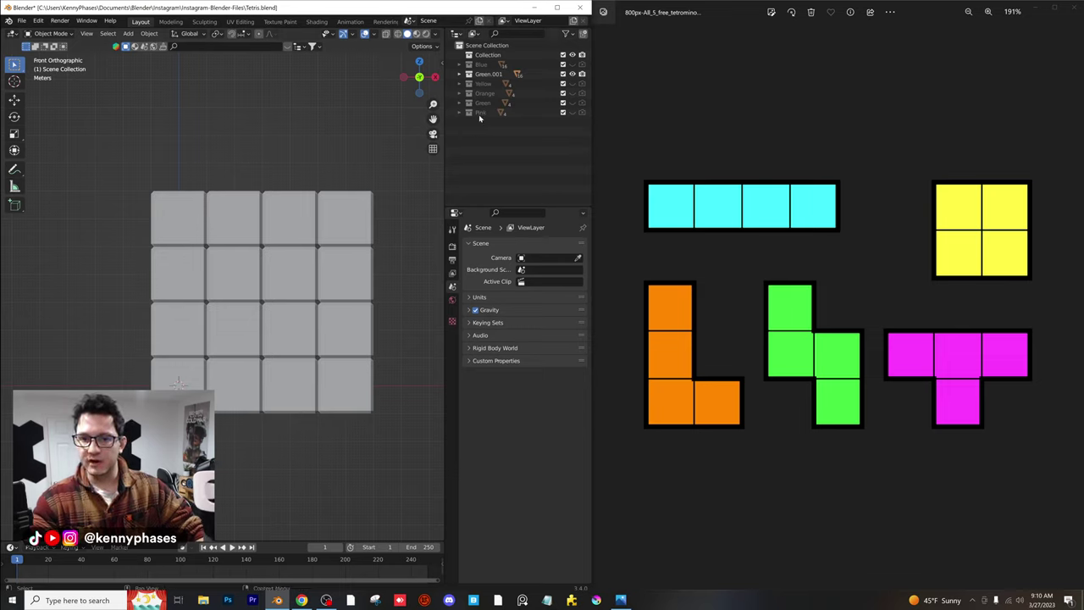
{"action": "left_click", "coordinate": [487, 74]}
{"action": "right_click", "coordinate": [486, 77]}
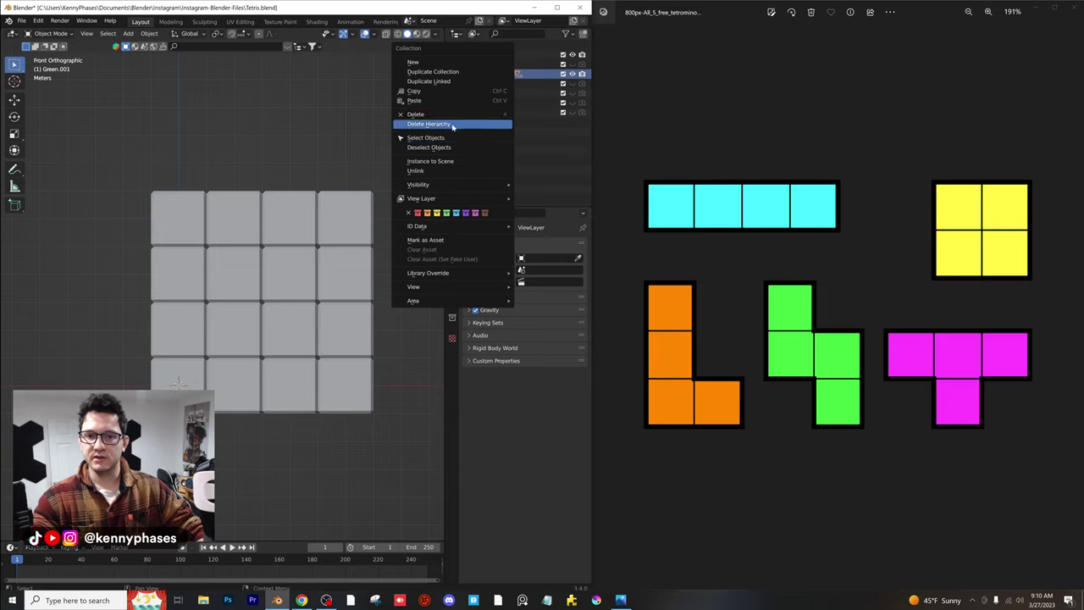
{"action": "left_click_drag", "start_coordinate": [149, 173], "coordinate": [383, 406]}
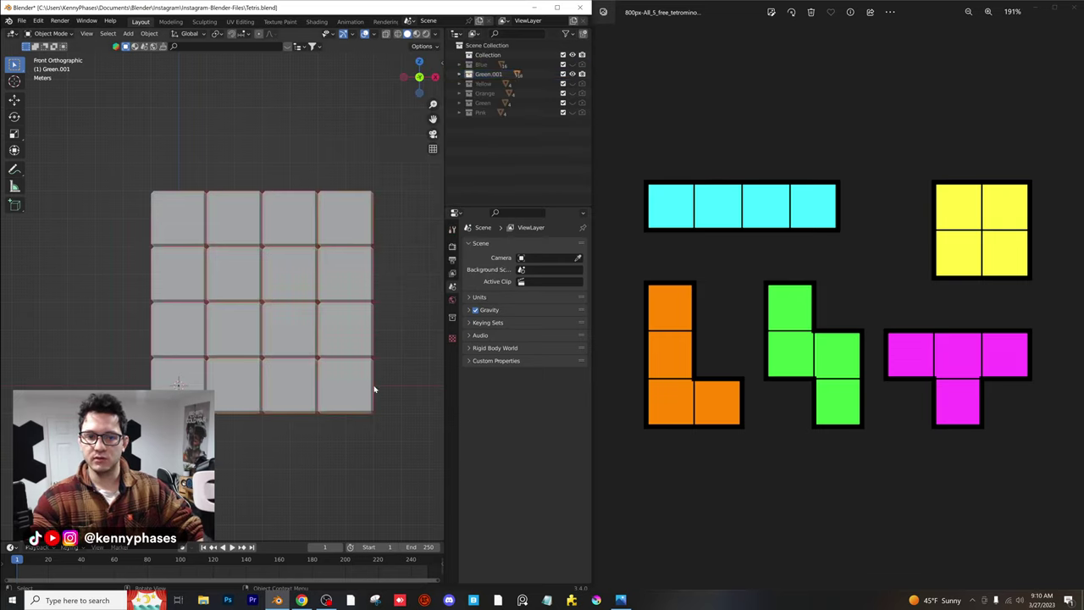
{"action": "key", "text": "x"}
{"action": "left_click", "coordinate": [373, 383]}
{"action": "left_click", "coordinate": [493, 77]}
{"action": "key", "text": "x"}
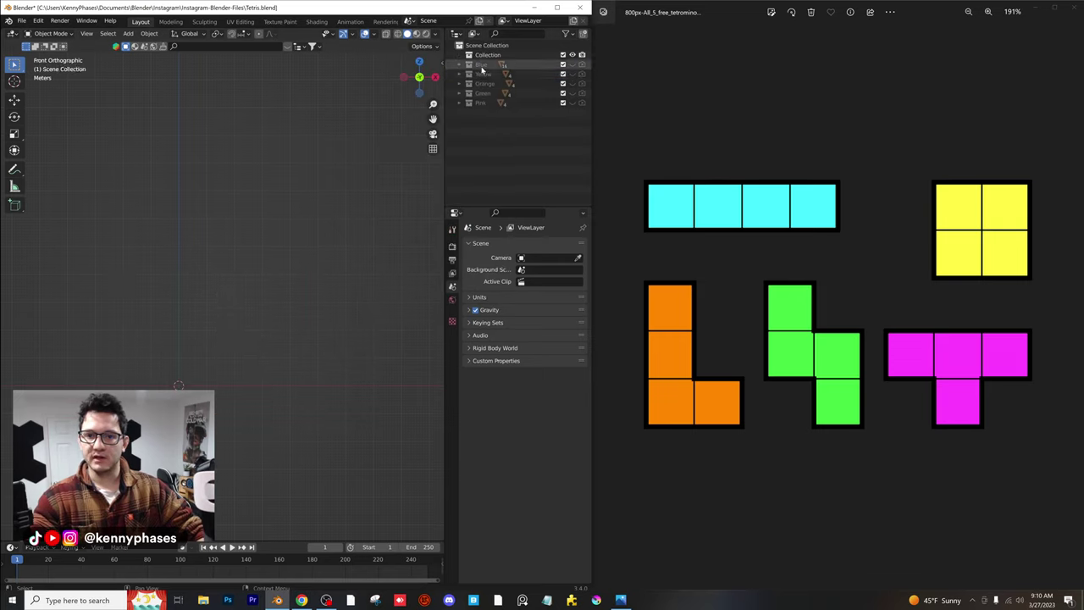
Enable the Blue collection in viewport and renders and delete its lower three rows, leaving the straight four-cube piece
{"action": "left_click", "coordinate": [481, 67]}
{"action": "left_click", "coordinate": [574, 66]}
{"action": "left_click", "coordinate": [582, 65]}
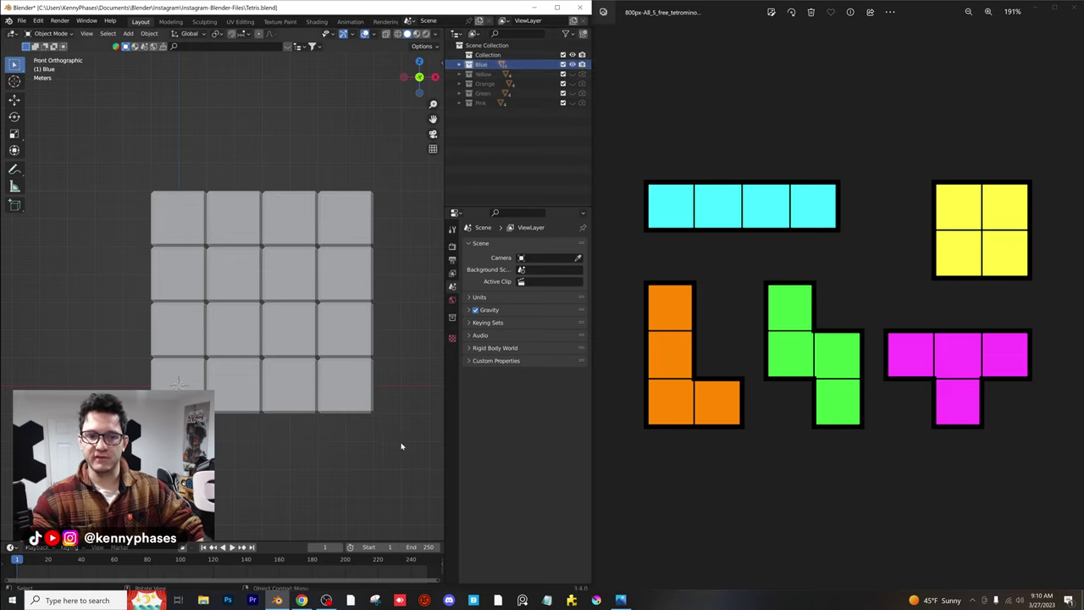
{"action": "key", "text": "a"}
{"action": "left_click_drag", "start_coordinate": [110, 268], "coordinate": [417, 424]}
{"action": "key", "text": "x"}
{"action": "left_click", "coordinate": [386, 396]}
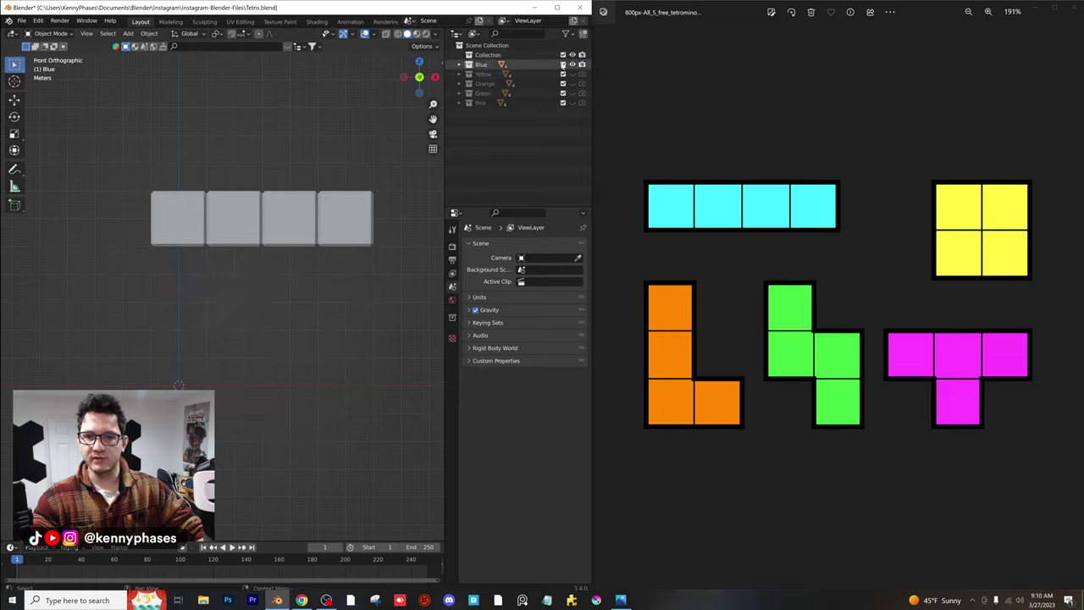
Show and hide the Blue, Yellow, Orange, Green and Pink collections one at a time to compare each piece with the reference image
{"action": "left_click", "coordinate": [573, 66]}
{"action": "left_click", "coordinate": [573, 74]}
{"action": "left_click", "coordinate": [573, 74]}
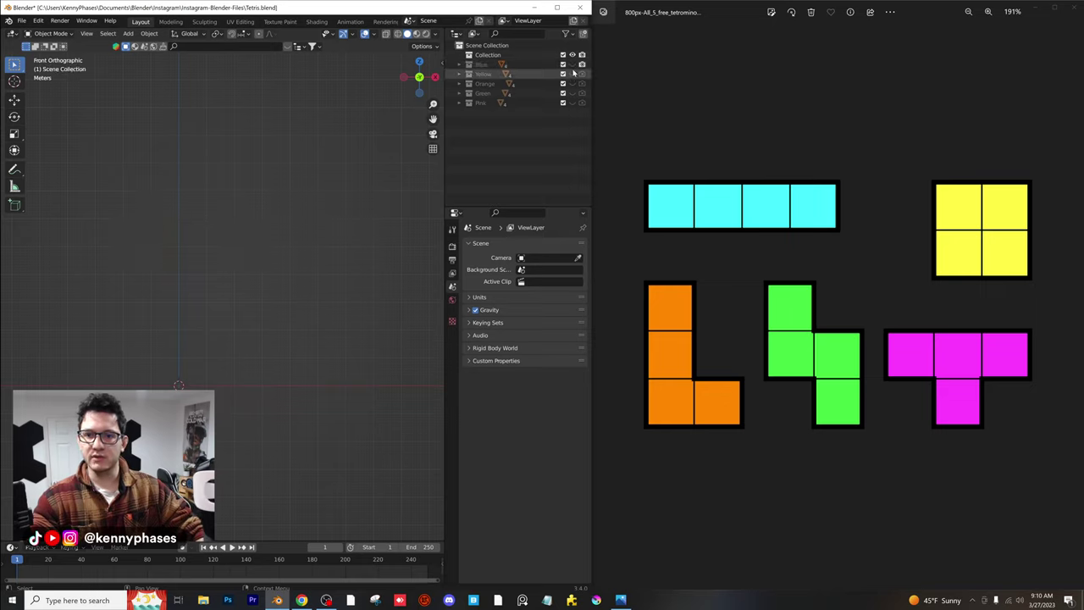
{"action": "left_click", "coordinate": [573, 65]}
{"action": "left_click", "coordinate": [572, 66]}
{"action": "left_click", "coordinate": [573, 74]}
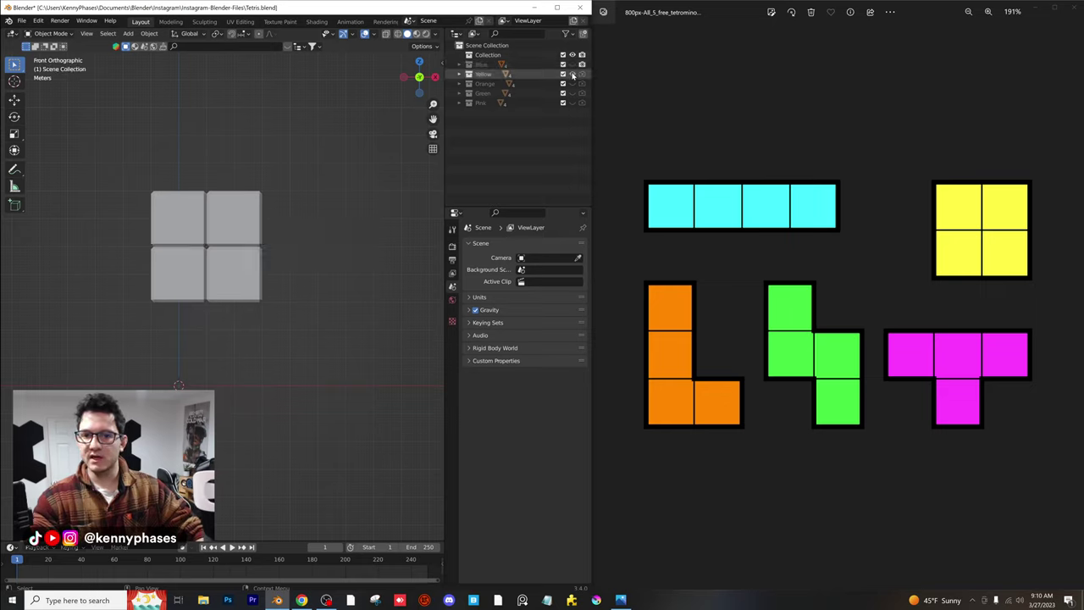
{"action": "left_click", "coordinate": [572, 74]}
{"action": "left_click", "coordinate": [573, 84]}
{"action": "left_click", "coordinate": [574, 84]}
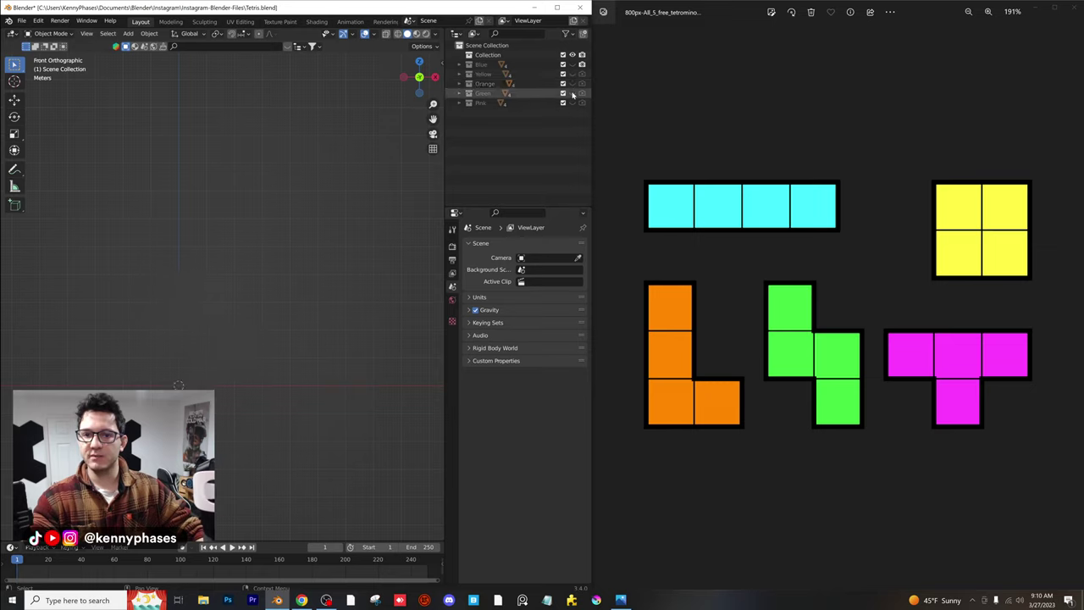
{"action": "left_click", "coordinate": [573, 93]}
{"action": "left_click", "coordinate": [574, 93]}
{"action": "left_click", "coordinate": [572, 103]}
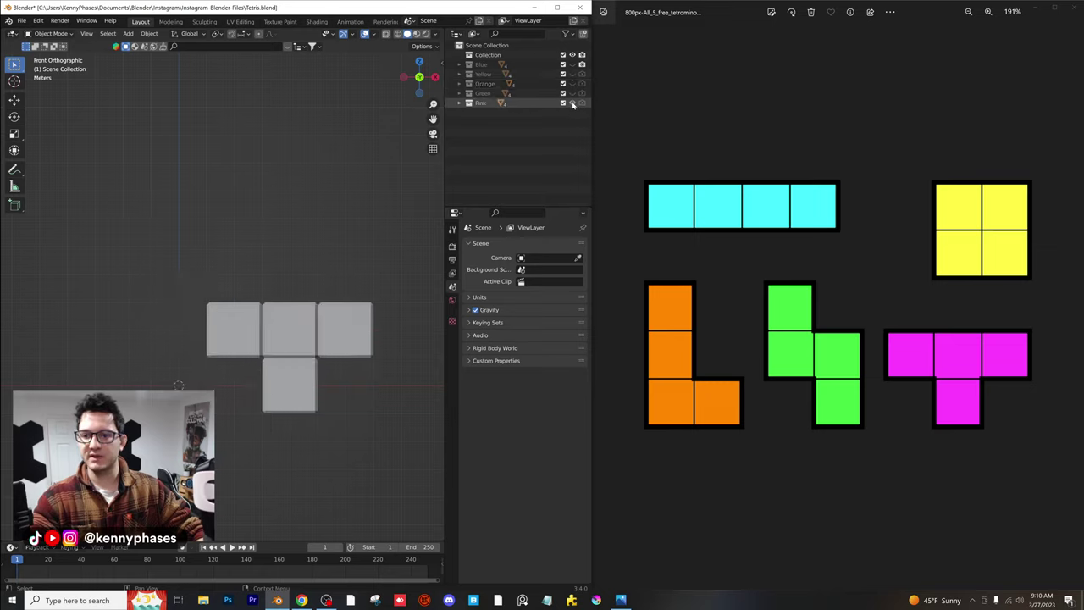
{"action": "left_click", "coordinate": [573, 102]}
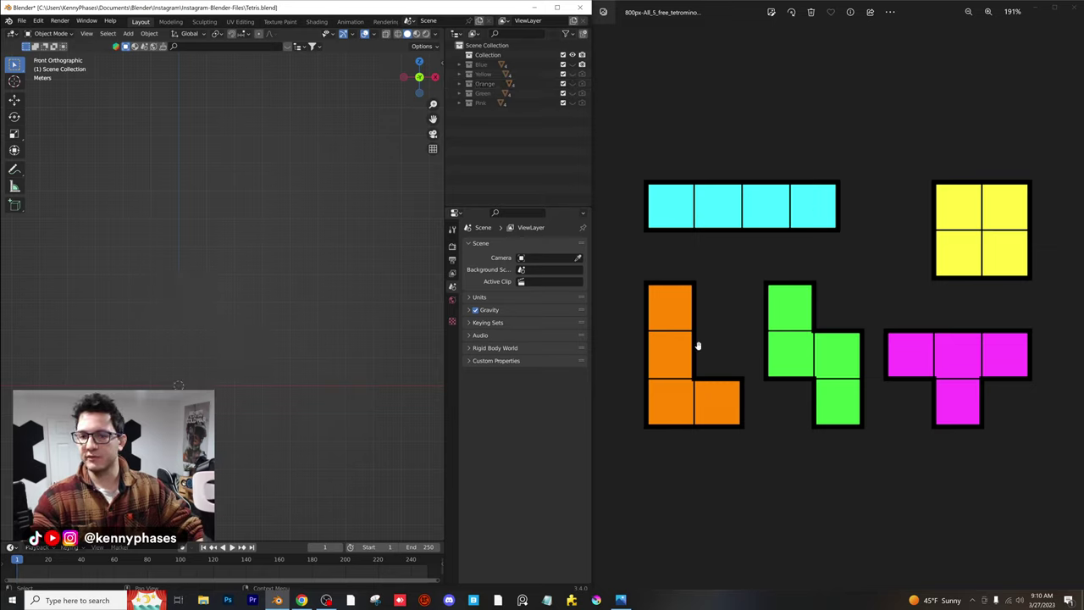
Show the Blue collection again and save the Tetris file
{"action": "left_click", "coordinate": [573, 64]}
{"action": "middle_click_drag", "start_coordinate": [317, 255], "coordinate": [323, 209]}
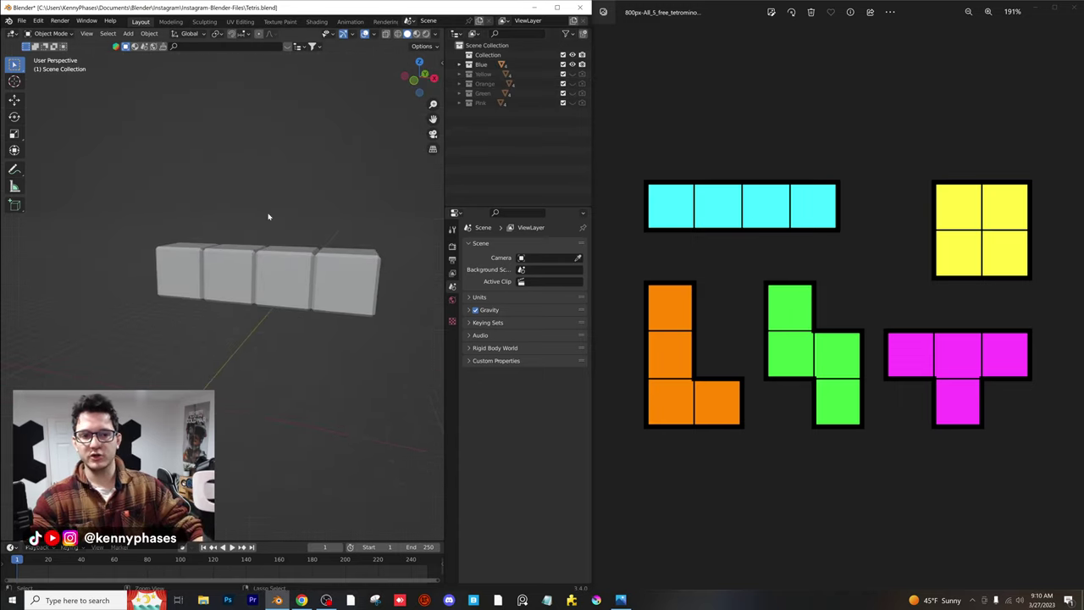
{"action": "key", "text": "ctrl+s"}
Create a new General file and delete the default cube and light, keeping the camera
{"action": "left_click", "coordinate": [21, 20]}
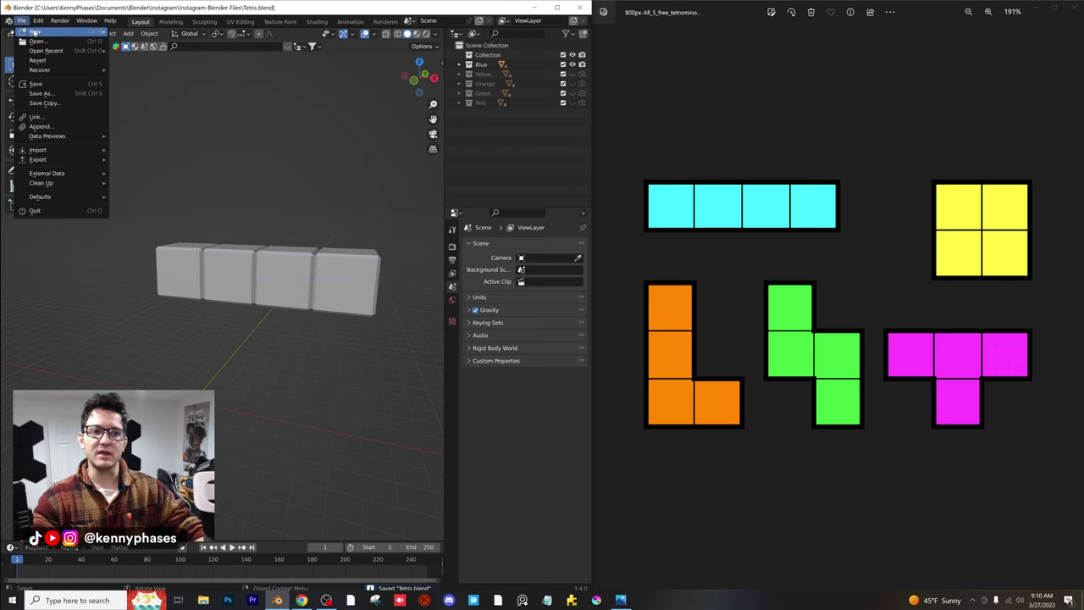
{"action": "mouse_move", "coordinate": [33, 31]}
{"action": "left_click", "coordinate": [132, 37]}
{"action": "key", "text": "x"}
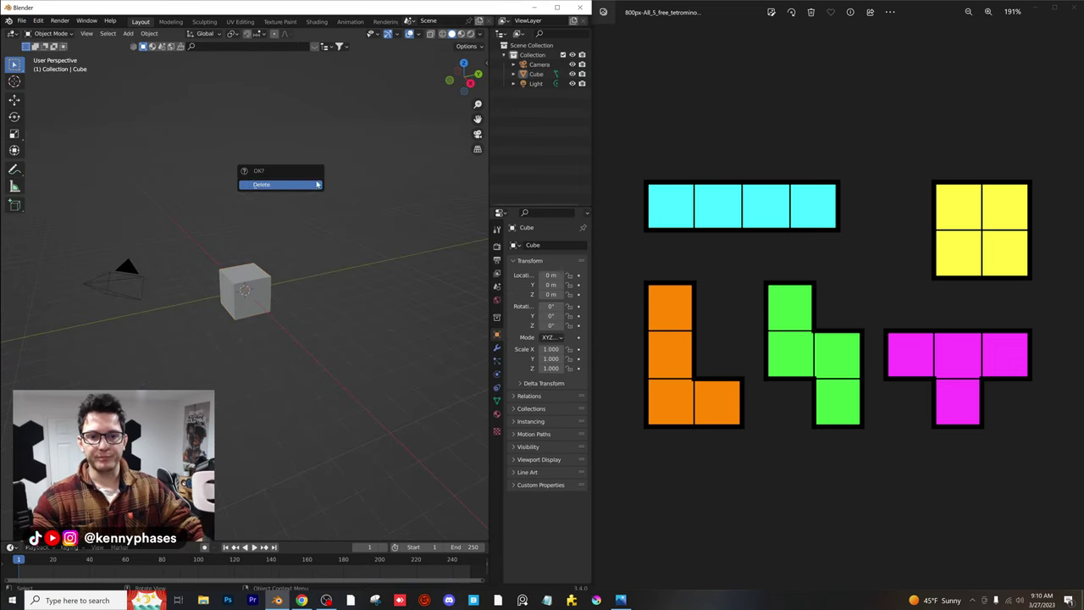
{"action": "left_click", "coordinate": [317, 184]}
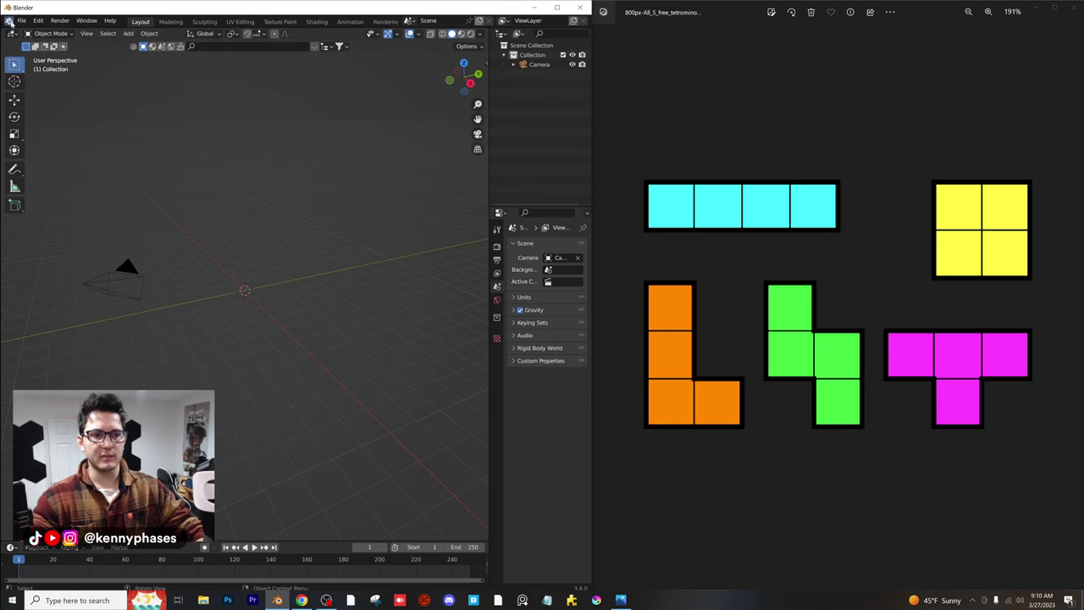
Append the Green collection from Tetris.blend in the Instagram-Blender-Files folder and inspect the piece from several angles
{"action": "left_click", "coordinate": [21, 20]}
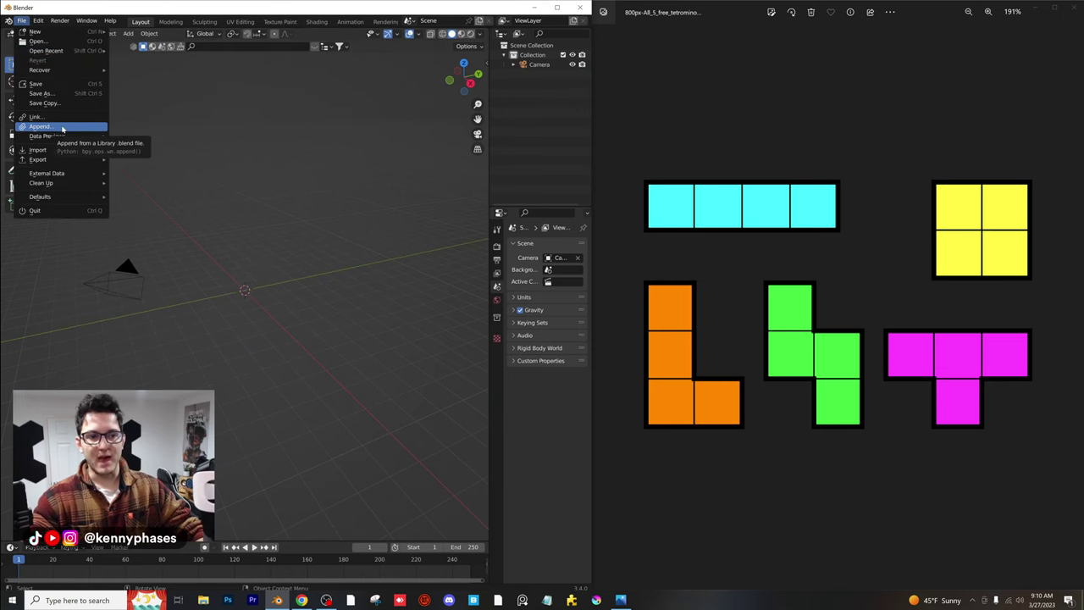
{"action": "left_click", "coordinate": [62, 128]}
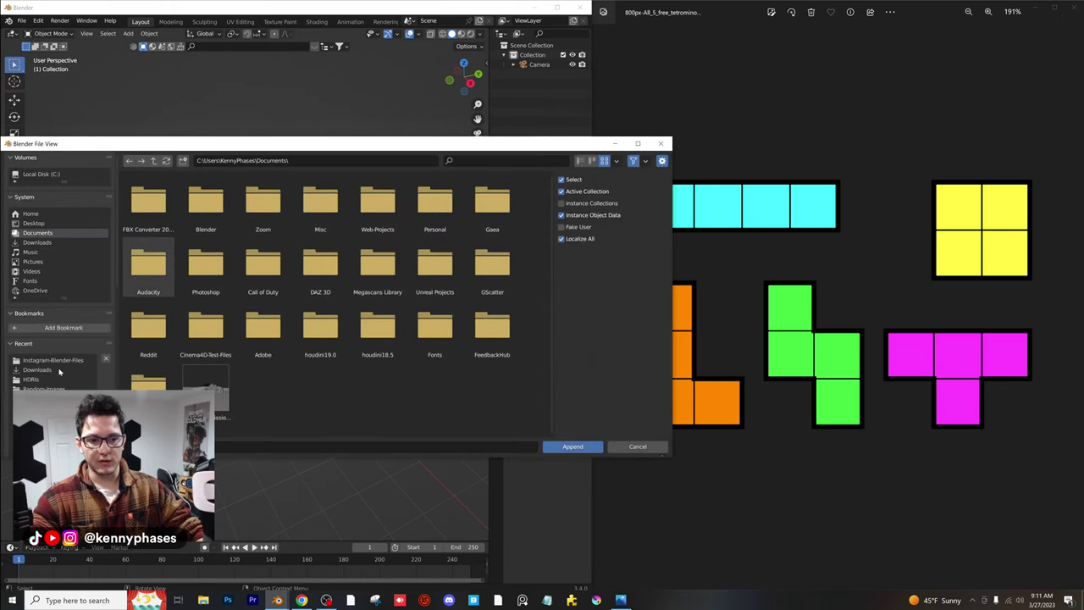
{"action": "left_click", "coordinate": [53, 360]}
{"action": "double_click", "coordinate": [210, 200]}
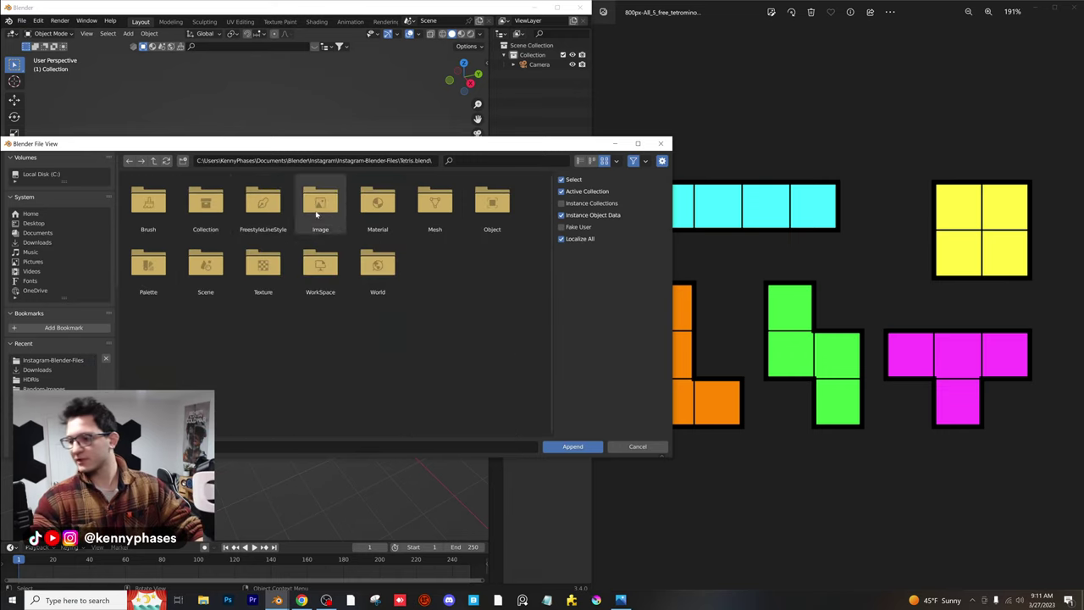
{"action": "double_click", "coordinate": [206, 200]}
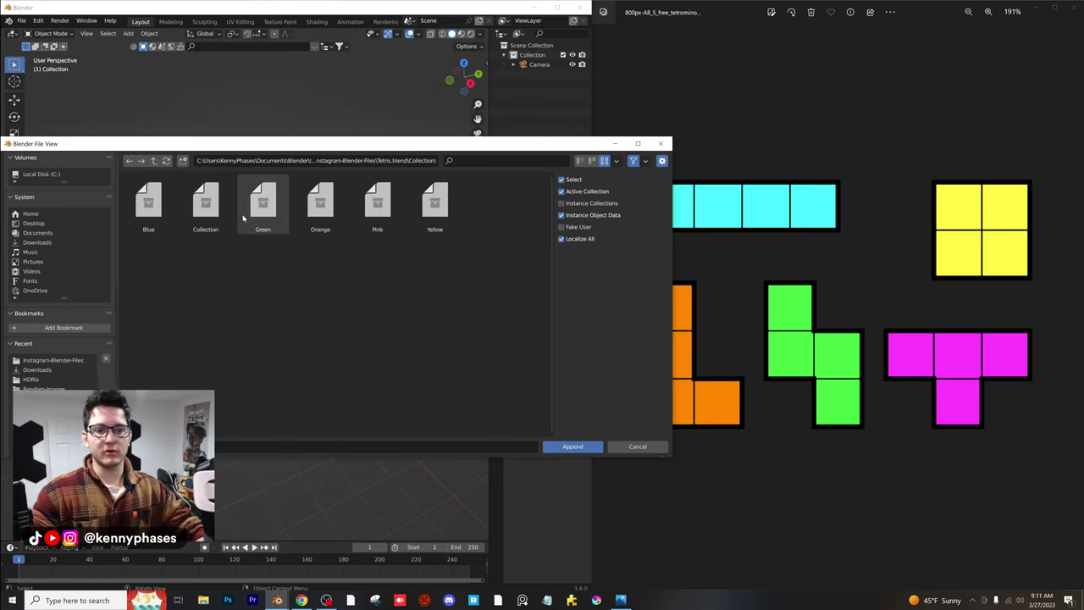
{"action": "double_click", "coordinate": [263, 203]}
{"action": "middle_click_drag", "start_coordinate": [272, 270], "coordinate": [296, 307]}
{"action": "middle_click_drag", "start_coordinate": [273, 269], "coordinate": [353, 198]}
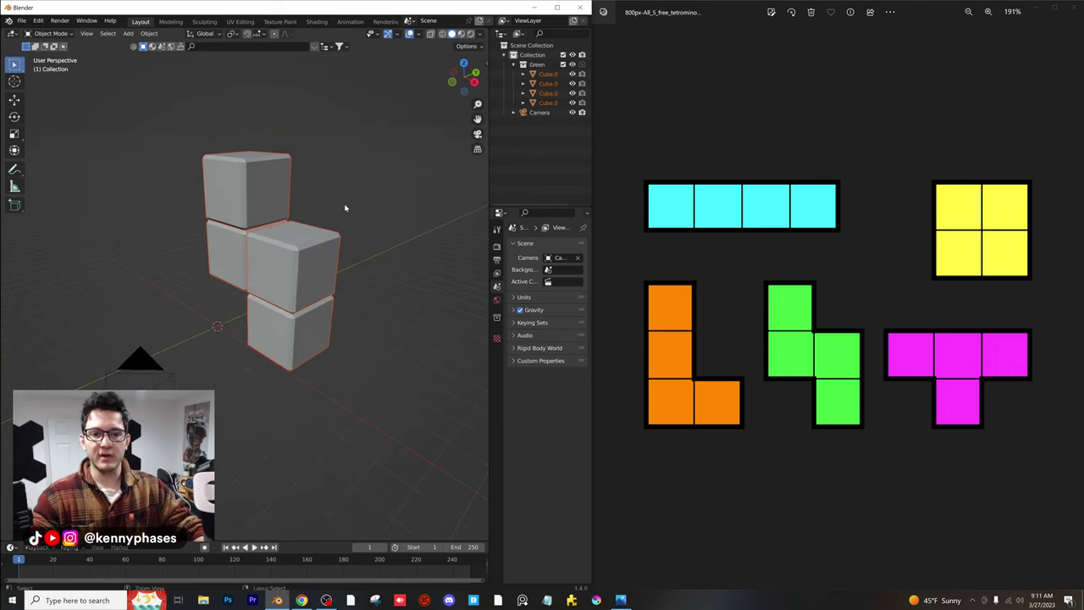
Save the new scene as Tetris-Scene.blend in the Instagram-Blender-Files folder and deselect the appended cubes
{"action": "key", "text": "ctrl+s"}
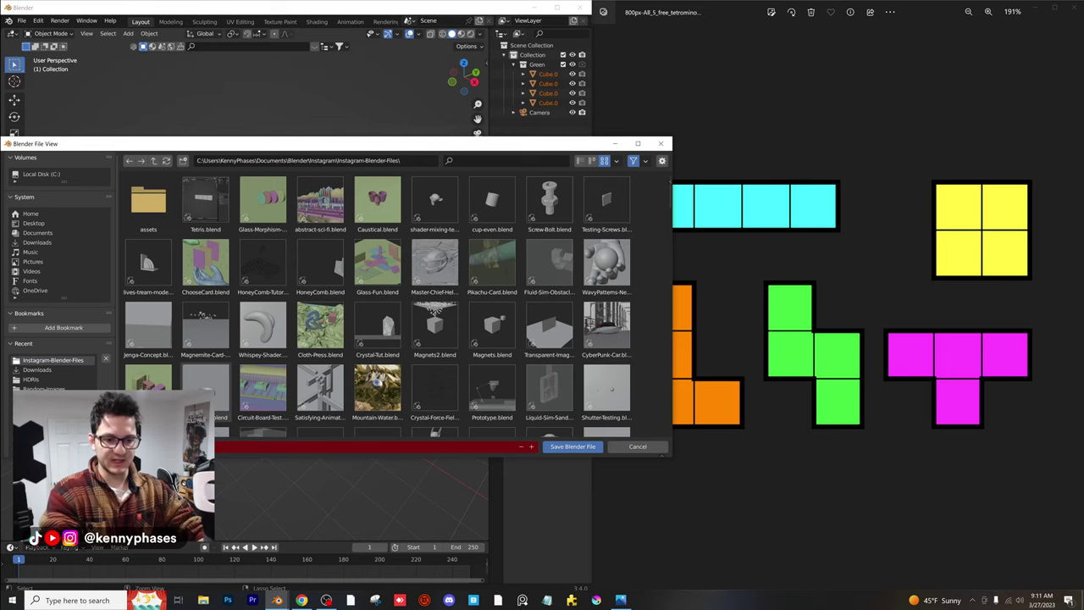
{"action": "left_click", "coordinate": [562, 447]}
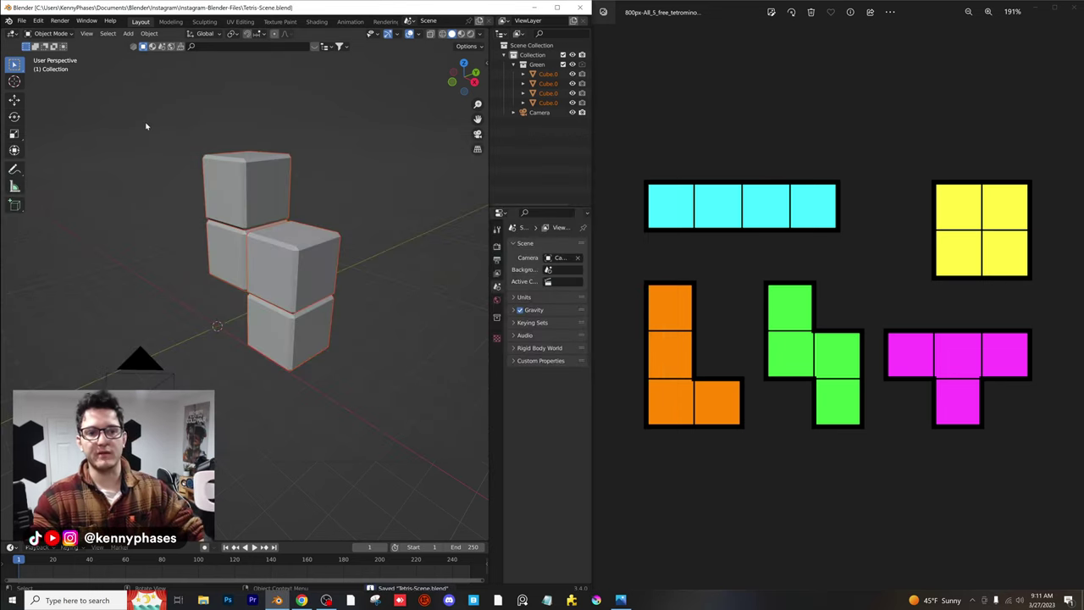
{"action": "left_click", "coordinate": [148, 127]}
Reopen the recent file Tetris.blend, maximize its window and expand the Blue collection
{"action": "left_click", "coordinate": [22, 20]}
{"action": "mouse_move", "coordinate": [40, 51]}
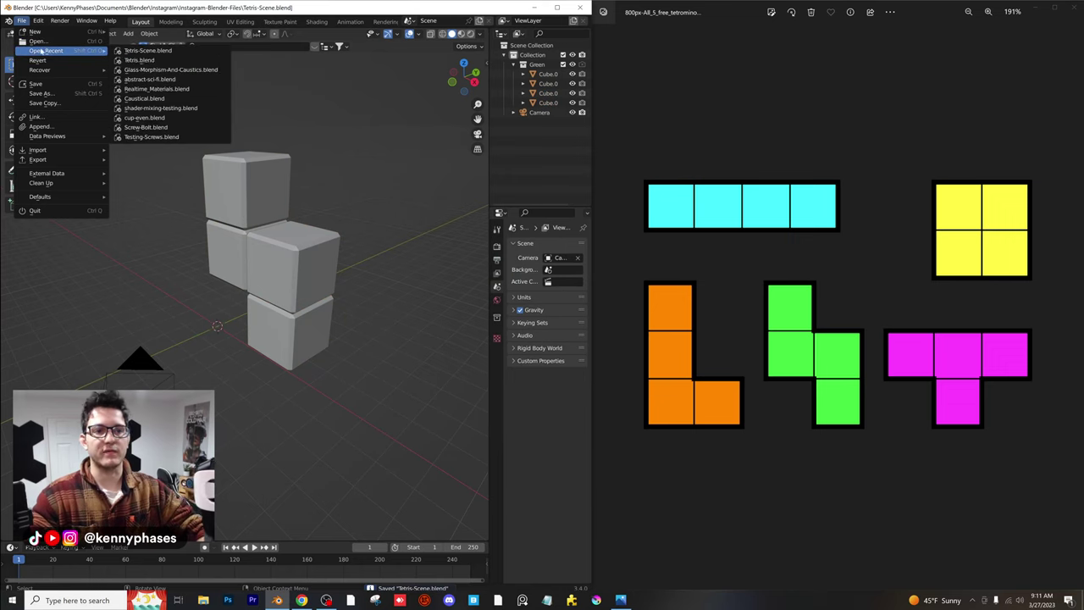
{"action": "left_click", "coordinate": [159, 61]}
{"action": "middle_click_drag", "start_coordinate": [327, 201], "coordinate": [247, 218]}
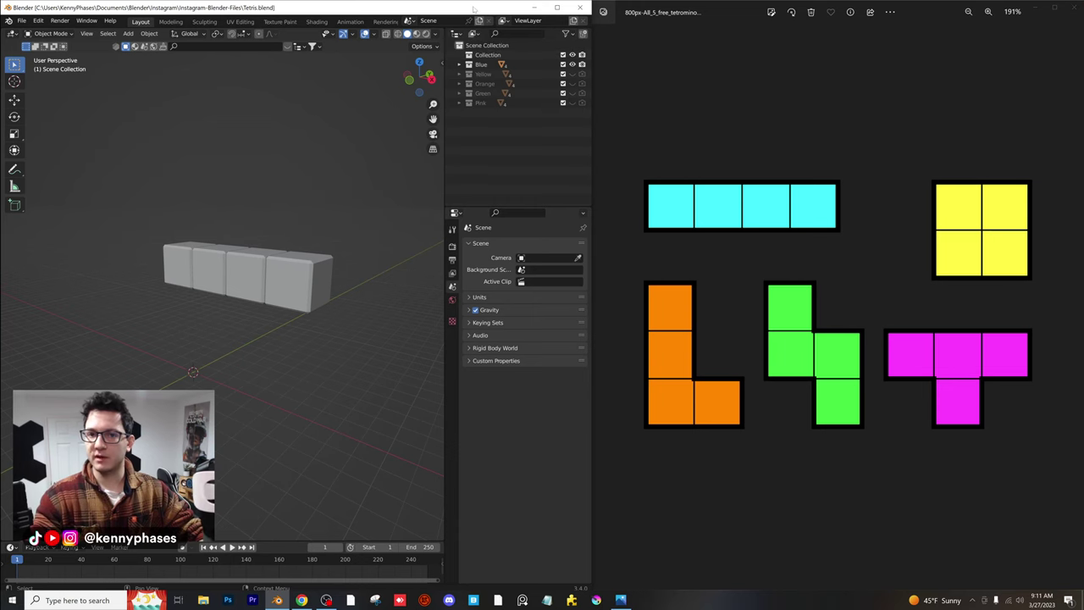
{"action": "double_click", "coordinate": [475, 9]}
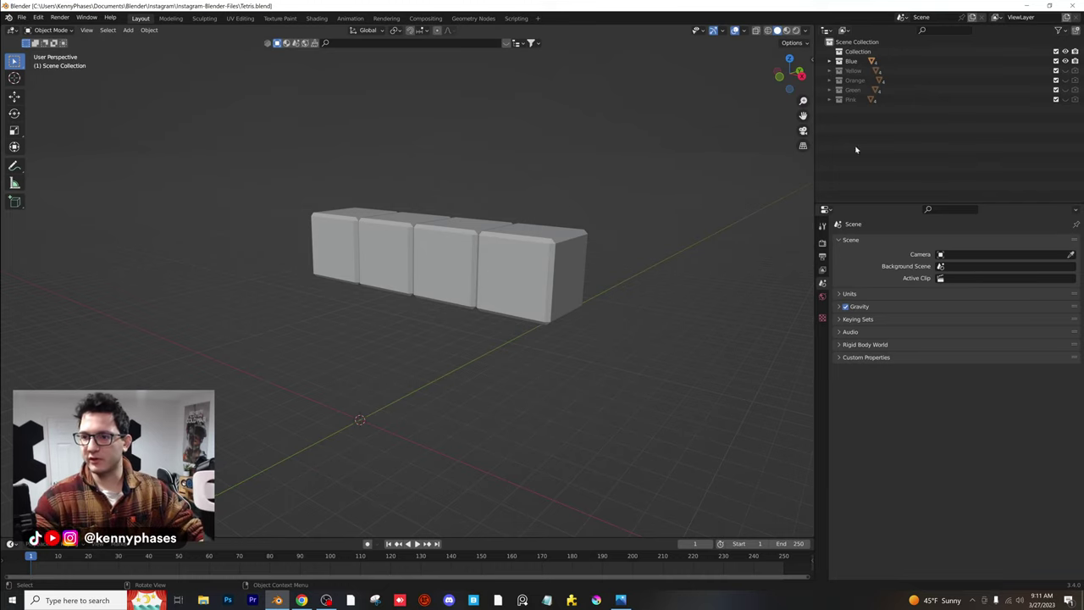
{"action": "left_click", "coordinate": [829, 61]}
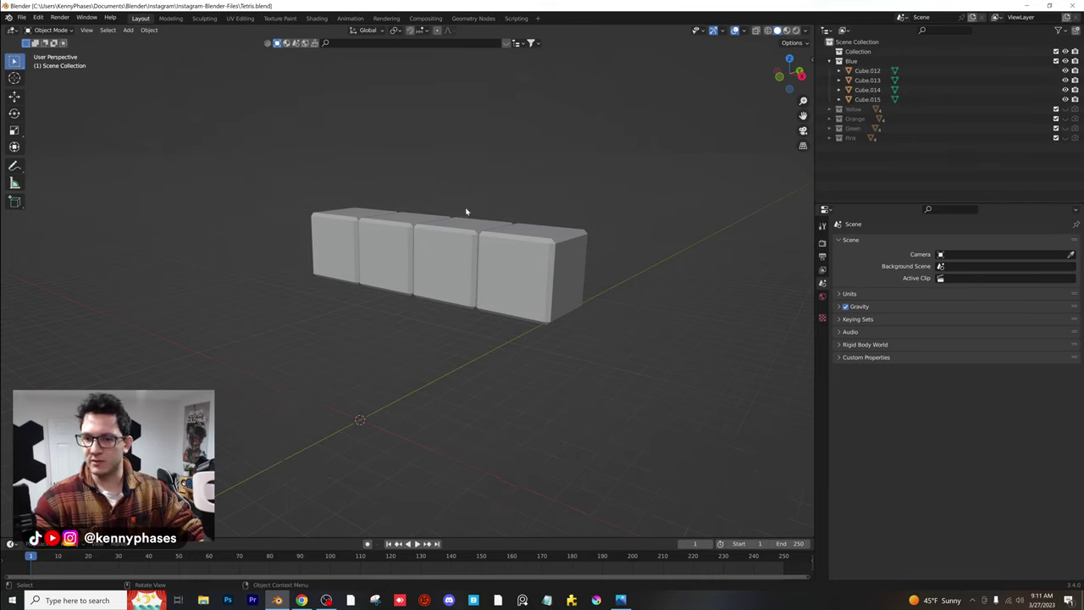
Switch the viewport to rendered shading and set the render engine to Cycles with GPU Compute as device
{"action": "scroll", "coordinate": [774, 59], "scroll_direction": "up", "scroll_amount": 2}
{"action": "left_click", "coordinate": [797, 31]}
{"action": "left_click", "coordinate": [823, 243]}
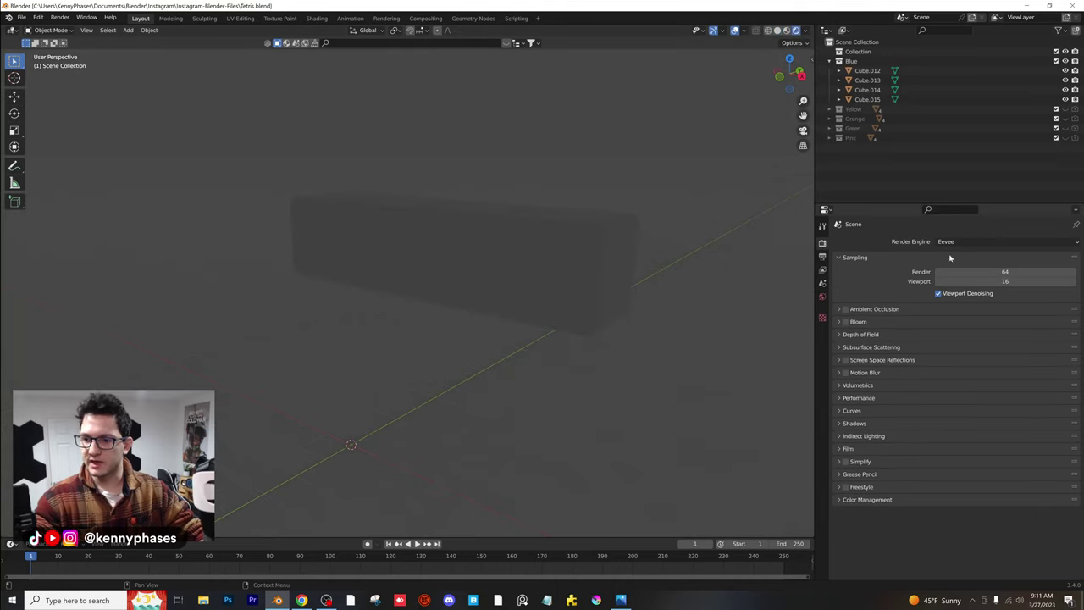
{"action": "left_click", "coordinate": [966, 242]}
{"action": "left_click", "coordinate": [948, 273]}
{"action": "left_click", "coordinate": [957, 265]}
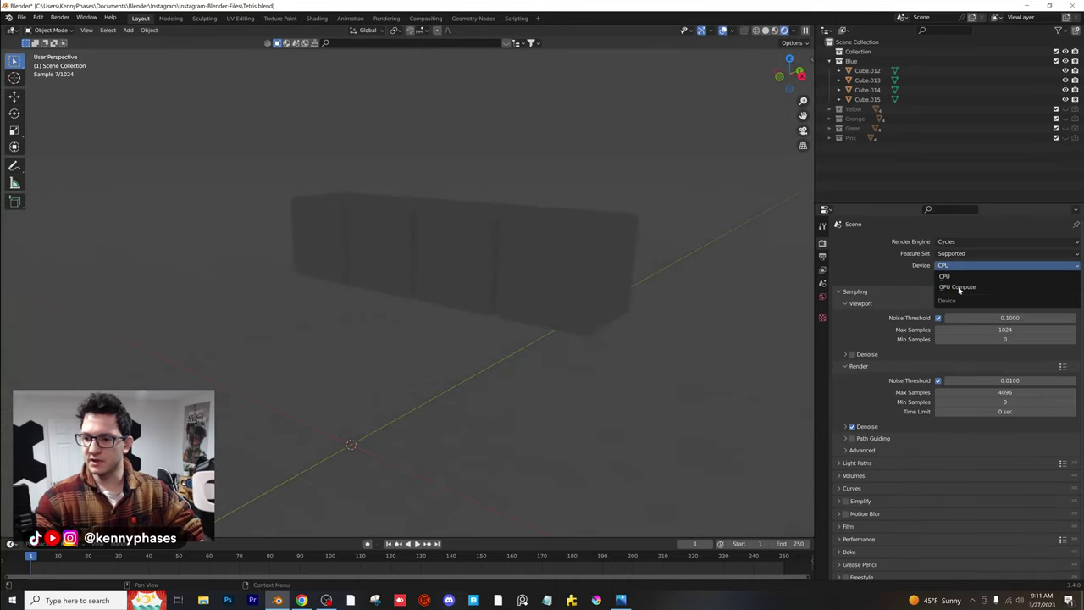
{"action": "left_click", "coordinate": [958, 286]}
{"action": "left_click", "coordinate": [951, 268]}
Give the world background an Environment Texture using aristea_wreck_puresky_4k.hdr from the HDRIs folder
{"action": "left_click", "coordinate": [822, 297]}
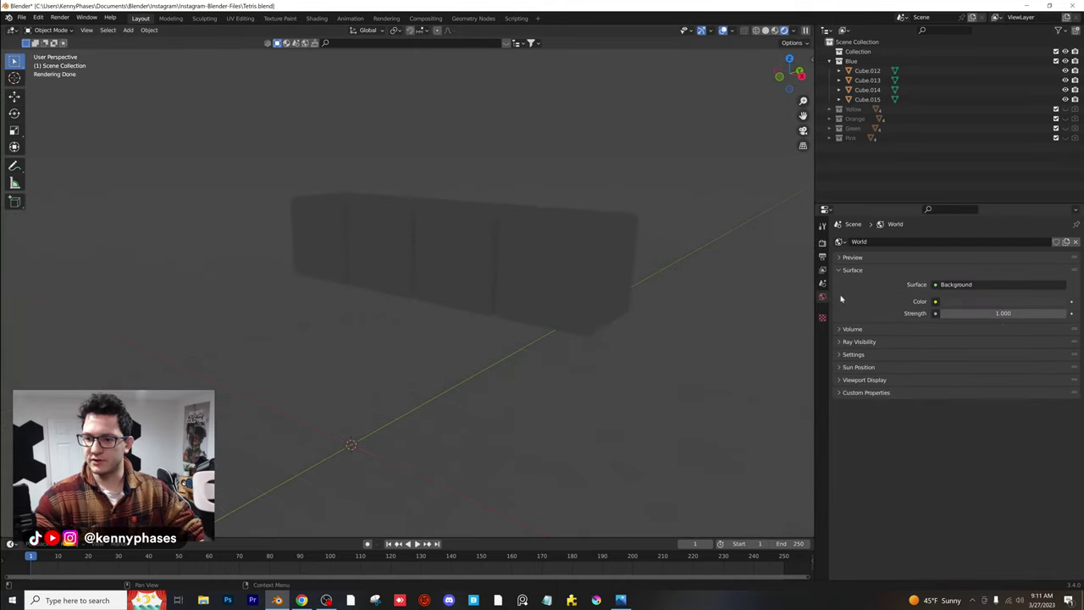
{"action": "left_click", "coordinate": [935, 302]}
{"action": "left_click", "coordinate": [711, 344]}
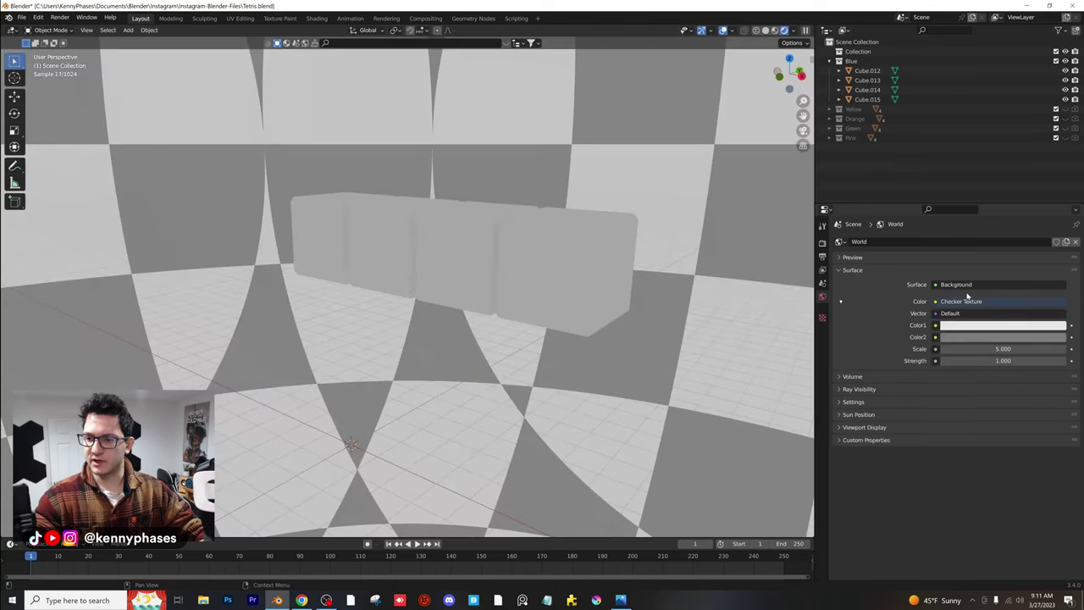
{"action": "left_click", "coordinate": [937, 301]}
{"action": "left_click", "coordinate": [788, 351]}
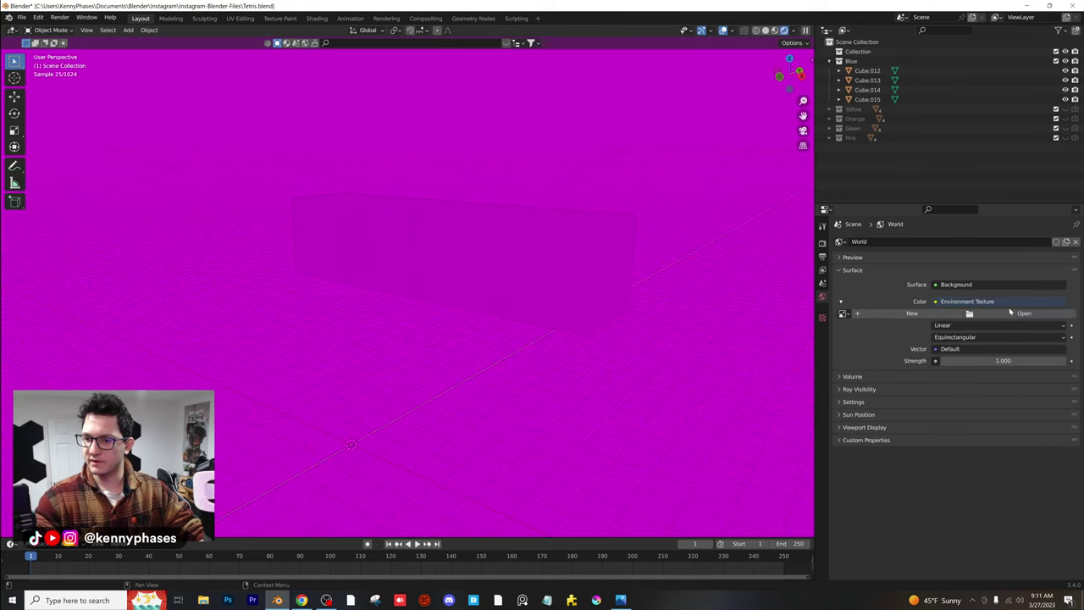
{"action": "left_click", "coordinate": [1006, 316]}
{"action": "left_click", "coordinate": [237, 376]}
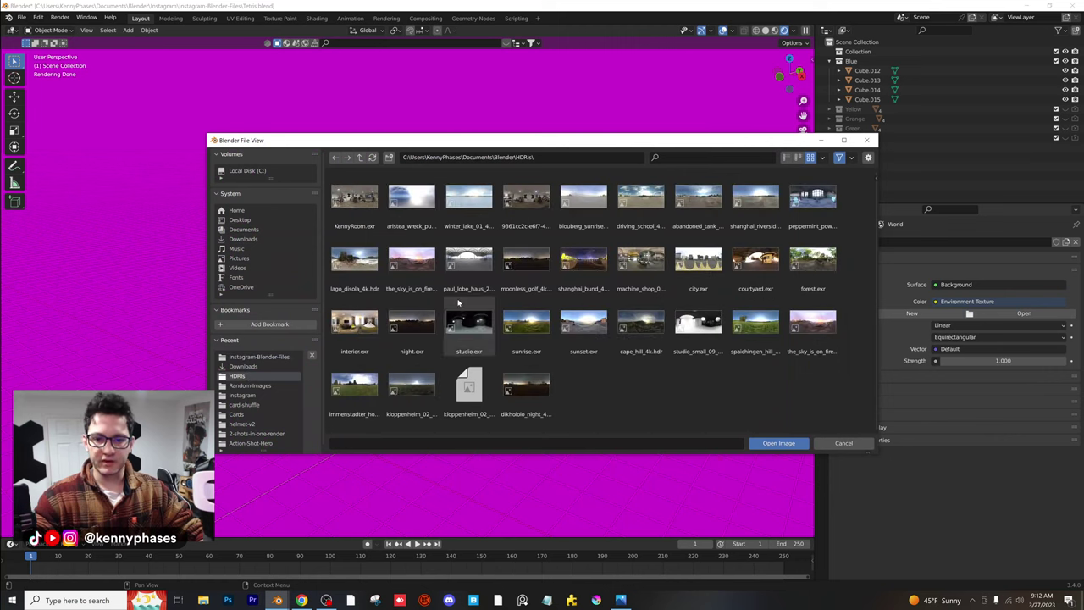
{"action": "double_click", "coordinate": [415, 199]}
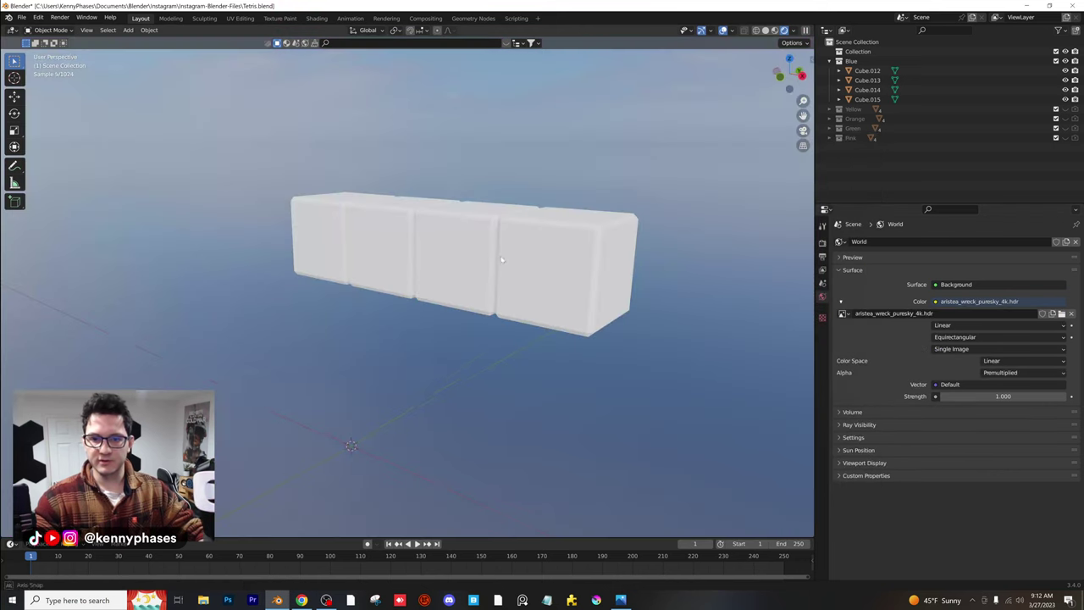
Give the nearest end cube of the Blue piece a bright blue material with metallic 1.000, roughness 0.192 and anisotropic 0.520
{"action": "left_click_drag", "start_coordinate": [727, 187], "coordinate": [288, 239]}
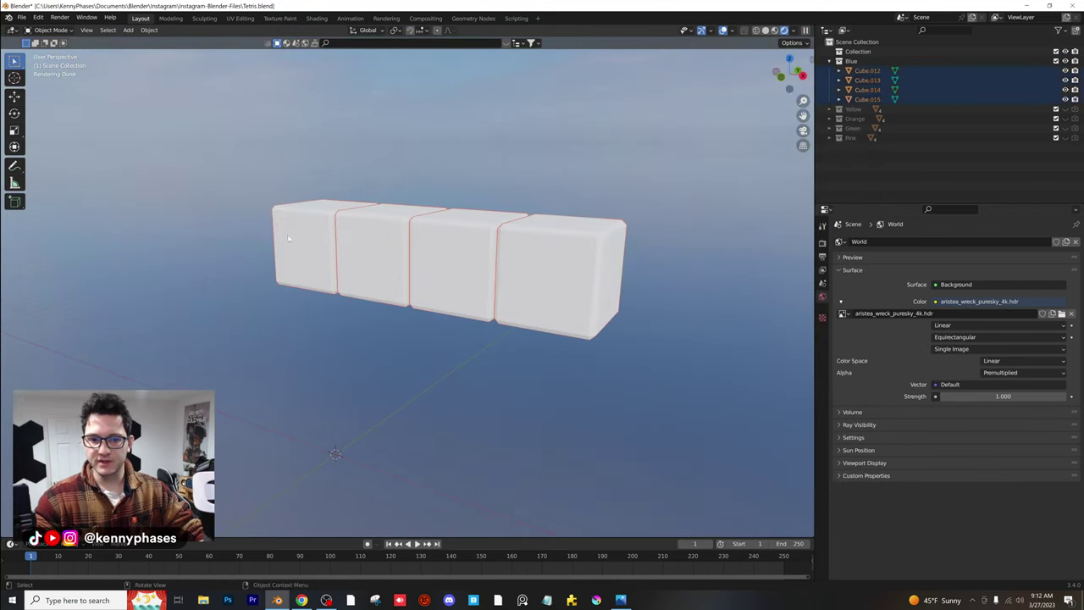
{"action": "left_click", "coordinate": [807, 412]}
{"action": "left_click", "coordinate": [584, 275]}
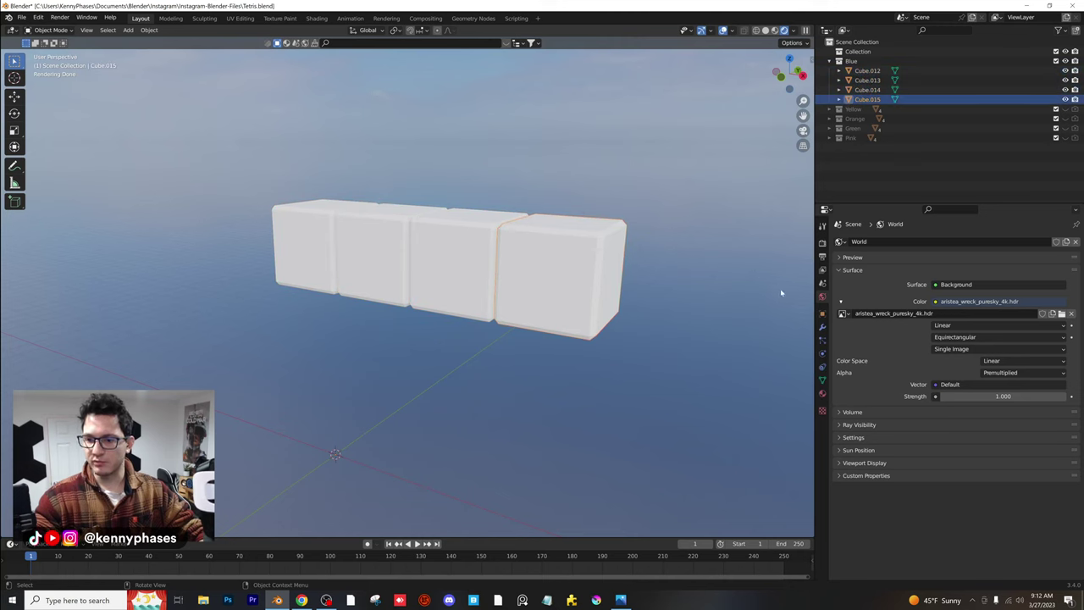
{"action": "left_click", "coordinate": [822, 394]}
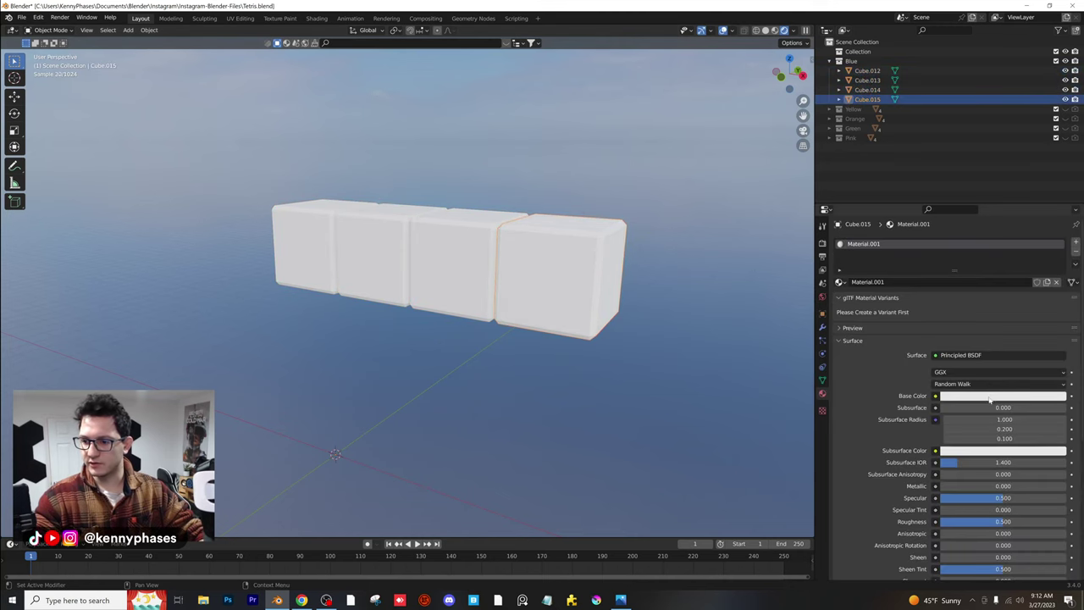
{"action": "left_click", "coordinate": [983, 393]}
{"action": "left_click_drag", "start_coordinate": [1015, 286], "coordinate": [1029, 260]}
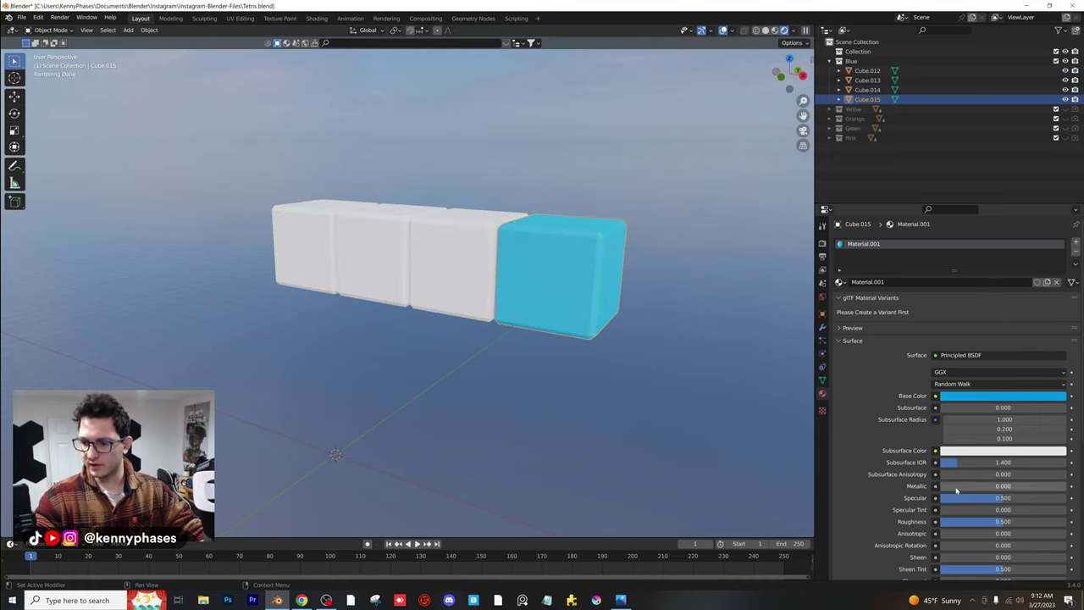
{"action": "left_click_drag", "start_coordinate": [955, 488], "coordinate": [1069, 490]}
{"action": "mouse_move", "coordinate": [1011, 520]}
{"action": "left_mouse_down"}
{"action": "mouse_move", "coordinate": [965, 521]}
{"action": "mouse_move", "coordinate": [967, 533]}
{"action": "mouse_move", "coordinate": [1021, 534]}
{"action": "mouse_move", "coordinate": [1006, 533]}
{"action": "left_mouse_up"}
{"action": "middle_click_drag", "start_coordinate": [652, 356], "coordinate": [660, 368]}
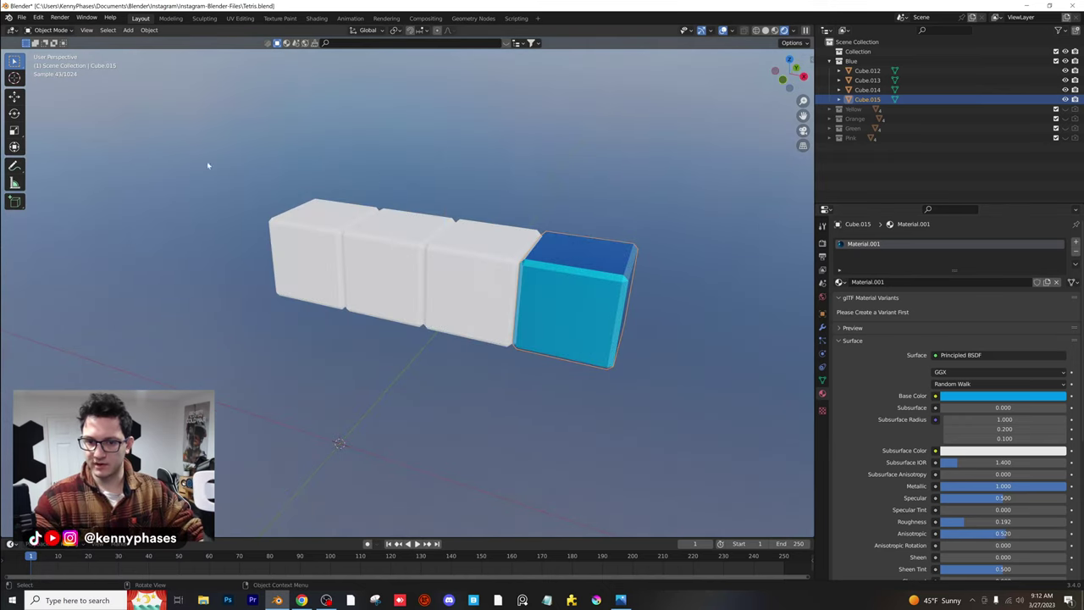
Link the blue material from the end cube to the other three cubes of the Blue piece
{"action": "left_click_drag", "start_coordinate": [232, 175], "coordinate": [520, 448], "text": "shift"}
{"action": "key", "text": "ctrl+l"}
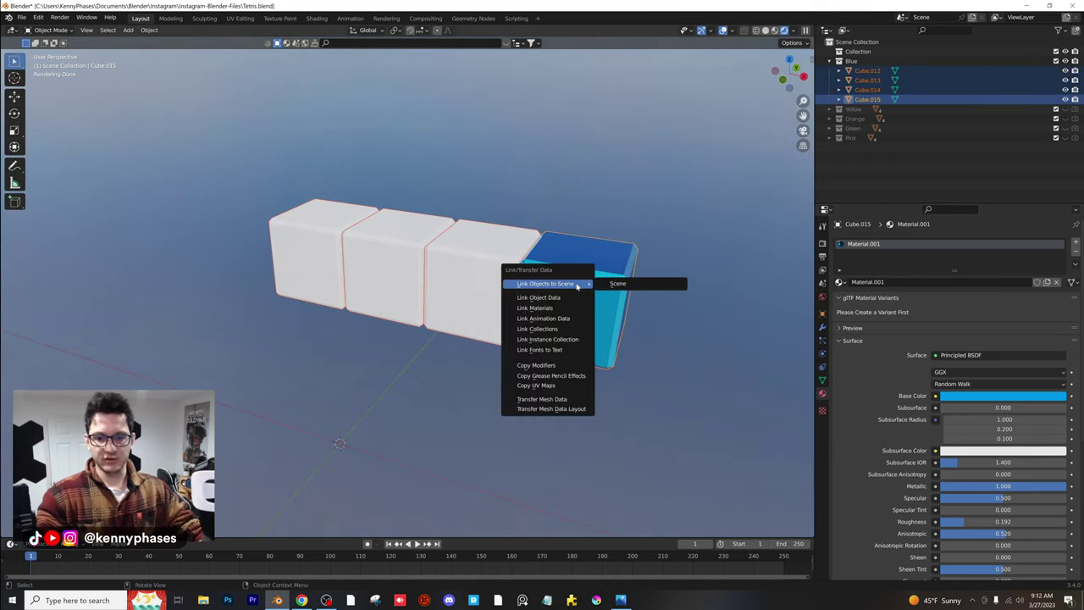
{"action": "left_click", "coordinate": [565, 307]}
{"action": "scroll", "coordinate": [566, 280], "scroll_direction": "up", "scroll_amount": 3}
{"action": "middle_click_drag", "start_coordinate": [555, 271], "coordinate": [480, 291]}
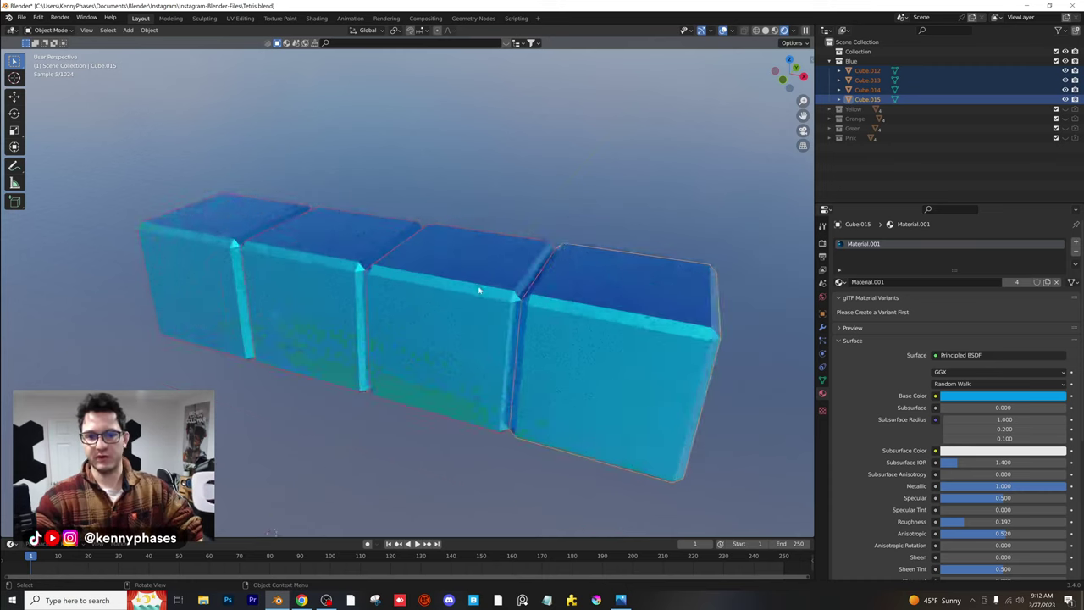
{"action": "scroll", "coordinate": [480, 291], "scroll_direction": "down", "scroll_amount": 1}
{"action": "left_click", "coordinate": [651, 208]}
Collapse and hide the Blue collection, and show and expand the Yellow collection
{"action": "left_click", "coordinate": [830, 62]}
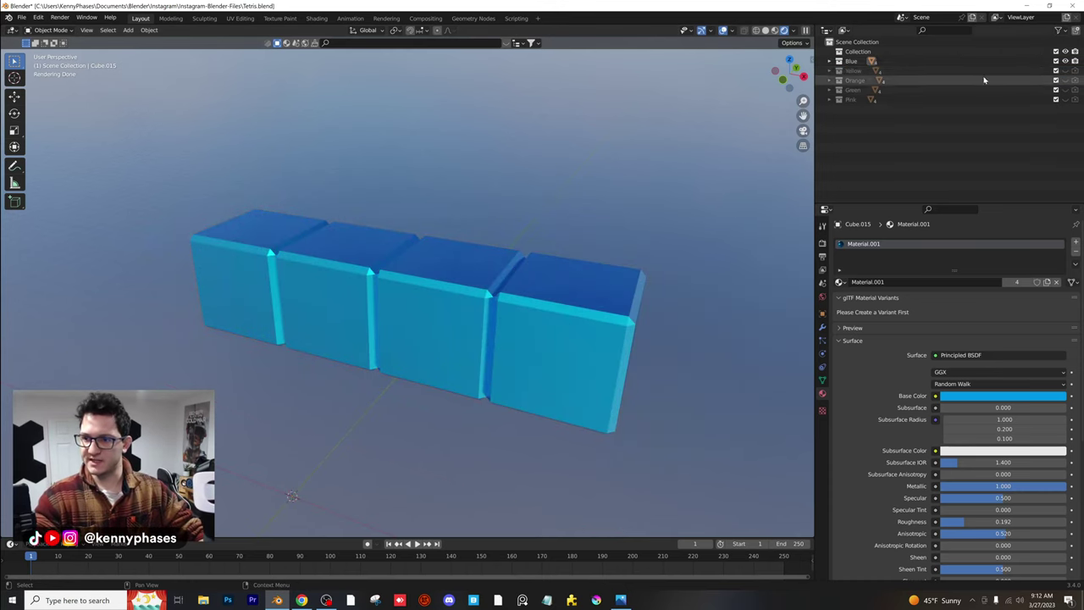
{"action": "left_click", "coordinate": [1074, 61]}
{"action": "left_click", "coordinate": [1074, 71]}
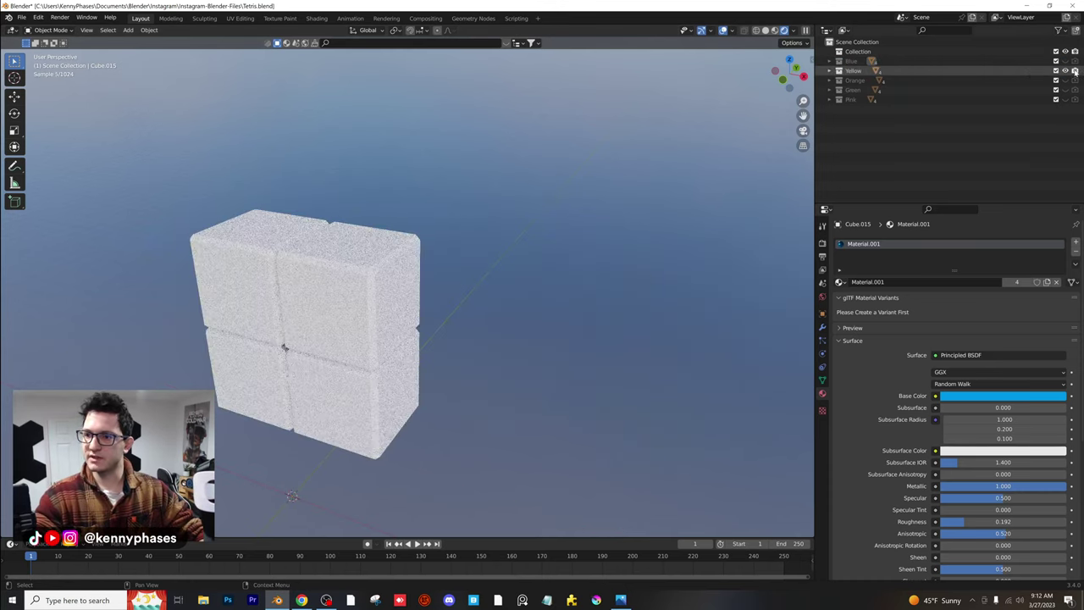
{"action": "left_click", "coordinate": [830, 71]}
Create a golden yellow material on the Yellow piece's first cube with metallic 1.000 and roughness 0.299
{"action": "left_click", "coordinate": [867, 80]}
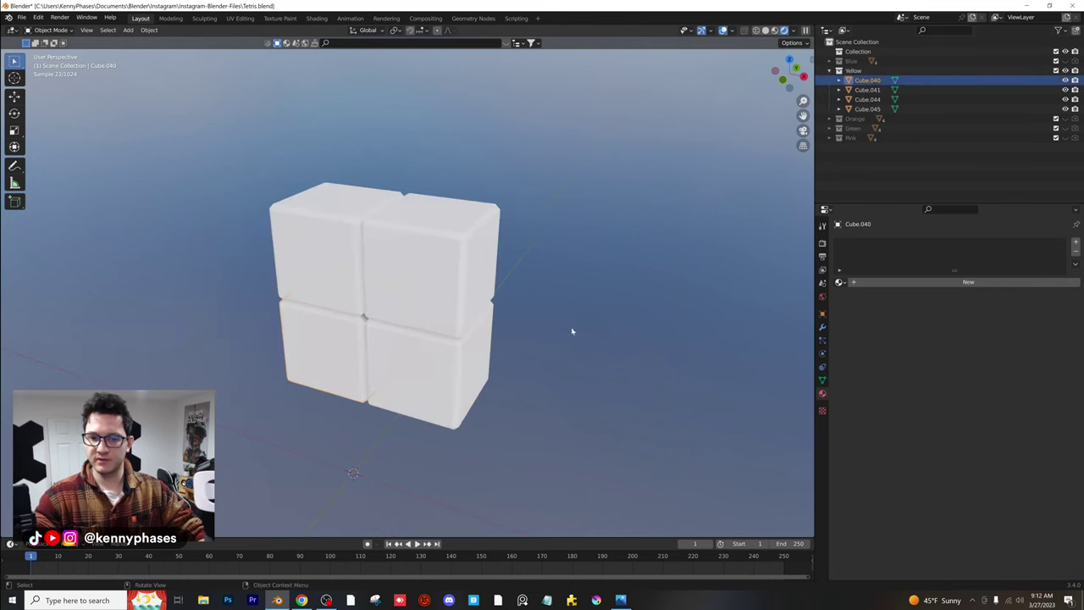
{"action": "left_click", "coordinate": [895, 282]}
{"action": "left_click", "coordinate": [984, 396]}
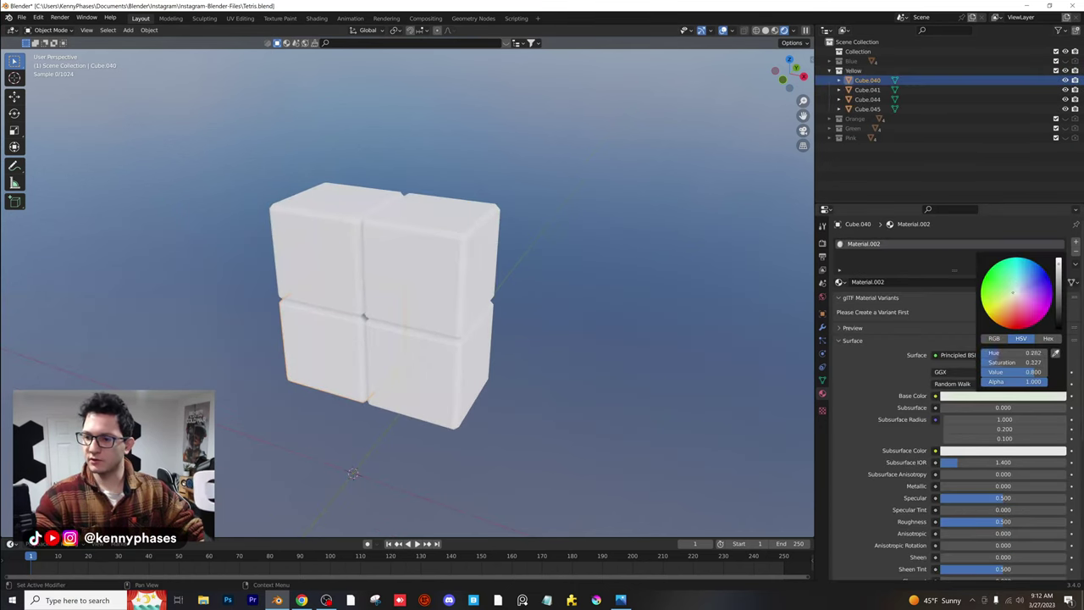
{"action": "left_click_drag", "start_coordinate": [1013, 292], "coordinate": [1004, 312]}
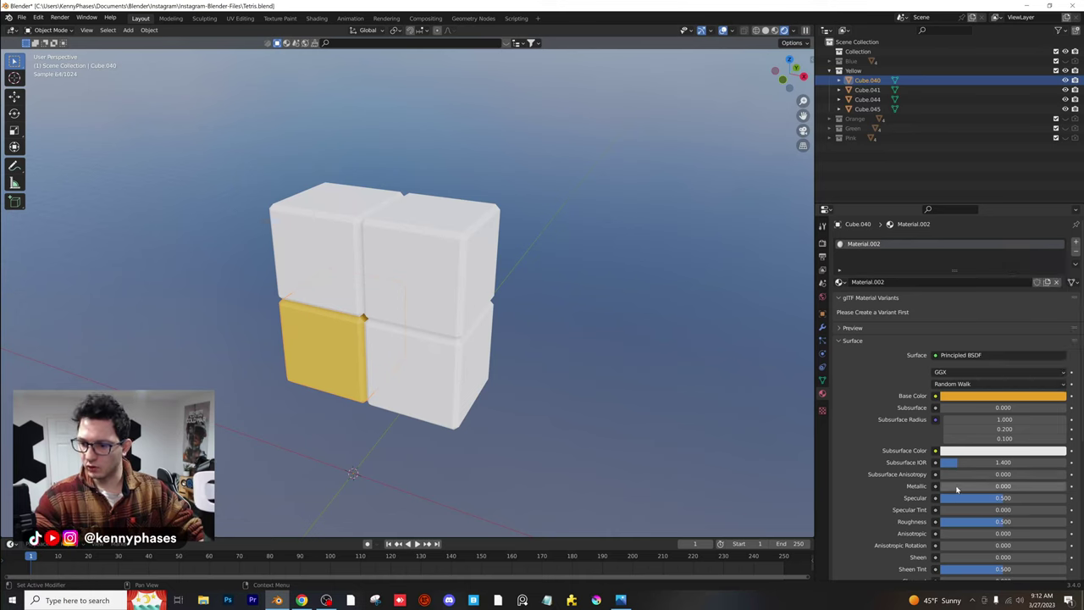
{"action": "left_click_drag", "start_coordinate": [956, 487], "coordinate": [1063, 488]}
{"action": "left_click_drag", "start_coordinate": [1002, 522], "coordinate": [982, 522]}
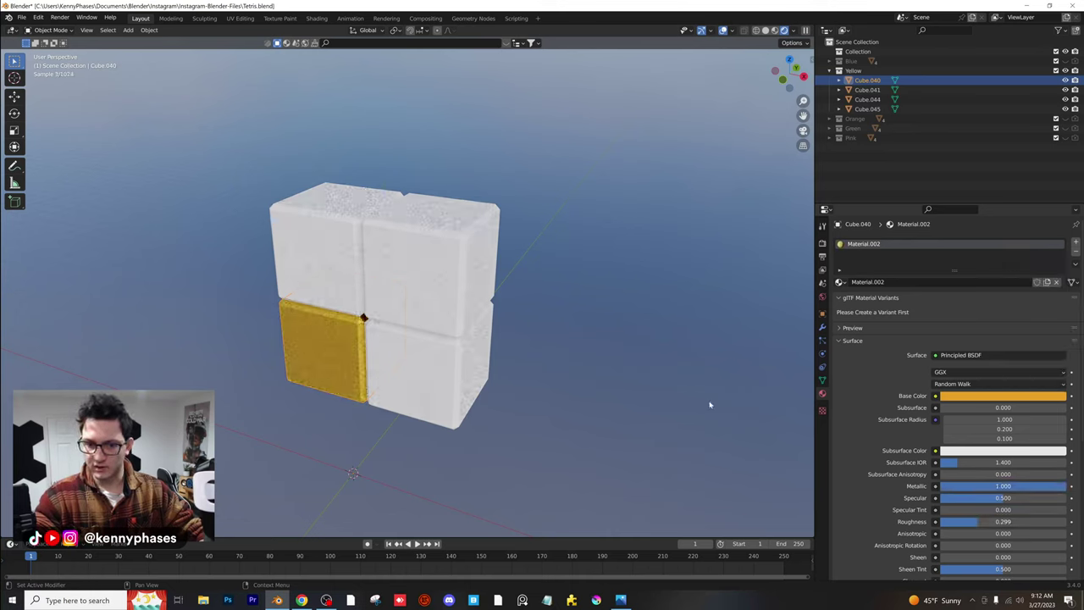
Link the yellow material from the coloured cube to the other three cubes of the Yellow piece
{"action": "left_click", "coordinate": [349, 237]}
{"action": "left_click", "coordinate": [415, 263], "text": "shift"}
{"action": "left_click", "coordinate": [415, 364], "text": "shift"}
{"action": "left_click", "coordinate": [331, 344], "text": "shift"}
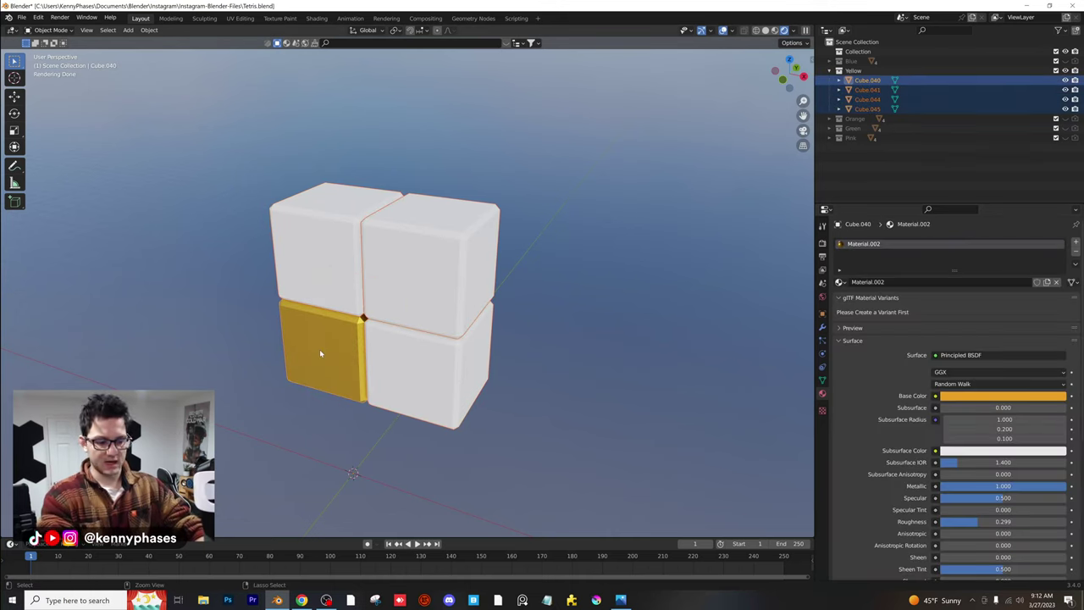
{"action": "key", "text": "ctrl+l"}
{"action": "left_click", "coordinate": [320, 354]}
{"action": "middle_click_drag", "start_coordinate": [610, 228], "coordinate": [660, 222], "text": "shift"}
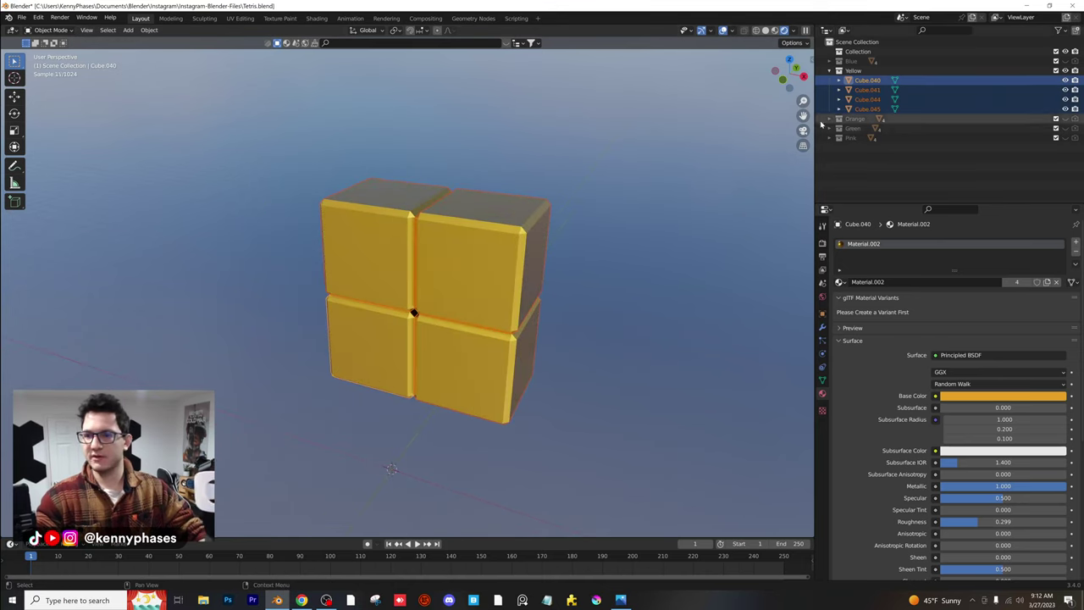
Collapse and hide the Yellow collection, briefly check the Blue piece, and show the Orange collection
{"action": "left_click", "coordinate": [830, 70]}
{"action": "left_click", "coordinate": [1067, 72]}
{"action": "left_click", "coordinate": [1066, 62]}
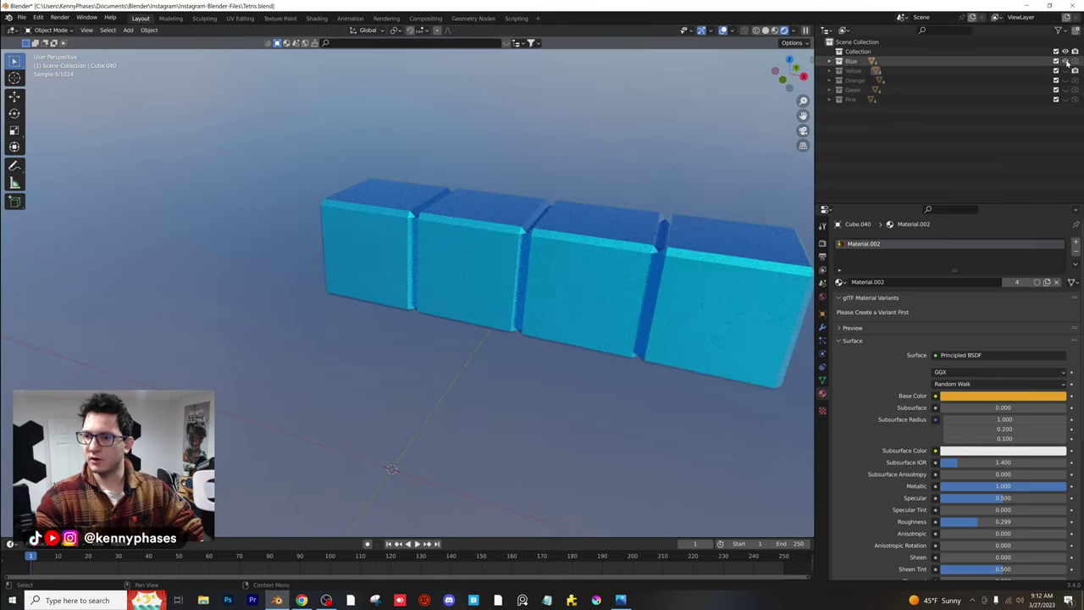
{"action": "left_click", "coordinate": [1065, 62]}
{"action": "left_click", "coordinate": [1066, 80]}
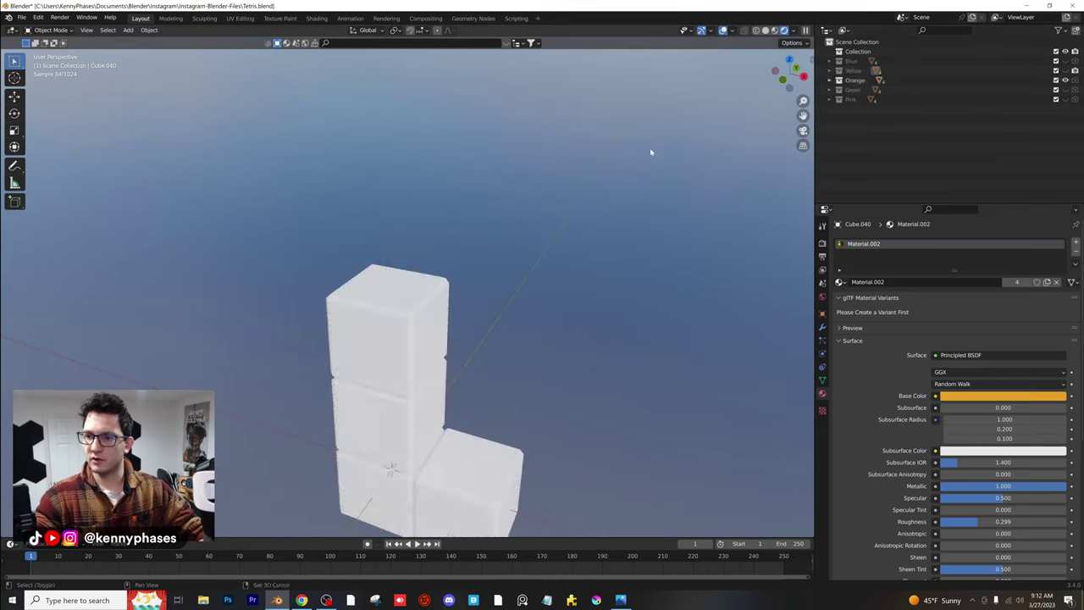
Create a red-orange material on the Orange piece's top cube with hue 0.016, saturation 0.985, metallic 1.000 and roughness 0.335
{"action": "middle_click_drag", "start_coordinate": [649, 153], "coordinate": [509, 145]}
{"action": "left_click", "coordinate": [383, 244]}
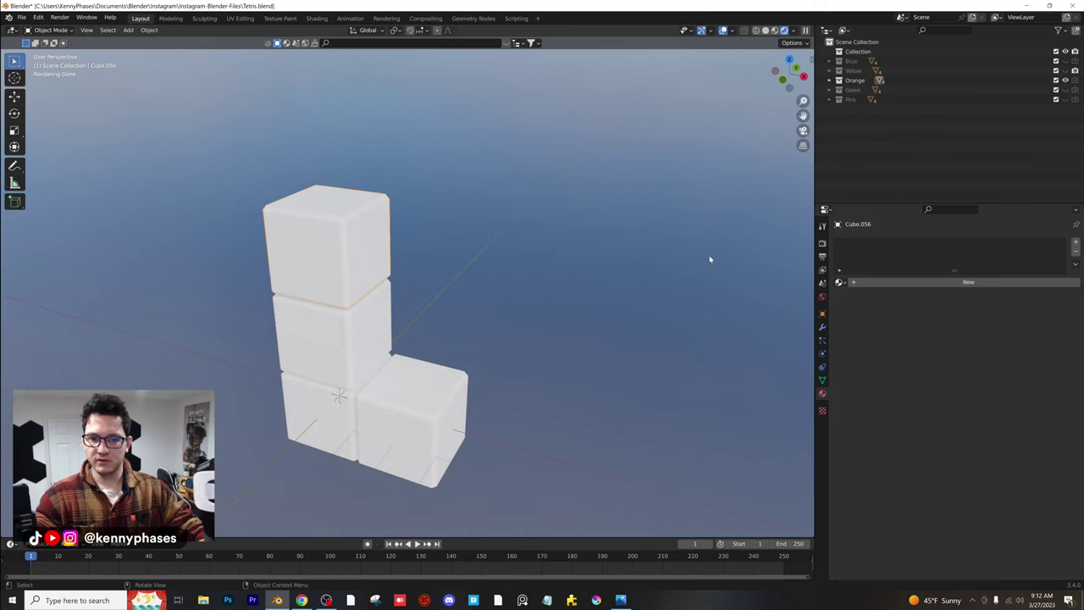
{"action": "left_click", "coordinate": [954, 281]}
{"action": "left_click", "coordinate": [1000, 396]}
{"action": "left_click_drag", "start_coordinate": [1015, 297], "coordinate": [1008, 320]}
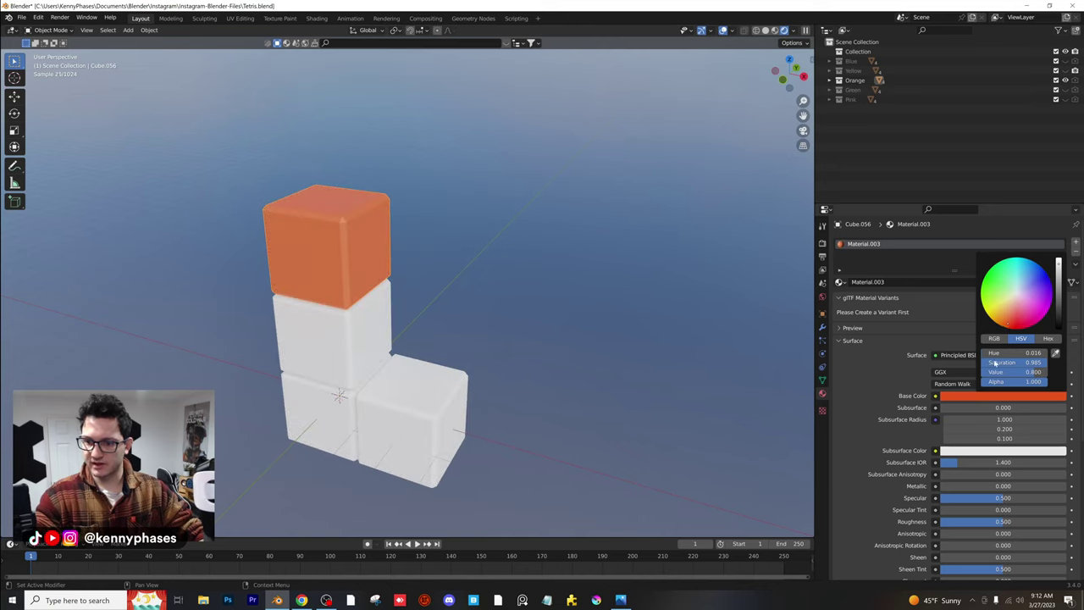
{"action": "left_click_drag", "start_coordinate": [948, 485], "coordinate": [1066, 486]}
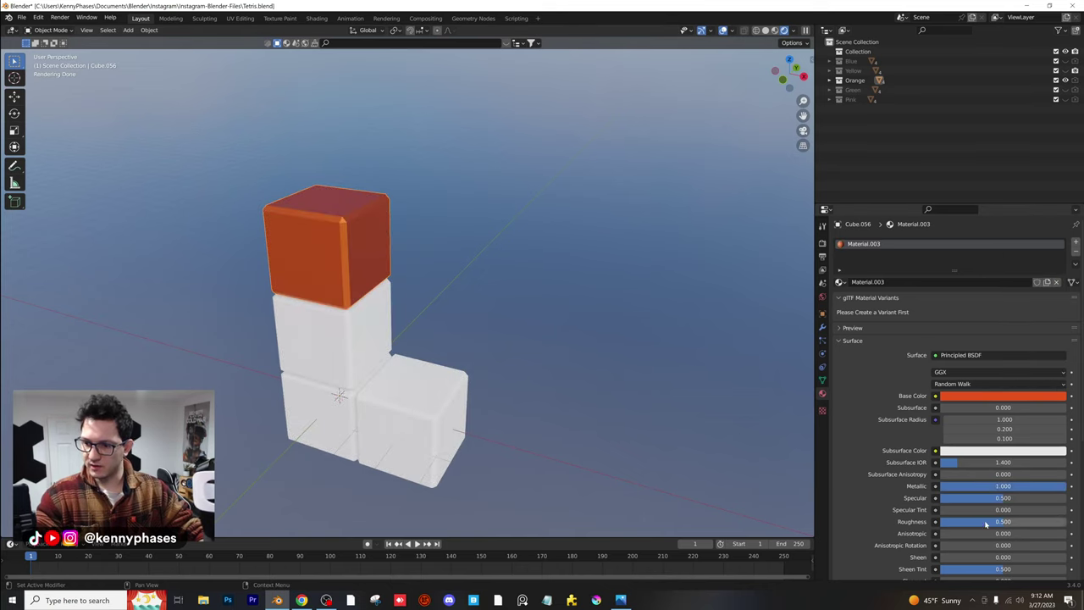
{"action": "left_click_drag", "start_coordinate": [985, 524], "coordinate": [974, 524]}
{"action": "scroll", "coordinate": [581, 342], "scroll_direction": "up", "scroll_amount": 4}
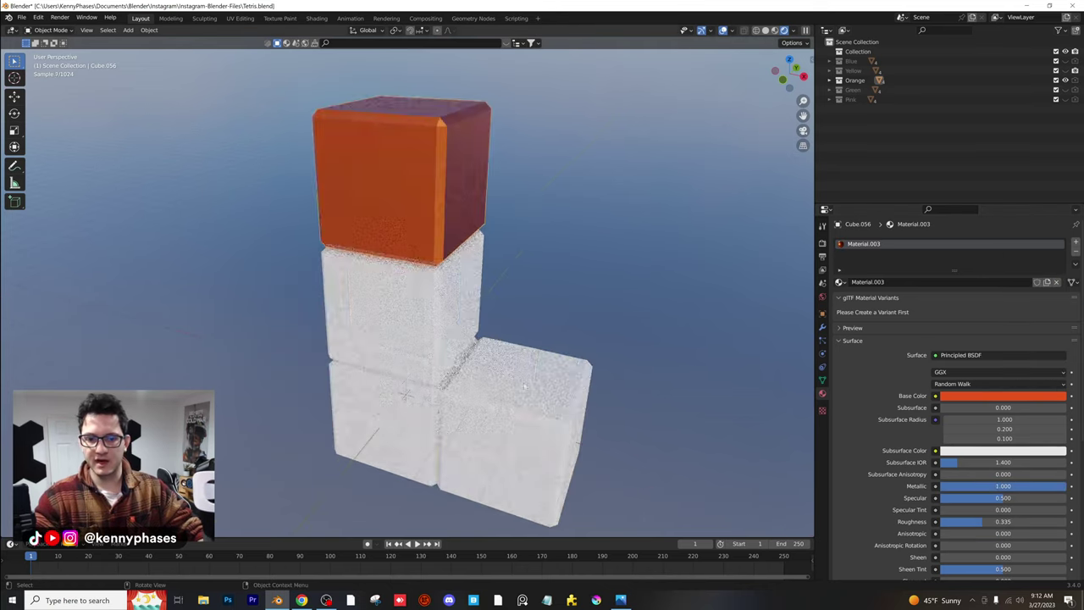
Link the red-orange material from the top cube to the other three cubes of the Orange piece
{"action": "left_click", "coordinate": [366, 419]}
{"action": "left_click", "coordinate": [430, 165], "text": "shift"}
{"action": "key", "text": "ctrl+l"}
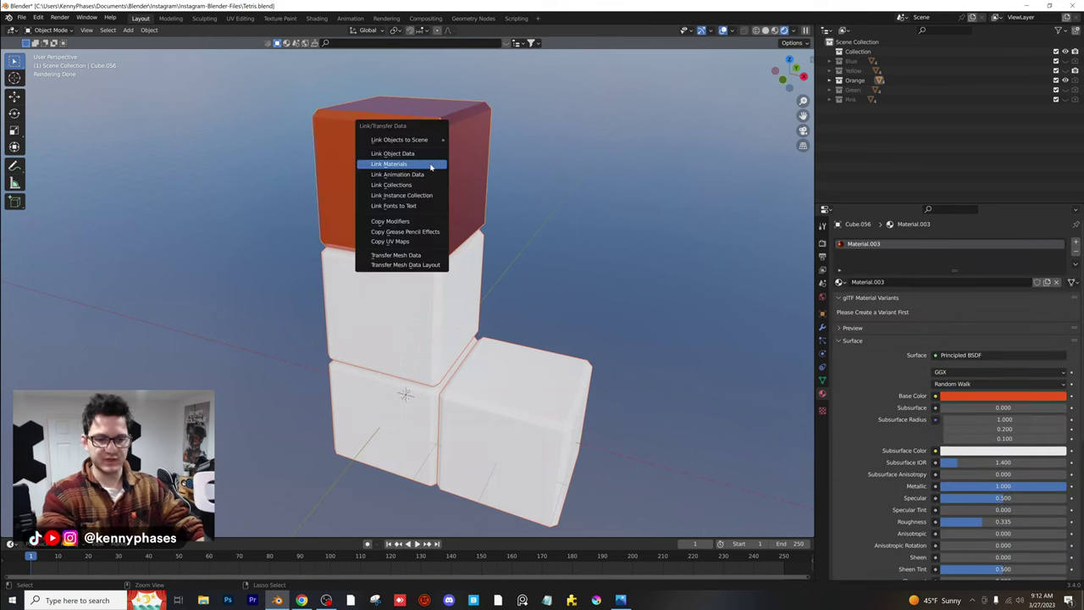
{"action": "left_click", "coordinate": [430, 166]}
{"action": "scroll", "coordinate": [435, 174], "scroll_direction": "down", "scroll_amount": 3}
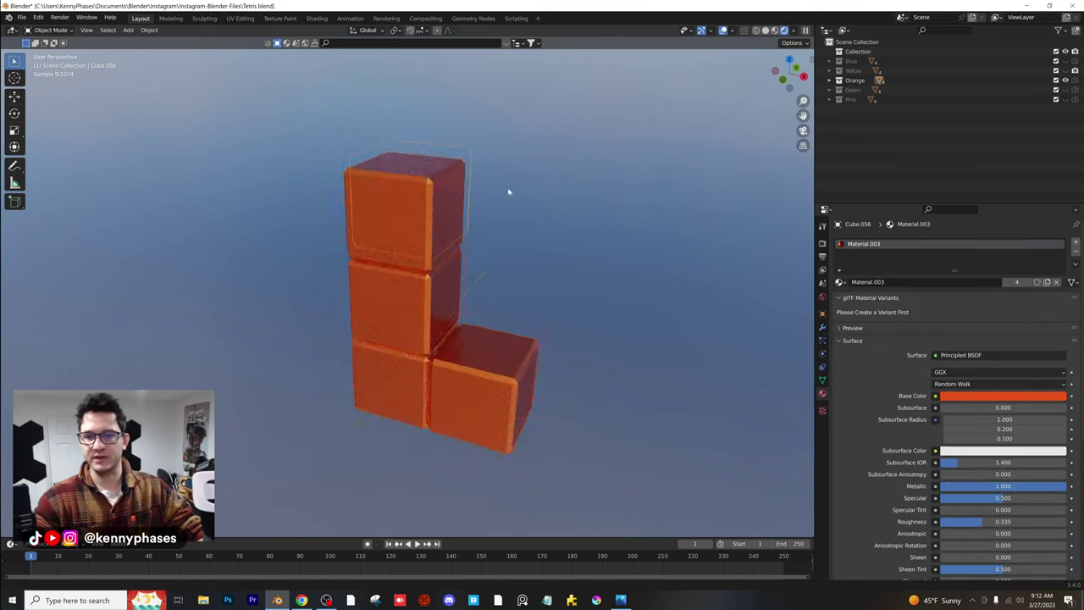
Hide the Orange collection and show the Green collection
{"action": "left_click", "coordinate": [1065, 79]}
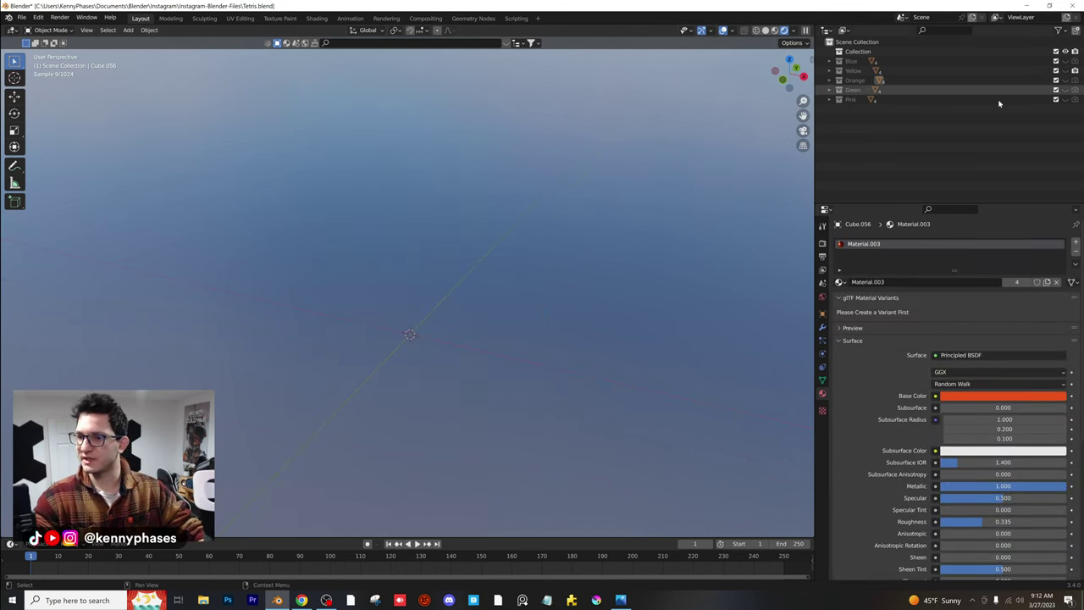
{"action": "left_click", "coordinate": [1065, 89]}
{"action": "middle_click_drag", "start_coordinate": [637, 153], "coordinate": [574, 229], "text": "shift"}
{"action": "scroll", "coordinate": [574, 229], "scroll_direction": "up", "scroll_amount": 1}
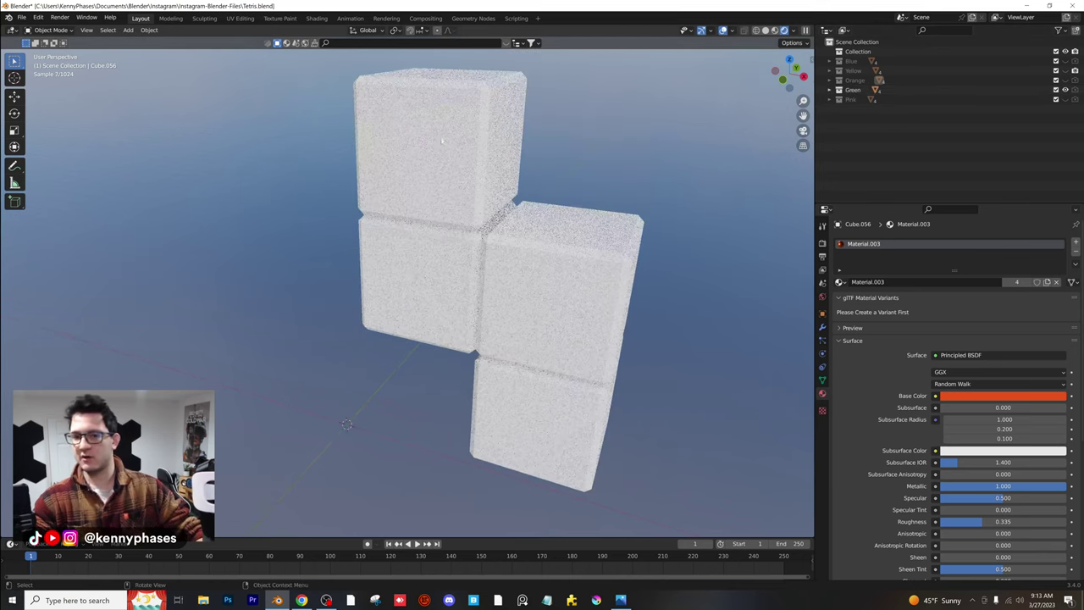
Create a bright green material on the Green piece's top cube with metallic 1.000 and roughness 0.234
{"action": "left_click", "coordinate": [489, 161]}
{"action": "middle_click_drag", "start_coordinate": [570, 157], "coordinate": [504, 194], "text": "shift"}
{"action": "left_click", "coordinate": [953, 283]}
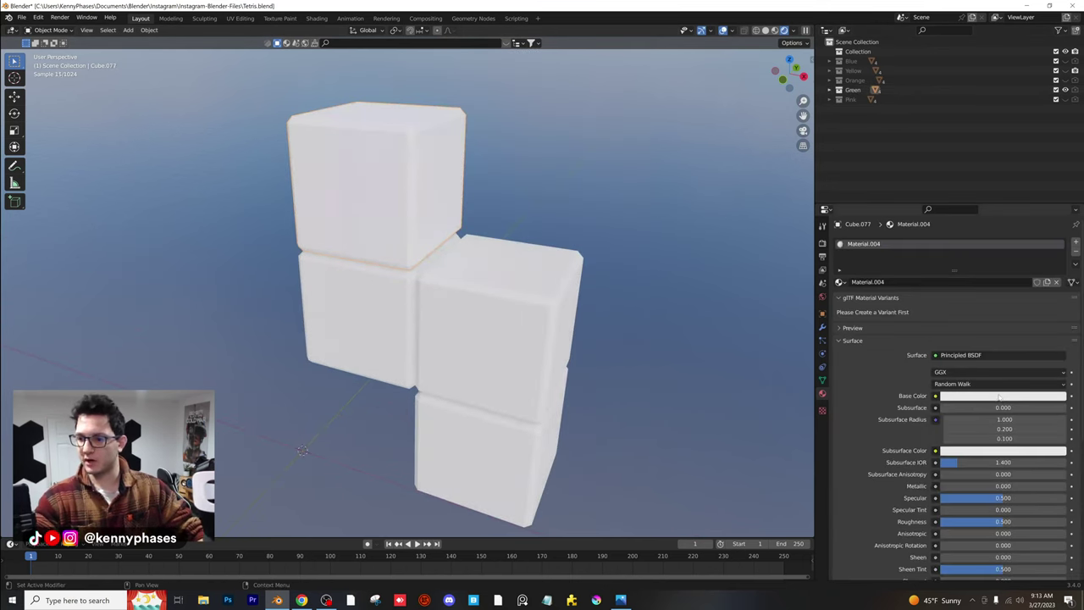
{"action": "left_click", "coordinate": [1003, 396]}
{"action": "left_click", "coordinate": [997, 280]}
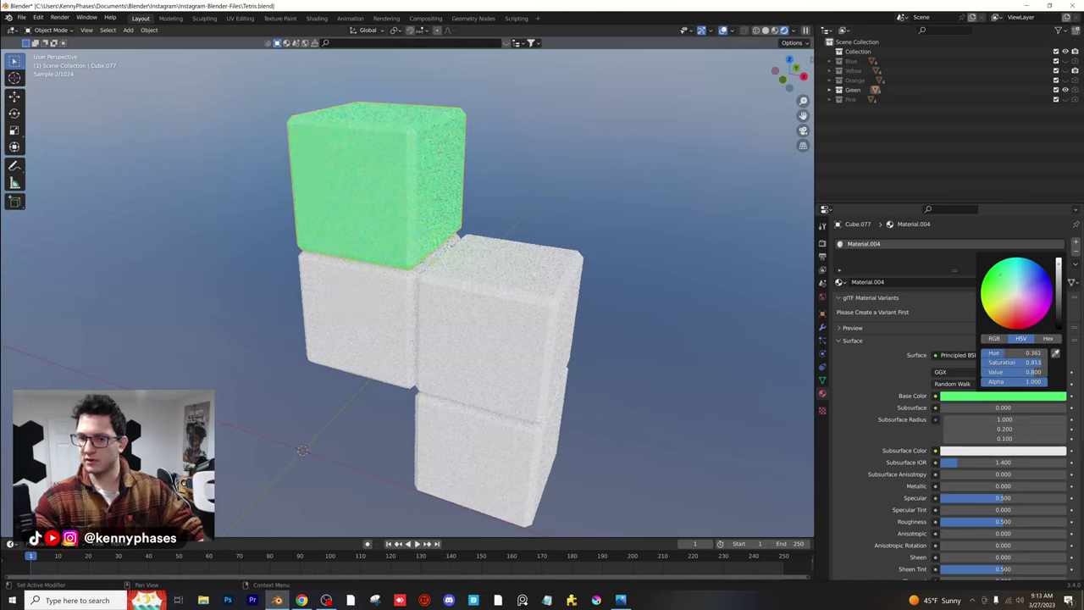
{"action": "left_click_drag", "start_coordinate": [997, 281], "coordinate": [991, 283]}
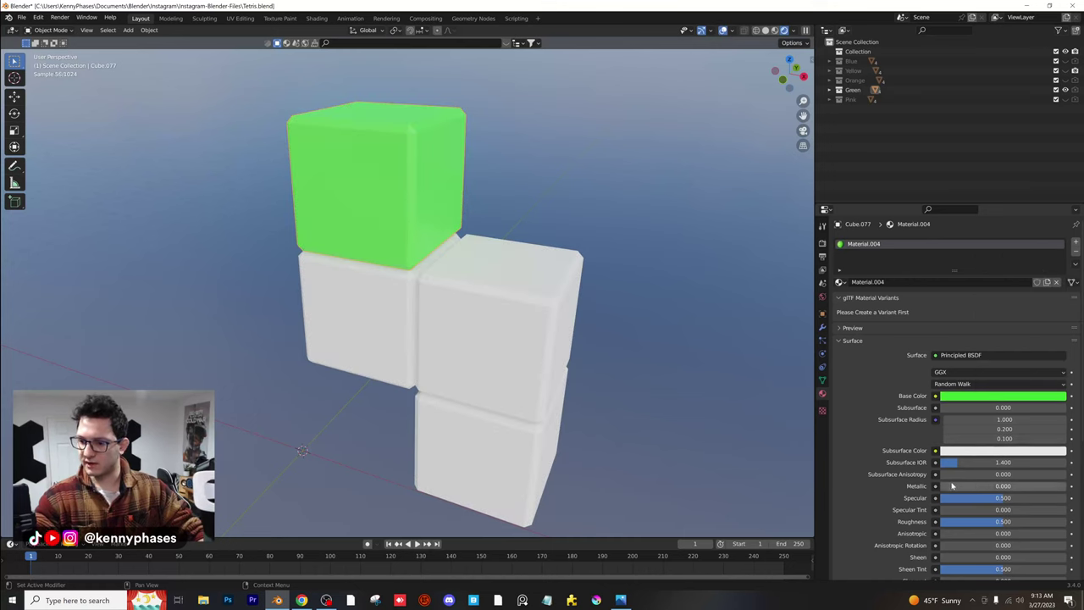
{"action": "left_click_drag", "start_coordinate": [952, 486], "coordinate": [1066, 487]}
{"action": "left_click_drag", "start_coordinate": [1022, 525], "coordinate": [988, 524]}
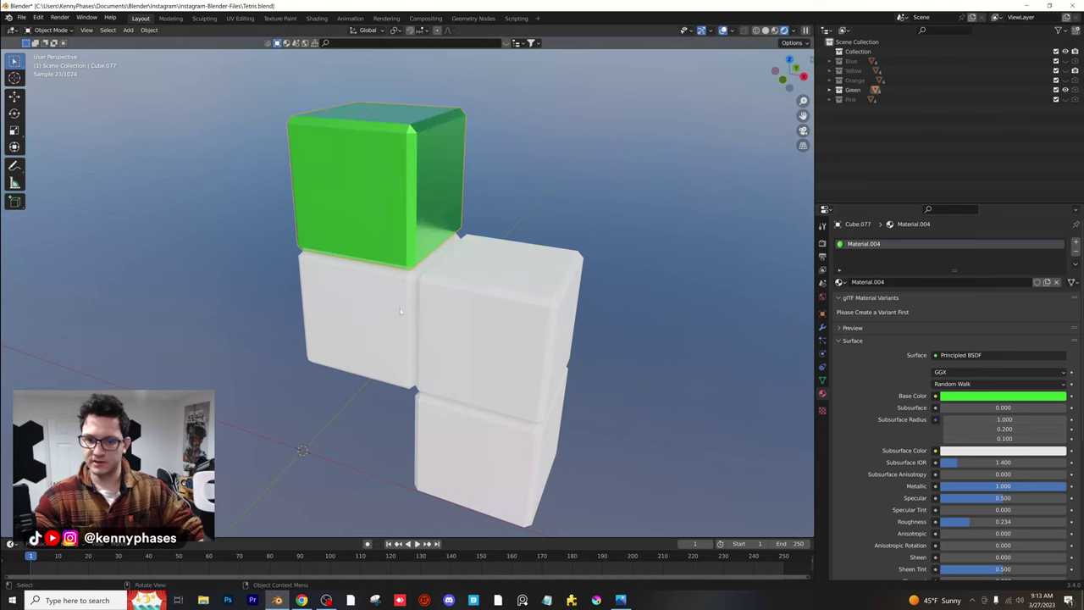
Link the green material from the top cube to the other three cubes of the Green piece
{"action": "left_click", "coordinate": [484, 408]}
{"action": "left_click", "coordinate": [391, 243], "text": "shift"}
{"action": "key", "text": "ctrl+l"}
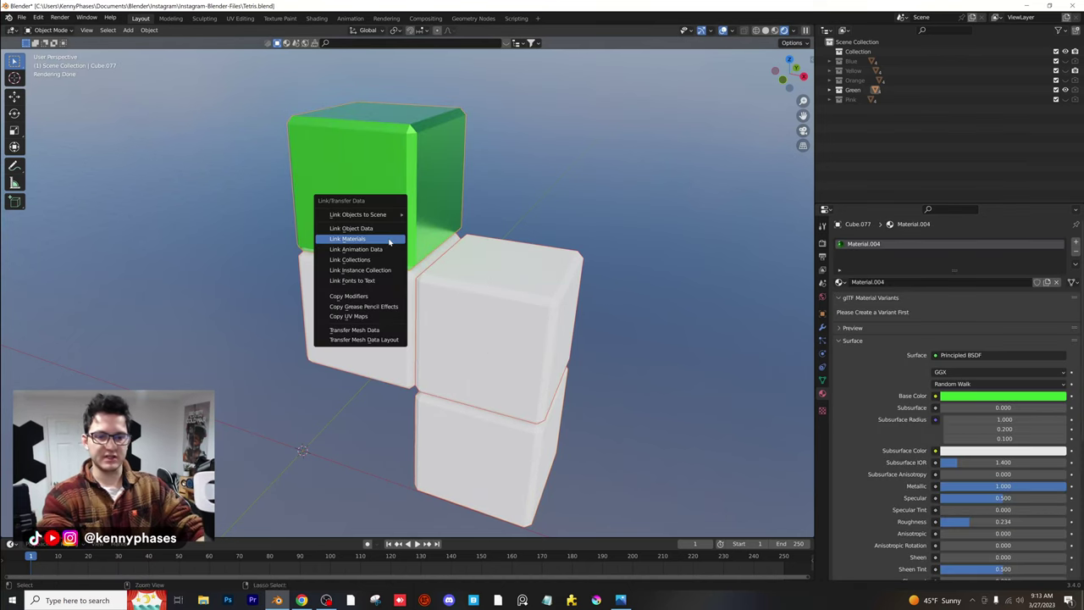
{"action": "left_click", "coordinate": [390, 242]}
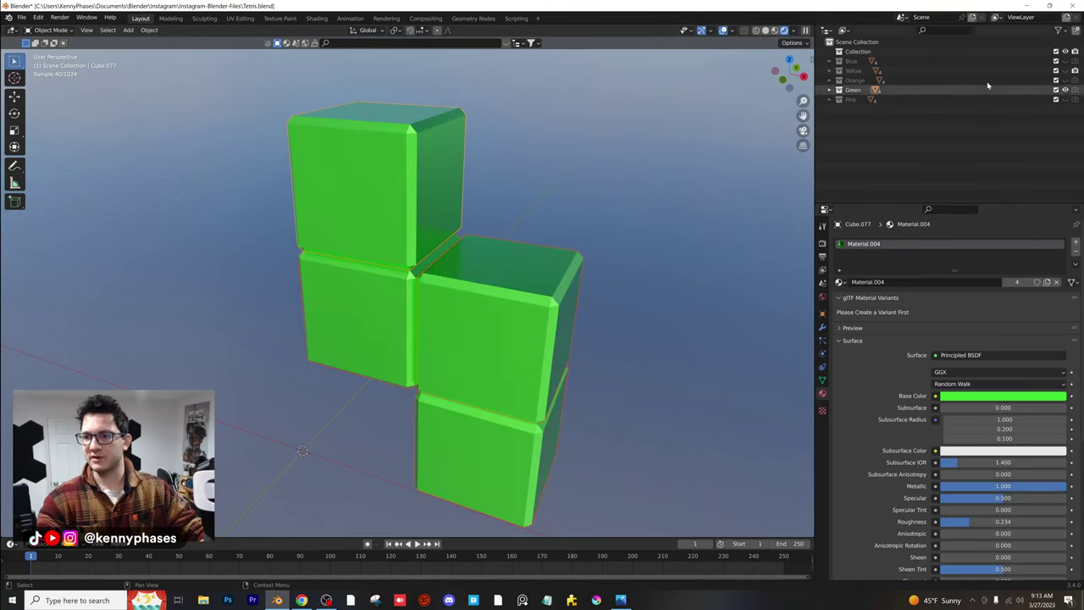
Hide the Green collection and show the Pink collection
{"action": "left_click", "coordinate": [1065, 90]}
{"action": "left_click", "coordinate": [1065, 100]}
{"action": "left_click", "coordinate": [991, 102]}
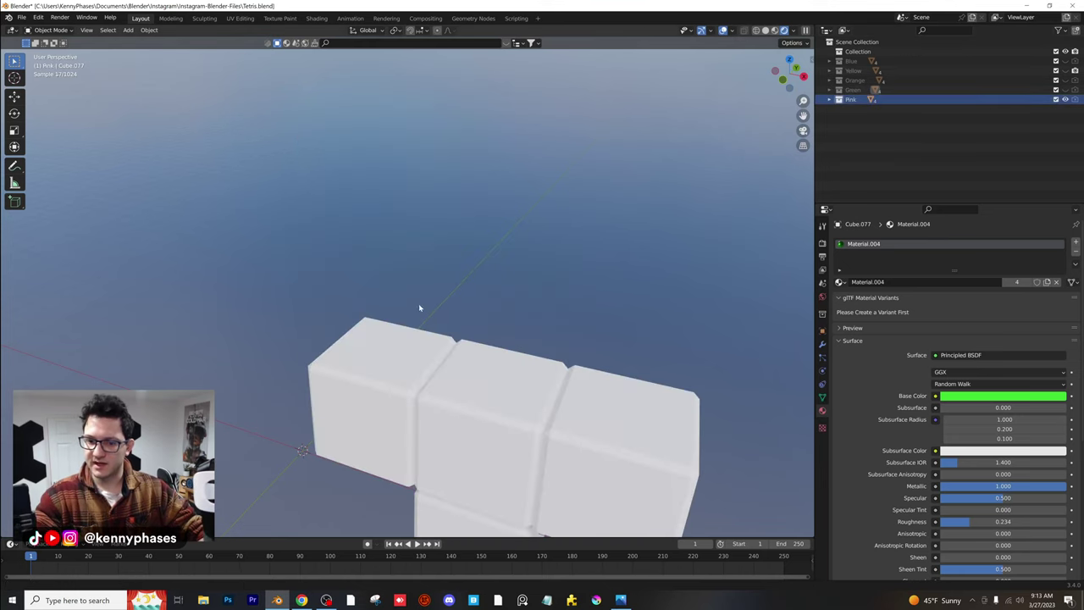
{"action": "middle_click_drag", "start_coordinate": [419, 303], "coordinate": [373, 272]}
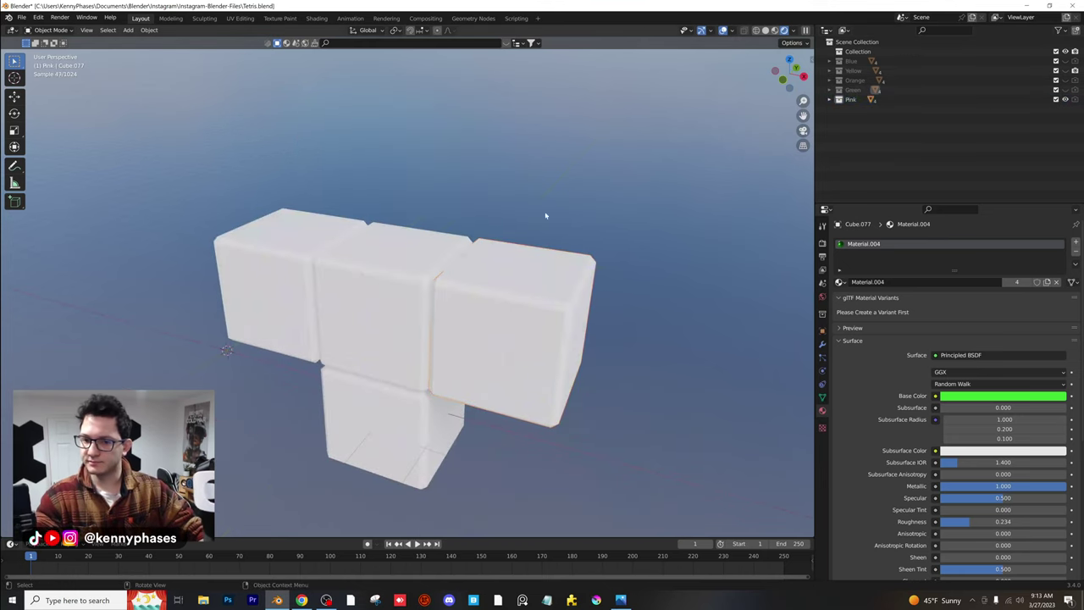
Create a magenta material on the Pink piece's end cube with metallic 1.000 and roughness 0.346
{"action": "left_click", "coordinate": [512, 330]}
{"action": "left_click", "coordinate": [948, 281]}
{"action": "left_click", "coordinate": [1002, 395]}
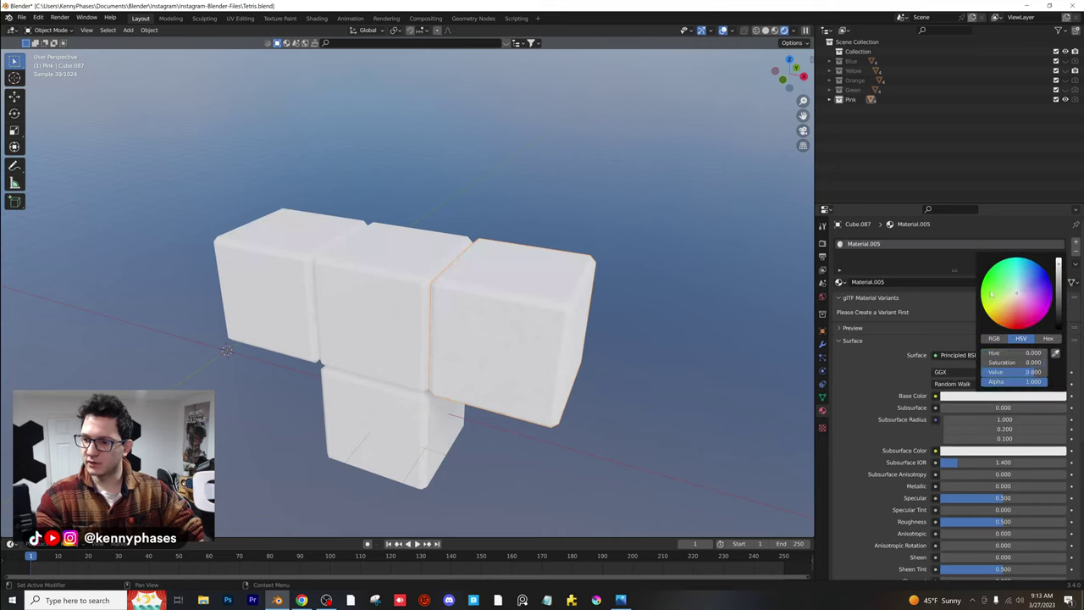
{"action": "left_click", "coordinate": [991, 294]}
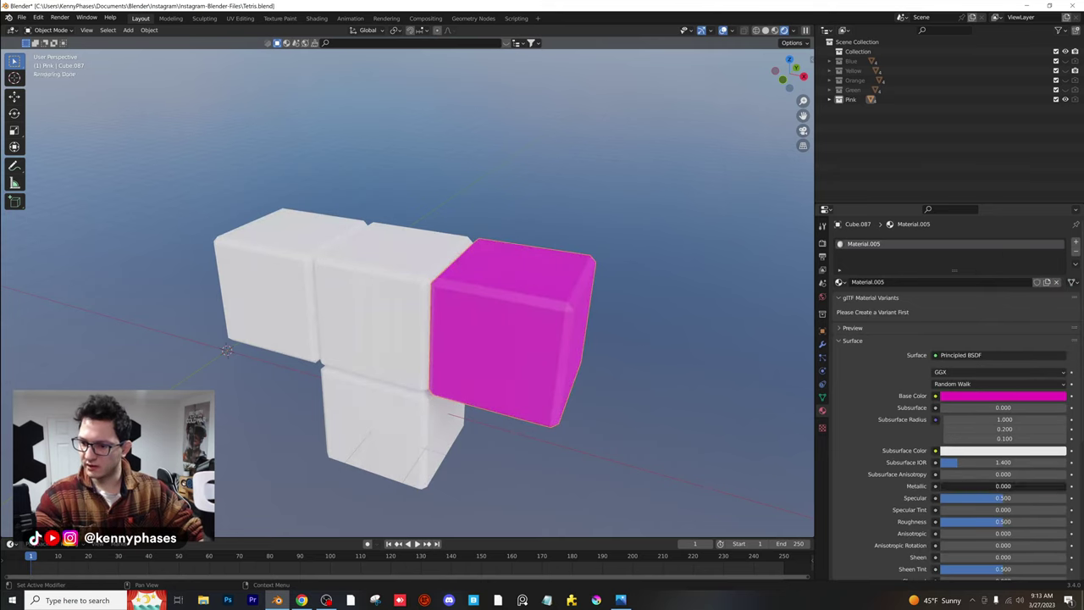
{"action": "left_click_drag", "start_coordinate": [960, 487], "coordinate": [1066, 486]}
{"action": "left_click_drag", "start_coordinate": [987, 522], "coordinate": [975, 522]}
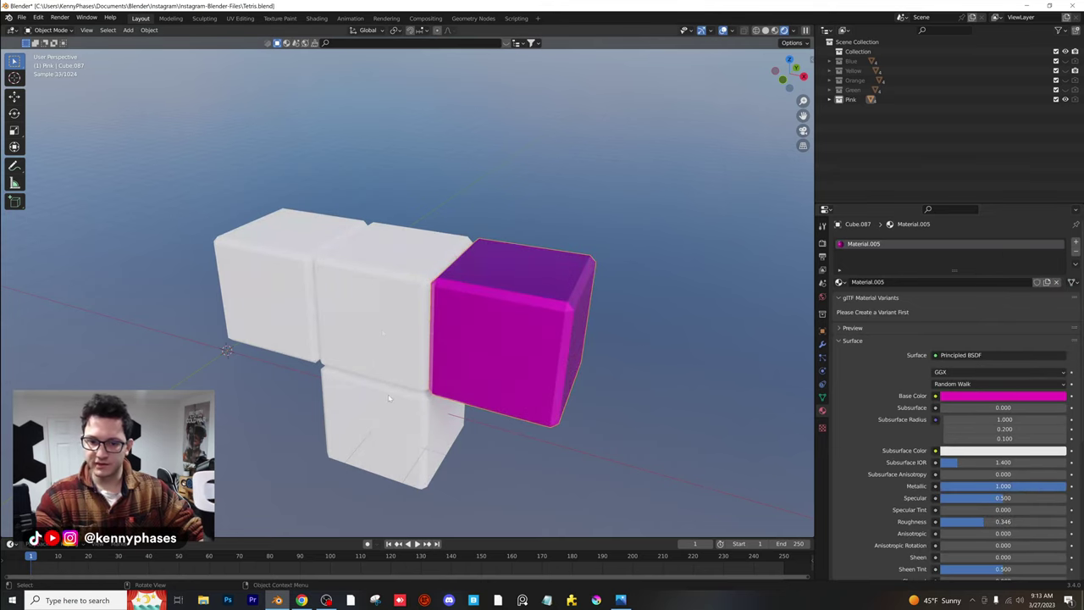
Link the magenta material from the coloured end cube to the other three cubes of the Pink piece
{"action": "left_click", "coordinate": [381, 344]}
{"action": "left_click", "coordinate": [495, 309], "text": "shift"}
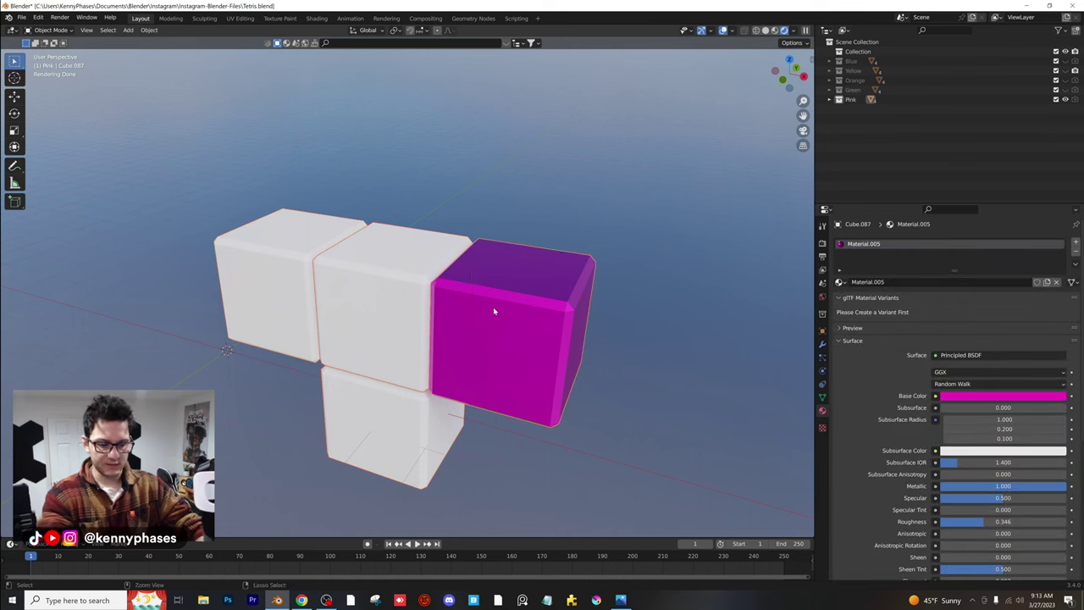
{"action": "key", "text": "ctrl+l"}
{"action": "left_click", "coordinate": [493, 308]}
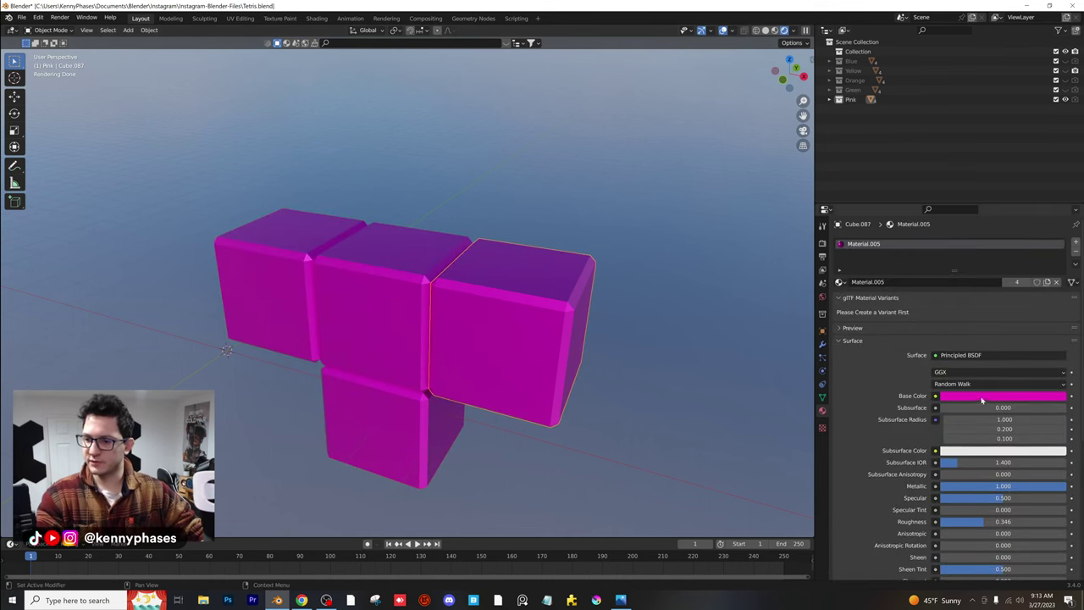
Brighten the Pink piece's base colour to a lighter magenta and save Tetris.blend
{"action": "left_click", "coordinate": [982, 395]}
{"action": "left_click_drag", "start_coordinate": [1058, 265], "coordinate": [1059, 258]}
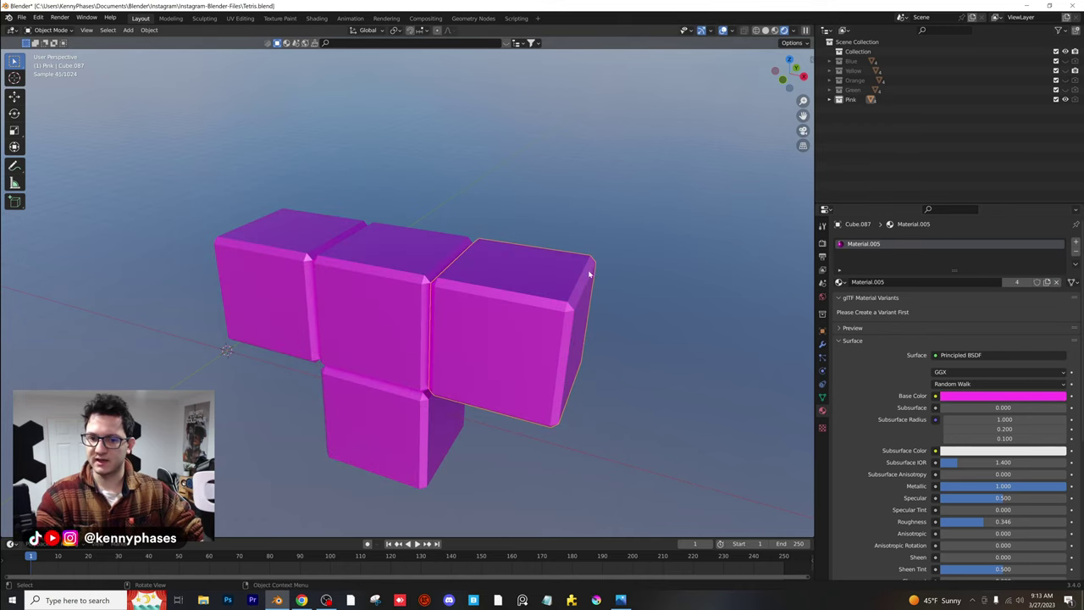
{"action": "middle_click_drag", "start_coordinate": [590, 273], "coordinate": [615, 273]}
{"action": "key", "text": "ctrl+s"}
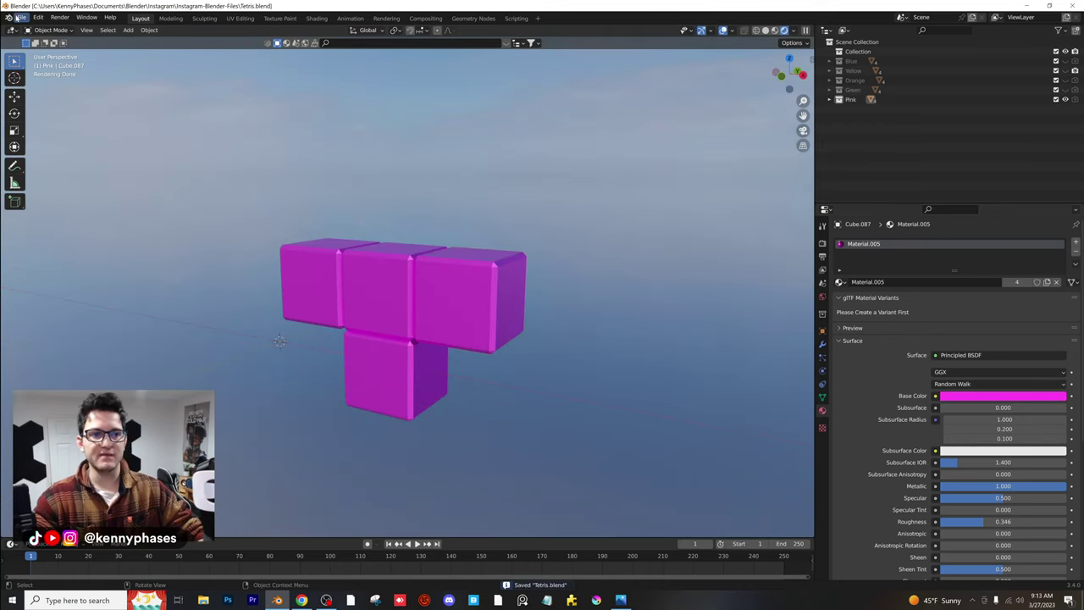
Open the recent file Tetris-Scene.blend
{"action": "left_click", "coordinate": [17, 18]}
{"action": "mouse_move", "coordinate": [50, 48]}
{"action": "middle_click_drag", "start_coordinate": [448, 266], "coordinate": [561, 261]}
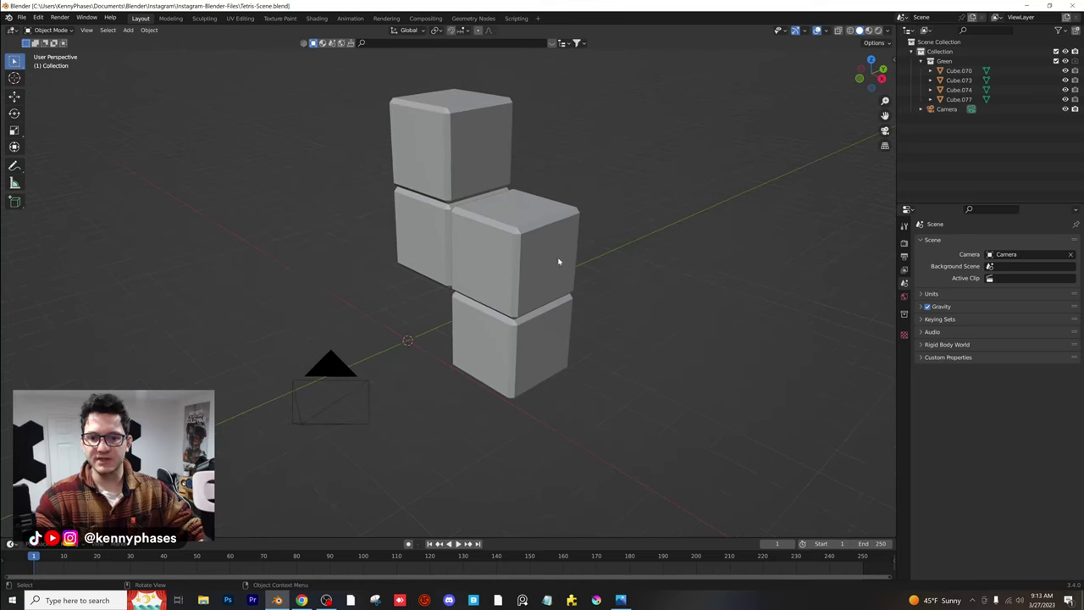
Switch the viewport to rendered shading and set the render engine to Cycles with GPU Compute as the device
{"action": "key", "text": "z"}
{"action": "left_click", "coordinate": [644, 167]}
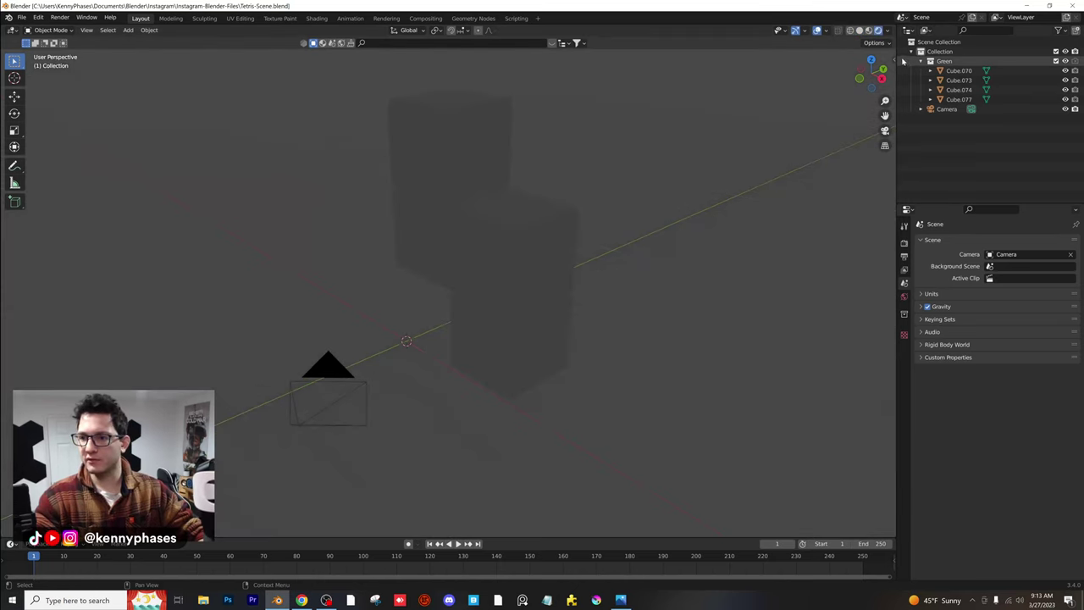
{"action": "left_click", "coordinate": [904, 242]}
{"action": "left_click", "coordinate": [1034, 243]}
{"action": "left_click", "coordinate": [1033, 275]}
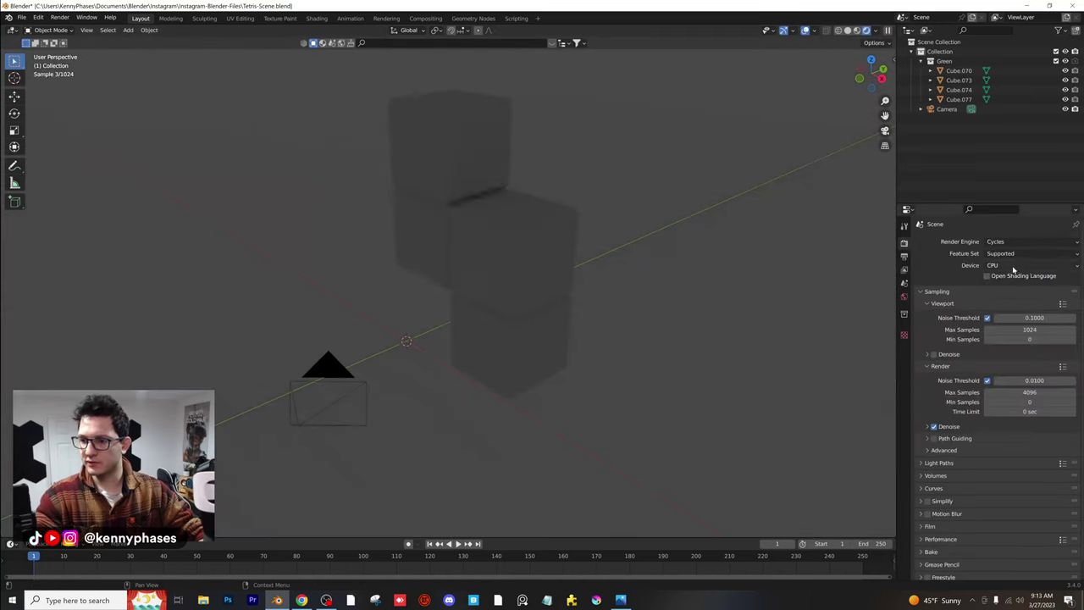
{"action": "left_click", "coordinate": [1029, 265]}
{"action": "left_click", "coordinate": [1020, 286]}
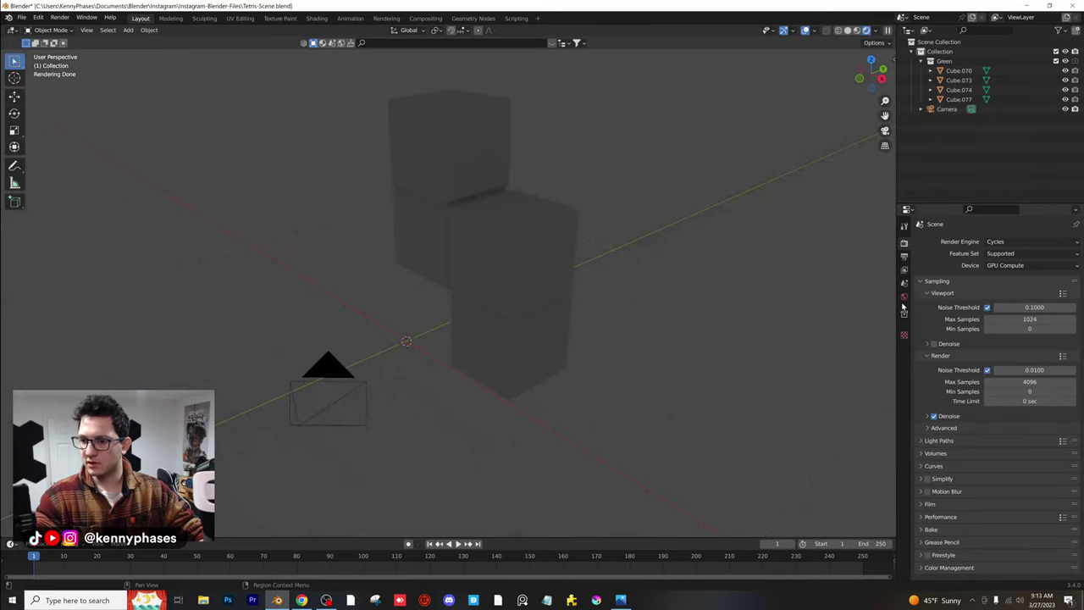
Set the world colour to an Environment Texture using aristea_wreck_puresky_4k.hdr from the HDRIs folder
{"action": "left_click", "coordinate": [904, 296]}
{"action": "left_click", "coordinate": [1021, 301]}
{"action": "left_click", "coordinate": [793, 347]}
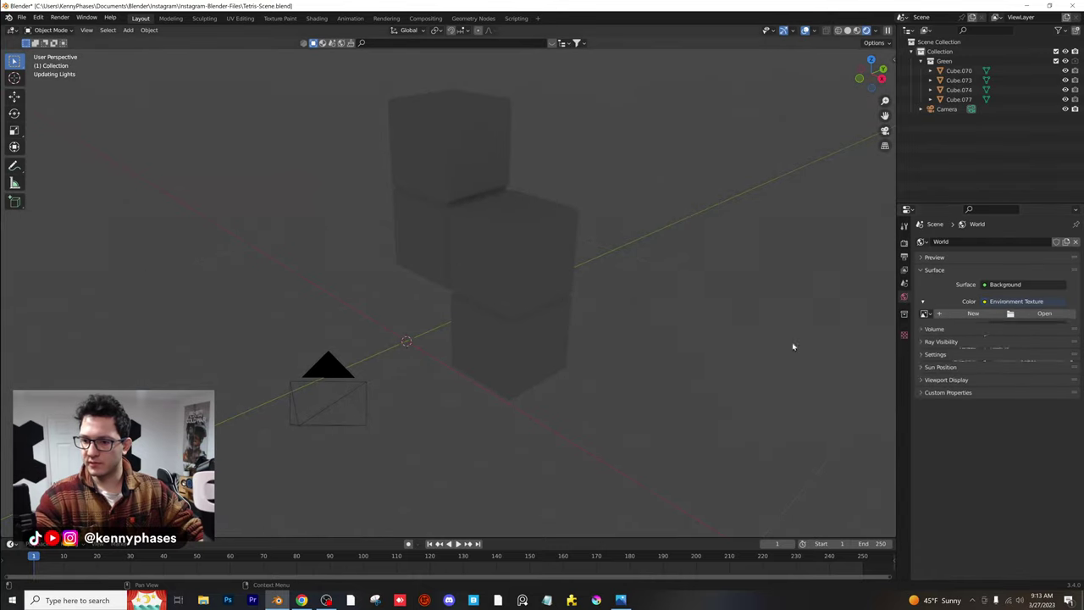
{"action": "left_click", "coordinate": [1044, 314]}
{"action": "left_click", "coordinate": [237, 356]}
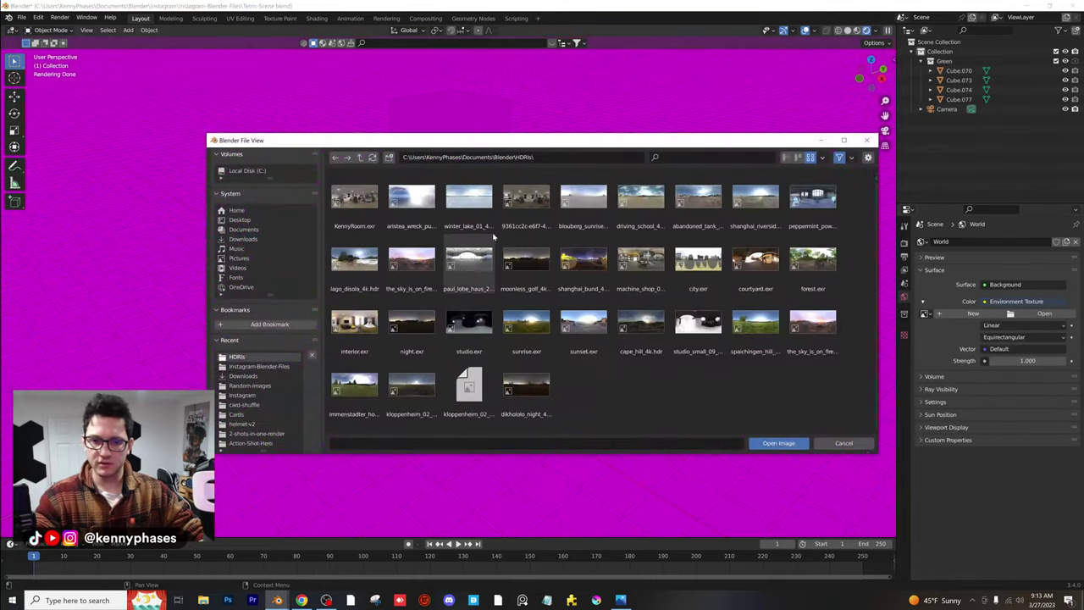
{"action": "double_click", "coordinate": [412, 196]}
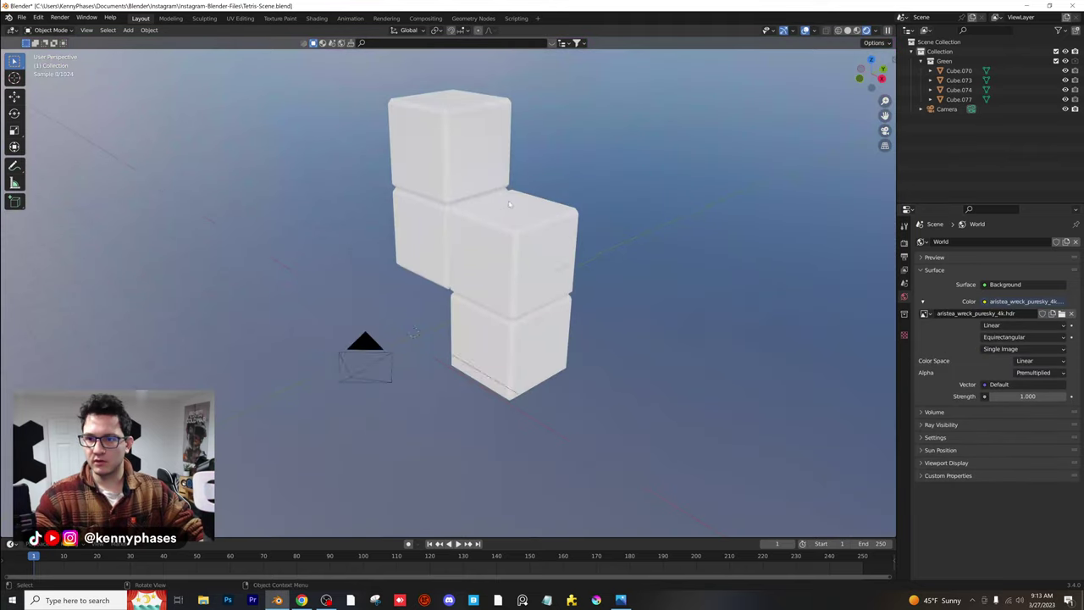
{"action": "middle_click_drag", "start_coordinate": [509, 203], "coordinate": [520, 198]}
Delete the four untextured cubes inside the Green collection
{"action": "left_click", "coordinate": [955, 64]}
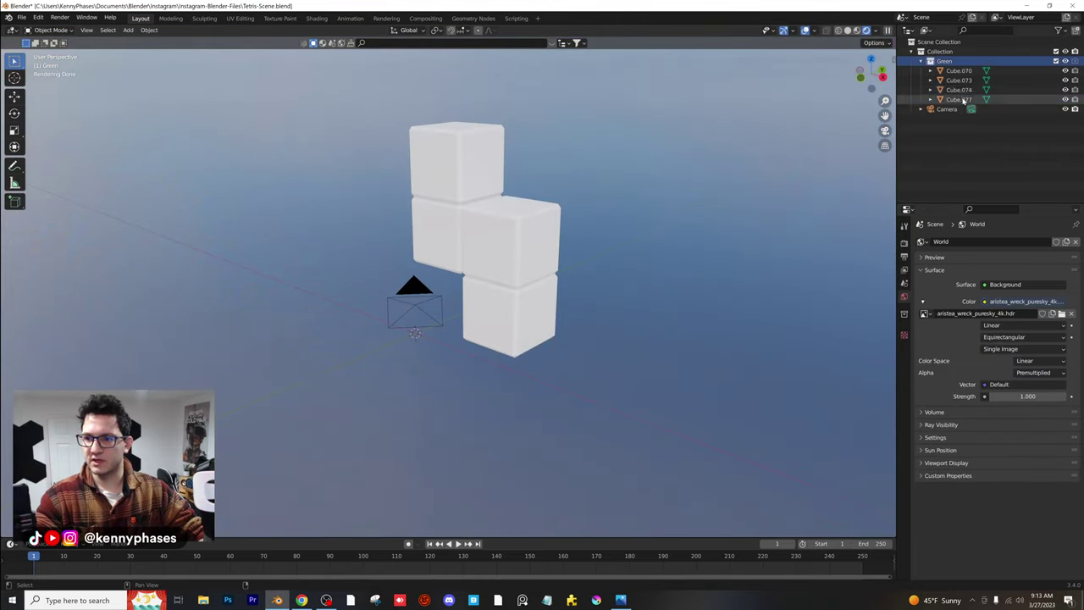
{"action": "left_click", "coordinate": [963, 99], "text": "shift"}
{"action": "key", "text": "x"}
{"action": "left_click", "coordinate": [631, 166]}
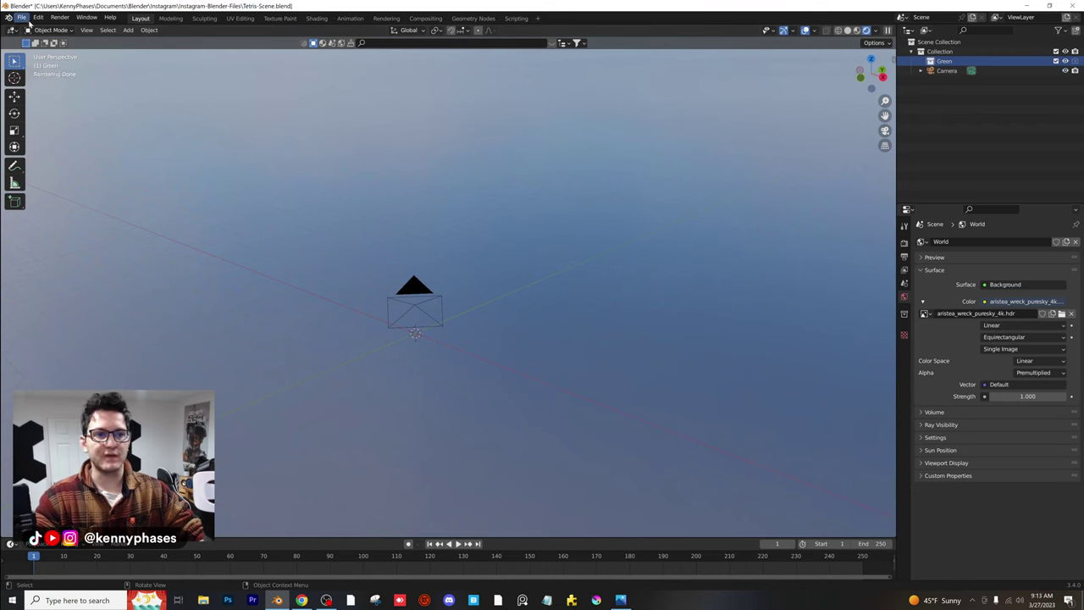
Link the Green collection from Tetris.blend into the scene as a collection instance
{"action": "left_click", "coordinate": [21, 18]}
{"action": "left_click", "coordinate": [46, 99]}
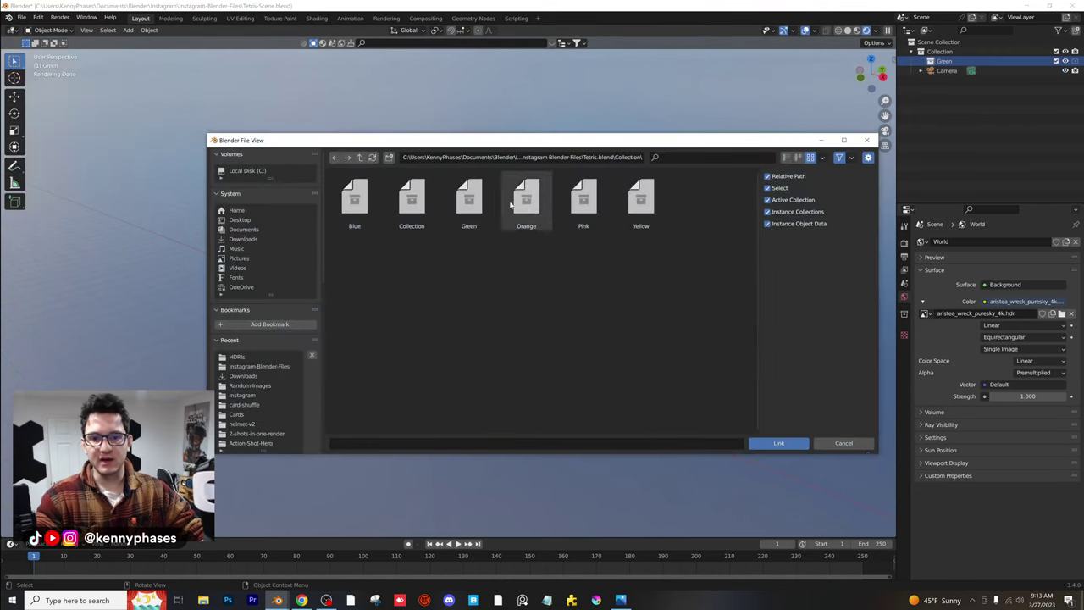
{"action": "double_click", "coordinate": [468, 202]}
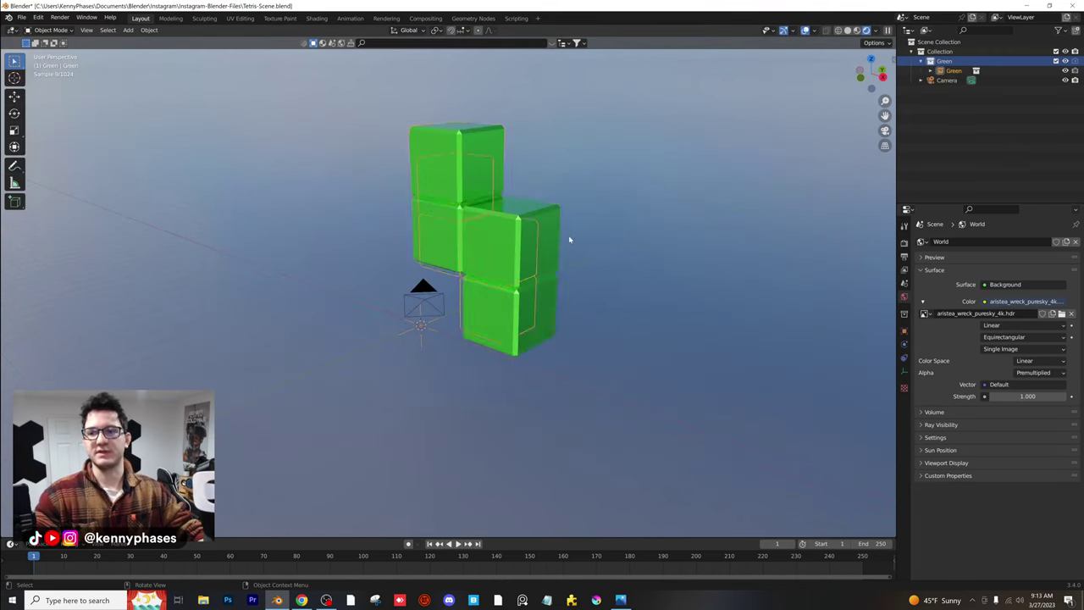
{"action": "middle_click_drag", "start_coordinate": [569, 237], "coordinate": [457, 214]}
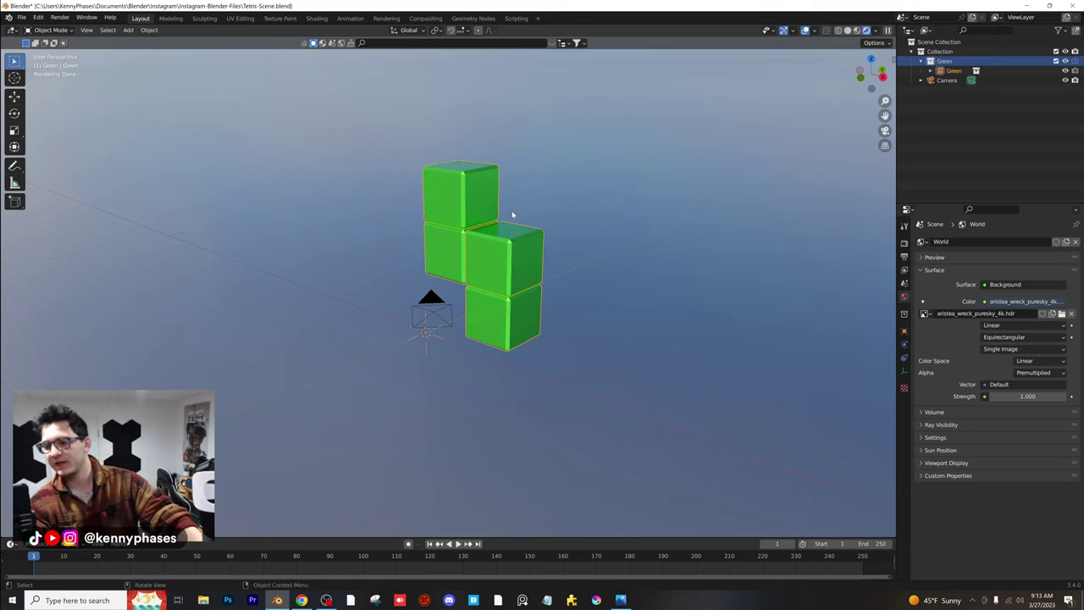
{"action": "middle_click_drag", "start_coordinate": [526, 250], "coordinate": [510, 195]}
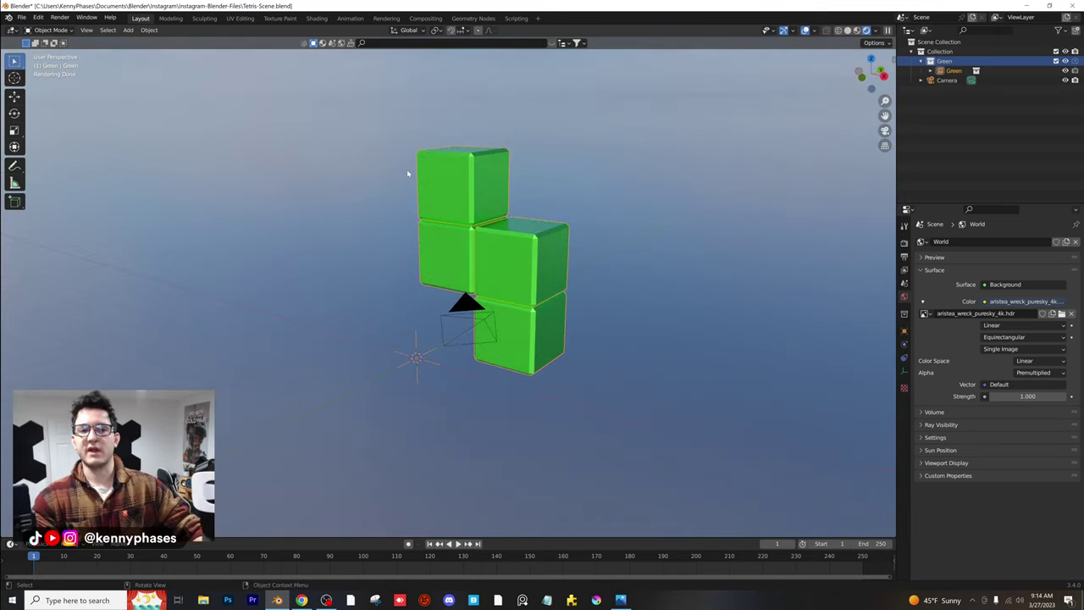
Link the Blue collection from Tetris.blend into the scene as a collection instance
{"action": "left_click", "coordinate": [21, 18]}
{"action": "left_click", "coordinate": [42, 112]}
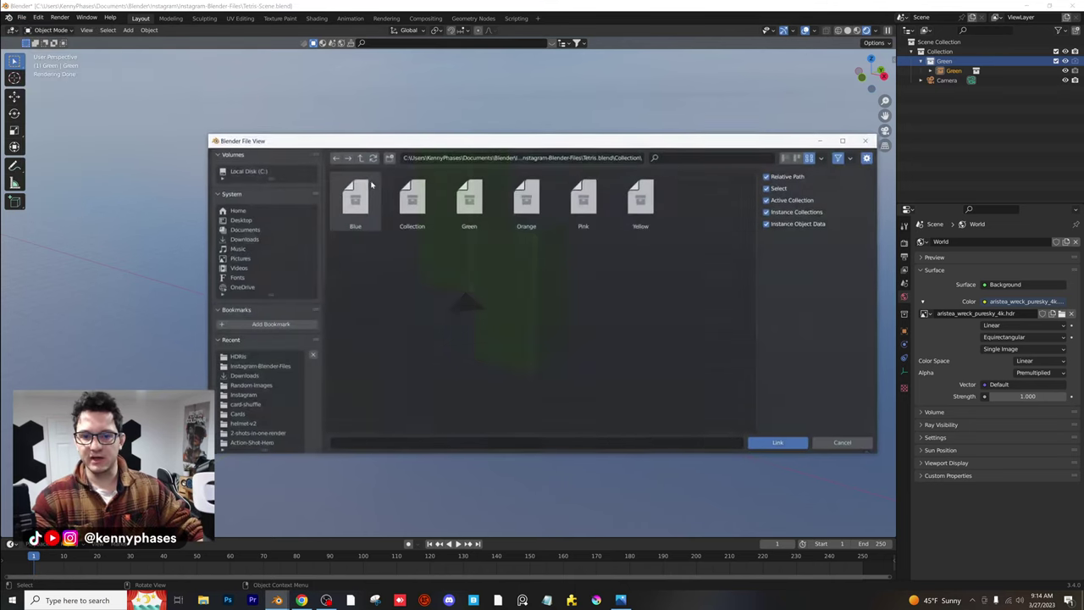
{"action": "double_click", "coordinate": [370, 185]}
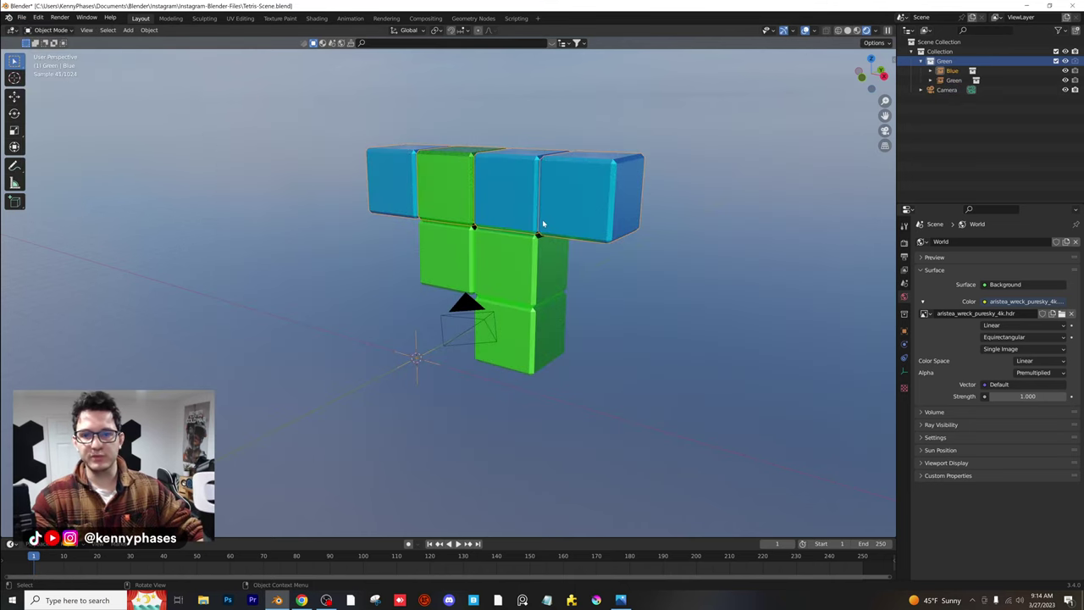
Link the Orange collection from Tetris.blend into the scene as a collection instance
{"action": "left_click", "coordinate": [21, 18]}
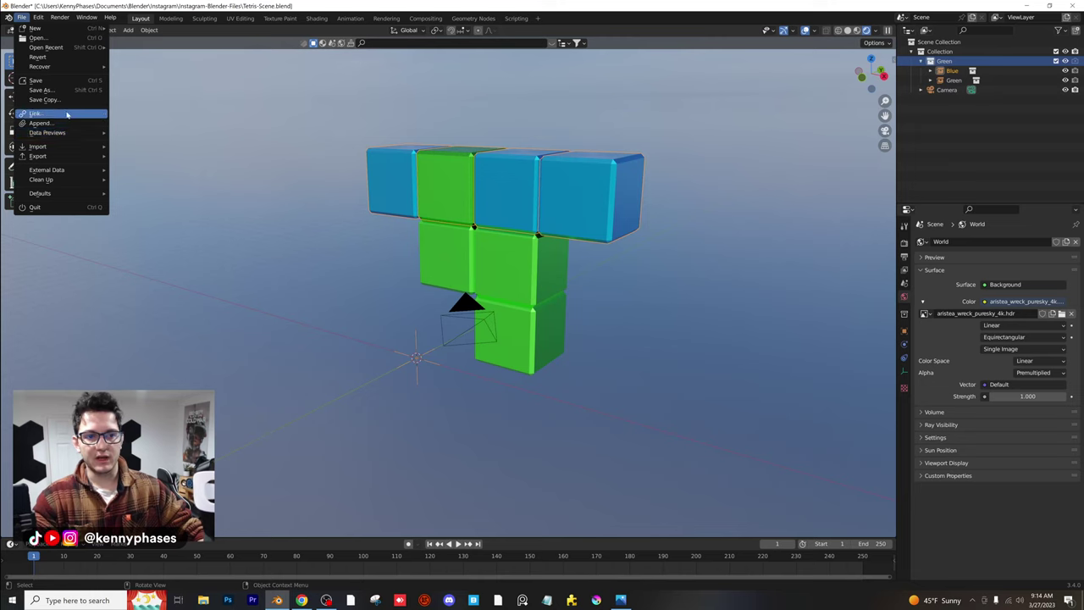
{"action": "left_click", "coordinate": [67, 113]}
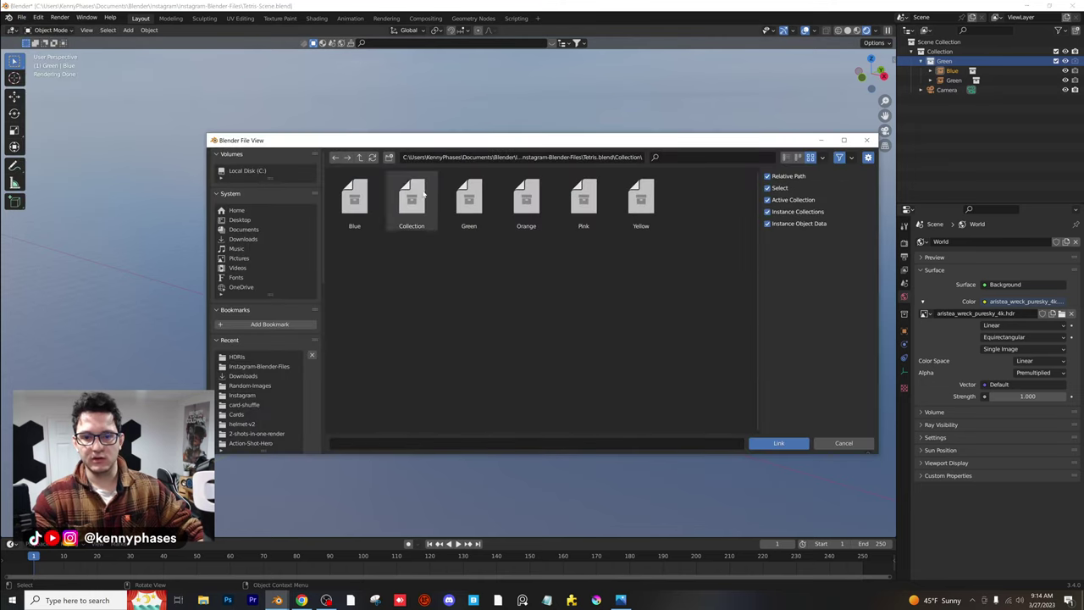
{"action": "double_click", "coordinate": [529, 200]}
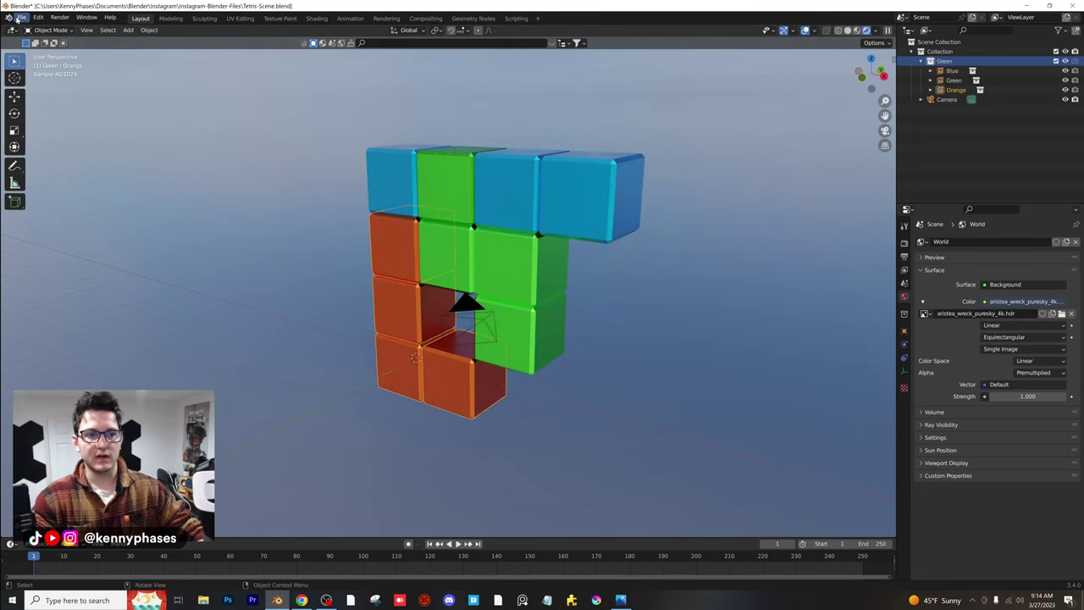
Link the Pink collection from Tetris.blend into the scene as a collection instance
{"action": "left_click", "coordinate": [21, 18]}
{"action": "left_click", "coordinate": [66, 114]}
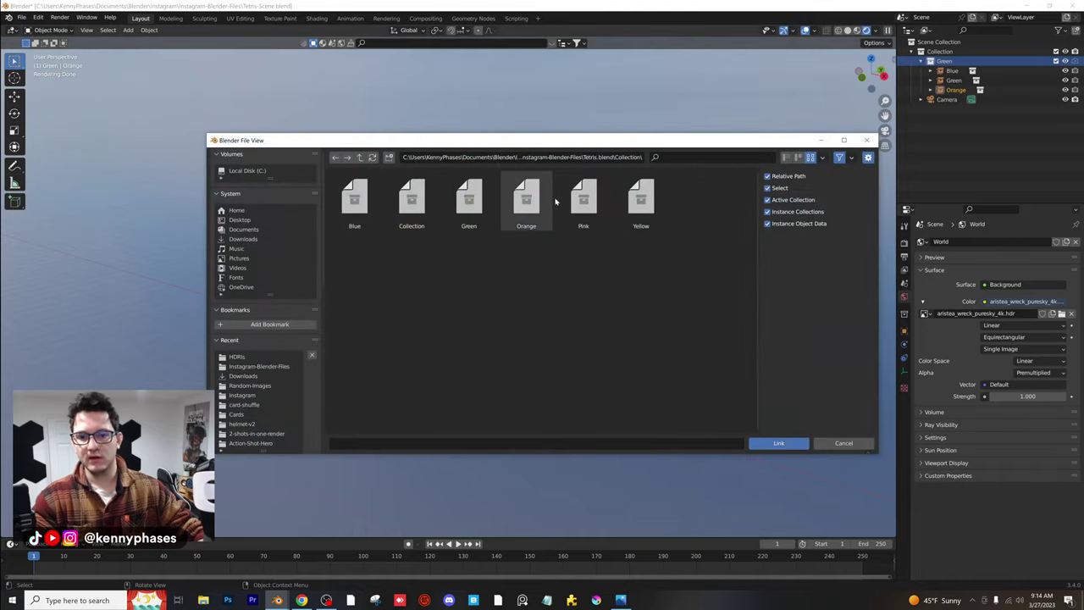
{"action": "double_click", "coordinate": [583, 200]}
Link the Yellow collection from Tetris.blend into the scene as a collection instance
{"action": "left_click", "coordinate": [19, 19]}
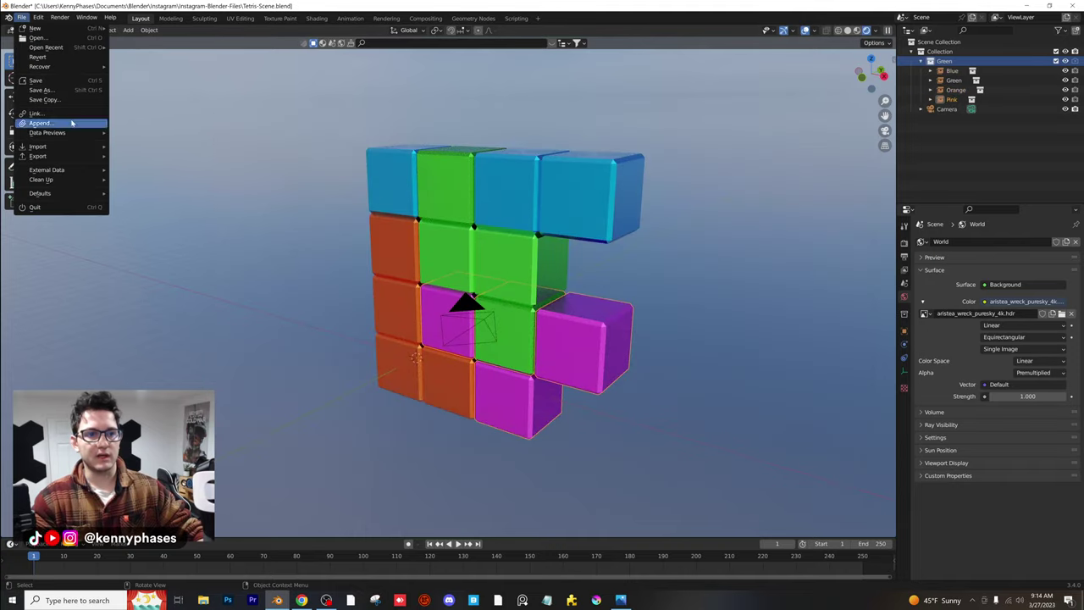
{"action": "left_click", "coordinate": [67, 114]}
{"action": "double_click", "coordinate": [636, 198]}
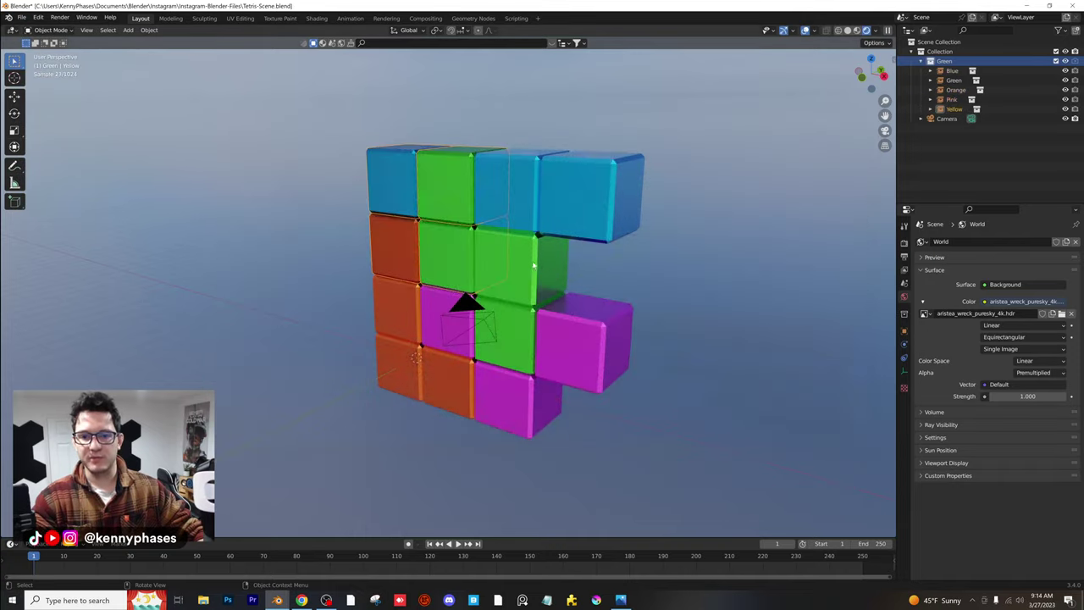
In the front orthographic view, turn on snapping and move the yellow piece 4 m up, above the other pieces
{"action": "scroll", "coordinate": [542, 261], "scroll_direction": "down", "scroll_amount": 2}
{"action": "mouse_move", "coordinate": [539, 263]}
{"action": "middle_mouse_down"}
{"action": "mouse_move", "coordinate": [564, 259]}
{"action": "mouse_move", "coordinate": [519, 263]}
{"action": "mouse_move", "coordinate": [535, 254]}
{"action": "middle_mouse_up"}
{"action": "scroll", "coordinate": [547, 261], "scroll_direction": "up", "scroll_amount": 1}
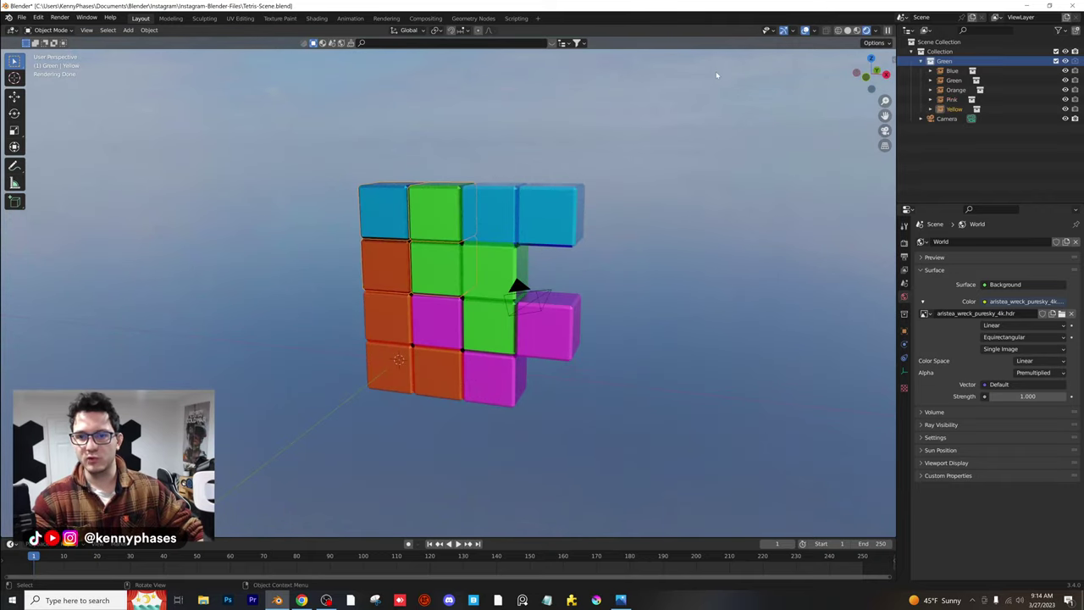
{"action": "left_click", "coordinate": [869, 80]}
{"action": "scroll", "coordinate": [511, 198], "scroll_direction": "up", "scroll_amount": 1}
{"action": "middle_click_drag", "start_coordinate": [508, 202], "coordinate": [494, 249], "text": "shift"}
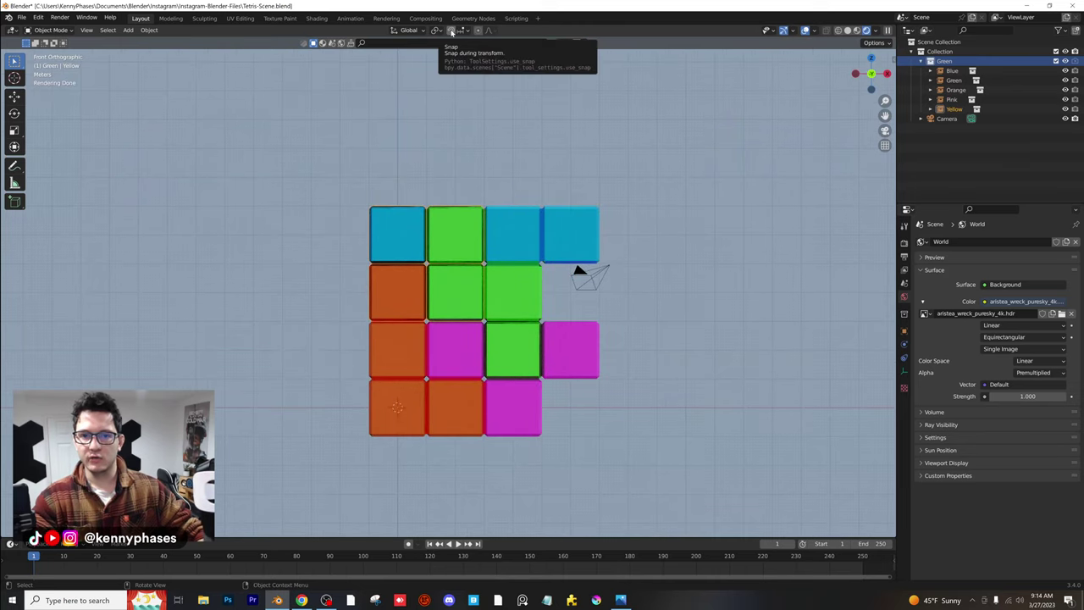
{"action": "scroll", "coordinate": [491, 246], "scroll_direction": "down", "scroll_amount": 1}
{"action": "key", "text": "g"}
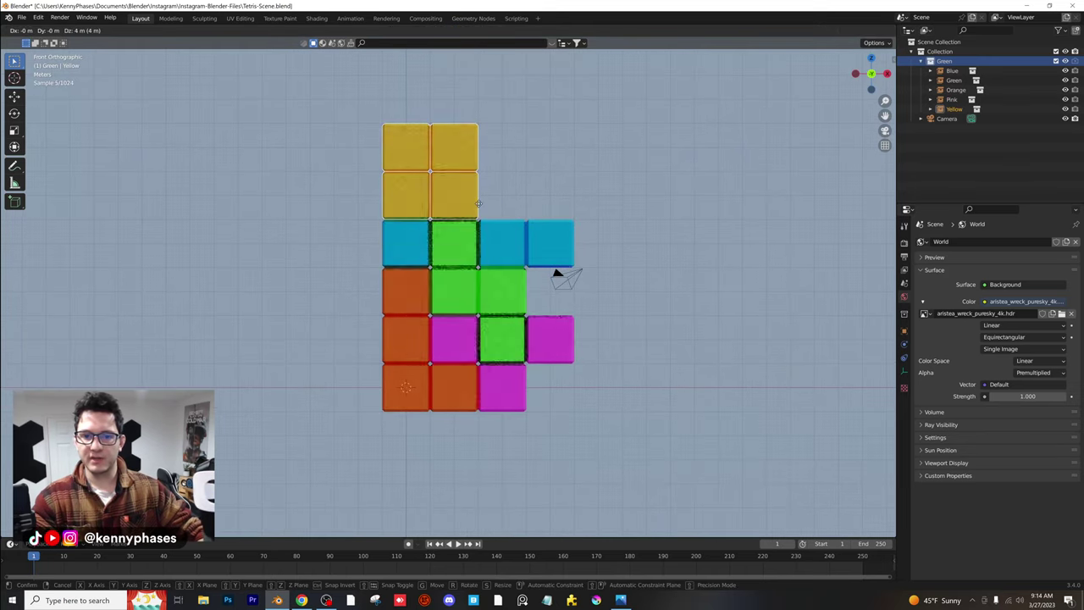
{"action": "left_click", "coordinate": [478, 203]}
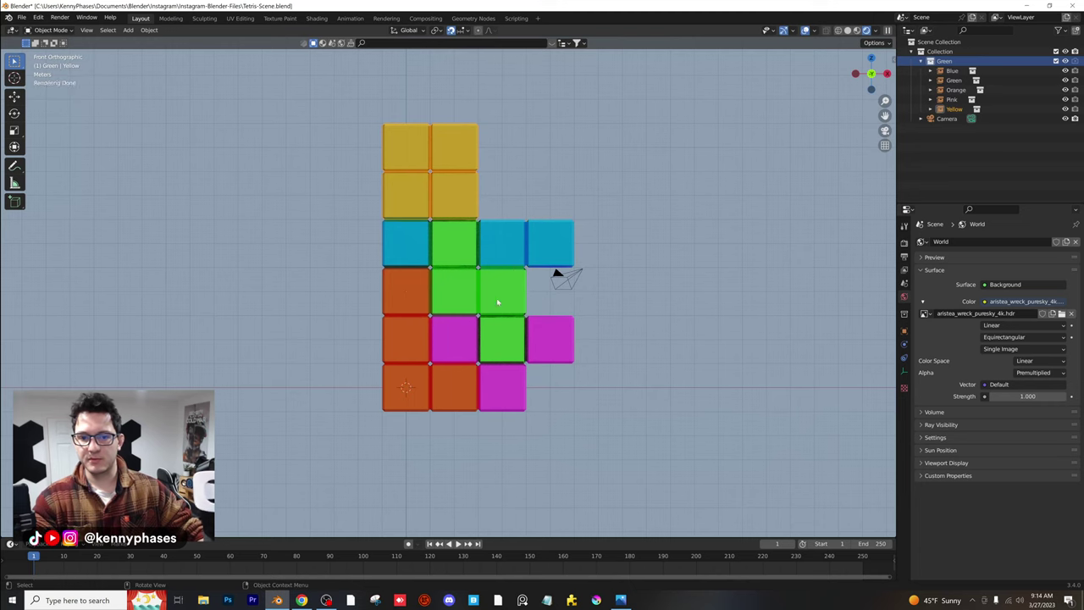
Move the blue piece straight up so it rests on top of the yellow piece
{"action": "left_click", "coordinate": [501, 244]}
{"action": "key", "text": "g"}
{"action": "key", "text": "z"}
{"action": "key", "text": "3"}
{"action": "left_click", "coordinate": [532, 264]}
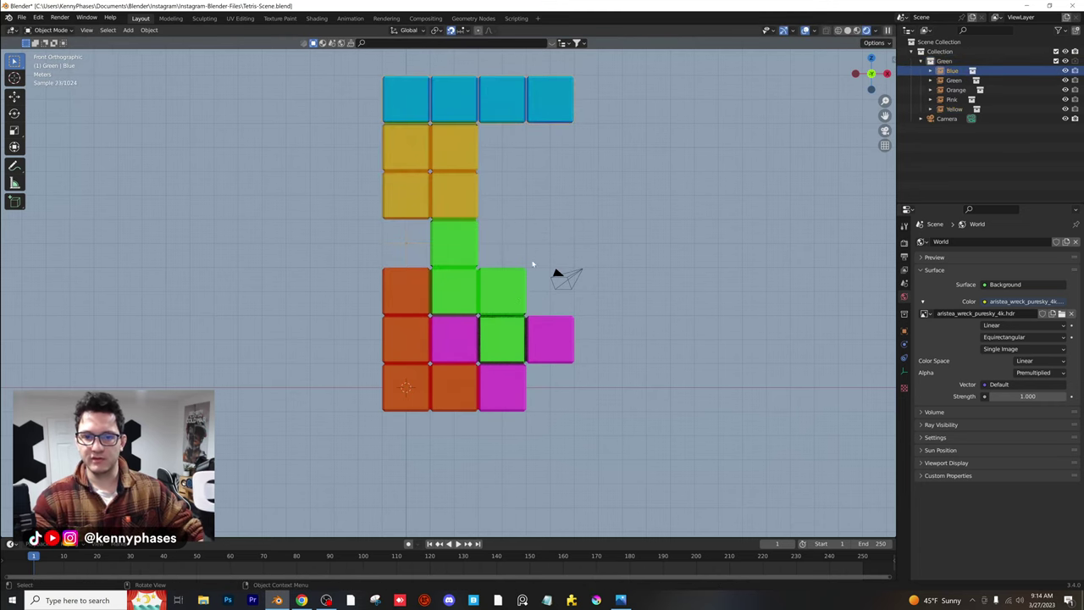
Move the pink piece 4 m down, directly below the row of the orange piece's foot
{"action": "left_click", "coordinate": [468, 350]}
{"action": "key", "text": "g"}
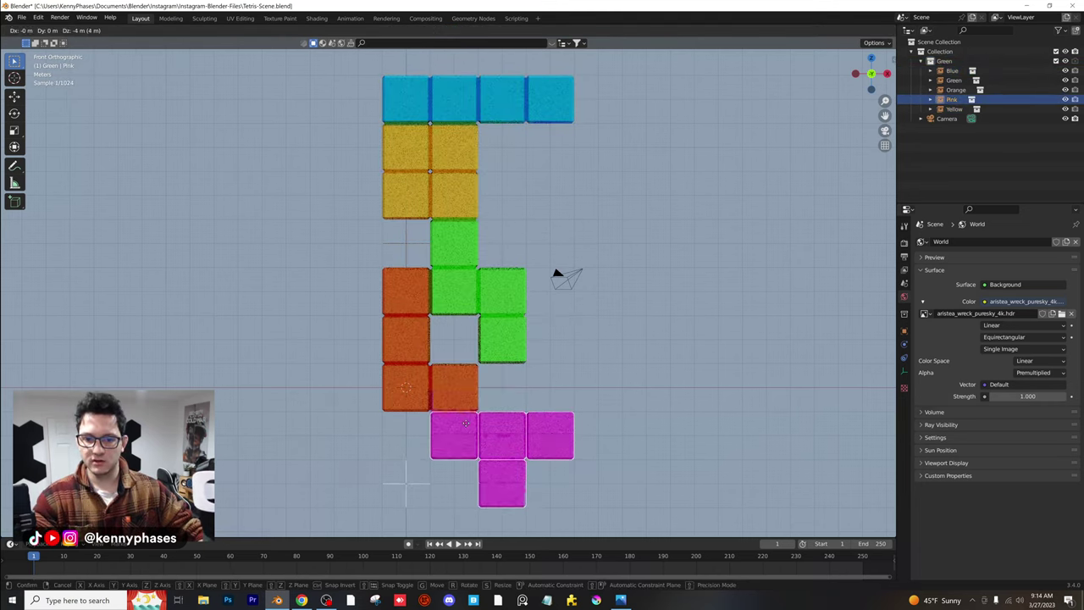
{"action": "left_click", "coordinate": [465, 432]}
{"action": "scroll", "coordinate": [512, 371], "scroll_direction": "down", "scroll_amount": 1}
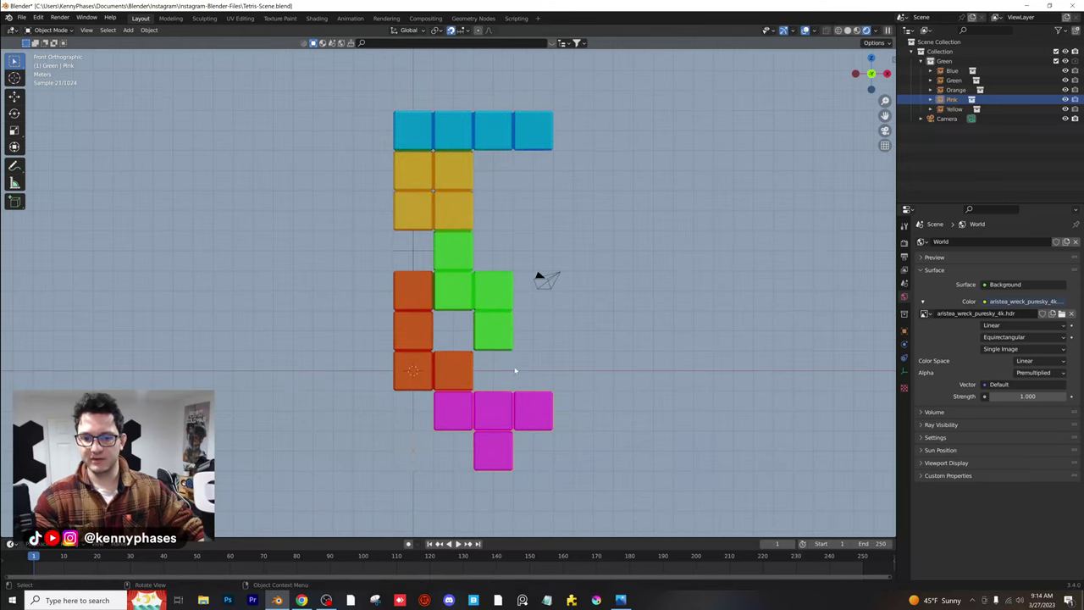
{"action": "key", "text": "g"}
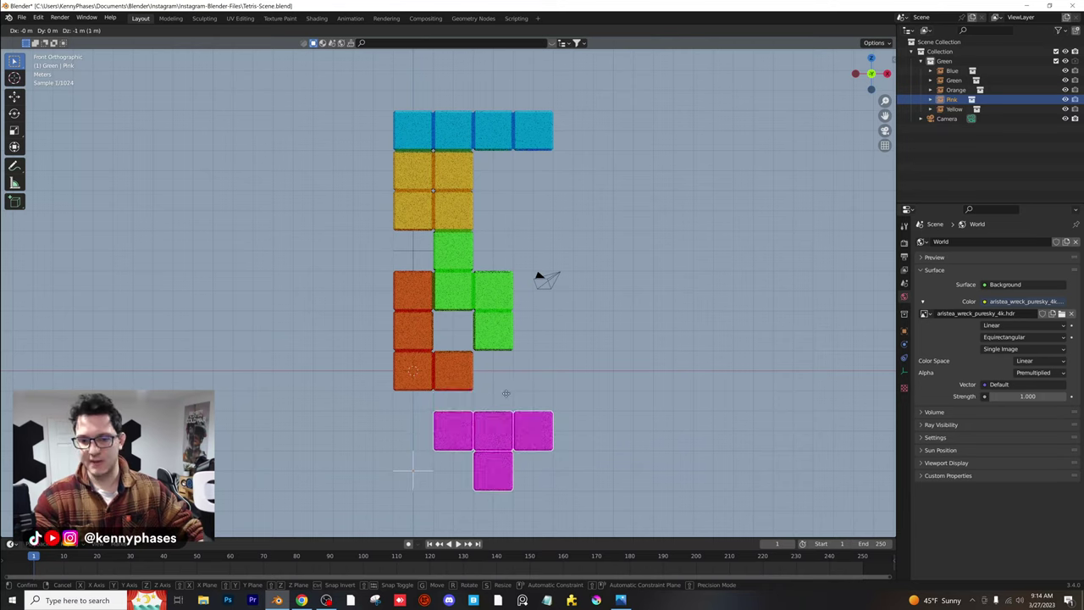
{"action": "left_click", "coordinate": [506, 374]}
Move the green piece down one cube so it interlocks with the orange piece
{"action": "left_click", "coordinate": [475, 310]}
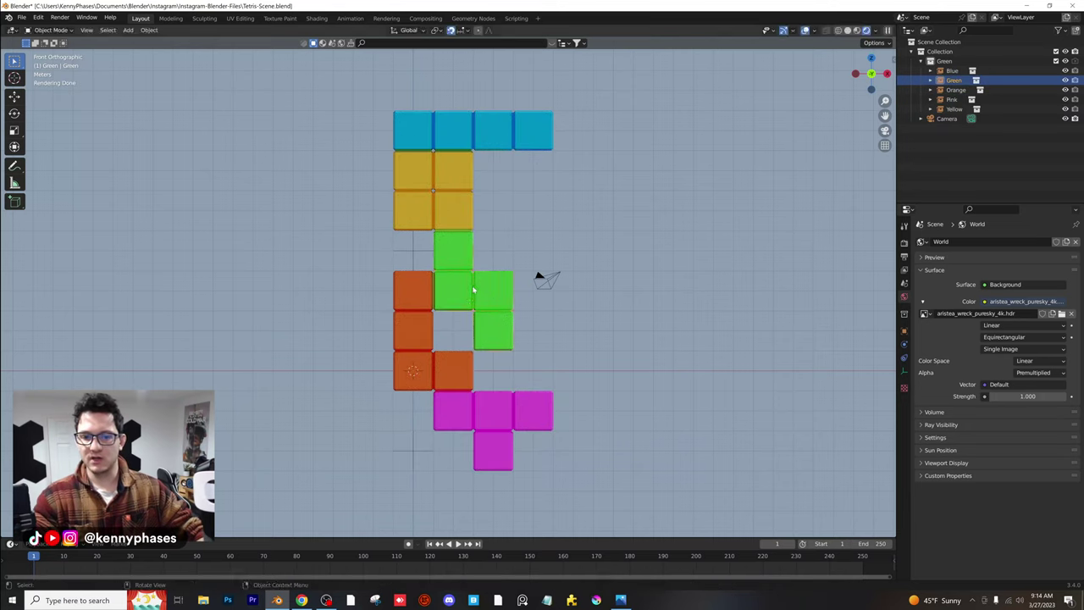
{"action": "key", "text": "g"}
{"action": "left_click", "coordinate": [489, 419]}
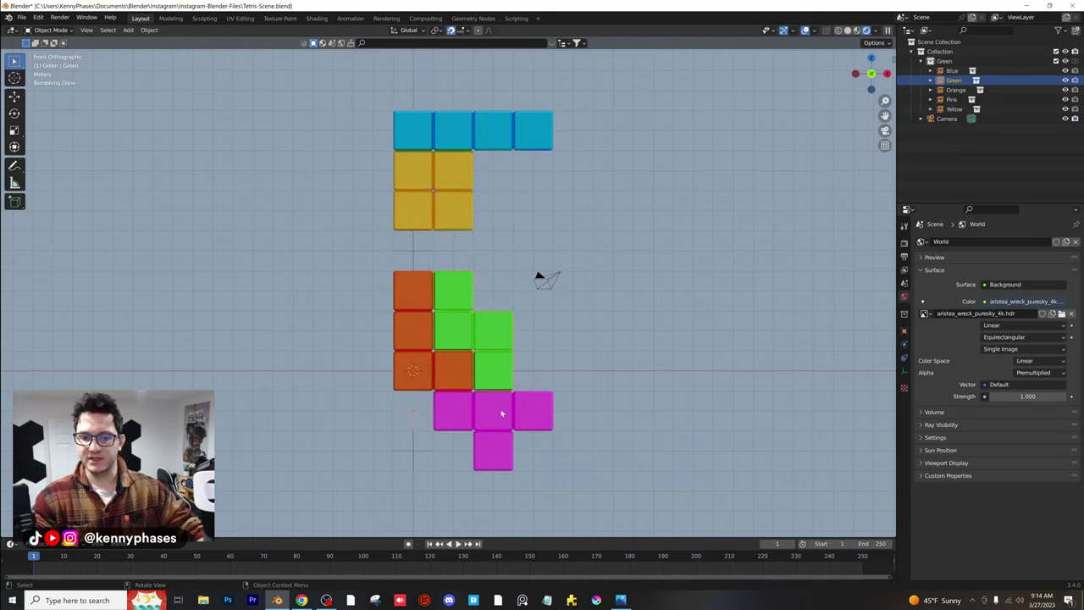
{"action": "left_click", "coordinate": [502, 413]}
Move the yellow piece 6 m right and 8 m down so it sits against the green piece's right side
{"action": "left_click", "coordinate": [441, 198]}
{"action": "key", "text": "g"}
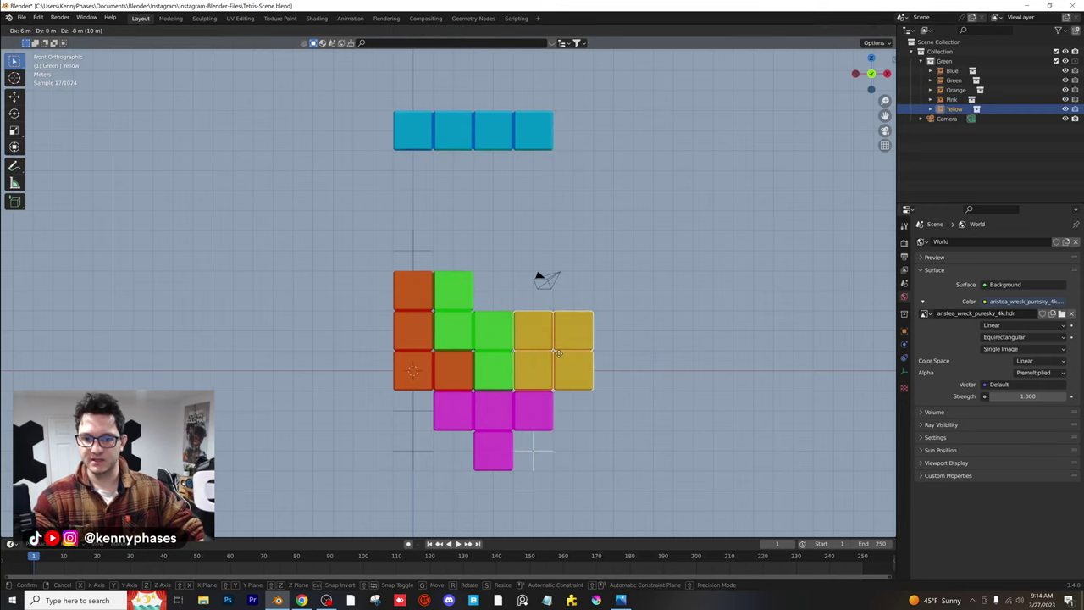
{"action": "left_click", "coordinate": [559, 353]}
Move the blue piece down onto the yellow piece, with its left end against the green piece's top cube
{"action": "left_click", "coordinate": [503, 141]}
{"action": "key", "text": "g"}
{"action": "left_click", "coordinate": [537, 280]}
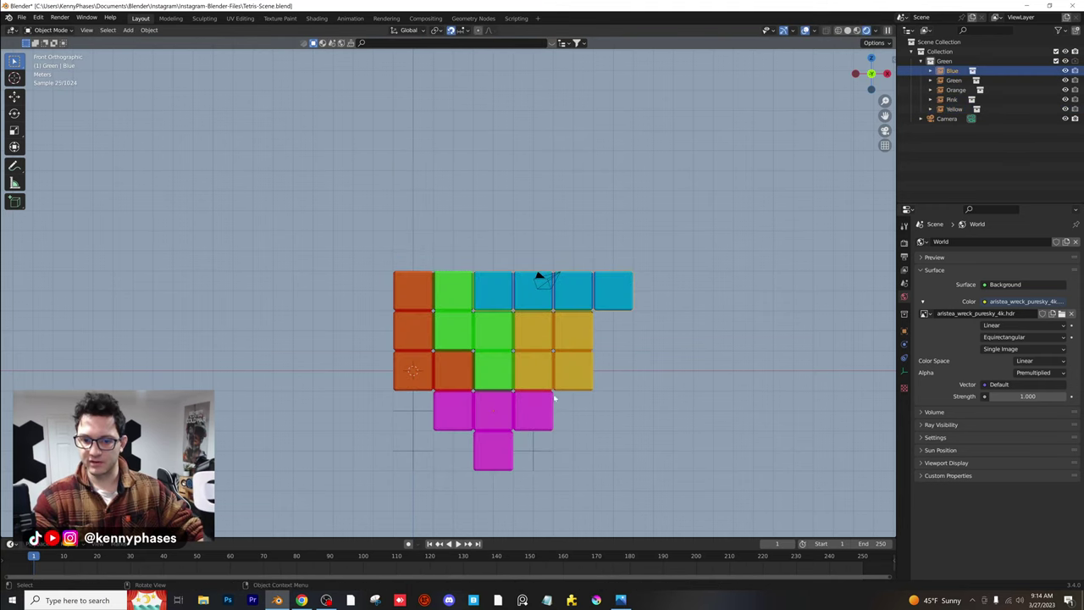
Move the pink piece 2 m left and 10 m up so its stem rests on the green piece
{"action": "left_click", "coordinate": [515, 411]}
{"action": "key", "text": "g"}
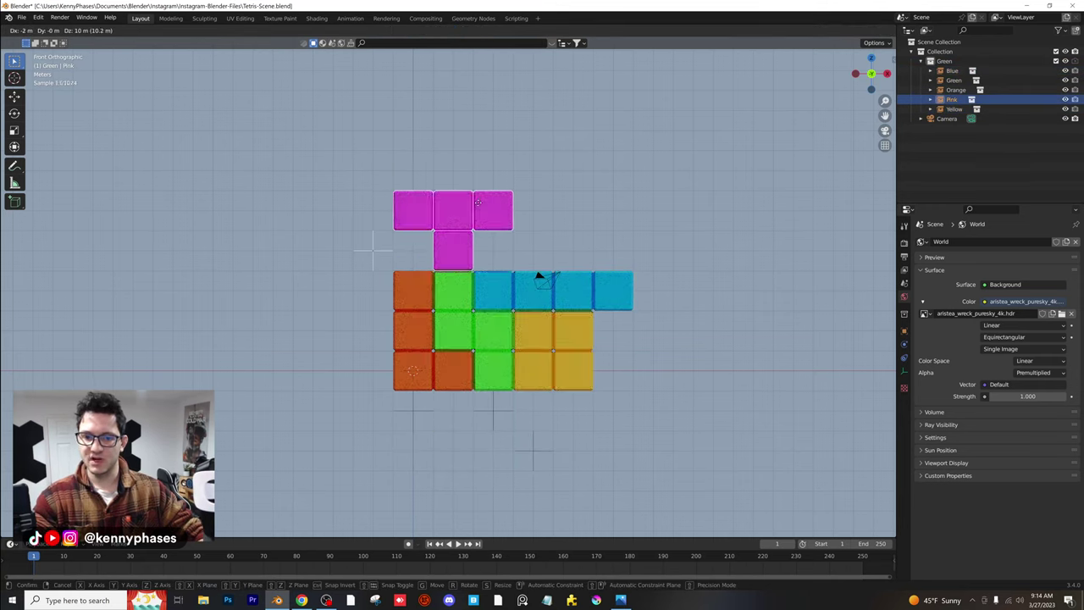
{"action": "left_click", "coordinate": [478, 202]}
Duplicate the pink piece, rotate the copy -180°, and fit it on the blue piece against the original's right side
{"action": "key", "text": "shift+d"}
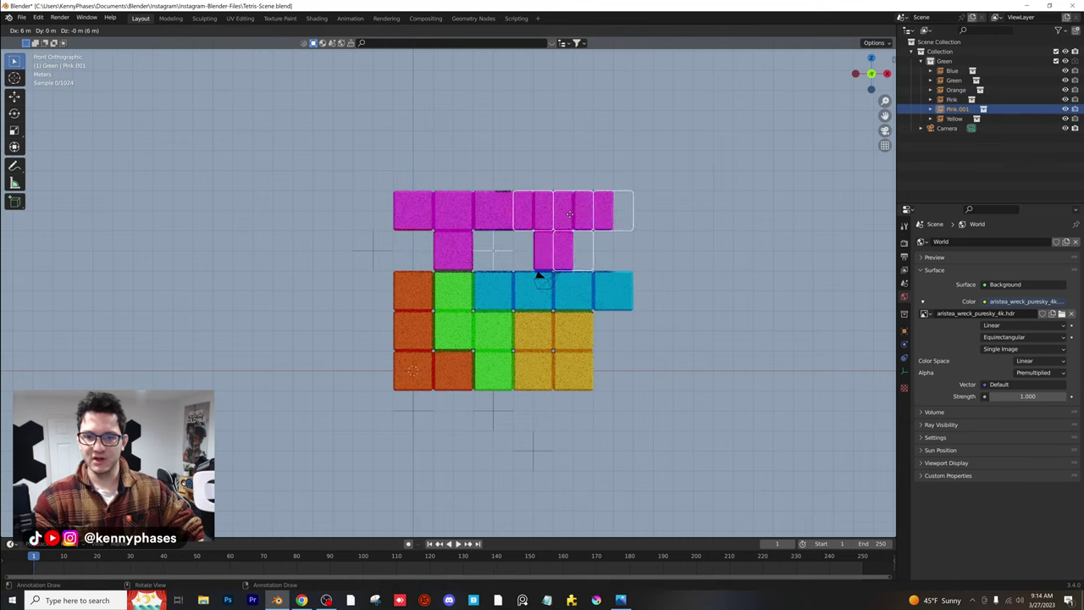
{"action": "left_click", "coordinate": [580, 217]}
{"action": "key", "text": "r"}
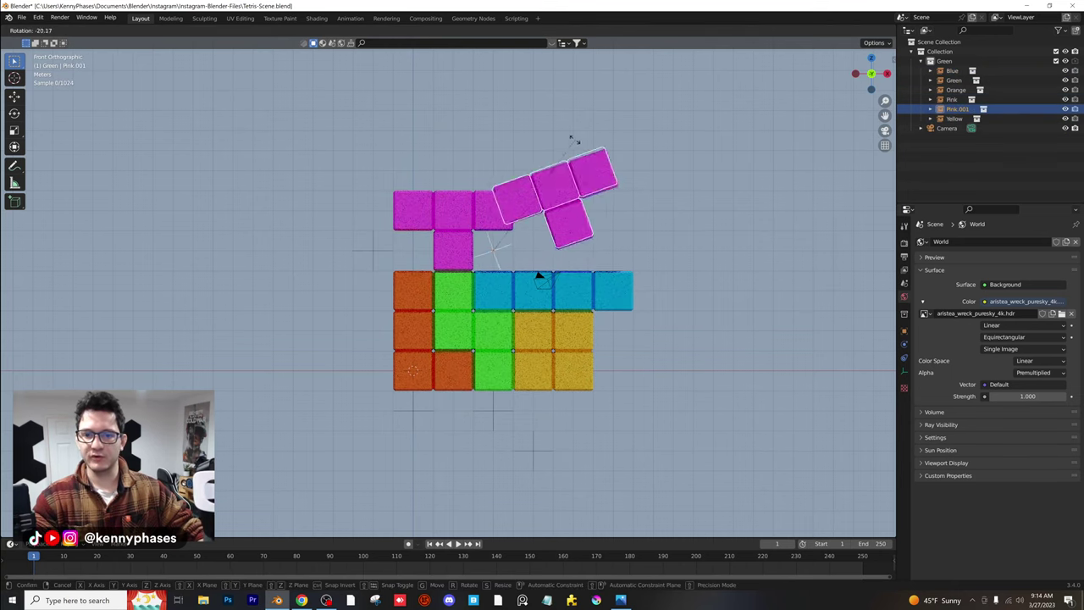
{"action": "left_click", "coordinate": [360, 330]}
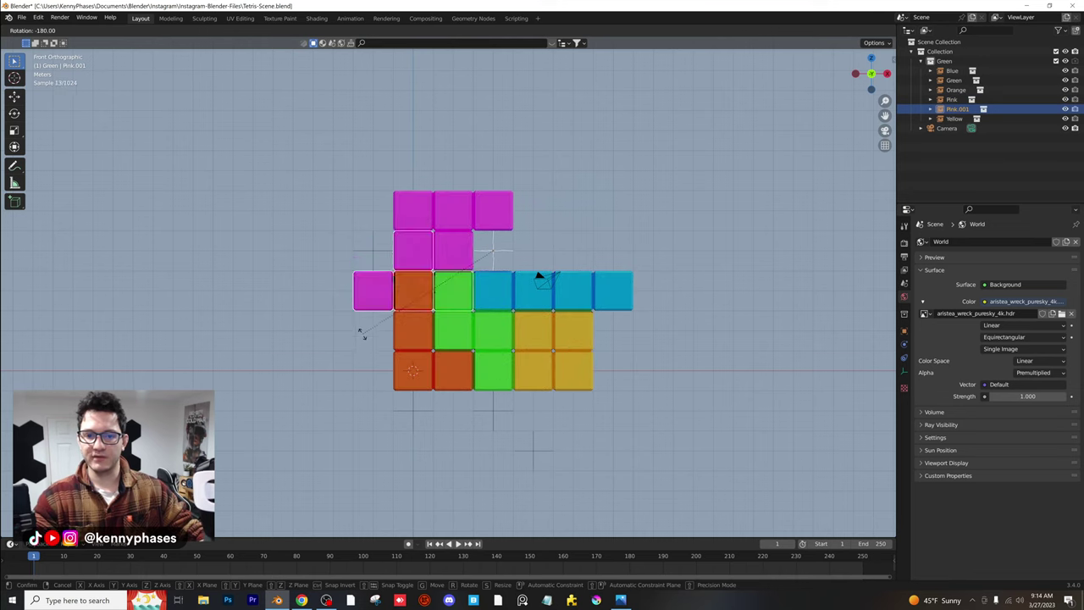
{"action": "key", "text": "g"}
{"action": "left_click", "coordinate": [561, 195]}
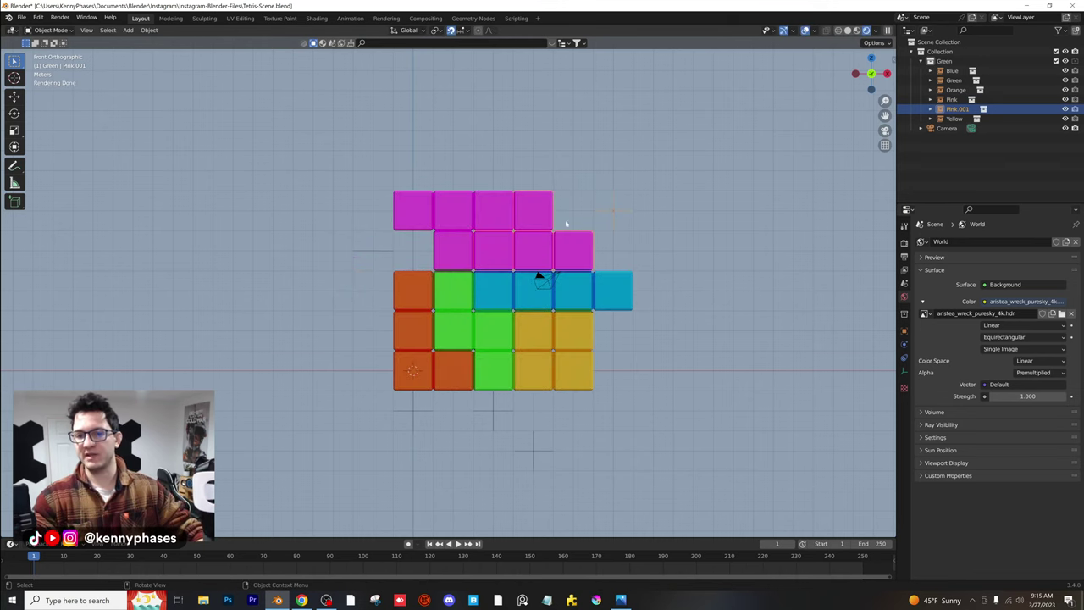
{"action": "scroll", "coordinate": [613, 287], "scroll_direction": "up", "scroll_amount": 1}
{"action": "left_click", "coordinate": [399, 286]}
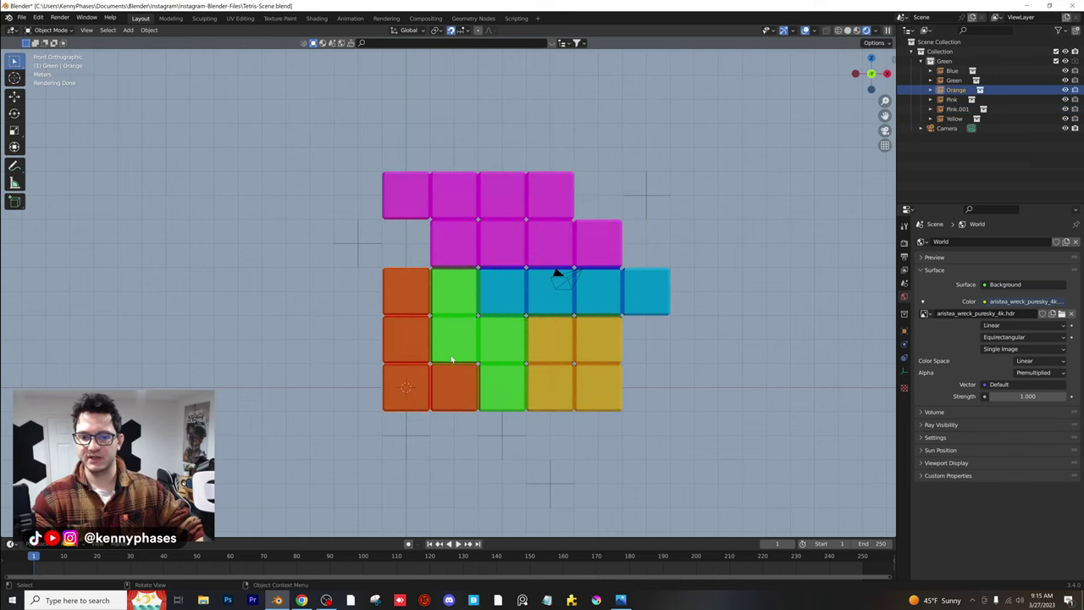
{"action": "key", "text": "g"}
{"action": "right_click", "coordinate": [418, 353]}
{"action": "scroll", "coordinate": [480, 293], "scroll_direction": "down", "scroll_amount": 2}
{"action": "key", "text": "r"}
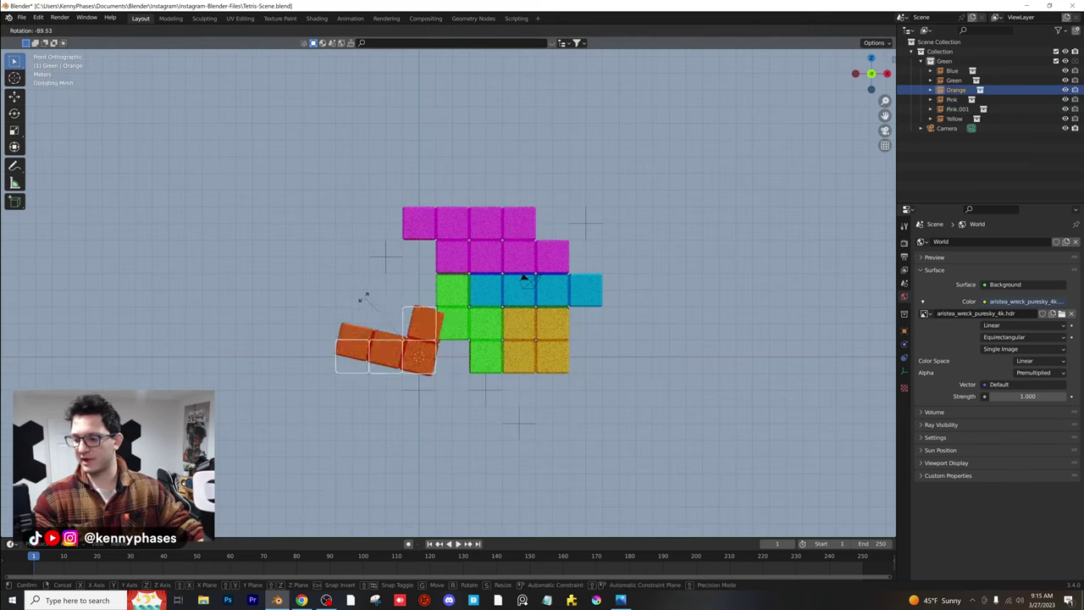
{"action": "left_click", "coordinate": [475, 293]}
{"action": "scroll", "coordinate": [573, 323], "scroll_direction": "up", "scroll_amount": 1}
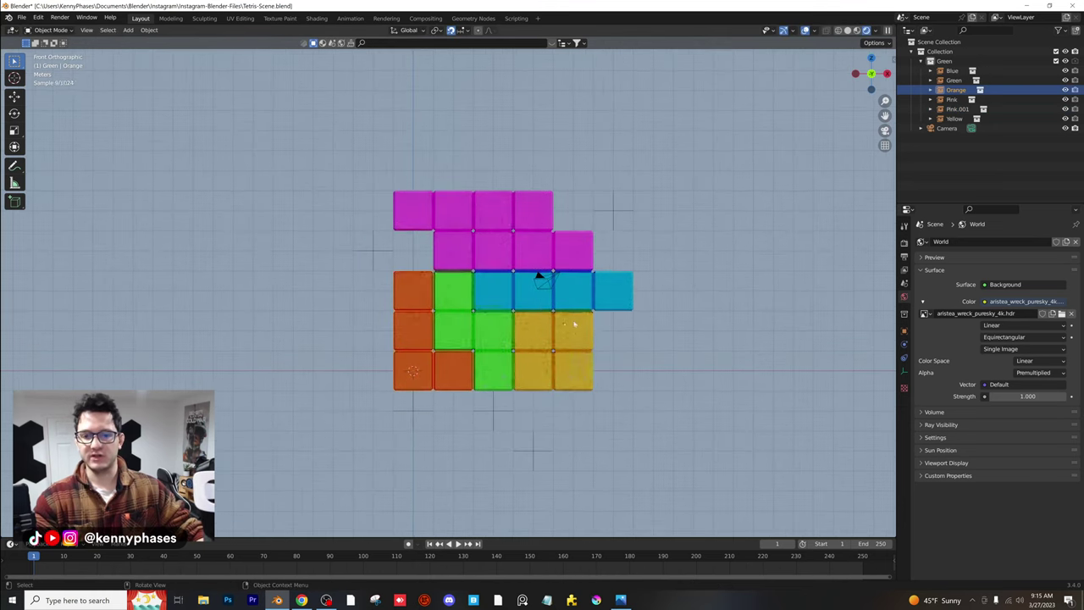
Duplicate the orange piece, rotate the copy a quarter turn counterclockwise, and place it flat against the yellow piece's bottom right side
{"action": "middle_click_drag", "start_coordinate": [574, 324], "coordinate": [545, 315], "text": "shift"}
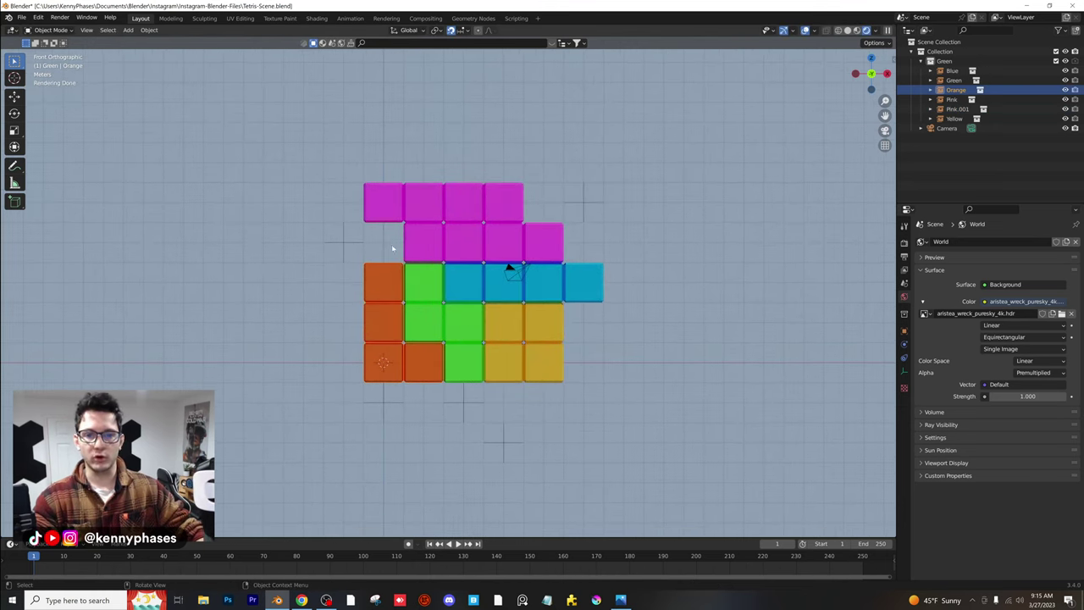
{"action": "left_click", "coordinate": [547, 293]}
{"action": "left_click", "coordinate": [559, 310]}
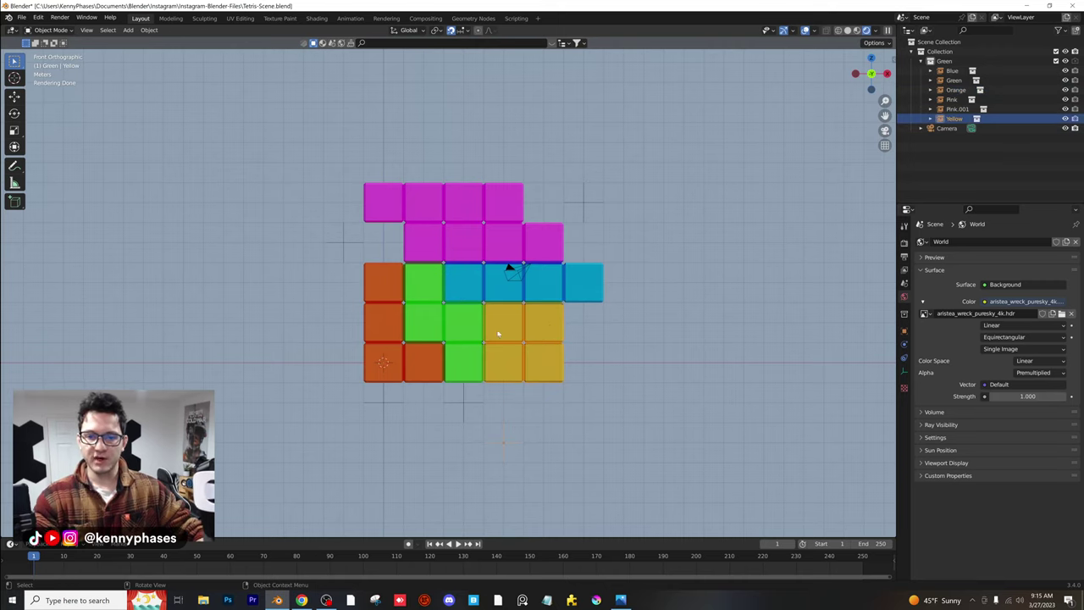
{"action": "left_click", "coordinate": [373, 313]}
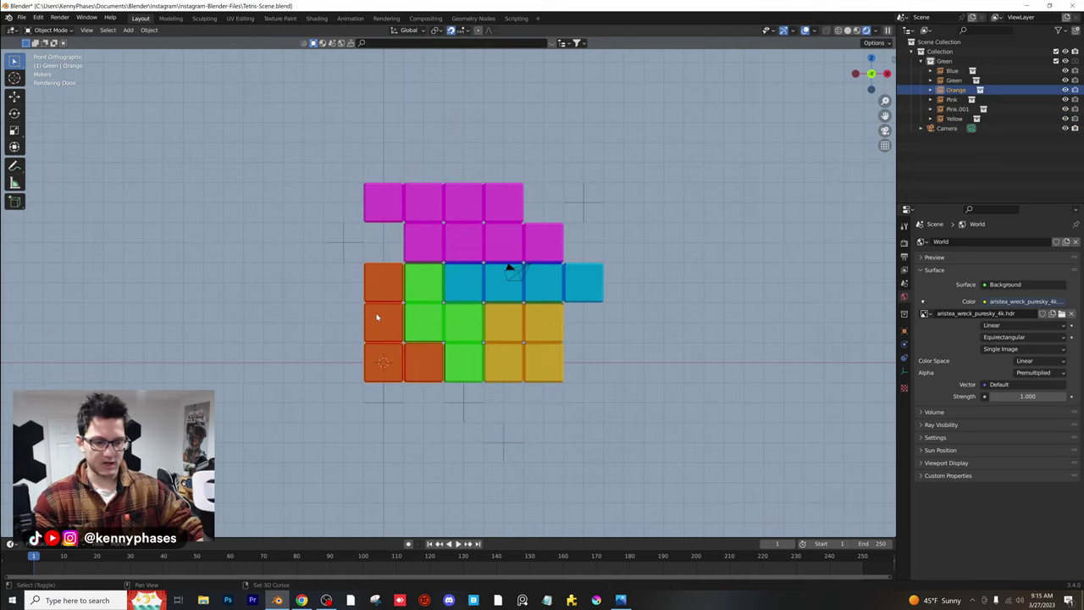
{"action": "key", "text": "shift+d"}
{"action": "left_click", "coordinate": [585, 319]}
{"action": "key", "text": "r"}
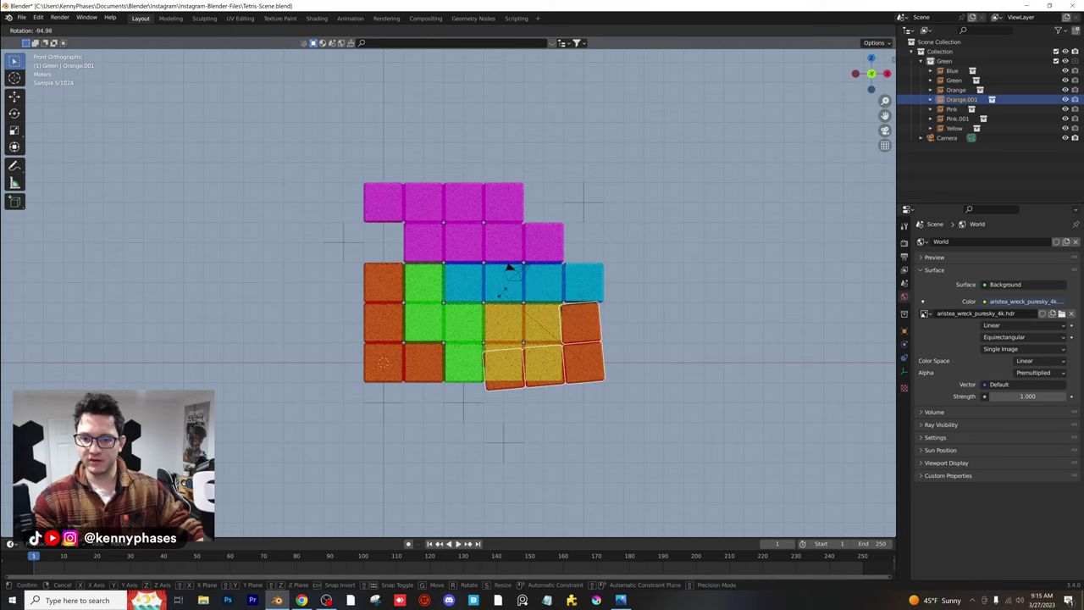
{"action": "left_click", "coordinate": [498, 302]}
{"action": "key", "text": "g"}
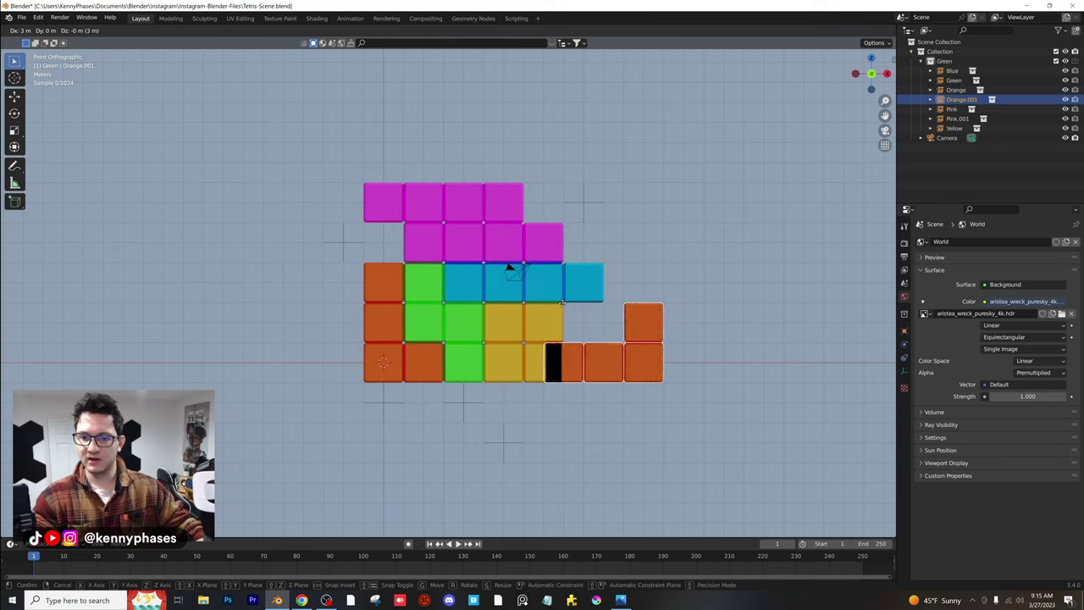
{"action": "left_click", "coordinate": [574, 309]}
Rotate the pink copy -90° and place it against the right orange piece, its side cube resting on that piece's upright end
{"action": "left_click", "coordinate": [535, 246]}
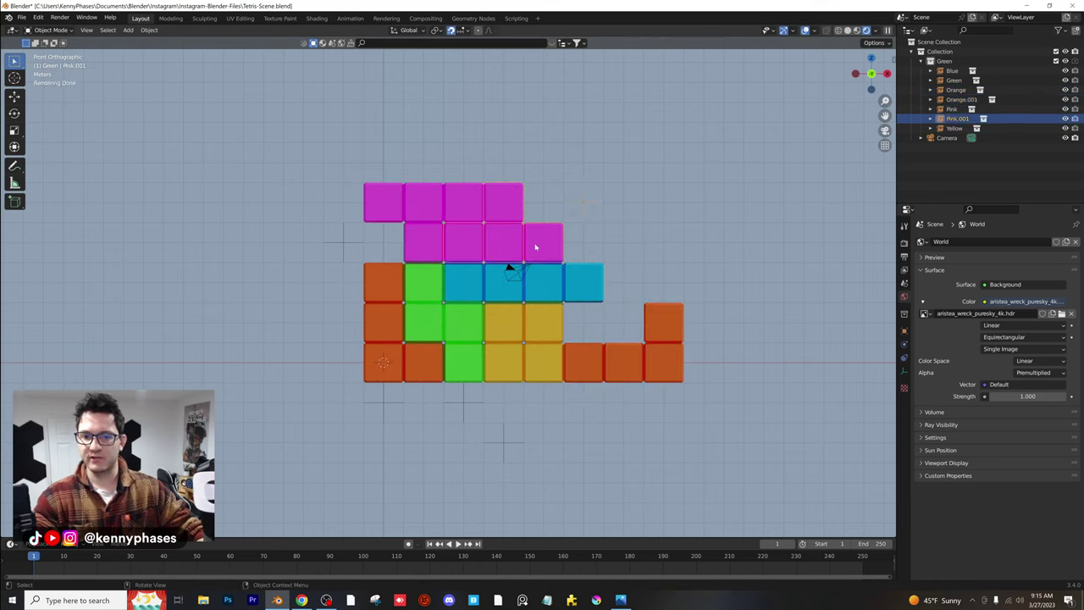
{"action": "key", "text": "g"}
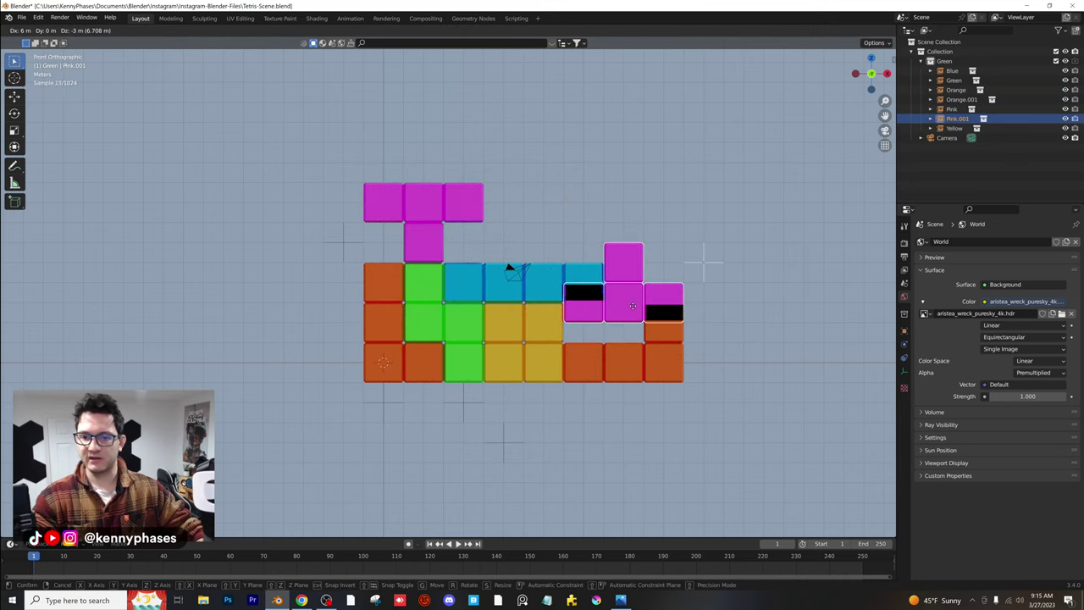
{"action": "left_click", "coordinate": [633, 320]}
{"action": "key", "text": "r"}
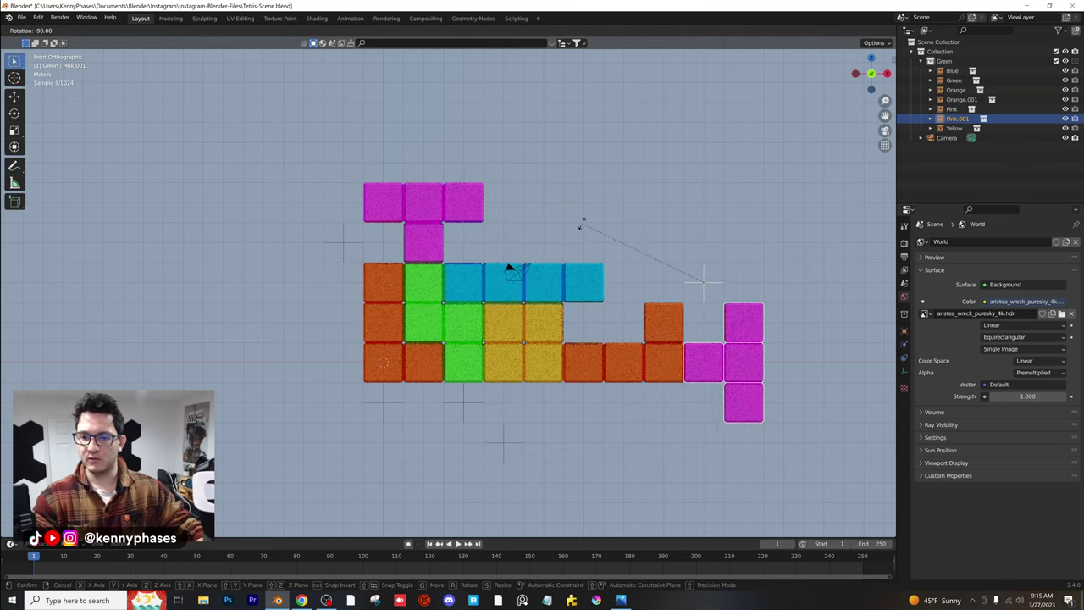
{"action": "left_click", "coordinate": [581, 225]}
{"action": "key", "text": "g"}
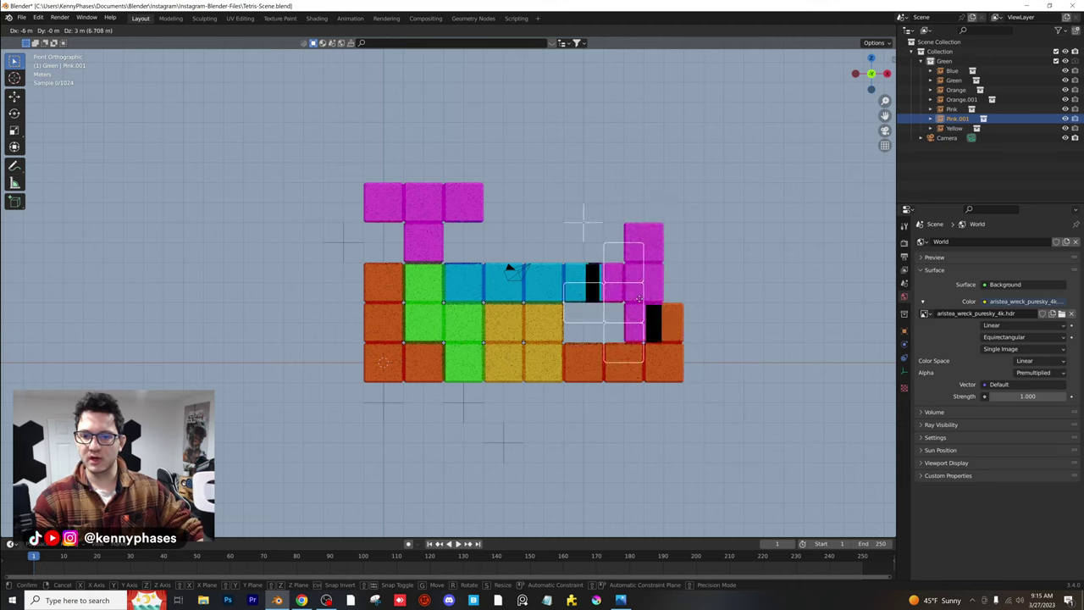
{"action": "left_click", "coordinate": [724, 278]}
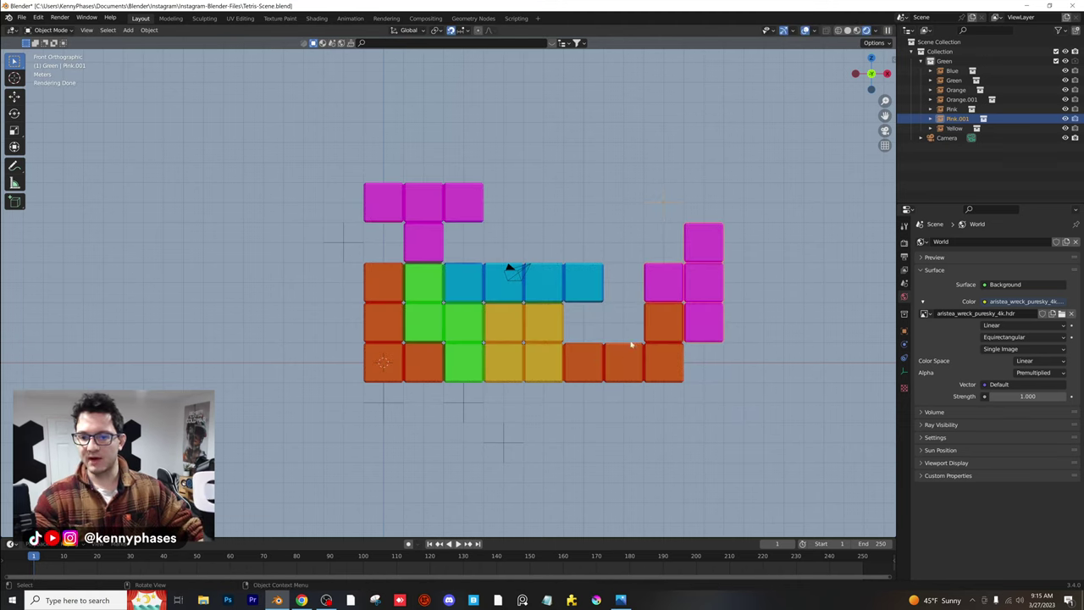
{"action": "scroll", "coordinate": [613, 328], "scroll_direction": "up", "scroll_amount": 1}
{"action": "left_click", "coordinate": [687, 373]}
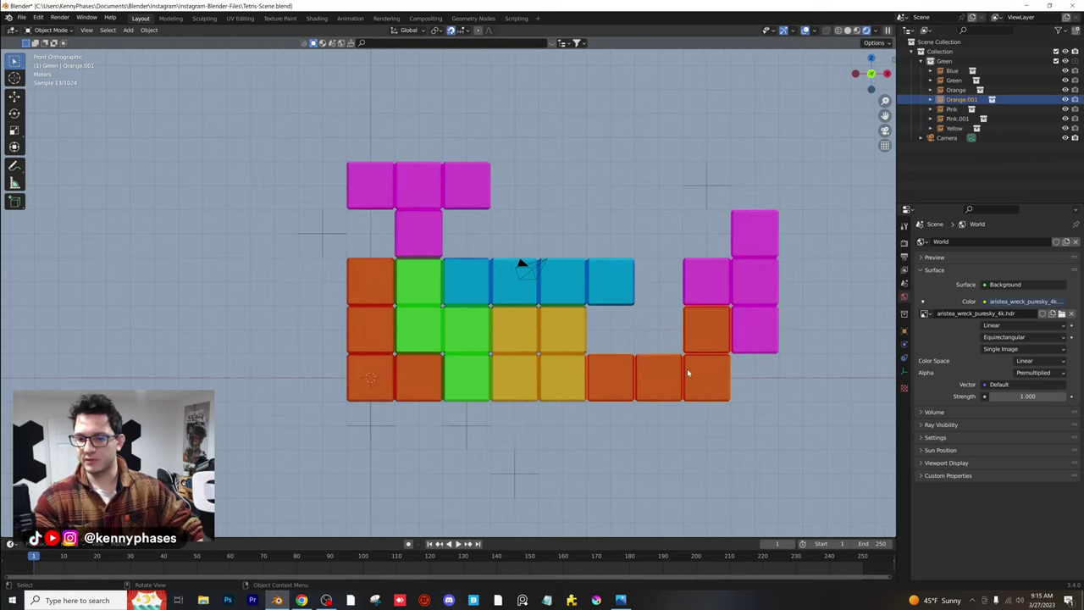
{"action": "scroll", "coordinate": [598, 375], "scroll_direction": "down", "scroll_amount": 1}
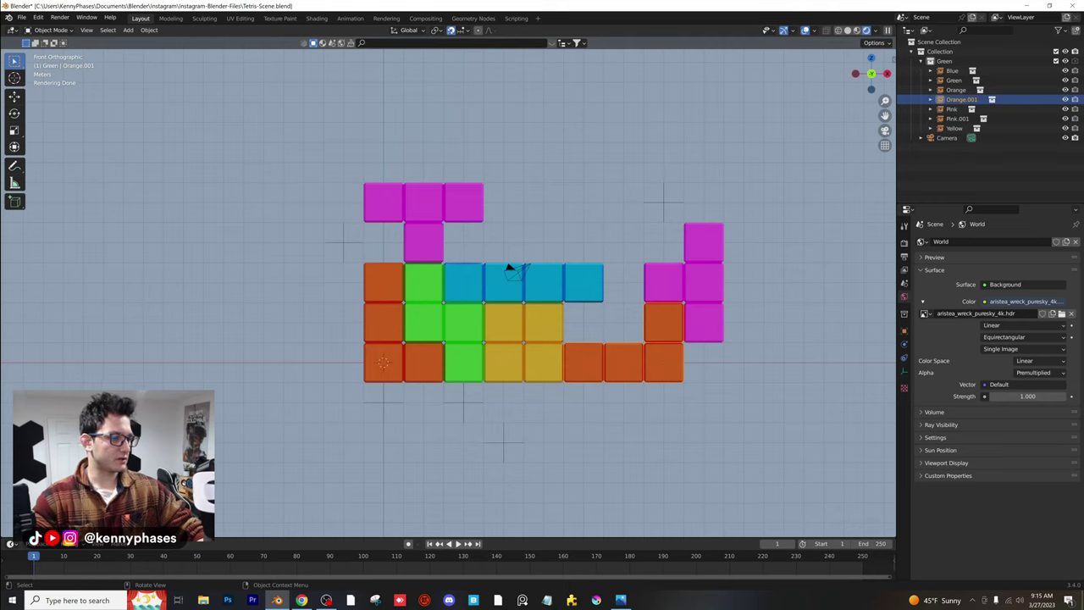
Switch to Chrome, examine the ResearchGate and Wikipedia tetromino reference images, and return to Blender
{"action": "key", "text": "alt+Tab"}
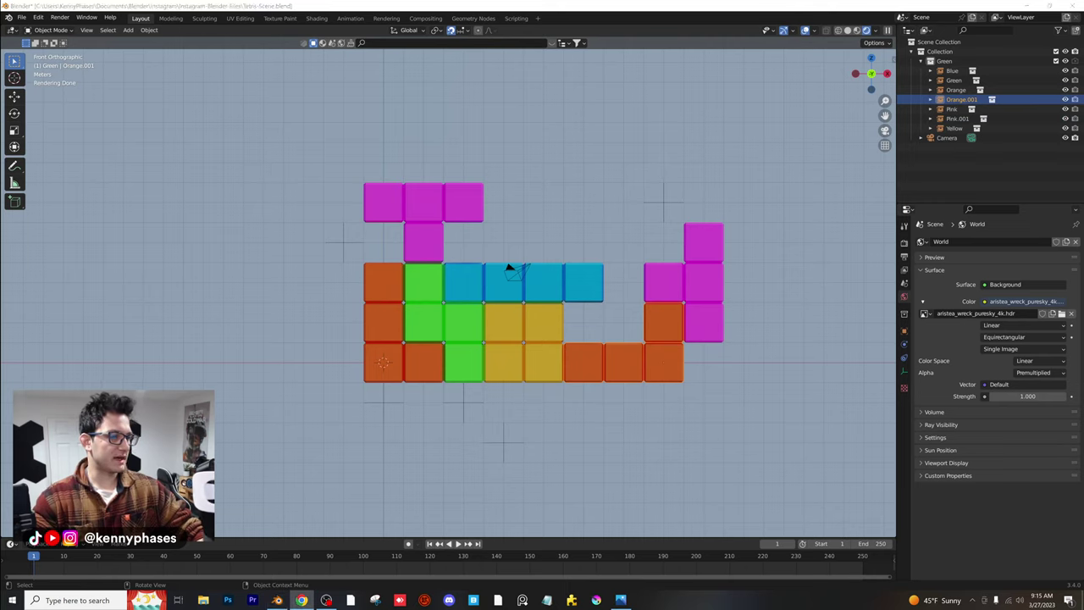
{"action": "left_click_drag", "start_coordinate": [118, 593], "coordinate": [550, 78]}
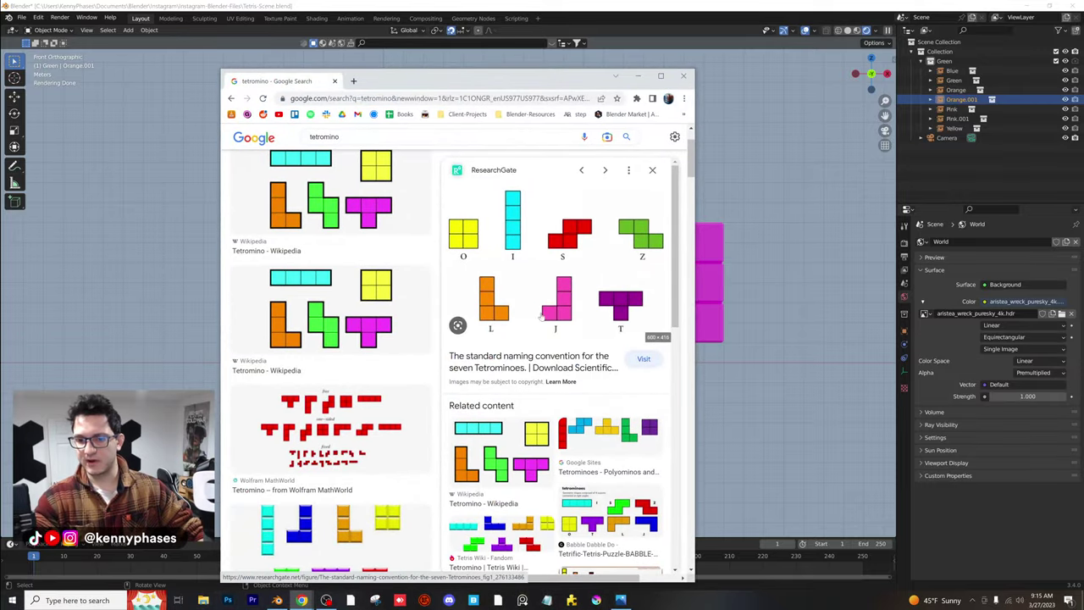
{"action": "left_click_drag", "start_coordinate": [546, 85], "coordinate": [417, 114]}
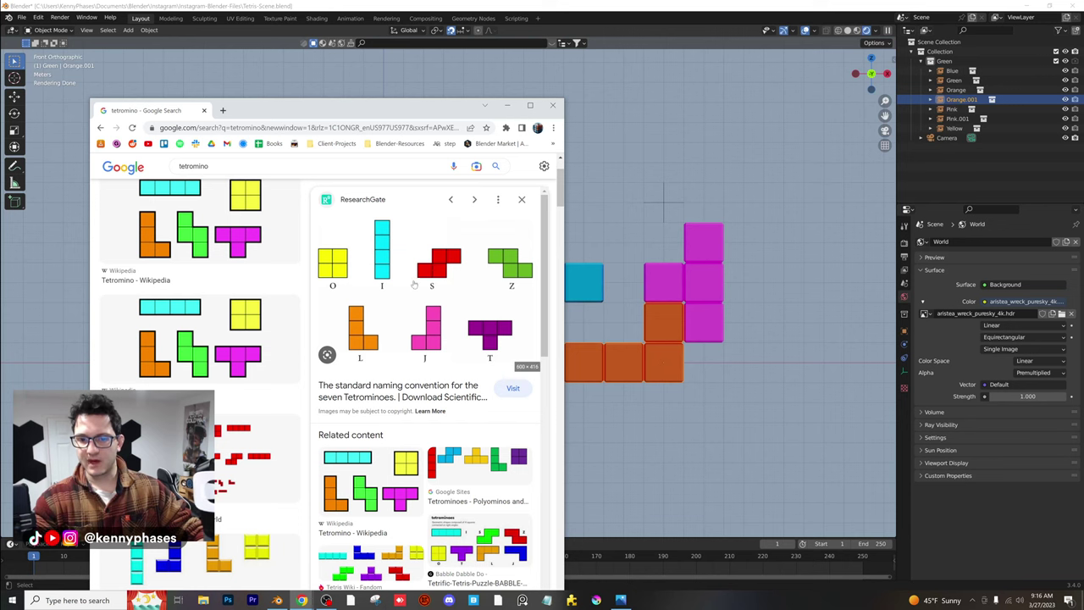
{"action": "left_click_drag", "start_coordinate": [386, 111], "coordinate": [465, 93]}
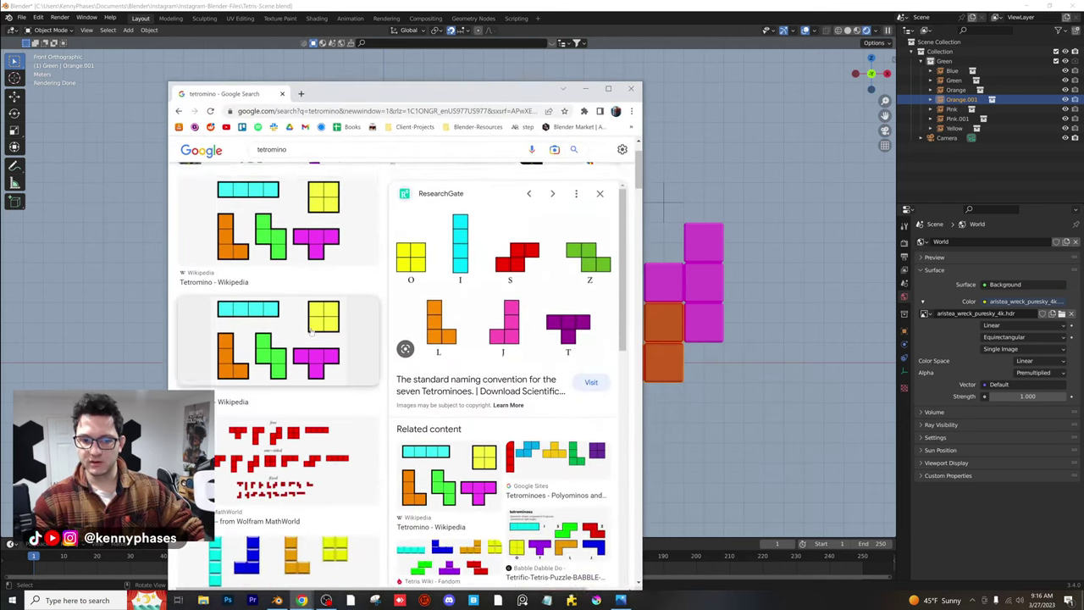
{"action": "scroll", "coordinate": [377, 249], "scroll_direction": "up", "scroll_amount": 2}
{"action": "left_click", "coordinate": [279, 310]}
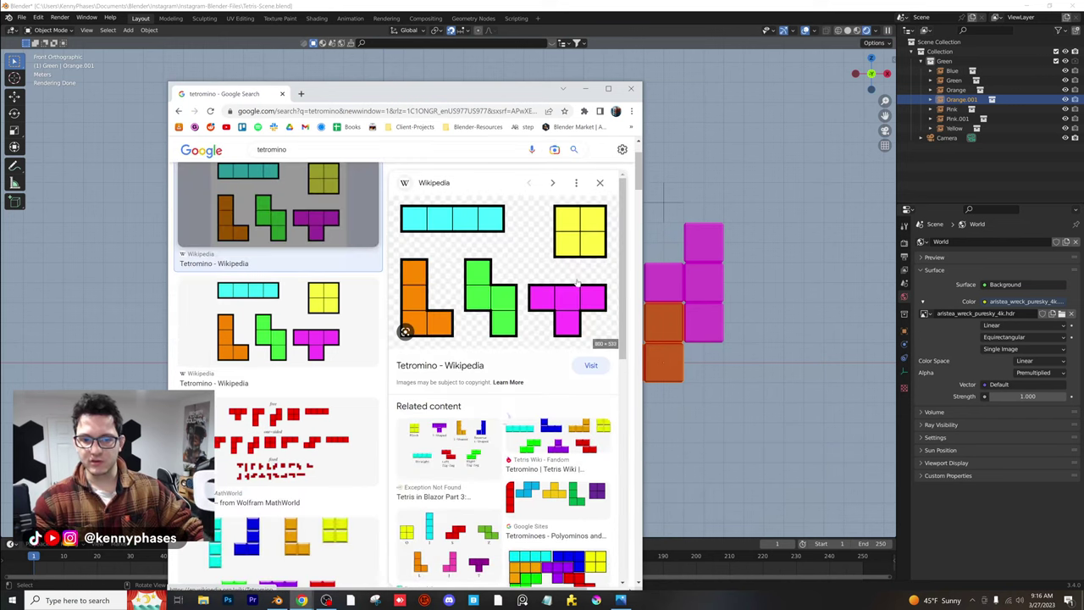
{"action": "left_click_drag", "start_coordinate": [464, 98], "coordinate": [519, 162]}
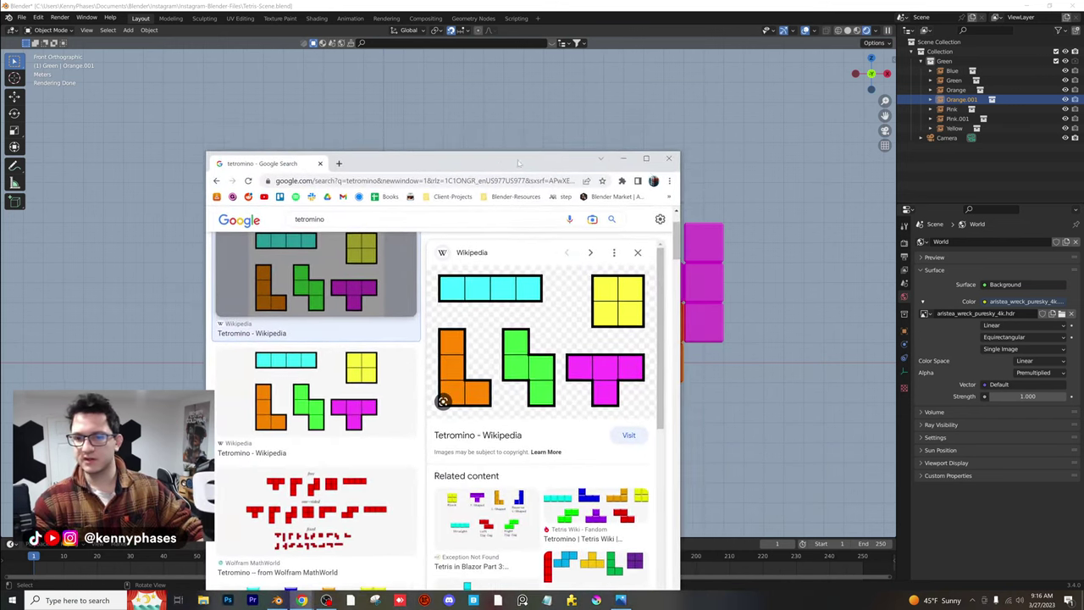
{"action": "left_click", "coordinate": [624, 158]}
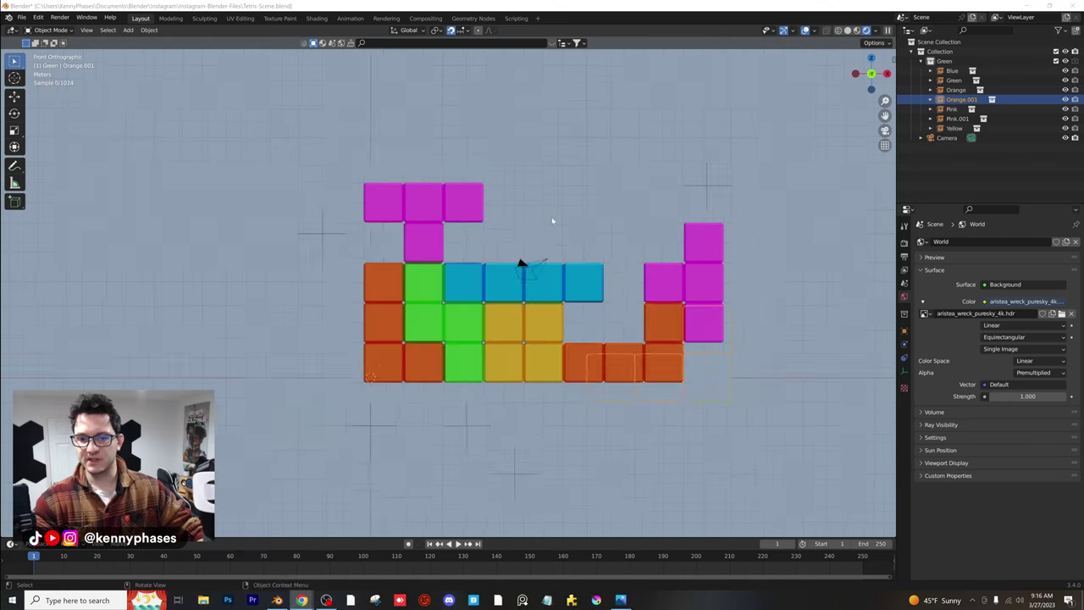
Duplicate the green piece, rotate the copy a quarter turn counterclockwise, and fit it on the blue piece against the pink T's right side
{"action": "middle_click_drag", "start_coordinate": [629, 219], "coordinate": [456, 200], "text": "shift"}
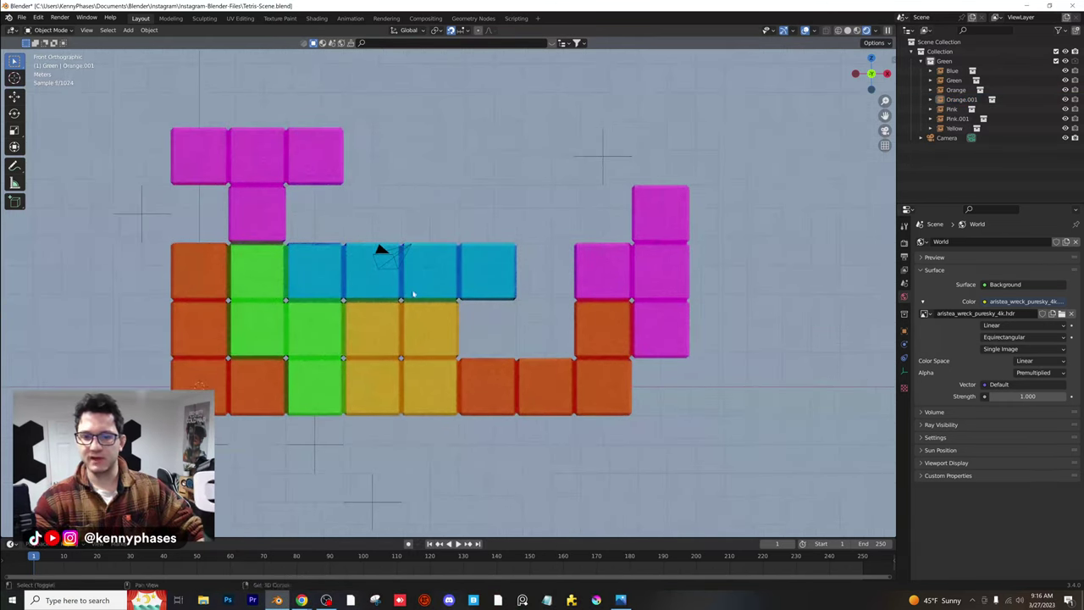
{"action": "left_click", "coordinate": [285, 333]}
{"action": "scroll", "coordinate": [286, 333], "scroll_direction": "down", "scroll_amount": 1}
{"action": "middle_click_drag", "start_coordinate": [312, 318], "coordinate": [351, 335], "text": "shift"}
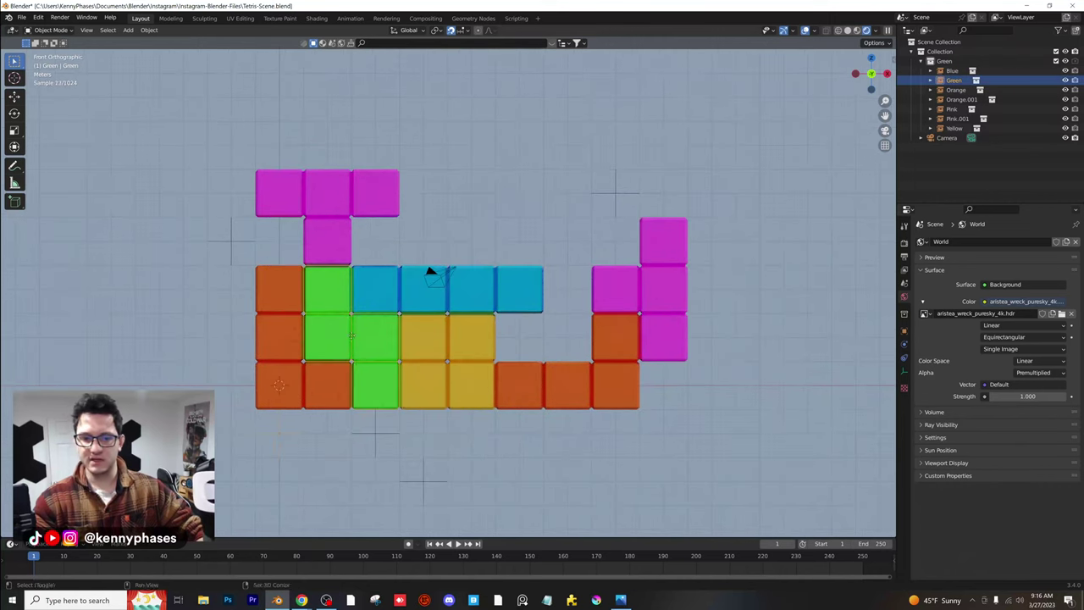
{"action": "key", "text": "shift+d"}
{"action": "left_click", "coordinate": [499, 206]}
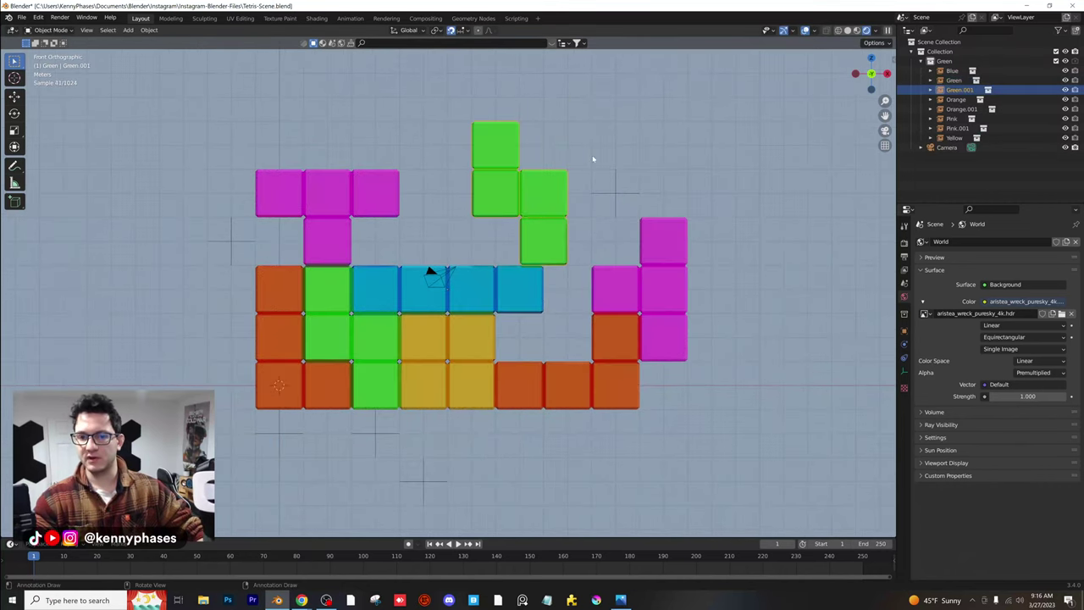
{"action": "key", "text": "r"}
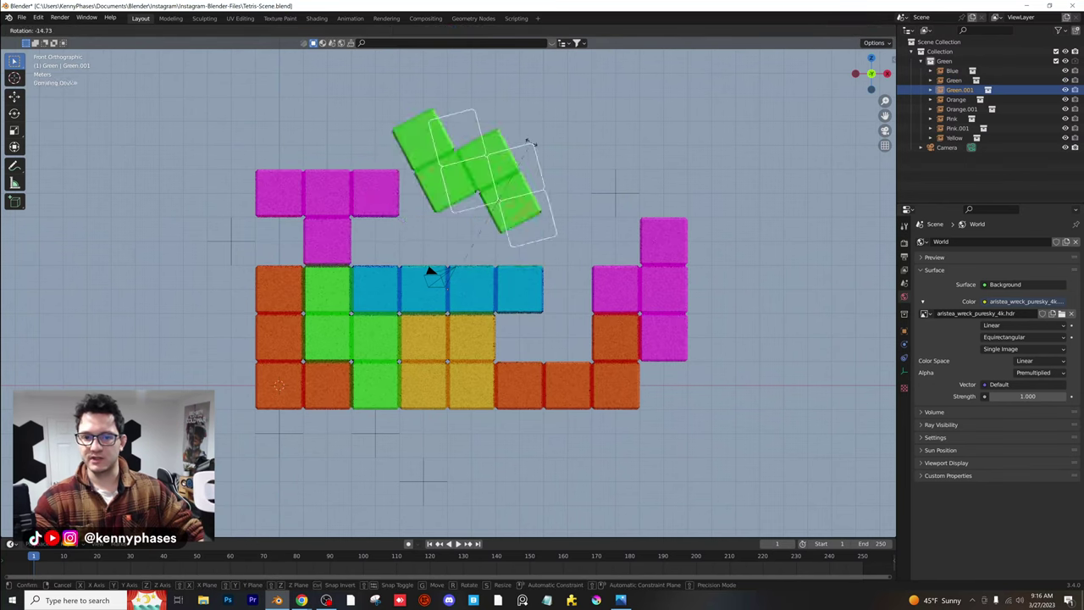
{"action": "left_click", "coordinate": [348, 195], "text": "ctrl"}
{"action": "key", "text": "g"}
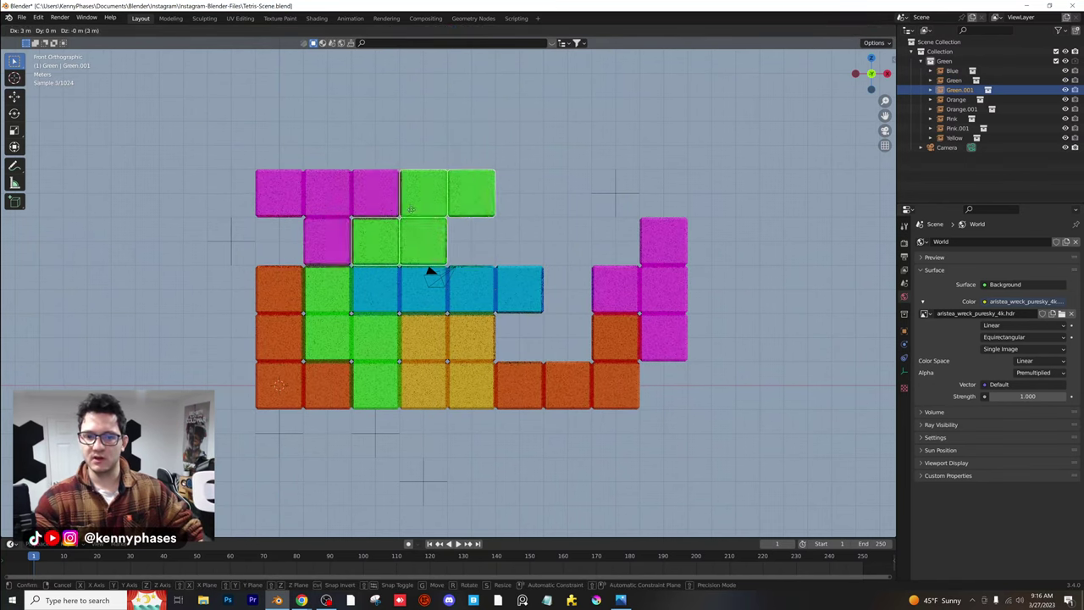
{"action": "left_click", "coordinate": [414, 210]}
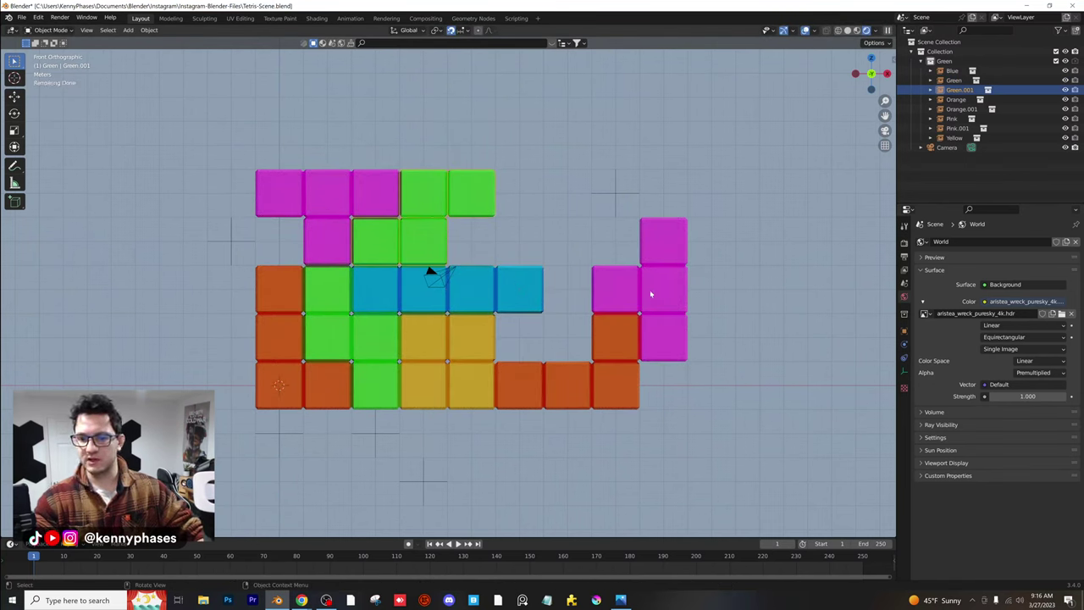
Duplicate the lower right orange piece and place the copy on the blue piece, against the green copy's lower right side
{"action": "left_click", "coordinate": [602, 381]}
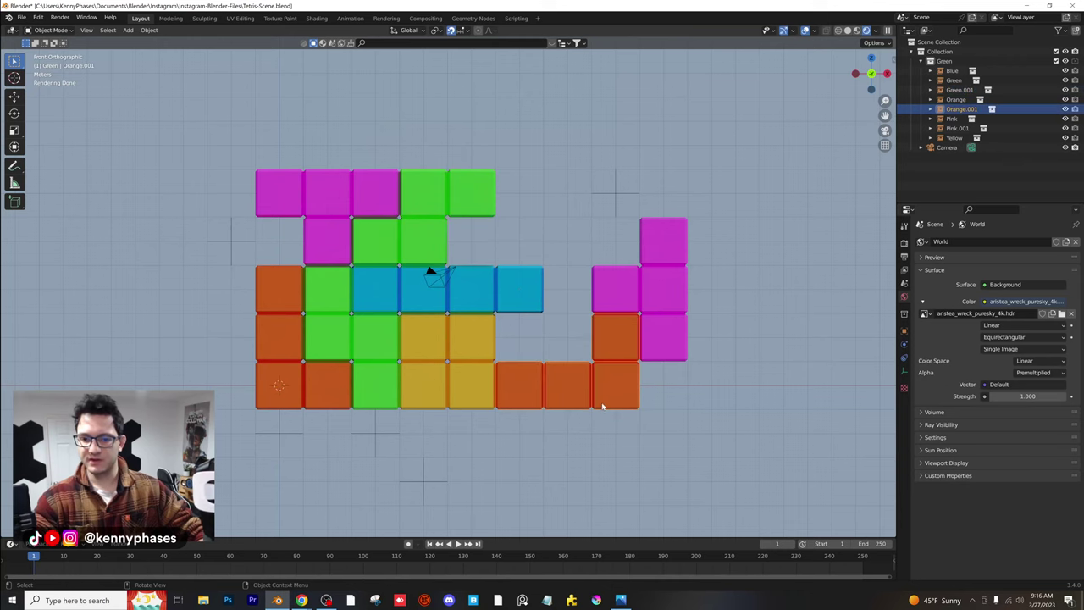
{"action": "key", "text": "shift+d"}
{"action": "left_click", "coordinate": [554, 250]}
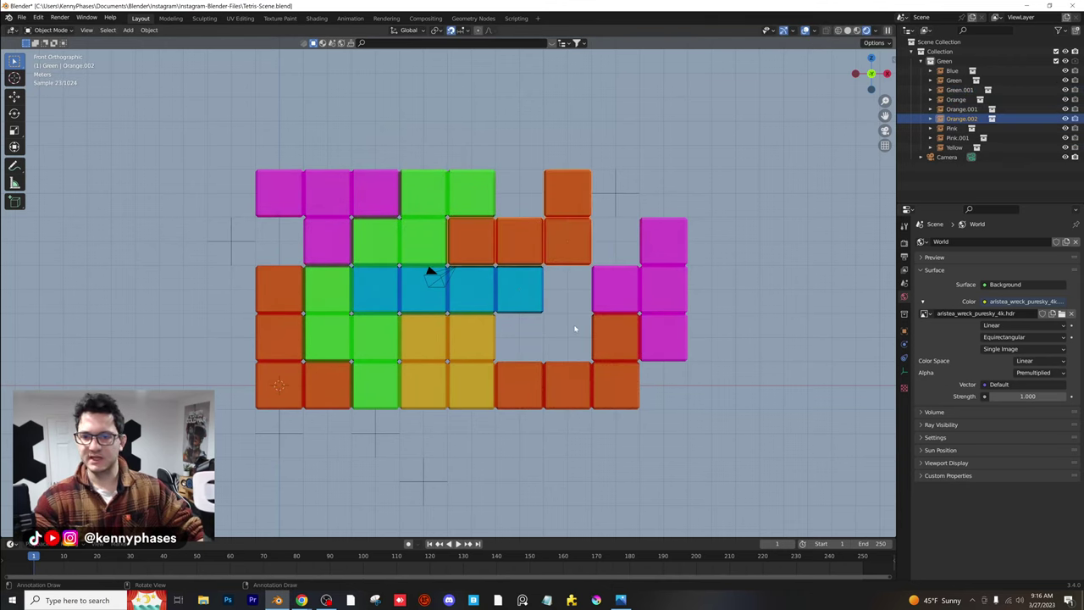
Add a mesh plane and scale it up into a large floor around the tetromino stack
{"action": "scroll", "coordinate": [617, 325], "scroll_direction": "down", "scroll_amount": 1}
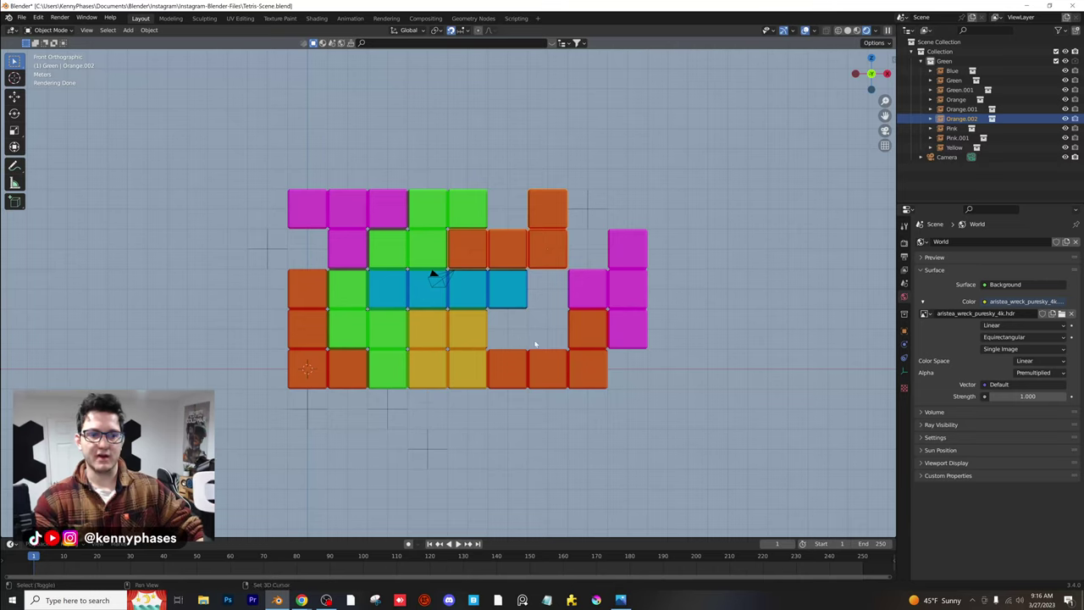
{"action": "mouse_move", "coordinate": [480, 279]}
{"action": "middle_mouse_down"}
{"action": "mouse_move", "coordinate": [522, 359]}
{"action": "mouse_move", "coordinate": [497, 271]}
{"action": "middle_mouse_up"}
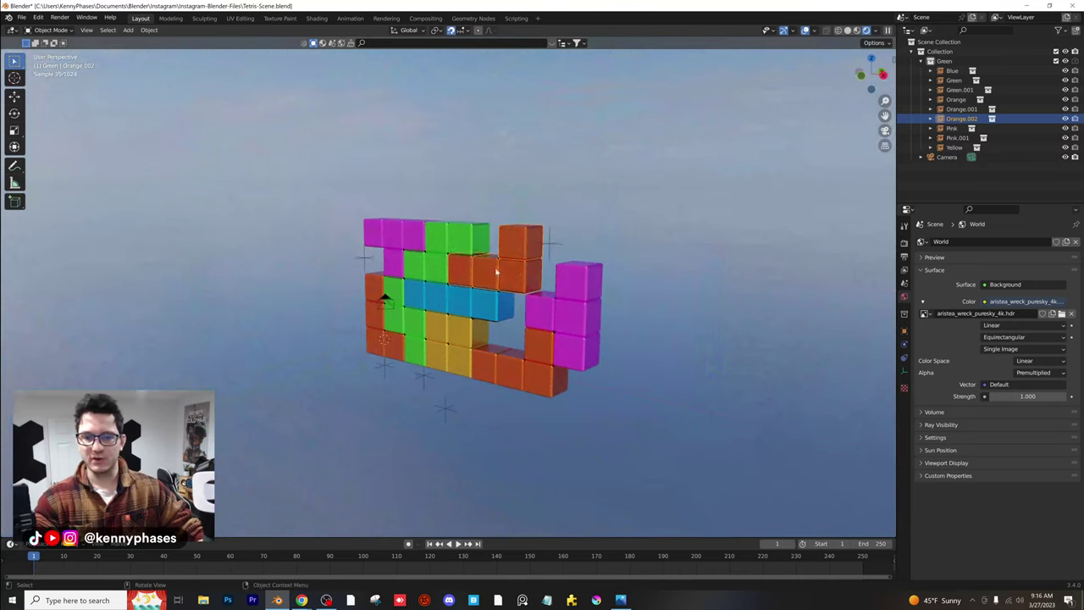
{"action": "left_click", "coordinate": [128, 30]}
{"action": "mouse_move", "coordinate": [144, 39]}
{"action": "left_click", "coordinate": [224, 40]}
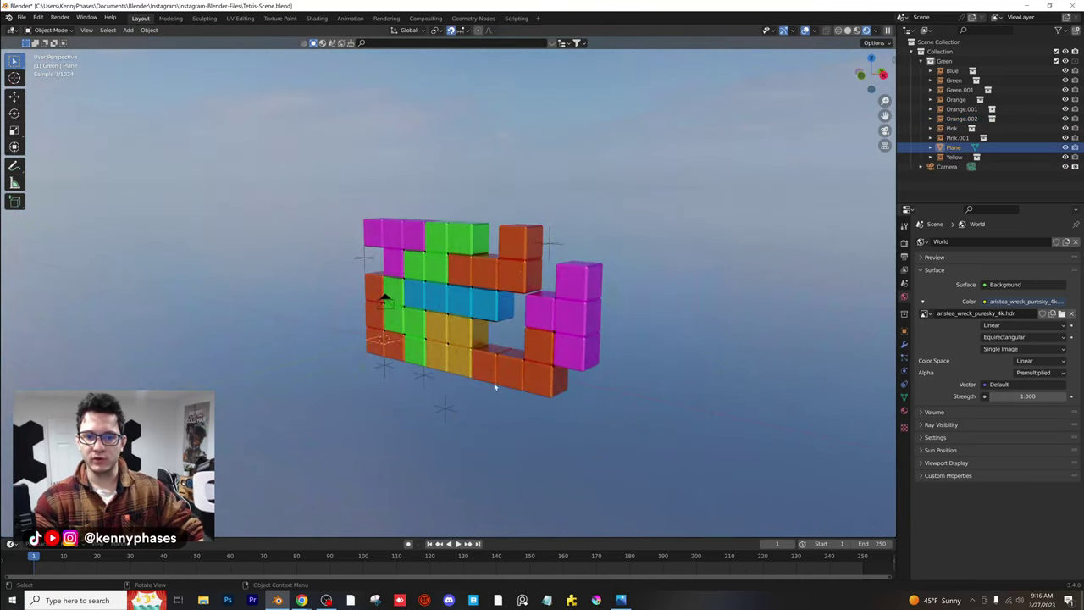
{"action": "scroll", "coordinate": [496, 387], "scroll_direction": "down", "scroll_amount": 2}
{"action": "key", "text": "s"}
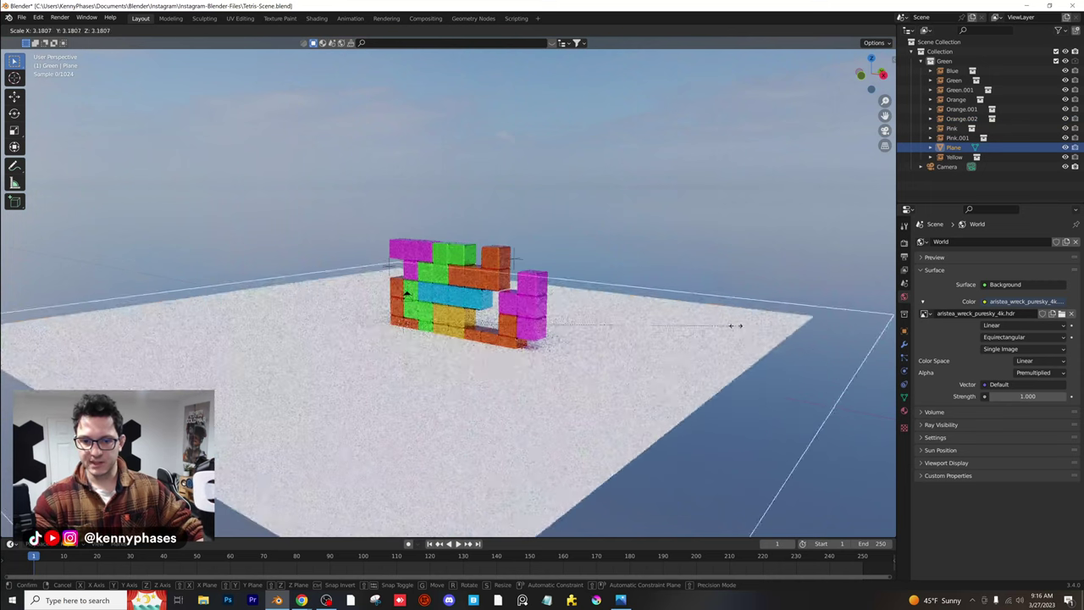
{"action": "left_click", "coordinate": [735, 325]}
Lower the floor plane about 1.4 m along Z beneath the stack and enlarge it further
{"action": "key", "text": "g"}
{"action": "key", "text": "z"}
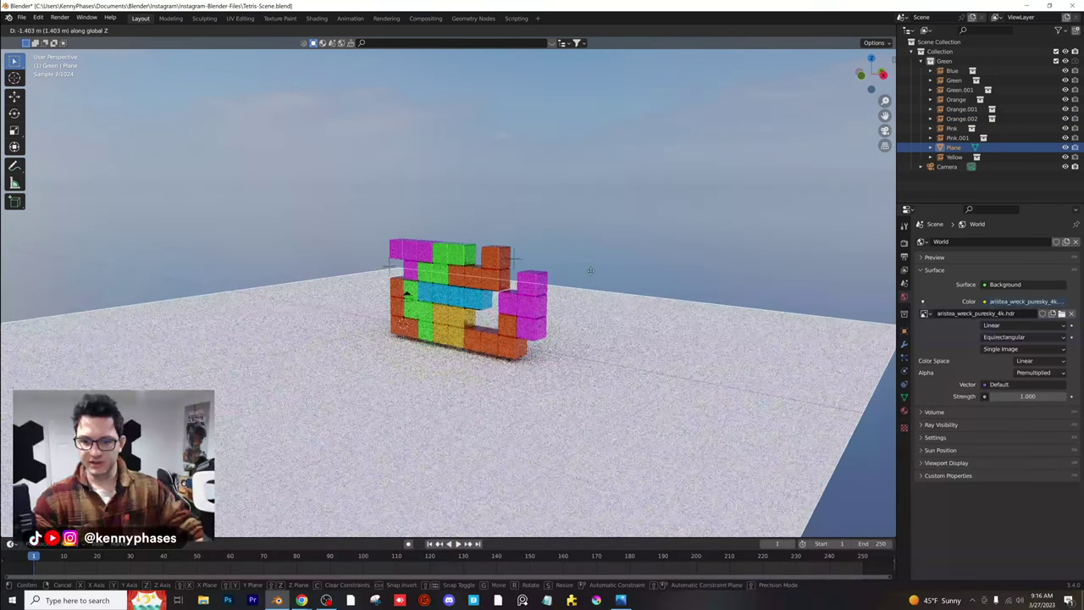
{"action": "left_click", "coordinate": [590, 270]}
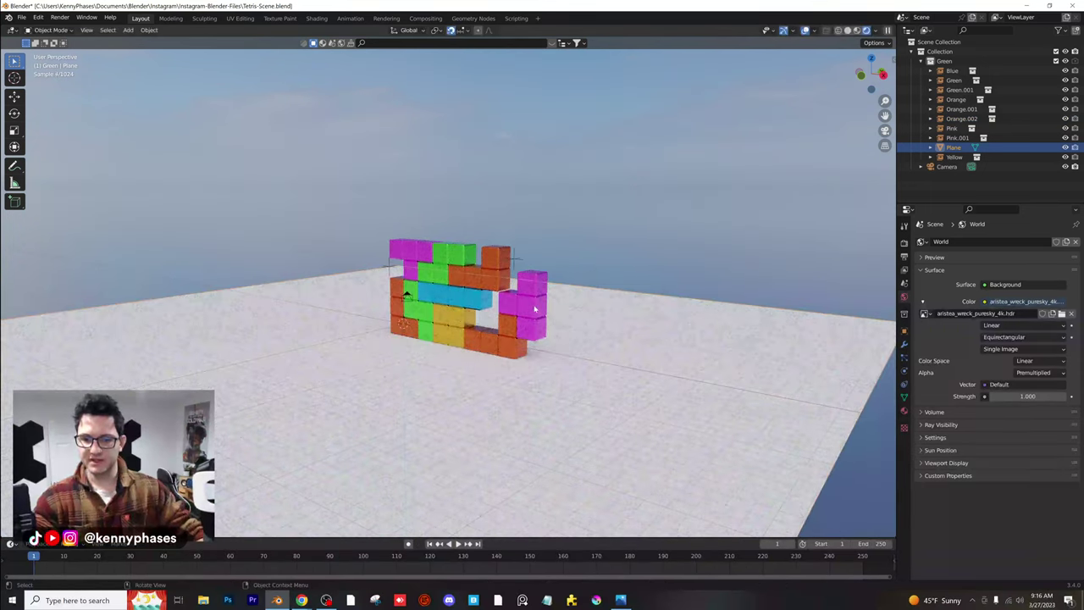
{"action": "scroll", "coordinate": [535, 309], "scroll_direction": "down", "scroll_amount": 2}
{"action": "key", "text": "s"}
{"action": "left_click", "coordinate": [709, 319]}
Look through the camera, select it, and set the render resolution to 1080 × 1920 px
{"action": "middle_click_drag", "start_coordinate": [451, 298], "coordinate": [515, 319]}
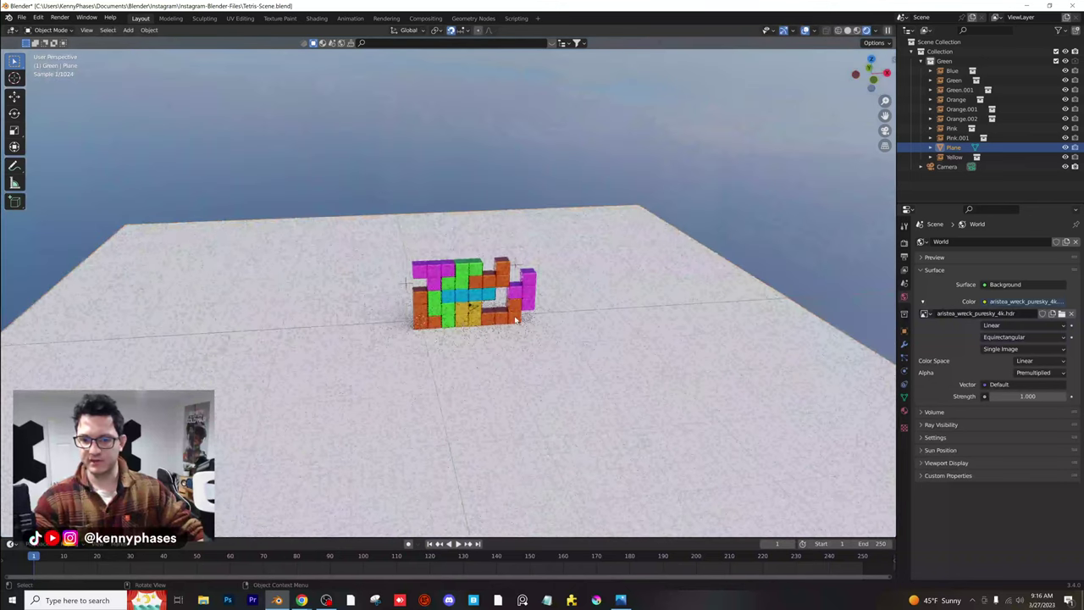
{"action": "scroll", "coordinate": [515, 318], "scroll_direction": "up", "scroll_amount": 2}
{"action": "key", "text": "KP_0"}
{"action": "scroll", "coordinate": [542, 318], "scroll_direction": "down", "scroll_amount": 4}
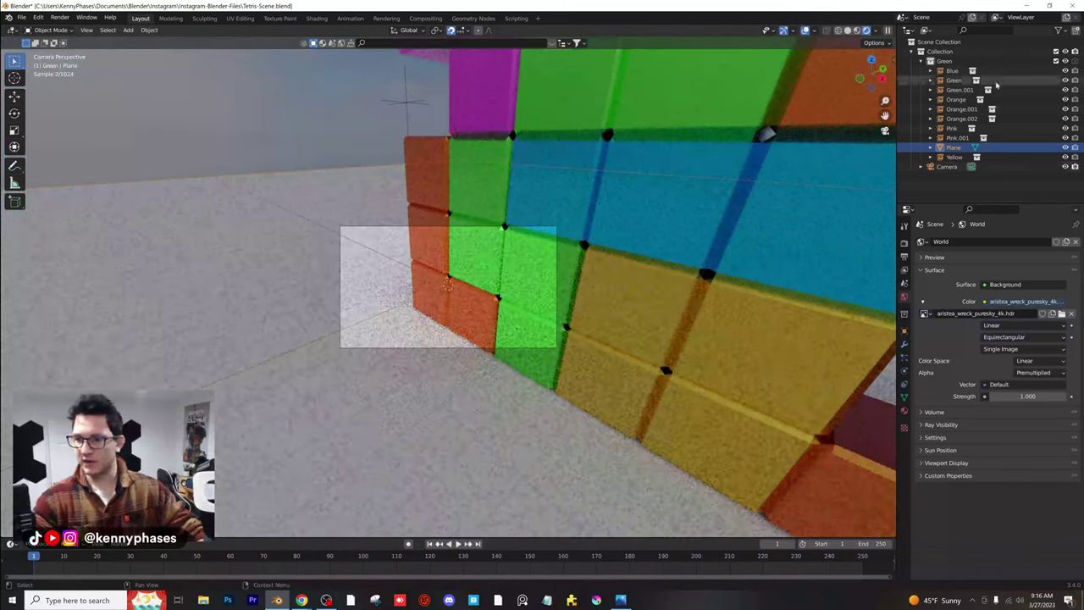
{"action": "left_click", "coordinate": [948, 168]}
{"action": "scroll", "coordinate": [570, 317], "scroll_direction": "down", "scroll_amount": 1}
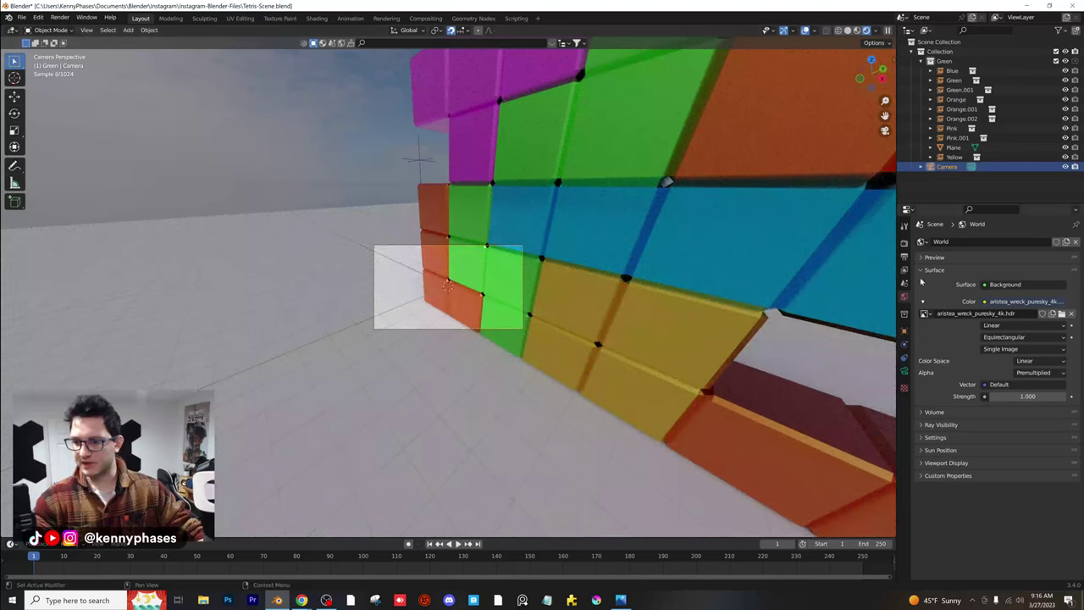
{"action": "left_click", "coordinate": [904, 255]}
{"action": "double_click", "coordinate": [1029, 254]}
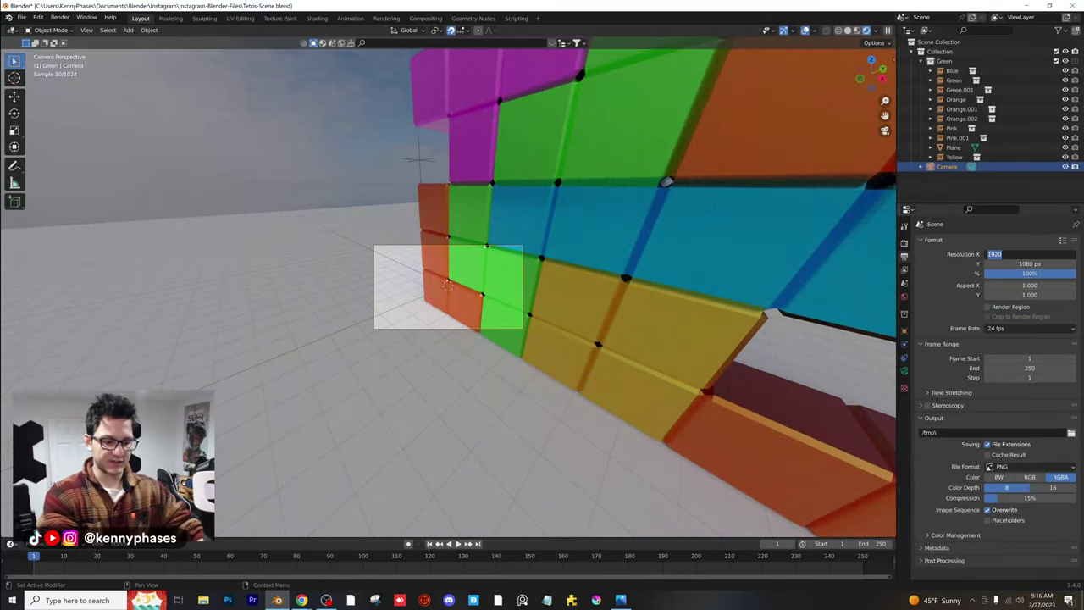
{"action": "type", "text": "1080"}
{"action": "key", "text": "Tab"}
{"action": "type", "text": "1920"}
{"action": "key", "text": "Return"}
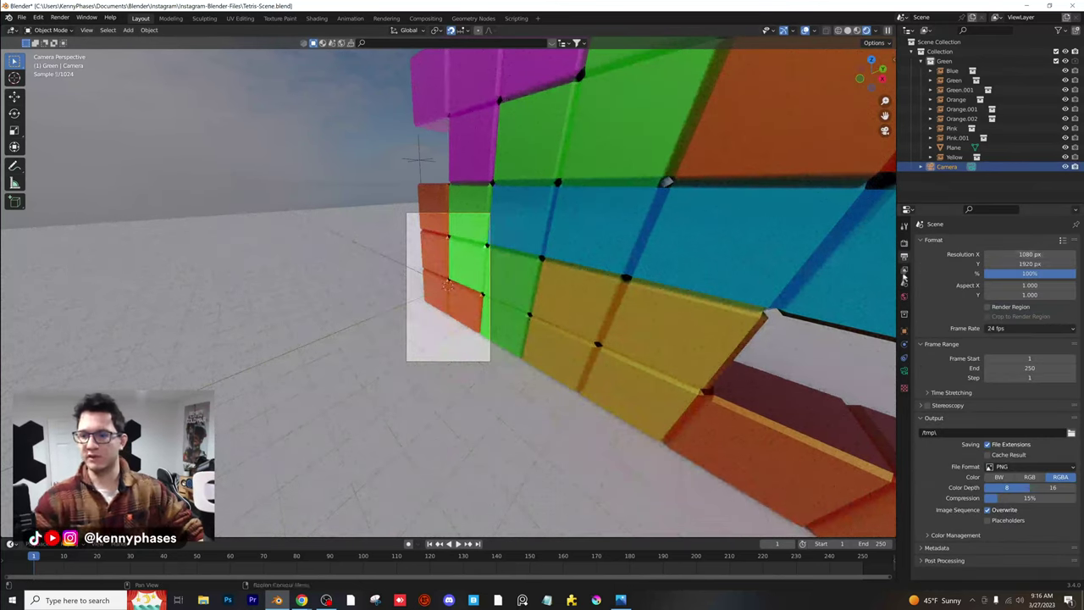
Select the camera and set its lens type to Orthographic
{"action": "left_click", "coordinate": [894, 375]}
{"action": "left_click", "coordinate": [903, 371]}
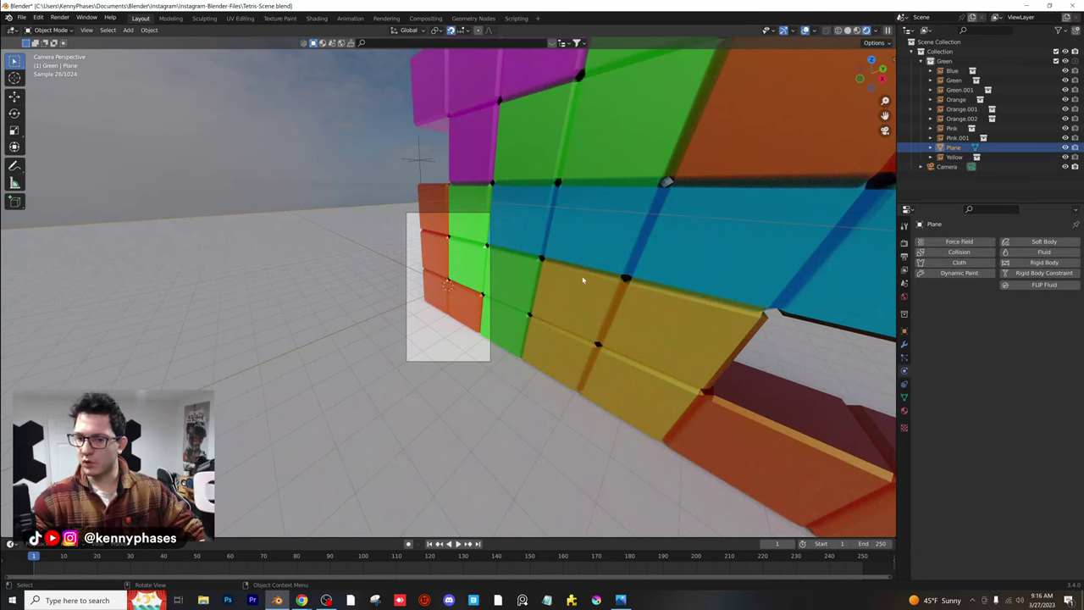
{"action": "left_click", "coordinate": [417, 213]}
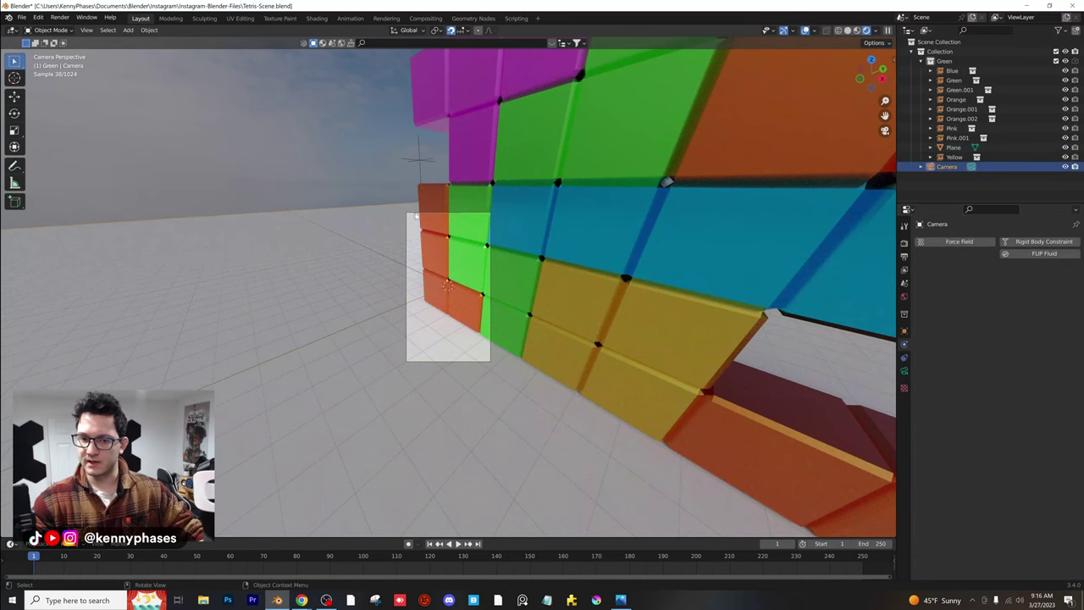
{"action": "left_click", "coordinate": [903, 370]}
{"action": "left_click", "coordinate": [1023, 272]}
{"action": "left_click", "coordinate": [1008, 298]}
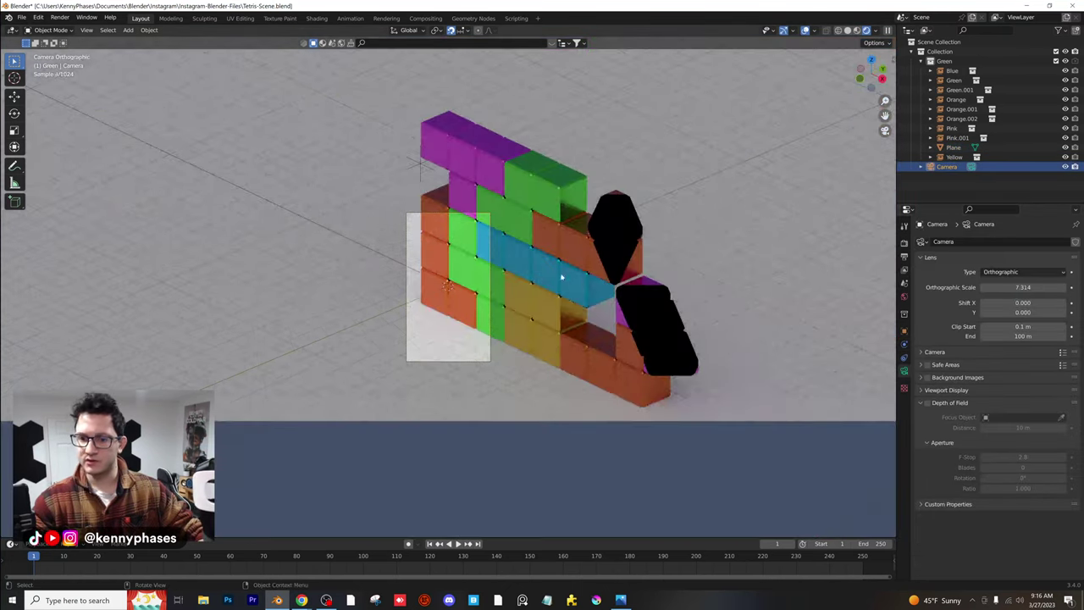
Move the camera farther back from the tetromino stack and return to the camera view
{"action": "middle_click_drag", "start_coordinate": [674, 232], "coordinate": [672, 218]}
{"action": "scroll", "coordinate": [671, 220], "scroll_direction": "down", "scroll_amount": 7}
{"action": "middle_click_drag", "start_coordinate": [580, 279], "coordinate": [632, 276]}
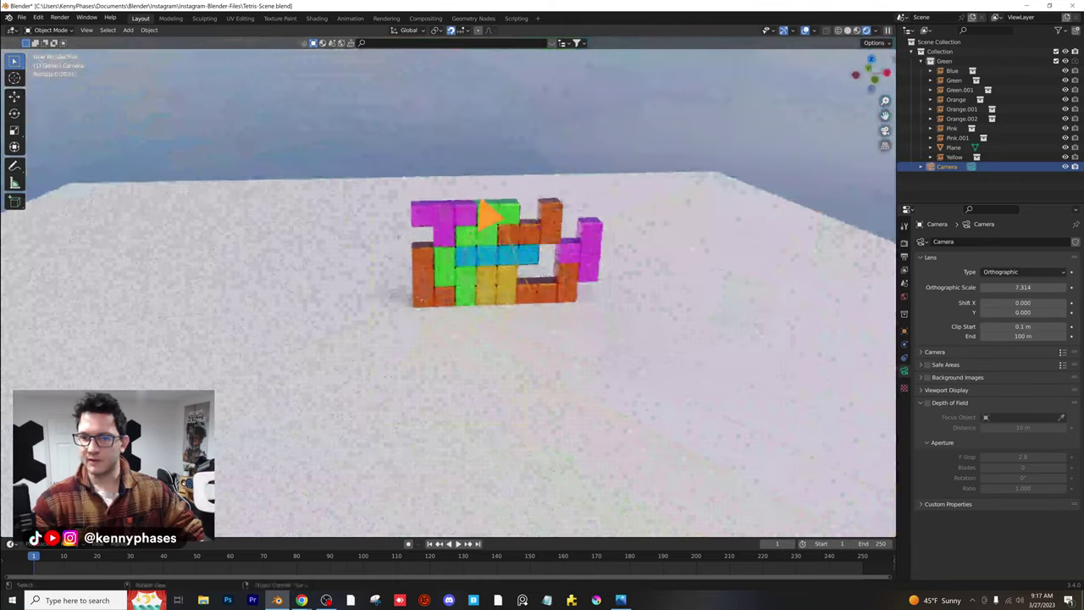
{"action": "scroll", "coordinate": [631, 276], "scroll_direction": "down", "scroll_amount": 4}
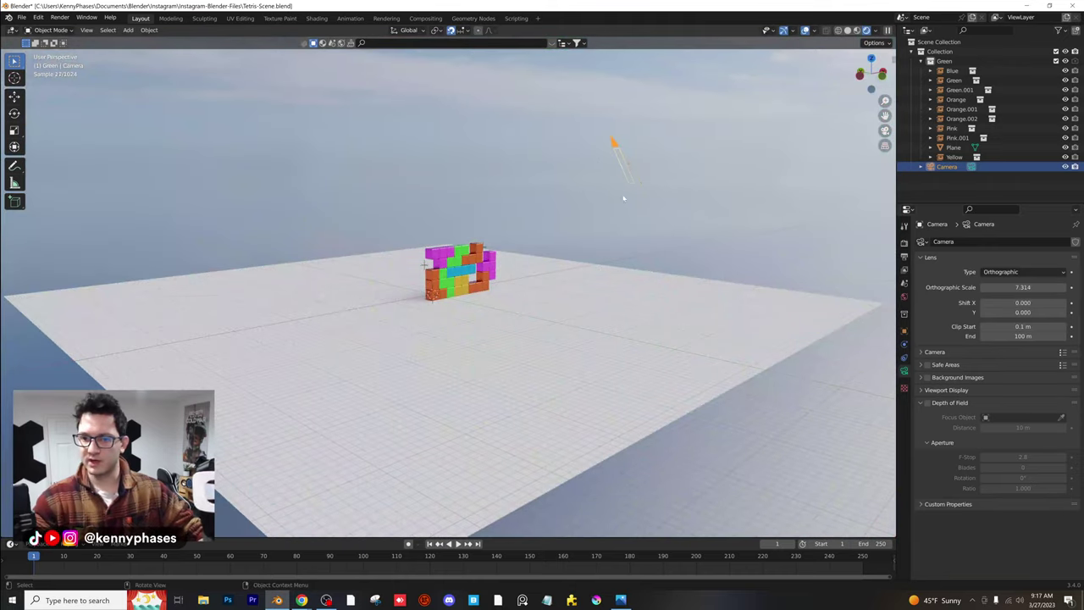
{"action": "middle_click_drag", "start_coordinate": [610, 141], "coordinate": [540, 237]}
{"action": "key", "text": "g"}
{"action": "right_click", "coordinate": [537, 221]}
{"action": "key", "text": "KP_0"}
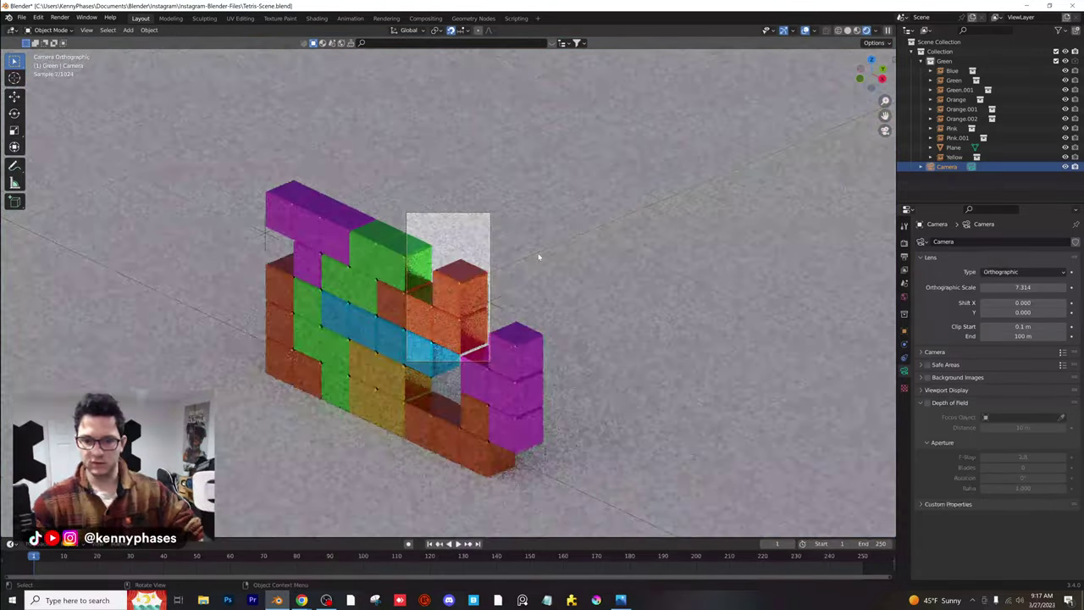
Reposition the camera and increase its orthographic scale to about 27.2 to fit the whole stack in the frame
{"action": "key", "text": "g"}
{"action": "left_click", "coordinate": [495, 244]}
{"action": "left_click_drag", "start_coordinate": [1023, 287], "coordinate": [1050, 287]}
{"action": "scroll", "coordinate": [549, 318], "scroll_direction": "up", "scroll_amount": 3}
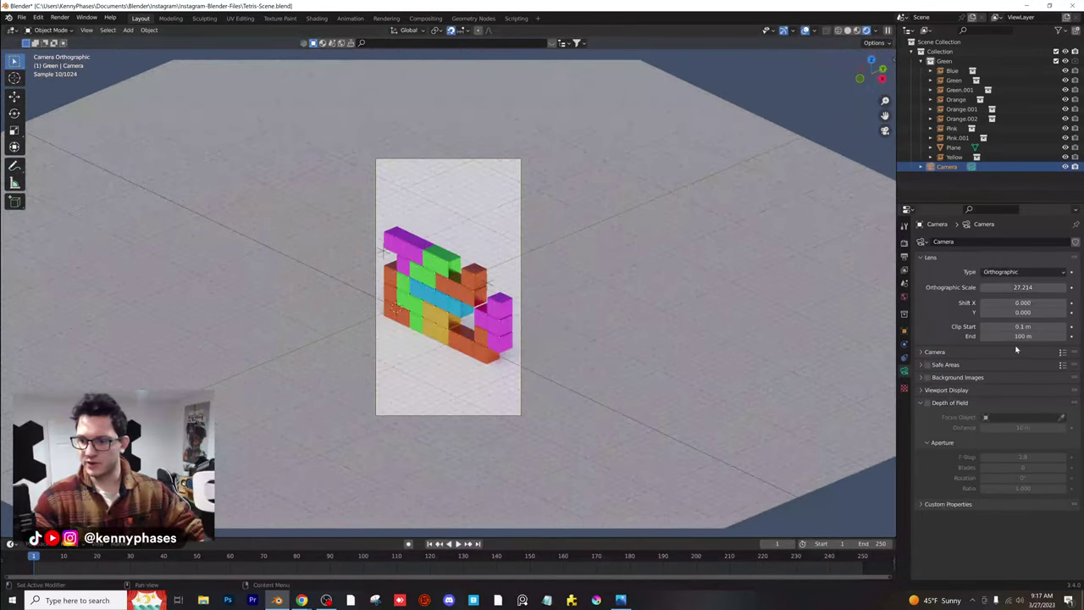
Set the camera's clip end to 1000 m and save the file
{"action": "left_click", "coordinate": [1020, 336]}
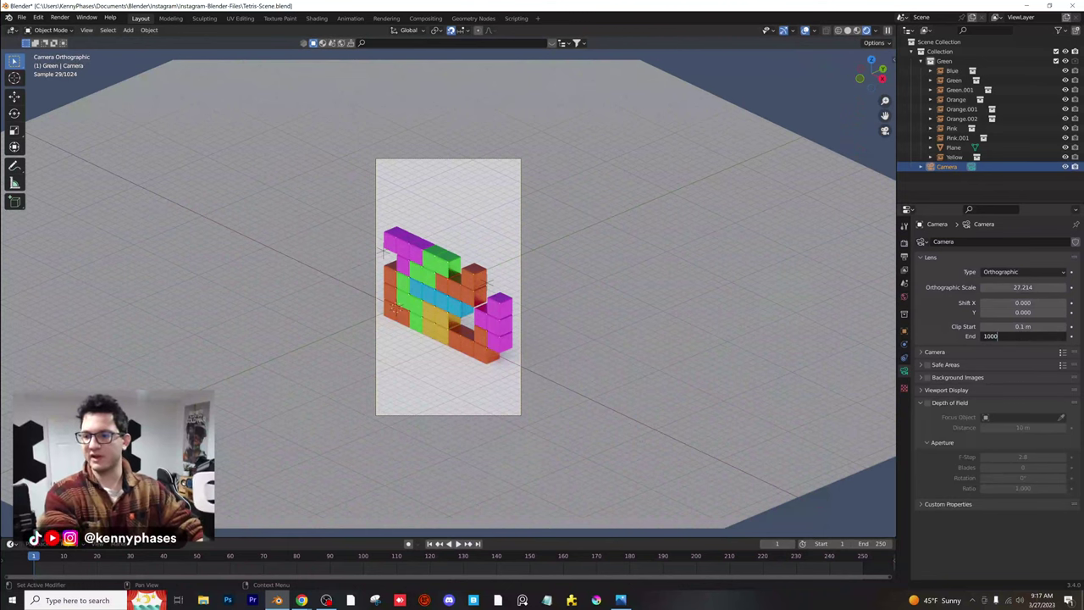
{"action": "type", "text": "1000"}
{"action": "key", "text": "Return"}
{"action": "key", "text": "ctrl+s"}
{"action": "scroll", "coordinate": [509, 320], "scroll_direction": "up", "scroll_amount": 4}
{"action": "scroll", "coordinate": [509, 320], "scroll_direction": "down", "scroll_amount": 2}
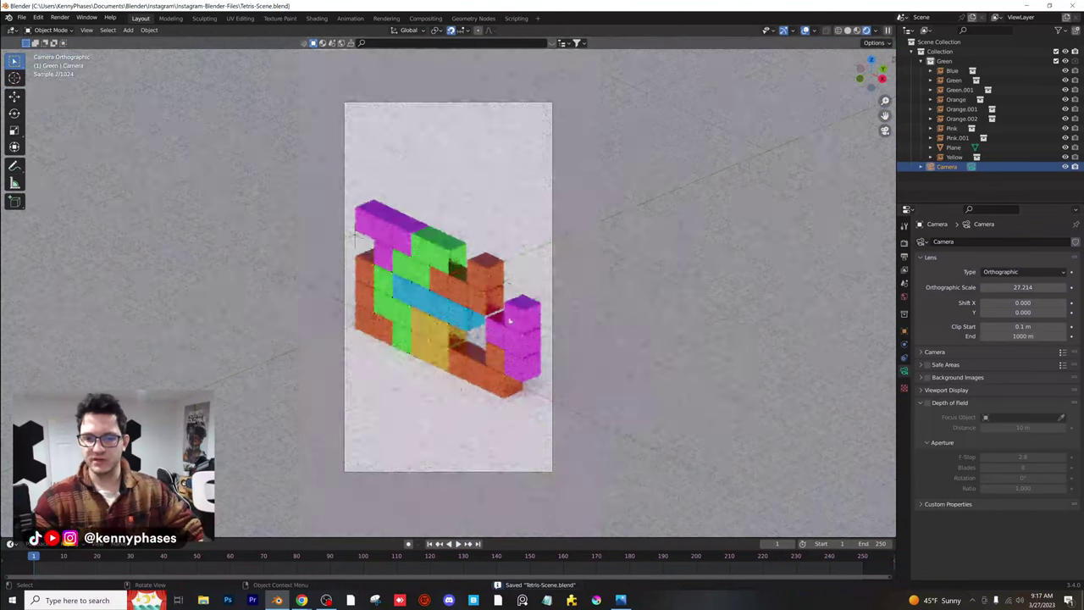
Shift the camera slightly so that the stack sits a little higher in the vertical frame
{"action": "left_click", "coordinate": [951, 148]}
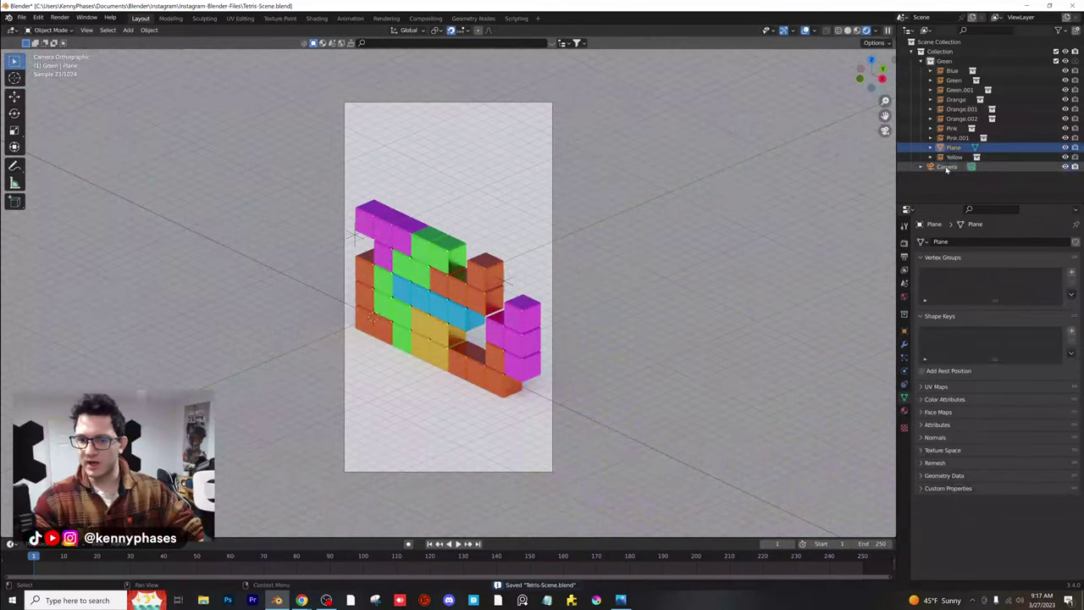
{"action": "left_click", "coordinate": [947, 168]}
{"action": "key", "text": "g"}
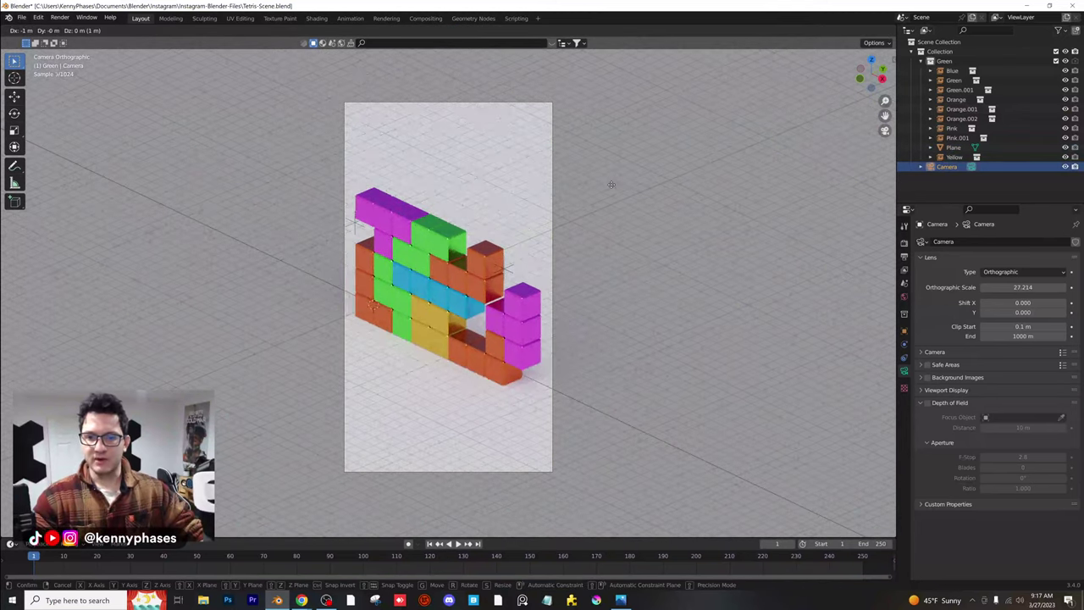
{"action": "left_click", "coordinate": [611, 185]}
Make the floor plane's material reflective with Metallic 1.000 and Roughness about 0.4
{"action": "left_click", "coordinate": [661, 302]}
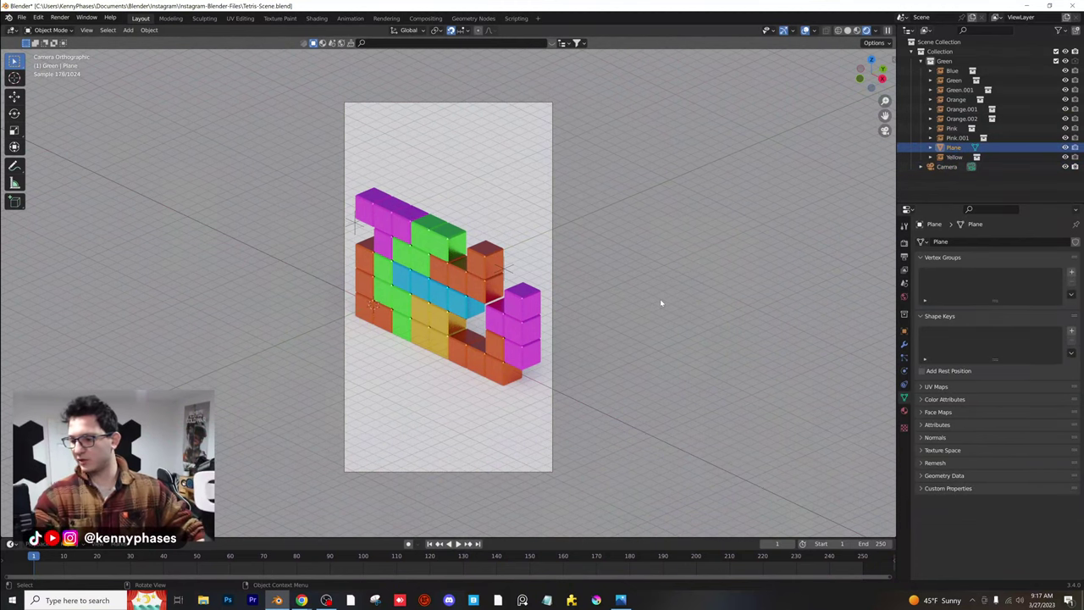
{"action": "scroll", "coordinate": [501, 299], "scroll_direction": "up", "scroll_amount": 1}
{"action": "middle_click_drag", "start_coordinate": [501, 300], "coordinate": [553, 285], "text": "shift"}
{"action": "scroll", "coordinate": [584, 281], "scroll_direction": "down", "scroll_amount": 1}
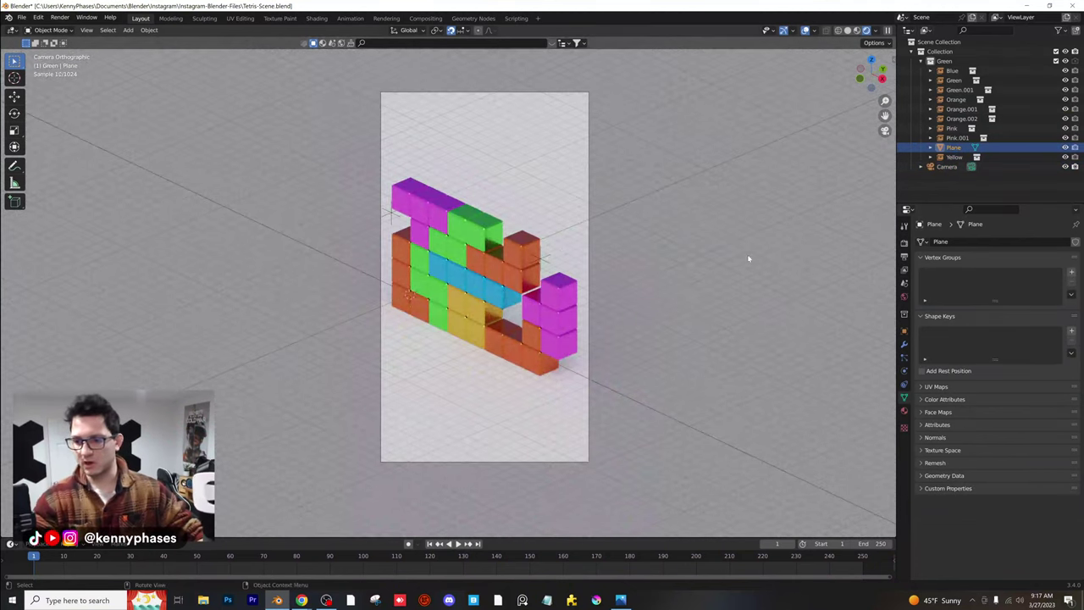
{"action": "left_click", "coordinate": [904, 410]}
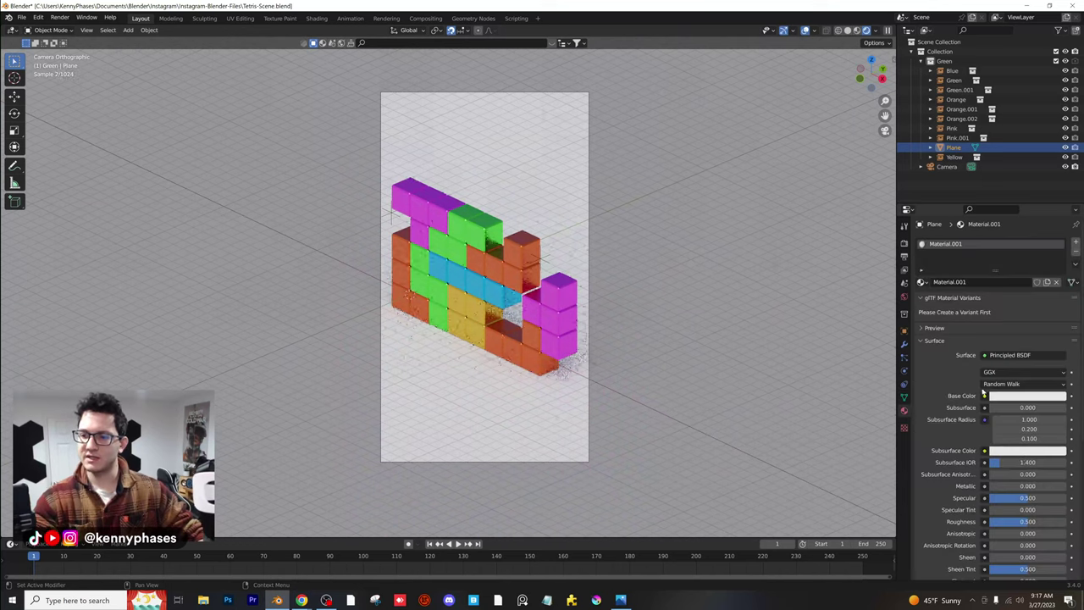
{"action": "left_click_drag", "start_coordinate": [1011, 489], "coordinate": [1059, 489]}
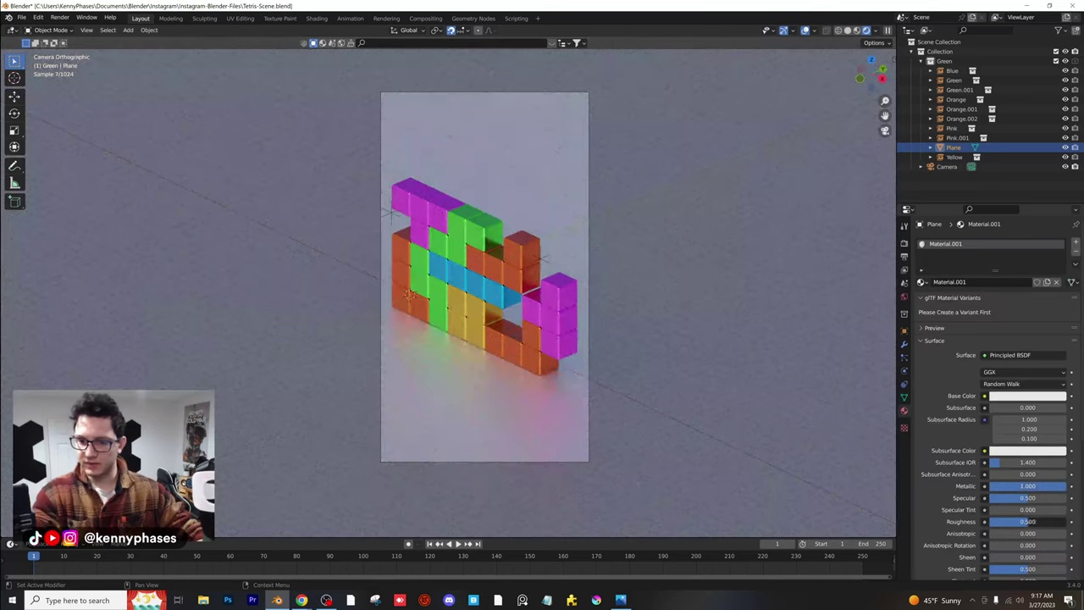
{"action": "left_click_drag", "start_coordinate": [1022, 521], "coordinate": [1013, 522]}
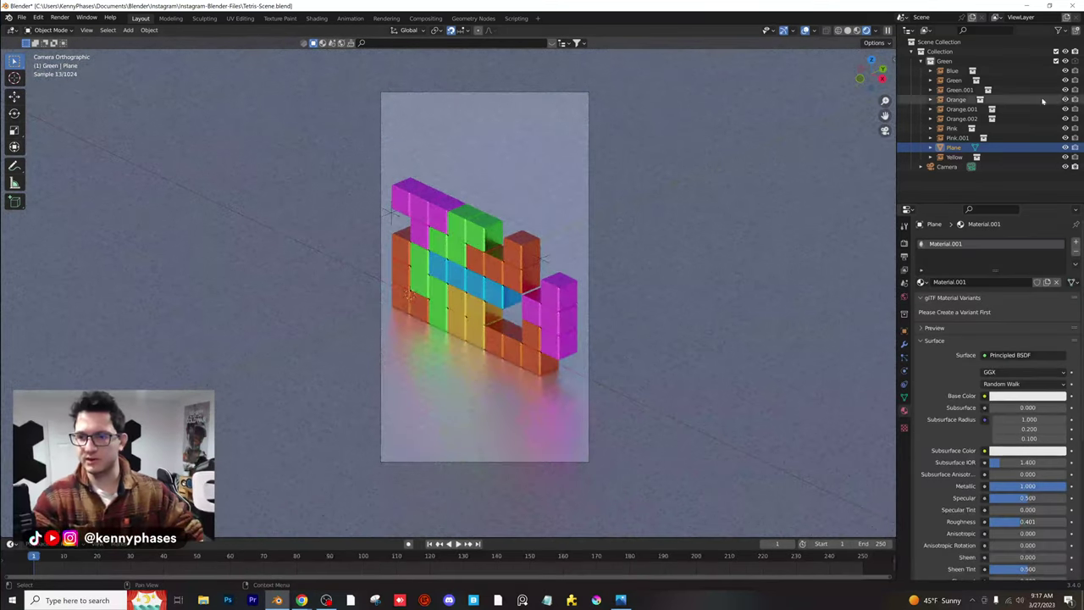
Save the file, then enable the camera's depth of field with the blue piece as the focus object
{"action": "left_click", "coordinate": [947, 166]}
{"action": "key", "text": "ctrl+s"}
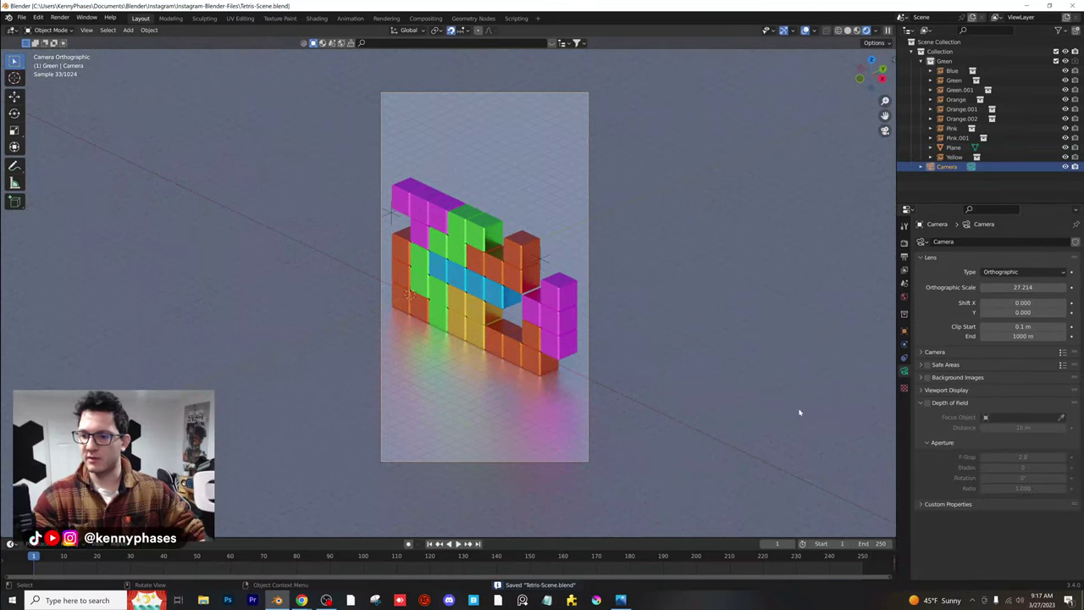
{"action": "left_click", "coordinate": [937, 404]}
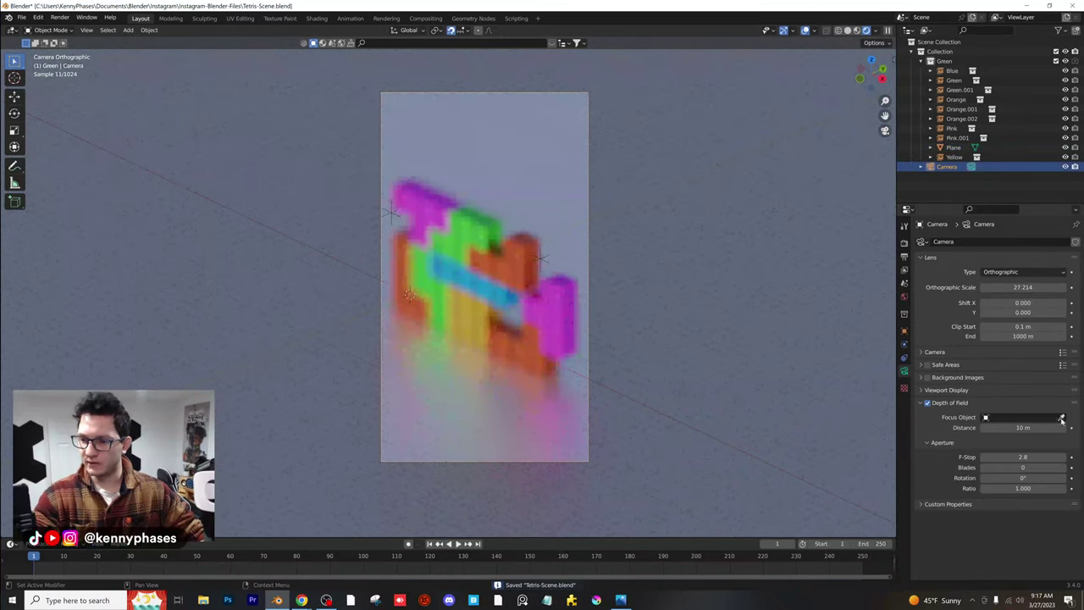
{"action": "left_click", "coordinate": [1061, 418]}
{"action": "left_click", "coordinate": [500, 284]}
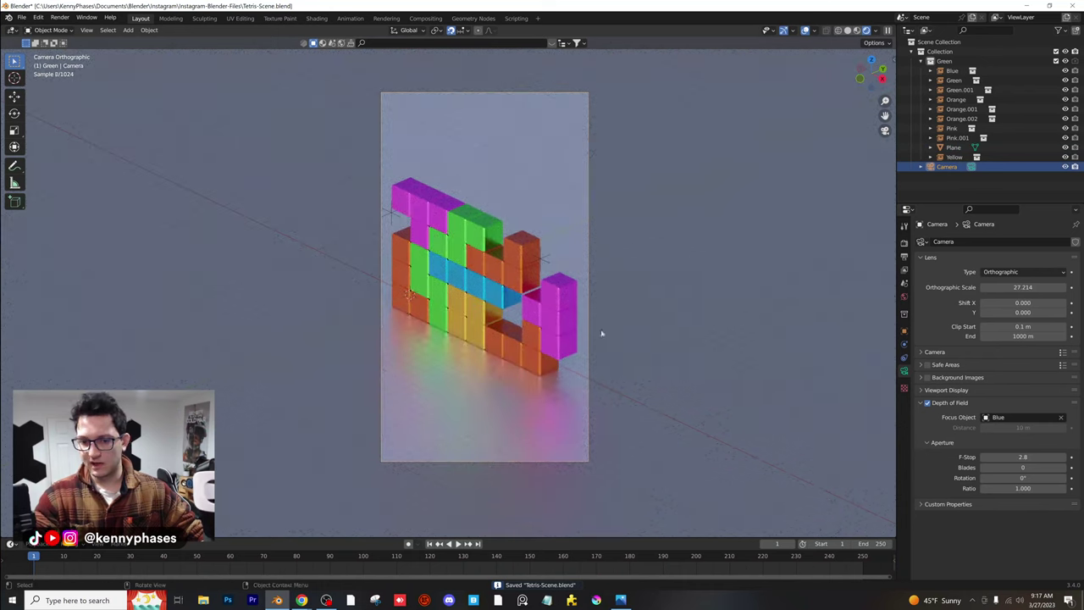
Try an F-Stop of 0.1 for the camera's depth of field, then settle on 0.8
{"action": "left_click", "coordinate": [987, 457]}
{"action": "type", "text": "0.1"}
{"action": "key", "text": "Return"}
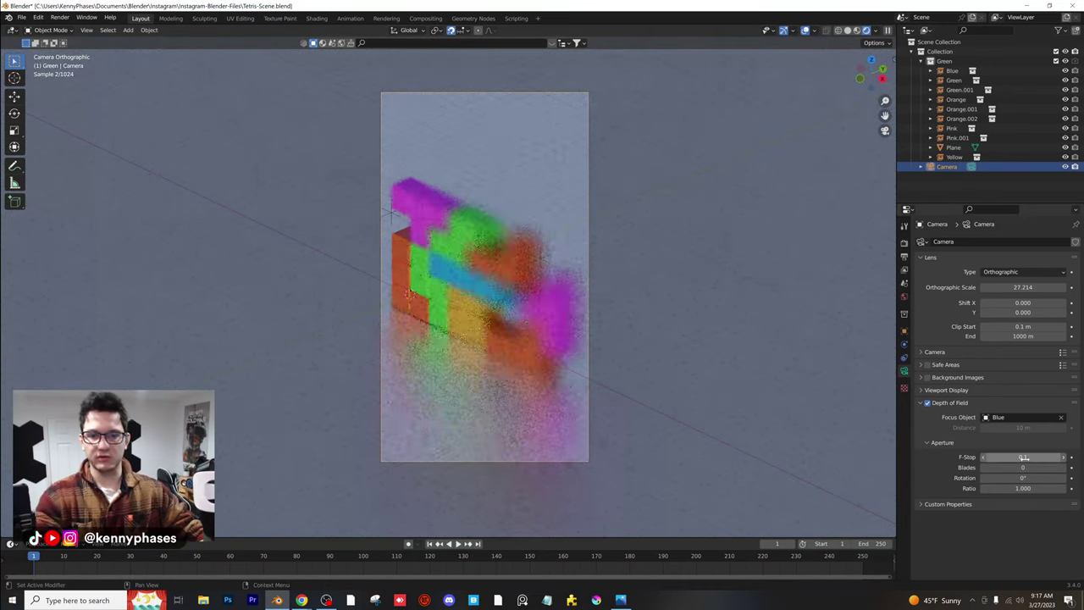
{"action": "left_click_drag", "start_coordinate": [1000, 456], "coordinate": [1027, 457]}
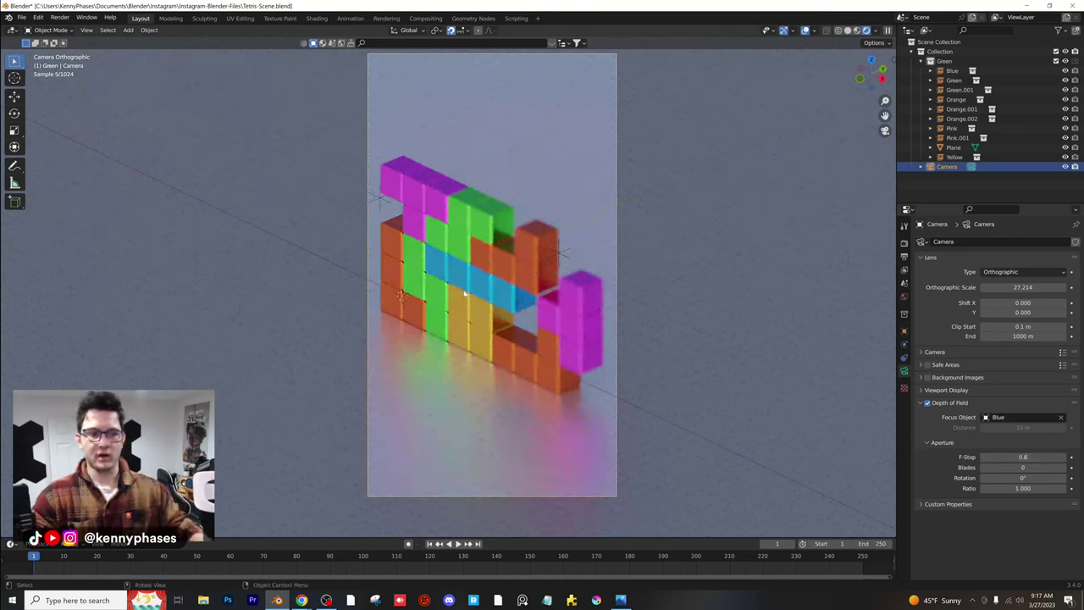
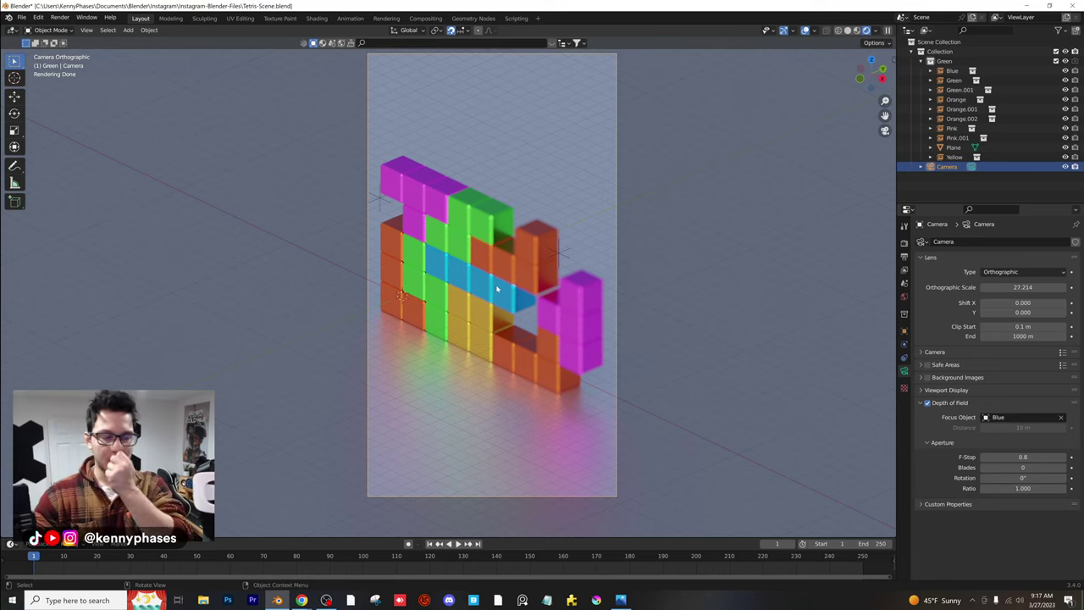
View the stack from its front side and close the open photo viewer window
{"action": "middle_click_drag", "start_coordinate": [508, 282], "coordinate": [462, 215]}
{"action": "scroll", "coordinate": [526, 278], "scroll_direction": "up", "scroll_amount": 4}
{"action": "scroll", "coordinate": [559, 312], "scroll_direction": "down", "scroll_amount": 3}
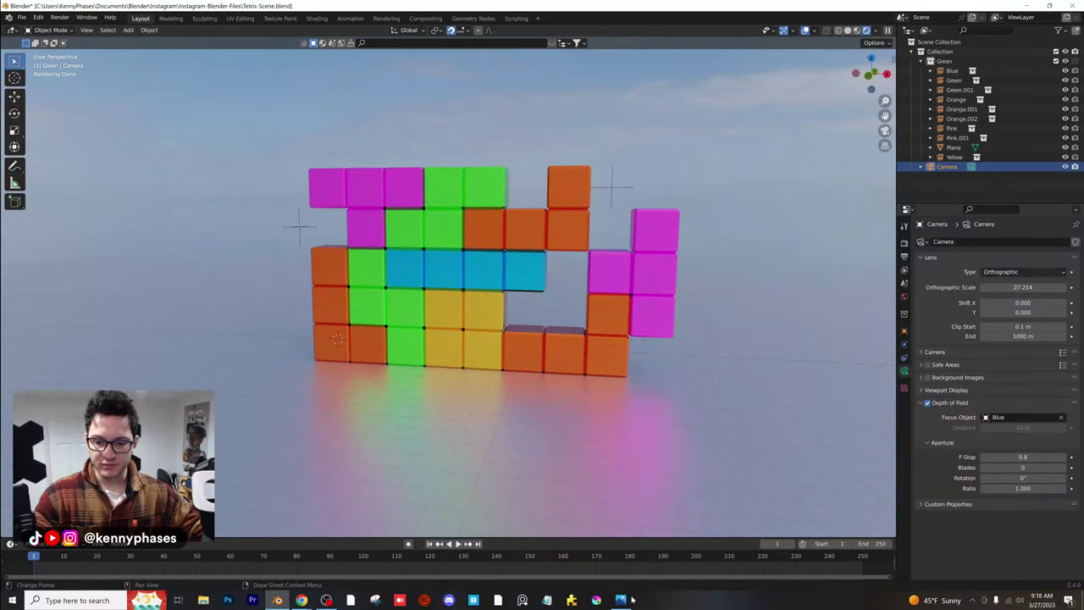
{"action": "left_click", "coordinate": [630, 599]}
{"action": "left_click", "coordinate": [1070, 10]}
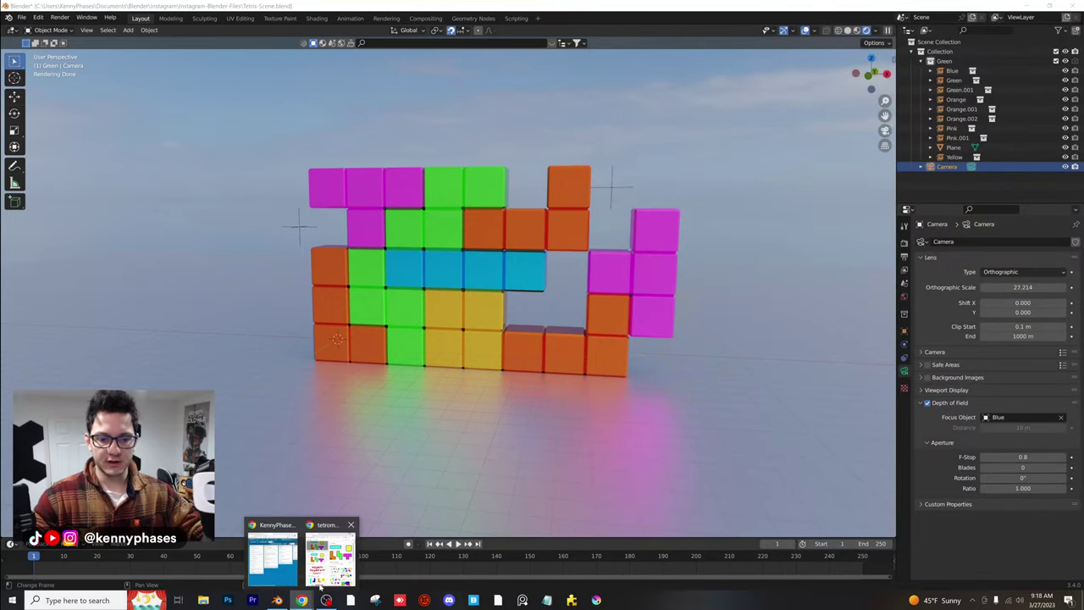
Switch to Chrome, search images for "tetris original" and open the Wikipedia Tetris picture as a reference
{"action": "left_click", "coordinate": [321, 583]}
{"action": "left_click", "coordinate": [338, 164]}
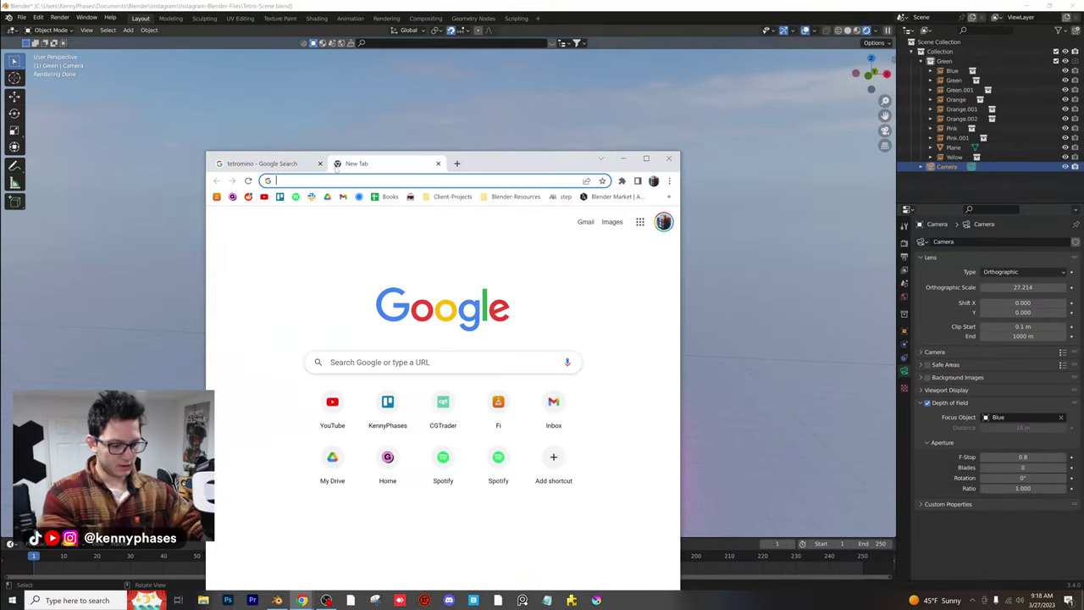
{"action": "type", "text": "tetris original"}
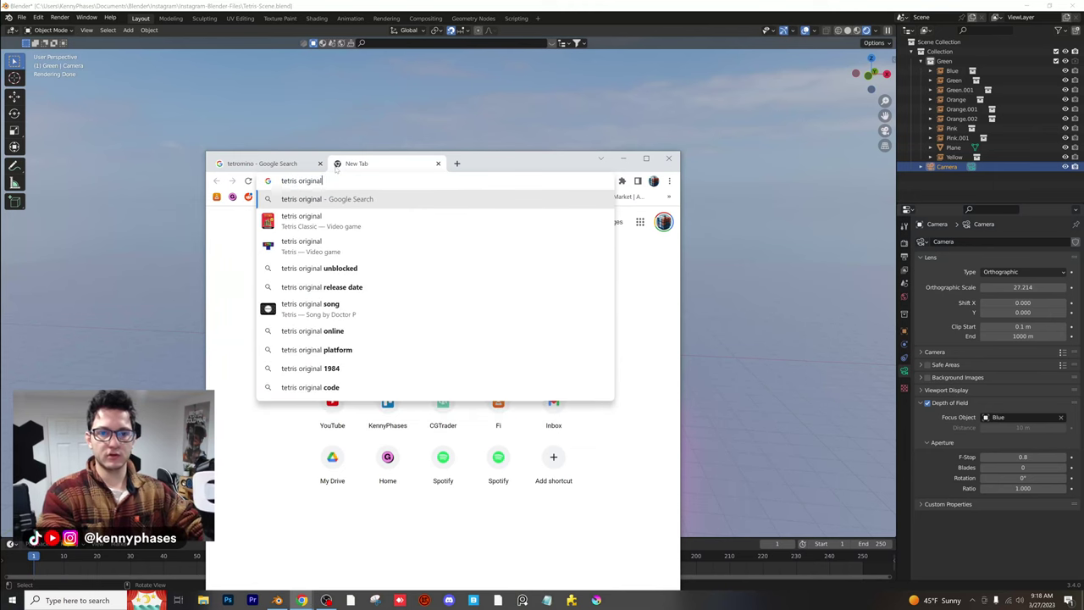
{"action": "key", "text": "Return"}
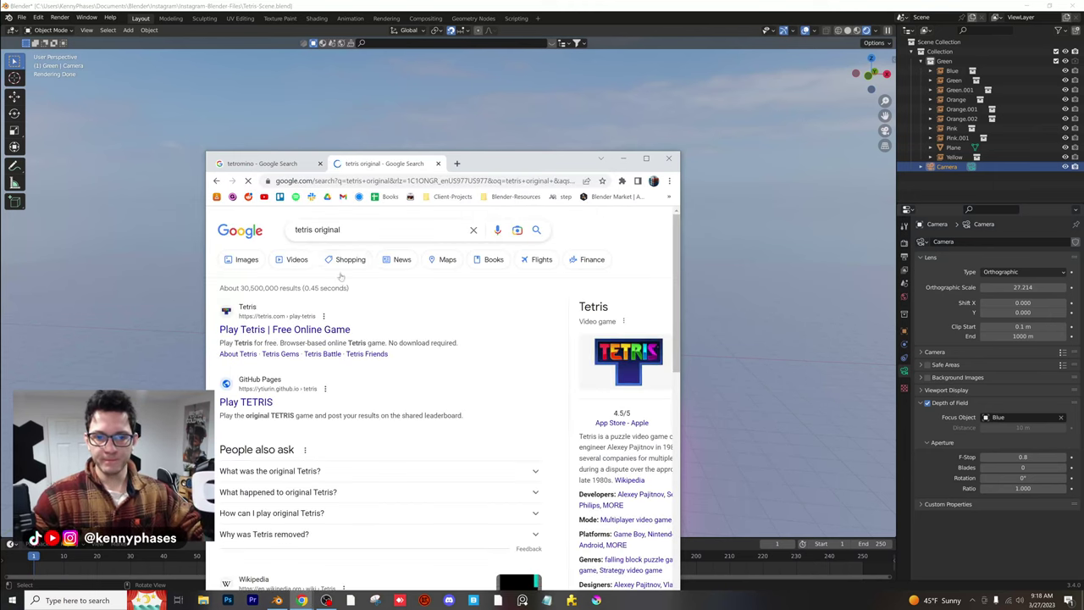
{"action": "left_click", "coordinate": [243, 258]}
{"action": "left_click_drag", "start_coordinate": [498, 162], "coordinate": [624, 81]}
{"action": "left_click", "coordinate": [399, 302]}
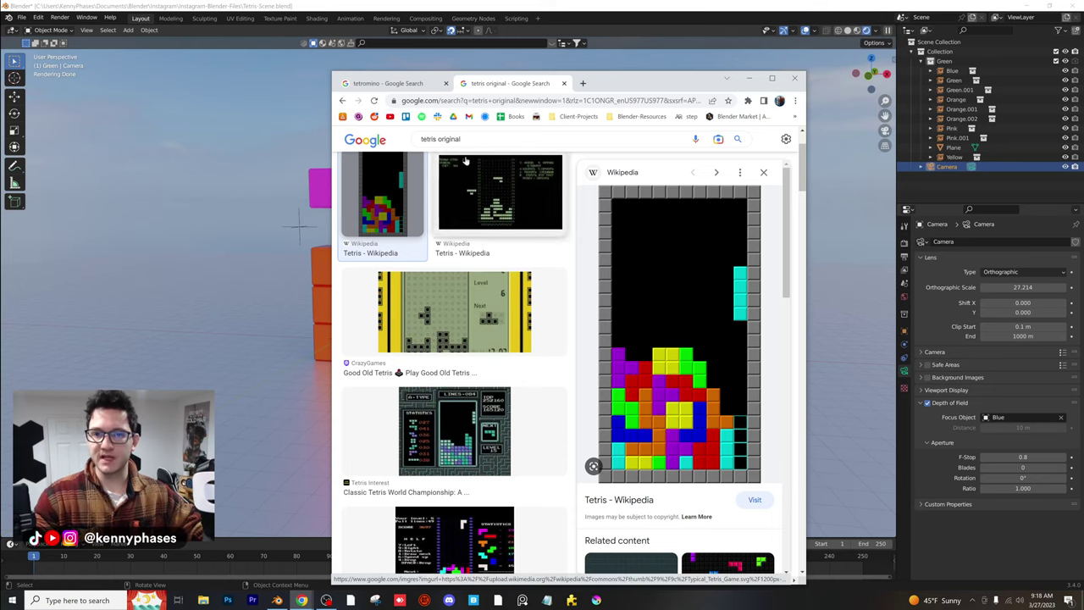
Return to Blender, add a mesh cube and place it in front view directly above the stack's upper left pink block
{"action": "key", "text": "alt+Tab"}
{"action": "left_click", "coordinate": [128, 30]}
{"action": "mouse_move", "coordinate": [144, 39]}
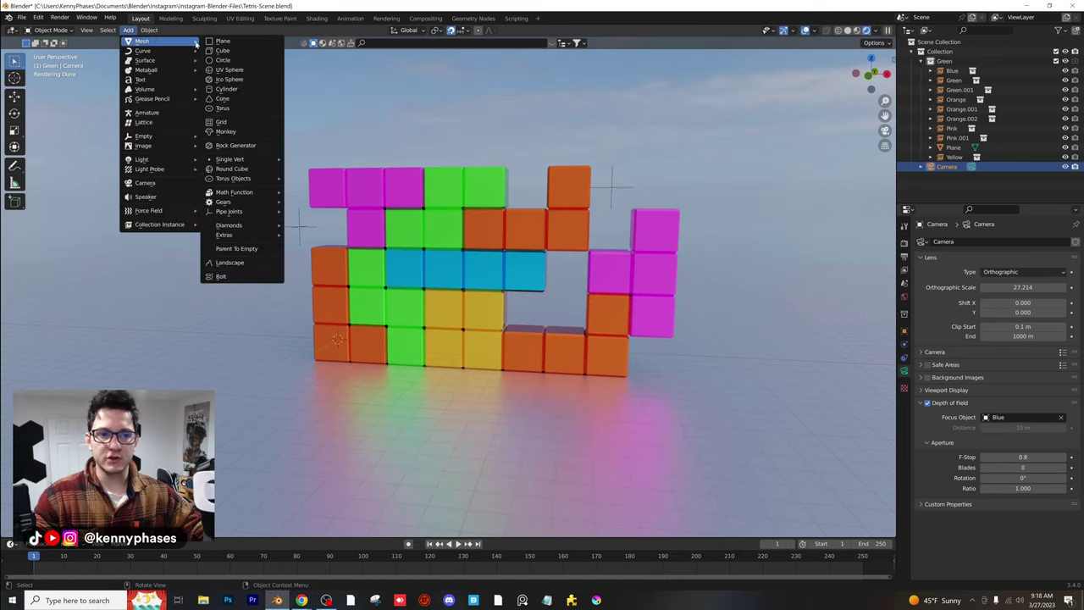
{"action": "left_click", "coordinate": [222, 52]}
{"action": "key", "text": "g"}
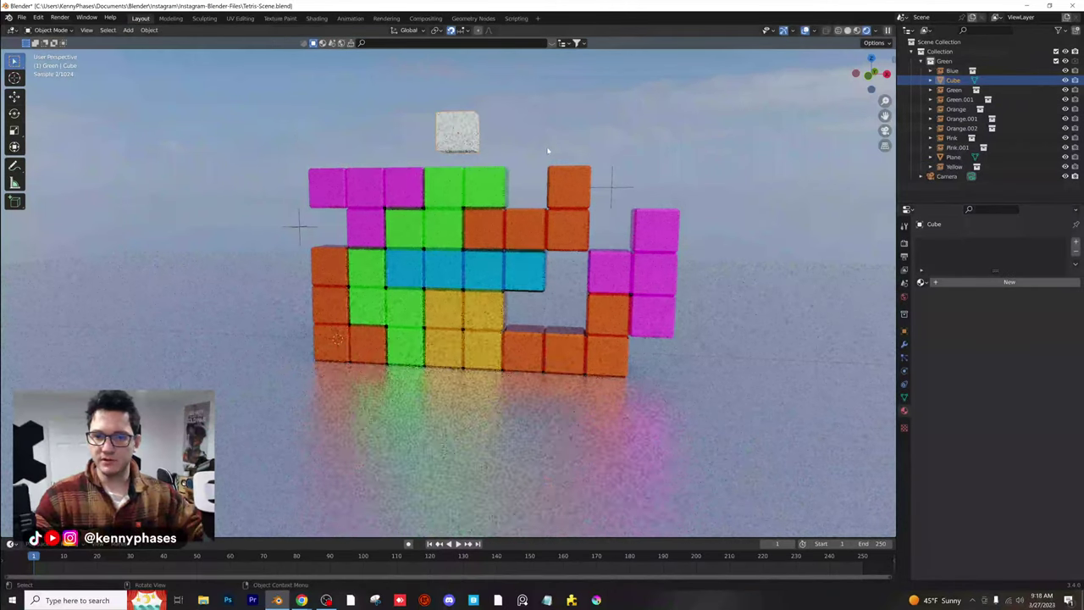
{"action": "key", "text": "Escape"}
{"action": "left_click", "coordinate": [868, 77]}
{"action": "key", "text": "g"}
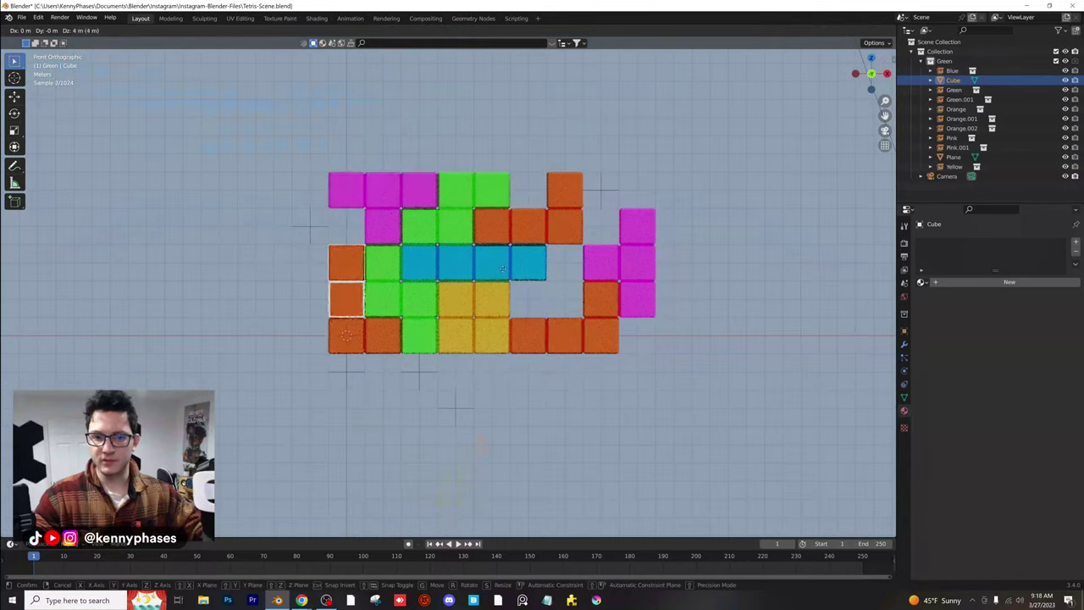
{"action": "left_click", "coordinate": [502, 180]}
Add an Array modifier to the new cube with a count of 10
{"action": "left_click", "coordinate": [903, 344]}
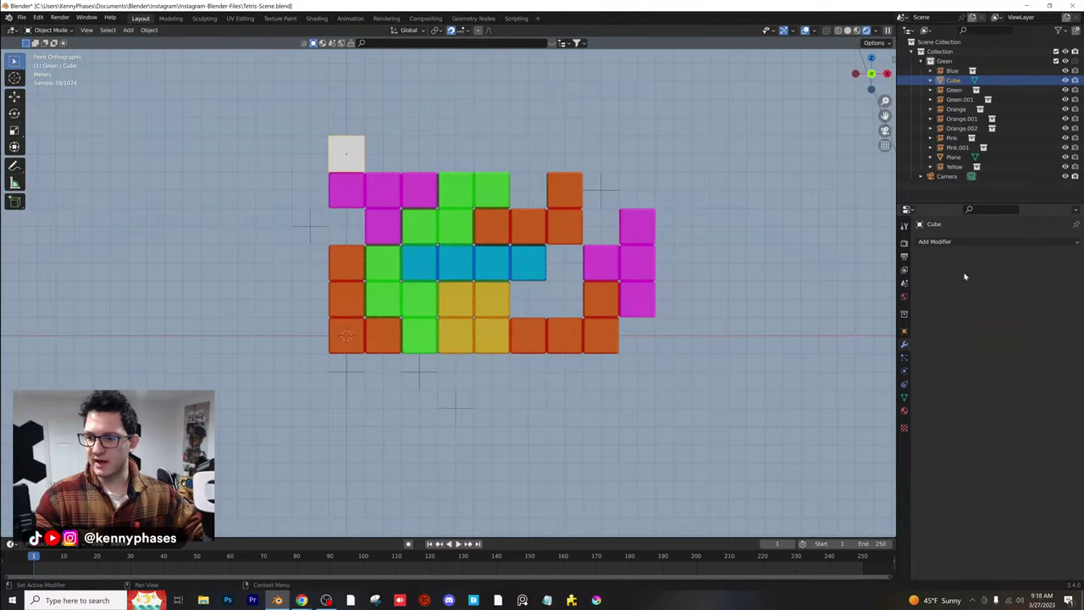
{"action": "left_click", "coordinate": [933, 242]}
{"action": "left_click", "coordinate": [896, 274]}
{"action": "double_click", "coordinate": [1022, 283]}
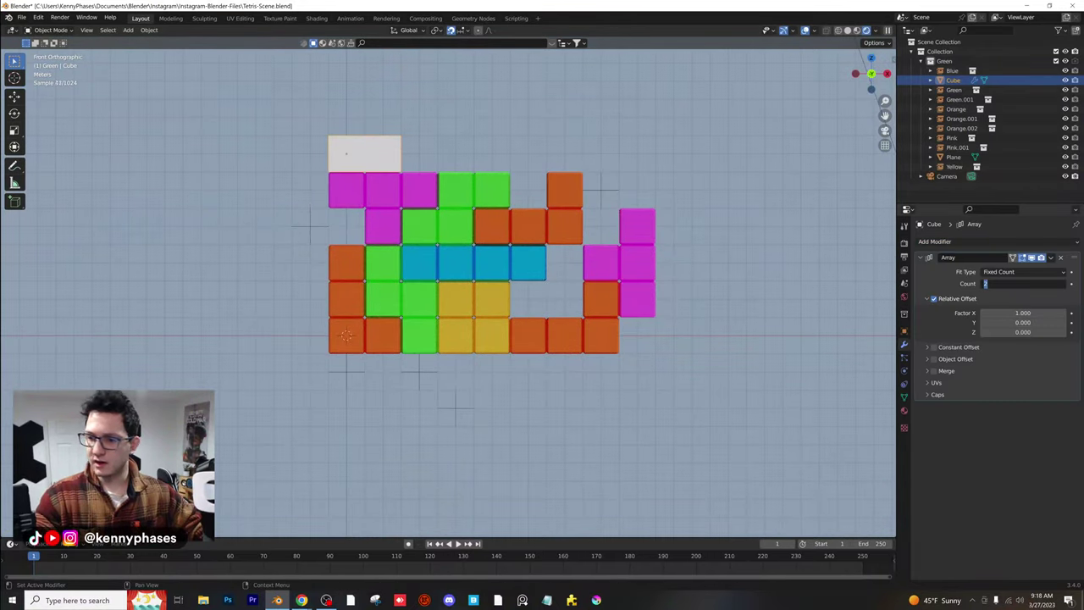
{"action": "type", "text": "10"}
{"action": "key", "text": "Return"}
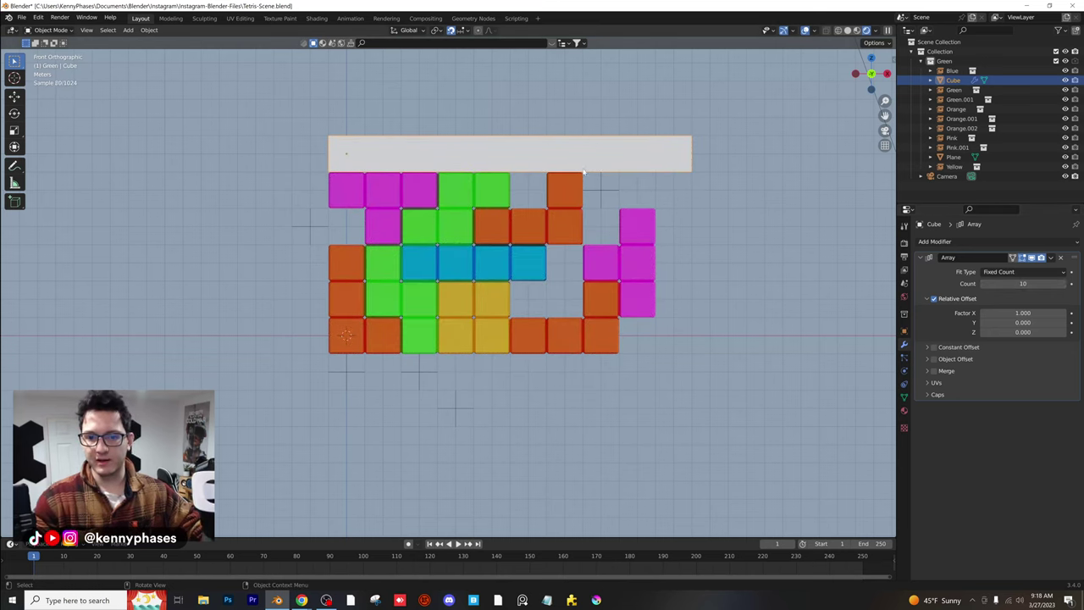
Add a Bevel modifier to the arrayed cube row and place it before the Array modifier
{"action": "left_click", "coordinate": [1004, 243]}
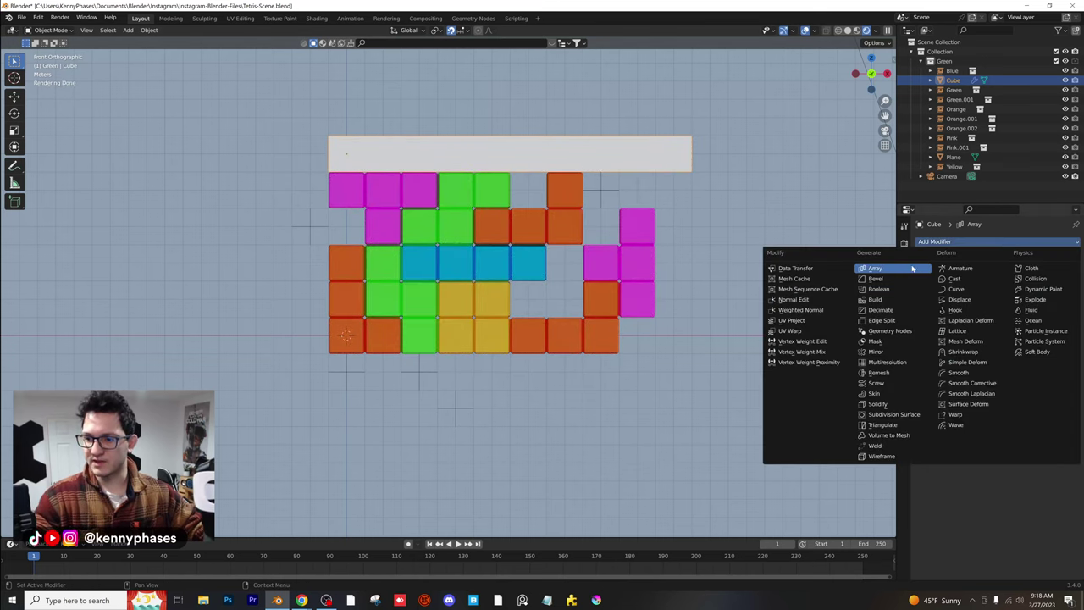
{"action": "left_click", "coordinate": [908, 279]}
{"action": "left_click_drag", "start_coordinate": [1074, 409], "coordinate": [1020, 244]}
{"action": "middle_click_drag", "start_coordinate": [533, 184], "coordinate": [486, 213]}
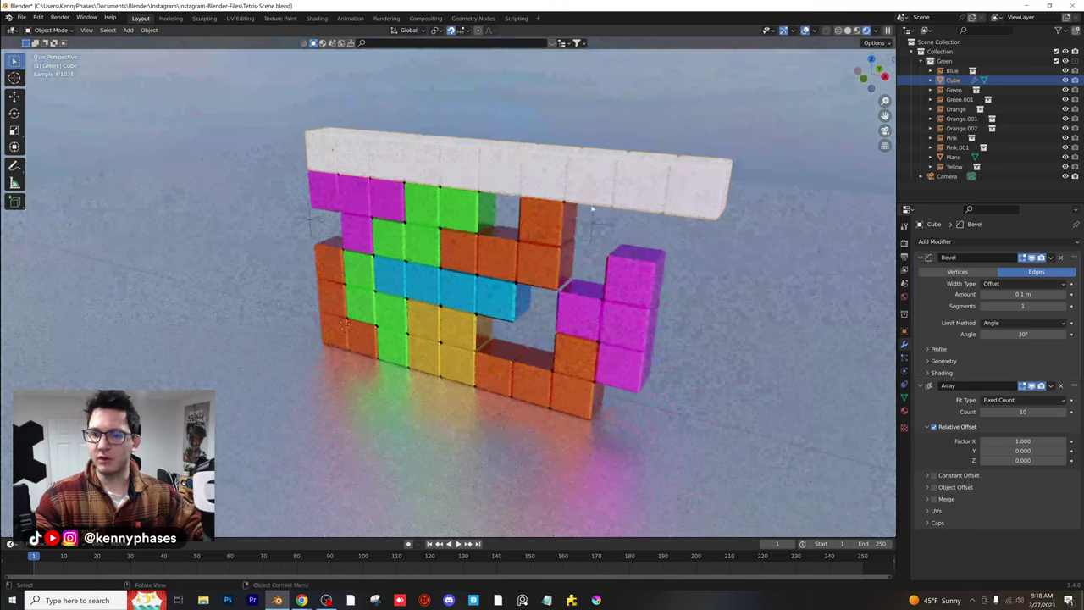
Check the Tetris reference picture in Chrome, return to Blender and duplicate the white cube row directly above the original along Z
{"action": "left_click", "coordinate": [307, 602]}
{"action": "left_click", "coordinate": [331, 559]}
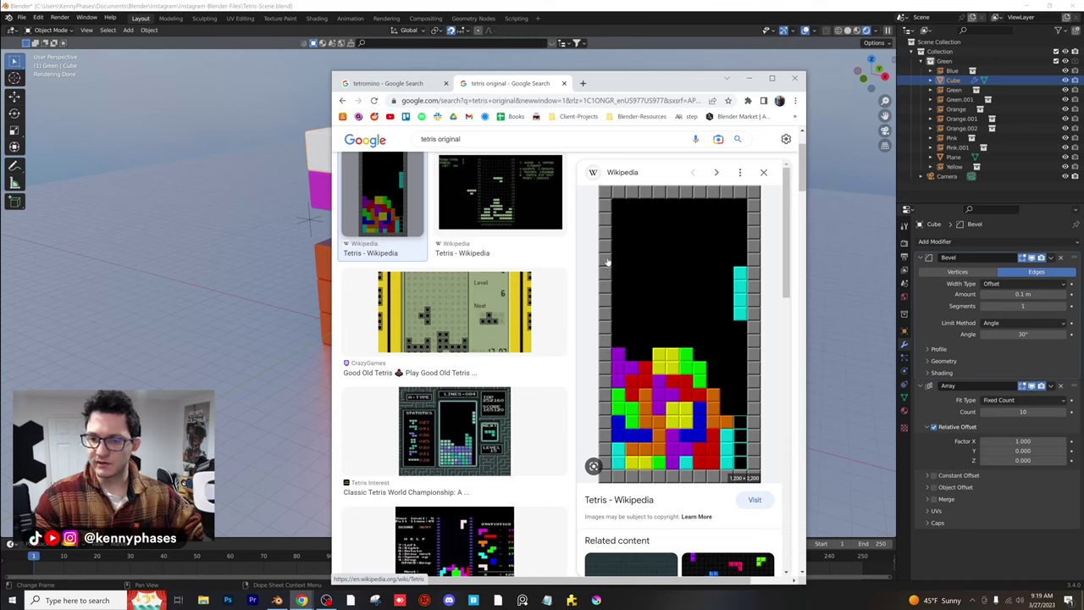
{"action": "left_click", "coordinate": [312, 231]}
{"action": "scroll", "coordinate": [490, 186], "scroll_direction": "down", "scroll_amount": 2}
{"action": "middle_click_drag", "start_coordinate": [490, 187], "coordinate": [542, 221]}
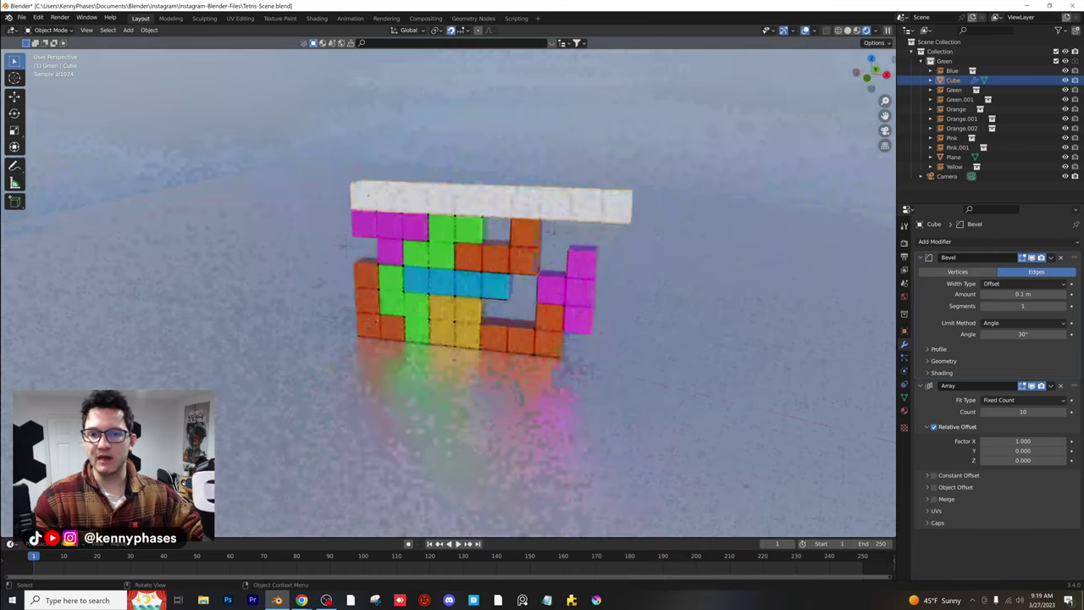
{"action": "key", "text": "shift+d"}
{"action": "key", "text": "z"}
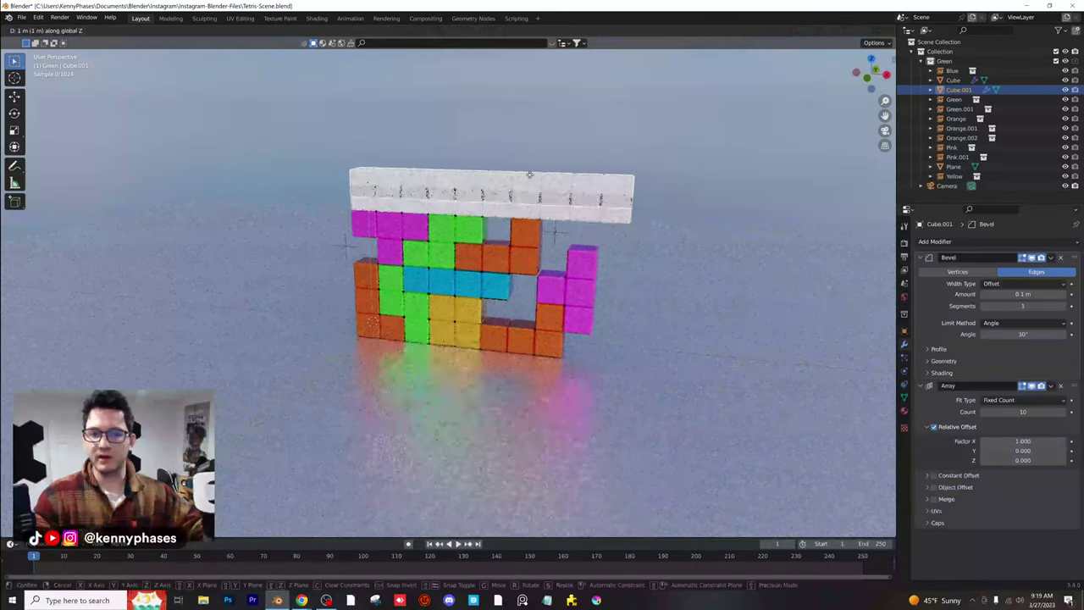
{"action": "left_click", "coordinate": [530, 164]}
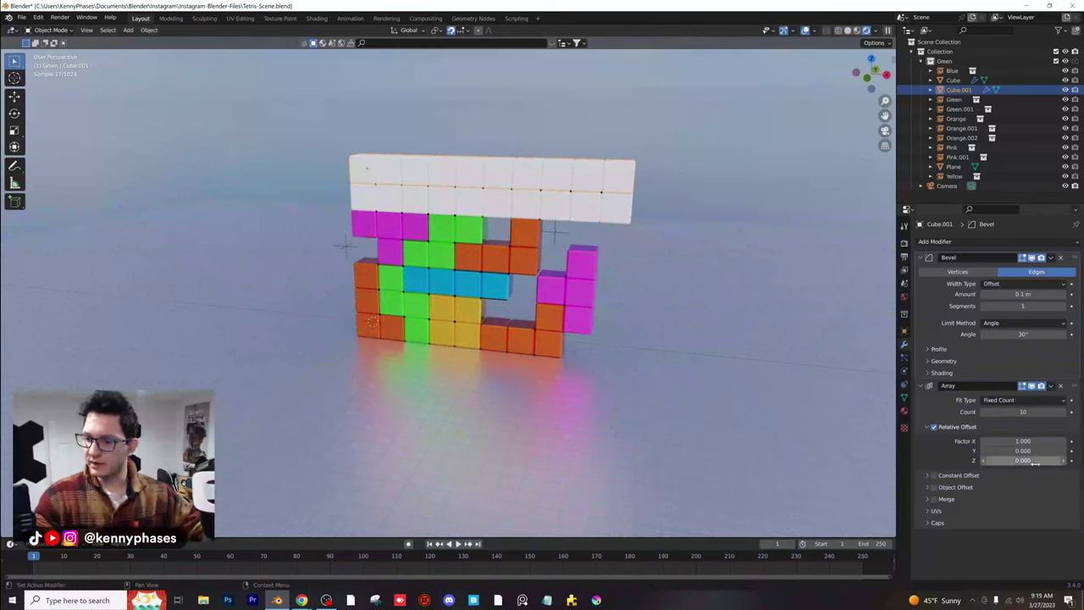
Set the duplicated row's Array relative offset to 0 on X and 1 on Z to form a vertical column
{"action": "left_click_drag", "start_coordinate": [1023, 460], "coordinate": [1037, 460]}
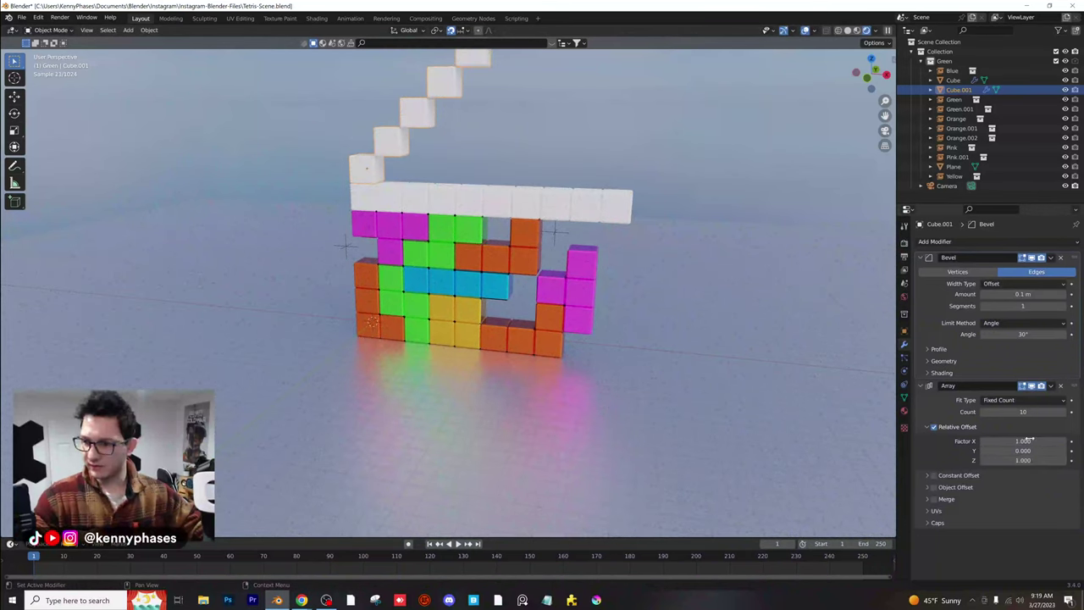
{"action": "double_click", "coordinate": [1030, 440]}
{"action": "type", "text": "0"}
{"action": "key", "text": "Return"}
Set the Array count of the vertical white column to 19
{"action": "scroll", "coordinate": [449, 288], "scroll_direction": "down", "scroll_amount": 4}
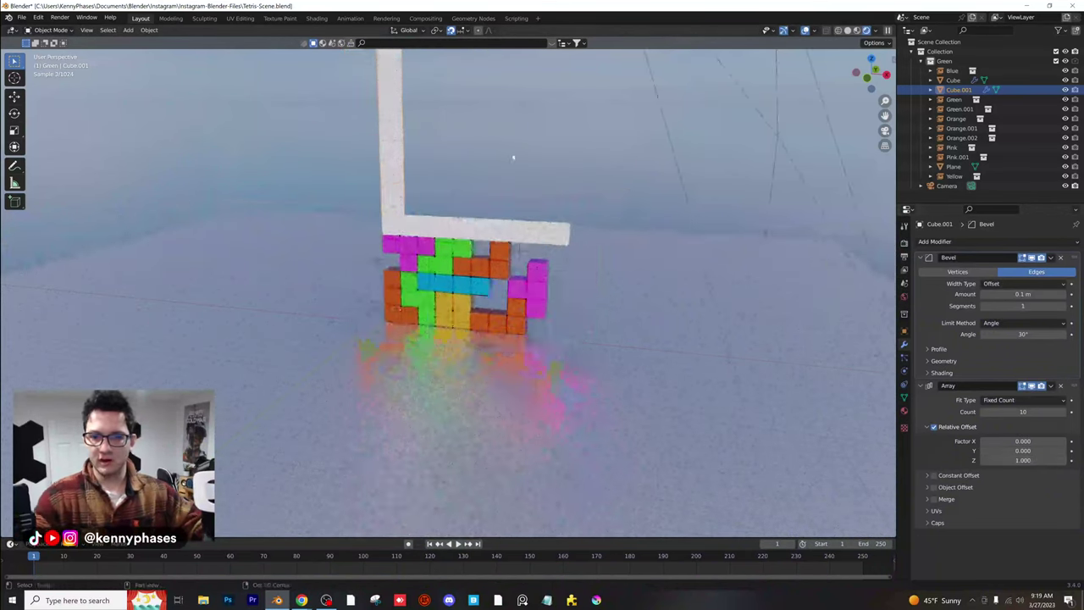
{"action": "double_click", "coordinate": [1023, 412]}
{"action": "type", "text": "1"}
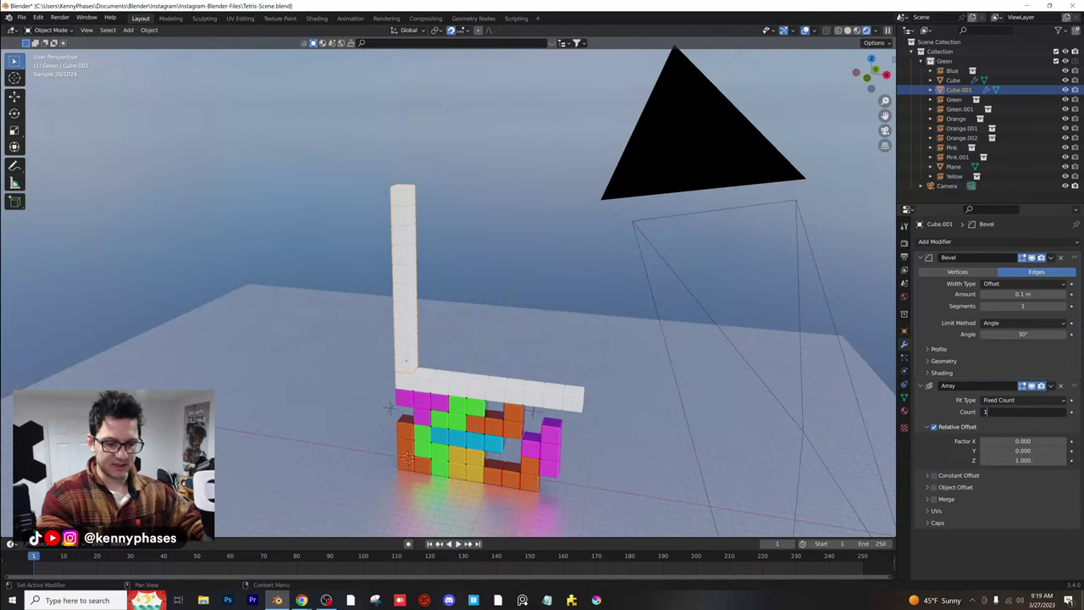
{"action": "type", "text": "9"}
{"action": "key", "text": "Return"}
{"action": "middle_click_drag", "start_coordinate": [683, 440], "coordinate": [556, 321]}
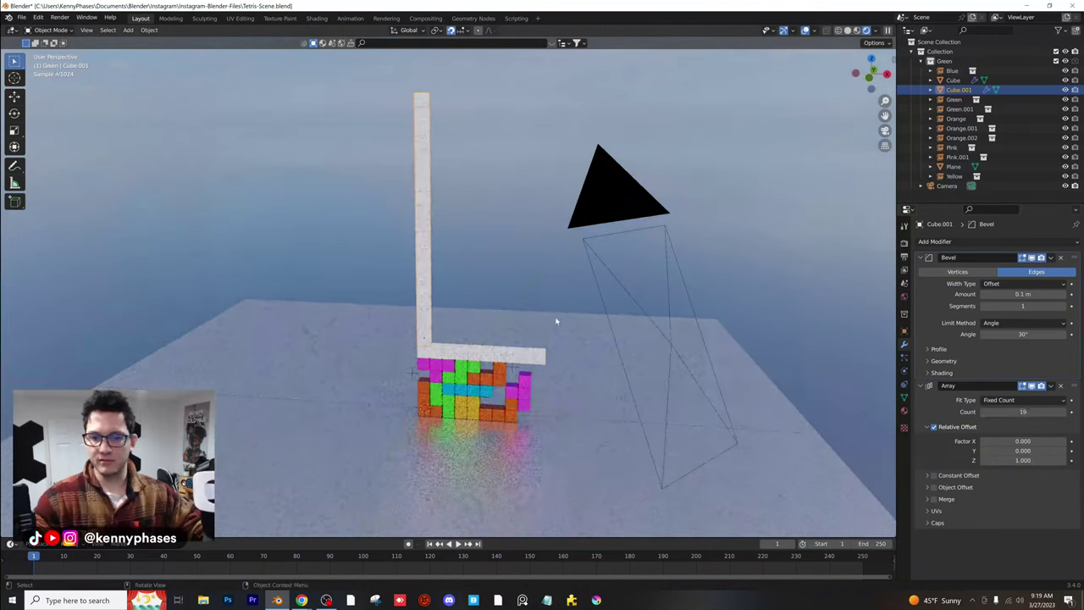
Lower the floor plane along the Z axis to make room beneath the stack
{"action": "scroll", "coordinate": [557, 321], "scroll_direction": "up", "scroll_amount": 2}
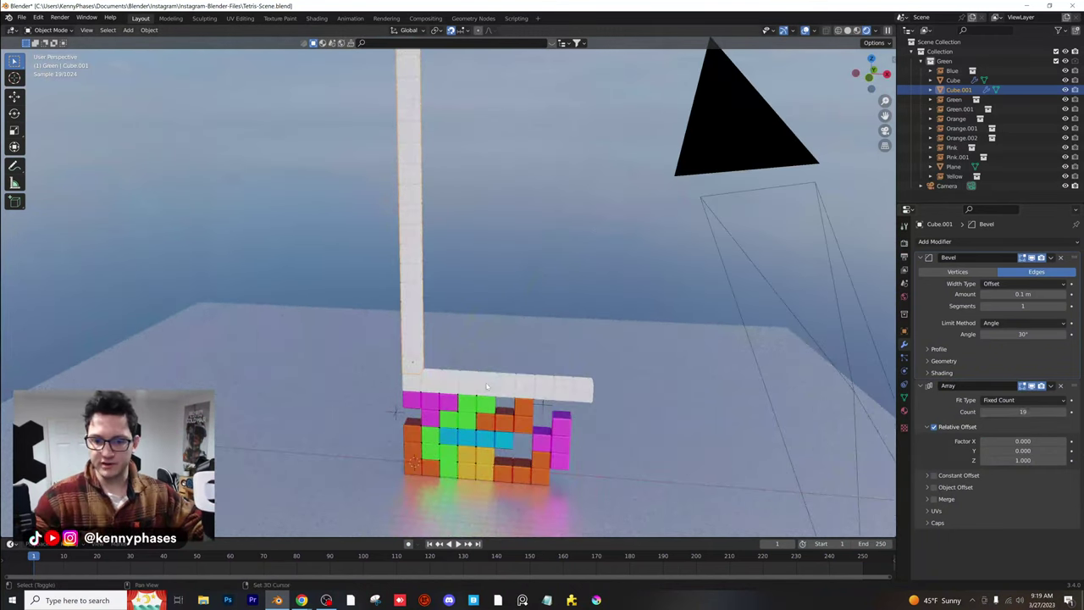
{"action": "left_click", "coordinate": [485, 387], "text": "shift"}
{"action": "left_click", "coordinate": [660, 337]}
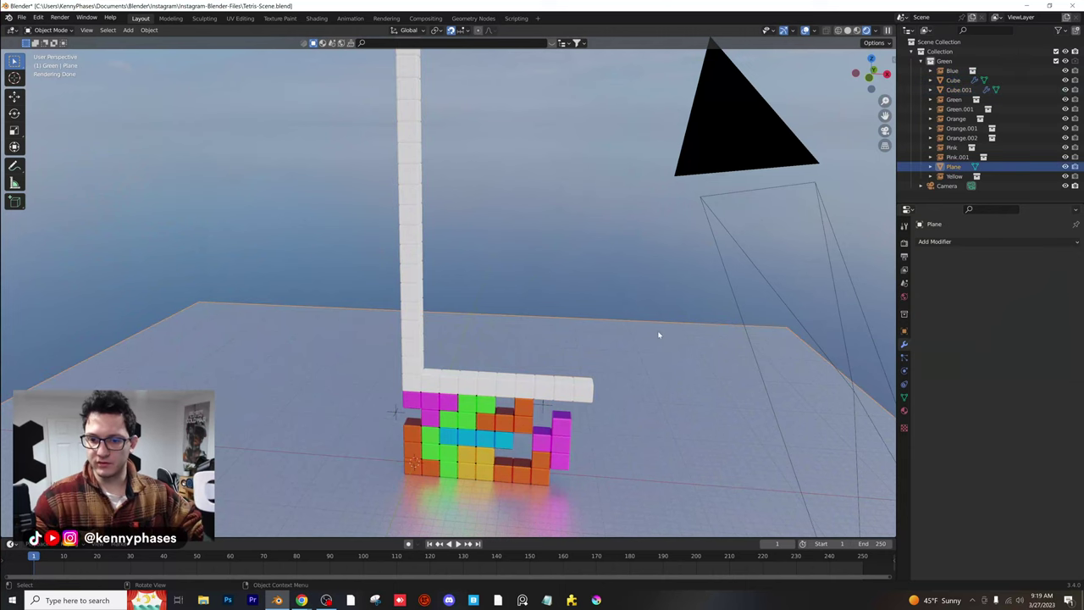
{"action": "key", "text": "g"}
{"action": "key", "text": "z"}
{"action": "key", "text": "Return"}
Move the white row and column together in front view so they border the stack's underside and left side
{"action": "left_click", "coordinate": [959, 89]}
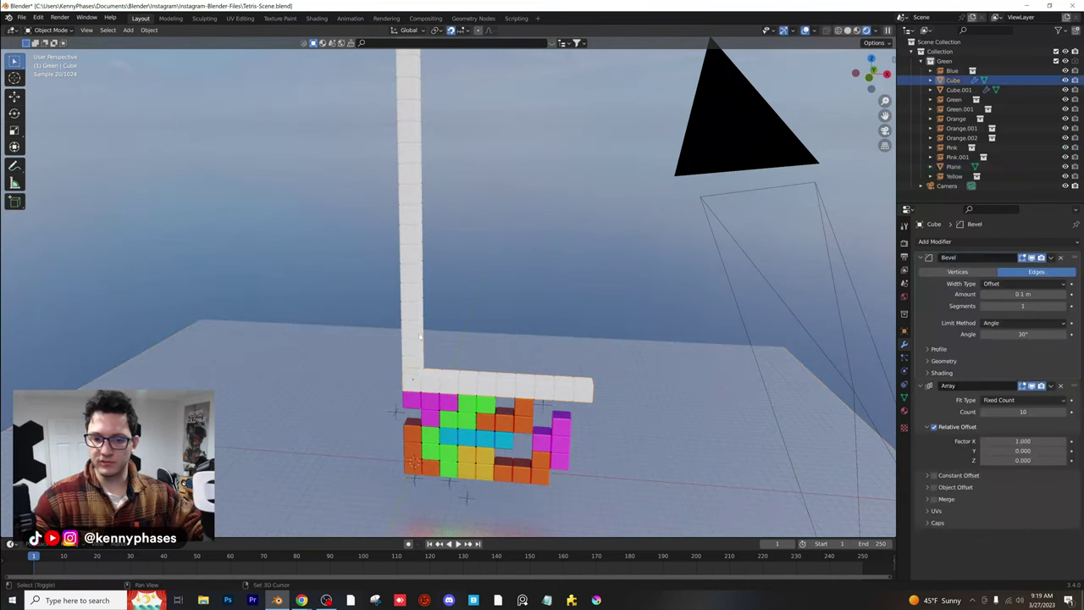
{"action": "left_click", "coordinate": [871, 79]}
{"action": "key", "text": "g"}
{"action": "key", "text": "z"}
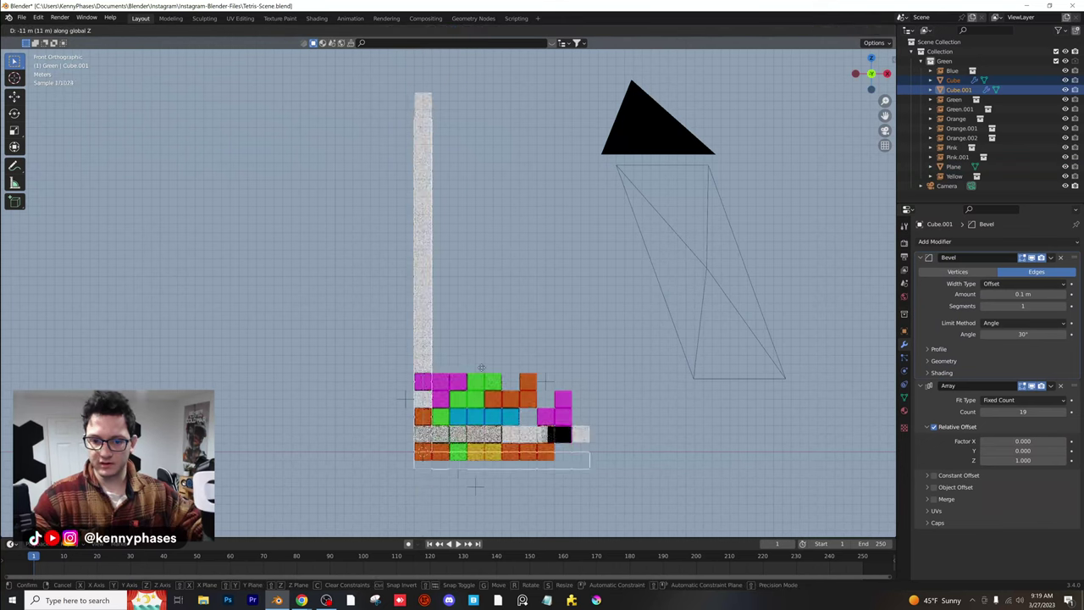
{"action": "left_click", "coordinate": [483, 370]}
{"action": "key", "text": "g"}
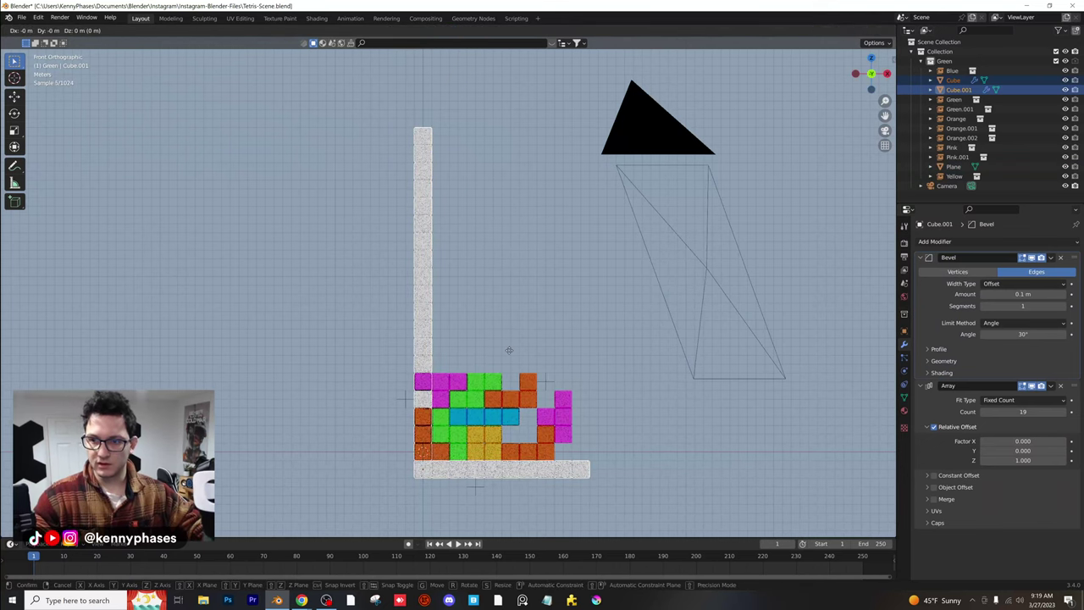
{"action": "left_click", "coordinate": [494, 353]}
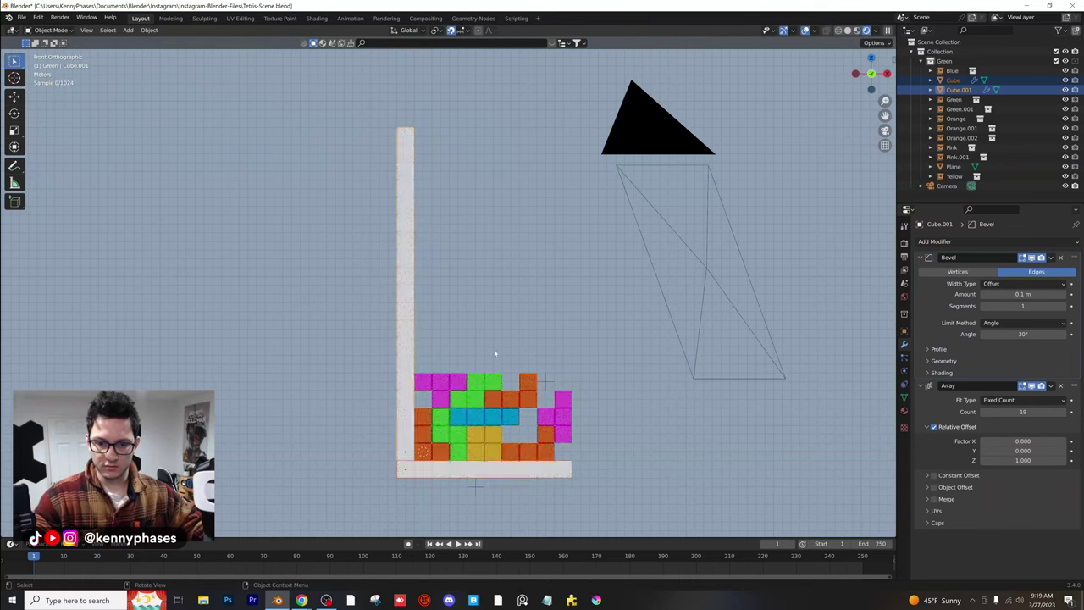
{"action": "middle_click_drag", "start_coordinate": [514, 399], "coordinate": [511, 383], "text": "shift"}
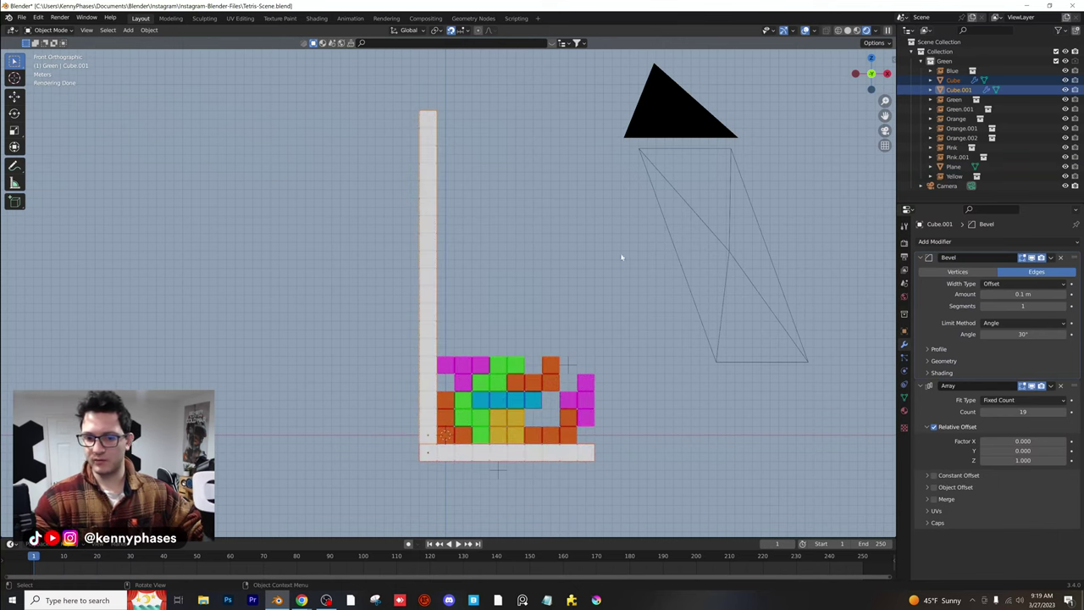
{"action": "middle_click_drag", "start_coordinate": [621, 257], "coordinate": [496, 390]}
{"action": "scroll", "coordinate": [503, 341], "scroll_direction": "down", "scroll_amount": 2}
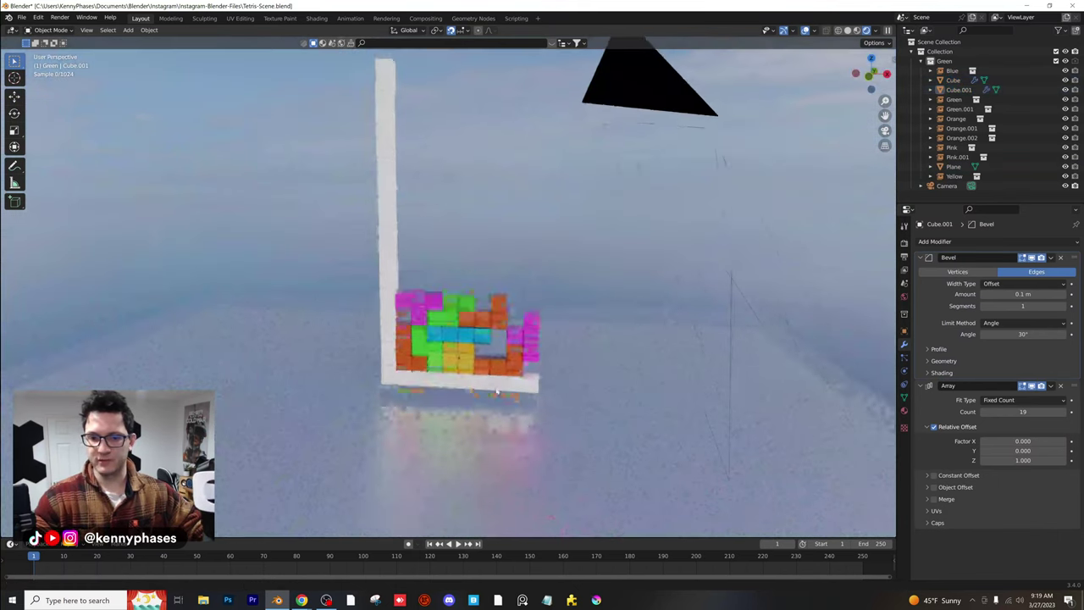
Add a plain axes empty and place it in front view above the stack at X 7 m and Z 16 m
{"action": "left_click", "coordinate": [392, 259]}
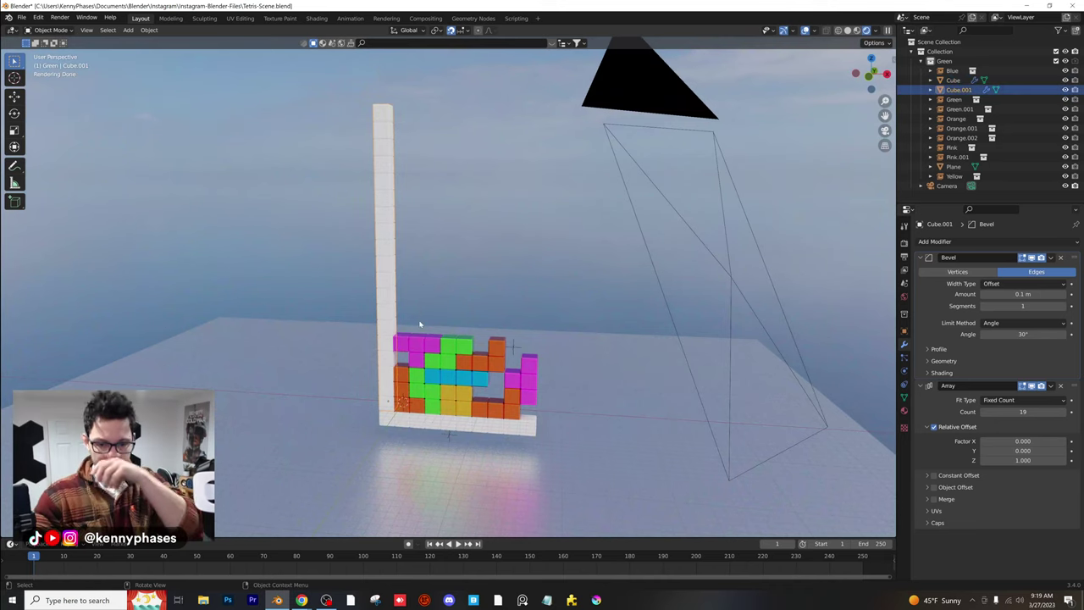
{"action": "left_click", "coordinate": [921, 257]}
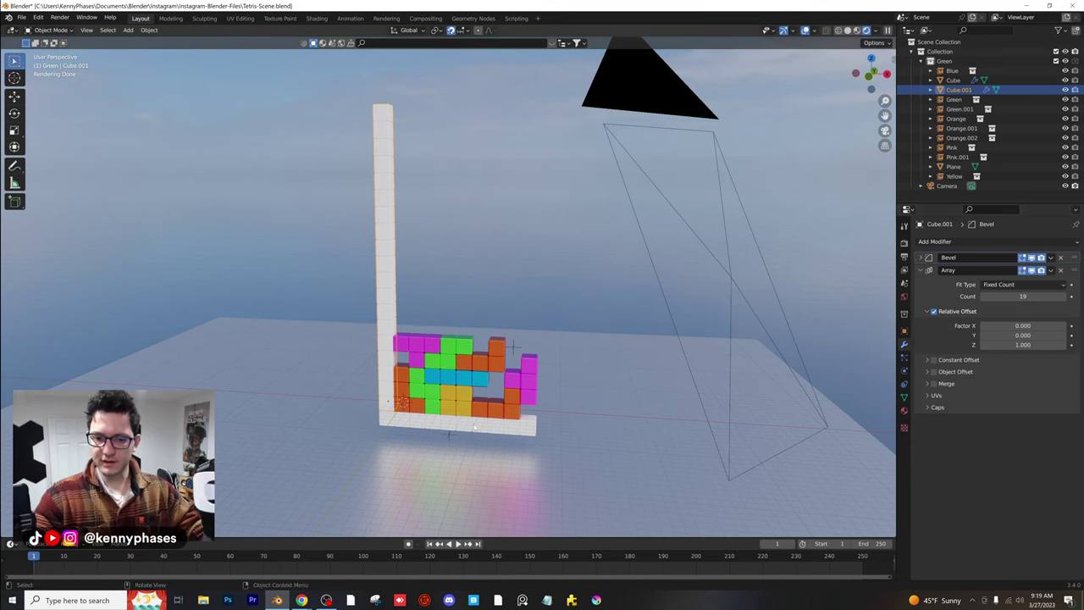
{"action": "left_click", "coordinate": [127, 29]}
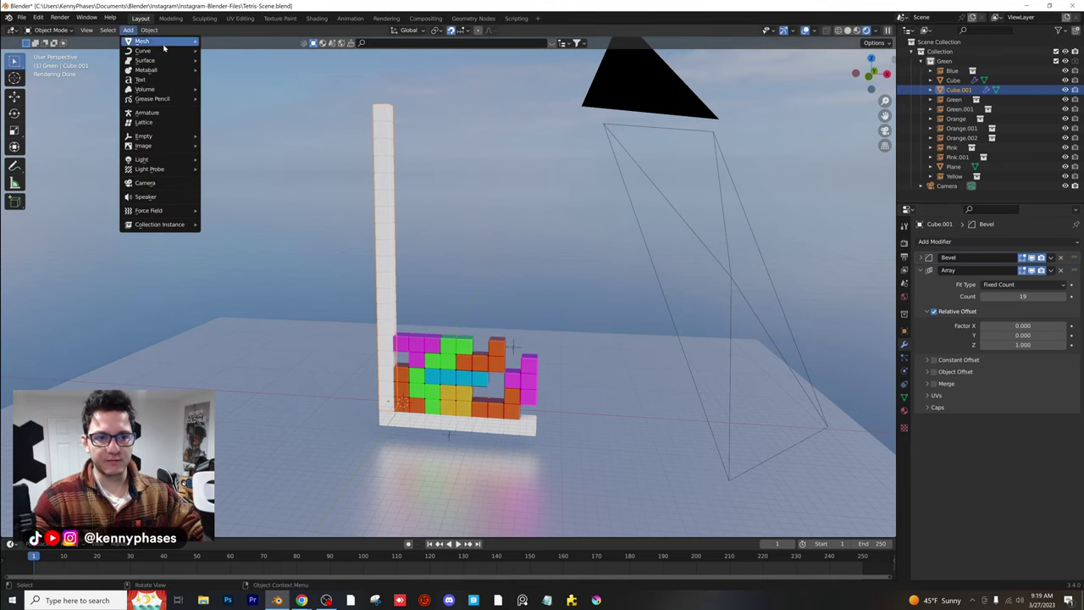
{"action": "mouse_move", "coordinate": [161, 136]}
{"action": "left_click", "coordinate": [274, 137]}
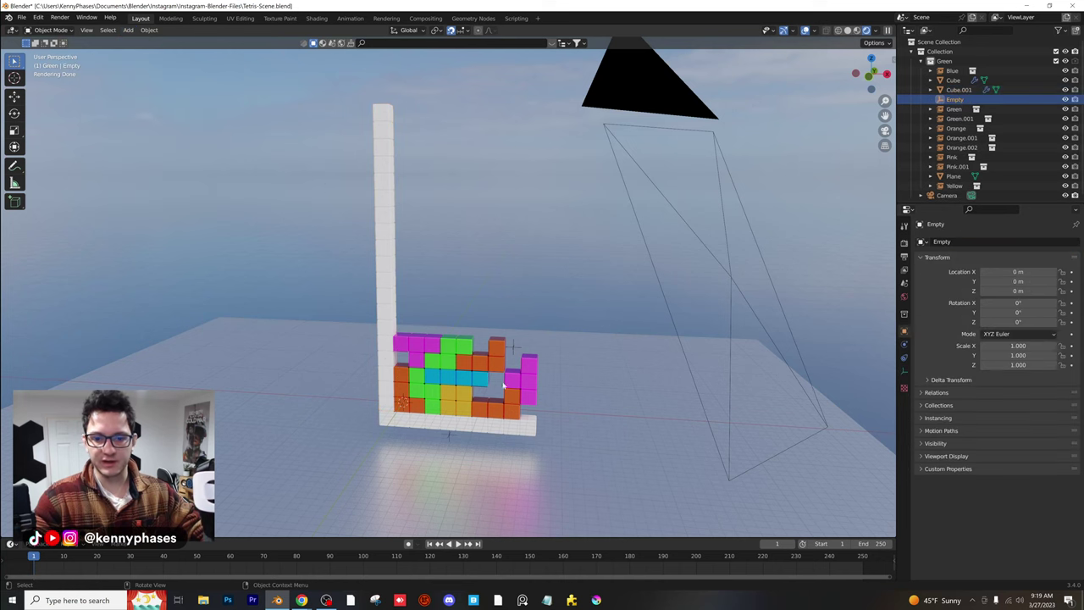
{"action": "key", "text": "g"}
{"action": "key", "text": "z"}
{"action": "left_click", "coordinate": [504, 301]}
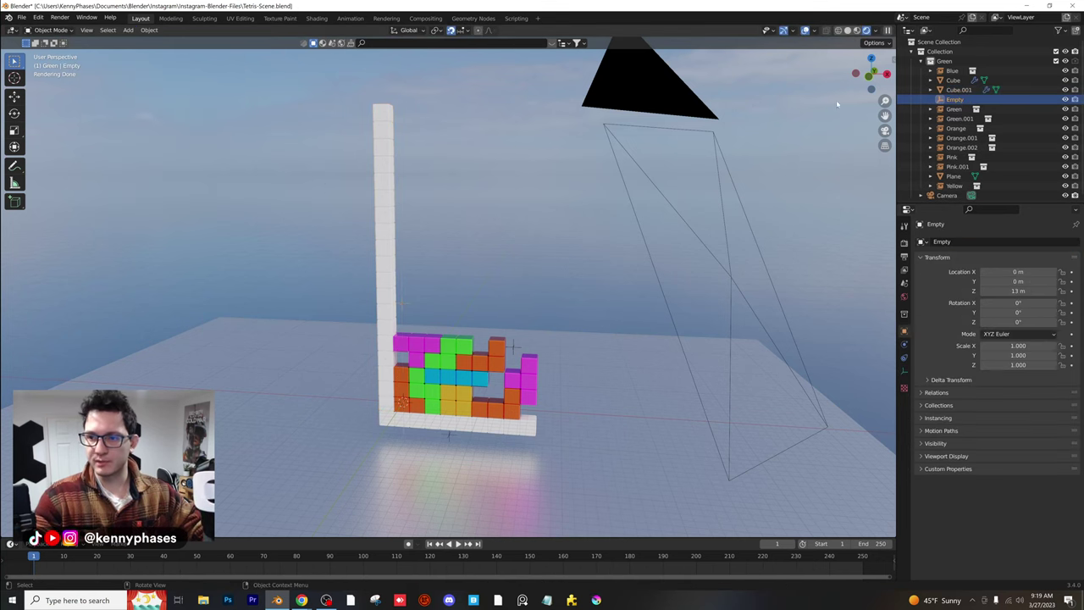
{"action": "left_click", "coordinate": [869, 76]}
{"action": "key", "text": "g"}
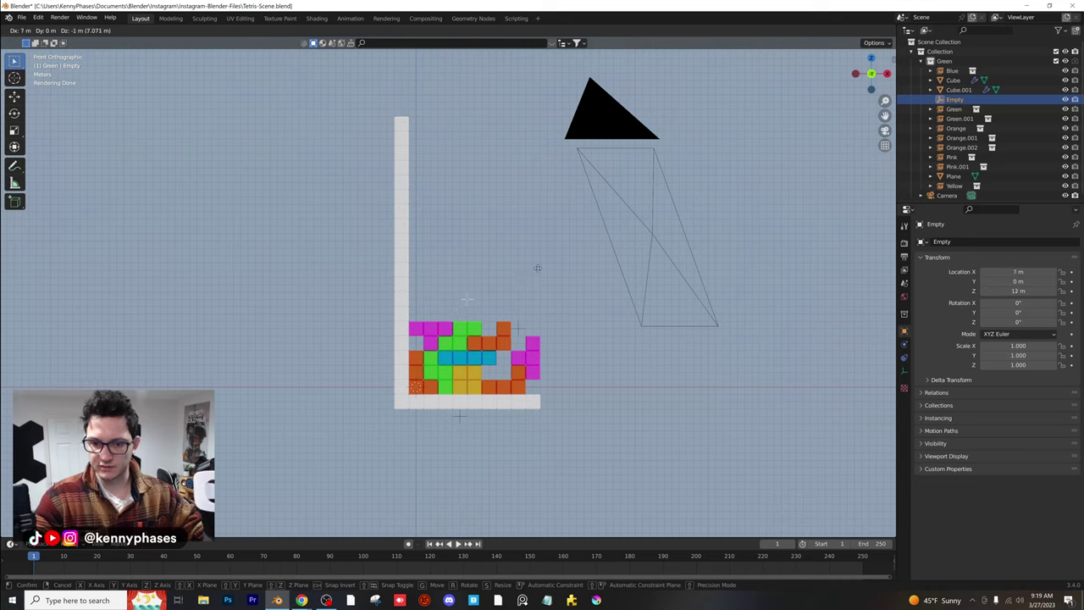
{"action": "left_click", "coordinate": [505, 315]}
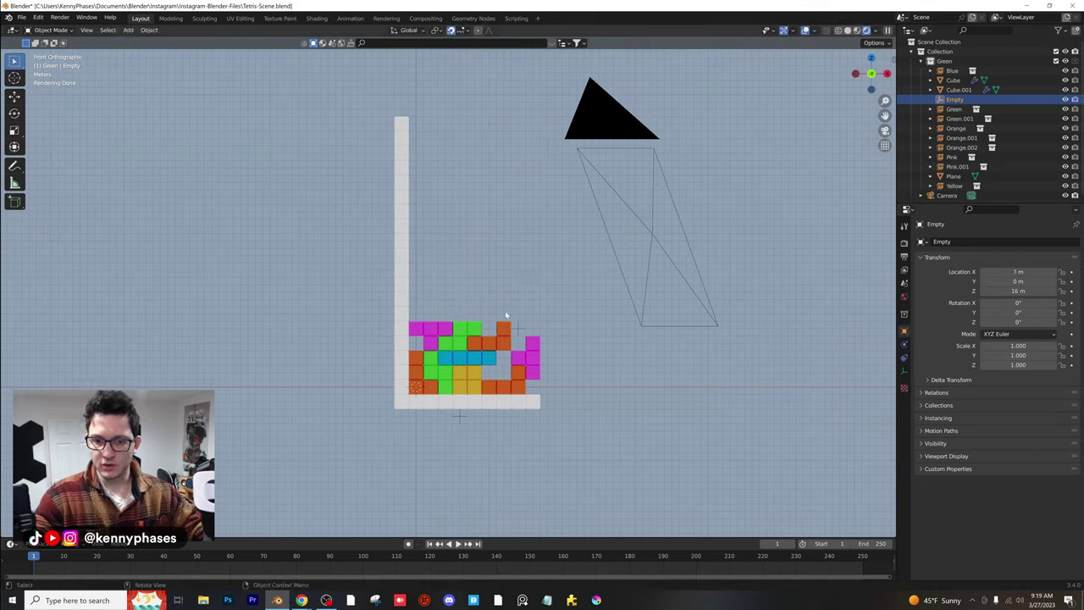
Add a Mirror modifier to the horizontal white row, mirroring only on the Z axis with the Empty as mirror object
{"action": "left_click", "coordinate": [523, 410]}
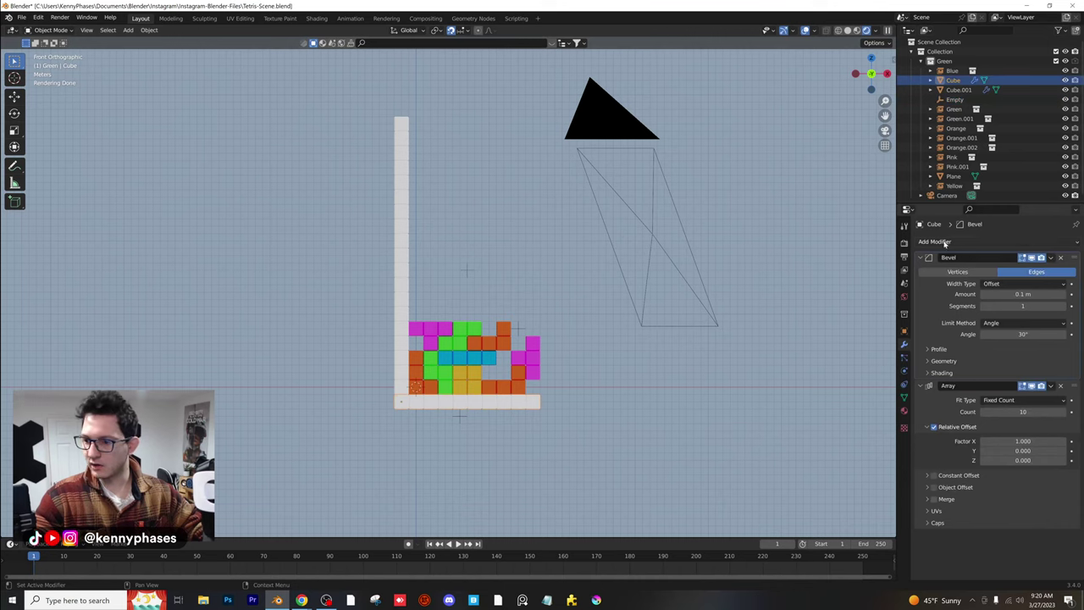
{"action": "left_click", "coordinate": [921, 257]}
{"action": "left_click", "coordinate": [921, 270]}
{"action": "left_click", "coordinate": [963, 243]}
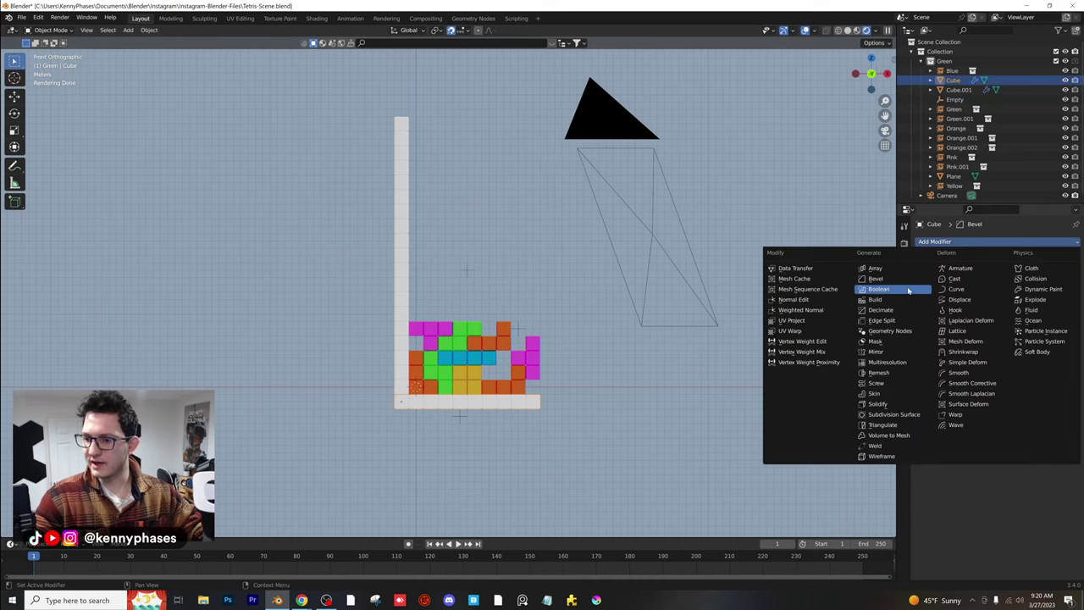
{"action": "left_click", "coordinate": [885, 352]}
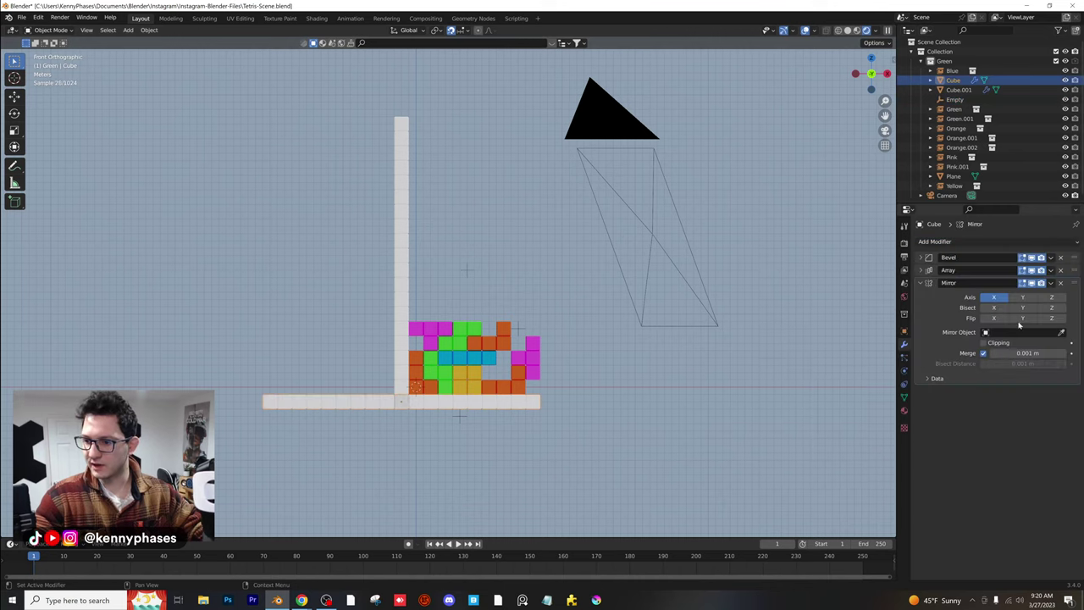
{"action": "left_click", "coordinate": [1052, 297]}
{"action": "left_click", "coordinate": [995, 298]}
{"action": "left_click", "coordinate": [1061, 333]}
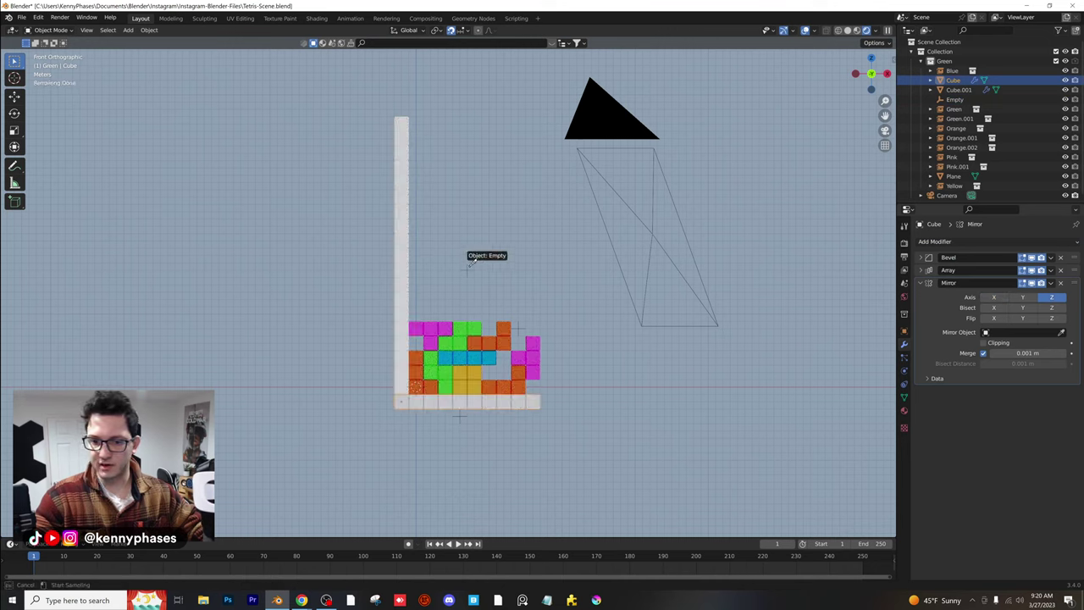
{"action": "left_click", "coordinate": [468, 263]}
Raise the empty along Z to 18 m so the mirrored row caps the white column
{"action": "left_click", "coordinate": [466, 268]}
{"action": "key", "text": "g"}
{"action": "key", "text": "z"}
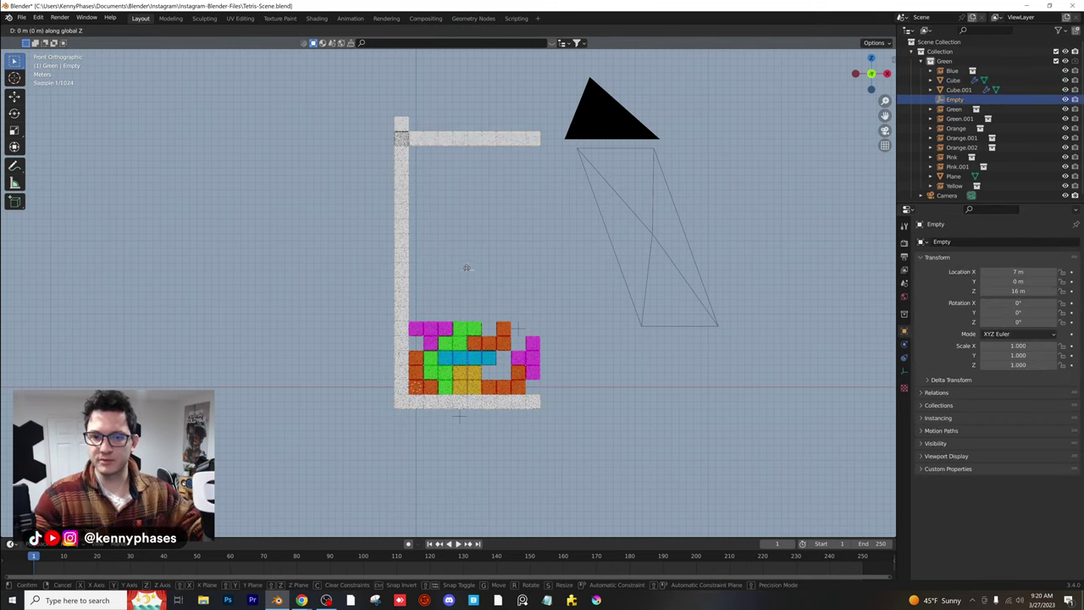
{"action": "left_click", "coordinate": [469, 257]}
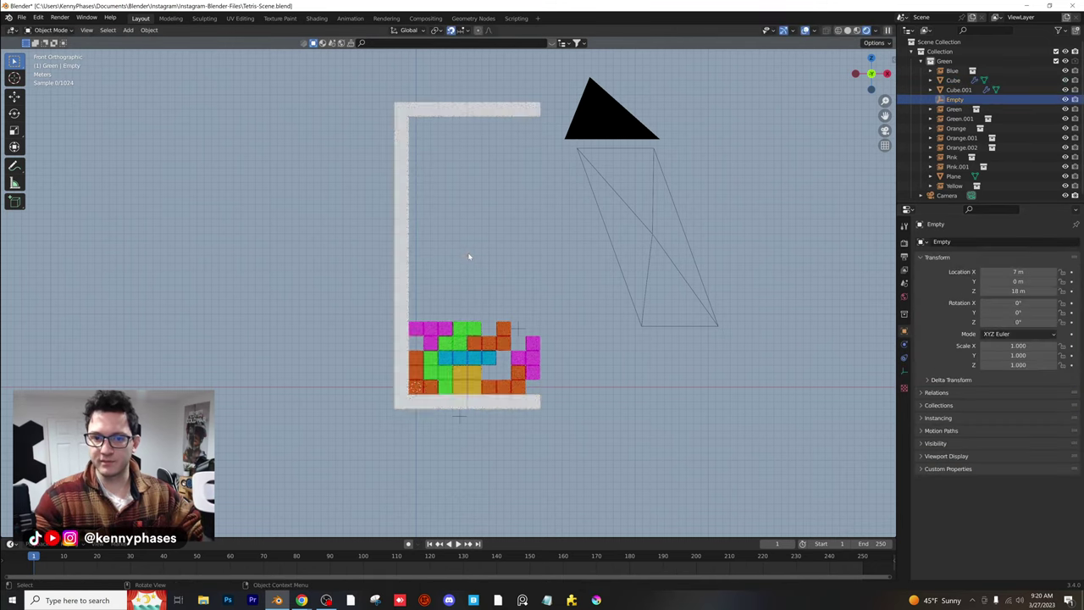
Add a Mirror modifier to the vertical white column, mirroring on the X axis with the Empty as mirror object
{"action": "left_click", "coordinate": [399, 217]}
{"action": "left_click", "coordinate": [957, 242]}
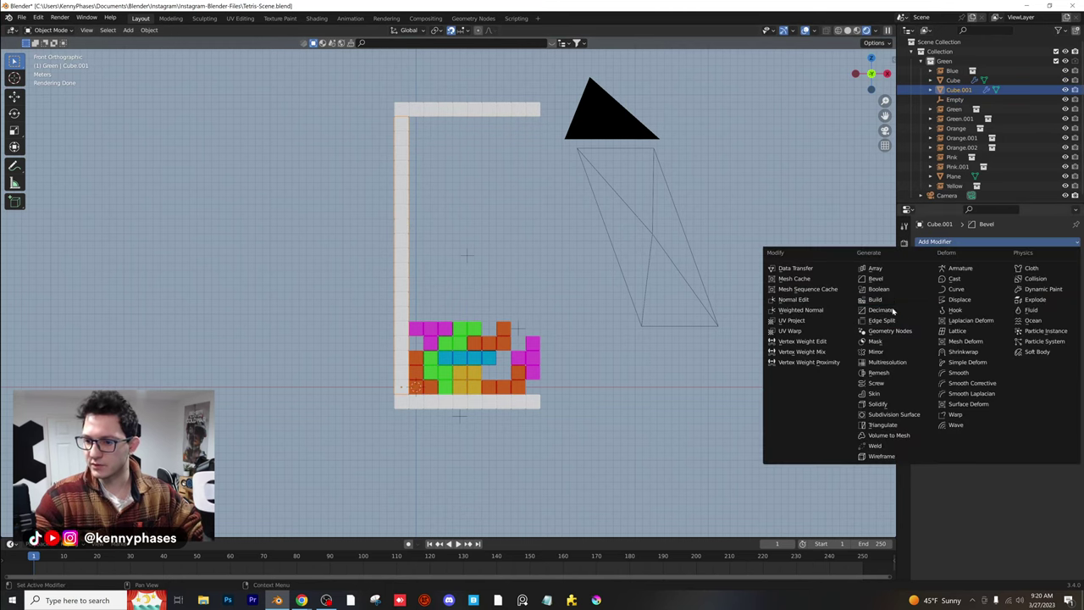
{"action": "left_click", "coordinate": [875, 351]}
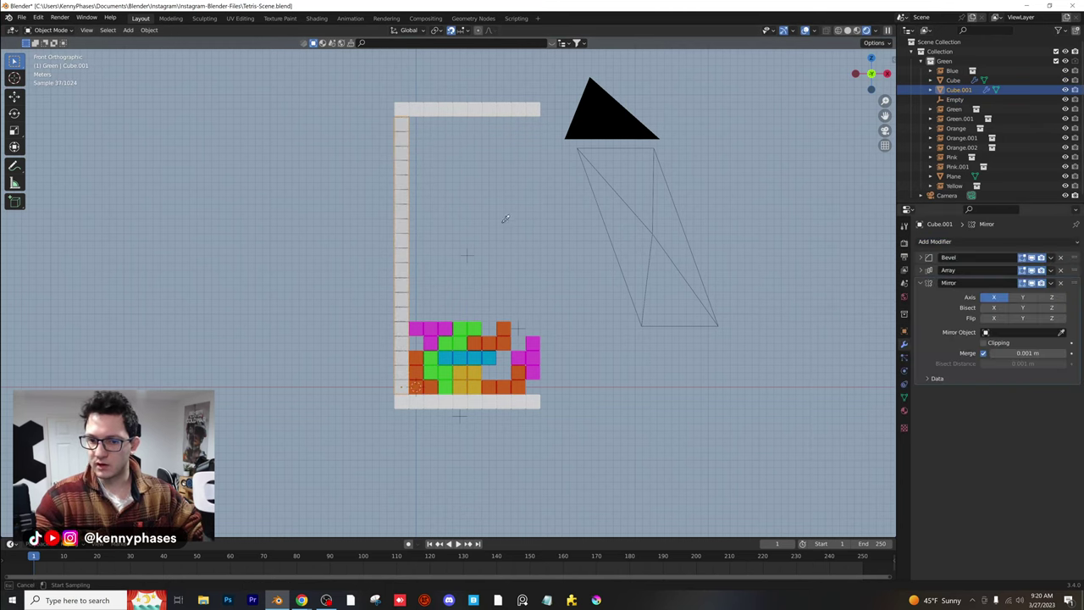
{"action": "left_click", "coordinate": [471, 250]}
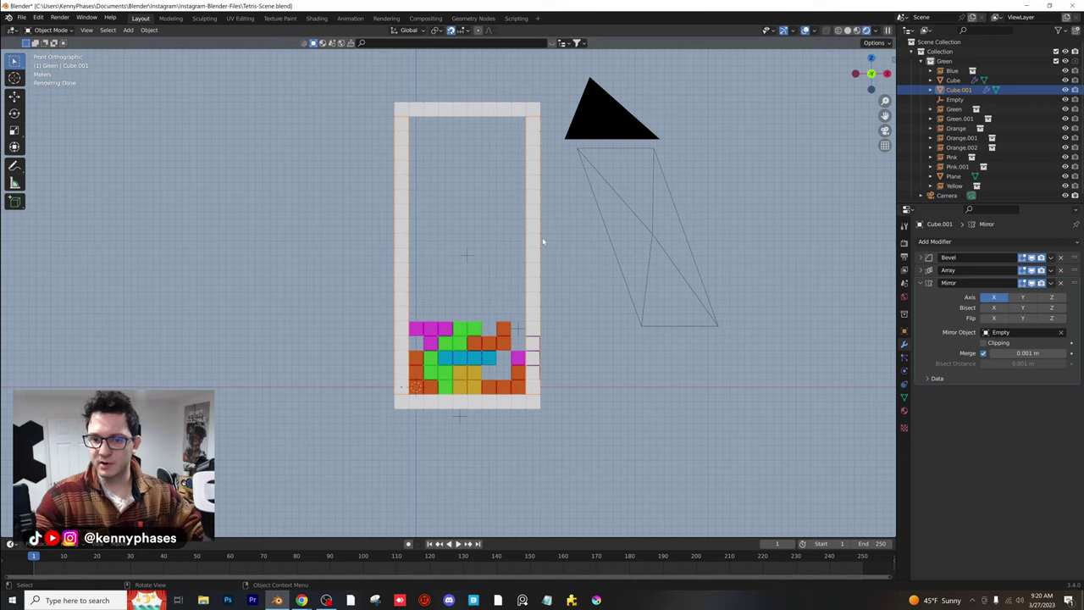
{"action": "scroll", "coordinate": [543, 241], "scroll_direction": "up", "scroll_amount": 1}
{"action": "middle_click_drag", "start_coordinate": [570, 266], "coordinate": [552, 371]}
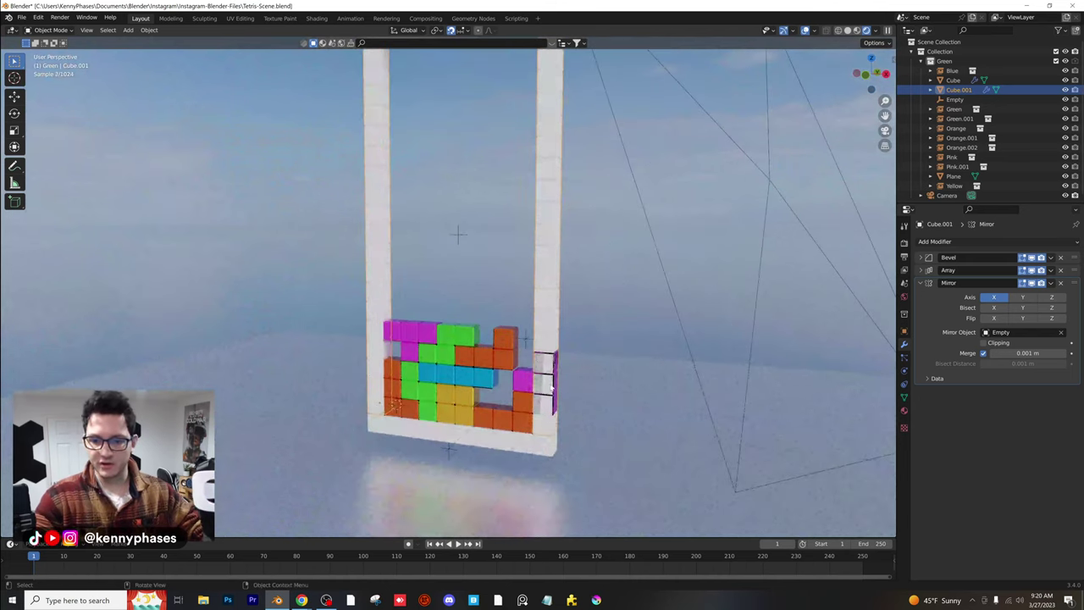
Move the pink piece overlapping the right border column onto the stack at X 8 m and Z 14 m, and save the file
{"action": "left_click", "coordinate": [552, 371]}
{"action": "left_click", "coordinate": [865, 76]}
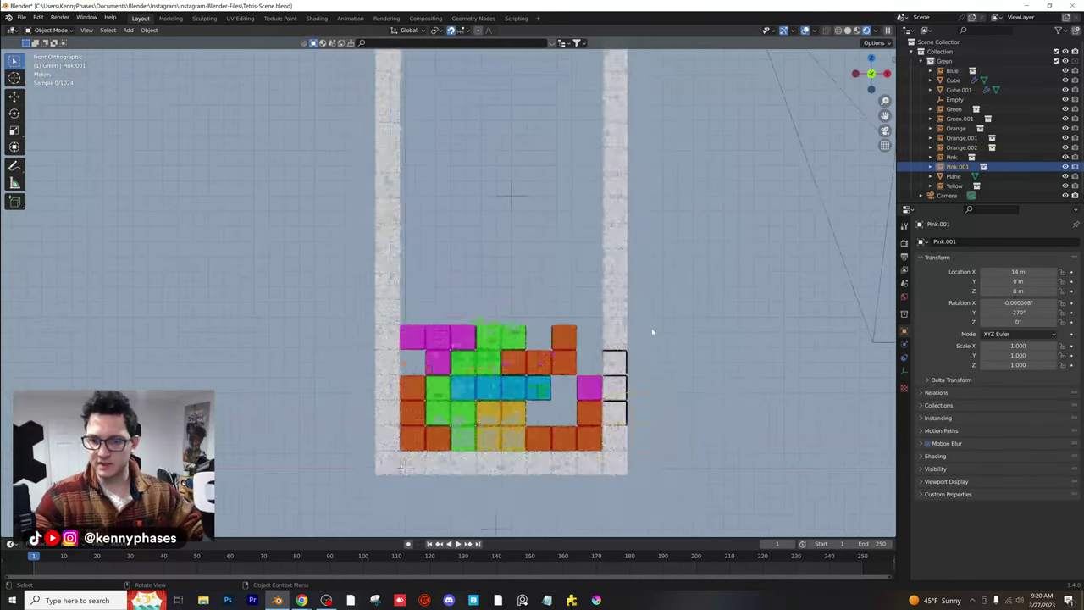
{"action": "scroll", "coordinate": [651, 332], "scroll_direction": "up", "scroll_amount": 1}
{"action": "key", "text": "g"}
{"action": "left_click", "coordinate": [529, 277]}
{"action": "scroll", "coordinate": [611, 332], "scroll_direction": "down", "scroll_amount": 2}
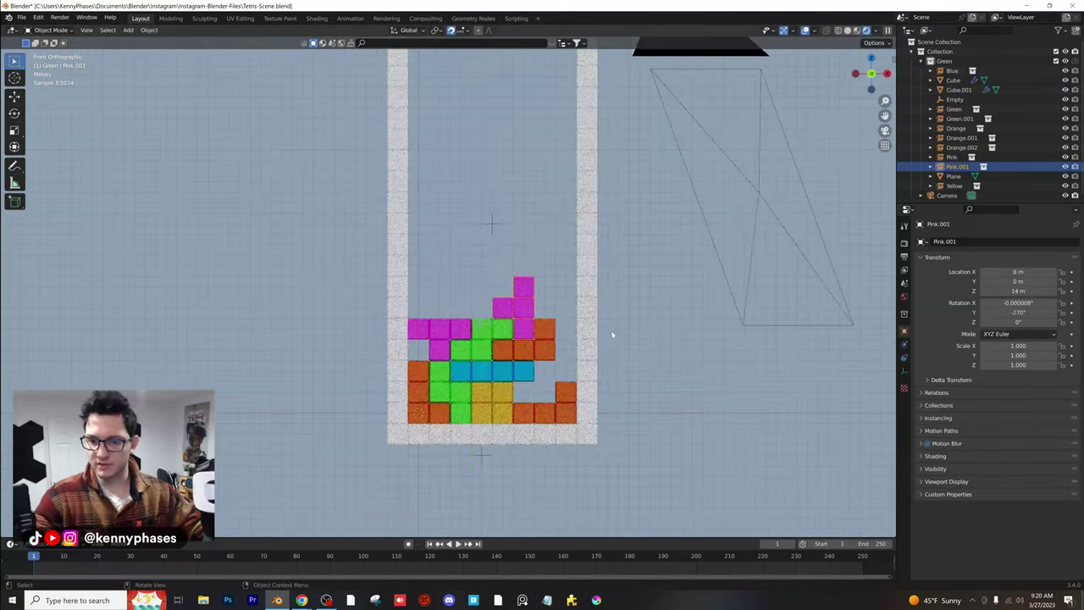
{"action": "middle_click_drag", "start_coordinate": [648, 293], "coordinate": [532, 296]}
{"action": "scroll", "coordinate": [597, 297], "scroll_direction": "down", "scroll_amount": 3}
{"action": "key", "text": "ctrl+s"}
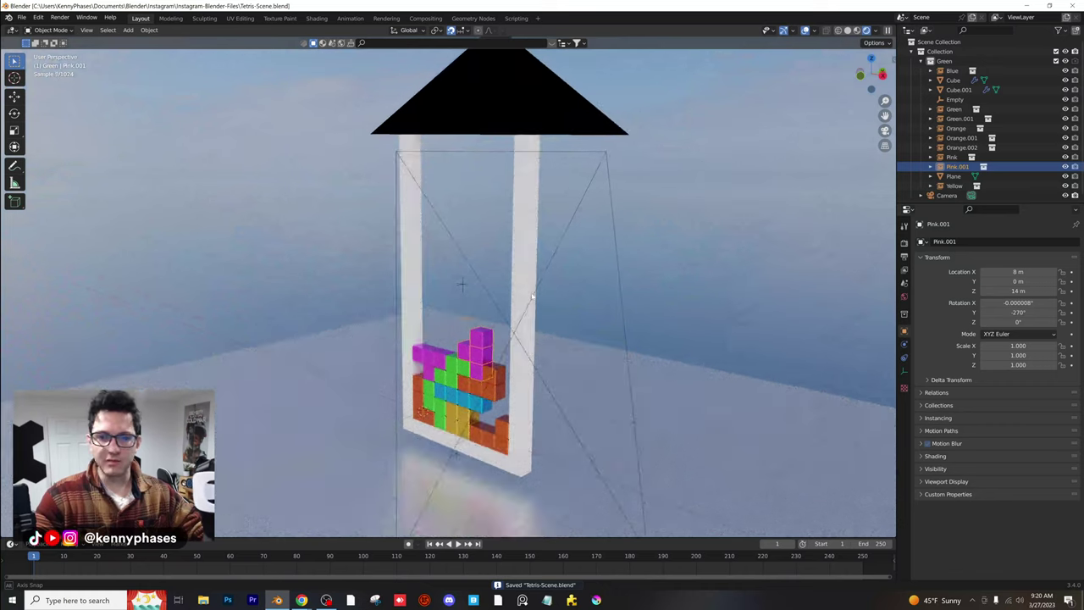
Set the camera's orthographic scale to 54.714 and raise it 11 m along Z to frame the whole border
{"action": "key", "text": "KP_0"}
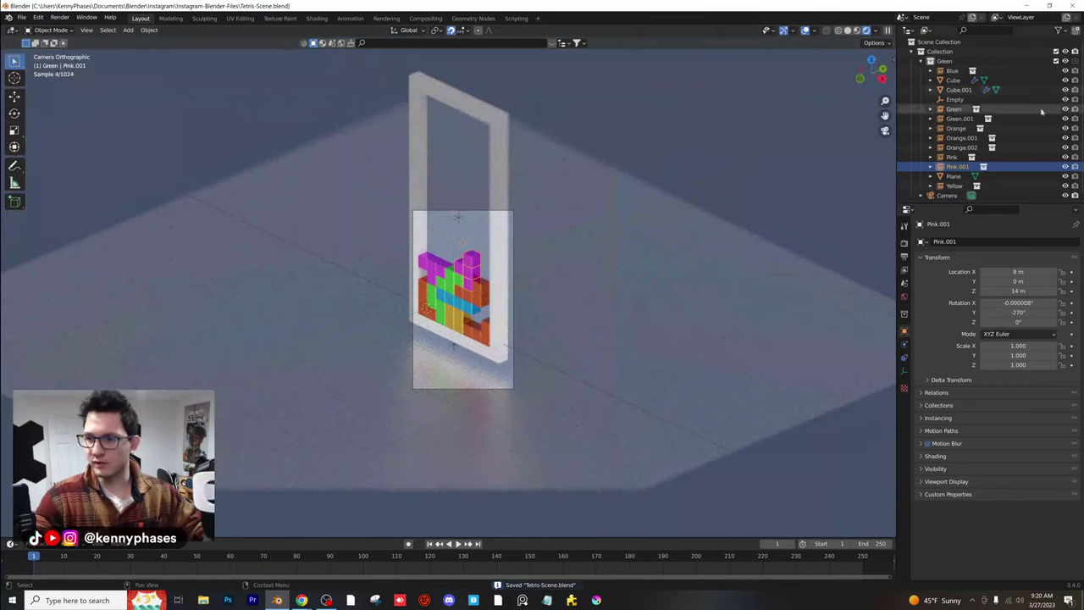
{"action": "left_click", "coordinate": [949, 198]}
{"action": "left_click", "coordinate": [904, 371]}
{"action": "left_click_drag", "start_coordinate": [1023, 288], "coordinate": [1052, 287]}
{"action": "key", "text": "g"}
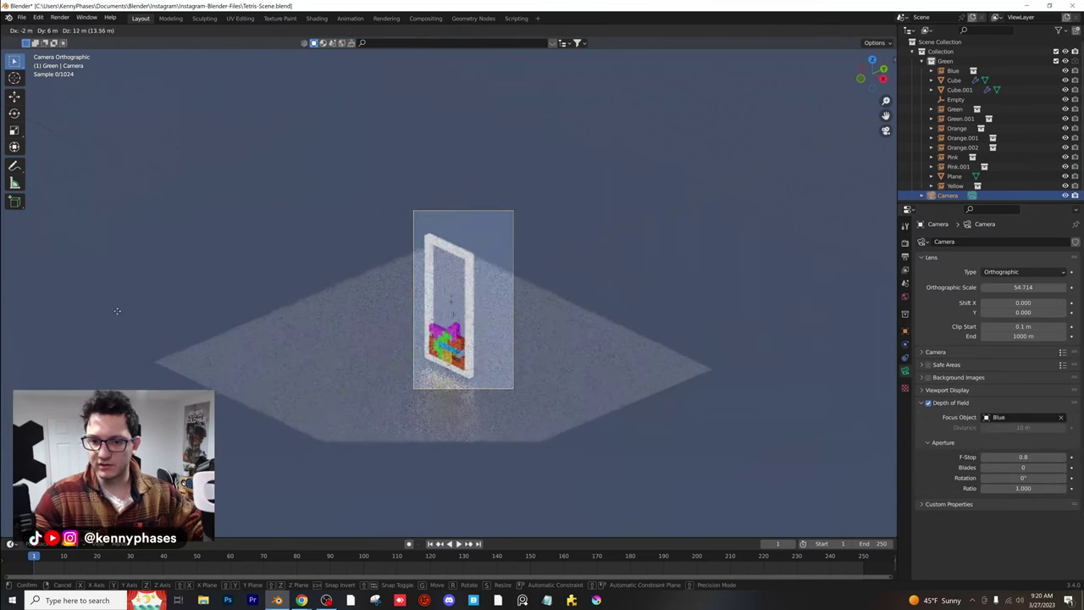
{"action": "key", "text": "z"}
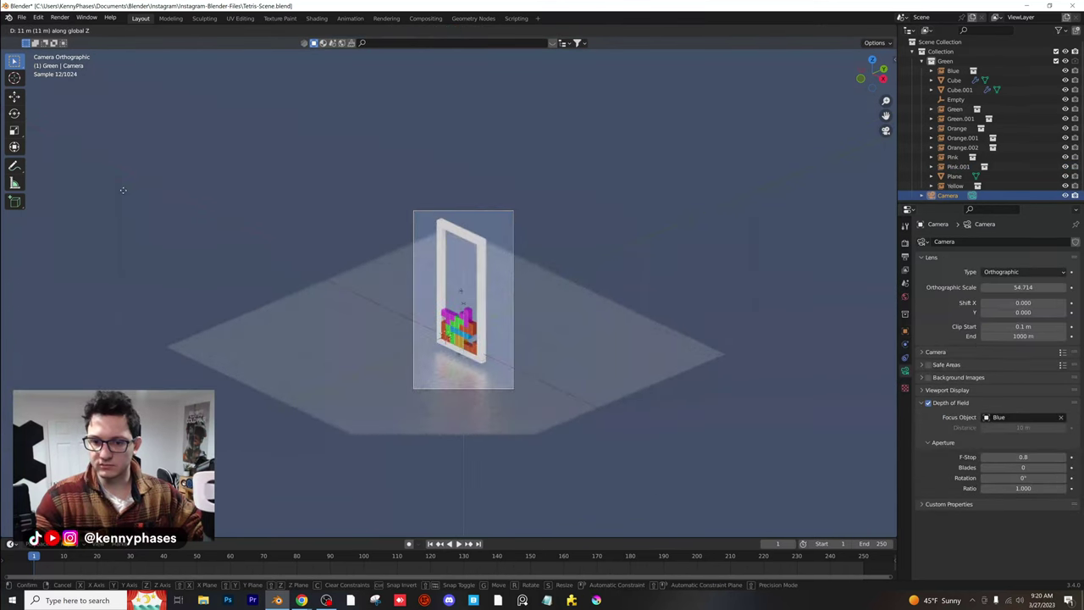
{"action": "left_click", "coordinate": [123, 190]}
{"action": "left_click", "coordinate": [560, 316]}
{"action": "scroll", "coordinate": [546, 326], "scroll_direction": "up", "scroll_amount": 5}
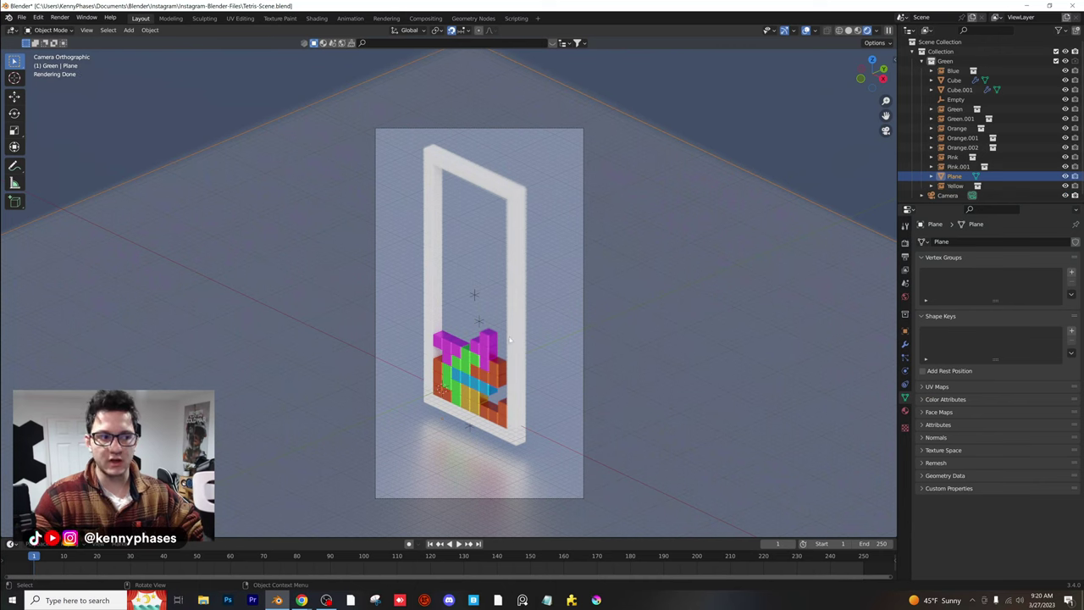
Check the border in the original Tetris reference image in the Chrome browser and return to the Blender scene
{"action": "left_click", "coordinate": [308, 601]}
{"action": "left_click", "coordinate": [330, 557]}
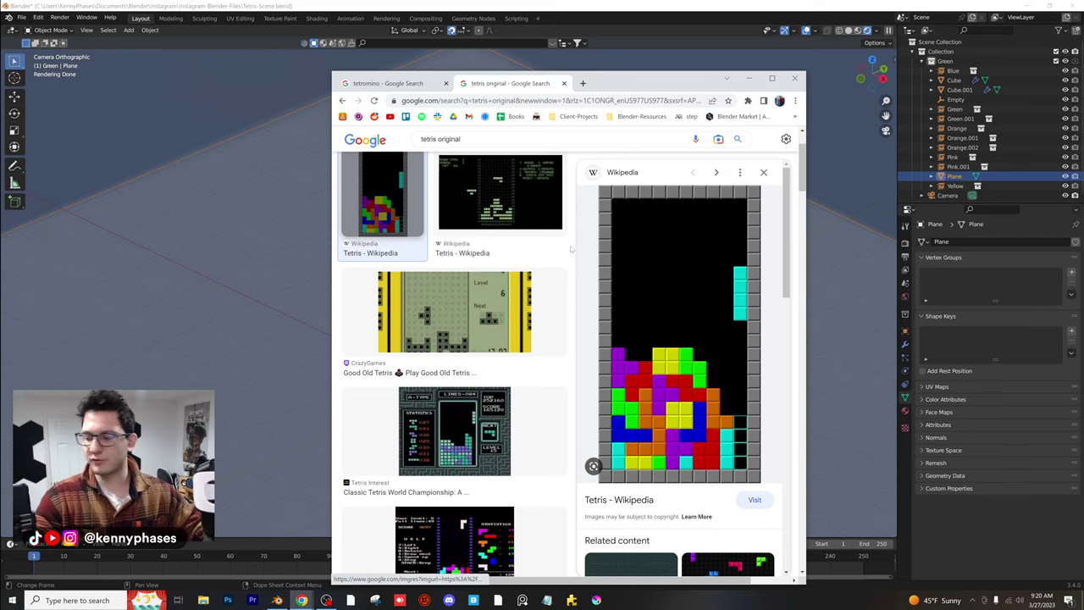
{"action": "left_click", "coordinate": [535, 11]}
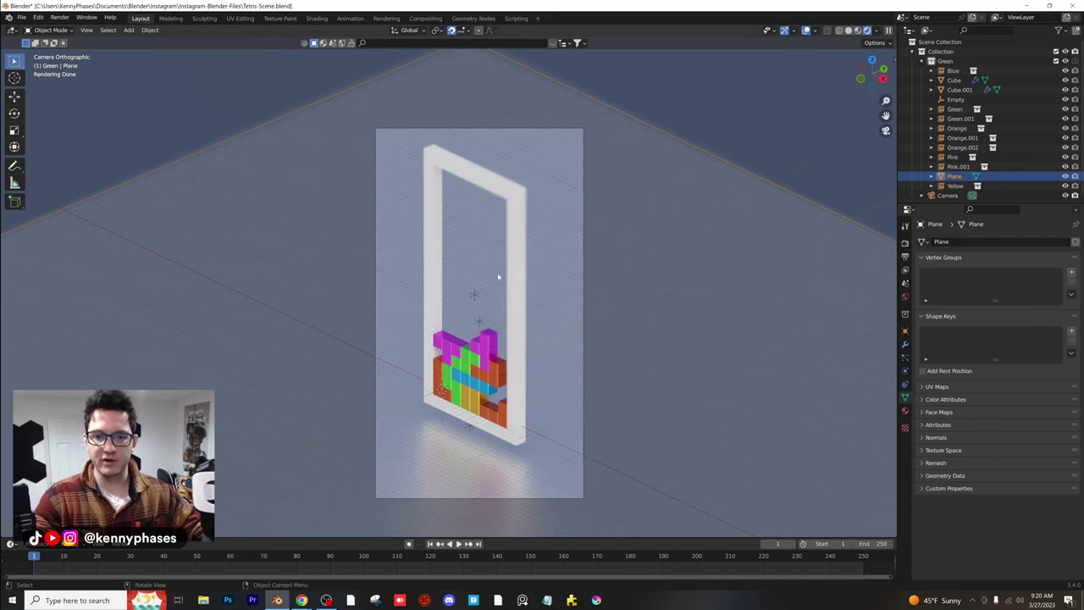
Give the vertical border columns a grey material with Metallic 1.000, Roughness 0.239 and a base color Value of 0.181
{"action": "left_click", "coordinate": [523, 230]}
{"action": "scroll", "coordinate": [436, 197], "scroll_direction": "up", "scroll_amount": 3}
{"action": "scroll", "coordinate": [428, 193], "scroll_direction": "up", "scroll_amount": 2}
{"action": "left_click", "coordinate": [615, 341]}
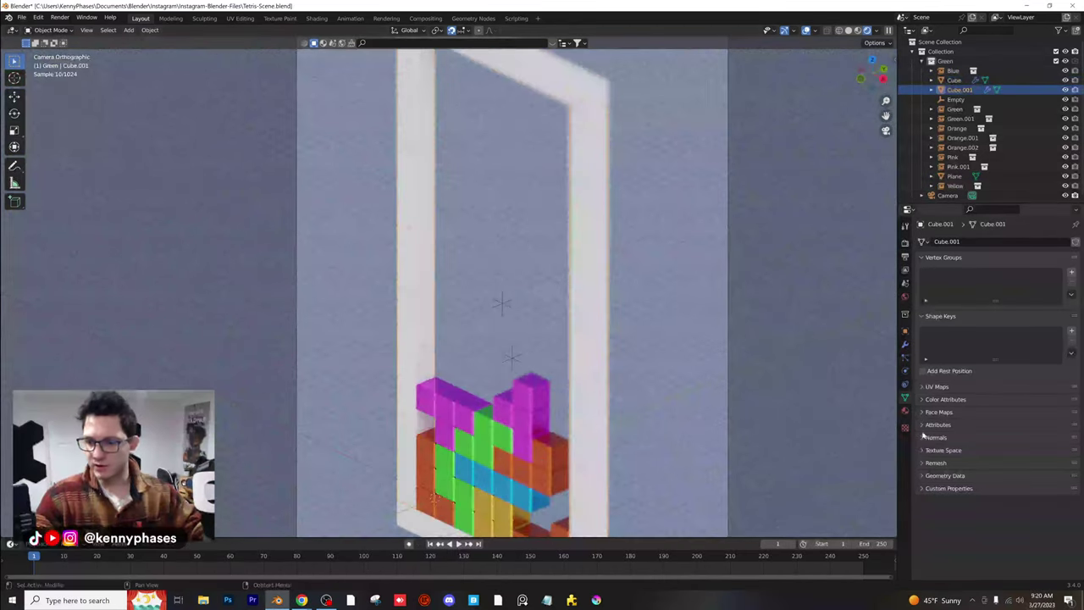
{"action": "left_click", "coordinate": [905, 411]}
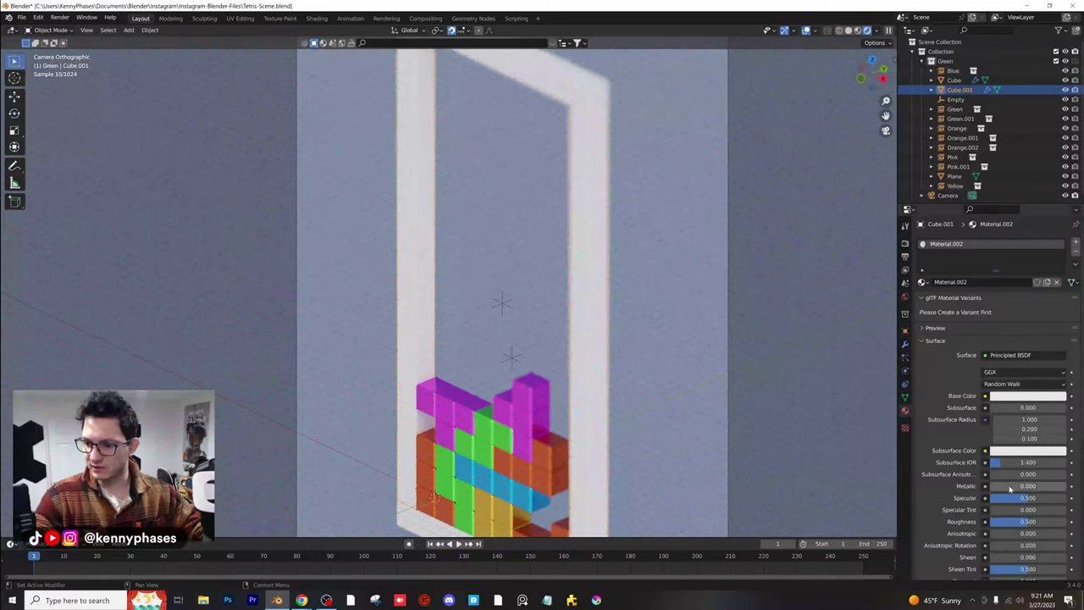
{"action": "left_click_drag", "start_coordinate": [1010, 488], "coordinate": [1065, 488]}
{"action": "left_click_drag", "start_coordinate": [1027, 522], "coordinate": [1008, 522]}
{"action": "left_click", "coordinate": [1027, 396]}
{"action": "left_click_drag", "start_coordinate": [1059, 266], "coordinate": [1058, 296]}
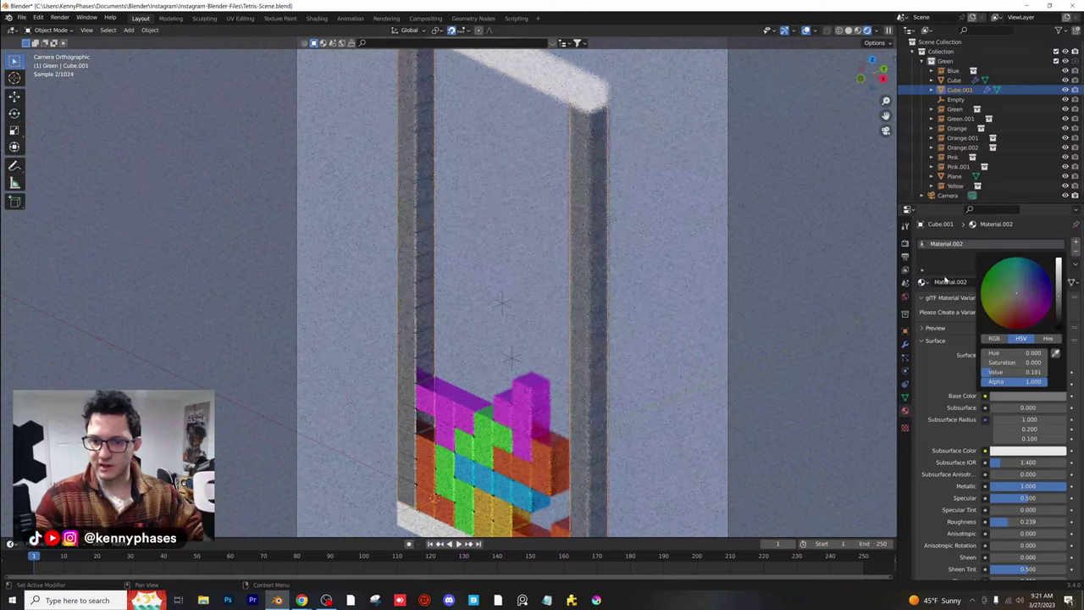
Link the vertical columns' grey metallic material to the horizontal border rows
{"action": "middle_click_drag", "start_coordinate": [373, 233], "coordinate": [449, 205]}
{"action": "middle_click_drag", "start_coordinate": [528, 198], "coordinate": [516, 338], "text": "shift"}
{"action": "left_click", "coordinate": [572, 102]}
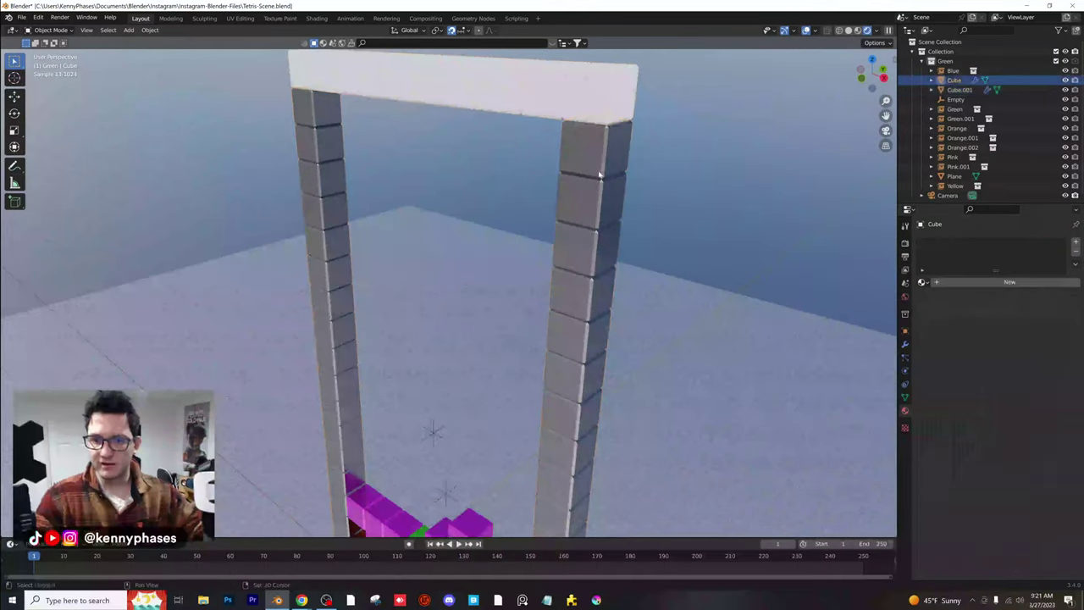
{"action": "left_click", "coordinate": [598, 175], "text": "shift"}
{"action": "key", "text": "ctrl+l"}
{"action": "left_click", "coordinate": [584, 169]}
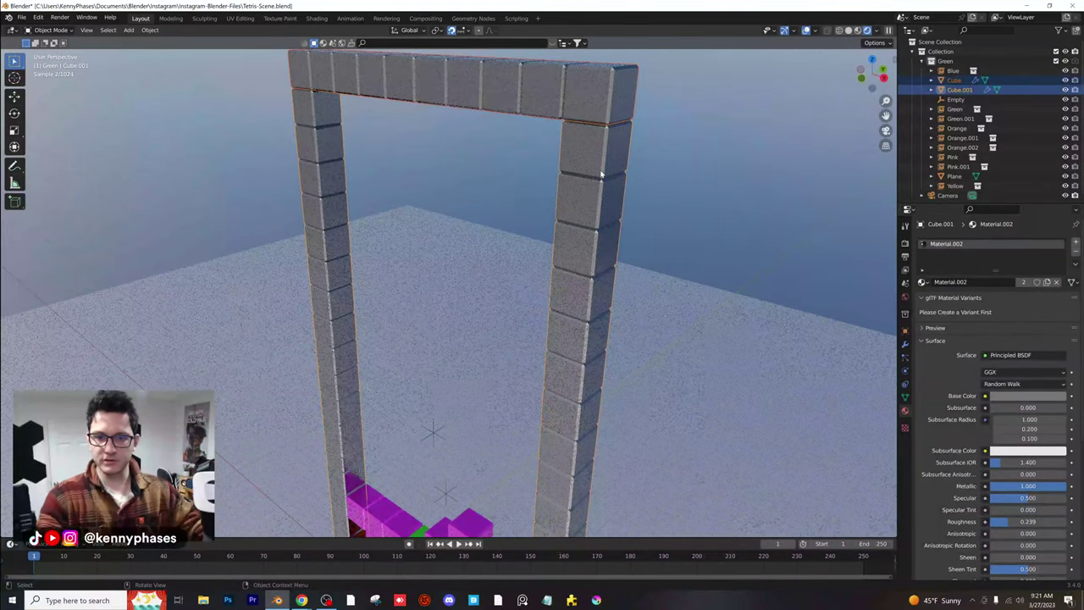
Darken the shared border material by setting its base color Value to 0.086
{"action": "scroll", "coordinate": [585, 254], "scroll_direction": "down", "scroll_amount": 3}
{"action": "middle_click_drag", "start_coordinate": [588, 220], "coordinate": [586, 178], "text": "shift"}
{"action": "middle_click_drag", "start_coordinate": [559, 288], "coordinate": [576, 271]}
{"action": "scroll", "coordinate": [576, 271], "scroll_direction": "down", "scroll_amount": 4}
{"action": "left_click", "coordinate": [576, 270]}
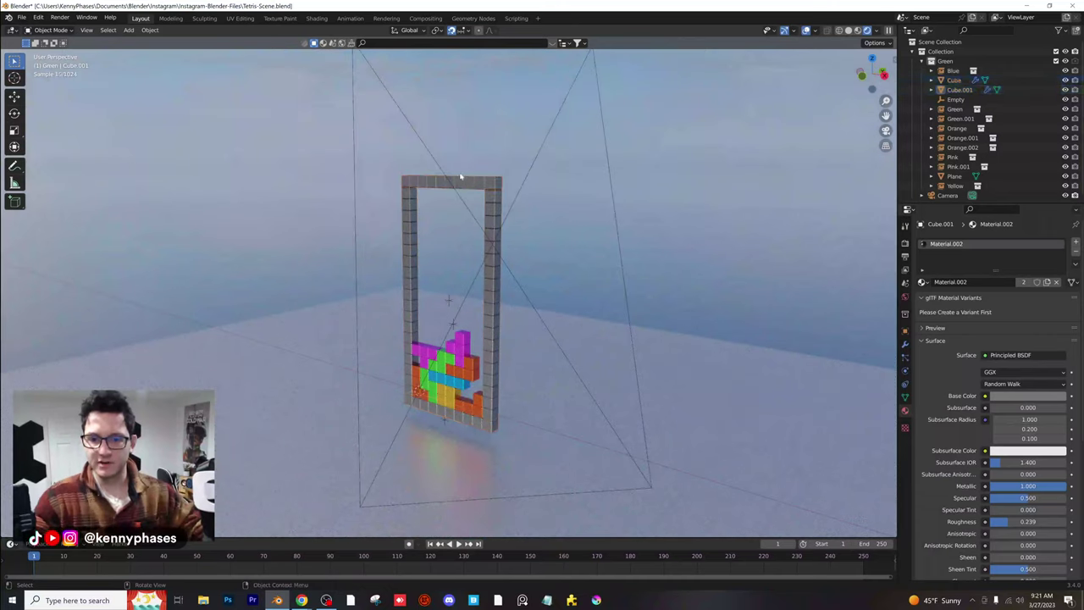
{"action": "left_click", "coordinate": [461, 176]}
{"action": "left_click", "coordinate": [1042, 398]}
{"action": "left_click_drag", "start_coordinate": [1060, 298], "coordinate": [1061, 314]}
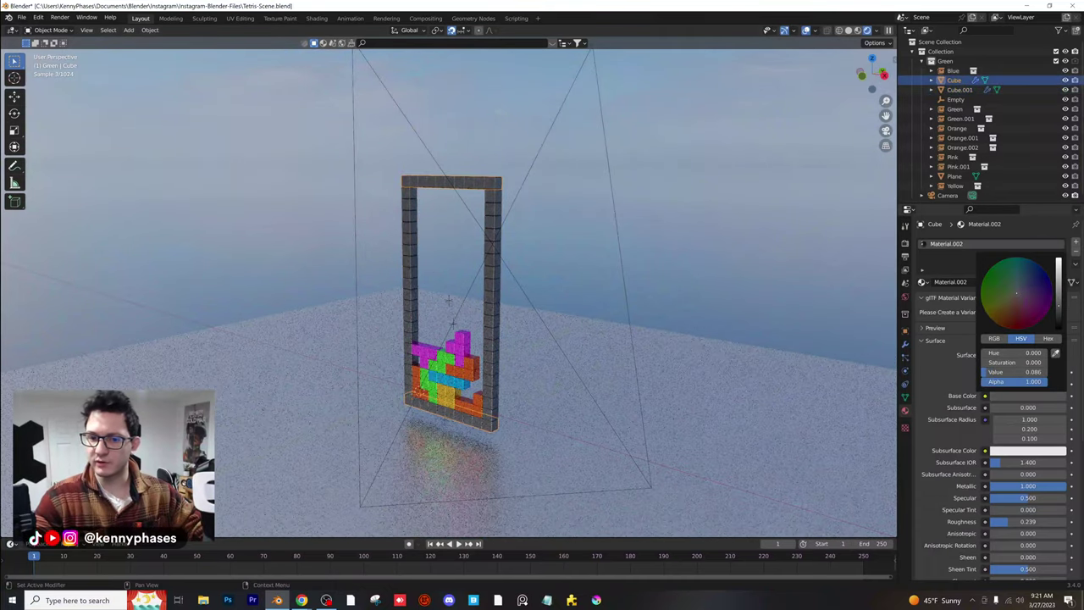
Delete the pink T-piece and fill its place with a vertical copy of the blue bar against the left border column
{"action": "scroll", "coordinate": [512, 356], "scroll_direction": "up", "scroll_amount": 1}
{"action": "scroll", "coordinate": [509, 314], "scroll_direction": "up", "scroll_amount": 2}
{"action": "mouse_move", "coordinate": [510, 355]}
{"action": "middle_mouse_down", "text": "shift"}
{"action": "mouse_move", "coordinate": [512, 314]}
{"action": "mouse_move", "coordinate": [602, 343]}
{"action": "mouse_move", "coordinate": [538, 354]}
{"action": "mouse_move", "coordinate": [605, 386]}
{"action": "mouse_move", "coordinate": [554, 330]}
{"action": "mouse_move", "coordinate": [576, 332]}
{"action": "mouse_move", "coordinate": [547, 318]}
{"action": "middle_mouse_up", "text": "shift"}
{"action": "scroll", "coordinate": [538, 354], "scroll_direction": "up", "scroll_amount": 1}
{"action": "left_click", "coordinate": [535, 342]}
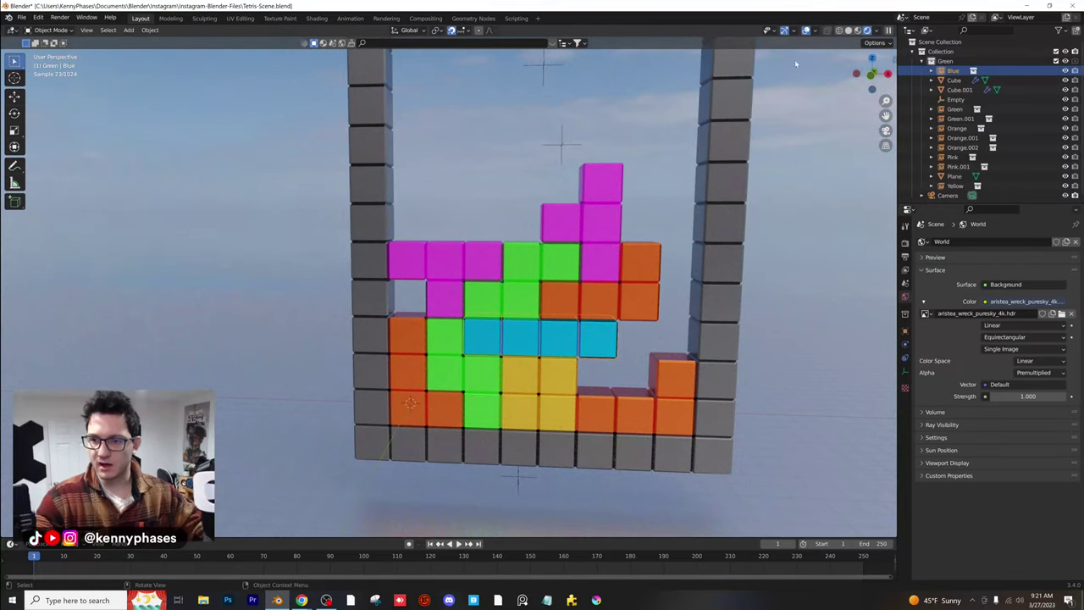
{"action": "key", "text": "KP_1"}
{"action": "key", "text": "shift+d"}
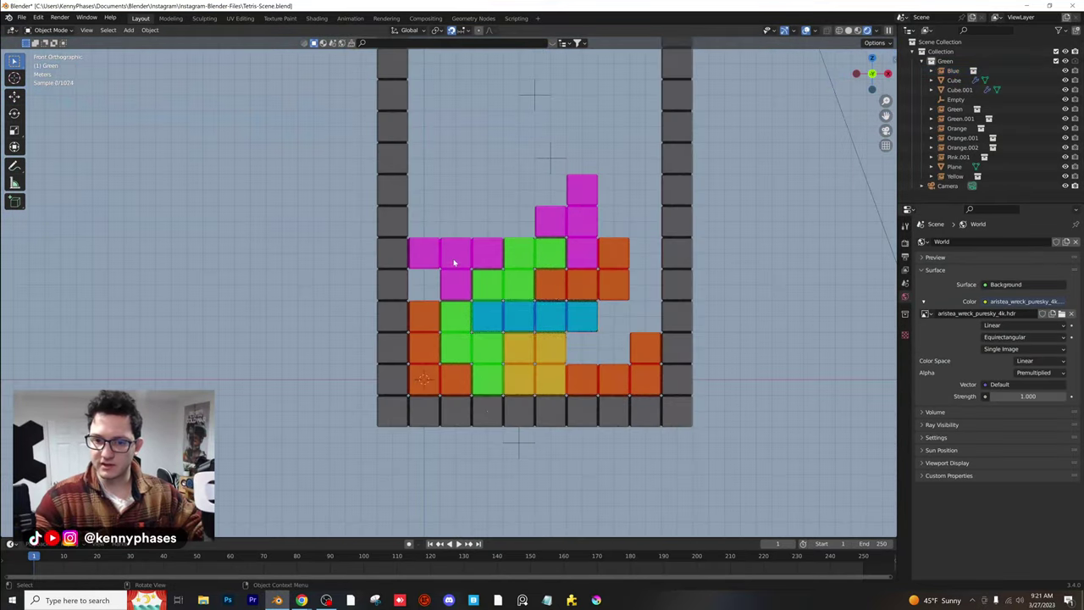
{"action": "left_click", "coordinate": [459, 212]}
{"action": "key", "text": "r"}
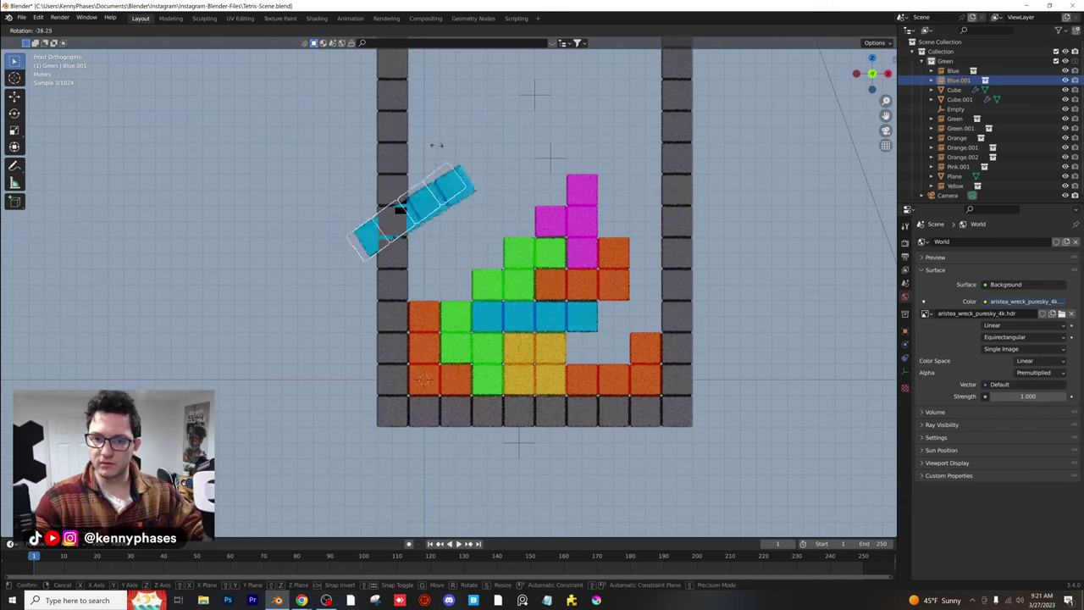
{"action": "left_click", "coordinate": [280, 180]}
{"action": "key", "text": "g"}
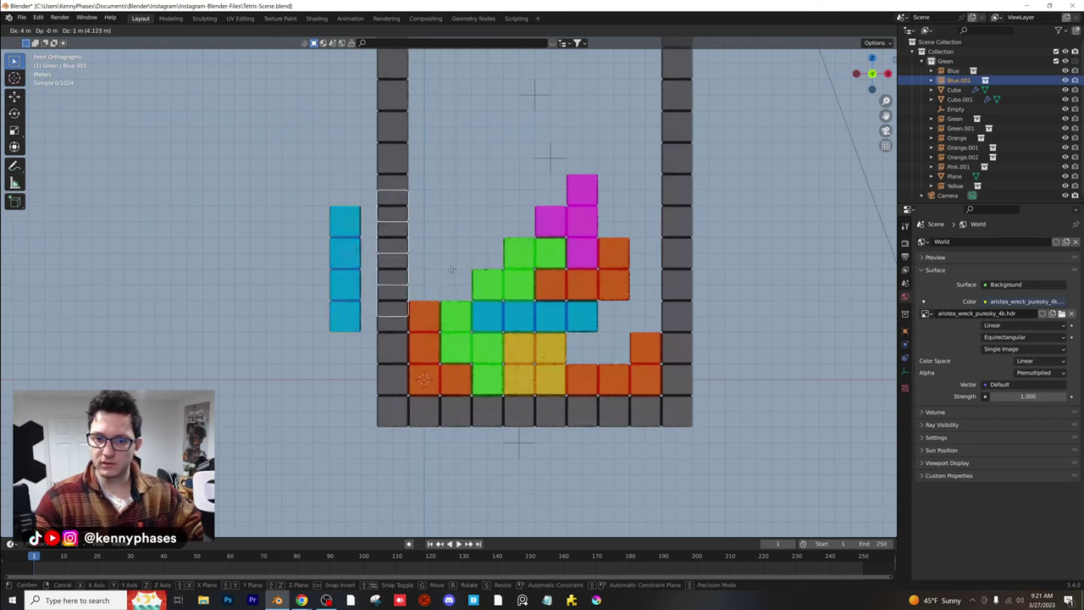
{"action": "left_click", "coordinate": [528, 320]}
Duplicate the vertical blue bar into the gap beside the right border column, on top of the lower orange piece
{"action": "scroll", "coordinate": [500, 298], "scroll_direction": "down", "scroll_amount": 1}
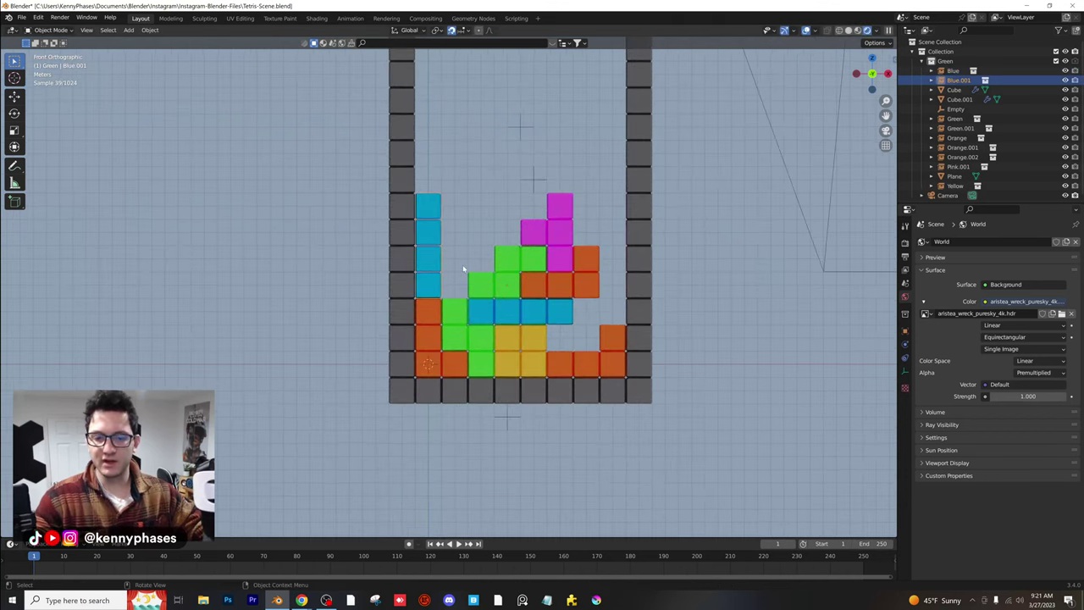
{"action": "key", "text": "shift+d"}
{"action": "left_click", "coordinate": [625, 289]}
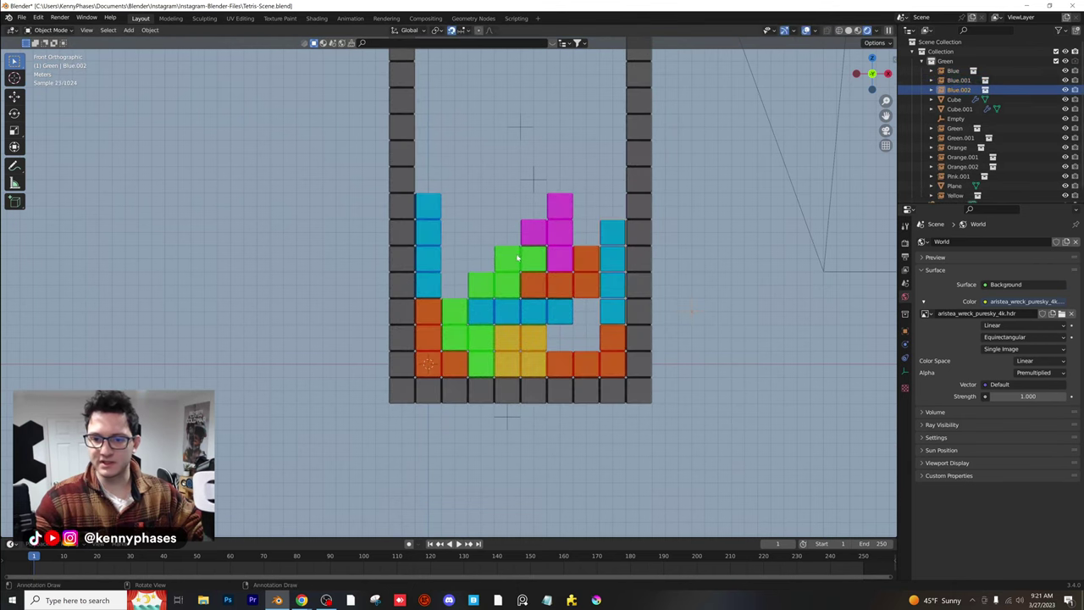
{"action": "middle_click_drag", "start_coordinate": [579, 286], "coordinate": [534, 198], "text": "shift"}
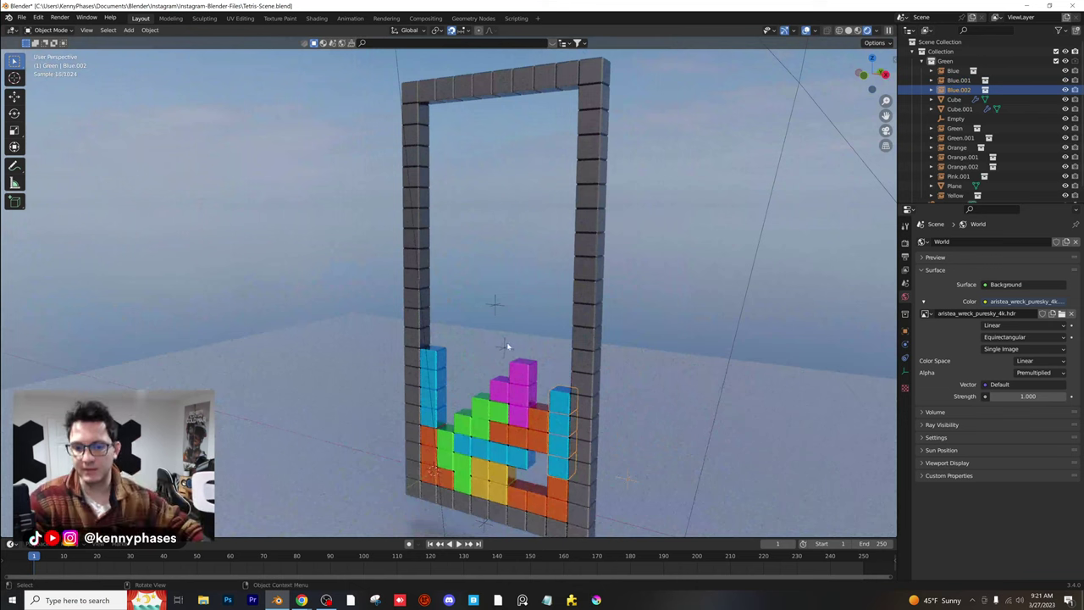
{"action": "middle_click_drag", "start_coordinate": [508, 346], "coordinate": [560, 232]}
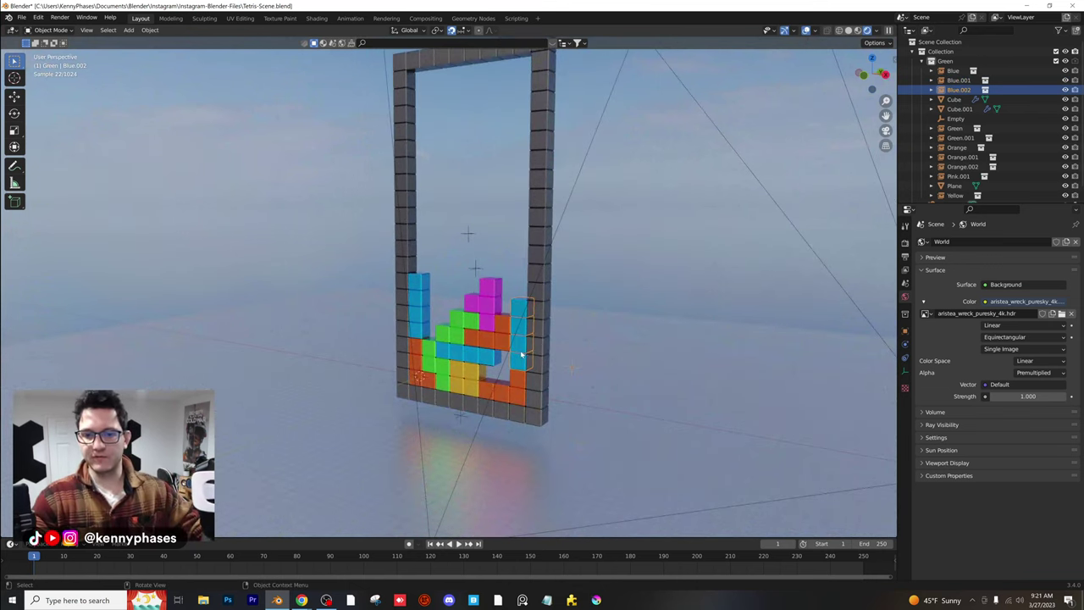
{"action": "scroll", "coordinate": [535, 366], "scroll_direction": "up", "scroll_amount": 4}
{"action": "middle_click_drag", "start_coordinate": [538, 368], "coordinate": [644, 339], "text": "shift"}
{"action": "scroll", "coordinate": [520, 322], "scroll_direction": "up", "scroll_amount": 4}
{"action": "scroll", "coordinate": [520, 322], "scroll_direction": "down", "scroll_amount": 6}
{"action": "scroll", "coordinate": [475, 360], "scroll_direction": "down", "scroll_amount": 3}
Save the file and bring up the floor plane's material nodes in the Shading workspace
{"action": "left_click", "coordinate": [576, 322]}
{"action": "key", "text": "ctrl+s"}
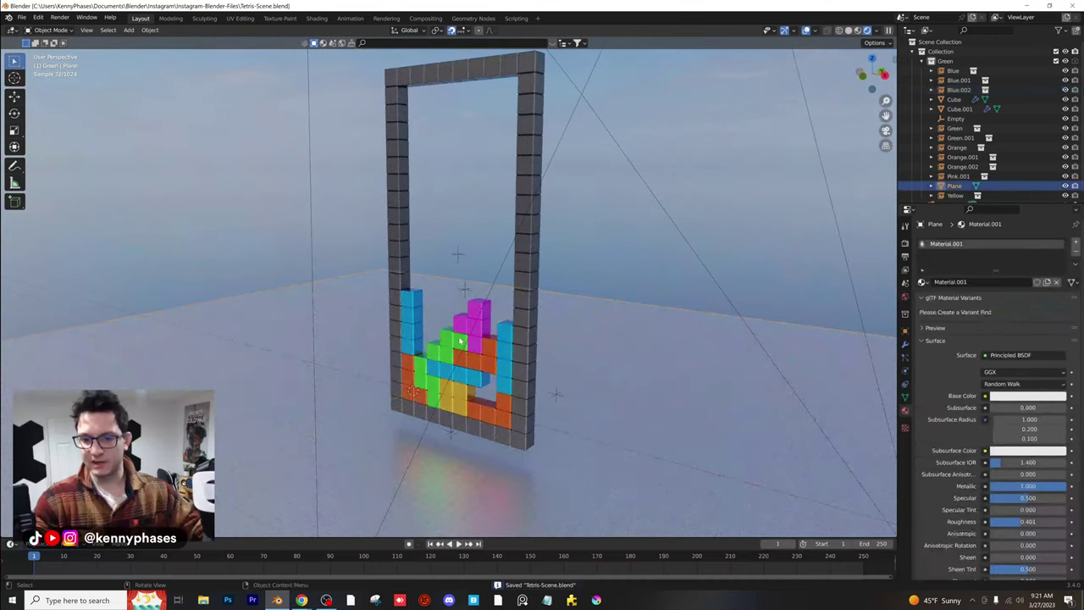
{"action": "middle_click_drag", "start_coordinate": [455, 337], "coordinate": [298, 100]}
{"action": "left_click", "coordinate": [327, 18]}
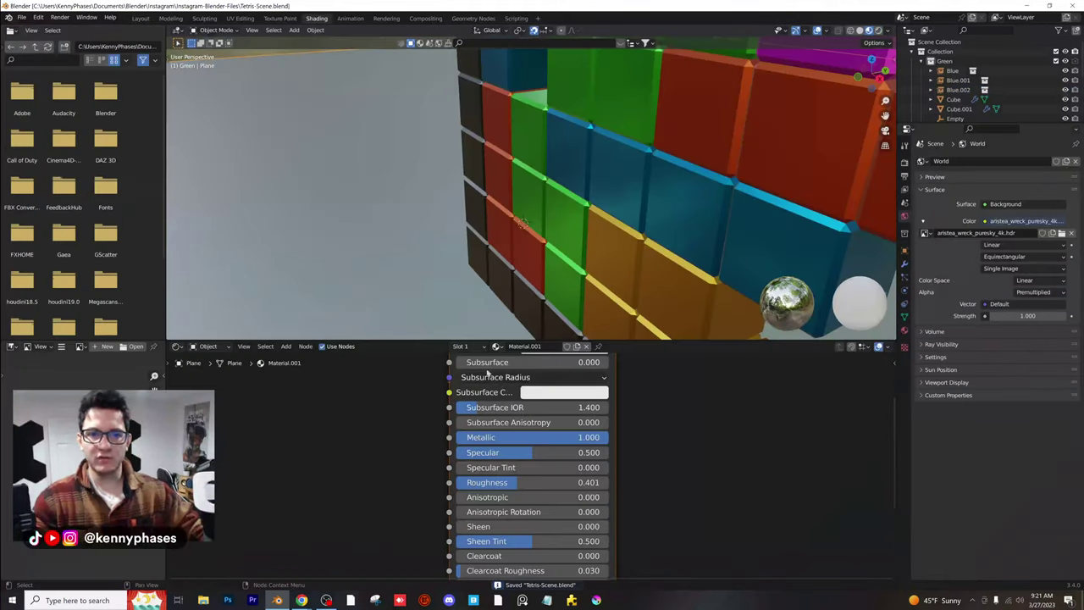
{"action": "scroll", "coordinate": [517, 263], "scroll_direction": "down", "scroll_amount": 6}
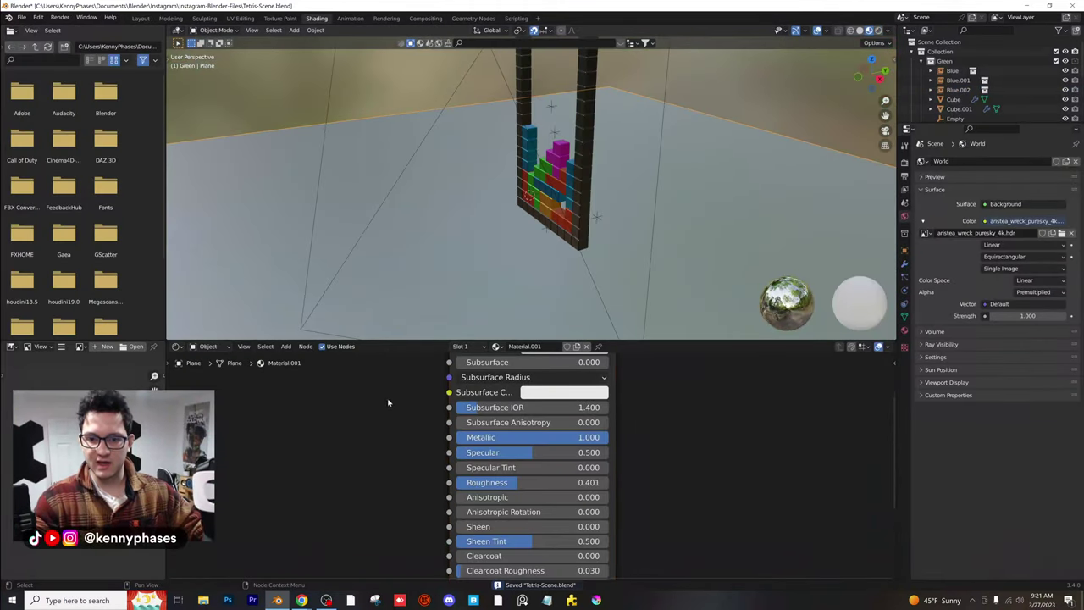
{"action": "middle_click_drag", "start_coordinate": [389, 403], "coordinate": [436, 477]}
{"action": "scroll", "coordinate": [588, 284], "scroll_direction": "down", "scroll_amount": 5}
{"action": "middle_click_drag", "start_coordinate": [435, 415], "coordinate": [452, 474]}
{"action": "scroll", "coordinate": [542, 232], "scroll_direction": "up", "scroll_amount": 8}
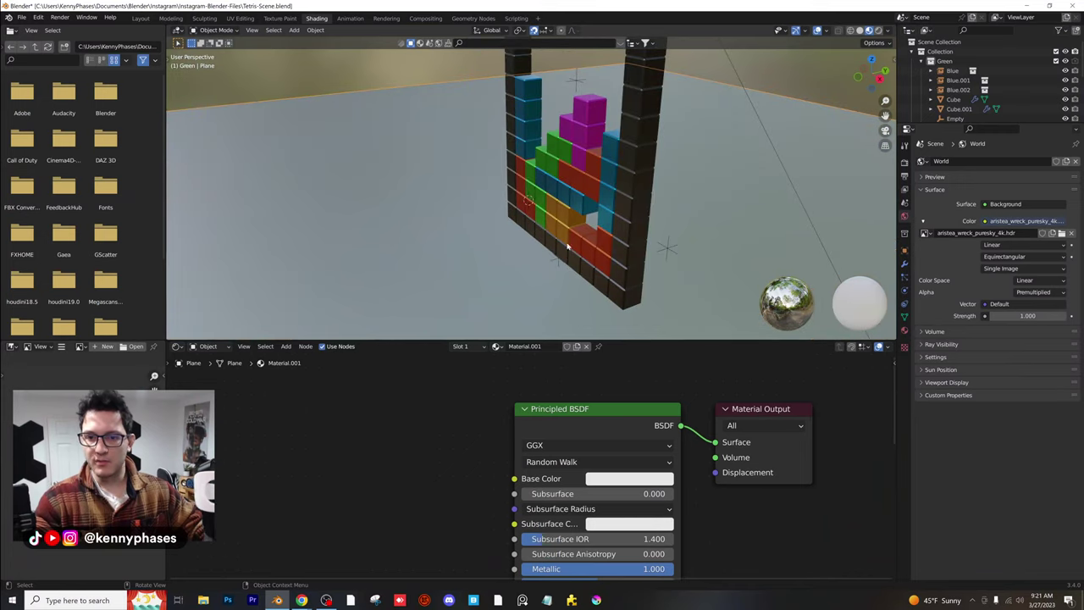
{"action": "middle_click_drag", "start_coordinate": [588, 221], "coordinate": [582, 279]}
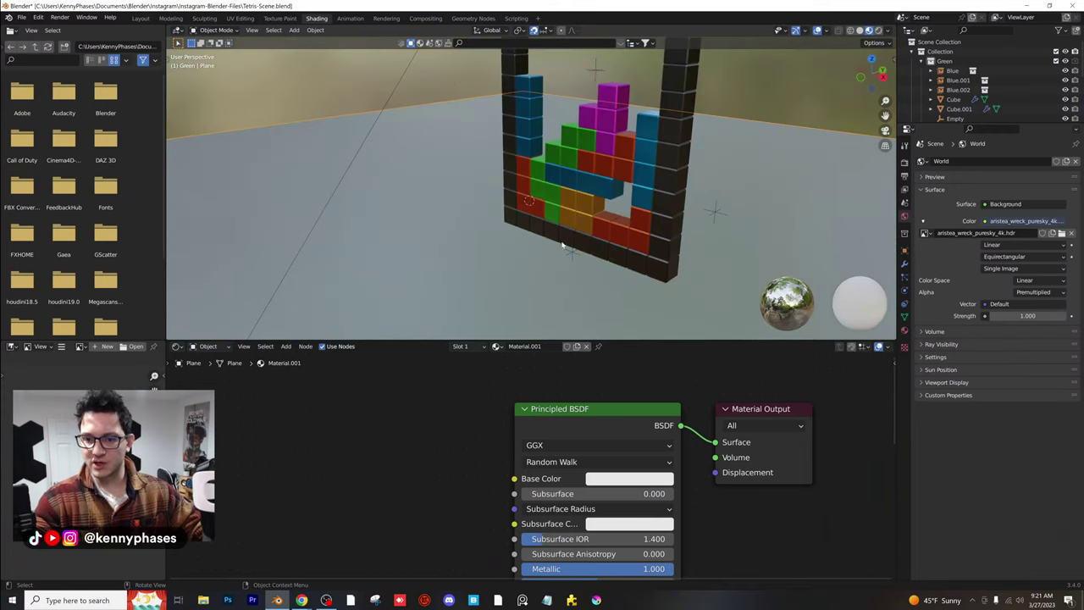
Add a Brick Texture node to the floor material and connect its Color output to the Principled BSDF's Base Color
{"action": "left_click", "coordinate": [285, 345]}
{"action": "left_click", "coordinate": [309, 364]}
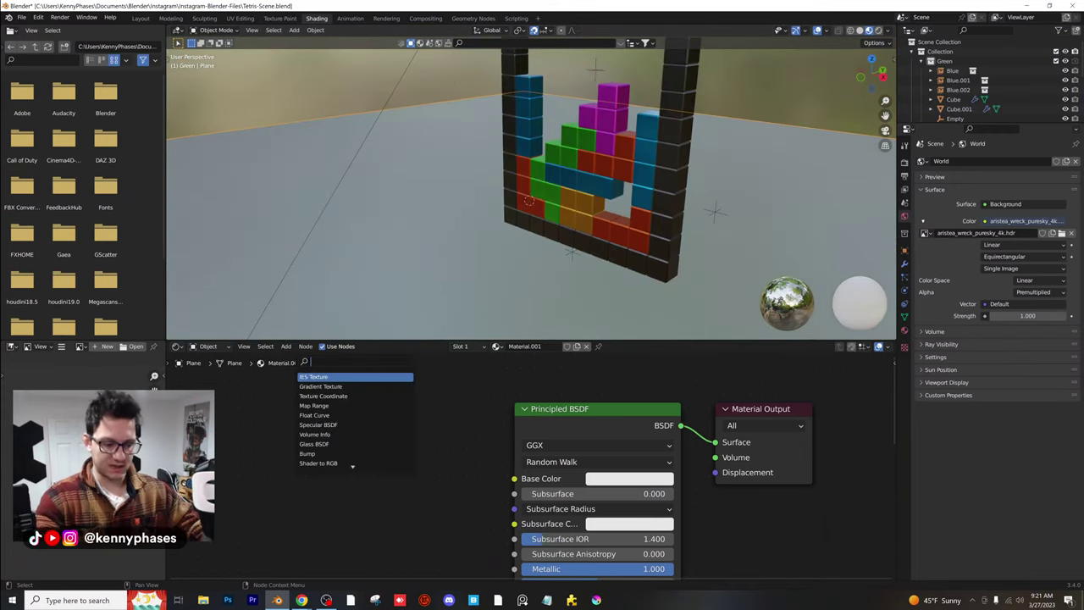
{"action": "key", "text": "Return"}
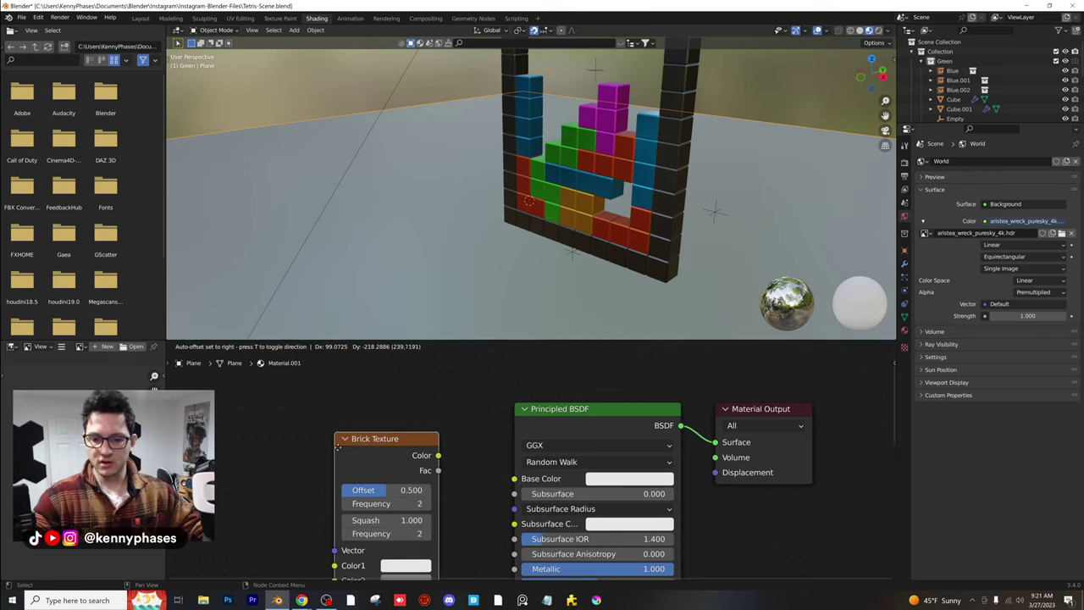
{"action": "left_click", "coordinate": [430, 458]}
{"action": "left_click_drag", "start_coordinate": [527, 481], "coordinate": [514, 479]}
{"action": "middle_click_drag", "start_coordinate": [514, 479], "coordinate": [553, 451]}
Set the Brick Texture's Offset to 0 and both its Brick Width and Row Height to 0.1
{"action": "left_click_drag", "start_coordinate": [428, 455], "coordinate": [378, 456]}
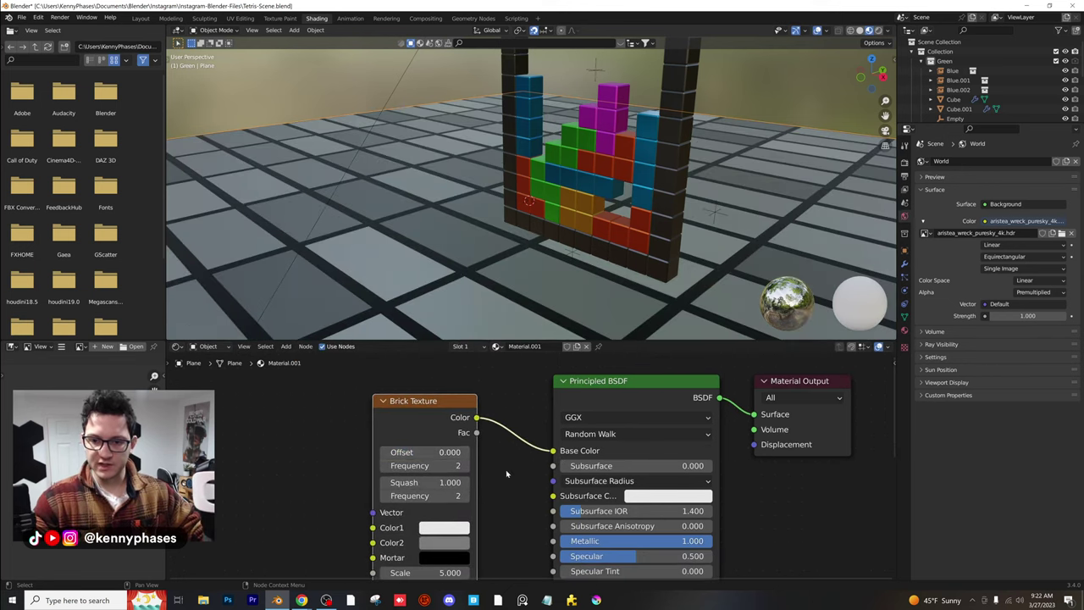
{"action": "scroll", "coordinate": [506, 470], "scroll_direction": "down", "scroll_amount": 1}
{"action": "middle_click_drag", "start_coordinate": [506, 470], "coordinate": [508, 396]}
{"action": "left_click_drag", "start_coordinate": [435, 536], "coordinate": [437, 536]}
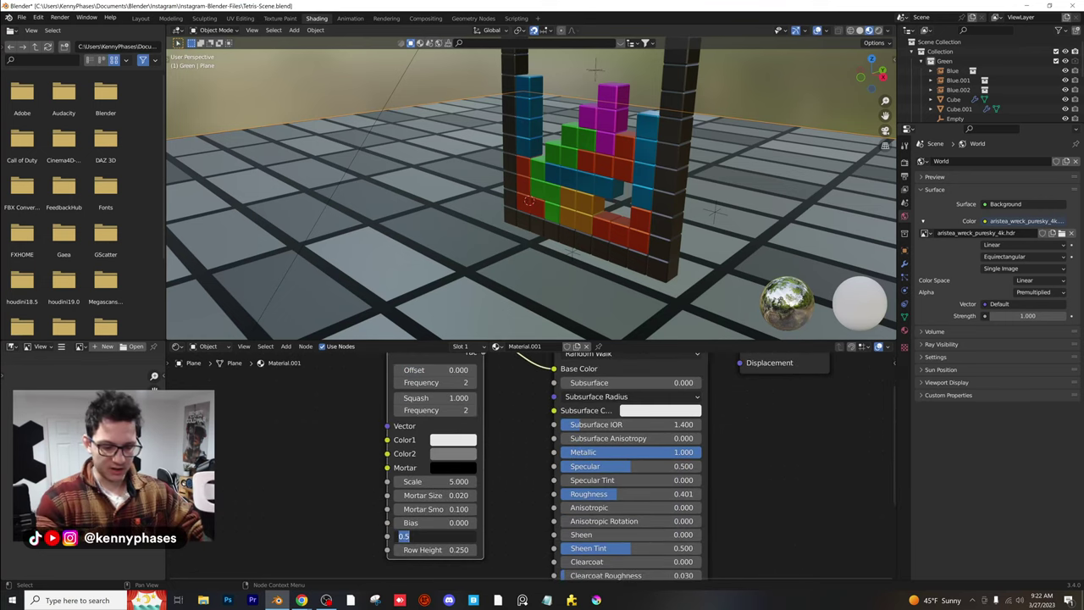
{"action": "type", "text": ".1"}
{"action": "key", "text": "Tab"}
{"action": "type", "text": ".1"}
{"action": "key", "text": "Return"}
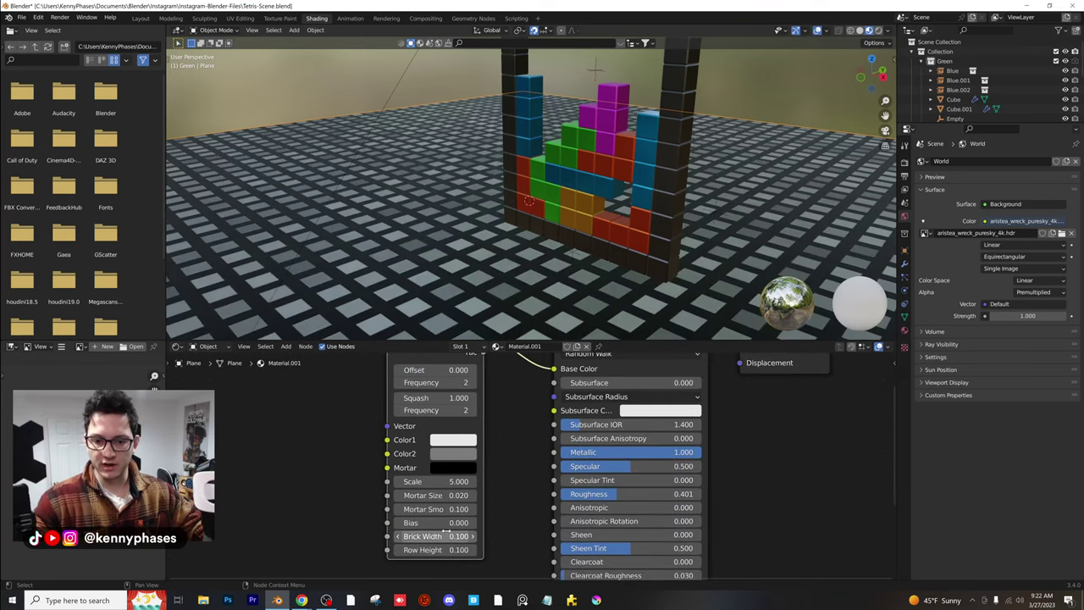
Set the Brick Texture's Mortar Size to 0.005
{"action": "double_click", "coordinate": [440, 495]}
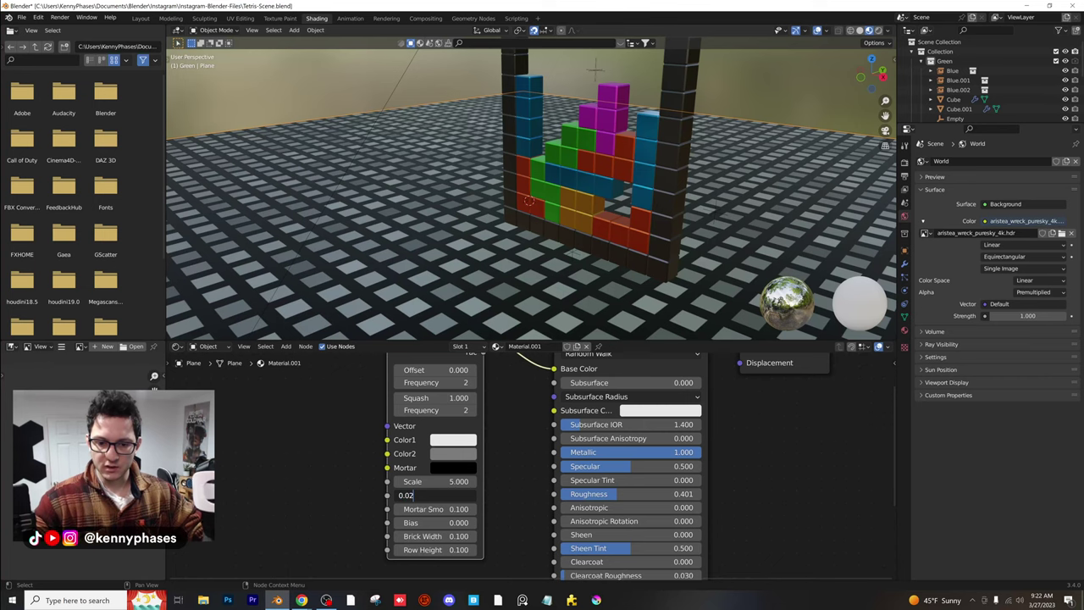
{"action": "type", "text": "0.005"}
{"action": "key", "text": "Return"}
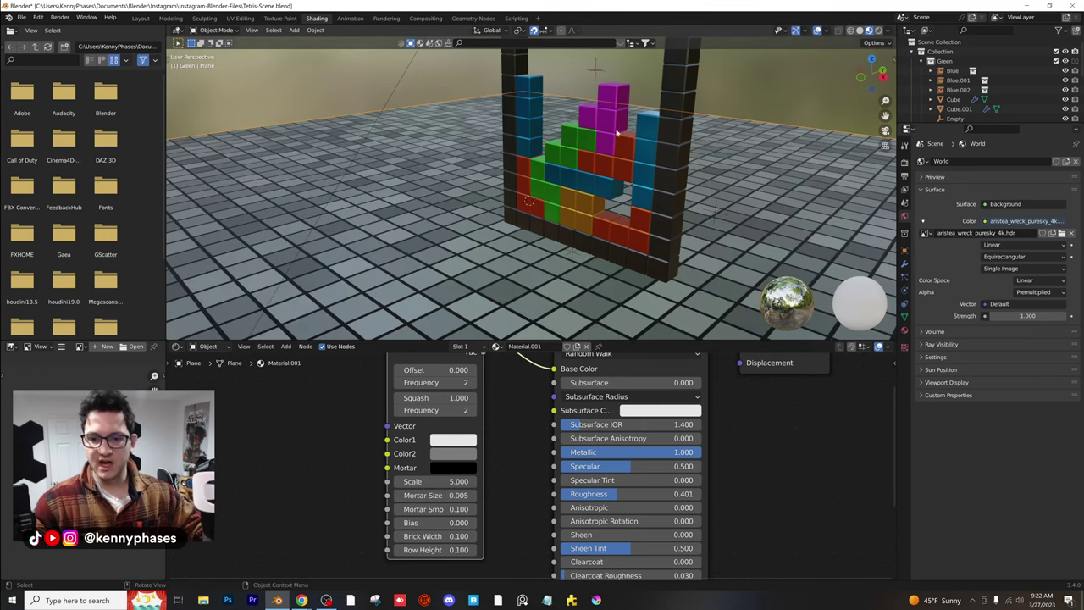
Look straight down at the bottom border row and apply the floor plane's scale
{"action": "left_click", "coordinate": [871, 60]}
{"action": "scroll", "coordinate": [550, 188], "scroll_direction": "up", "scroll_amount": 3}
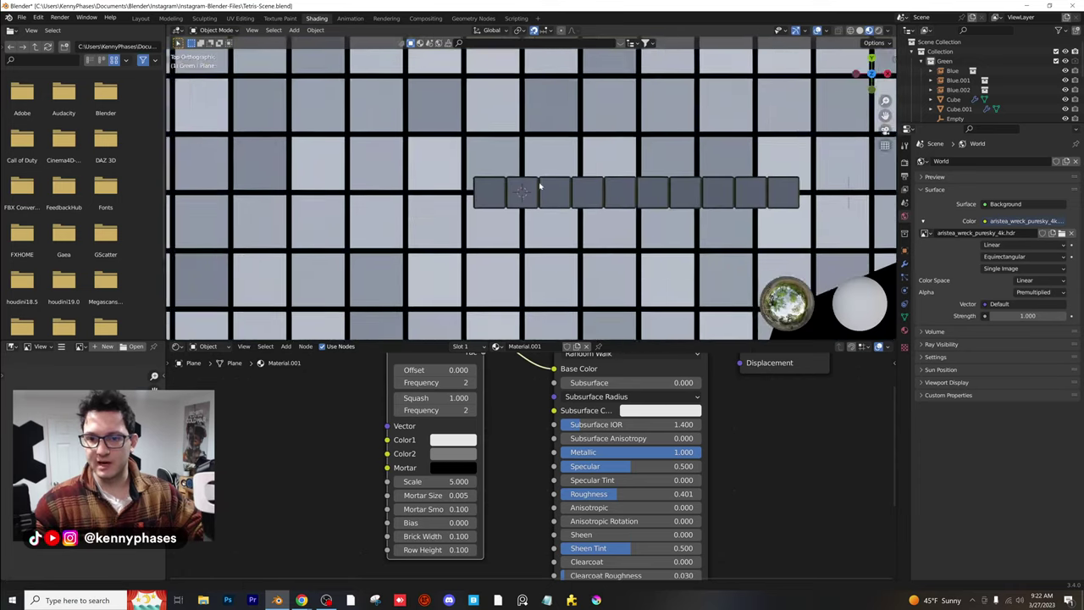
{"action": "middle_click_drag", "start_coordinate": [540, 186], "coordinate": [441, 169], "text": "shift"}
{"action": "left_click", "coordinate": [308, 31]}
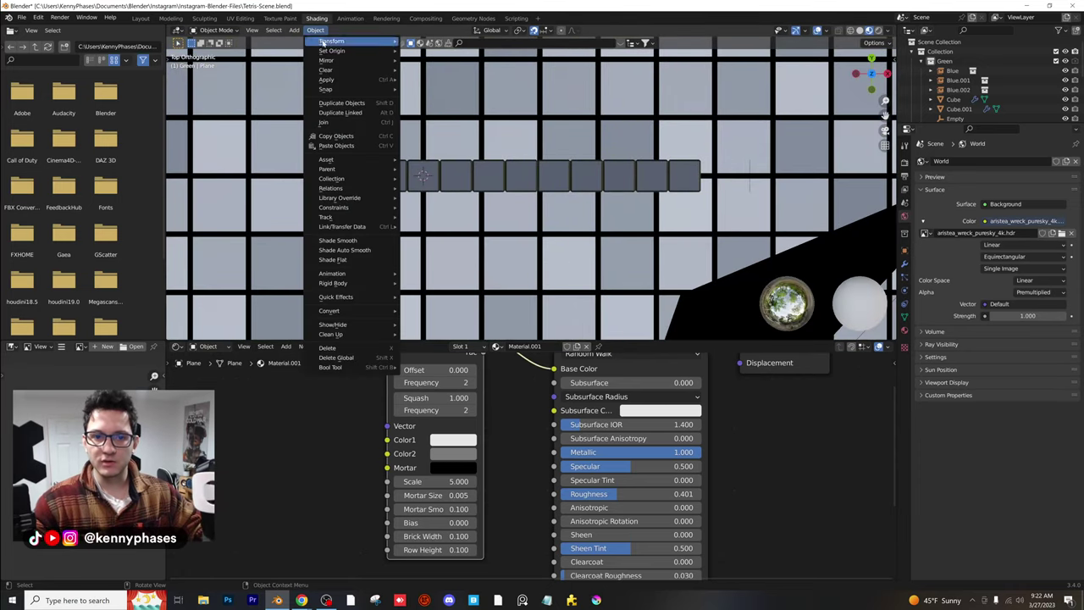
{"action": "mouse_move", "coordinate": [347, 78]}
{"action": "left_click", "coordinate": [455, 99]}
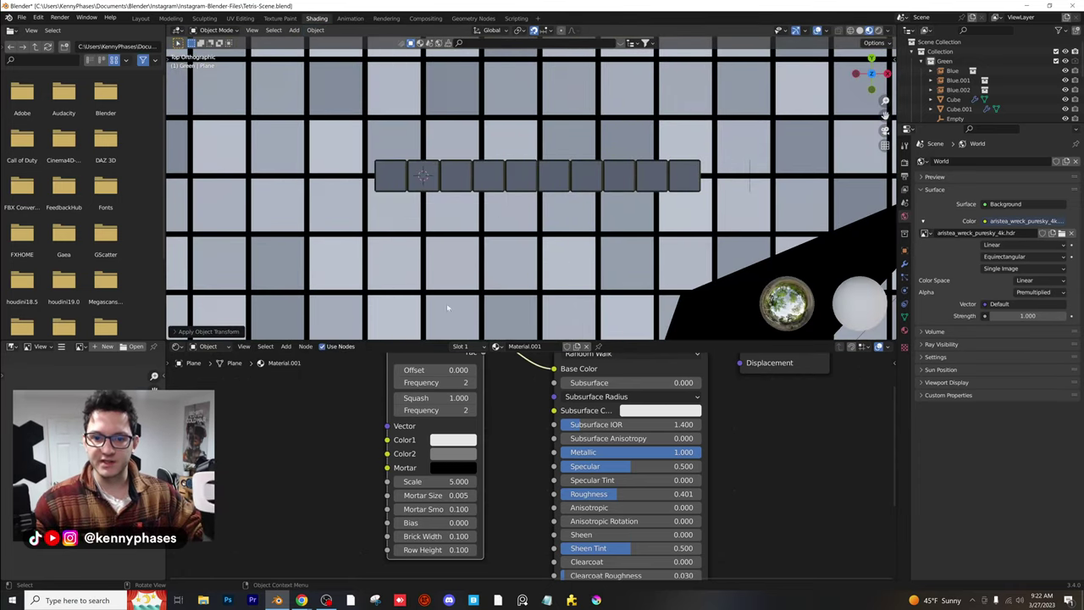
Set the Brick Texture's Scale to 9.3 and shift the floor plane beneath the Tetris border
{"action": "left_click_drag", "start_coordinate": [457, 481], "coordinate": [548, 481]}
{"action": "scroll", "coordinate": [599, 242], "scroll_direction": "down", "scroll_amount": 4}
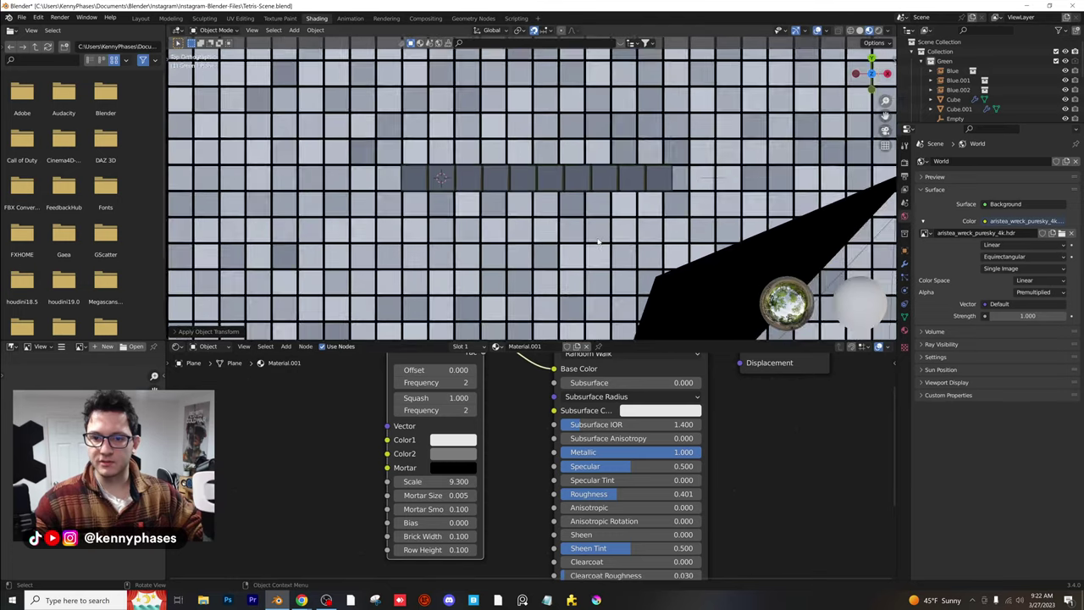
{"action": "middle_click_drag", "start_coordinate": [600, 242], "coordinate": [571, 169]}
{"action": "scroll", "coordinate": [571, 169], "scroll_direction": "up", "scroll_amount": 1}
{"action": "middle_click_drag", "start_coordinate": [663, 295], "coordinate": [622, 219], "text": "shift"}
{"action": "key", "text": "g"}
{"action": "left_click", "coordinate": [603, 221]}
{"action": "scroll", "coordinate": [602, 217], "scroll_direction": "up", "scroll_amount": 1}
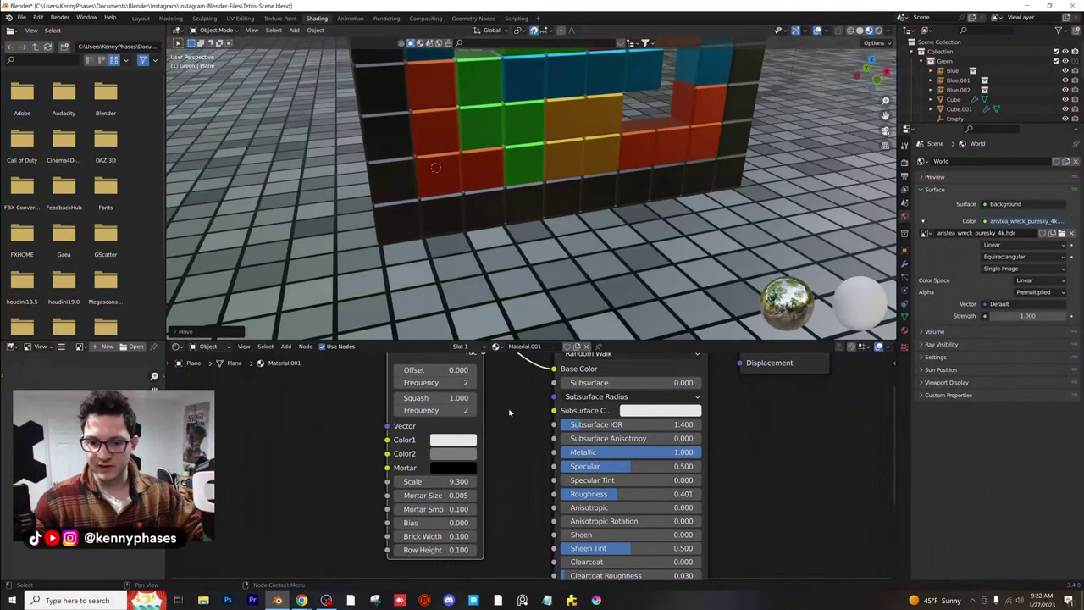
Try a Brick Width and Row Height of 0.09 on the floor's Brick Texture
{"action": "middle_click_drag", "start_coordinate": [524, 276], "coordinate": [565, 251]}
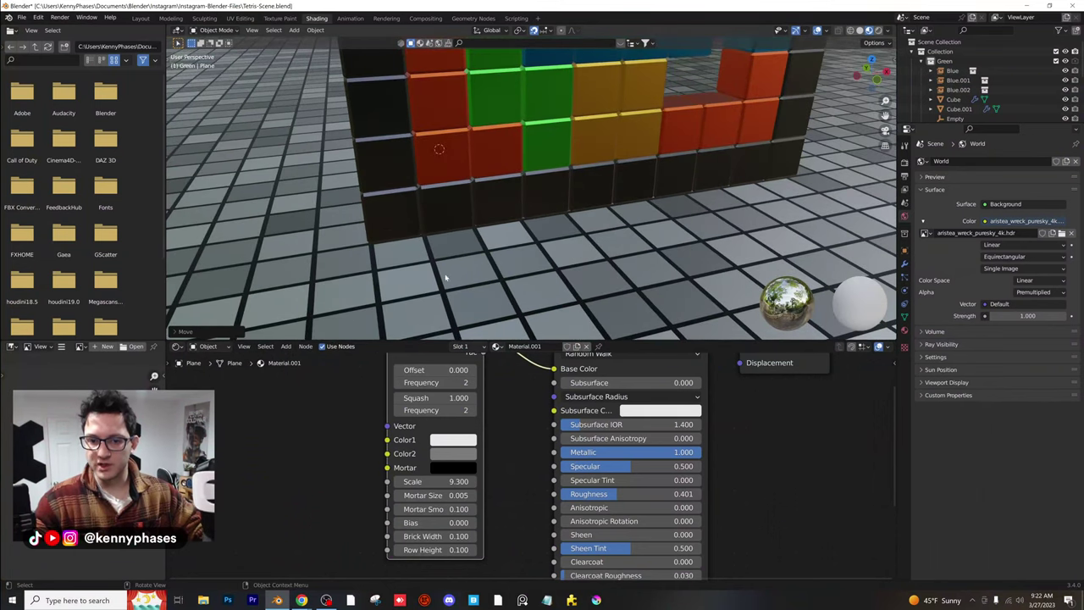
{"action": "middle_click_drag", "start_coordinate": [462, 234], "coordinate": [552, 250]}
{"action": "scroll", "coordinate": [535, 245], "scroll_direction": "down", "scroll_amount": 2}
{"action": "scroll", "coordinate": [551, 250], "scroll_direction": "up", "scroll_amount": 2}
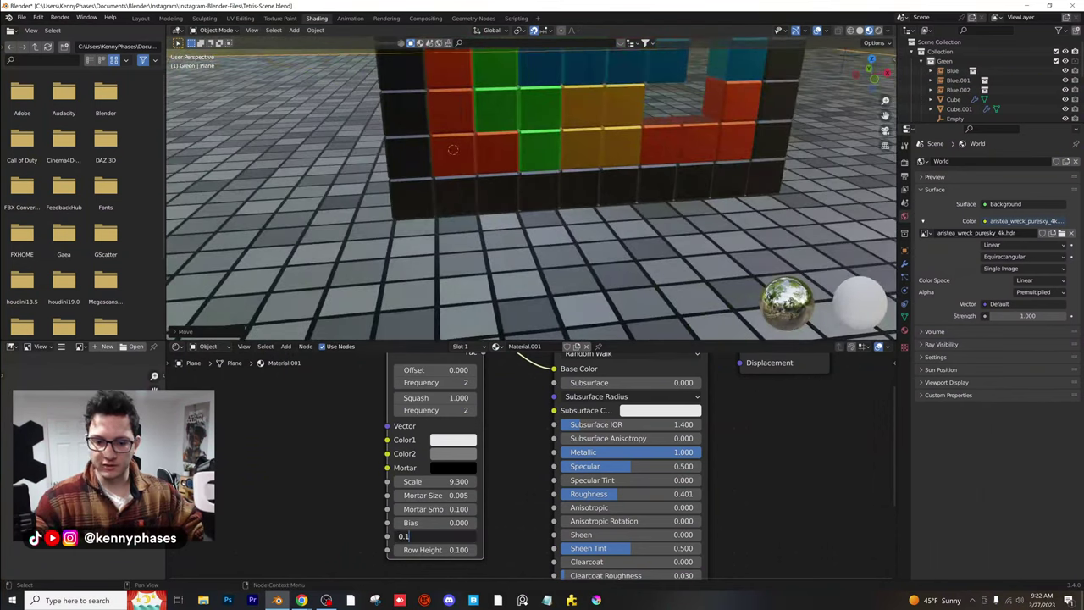
{"action": "type", "text": "0.09"}
{"action": "key", "text": "Return"}
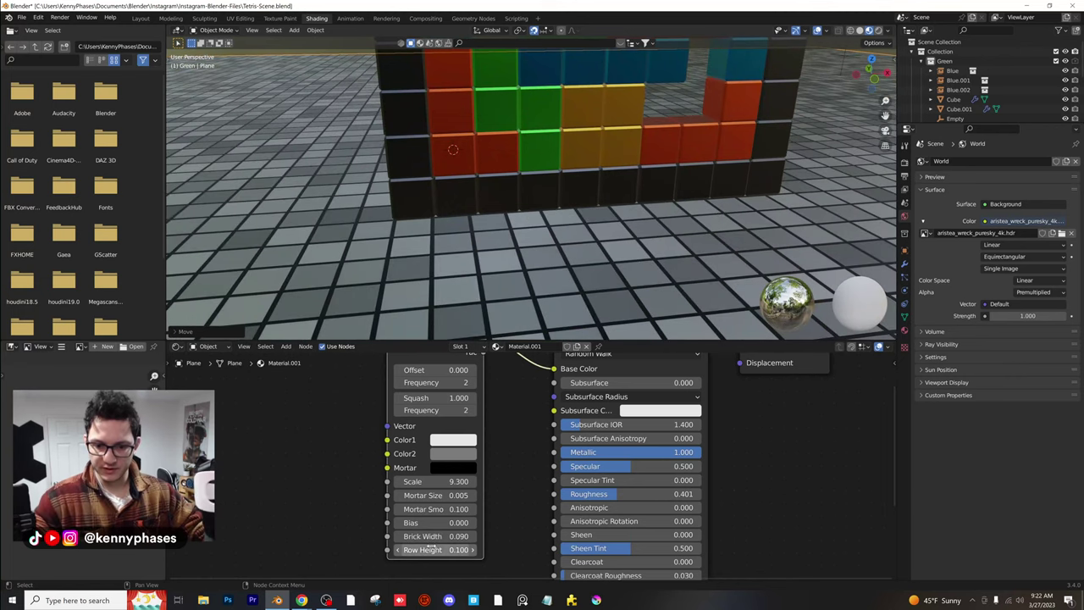
{"action": "key", "text": "Return"}
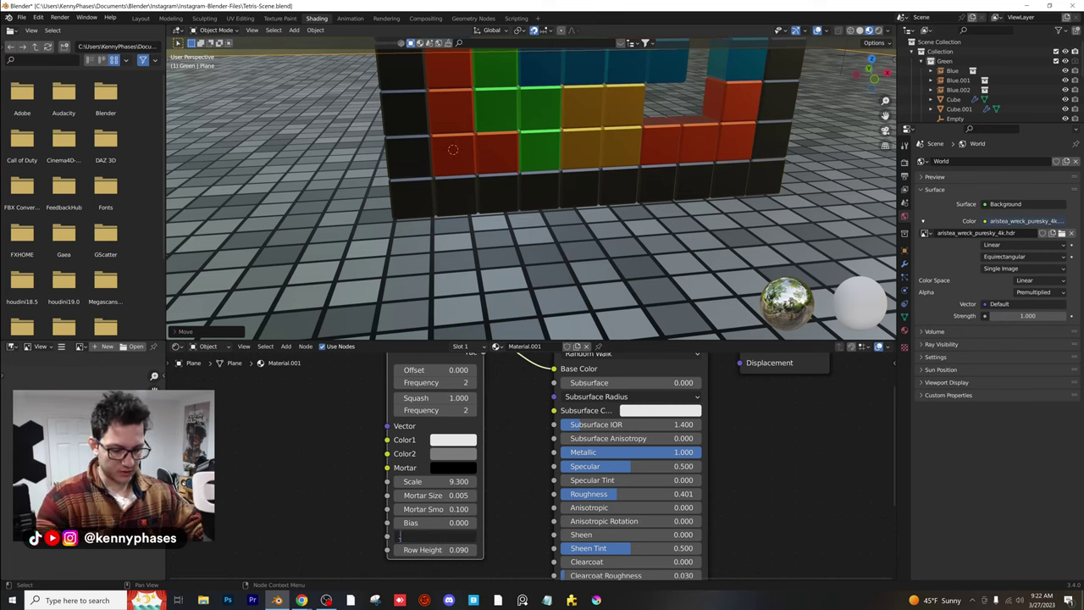
Try a Brick Width and Row Height of 0.11 with a Scale of 9.35, checking the tiles against the cubes from above
{"action": "type", "text": ".11"}
{"action": "key", "text": "Return"}
{"action": "left_click", "coordinate": [435, 550]}
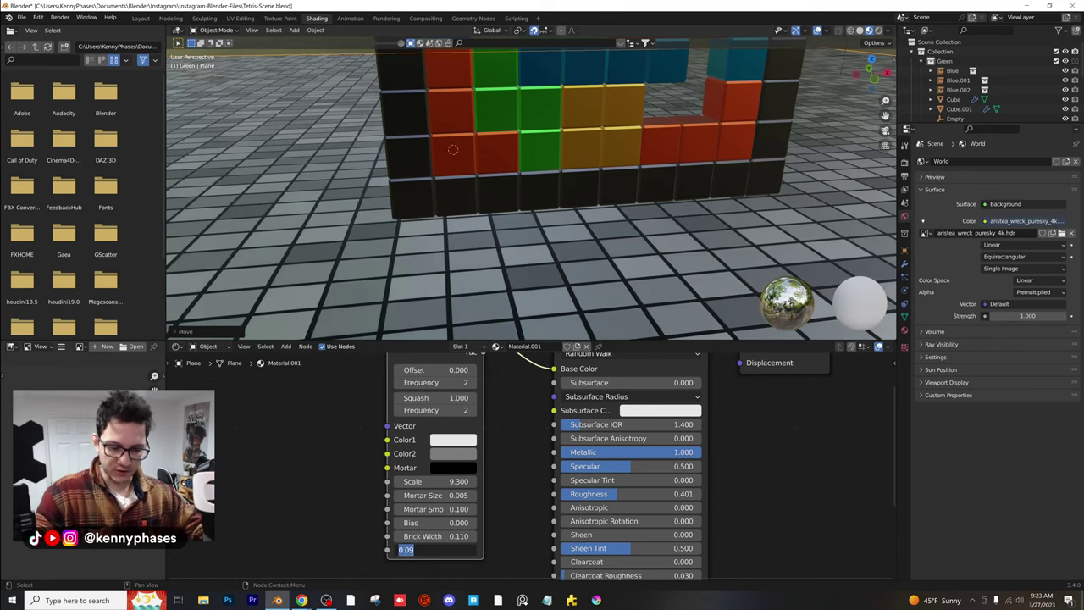
{"action": "type", "text": ".11"}
{"action": "key", "text": "Return"}
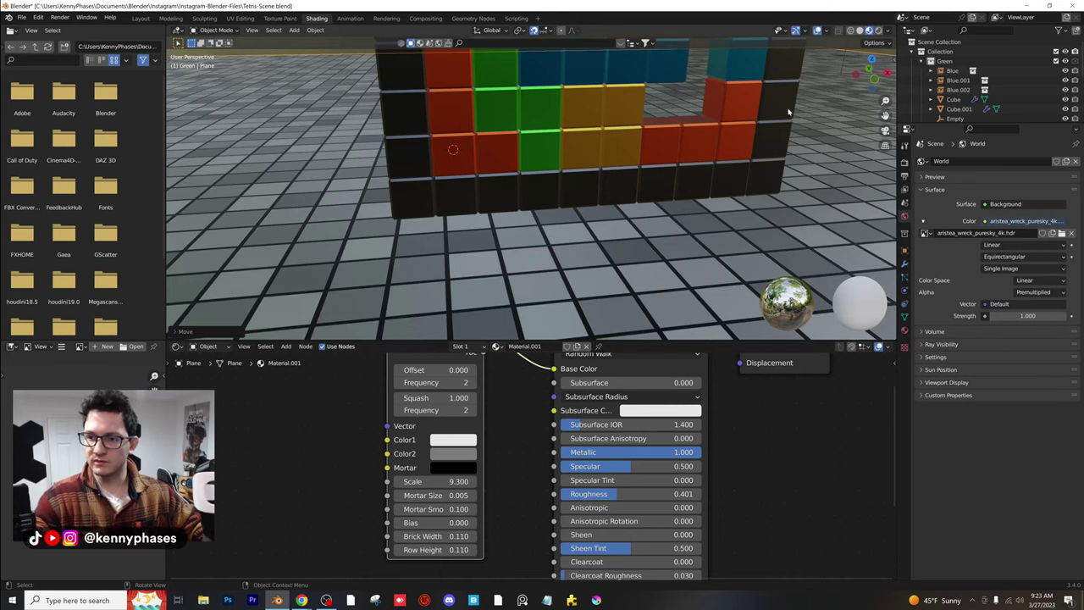
{"action": "key", "text": "KP_7"}
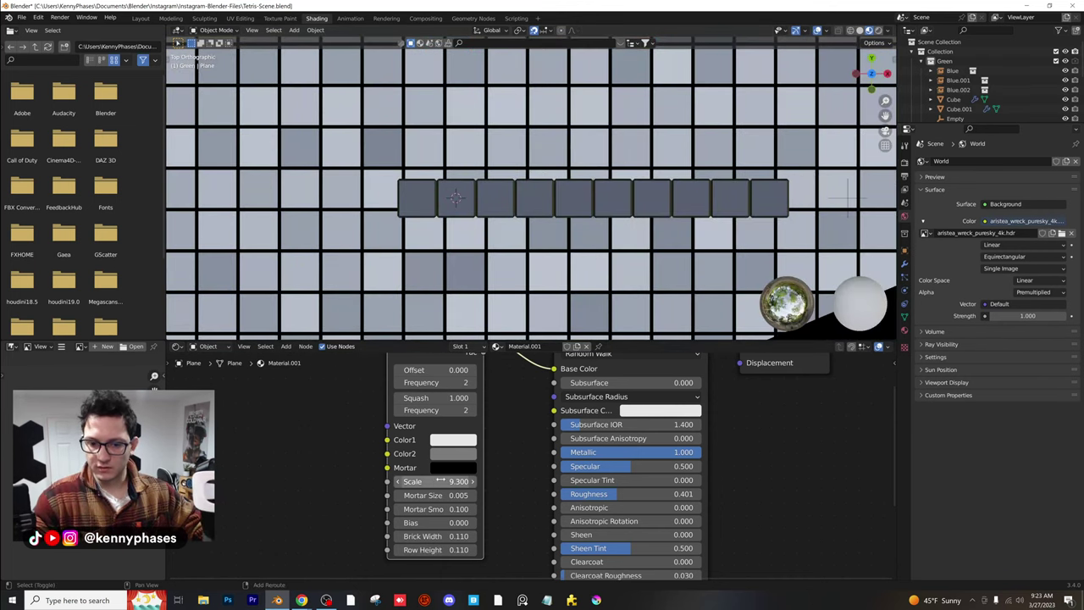
{"action": "left_click_drag", "start_coordinate": [436, 481], "coordinate": [444, 481], "text": "shift"}
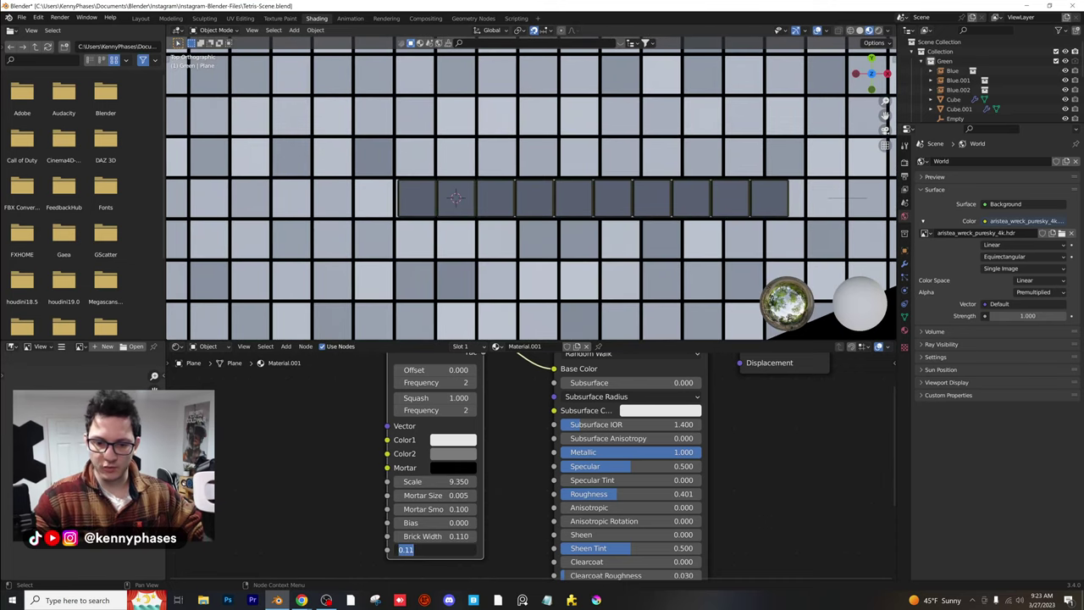
Set the Brick Width and Row Height back to 0.1 and reduce the Scale to 9.09 to match the tiles to the cubes
{"action": "key", "text": "shift+Tab"}
{"action": "type", "text": ".1"}
{"action": "key", "text": "Tab"}
{"action": "type", "text": ".1"}
{"action": "key", "text": "Return"}
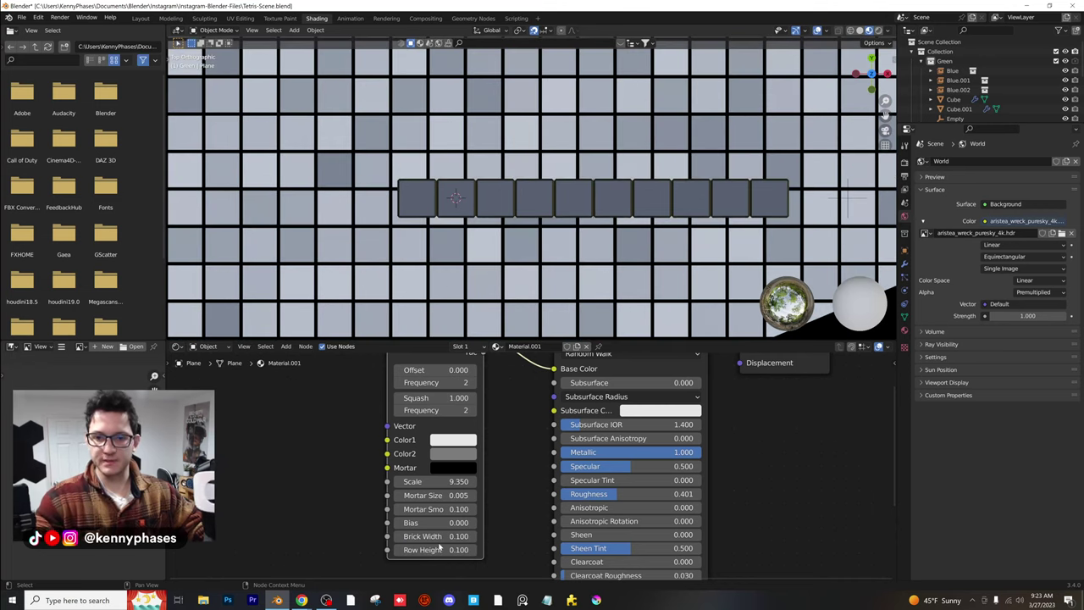
{"action": "left_click_drag", "start_coordinate": [435, 481], "coordinate": [388, 481], "text": "shift"}
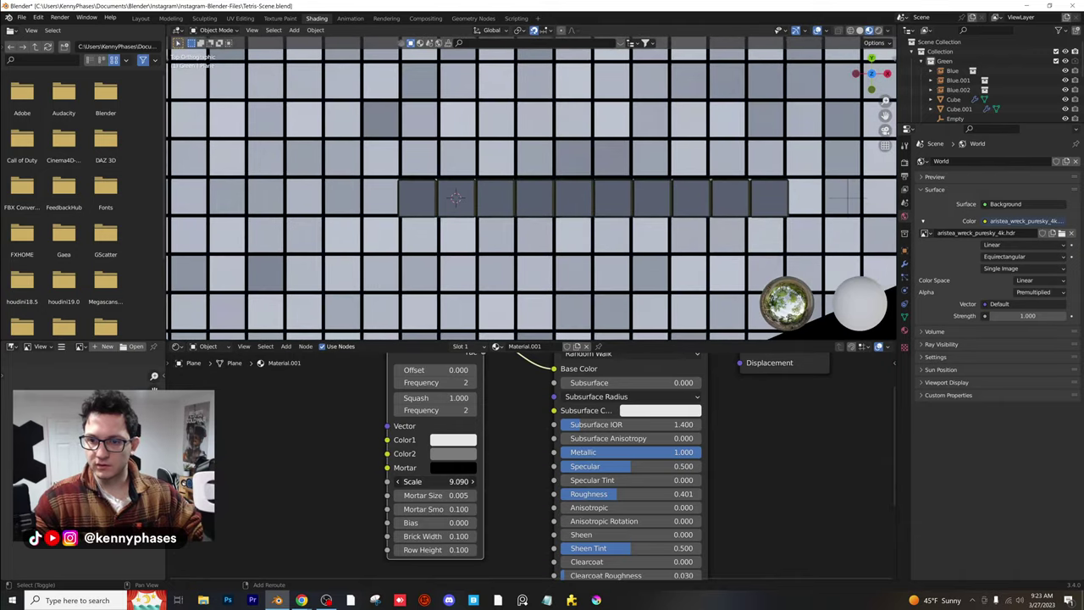
Show the scene through the camera with rendered viewport shading
{"action": "middle_click_drag", "start_coordinate": [655, 228], "coordinate": [608, 262]}
{"action": "key", "text": "KP_0"}
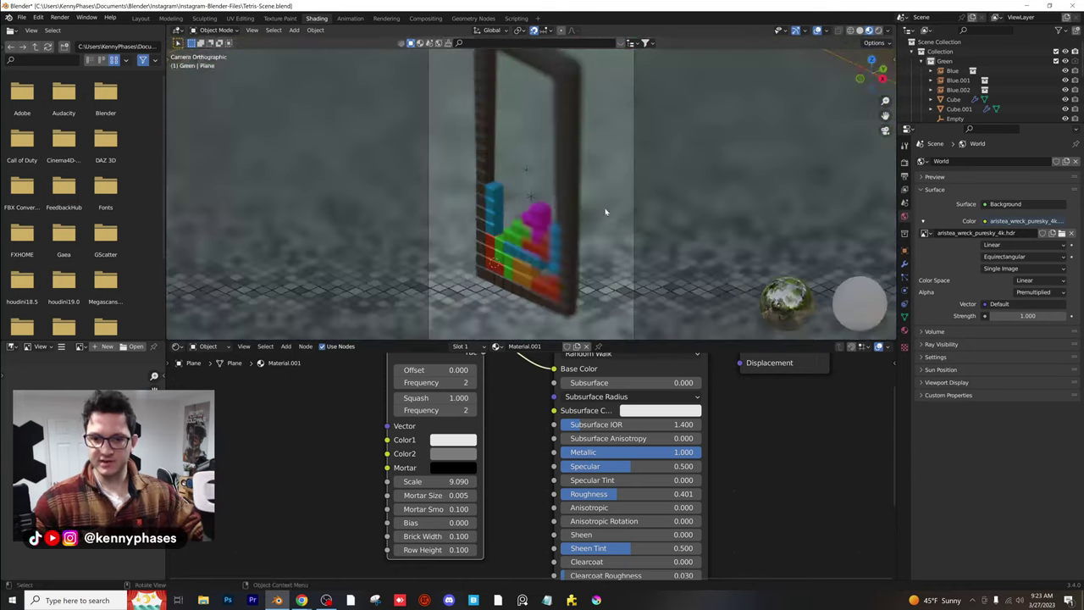
{"action": "key", "text": "z"}
{"action": "left_click", "coordinate": [607, 84]}
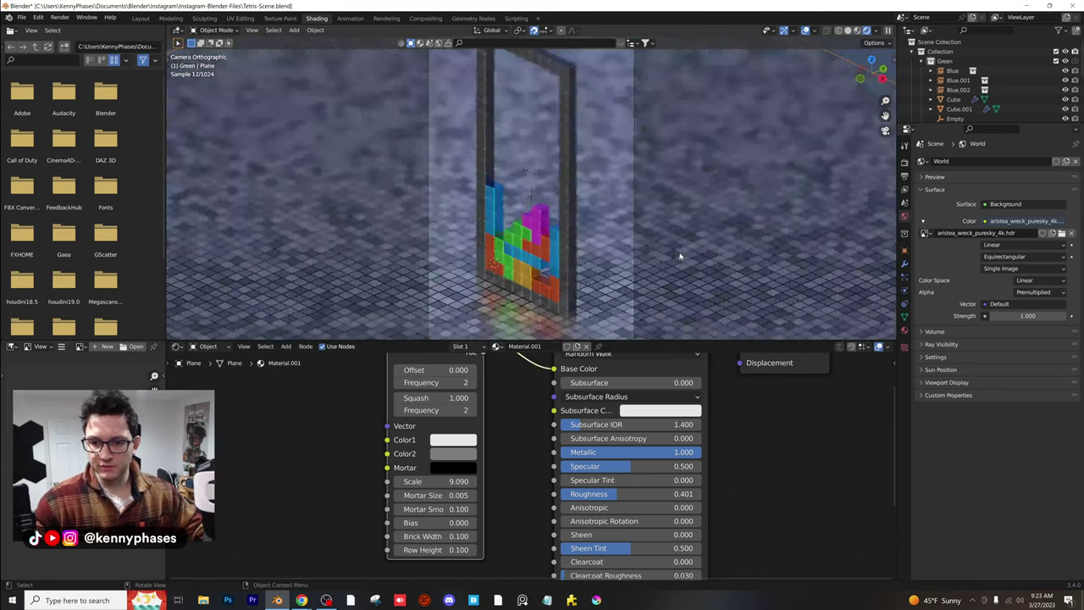
{"action": "scroll", "coordinate": [630, 240], "scroll_direction": "down", "scroll_amount": 1}
{"action": "scroll", "coordinate": [579, 285], "scroll_direction": "up", "scroll_amount": 1}
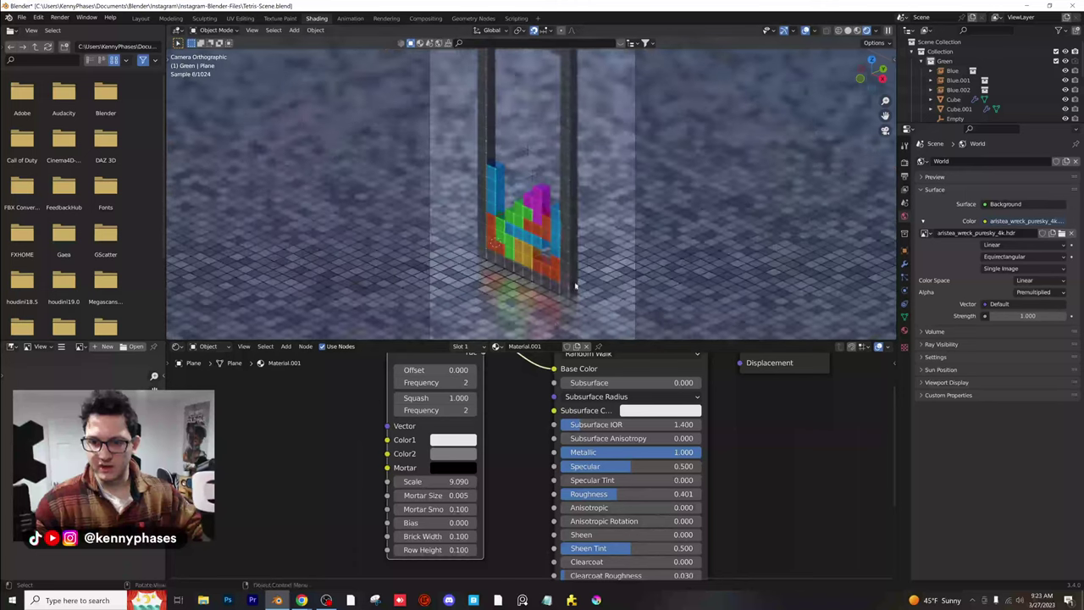
Copy the floor brick texture's Color1 onto Color2 and lighten its mortar colour from black to grey
{"action": "key", "text": "ctrl+c"}
{"action": "key", "text": "ctrl+v"}
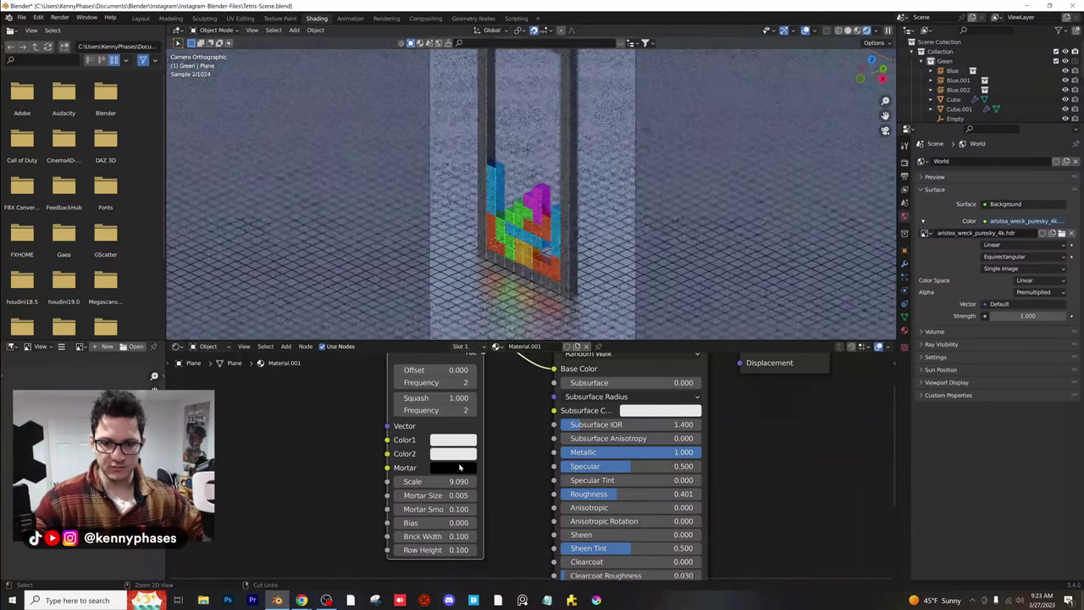
{"action": "key", "text": "ctrl+v"}
{"action": "left_click", "coordinate": [459, 468]}
{"action": "left_click_drag", "start_coordinate": [538, 328], "coordinate": [537, 333]}
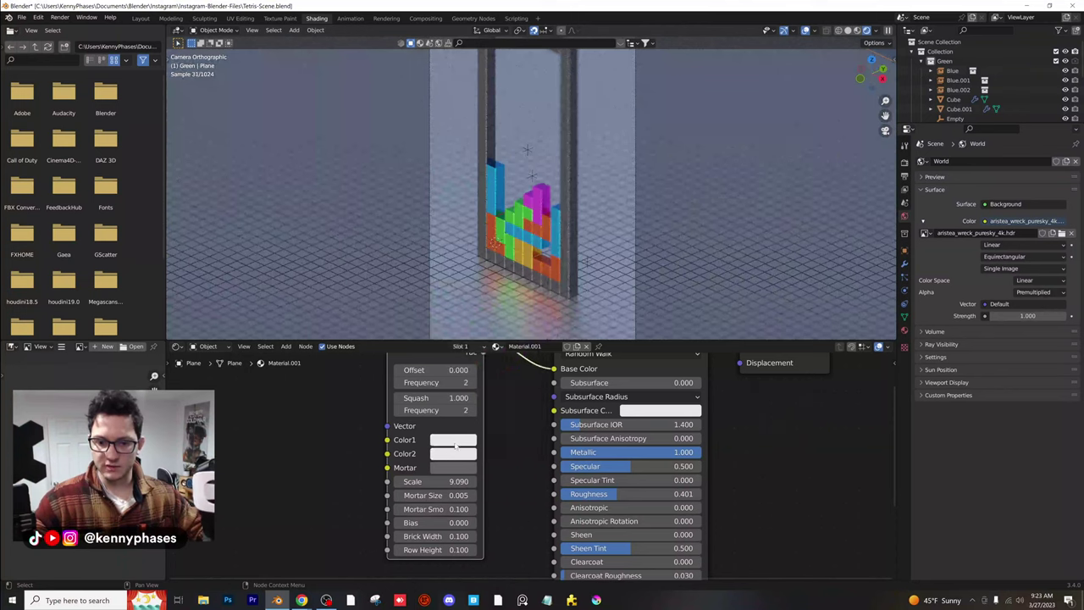
Darken the brick texture's Color1 to mid grey and raise the floor material's roughness to 0.775
{"action": "left_click", "coordinate": [456, 442]}
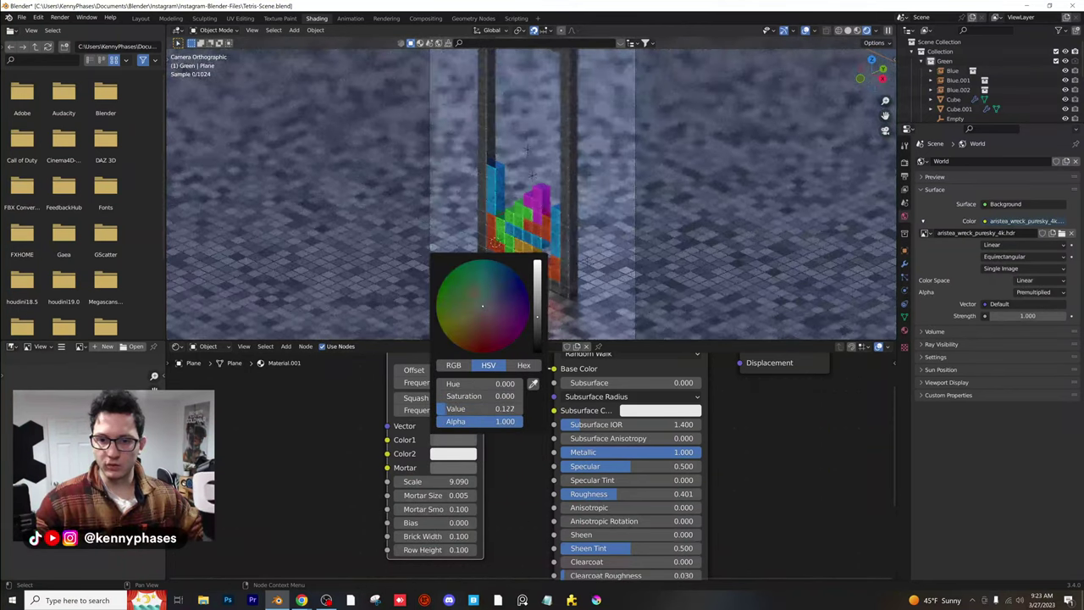
{"action": "left_click_drag", "start_coordinate": [537, 317], "coordinate": [537, 310]}
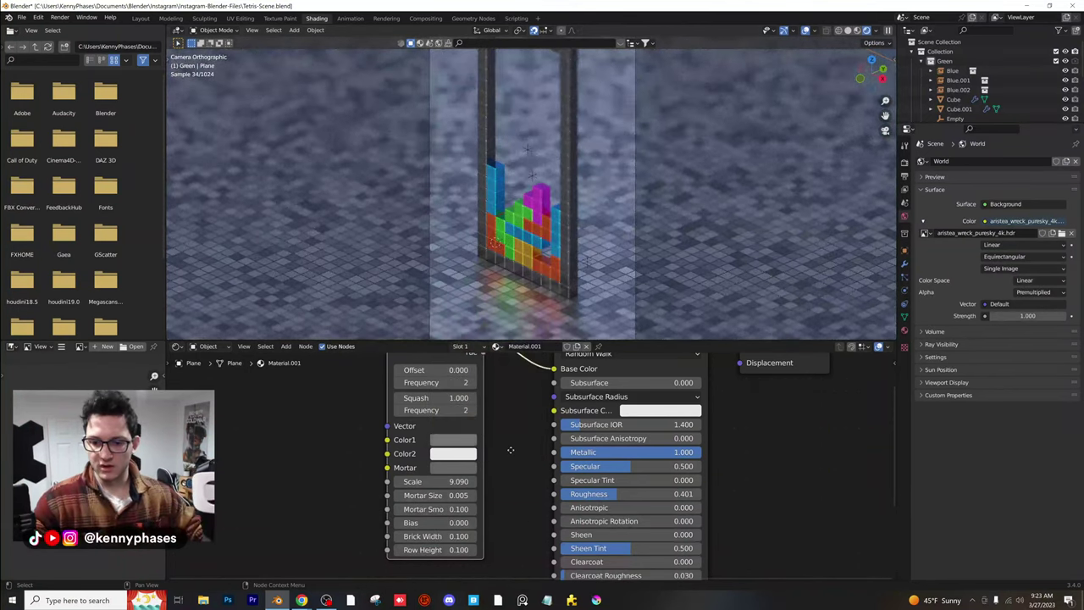
{"action": "middle_click_drag", "start_coordinate": [510, 449], "coordinate": [501, 442]}
{"action": "left_click_drag", "start_coordinate": [603, 486], "coordinate": [655, 486]}
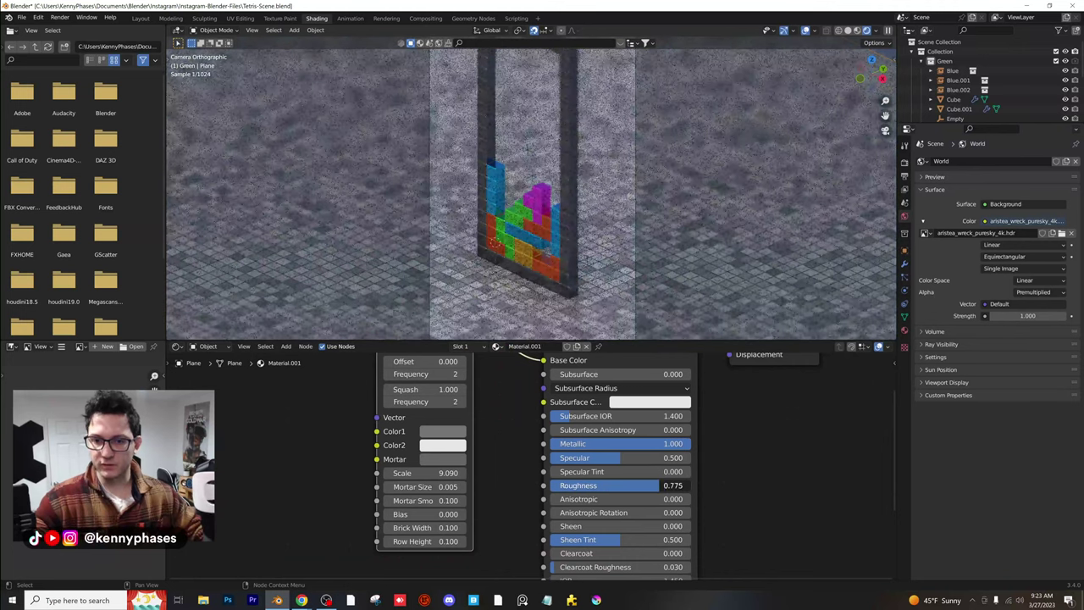
In the Layout workspace's camera view, set the camera's passepartout opacity to 0.882 and save the file
{"action": "left_click", "coordinate": [140, 18]}
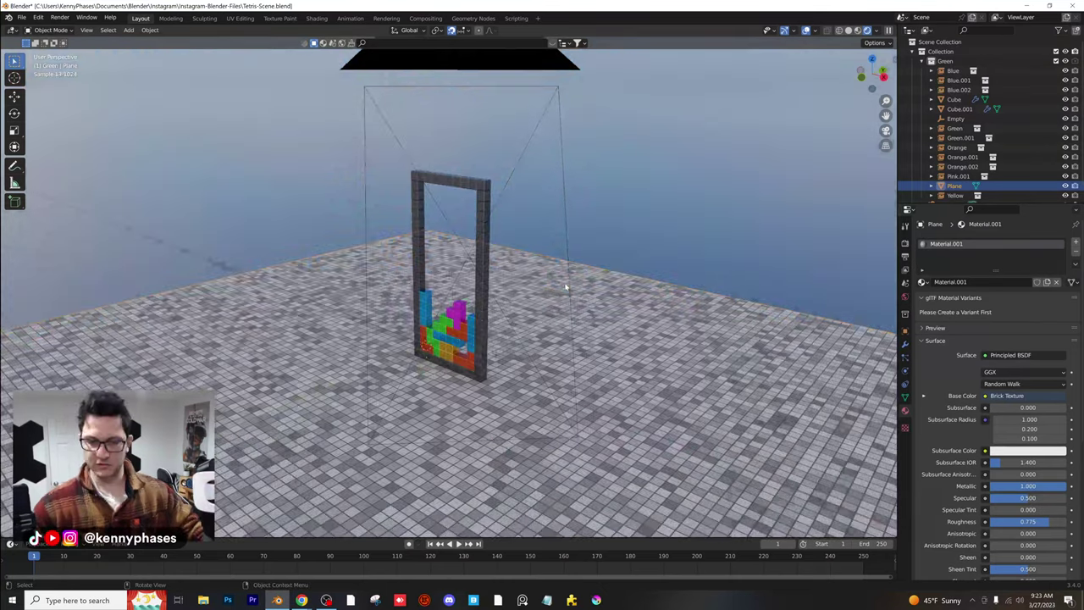
{"action": "key", "text": "KP_0"}
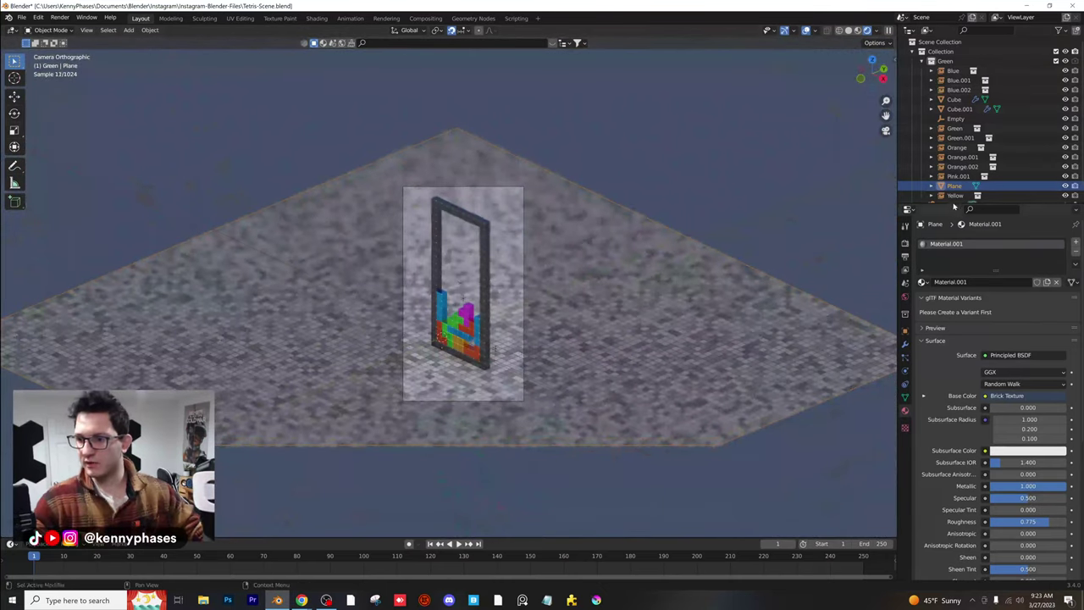
{"action": "scroll", "coordinate": [949, 187], "scroll_direction": "down", "scroll_amount": 1}
{"action": "left_click", "coordinate": [948, 193]}
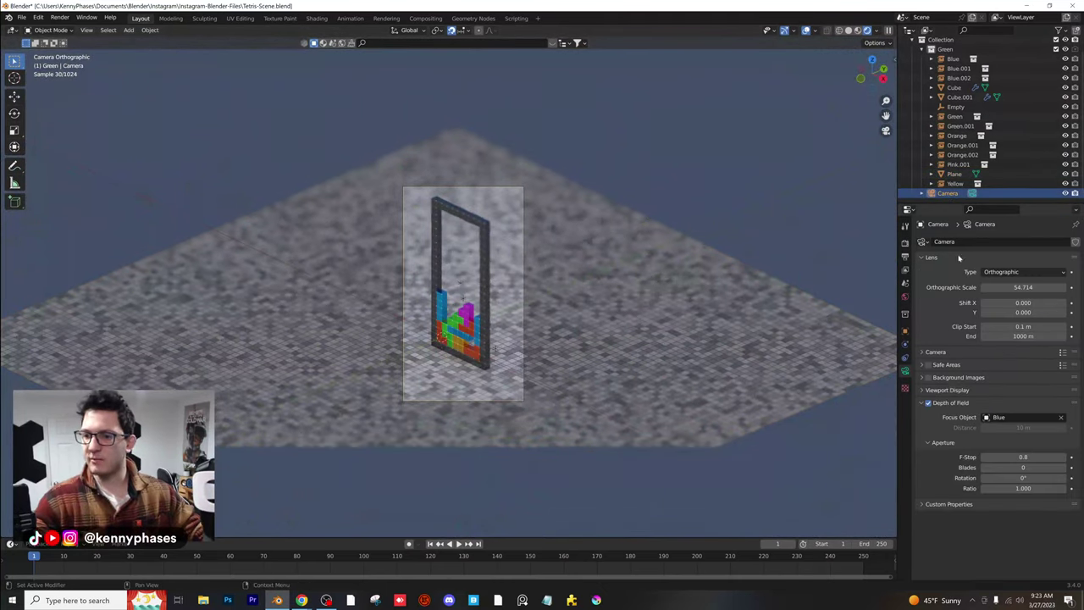
{"action": "left_click", "coordinate": [947, 390]}
{"action": "left_click_drag", "start_coordinate": [1025, 459], "coordinate": [1056, 459]}
{"action": "scroll", "coordinate": [515, 288], "scroll_direction": "up", "scroll_amount": 3}
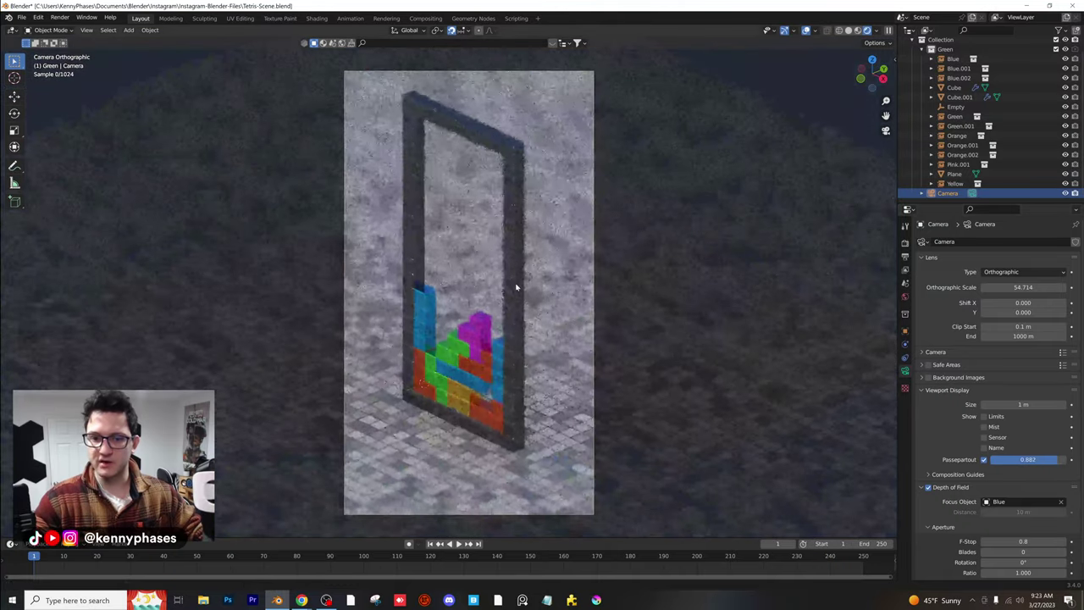
{"action": "key", "text": "ctrl+s"}
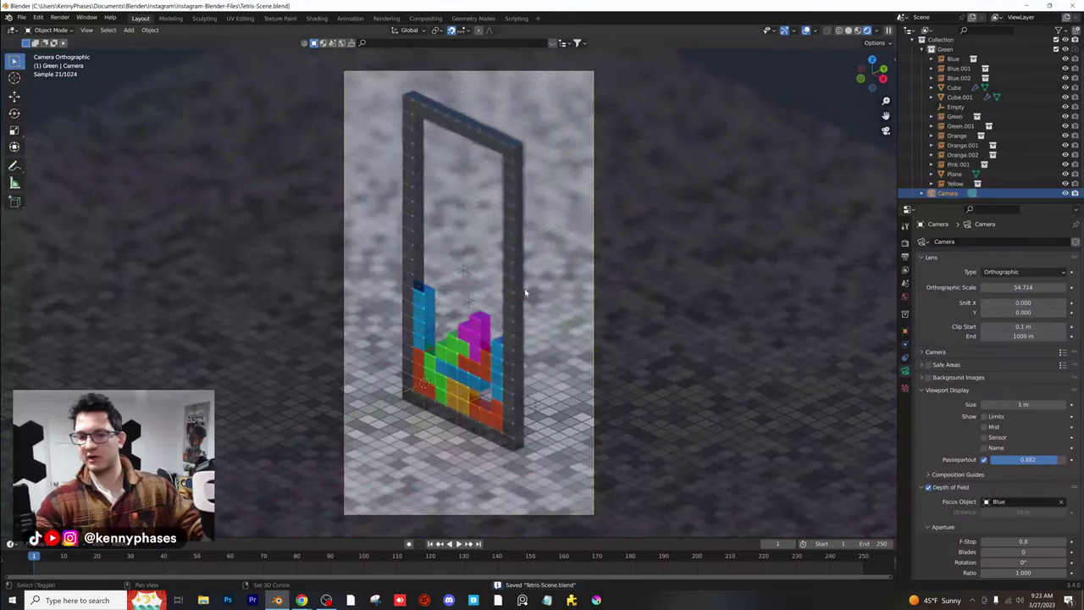
Raise the scene's color management exposure to 0.307
{"action": "middle_click_drag", "start_coordinate": [525, 292], "coordinate": [534, 294], "text": "shift"}
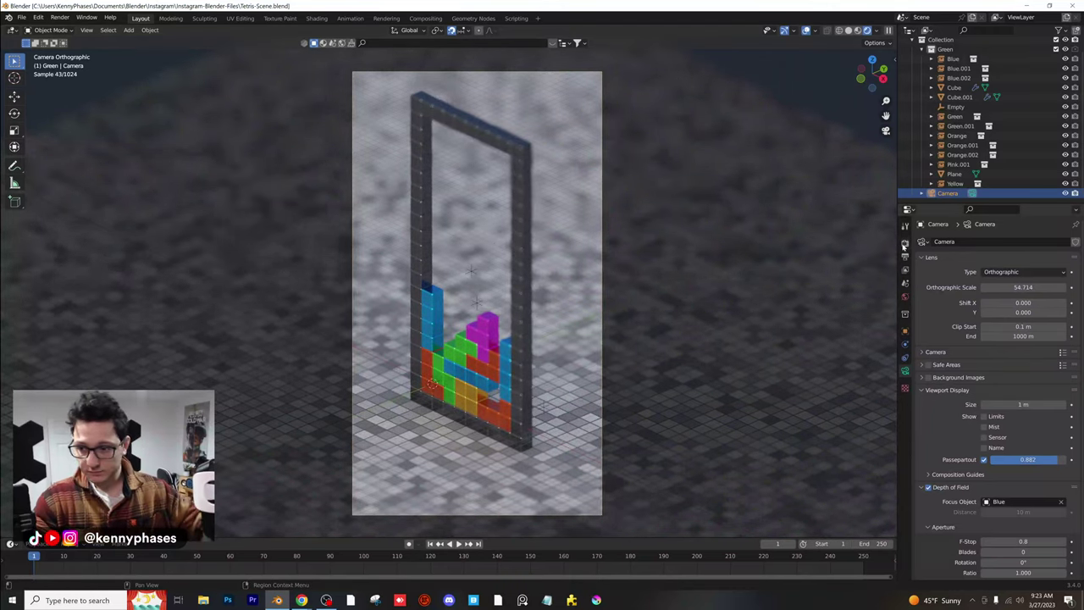
{"action": "left_click", "coordinate": [905, 243]}
{"action": "left_click", "coordinate": [962, 570]}
{"action": "scroll", "coordinate": [965, 565], "scroll_direction": "down", "scroll_amount": 3}
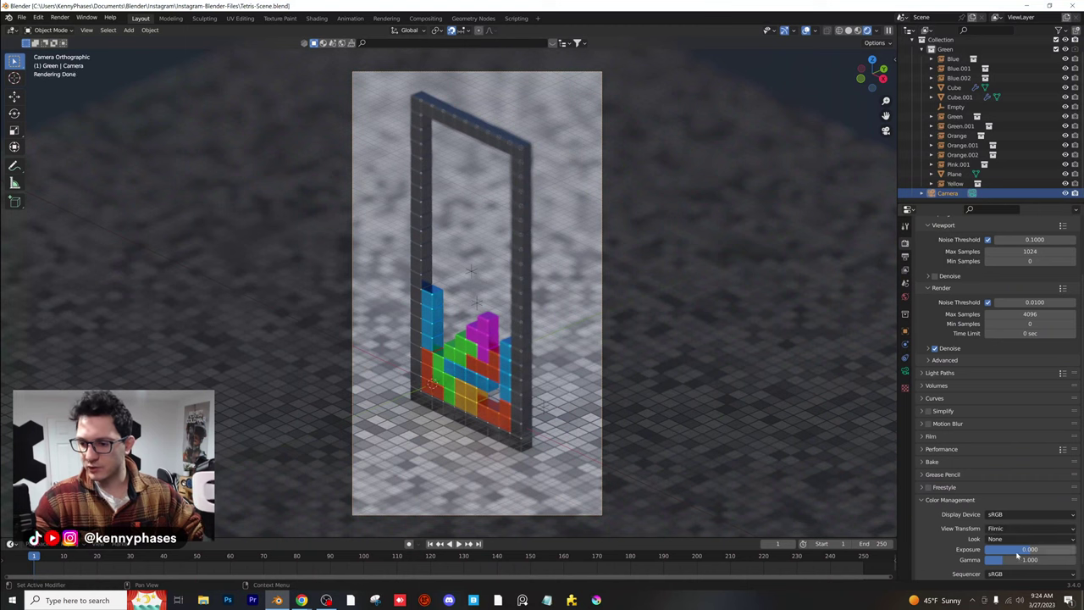
{"action": "left_click_drag", "start_coordinate": [1020, 551], "coordinate": [1031, 550]}
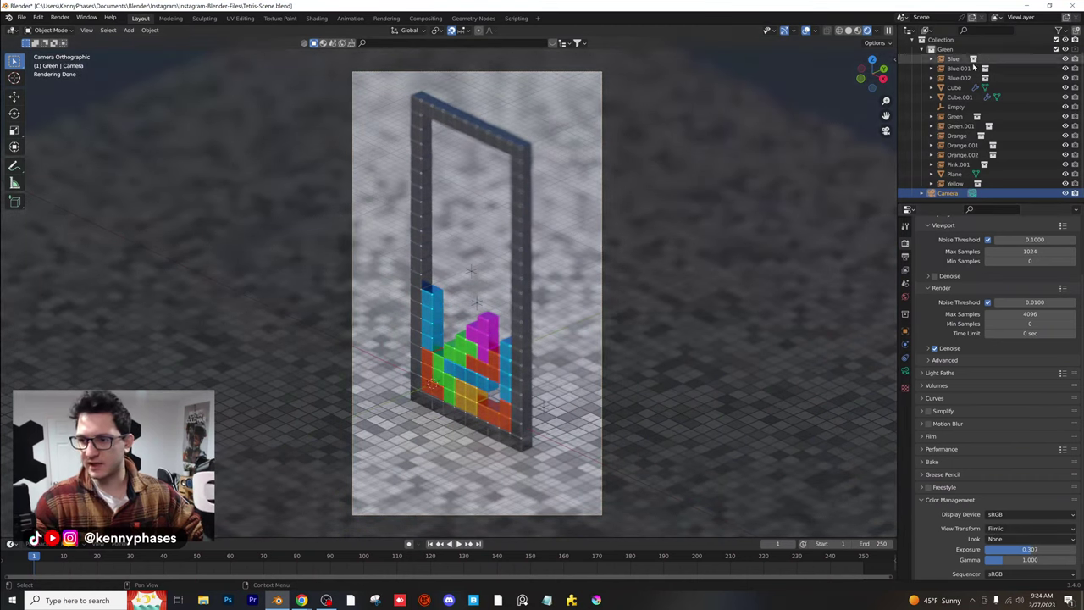
{"action": "scroll", "coordinate": [968, 133], "scroll_direction": "up", "scroll_amount": 1}
{"action": "scroll", "coordinate": [968, 133], "scroll_direction": "down", "scroll_amount": 1}
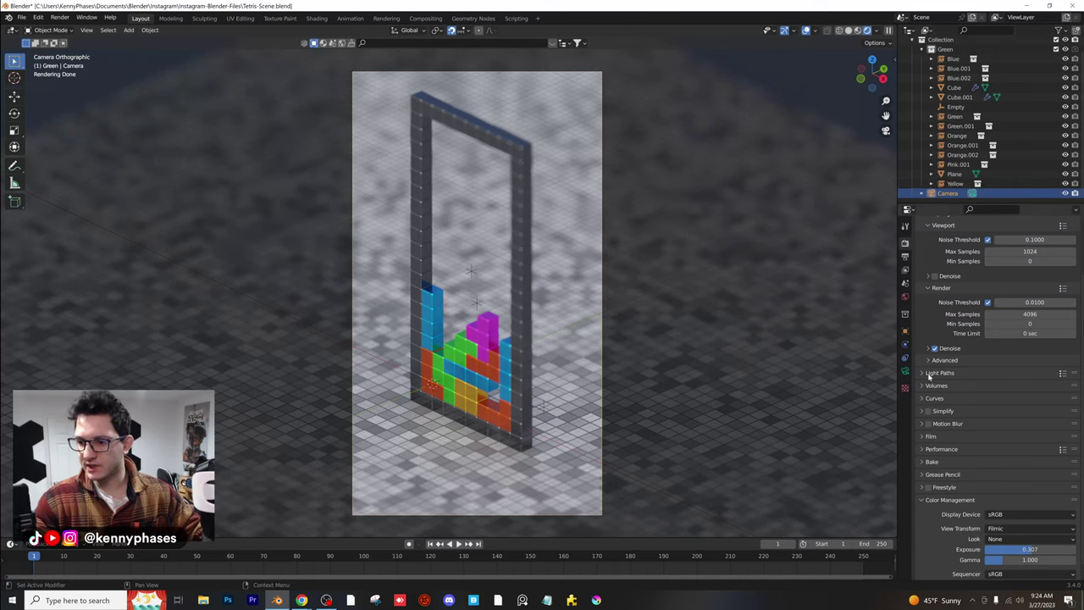
Clear the camera's depth of field focus object and set the focus distance to 37 m
{"action": "left_click", "coordinate": [904, 371]}
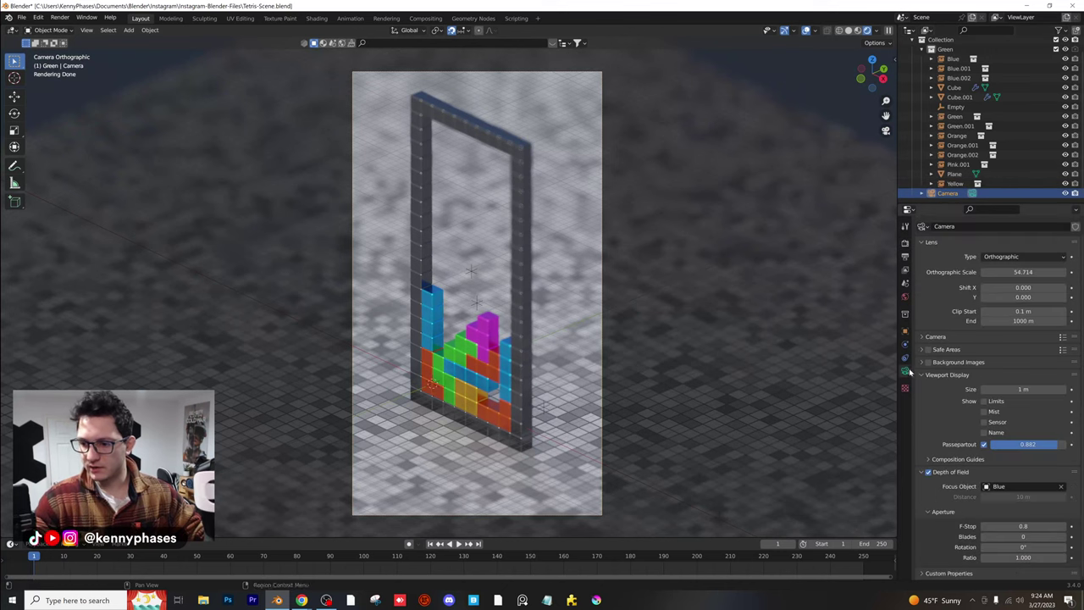
{"action": "left_click", "coordinate": [1060, 487]}
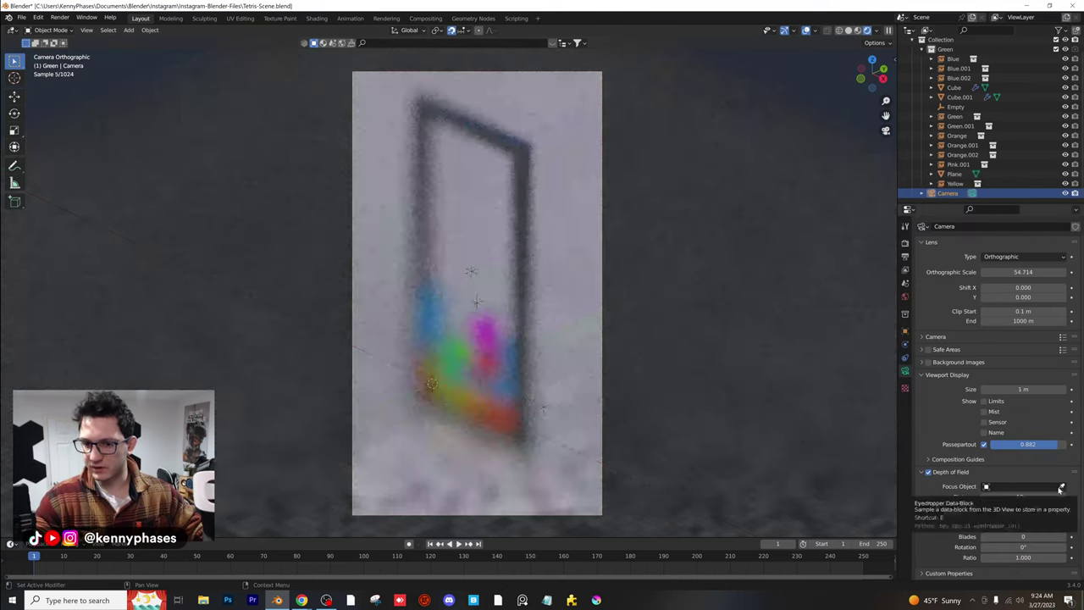
{"action": "left_click_drag", "start_coordinate": [1013, 497], "coordinate": [1074, 496]}
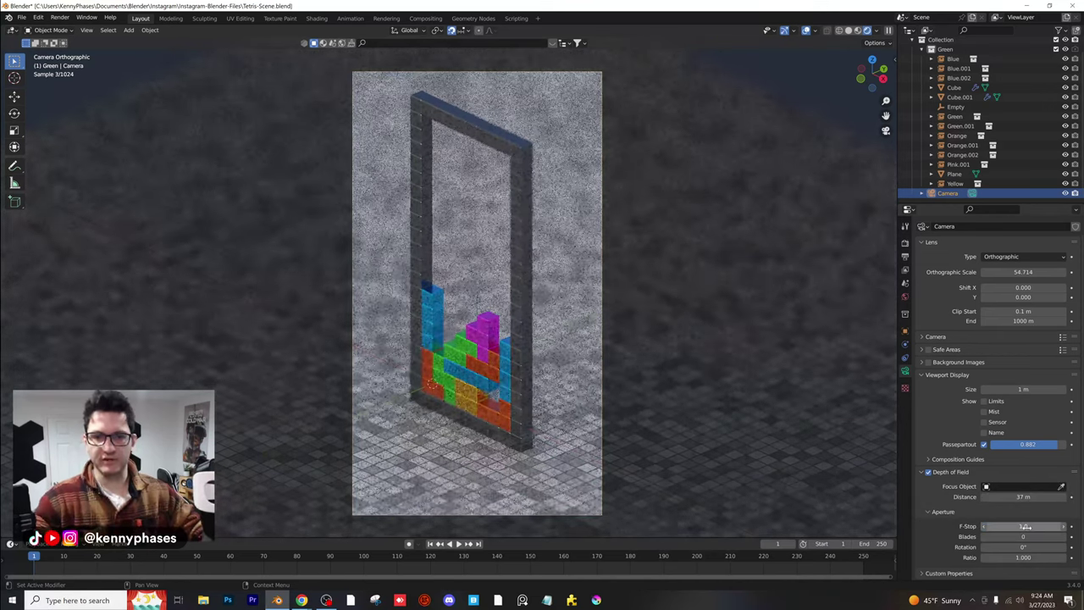
Set the camera's depth of field f-stop to 3.0 and save the file
{"action": "left_click", "coordinate": [1024, 526]}
{"action": "type", "text": "3"}
{"action": "key", "text": "Return"}
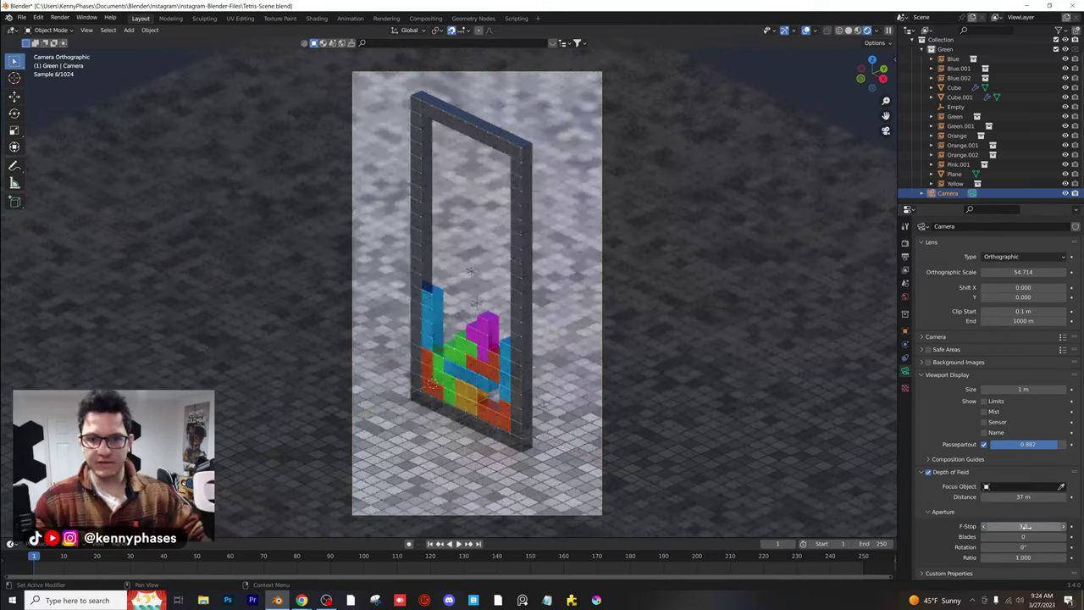
{"action": "key", "text": "ctrl+s"}
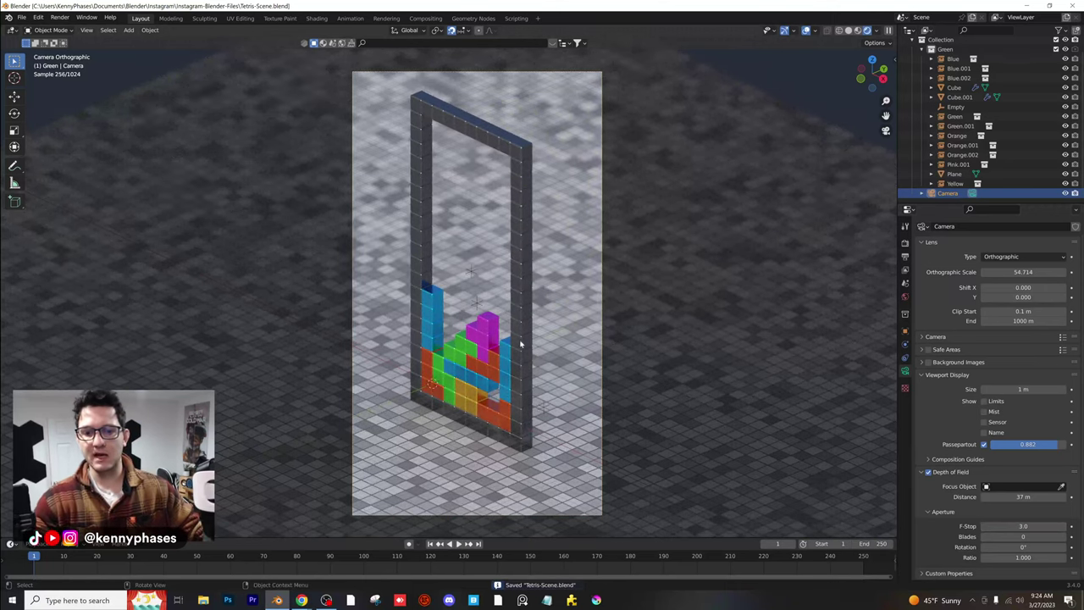
Lower the floor plane material's roughness to 0.411, check the reflections under the frame, and save the file
{"action": "left_click", "coordinate": [592, 358]}
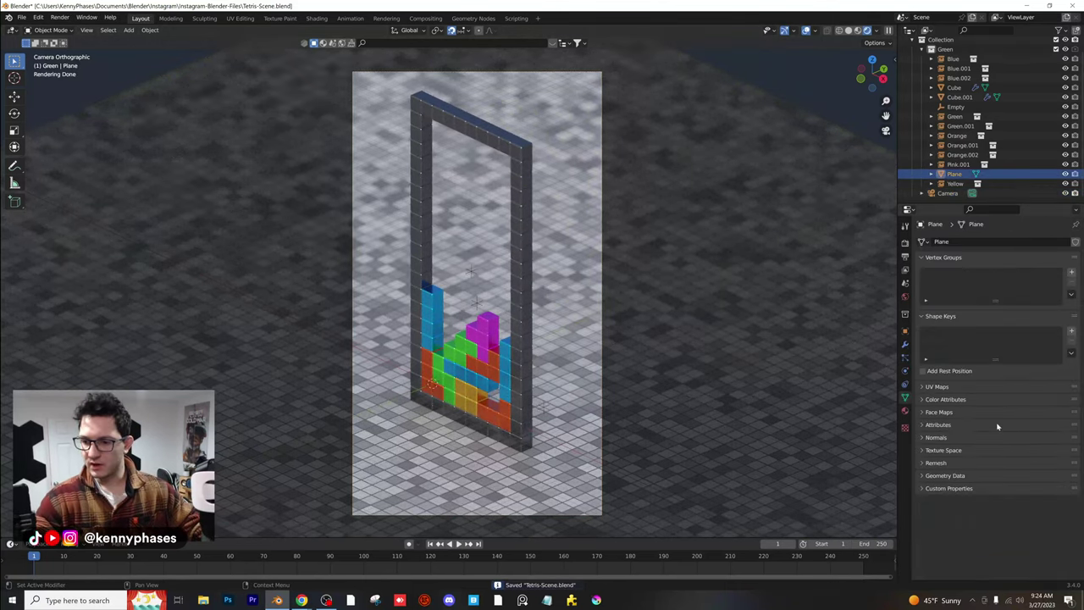
{"action": "left_click", "coordinate": [907, 411]}
{"action": "scroll", "coordinate": [1012, 456], "scroll_direction": "down", "scroll_amount": 4}
{"action": "left_click_drag", "start_coordinate": [1017, 443], "coordinate": [981, 443]}
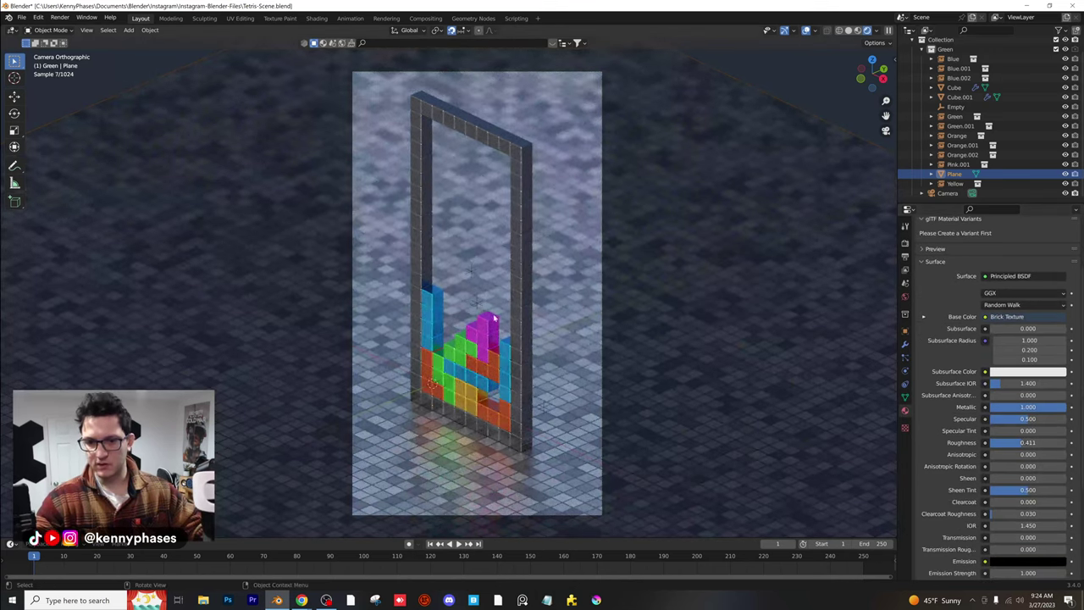
{"action": "scroll", "coordinate": [522, 444], "scroll_direction": "up", "scroll_amount": 8}
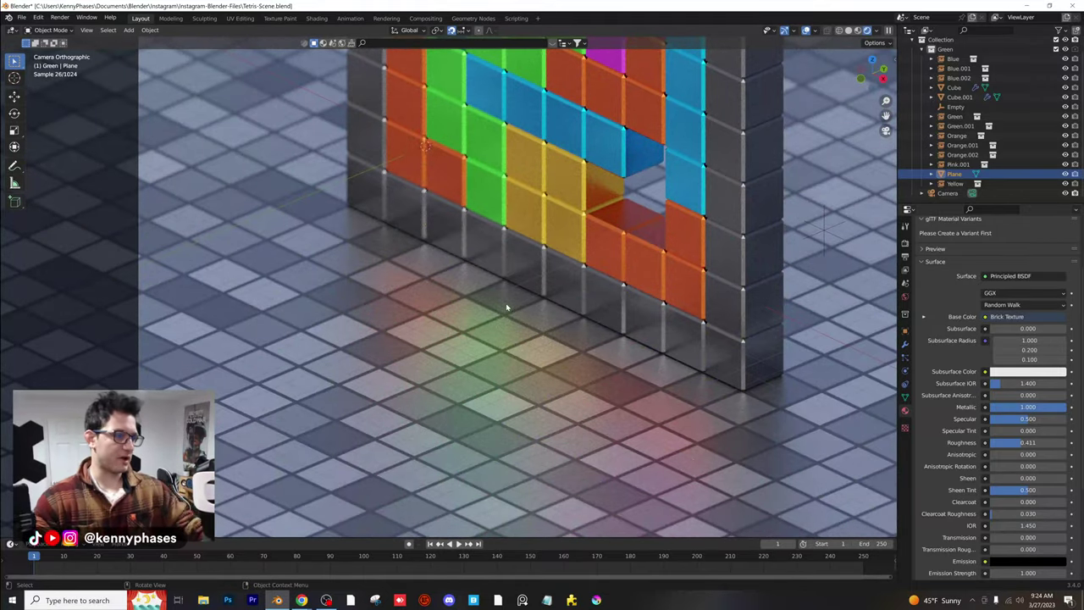
{"action": "scroll", "coordinate": [533, 332], "scroll_direction": "down", "scroll_amount": 6}
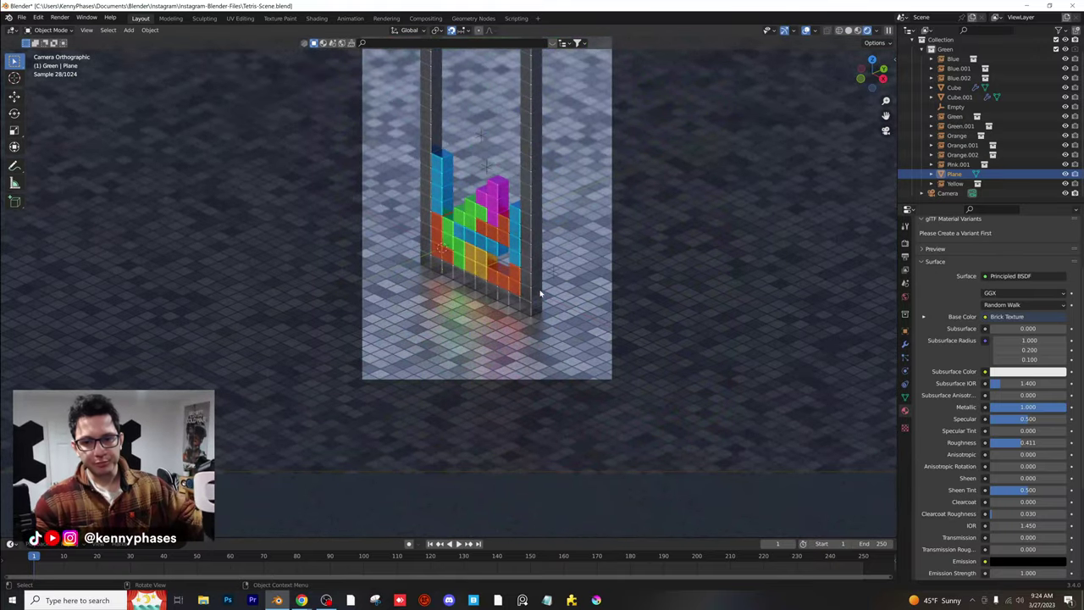
{"action": "middle_click_drag", "start_coordinate": [540, 251], "coordinate": [552, 346], "text": "shift"}
{"action": "key", "text": "ctrl+s"}
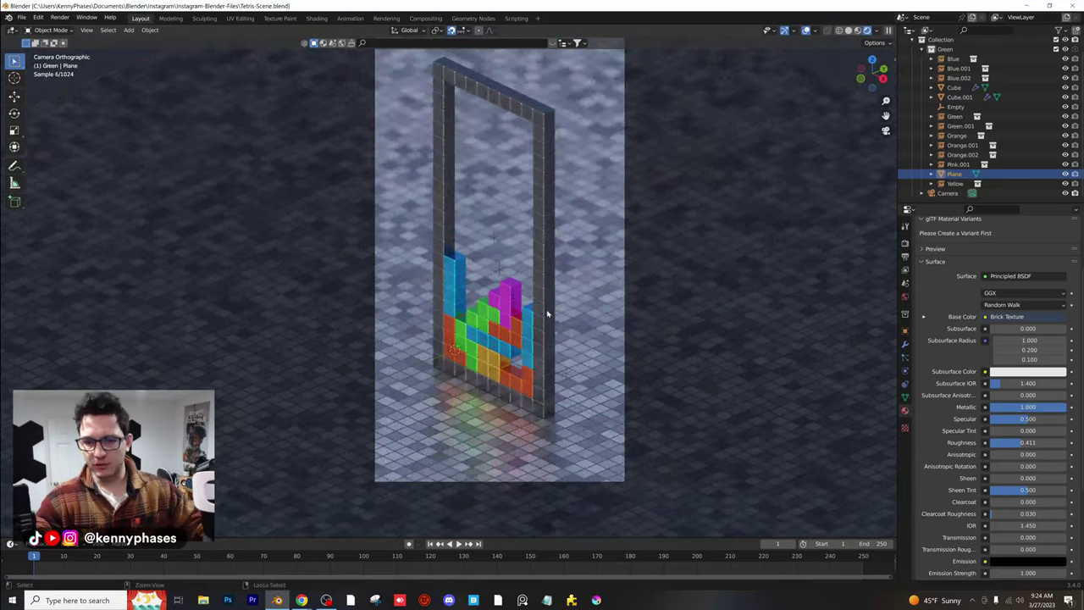
{"action": "key", "text": "ctrl+s"}
Select the orange Tetris piece directly beneath the pink piece
{"action": "scroll", "coordinate": [549, 322], "scroll_direction": "up", "scroll_amount": 2}
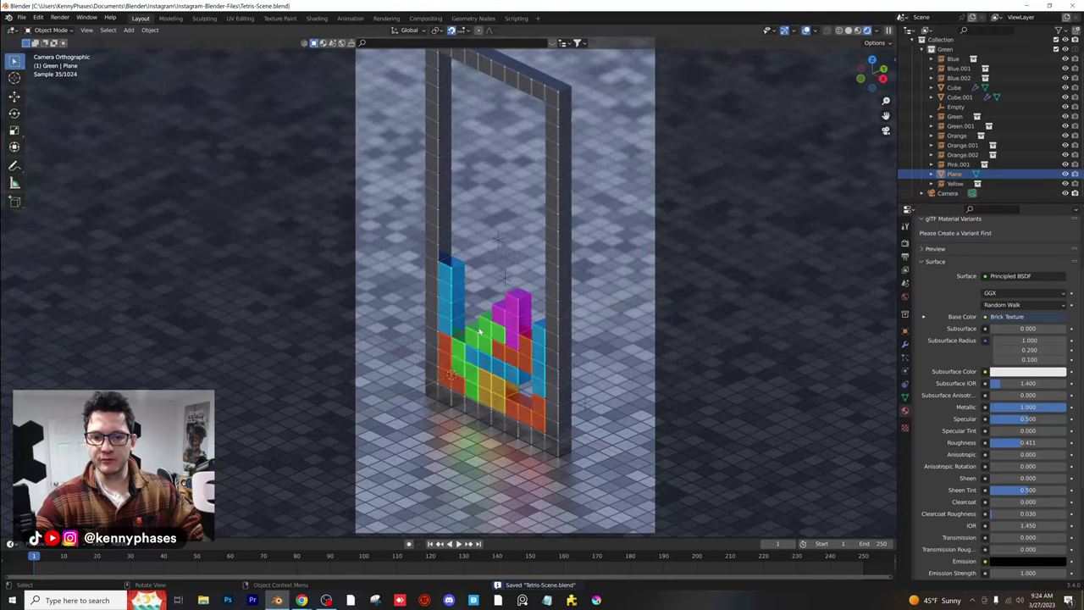
{"action": "scroll", "coordinate": [492, 336], "scroll_direction": "up", "scroll_amount": 5}
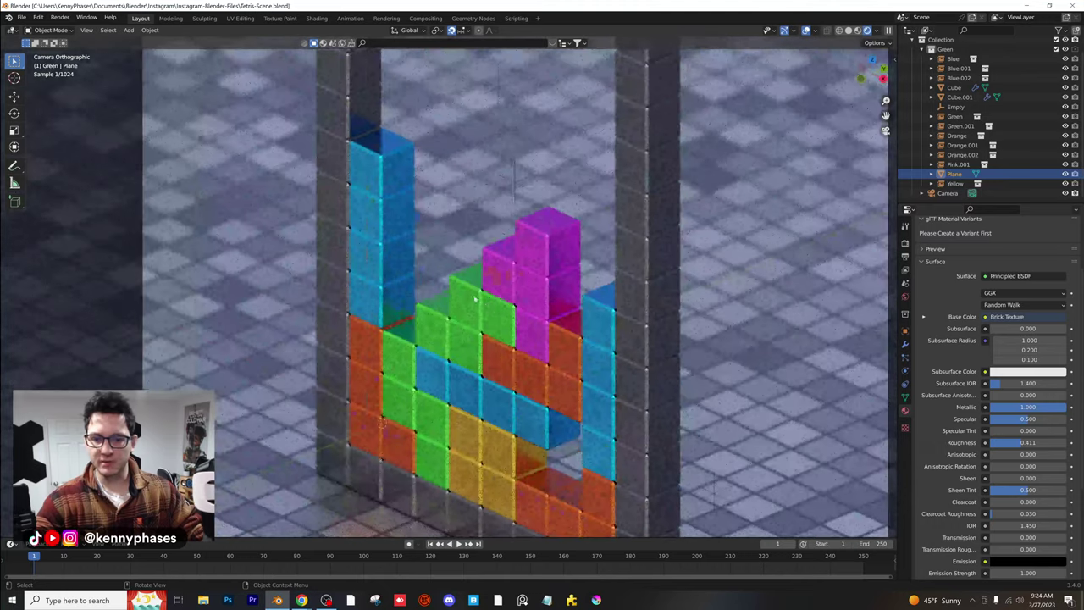
{"action": "left_click", "coordinate": [561, 372]}
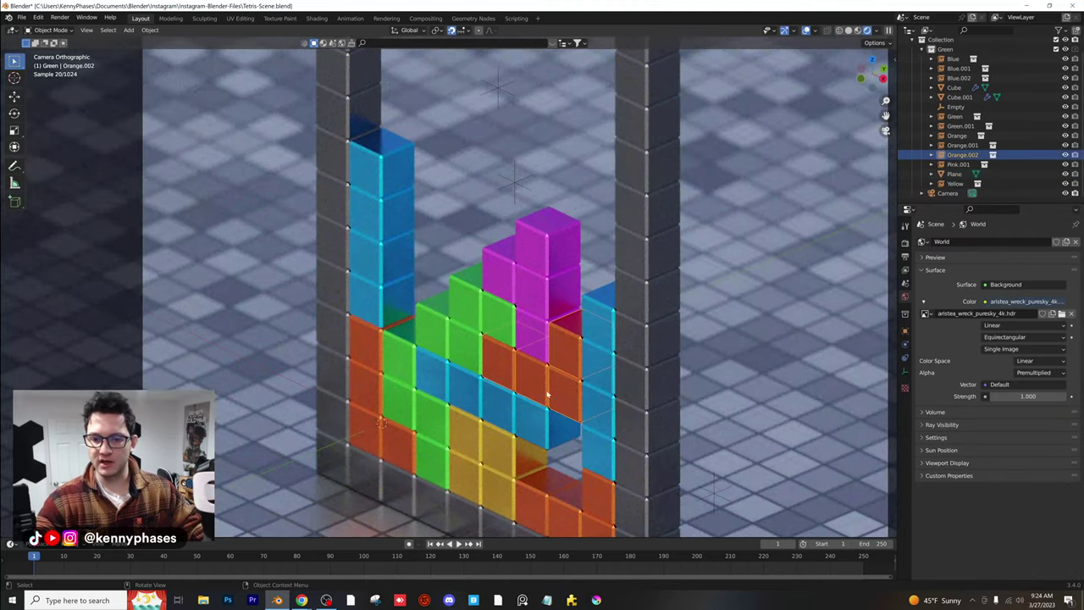
{"action": "scroll", "coordinate": [532, 375], "scroll_direction": "down", "scroll_amount": 2}
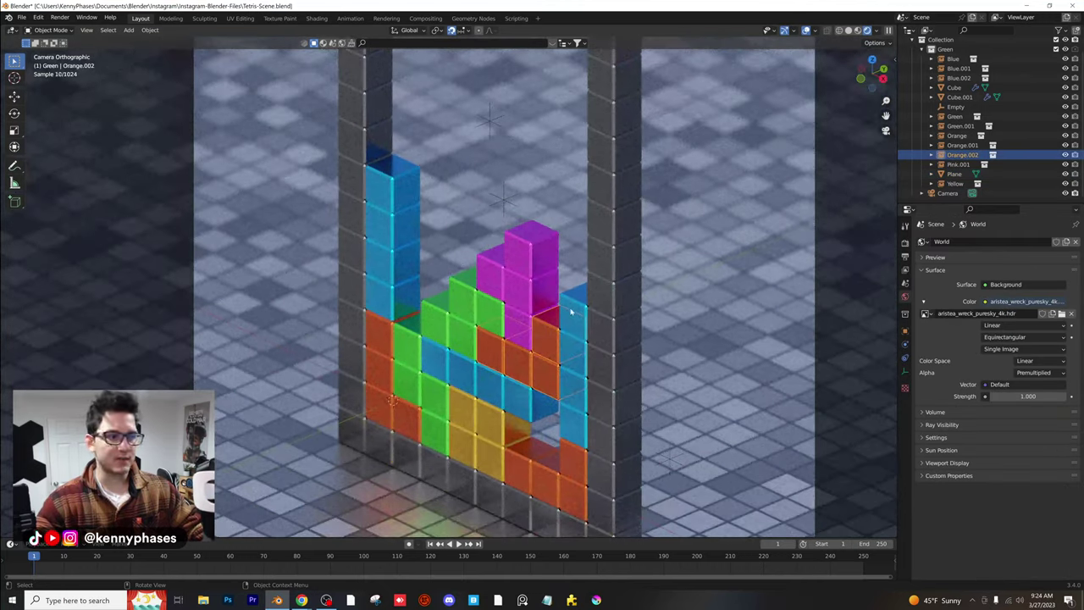
Switch to Chrome and view the tetromino image results in a widened, repositioned browser window
{"action": "left_click", "coordinate": [331, 552]}
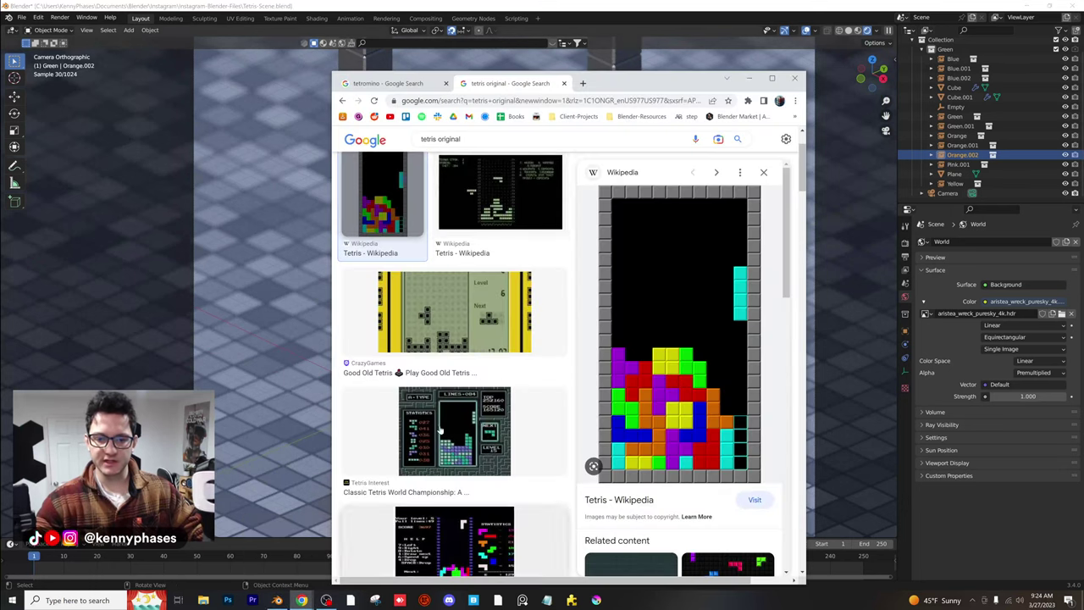
{"action": "left_click", "coordinate": [403, 86]}
{"action": "left_click_drag", "start_coordinate": [619, 84], "coordinate": [563, 33]}
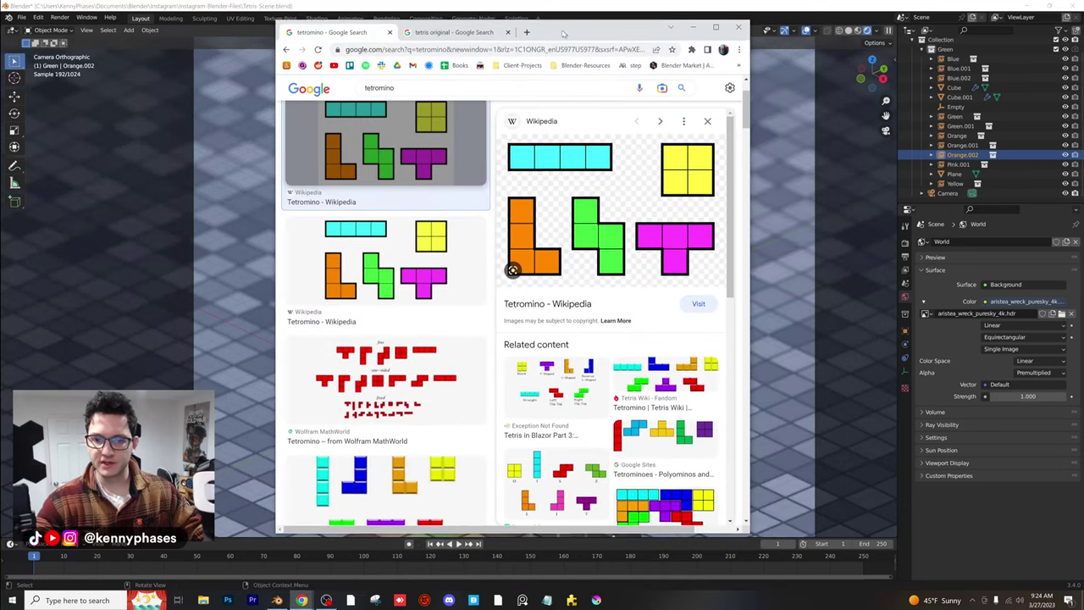
{"action": "left_click_drag", "start_coordinate": [749, 356], "coordinate": [878, 356]}
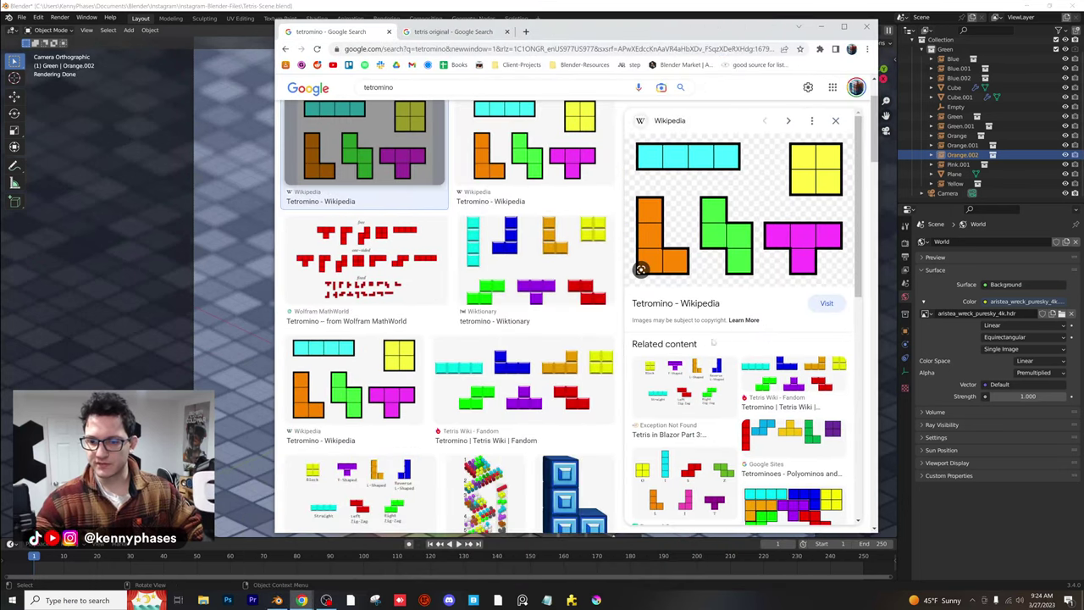
{"action": "left_click_drag", "start_coordinate": [607, 27], "coordinate": [583, 31]}
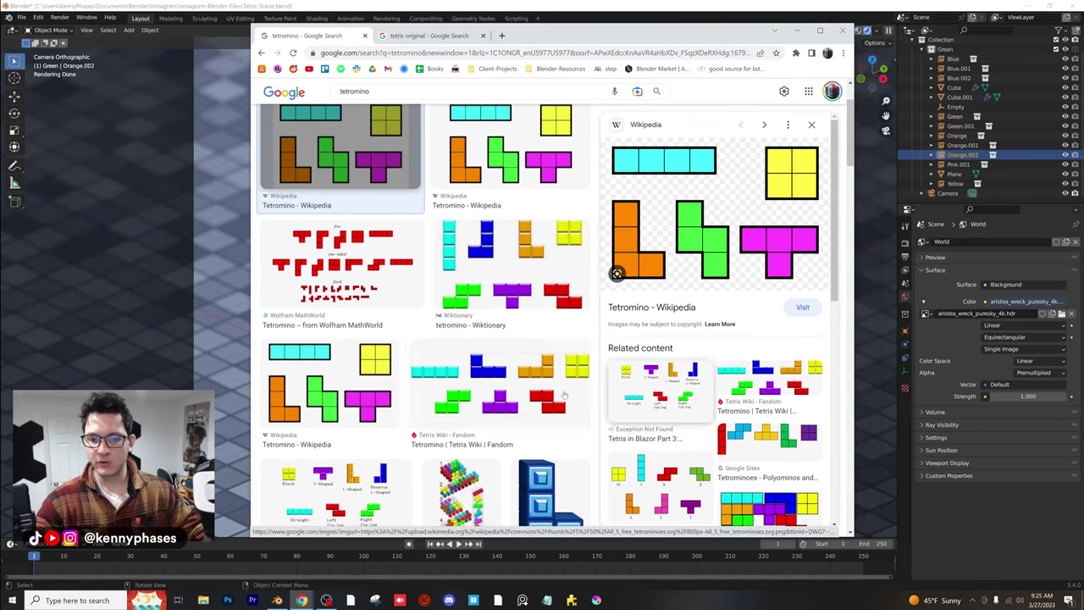
Open the Tetris Wiki tetromino image in a new browser tab and tile the browser side by side with Blender
{"action": "left_click", "coordinate": [507, 415]}
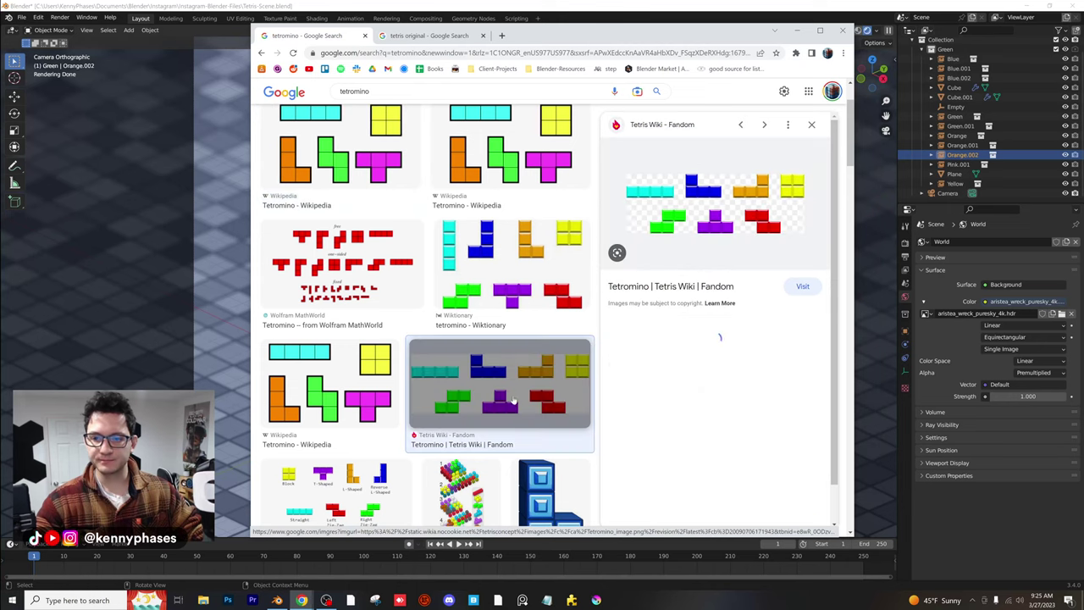
{"action": "right_click", "coordinate": [703, 208]}
{"action": "left_click", "coordinate": [712, 205]}
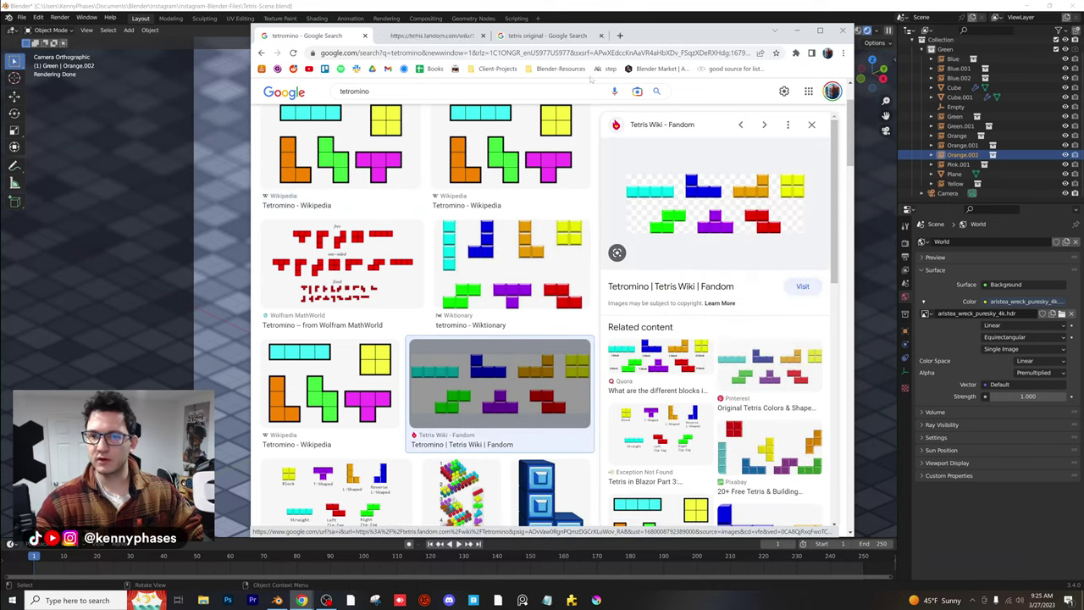
{"action": "left_click", "coordinate": [428, 35]}
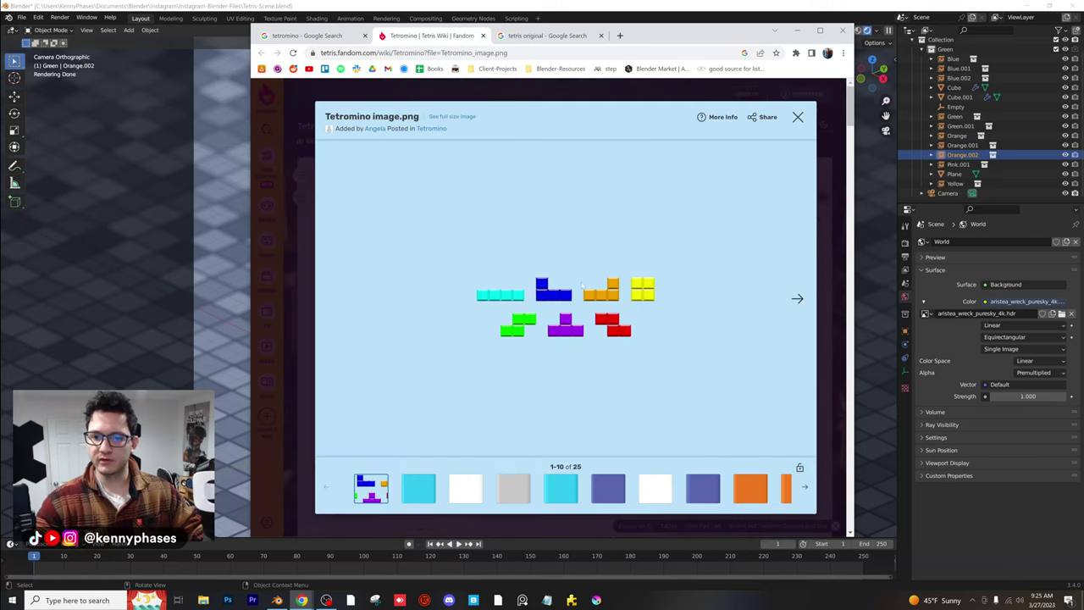
{"action": "key", "text": "super+Right"}
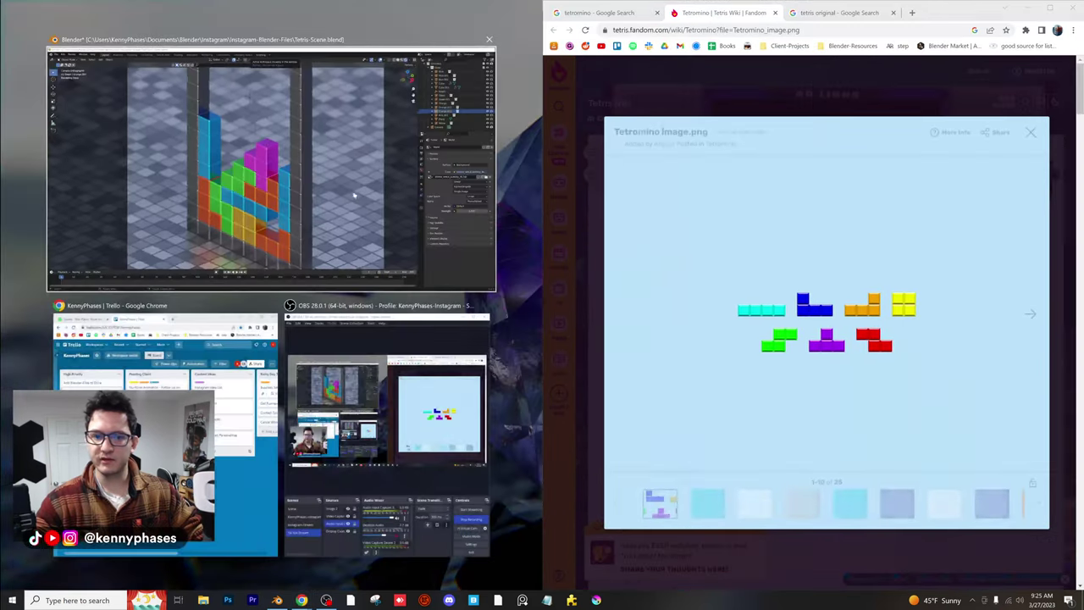
{"action": "left_click", "coordinate": [354, 196]}
Open the recent file Tetris.blend
{"action": "left_click", "coordinate": [20, 17]}
{"action": "mouse_move", "coordinate": [50, 46]}
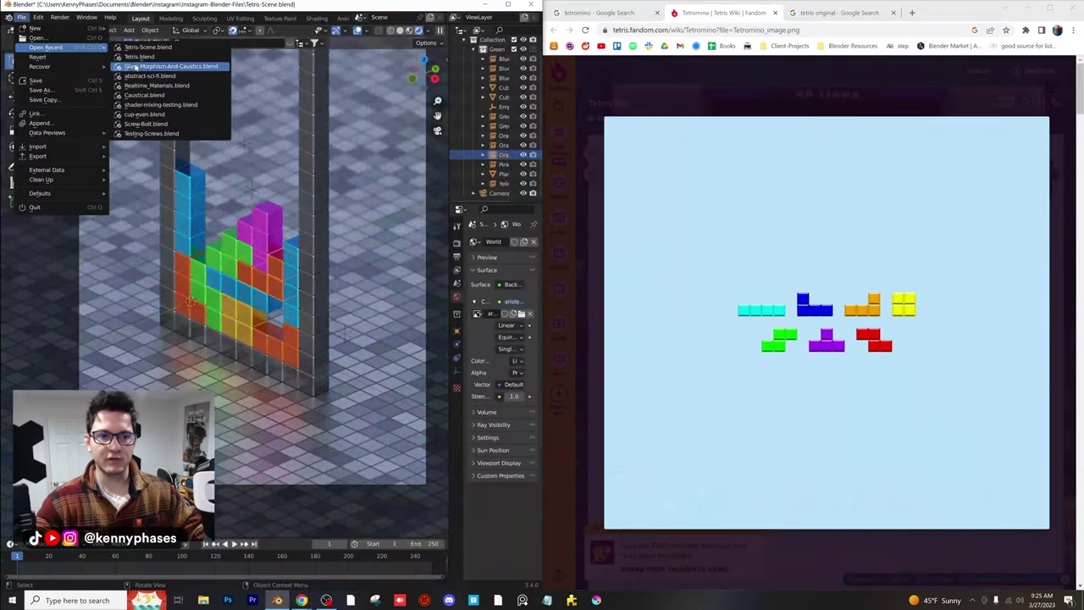
{"action": "left_click", "coordinate": [138, 57]}
{"action": "left_click", "coordinate": [247, 317]}
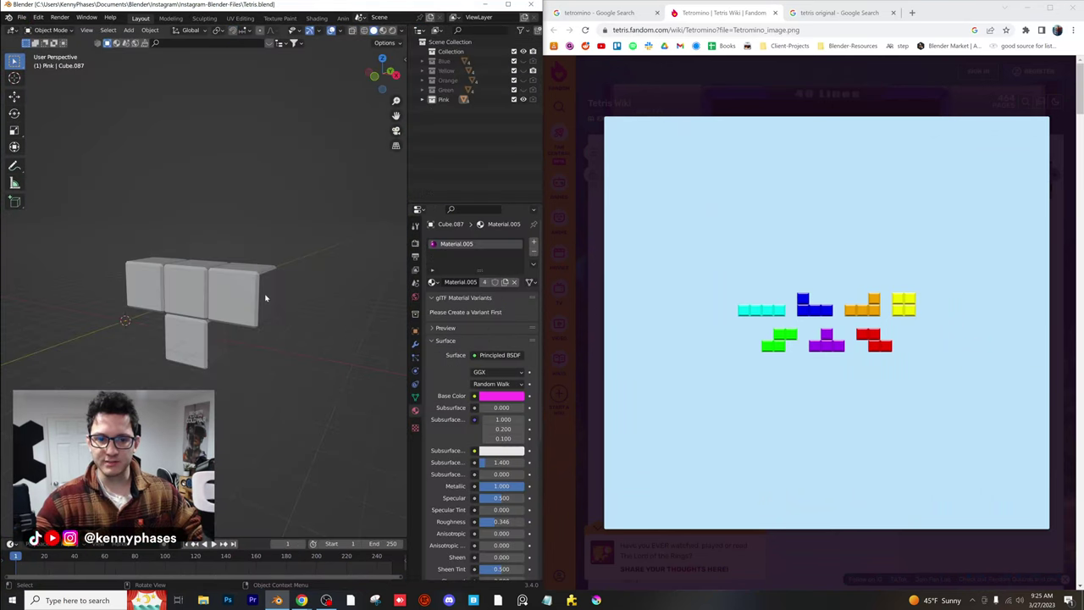
Show the pink T piece in material preview from the front and change its material's base color to purple
{"action": "middle_click_drag", "start_coordinate": [266, 298], "coordinate": [290, 298], "text": "shift"}
{"action": "scroll", "coordinate": [289, 288], "scroll_direction": "up", "scroll_amount": 1}
{"action": "left_click", "coordinate": [383, 31]}
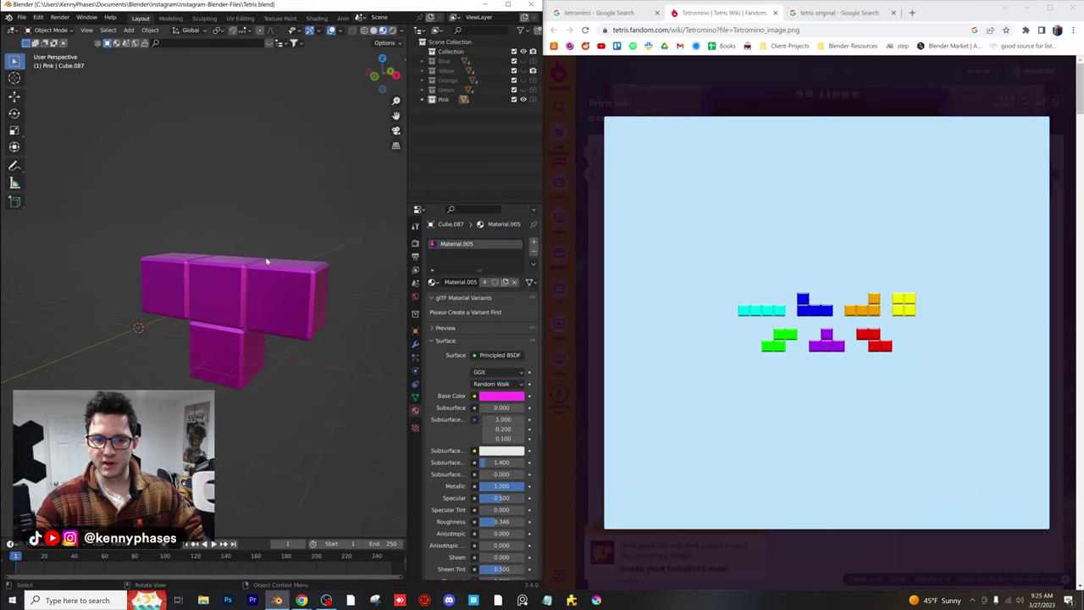
{"action": "left_click", "coordinate": [390, 71]}
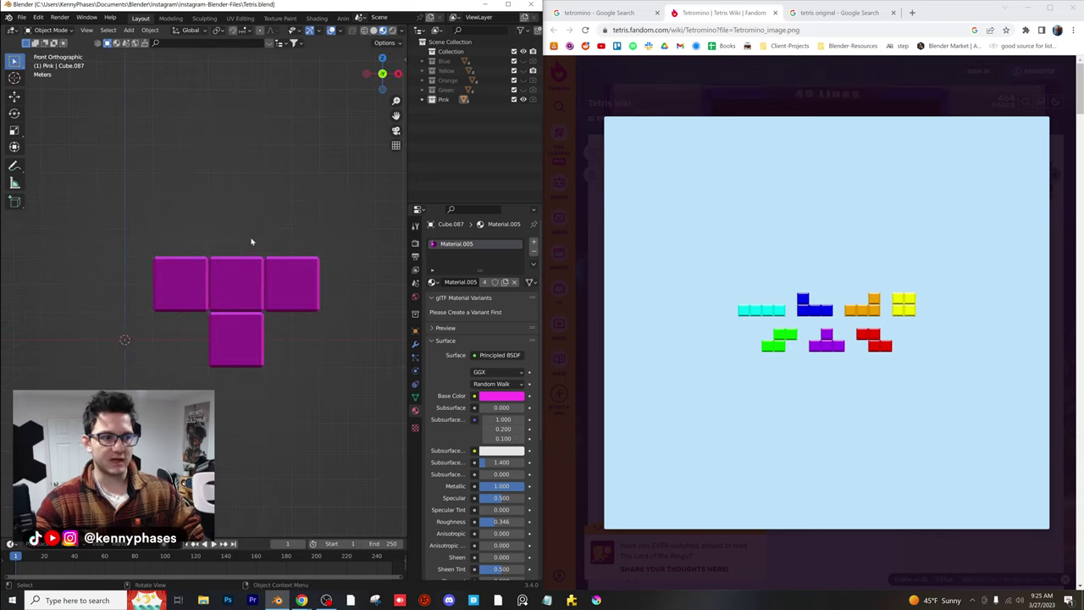
{"action": "scroll", "coordinate": [251, 261], "scroll_direction": "up", "scroll_amount": 2}
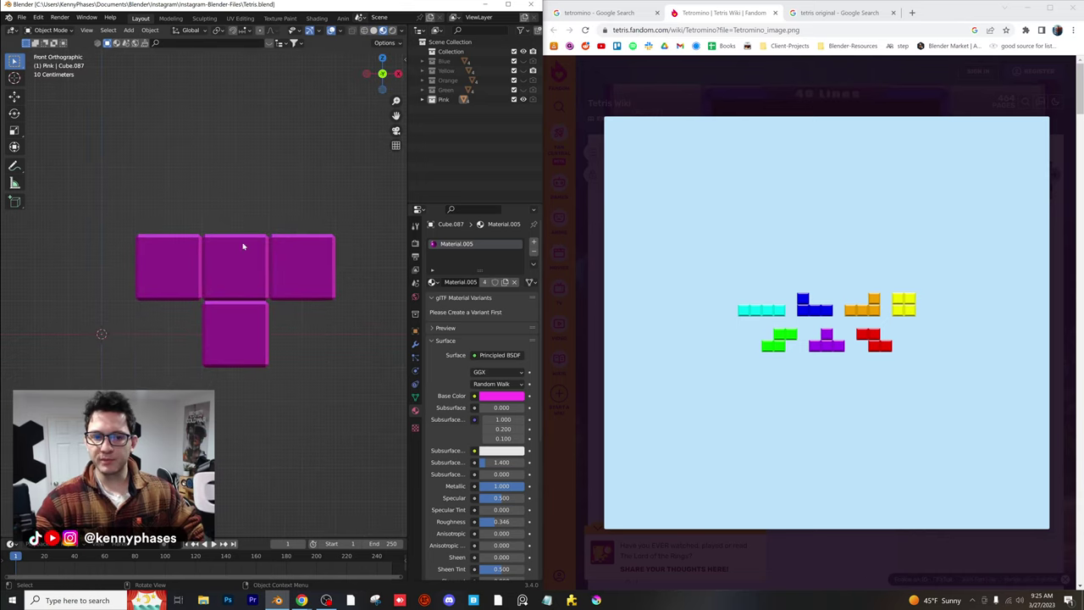
{"action": "left_click", "coordinate": [501, 396]}
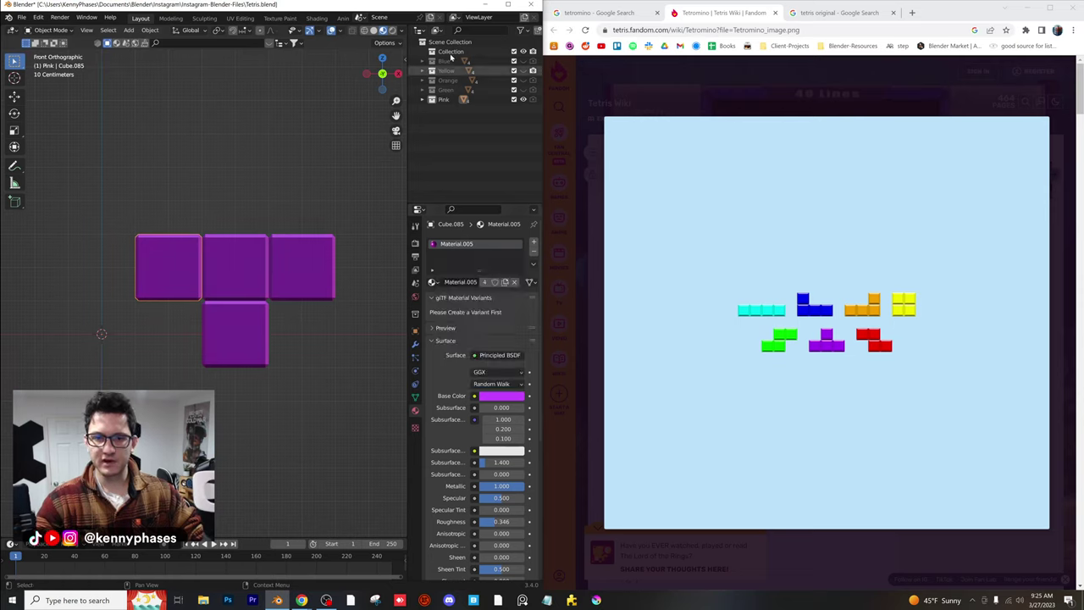
Show the Green collection instead of Pink, duplicate it, and rename the copy Red
{"action": "left_click", "coordinate": [523, 99]}
{"action": "left_click", "coordinate": [523, 90]}
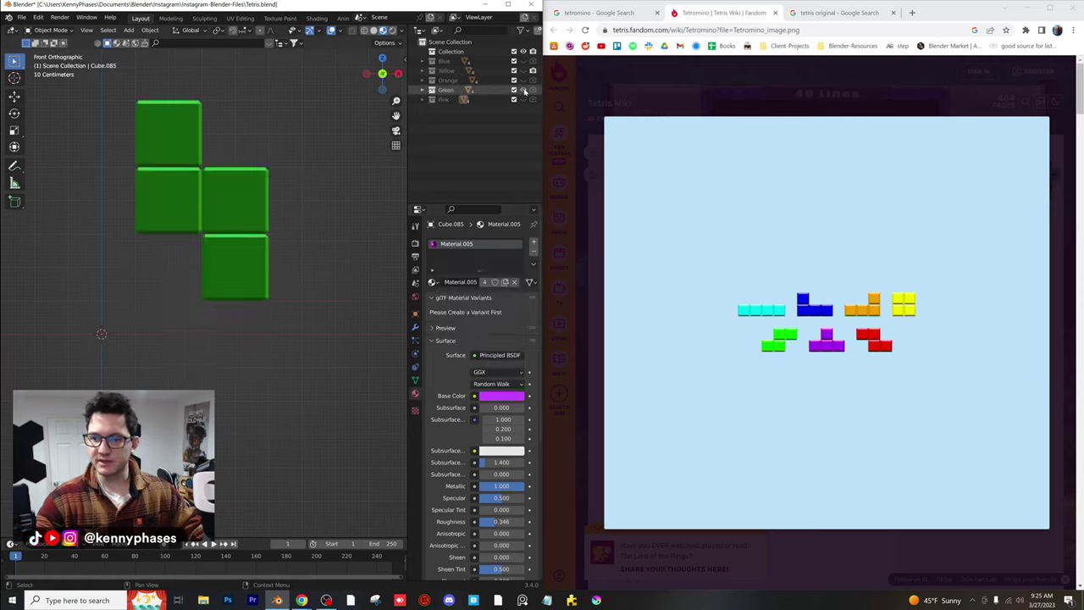
{"action": "left_click", "coordinate": [479, 90]}
{"action": "right_click", "coordinate": [488, 90]}
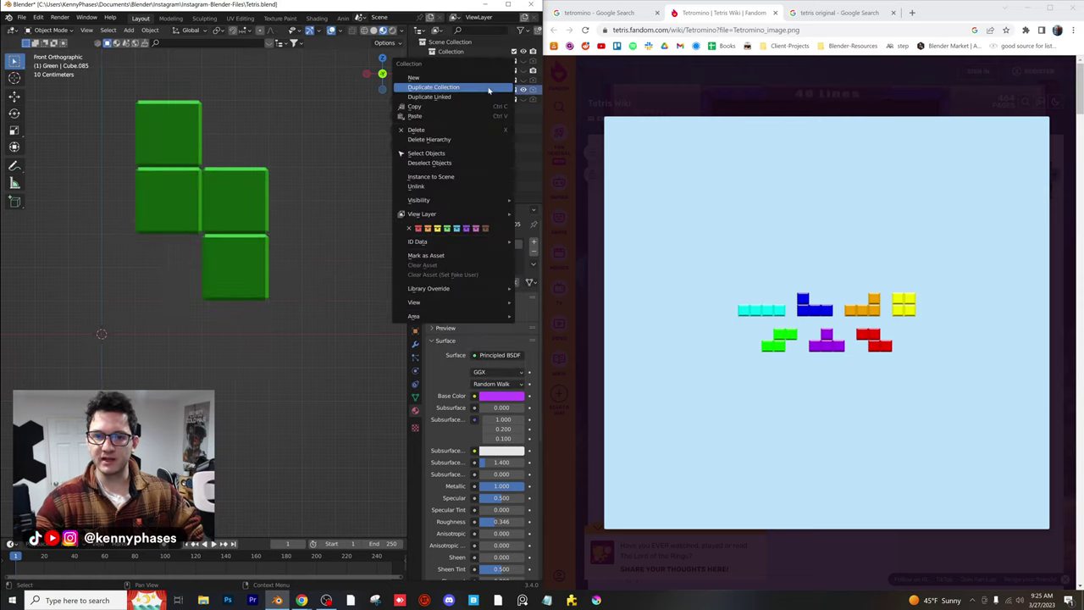
{"action": "left_click", "coordinate": [488, 88]}
{"action": "key", "text": "F2"}
{"action": "type", "text": "Re"}
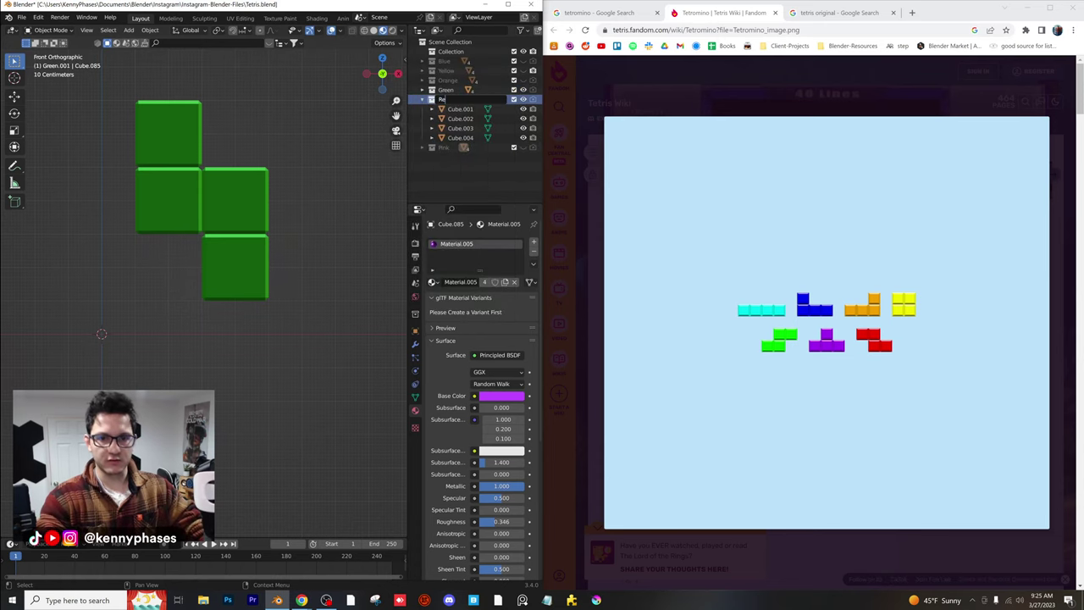
{"action": "type", "text": "d"}
{"action": "key", "text": "Return"}
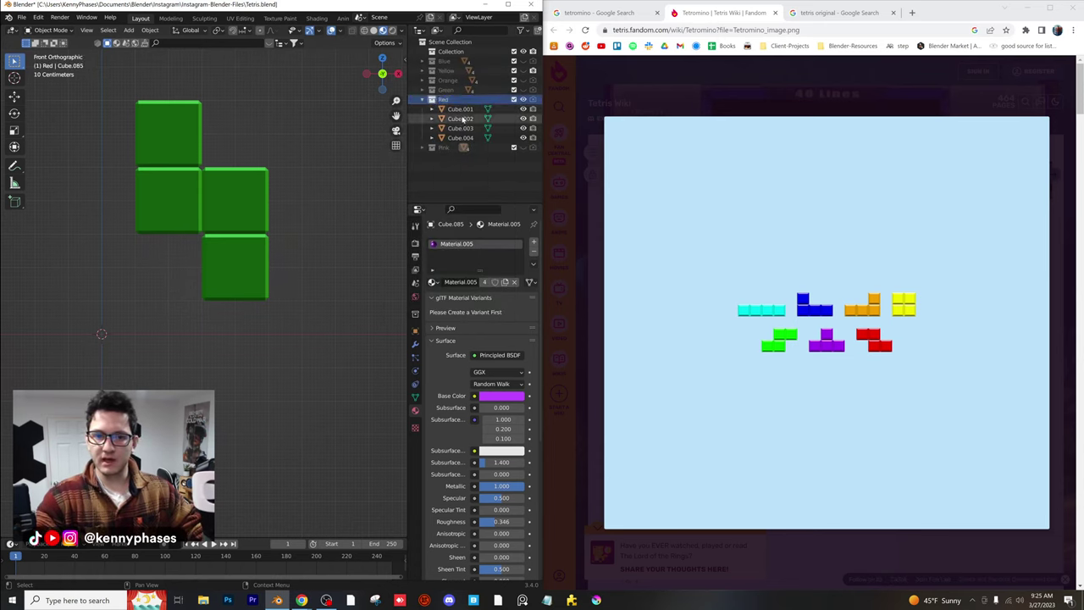
Replace the material on Cube.001 in the Red collection with a new one that has a red base color
{"action": "left_click", "coordinate": [460, 110]}
{"action": "left_click", "coordinate": [298, 143]}
{"action": "left_click", "coordinate": [269, 248]}
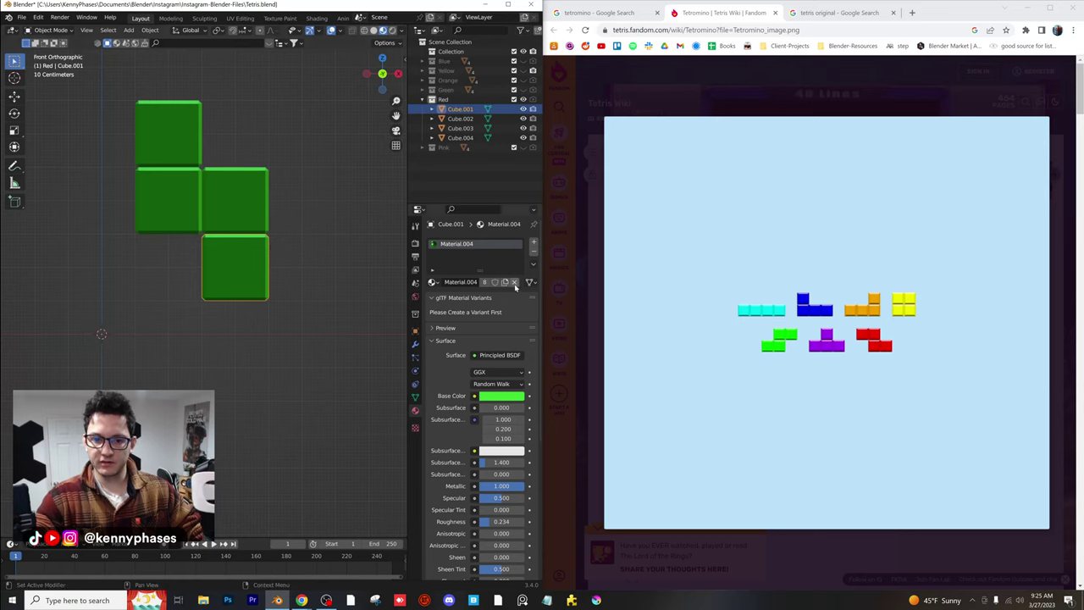
{"action": "left_click", "coordinate": [514, 282]}
{"action": "left_click", "coordinate": [475, 283]}
{"action": "left_click", "coordinate": [501, 396]}
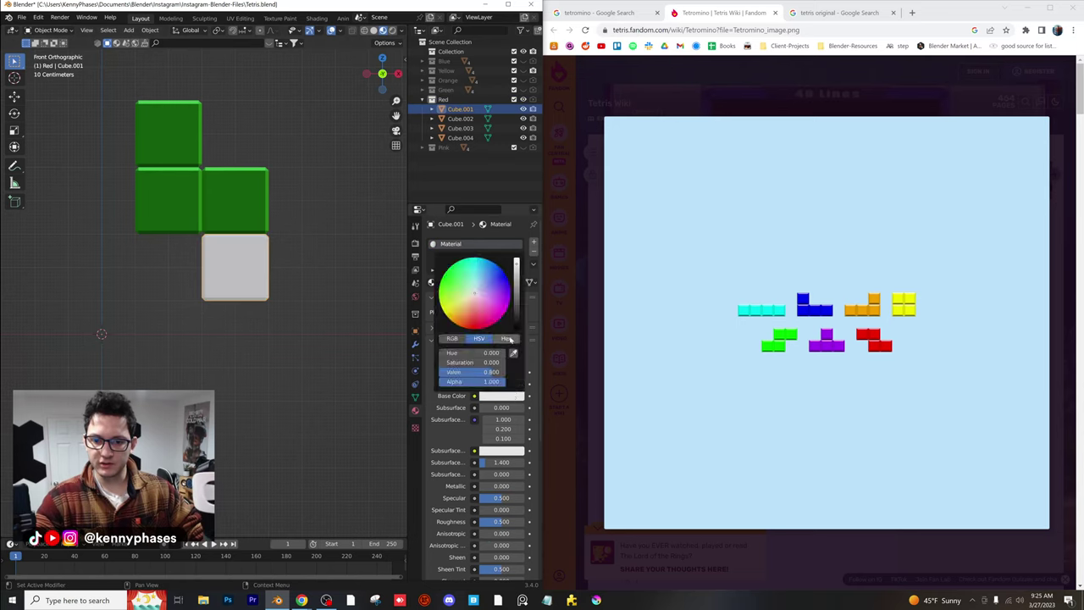
{"action": "left_click", "coordinate": [488, 323]}
{"action": "left_click_drag", "start_coordinate": [489, 323], "coordinate": [485, 326]}
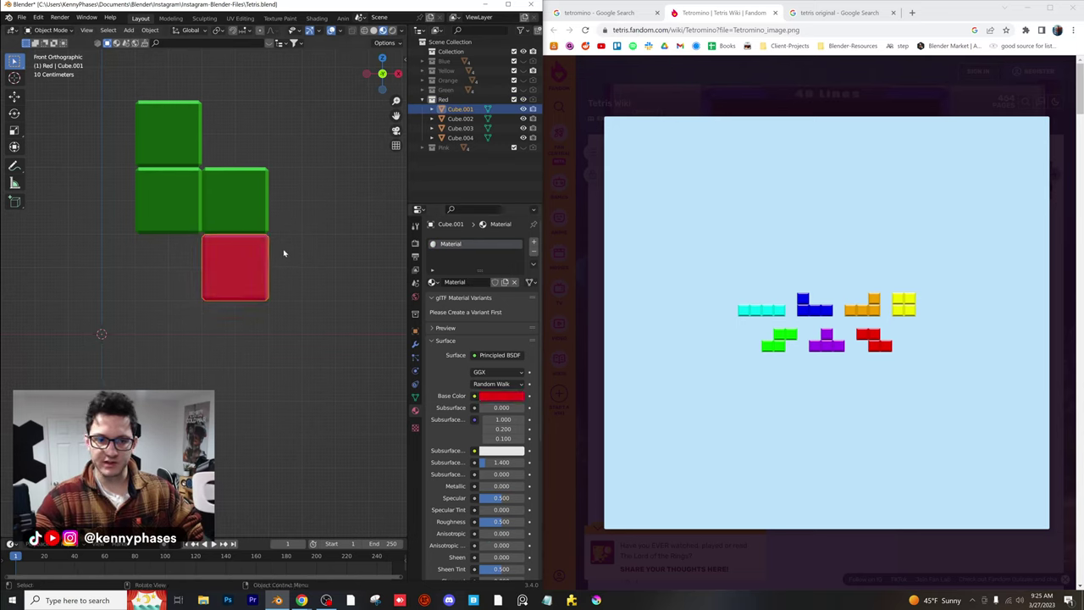
Link the red material from the lowest cube to the other three cubes of the Red piece
{"action": "left_click", "coordinate": [170, 153], "text": "shift"}
{"action": "left_click", "coordinate": [229, 204], "text": "shift"}
{"action": "left_click", "coordinate": [238, 256], "text": "shift"}
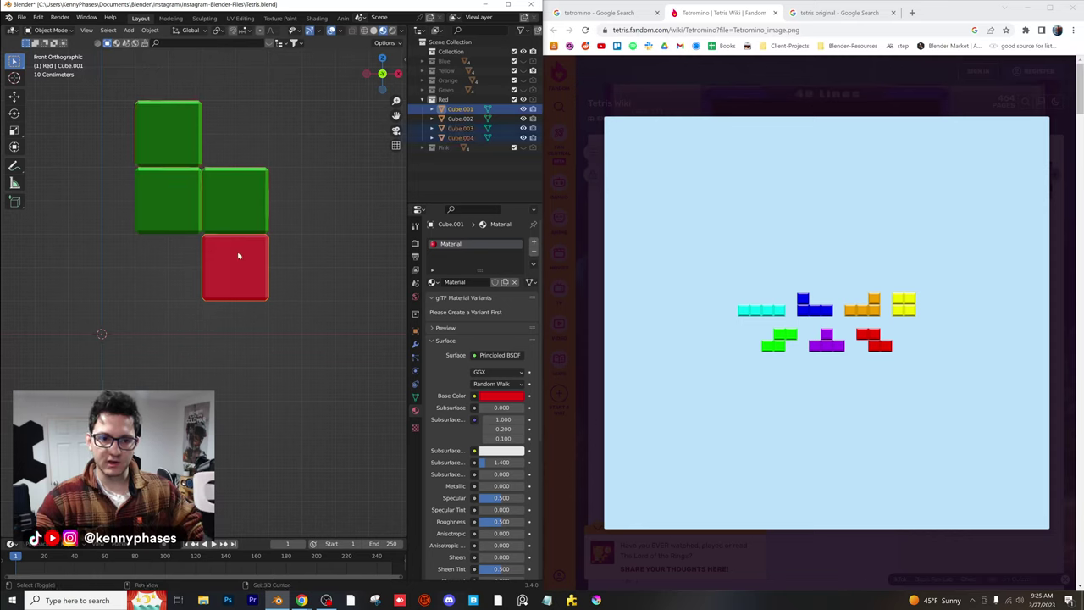
{"action": "key", "text": "ctrl+l"}
{"action": "left_click", "coordinate": [238, 256]}
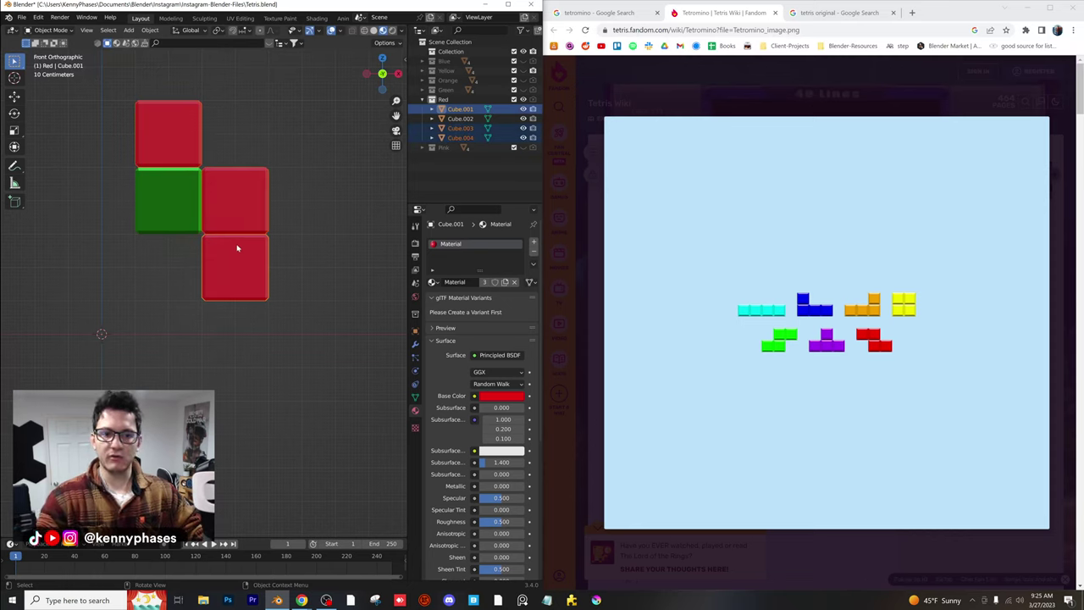
{"action": "left_click", "coordinate": [206, 201]}
{"action": "left_click", "coordinate": [191, 203]}
{"action": "left_click", "coordinate": [229, 207], "text": "shift"}
{"action": "key", "text": "ctrl+l"}
{"action": "left_click", "coordinate": [228, 207]}
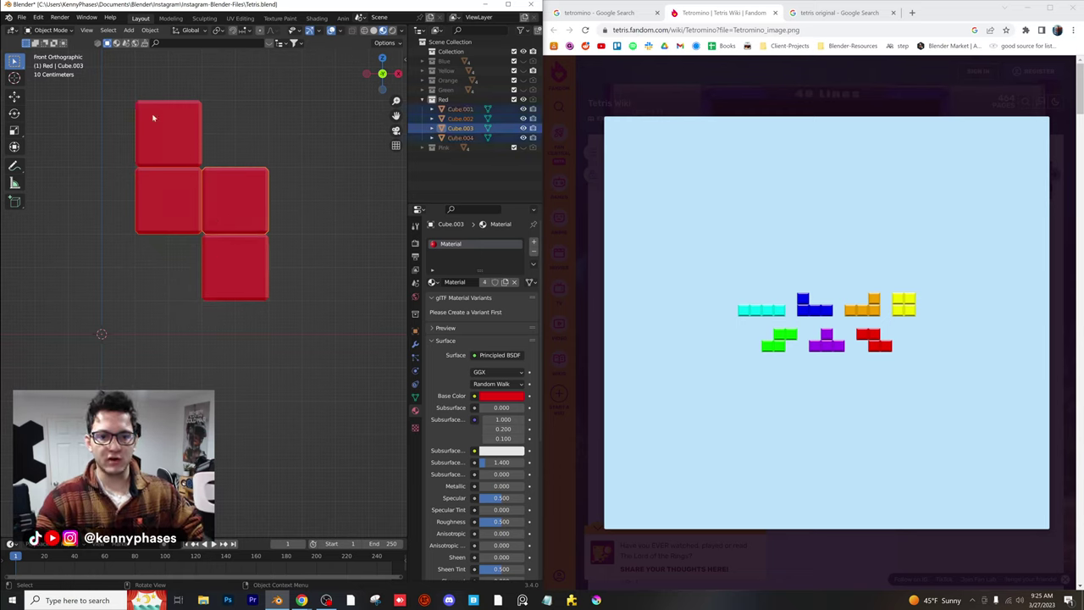
Move Cube.001 and Cube.003 with snapping to the opposite side of the other two cubes, mirroring the red piece, and save the file
{"action": "left_click_drag", "start_coordinate": [300, 166], "coordinate": [245, 278]}
{"action": "key", "text": "g"}
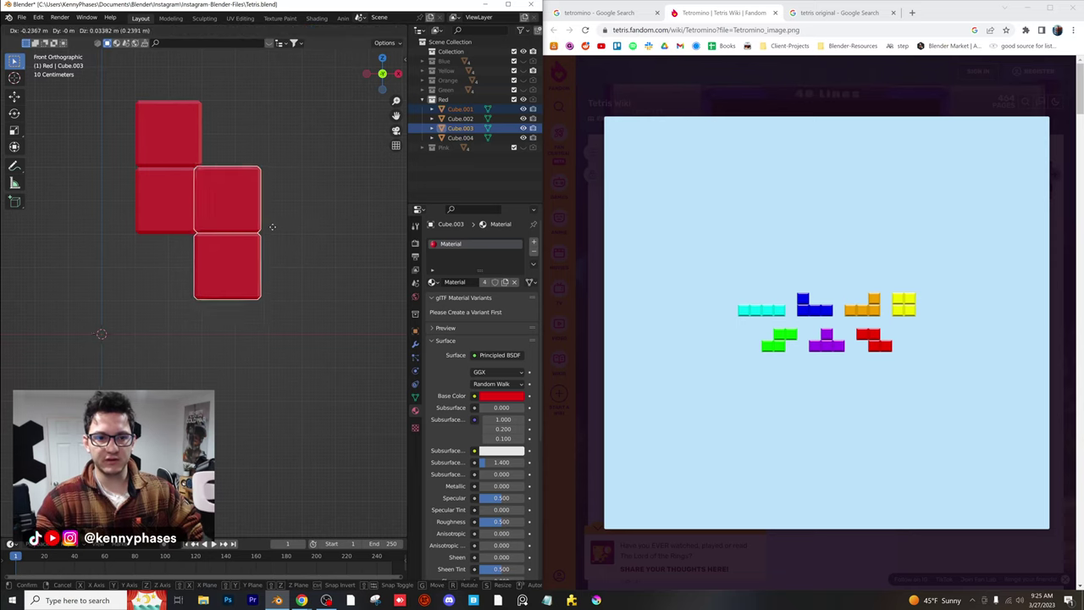
{"action": "key", "text": "Escape"}
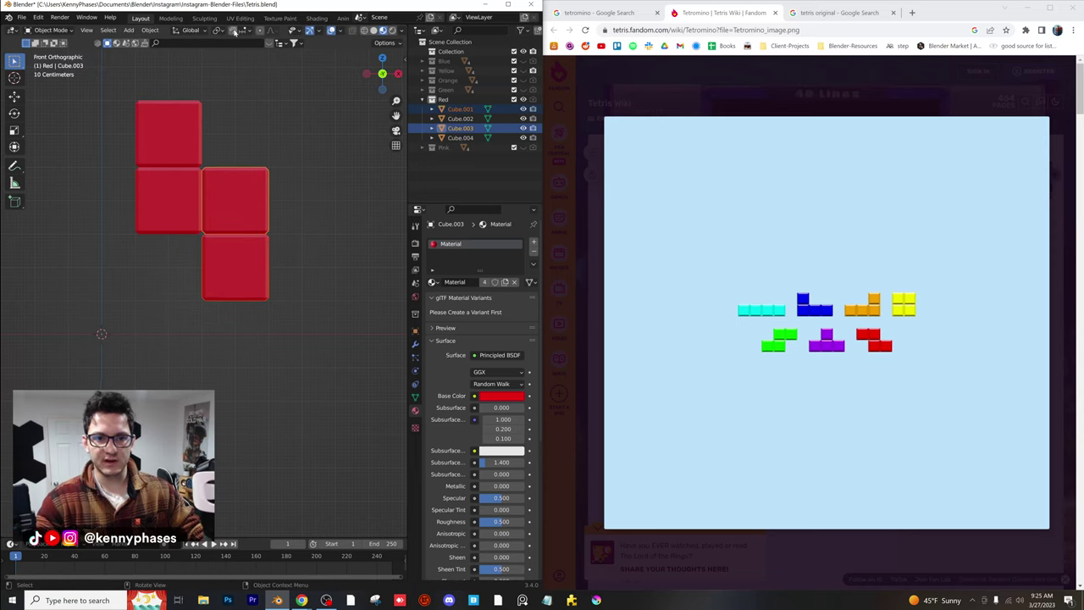
{"action": "key", "text": "g"}
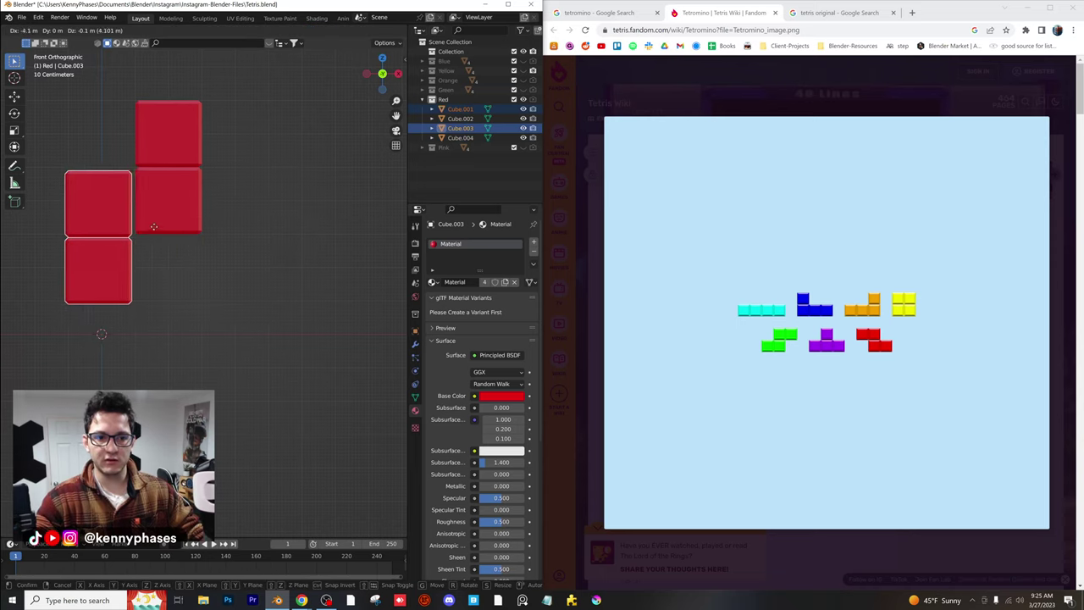
{"action": "left_click", "coordinate": [157, 225]}
{"action": "middle_click_drag", "start_coordinate": [256, 255], "coordinate": [351, 272], "text": "shift"}
{"action": "scroll", "coordinate": [283, 251], "scroll_direction": "up", "scroll_amount": 4}
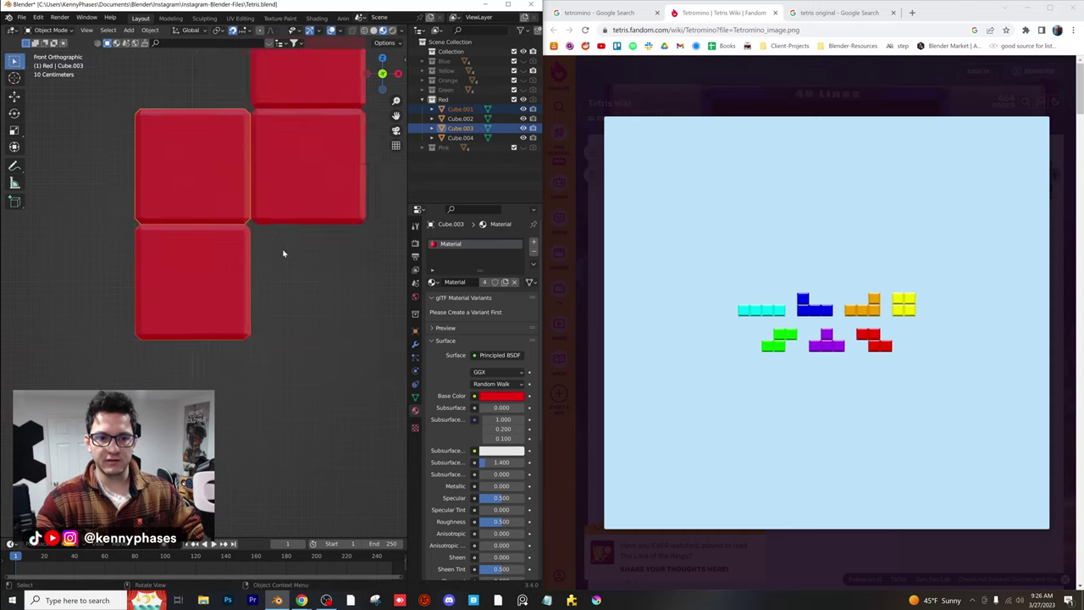
{"action": "scroll", "coordinate": [254, 203], "scroll_direction": "up", "scroll_amount": 3}
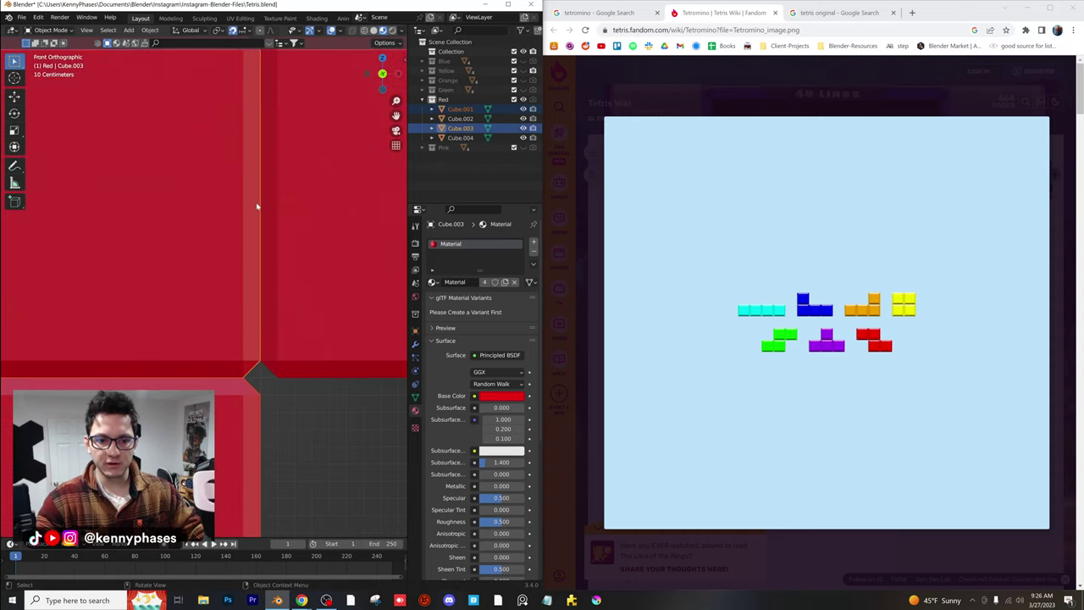
{"action": "scroll", "coordinate": [258, 206], "scroll_direction": "down", "scroll_amount": 7}
{"action": "left_click", "coordinate": [297, 264]}
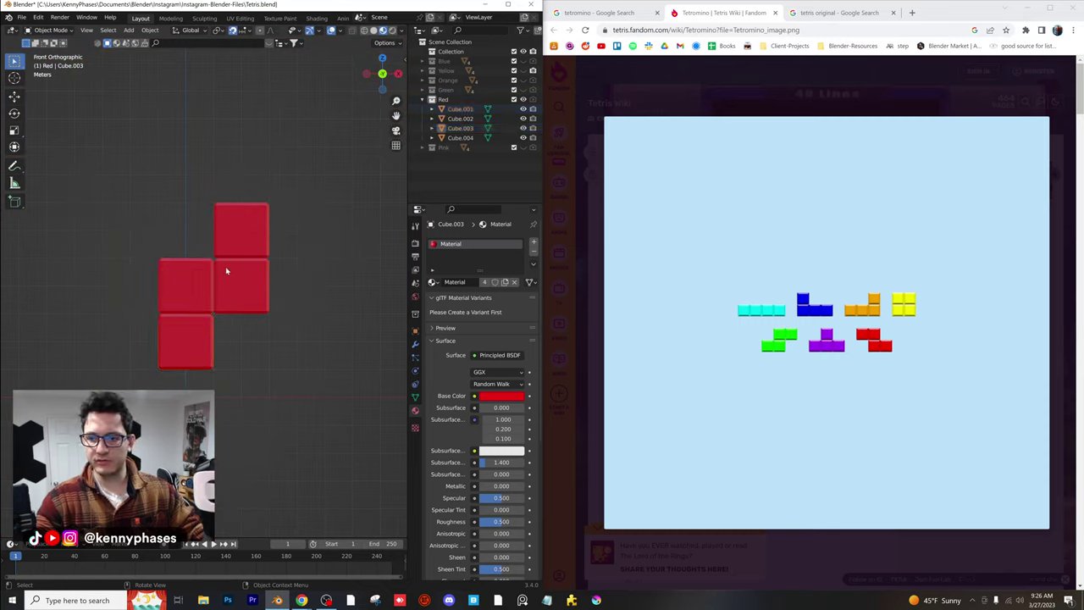
{"action": "key", "text": "ctrl+s"}
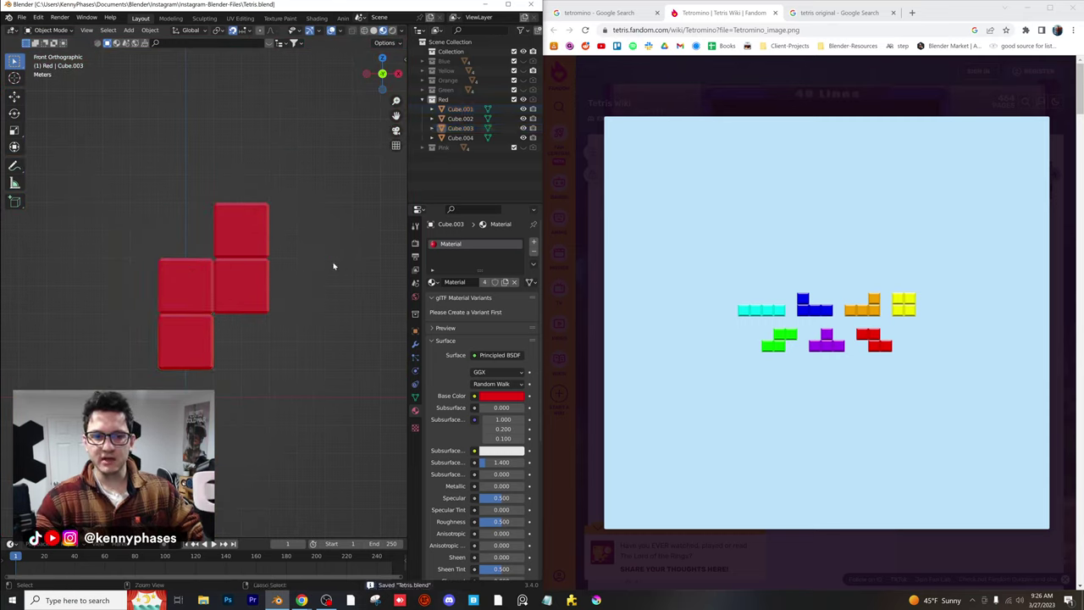
Collapse and hide the Red collection, and show the Orange collection
{"action": "left_click", "coordinate": [424, 101]}
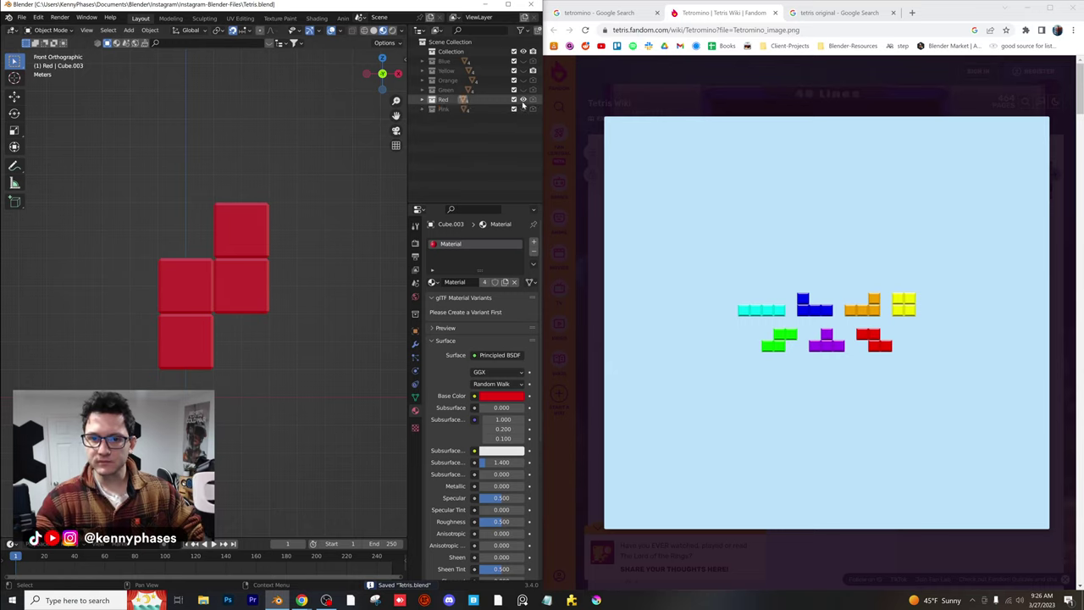
{"action": "left_click", "coordinate": [523, 99]}
{"action": "left_click", "coordinate": [522, 81]}
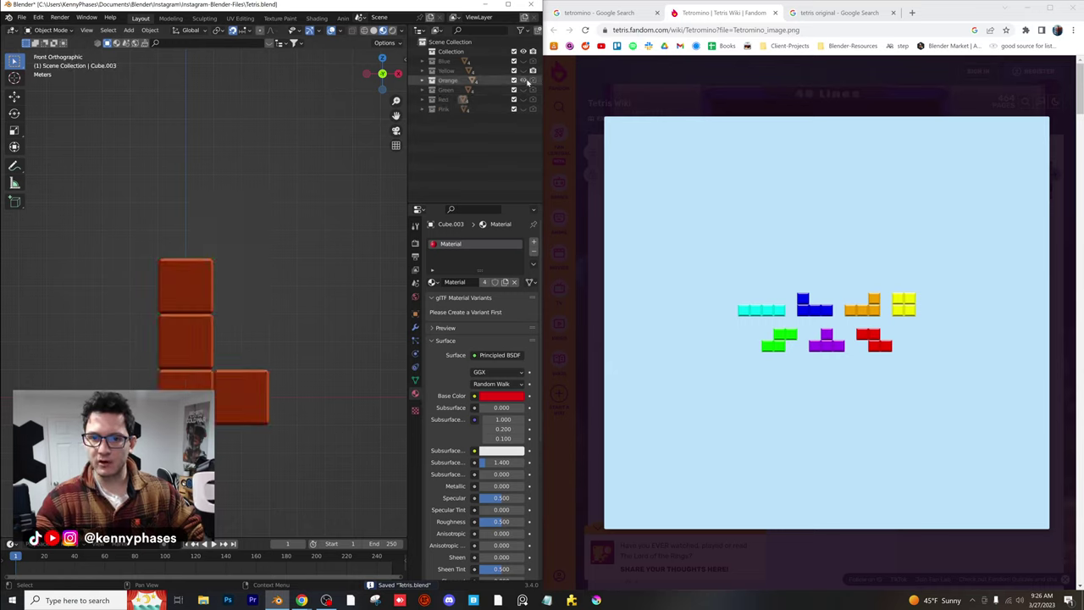
{"action": "left_click", "coordinate": [491, 83]}
{"action": "middle_click_drag", "start_coordinate": [282, 364], "coordinate": [278, 332], "text": "shift"}
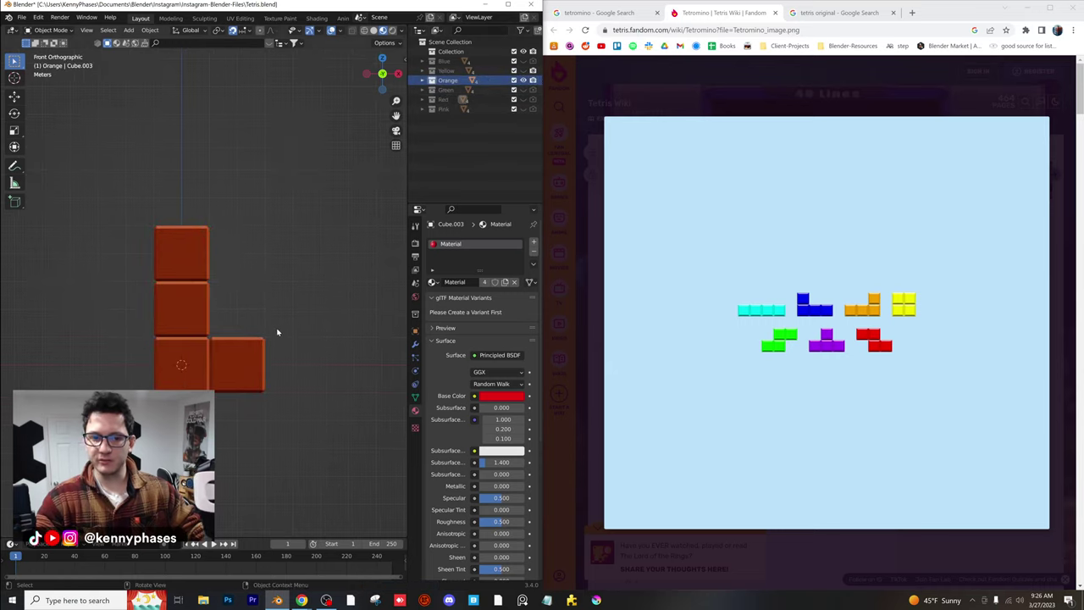
Duplicate the Orange collection and rename the copy Blue-L
{"action": "right_click", "coordinate": [447, 81]}
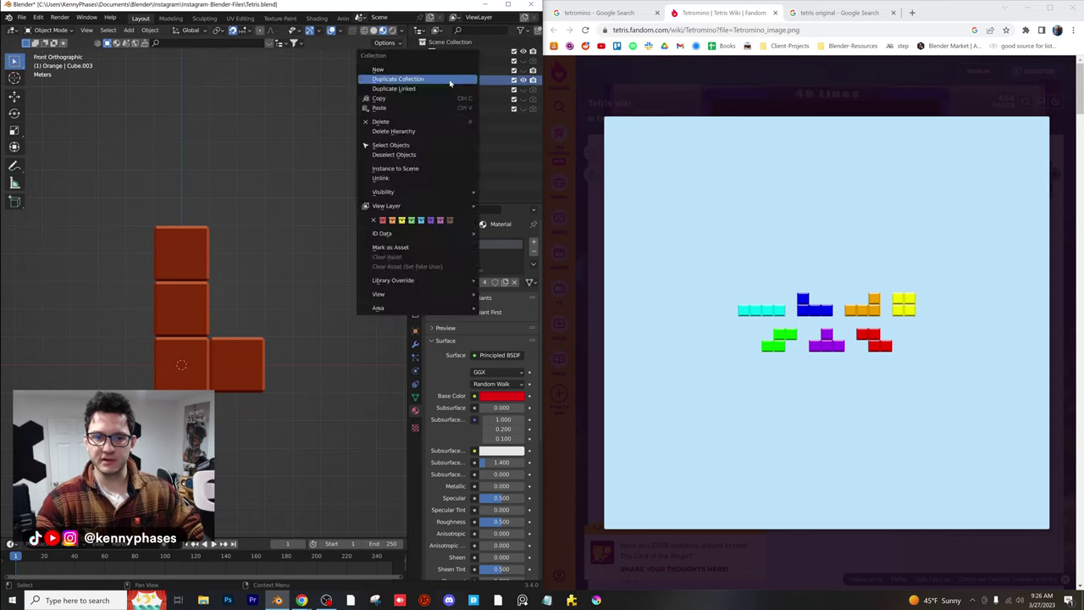
{"action": "left_click", "coordinate": [447, 80]}
{"action": "double_click", "coordinate": [453, 90]}
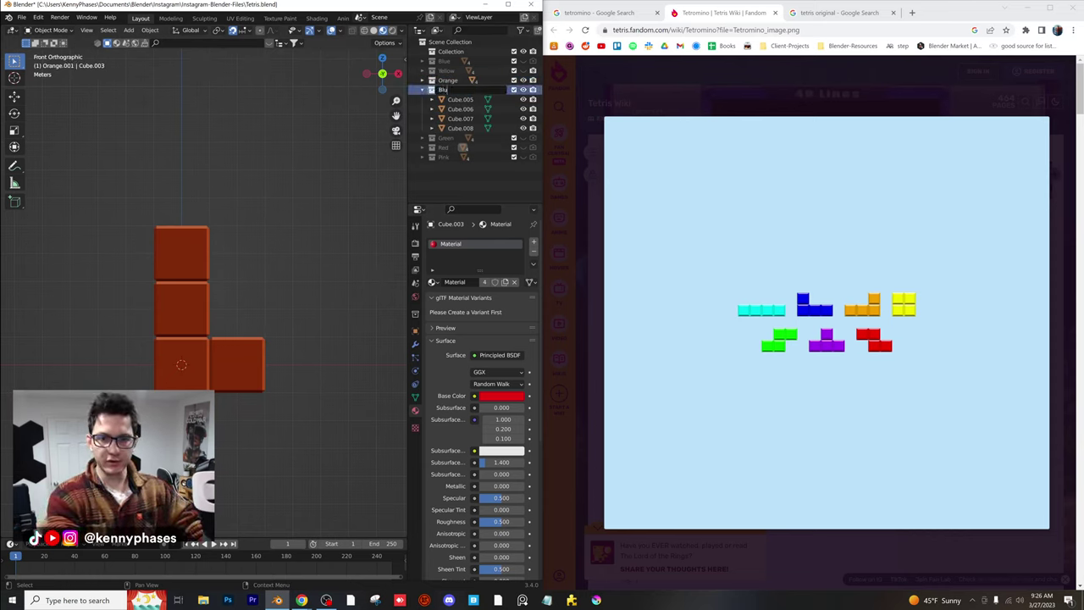
{"action": "type", "text": "Blue-L"}
{"action": "key", "text": "Return"}
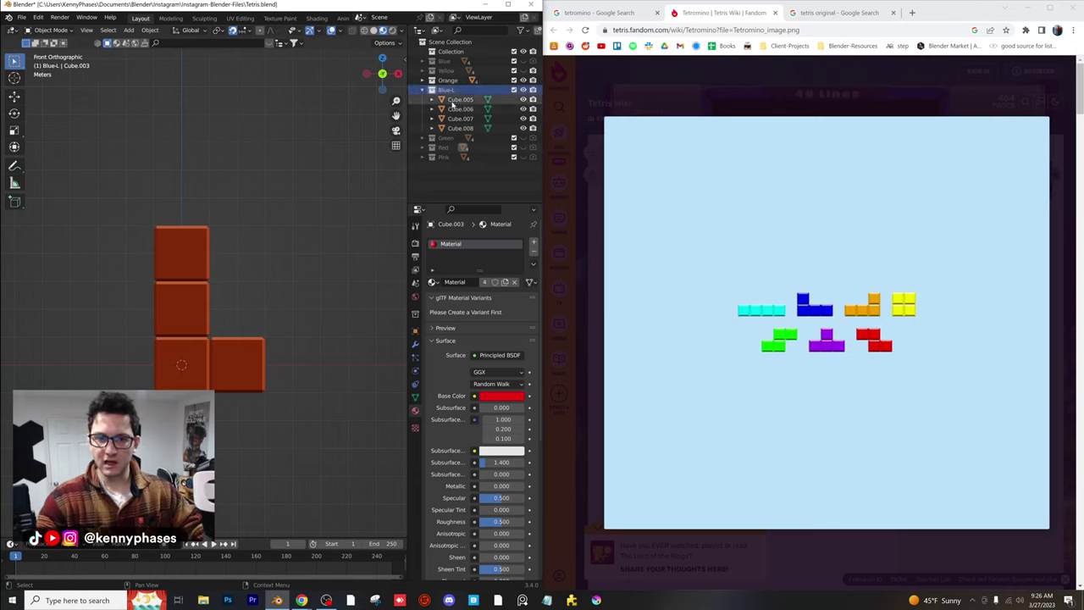
Give Cube.005 of the Blue-L piece its own dark blue material with metallic 1.000 and roughness about 0.289
{"action": "left_click", "coordinate": [460, 99]}
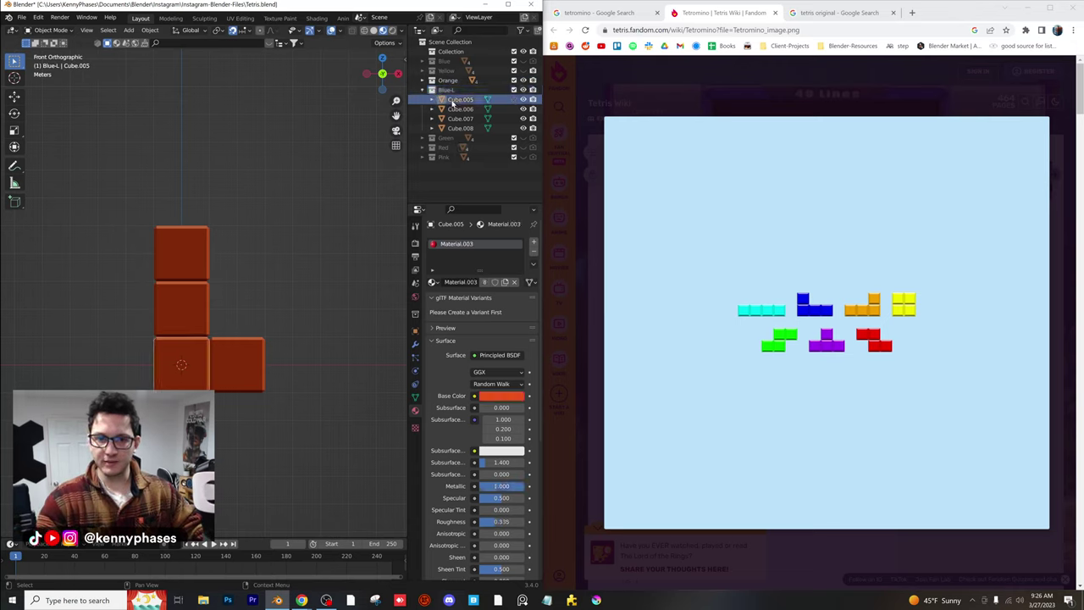
{"action": "left_click", "coordinate": [505, 281]}
{"action": "left_click", "coordinate": [506, 399]}
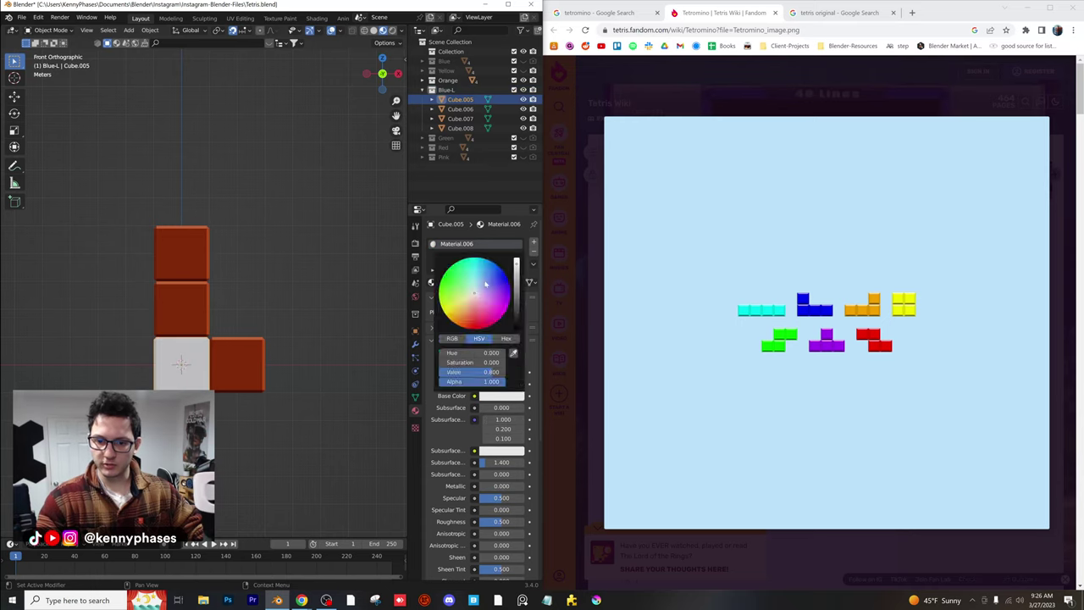
{"action": "left_click_drag", "start_coordinate": [487, 284], "coordinate": [517, 276]}
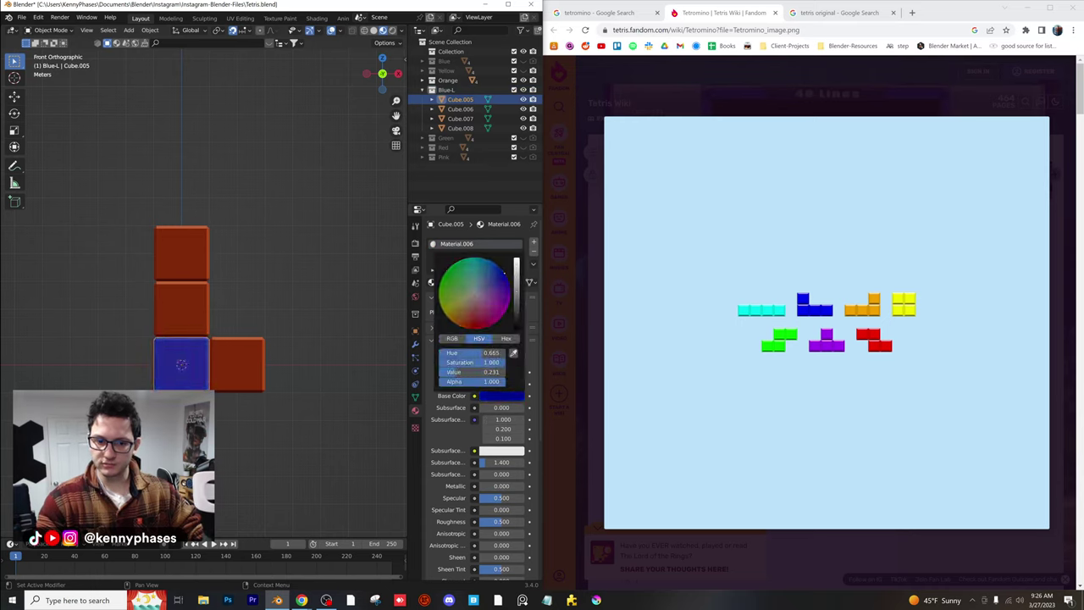
{"action": "left_click_drag", "start_coordinate": [500, 486], "coordinate": [524, 486]}
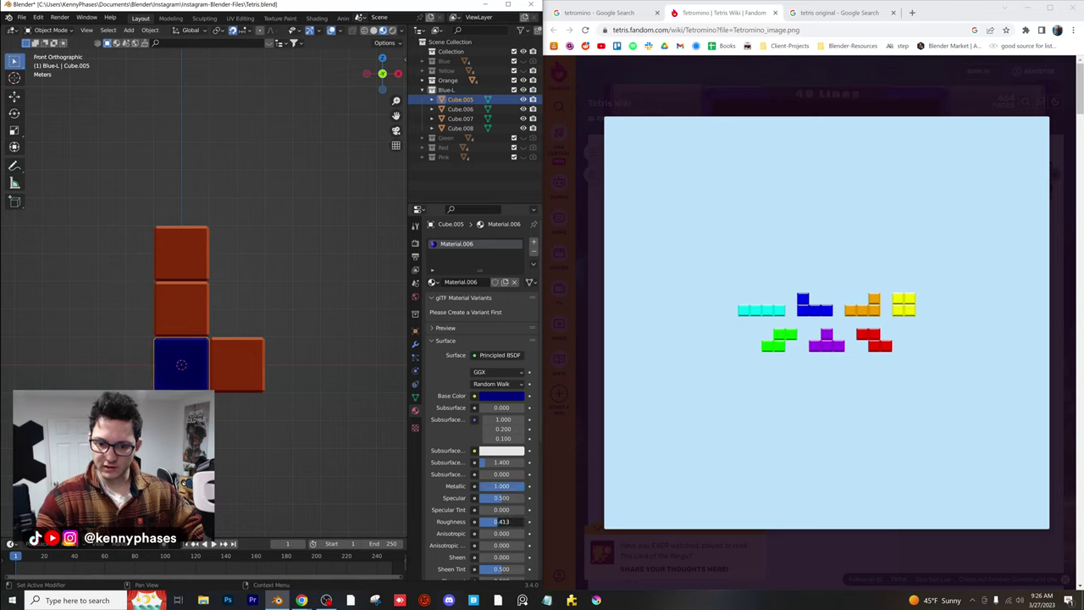
{"action": "left_click_drag", "start_coordinate": [499, 521], "coordinate": [489, 521]}
Link the dark blue material from the lower corner cube to the other three cubes of the Blue-L piece
{"action": "left_click", "coordinate": [259, 368], "text": "shift"}
{"action": "left_click", "coordinate": [189, 254], "text": "shift"}
{"action": "left_click", "coordinate": [181, 307], "text": "shift"}
{"action": "left_click", "coordinate": [176, 360], "text": "shift"}
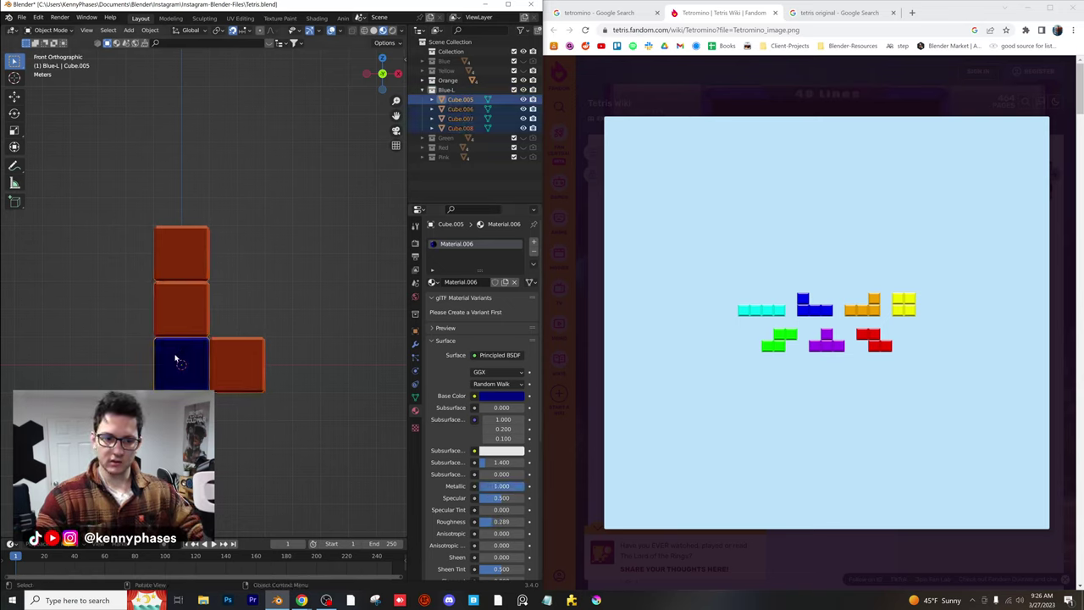
{"action": "key", "text": "ctrl+l"}
{"action": "left_click", "coordinate": [176, 360]}
{"action": "left_click", "coordinate": [284, 262]}
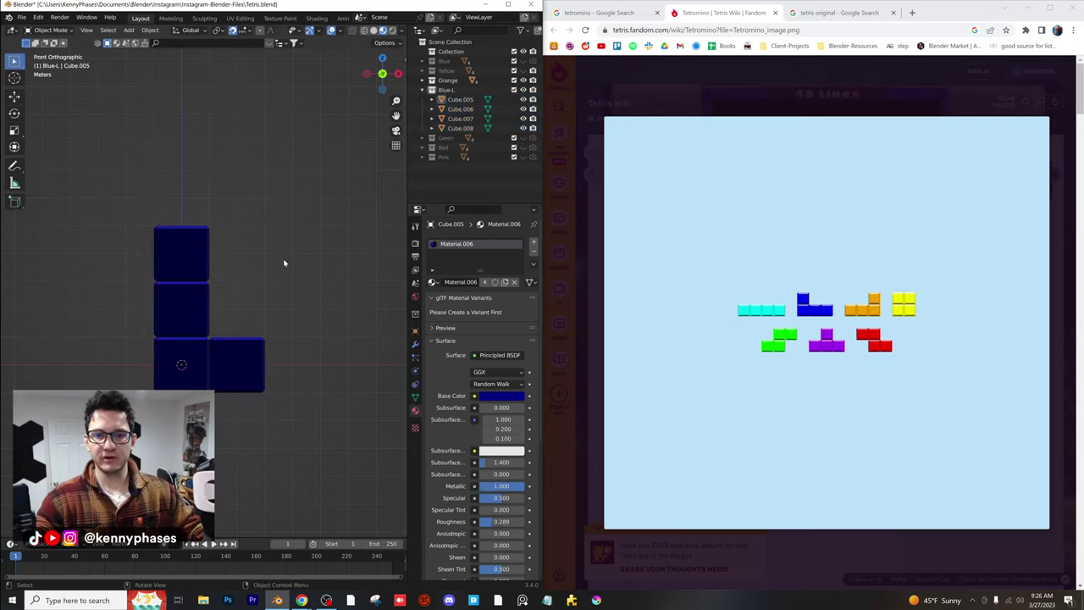
Move Cube.006 with snapping to the opposite side of the Blue-L column's base, mirroring the piece
{"action": "middle_click_drag", "start_coordinate": [242, 297], "coordinate": [283, 358], "text": "shift"}
{"action": "left_click", "coordinate": [288, 350]}
{"action": "key", "text": "shift+d"}
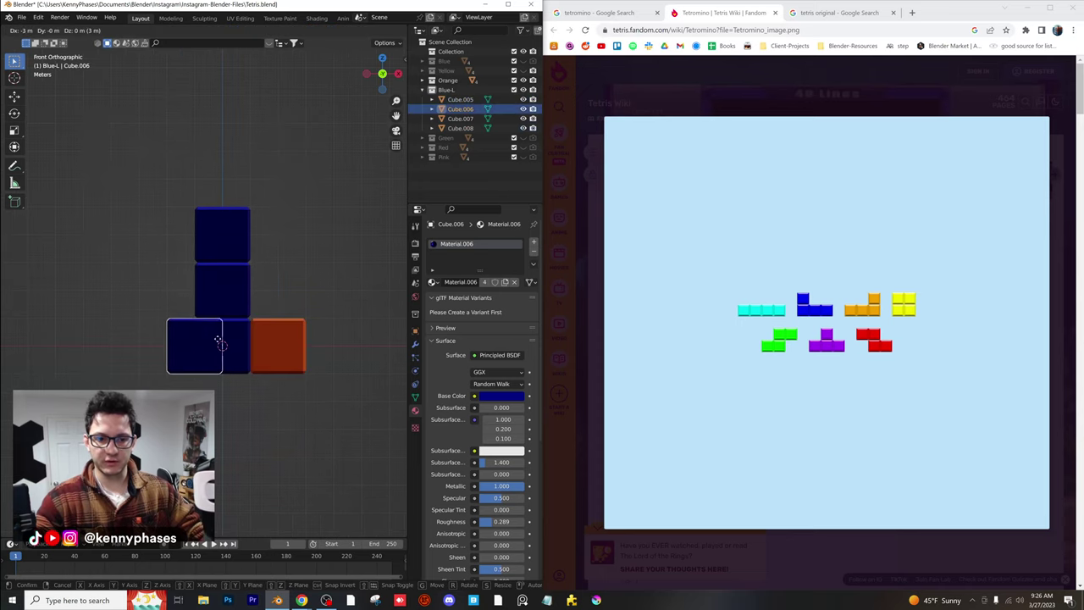
{"action": "left_click", "coordinate": [202, 340]}
Hide the Orange collection and save the file
{"action": "left_click", "coordinate": [523, 79]}
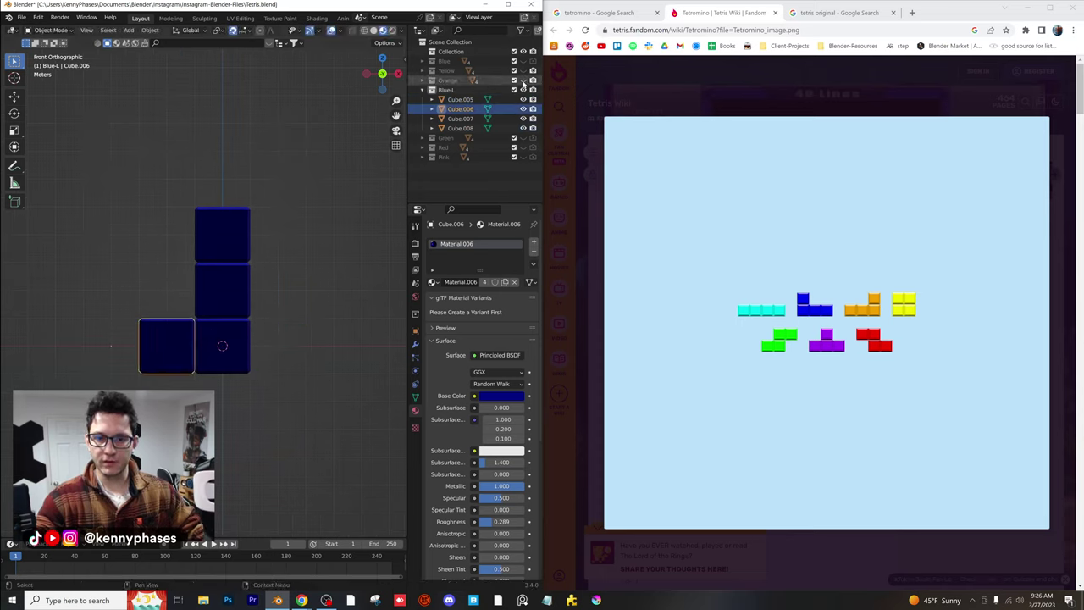
{"action": "left_click", "coordinate": [300, 295]}
{"action": "scroll", "coordinate": [329, 303], "scroll_direction": "up", "scroll_amount": 2}
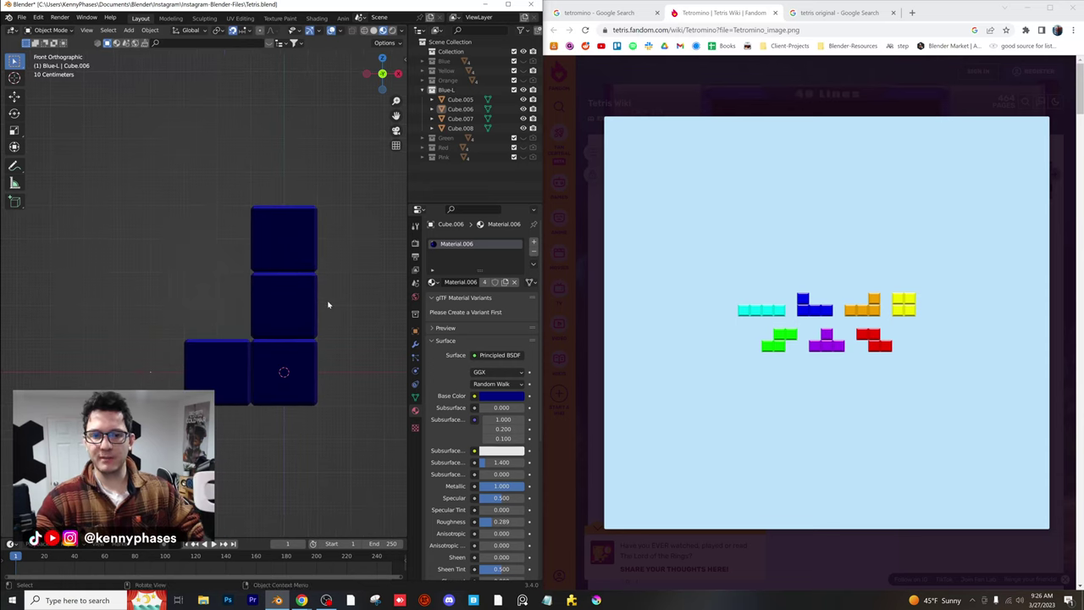
{"action": "key", "text": "ctrl+s"}
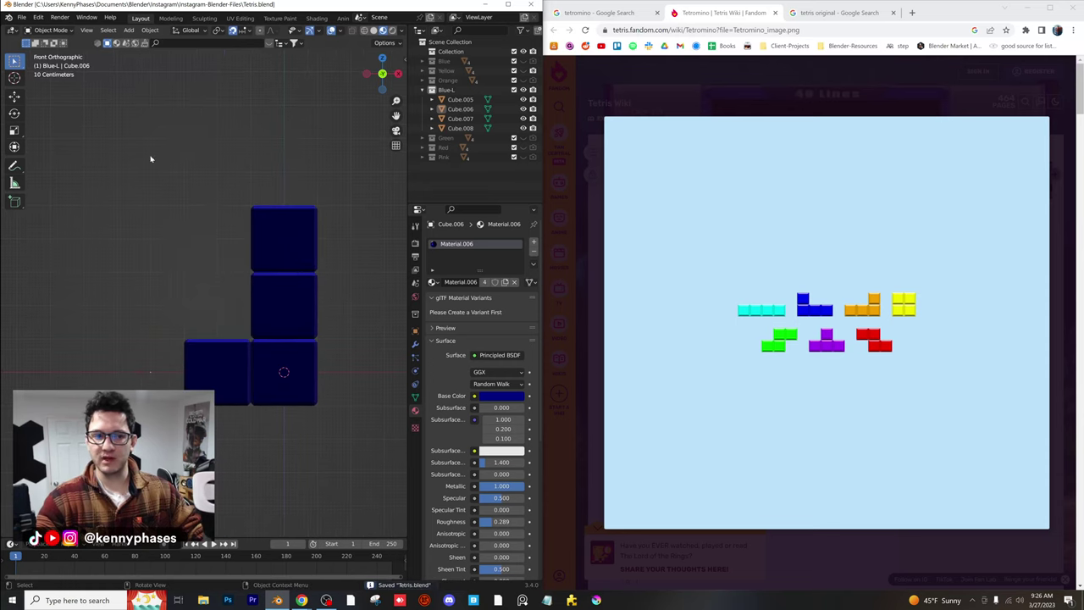
Open the recent file Tetris-Scene.blend and view the tetromino stack from the front
{"action": "left_click", "coordinate": [21, 17]}
{"action": "mouse_move", "coordinate": [51, 58]}
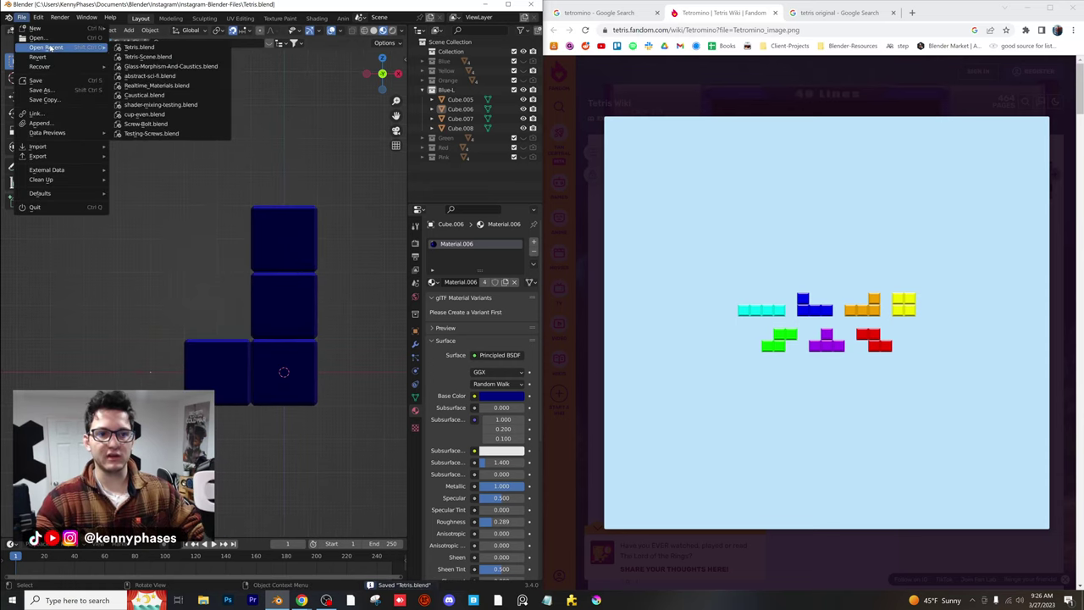
{"action": "left_click", "coordinate": [161, 58]}
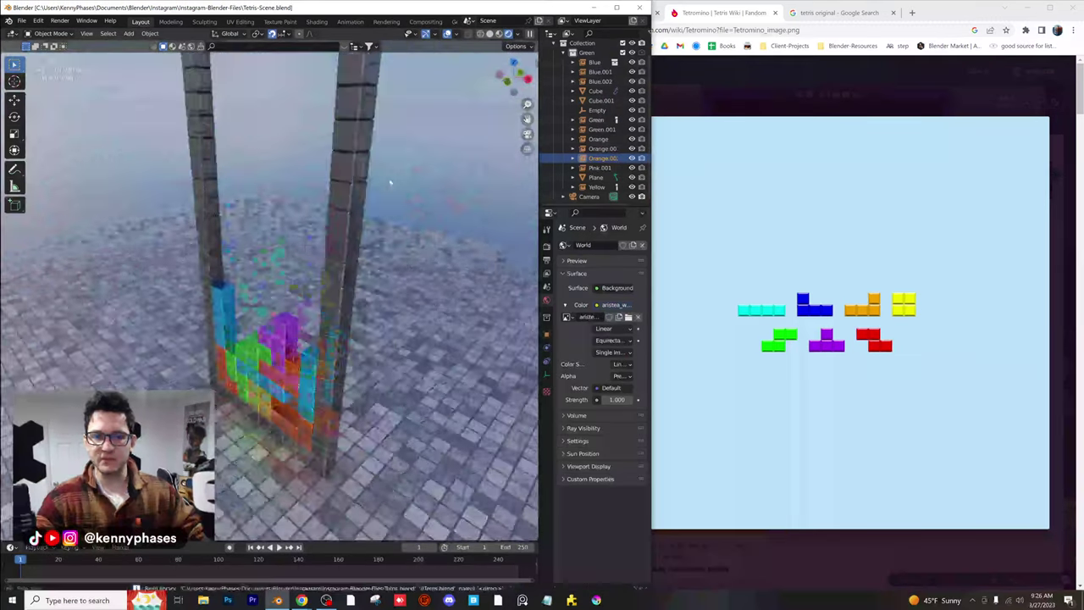
{"action": "middle_click_drag", "start_coordinate": [390, 182], "coordinate": [364, 225]}
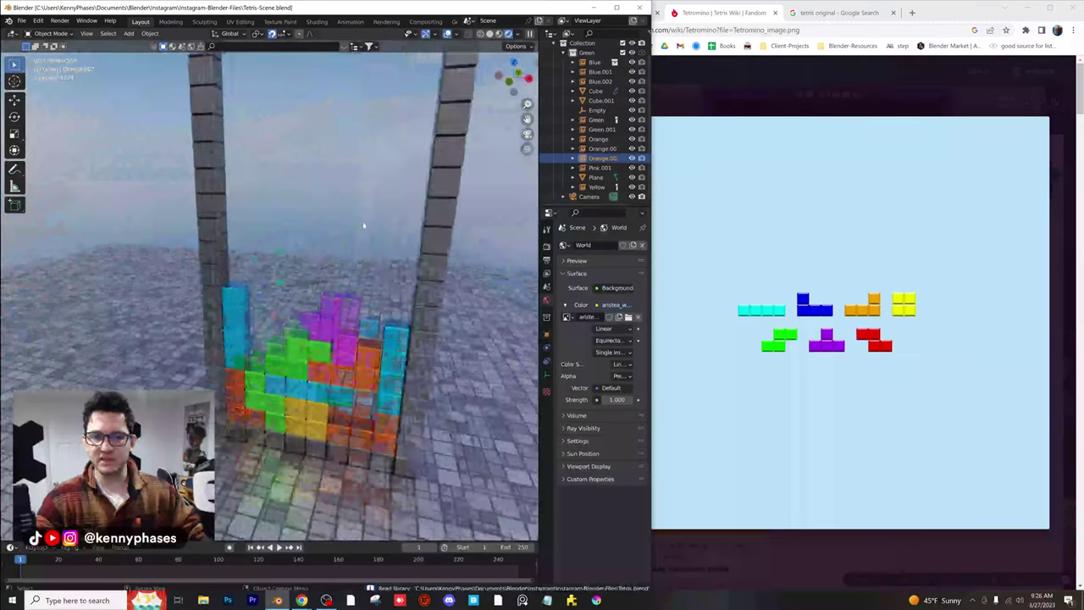
Link the Blue-L collection from Tetris.blend and move it on top of the green piece beside the purple piece
{"action": "left_click", "coordinate": [21, 21]}
{"action": "left_click", "coordinate": [64, 118]}
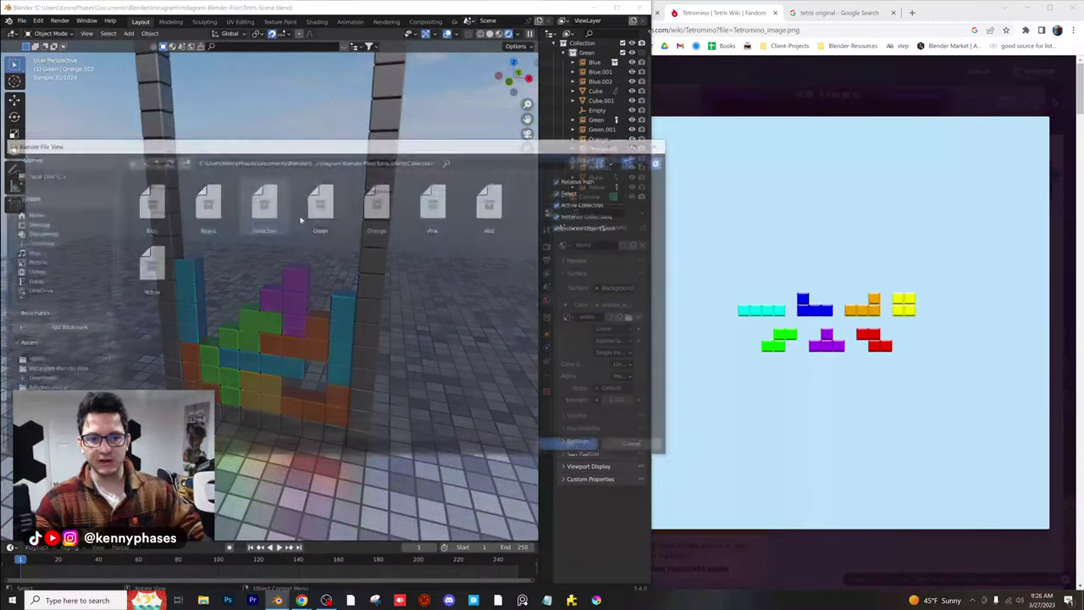
{"action": "double_click", "coordinate": [216, 207]}
{"action": "key", "text": "g"}
{"action": "key", "text": "z"}
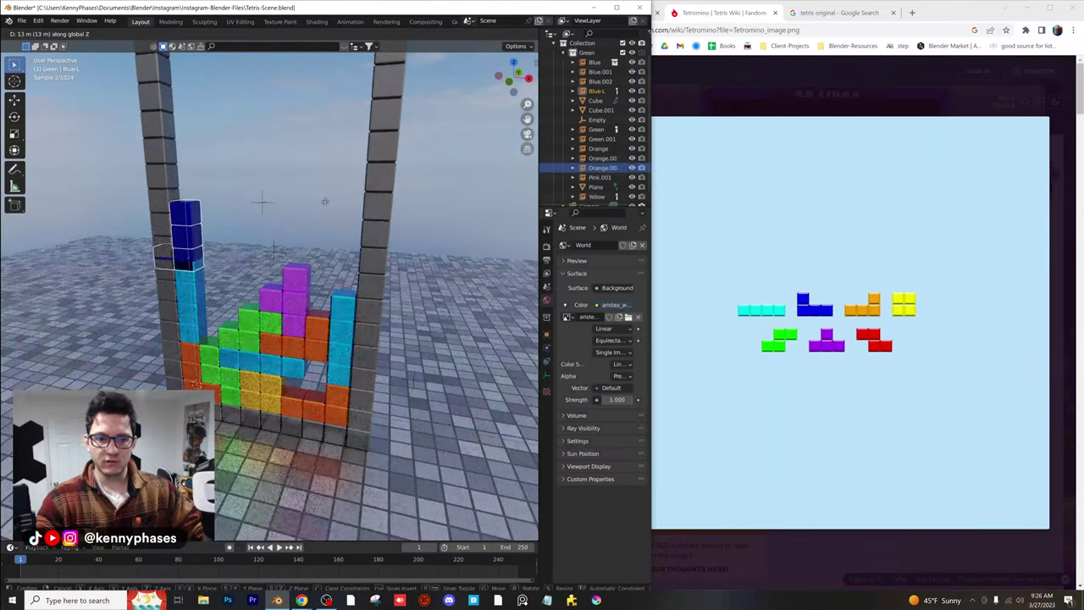
{"action": "left_click", "coordinate": [326, 192]}
{"action": "key", "text": "g"}
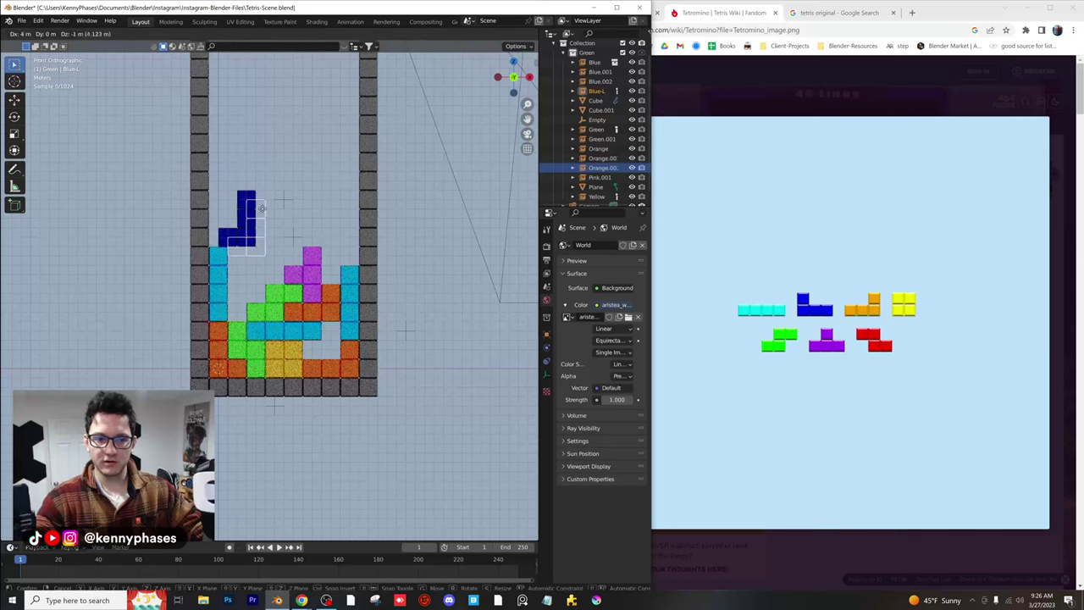
{"action": "left_click", "coordinate": [284, 235]}
Link the Red collection from Tetris.blend and move it on top of the purple piece
{"action": "left_click", "coordinate": [22, 20]}
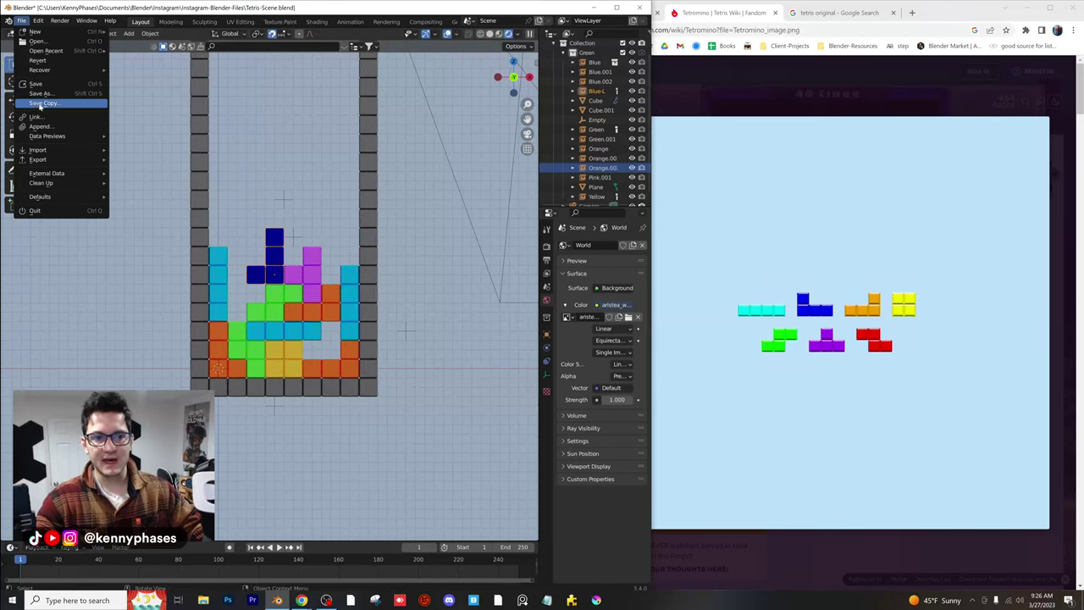
{"action": "left_click", "coordinate": [38, 102]}
{"action": "left_click", "coordinate": [479, 211]}
{"action": "double_click", "coordinate": [478, 212]}
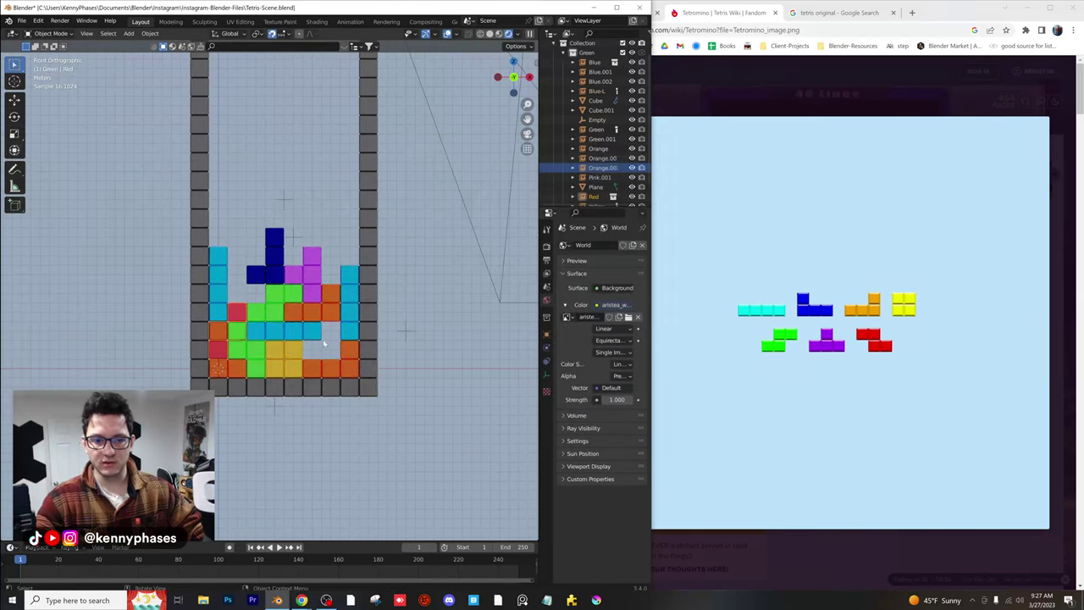
{"action": "key", "text": "g"}
{"action": "left_click", "coordinate": [364, 253]}
{"action": "scroll", "coordinate": [364, 252], "scroll_direction": "up", "scroll_amount": 3}
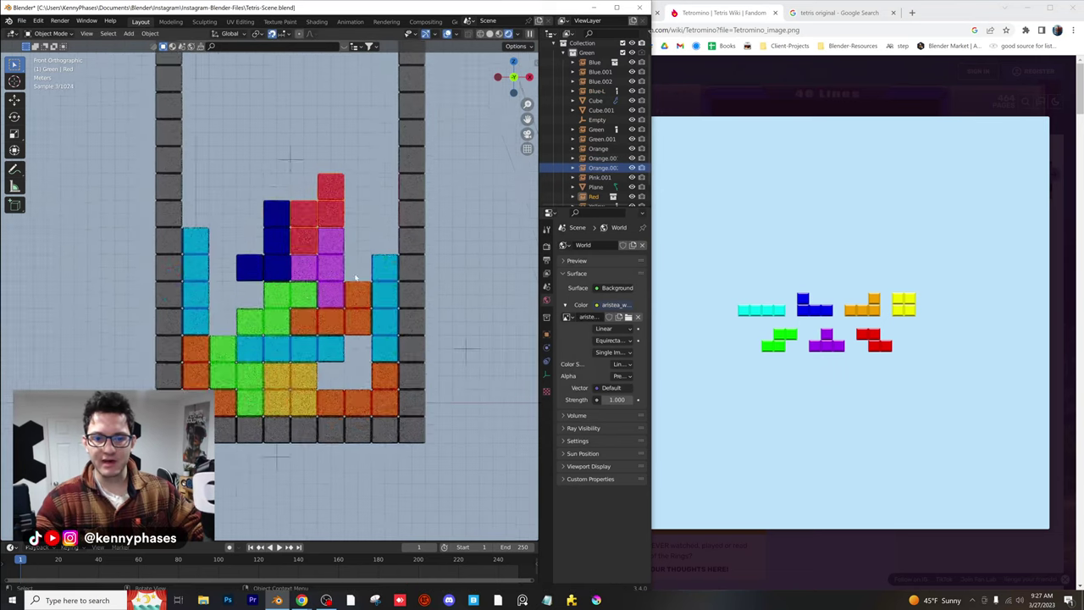
Move the orange piece below the purple one out of the stack to the space above the red piece
{"action": "left_click", "coordinate": [334, 359]}
{"action": "key", "text": "g"}
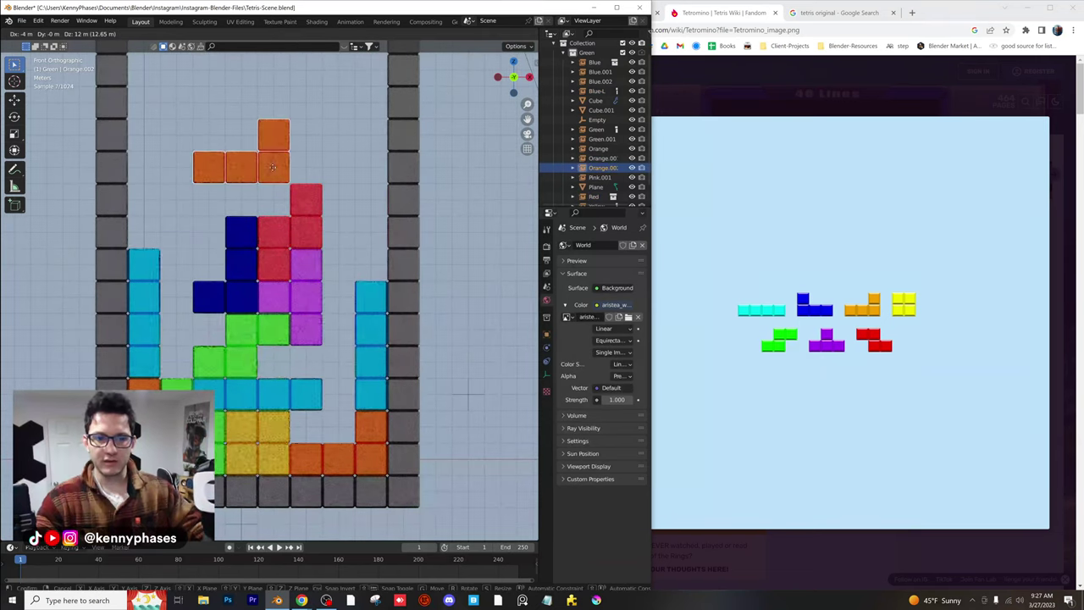
{"action": "left_click", "coordinate": [302, 167]}
Move the Blue-L piece into the gap above the bottom orange piece, beside the cyan column
{"action": "left_click", "coordinate": [245, 285]}
{"action": "key", "text": "g"}
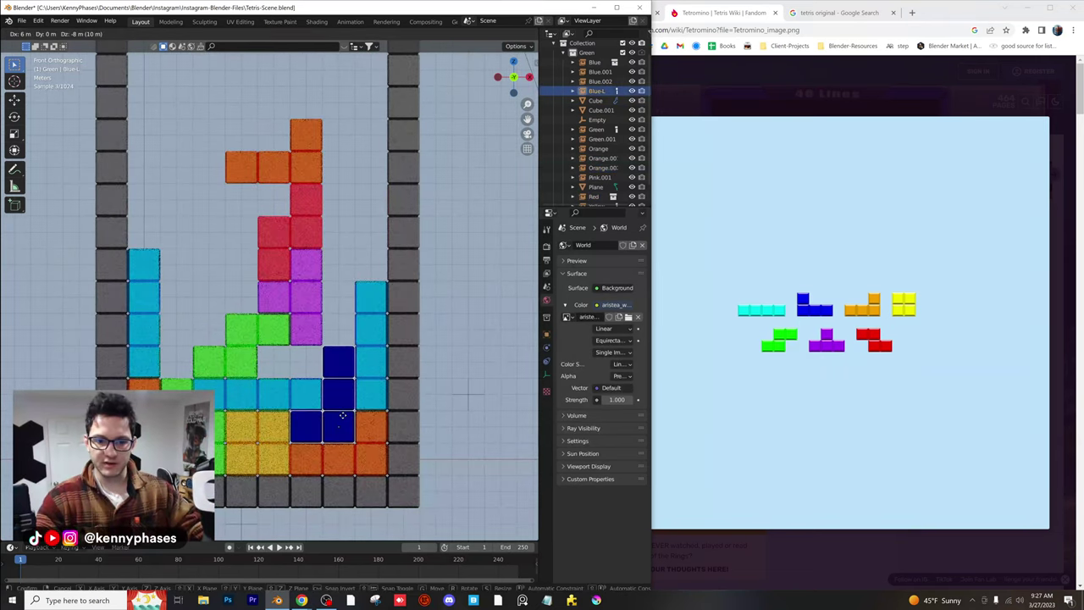
{"action": "left_click", "coordinate": [343, 415]}
Rotate the purple piece by 180 degrees and fit it between the left cyan column and the green piece
{"action": "left_click", "coordinate": [308, 305]}
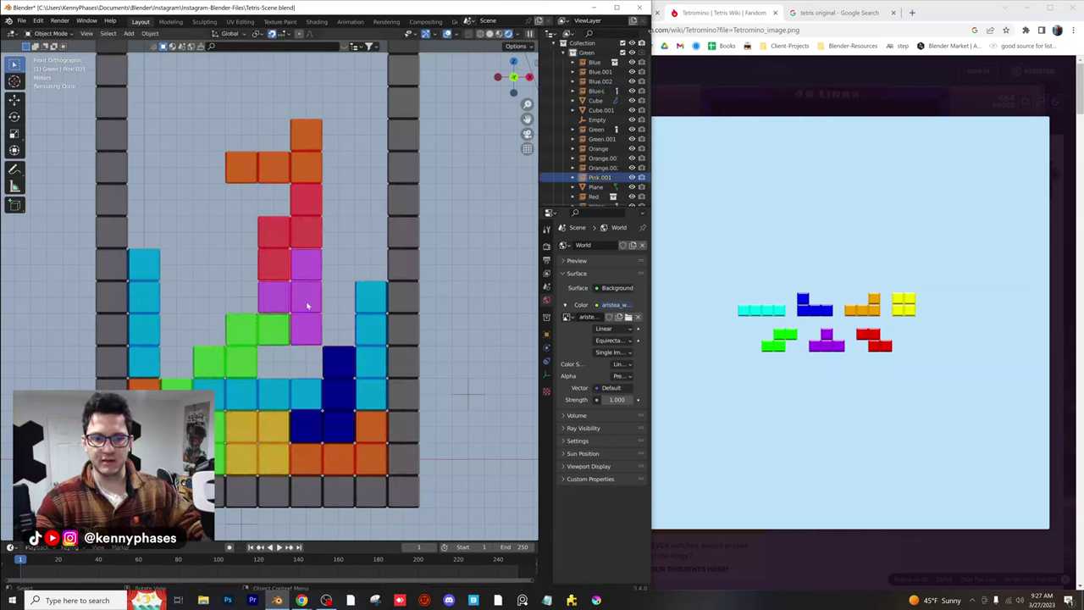
{"action": "key", "text": "g"}
{"action": "left_click", "coordinate": [276, 105]}
{"action": "key", "text": "r"}
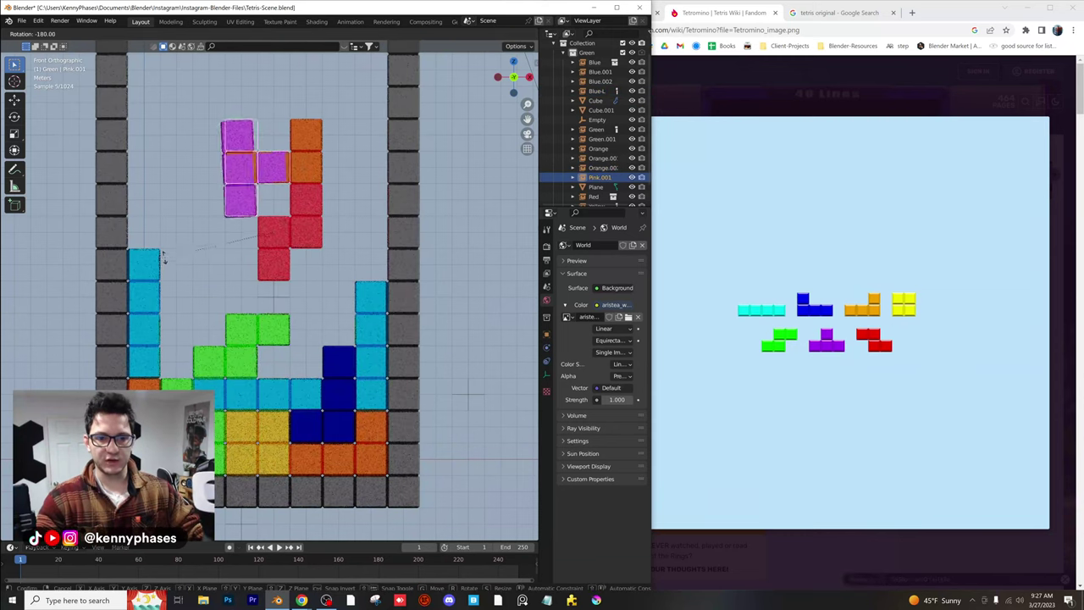
{"action": "left_click", "coordinate": [165, 256]}
{"action": "key", "text": "g"}
{"action": "left_click", "coordinate": [220, 364]}
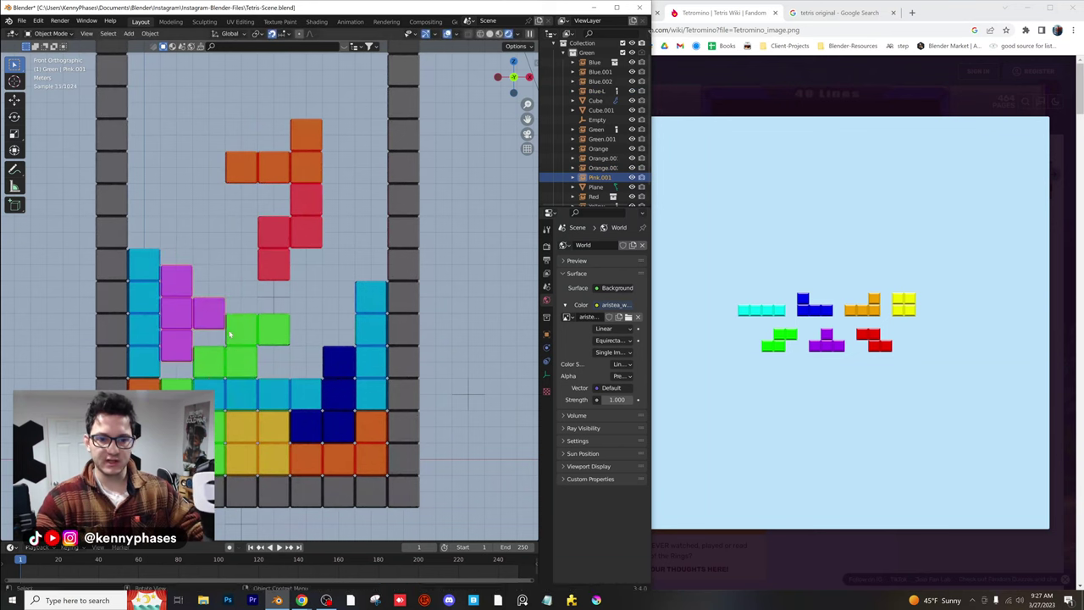
Duplicate the Blue-L piece and place the copy one cube to the left and two cubes higher
{"action": "left_click", "coordinate": [298, 247]}
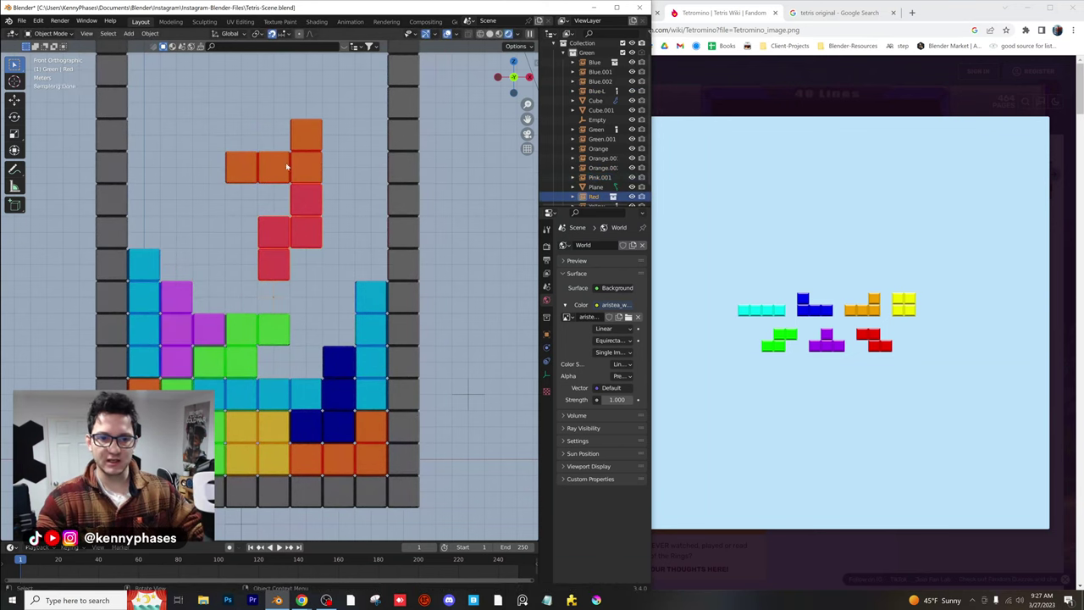
{"action": "left_click", "coordinate": [339, 401]}
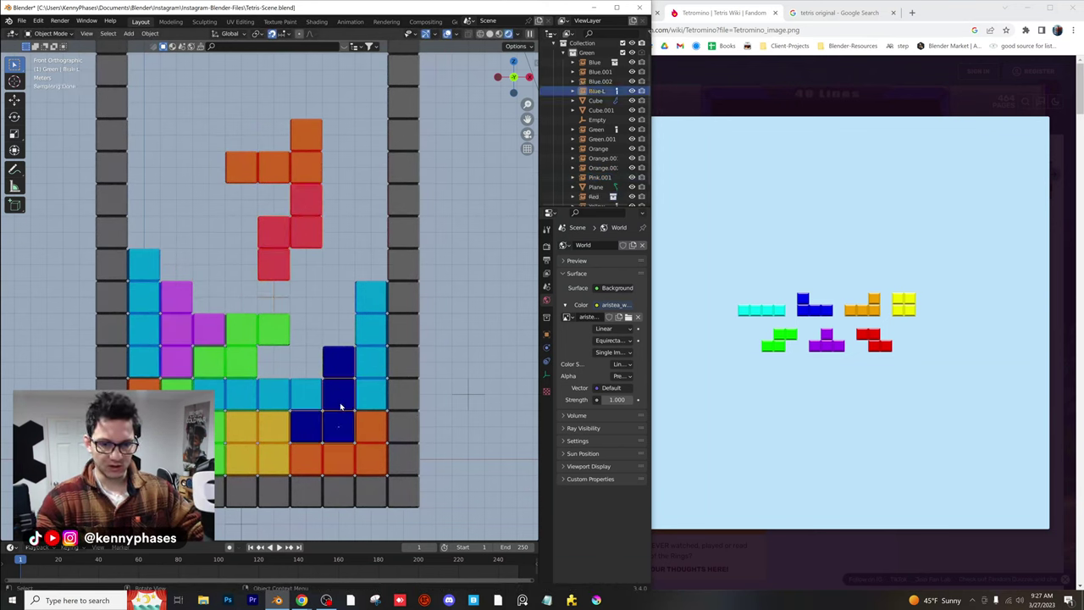
{"action": "key", "text": "shift+d"}
{"action": "left_click", "coordinate": [307, 342]}
Rotate the floating orange piece 90 degrees counterclockwise and fit it between the upper Blue-L piece and the right cyan column
{"action": "left_click", "coordinate": [306, 165]}
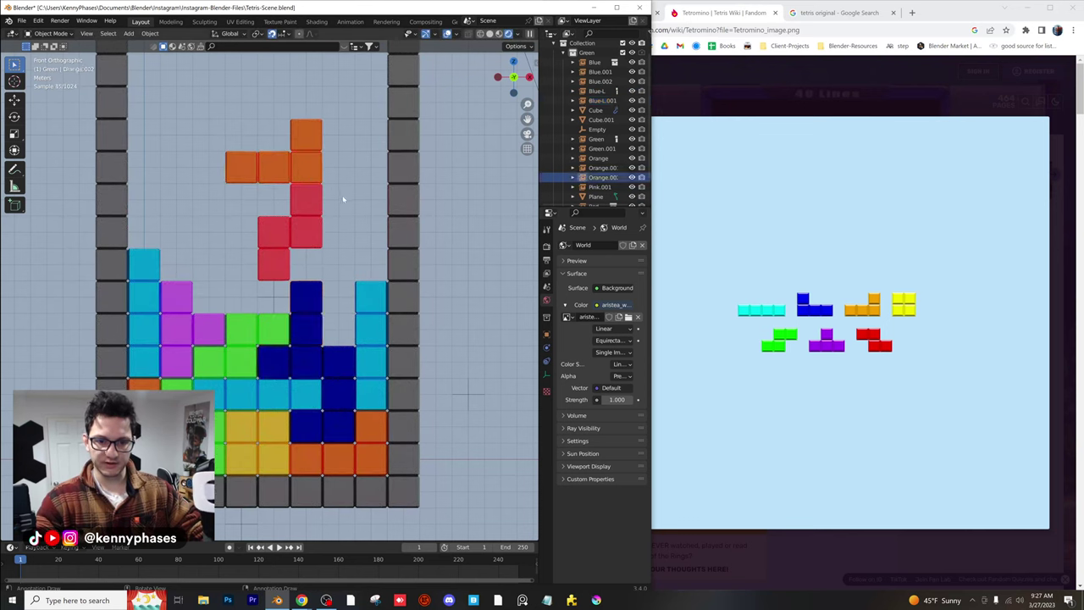
{"action": "key", "text": "r"}
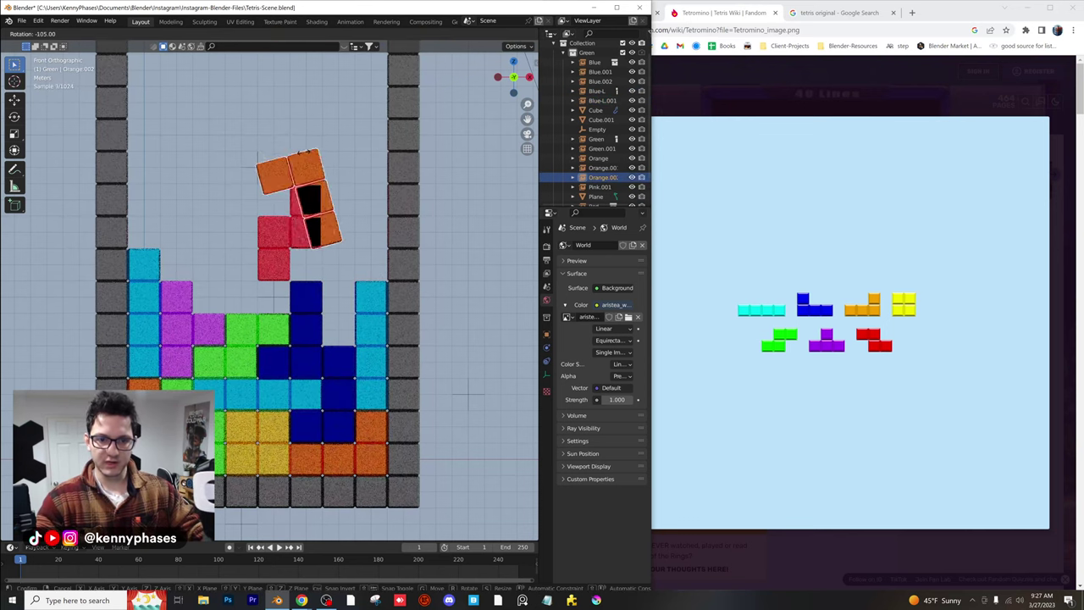
{"action": "left_click", "coordinate": [310, 162]}
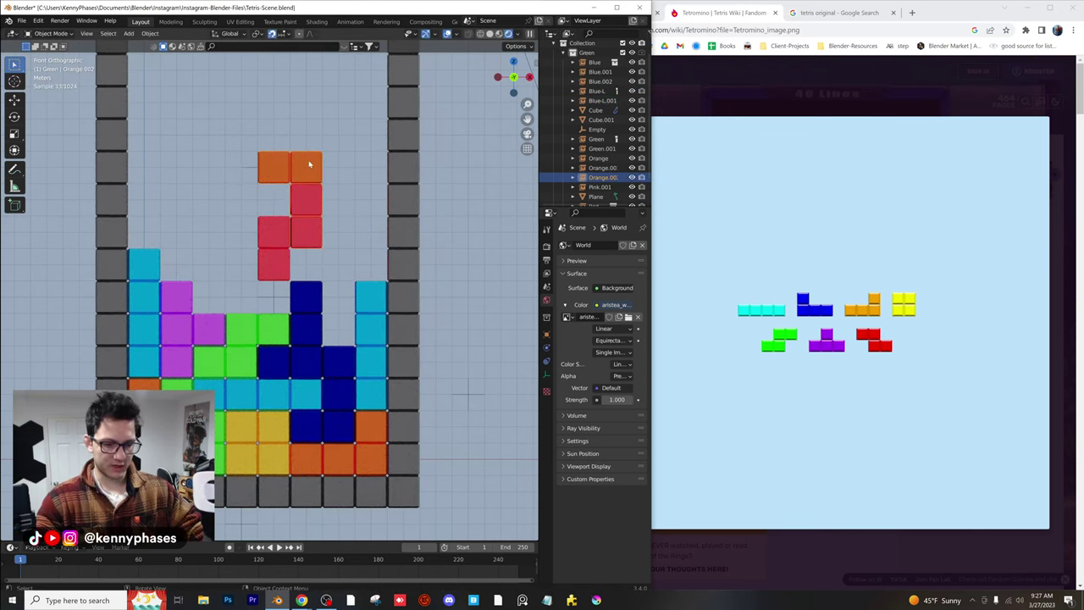
{"action": "key", "text": "g"}
{"action": "left_click", "coordinate": [340, 261]}
Rotate the red piece to lie horizontally and place it on top of the purple and green pieces
{"action": "left_click", "coordinate": [309, 226]}
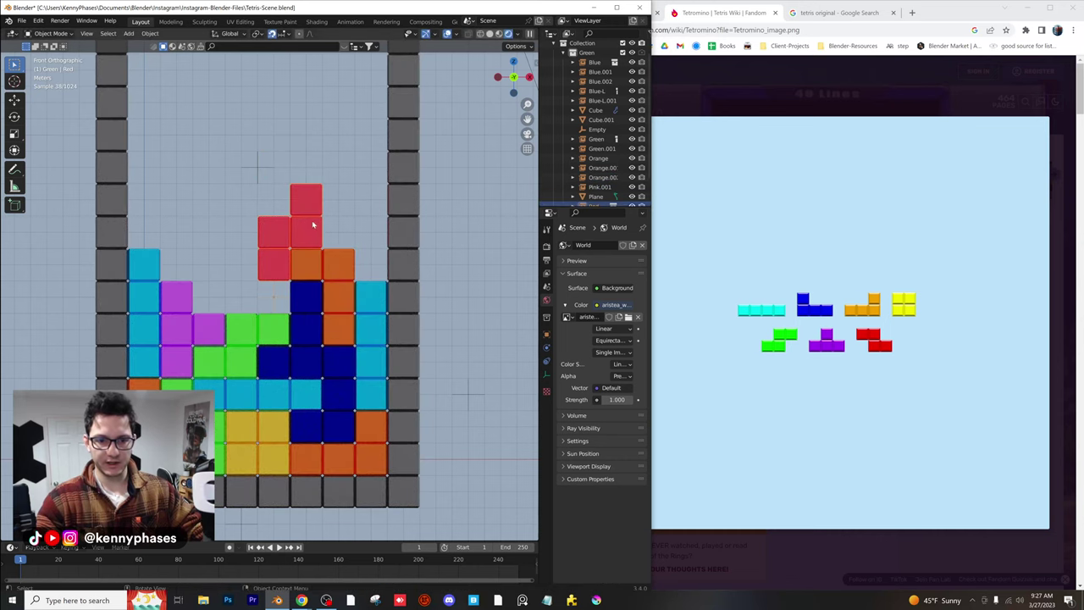
{"action": "key", "text": "g"}
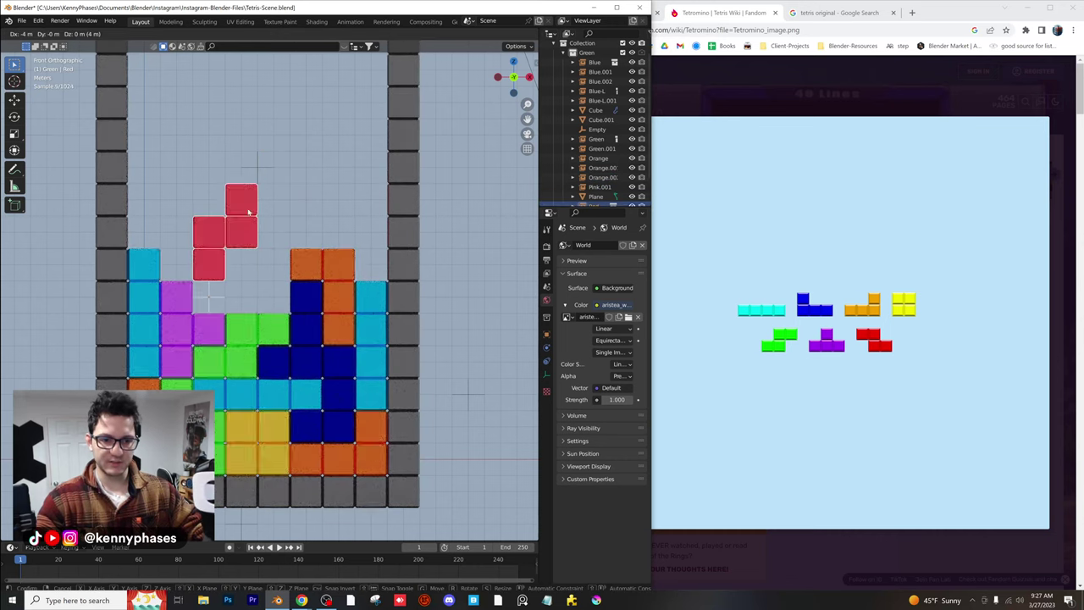
{"action": "key", "text": "r"}
{"action": "left_click", "coordinate": [83, 204], "text": "ctrl"}
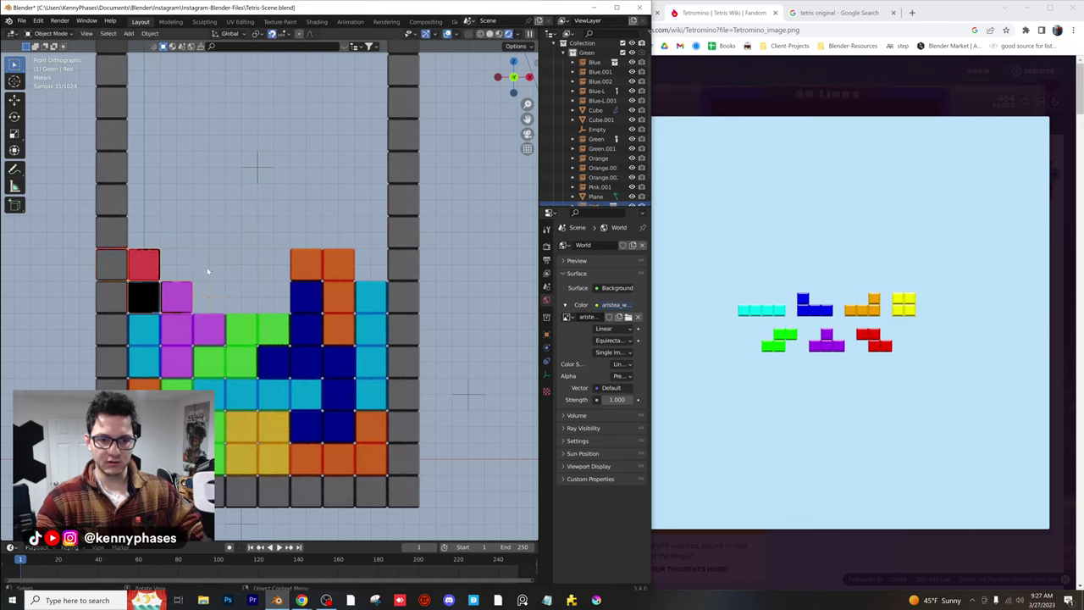
{"action": "key", "text": "g"}
{"action": "left_click", "coordinate": [261, 273]}
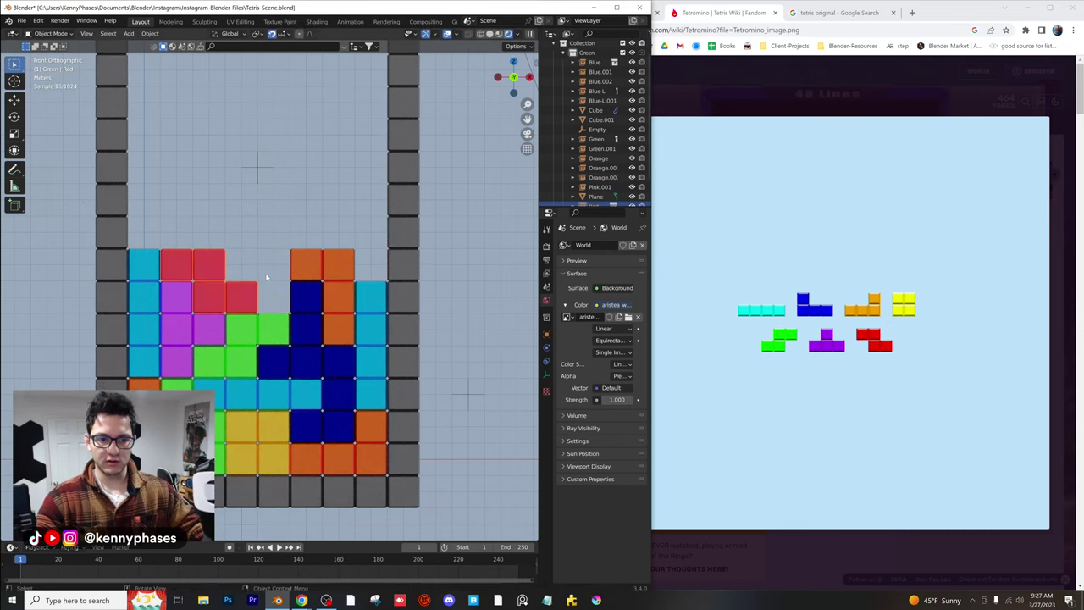
Maximize the scene window and examine the rearranged tetromino stack in perspective
{"action": "middle_click_drag", "start_coordinate": [305, 288], "coordinate": [334, 266], "text": "shift"}
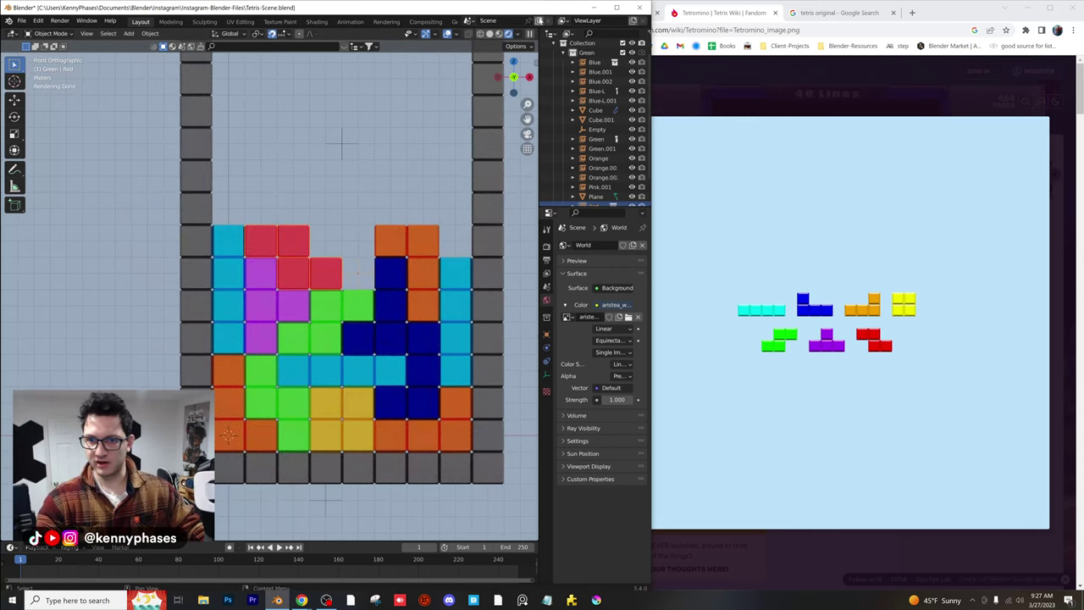
{"action": "left_click_drag", "start_coordinate": [546, 8], "coordinate": [762, 1]}
{"action": "scroll", "coordinate": [610, 237], "scroll_direction": "down", "scroll_amount": 3}
{"action": "middle_click_drag", "start_coordinate": [642, 288], "coordinate": [610, 220], "text": "shift"}
{"action": "scroll", "coordinate": [622, 260], "scroll_direction": "up", "scroll_amount": 1}
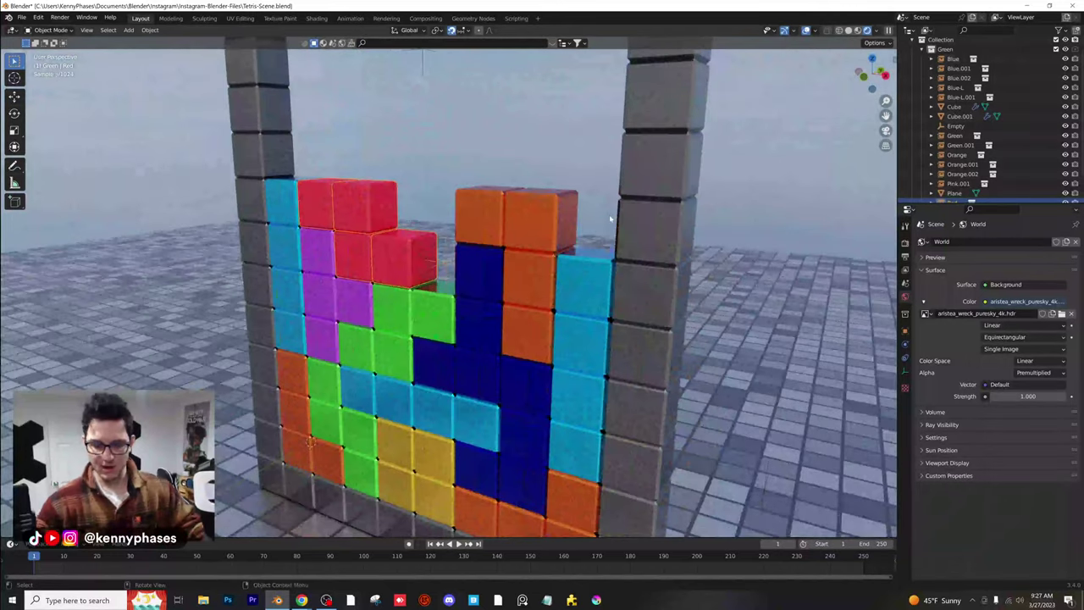
Save the scene with the rearranged tetromino stack
{"action": "key", "text": "KP_0"}
{"action": "middle_click_drag", "start_coordinate": [499, 181], "coordinate": [508, 225]}
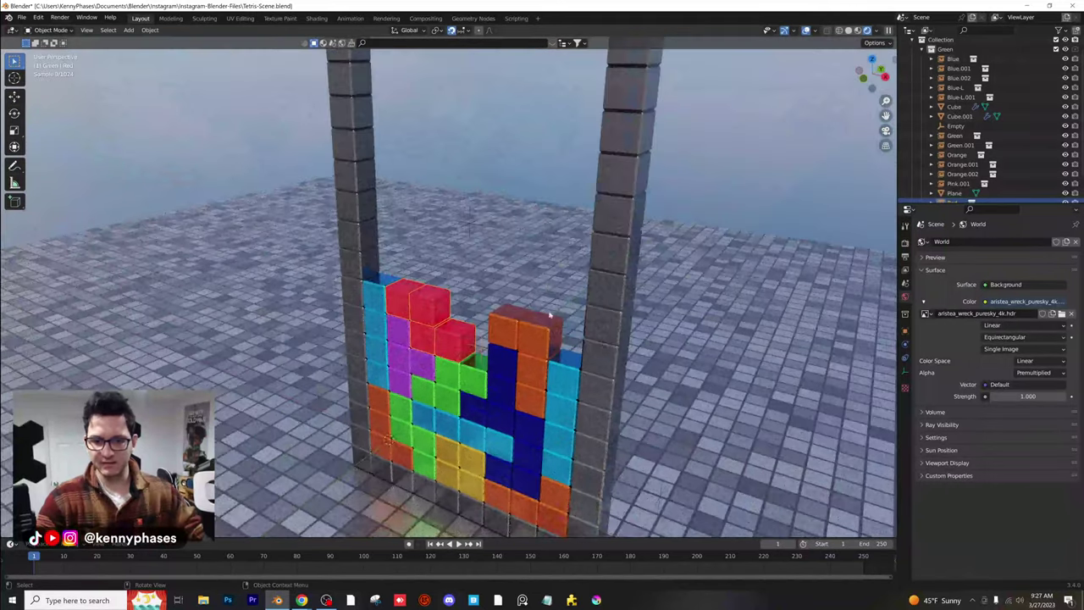
{"action": "middle_click_drag", "start_coordinate": [561, 379], "coordinate": [520, 265], "text": "shift"}
{"action": "scroll", "coordinate": [520, 267], "scroll_direction": "up", "scroll_amount": 5}
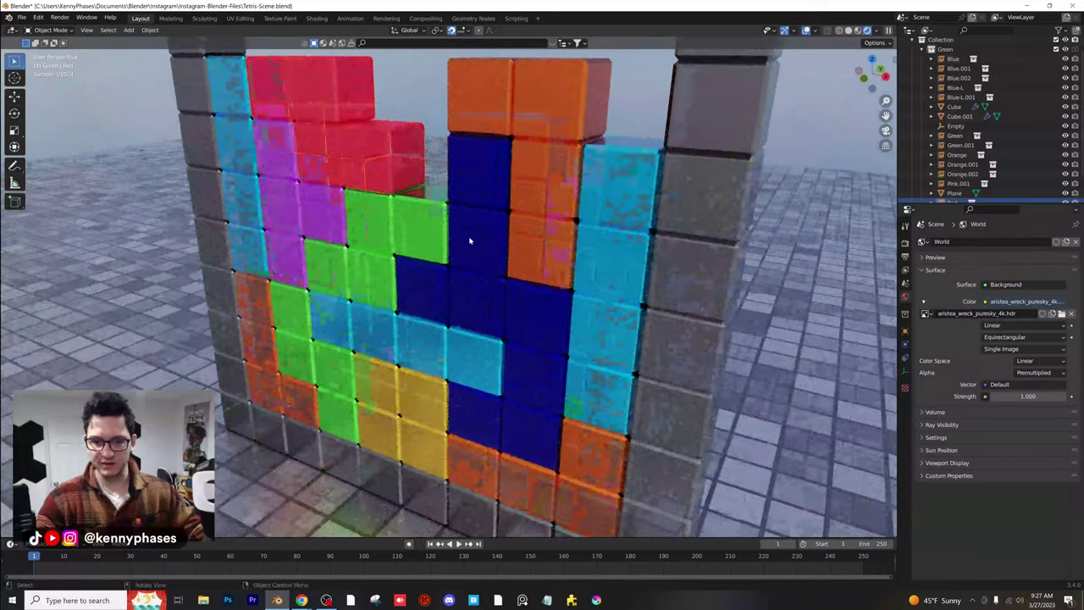
{"action": "scroll", "coordinate": [464, 249], "scroll_direction": "down", "scroll_amount": 2}
{"action": "scroll", "coordinate": [464, 235], "scroll_direction": "down", "scroll_amount": 1}
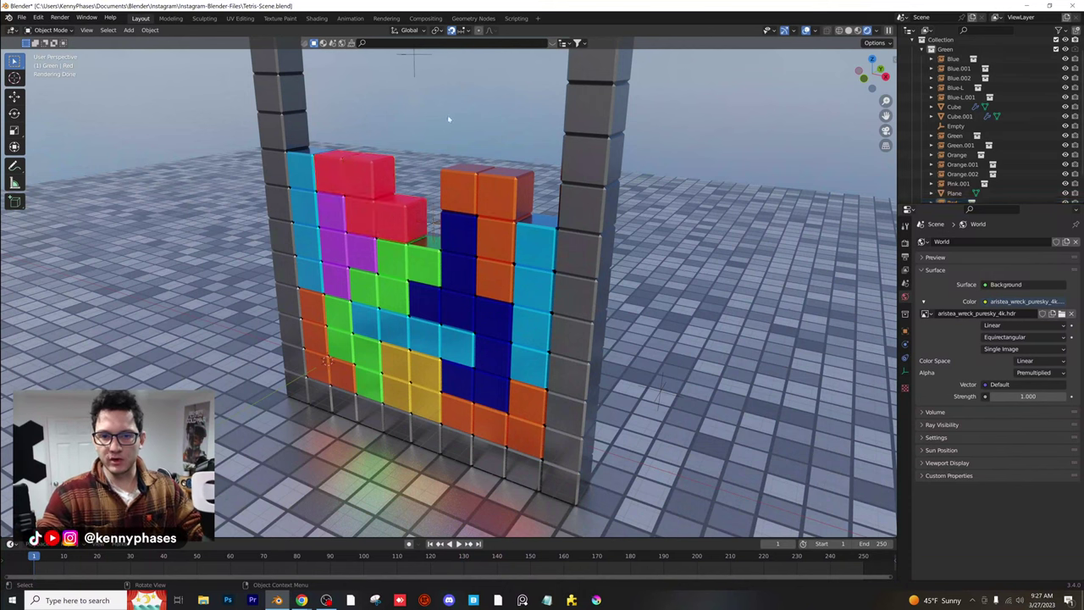
{"action": "key", "text": "ctrl+s"}
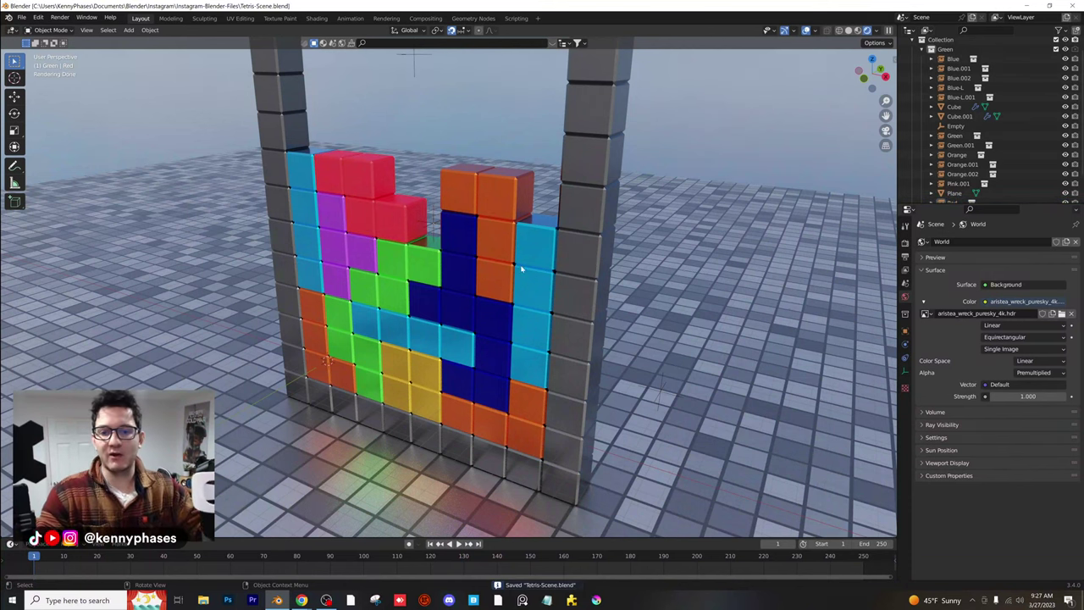
Switch to the Shading workspace and show its camera view with rendered shading
{"action": "middle_click_drag", "start_coordinate": [521, 269], "coordinate": [487, 252]}
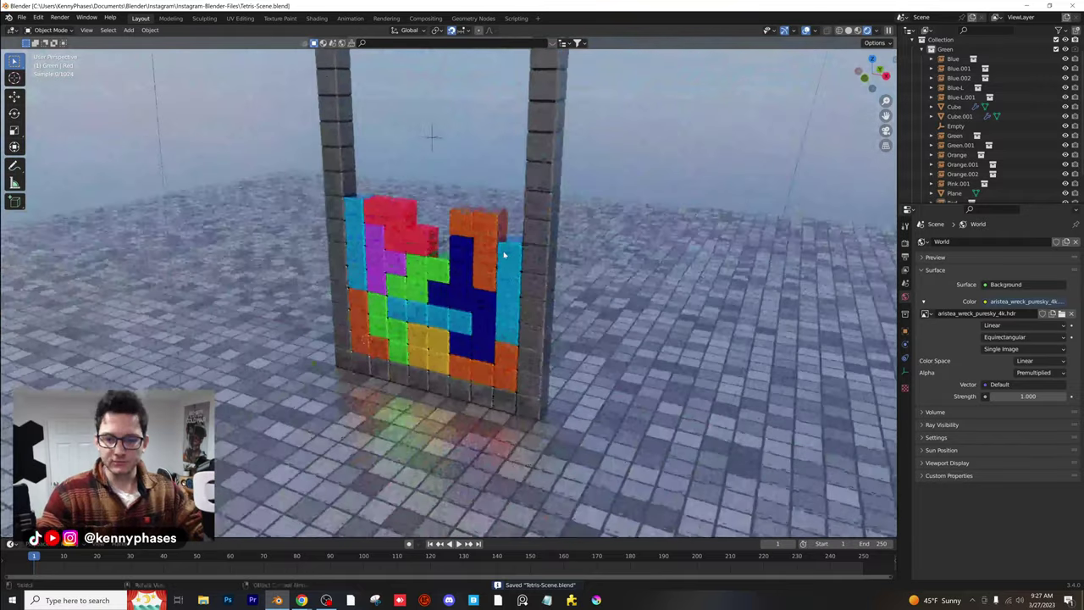
{"action": "left_click", "coordinate": [147, 261]}
{"action": "left_click", "coordinate": [316, 18]}
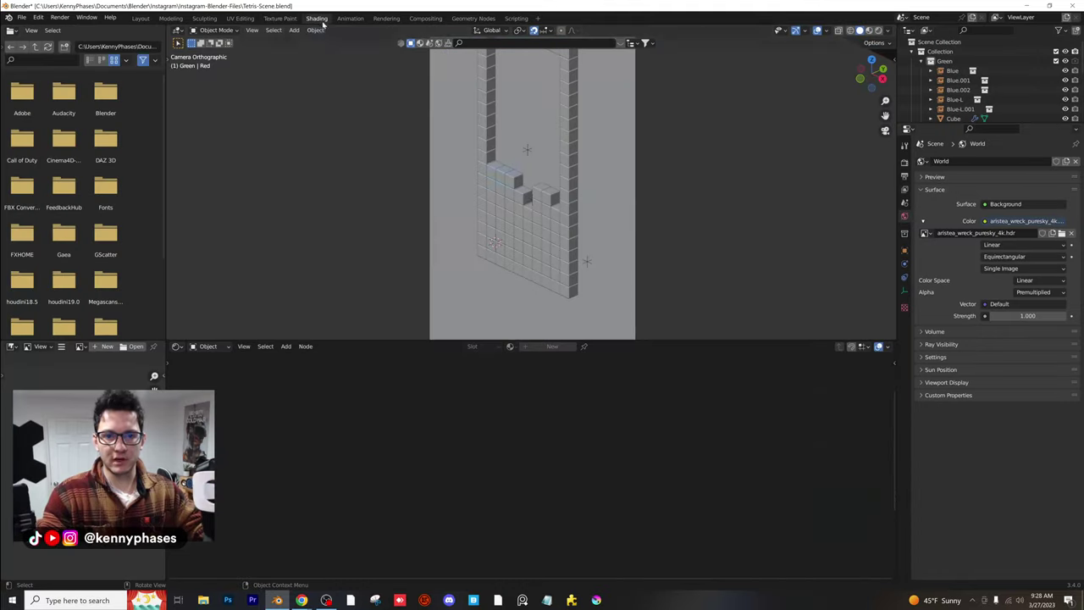
{"action": "key", "text": "z"}
{"action": "left_click", "coordinate": [666, 226]}
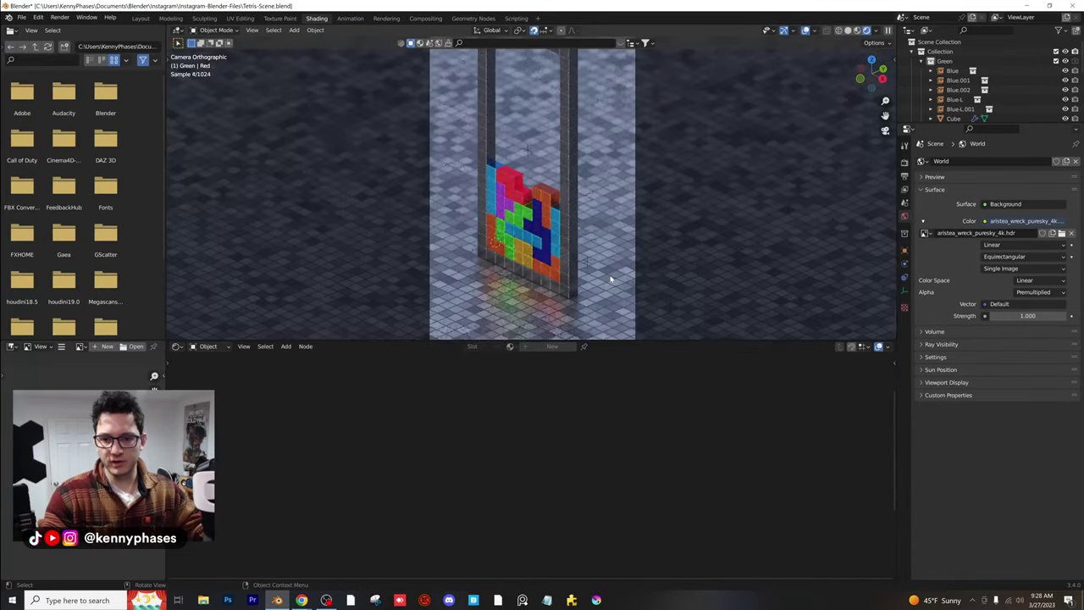
Select the floor plane and move its Material Output node farther away from the Principled BSDF node
{"action": "middle_click_drag", "start_coordinate": [798, 409], "coordinate": [716, 465]}
{"action": "scroll", "coordinate": [717, 465], "scroll_direction": "down", "scroll_amount": 1}
{"action": "left_click_drag", "start_coordinate": [686, 370], "coordinate": [736, 396]}
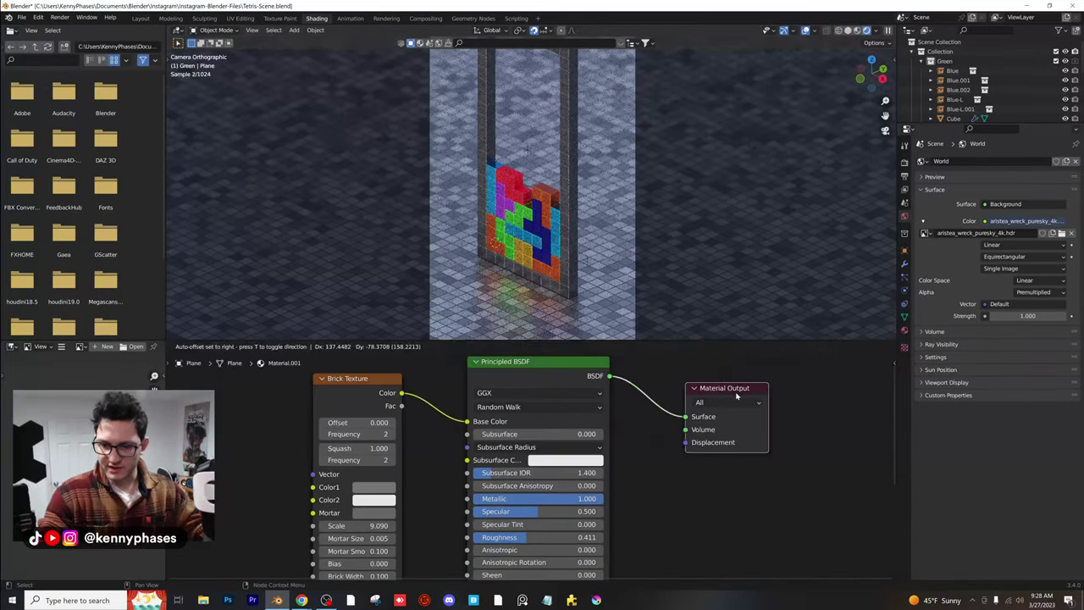
{"action": "middle_click_drag", "start_coordinate": [656, 472], "coordinate": [657, 441]}
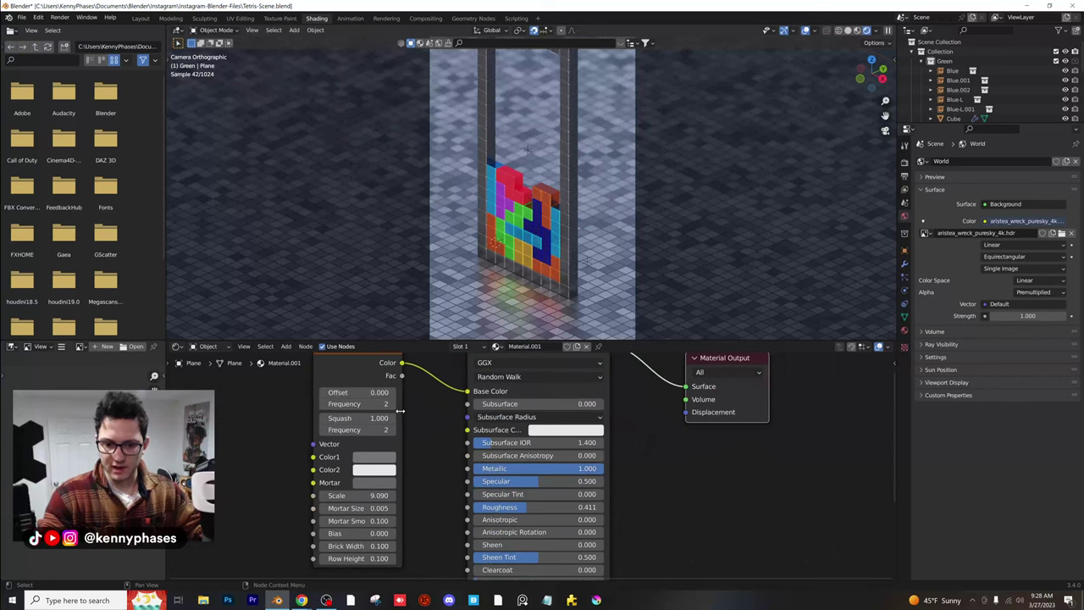
Connect the floor's Brick Texture Fac output to the Displacement input of the Material Output
{"action": "left_click_drag", "start_coordinate": [402, 376], "coordinate": [686, 412]}
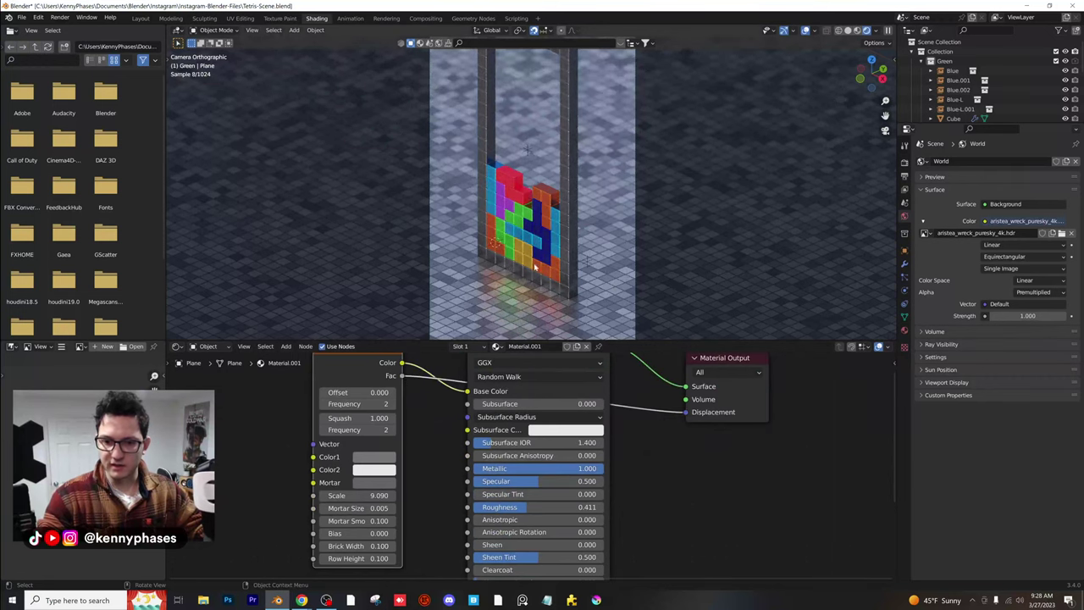
{"action": "scroll", "coordinate": [534, 267], "scroll_direction": "up", "scroll_amount": 5}
{"action": "scroll", "coordinate": [546, 229], "scroll_direction": "up", "scroll_amount": 2}
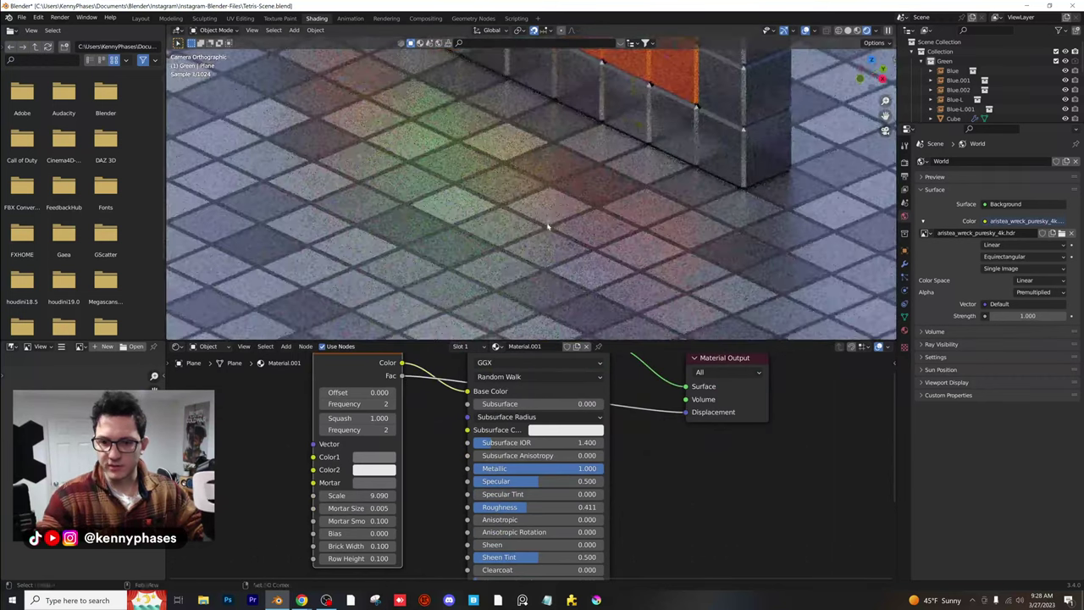
{"action": "middle_click_drag", "start_coordinate": [548, 226], "coordinate": [545, 238], "text": "shift"}
{"action": "scroll", "coordinate": [763, 415], "scroll_direction": "down", "scroll_amount": 4}
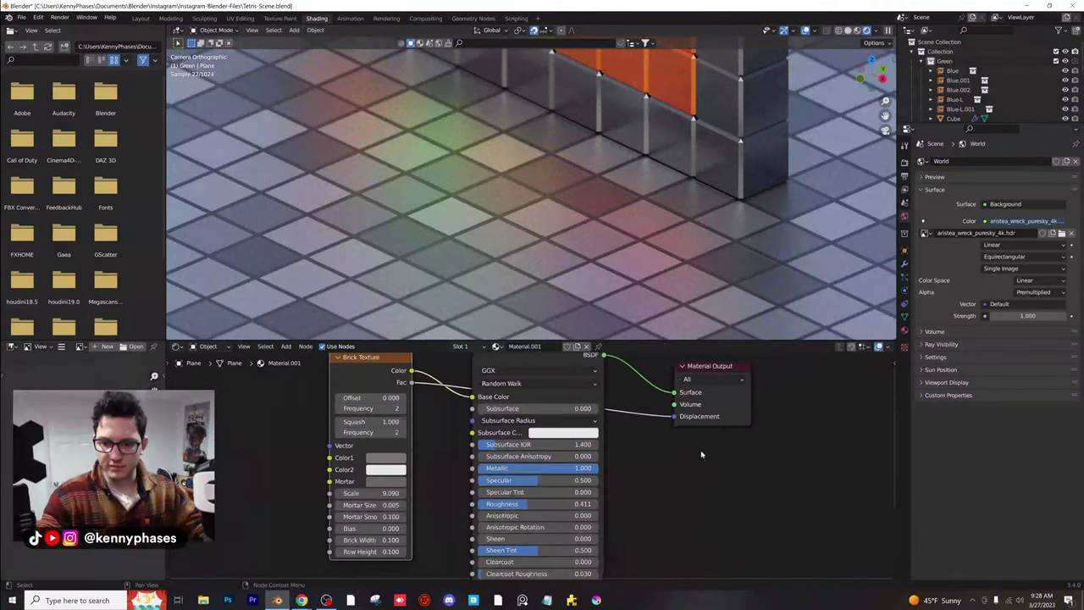
Redirect the Brick Texture's Fac link to the Principled BSDF's Normal input and insert a Bump node into that link
{"action": "left_click_drag", "start_coordinate": [651, 380], "coordinate": [514, 542]}
{"action": "middle_click_drag", "start_coordinate": [450, 459], "coordinate": [378, 493]}
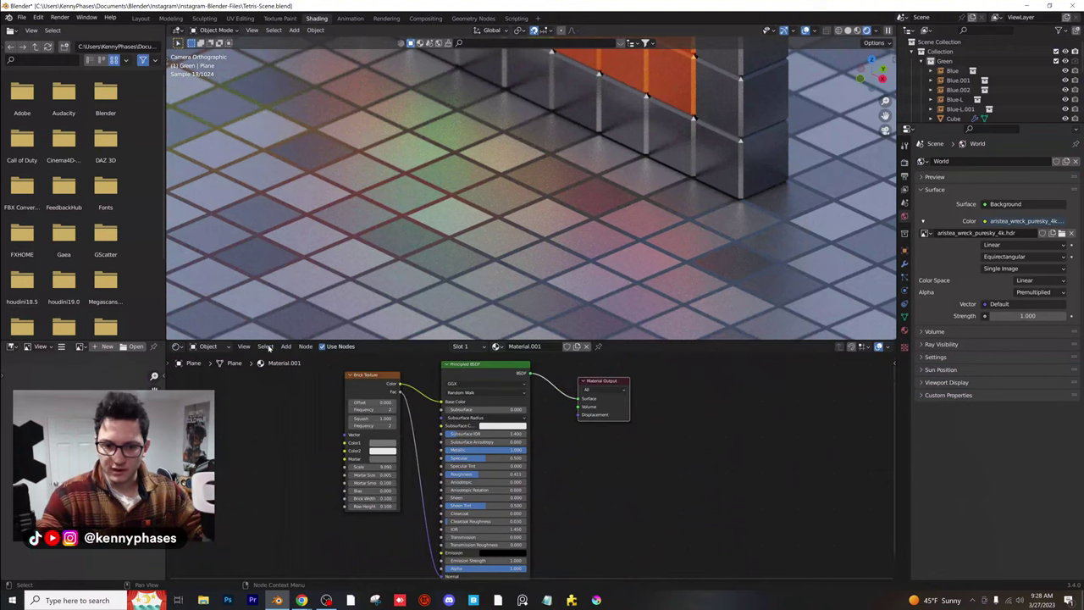
{"action": "left_click", "coordinate": [282, 349]}
{"action": "left_click", "coordinate": [289, 356]}
{"action": "type", "text": "bump"}
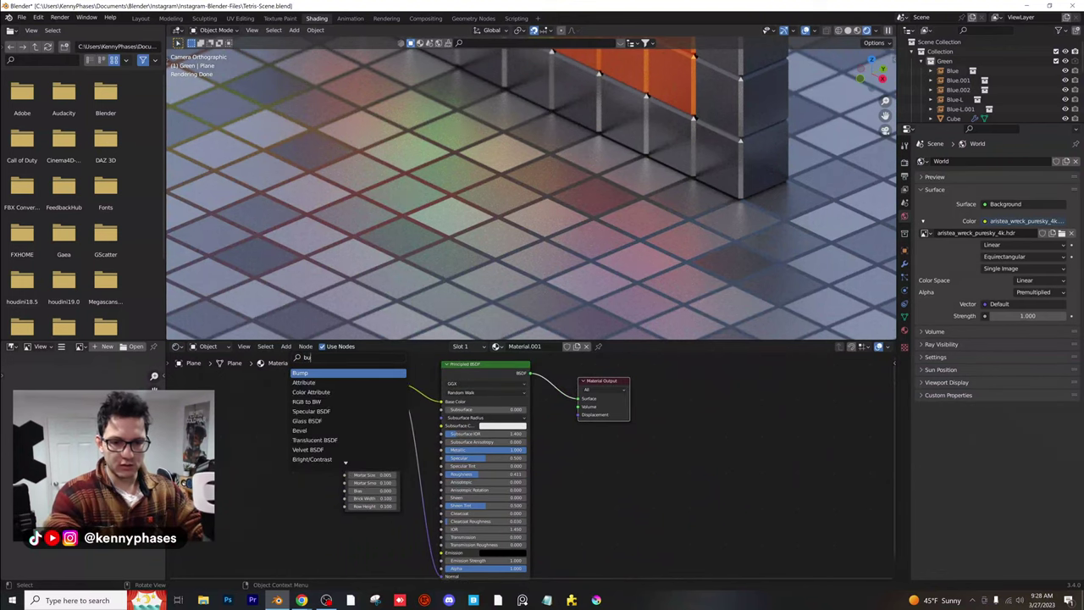
{"action": "key", "text": "Return"}
{"action": "left_click", "coordinate": [432, 443]}
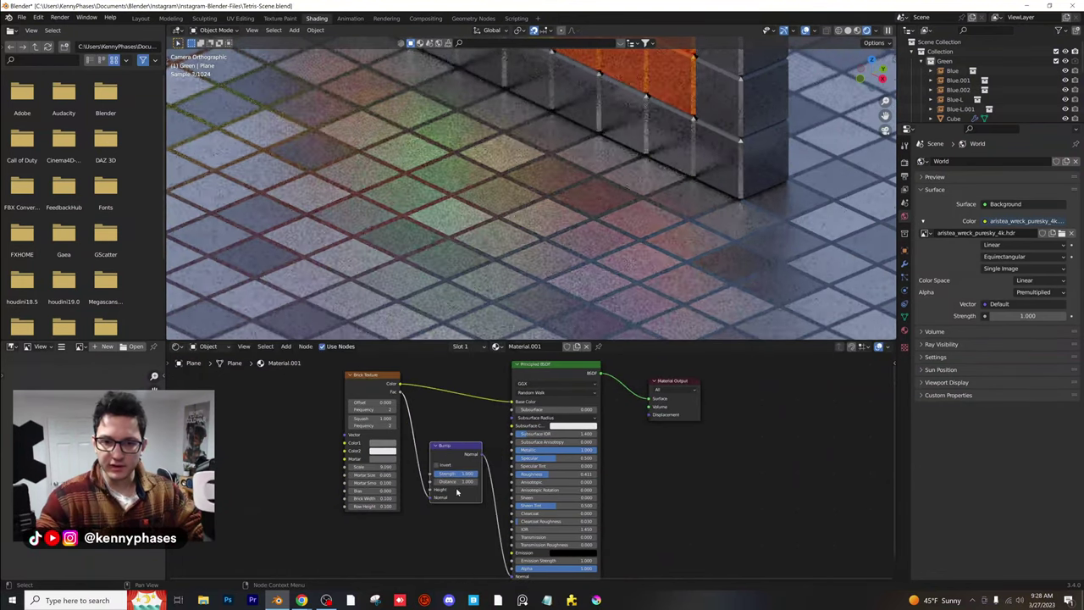
Set the Brick Texture's Mortar Smooth to 1.000 and the Bump node's Distance to 2.200, checking the floor joints up close
{"action": "scroll", "coordinate": [423, 484], "scroll_direction": "up", "scroll_amount": 2}
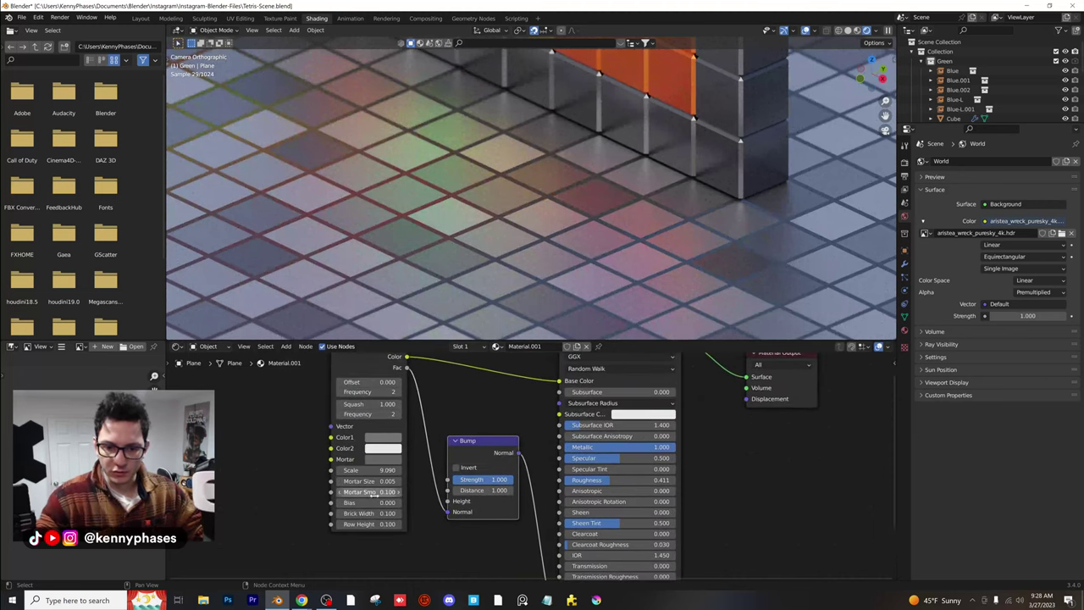
{"action": "left_click_drag", "start_coordinate": [374, 493], "coordinate": [491, 493]}
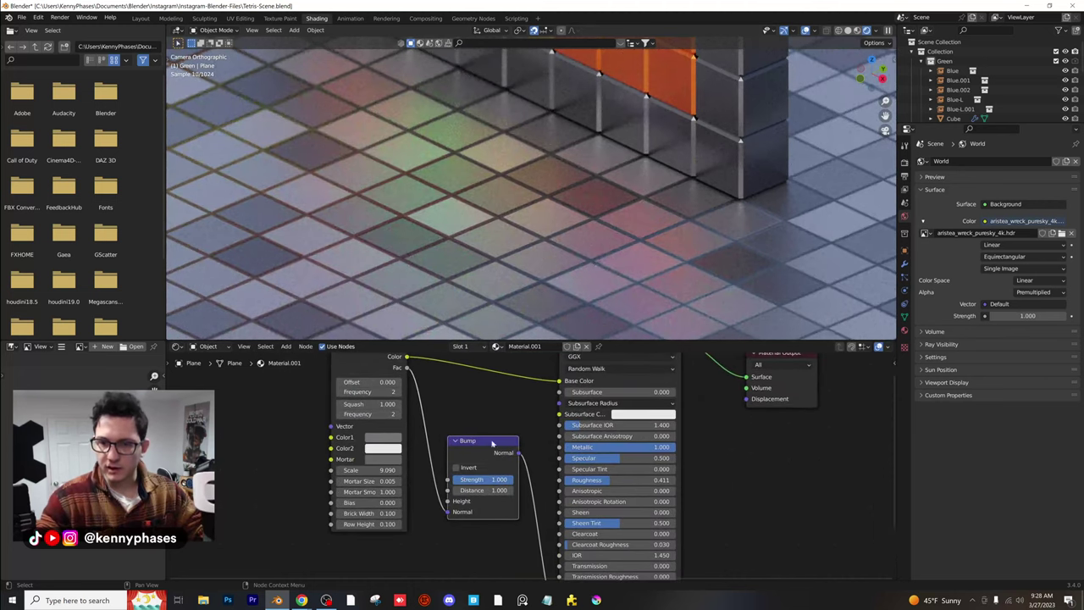
{"action": "middle_click_drag", "start_coordinate": [651, 229], "coordinate": [589, 190]}
{"action": "scroll", "coordinate": [589, 199], "scroll_direction": "up", "scroll_amount": 4}
{"action": "middle_click_drag", "start_coordinate": [475, 242], "coordinate": [583, 205], "text": "shift"}
{"action": "scroll", "coordinate": [583, 205], "scroll_direction": "up", "scroll_amount": 4}
{"action": "scroll", "coordinate": [467, 223], "scroll_direction": "up", "scroll_amount": 3}
{"action": "middle_click_drag", "start_coordinate": [423, 232], "coordinate": [503, 226], "text": "shift"}
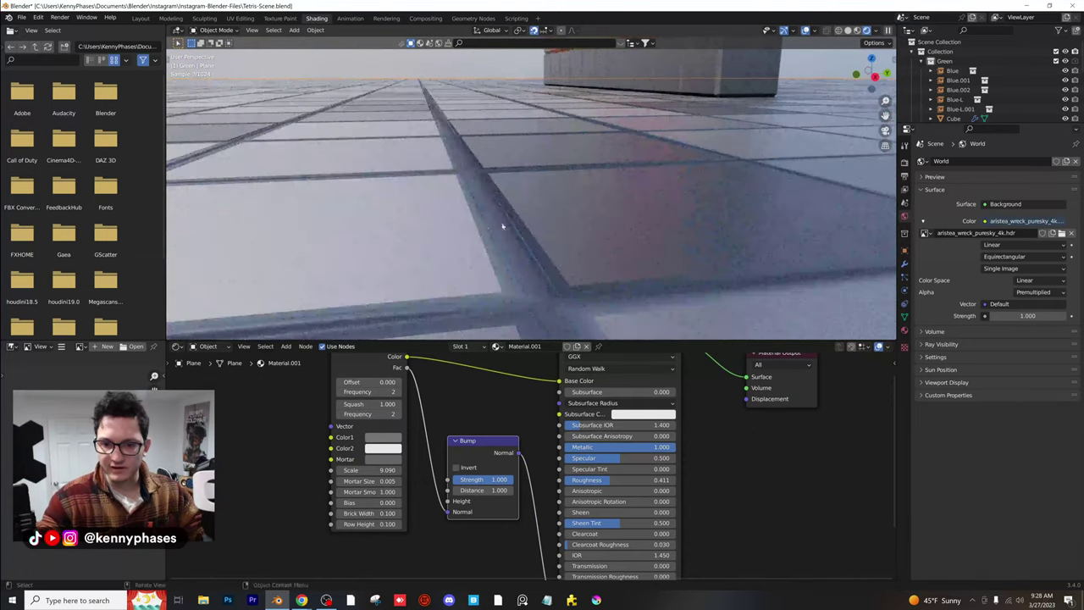
{"action": "left_click_drag", "start_coordinate": [454, 491], "coordinate": [514, 481]}
Move the Bump node's Normal output link from the Principled BSDF to the Material Output's Displacement input
{"action": "scroll", "coordinate": [511, 495], "scroll_direction": "down", "scroll_amount": 1}
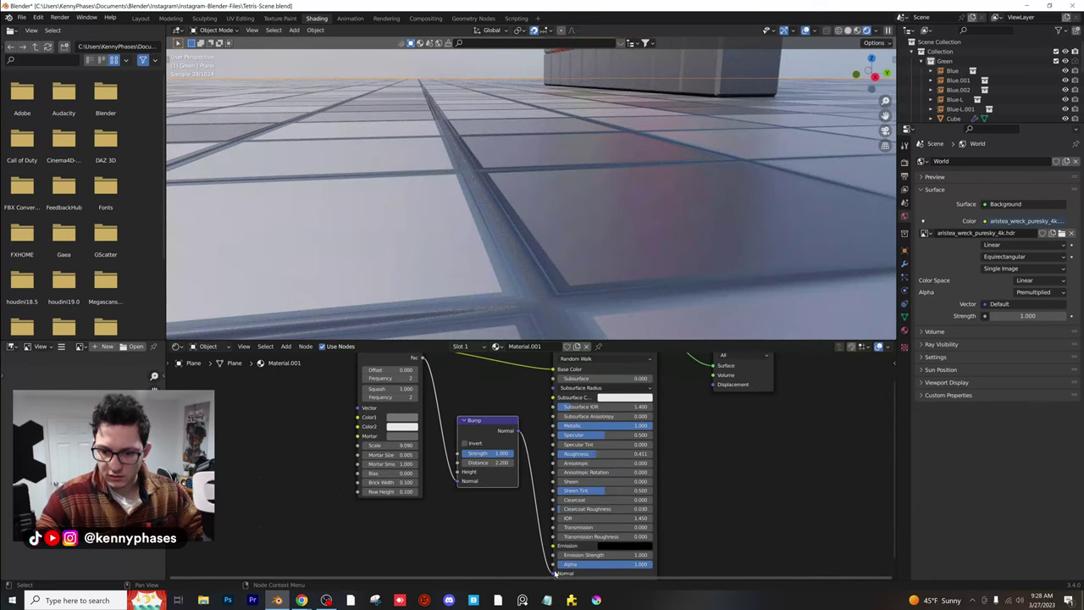
{"action": "left_click_drag", "start_coordinate": [553, 574], "coordinate": [522, 516]}
{"action": "left_click_drag", "start_coordinate": [718, 387], "coordinate": [714, 385]}
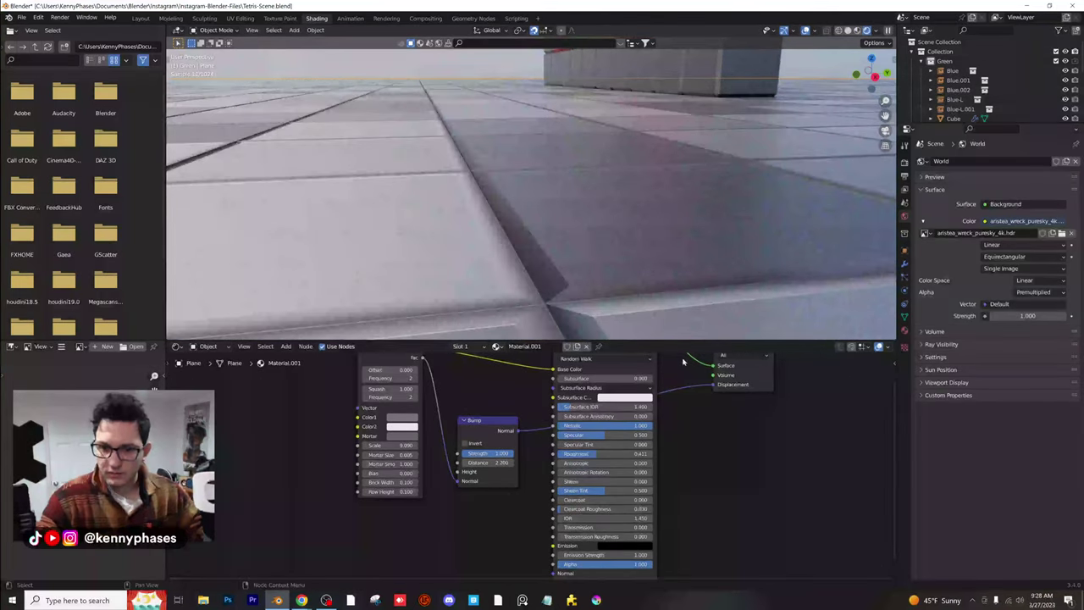
Set the Brick Texture's Mortar Smooth to 0.680 and check the floor tile joints
{"action": "left_click_drag", "start_coordinate": [395, 464], "coordinate": [369, 464]}
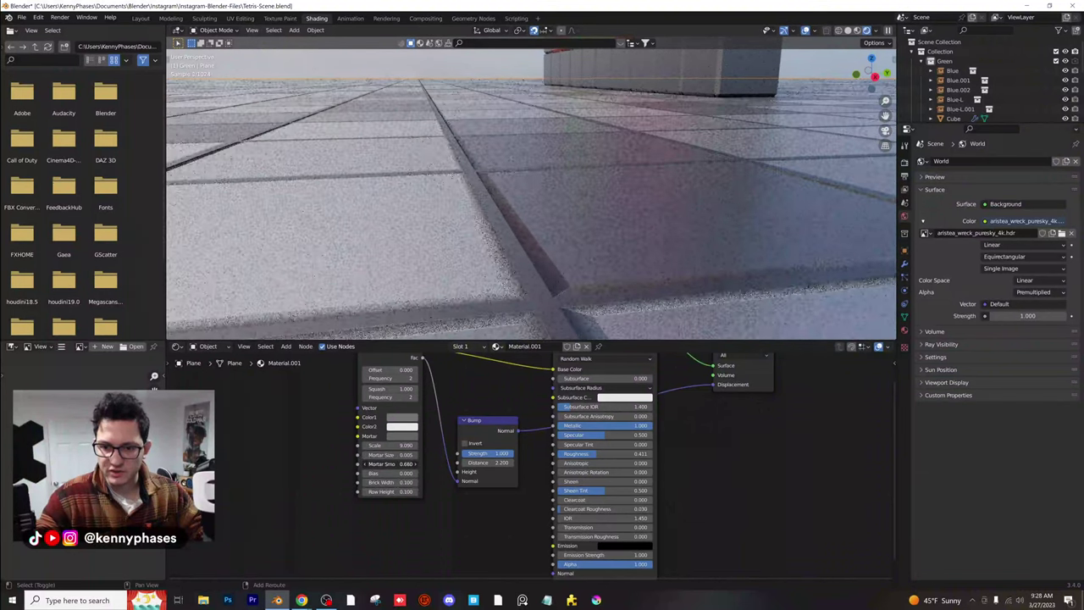
{"action": "scroll", "coordinate": [571, 163], "scroll_direction": "down", "scroll_amount": 8}
{"action": "middle_click_drag", "start_coordinate": [572, 164], "coordinate": [596, 208]}
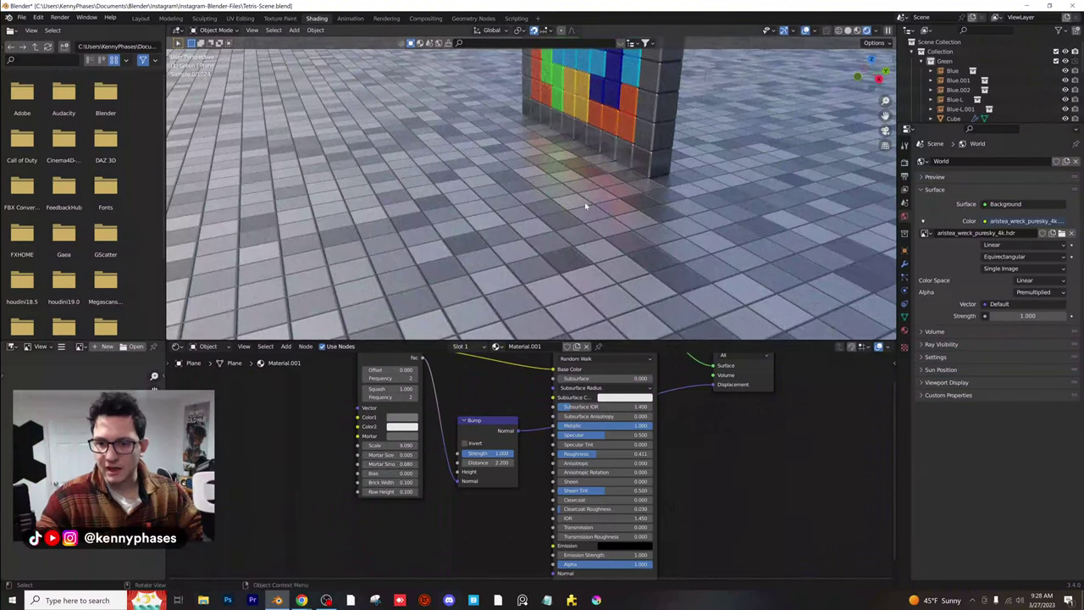
{"action": "scroll", "coordinate": [584, 208], "scroll_direction": "up", "scroll_amount": 10}
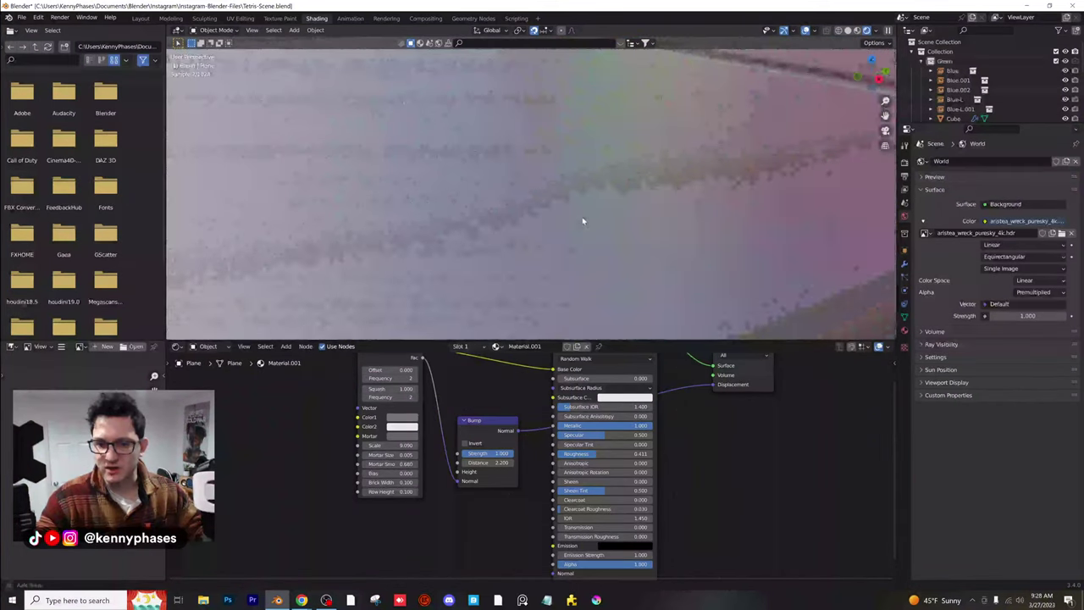
{"action": "scroll", "coordinate": [583, 221], "scroll_direction": "down", "scroll_amount": 8}
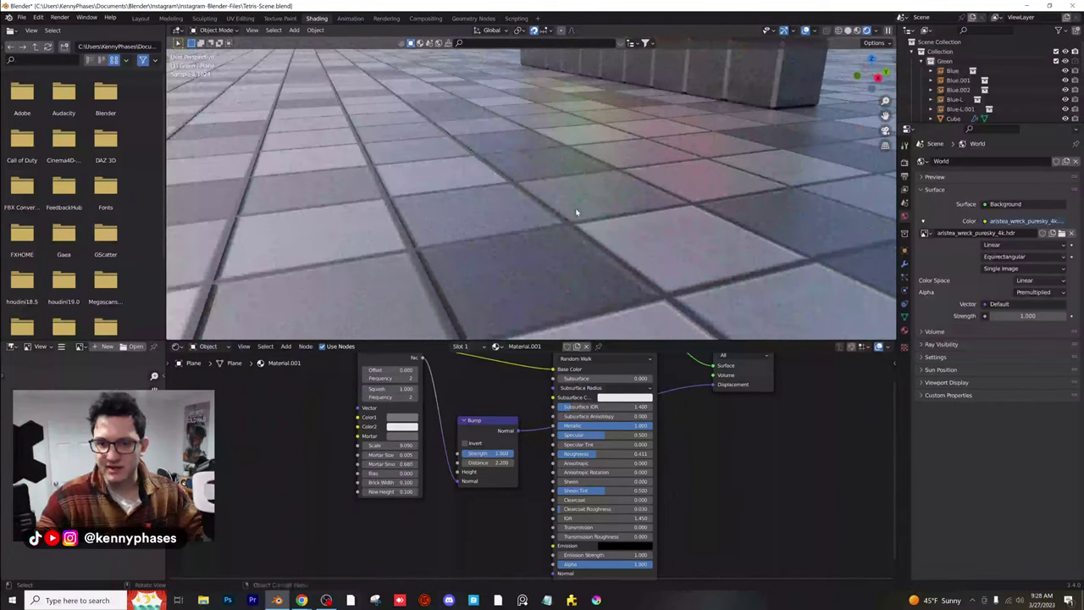
Set the Bump node's Distance to 1.000
{"action": "left_click_drag", "start_coordinate": [487, 463], "coordinate": [518, 463]}
{"action": "left_click", "coordinate": [496, 463]}
{"action": "type", "text": "`"}
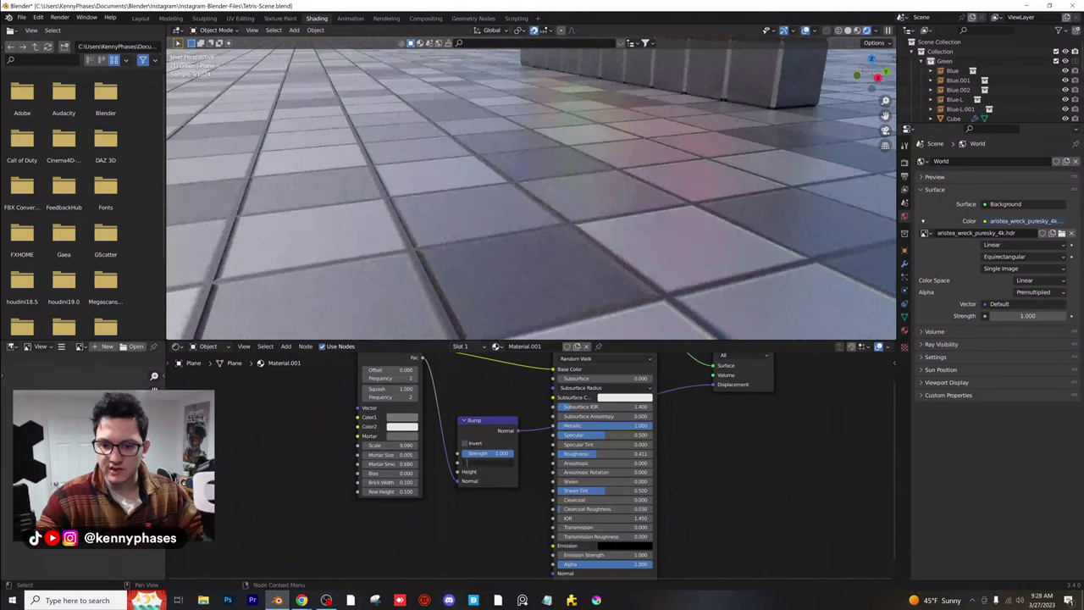
{"action": "key", "text": "Return"}
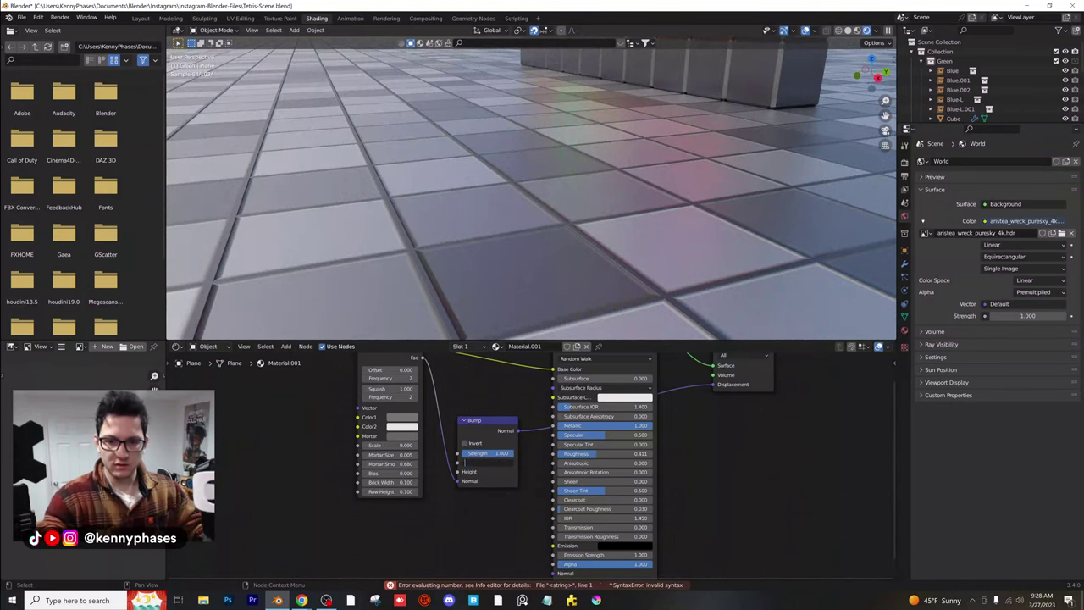
{"action": "type", "text": "1"}
{"action": "key", "text": "Return"}
Check the floor through the camera, save the scene and return to the Layout workspace
{"action": "key", "text": "KP_0"}
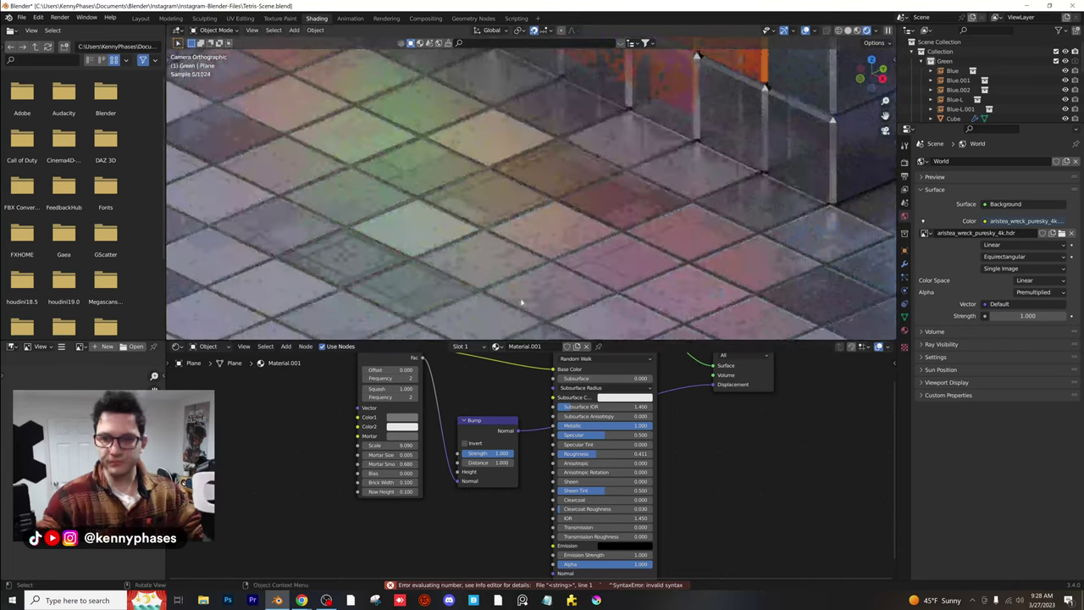
{"action": "scroll", "coordinate": [552, 243], "scroll_direction": "down", "scroll_amount": 4}
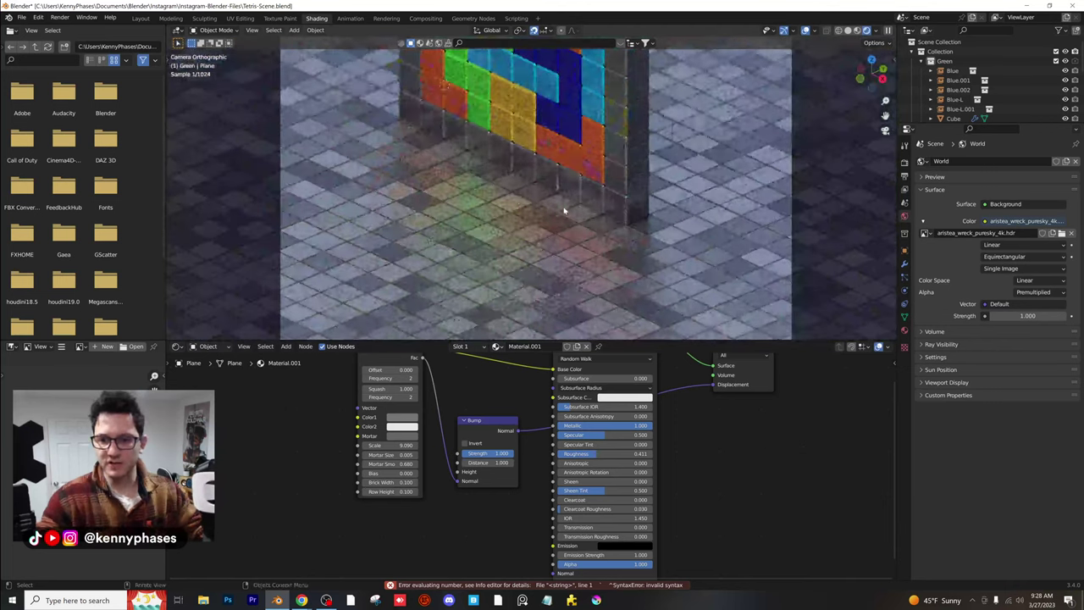
{"action": "key", "text": "ctrl+s"}
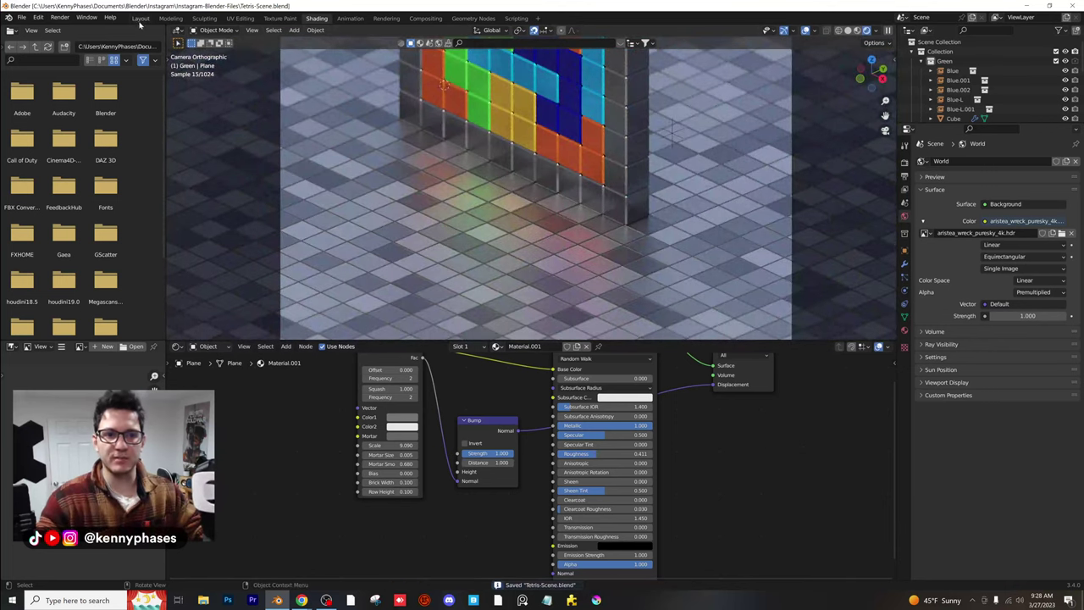
{"action": "left_click", "coordinate": [140, 18]}
Examine the tetromino stack, frame and tiled floor through the camera and in perspective from the front
{"action": "key", "text": "KP_0"}
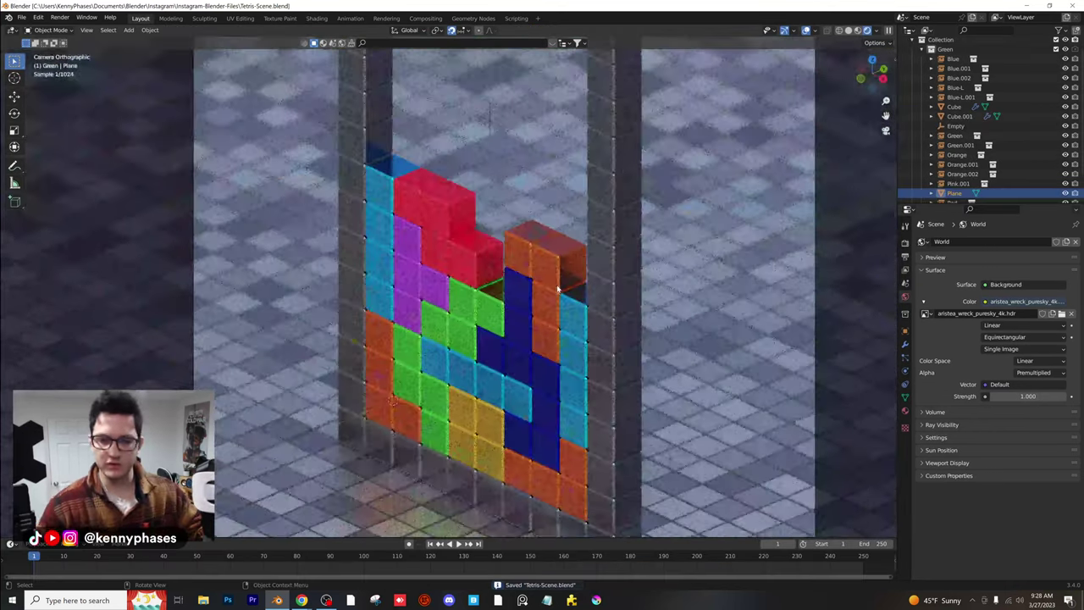
{"action": "scroll", "coordinate": [469, 302], "scroll_direction": "down", "scroll_amount": 5}
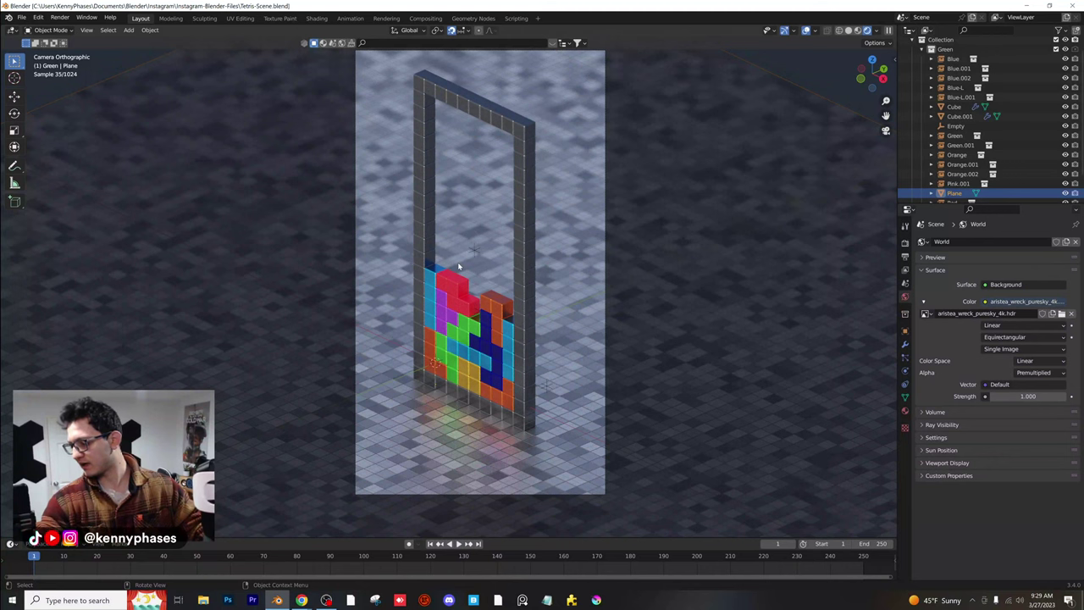
{"action": "middle_click_drag", "start_coordinate": [461, 374], "coordinate": [502, 364]}
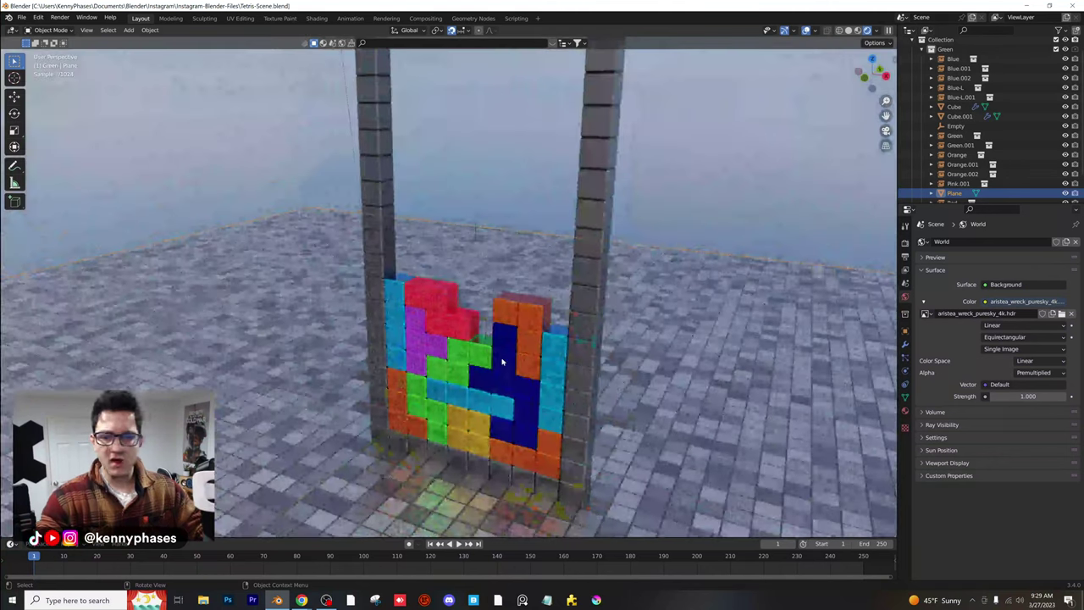
{"action": "scroll", "coordinate": [553, 370], "scroll_direction": "up", "scroll_amount": 2}
{"action": "middle_click_drag", "start_coordinate": [563, 375], "coordinate": [487, 344], "text": "shift"}
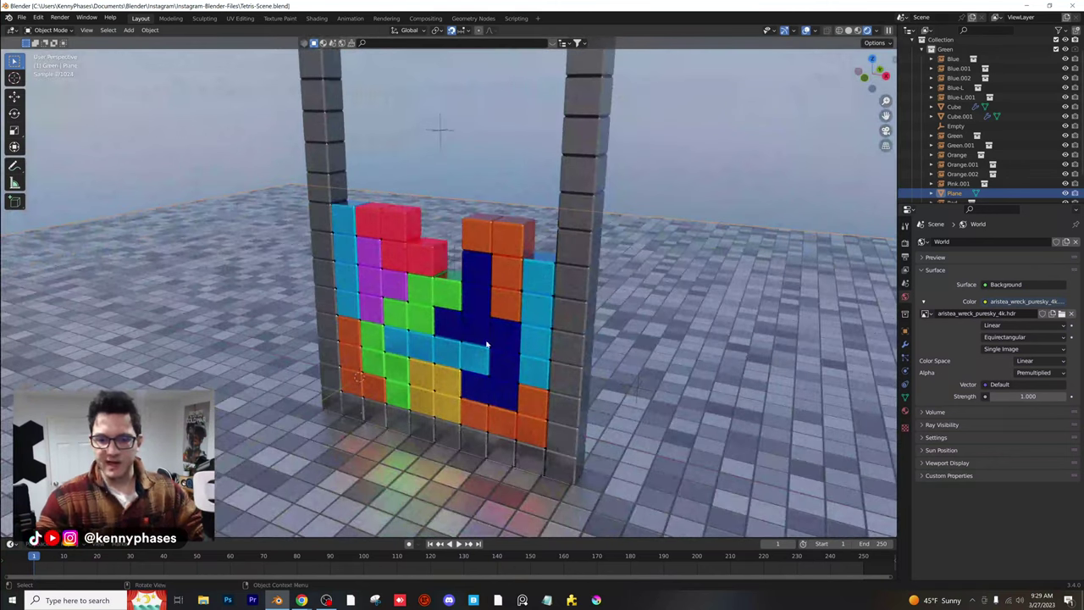
{"action": "scroll", "coordinate": [439, 323], "scroll_direction": "down", "scroll_amount": 5}
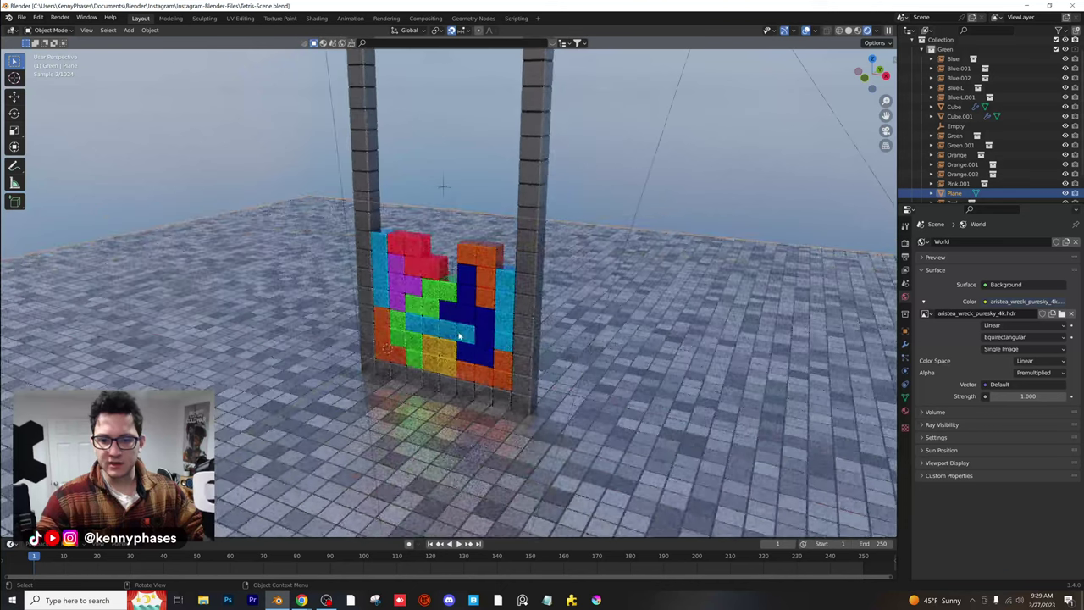
{"action": "scroll", "coordinate": [447, 356], "scroll_direction": "up", "scroll_amount": 6}
{"action": "middle_click_drag", "start_coordinate": [449, 362], "coordinate": [462, 360]}
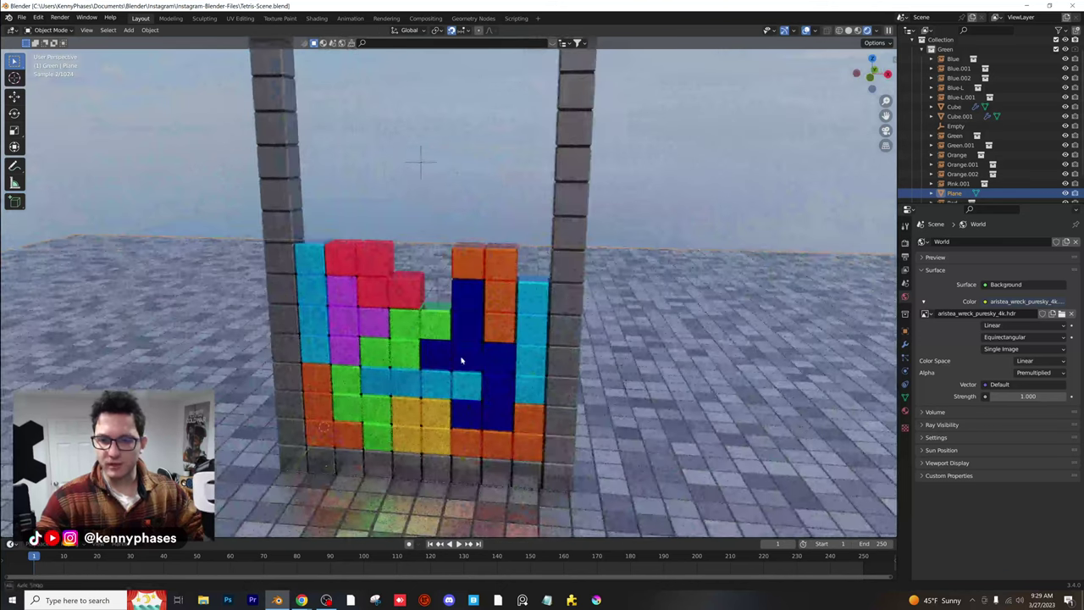
Duplicate the pink piece in front view, rotate the copy 180 degrees and fit it into the gap beside the red piece
{"action": "left_click", "coordinate": [873, 79]}
{"action": "scroll", "coordinate": [437, 281], "scroll_direction": "up", "scroll_amount": 3}
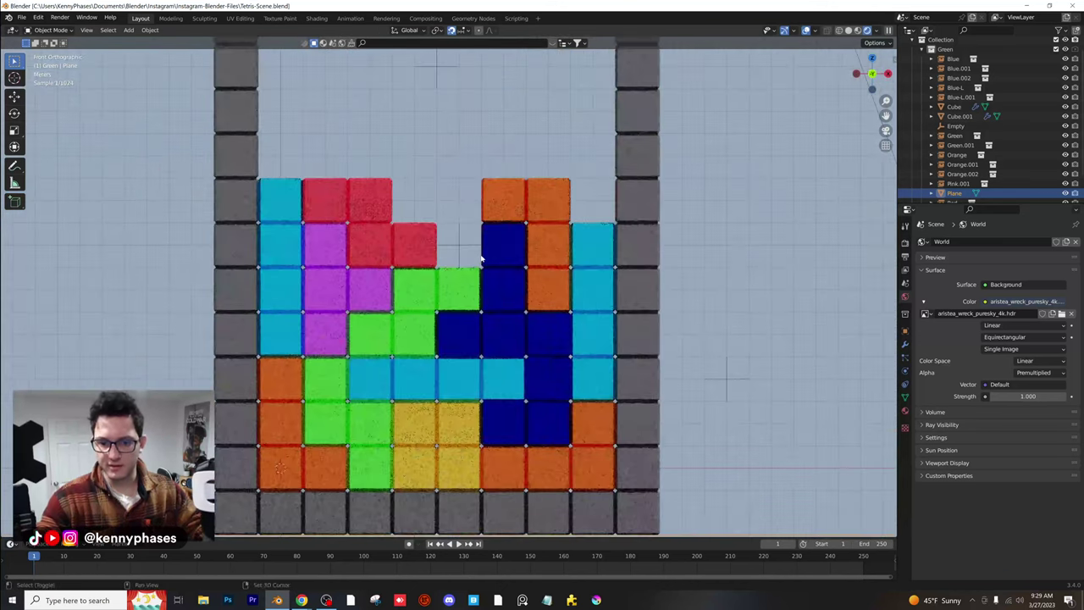
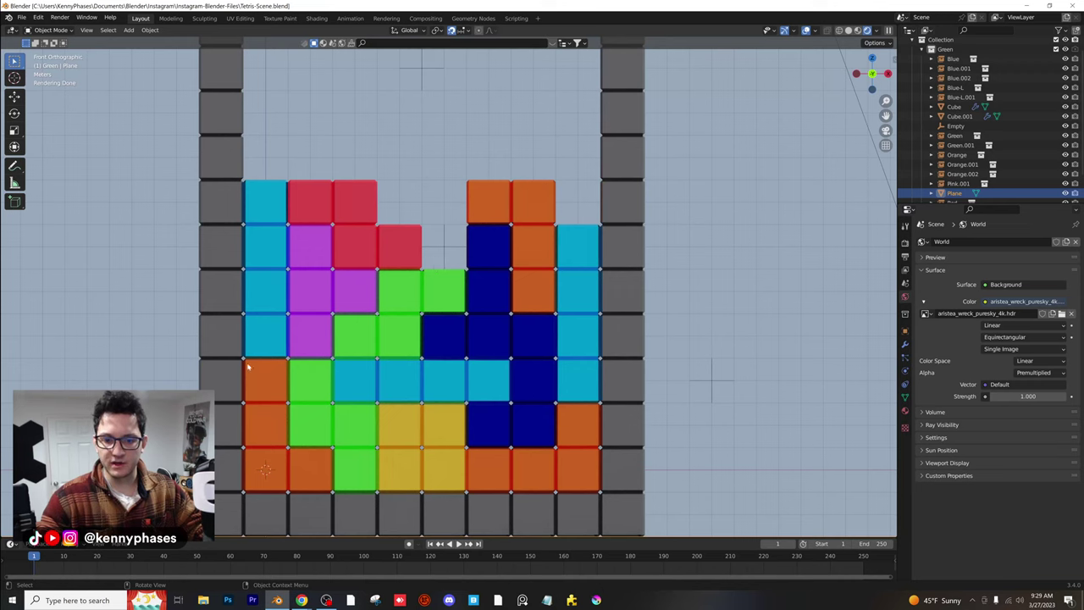
{"action": "left_click", "coordinate": [339, 298]}
{"action": "key", "text": "shift+d"}
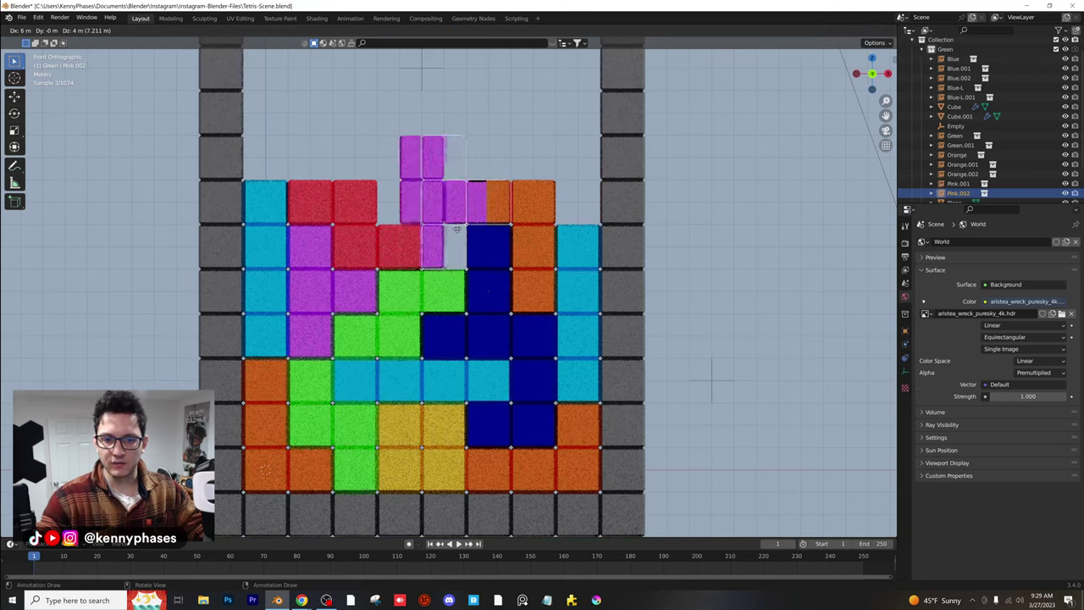
{"action": "left_click", "coordinate": [536, 163]}
{"action": "key", "text": "r"}
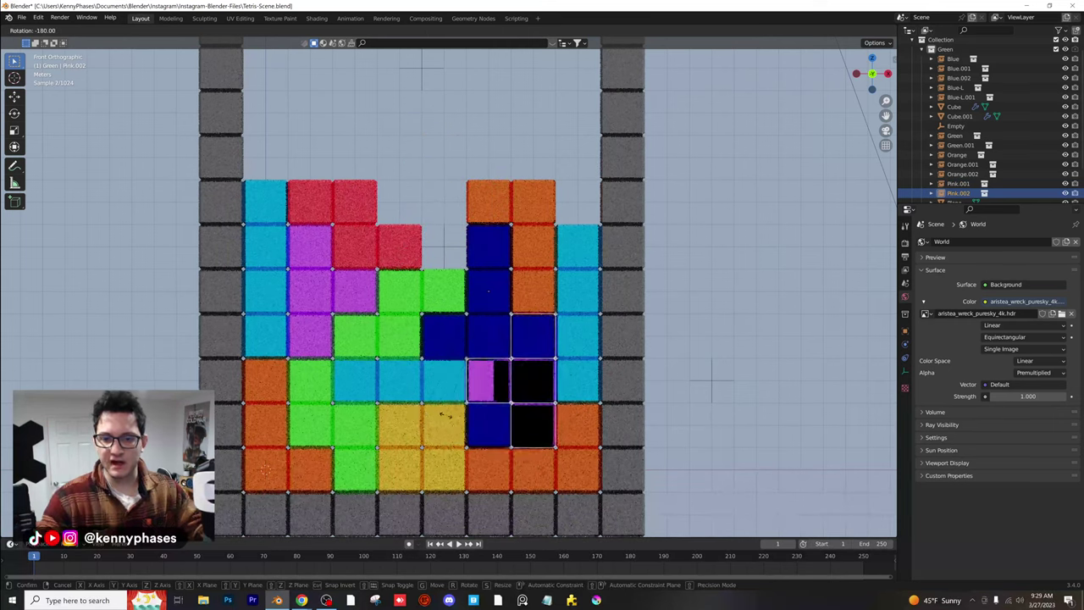
{"action": "left_click", "coordinate": [445, 415]}
{"action": "key", "text": "g"}
{"action": "key", "text": "r"}
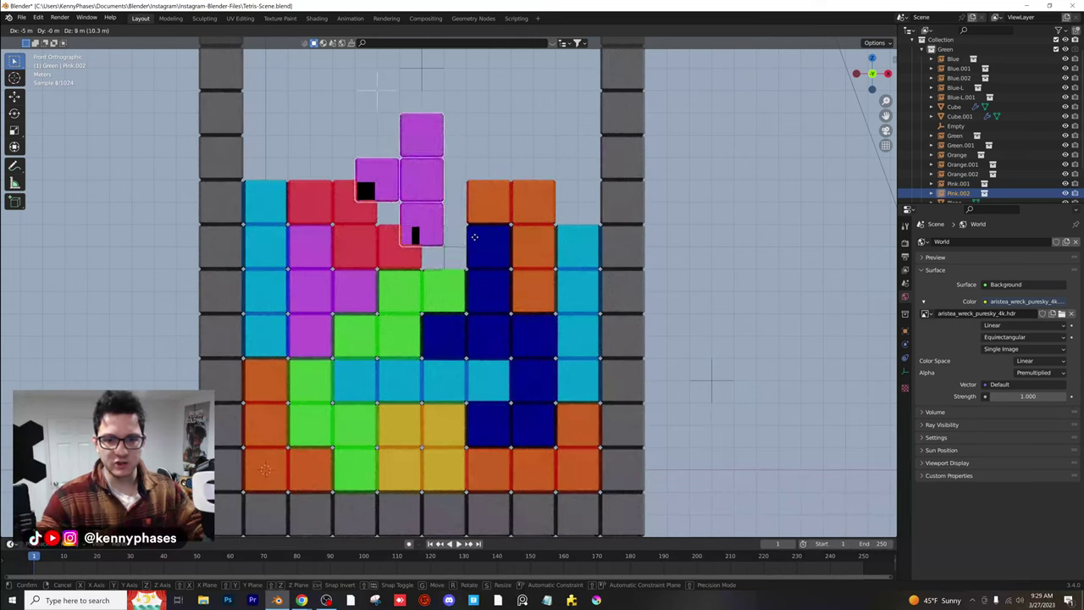
{"action": "left_click", "coordinate": [478, 245]}
Duplicate the leftmost vertical light blue bar, rotate the copy horizontal and place it across the upper-left of the stack
{"action": "left_click", "coordinate": [260, 248]}
{"action": "key", "text": "shift+d"}
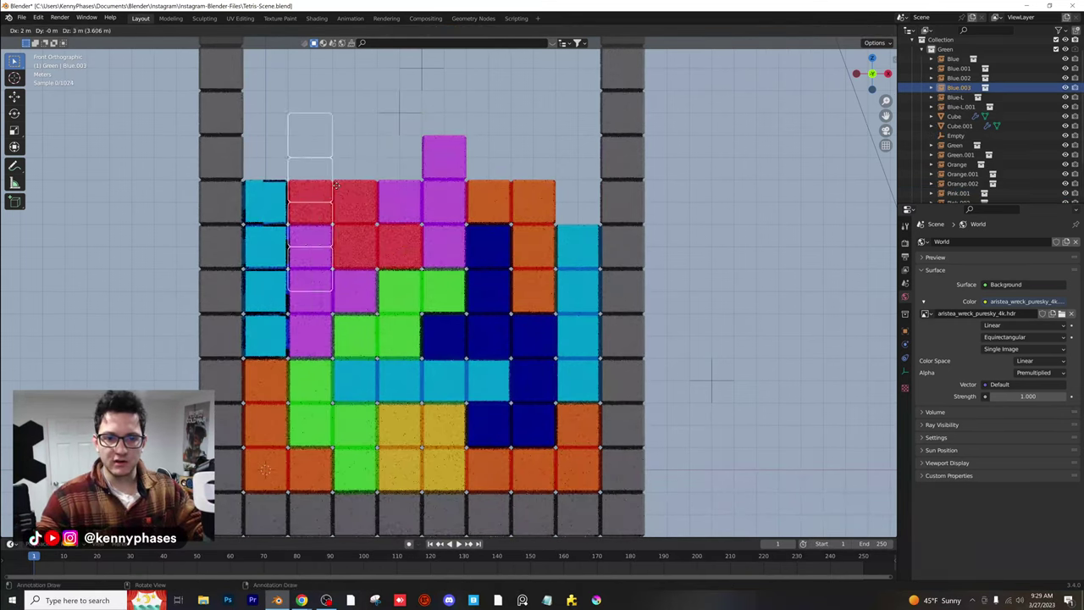
{"action": "key", "text": "r"}
{"action": "left_click", "coordinate": [347, 323]}
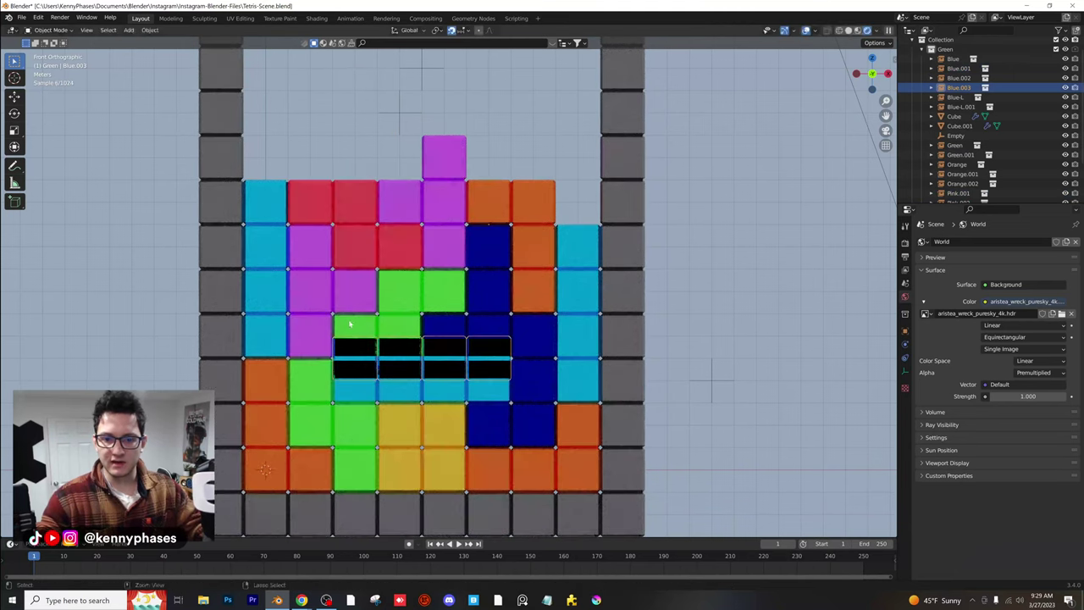
{"action": "key", "text": "g"}
{"action": "left_click", "coordinate": [439, 218]}
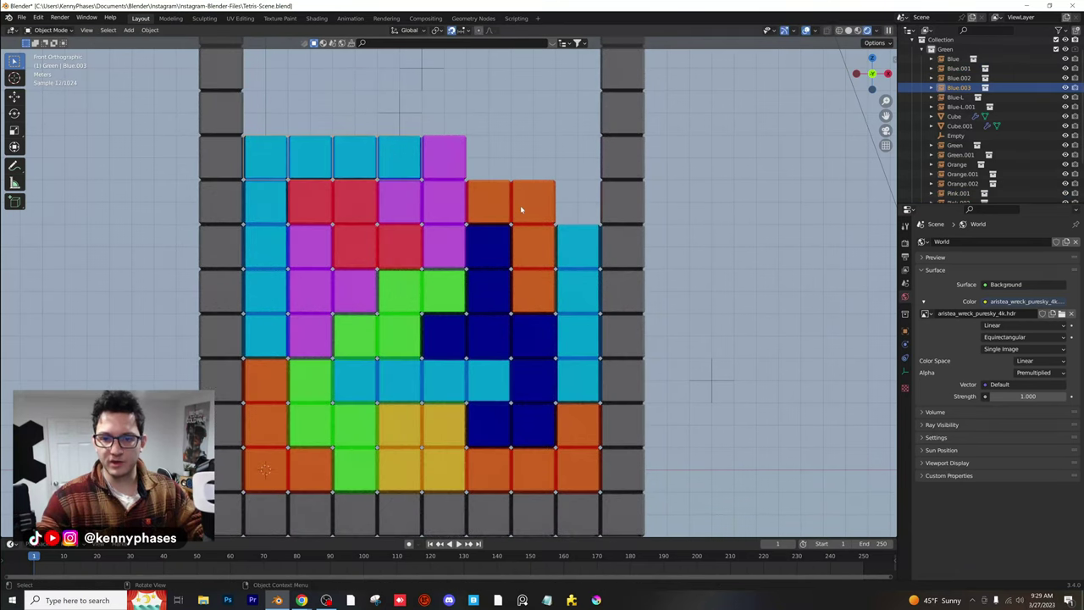
Duplicate the central dark blue L piece, rotate the copy and fit it into the upper-right corner of the stack
{"action": "left_click", "coordinate": [488, 336]}
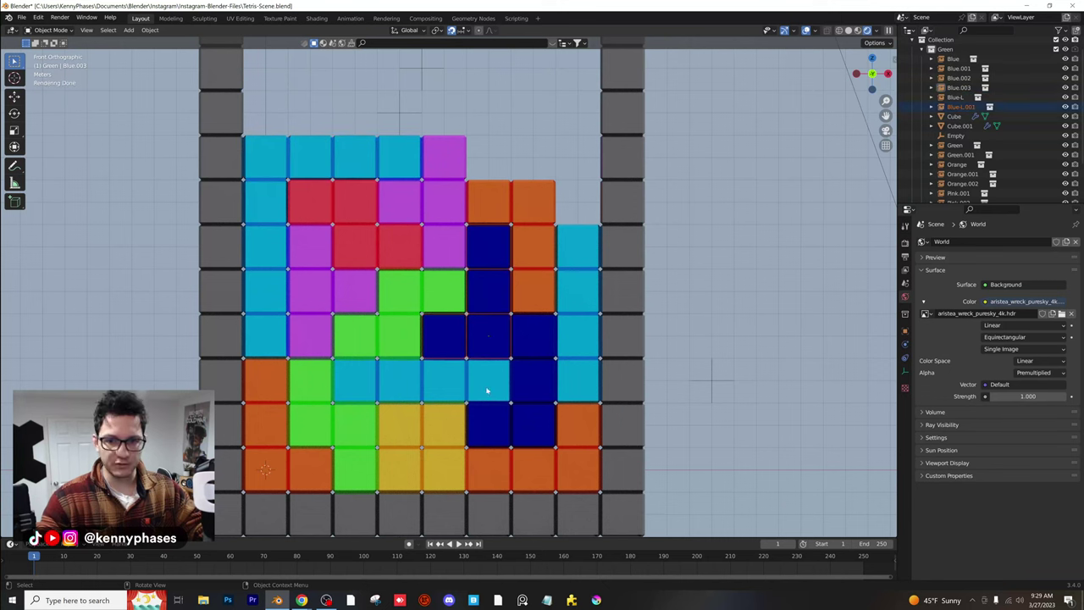
{"action": "key", "text": "shift+d"}
{"action": "key", "text": "r"}
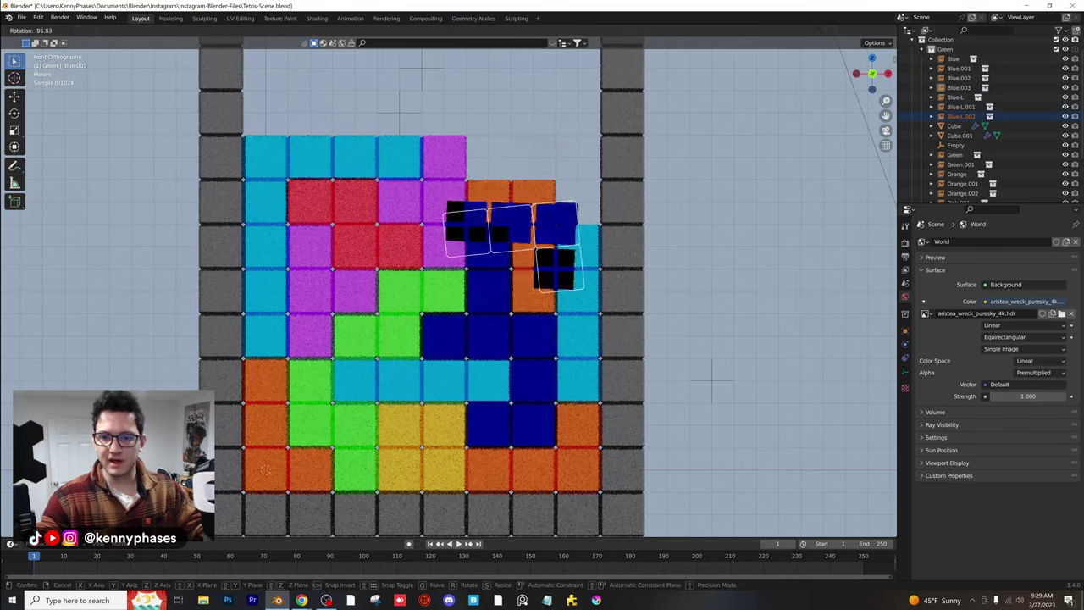
{"action": "left_click", "coordinate": [544, 378]}
{"action": "key", "text": "g"}
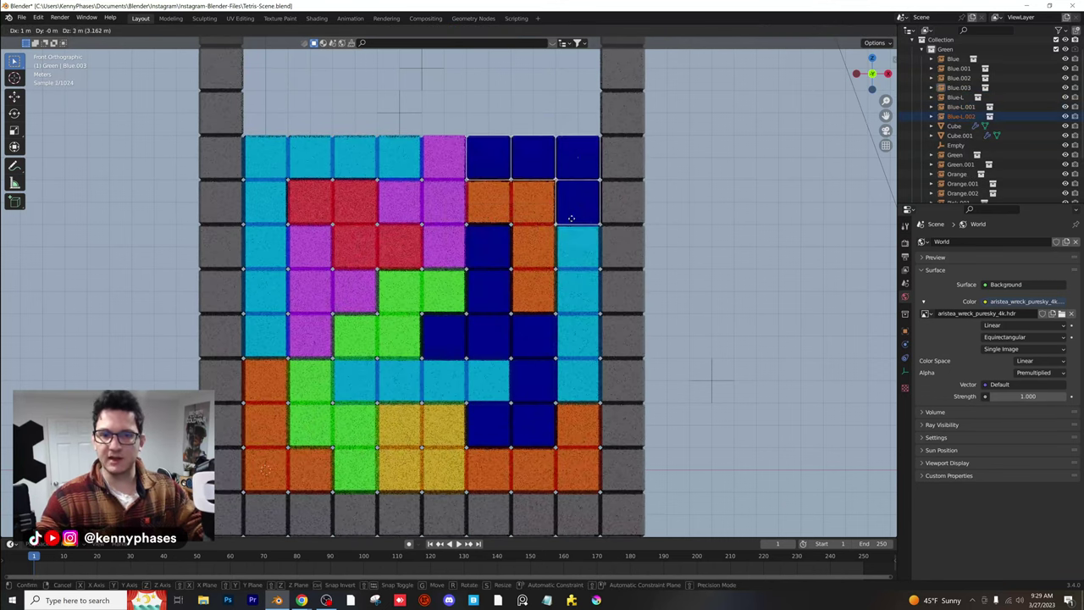
{"action": "left_click", "coordinate": [566, 314]}
Check the filled stack in perspective, enlarge the timeline area and go to frame 180
{"action": "scroll", "coordinate": [567, 315], "scroll_direction": "down", "scroll_amount": 2}
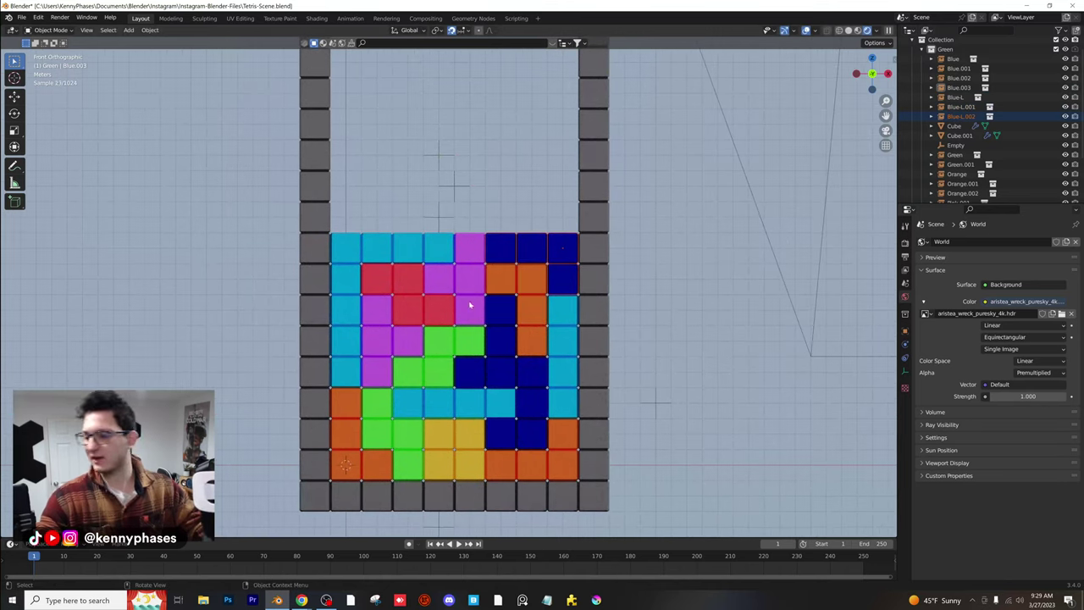
{"action": "middle_click_drag", "start_coordinate": [487, 309], "coordinate": [439, 310]}
{"action": "scroll", "coordinate": [438, 310], "scroll_direction": "down", "scroll_amount": 6}
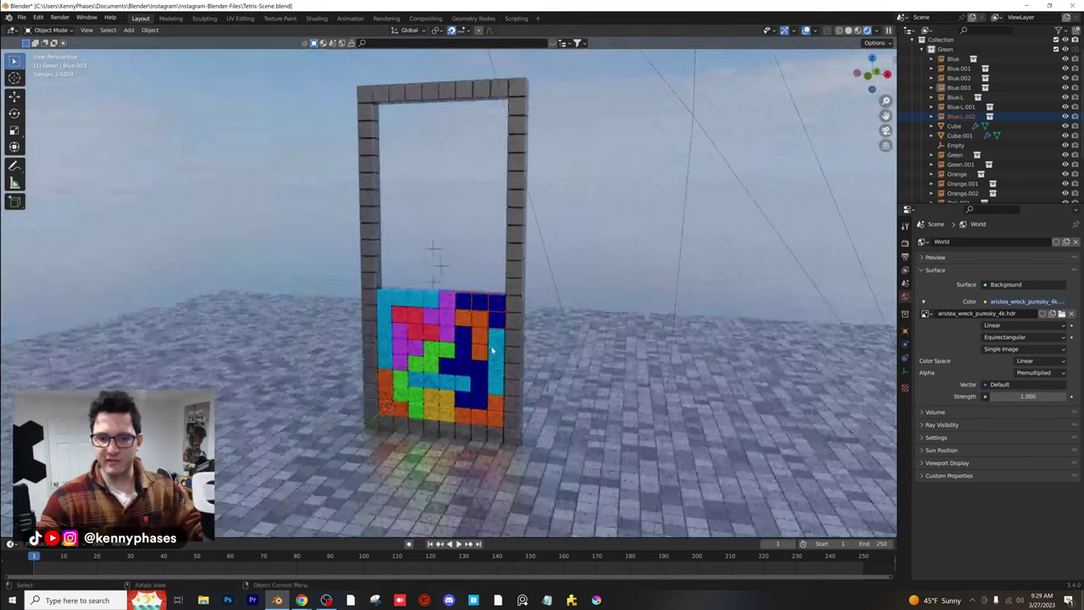
{"action": "scroll", "coordinate": [458, 296], "scroll_direction": "up", "scroll_amount": 5}
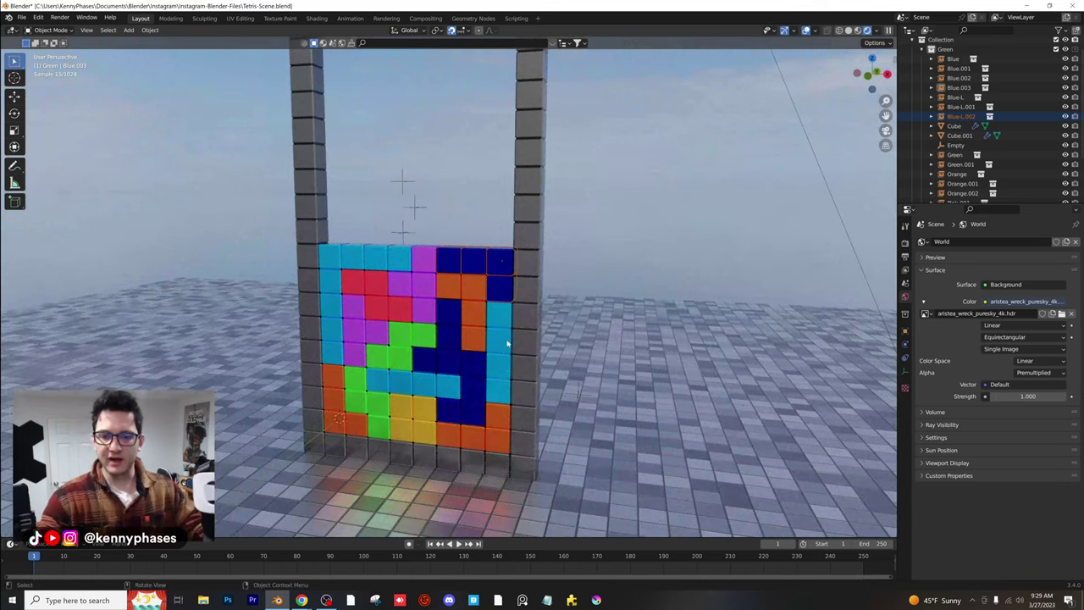
{"action": "left_click_drag", "start_coordinate": [360, 539], "coordinate": [254, 476]}
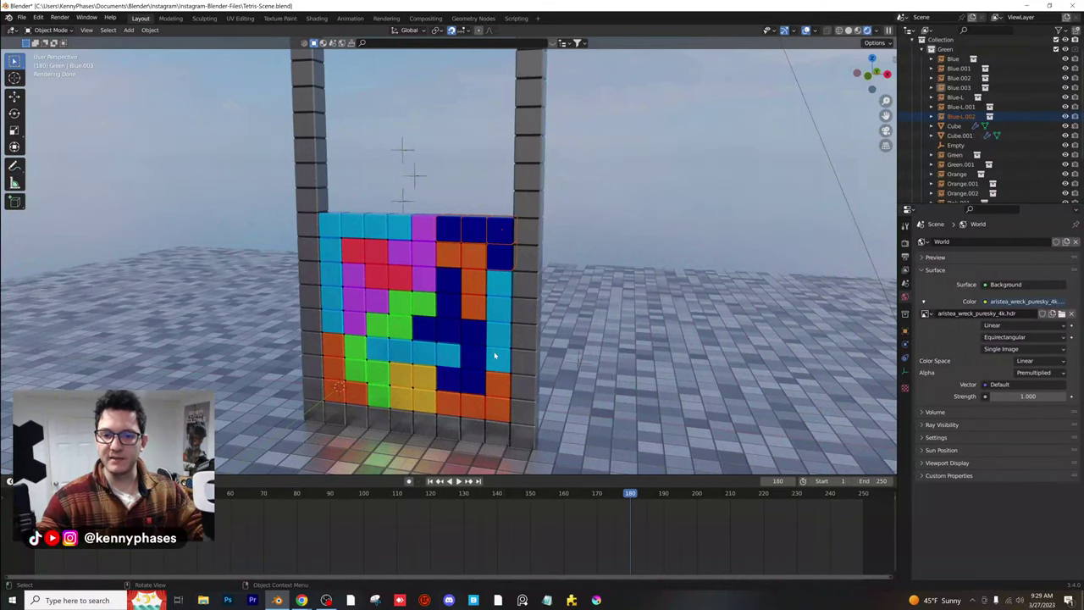
{"action": "scroll", "coordinate": [495, 314], "scroll_direction": "up", "scroll_amount": 1}
{"action": "middle_click_drag", "start_coordinate": [550, 276], "coordinate": [616, 247], "text": "shift"}
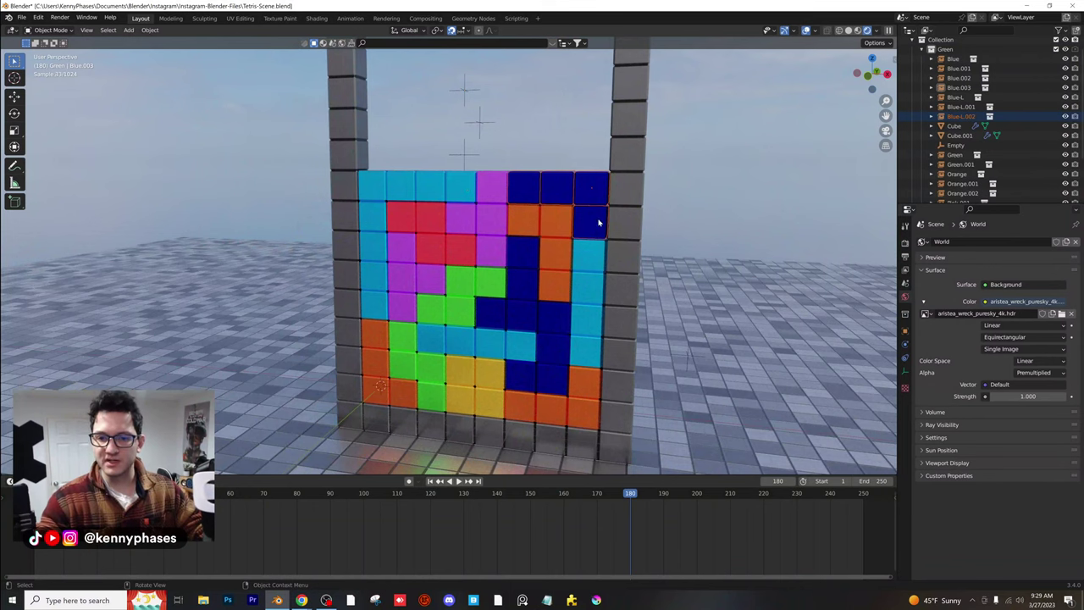
{"action": "middle_click_drag", "start_coordinate": [513, 239], "coordinate": [463, 237], "text": "shift"}
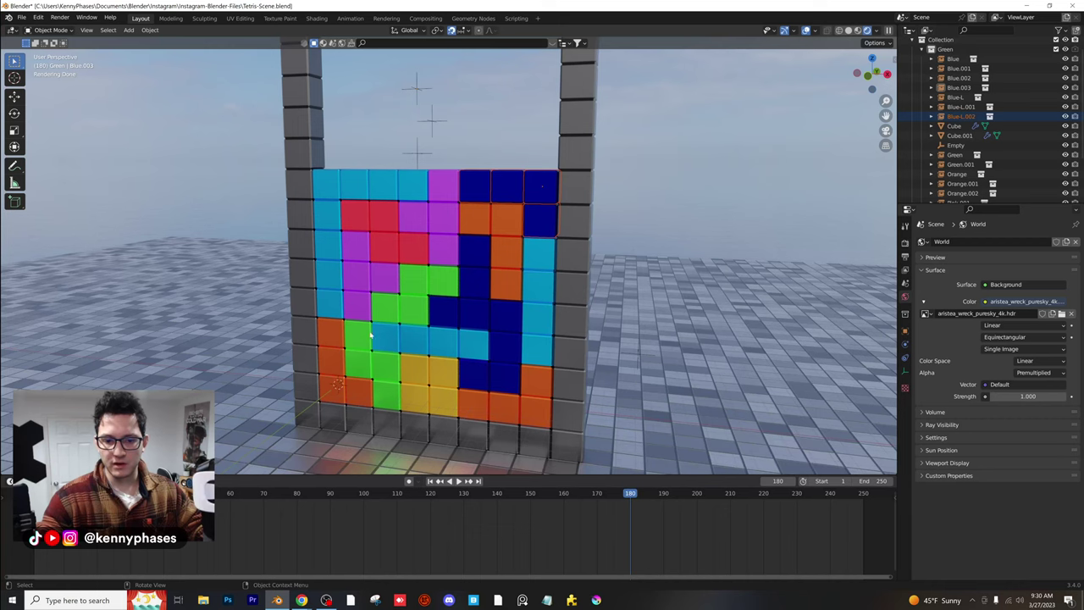
Insert Location keyframes at frame 180 for the lowest pieces: both orange ones, the yellow one and the green one
{"action": "left_click", "coordinate": [511, 394]}
{"action": "middle_click_drag", "start_coordinate": [512, 391], "coordinate": [533, 319], "text": "shift"}
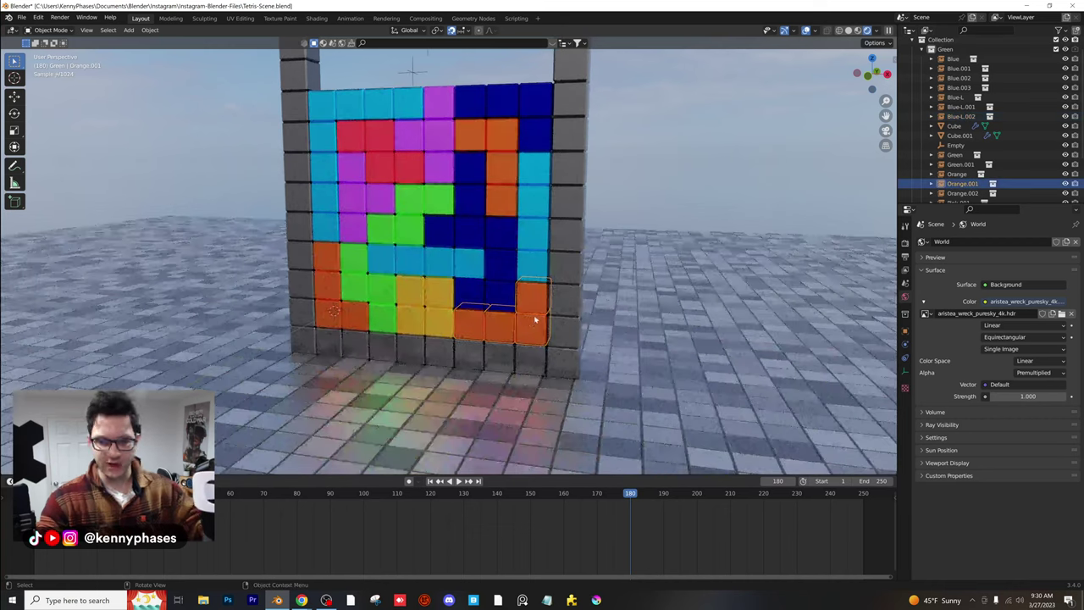
{"action": "key", "text": "i"}
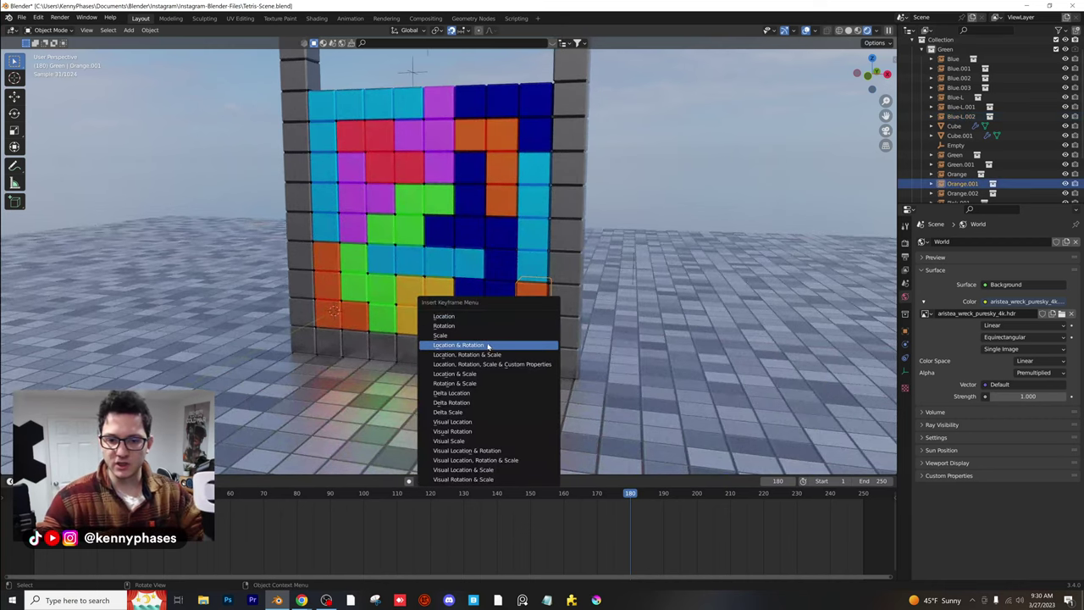
{"action": "left_click", "coordinate": [489, 316]}
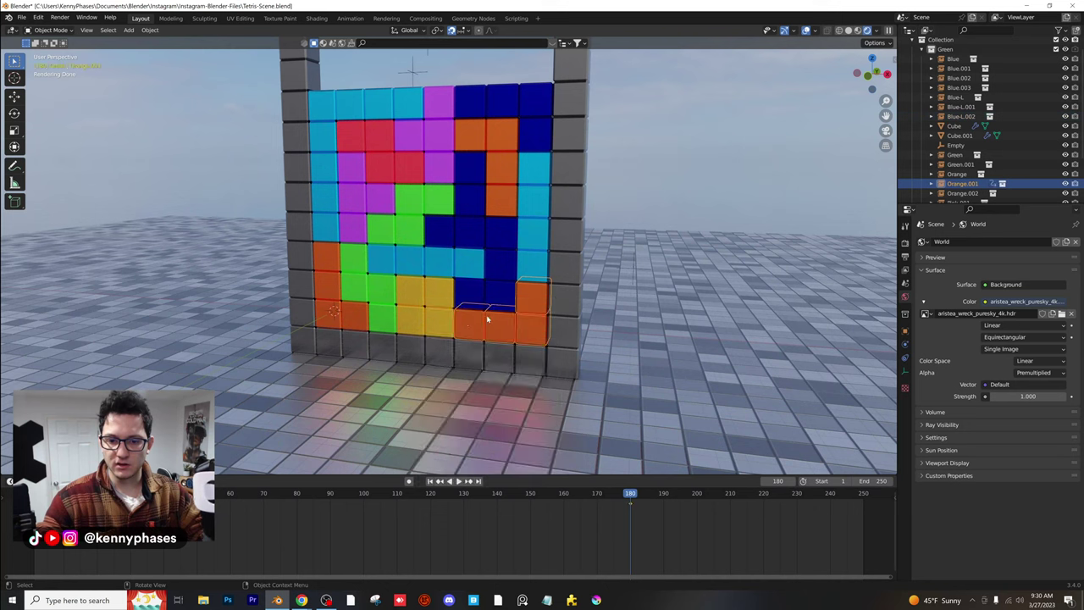
{"action": "left_click", "coordinate": [429, 311]}
{"action": "key", "text": "i"}
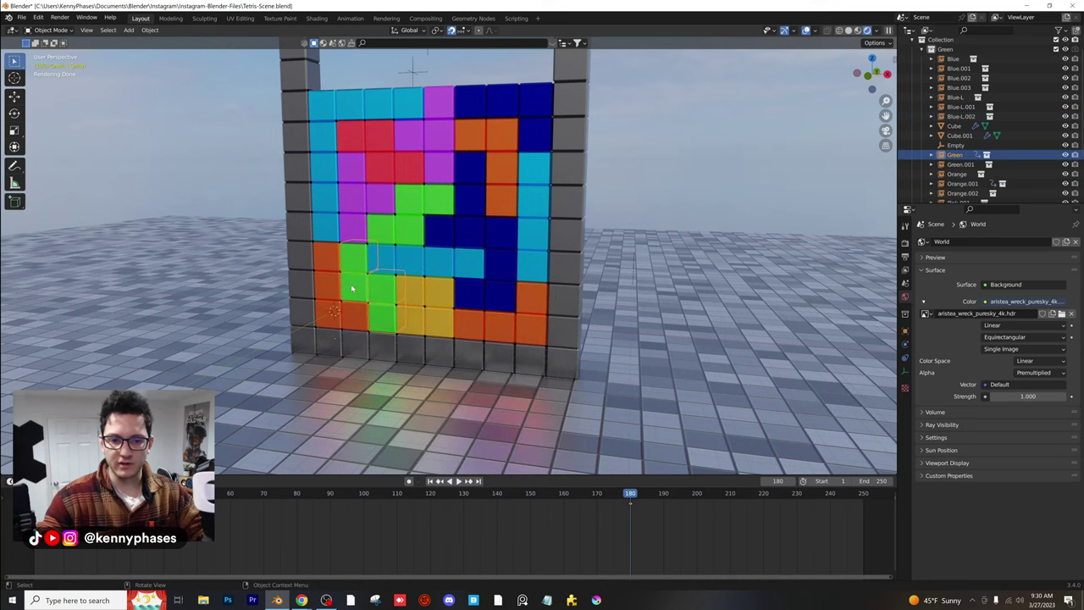
{"action": "left_click", "coordinate": [324, 271]}
{"action": "key", "text": "i"}
{"action": "left_click", "coordinate": [324, 273]}
Insert Location keyframes at frame 180 for the middle light blue bar, right light blue bar, two dark blue pieces and upper green piece
{"action": "left_click", "coordinate": [423, 262]}
{"action": "key", "text": "i"}
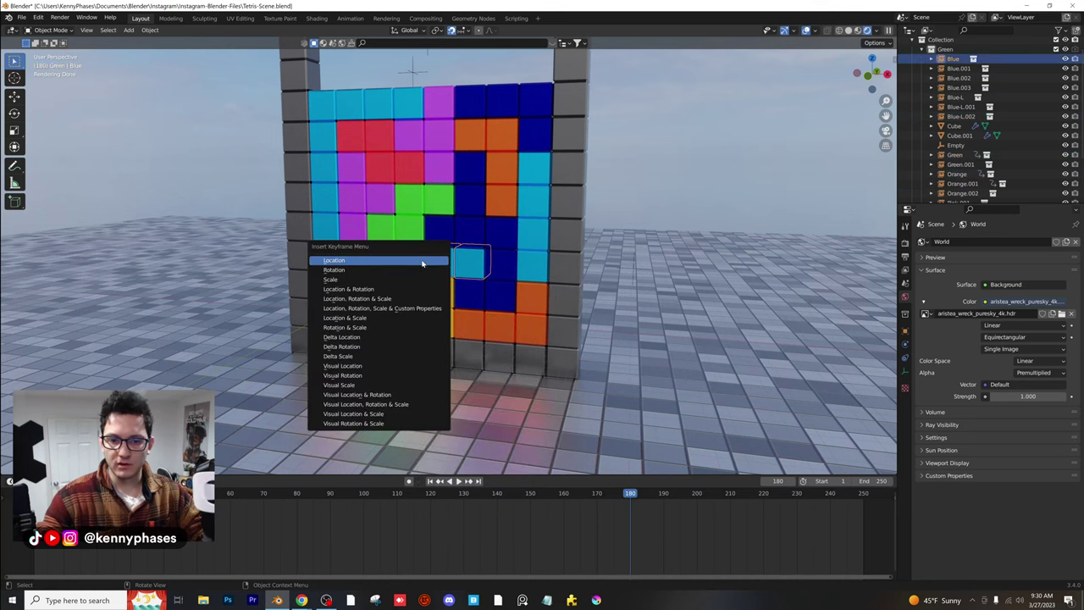
{"action": "left_click", "coordinate": [424, 262]}
{"action": "left_click", "coordinate": [499, 271]}
{"action": "key", "text": "i"}
{"action": "left_click", "coordinate": [500, 271]}
{"action": "left_click", "coordinate": [518, 250]}
{"action": "key", "text": "i"}
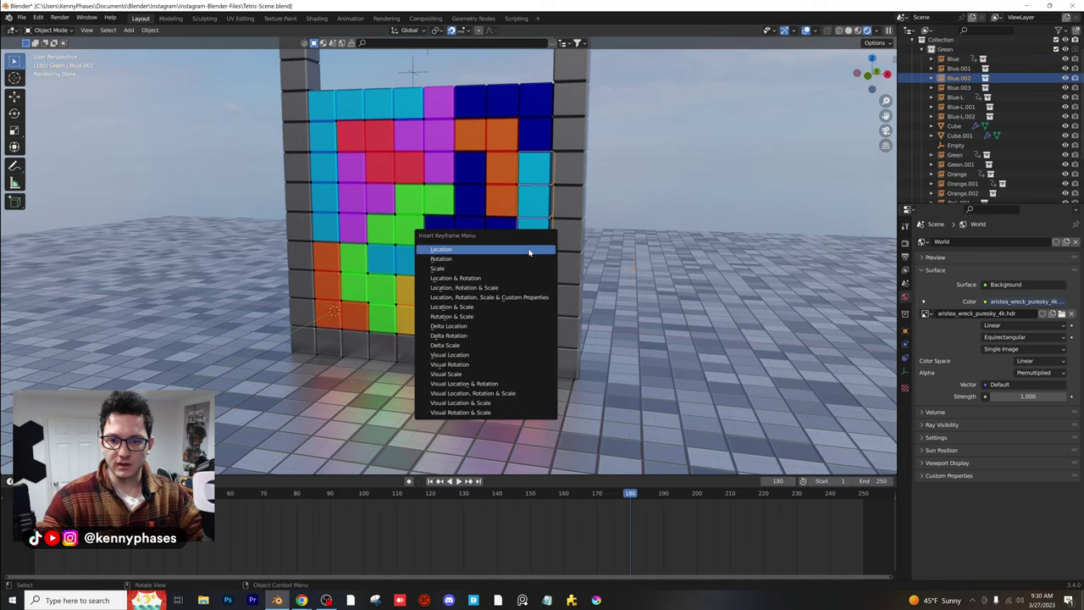
{"action": "left_click", "coordinate": [518, 250]}
{"action": "left_click", "coordinate": [483, 224]}
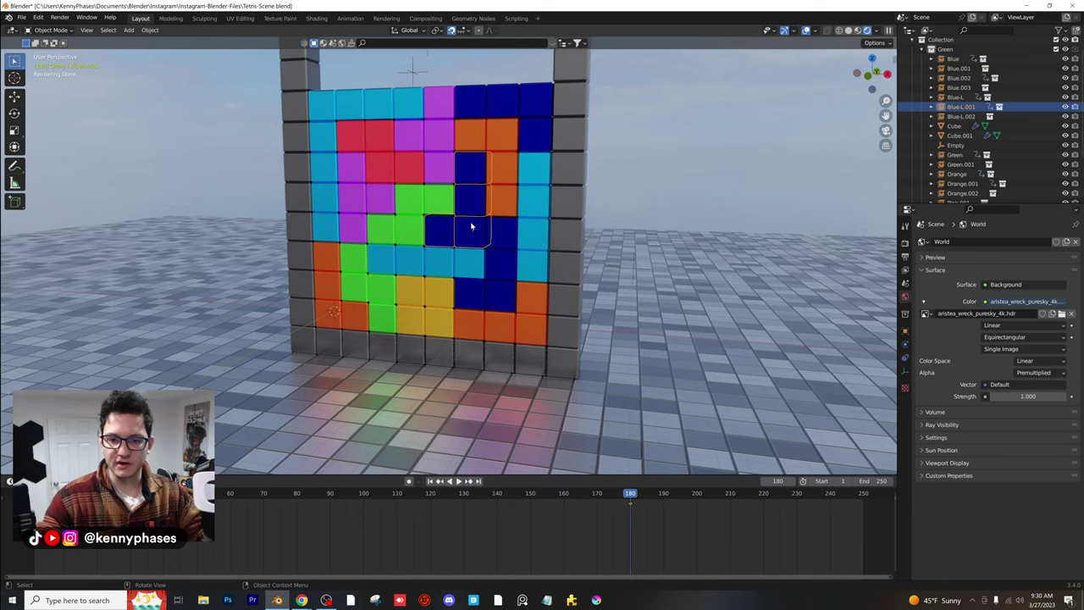
{"action": "key", "text": "i"}
{"action": "left_click", "coordinate": [387, 225]}
Insert Location keyframes at frame 180 for the left pink piece, left light blue bar, red piece and upper pink piece
{"action": "left_click", "coordinate": [334, 207]}
{"action": "key", "text": "i"}
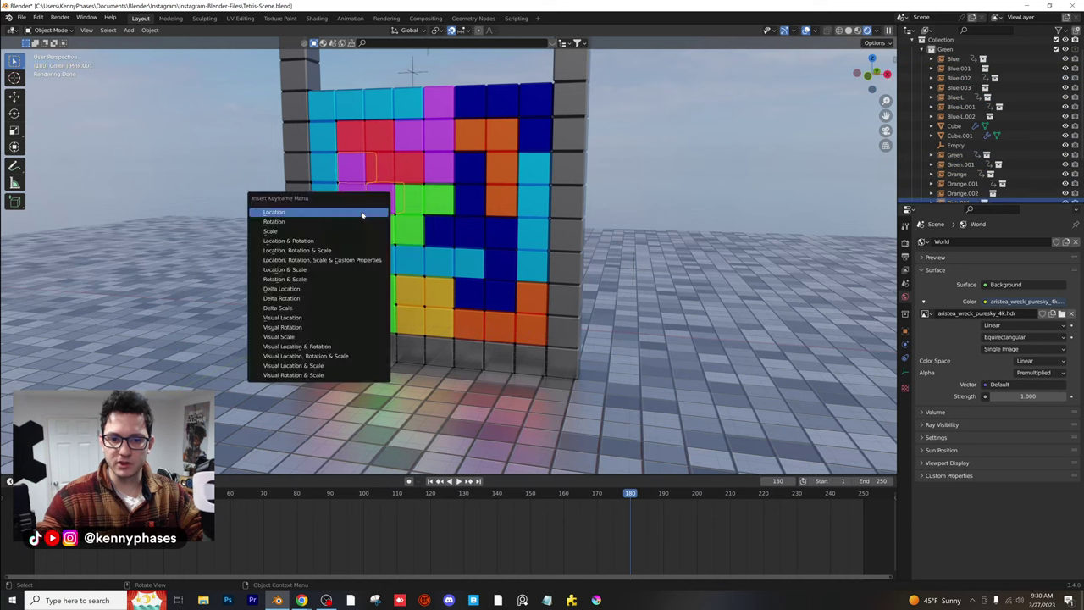
{"action": "left_click", "coordinate": [332, 206]}
{"action": "left_click", "coordinate": [331, 206]}
{"action": "key", "text": "i"}
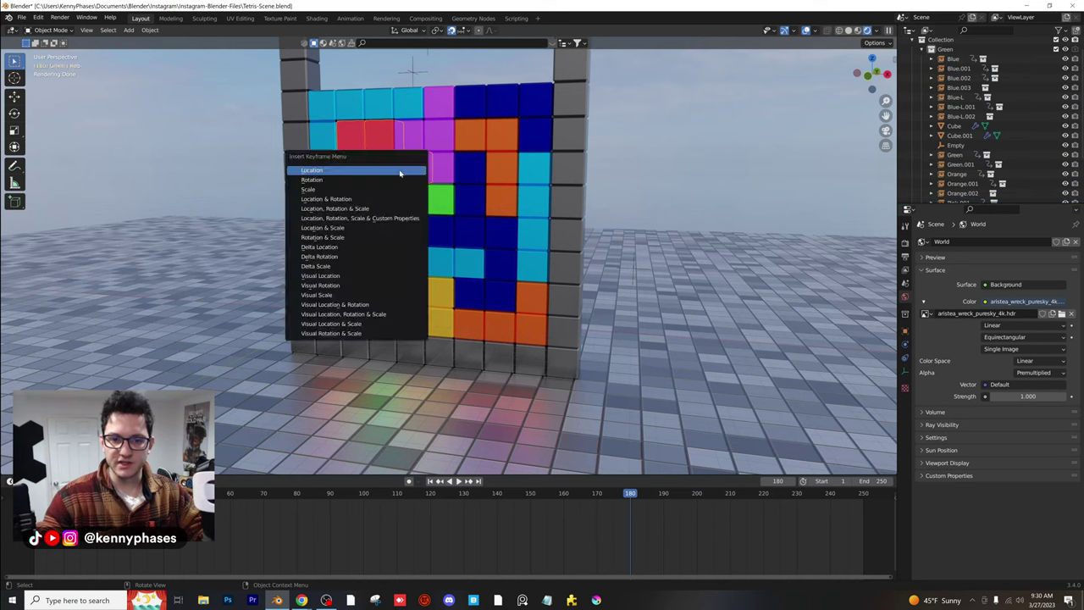
{"action": "left_click", "coordinate": [434, 167]}
{"action": "left_click", "coordinate": [449, 167]}
{"action": "key", "text": "i"}
{"action": "left_click", "coordinate": [464, 170]}
{"action": "left_click", "coordinate": [476, 173]}
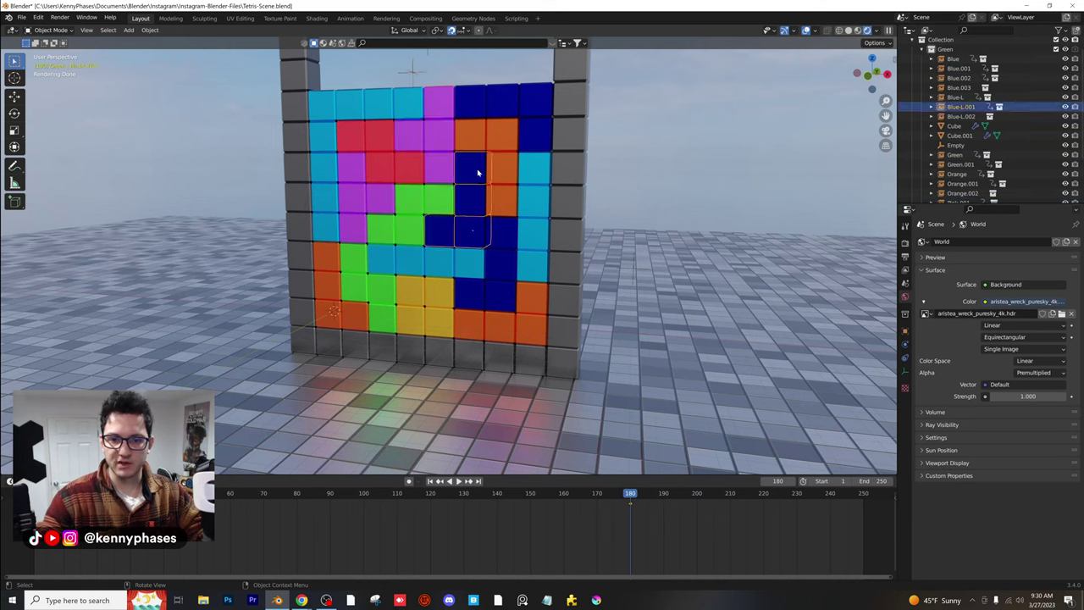
Insert Location keyframes at frame 180 for the upper orange piece, the top dark blue L and the top light blue bar
{"action": "left_click", "coordinate": [496, 170]}
{"action": "key", "text": "i"}
{"action": "left_click", "coordinate": [496, 169]}
{"action": "left_click", "coordinate": [537, 131]}
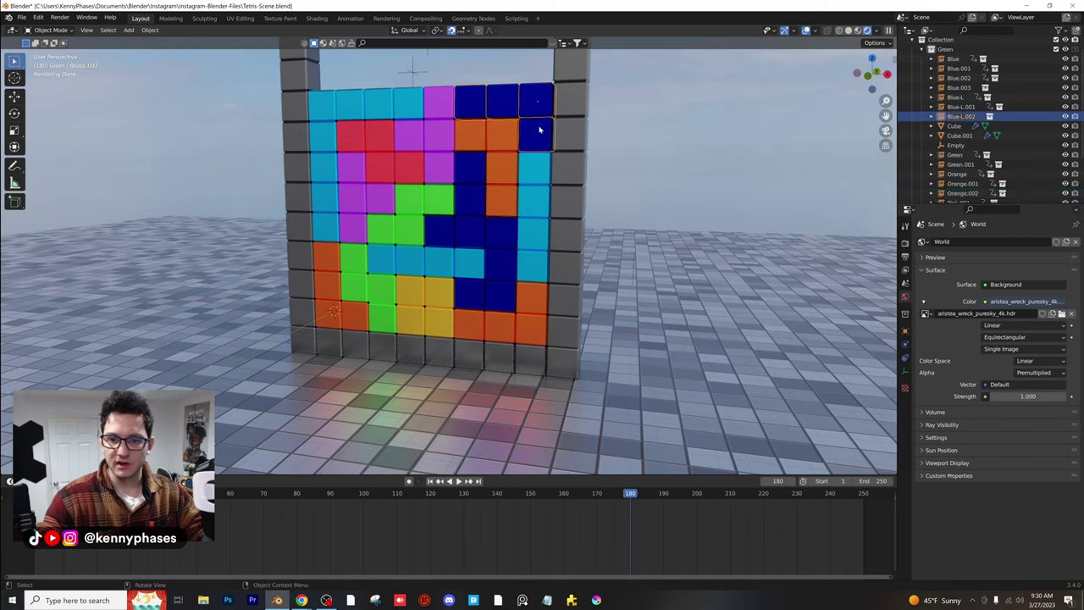
{"action": "key", "text": "i"}
{"action": "left_click", "coordinate": [540, 130]}
{"action": "left_click", "coordinate": [442, 116]}
{"action": "left_click", "coordinate": [394, 105]}
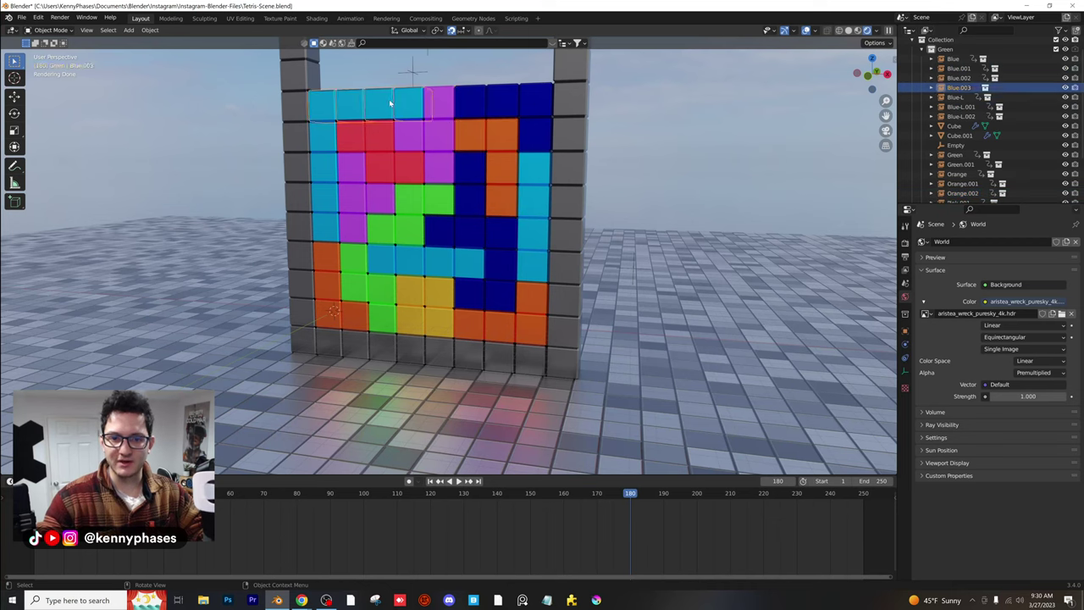
{"action": "key", "text": "i"}
{"action": "left_click", "coordinate": [390, 103]}
Select the stacked pieces one after another and check that each has its keyframe at frame 180
{"action": "left_click", "coordinate": [355, 148]}
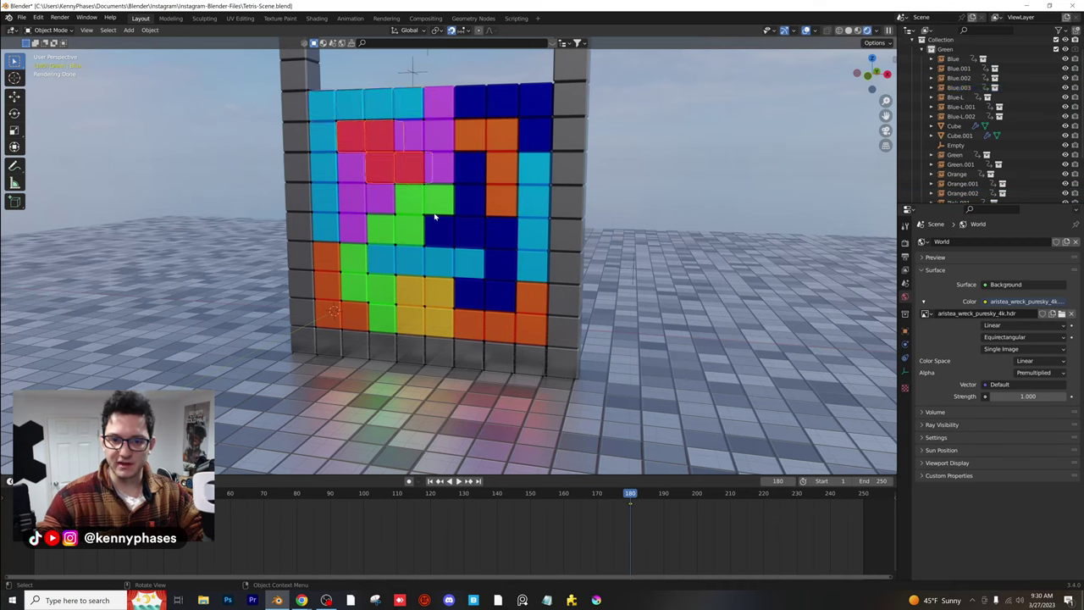
{"action": "left_click", "coordinate": [435, 211]}
{"action": "left_click", "coordinate": [467, 228]}
{"action": "left_click", "coordinate": [488, 272]}
{"action": "left_click", "coordinate": [458, 268]}
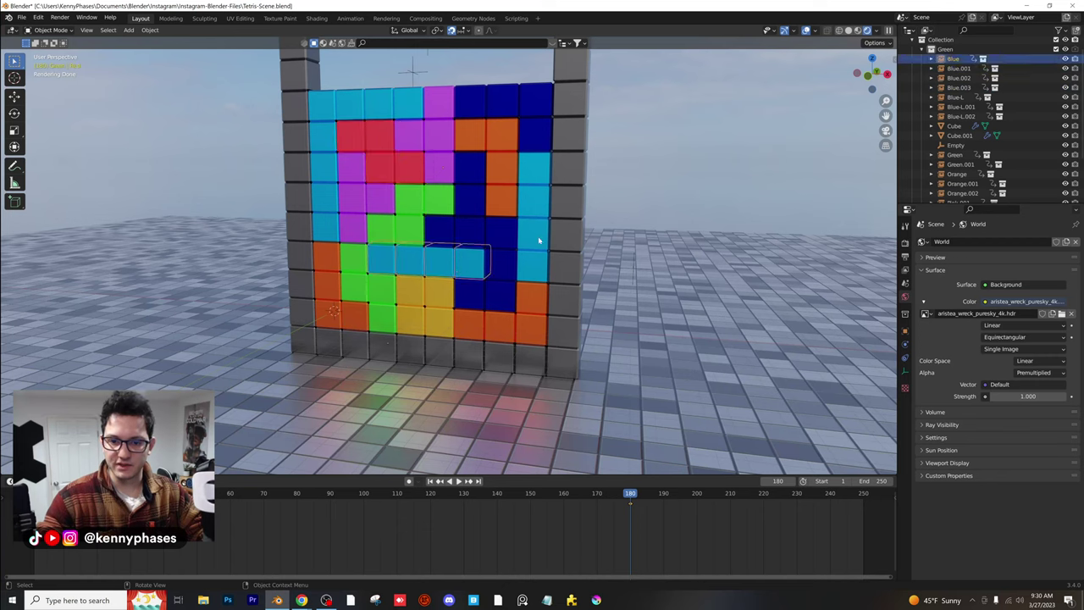
{"action": "left_click", "coordinate": [539, 241]}
{"action": "left_click", "coordinate": [530, 312]}
{"action": "left_click", "coordinate": [441, 316]}
{"action": "left_click", "coordinate": [368, 291]}
{"action": "left_click", "coordinate": [411, 231]}
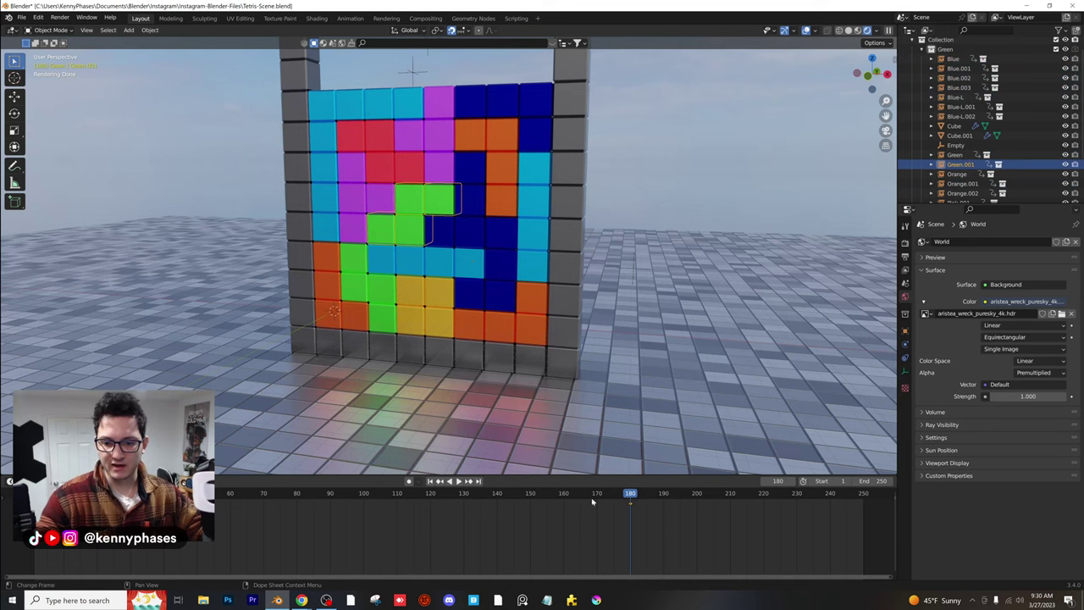
At frame 120, raise the top dark blue L straight up against the frame's upper edge and insert a Location keyframe
{"action": "left_click", "coordinate": [403, 519]}
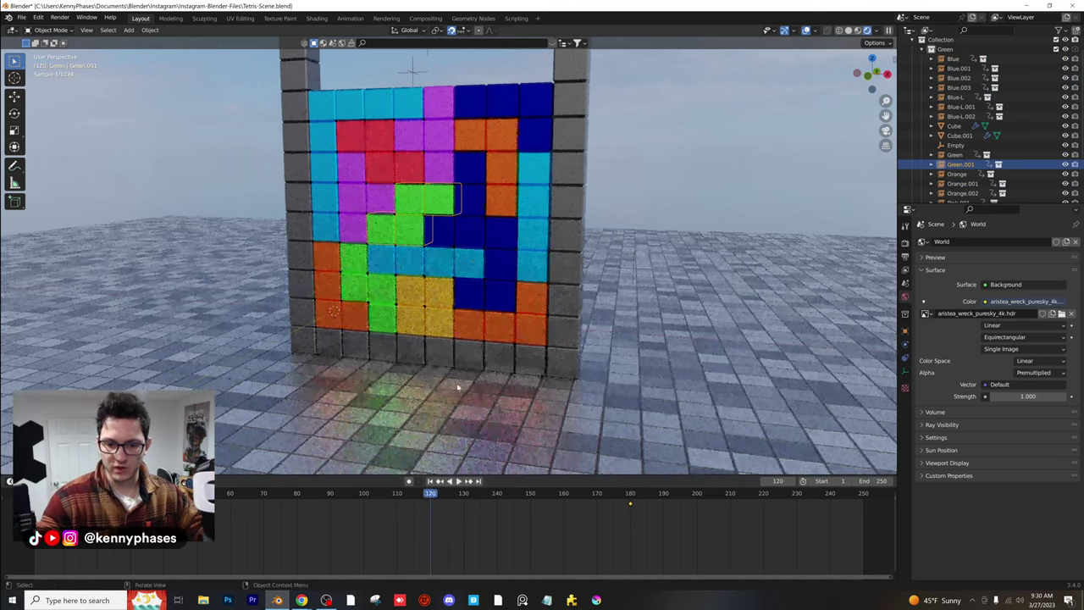
{"action": "scroll", "coordinate": [458, 381], "scroll_direction": "down", "scroll_amount": 3}
{"action": "middle_click_drag", "start_coordinate": [457, 279], "coordinate": [465, 387], "text": "shift"}
{"action": "scroll", "coordinate": [486, 295], "scroll_direction": "down", "scroll_amount": 1}
{"action": "left_click", "coordinate": [485, 295]}
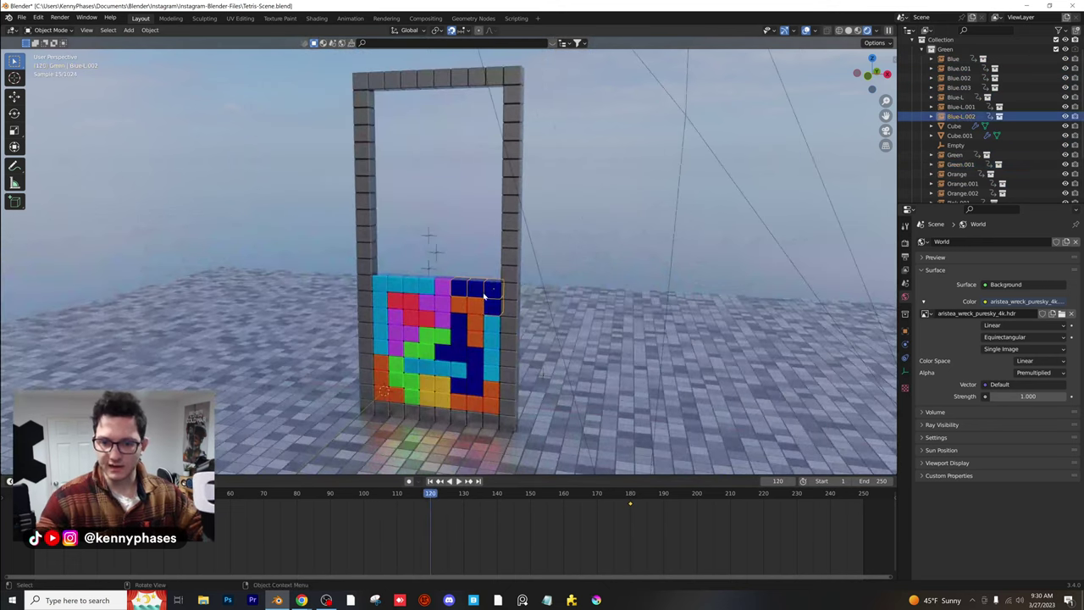
{"action": "left_click", "coordinate": [866, 75]}
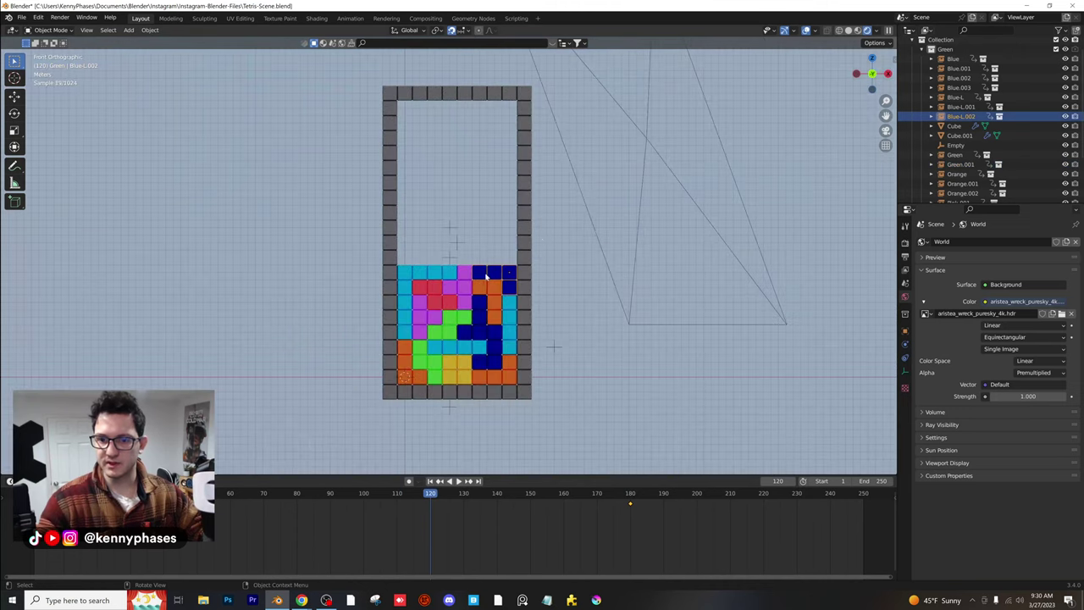
{"action": "scroll", "coordinate": [513, 322], "scroll_direction": "up", "scroll_amount": 2}
{"action": "scroll", "coordinate": [513, 326], "scroll_direction": "down", "scroll_amount": 1}
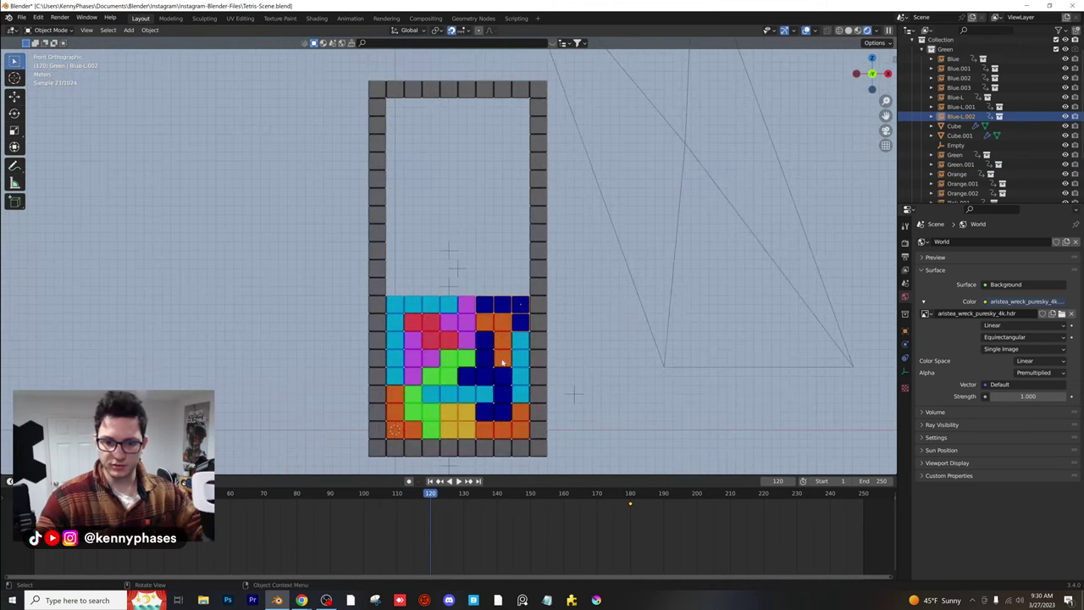
{"action": "key", "text": "g"}
{"action": "key", "text": "z"}
{"action": "left_click", "coordinate": [496, 186]}
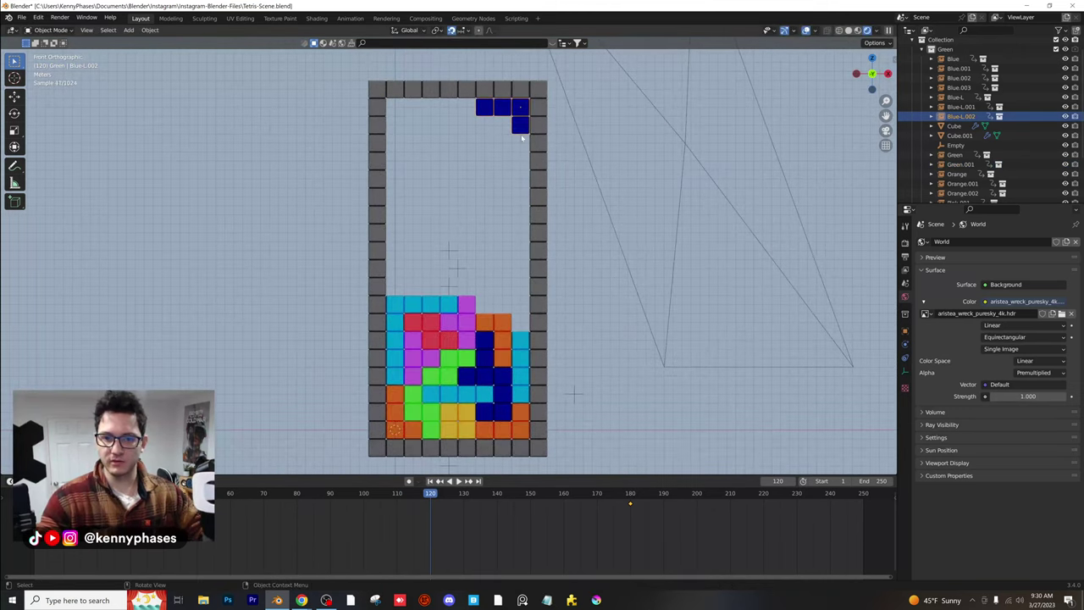
{"action": "key", "text": "i"}
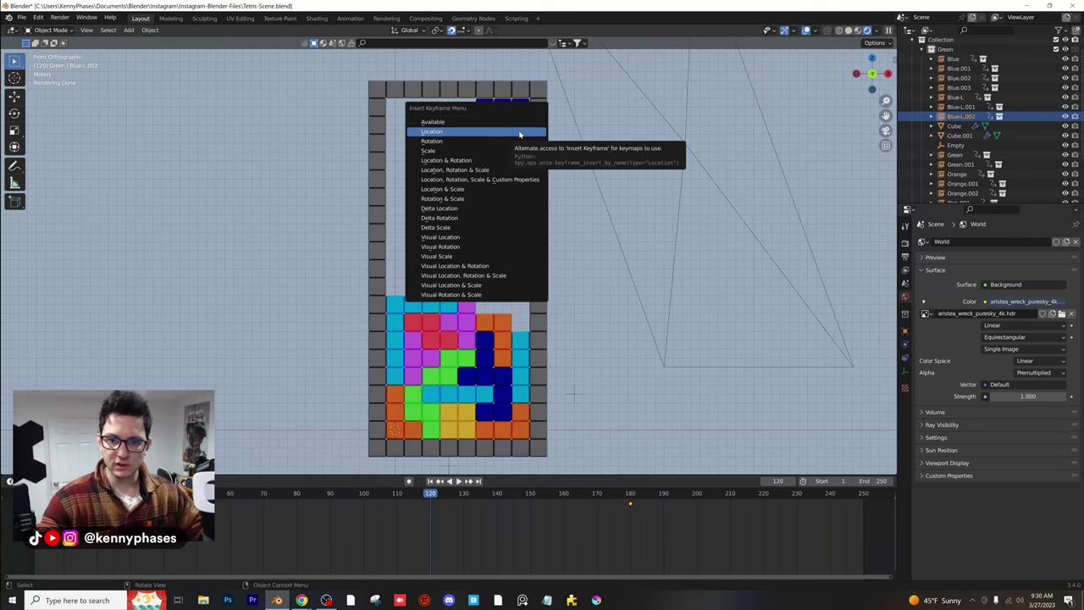
{"action": "left_click", "coordinate": [520, 133]}
Raise the top light blue bar 22 m to the frame's upper edge and insert a Location keyframe at frame 120
{"action": "left_click", "coordinate": [412, 309]}
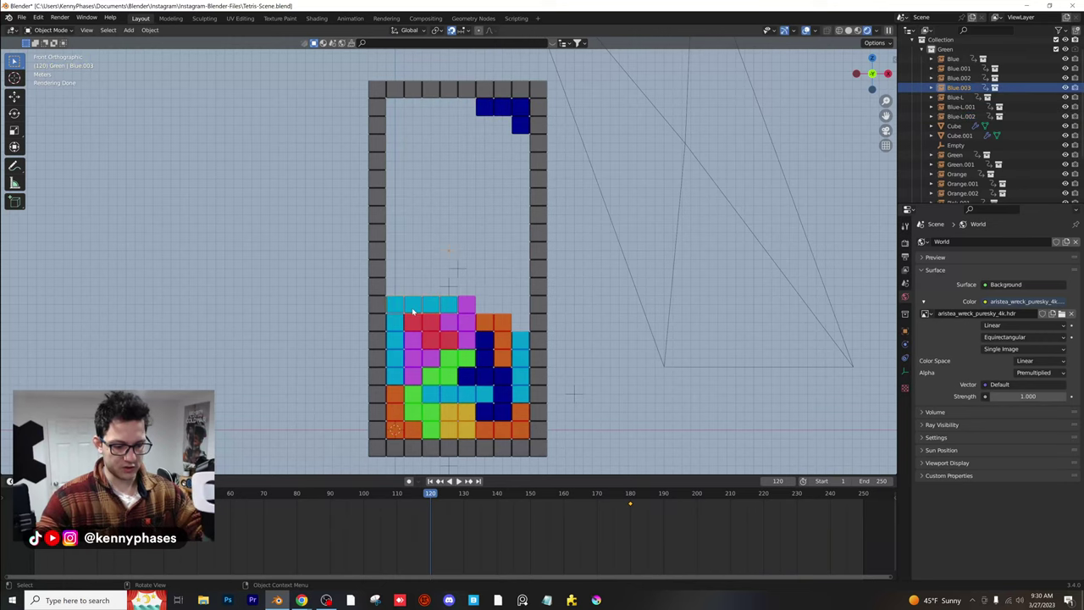
{"action": "key", "text": "g"}
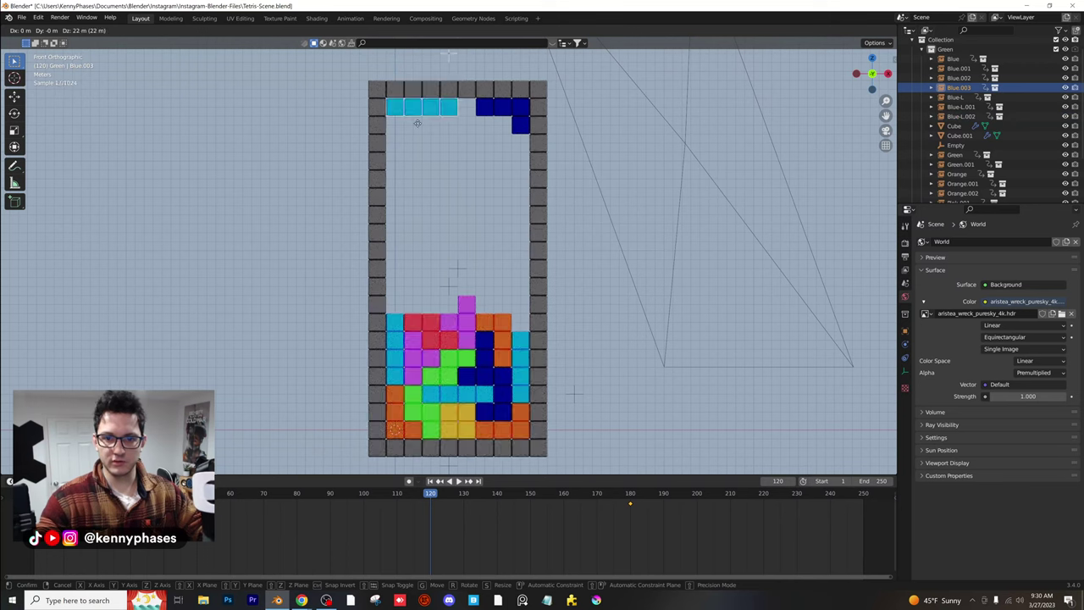
{"action": "left_click", "coordinate": [420, 126]}
{"action": "key", "text": "i"}
{"action": "left_click", "coordinate": [424, 120]}
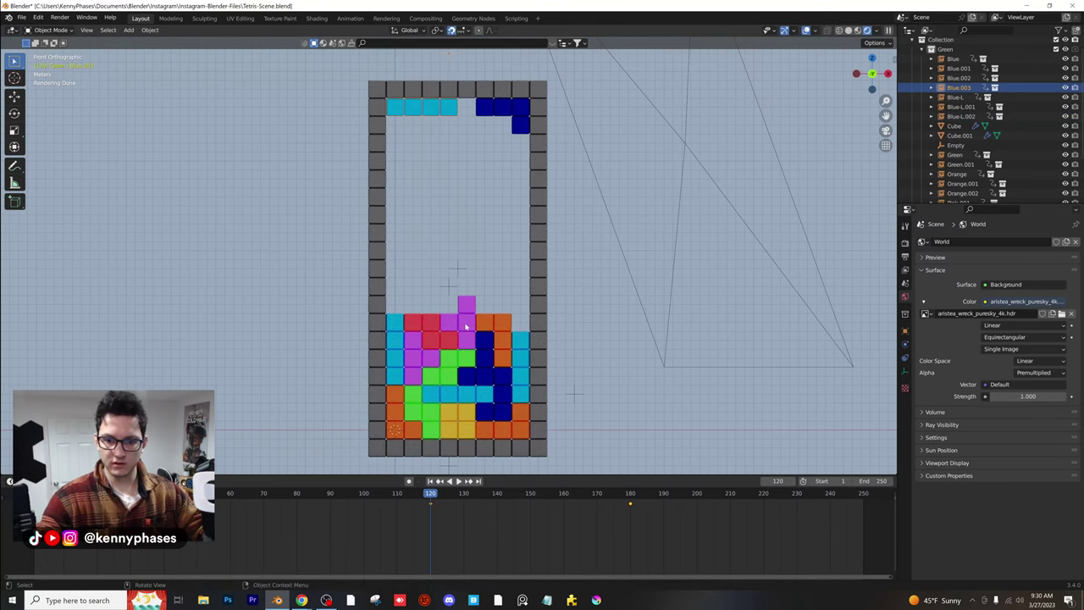
Raise the upper pink piece between the light blue bar and dark blue L, and insert its Location keyframe at frame 120
{"action": "left_click", "coordinate": [465, 326]}
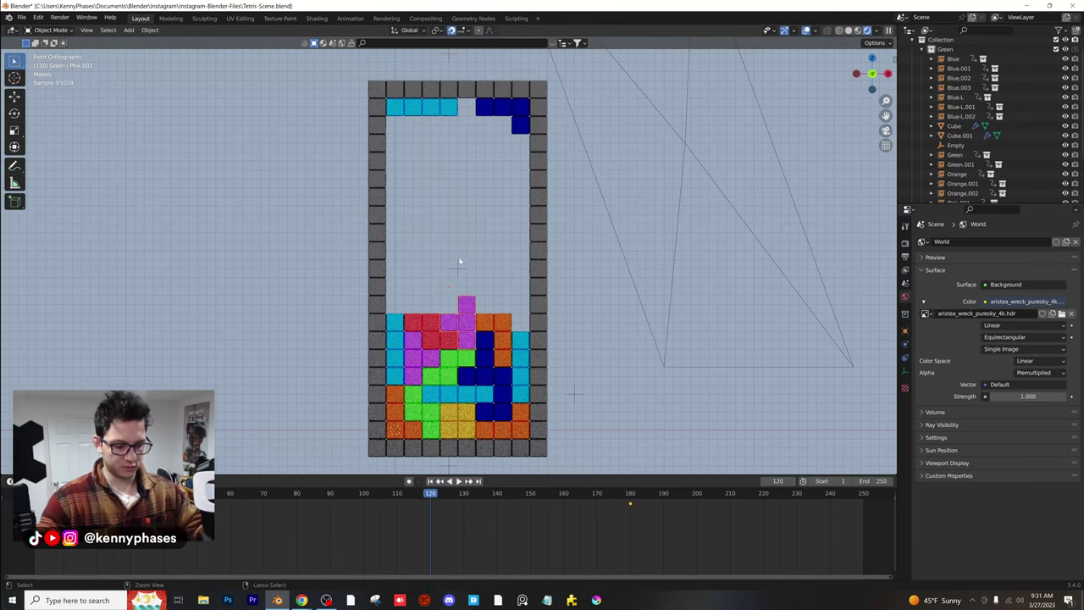
{"action": "key", "text": "g"}
{"action": "left_click", "coordinate": [471, 115]}
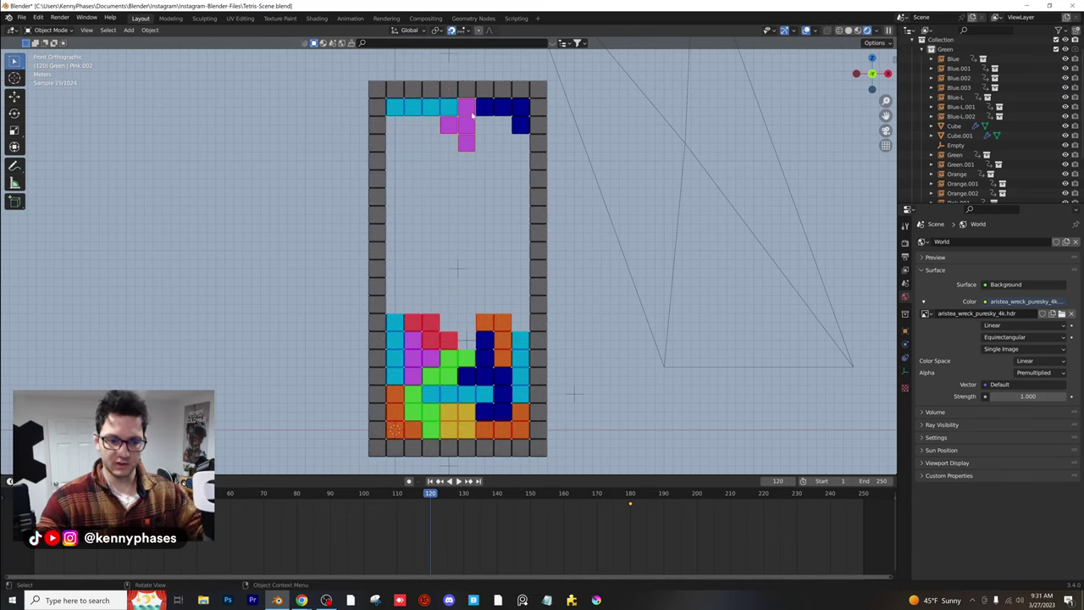
{"action": "key", "text": "i"}
{"action": "left_click", "coordinate": [464, 117]}
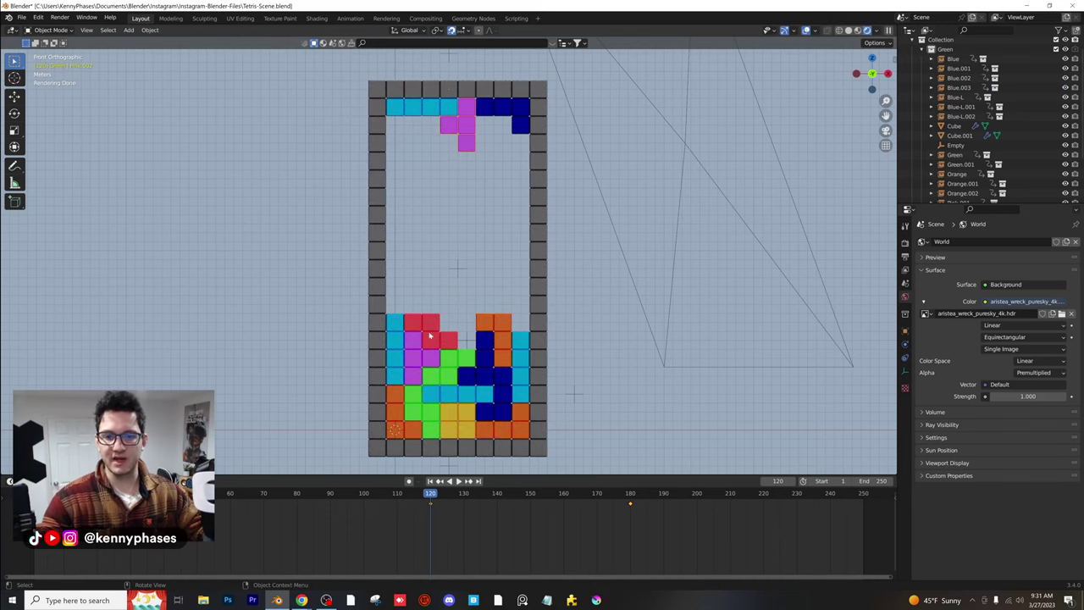
Raise the red piece up against the light blue bar and pink piece, and insert its Location keyframe at frame 120
{"action": "key", "text": "g"}
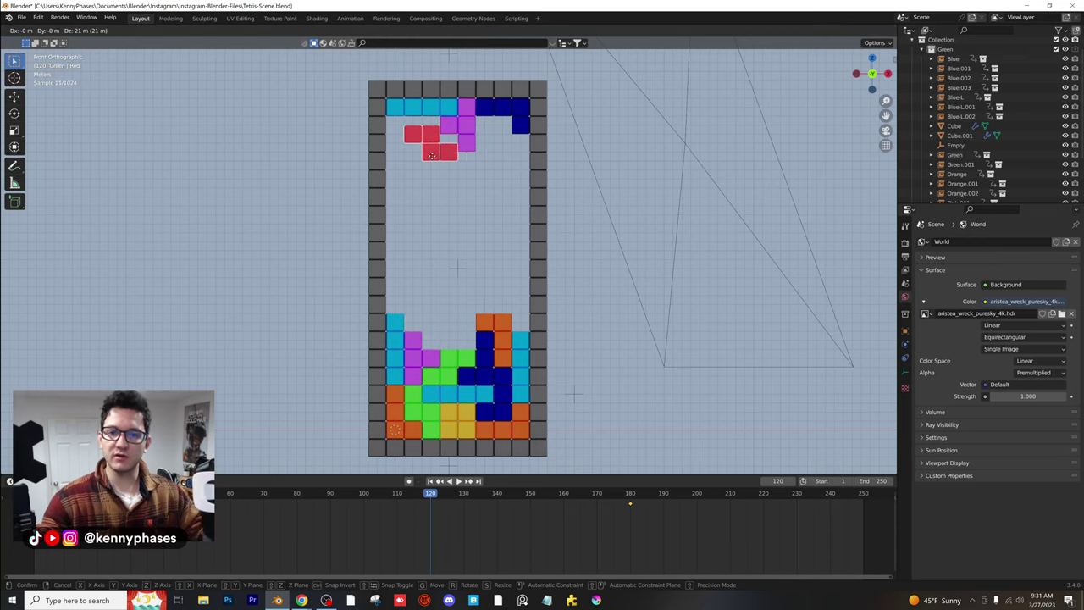
{"action": "left_click", "coordinate": [434, 155]}
{"action": "key", "text": "i"}
{"action": "left_click", "coordinate": [435, 143]}
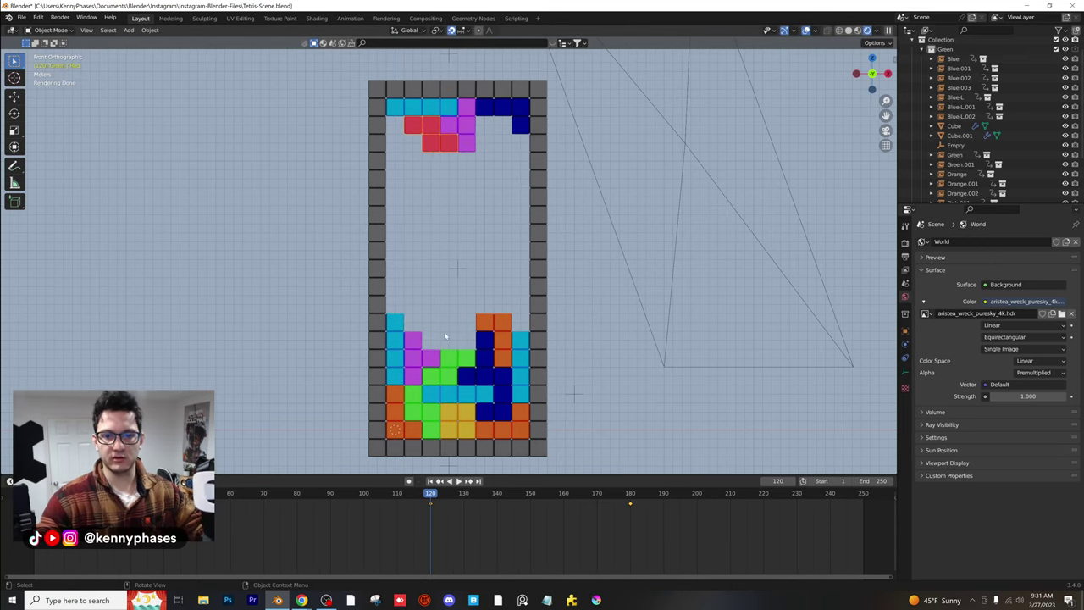
Raise the left vertical light blue bar along Z until it meets the horizontal bar, and insert its Location keyframe at frame 120
{"action": "left_click", "coordinate": [392, 337]}
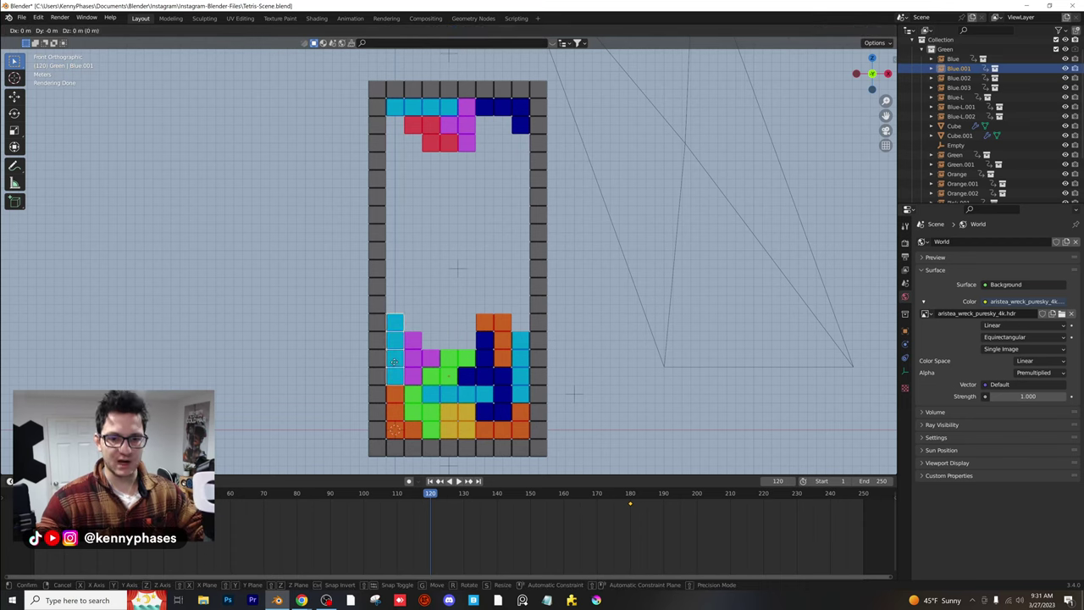
{"action": "key", "text": "g"}
{"action": "key", "text": "z"}
{"action": "left_click", "coordinate": [395, 165]}
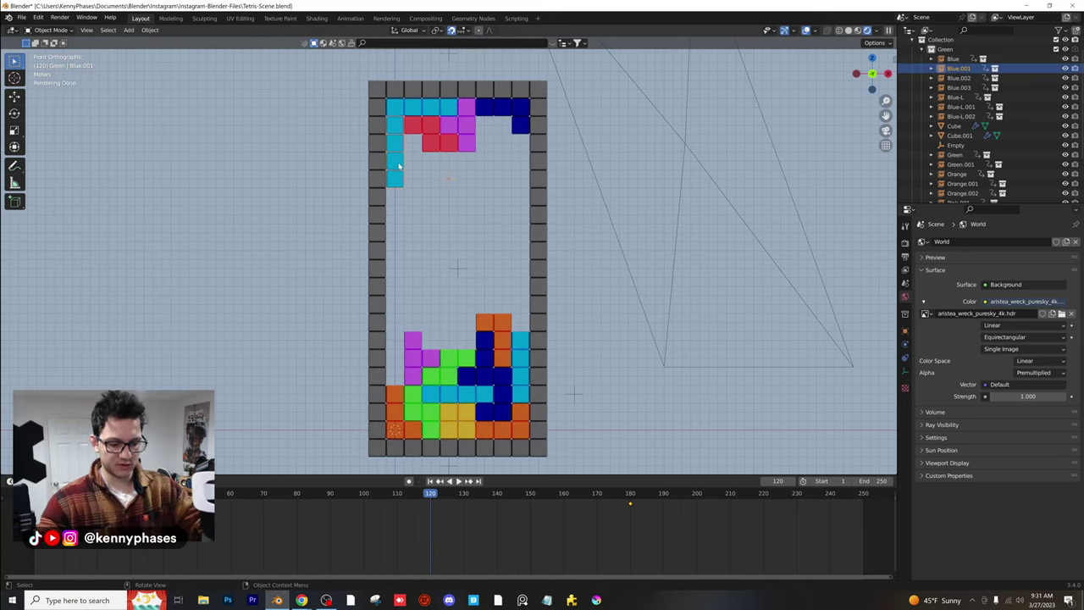
{"action": "key", "text": "i"}
{"action": "left_click", "coordinate": [400, 168]}
Raise the upper orange piece along Z beneath the dark blue L and insert its Location keyframe at frame 120
{"action": "left_click", "coordinate": [497, 327]}
{"action": "key", "text": "g"}
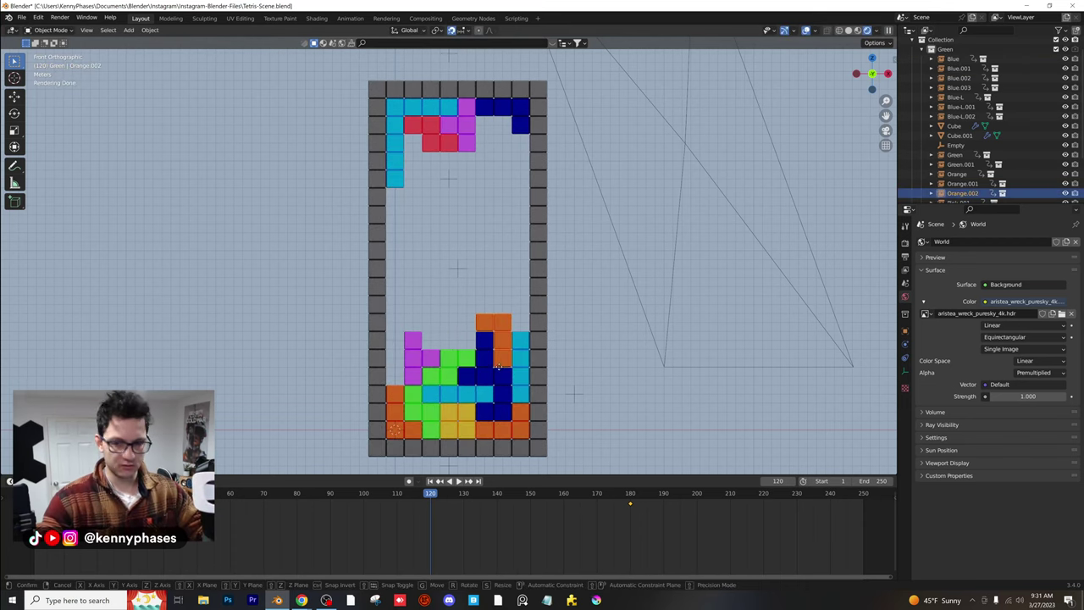
{"action": "key", "text": "z"}
{"action": "left_click", "coordinate": [503, 173]}
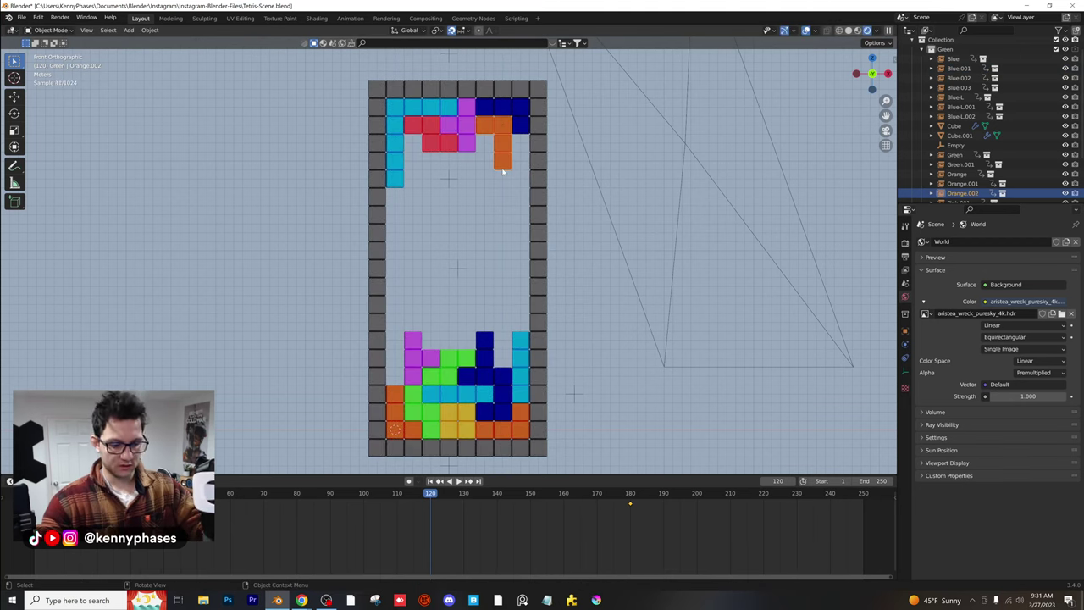
{"action": "key", "text": "i"}
{"action": "left_click", "coordinate": [491, 200]}
Raise the left pink piece along Z beneath the red piece, insert its Location keyframe at frame 120 and preview the motion
{"action": "left_click", "coordinate": [431, 358]}
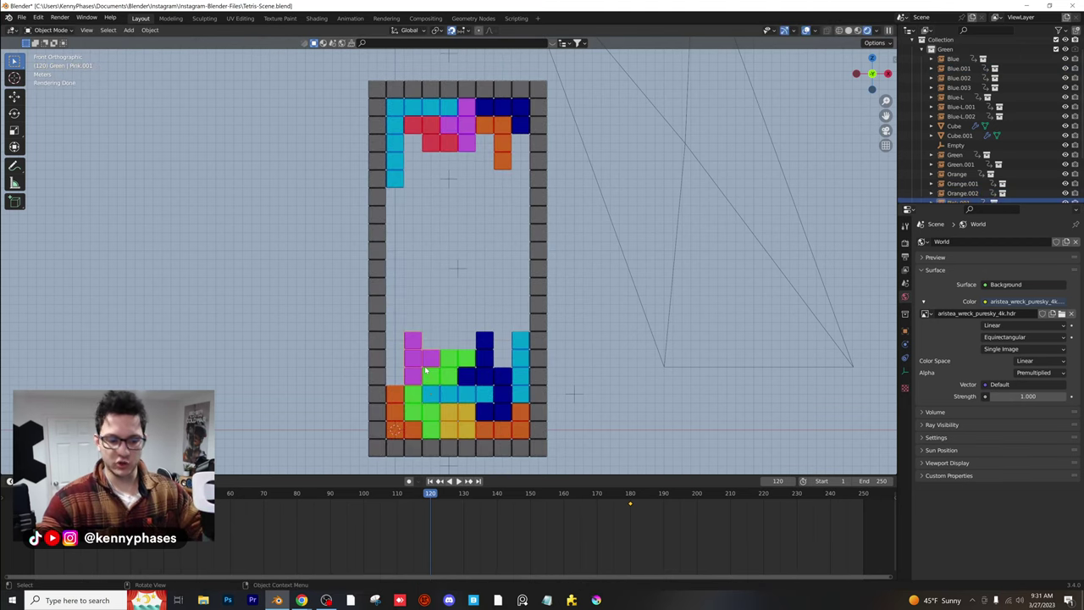
{"action": "key", "text": "g"}
{"action": "key", "text": "z"}
{"action": "left_click", "coordinate": [424, 169]}
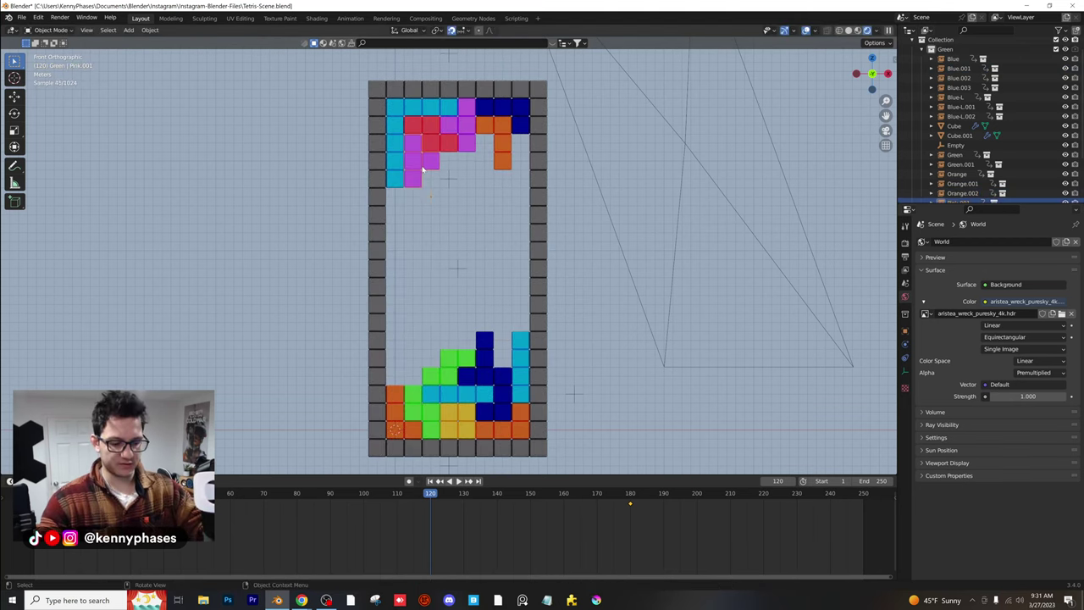
{"action": "key", "text": "i"}
{"action": "left_click", "coordinate": [424, 167]}
{"action": "mouse_move", "coordinate": [430, 498]}
{"action": "left_mouse_down"}
{"action": "mouse_move", "coordinate": [514, 497]}
{"action": "mouse_move", "coordinate": [436, 496]}
{"action": "left_mouse_up"}
{"action": "key", "text": "space"}
{"action": "key", "text": "Escape"}
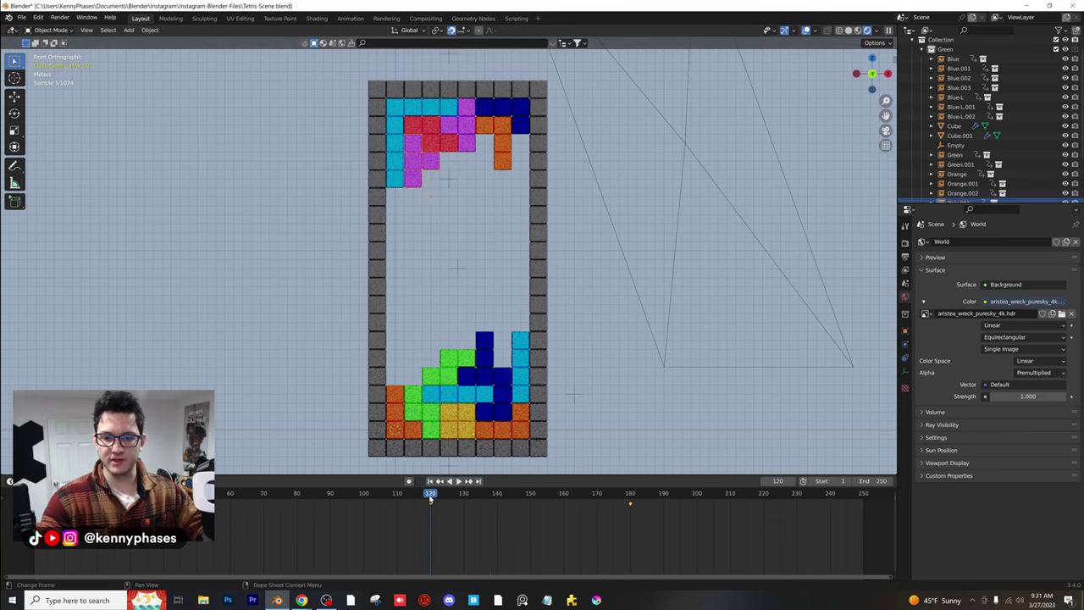
Raise the upper green piece 22 m along Z and insert its Location keyframe at frame 120
{"action": "left_click", "coordinate": [488, 368]}
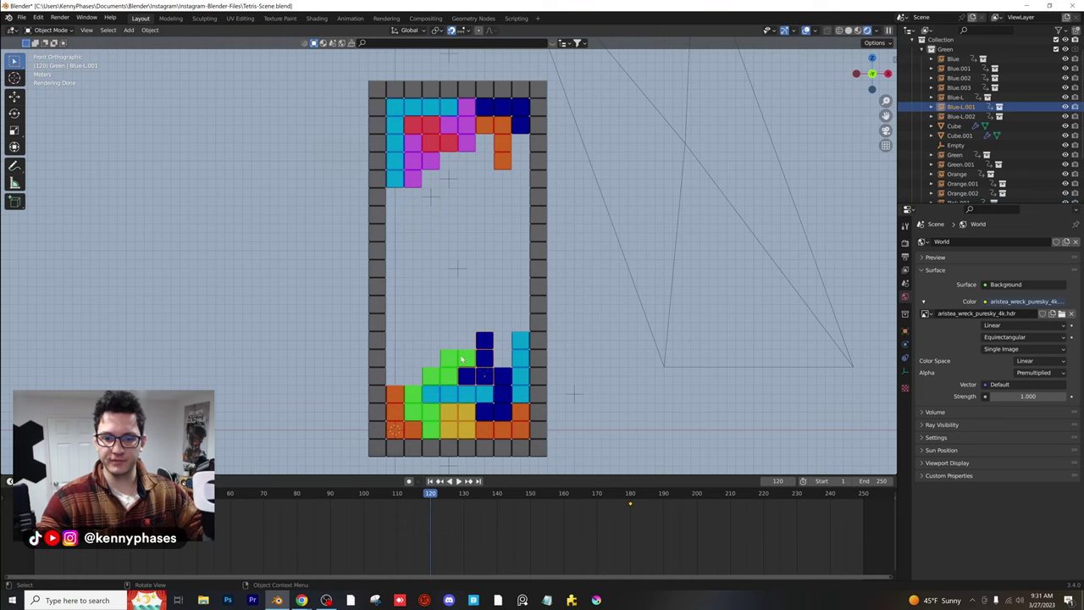
{"action": "left_click", "coordinate": [461, 360]}
{"action": "key", "text": "g"}
{"action": "key", "text": "z"}
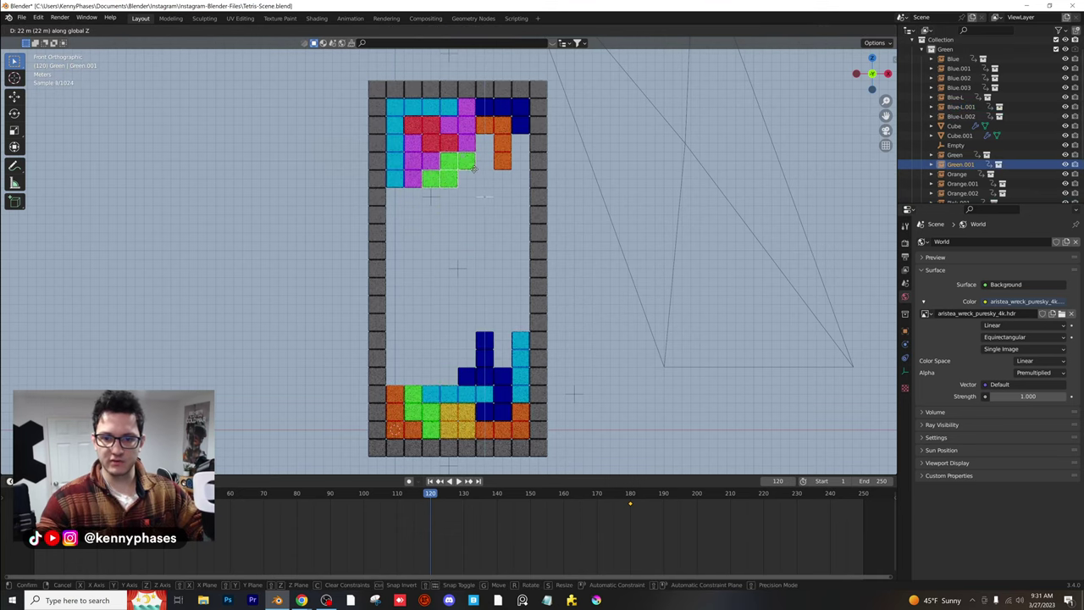
{"action": "left_click", "coordinate": [473, 168]}
{"action": "key", "text": "i"}
{"action": "left_click", "coordinate": [474, 166]}
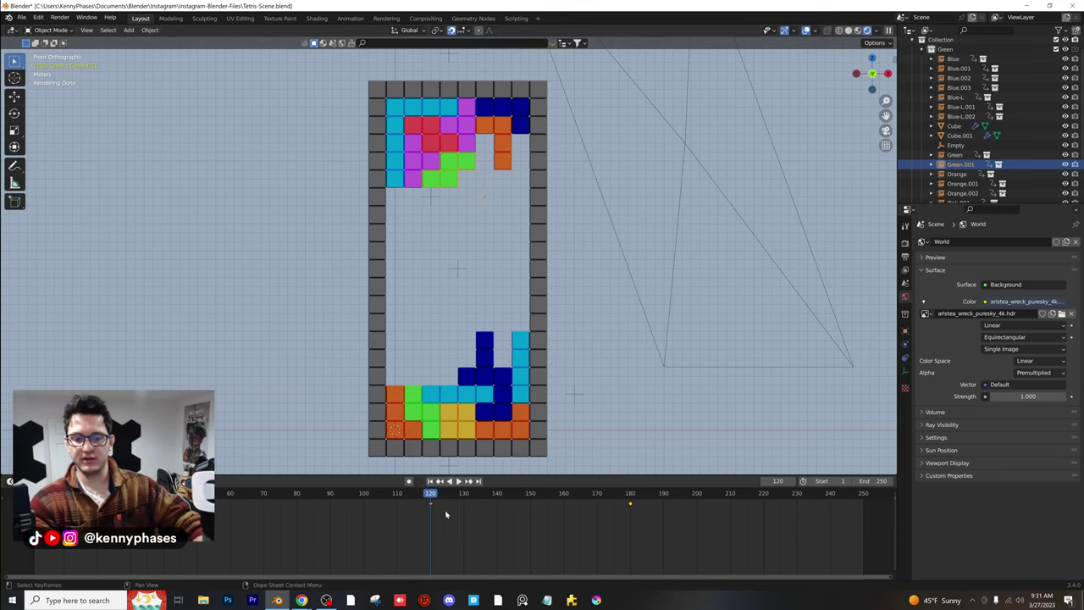
Move the upper green piece's start keyframe to about frame 110 and the left pink piece's to about frame 115, and preview the fall
{"action": "key", "text": "g"}
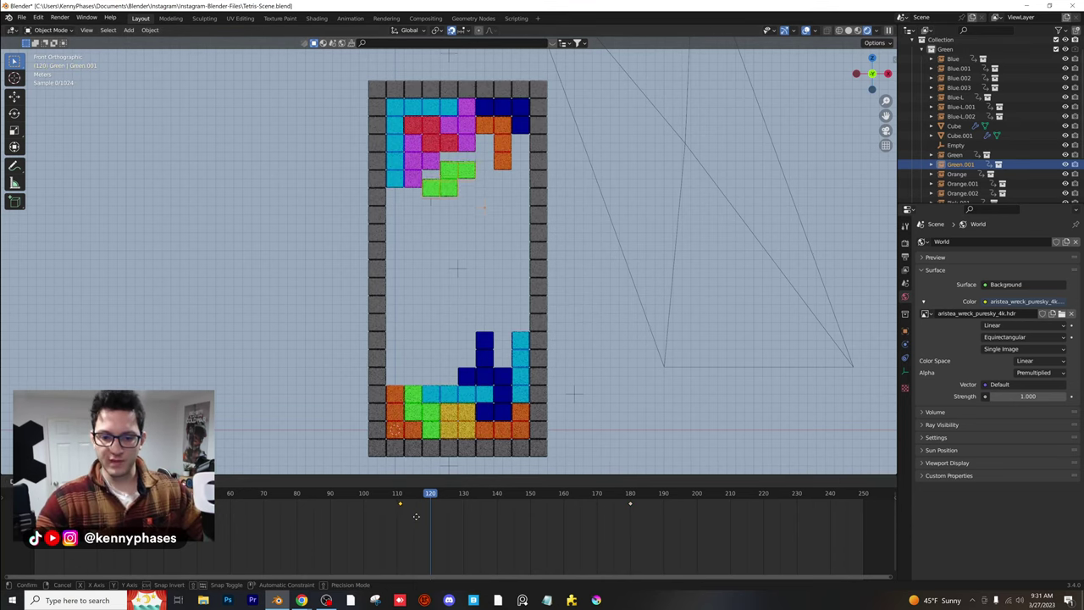
{"action": "left_click", "coordinate": [414, 517]}
{"action": "left_click", "coordinate": [408, 175]}
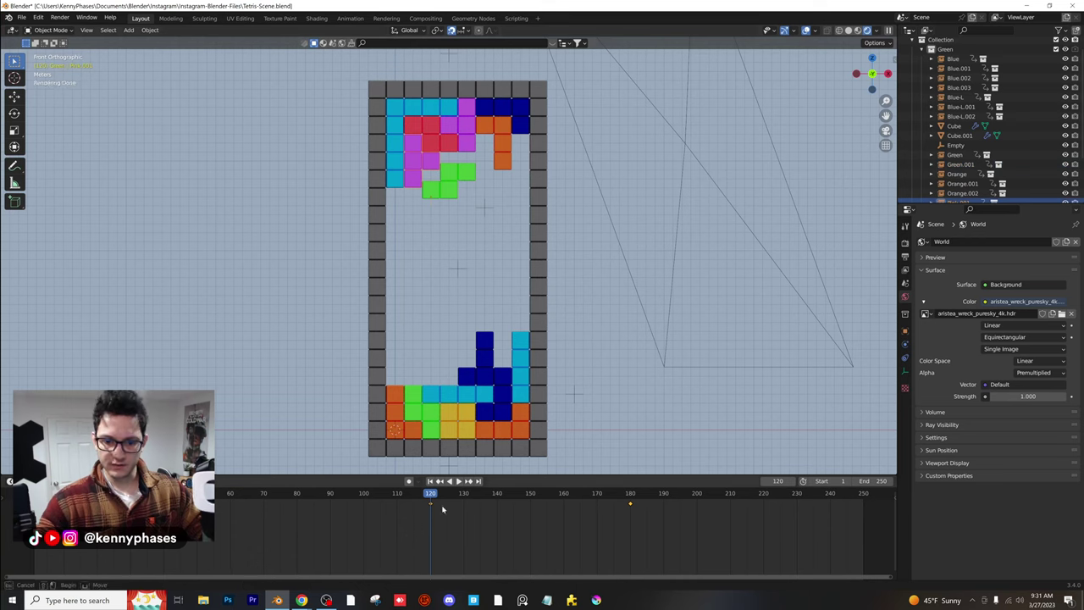
{"action": "key", "text": "g"}
{"action": "left_click", "coordinate": [439, 521]}
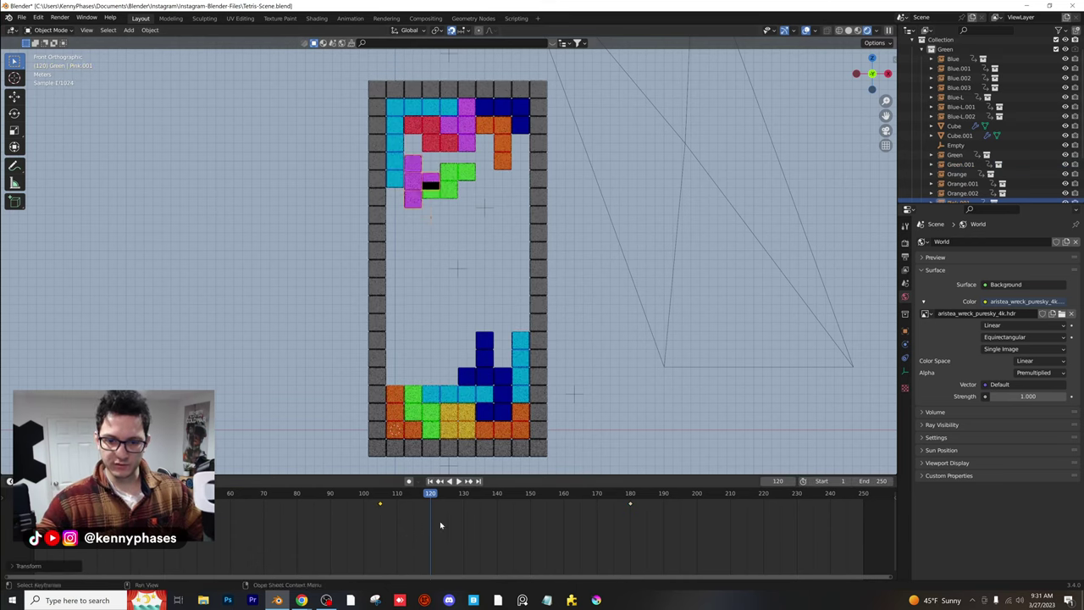
{"action": "key", "text": "g"}
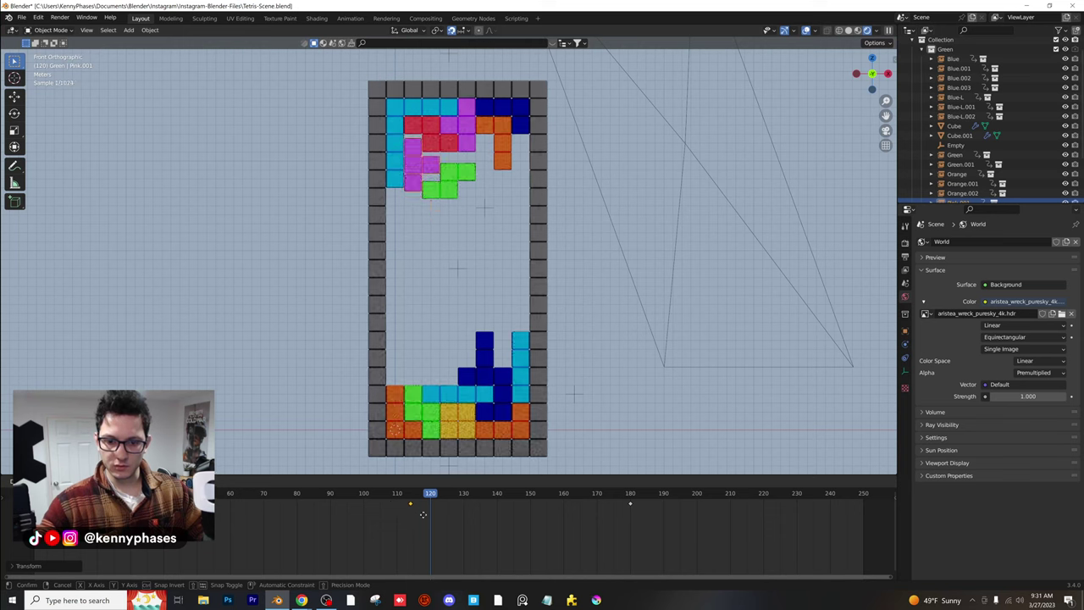
{"action": "left_click", "coordinate": [427, 515]}
{"action": "key", "text": "space"}
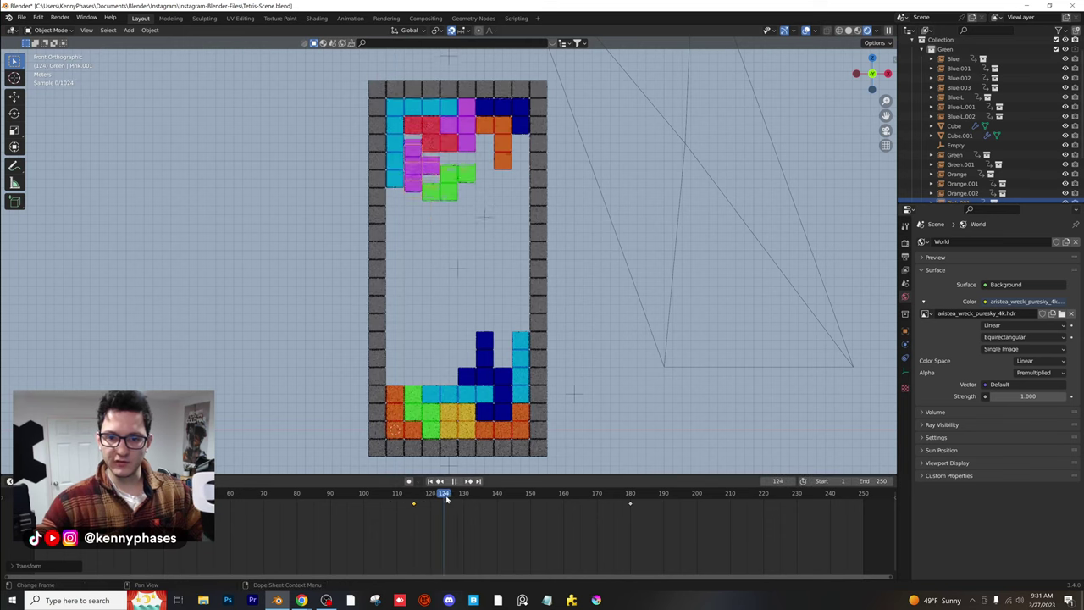
{"action": "left_click_drag", "start_coordinate": [595, 509], "coordinate": [527, 502]}
{"action": "key", "text": "space"}
Delay the landing keyframes of the top light blue bar and the top dark blue L, placing the L's at frame 200
{"action": "left_click", "coordinate": [404, 110]}
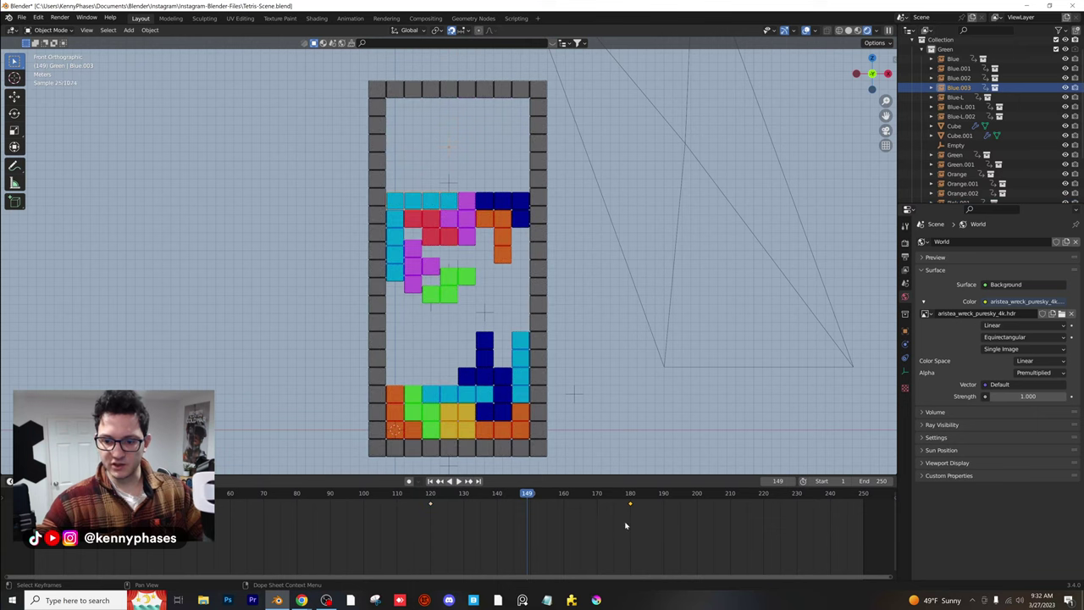
{"action": "left_click_drag", "start_coordinate": [630, 505], "coordinate": [597, 471]}
{"action": "left_click", "coordinate": [526, 221]}
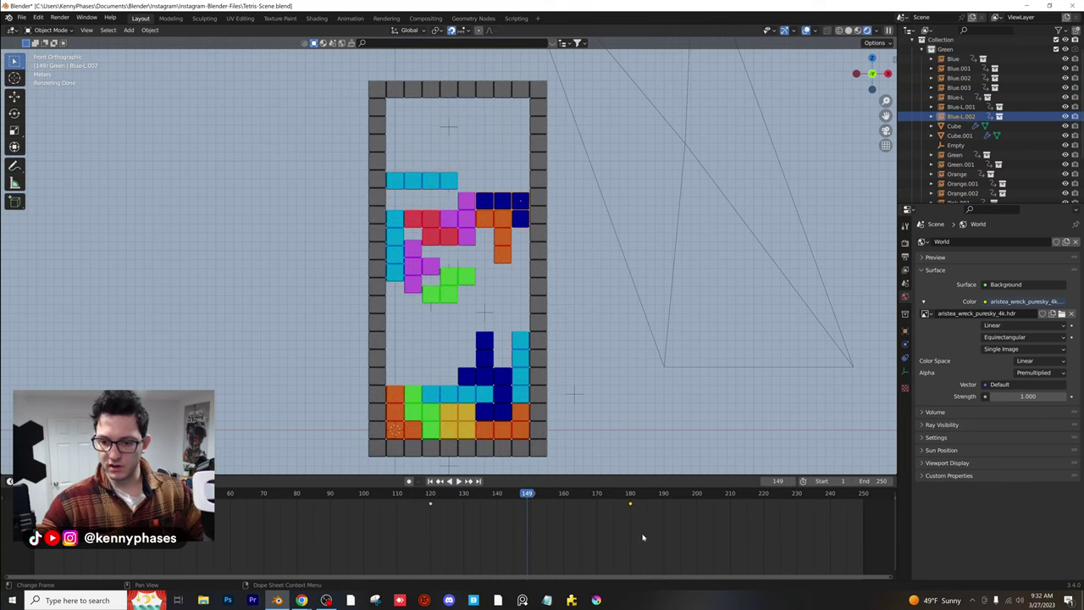
{"action": "key", "text": "g"}
{"action": "left_click", "coordinate": [710, 538]}
{"action": "left_click_drag", "start_coordinate": [447, 495], "coordinate": [507, 510]}
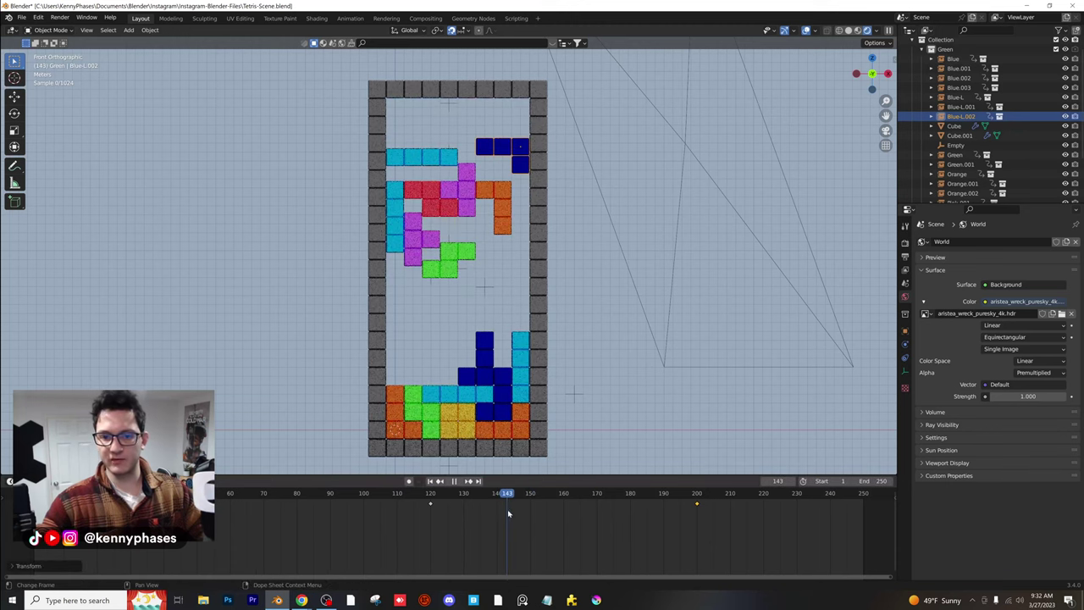
Move the upper orange piece's landing keyframe to frame 185
{"action": "left_click", "coordinate": [501, 218]}
{"action": "left_click_drag", "start_coordinate": [597, 498], "coordinate": [634, 517]}
{"action": "key", "text": "g"}
{"action": "left_click", "coordinate": [644, 519]}
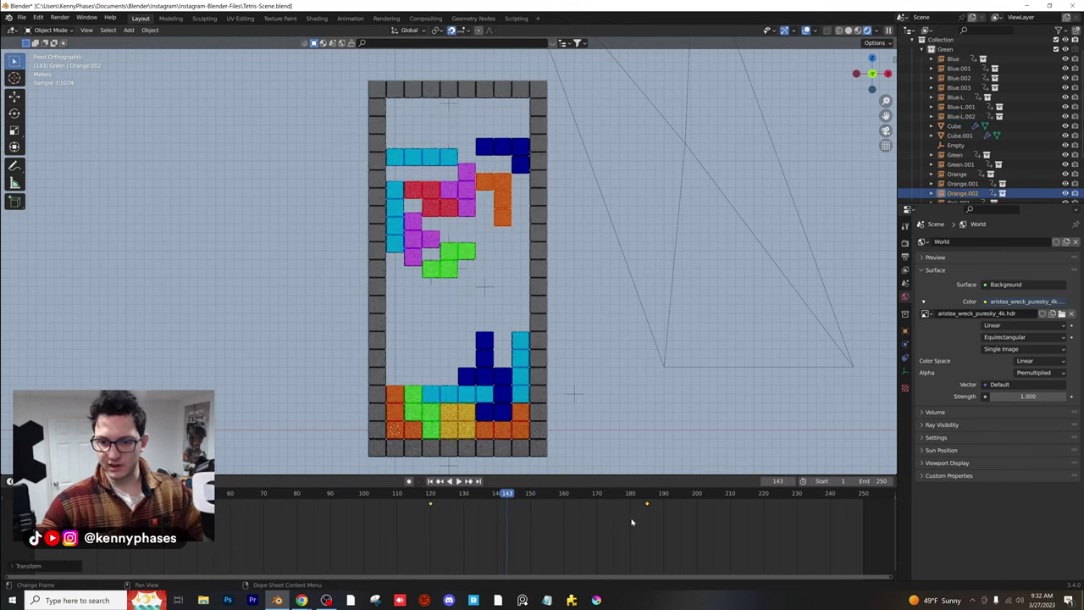
Move the upper pink piece's landing keyframe slightly past frame 180 and preview the staggered fall up to frame 164
{"action": "left_click", "coordinate": [466, 200]}
{"action": "key", "text": "g"}
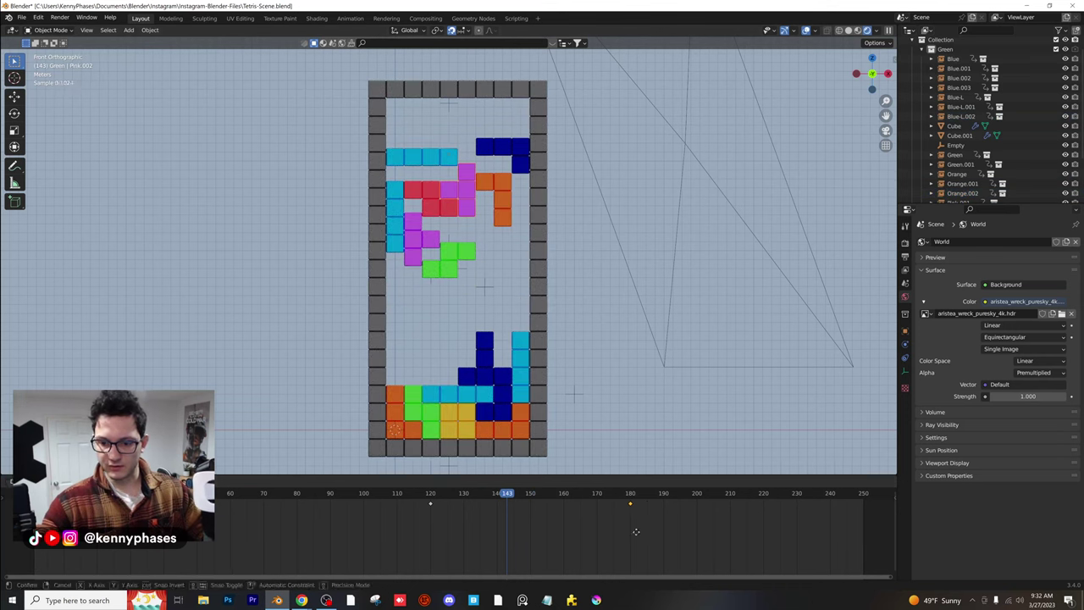
{"action": "left_click", "coordinate": [643, 530]}
{"action": "left_click_drag", "start_coordinate": [502, 497], "coordinate": [574, 511]}
{"action": "key", "text": "space"}
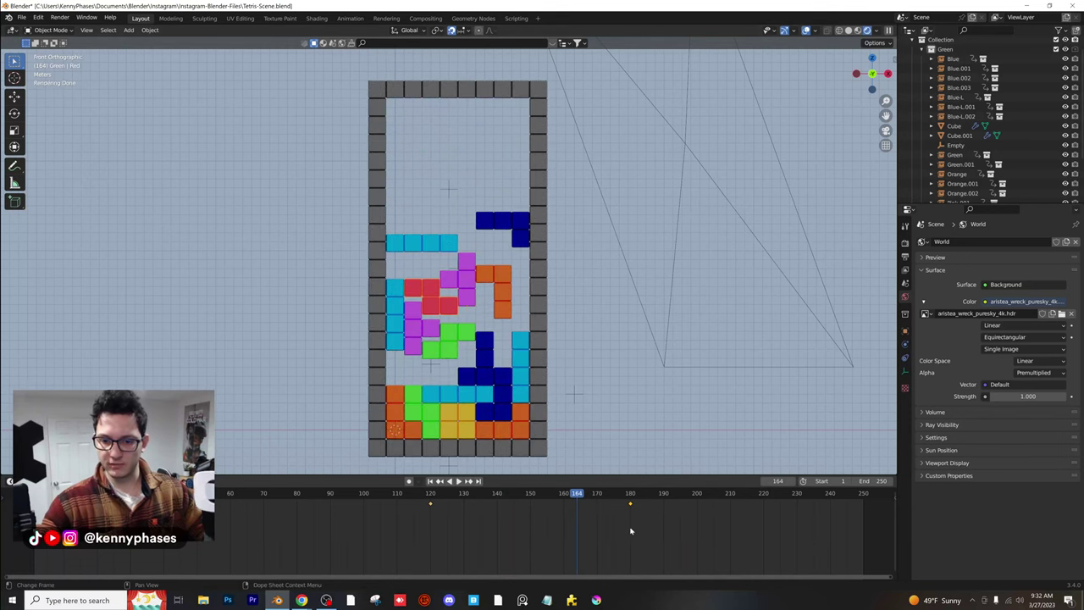
Move the red piece's landing keyframe to about frame 182 and preview the fall
{"action": "key", "text": "g"}
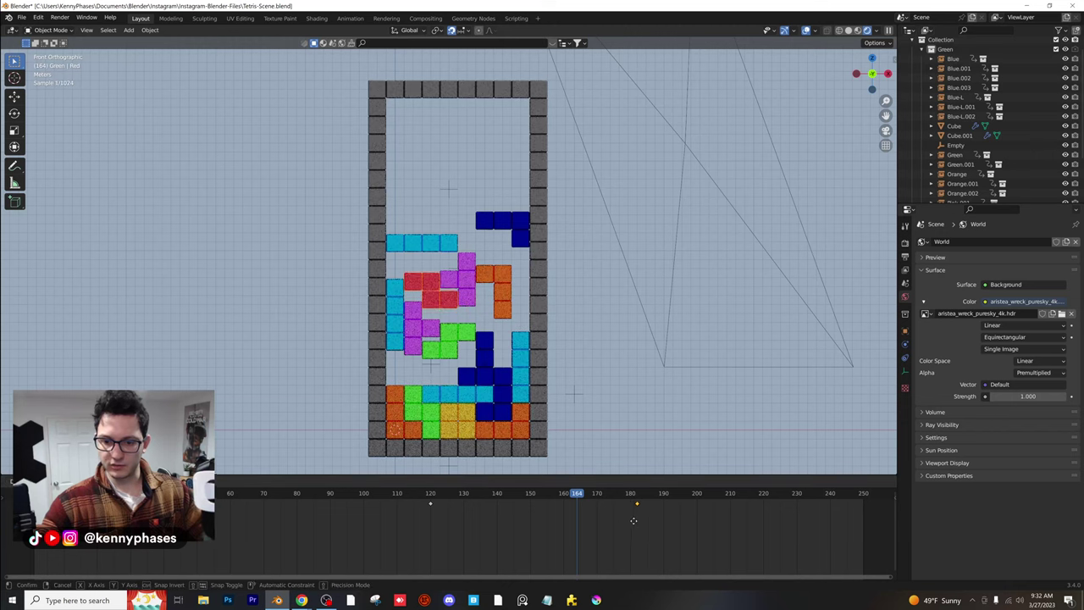
{"action": "left_click", "coordinate": [635, 520]}
{"action": "left_click_drag", "start_coordinate": [576, 504], "coordinate": [519, 503]}
{"action": "key", "text": "space"}
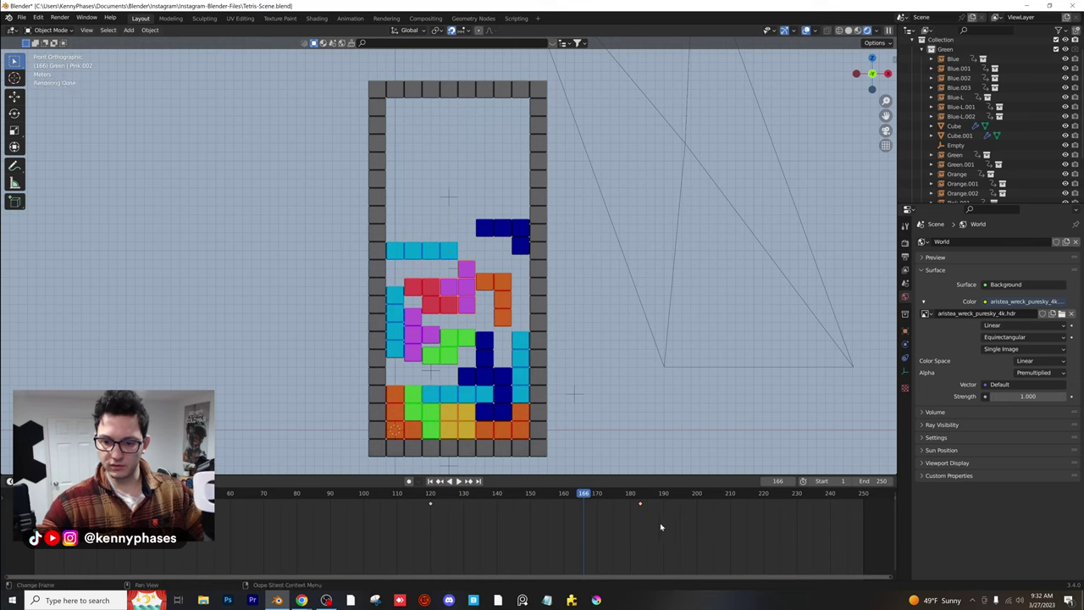
Move the upper pink piece's landing keyframe to about frame 186 and preview the staggered fall
{"action": "left_click_drag", "start_coordinate": [639, 503], "coordinate": [651, 503]}
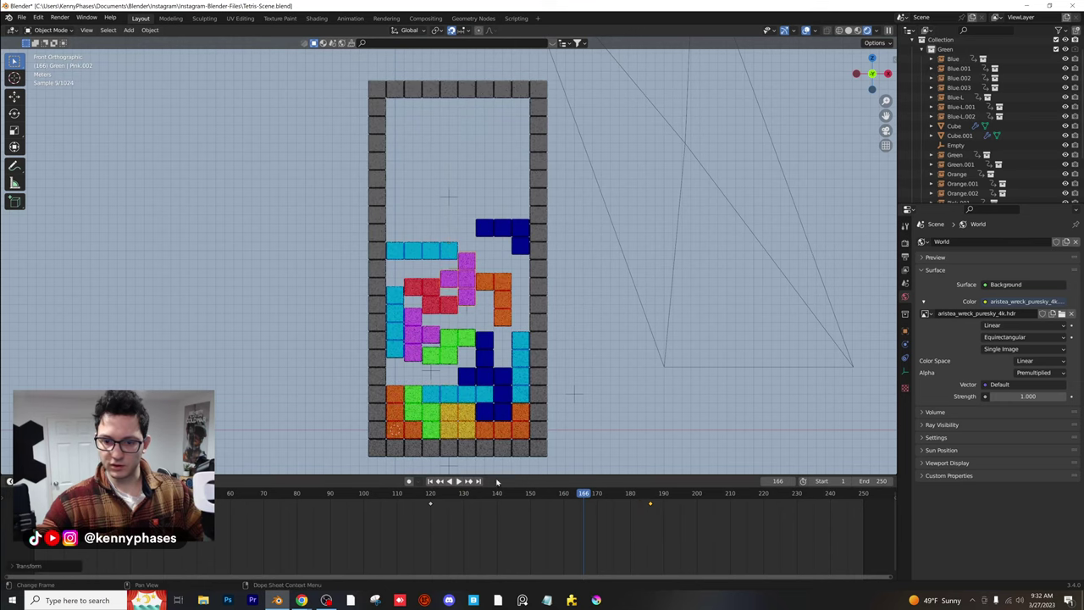
{"action": "left_click_drag", "start_coordinate": [566, 498], "coordinate": [536, 502]}
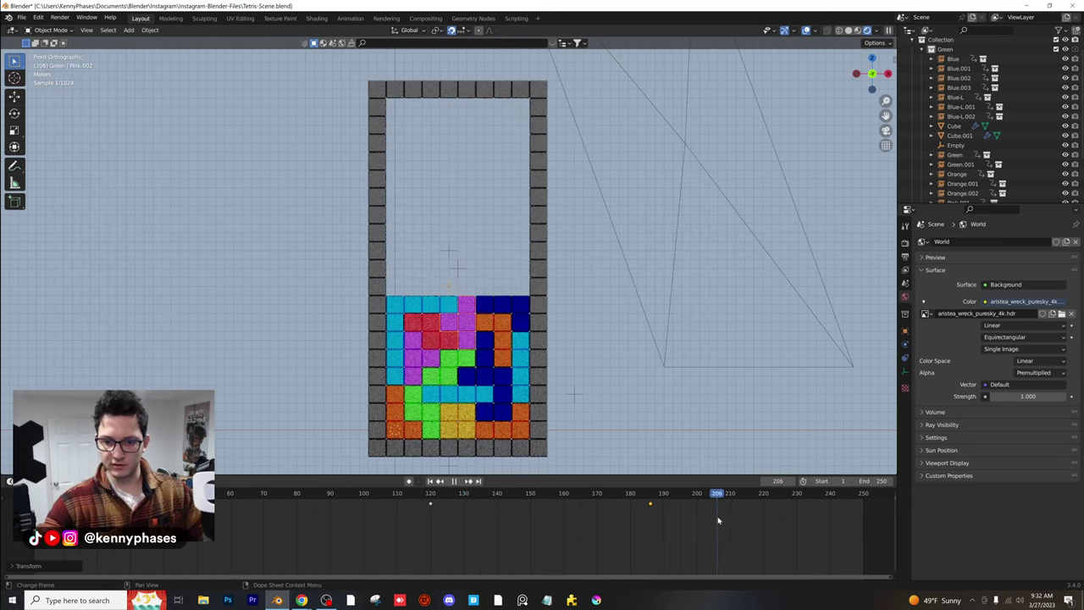
{"action": "left_click_drag", "start_coordinate": [719, 520], "coordinate": [414, 506]}
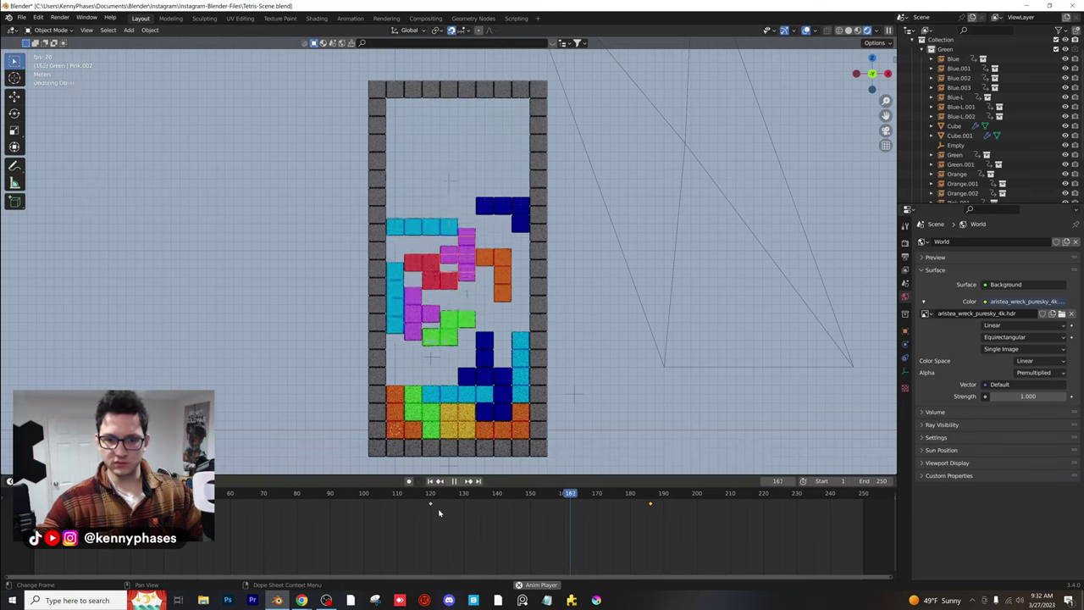
{"action": "key", "text": "space"}
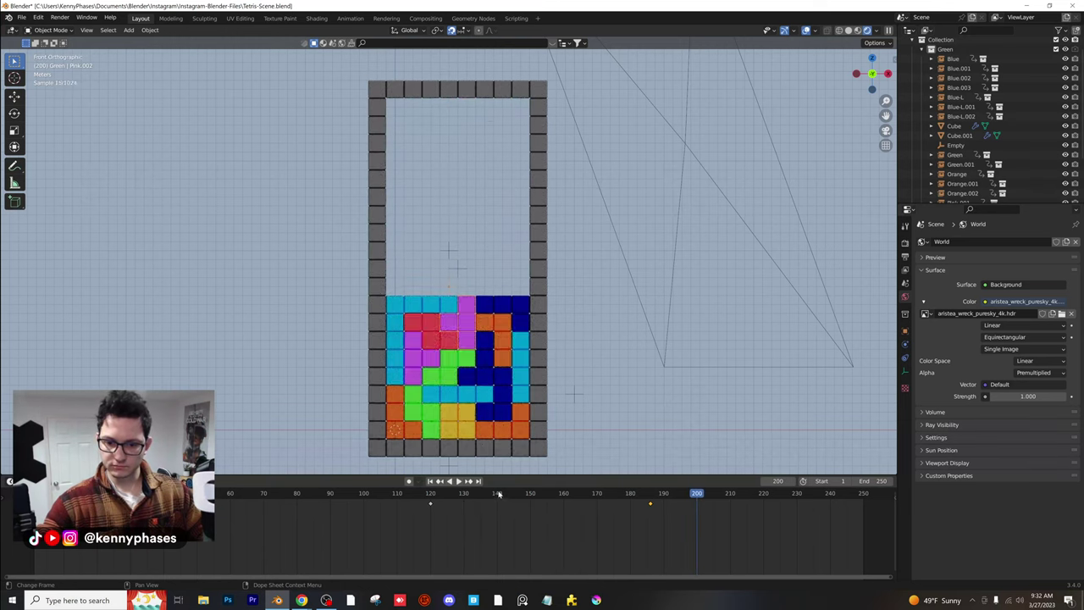
Insert location keyframes at frame 120 for the tall dark blue L and the vertical light blue bar in the lower stack
{"action": "left_click_drag", "start_coordinate": [499, 493], "coordinate": [431, 494]}
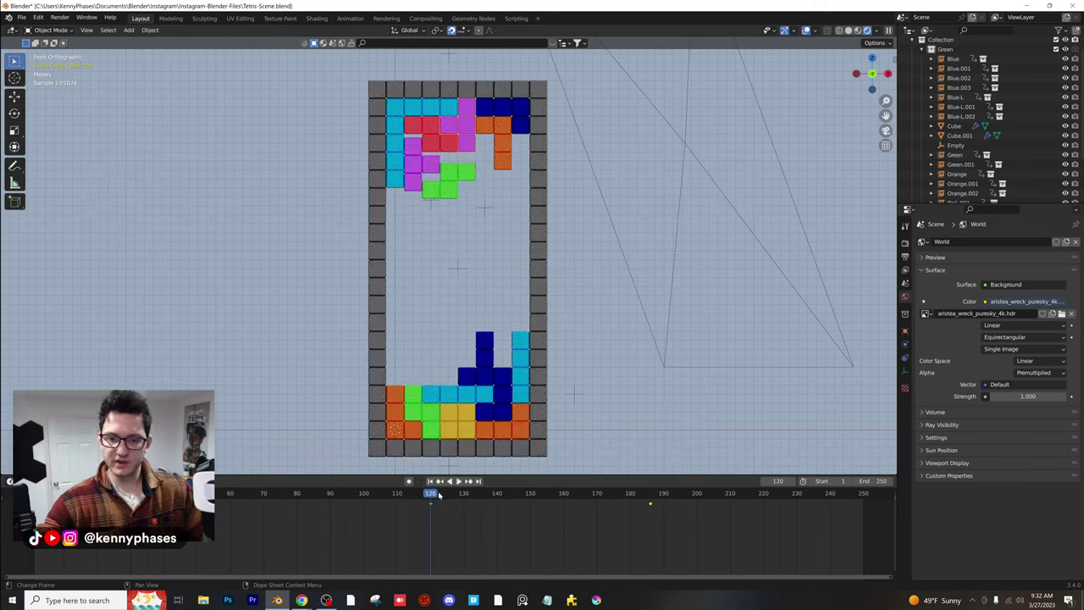
{"action": "left_click", "coordinate": [474, 370]}
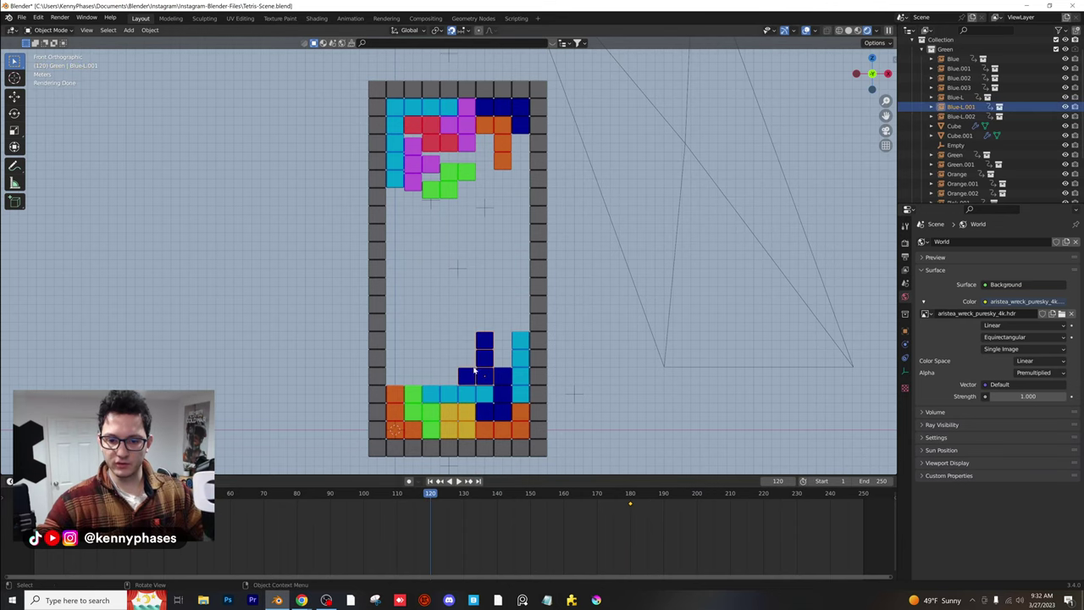
{"action": "key", "text": "i"}
{"action": "left_click", "coordinate": [489, 359]}
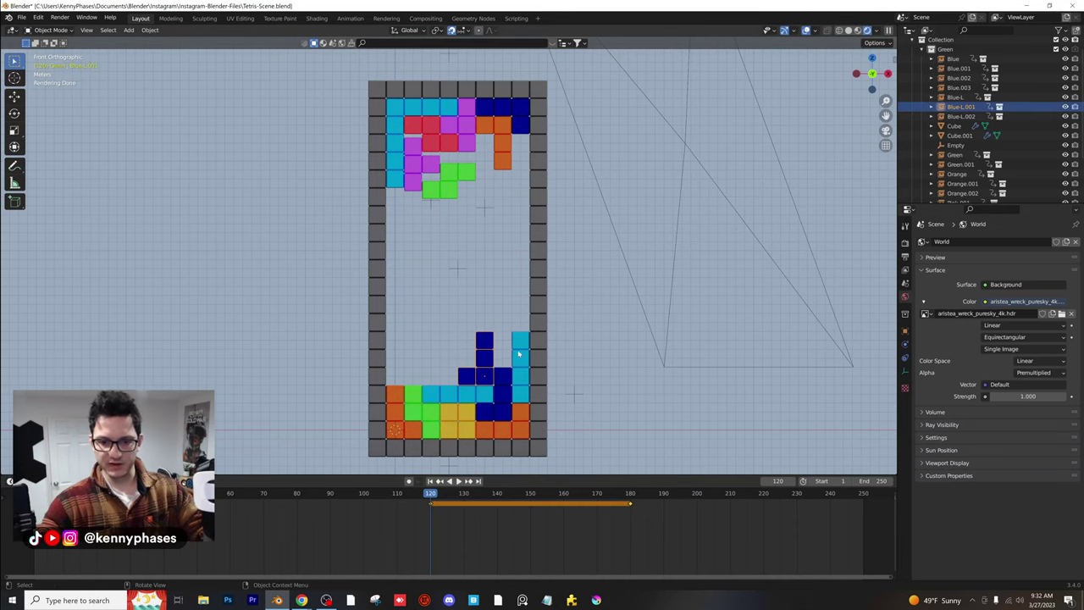
{"action": "left_click", "coordinate": [525, 356]}
{"action": "key", "text": "i"}
{"action": "left_click", "coordinate": [525, 356]}
Insert location keyframes at frame 120 for the horizontal light blue bar, the green piece and the leftmost orange piece in the lower stack
{"action": "scroll", "coordinate": [525, 357], "scroll_direction": "up", "scroll_amount": 3}
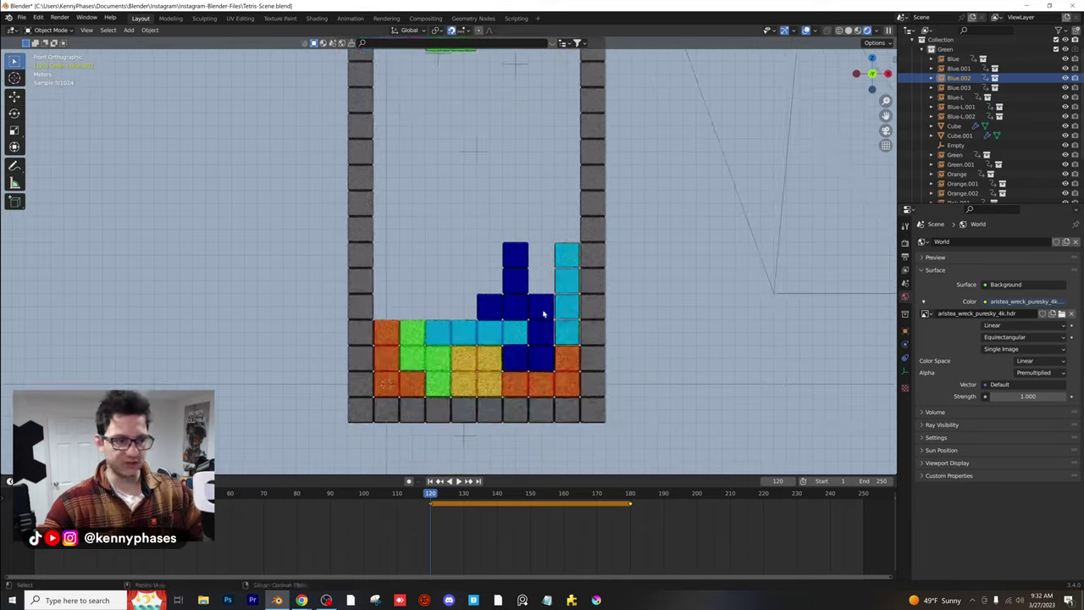
{"action": "key", "text": "i"}
{"action": "left_click", "coordinate": [515, 347]}
{"action": "left_click", "coordinate": [381, 343]}
{"action": "key", "text": "i"}
{"action": "left_click", "coordinate": [381, 343]}
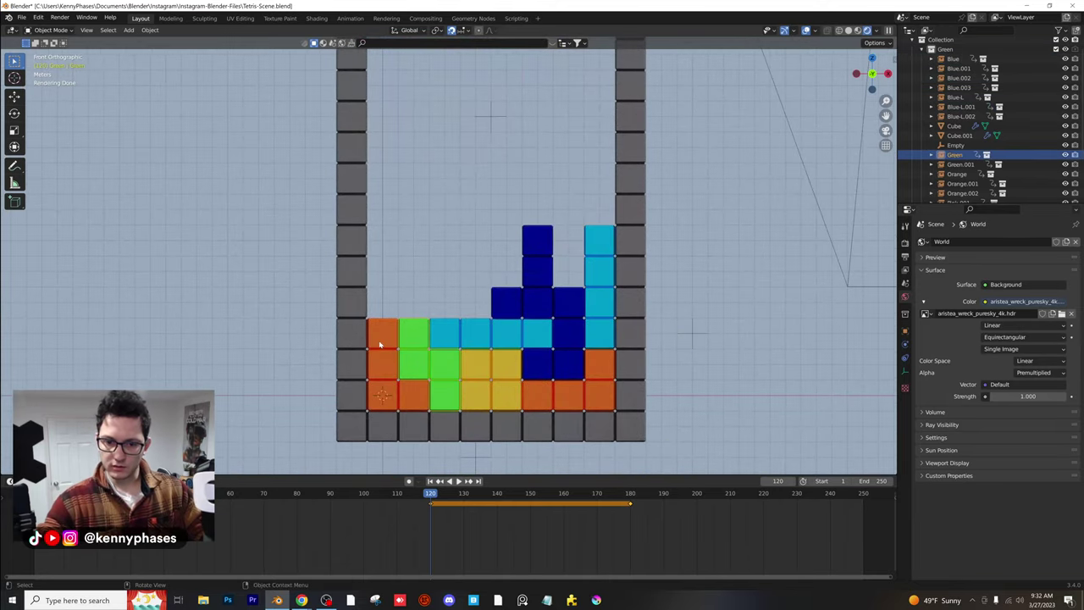
{"action": "key", "text": "i"}
{"action": "left_click", "coordinate": [383, 343]}
Insert location keyframes at frame 120 for the yellow square and the lowest dark blue L
{"action": "left_click", "coordinate": [491, 379]}
{"action": "key", "text": "i"}
{"action": "left_click", "coordinate": [491, 378]}
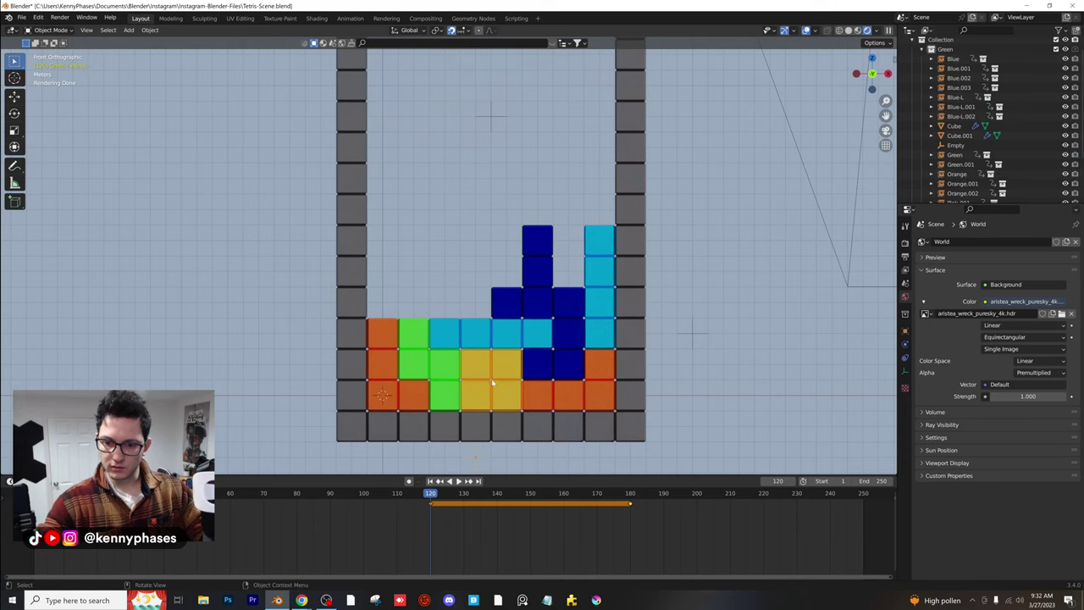
{"action": "left_click", "coordinate": [569, 362]}
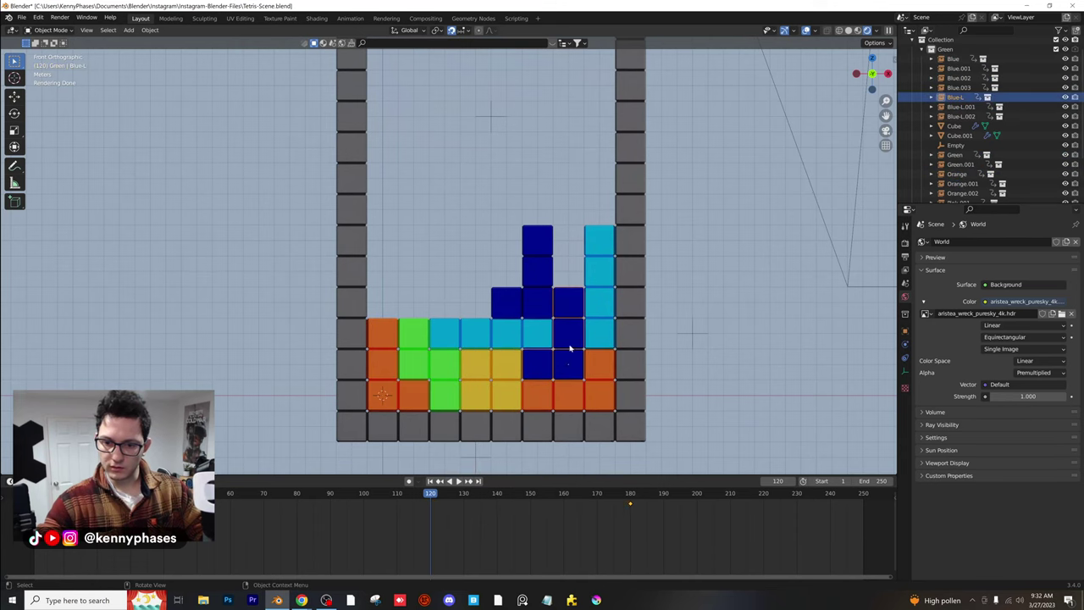
{"action": "key", "text": "i"}
{"action": "left_click", "coordinate": [569, 346]}
{"action": "left_click", "coordinate": [535, 303]}
{"action": "left_click", "coordinate": [598, 296]}
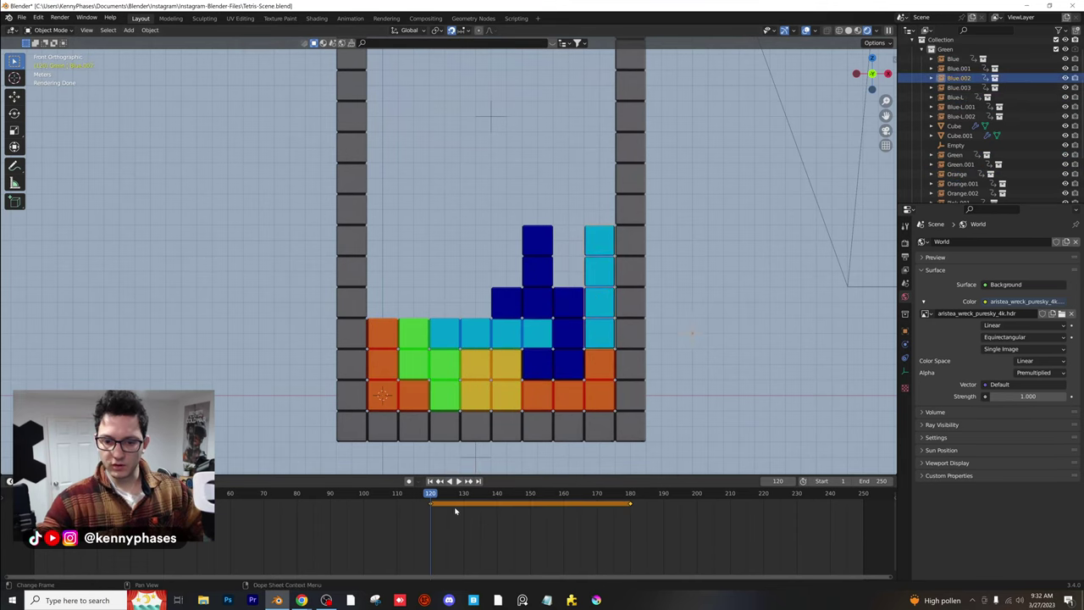
At frame 90, raise the lower stack's vertical light blue bar to just below the upper dark blue L and keyframe its location
{"action": "left_click_drag", "start_coordinate": [432, 500], "coordinate": [303, 504]}
{"action": "key", "text": "space"}
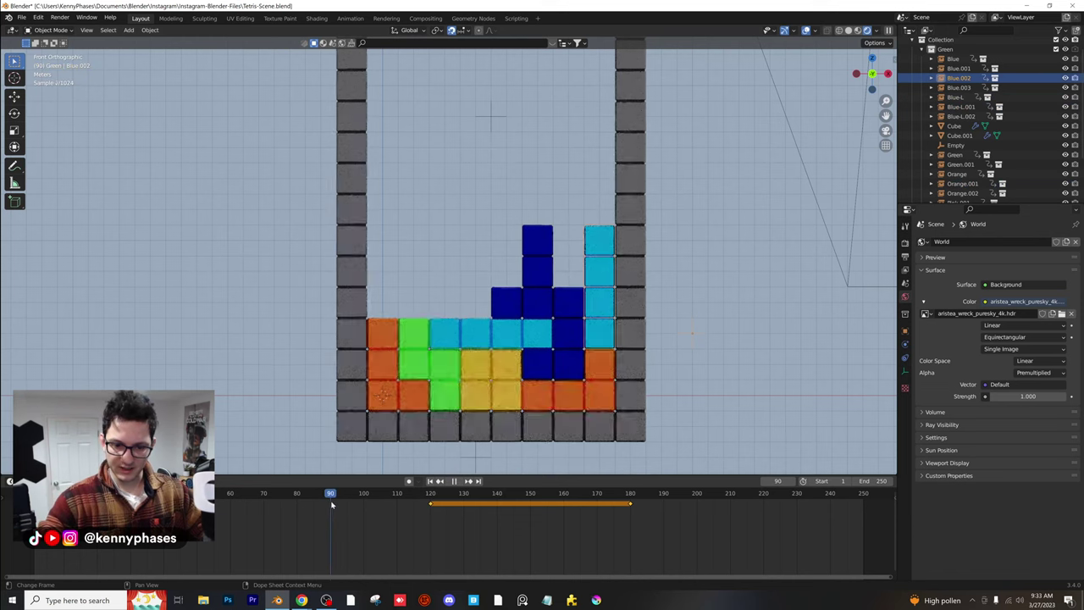
{"action": "scroll", "coordinate": [576, 240], "scroll_direction": "down", "scroll_amount": 3}
{"action": "middle_click_drag", "start_coordinate": [575, 259], "coordinate": [573, 316], "text": "shift"}
{"action": "left_click", "coordinate": [571, 331]}
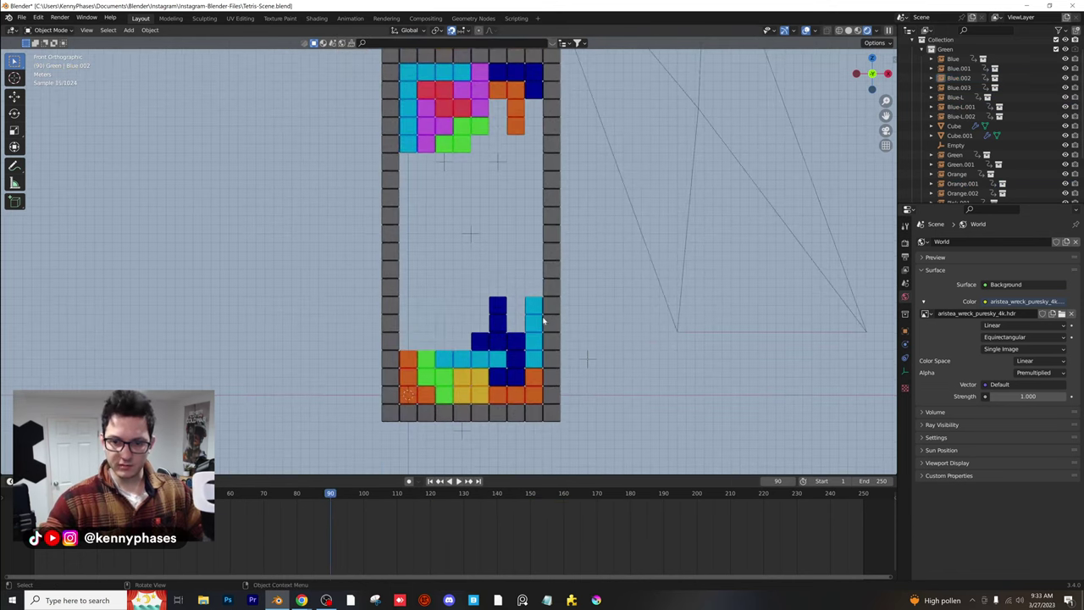
{"action": "left_click", "coordinate": [542, 320]}
{"action": "key", "text": "g"}
{"action": "key", "text": "z"}
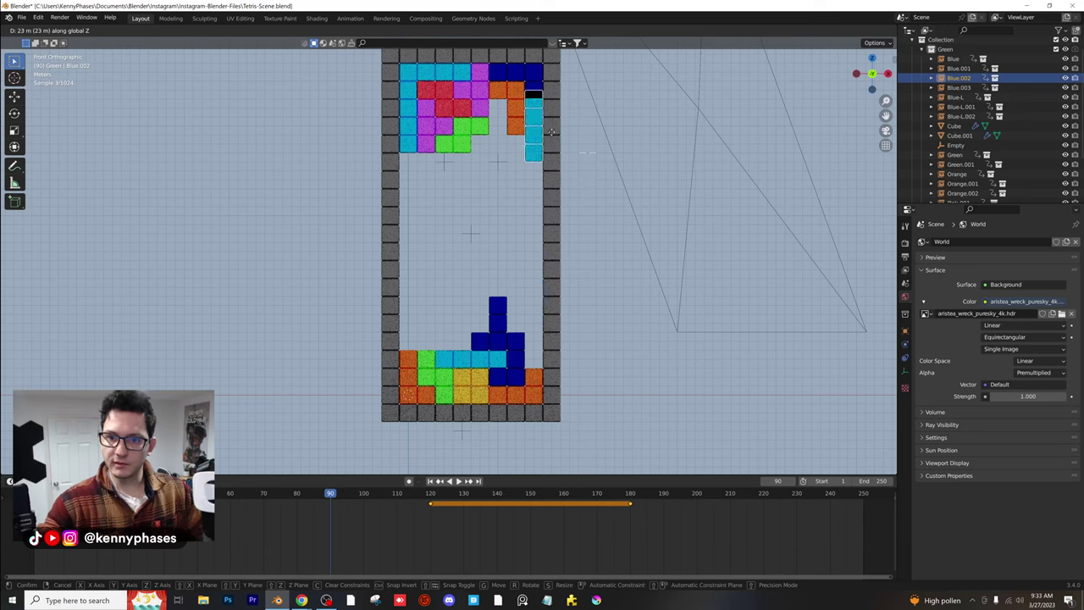
{"action": "left_click", "coordinate": [551, 142]}
{"action": "key", "text": "i"}
{"action": "left_click", "coordinate": [542, 136]}
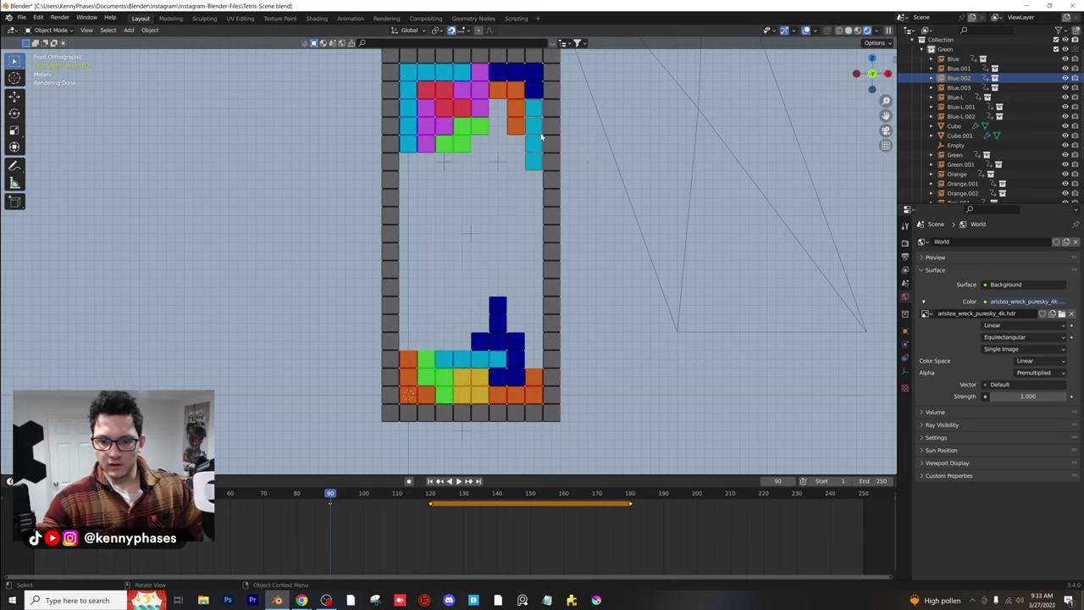
Raise the tall dark blue L into the gap beside the upper orange piece, keyframe it, and shift that start keyframe to frame 95
{"action": "left_click", "coordinate": [502, 338]}
{"action": "key", "text": "g"}
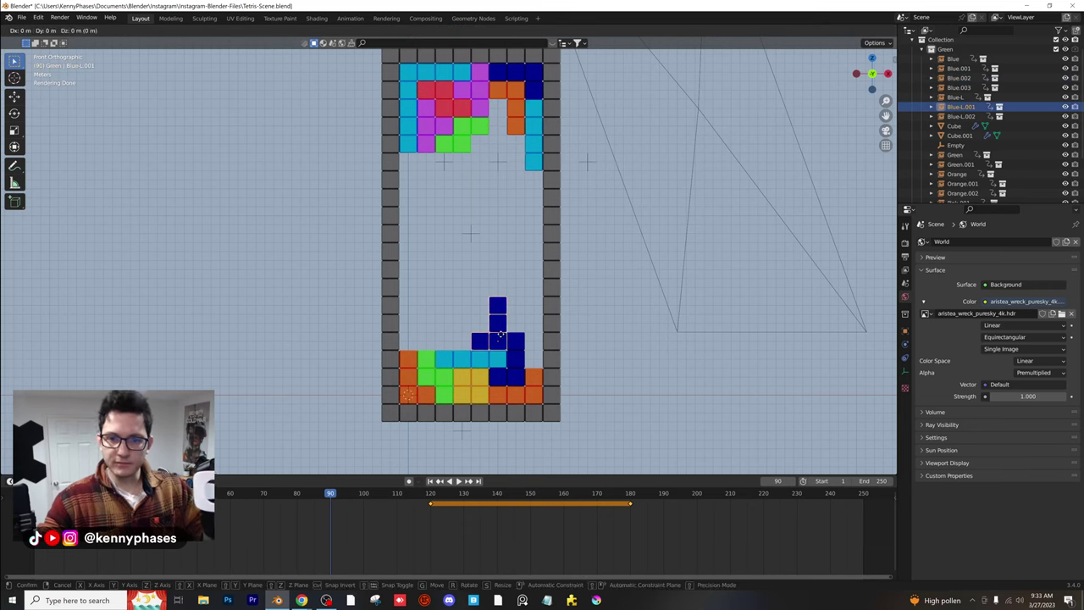
{"action": "left_click", "coordinate": [491, 140]}
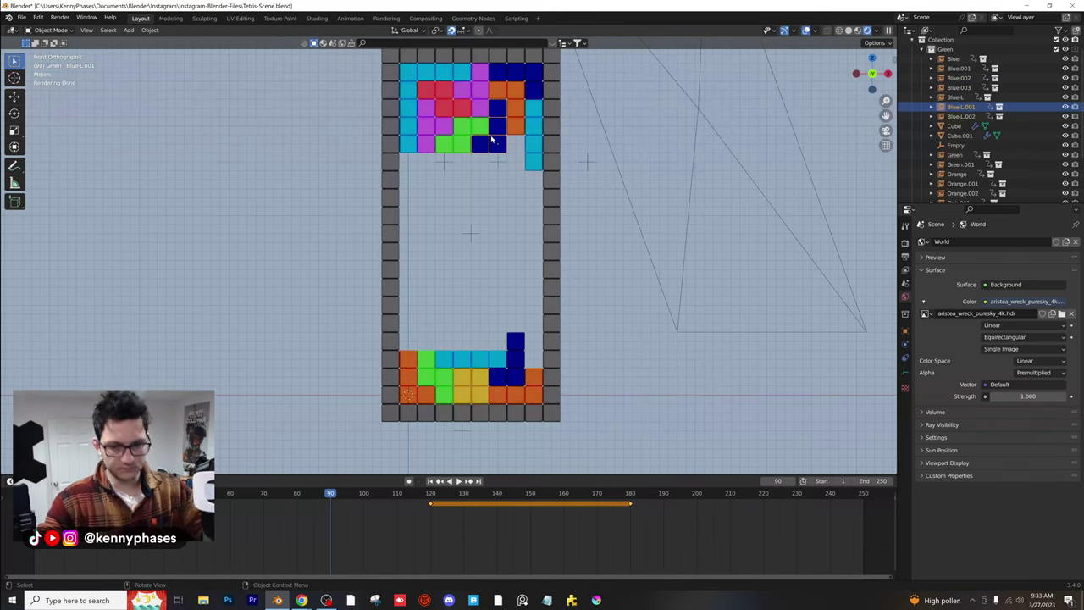
{"action": "key", "text": "i"}
{"action": "left_click", "coordinate": [473, 198]}
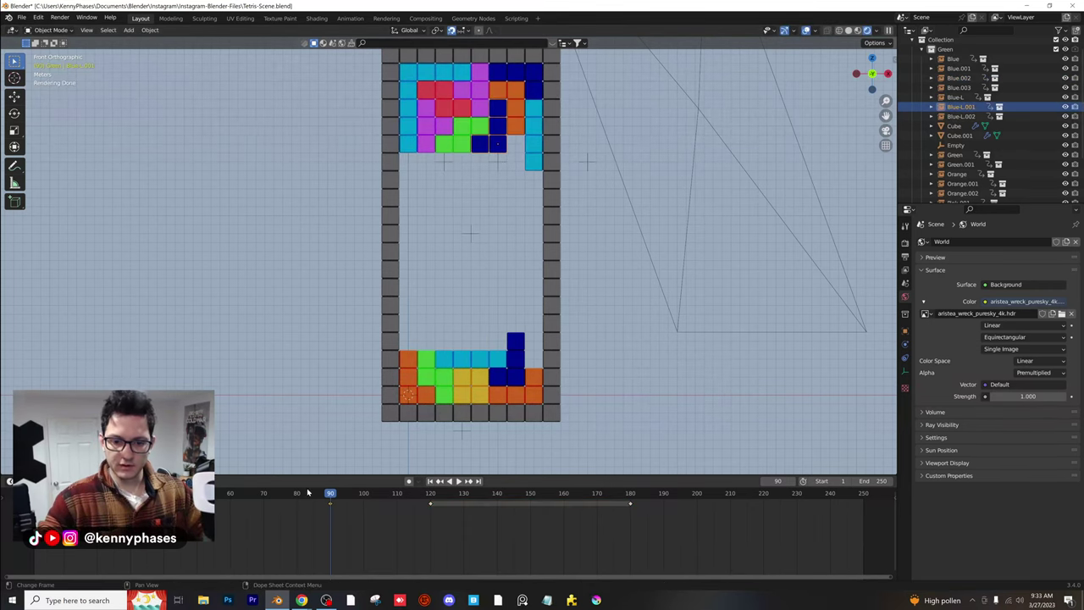
{"action": "key", "text": "g"}
{"action": "key", "text": "space"}
At frame 85, raise the horizontal light blue bar about 22 m along Z to beneath the upper pieces and keyframe its location
{"action": "left_click_drag", "start_coordinate": [359, 514], "coordinate": [316, 502]}
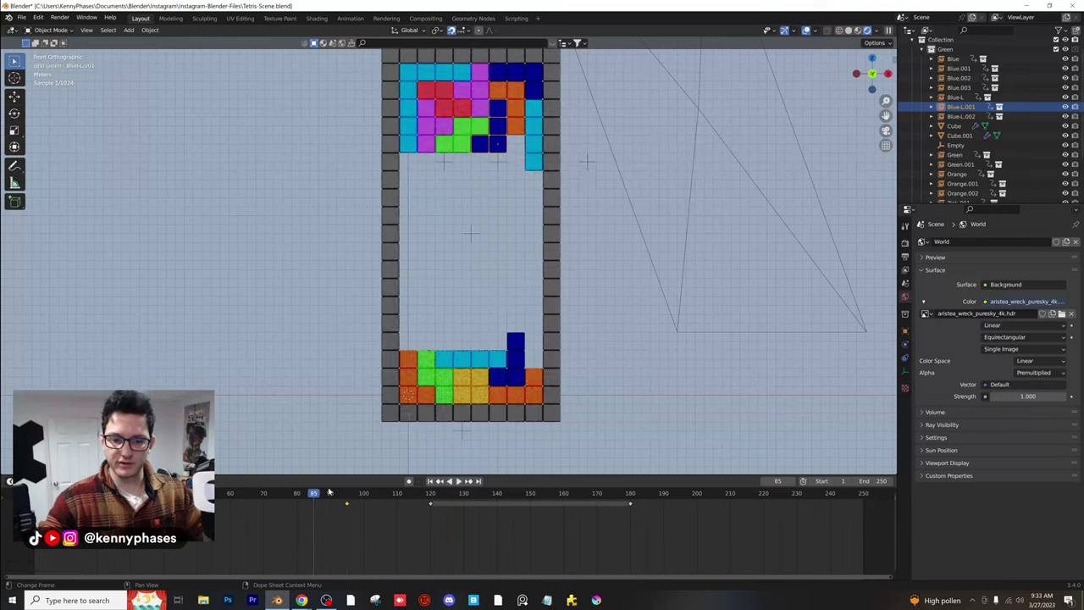
{"action": "left_click", "coordinate": [470, 359]}
{"action": "key", "text": "g"}
{"action": "key", "text": "z"}
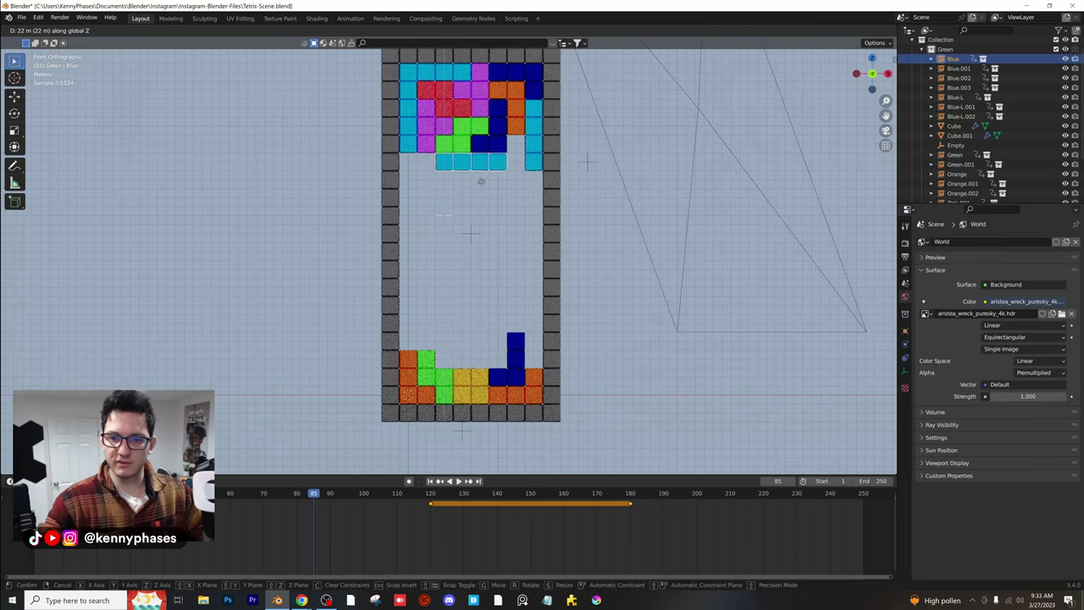
{"action": "left_click", "coordinate": [481, 171]}
{"action": "key", "text": "i"}
{"action": "left_click", "coordinate": [481, 174]}
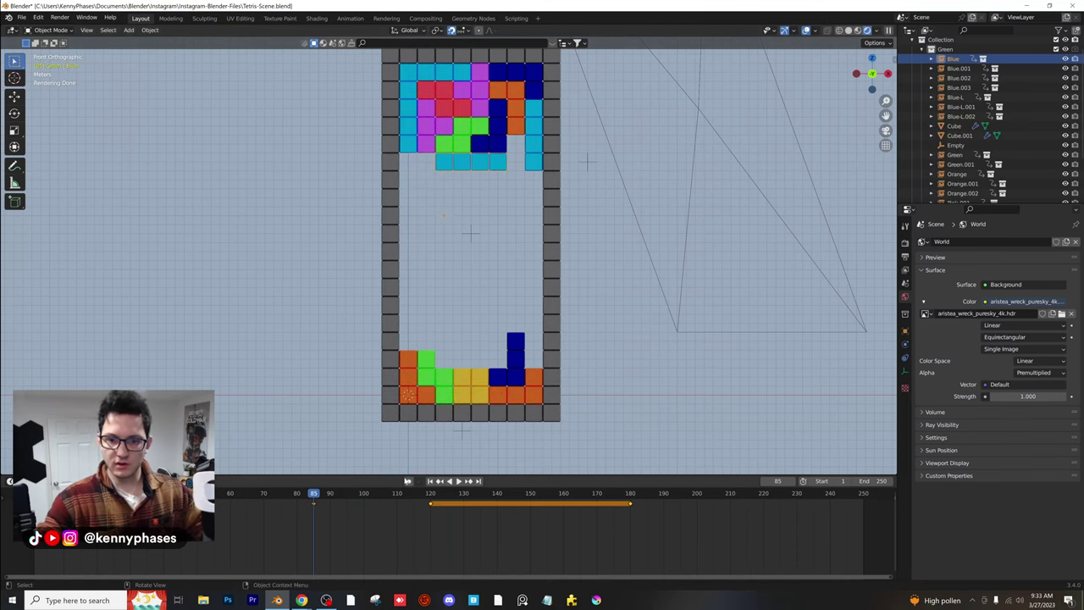
Raise the lowest dark blue L to the underside of the upper group, keyframe it, and shift that start keyframe to frame 80
{"action": "left_click", "coordinate": [517, 375]}
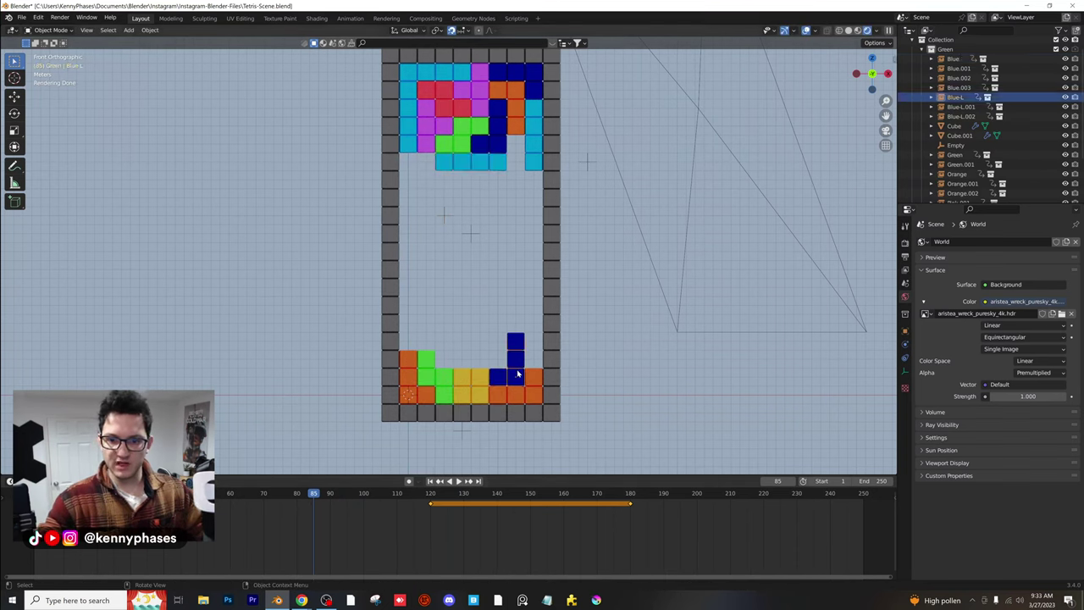
{"action": "key", "text": "g"}
{"action": "key", "text": "z"}
{"action": "left_click", "coordinate": [514, 181]}
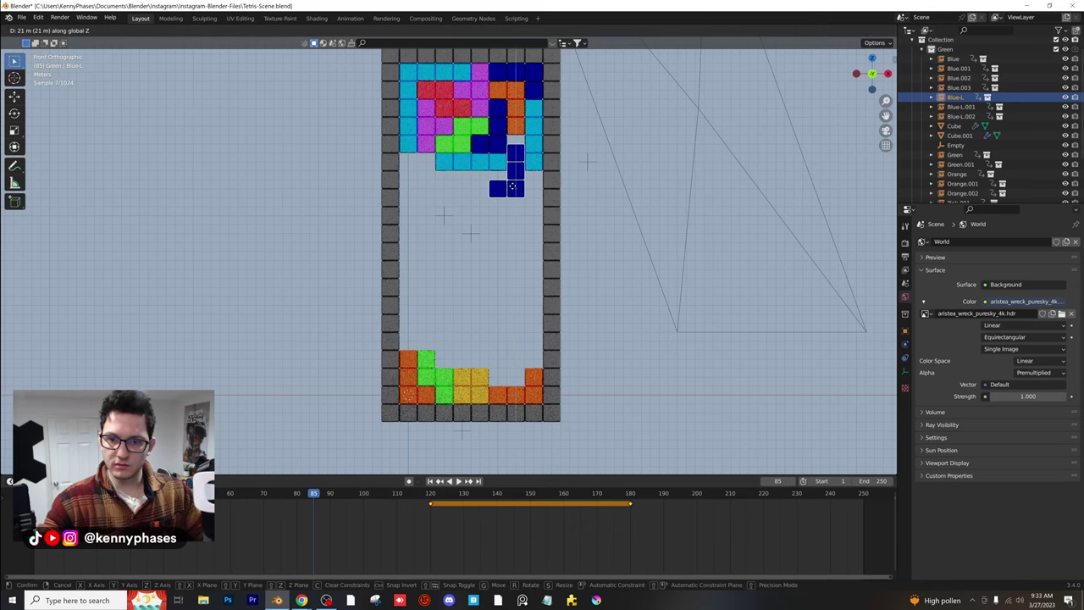
{"action": "key", "text": "i"}
{"action": "left_click", "coordinate": [513, 179]}
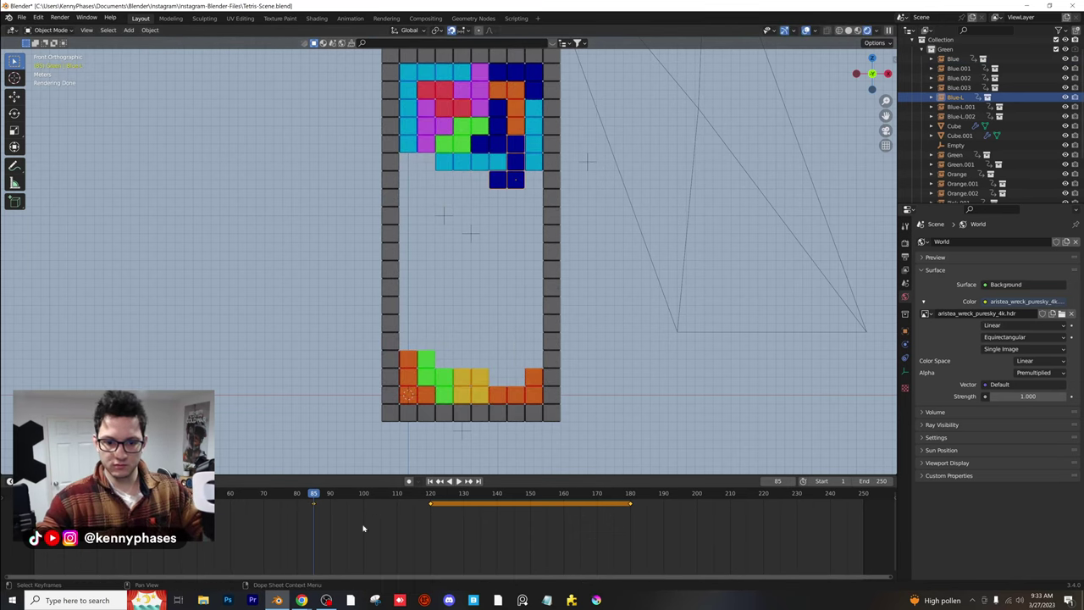
{"action": "key", "text": "g"}
{"action": "left_click", "coordinate": [317, 510]}
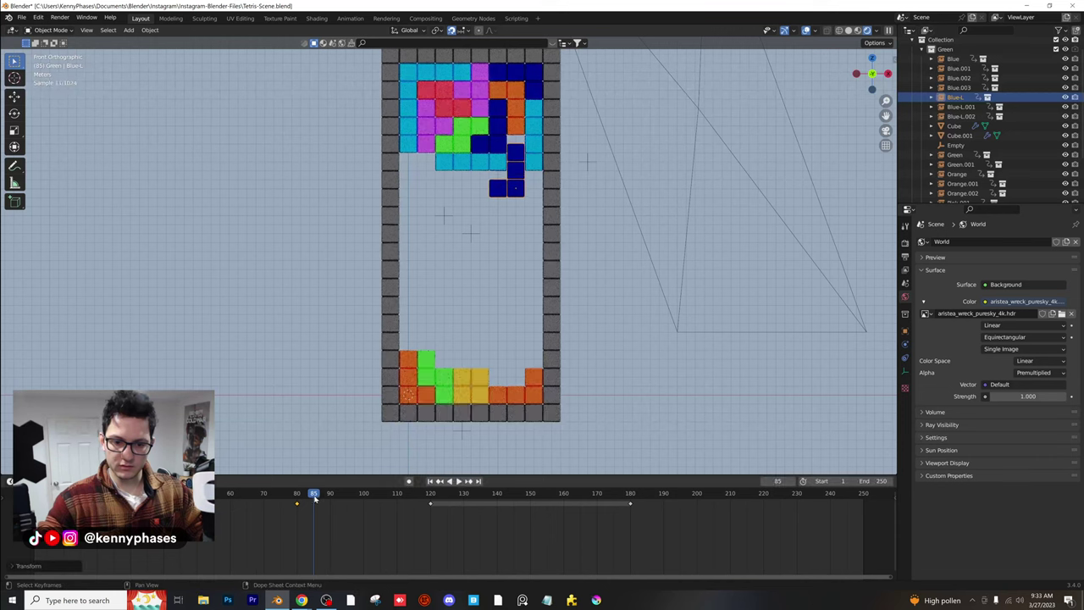
{"action": "key", "text": "space"}
At frame 70, raise the lower green piece 22 m along Z to the upper group and keyframe its location
{"action": "left_click_drag", "start_coordinate": [422, 508], "coordinate": [264, 505]}
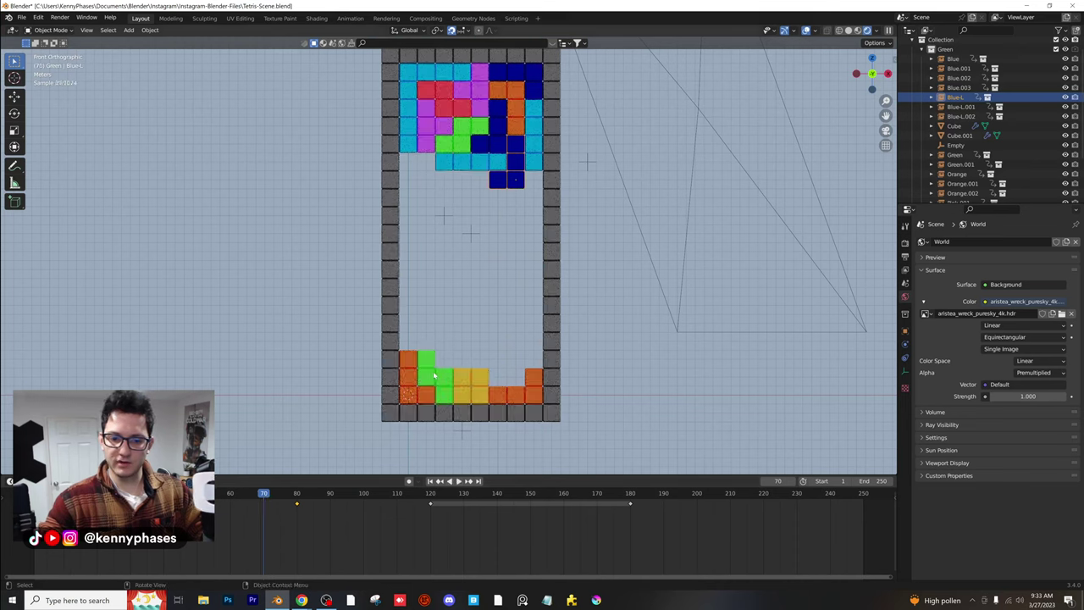
{"action": "left_click", "coordinate": [434, 375]}
{"action": "key", "text": "g"}
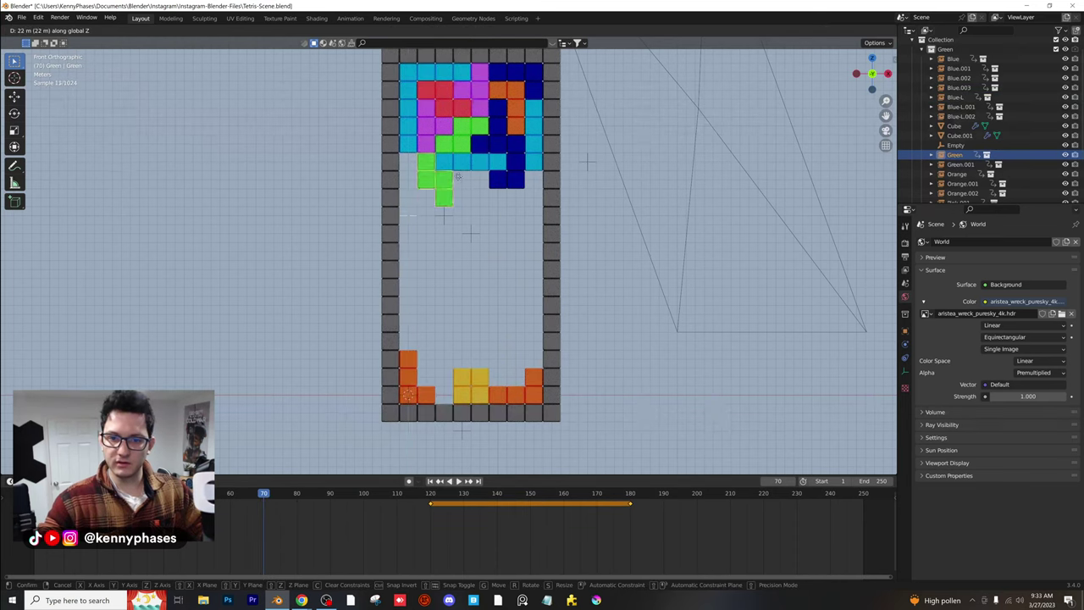
{"action": "left_click", "coordinate": [440, 189]}
{"action": "key", "text": "i"}
{"action": "left_click", "coordinate": [439, 186]}
At frame 65, raise the leftmost orange piece to beside the raised green piece and keyframe its location
{"action": "left_click", "coordinate": [411, 387]}
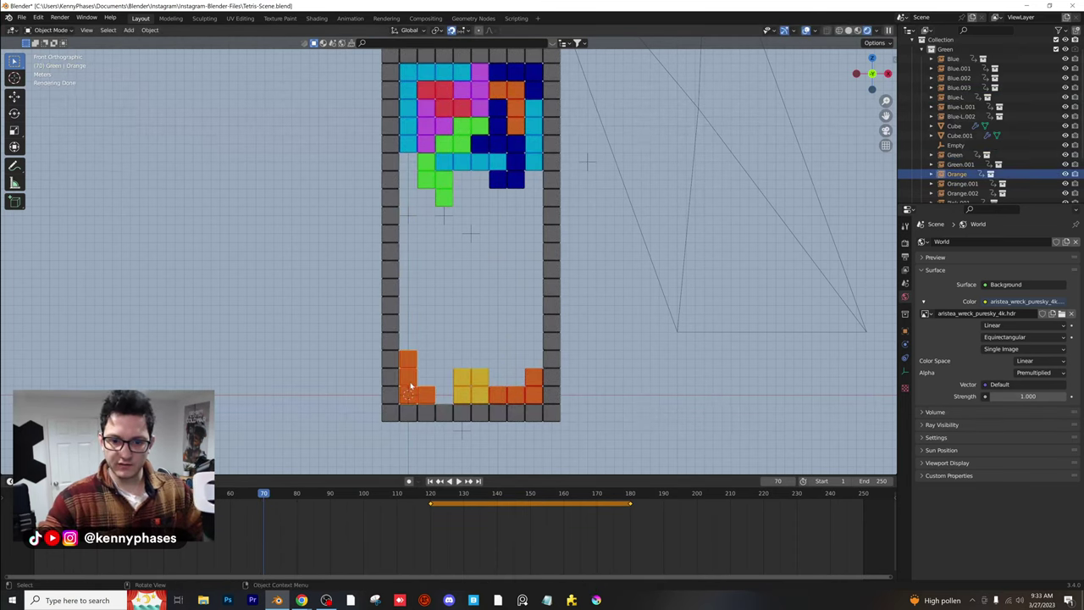
{"action": "left_click_drag", "start_coordinate": [253, 497], "coordinate": [249, 497]}
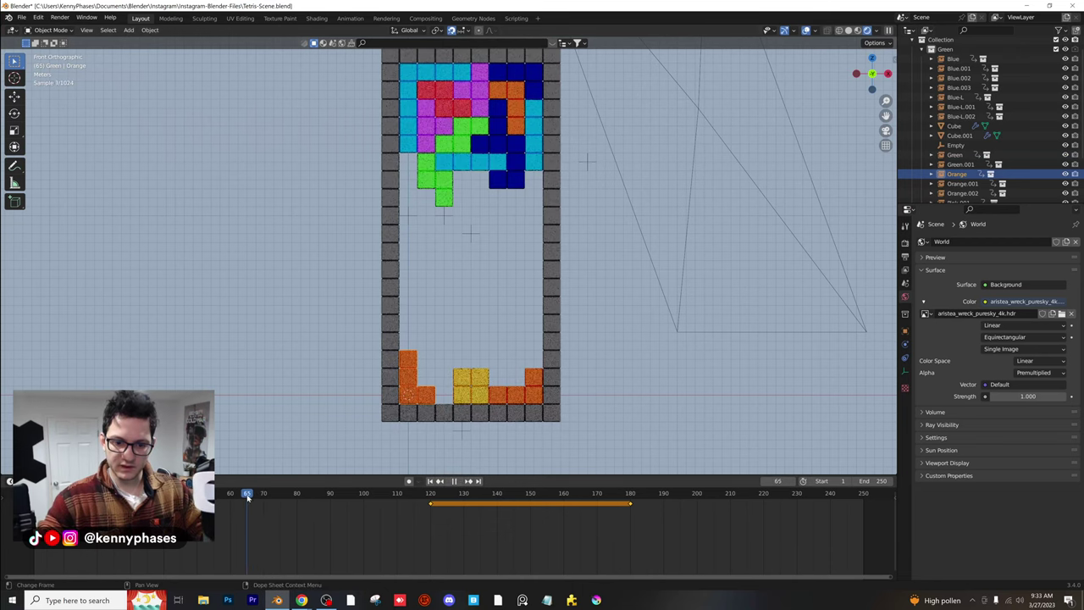
{"action": "key", "text": "g"}
{"action": "left_click", "coordinate": [436, 194]}
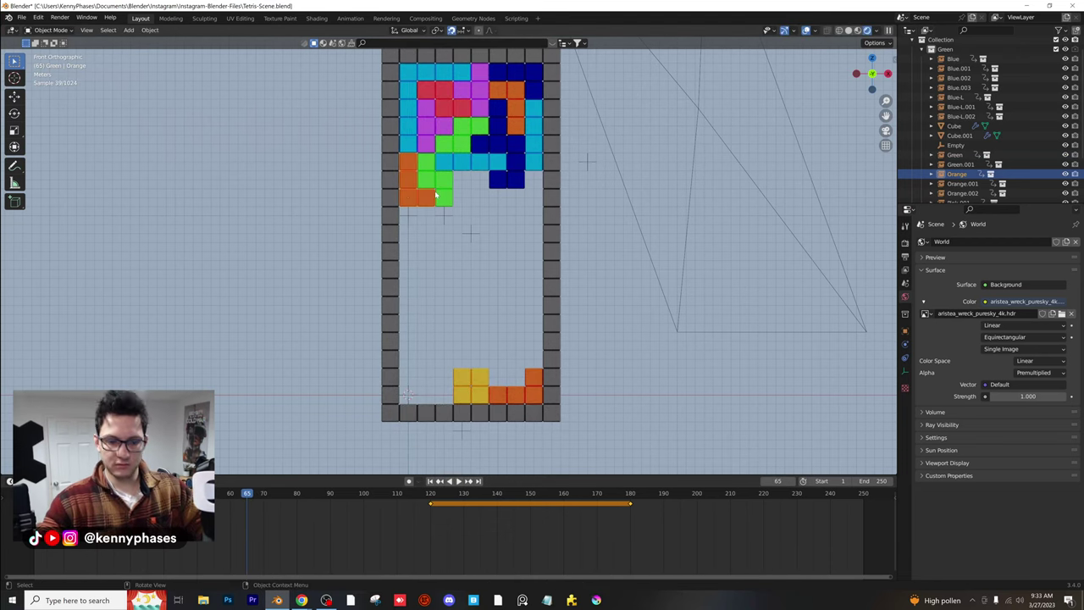
{"action": "key", "text": "i"}
{"action": "left_click", "coordinate": [436, 194]}
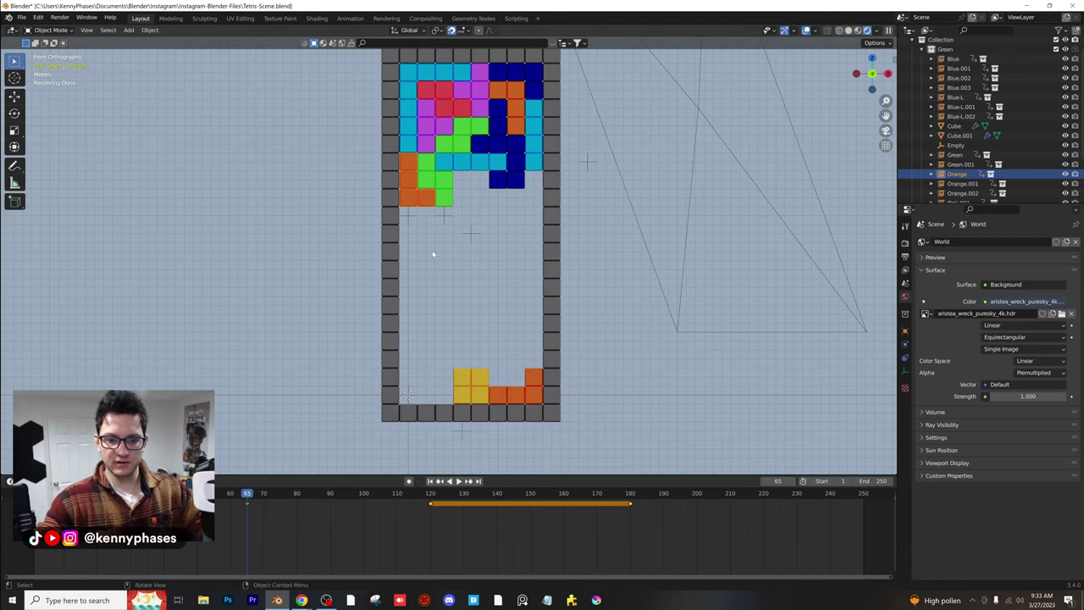
At frame 60, raise the yellow square piece along Z to beside the raised green piece and keyframe its location
{"action": "left_click", "coordinate": [471, 386]}
{"action": "left_click", "coordinate": [229, 495]}
{"action": "key", "text": "g"}
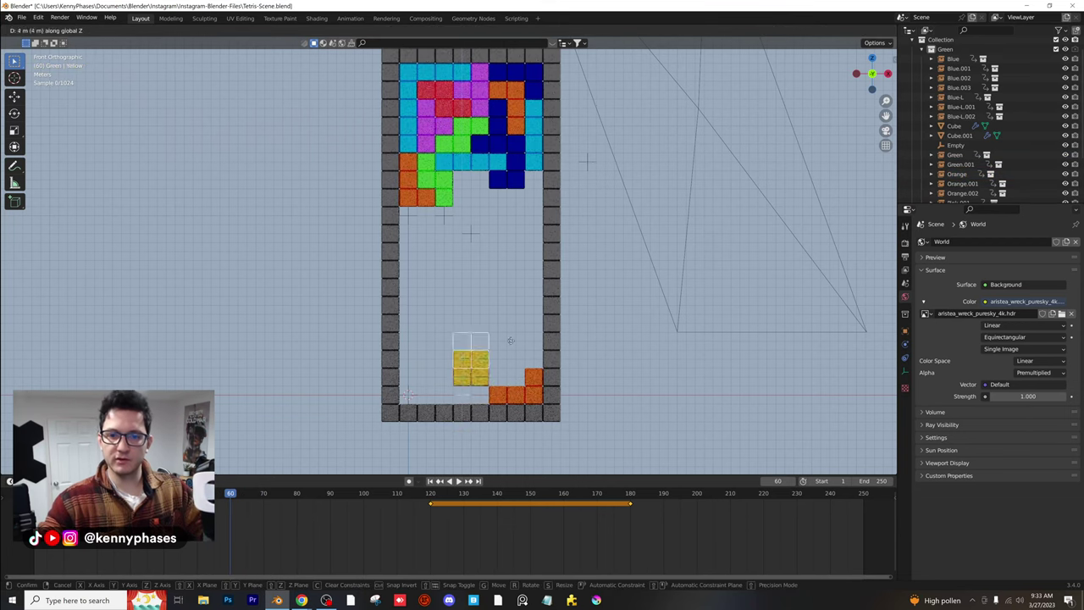
{"action": "left_click", "coordinate": [482, 197]}
{"action": "key", "text": "i"}
{"action": "left_click", "coordinate": [449, 273]}
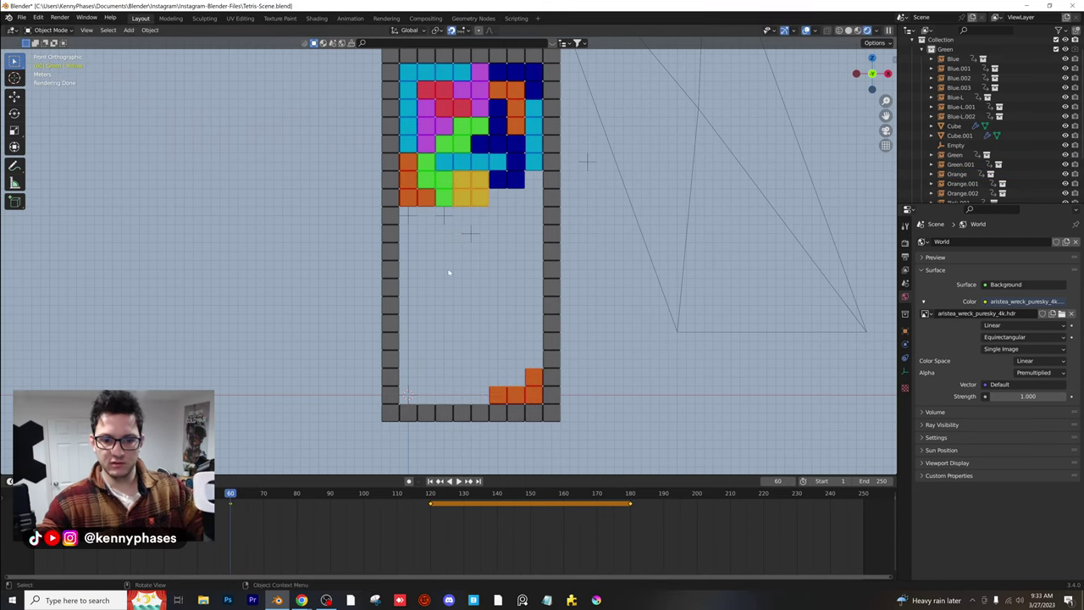
At frame 50, raise the last orange piece about 22 m along Z into the gap under the upper group and keyframe its location
{"action": "left_click", "coordinate": [529, 388]}
{"action": "key", "text": "Down"}
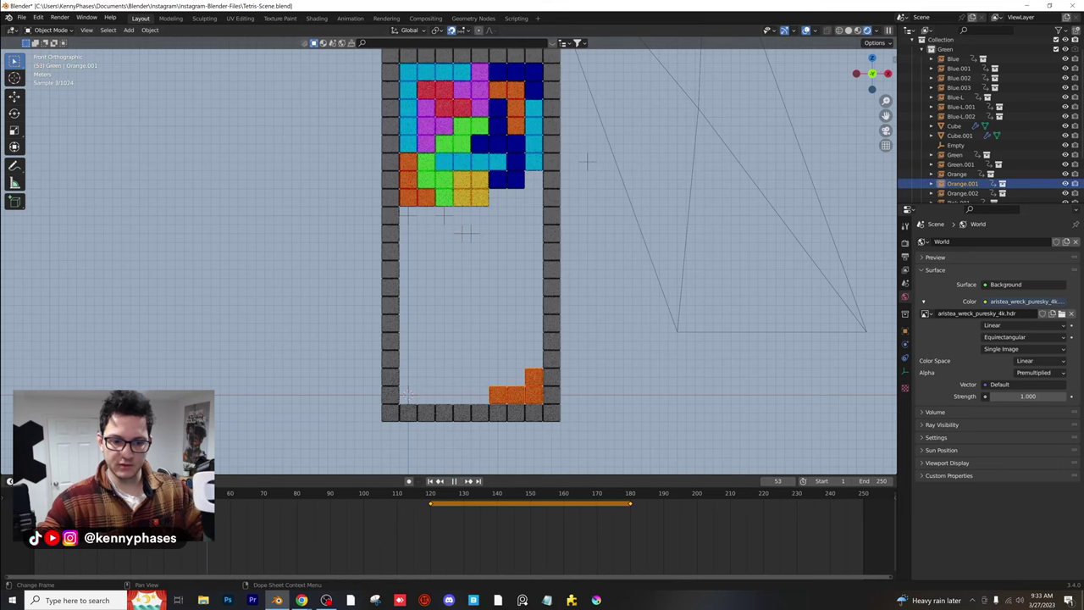
{"action": "key", "text": "g"}
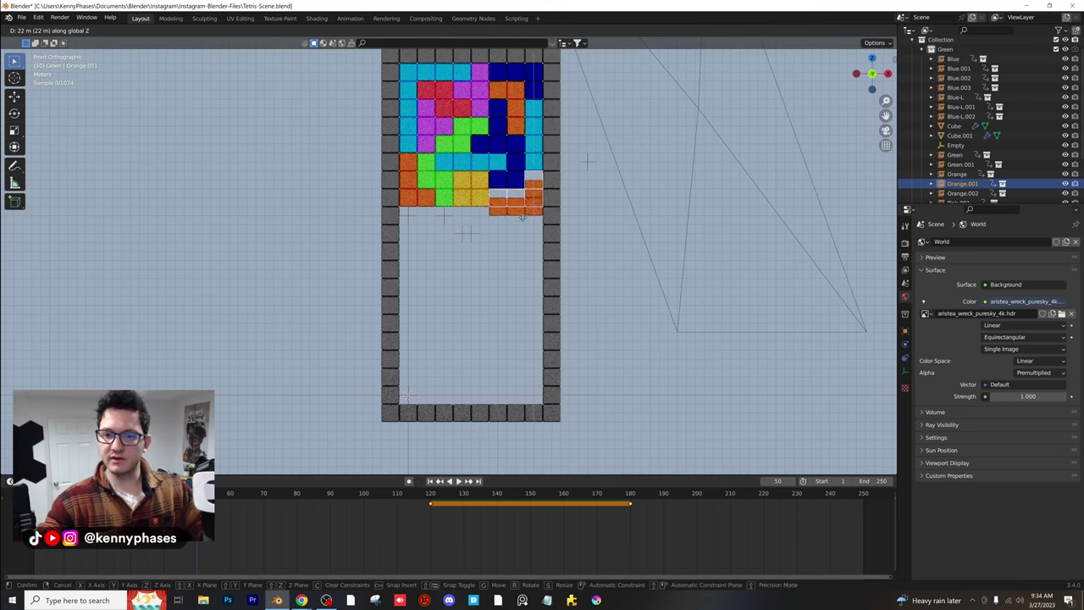
{"action": "left_click", "coordinate": [526, 204]}
{"action": "key", "text": "i"}
{"action": "left_click", "coordinate": [526, 202]}
Play back the falling-piece animation in the front view and again through the camera
{"action": "scroll", "coordinate": [550, 302], "scroll_direction": "down", "scroll_amount": 1}
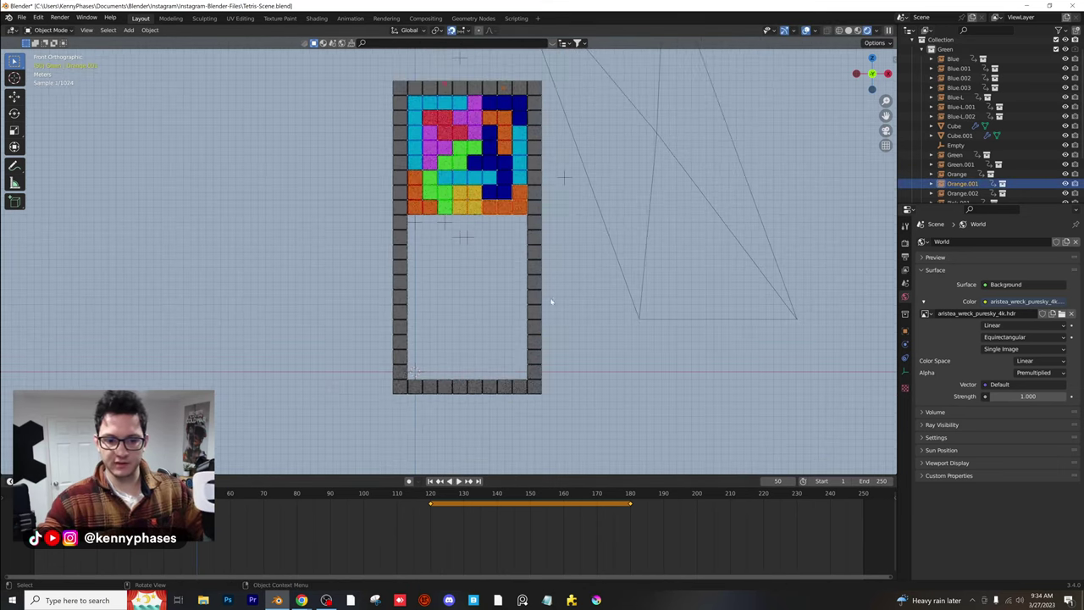
{"action": "mouse_move", "coordinate": [550, 302]}
{"action": "middle_mouse_down", "text": "shift"}
{"action": "mouse_move", "coordinate": [533, 363]}
{"action": "mouse_move", "coordinate": [545, 324]}
{"action": "middle_mouse_up", "text": "shift"}
{"action": "scroll", "coordinate": [578, 325], "scroll_direction": "up", "scroll_amount": 1}
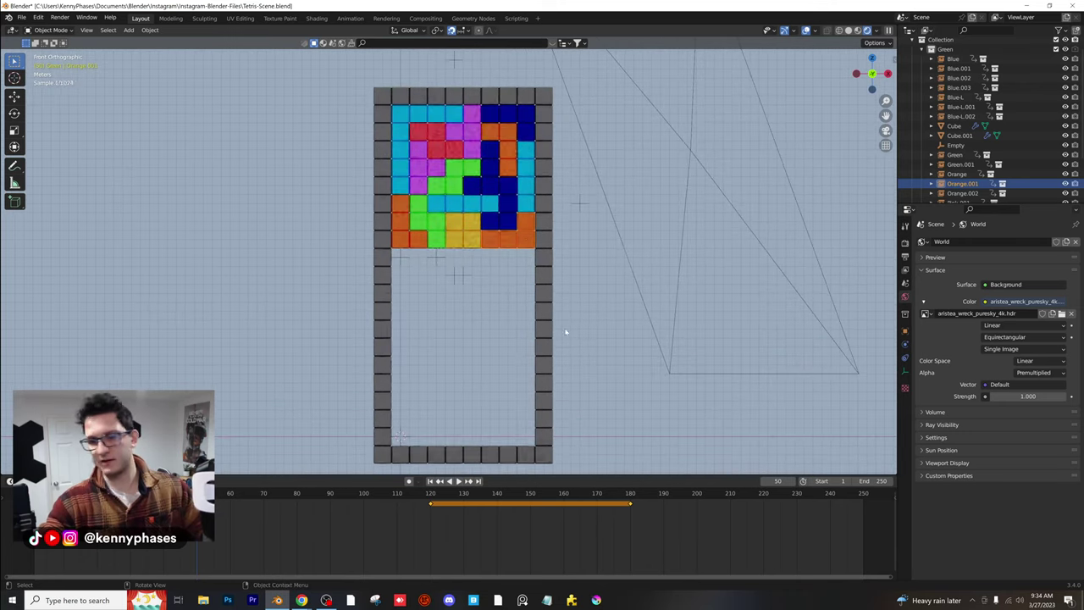
{"action": "key", "text": "space"}
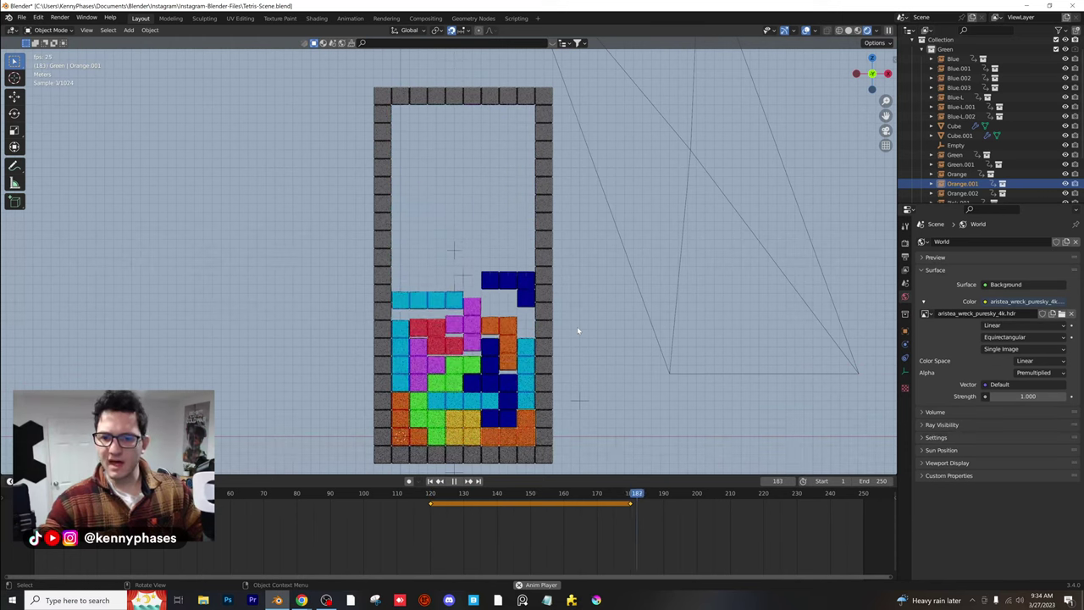
{"action": "key", "text": "space"}
{"action": "key", "text": "KP_0"}
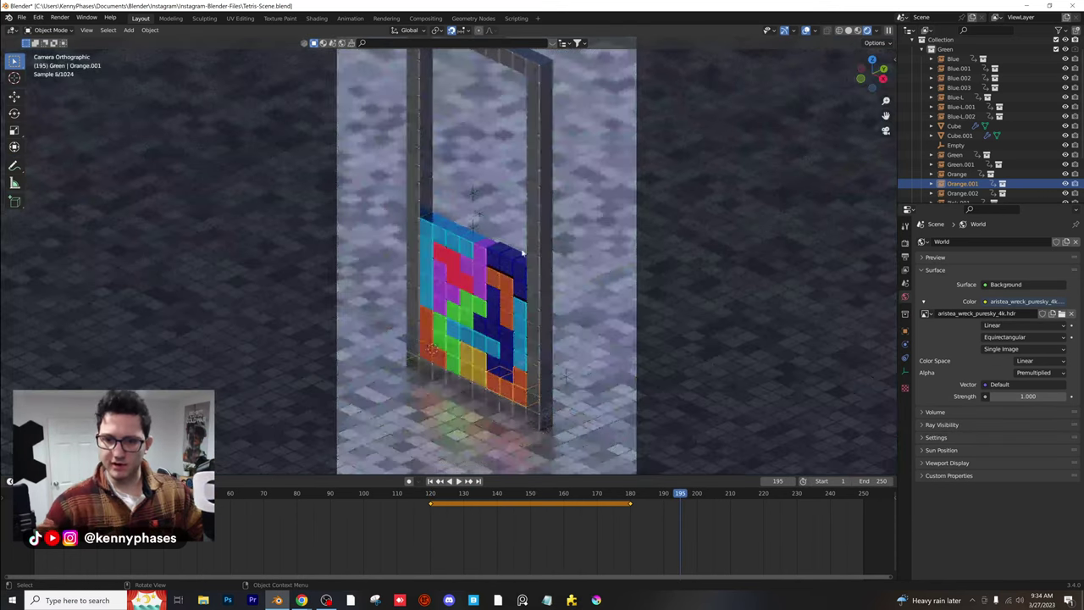
{"action": "key", "text": "shift+Left"}
{"action": "key", "text": "space"}
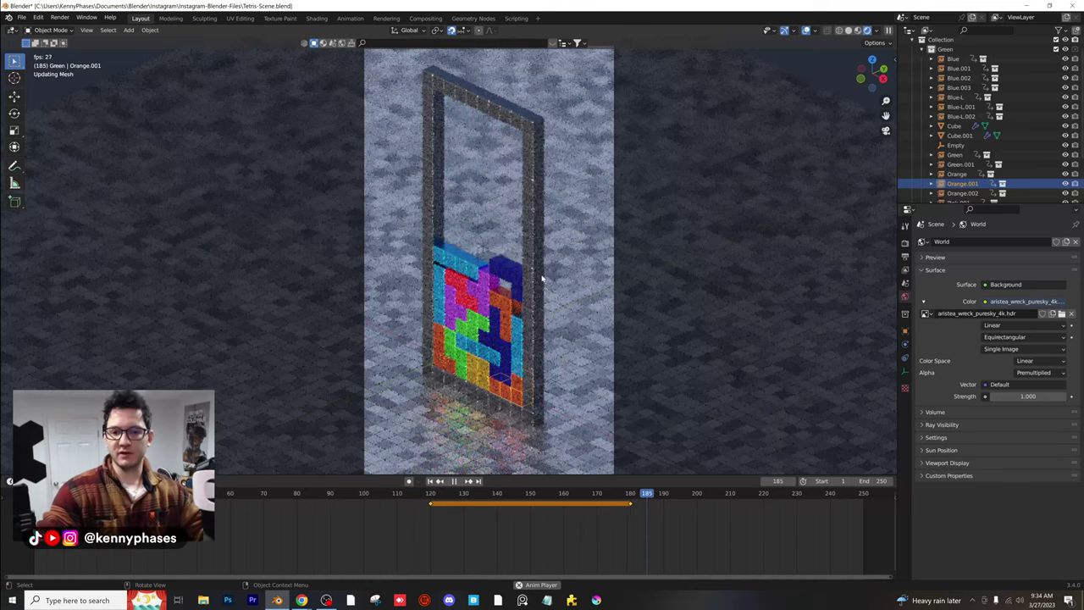
{"action": "key", "text": "space"}
{"action": "scroll", "coordinate": [493, 218], "scroll_direction": "up", "scroll_amount": 3}
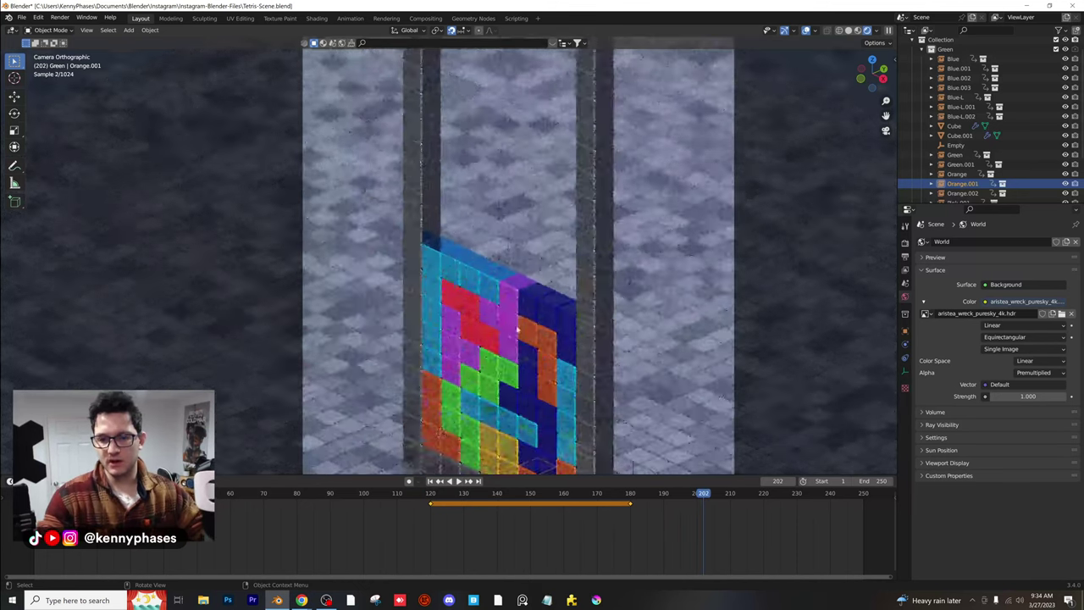
{"action": "scroll", "coordinate": [476, 287], "scroll_direction": "down", "scroll_amount": 4}
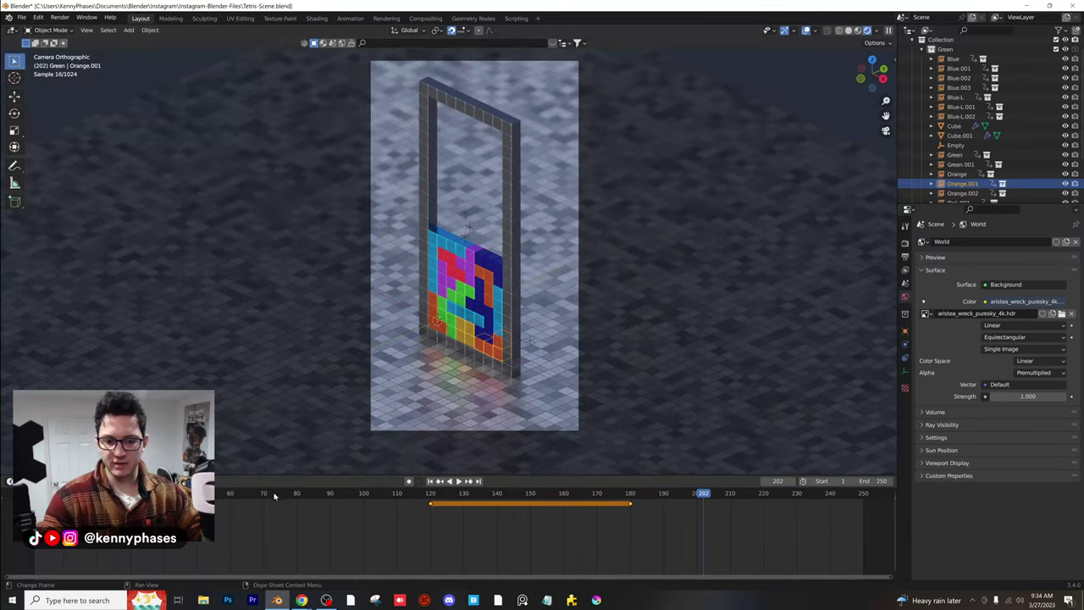
Set the scene's output frame range to start at 40 and end at 200
{"action": "left_click", "coordinate": [195, 495]}
{"action": "key", "text": "space"}
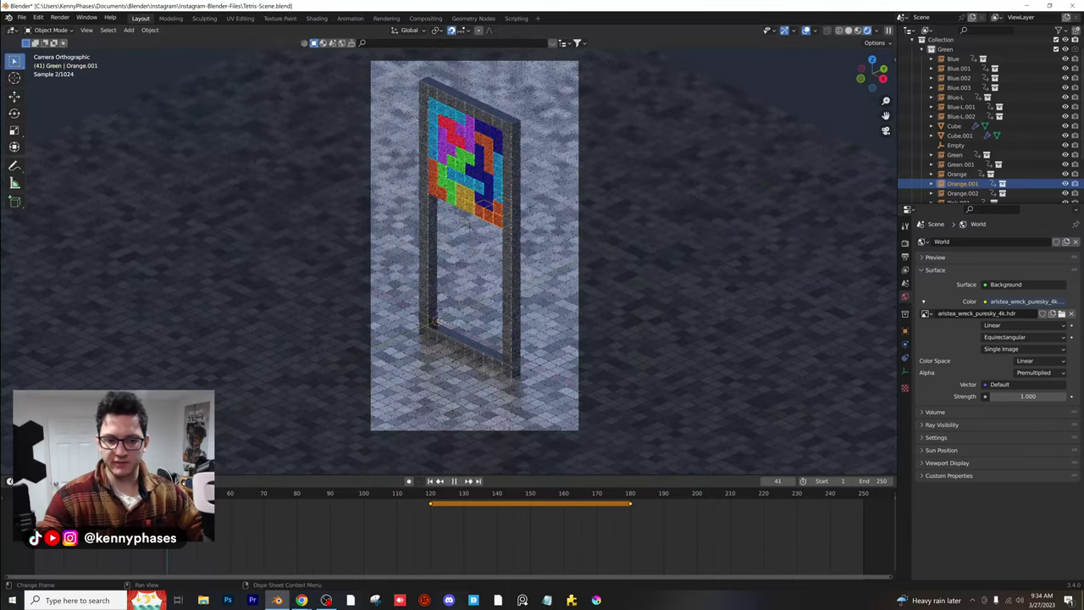
{"action": "left_click_drag", "start_coordinate": [167, 494], "coordinate": [163, 494]}
{"action": "left_click", "coordinate": [904, 257]}
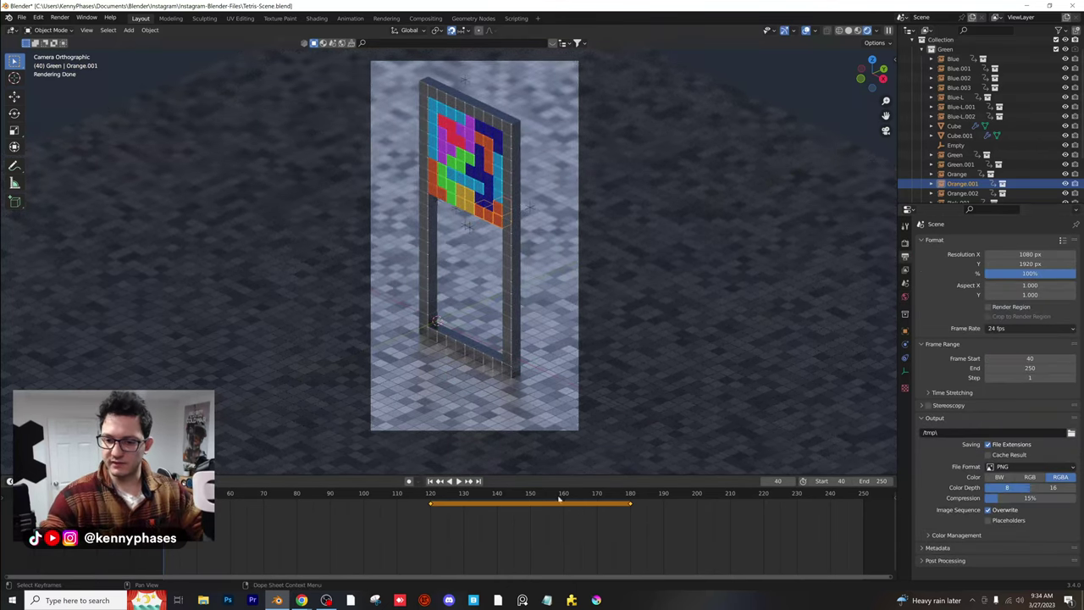
{"action": "left_click_drag", "start_coordinate": [560, 497], "coordinate": [641, 495]}
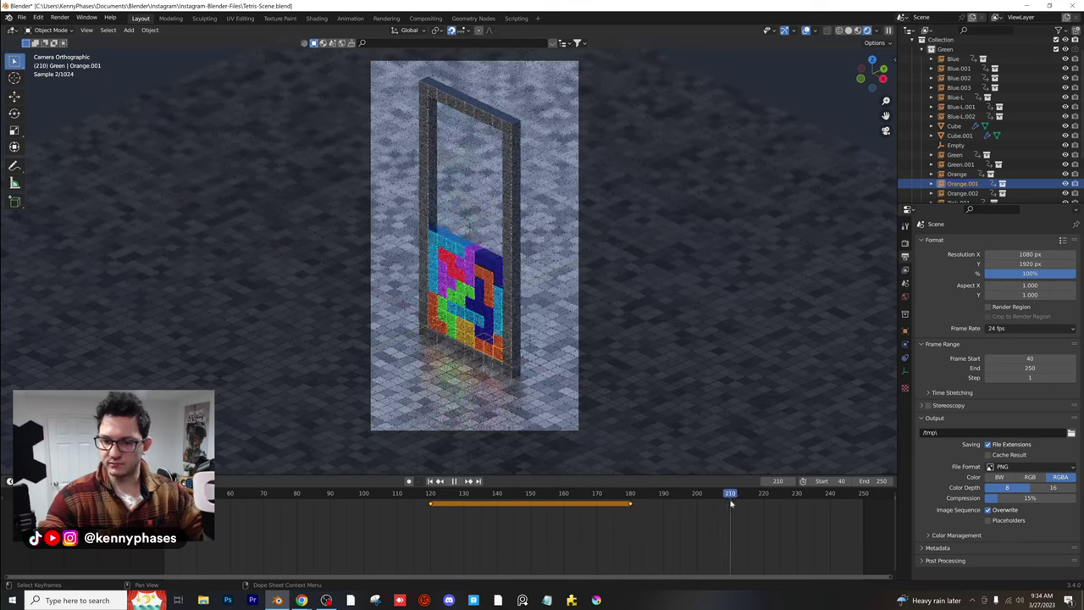
{"action": "double_click", "coordinate": [1030, 368]}
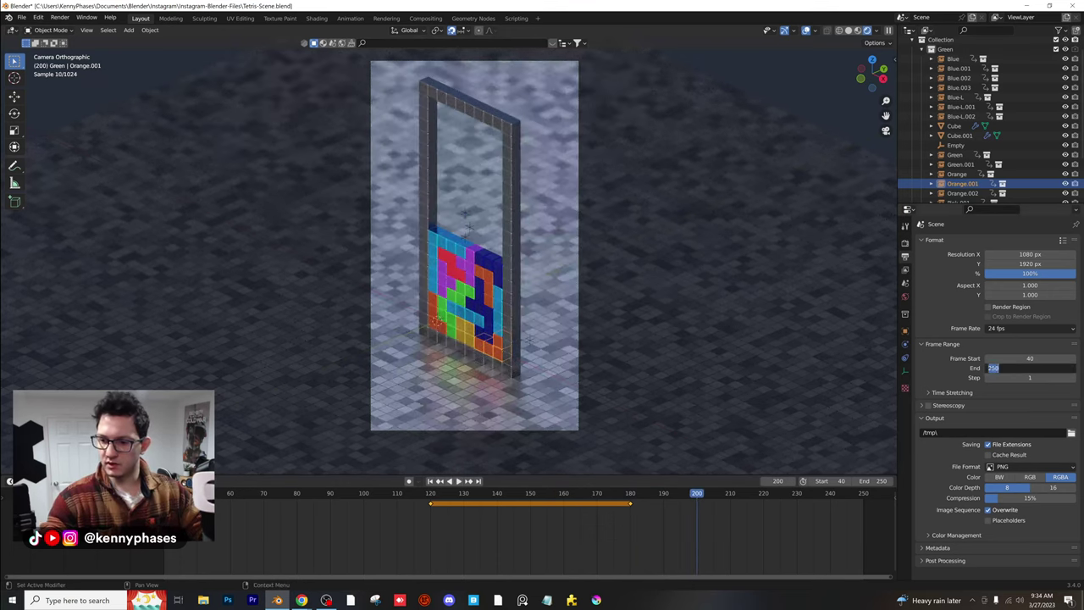
{"action": "type", "text": "200"}
{"action": "key", "text": "Return"}
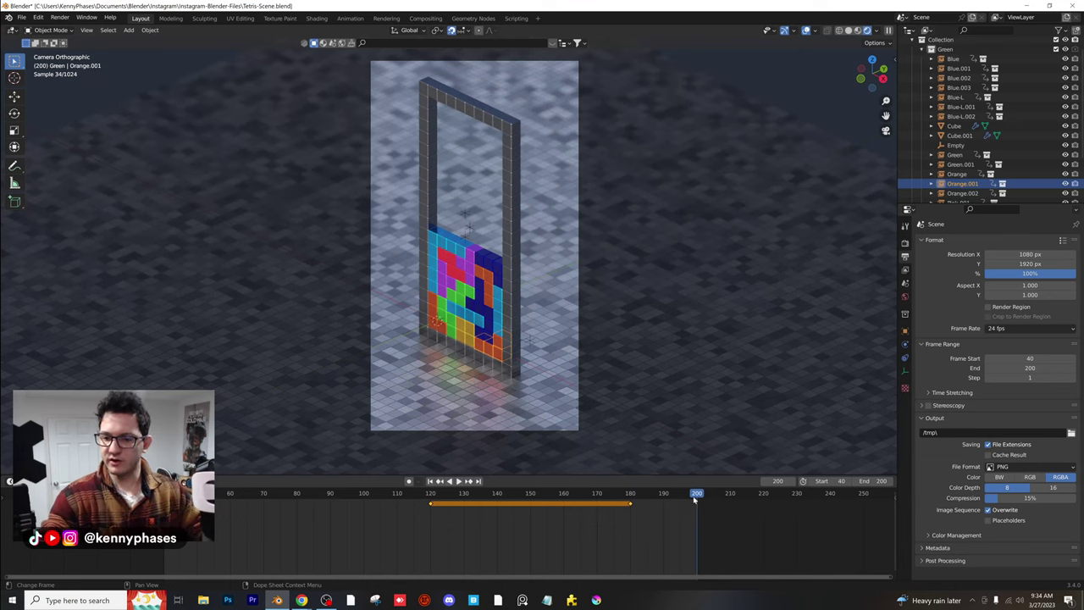
Preview the animation over the new frame range, return to frame 200, and save the scene file
{"action": "key", "text": "shift+ctrl+space"}
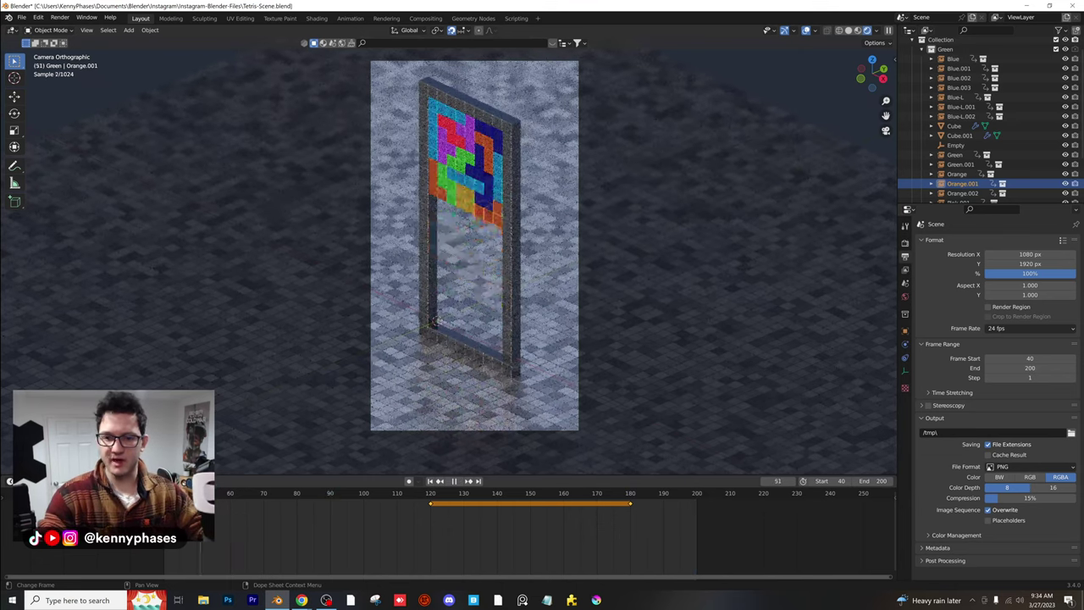
{"action": "left_click_drag", "start_coordinate": [186, 493], "coordinate": [708, 496]}
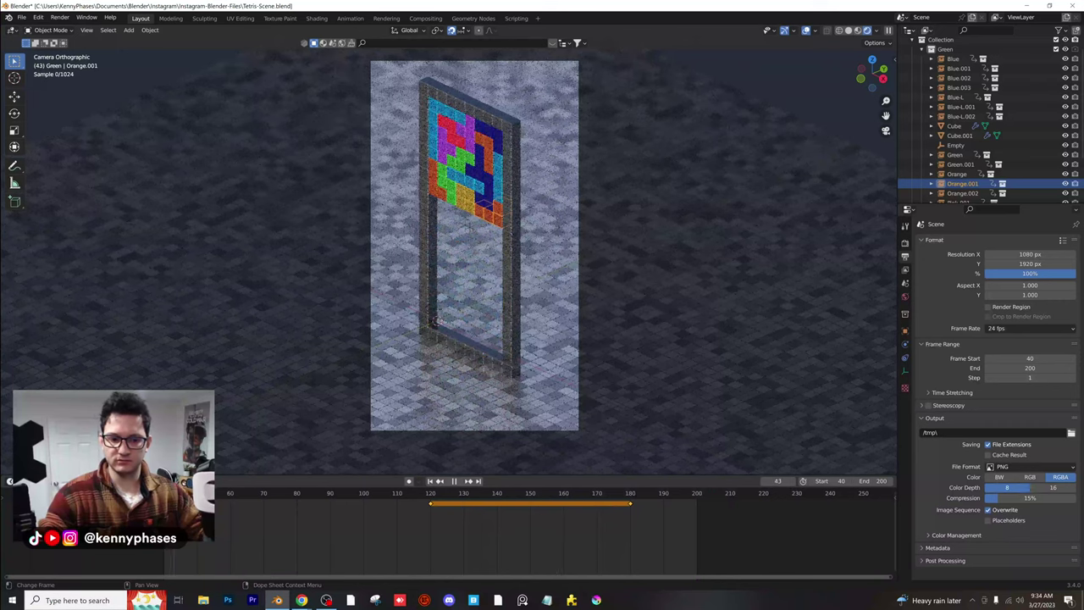
{"action": "left_click", "coordinate": [695, 523]}
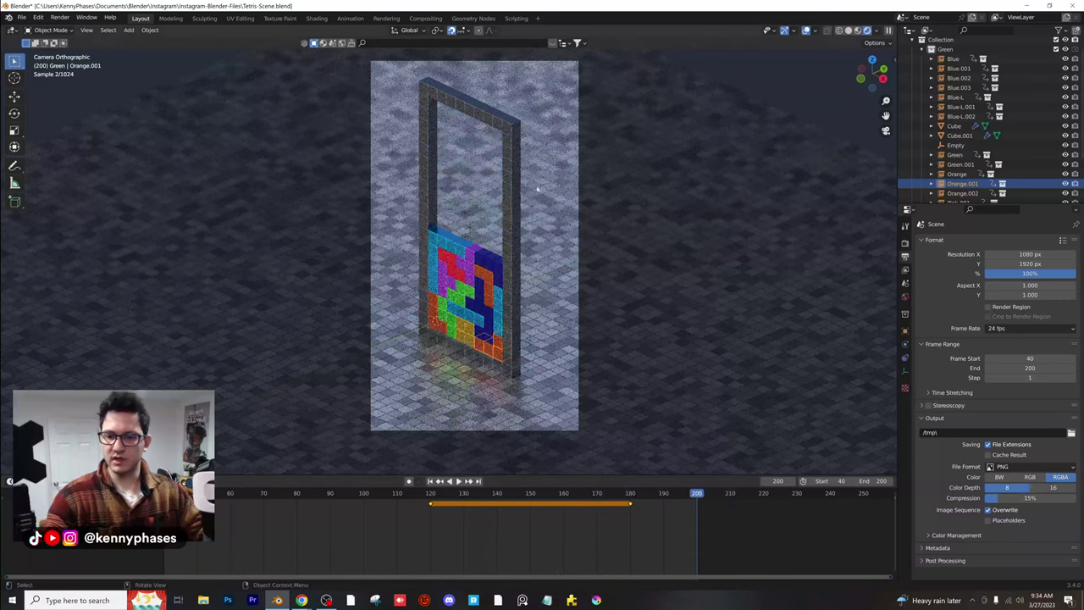
Add a plane mesh and raise it along Z to just above the stacked pieces
{"action": "left_click", "coordinate": [128, 30]}
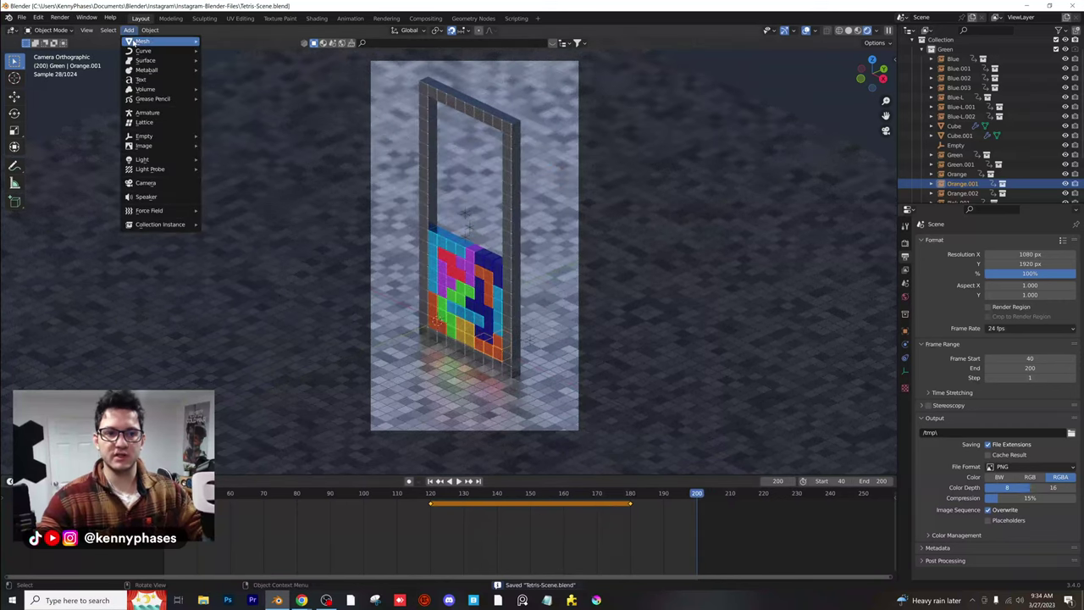
{"action": "mouse_move", "coordinate": [142, 39]}
{"action": "left_click", "coordinate": [229, 40]}
{"action": "key", "text": "g"}
{"action": "key", "text": "z"}
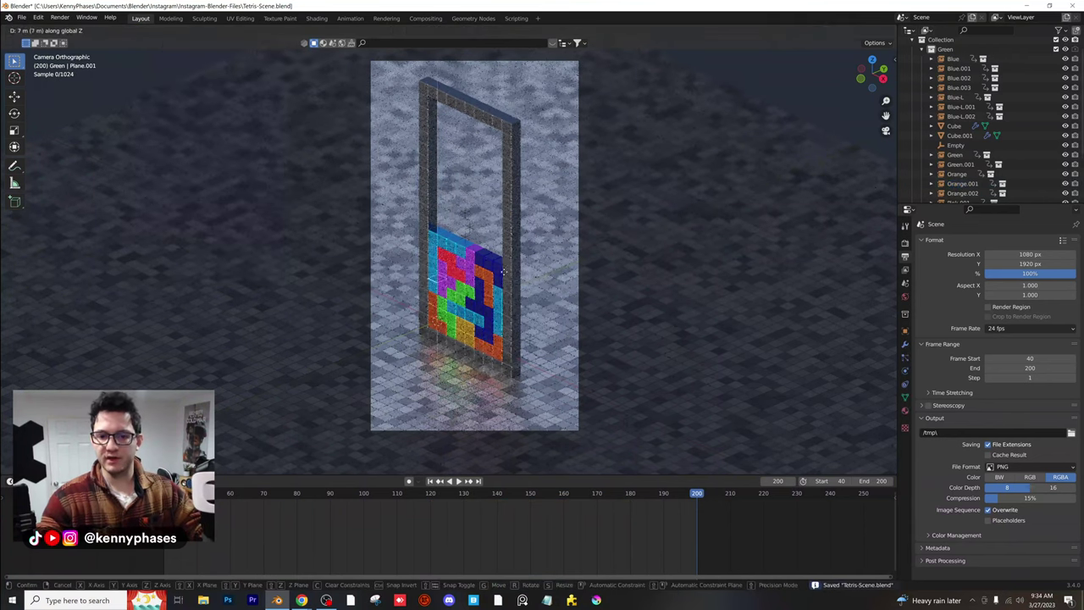
{"action": "left_click", "coordinate": [506, 218]}
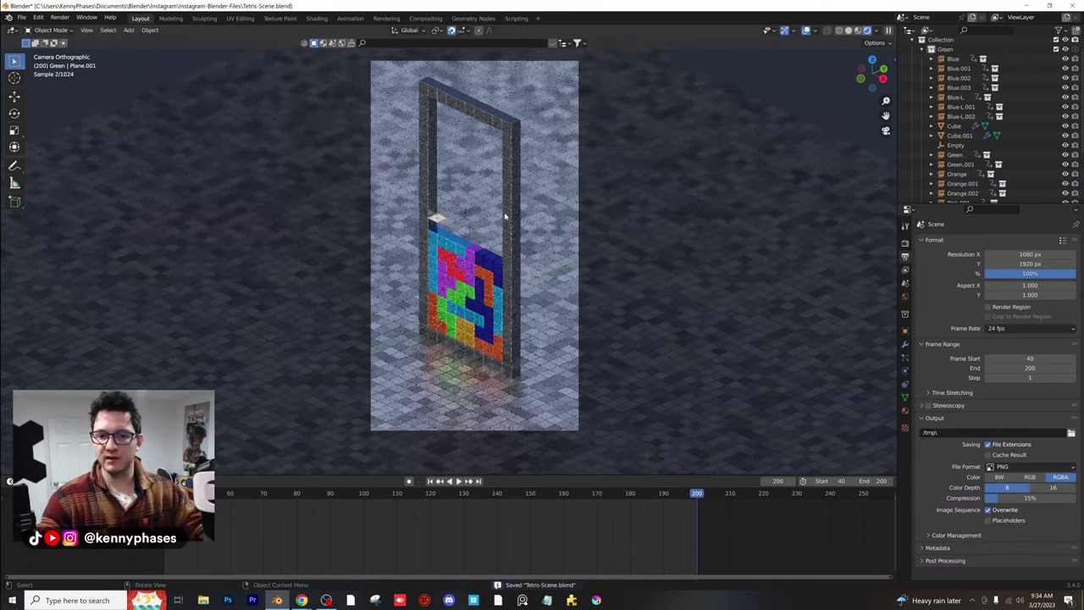
Rotate the new plane 90 degrees about the X axis so it stands upright
{"action": "left_click", "coordinate": [863, 80]}
{"action": "middle_click_drag", "start_coordinate": [520, 252], "coordinate": [462, 295]}
{"action": "type", "text": "r"}
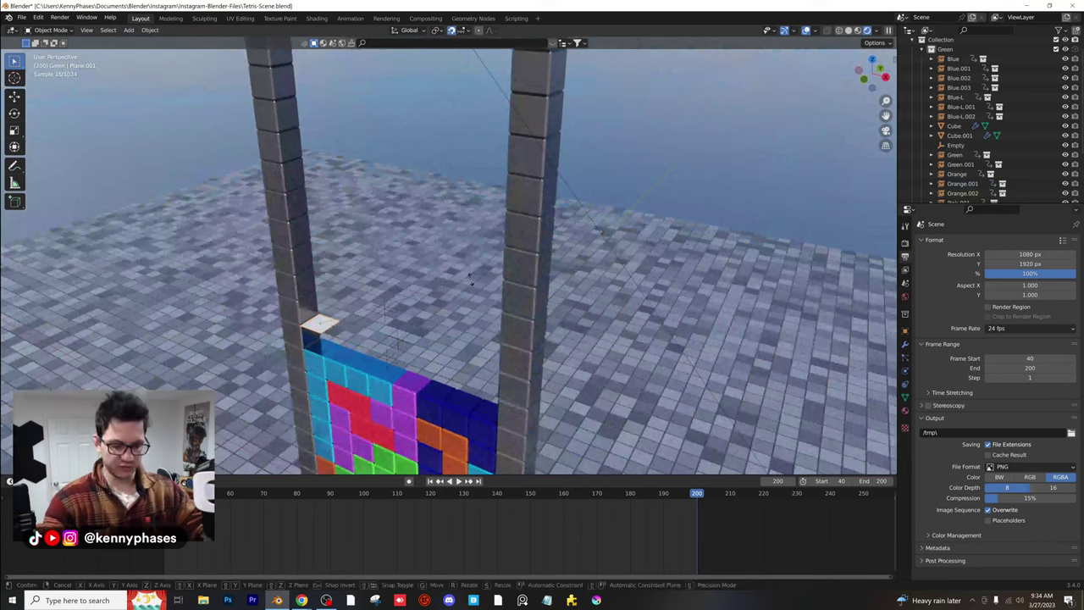
{"action": "type", "text": "x90"}
{"action": "key", "text": "Return"}
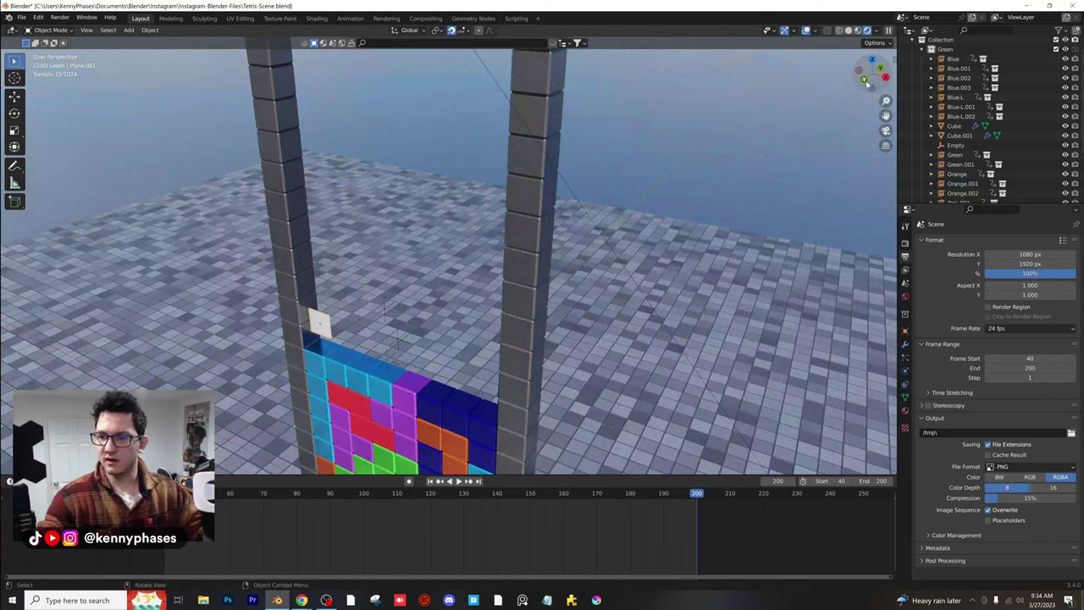
Stretch the upright plane about 19 times along Z and raise it 1 m to reach the frame's top edge
{"action": "left_click", "coordinate": [866, 83]}
{"action": "scroll", "coordinate": [475, 271], "scroll_direction": "down", "scroll_amount": 5}
{"action": "key", "text": "s"}
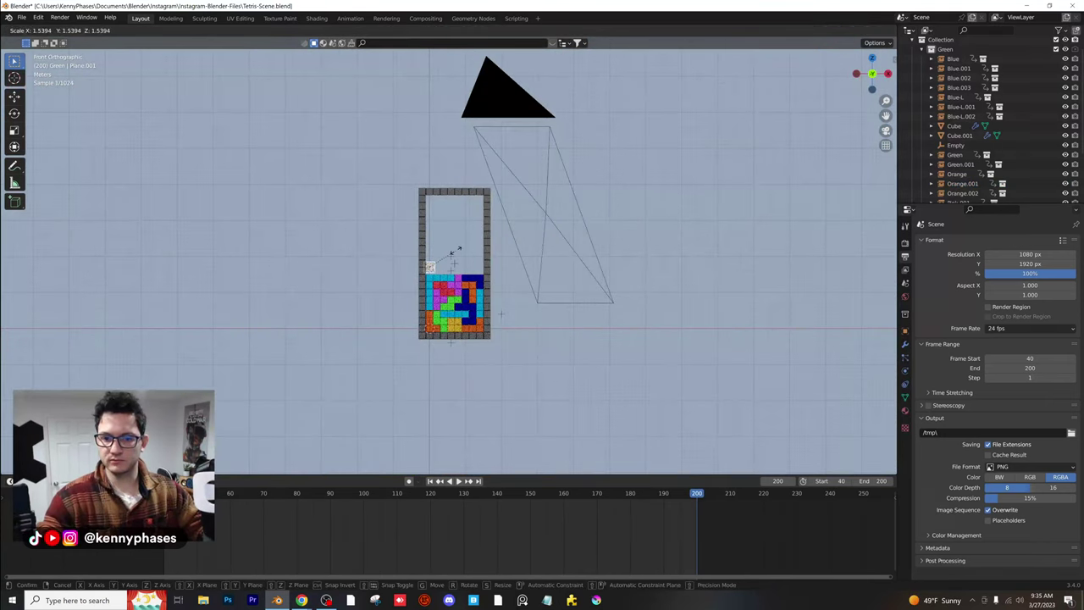
{"action": "key", "text": "z"}
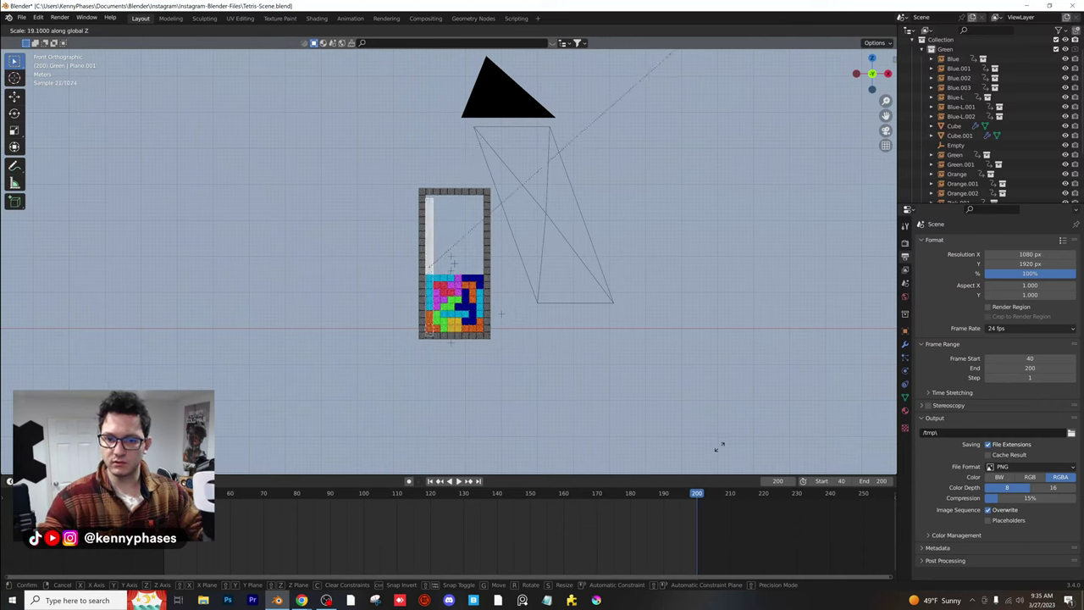
{"action": "left_click", "coordinate": [714, 451]}
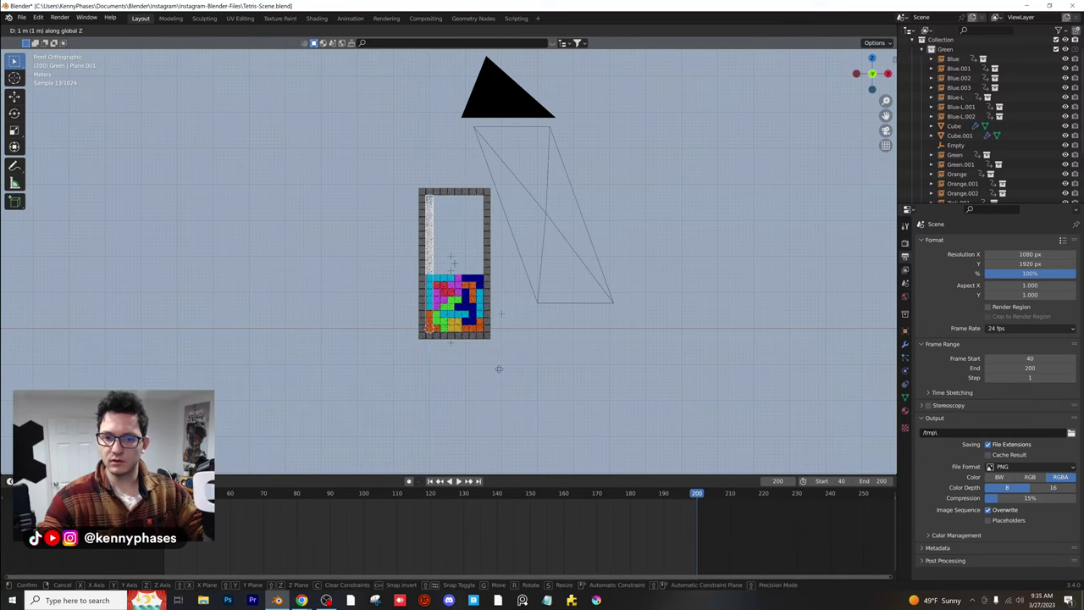
{"action": "scroll", "coordinate": [448, 338], "scroll_direction": "up", "scroll_amount": 4}
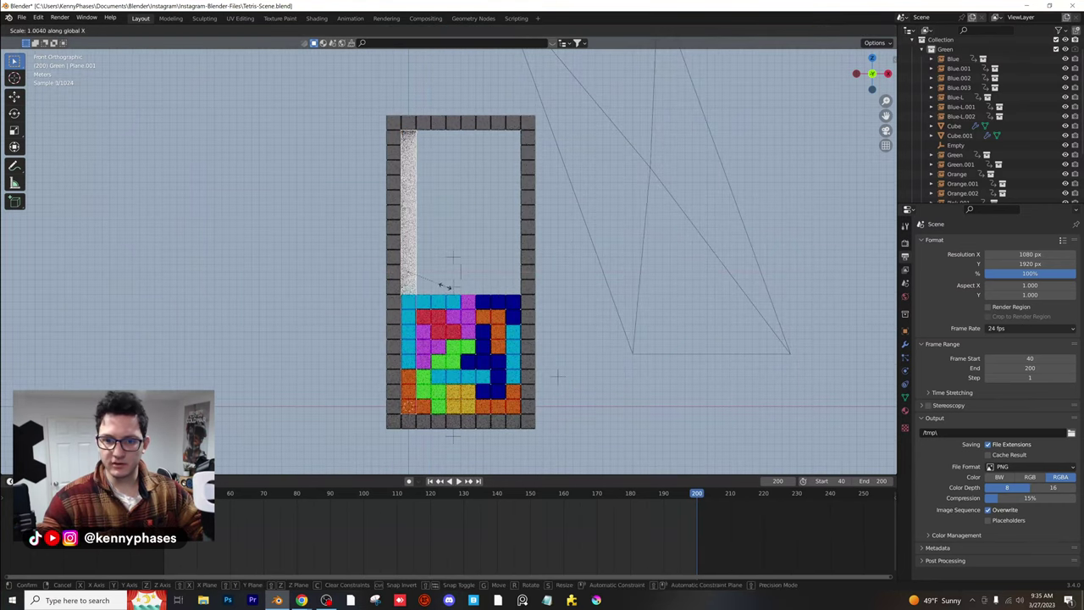
Widen the plane along X and shift it about 7 m along X so it fills the frame's whole opening
{"action": "key", "text": "g"}
{"action": "key", "text": "x"}
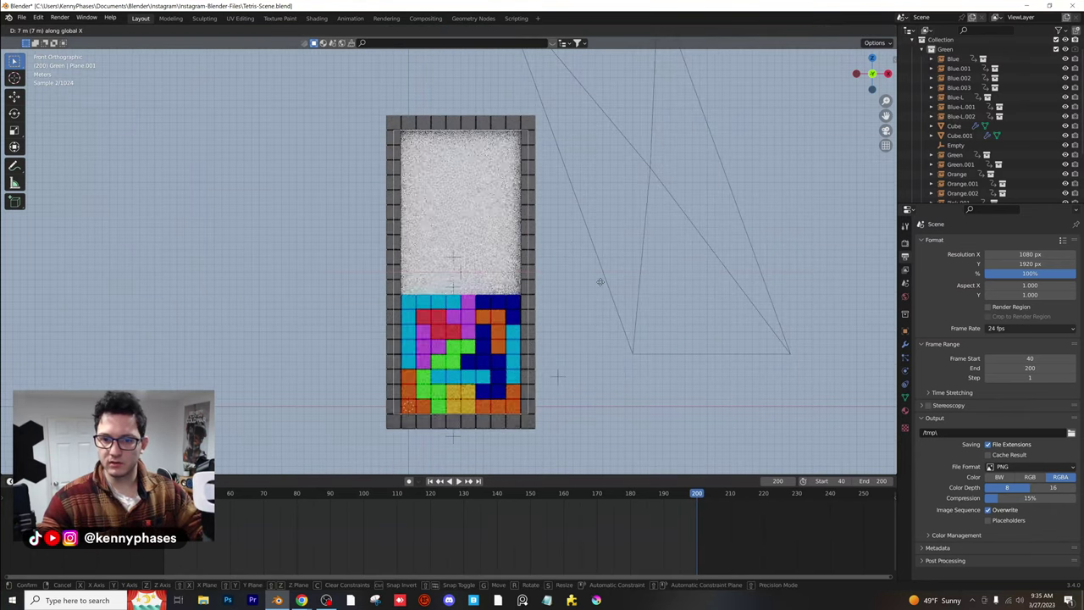
{"action": "left_click", "coordinate": [596, 284]}
Try to subdivide the white backing plane's mesh into a fine grid in Edit Mode
{"action": "middle_click_drag", "start_coordinate": [487, 307], "coordinate": [461, 322]}
{"action": "scroll", "coordinate": [461, 322], "scroll_direction": "up", "scroll_amount": 1}
{"action": "scroll", "coordinate": [462, 321], "scroll_direction": "up", "scroll_amount": 1}
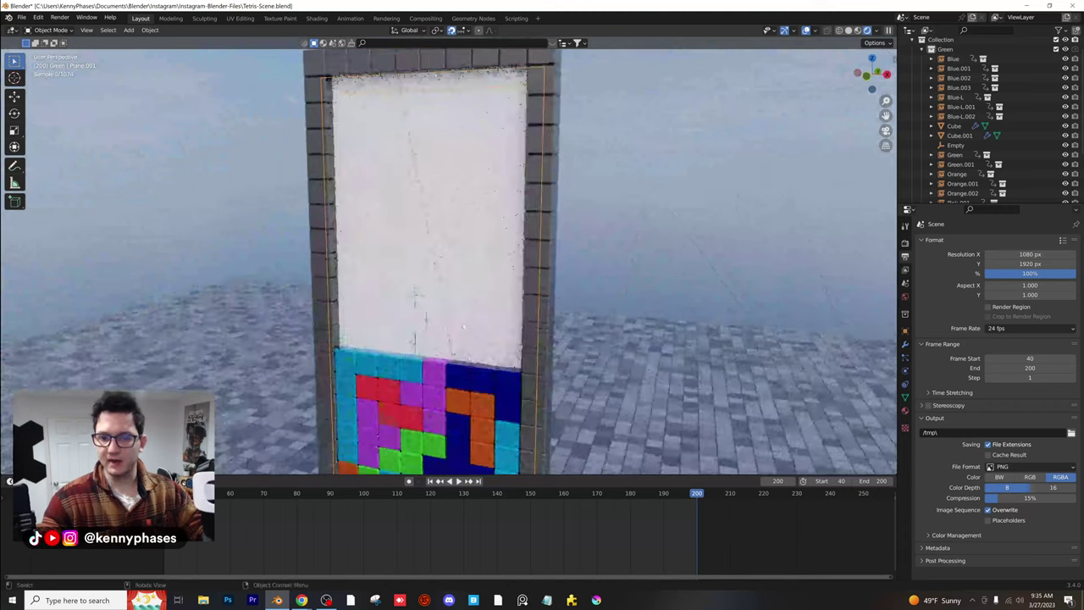
{"action": "key", "text": "Tab"}
{"action": "right_click", "coordinate": [465, 173]}
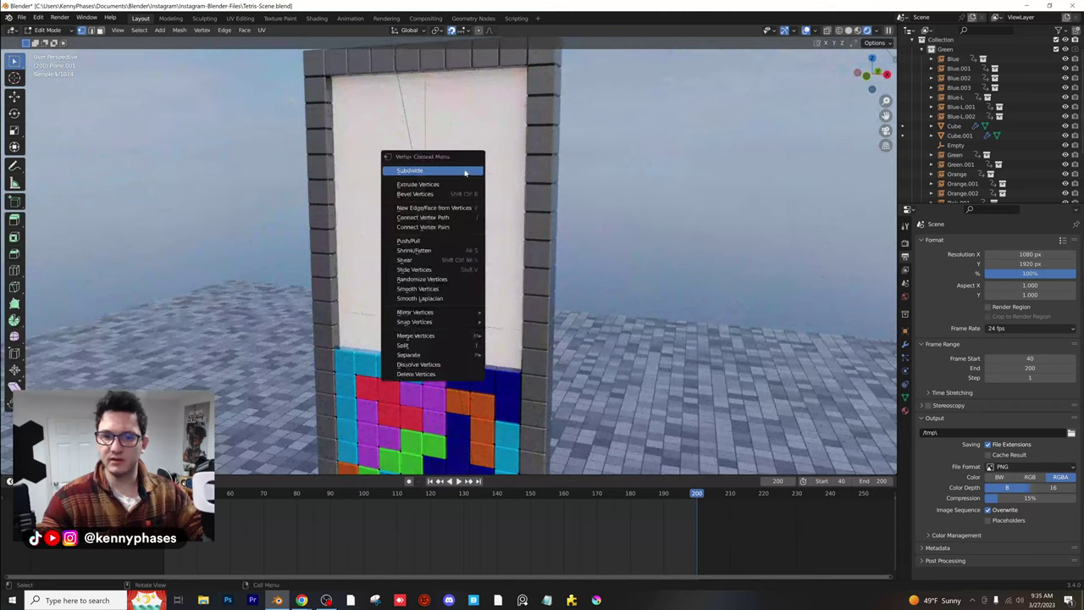
{"action": "left_click", "coordinate": [465, 172]}
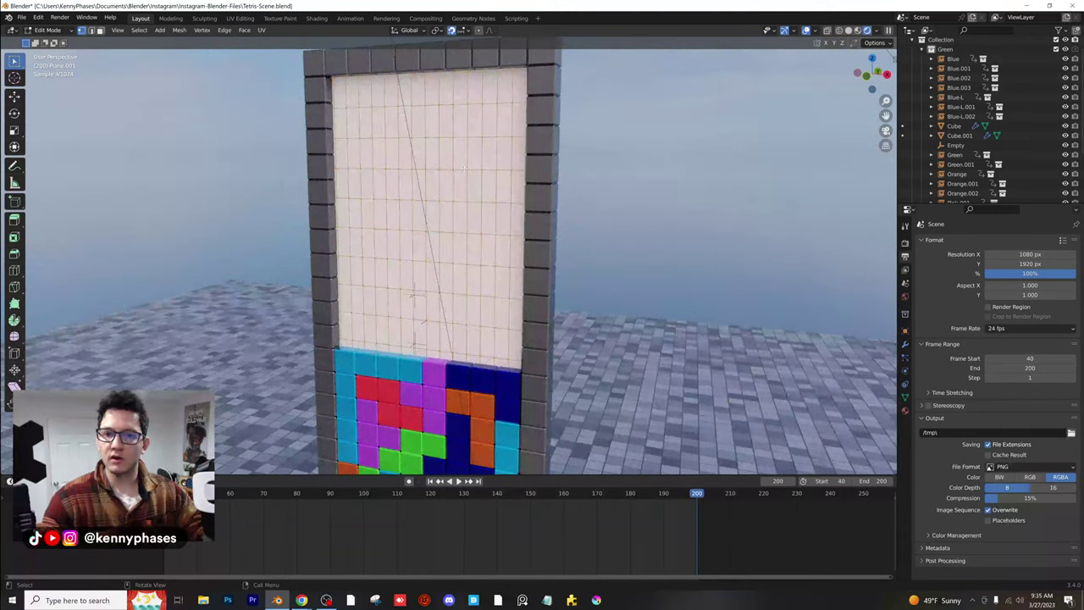
{"action": "key", "text": "Tab"}
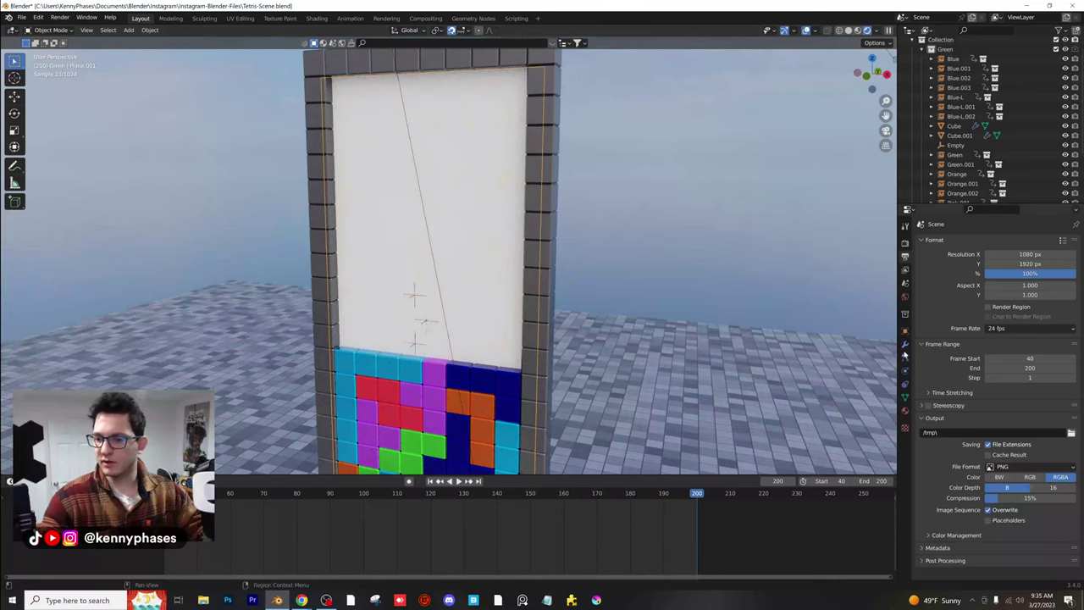
{"action": "key", "text": "Tab"}
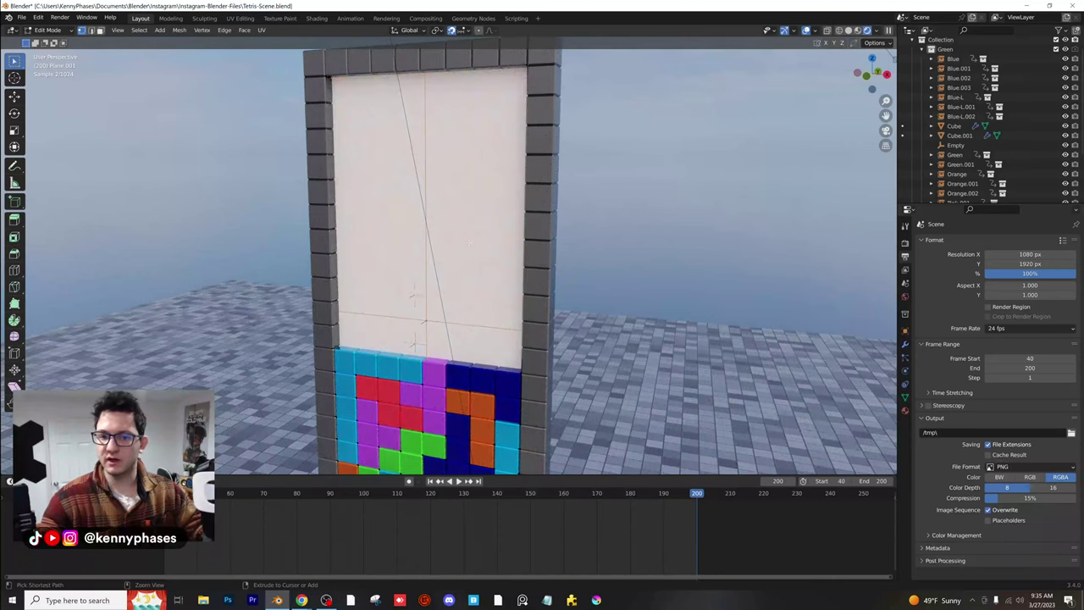
{"action": "key", "text": "Tab"}
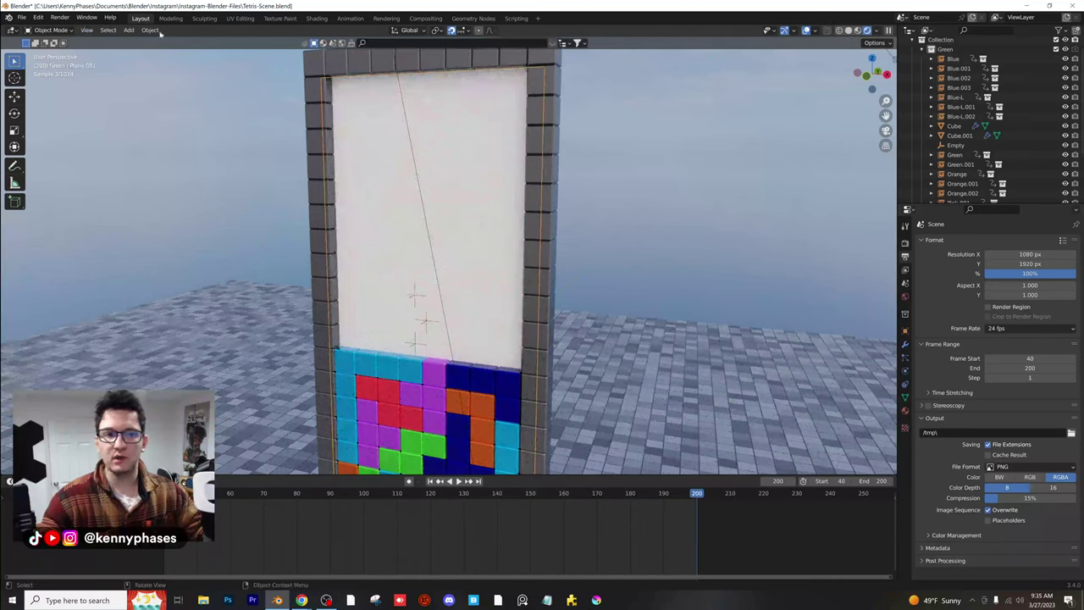
Apply the white backing plane's transforms and repeatedly subdivide its mesh into a fine grid
{"action": "left_click", "coordinate": [158, 31]}
{"action": "mouse_move", "coordinate": [182, 80]}
{"action": "left_click", "coordinate": [266, 100]}
{"action": "key", "text": "Tab"}
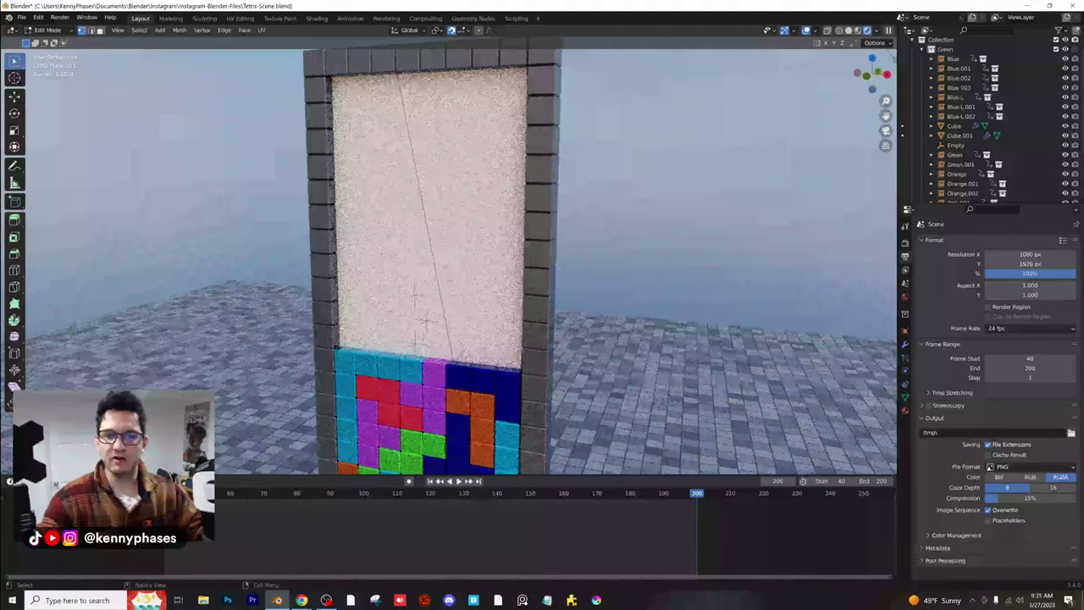
{"action": "right_click", "coordinate": [482, 171]}
{"action": "left_click", "coordinate": [482, 171]}
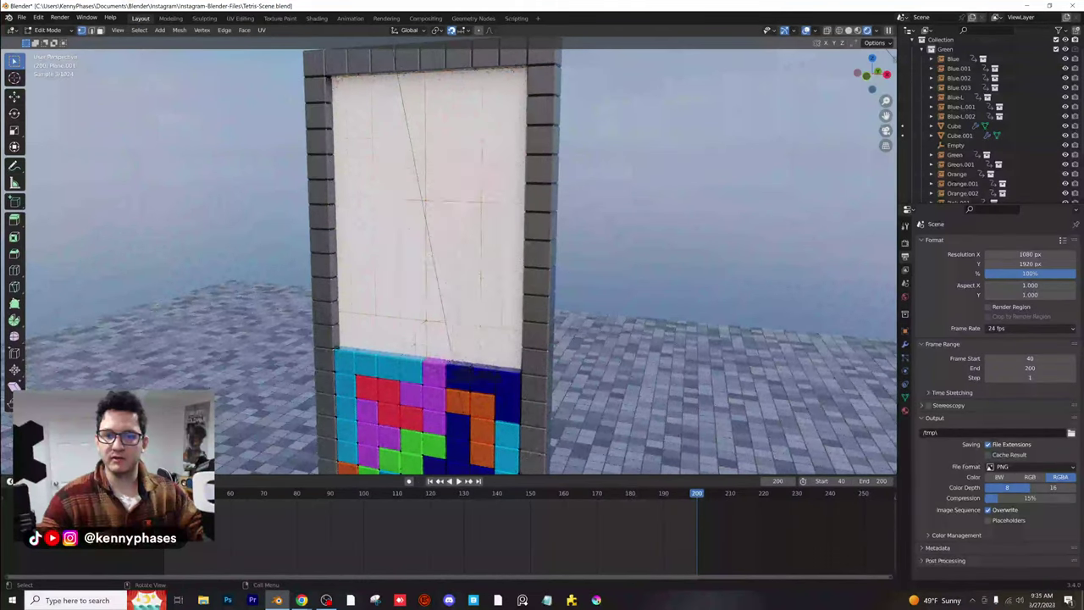
{"action": "right_click", "coordinate": [482, 172]}
{"action": "left_click", "coordinate": [481, 171]}
{"action": "right_click", "coordinate": [482, 171]}
{"action": "left_click", "coordinate": [482, 171]}
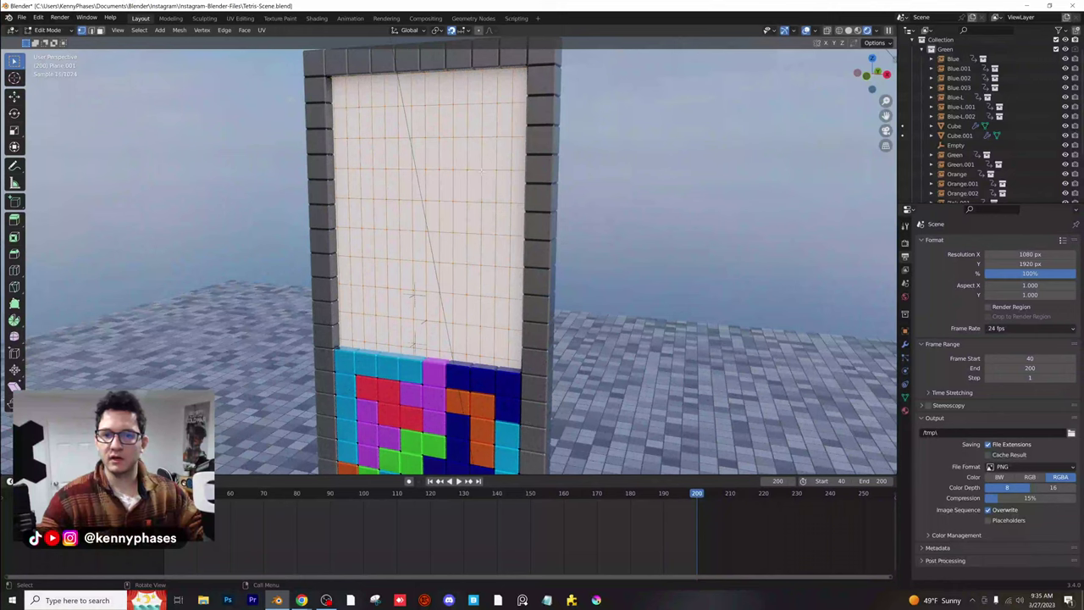
{"action": "key", "text": "Tab"}
Add a Wireframe modifier to the subdivided backing plane
{"action": "left_click", "coordinate": [906, 344]}
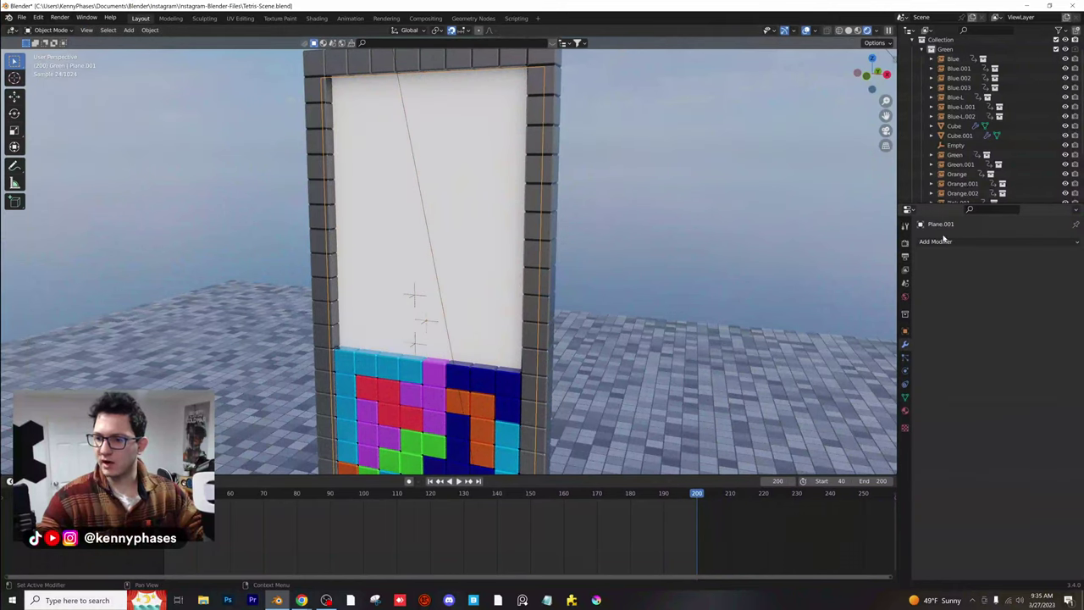
{"action": "left_click", "coordinate": [943, 242]}
{"action": "left_click", "coordinate": [881, 456]}
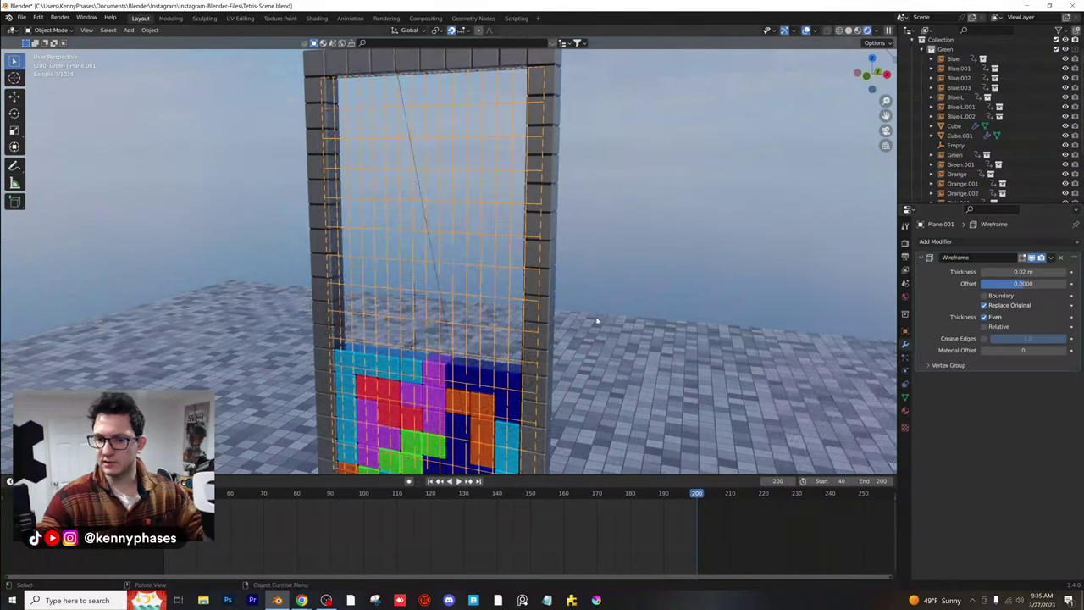
In front view, widen the wireframe plane about 1.54 times along X and shift it along X against the block grid
{"action": "left_click", "coordinate": [497, 155]}
{"action": "left_click", "coordinate": [866, 79]}
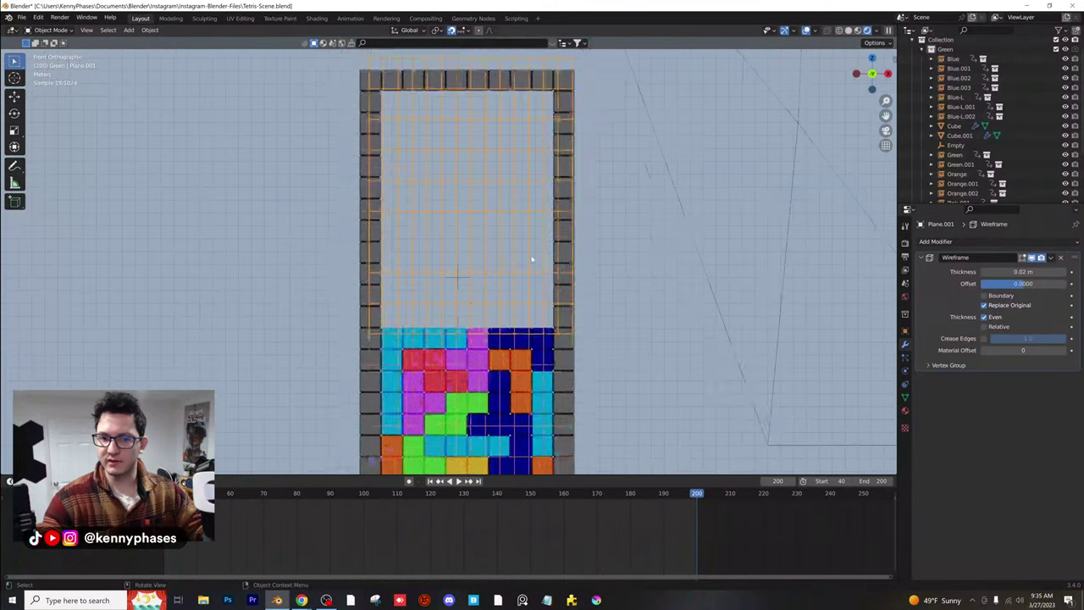
{"action": "scroll", "coordinate": [569, 318], "scroll_direction": "up", "scroll_amount": 1}
{"action": "middle_click_drag", "start_coordinate": [576, 327], "coordinate": [604, 198], "text": "shift"}
{"action": "scroll", "coordinate": [605, 198], "scroll_direction": "up", "scroll_amount": 1}
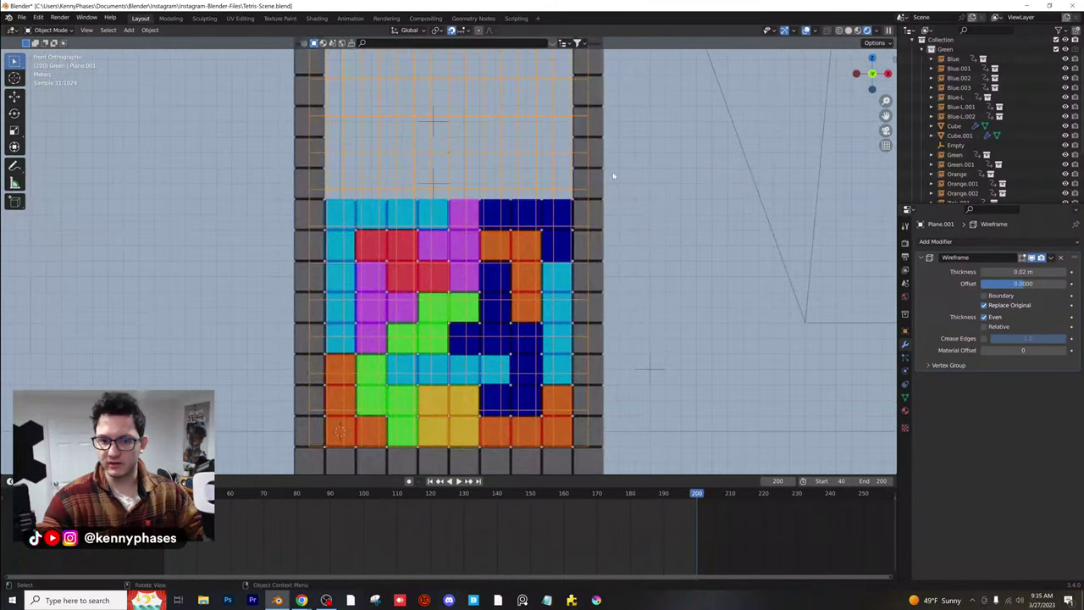
{"action": "key", "text": "s"}
{"action": "key", "text": "x"}
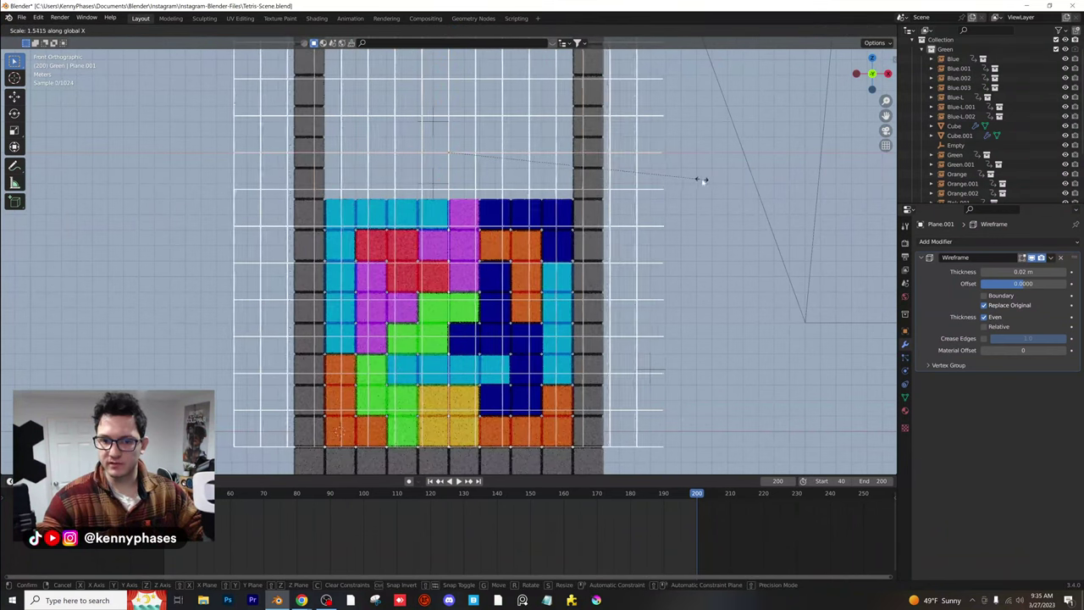
{"action": "left_click", "coordinate": [702, 179]}
{"action": "key", "text": "g"}
{"action": "key", "text": "x"}
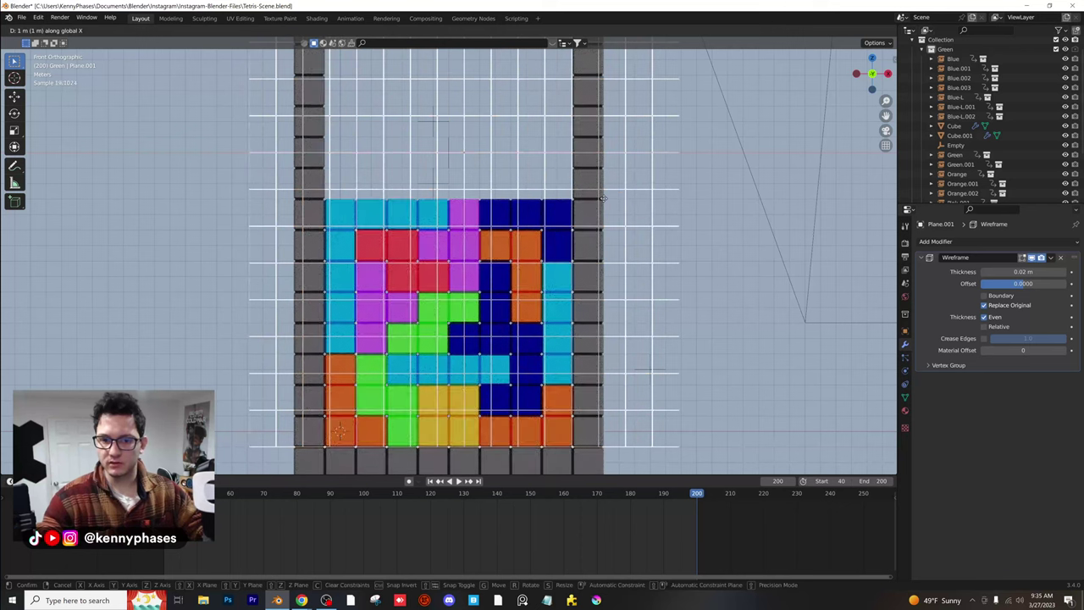
{"action": "left_click", "coordinate": [627, 204]}
Delete the wireframe backing plane from the scene
{"action": "scroll", "coordinate": [627, 204], "scroll_direction": "down", "scroll_amount": 3}
{"action": "middle_click_drag", "start_coordinate": [578, 200], "coordinate": [562, 264]}
{"action": "left_click", "coordinate": [556, 160]}
{"action": "left_click", "coordinate": [461, 159]}
{"action": "key", "text": "Delete"}
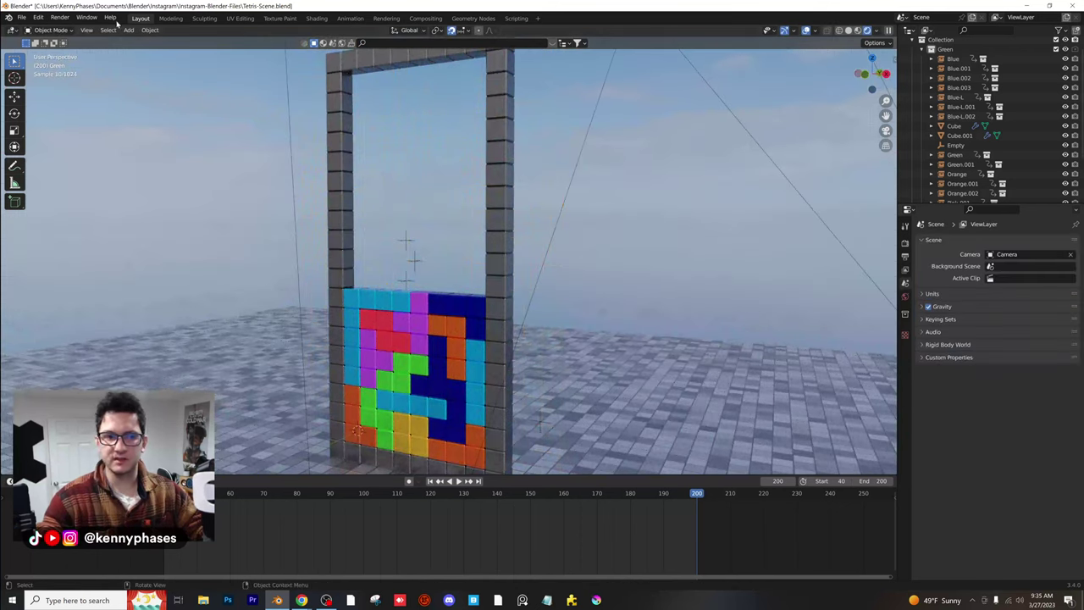
Add a cube and stretch it about 7.6 times along Z
{"action": "left_click", "coordinate": [128, 29]}
{"action": "mouse_move", "coordinate": [140, 42]}
{"action": "left_click", "coordinate": [242, 53]}
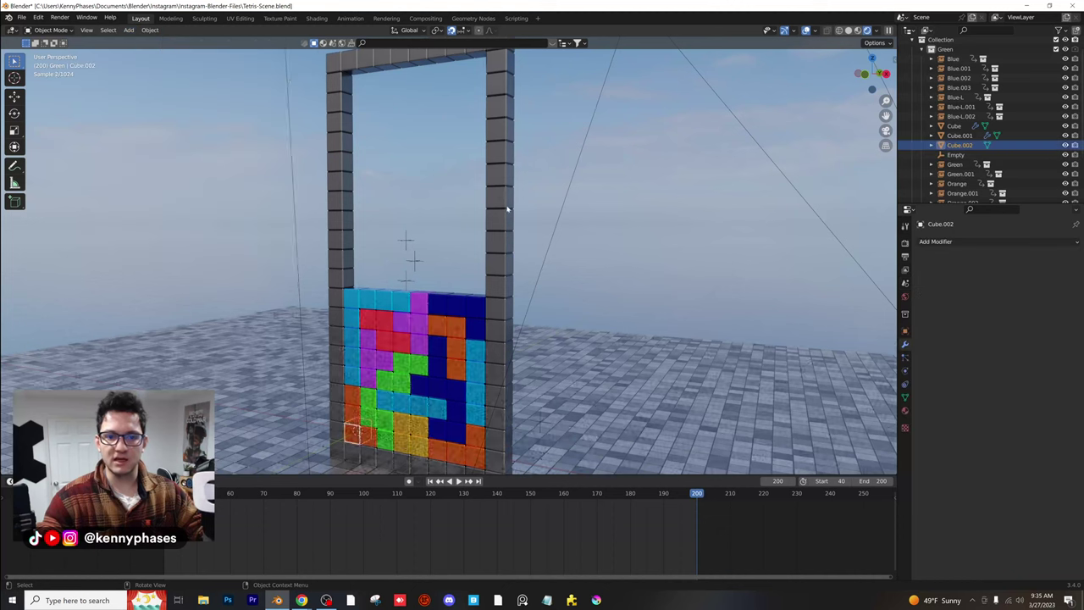
{"action": "scroll", "coordinate": [505, 209], "scroll_direction": "down", "scroll_amount": 4}
{"action": "middle_click_drag", "start_coordinate": [392, 291], "coordinate": [432, 296]}
{"action": "key", "text": "s"}
{"action": "key", "text": "z"}
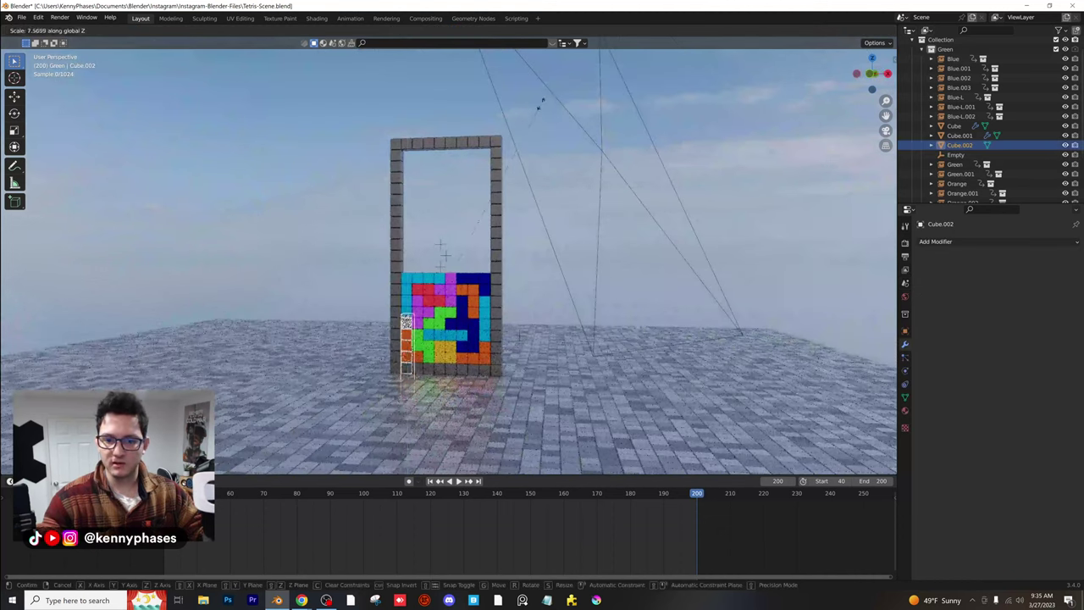
{"action": "left_click", "coordinate": [542, 102]}
Raise the stretched cube along Z above the Tetris stack and view it from the front
{"action": "key", "text": "g"}
{"action": "key", "text": "z"}
{"action": "left_click", "coordinate": [644, 191]}
{"action": "key", "text": "KP_1"}
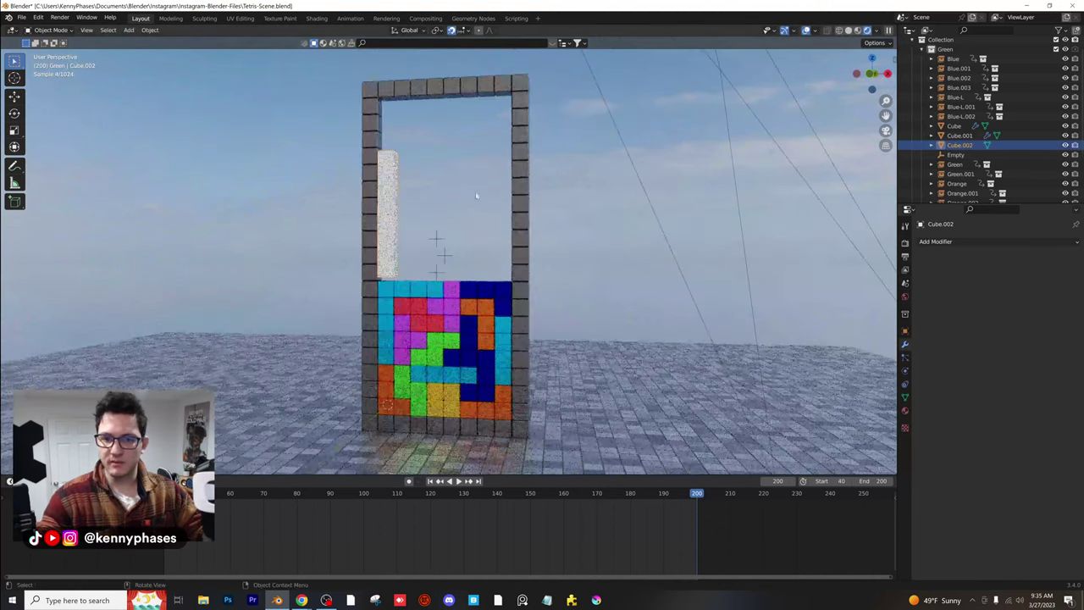
{"action": "scroll", "coordinate": [569, 257], "scroll_direction": "up", "scroll_amount": 2}
{"action": "middle_click_drag", "start_coordinate": [570, 256], "coordinate": [523, 254], "text": "shift"}
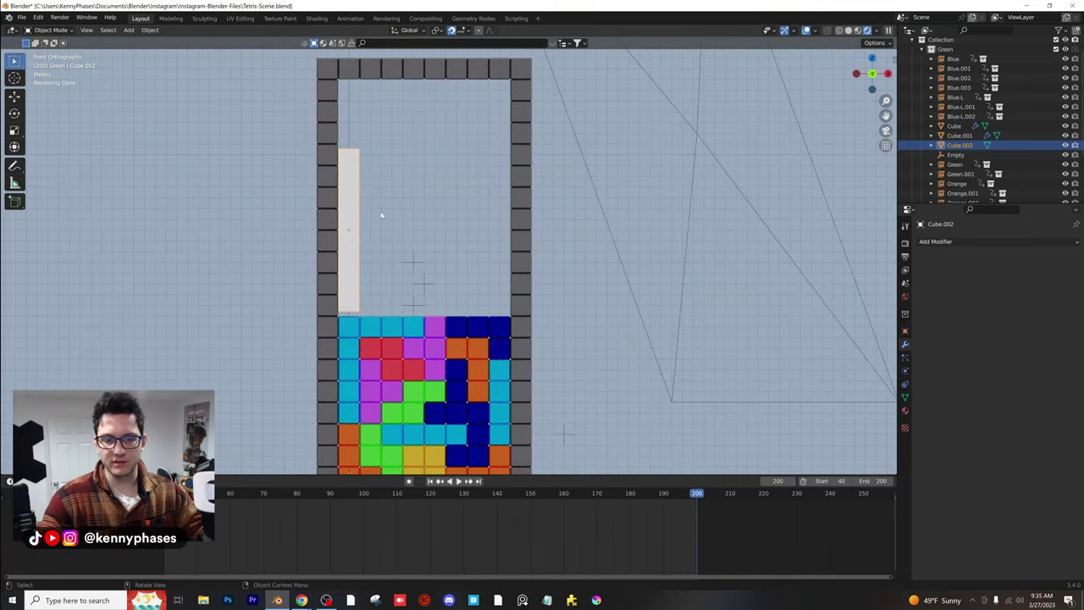
Delete the stretched white cube
{"action": "left_click", "coordinate": [361, 195]}
{"action": "left_click", "coordinate": [359, 195]}
{"action": "key", "text": "Delete"}
Duplicate the frame's mirrored side columns one block inward and add a Wireframe modifier to the copy
{"action": "left_click", "coordinate": [329, 145]}
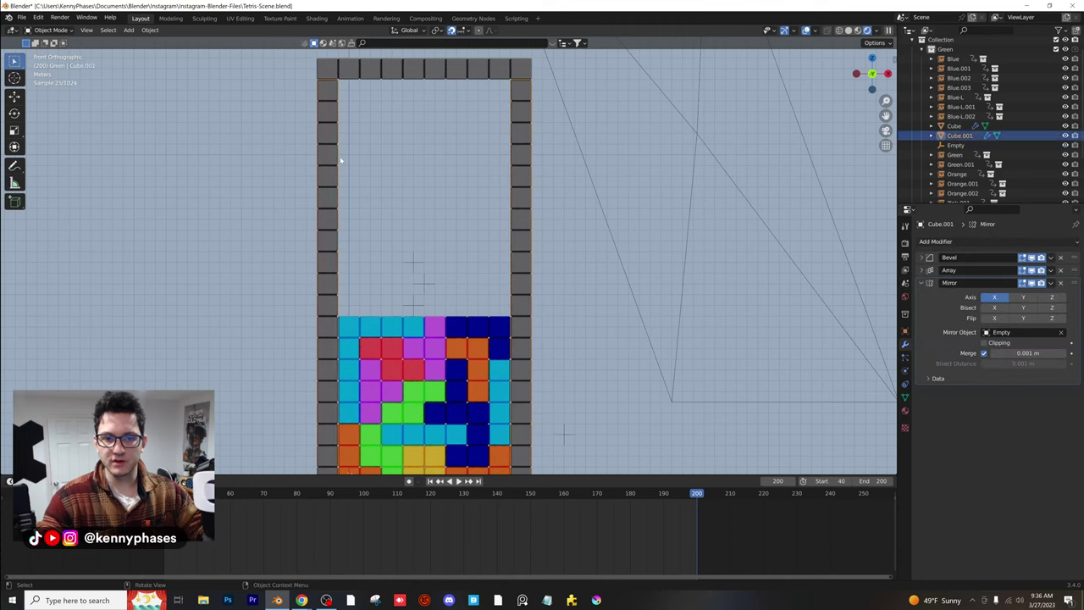
{"action": "key", "text": "shift+d"}
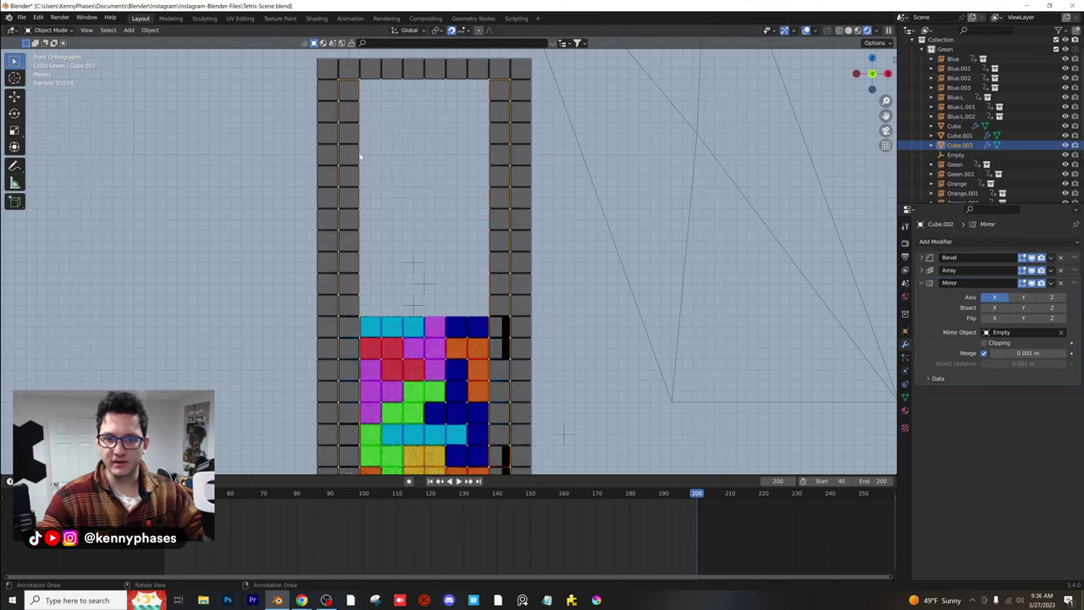
{"action": "left_click", "coordinate": [955, 244]}
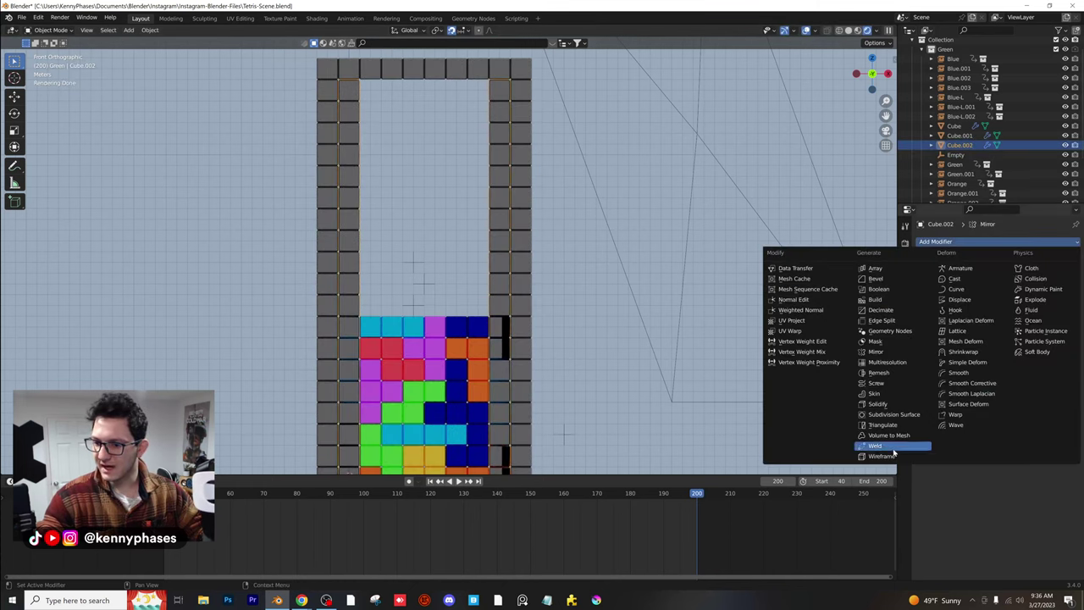
{"action": "left_click", "coordinate": [893, 448]}
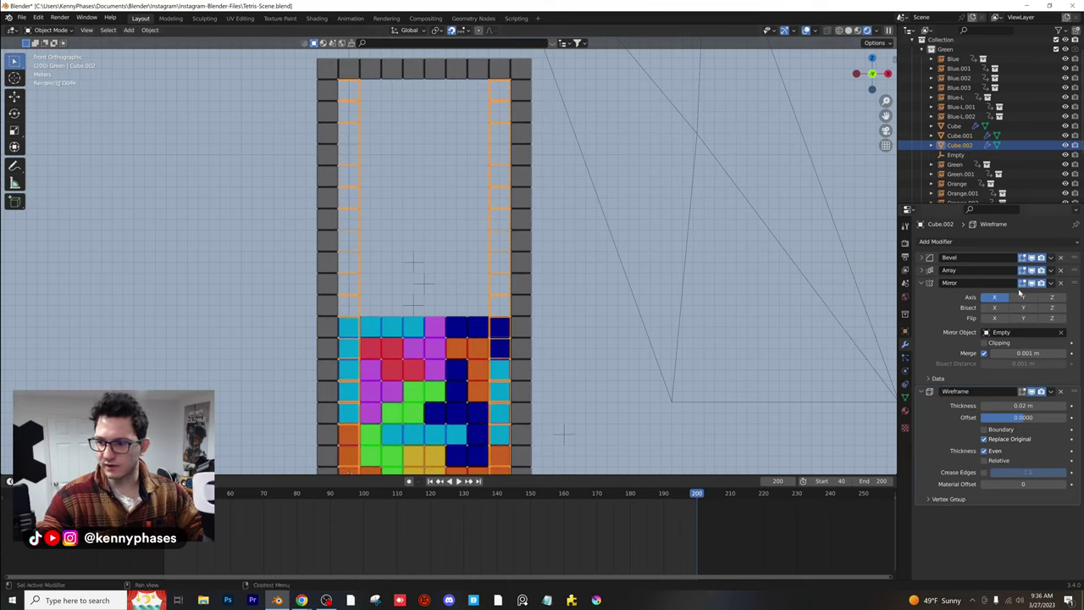
Try a vertical array count of 20 on the wireframe columns, and collapse the modifier settings
{"action": "left_click", "coordinate": [920, 269]}
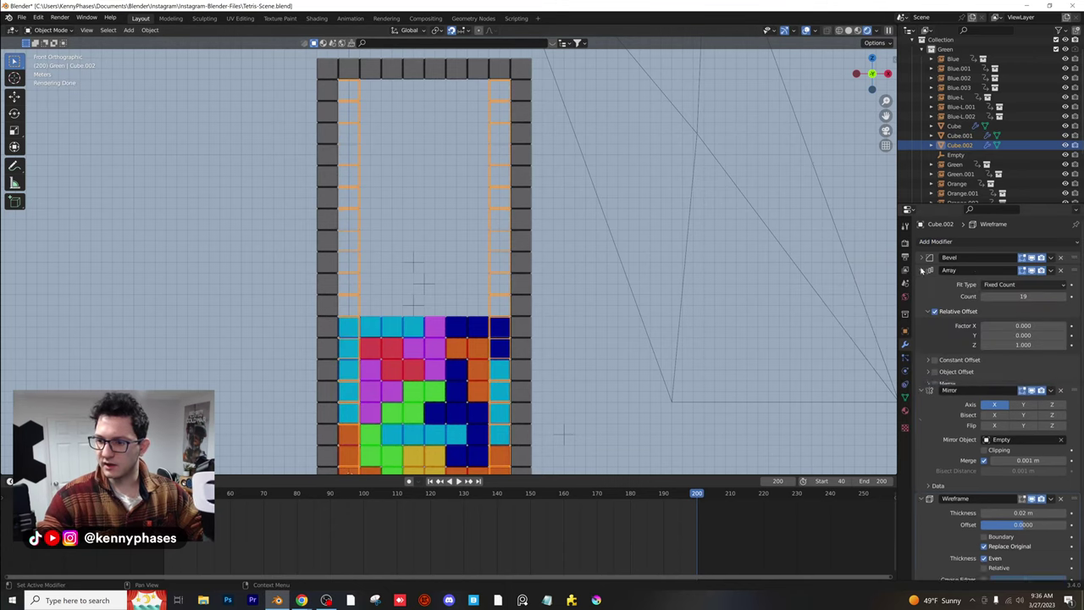
{"action": "left_click", "coordinate": [1064, 297]}
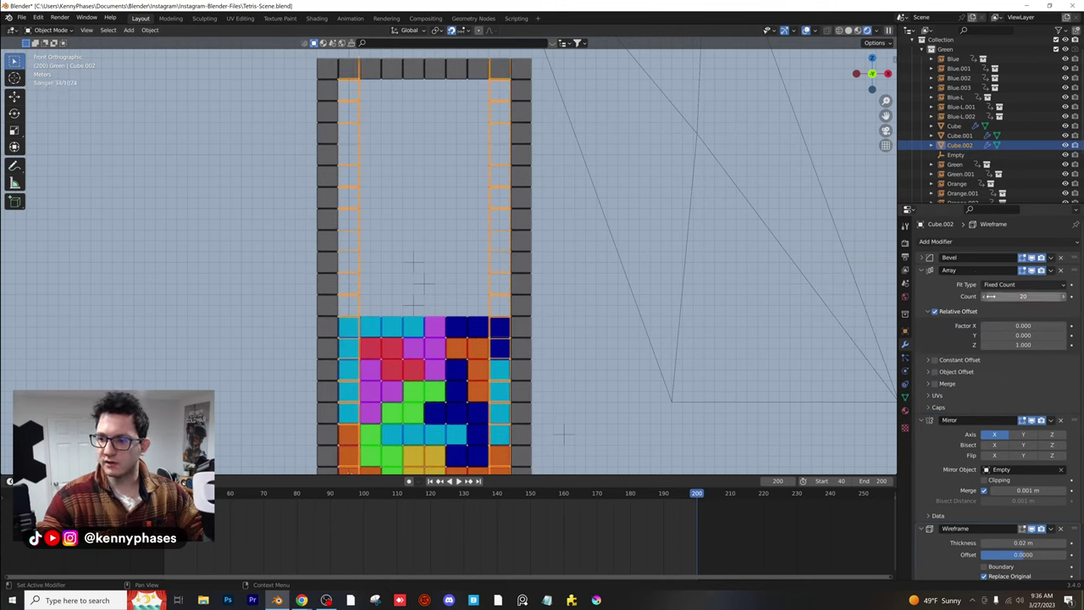
{"action": "left_click", "coordinate": [921, 269]}
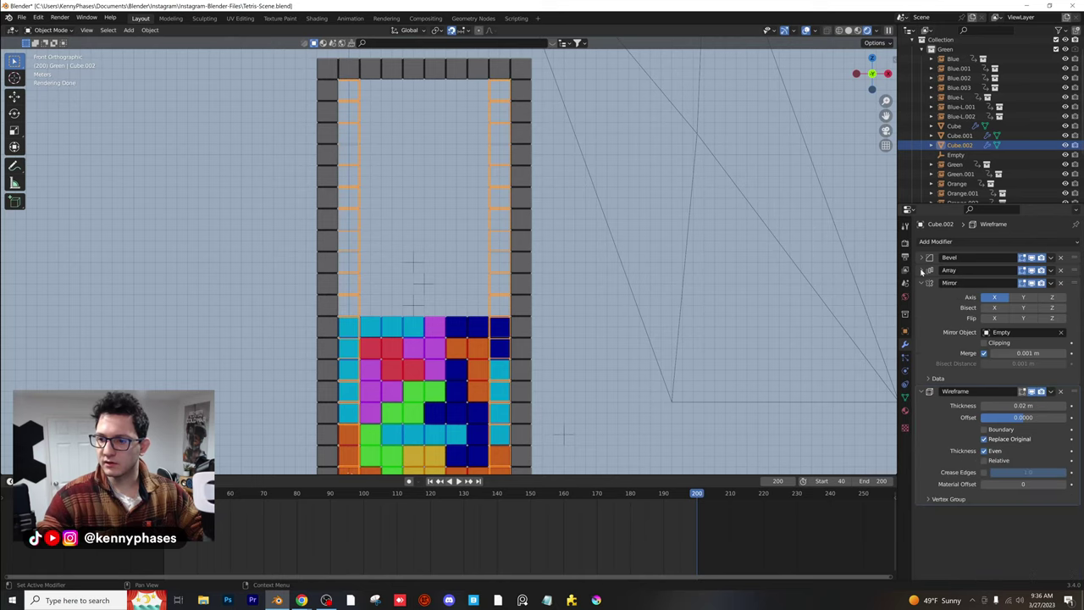
{"action": "left_click", "coordinate": [922, 283]}
{"action": "left_click", "coordinate": [922, 296]}
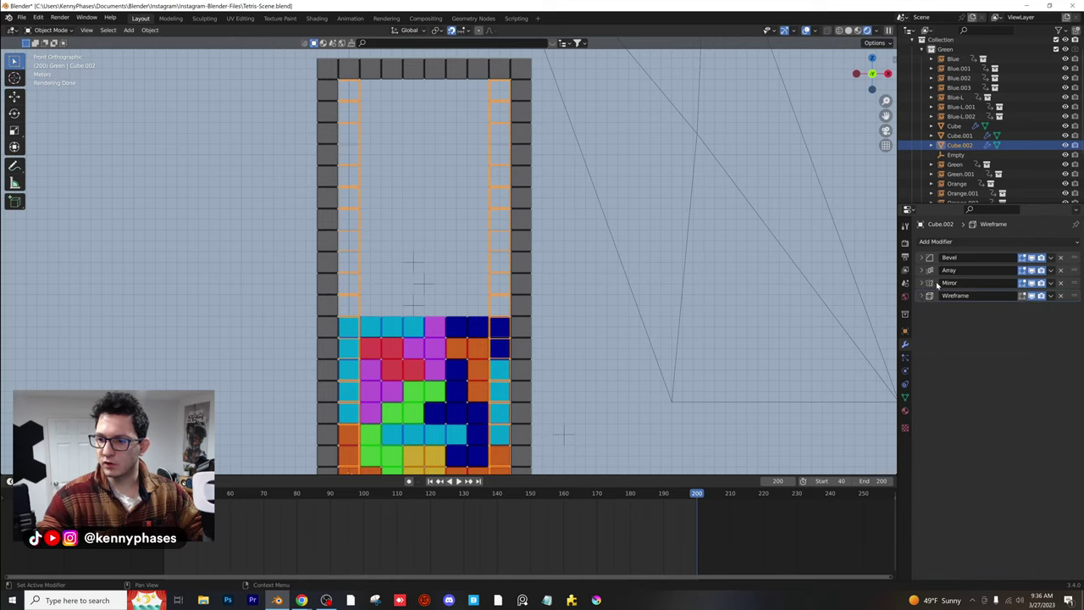
Add a second Array modifier ahead of the existing one, with a relative X offset of 1 and a count of 4
{"action": "left_click", "coordinate": [1026, 242]}
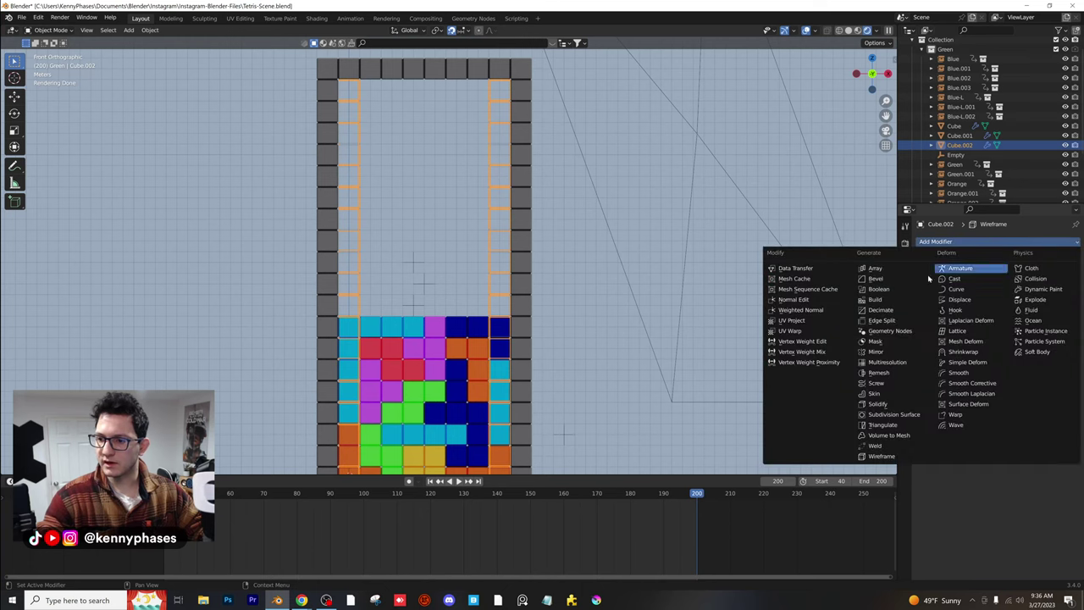
{"action": "left_click", "coordinate": [875, 269]}
{"action": "left_click_drag", "start_coordinate": [1074, 310], "coordinate": [1063, 271]}
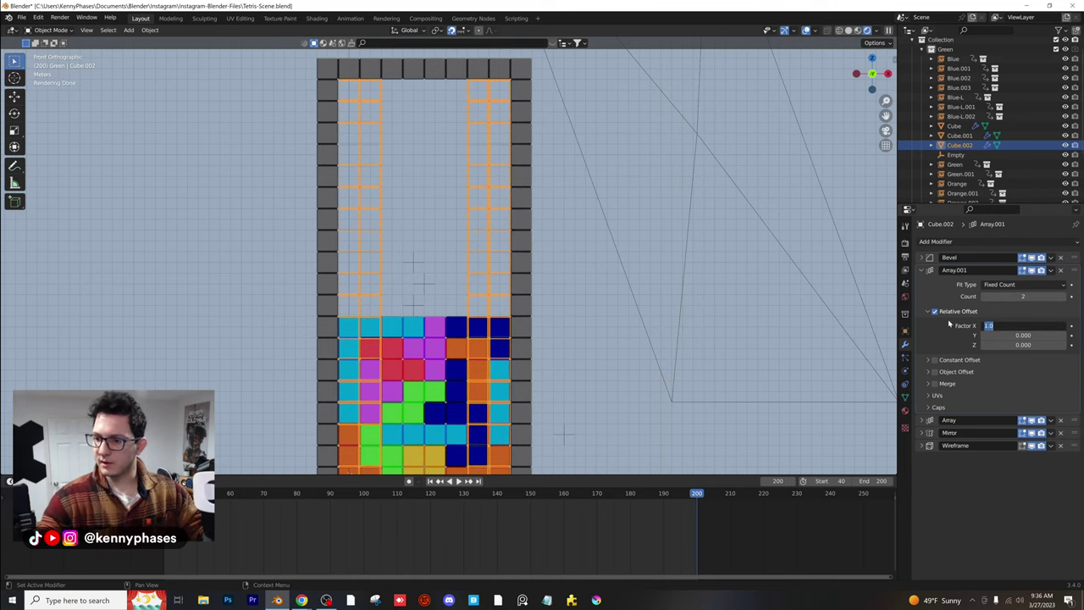
{"action": "key", "text": "Return"}
{"action": "left_click", "coordinate": [1064, 297]}
{"action": "left_click", "coordinate": [1063, 297]}
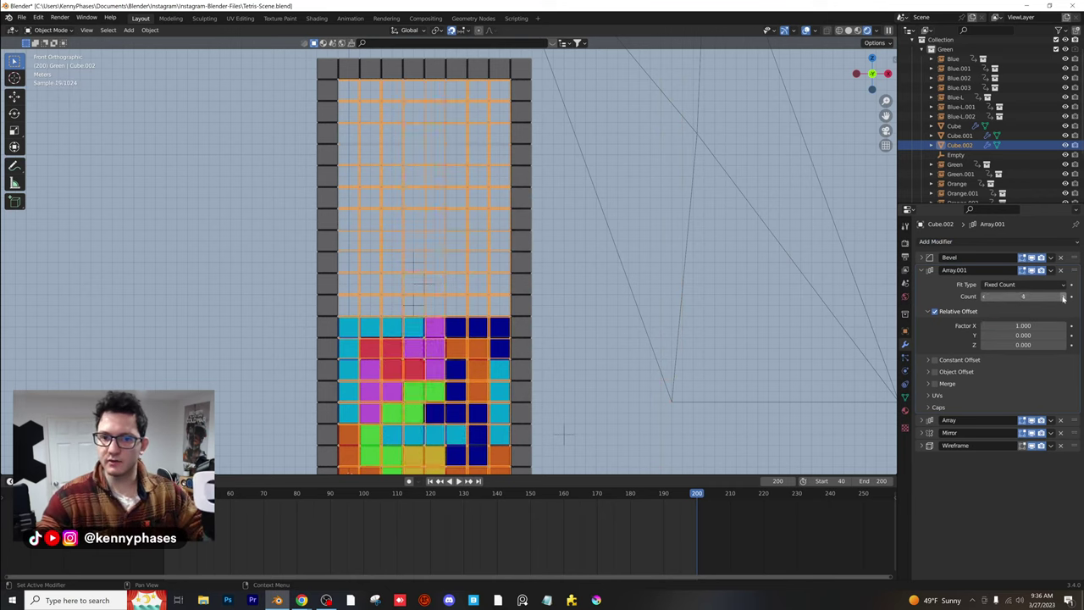
Set the wireframe grid's Wireframe modifier thickness to 0.085 m and inspect the grid deselected
{"action": "middle_click_drag", "start_coordinate": [536, 261], "coordinate": [557, 177]}
{"action": "scroll", "coordinate": [552, 177], "scroll_direction": "down", "scroll_amount": 2}
{"action": "middle_click_drag", "start_coordinate": [513, 85], "coordinate": [517, 155], "text": "shift"}
{"action": "scroll", "coordinate": [525, 160], "scroll_direction": "up", "scroll_amount": 3}
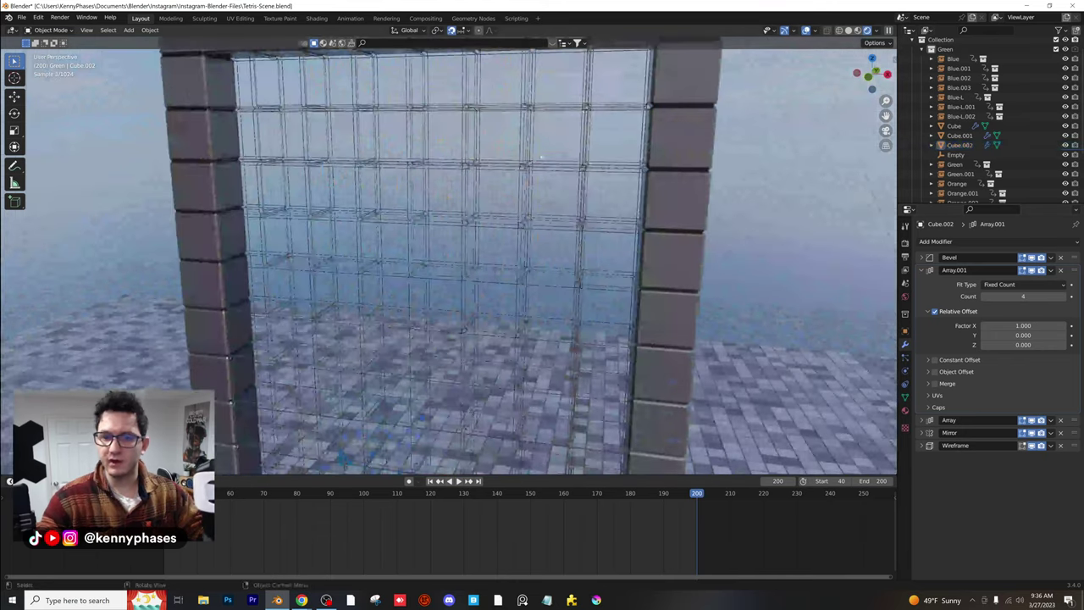
{"action": "left_click", "coordinate": [537, 165]}
{"action": "left_click", "coordinate": [929, 432]}
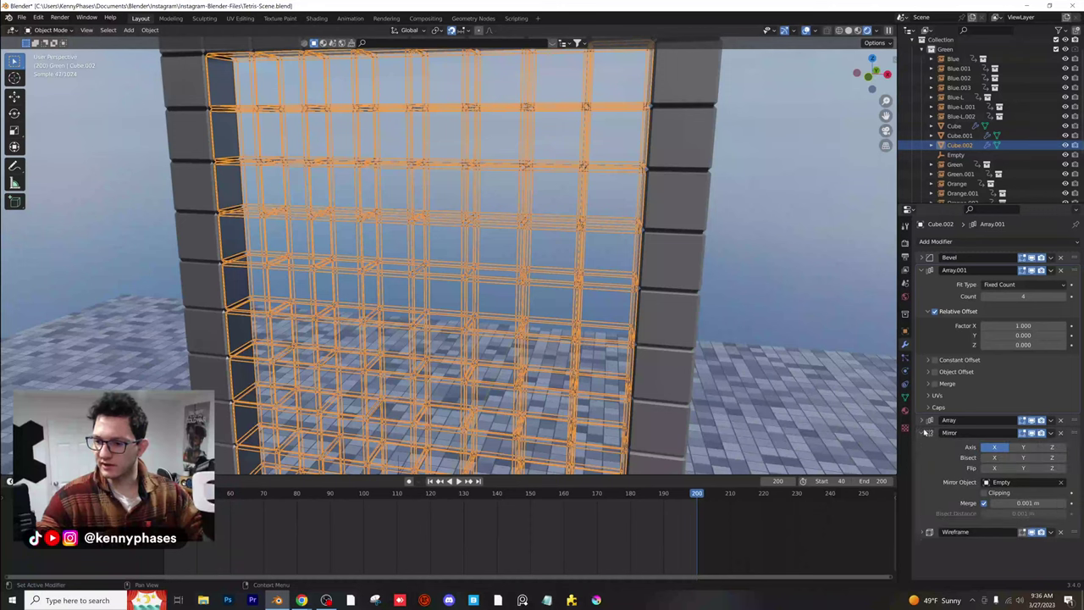
{"action": "left_click", "coordinate": [929, 433]}
{"action": "left_click", "coordinate": [929, 445]}
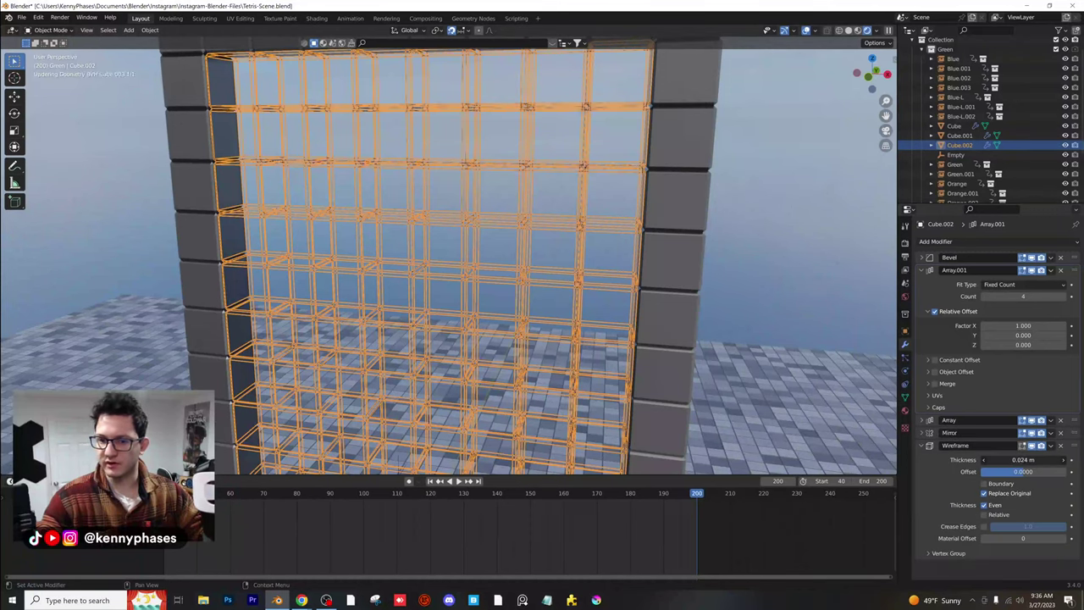
{"action": "left_click_drag", "start_coordinate": [1016, 459], "coordinate": [1063, 459]}
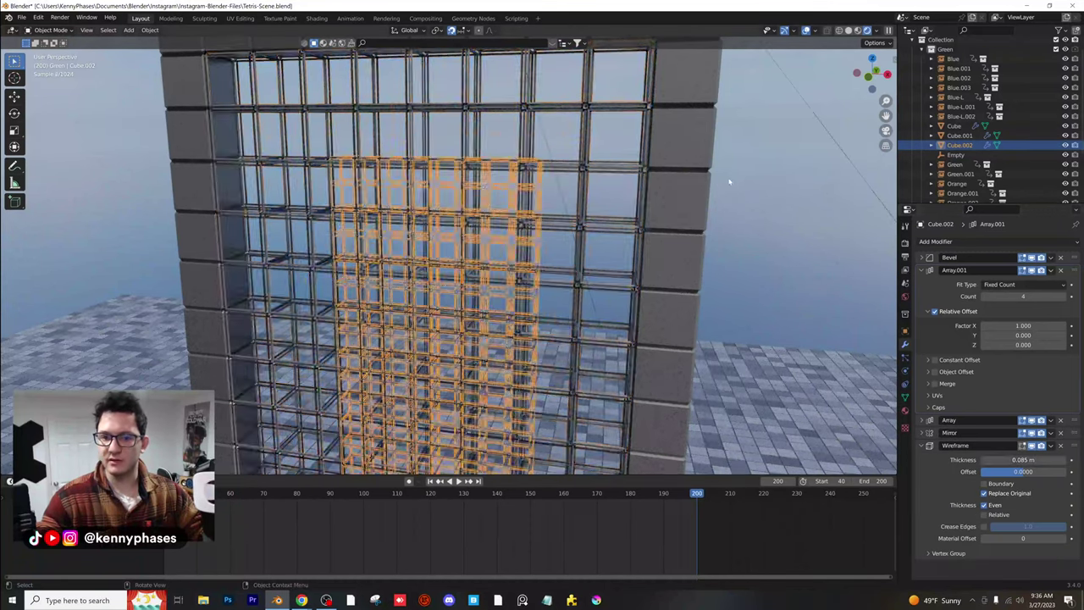
{"action": "scroll", "coordinate": [727, 181], "scroll_direction": "down", "scroll_amount": 4}
{"action": "left_click", "coordinate": [714, 181]}
{"action": "scroll", "coordinate": [625, 227], "scroll_direction": "up", "scroll_amount": 1}
{"action": "middle_click_drag", "start_coordinate": [678, 165], "coordinate": [701, 91], "text": "shift"}
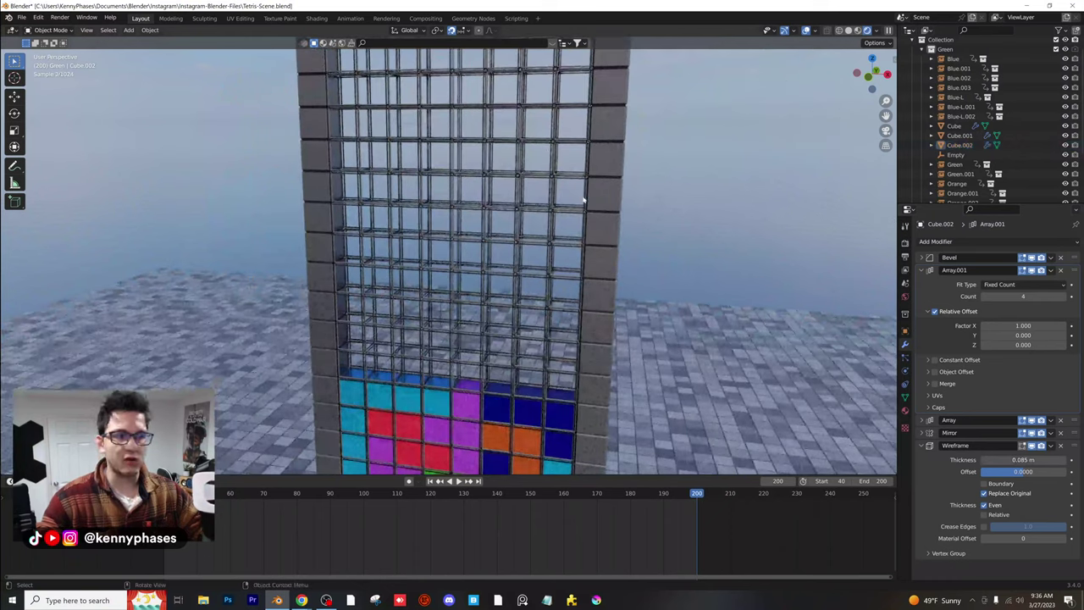
Replace the wireframe grid's material with a new one using an Emission surface shader
{"action": "left_click", "coordinate": [537, 140]}
{"action": "middle_click_drag", "start_coordinate": [583, 164], "coordinate": [621, 160]}
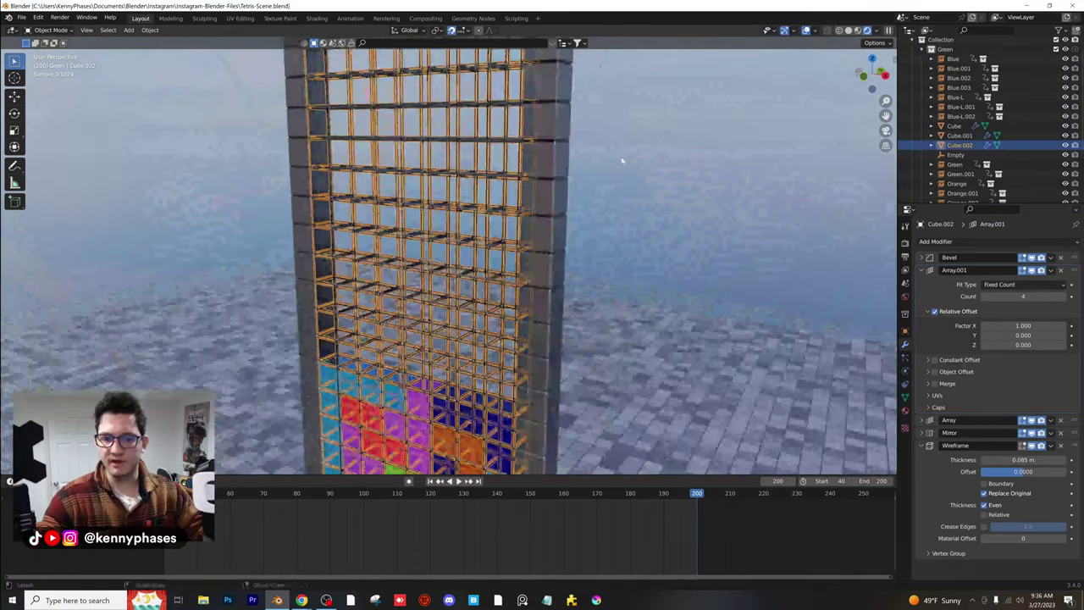
{"action": "left_click", "coordinate": [905, 411]}
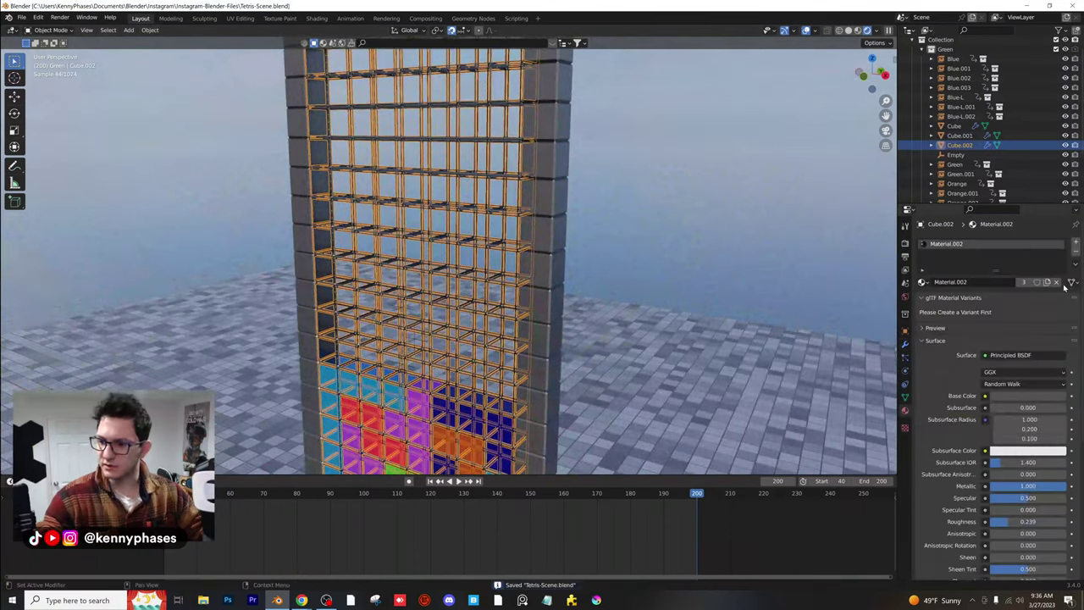
{"action": "left_click", "coordinate": [1056, 282]}
{"action": "left_click", "coordinate": [1018, 282]}
{"action": "left_click", "coordinate": [1021, 355]}
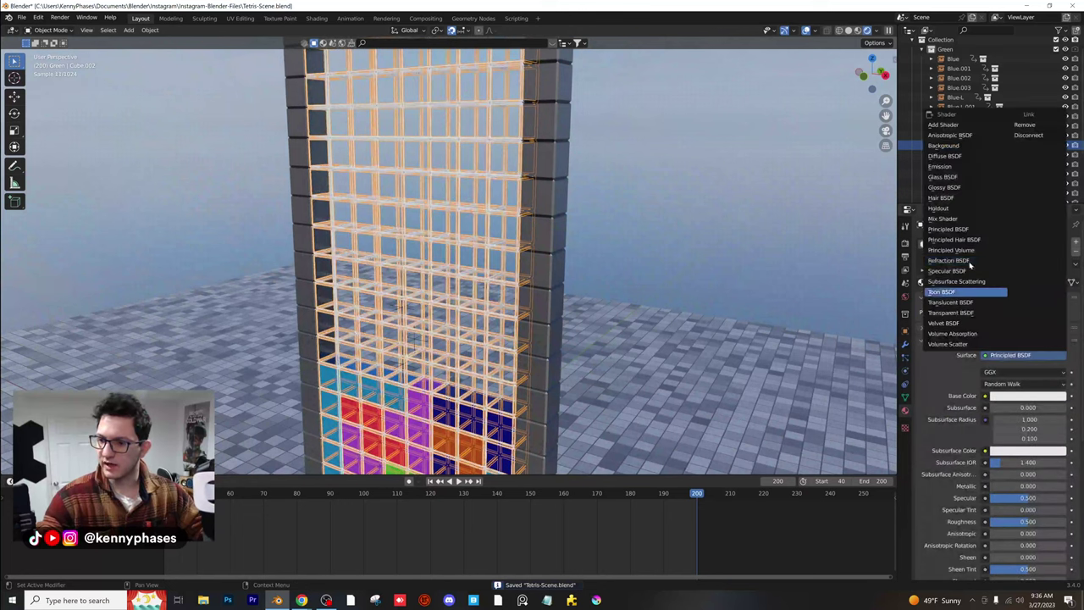
{"action": "left_click", "coordinate": [950, 169]}
Try scaling the wireframe grid along the Z axis in the camera view, and undo it
{"action": "middle_click_drag", "start_coordinate": [643, 254], "coordinate": [607, 212]}
{"action": "key", "text": "KP_0"}
{"action": "scroll", "coordinate": [607, 212], "scroll_direction": "up", "scroll_amount": 4}
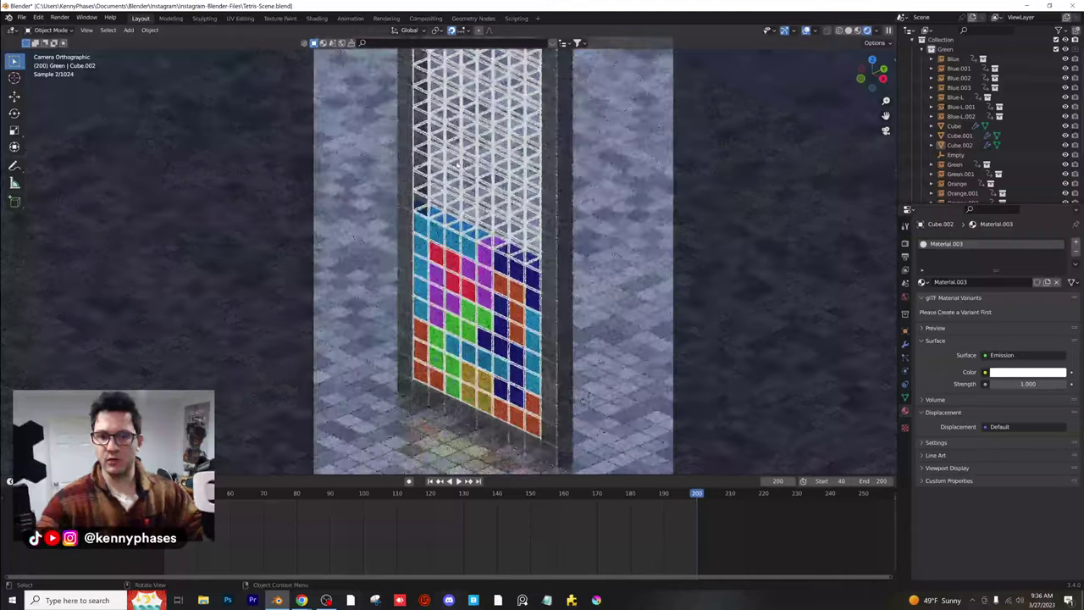
{"action": "left_click", "coordinate": [504, 182]}
{"action": "scroll", "coordinate": [622, 164], "scroll_direction": "up", "scroll_amount": 3}
{"action": "key", "text": "s"}
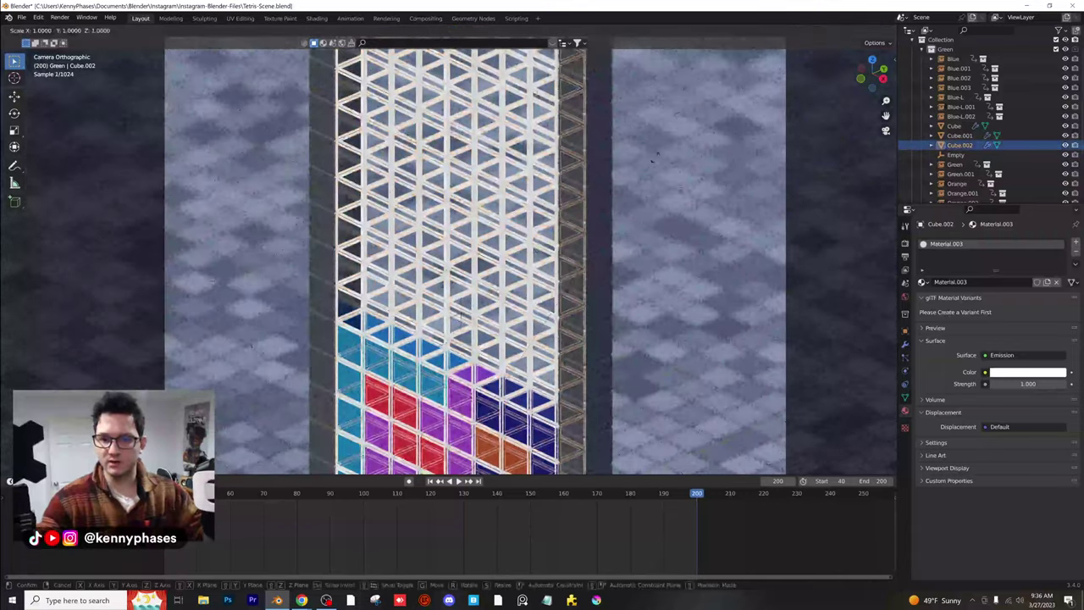
{"action": "key", "text": "z"}
{"action": "left_click", "coordinate": [624, 171]}
{"action": "key", "text": "ctrl+z"}
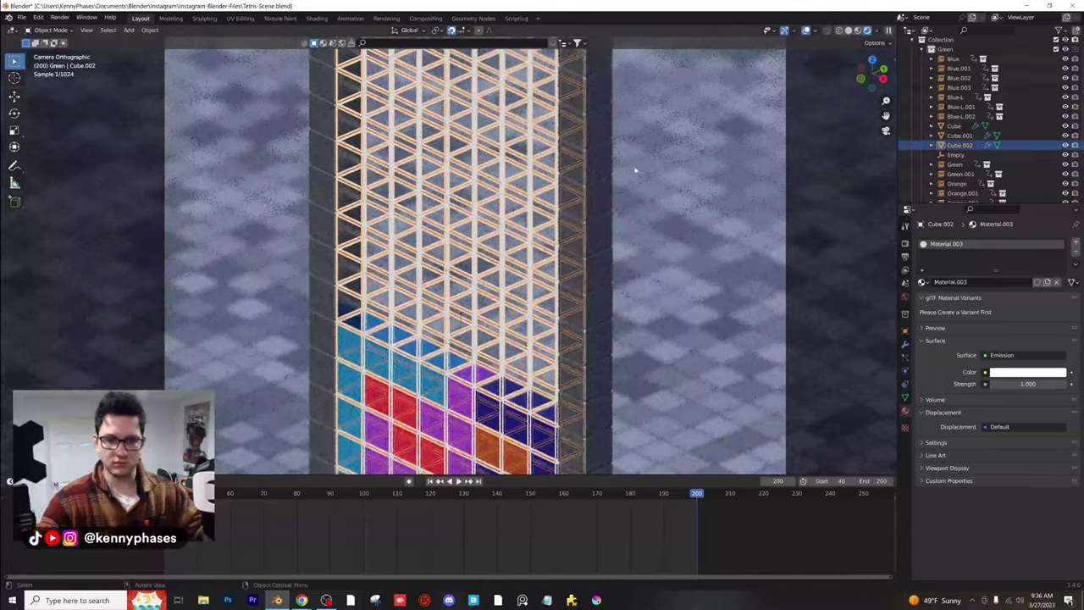
Flatten the wireframe grid along the Y axis into a thin lattice, and deselect it to inspect the result
{"action": "key", "text": "s"}
{"action": "key", "text": "y"}
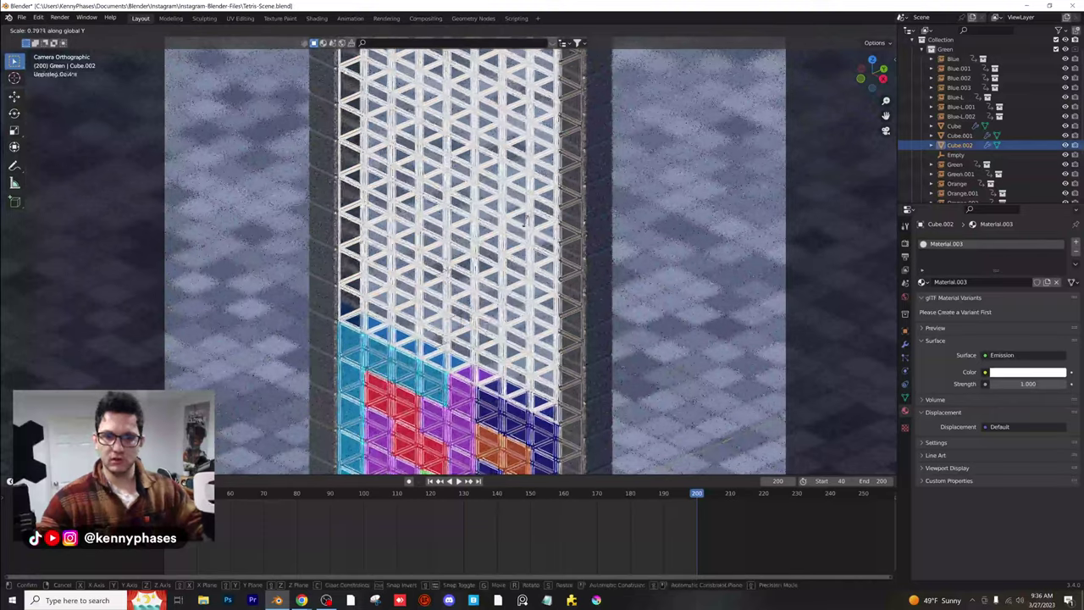
{"action": "scroll", "coordinate": [552, 169], "scroll_direction": "up", "scroll_amount": 2}
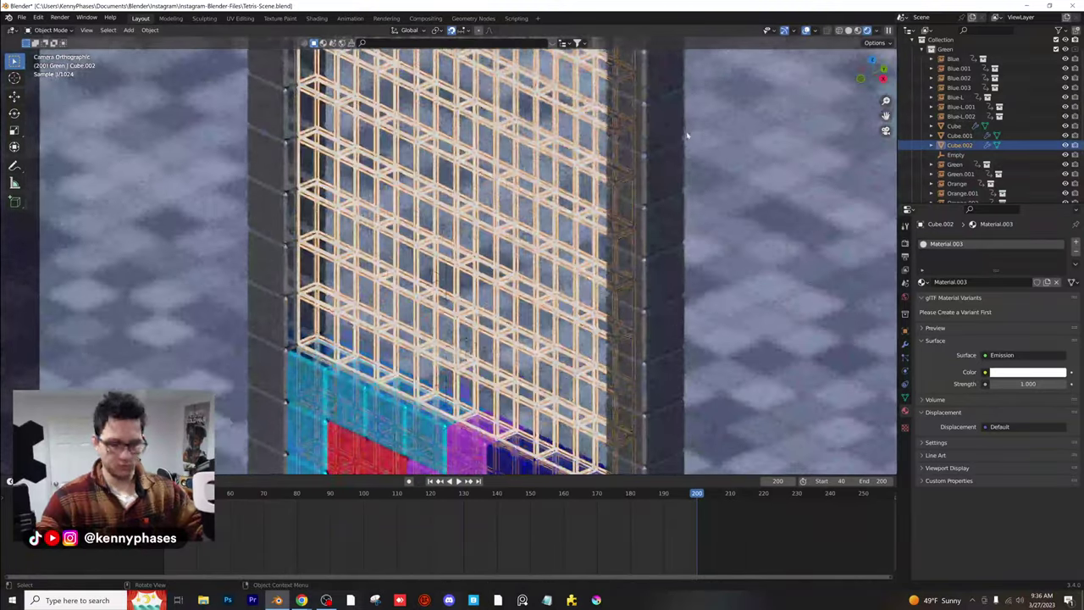
{"action": "key", "text": "s"}
{"action": "key", "text": "y"}
{"action": "left_click", "coordinate": [500, 330]}
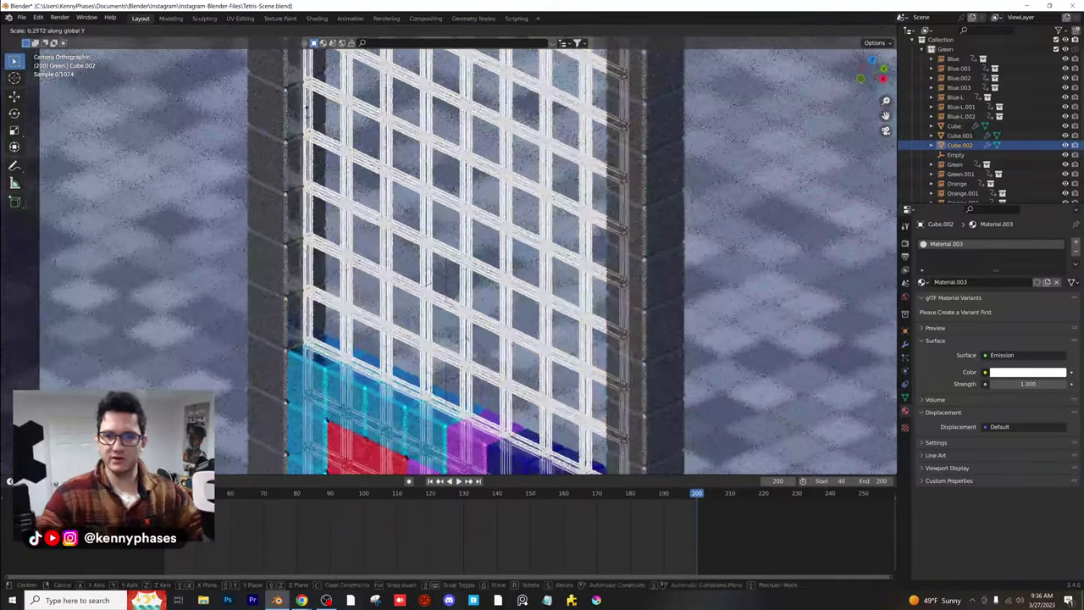
{"action": "left_click", "coordinate": [254, 191]}
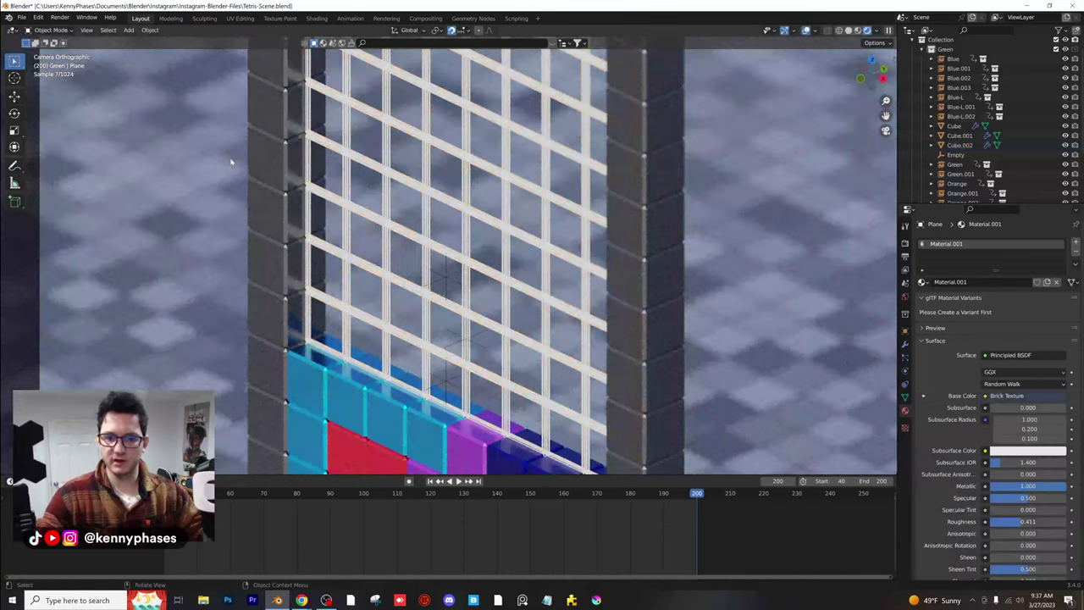
{"action": "scroll", "coordinate": [296, 162], "scroll_direction": "down", "scroll_amount": 2}
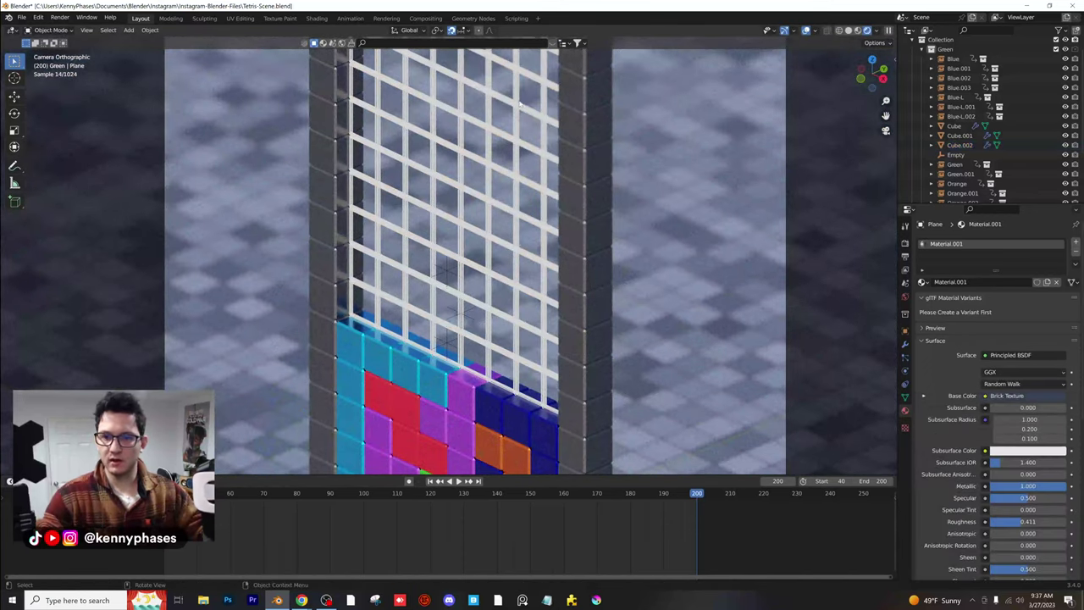
Move the flattened wireframe grid 1 m along the Y axis, toward the back of the frame
{"action": "left_click", "coordinate": [520, 104]}
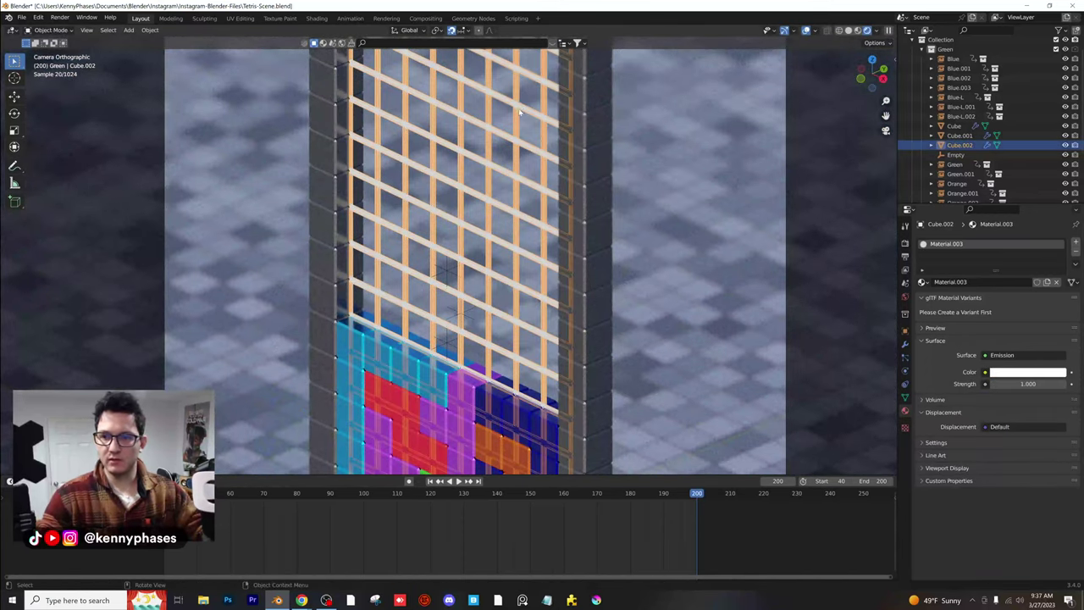
{"action": "scroll", "coordinate": [524, 114], "scroll_direction": "up", "scroll_amount": 1}
{"action": "key", "text": "g"}
{"action": "key", "text": "y"}
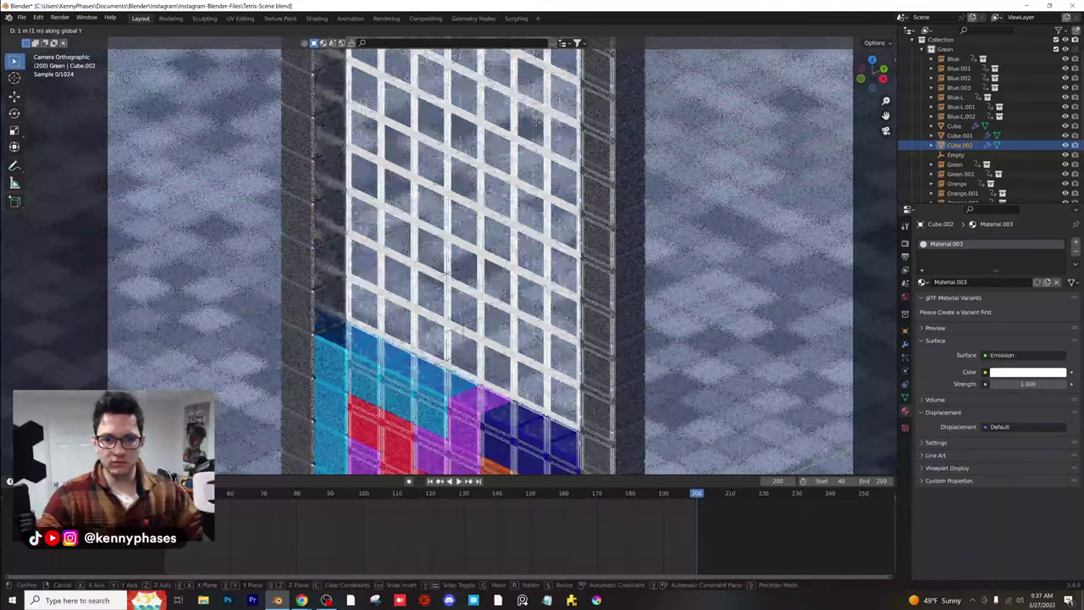
{"action": "left_click", "coordinate": [537, 127]}
{"action": "scroll", "coordinate": [627, 144], "scroll_direction": "down", "scroll_amount": 3}
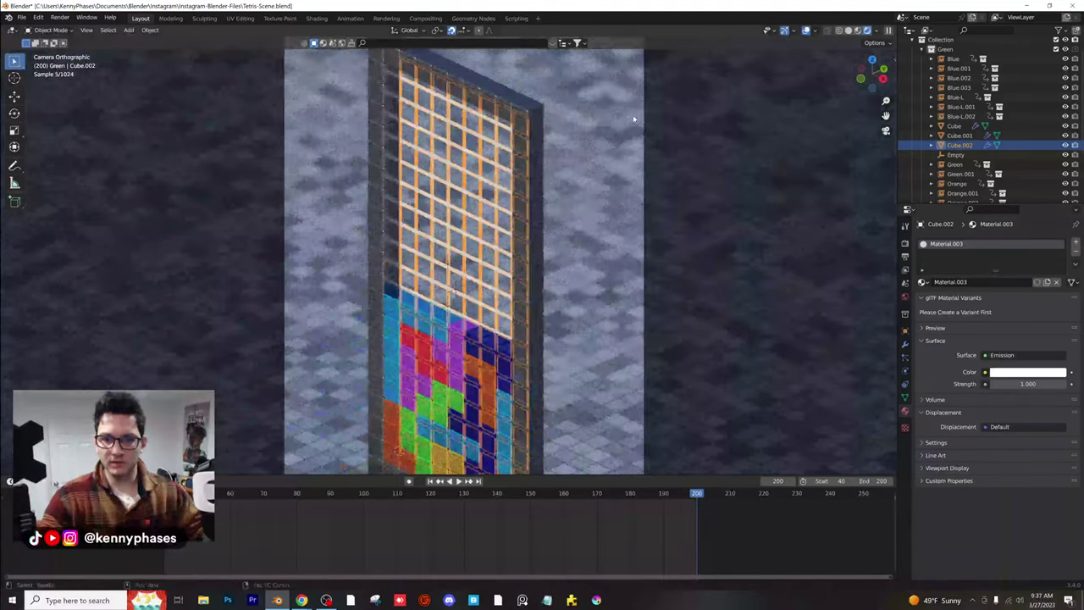
{"action": "scroll", "coordinate": [660, 110], "scroll_direction": "down", "scroll_amount": 2}
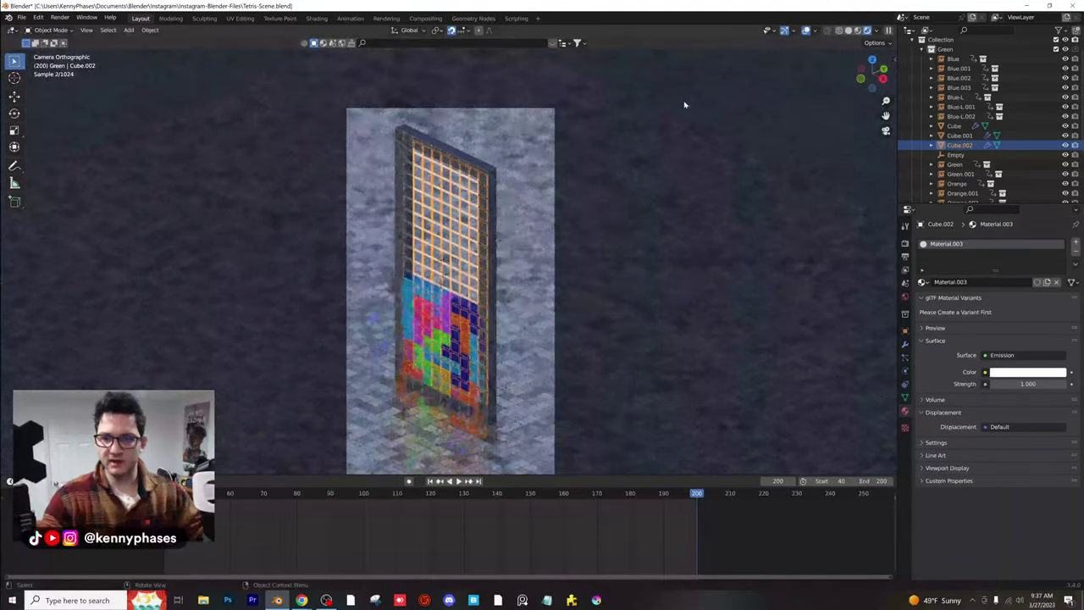
{"action": "scroll", "coordinate": [593, 167], "scroll_direction": "up", "scroll_amount": 1}
Deselect the grid and play the animation from frame 76 to check the pieces falling in front of it
{"action": "left_click", "coordinate": [567, 183]}
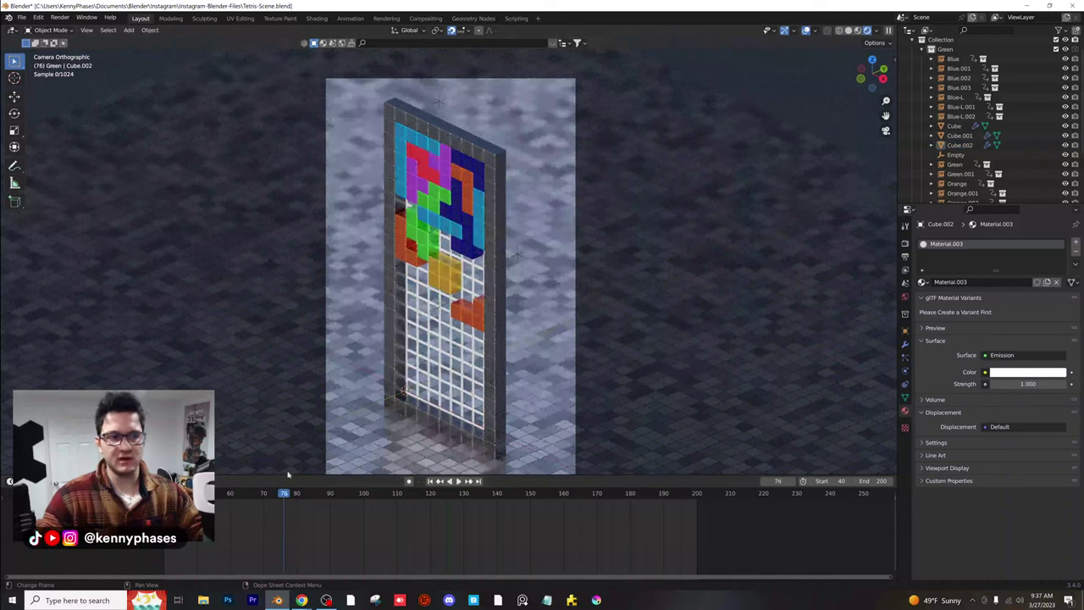
{"action": "scroll", "coordinate": [561, 288], "scroll_direction": "up", "scroll_amount": 2}
{"action": "key", "text": "space"}
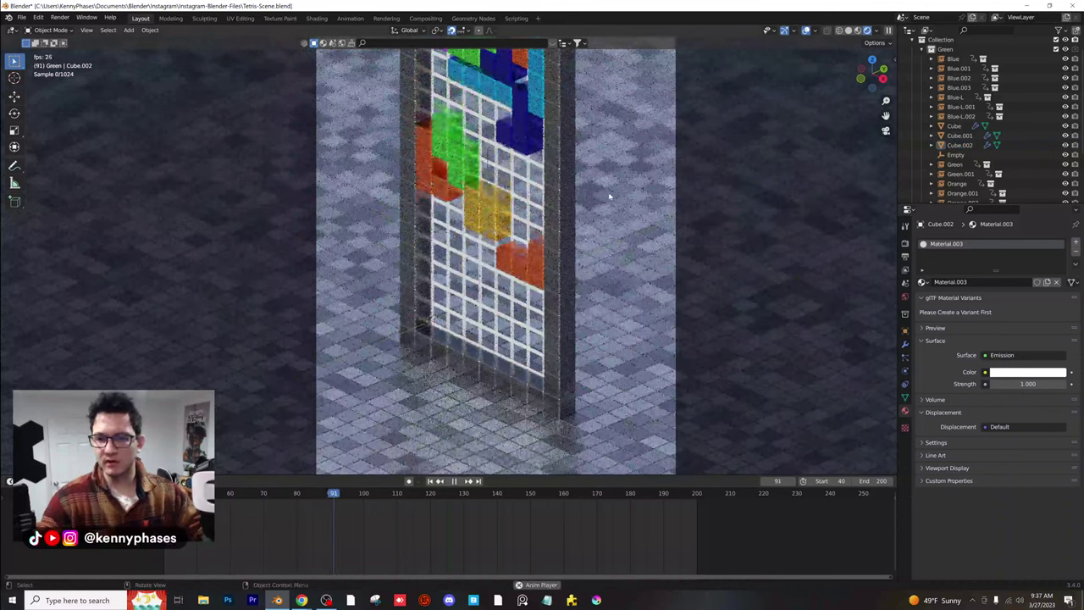
{"action": "key", "text": "space"}
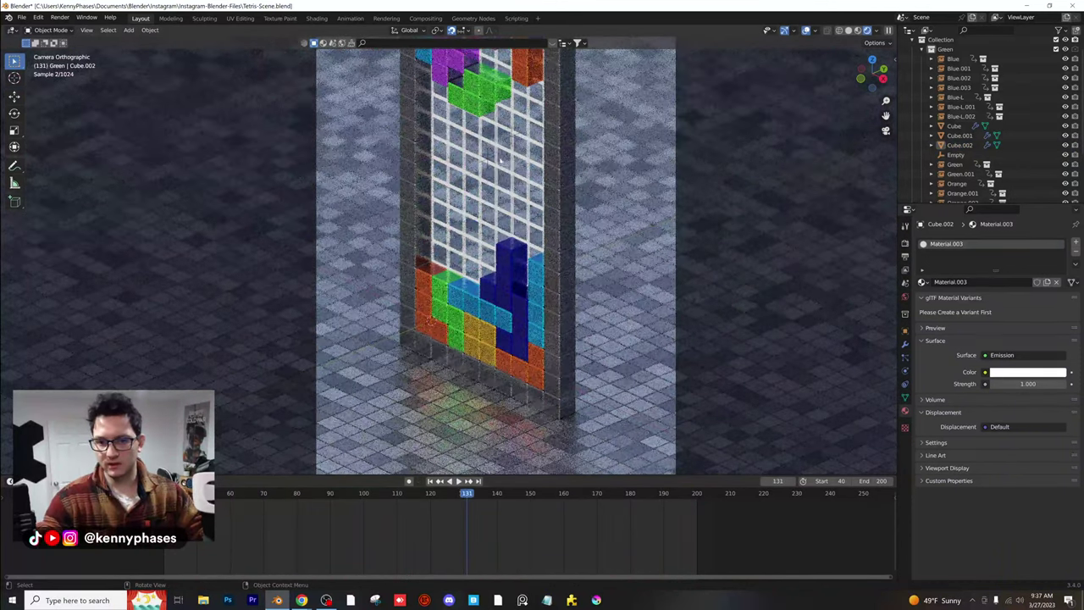
Set the wireframe grid's Wireframe modifier thickness to 0.128 m
{"action": "scroll", "coordinate": [500, 159], "scroll_direction": "up", "scroll_amount": 6}
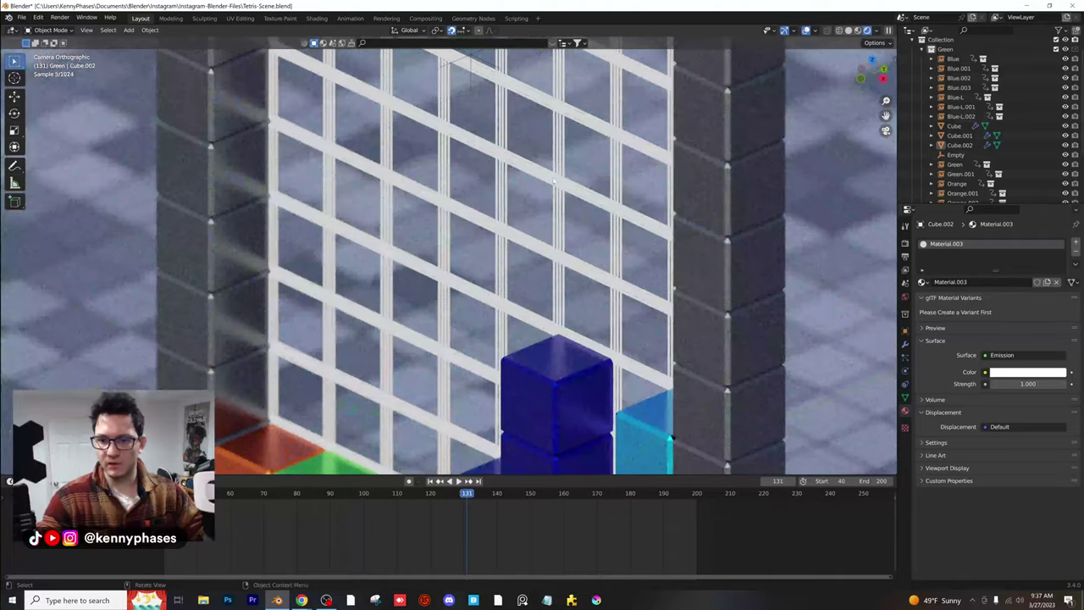
{"action": "left_click", "coordinate": [500, 160]}
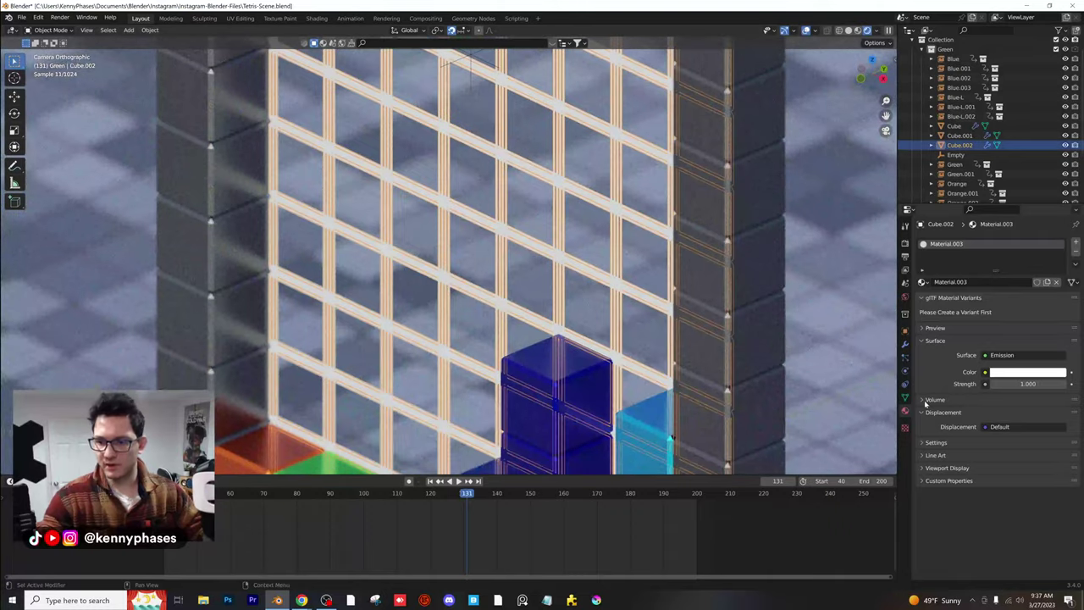
{"action": "left_click", "coordinate": [904, 345]}
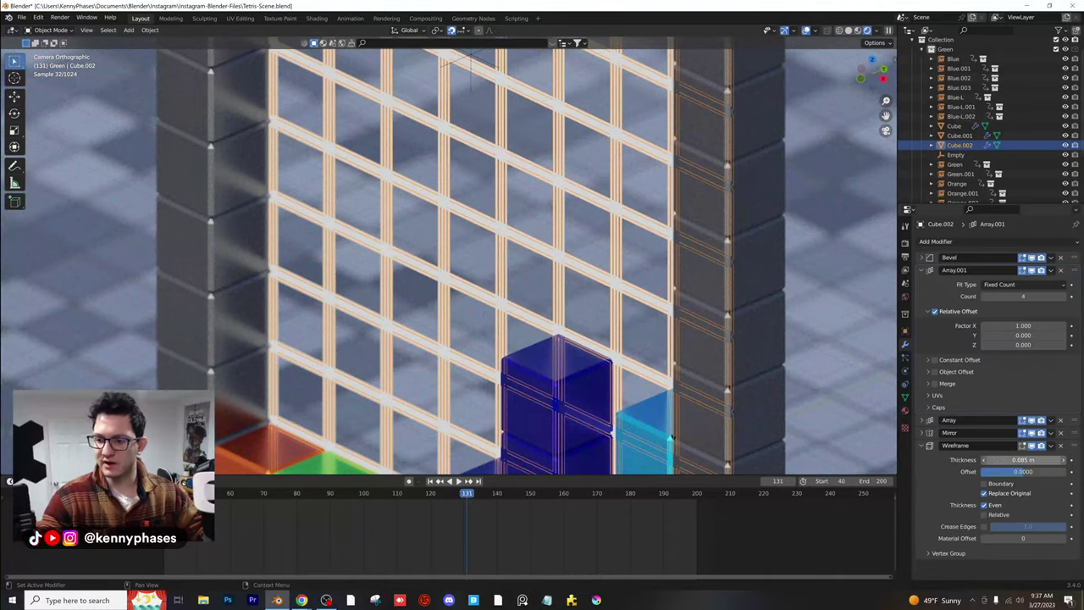
{"action": "left_click_drag", "start_coordinate": [1023, 459], "coordinate": [1058, 459]}
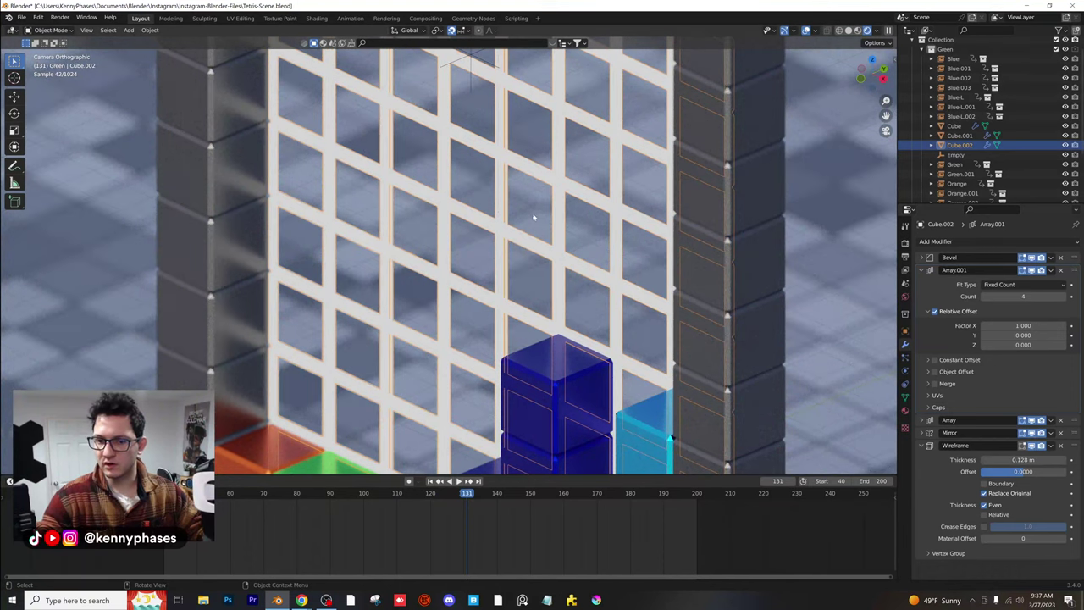
{"action": "scroll", "coordinate": [533, 218], "scroll_direction": "down", "scroll_amount": 6}
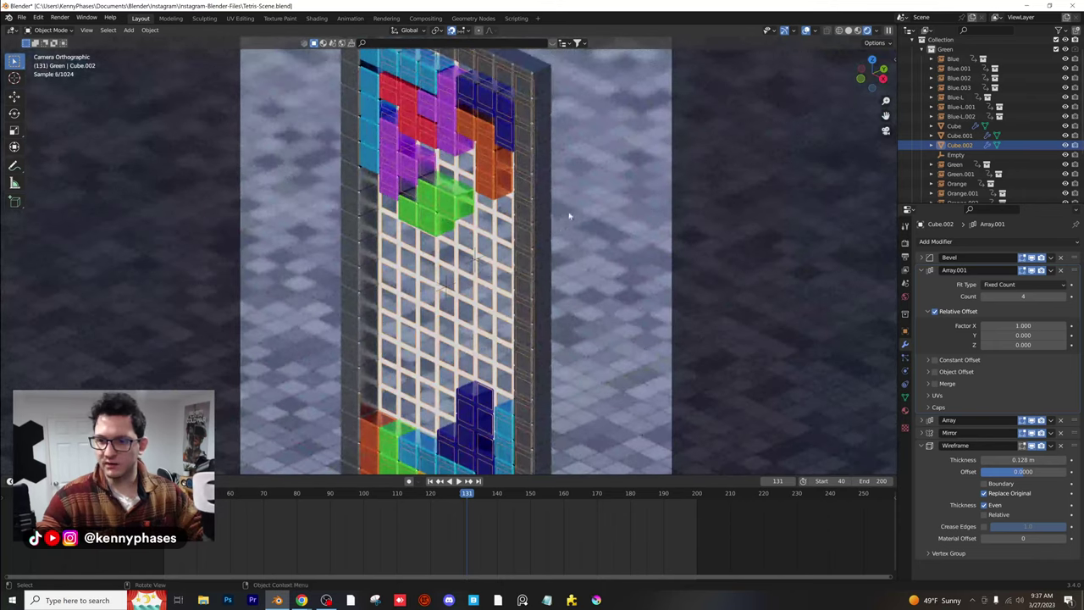
Scale the thickened wireframe grid along the Y axis again, and deselect it
{"action": "key", "text": "s"}
{"action": "key", "text": "y"}
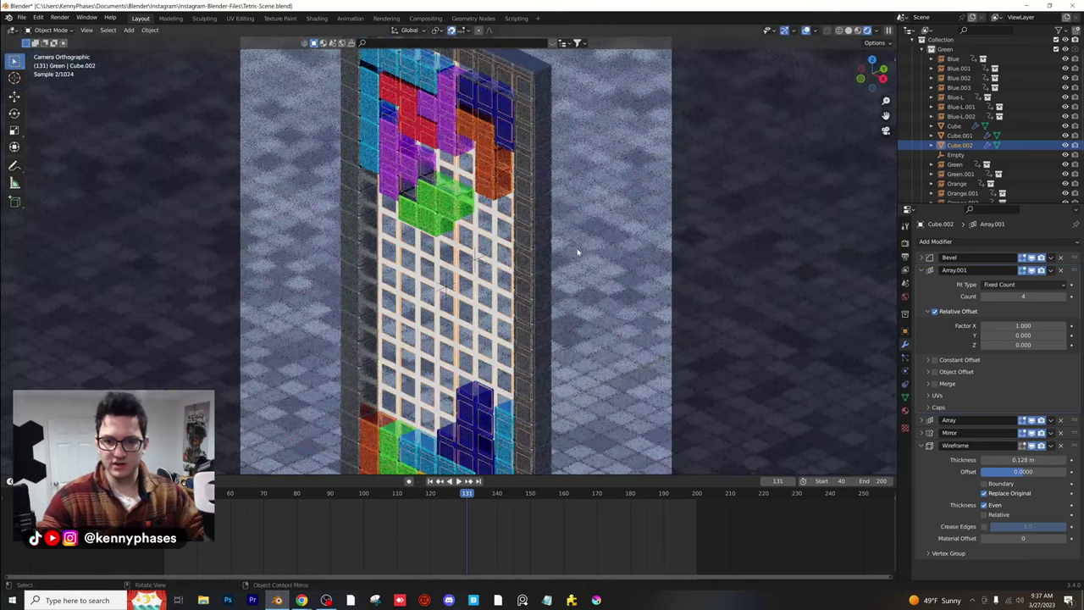
{"action": "key", "text": "Return"}
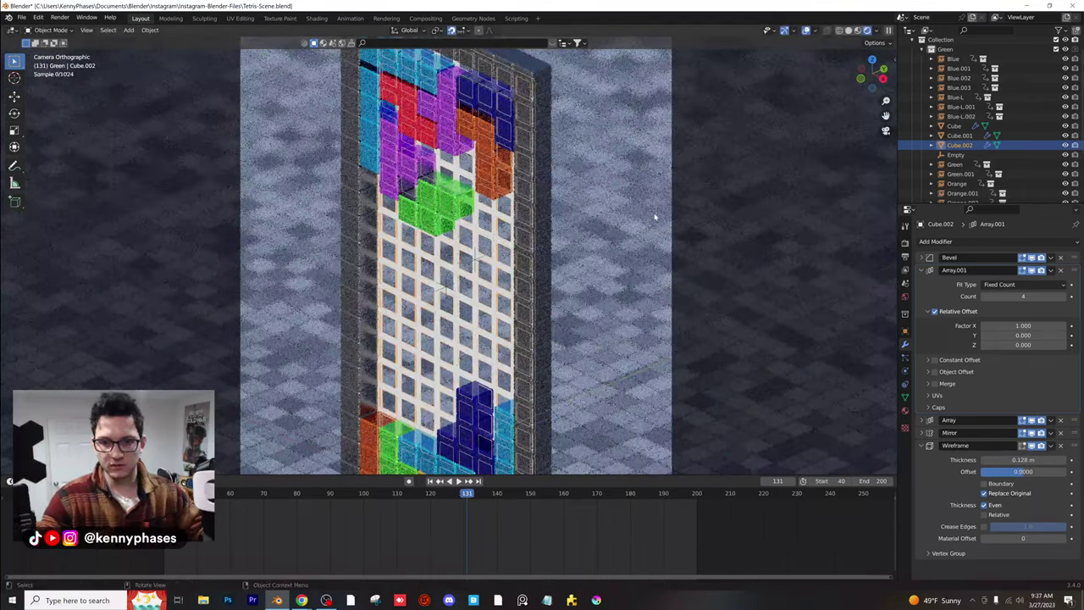
{"action": "left_click", "coordinate": [291, 201]}
Play the animation from frame 131 with the thicker grid and stop at frame 174
{"action": "key", "text": "space"}
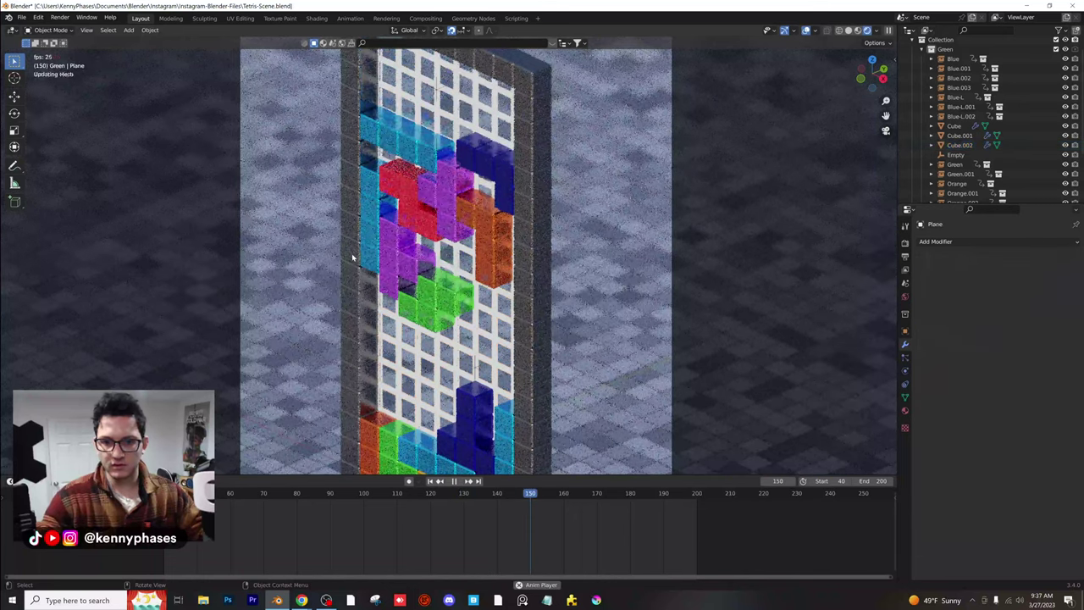
{"action": "key", "text": "space"}
{"action": "key", "text": "KP_0"}
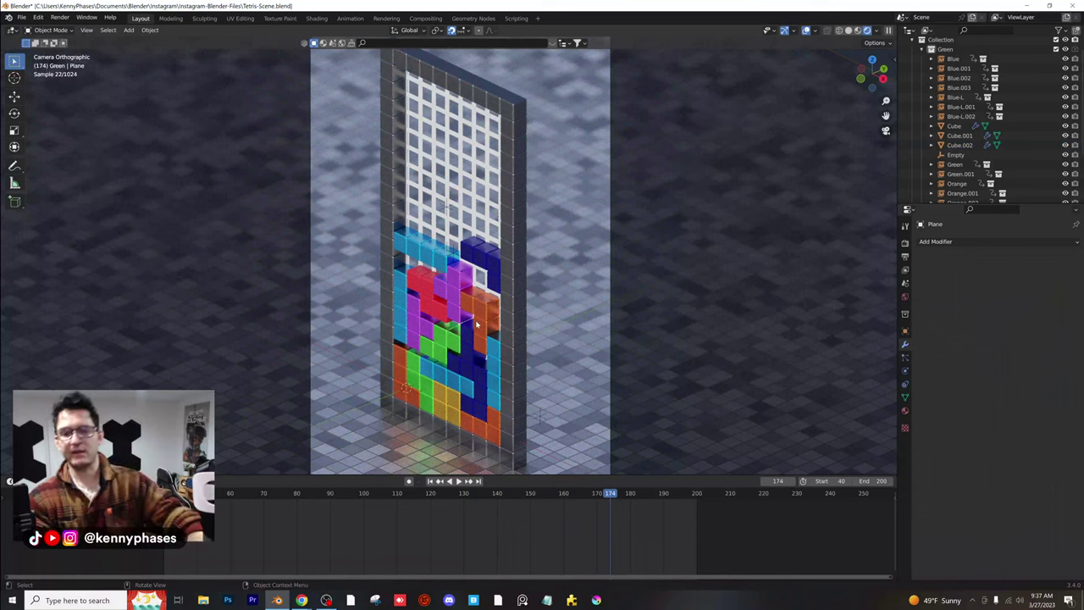
Hide the wireframe grid Cube.002 in the viewport and check the open frame
{"action": "scroll", "coordinate": [500, 303], "scroll_direction": "up", "scroll_amount": 3}
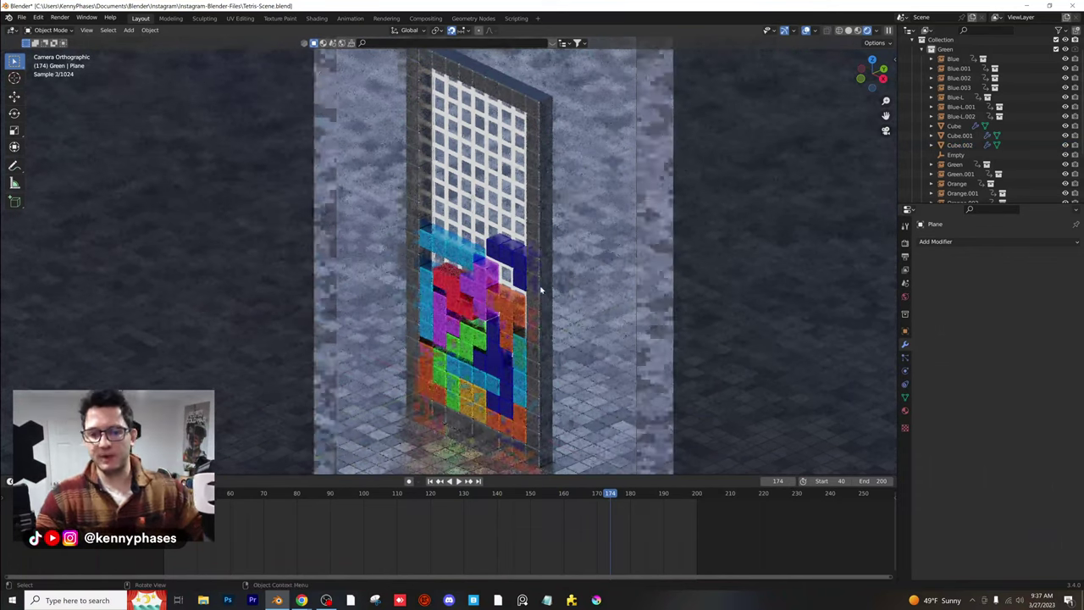
{"action": "left_click", "coordinate": [525, 129]}
{"action": "left_click", "coordinate": [1065, 145]}
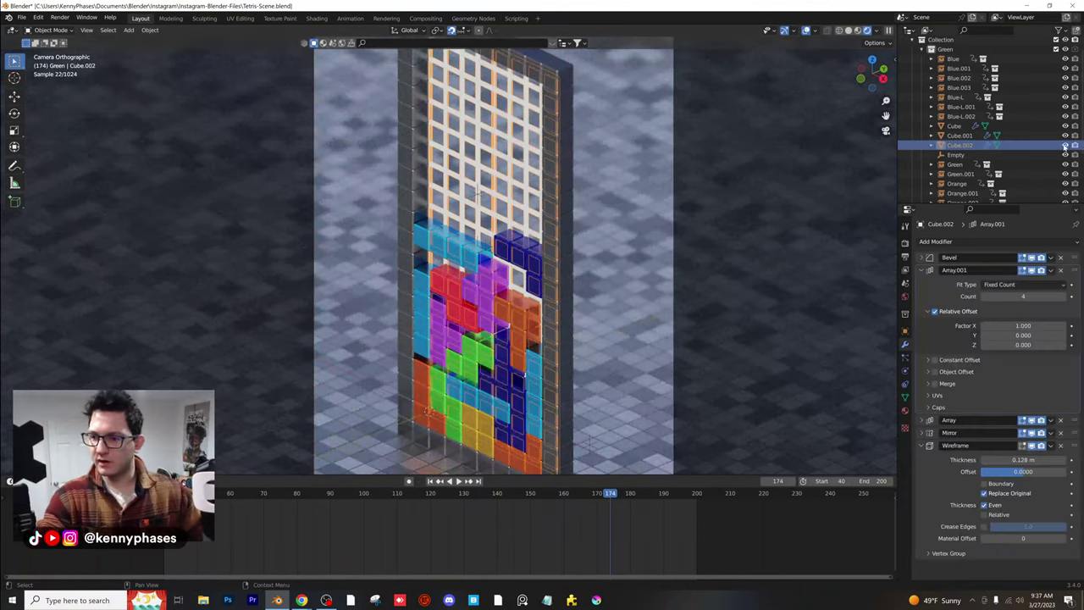
{"action": "scroll", "coordinate": [558, 286], "scroll_direction": "down", "scroll_amount": 2}
{"action": "scroll", "coordinate": [542, 271], "scroll_direction": "up", "scroll_amount": 2}
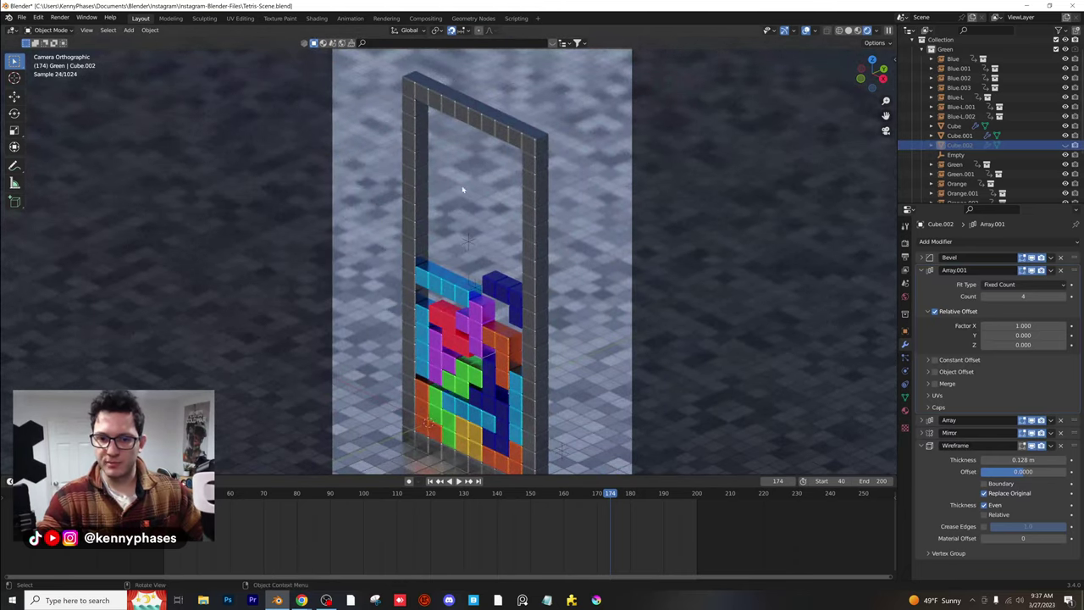
{"action": "scroll", "coordinate": [534, 261], "scroll_direction": "down", "scroll_amount": 2}
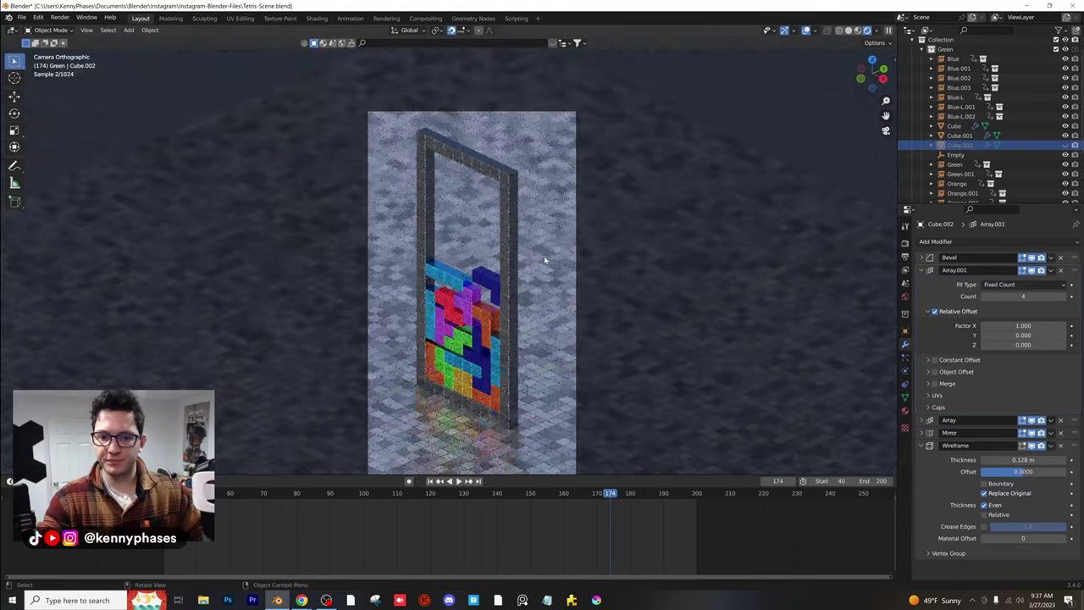
Add a mesh plane and move it -3 m in X, 10 m in Y and 18 m in Z into the frame's opening
{"action": "left_click", "coordinate": [127, 31]}
{"action": "mouse_move", "coordinate": [153, 41]}
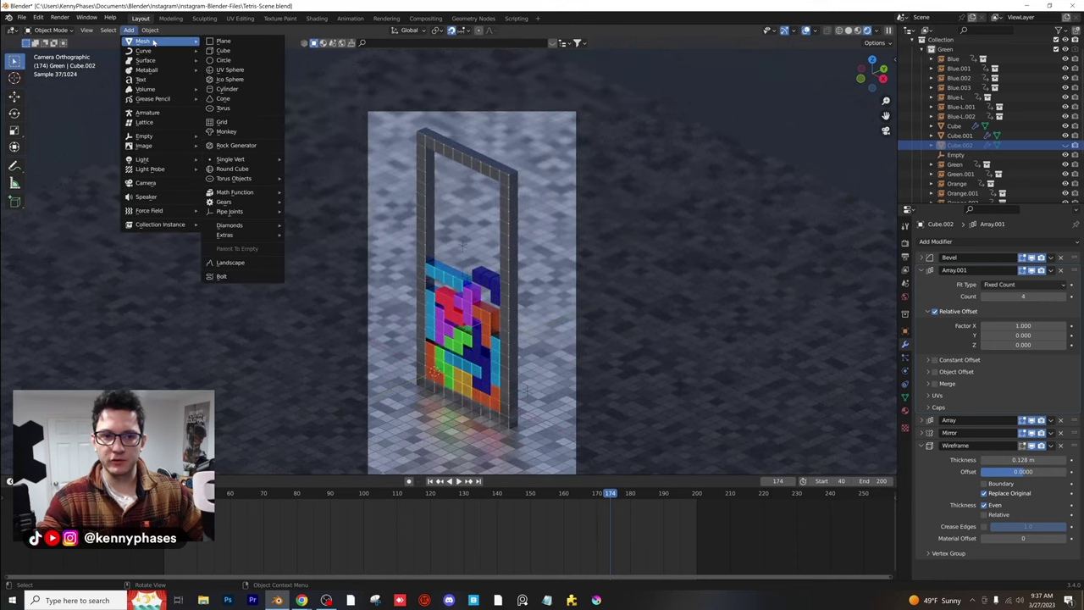
{"action": "left_click", "coordinate": [238, 42]}
{"action": "scroll", "coordinate": [517, 288], "scroll_direction": "down", "scroll_amount": 2}
{"action": "key", "text": "g"}
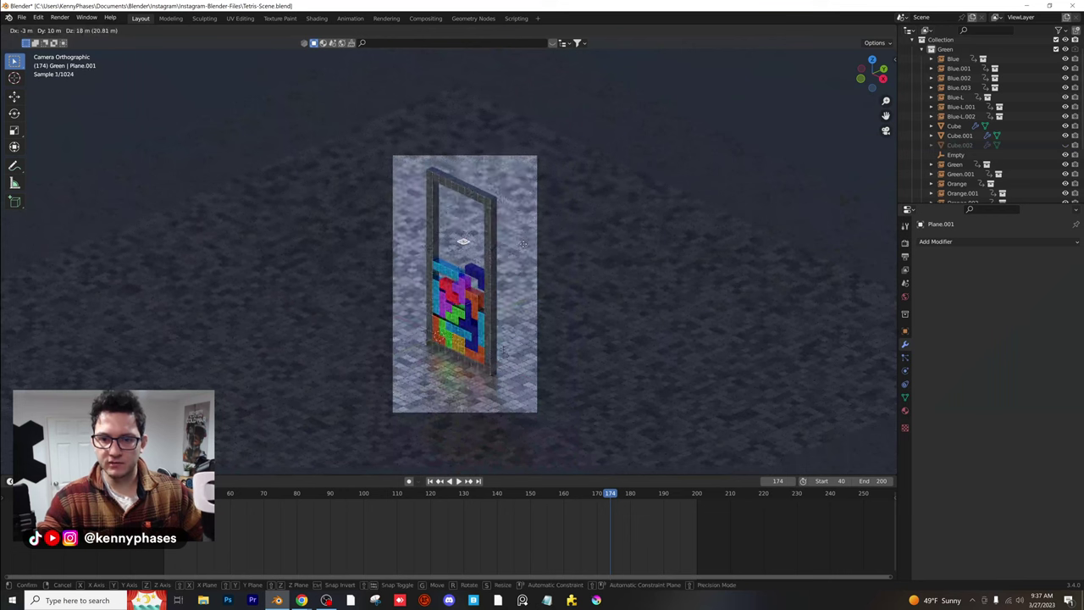
{"action": "left_click", "coordinate": [523, 244]}
Rotate the plane 90 degrees about X to stand upright, and enlarge it to about the frame opening's width
{"action": "scroll", "coordinate": [525, 243], "scroll_direction": "up", "scroll_amount": 7}
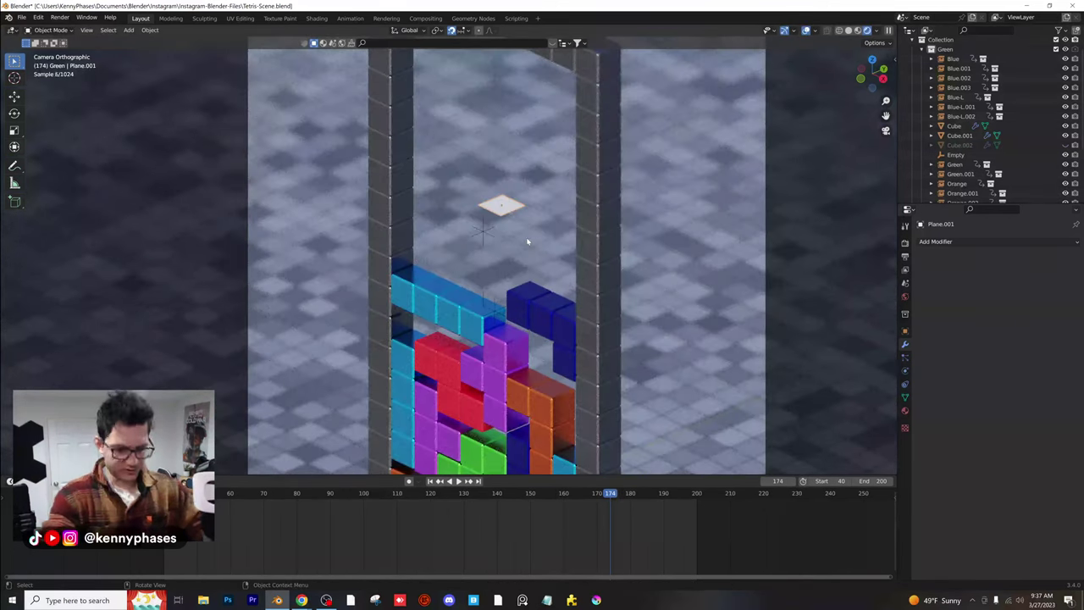
{"action": "type", "text": "rx90"}
{"action": "key", "text": "Return"}
{"action": "scroll", "coordinate": [520, 208], "scroll_direction": "down", "scroll_amount": 3}
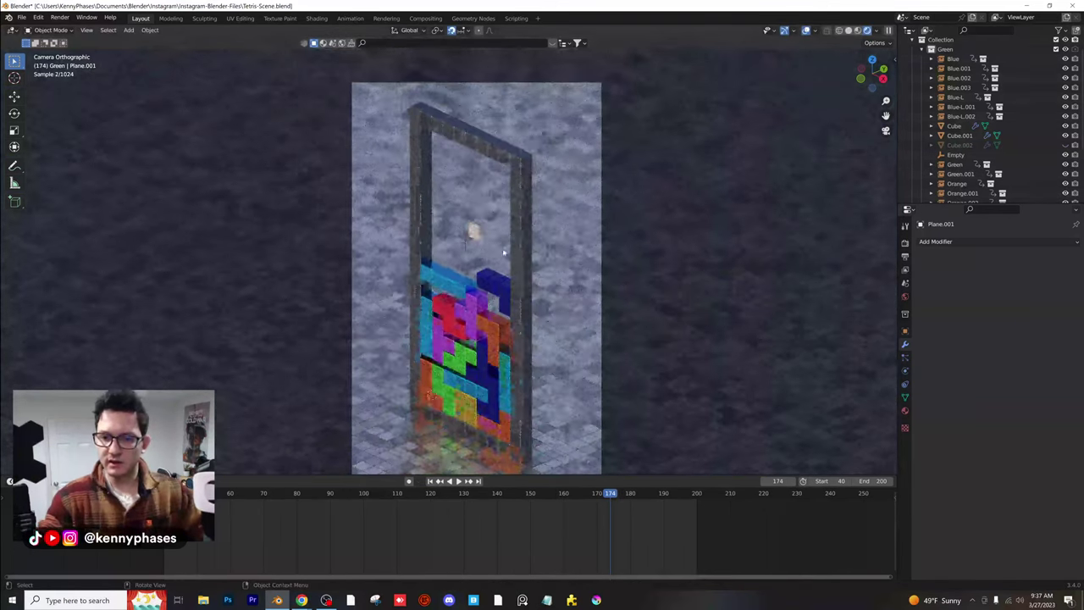
{"action": "key", "text": "s"}
{"action": "left_click", "coordinate": [864, 95]}
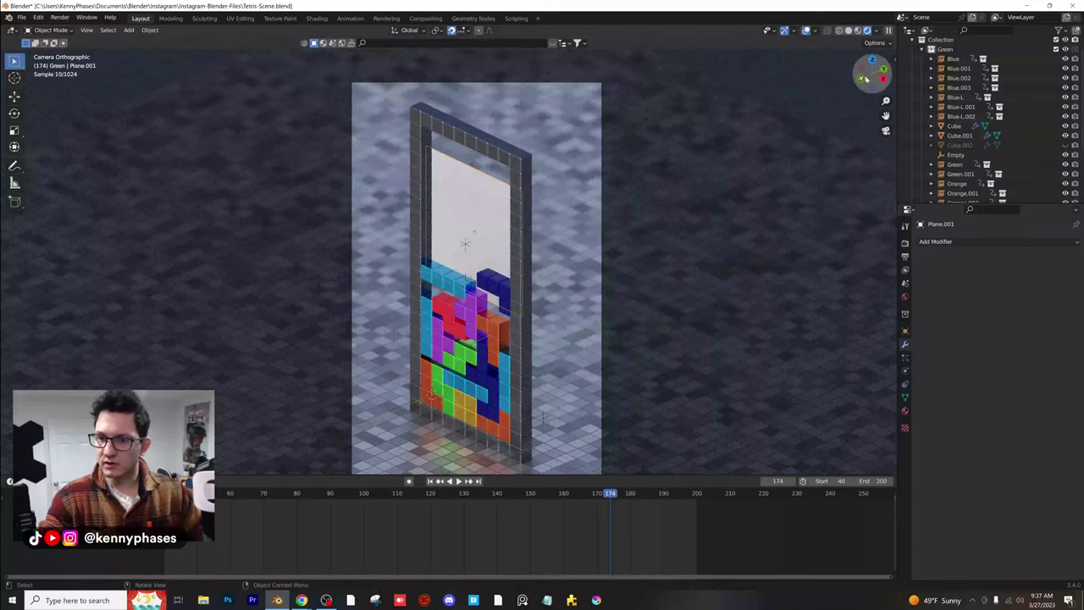
From the front view, lower the plane 6 m along Z and stretch it vertically to fill the frame's opening
{"action": "left_click", "coordinate": [863, 79]}
{"action": "key", "text": "g"}
{"action": "left_click", "coordinate": [595, 194]}
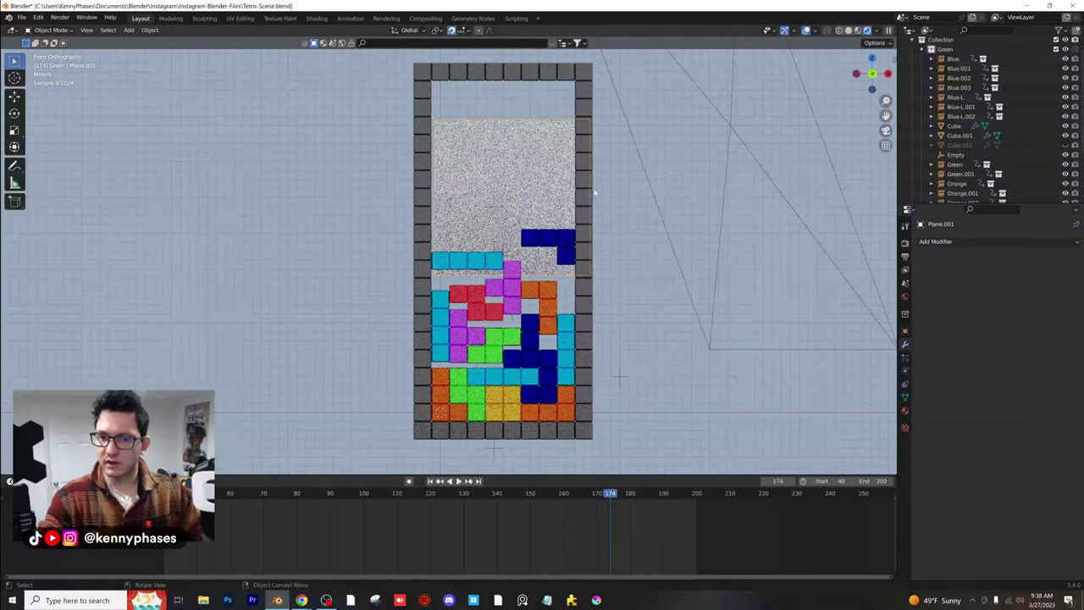
{"action": "key", "text": "s"}
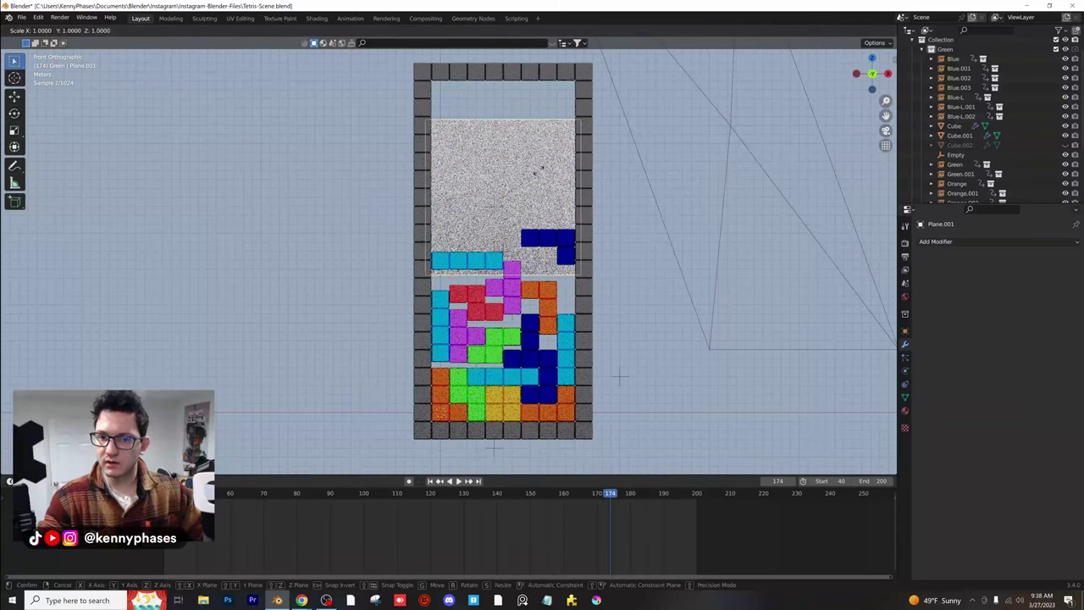
{"action": "key", "text": "g"}
{"action": "key", "text": "z"}
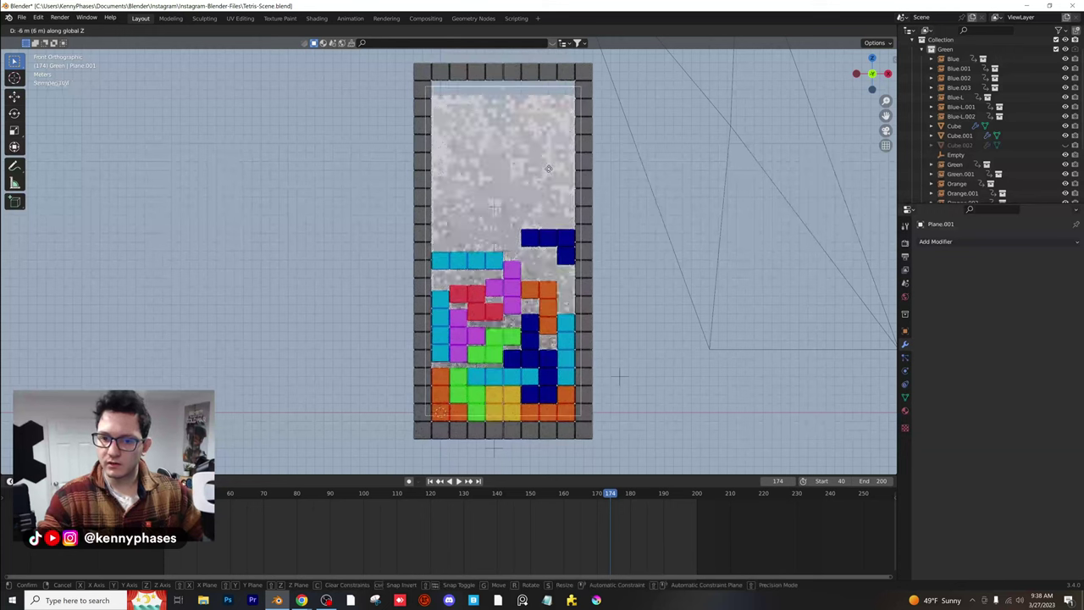
{"action": "key", "text": "s"}
{"action": "left_click", "coordinate": [552, 166]}
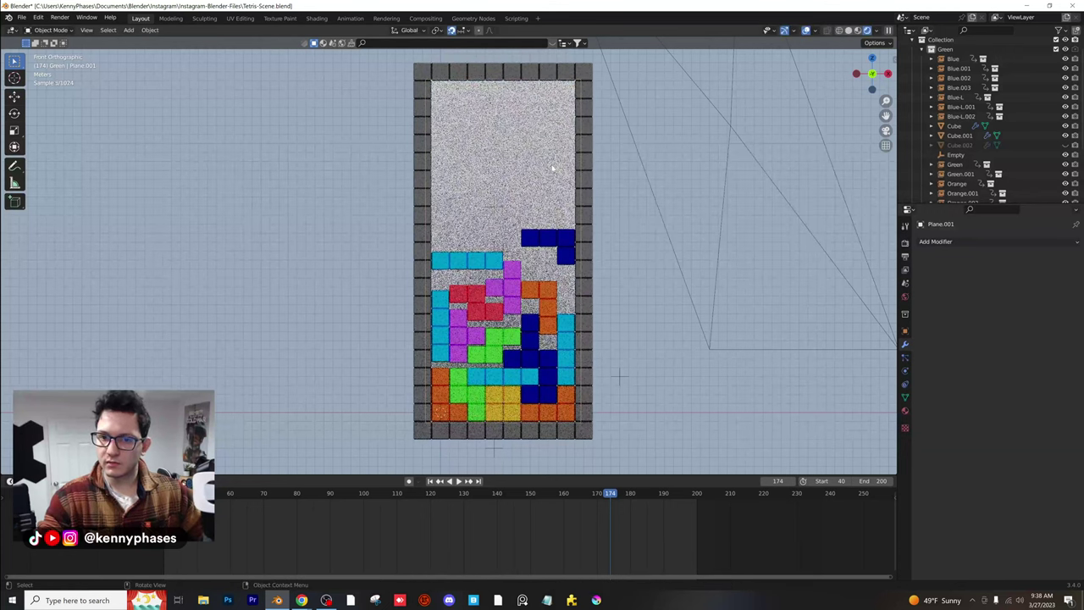
Apply the backing plane's scale
{"action": "left_click", "coordinate": [128, 30]}
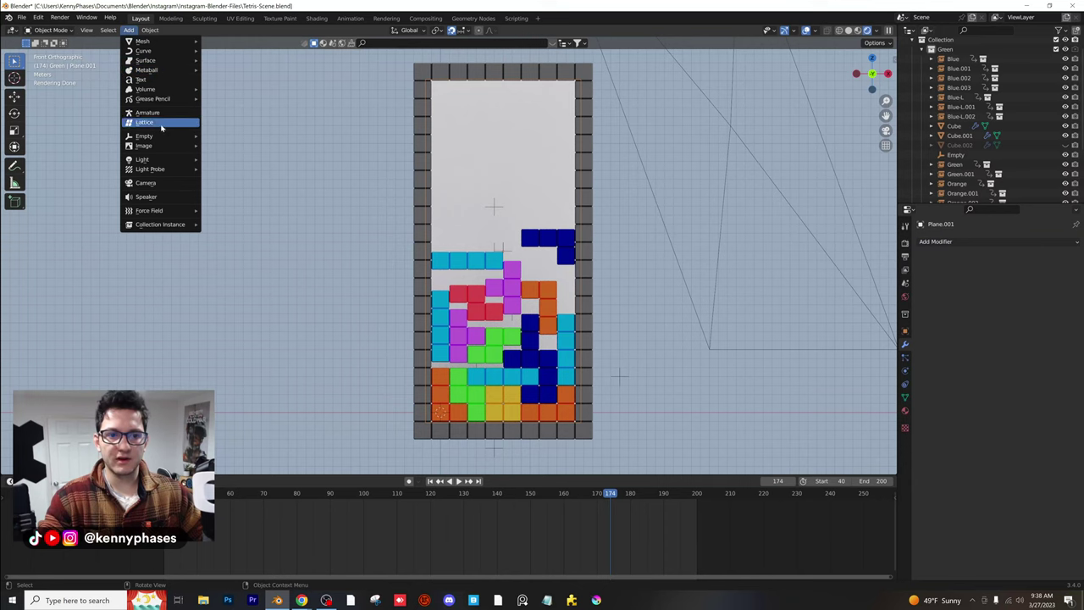
{"action": "mouse_move", "coordinate": [151, 34]}
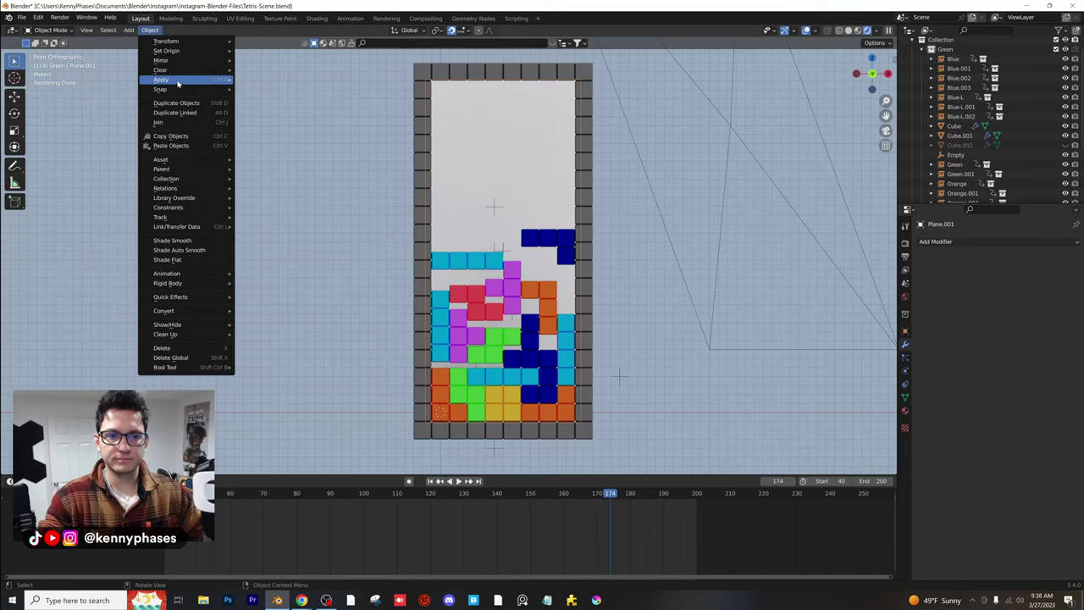
{"action": "mouse_move", "coordinate": [178, 83]}
{"action": "left_click", "coordinate": [258, 100]}
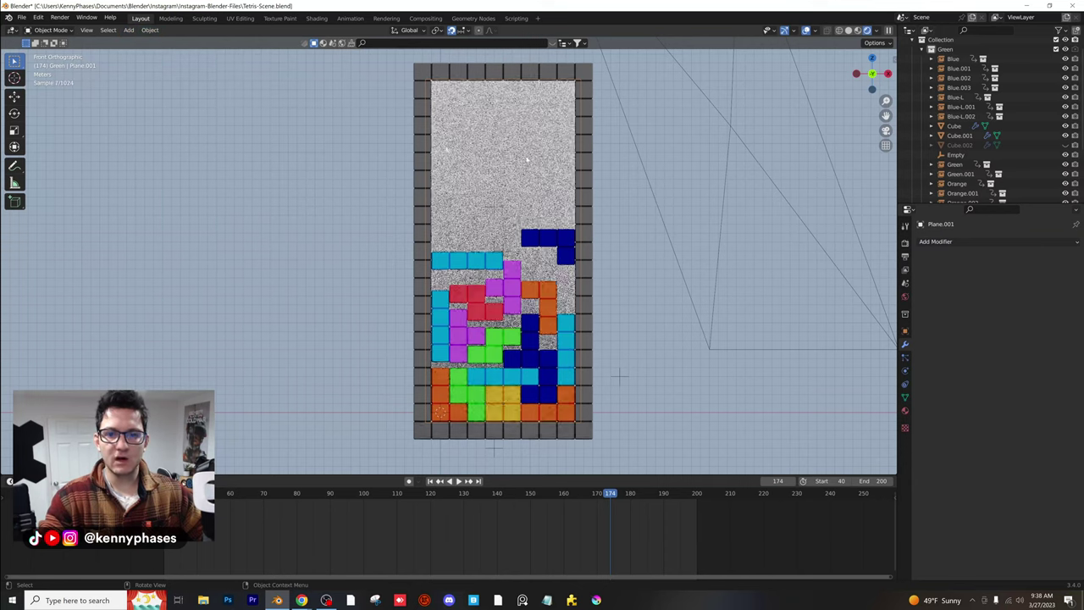
Switch to the Shading workspace and move the backing plane along Y up against the back of the frame
{"action": "left_click", "coordinate": [316, 18]}
{"action": "mouse_move", "coordinate": [621, 160]}
{"action": "middle_mouse_down"}
{"action": "mouse_move", "coordinate": [601, 213]}
{"action": "mouse_move", "coordinate": [559, 217]}
{"action": "middle_mouse_up"}
{"action": "scroll", "coordinate": [561, 218], "scroll_direction": "down", "scroll_amount": 2}
{"action": "key", "text": "g"}
{"action": "key", "text": "y"}
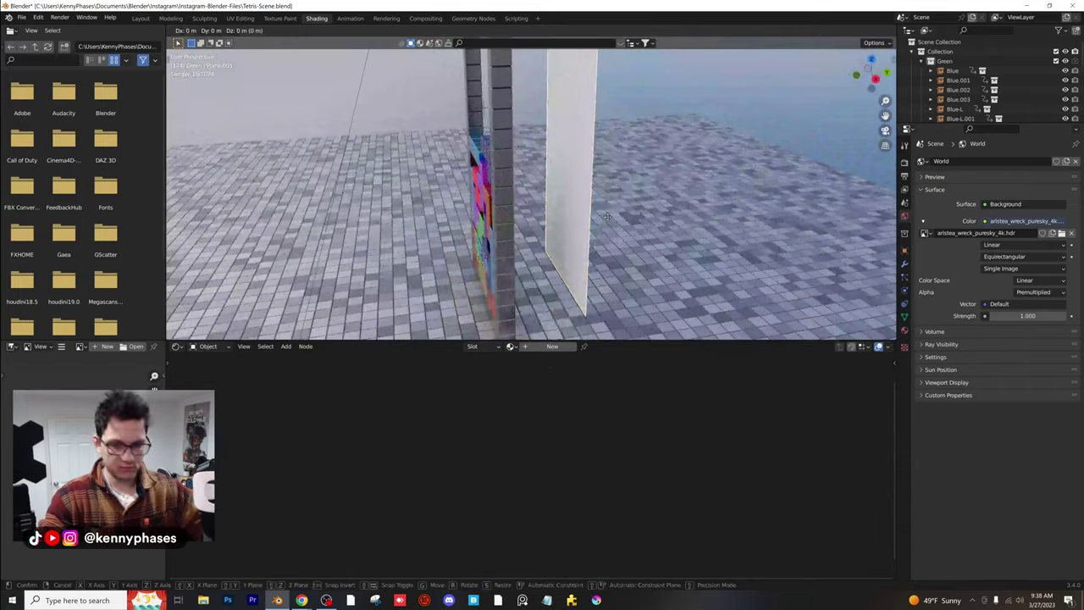
{"action": "left_click", "coordinate": [540, 227]}
{"action": "middle_click_drag", "start_coordinate": [540, 227], "coordinate": [635, 253]}
In camera view, create a new material for the backing plane and add a Brick Texture node to it
{"action": "key", "text": "KP_0"}
{"action": "middle_click_drag", "start_coordinate": [586, 146], "coordinate": [575, 265], "text": "shift"}
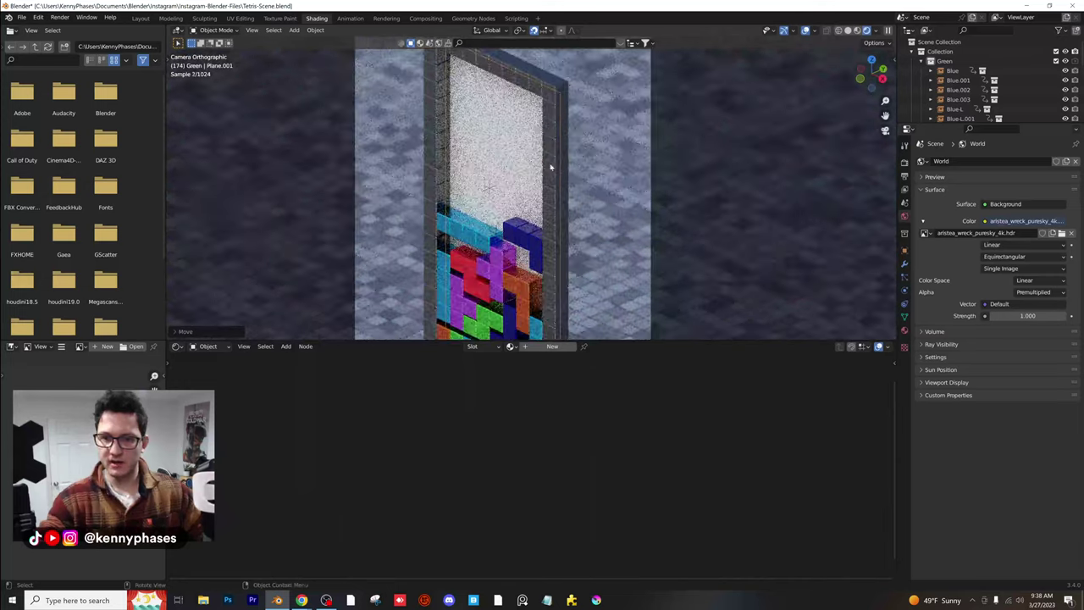
{"action": "scroll", "coordinate": [552, 169], "scroll_direction": "up", "scroll_amount": 1}
{"action": "left_click", "coordinate": [552, 346]}
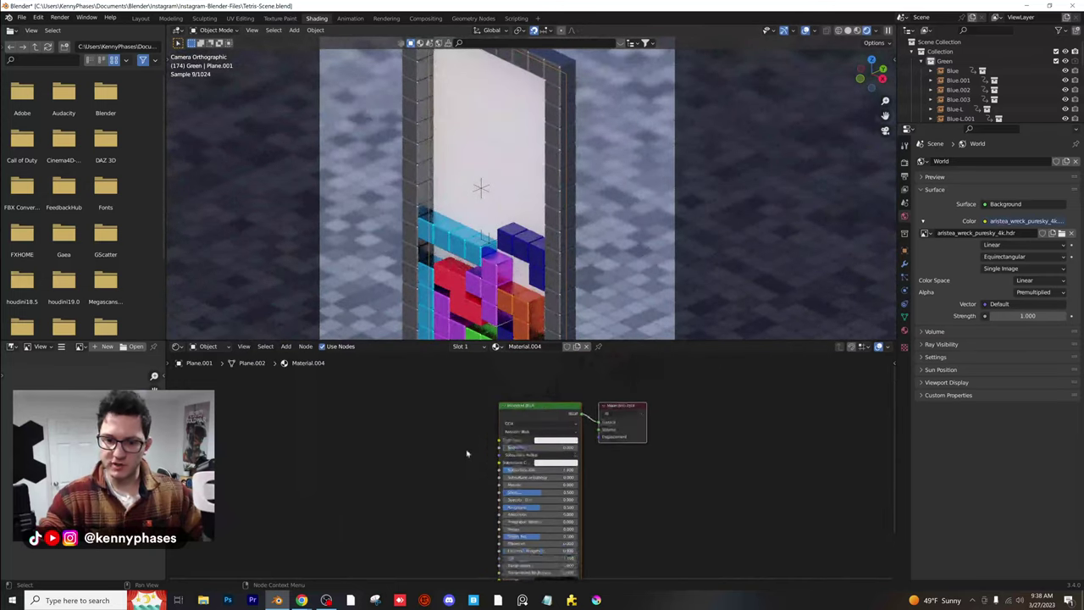
{"action": "type", "text": "rick"}
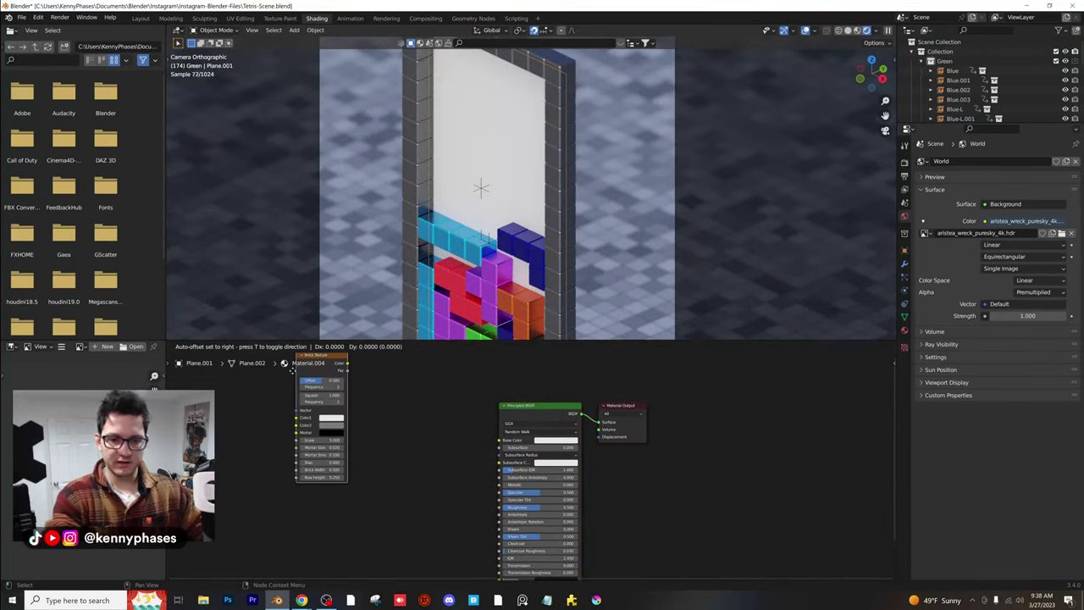
Place a Brick Texture node with Offset 0 and connect its Color output to the Principled BSDF's Base Color
{"action": "key", "text": "Return"}
{"action": "left_click", "coordinate": [433, 431]}
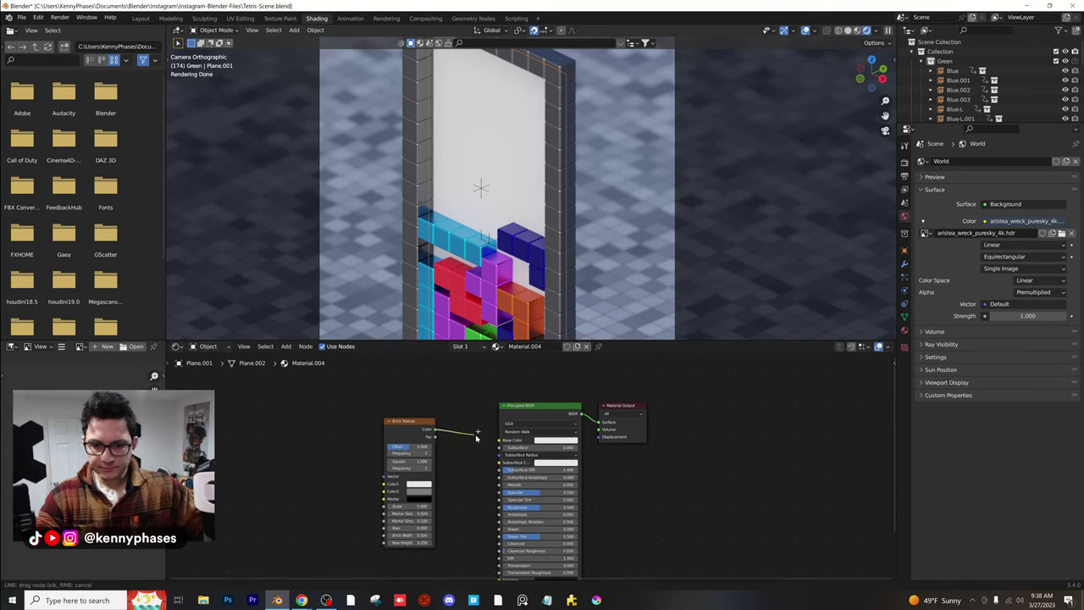
{"action": "left_click_drag", "start_coordinate": [498, 442], "coordinate": [500, 440]}
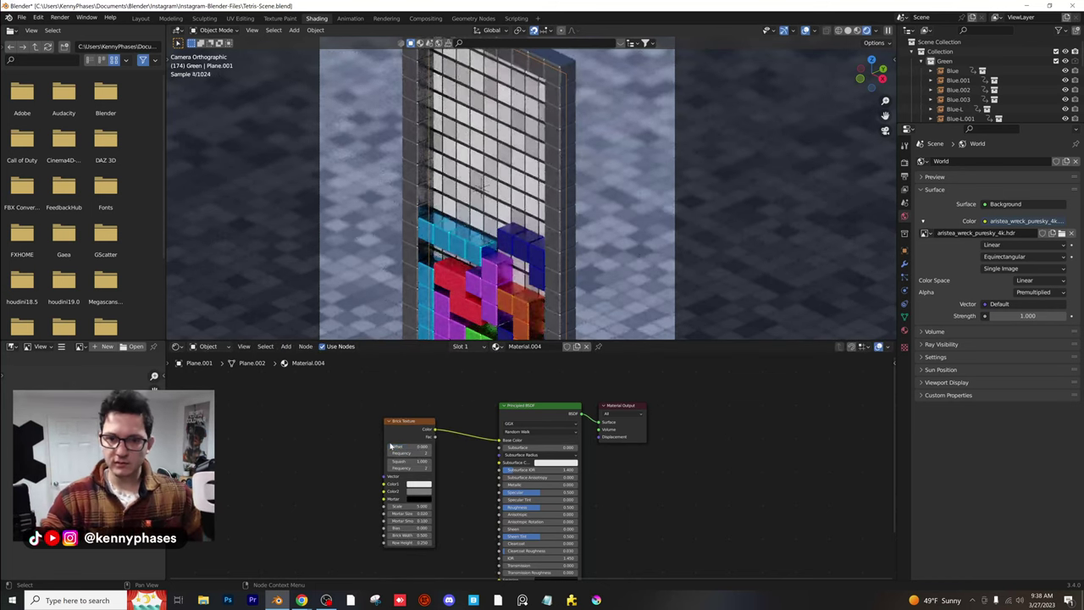
View the board straight from the front and reduce the Brick Texture's Scale to 4.87
{"action": "middle_click_drag", "start_coordinate": [559, 116], "coordinate": [852, 75]}
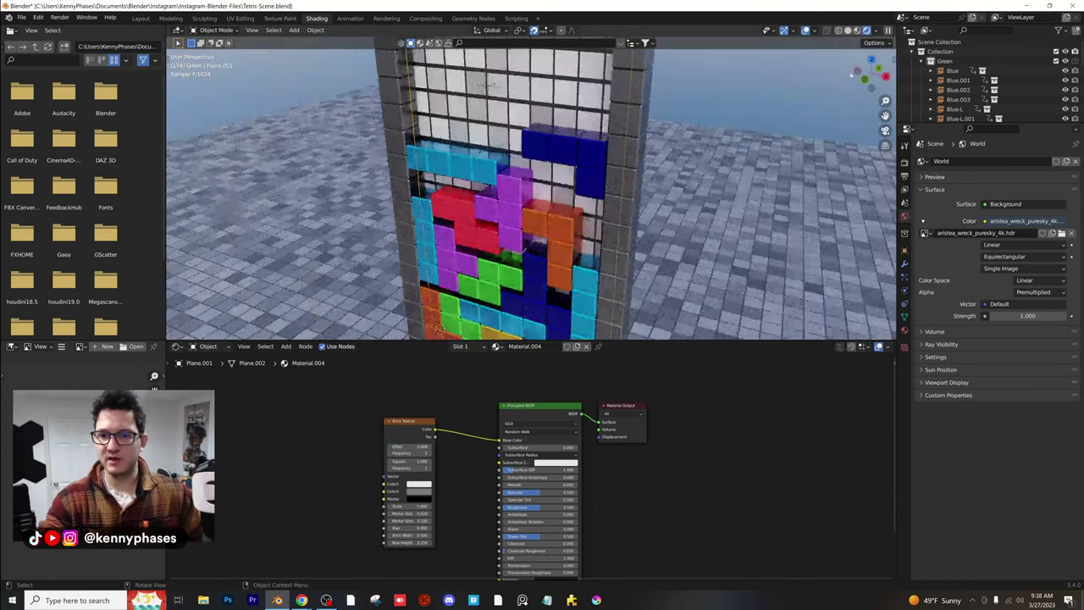
{"action": "left_click", "coordinate": [864, 77]}
{"action": "middle_click_drag", "start_coordinate": [533, 150], "coordinate": [558, 199], "text": "shift"}
{"action": "scroll", "coordinate": [558, 199], "scroll_direction": "up", "scroll_amount": 3}
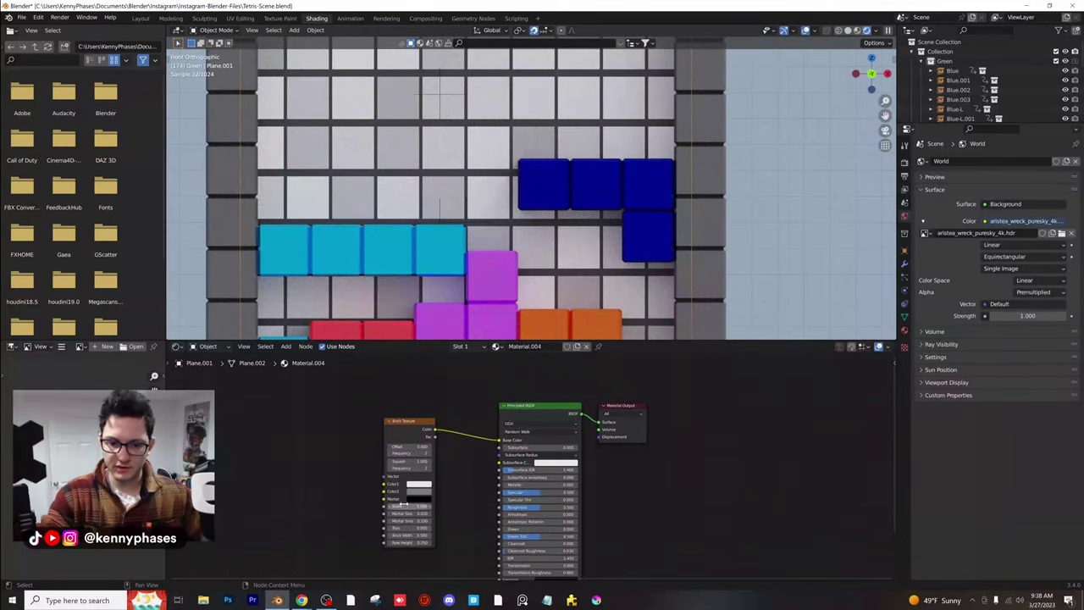
{"action": "left_click_drag", "start_coordinate": [410, 507], "coordinate": [391, 506], "text": "shift"}
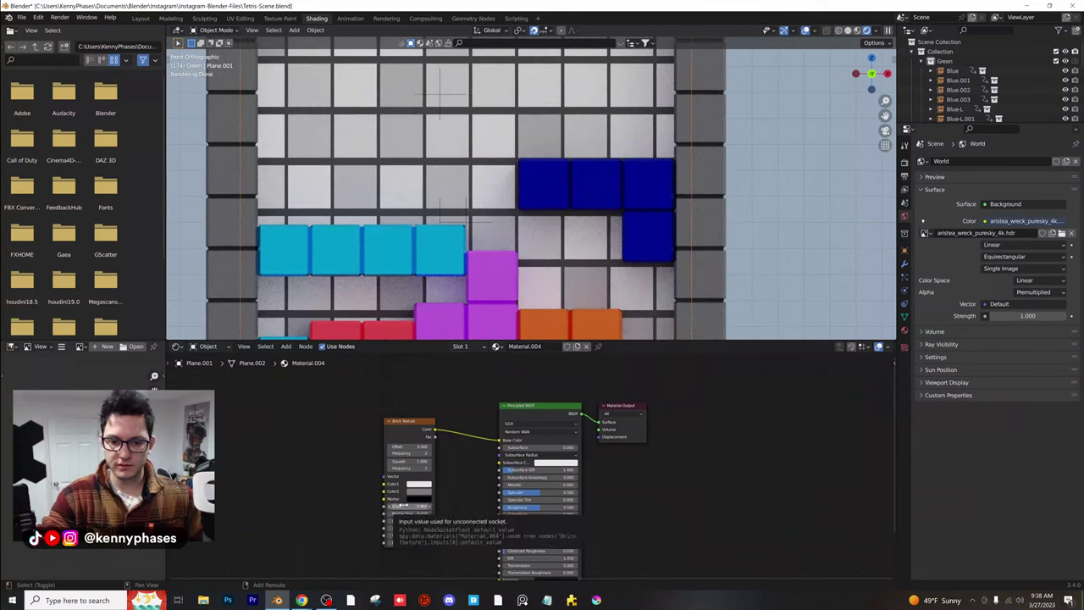
{"action": "left_click_drag", "start_coordinate": [403, 505], "coordinate": [404, 506]}
Set the Brick Texture's Brick Width and Row Height both to 0.2
{"action": "scroll", "coordinate": [425, 536], "scroll_direction": "up", "scroll_amount": 5}
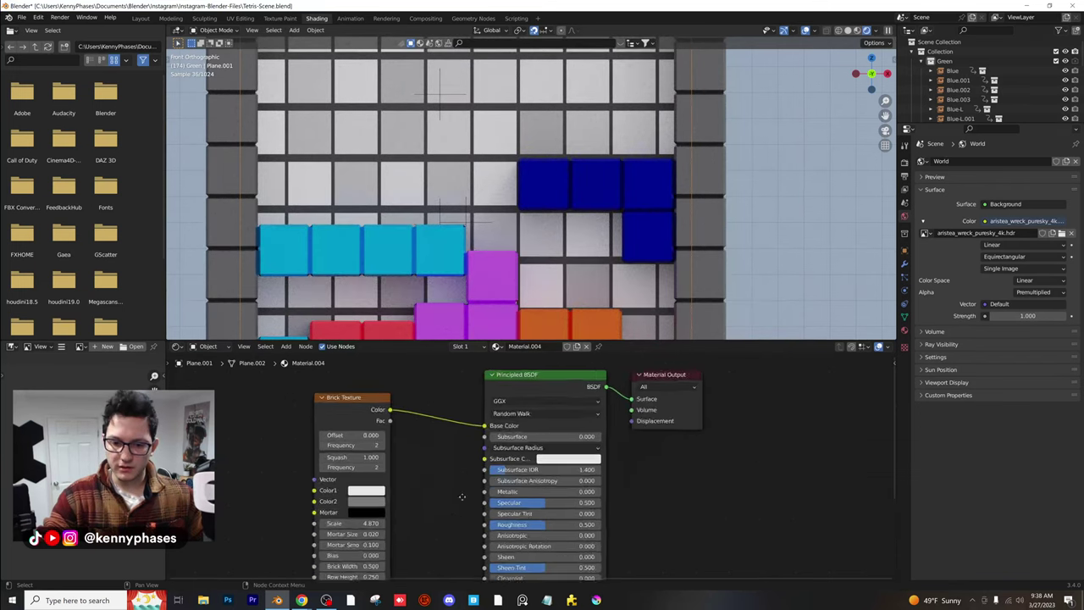
{"action": "type", "text": "0.2"}
{"action": "key", "text": "Return"}
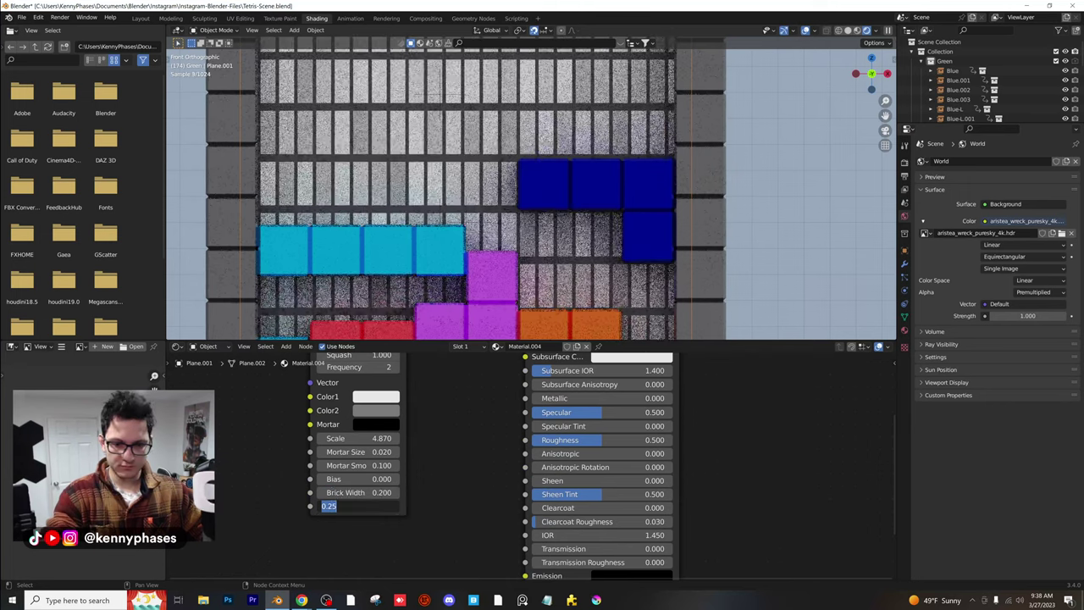
{"action": "middle_click_drag", "start_coordinate": [418, 449], "coordinate": [420, 479]}
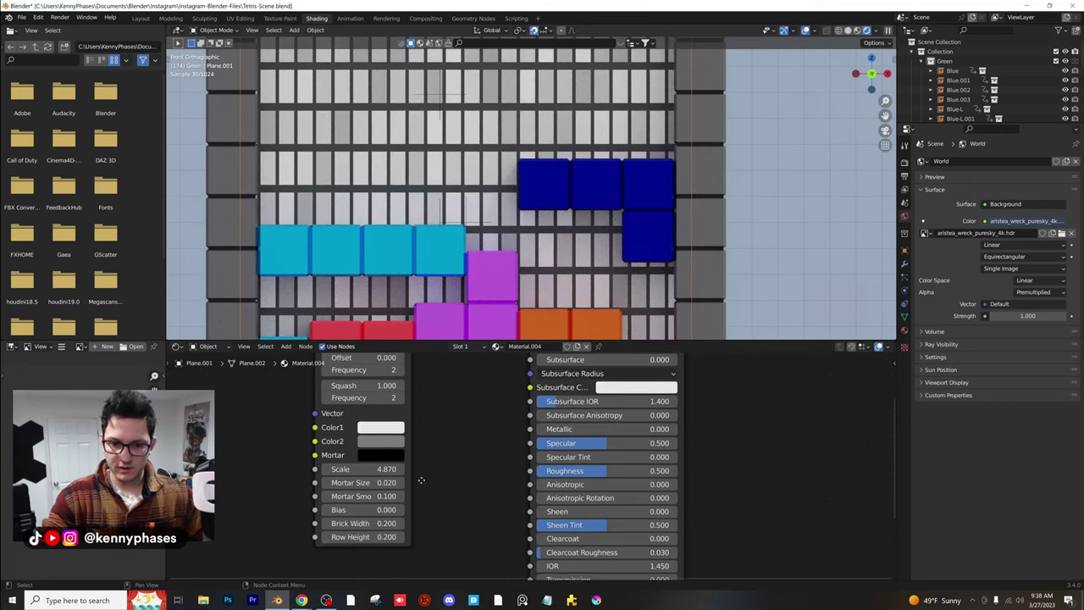
Add a Mapping node ahead of the Brick Texture node in Material.004
{"action": "middle_click_drag", "start_coordinate": [414, 420], "coordinate": [416, 429]}
{"action": "middle_click_drag", "start_coordinate": [425, 521], "coordinate": [458, 505]}
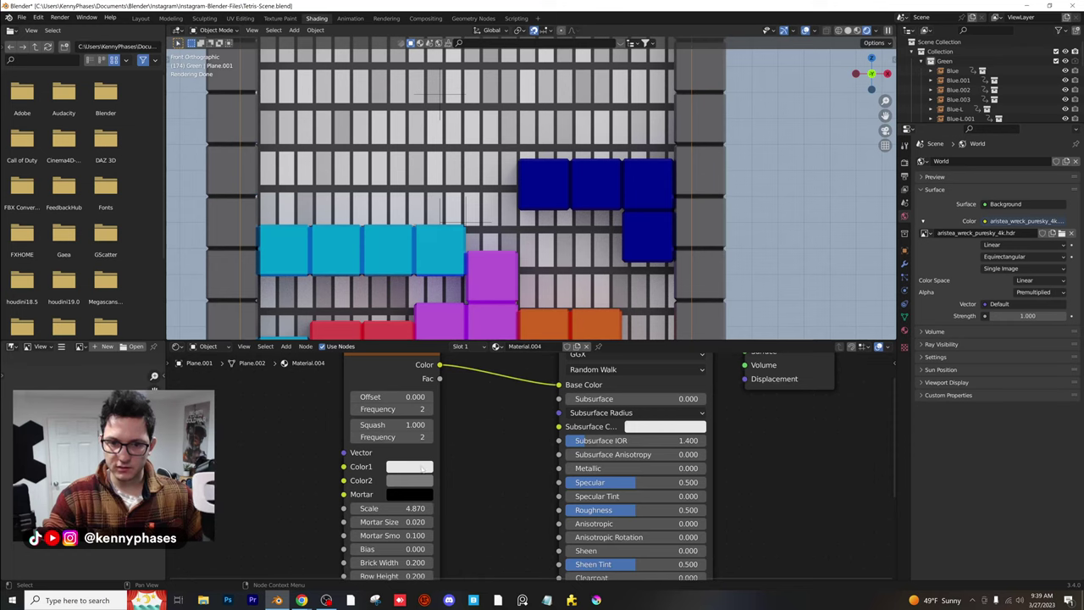
{"action": "left_click", "coordinate": [304, 346]}
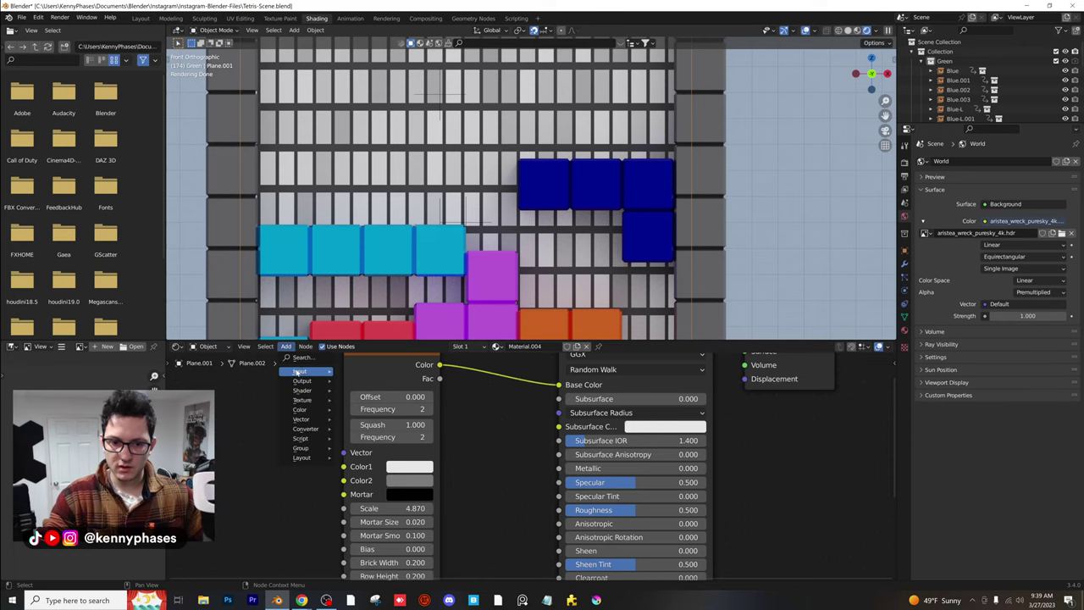
{"action": "left_click", "coordinate": [303, 357]}
{"action": "type", "text": "mapp"}
{"action": "key", "text": "Return"}
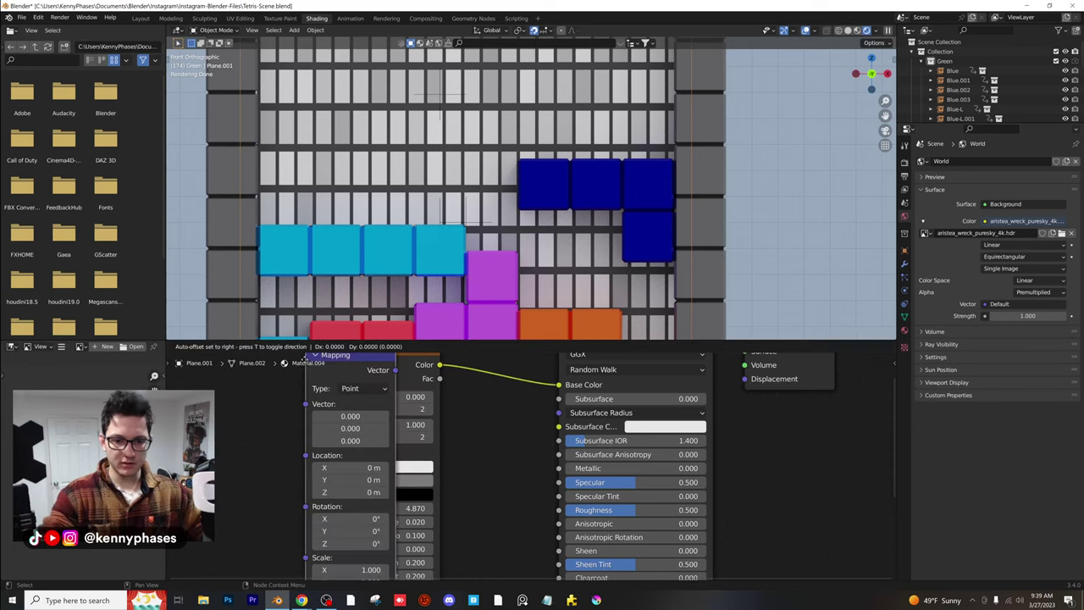
{"action": "left_click", "coordinate": [229, 382]}
Add a Texture Coordinate node and route its Object output through the Mapping node into the Brick Texture's Vector
{"action": "scroll", "coordinate": [254, 389], "scroll_direction": "down", "scroll_amount": 3}
{"action": "middle_click_drag", "start_coordinate": [279, 393], "coordinate": [359, 404]}
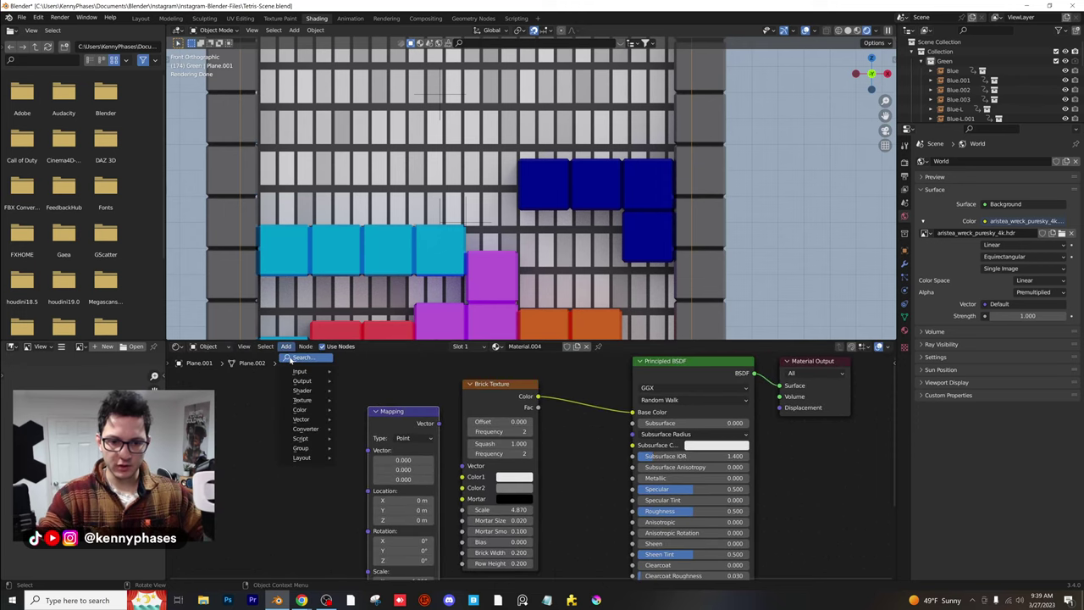
{"action": "left_click", "coordinate": [292, 358]}
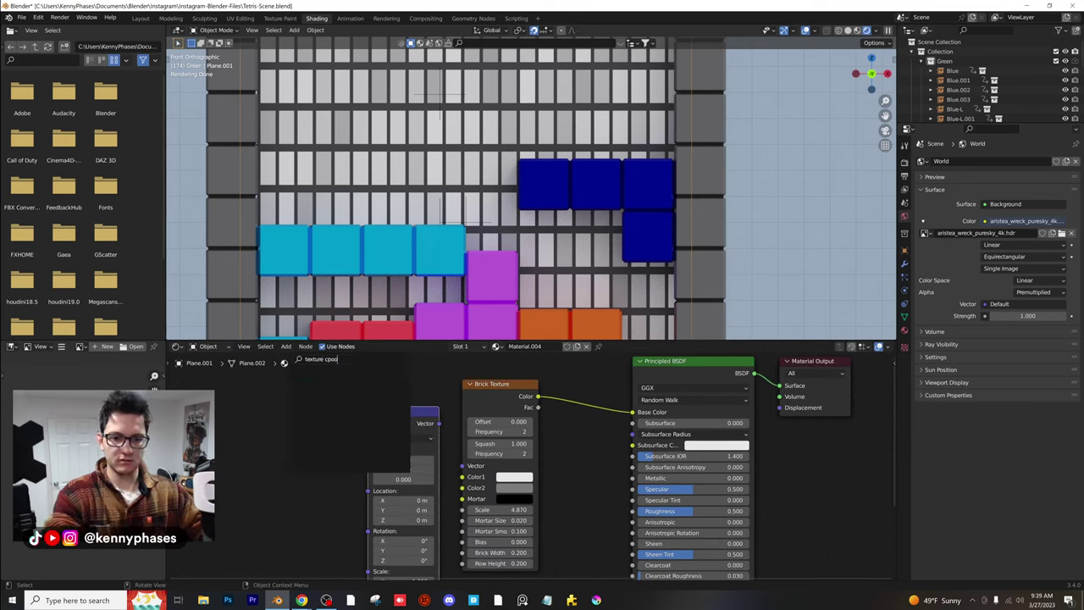
{"action": "key", "text": "Return"}
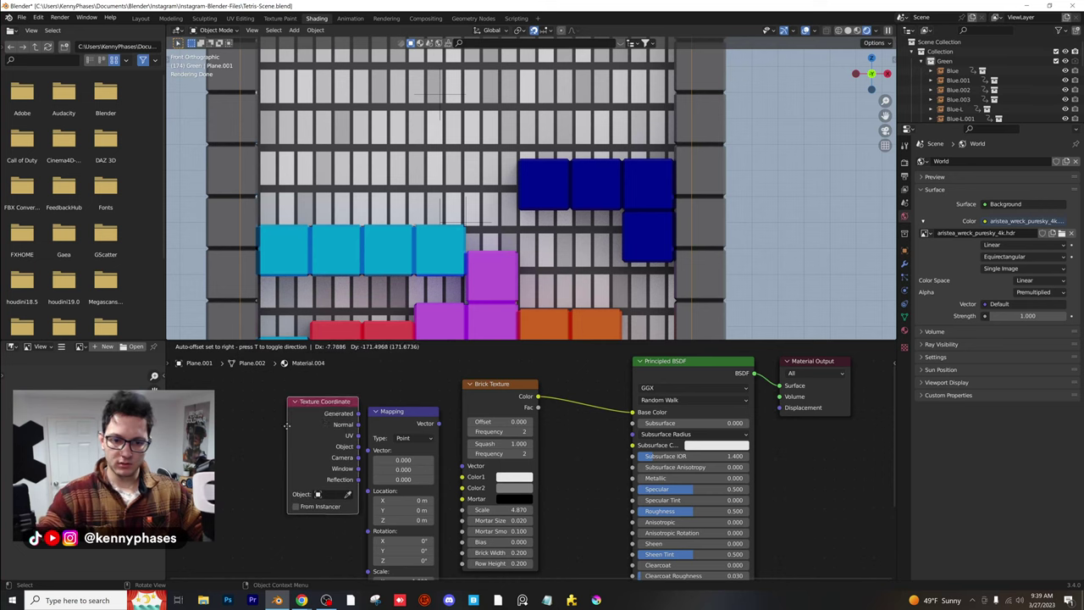
{"action": "left_click", "coordinate": [306, 422]}
{"action": "left_click_drag", "start_coordinate": [358, 434], "coordinate": [370, 450]}
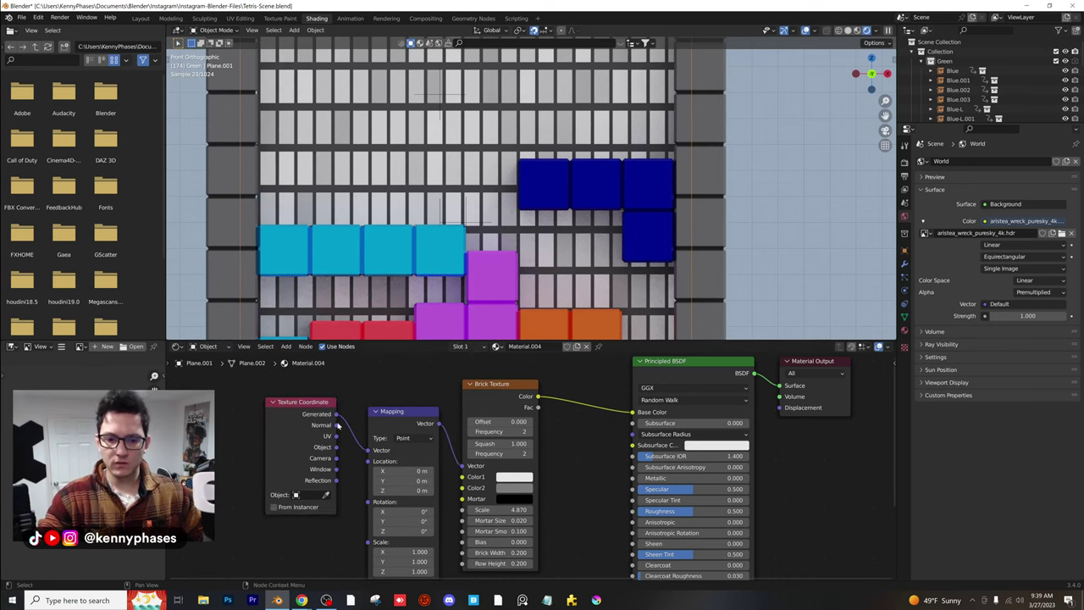
{"action": "left_click_drag", "start_coordinate": [373, 455], "coordinate": [373, 455]}
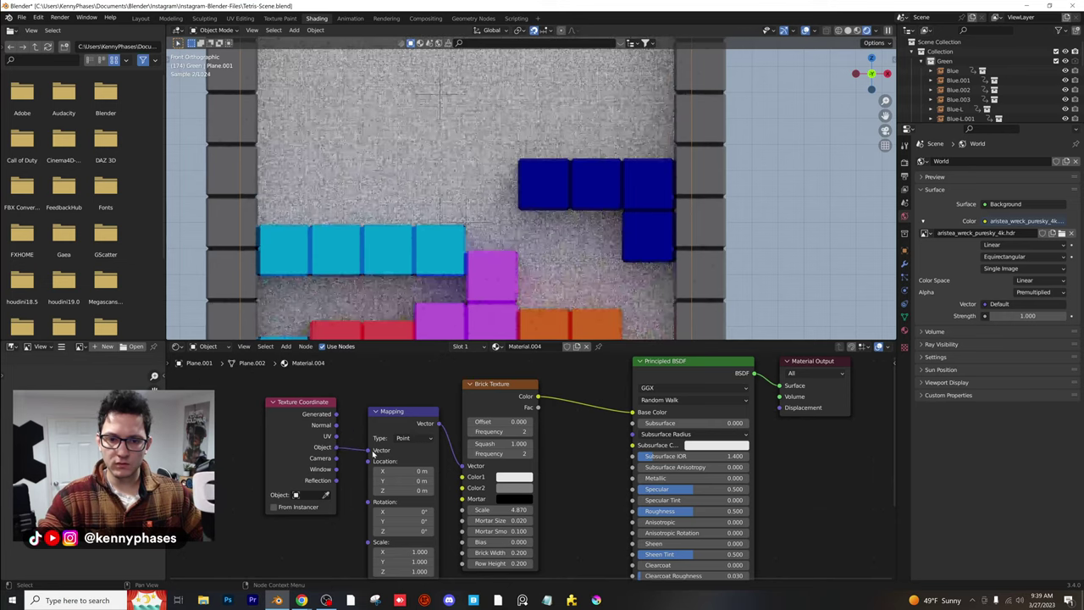
Set the Brick Texture's Scale to 0.1 and its Mortar Size to 0.005
{"action": "mouse_move", "coordinate": [513, 509]}
{"action": "left_mouse_down"}
{"action": "mouse_move", "coordinate": [479, 510]}
{"action": "mouse_move", "coordinate": [495, 509]}
{"action": "left_mouse_up"}
{"action": "double_click", "coordinate": [515, 510]}
{"action": "type", "text": "1"}
{"action": "key", "text": "Return"}
{"action": "key", "text": "ctrl+z"}
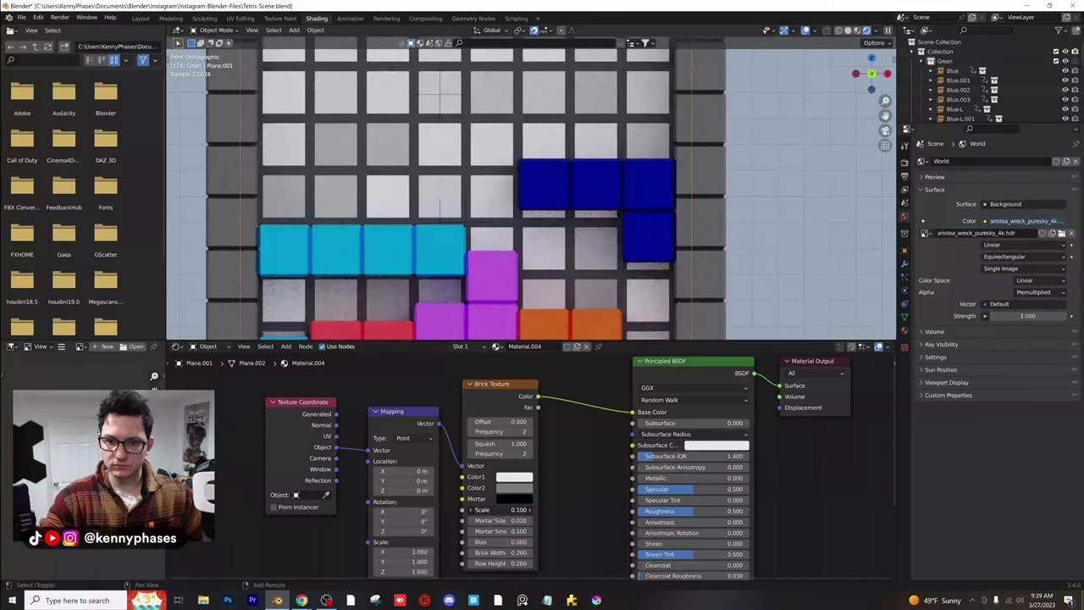
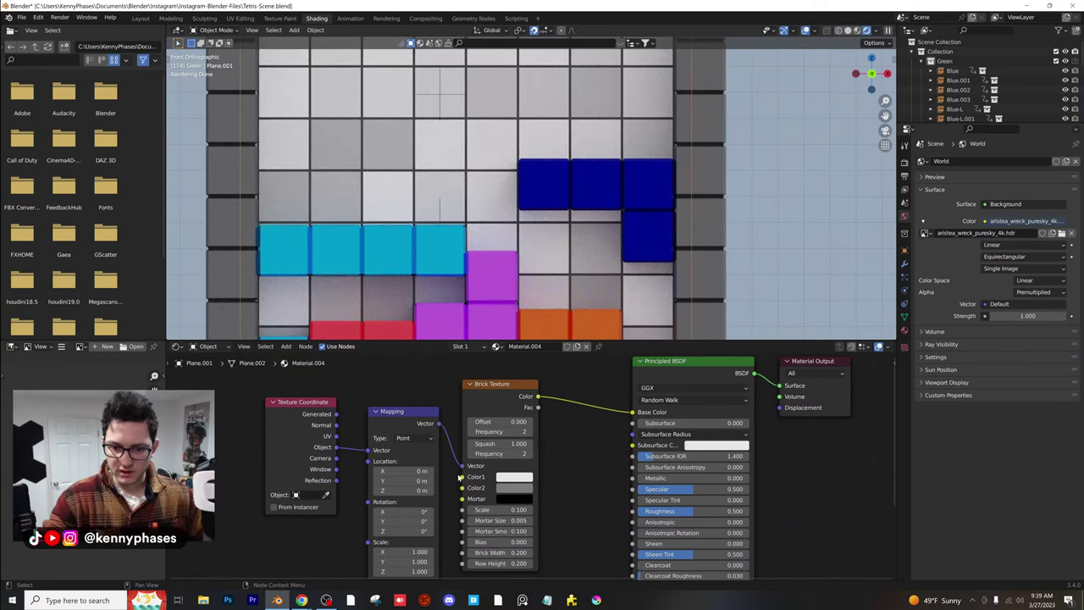
Shift the Mapping node's Y location to -0.44 m and check the tile grid across the board
{"action": "left_click_drag", "start_coordinate": [405, 471], "coordinate": [381, 481]}
{"action": "scroll", "coordinate": [639, 310], "scroll_direction": "down", "scroll_amount": 5}
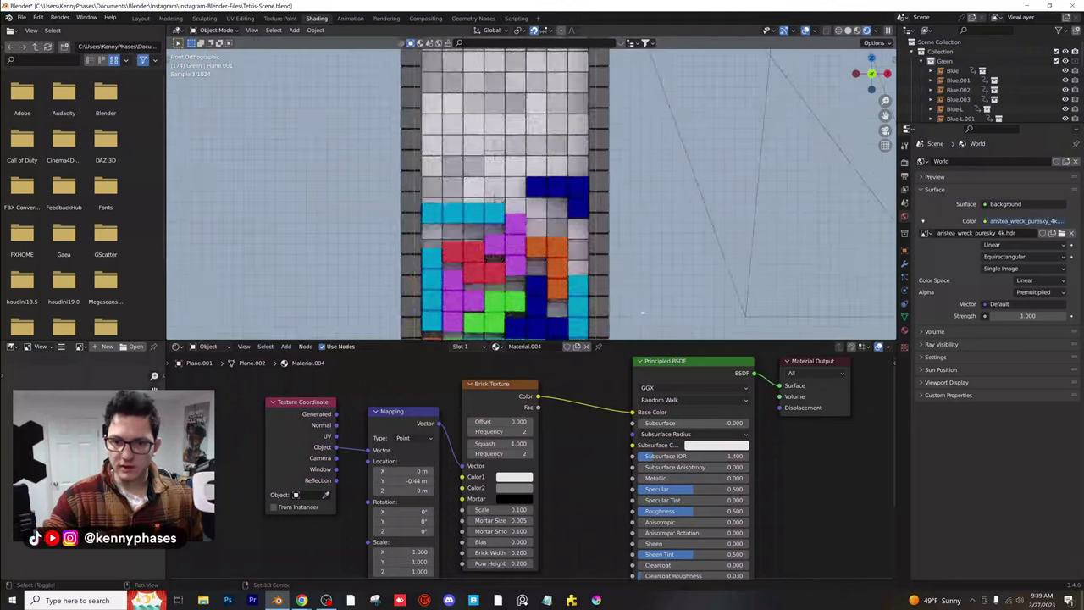
Turn the image editor area into a Dope Sheet and move the animation to frame 202, where the pieces have landed
{"action": "left_click", "coordinate": [11, 347]}
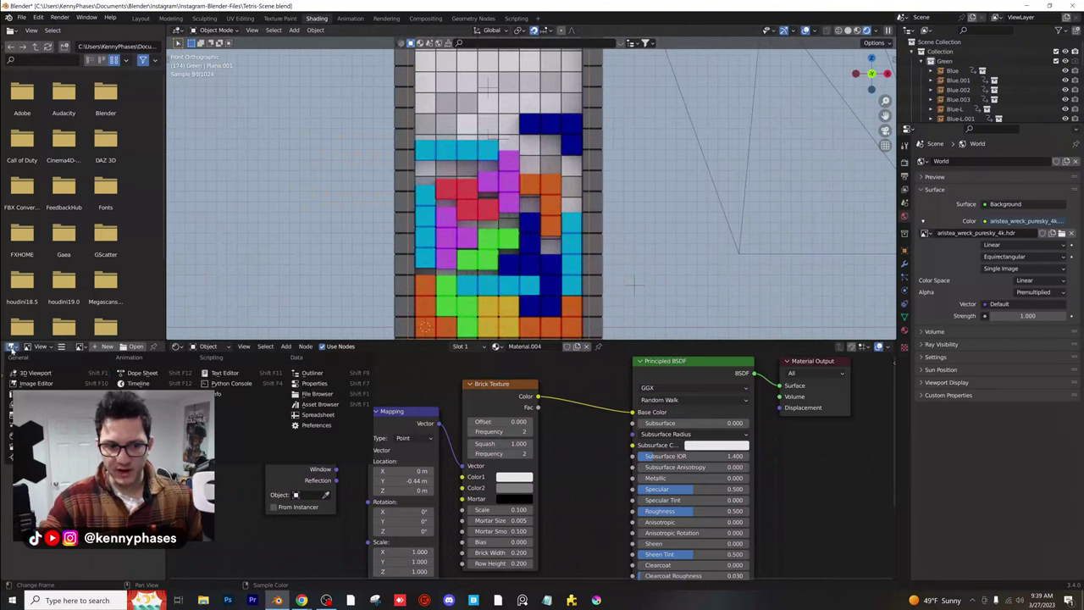
{"action": "left_click", "coordinate": [141, 372]}
{"action": "mouse_move", "coordinate": [139, 359]}
{"action": "left_mouse_down"}
{"action": "mouse_move", "coordinate": [140, 377]}
{"action": "mouse_move", "coordinate": [148, 359]}
{"action": "left_mouse_up"}
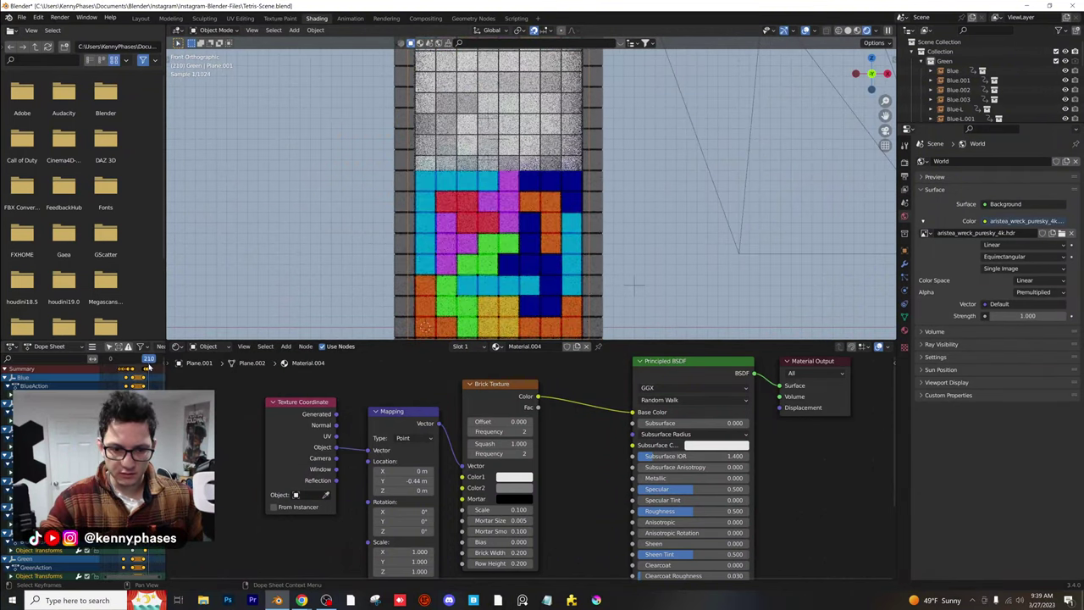
{"action": "scroll", "coordinate": [561, 173], "scroll_direction": "up", "scroll_amount": 2}
{"action": "scroll", "coordinate": [562, 173], "scroll_direction": "up", "scroll_amount": 2}
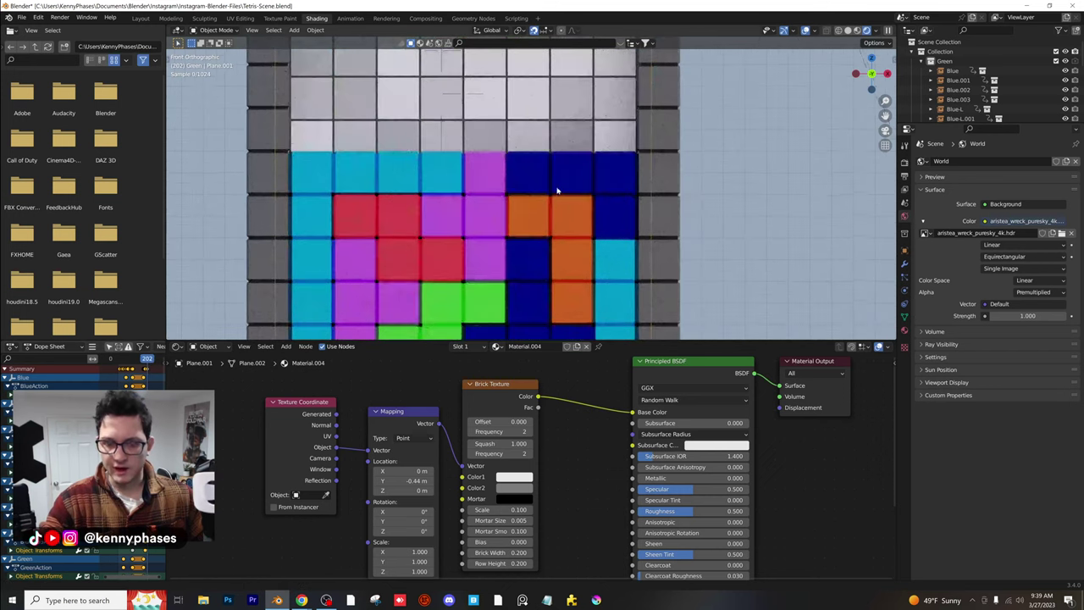
Set the Mapping node's Y location to -1.01 m to align the tile grid with the landed pieces
{"action": "left_click_drag", "start_coordinate": [415, 481], "coordinate": [382, 481]}
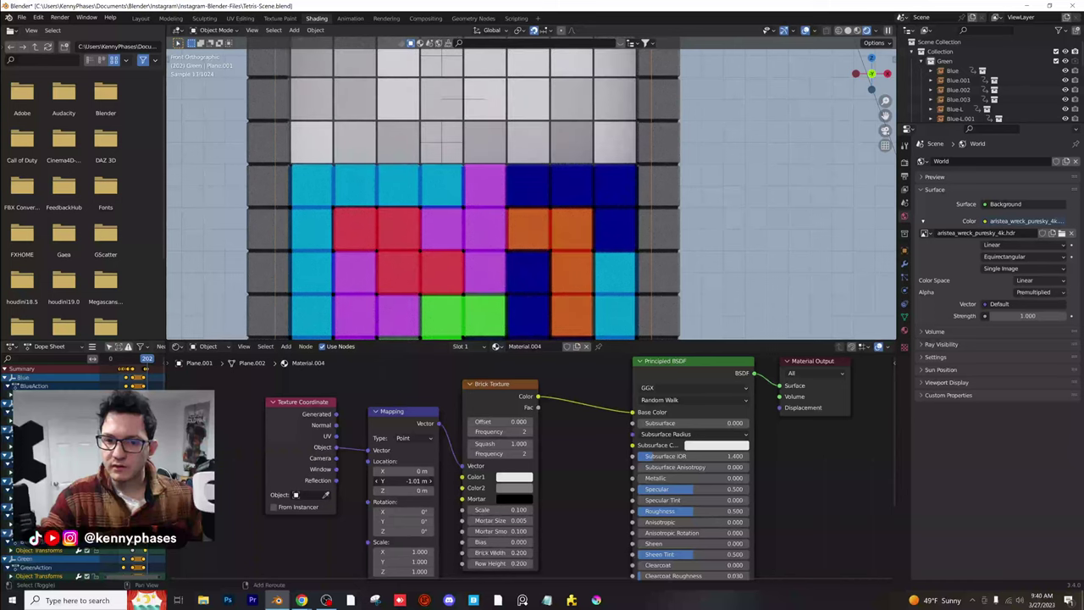
{"action": "scroll", "coordinate": [565, 185], "scroll_direction": "down", "scroll_amount": 5}
{"action": "middle_click_drag", "start_coordinate": [566, 185], "coordinate": [564, 275], "text": "shift"}
{"action": "scroll", "coordinate": [559, 292], "scroll_direction": "up", "scroll_amount": 1}
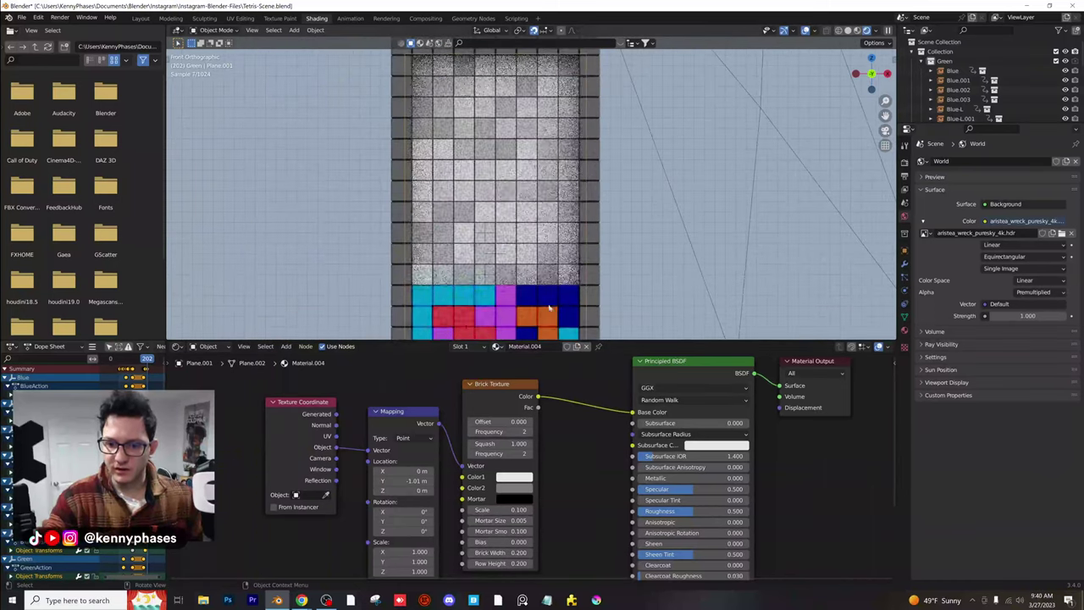
Spread out the material's nodes, leaving space before the Brick Texture and between the Principled BSDF and Material Output
{"action": "scroll", "coordinate": [568, 447], "scroll_direction": "down", "scroll_amount": 1}
{"action": "middle_click_drag", "start_coordinate": [568, 447], "coordinate": [578, 432]}
{"action": "left_click_drag", "start_coordinate": [286, 388], "coordinate": [427, 464]}
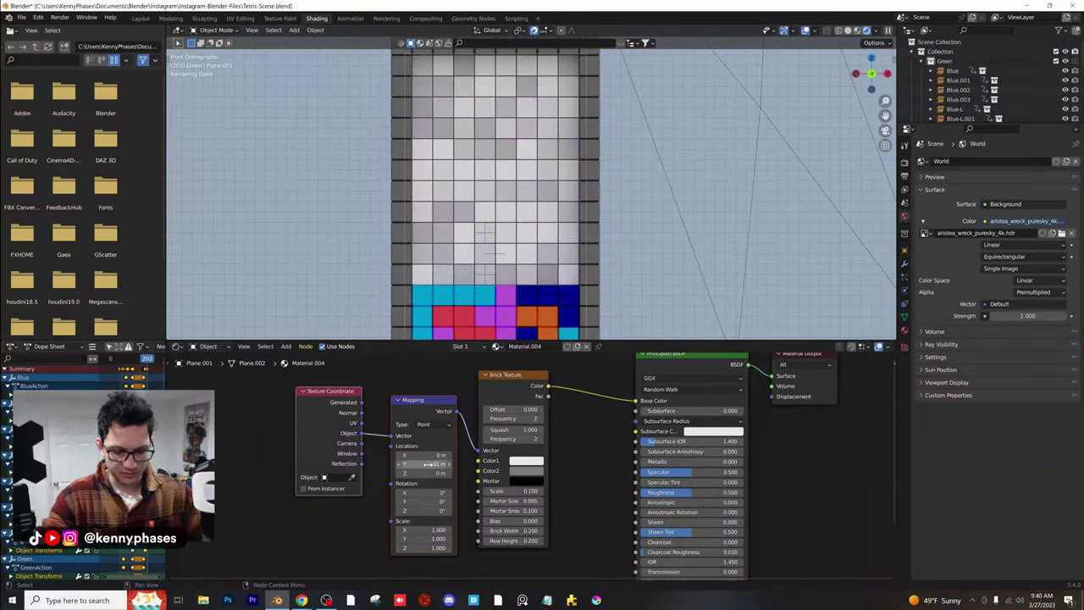
{"action": "key", "text": "g"}
{"action": "left_click", "coordinate": [371, 455]}
{"action": "scroll", "coordinate": [581, 443], "scroll_direction": "down", "scroll_amount": 2}
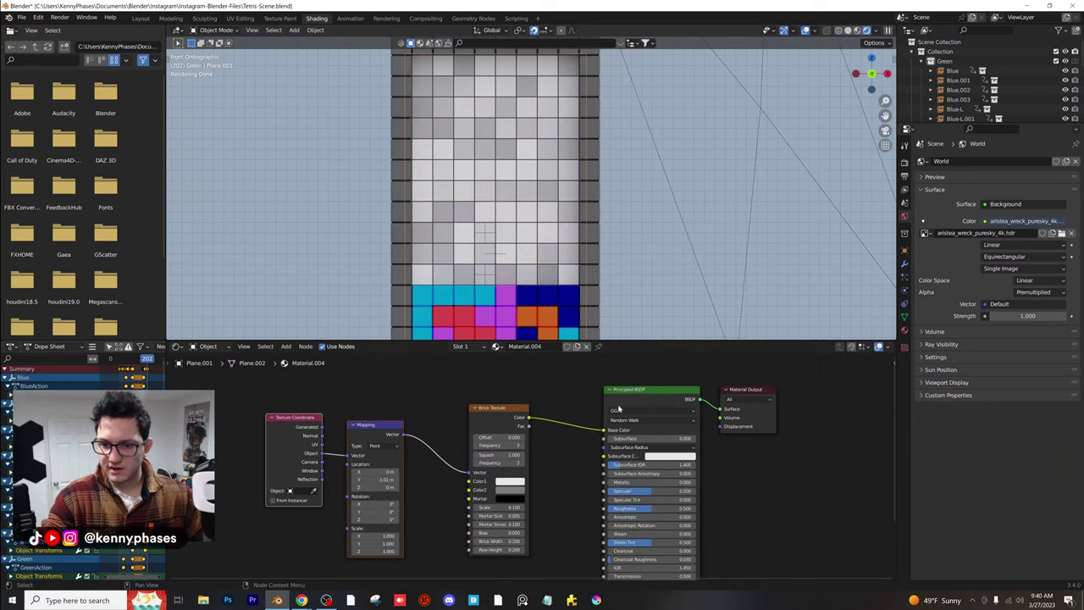
{"action": "left_click_drag", "start_coordinate": [630, 391], "coordinate": [614, 405]}
{"action": "left_click_drag", "start_coordinate": [749, 390], "coordinate": [778, 397]}
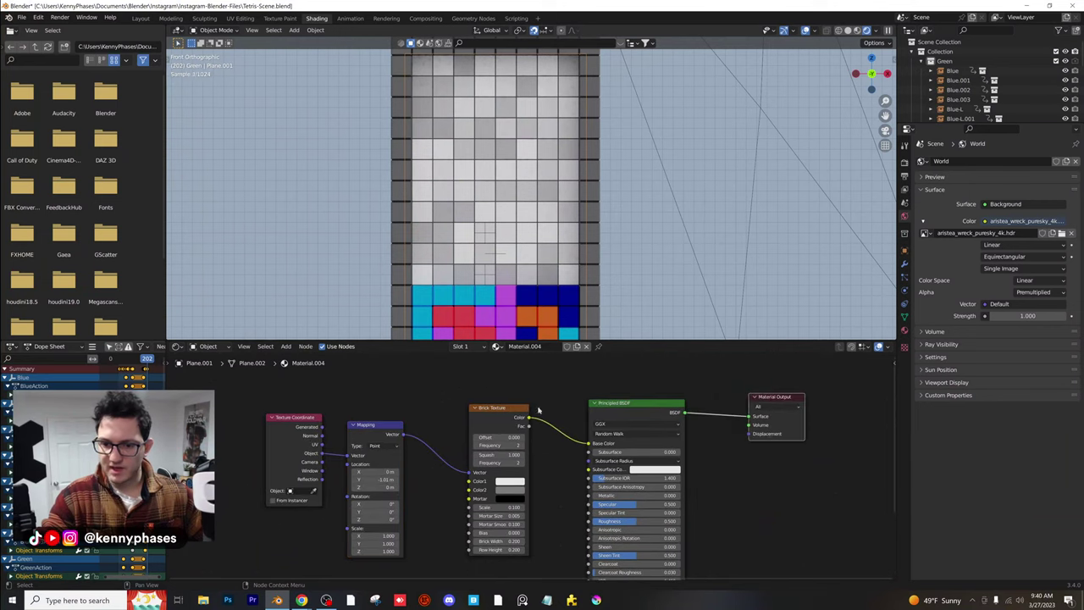
Add a Transparent BSDF node above the Principled BSDF
{"action": "left_click", "coordinate": [288, 346]}
{"action": "left_click", "coordinate": [303, 359]}
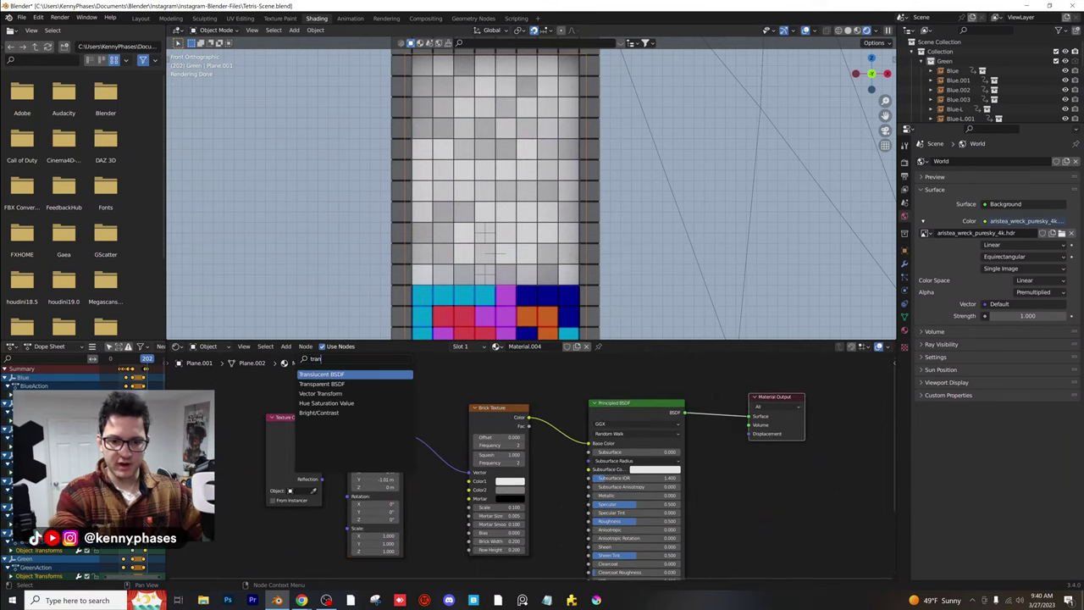
{"action": "type", "text": "transpa"}
{"action": "key", "text": "Return"}
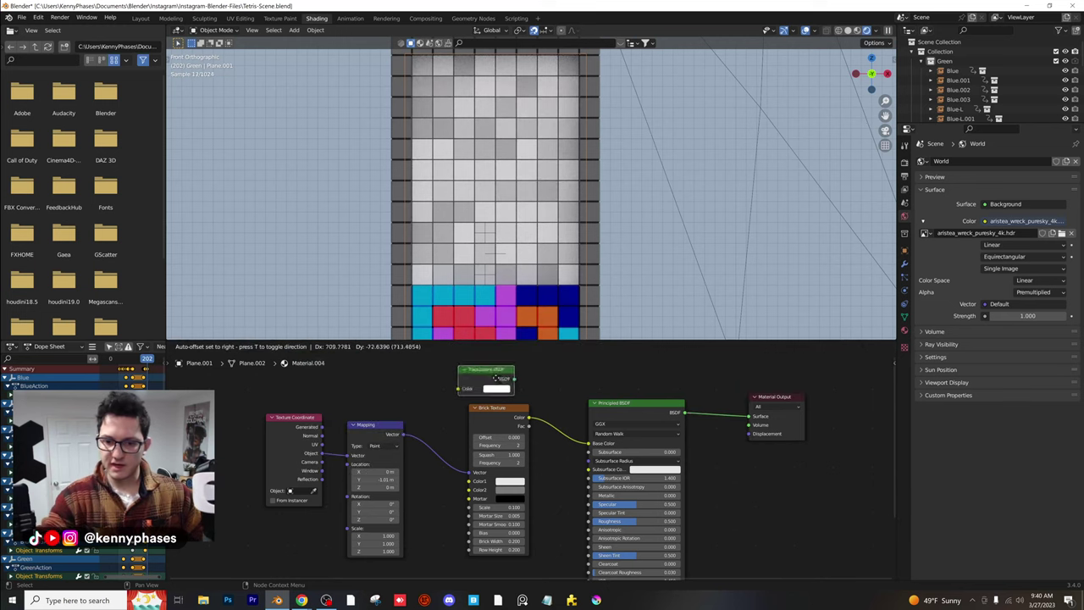
{"action": "left_click", "coordinate": [569, 366]}
Insert a Mix Shader node on the link between the Principled BSDF and the Material Output
{"action": "left_click", "coordinate": [292, 357]}
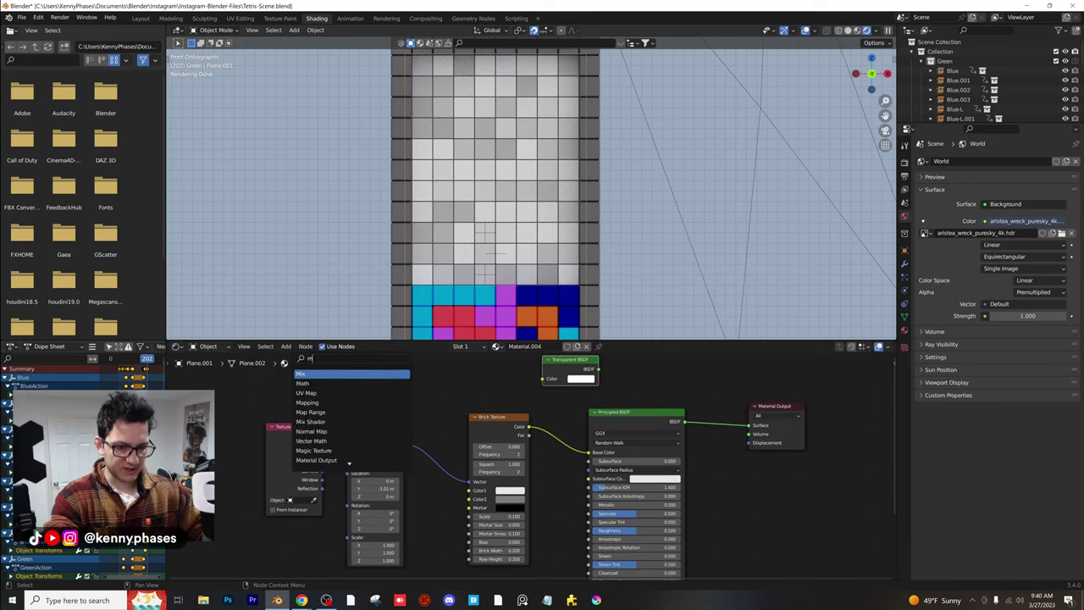
{"action": "key", "text": "Down"}
{"action": "key", "text": "Return"}
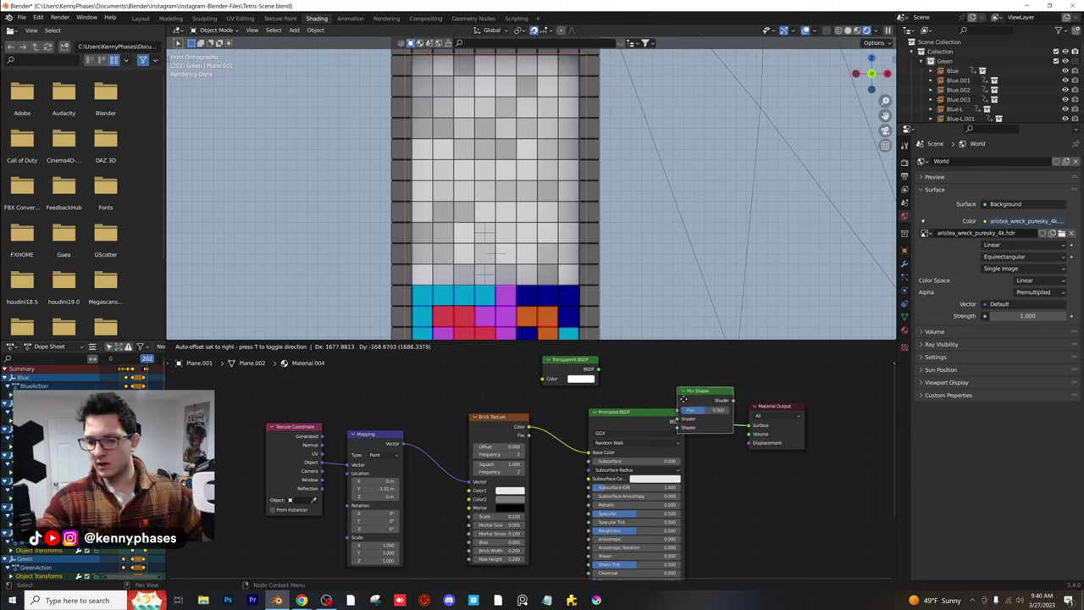
{"action": "left_click", "coordinate": [675, 396]}
Connect the Transparent BSDF to the Mix Shader's second Shader input and the Brick Texture's Fac to its Fac
{"action": "middle_click_drag", "start_coordinate": [667, 404], "coordinate": [577, 414]}
{"action": "scroll", "coordinate": [559, 412], "scroll_direction": "up", "scroll_amount": 3}
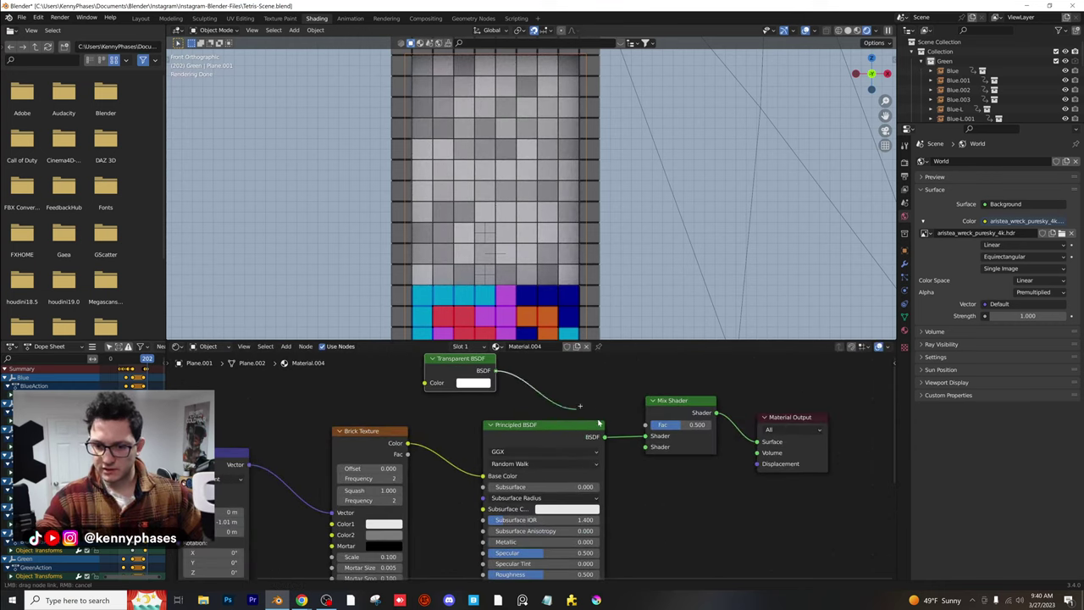
{"action": "left_click_drag", "start_coordinate": [407, 454], "coordinate": [511, 453]}
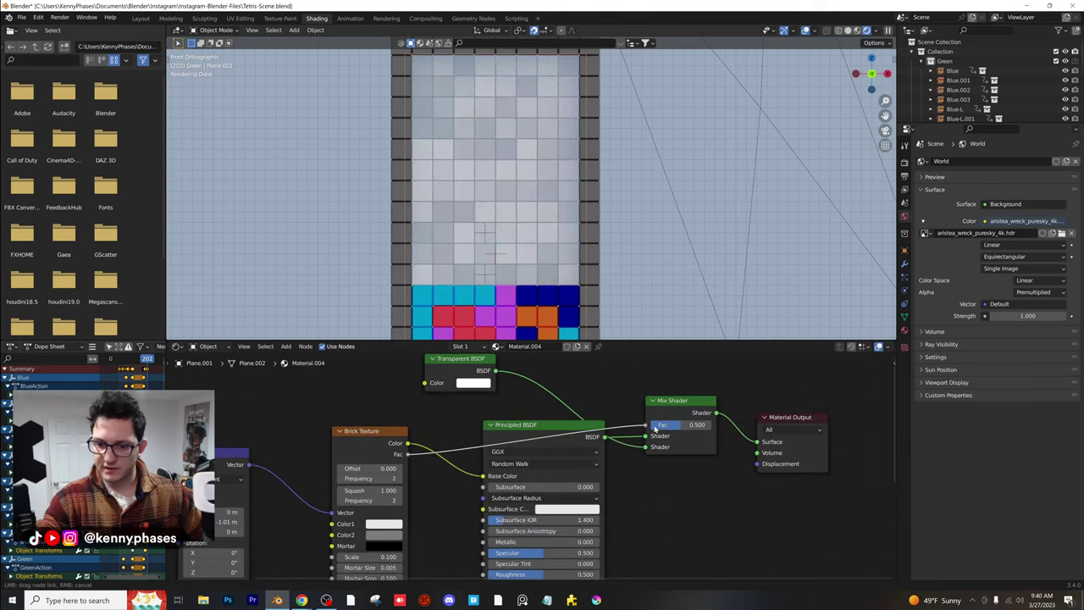
{"action": "left_click_drag", "start_coordinate": [655, 429], "coordinate": [654, 428]}
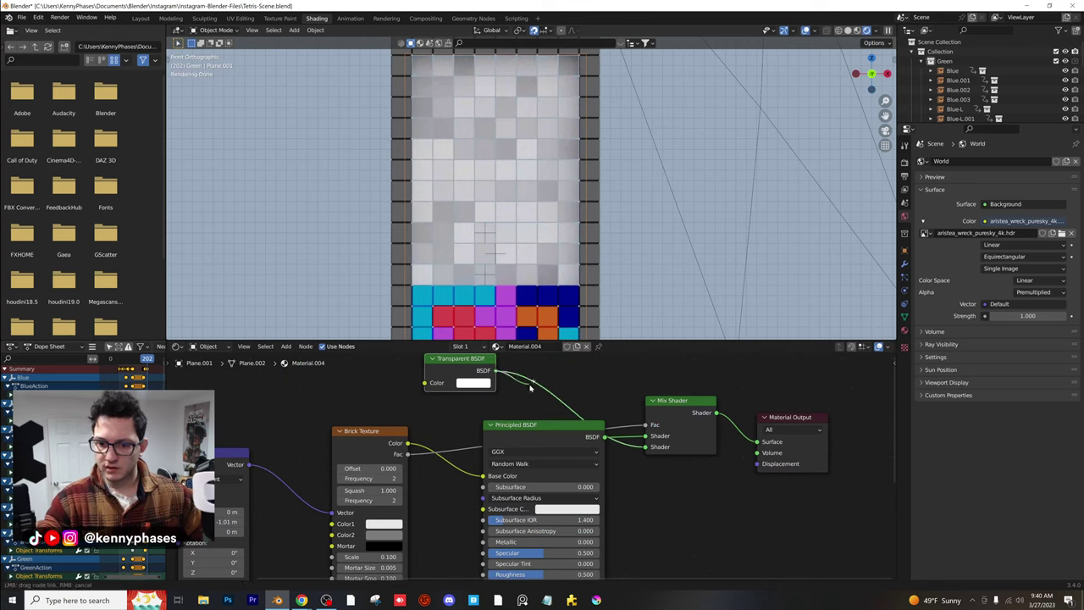
{"action": "mouse_move", "coordinate": [530, 387]}
{"action": "left_mouse_down"}
{"action": "mouse_move", "coordinate": [516, 373]}
{"action": "mouse_move", "coordinate": [531, 376]}
{"action": "left_mouse_up"}
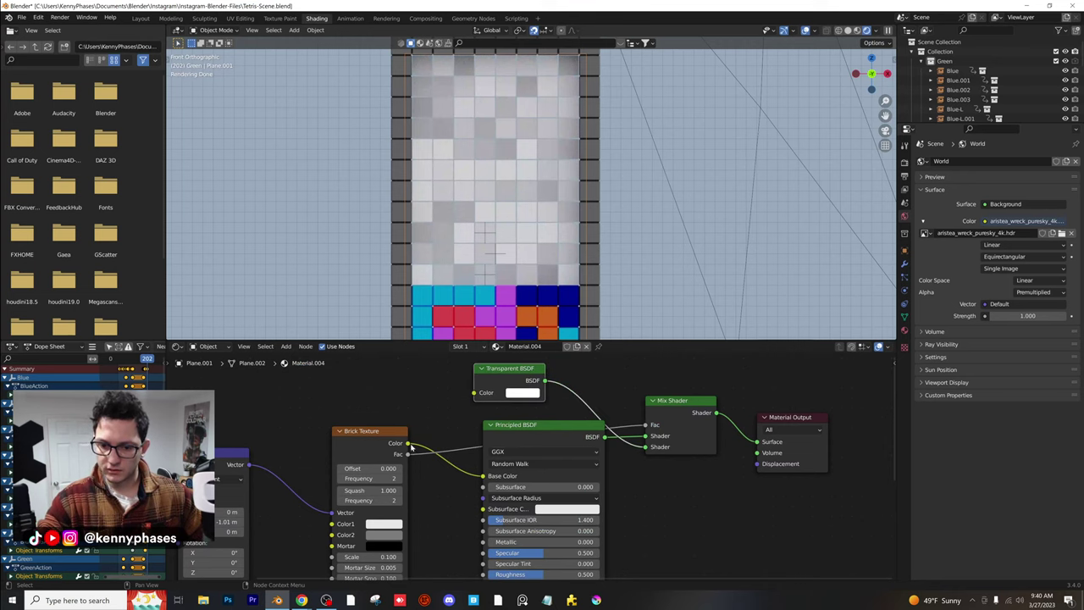
Connect the Brick Texture's Color output to the Mix Shader's Fac input in place of the texture's Fac
{"action": "left_click_drag", "start_coordinate": [408, 443], "coordinate": [505, 437]}
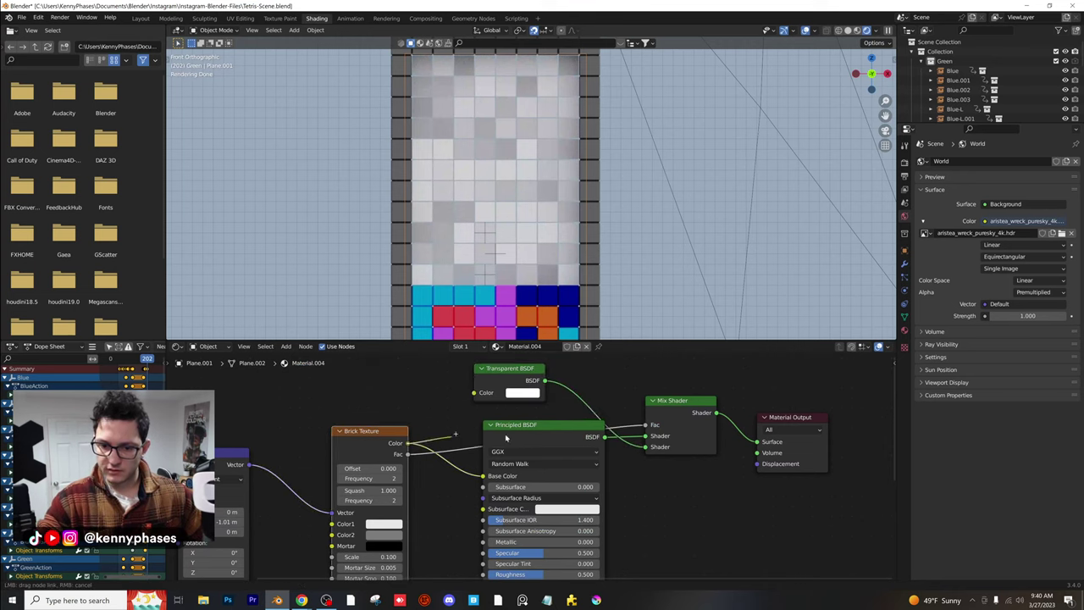
{"action": "left_click_drag", "start_coordinate": [646, 426], "coordinate": [647, 426]}
{"action": "middle_click_drag", "start_coordinate": [557, 225], "coordinate": [513, 181]}
{"action": "scroll", "coordinate": [542, 210], "scroll_direction": "up", "scroll_amount": 3}
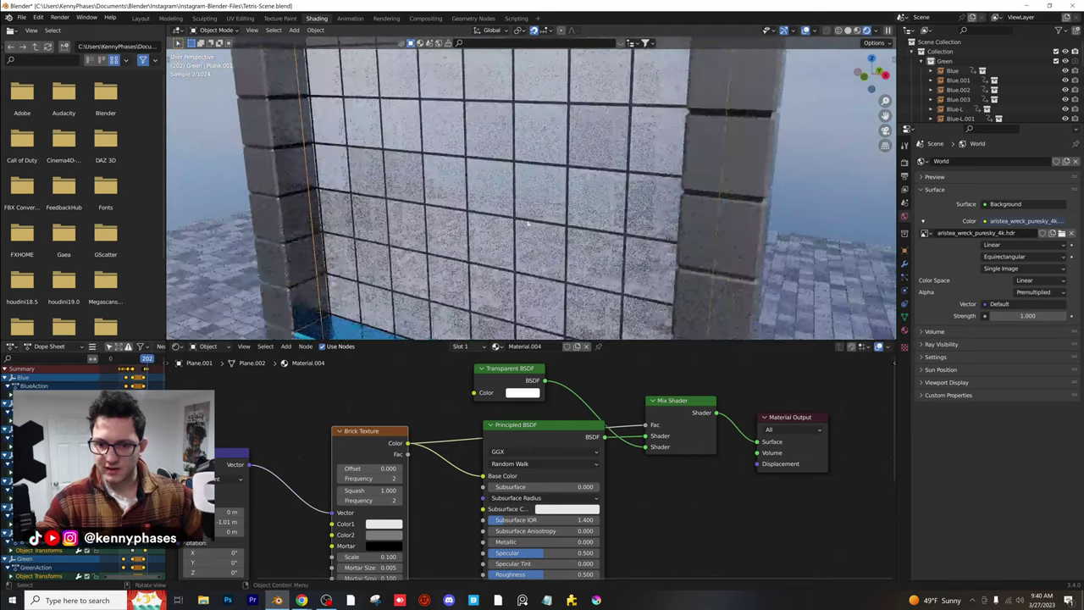
Raise the Principled BSDF's Transmission to 1.000
{"action": "left_click_drag", "start_coordinate": [591, 432], "coordinate": [584, 457]}
{"action": "scroll", "coordinate": [586, 470], "scroll_direction": "down", "scroll_amount": 5}
{"action": "middle_click_drag", "start_coordinate": [624, 496], "coordinate": [623, 368]}
{"action": "scroll", "coordinate": [536, 479], "scroll_direction": "up", "scroll_amount": 4}
{"action": "left_click_drag", "start_coordinate": [520, 491], "coordinate": [597, 489]}
{"action": "middle_click_drag", "start_coordinate": [683, 438], "coordinate": [690, 547]}
{"action": "scroll", "coordinate": [433, 457], "scroll_direction": "up", "scroll_amount": 4}
Set the Brick Texture's Mortar and Color2 to white
{"action": "left_click", "coordinate": [417, 473]}
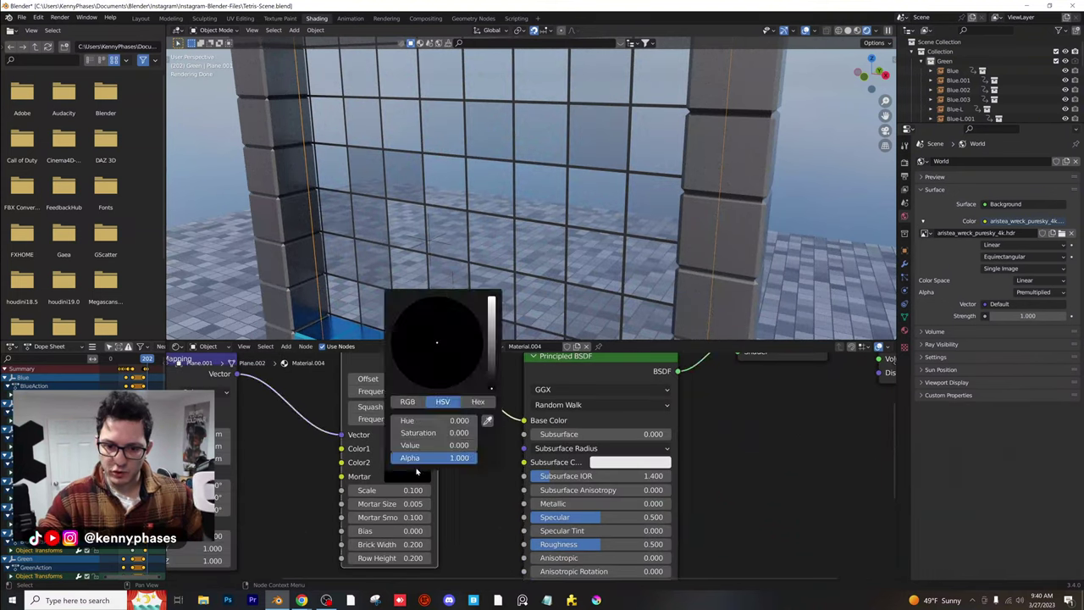
{"action": "left_click_drag", "start_coordinate": [486, 346], "coordinate": [490, 298]}
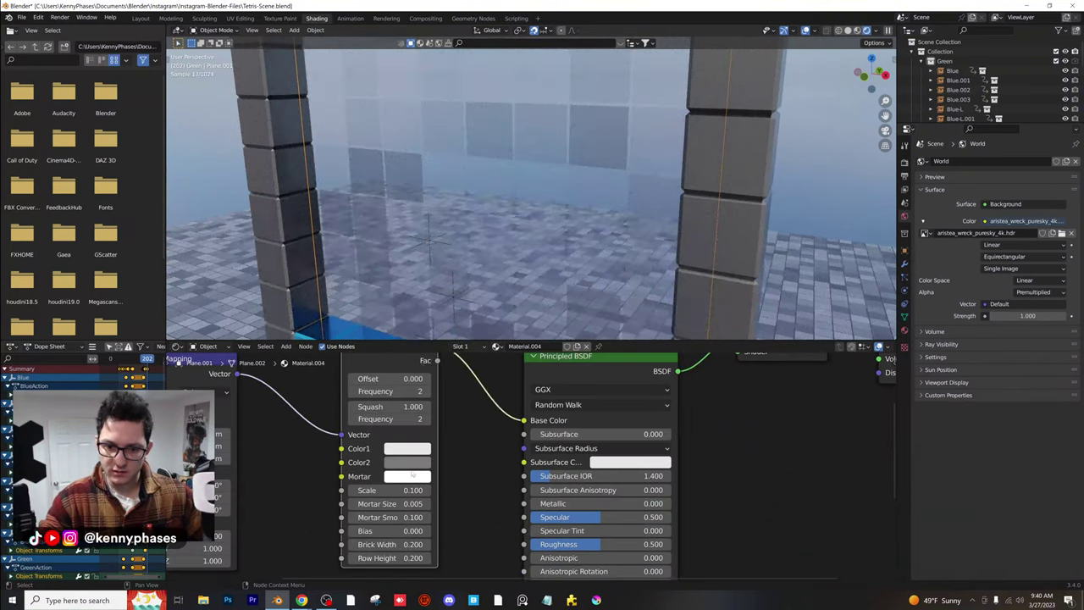
{"action": "left_click", "coordinate": [406, 462]}
{"action": "left_click_drag", "start_coordinate": [497, 341], "coordinate": [492, 285]}
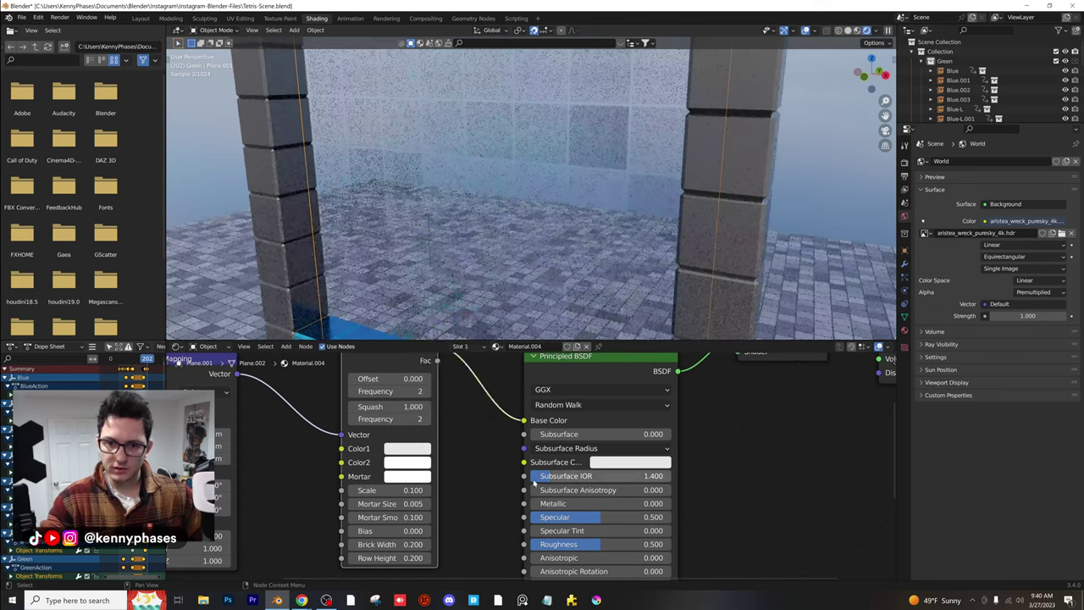
{"action": "scroll", "coordinate": [546, 192], "scroll_direction": "down", "scroll_amount": 4}
{"action": "scroll", "coordinate": [540, 183], "scroll_direction": "up", "scroll_amount": 3}
{"action": "scroll", "coordinate": [538, 184], "scroll_direction": "down", "scroll_amount": 2}
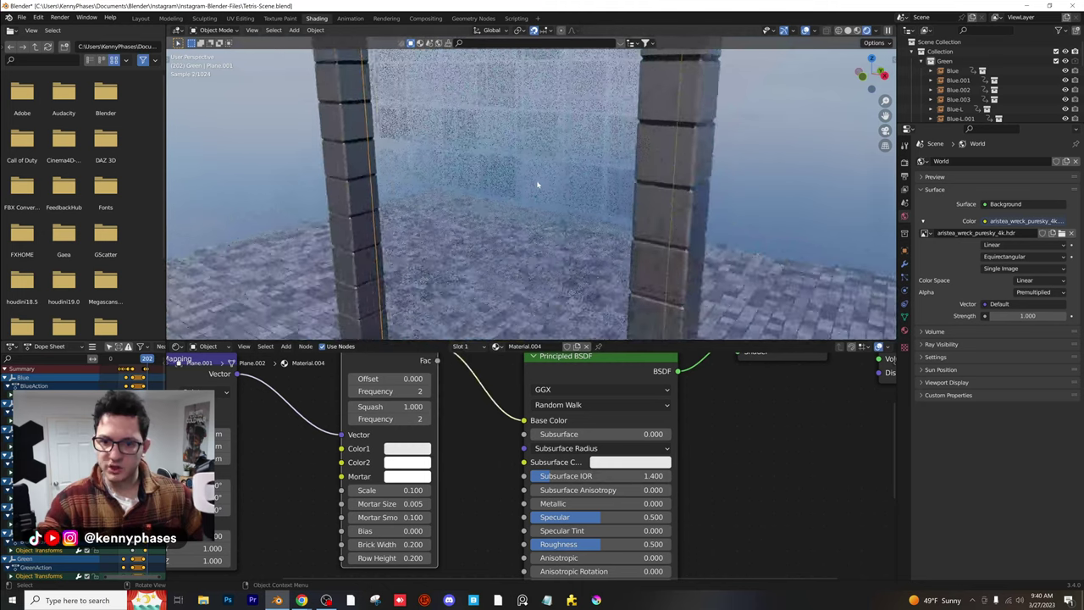
{"action": "scroll", "coordinate": [538, 184], "scroll_direction": "up", "scroll_amount": 2}
Raise the Principled BSDF's Emission Strength to 8.300
{"action": "middle_click_drag", "start_coordinate": [484, 434], "coordinate": [486, 481]}
{"action": "scroll", "coordinate": [488, 480], "scroll_direction": "down", "scroll_amount": 2}
{"action": "middle_click_drag", "start_coordinate": [582, 578], "coordinate": [568, 455]}
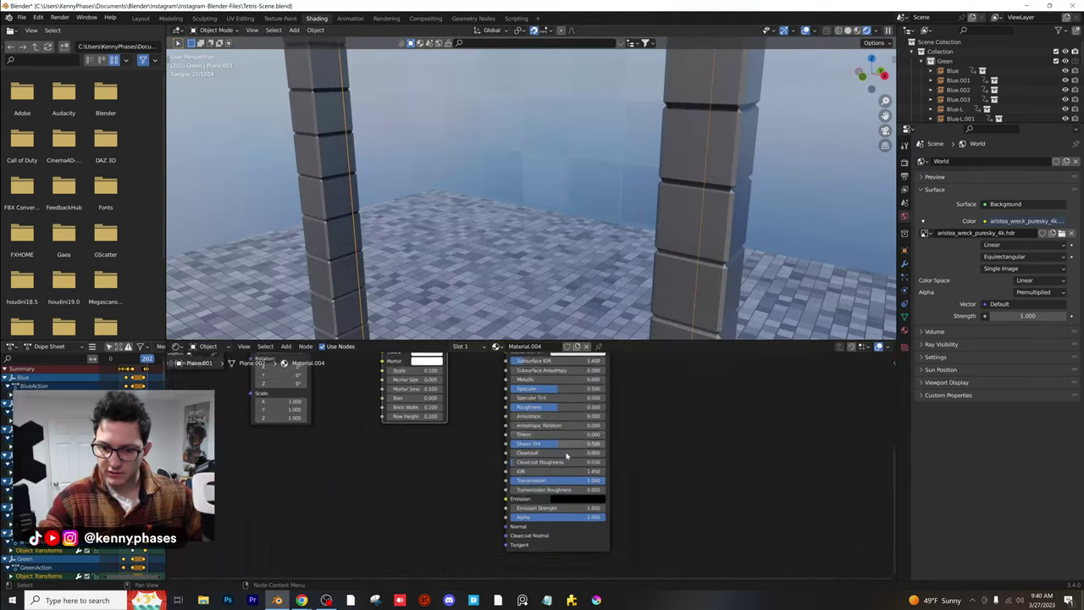
{"action": "scroll", "coordinate": [561, 485], "scroll_direction": "up", "scroll_amount": 2}
{"action": "left_click_drag", "start_coordinate": [542, 522], "coordinate": [589, 522]}
Unplug the Transparent BSDF from the Mix Shader and reconnect it to the second Shader input
{"action": "scroll", "coordinate": [726, 419], "scroll_direction": "down", "scroll_amount": 2}
{"action": "middle_click_drag", "start_coordinate": [726, 420], "coordinate": [653, 597]}
{"action": "left_click_drag", "start_coordinate": [625, 458], "coordinate": [619, 466]}
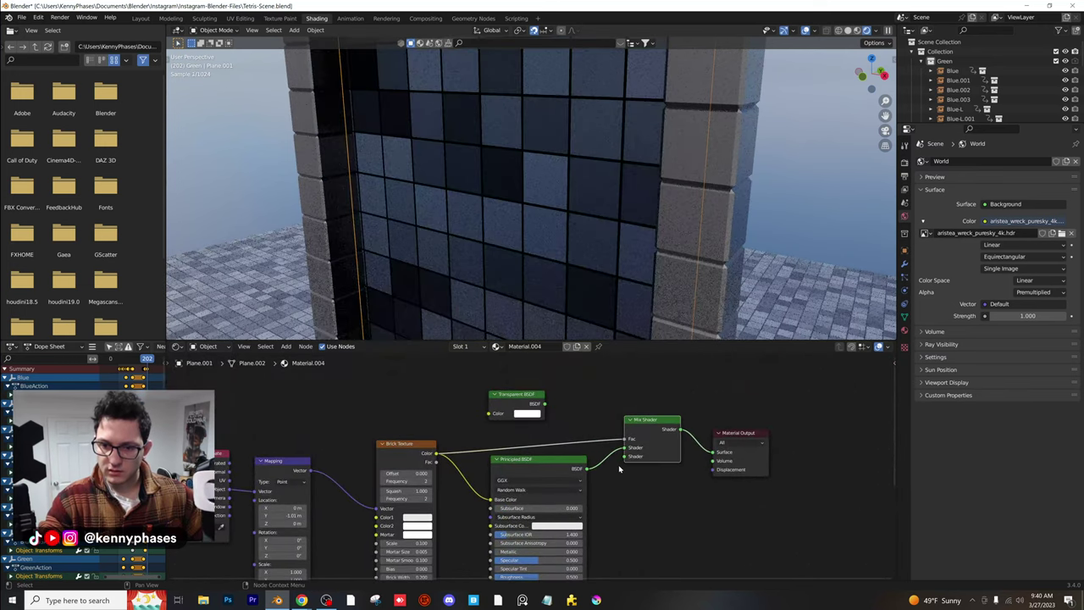
{"action": "left_click_drag", "start_coordinate": [545, 405], "coordinate": [624, 447]}
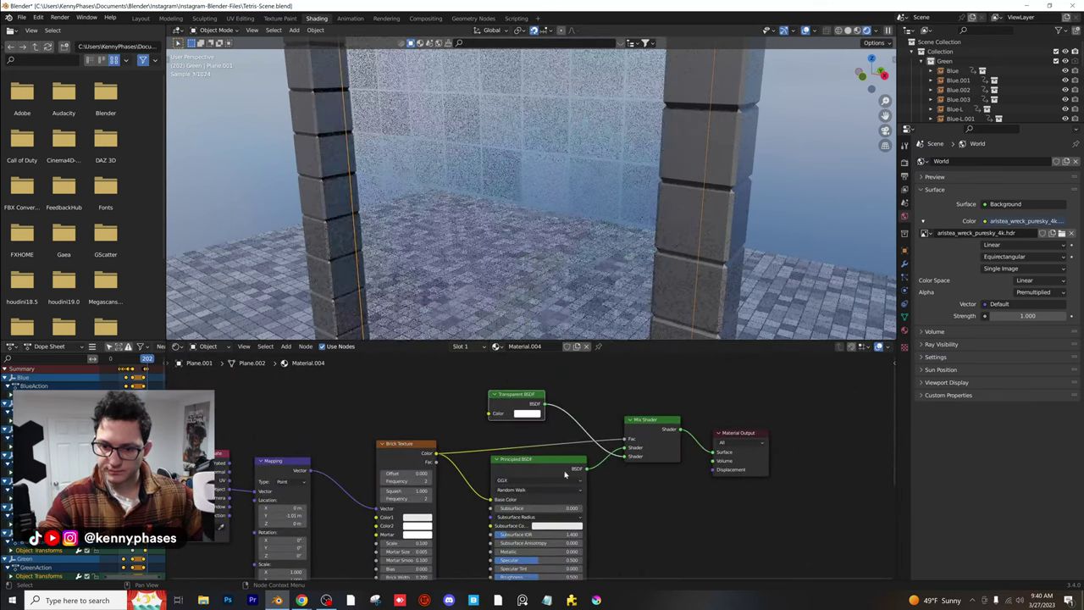
Add an Emission node on the link between the Brick Texture and the Principled BSDF
{"action": "left_click_drag", "start_coordinate": [559, 466], "coordinate": [557, 469]}
{"action": "left_click", "coordinate": [286, 347]}
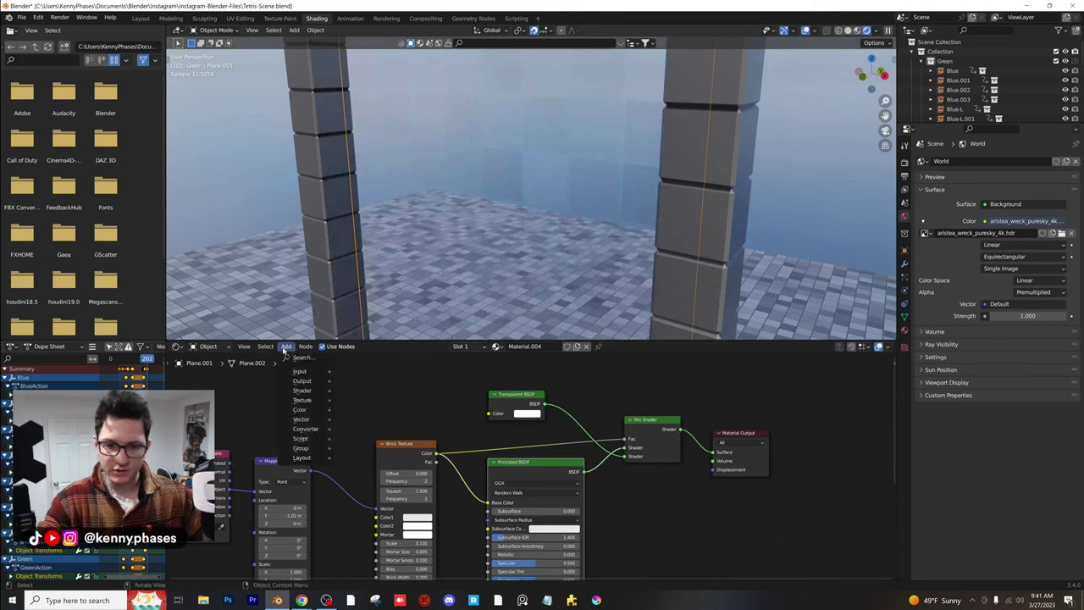
{"action": "left_click", "coordinate": [301, 361]}
{"action": "key", "text": "Return"}
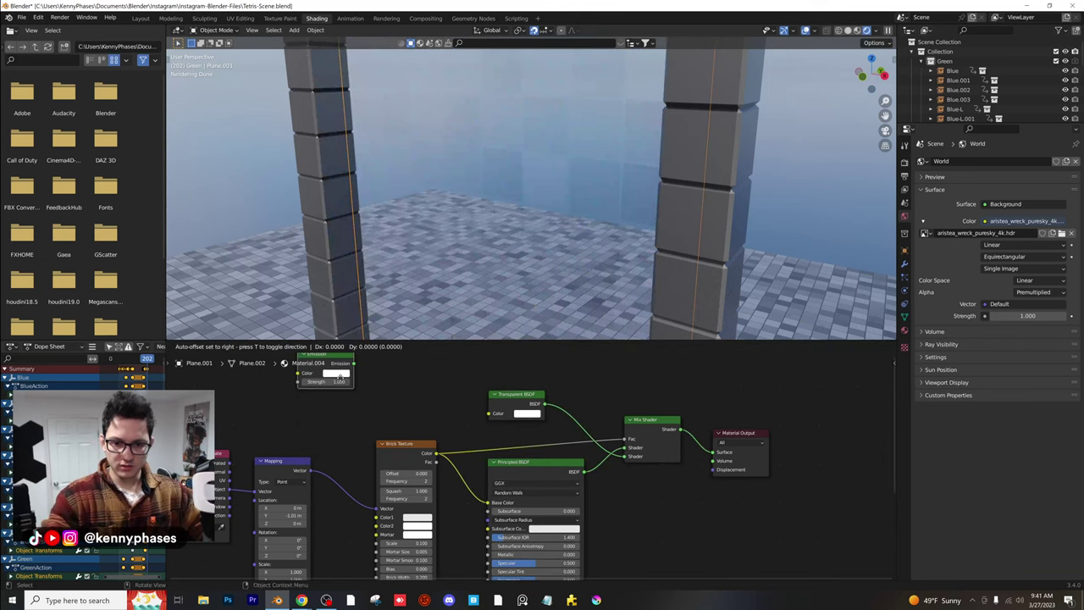
{"action": "left_click", "coordinate": [489, 503]}
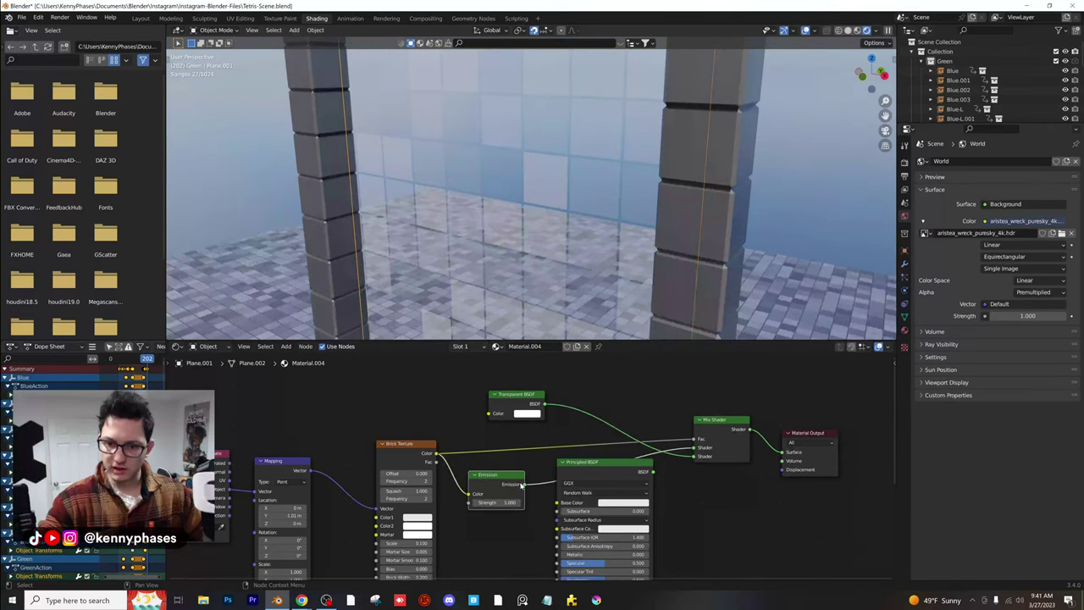
Reconnect the Brick Texture's Color to Base Color and the Principled BSDF to the Mix Shader's first Shader input, moving the Emission node below the Mix Shader
{"action": "scroll", "coordinate": [529, 508], "scroll_direction": "up", "scroll_amount": 1}
{"action": "middle_click_drag", "start_coordinate": [533, 511], "coordinate": [509, 491]}
{"action": "left_click_drag", "start_coordinate": [494, 448], "coordinate": [560, 473]}
{"action": "left_click_drag", "start_coordinate": [670, 437], "coordinate": [721, 409]}
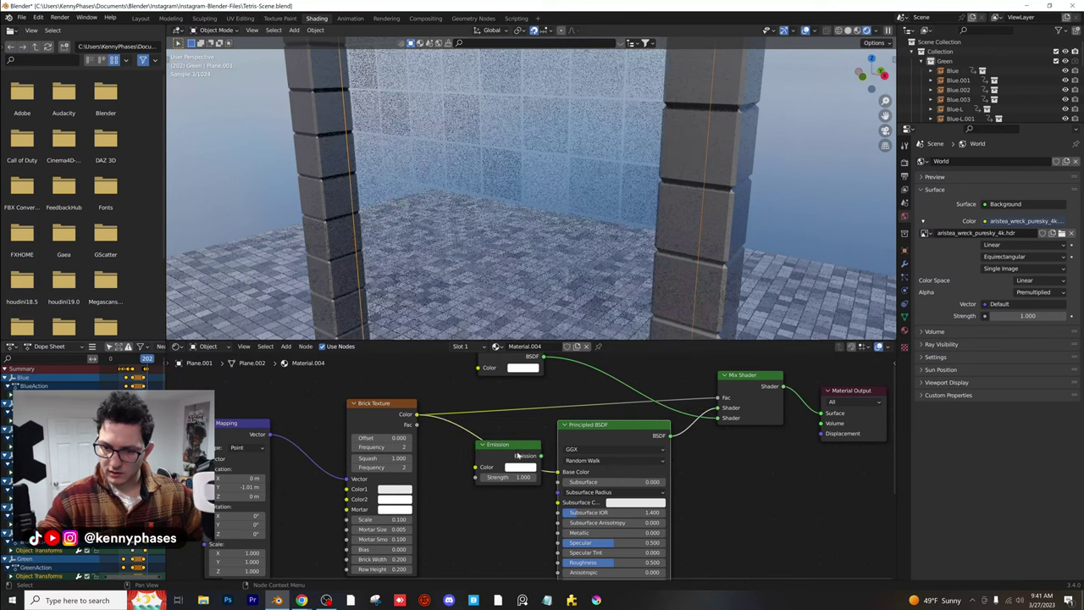
{"action": "left_click_drag", "start_coordinate": [501, 463], "coordinate": [754, 486]}
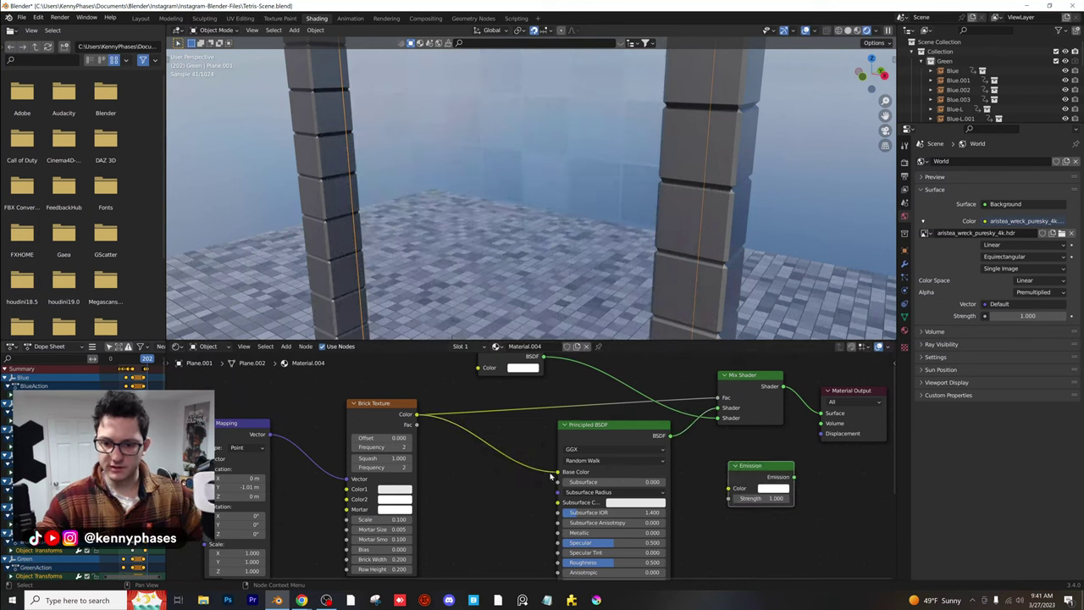
Duplicate the Mix Shader onto the link before the Material Output and connect the Emission node to the copy's second Shader input
{"action": "middle_click_drag", "start_coordinate": [550, 476], "coordinate": [574, 442]}
{"action": "scroll", "coordinate": [515, 455], "scroll_direction": "up", "scroll_amount": 2}
{"action": "middle_click_drag", "start_coordinate": [449, 492], "coordinate": [477, 492]}
{"action": "middle_click_drag", "start_coordinate": [564, 446], "coordinate": [422, 463]}
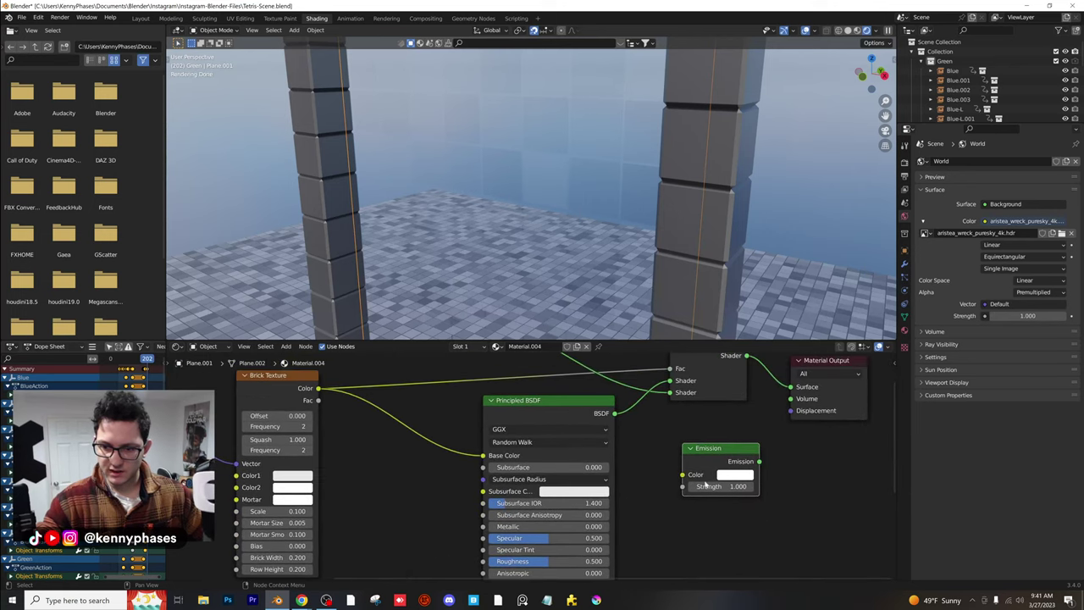
{"action": "scroll", "coordinate": [705, 484], "scroll_direction": "down", "scroll_amount": 1}
{"action": "middle_click_drag", "start_coordinate": [705, 484], "coordinate": [694, 498]}
{"action": "left_click", "coordinate": [650, 386]}
{"action": "key", "text": "shift+d"}
{"action": "left_click", "coordinate": [701, 402]}
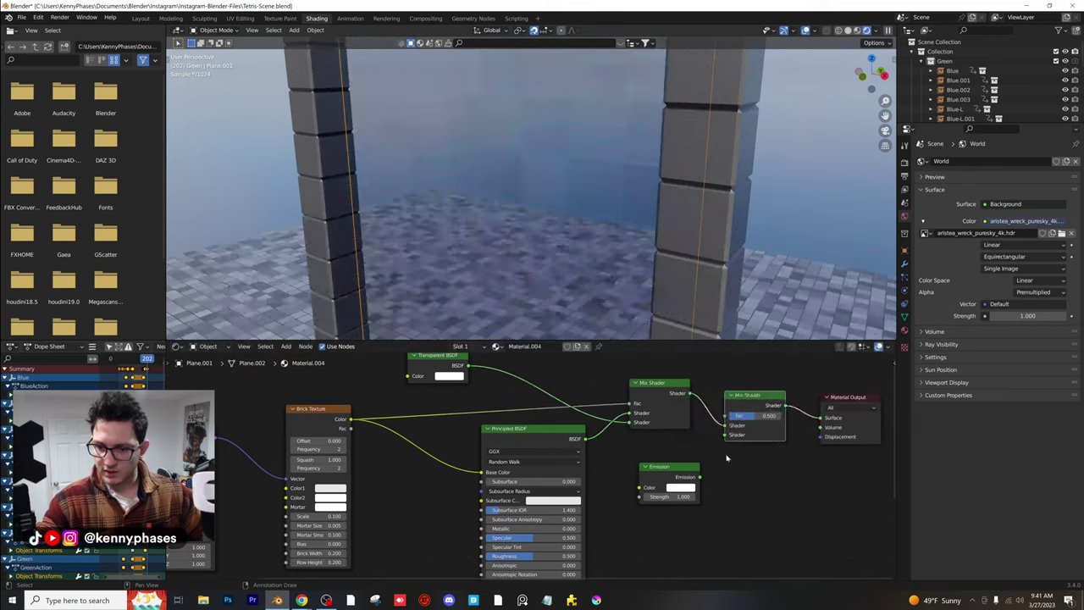
{"action": "left_click_drag", "start_coordinate": [714, 450], "coordinate": [728, 435]}
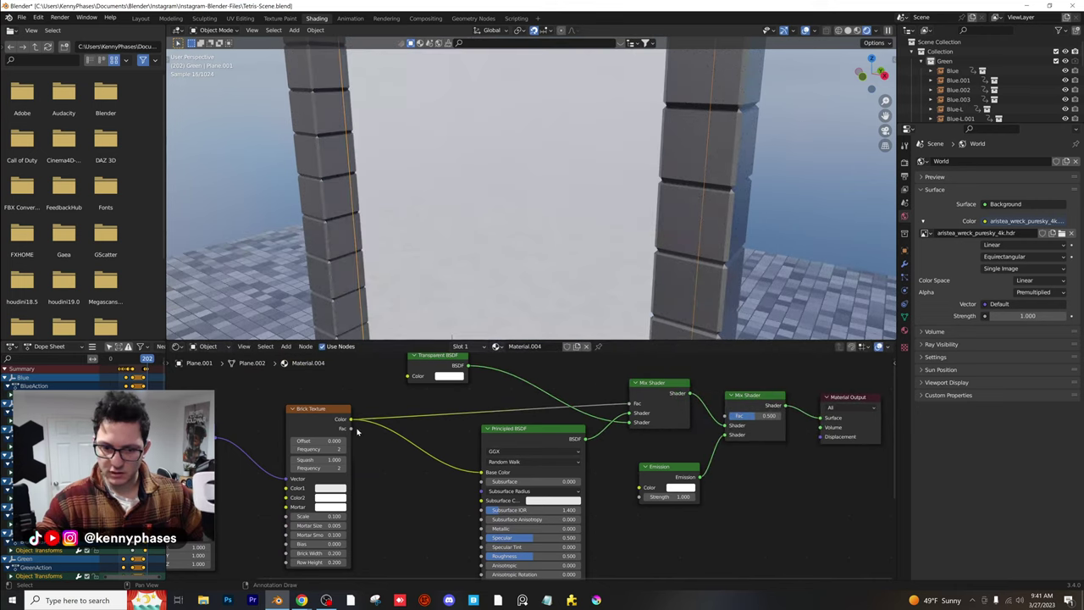
Connect the Brick Texture's Fac output to the Emission node's Strength input
{"action": "left_click_drag", "start_coordinate": [351, 428], "coordinate": [578, 465]}
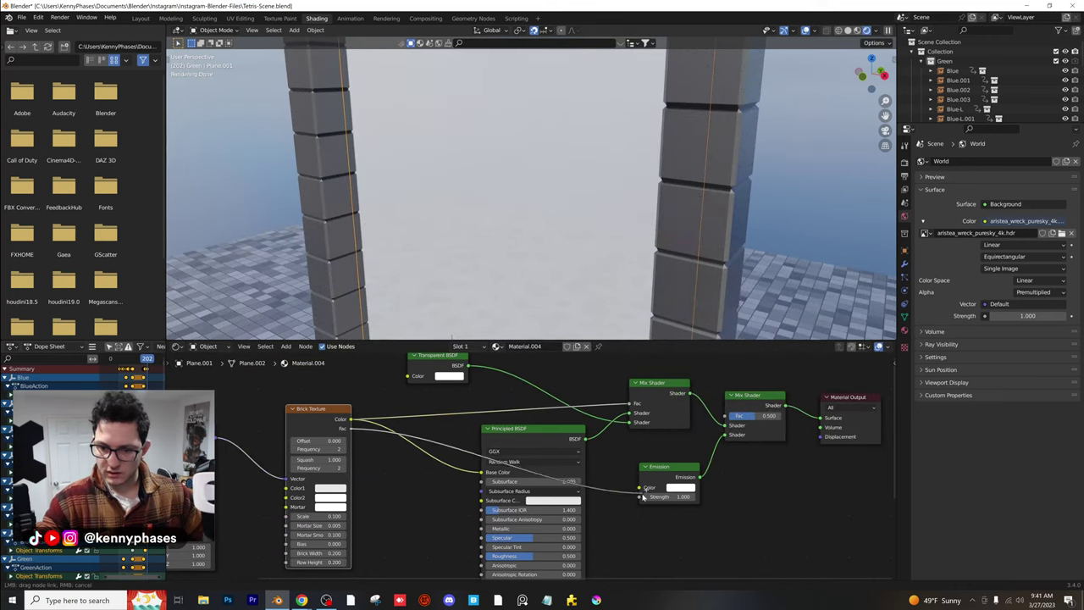
{"action": "left_click_drag", "start_coordinate": [643, 498], "coordinate": [642, 496]}
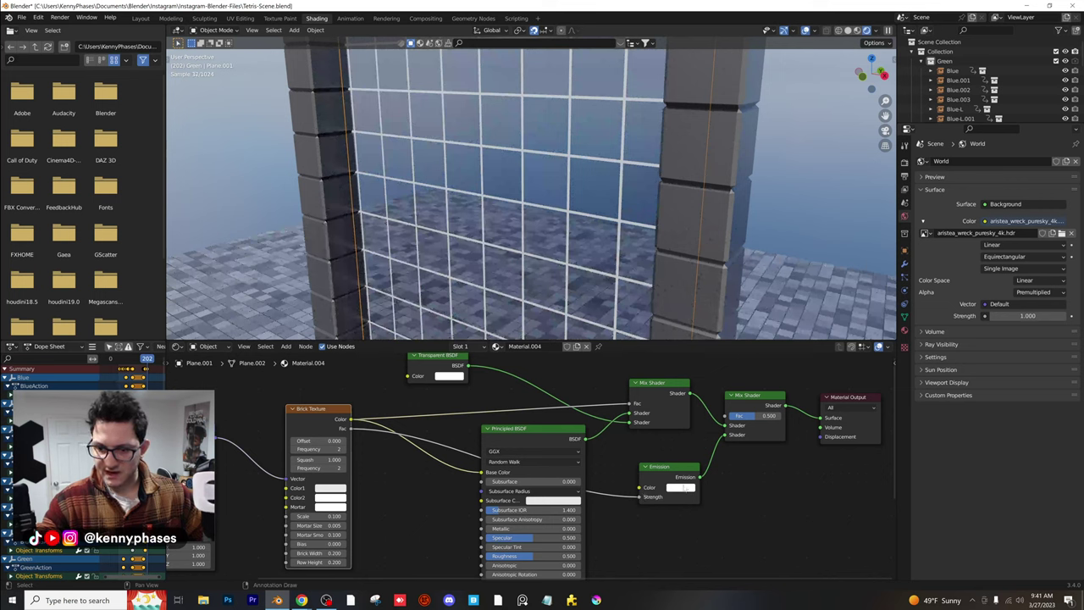
{"action": "scroll", "coordinate": [739, 496], "scroll_direction": "up", "scroll_amount": 2}
{"action": "middle_click_drag", "start_coordinate": [739, 495], "coordinate": [671, 517]}
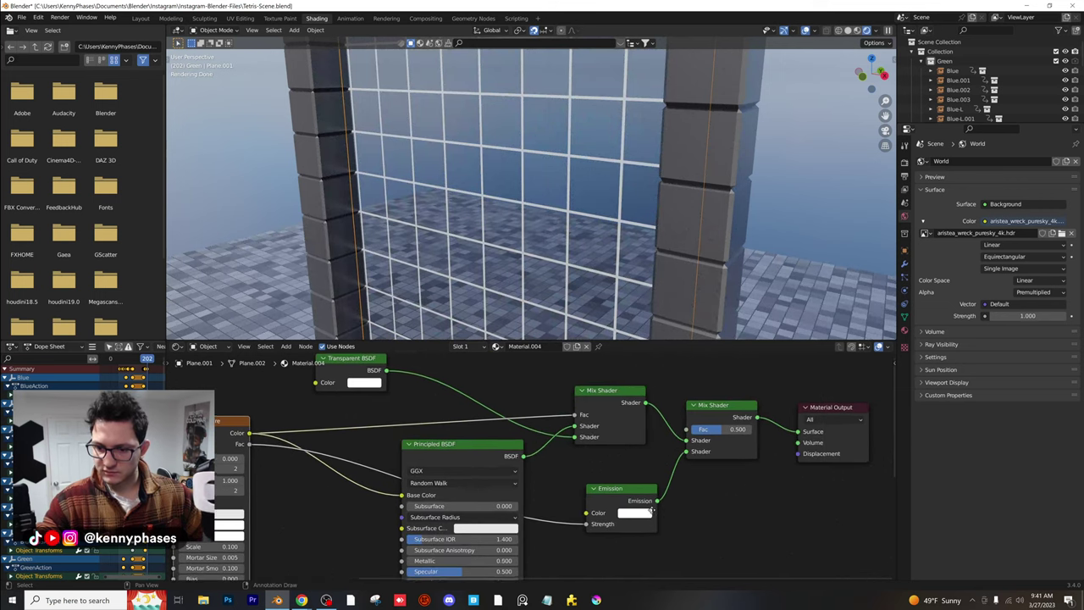
Lower the second Mix Shader's Fac to 0.287
{"action": "mouse_move", "coordinate": [722, 429]}
{"action": "left_mouse_down"}
{"action": "mouse_move", "coordinate": [684, 428]}
{"action": "mouse_move", "coordinate": [745, 429]}
{"action": "mouse_move", "coordinate": [708, 428]}
{"action": "left_mouse_up"}
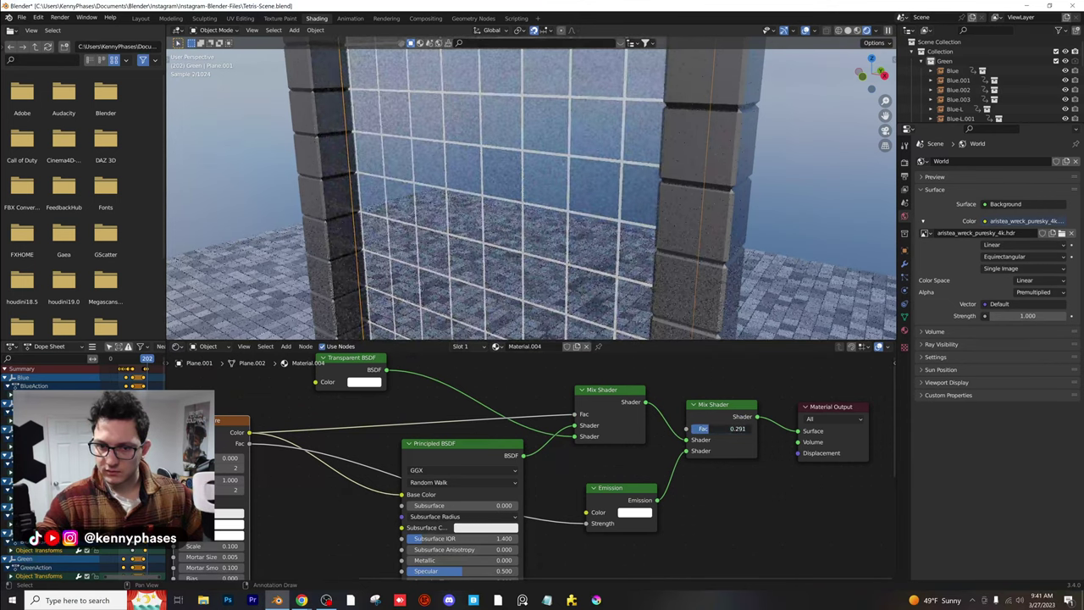
{"action": "scroll", "coordinate": [668, 230], "scroll_direction": "down", "scroll_amount": 4}
{"action": "middle_click_drag", "start_coordinate": [668, 229], "coordinate": [688, 227]}
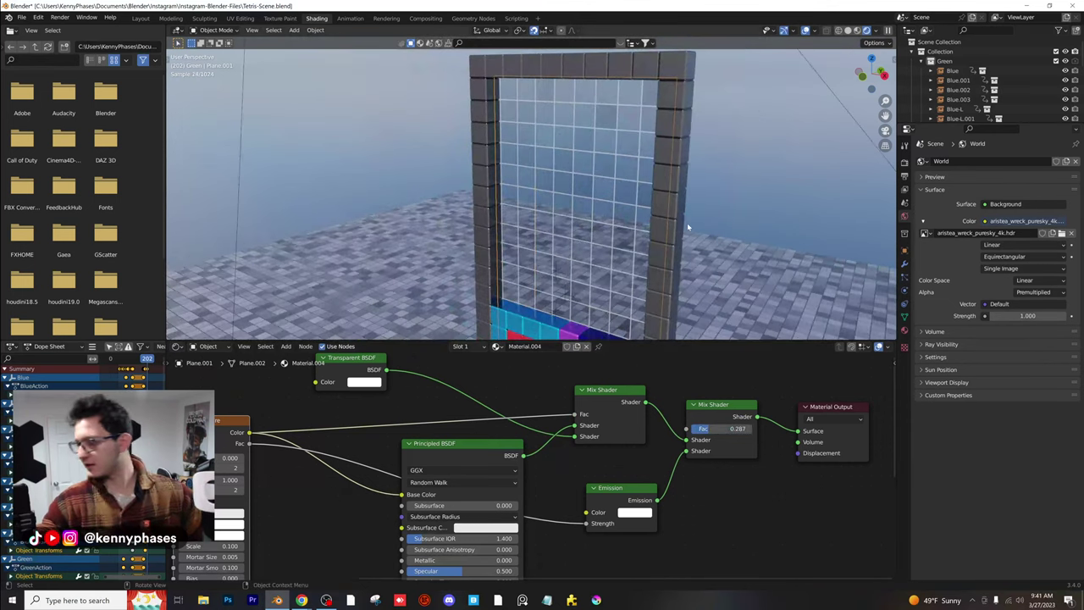
Move the Brick Texture's Fac link from the Emission node's Strength to its Color and set the Strength to 8
{"action": "scroll", "coordinate": [636, 484], "scroll_direction": "down", "scroll_amount": 3}
{"action": "middle_click_drag", "start_coordinate": [636, 483], "coordinate": [675, 471]}
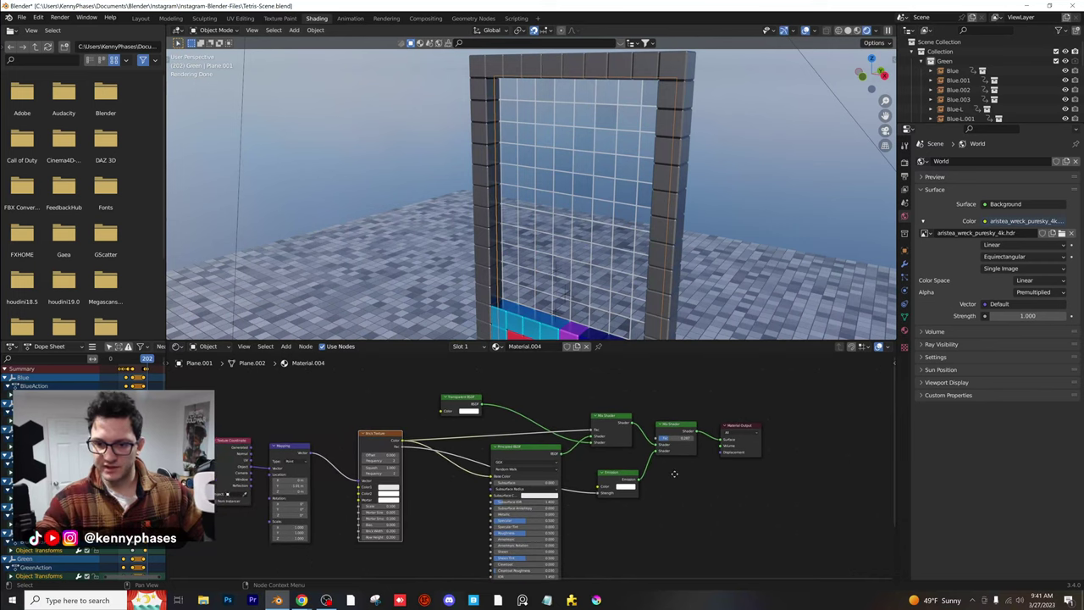
{"action": "scroll", "coordinate": [670, 235], "scroll_direction": "up", "scroll_amount": 4}
{"action": "middle_click_drag", "start_coordinate": [688, 241], "coordinate": [668, 246]}
{"action": "scroll", "coordinate": [653, 487], "scroll_direction": "up", "scroll_amount": 2}
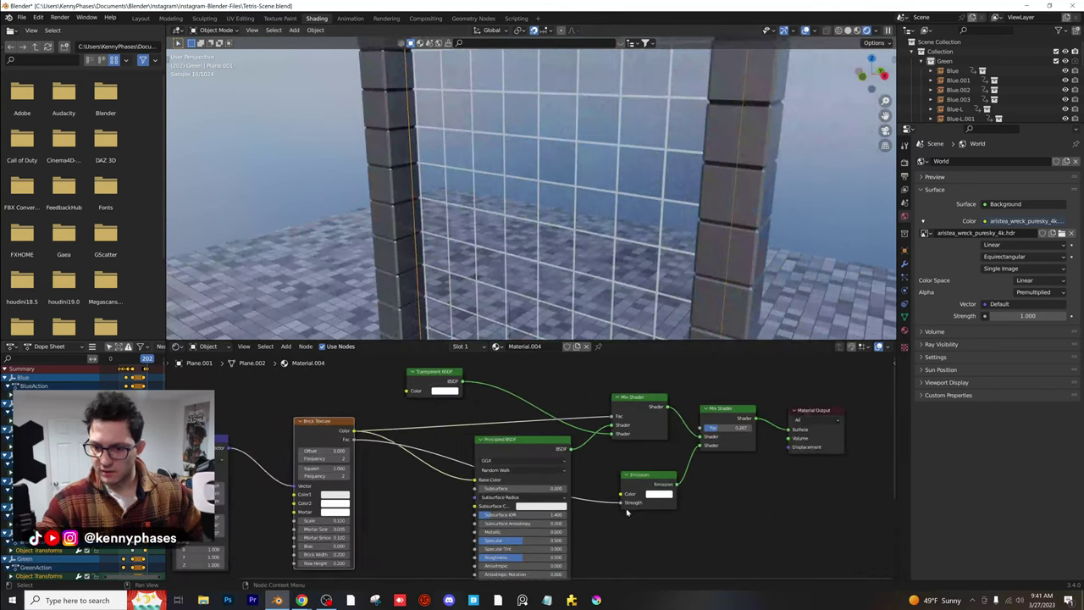
{"action": "left_click_drag", "start_coordinate": [621, 505], "coordinate": [651, 506]}
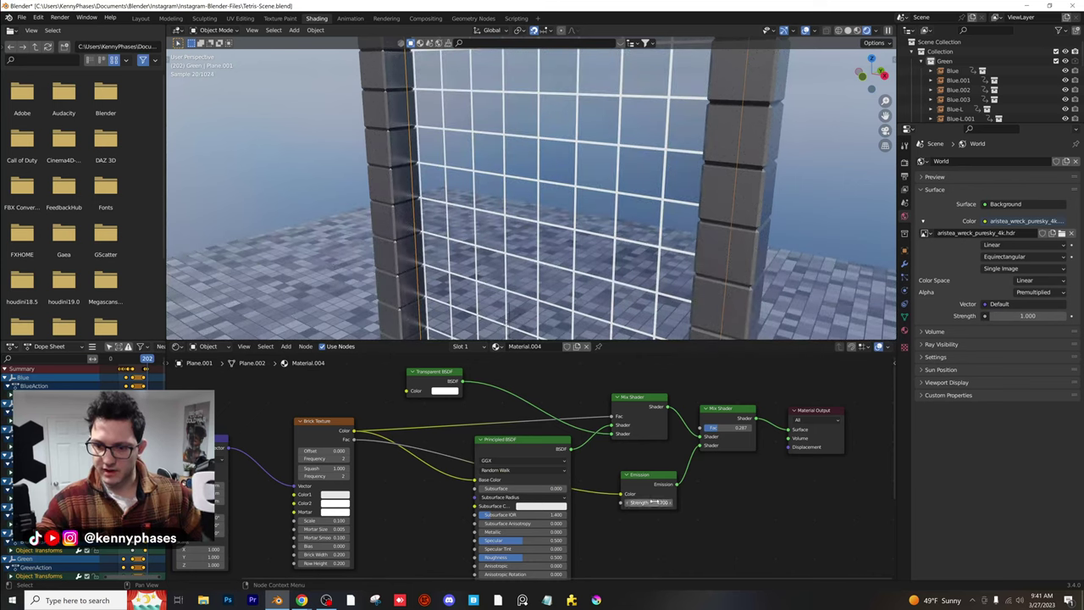
{"action": "type", "text": "9"}
{"action": "key", "text": "Return"}
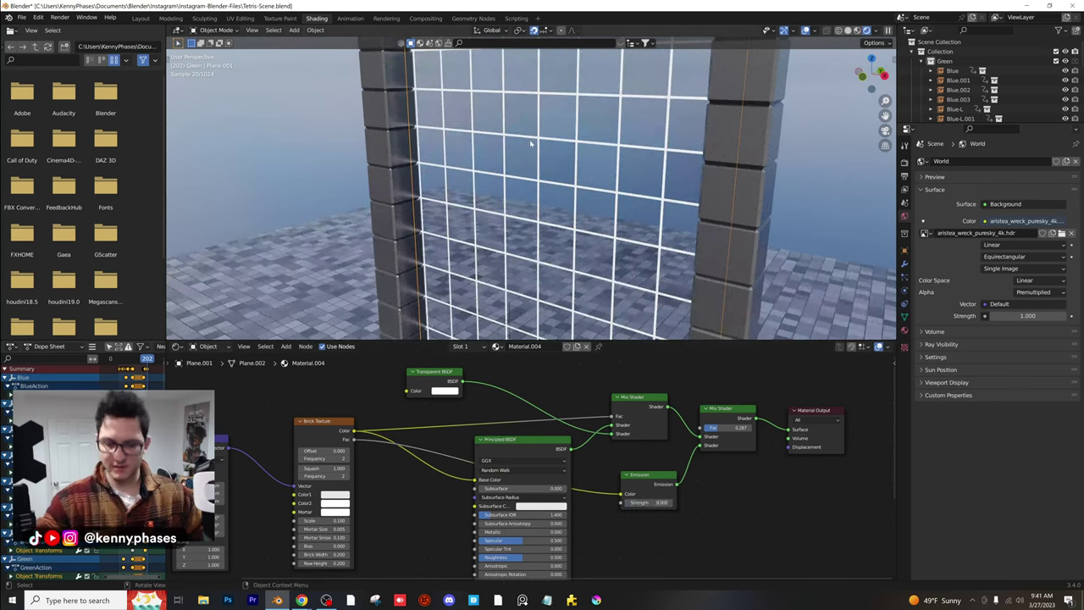
Switch the viewport to the camera view and save the file
{"action": "key", "text": "KP_0"}
{"action": "key", "text": "ctrl+s"}
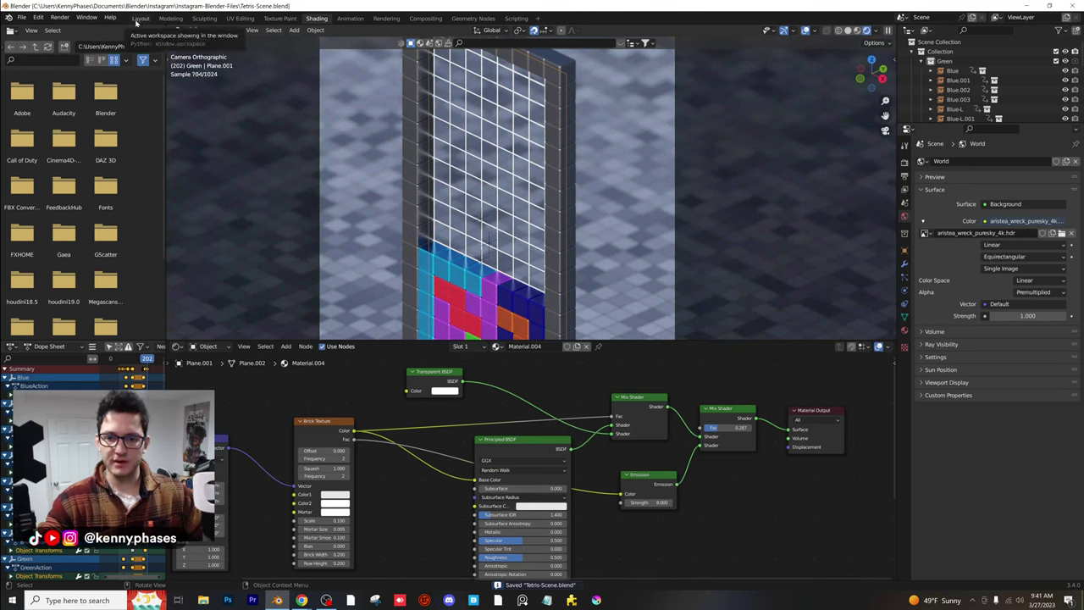
Lower the Principled BSDF's Transmission to 0.368
{"action": "scroll", "coordinate": [548, 476], "scroll_direction": "up", "scroll_amount": 1}
{"action": "middle_click_drag", "start_coordinate": [557, 492], "coordinate": [550, 395]}
{"action": "middle_click_drag", "start_coordinate": [542, 472], "coordinate": [542, 439]}
{"action": "left_click_drag", "start_coordinate": [548, 524], "coordinate": [493, 522]}
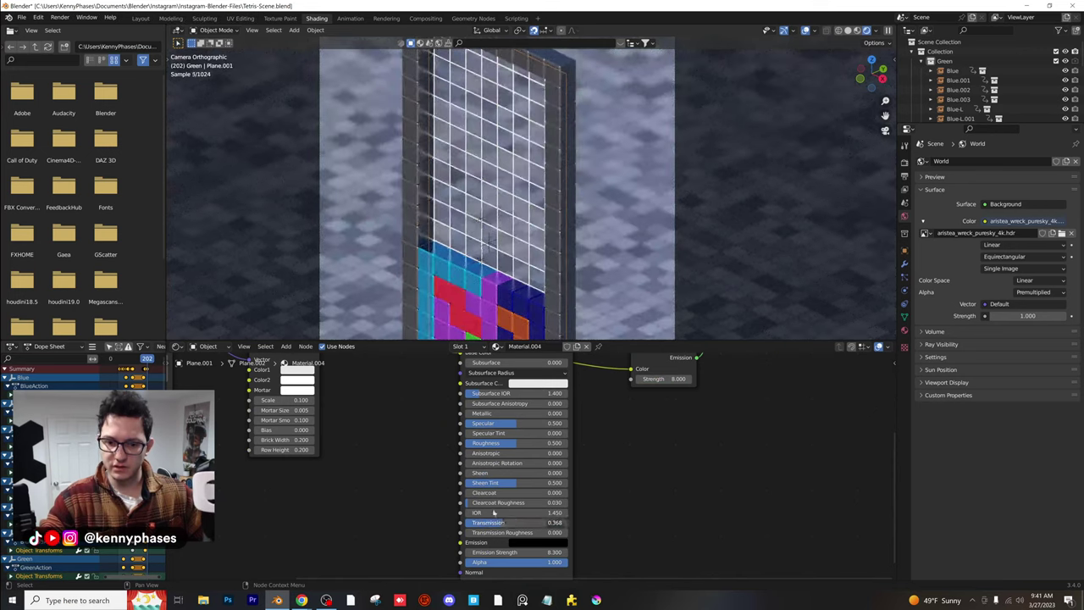
Set the Brick Texture's Color1 to white
{"action": "middle_click_drag", "start_coordinate": [382, 410], "coordinate": [483, 496]}
{"action": "scroll", "coordinate": [483, 497], "scroll_direction": "up", "scroll_amount": 6}
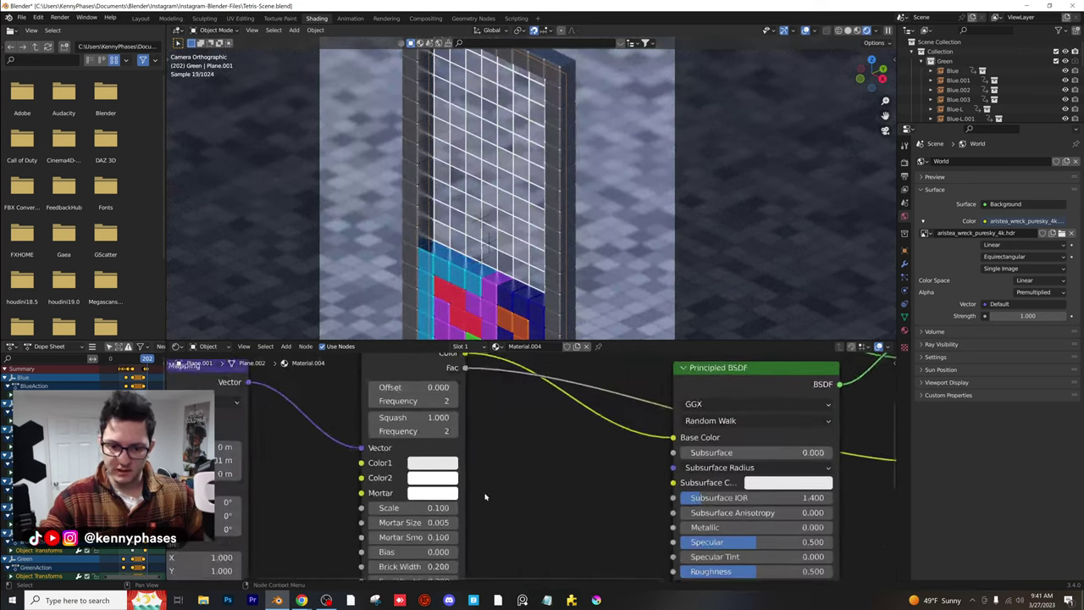
{"action": "left_click", "coordinate": [430, 464]}
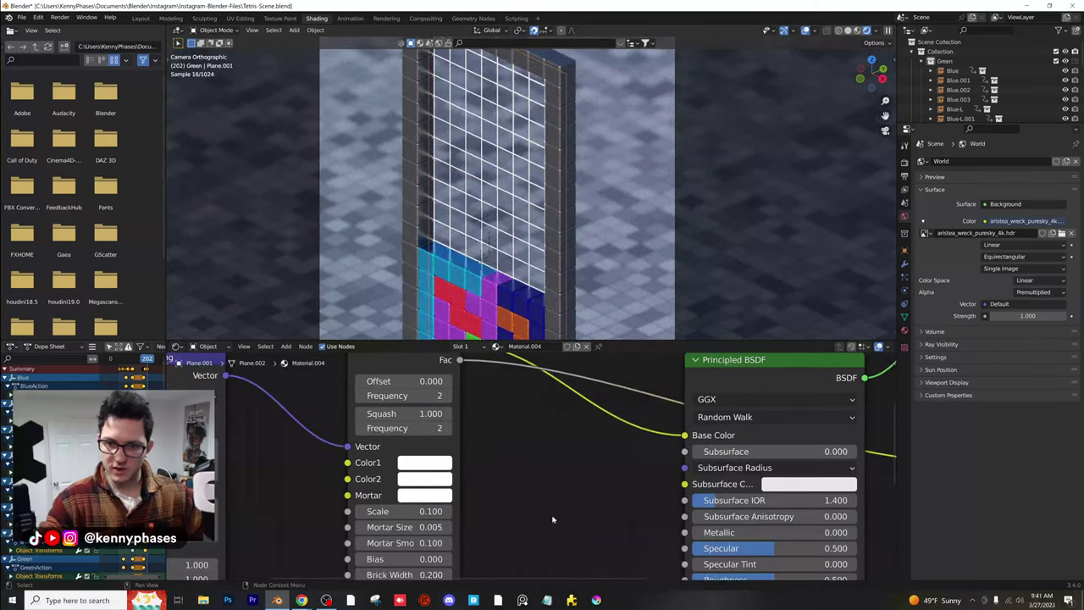
Lower the Principled BSDF's Roughness to 0.376
{"action": "middle_click_drag", "start_coordinate": [596, 498], "coordinate": [520, 484]}
{"action": "scroll", "coordinate": [542, 508], "scroll_direction": "down", "scroll_amount": 3}
{"action": "middle_click_drag", "start_coordinate": [557, 550], "coordinate": [518, 435]}
{"action": "scroll", "coordinate": [517, 437], "scroll_direction": "down", "scroll_amount": 1}
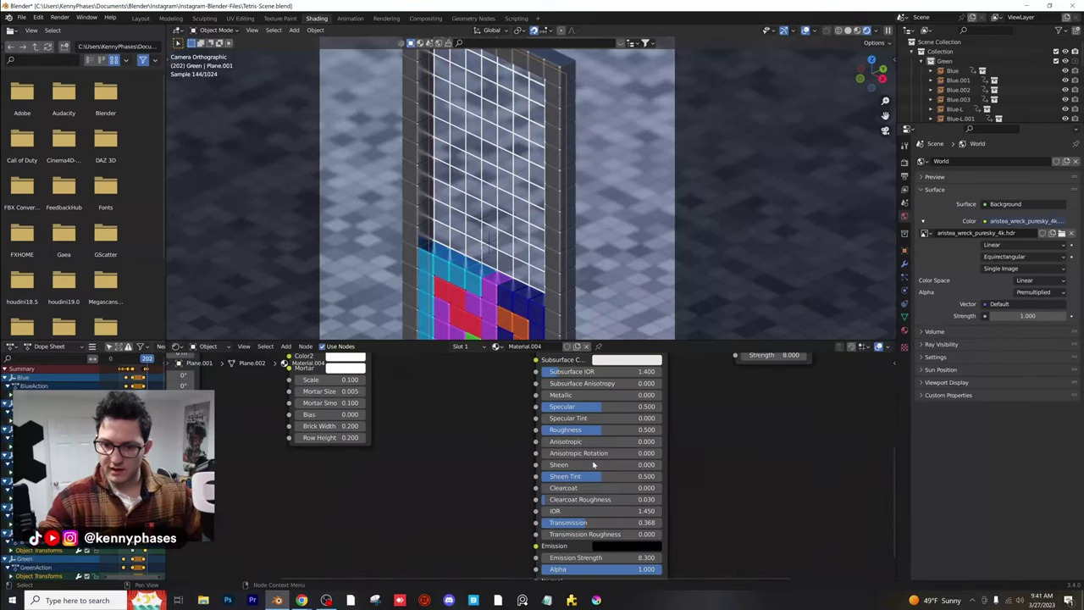
{"action": "left_click_drag", "start_coordinate": [637, 429], "coordinate": [579, 429]}
{"action": "middle_click_drag", "start_coordinate": [564, 433], "coordinate": [567, 440]}
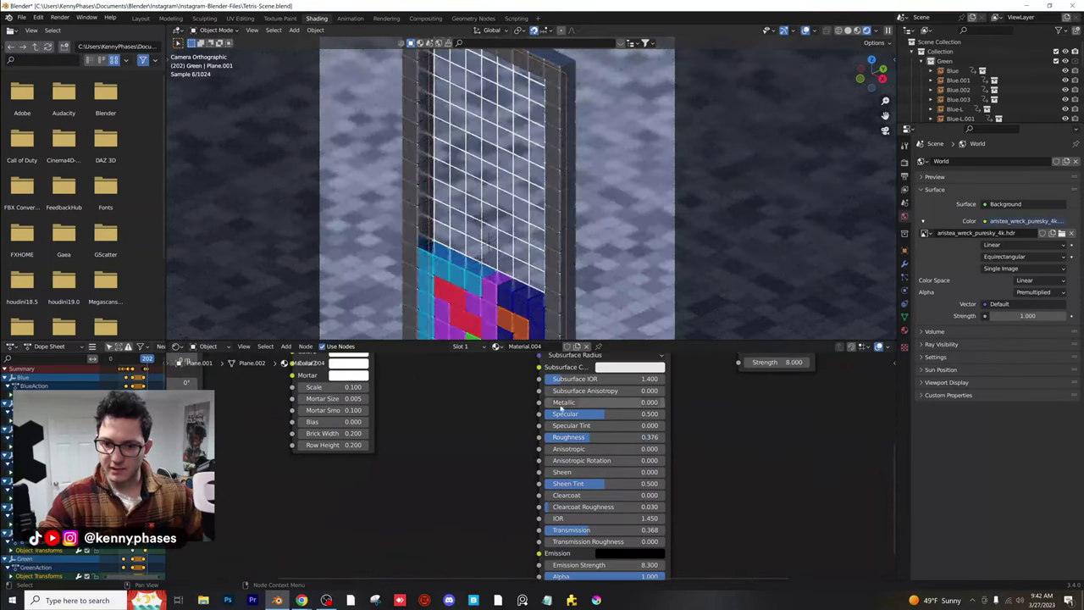
Set the Principled BSDF's Metallic to 0.484 and adjust its Transmission
{"action": "left_click_drag", "start_coordinate": [561, 404], "coordinate": [680, 404]}
{"action": "left_click_drag", "start_coordinate": [596, 402], "coordinate": [603, 402]}
{"action": "mouse_move", "coordinate": [575, 530]}
{"action": "left_mouse_down"}
{"action": "mouse_move", "coordinate": [533, 530]}
{"action": "mouse_move", "coordinate": [557, 530]}
{"action": "left_mouse_up"}
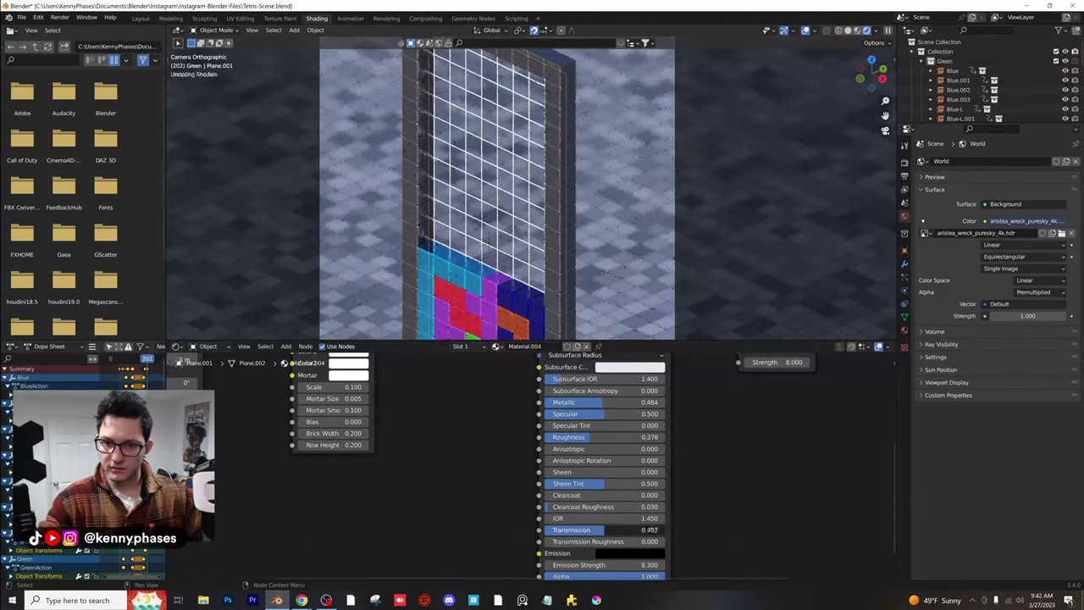
Switch to the Layout workspace
{"action": "middle_click_drag", "start_coordinate": [433, 431], "coordinate": [452, 537]}
{"action": "scroll", "coordinate": [479, 442], "scroll_direction": "up", "scroll_amount": 1}
{"action": "middle_click_drag", "start_coordinate": [480, 441], "coordinate": [479, 484]}
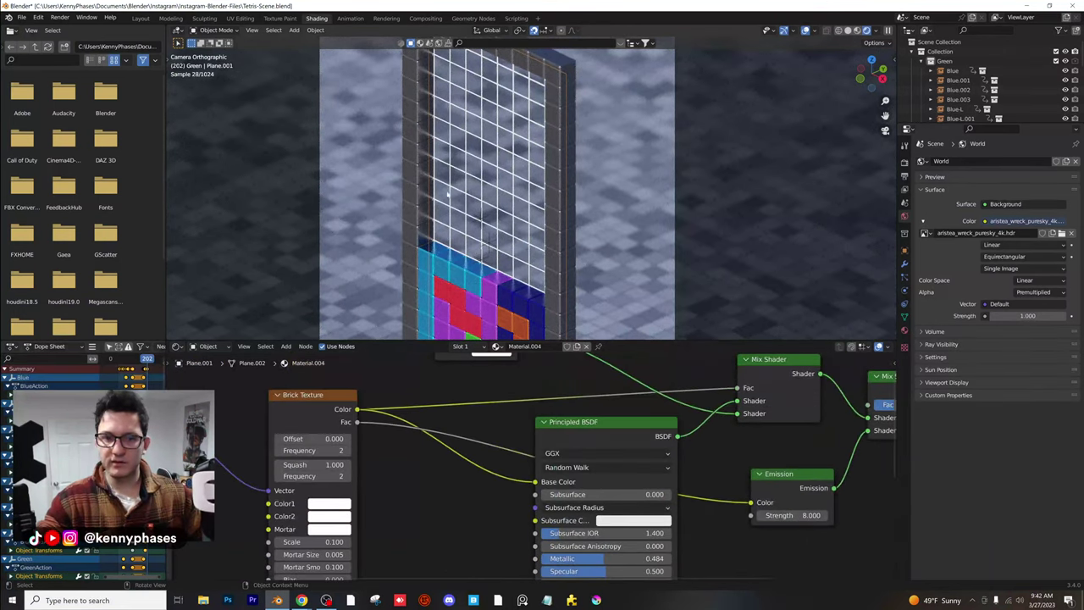
{"action": "left_click", "coordinate": [142, 19]}
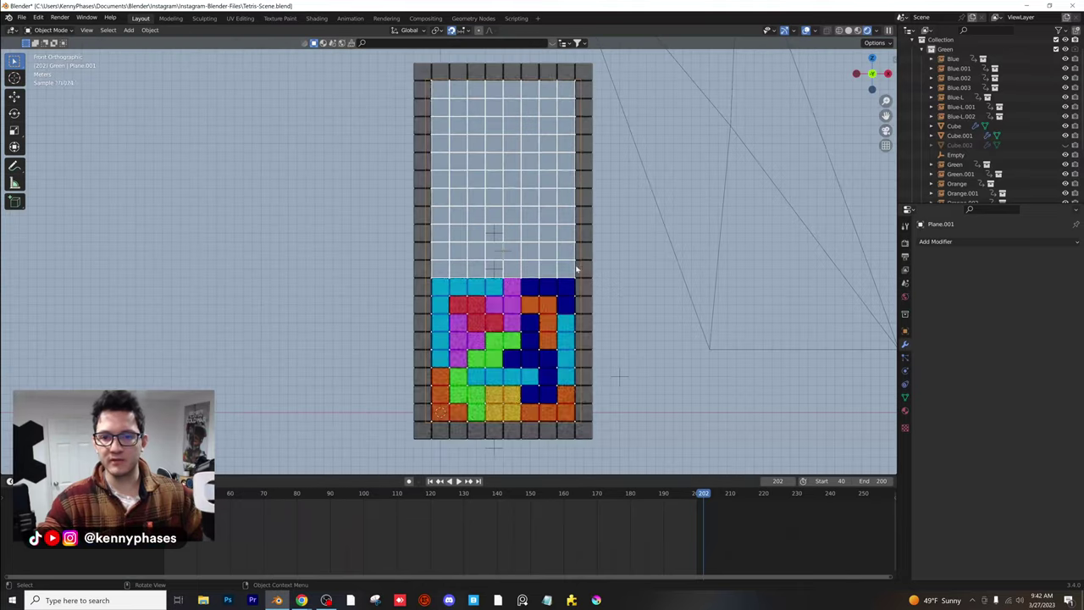
Inspect the board's grid through the camera, start playback and scrub the animation back to around frame 49
{"action": "scroll", "coordinate": [503, 206], "scroll_direction": "up", "scroll_amount": 8}
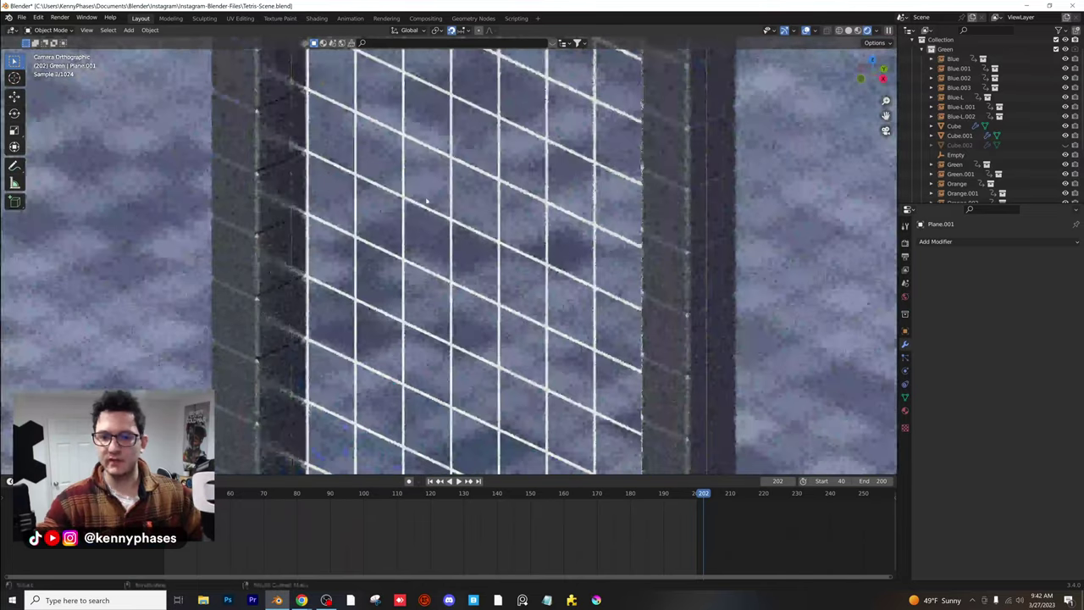
{"action": "scroll", "coordinate": [427, 201], "scroll_direction": "down", "scroll_amount": 8}
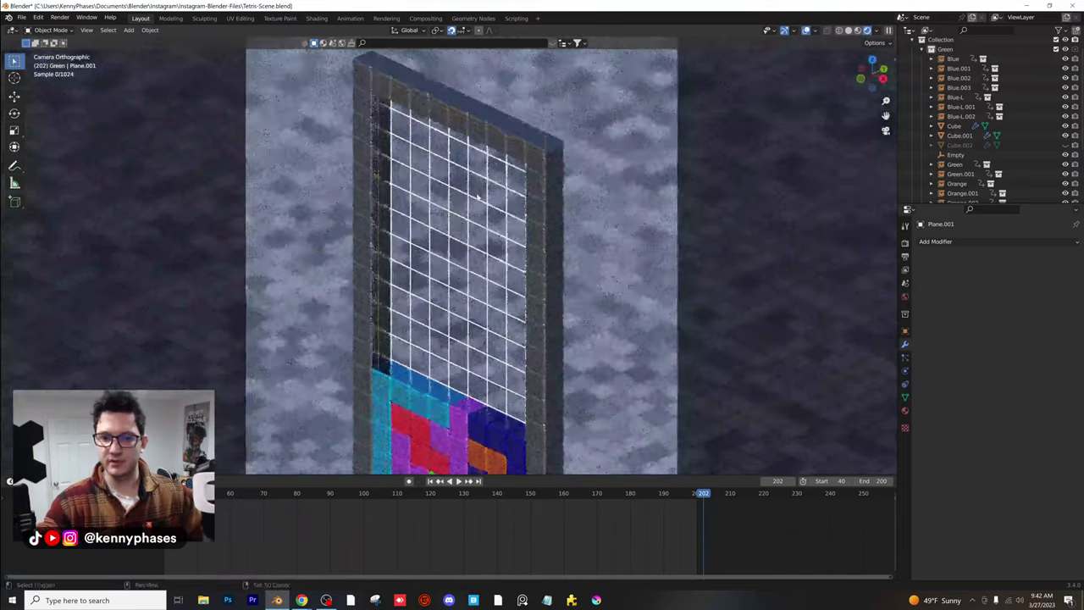
{"action": "scroll", "coordinate": [458, 165], "scroll_direction": "up", "scroll_amount": 3}
{"action": "scroll", "coordinate": [534, 254], "scroll_direction": "down", "scroll_amount": 5}
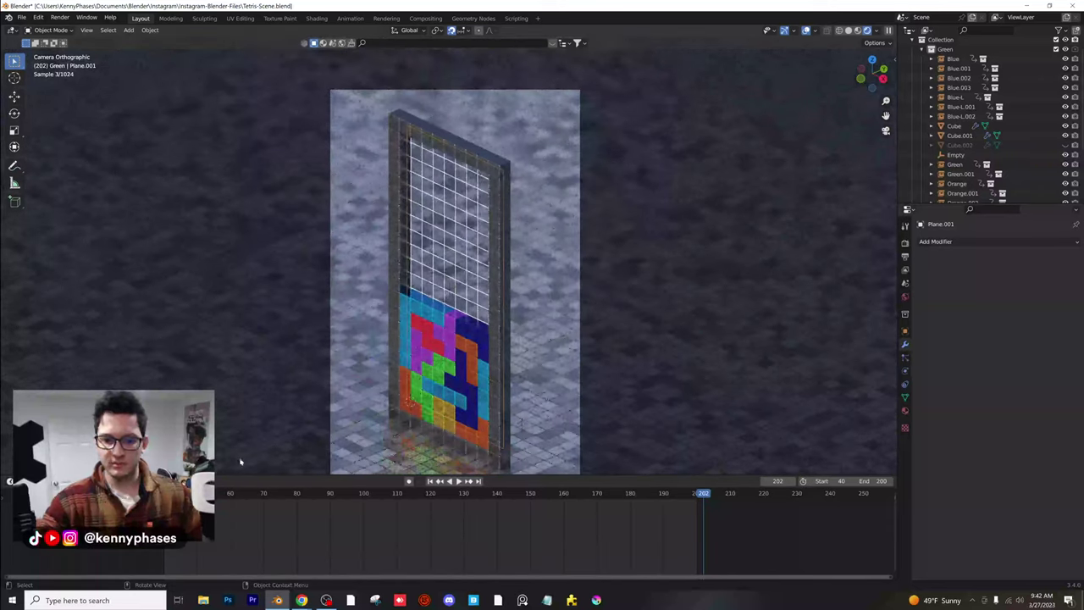
{"action": "key", "text": "space"}
{"action": "left_click_drag", "start_coordinate": [227, 500], "coordinate": [193, 499]}
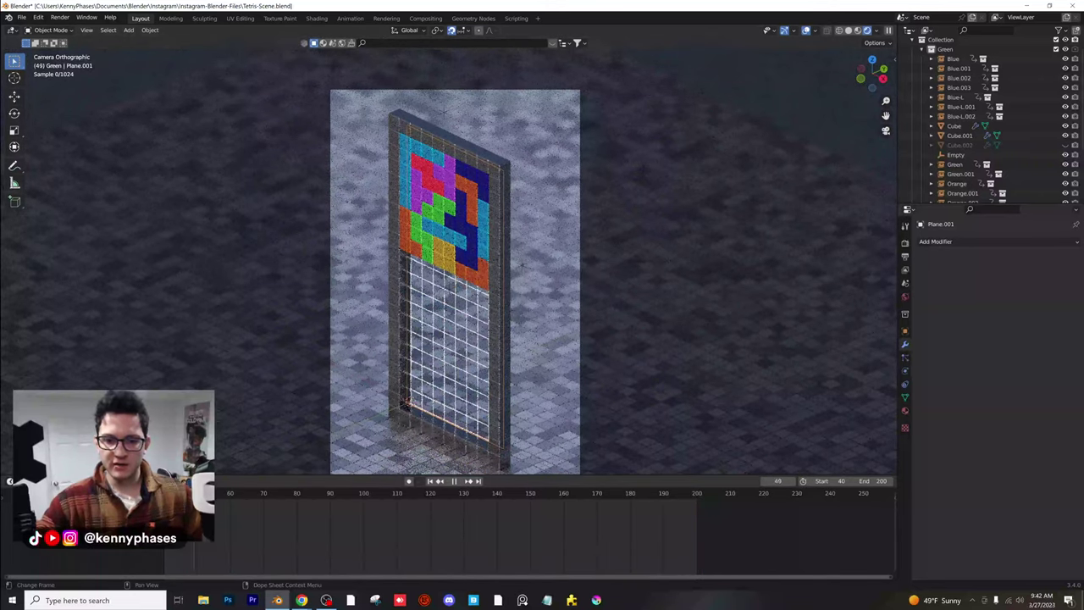
Try to speed up the animation by scaling all objects' keyframes closer together around frame 50
{"action": "left_click", "coordinate": [502, 219]}
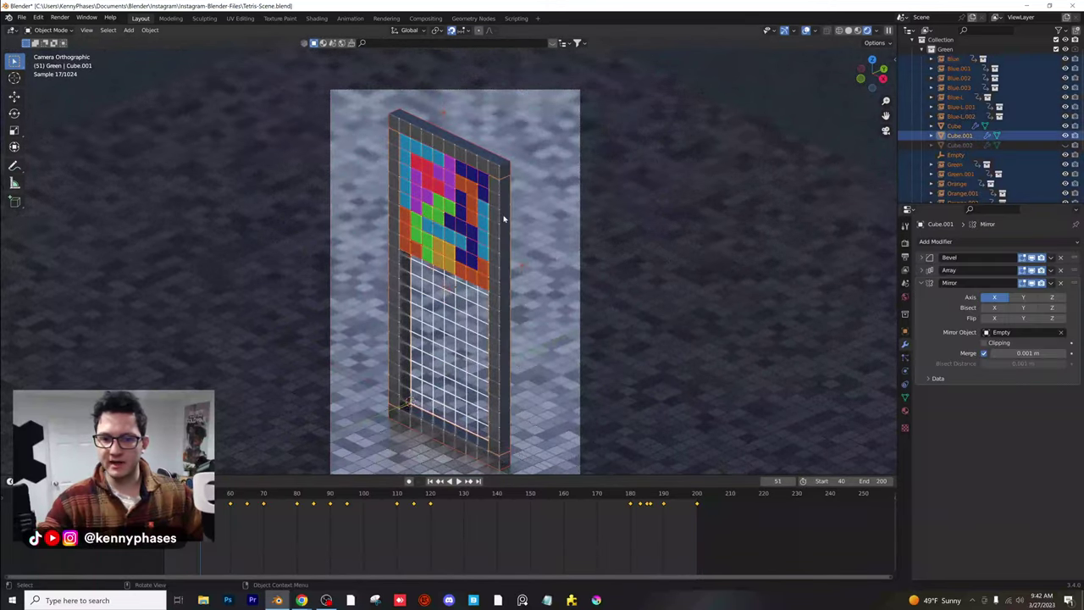
{"action": "key", "text": "Escape"}
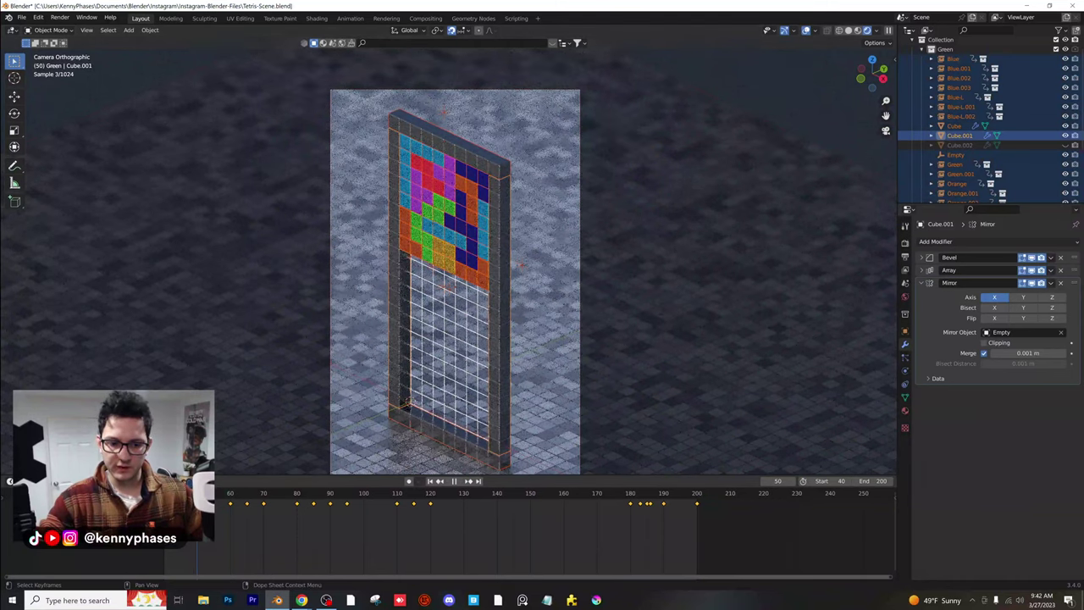
{"action": "key", "text": "s"}
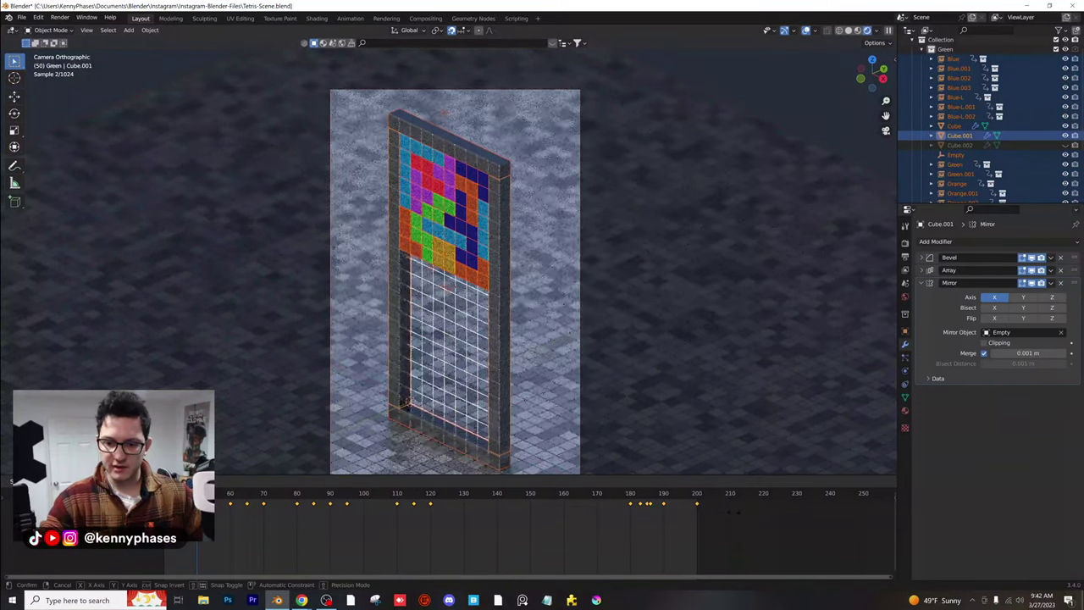
{"action": "left_click", "coordinate": [590, 515]}
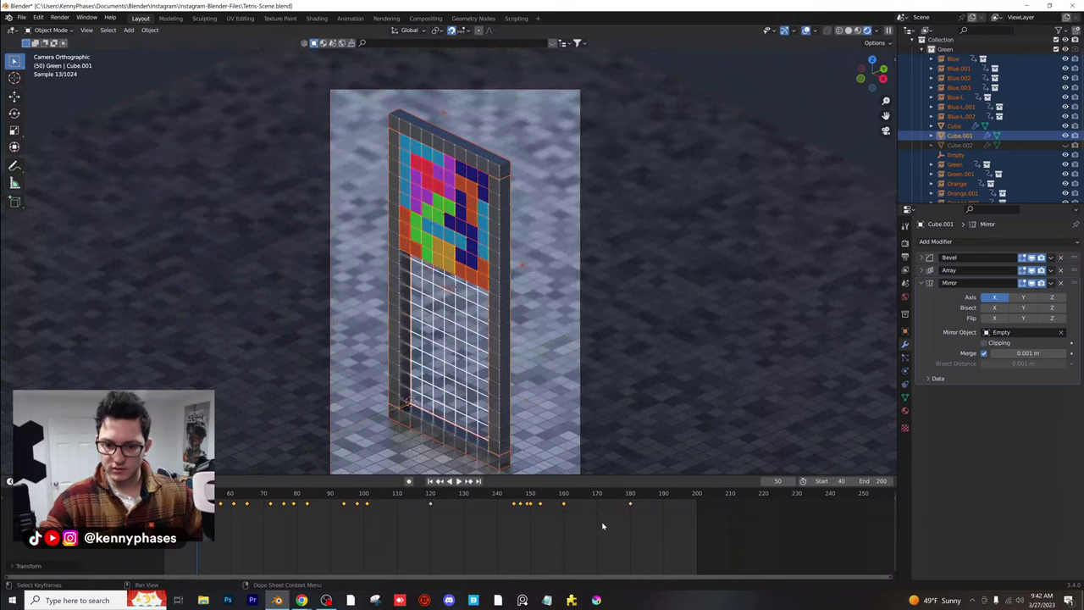
Select all objects again and try a tighter compression of their keyframes around frame 50
{"action": "left_click", "coordinate": [470, 193]}
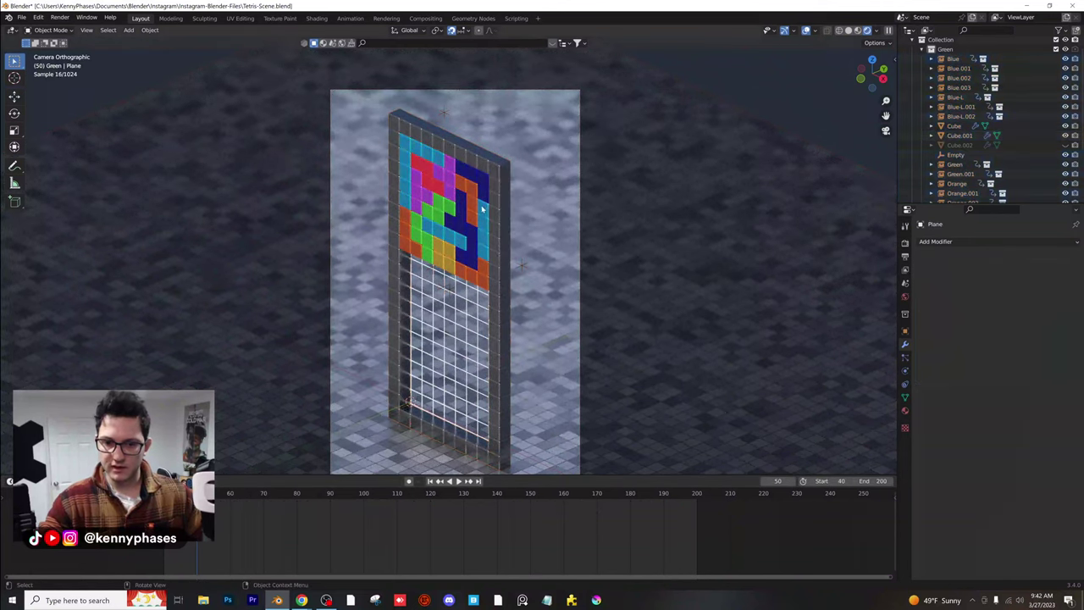
{"action": "middle_click_drag", "start_coordinate": [482, 210], "coordinate": [506, 273]}
{"action": "key", "text": "a"}
{"action": "scroll", "coordinate": [505, 274], "scroll_direction": "down", "scroll_amount": 2}
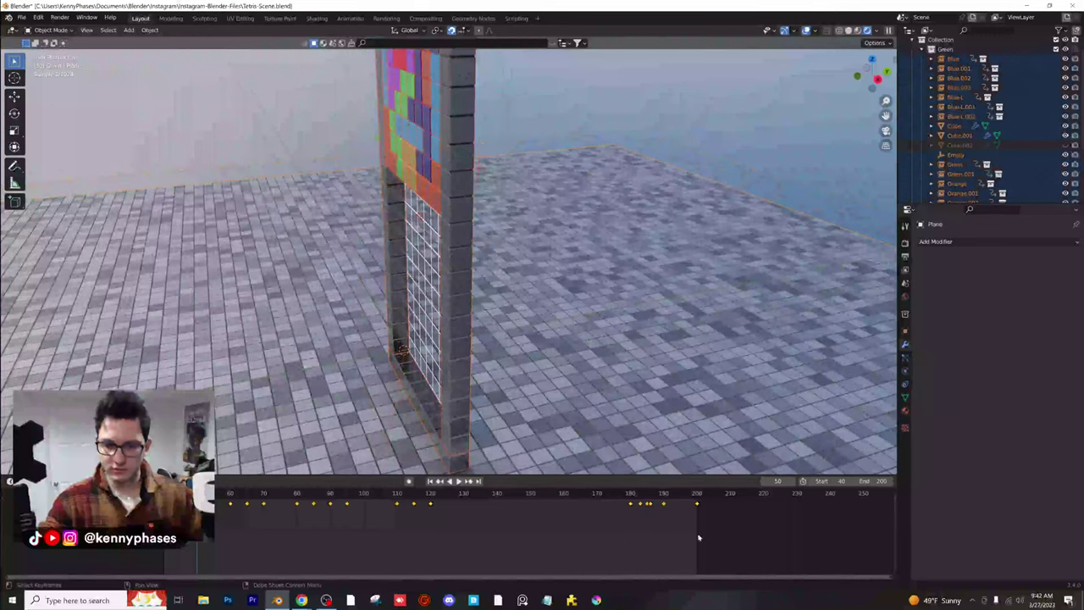
{"action": "key", "text": "s"}
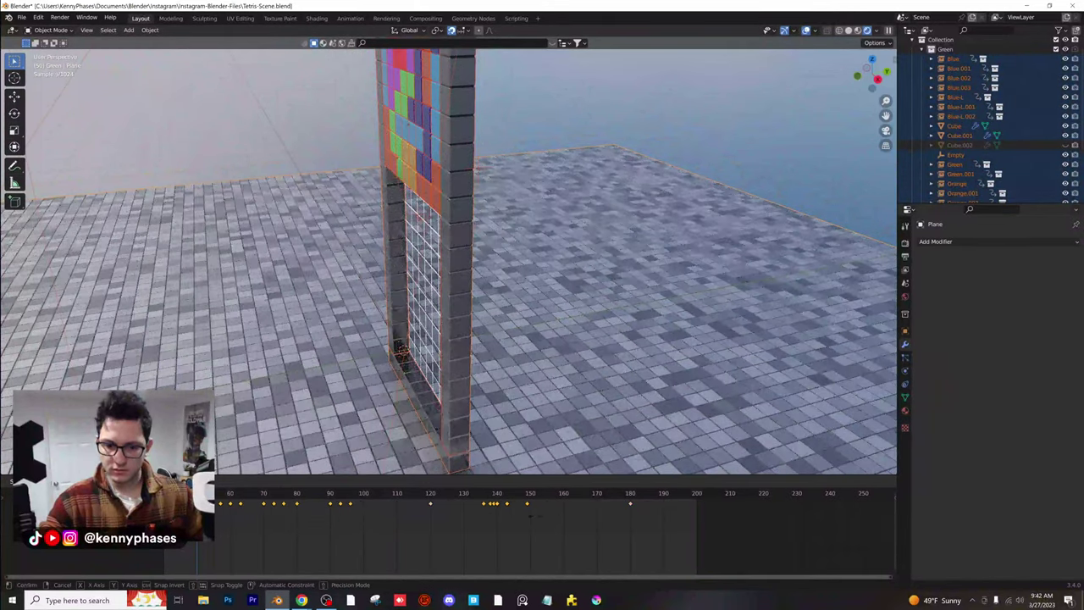
{"action": "left_click", "coordinate": [531, 516]}
Orbit out to see the whole board and play the animation with the compressed keyframes
{"action": "middle_click_drag", "start_coordinate": [494, 286], "coordinate": [531, 298]}
{"action": "scroll", "coordinate": [531, 297], "scroll_direction": "down", "scroll_amount": 2}
{"action": "key", "text": "space"}
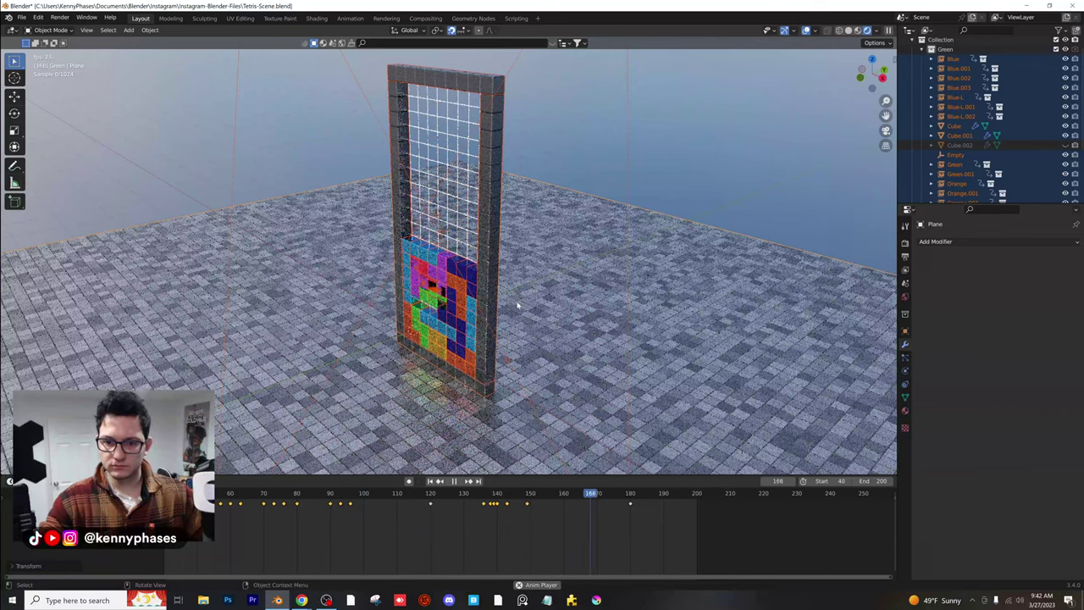
{"action": "key", "text": "space"}
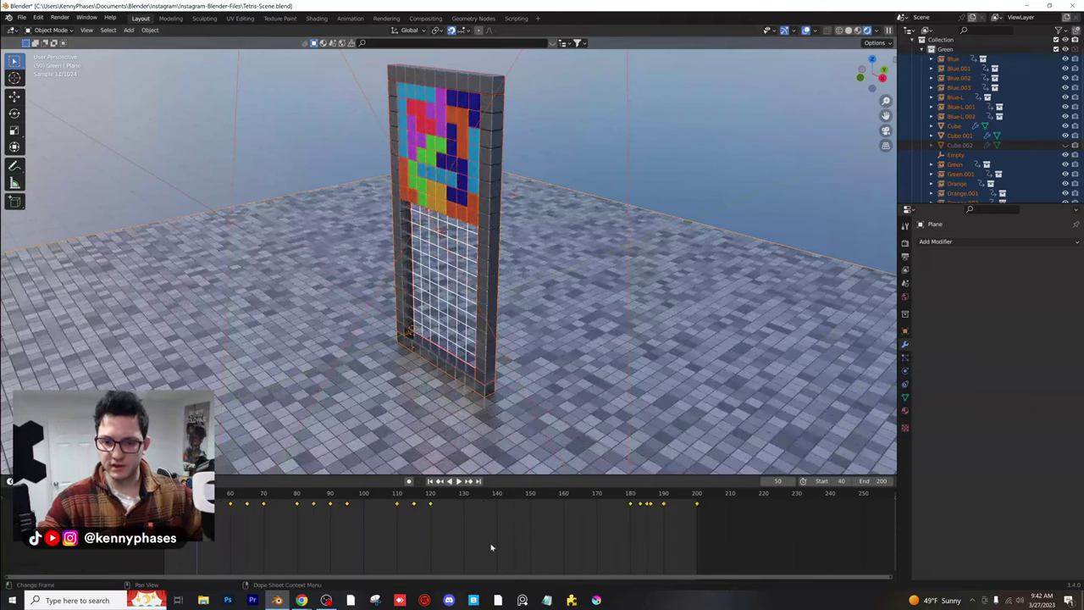
Set the output frame rate to 60 fps and preview the animation through the camera
{"action": "left_click", "coordinate": [904, 255]}
{"action": "left_click", "coordinate": [1030, 329]}
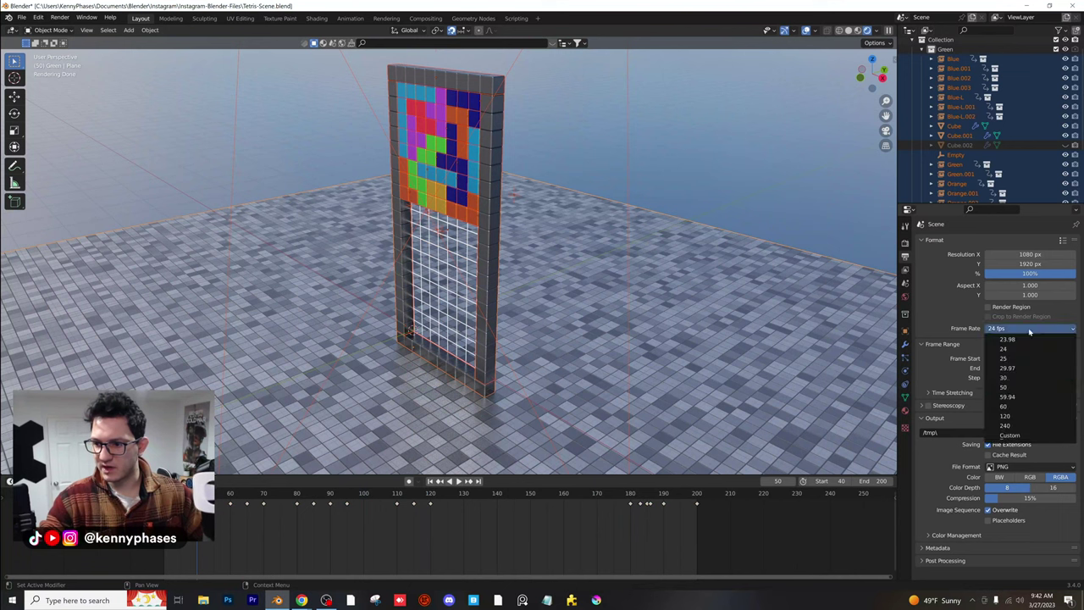
{"action": "left_click", "coordinate": [1007, 405]}
{"action": "key", "text": "KP_0"}
{"action": "scroll", "coordinate": [545, 213], "scroll_direction": "down", "scroll_amount": 1}
{"action": "key", "text": "space"}
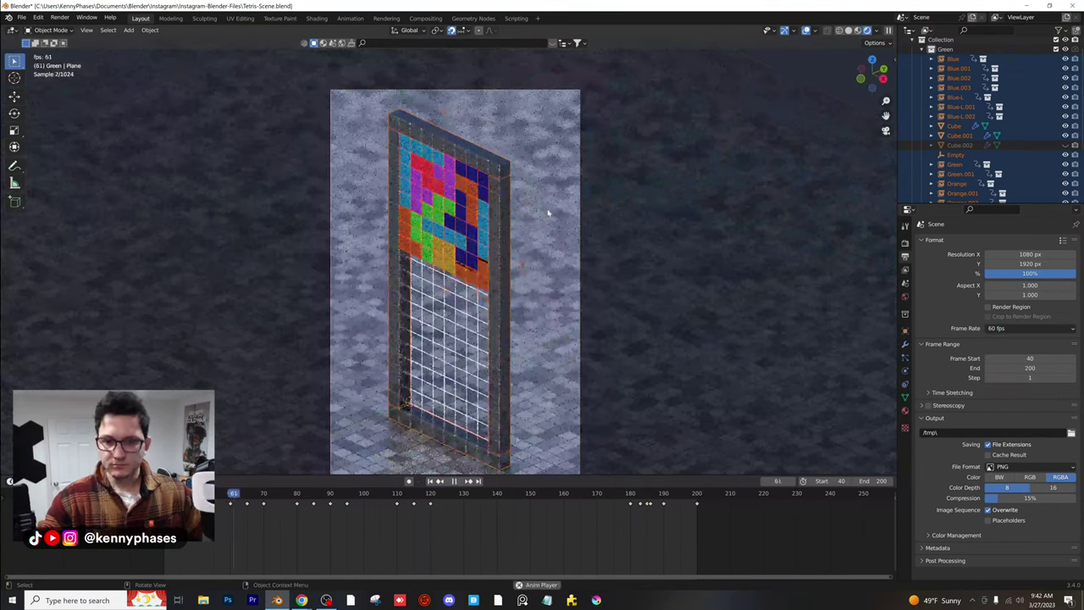
{"action": "middle_click_drag", "start_coordinate": [546, 213], "coordinate": [560, 176], "text": "shift"}
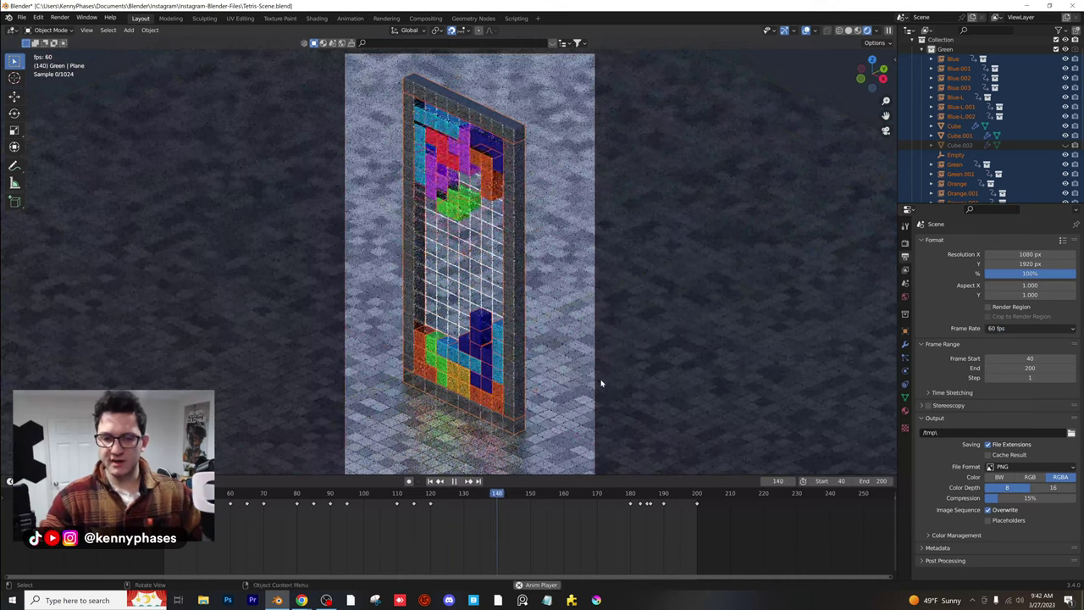
{"action": "key", "text": "space"}
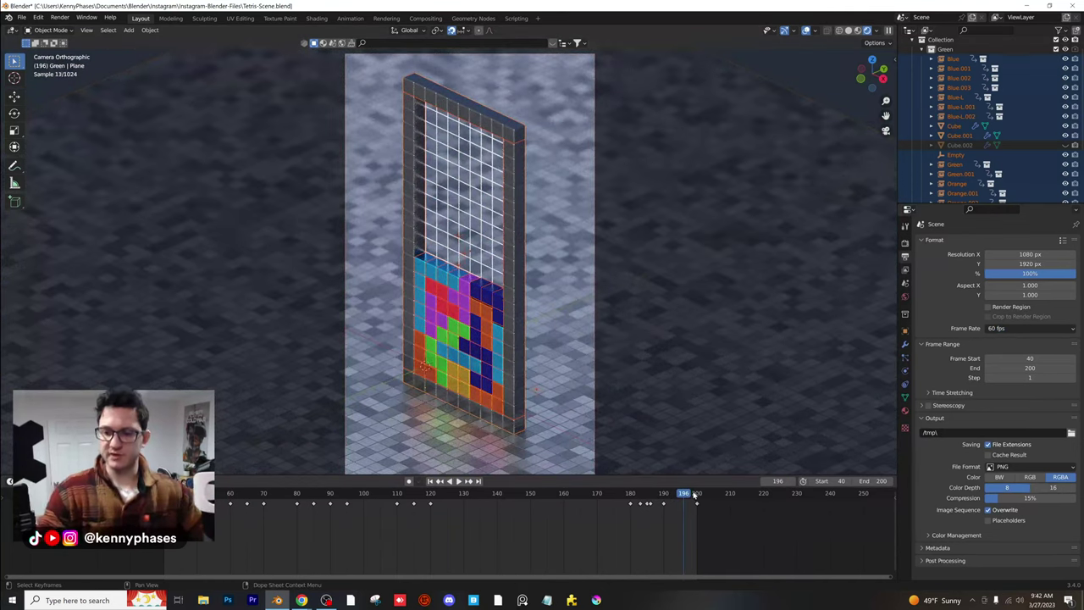
Replay the animation from its end at frame 200 and save the scene file
{"action": "left_click", "coordinate": [697, 493]}
{"action": "key", "text": "space"}
{"action": "left_click_drag", "start_coordinate": [697, 496], "coordinate": [695, 497]}
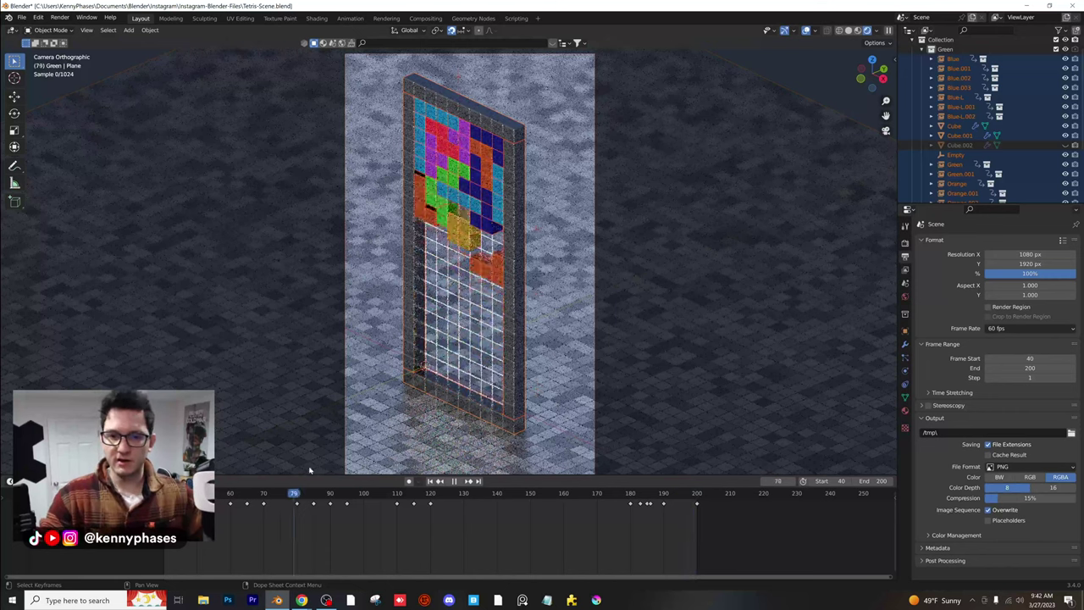
{"action": "key", "text": "space"}
{"action": "key", "text": "ctrl+s"}
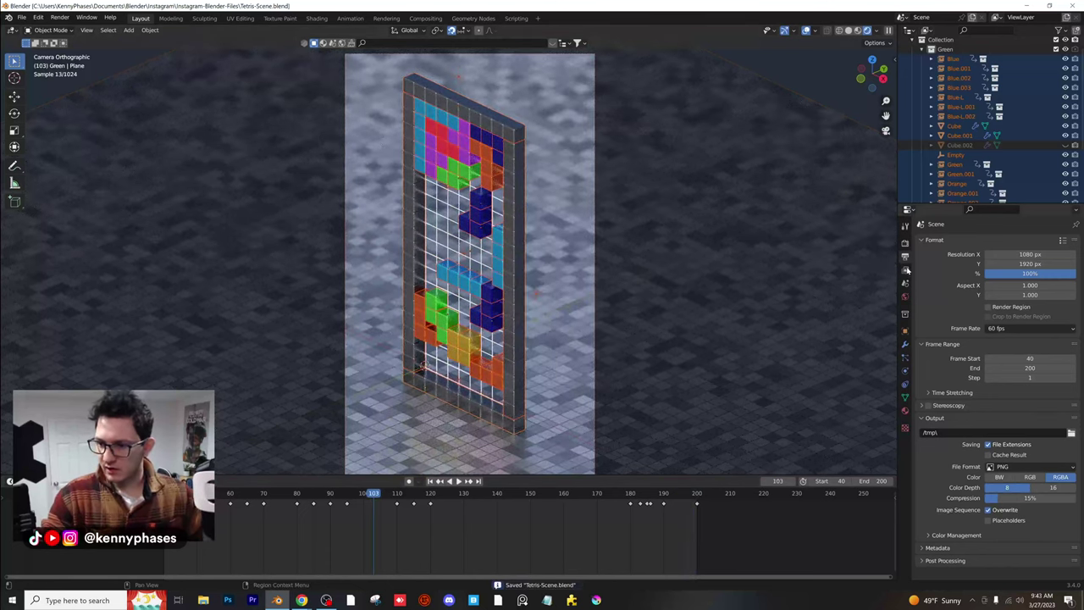
Enable Motion Blur in the render settings, inspect the board up close and save the scene file
{"action": "left_click", "coordinate": [905, 243]}
{"action": "scroll", "coordinate": [955, 454], "scroll_direction": "down", "scroll_amount": 3}
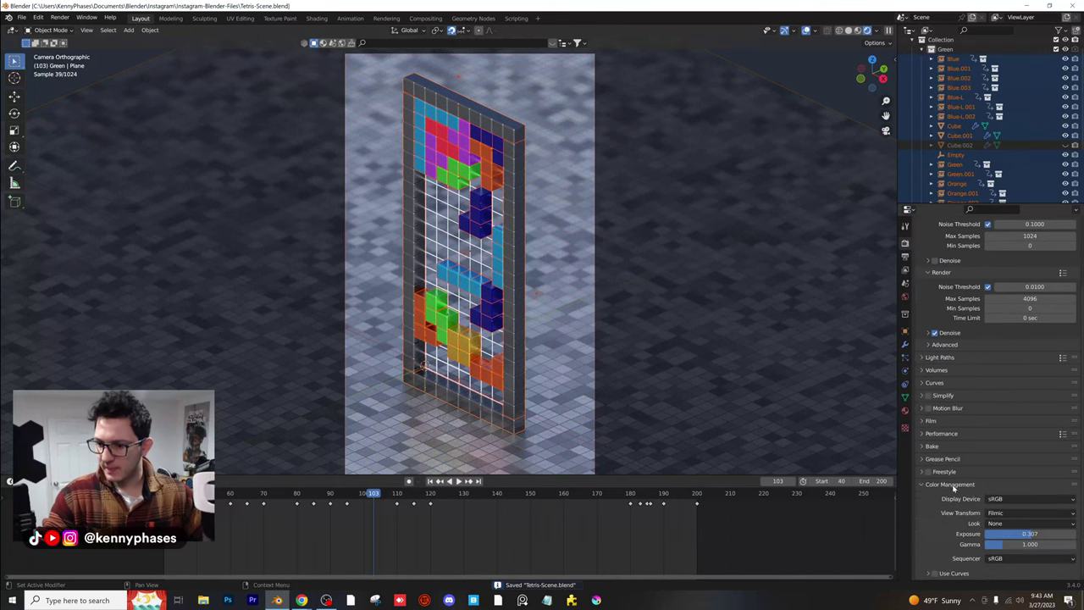
{"action": "scroll", "coordinate": [953, 487], "scroll_direction": "up", "scroll_amount": 3}
{"action": "left_click", "coordinate": [921, 494]}
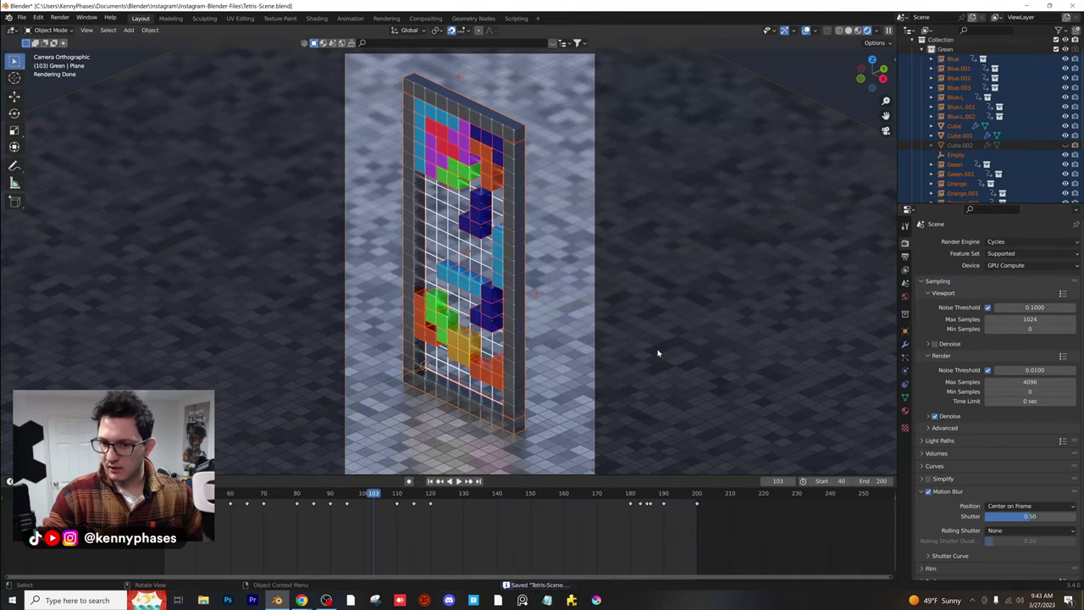
{"action": "scroll", "coordinate": [508, 292], "scroll_direction": "up", "scroll_amount": 4}
{"action": "scroll", "coordinate": [500, 263], "scroll_direction": "down", "scroll_amount": 4}
{"action": "scroll", "coordinate": [452, 295], "scroll_direction": "up", "scroll_amount": 2}
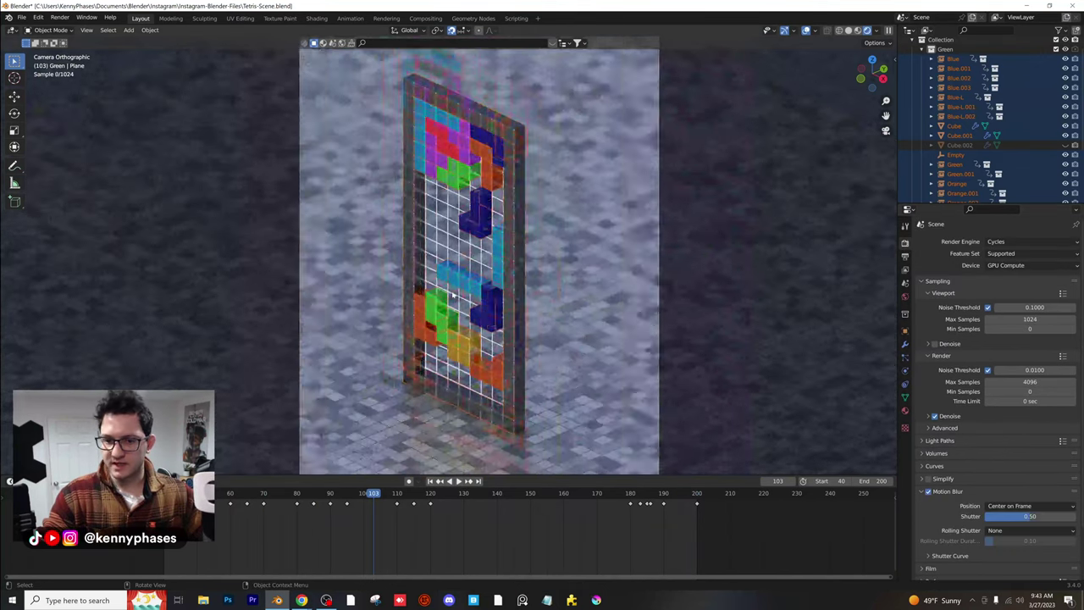
{"action": "key", "text": "ctrl+s"}
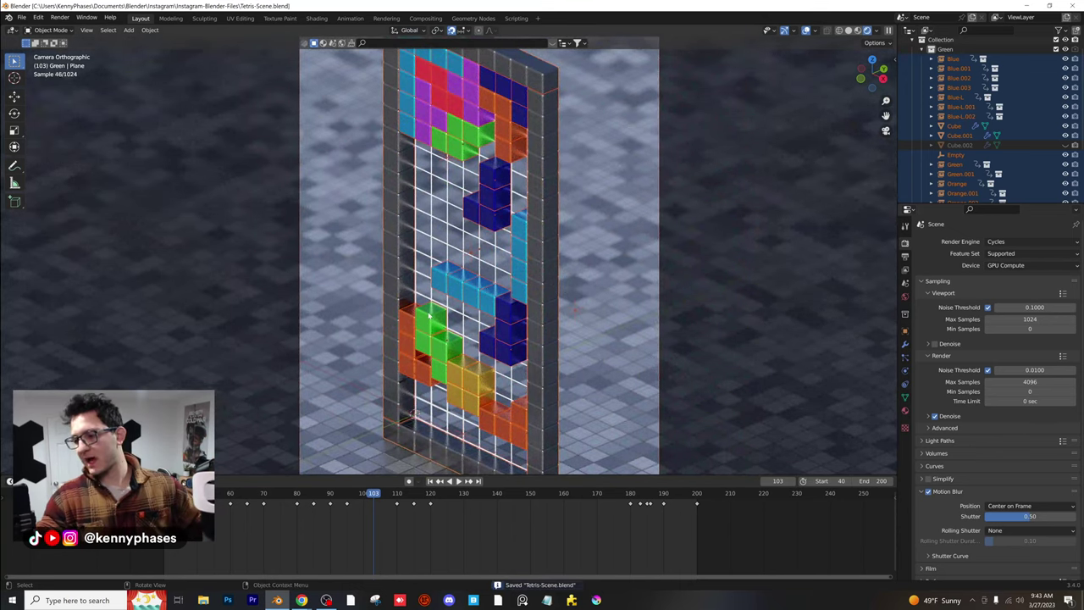
Open the recent file Tetris.blend and look at its dark blue L-shaped piece
{"action": "left_click", "coordinate": [21, 17]}
{"action": "mouse_move", "coordinate": [47, 48]}
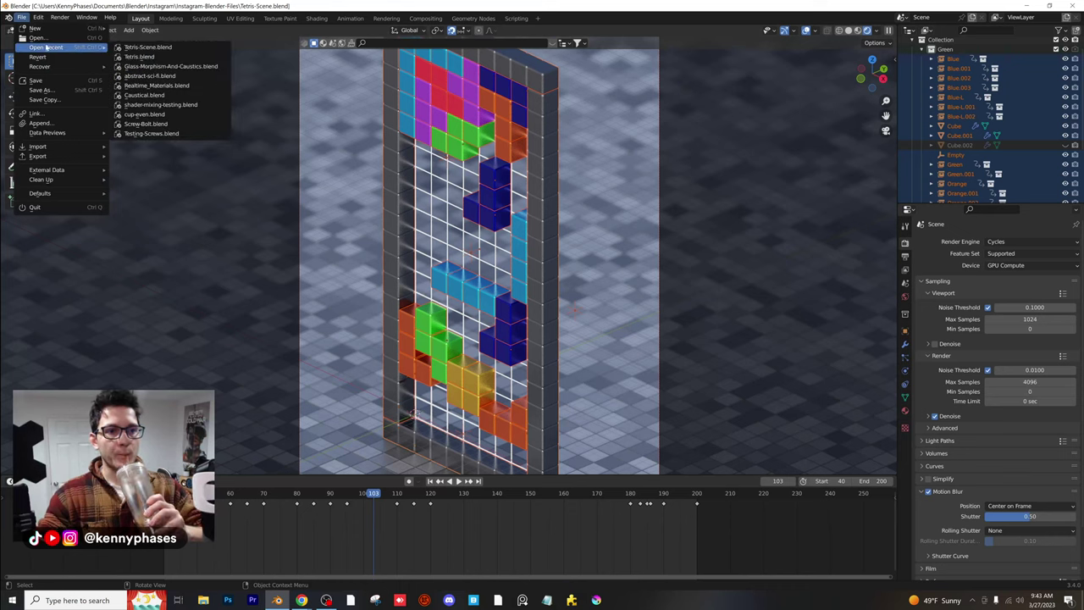
{"action": "left_click", "coordinate": [163, 58]}
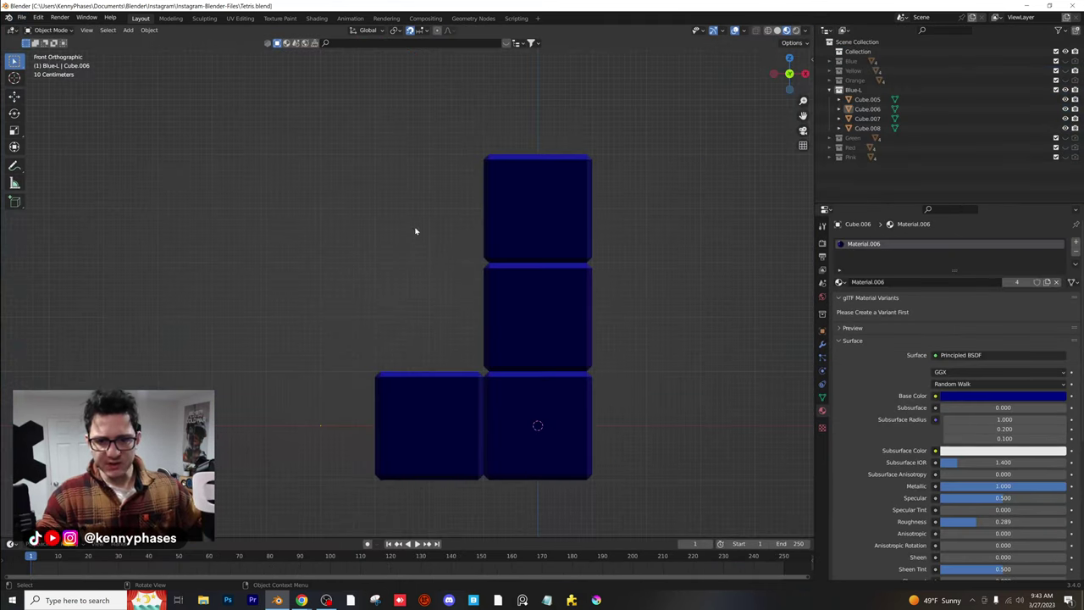
{"action": "mouse_move", "coordinate": [416, 232]}
{"action": "middle_mouse_down"}
{"action": "mouse_move", "coordinate": [443, 223]}
{"action": "mouse_move", "coordinate": [419, 237]}
{"action": "middle_mouse_up"}
Open the recent file Realtime_Materials.blend and display its material spheres in Rendered shading
{"action": "left_click", "coordinate": [21, 17]}
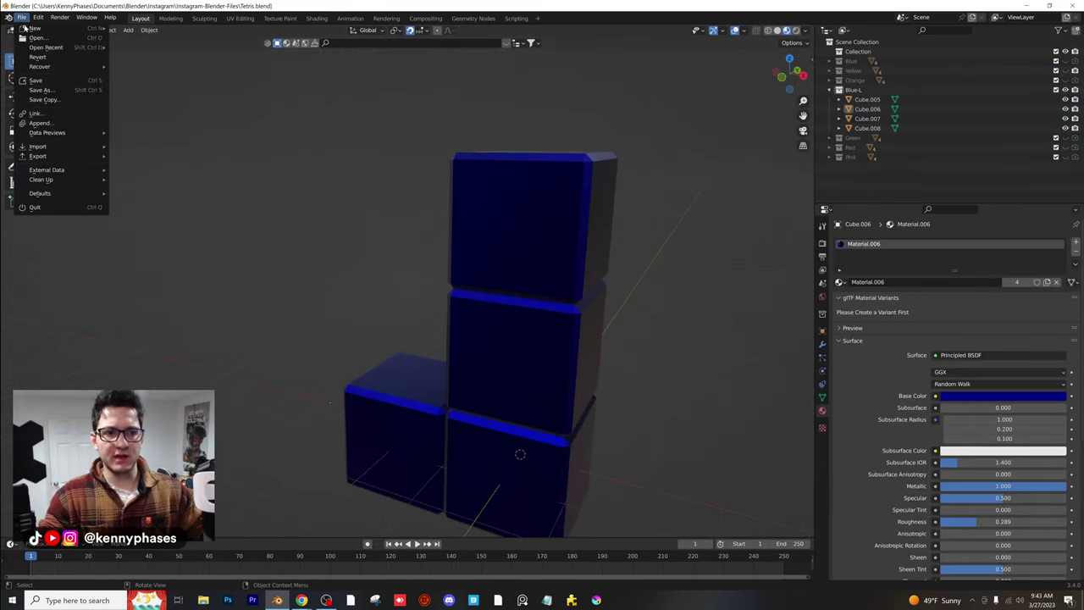
{"action": "mouse_move", "coordinate": [47, 47]}
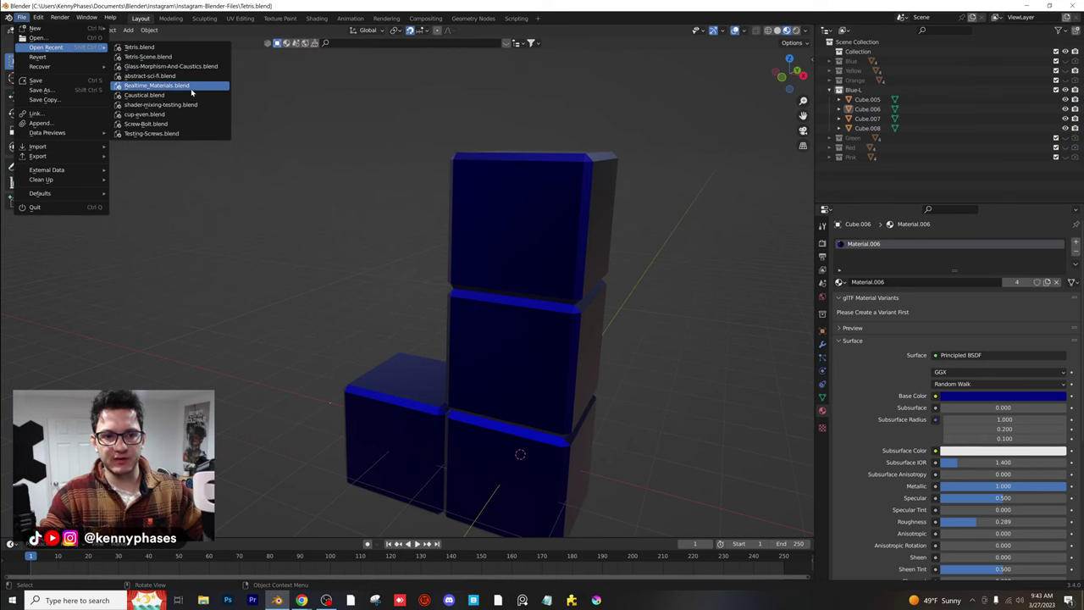
{"action": "left_click", "coordinate": [157, 86]}
{"action": "key", "text": "z"}
{"action": "left_click", "coordinate": [548, 391]}
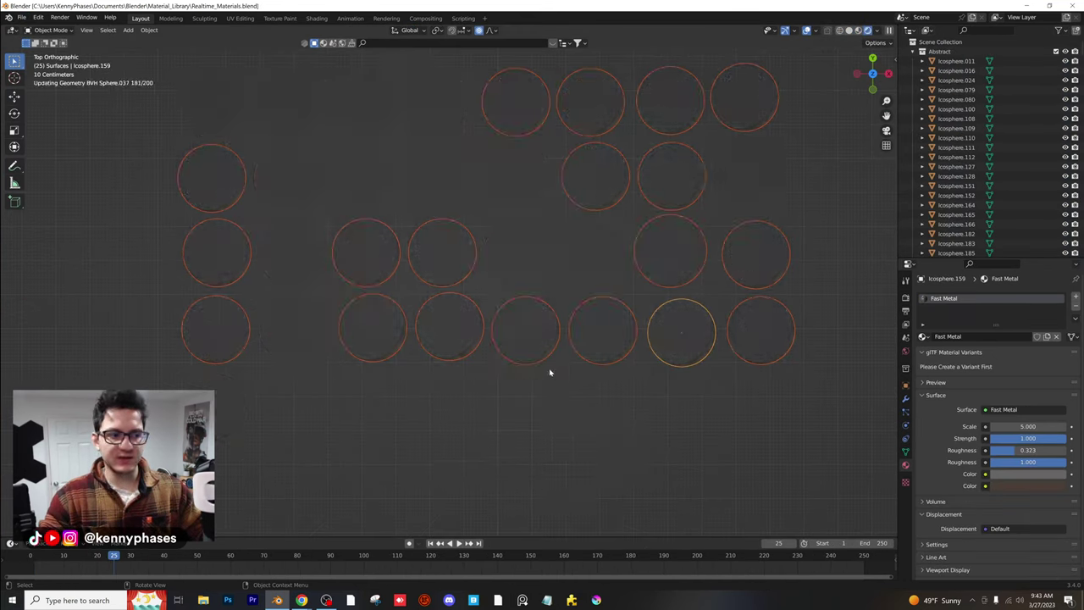
{"action": "left_click", "coordinate": [544, 364]}
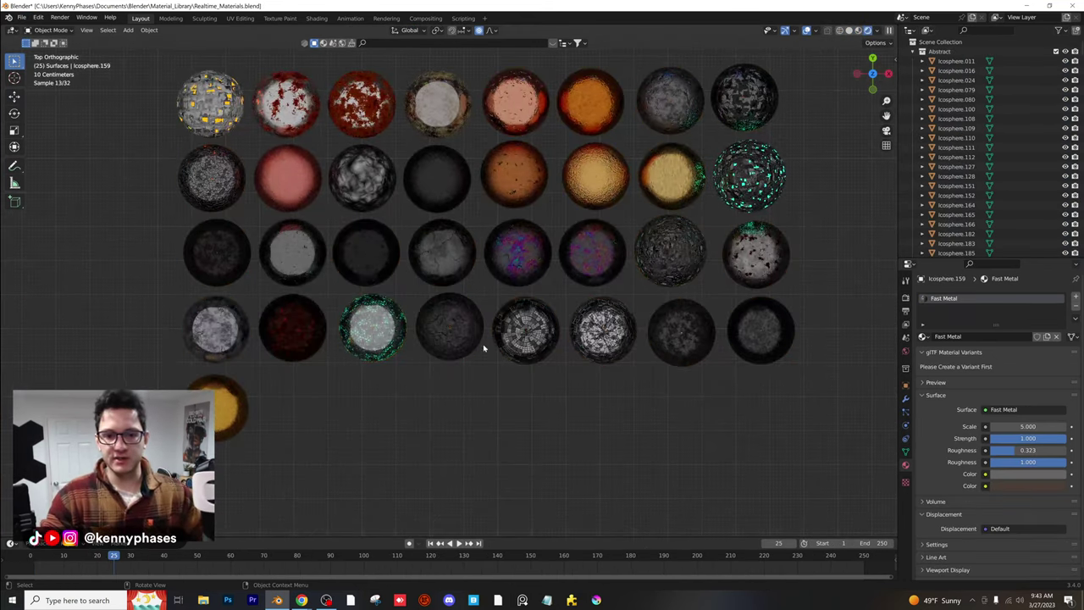
Browse the material library's sphere groups from the top view and examine the coloured paint materials up close
{"action": "scroll", "coordinate": [467, 345], "scroll_direction": "down", "scroll_amount": 5}
{"action": "middle_click_drag", "start_coordinate": [399, 399], "coordinate": [402, 397]}
{"action": "scroll", "coordinate": [402, 396], "scroll_direction": "down", "scroll_amount": 1}
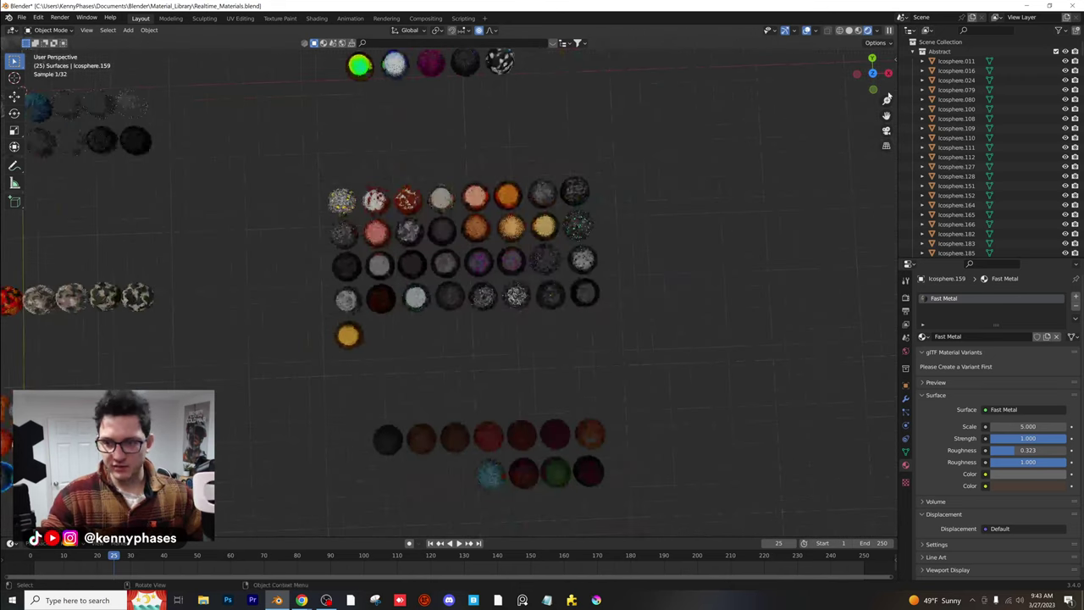
{"action": "left_click", "coordinate": [877, 77]}
{"action": "left_click", "coordinate": [876, 77]}
{"action": "middle_click_drag", "start_coordinate": [249, 356], "coordinate": [619, 259], "text": "shift"}
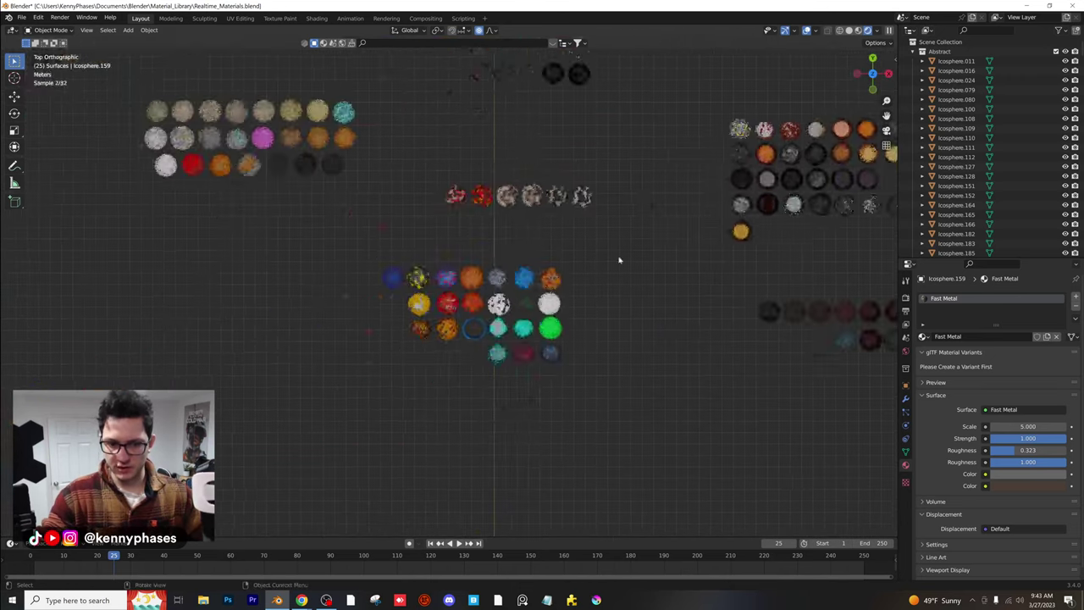
{"action": "scroll", "coordinate": [645, 300], "scroll_direction": "up", "scroll_amount": 3}
{"action": "scroll", "coordinate": [644, 300], "scroll_direction": "up", "scroll_amount": 3}
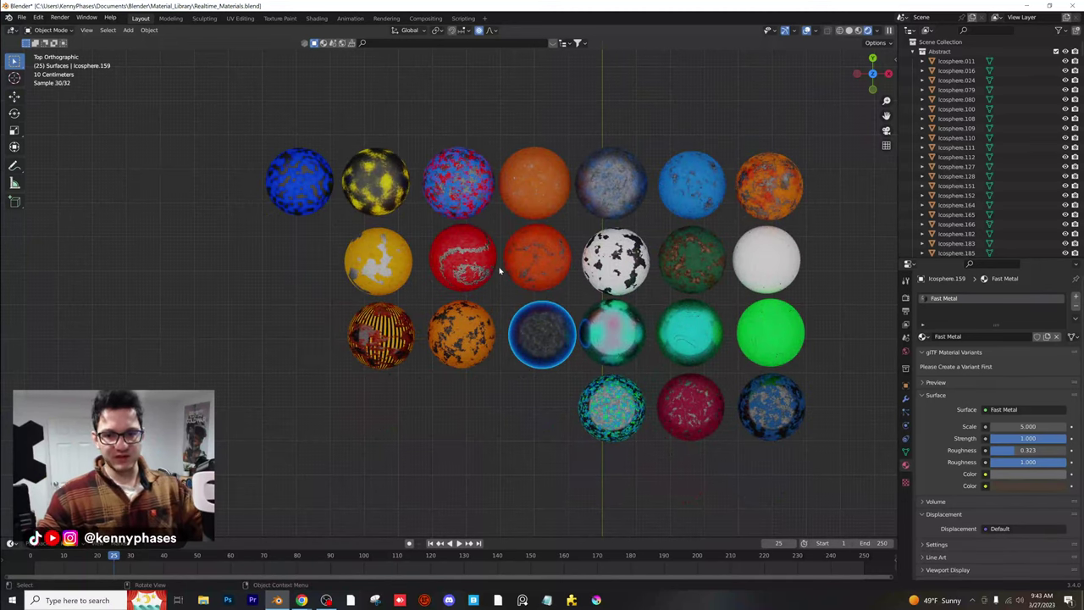
{"action": "scroll", "coordinate": [508, 356], "scroll_direction": "up", "scroll_amount": 3}
{"action": "middle_click_drag", "start_coordinate": [607, 349], "coordinate": [480, 348], "text": "shift"}
Select the yellow sphere that carries the Detail Paint material and bring it into close view
{"action": "left_click", "coordinate": [224, 250]}
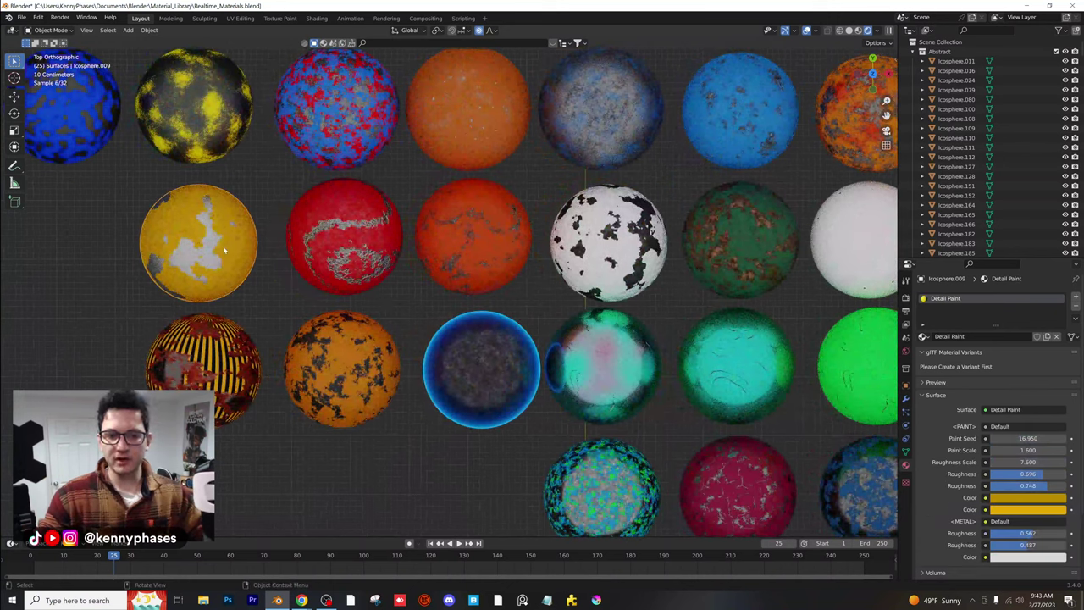
{"action": "middle_click_drag", "start_coordinate": [256, 266], "coordinate": [508, 276], "text": "shift"}
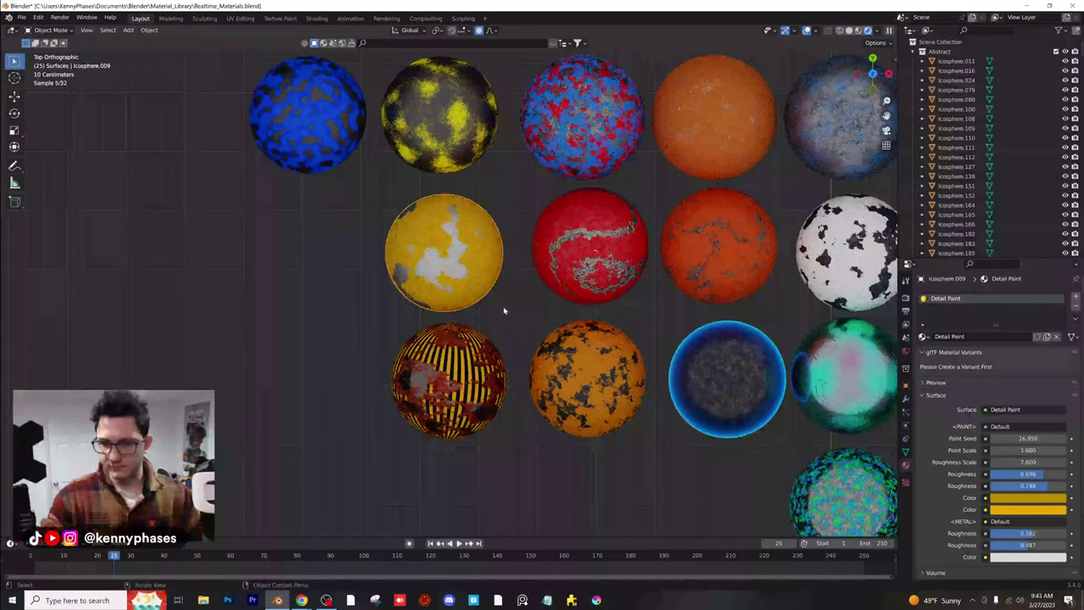
{"action": "scroll", "coordinate": [504, 297], "scroll_direction": "up", "scroll_amount": 3}
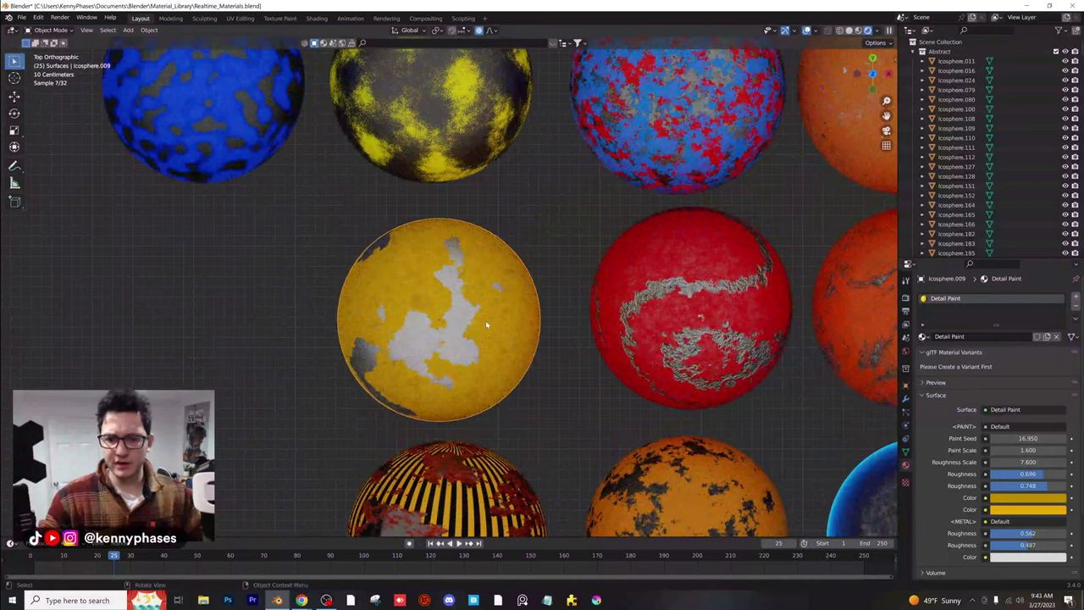
Add the red paint sphere and the orange Damaged Paint and Chipped Paint spheres to the selection
{"action": "scroll", "coordinate": [487, 324], "scroll_direction": "down", "scroll_amount": 5}
{"action": "middle_click_drag", "start_coordinate": [616, 334], "coordinate": [435, 295], "text": "shift"}
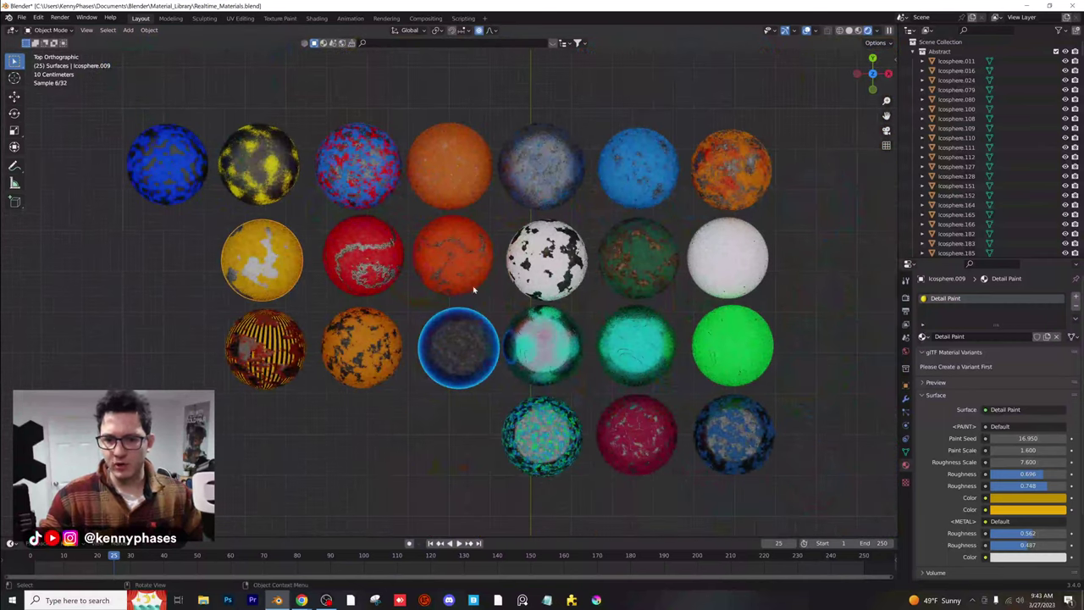
{"action": "scroll", "coordinate": [434, 292], "scroll_direction": "up", "scroll_amount": 3}
{"action": "middle_click_drag", "start_coordinate": [412, 276], "coordinate": [564, 322], "text": "shift"}
{"action": "left_click", "coordinate": [505, 278], "text": "shift"}
{"action": "left_click", "coordinate": [604, 281], "text": "shift"}
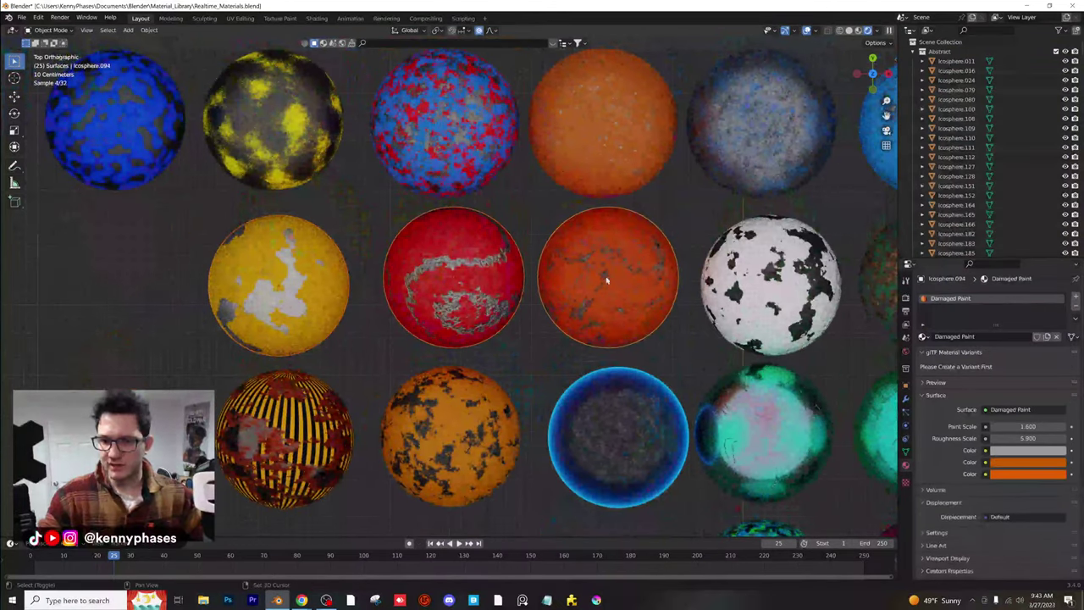
{"action": "left_click", "coordinate": [613, 170], "text": "shift"}
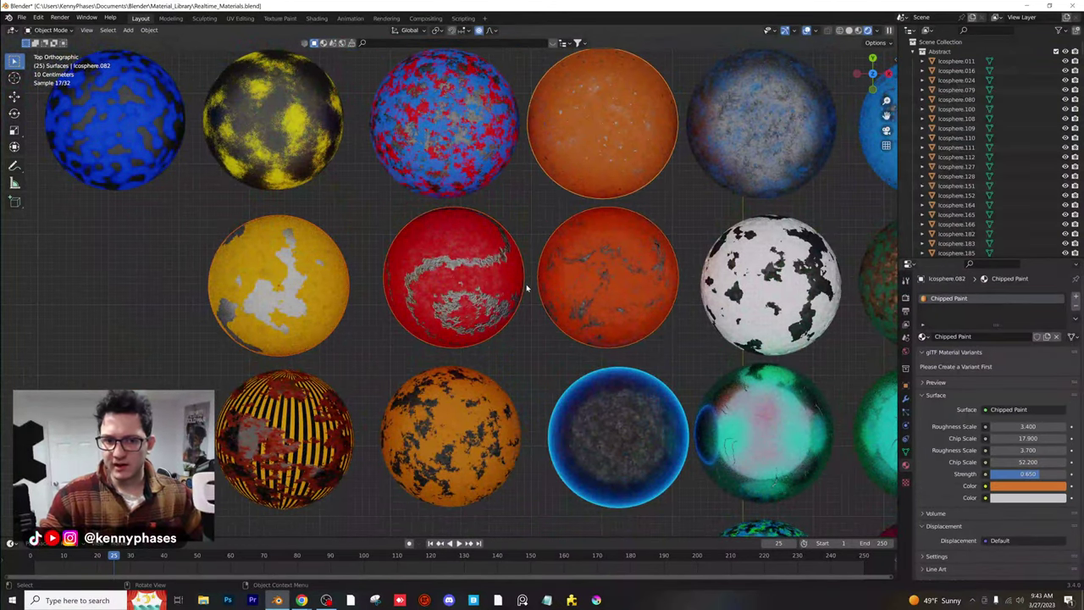
Add the Galvanised steel sphere from the grey metal group to the selection and copy the five selected spheres
{"action": "scroll", "coordinate": [468, 251], "scroll_direction": "down", "scroll_amount": 5}
{"action": "middle_click_drag", "start_coordinate": [520, 281], "coordinate": [430, 364], "text": "shift"}
{"action": "middle_click_drag", "start_coordinate": [639, 205], "coordinate": [467, 329], "text": "shift"}
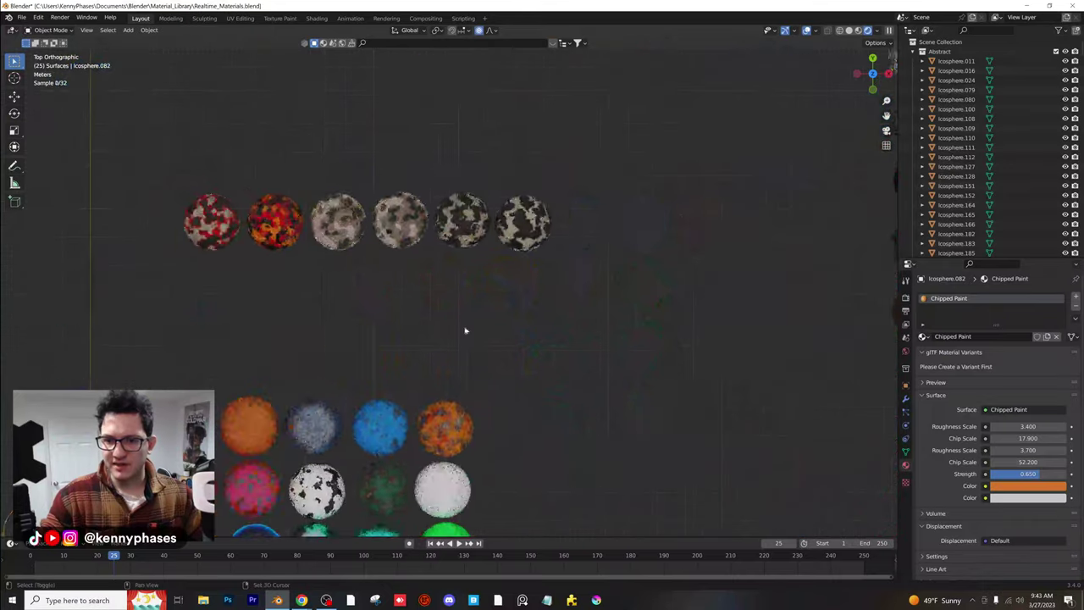
{"action": "middle_click_drag", "start_coordinate": [737, 73], "coordinate": [510, 185], "text": "shift"}
{"action": "middle_click_drag", "start_coordinate": [742, 201], "coordinate": [394, 183], "text": "shift"}
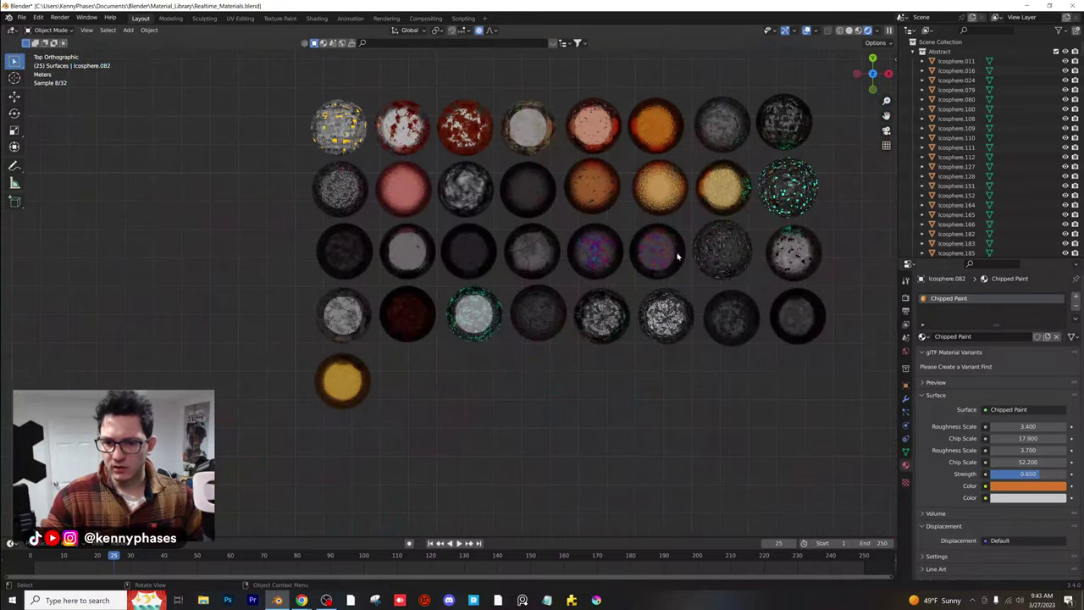
{"action": "scroll", "coordinate": [677, 257], "scroll_direction": "up", "scroll_amount": 3}
{"action": "middle_click_drag", "start_coordinate": [697, 266], "coordinate": [431, 230], "text": "shift"}
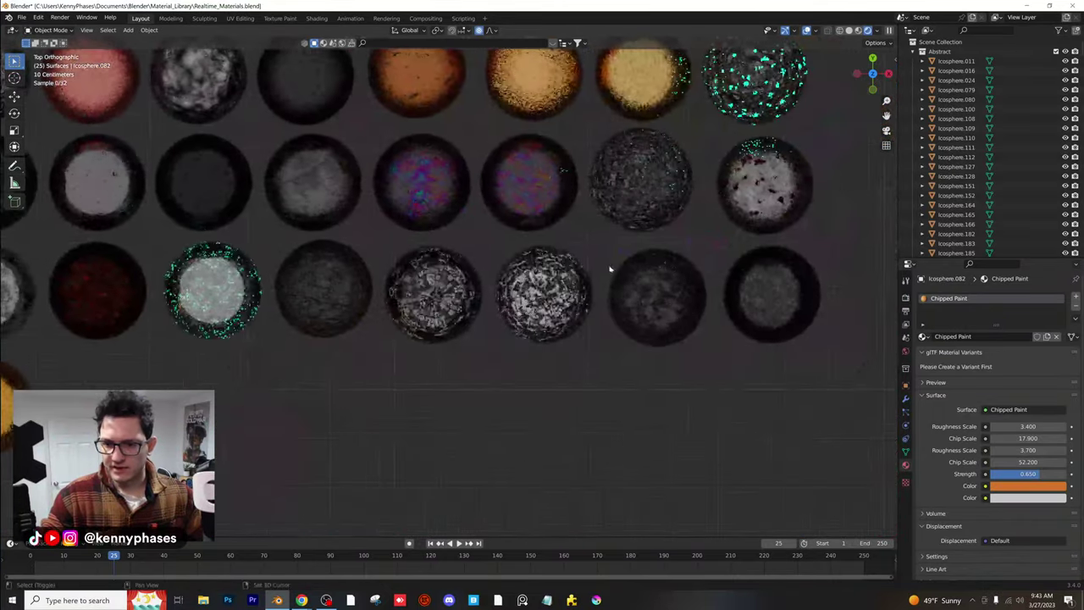
{"action": "left_click", "coordinate": [746, 288]}
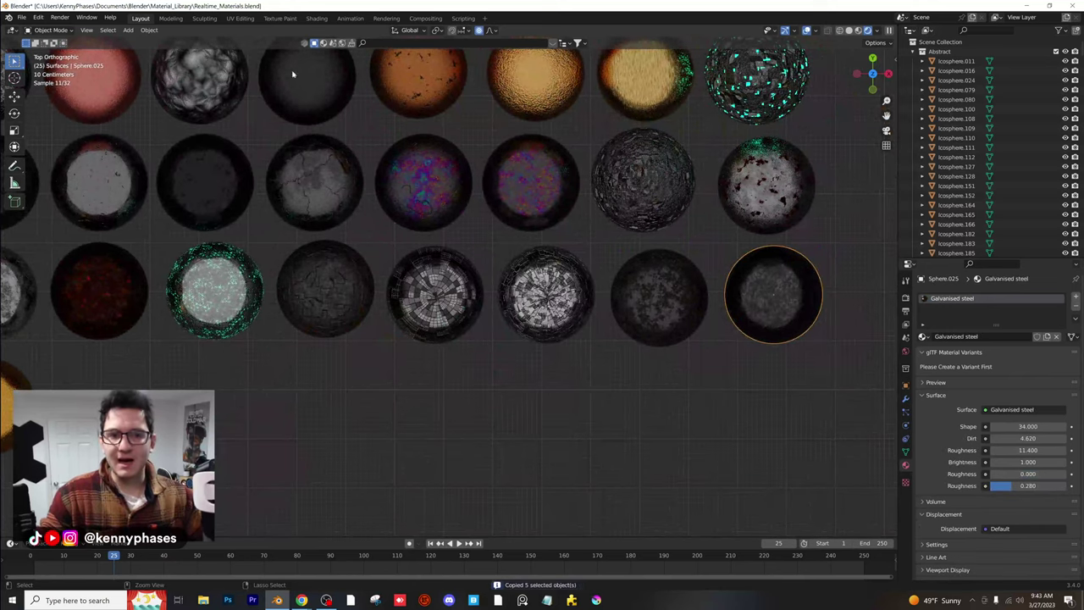
Reopen the recent file Tetris.blend
{"action": "left_click", "coordinate": [21, 17]}
{"action": "mouse_move", "coordinate": [68, 44]}
{"action": "left_click", "coordinate": [214, 87]}
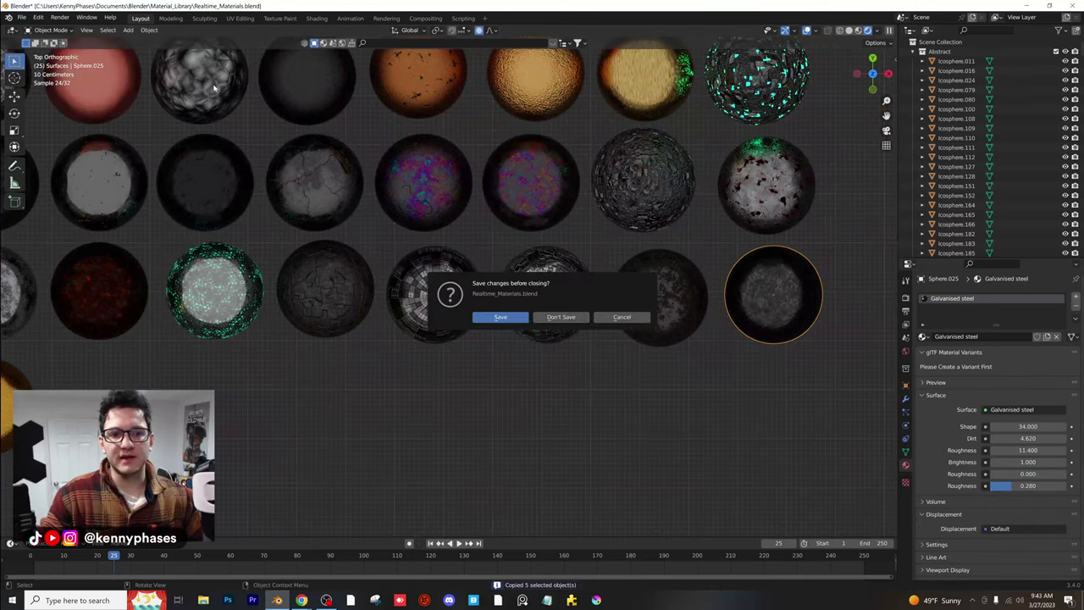
Paste the five copied material spheres into the scene with the dark blue L-shaped piece
{"action": "scroll", "coordinate": [496, 254], "scroll_direction": "down", "scroll_amount": 2}
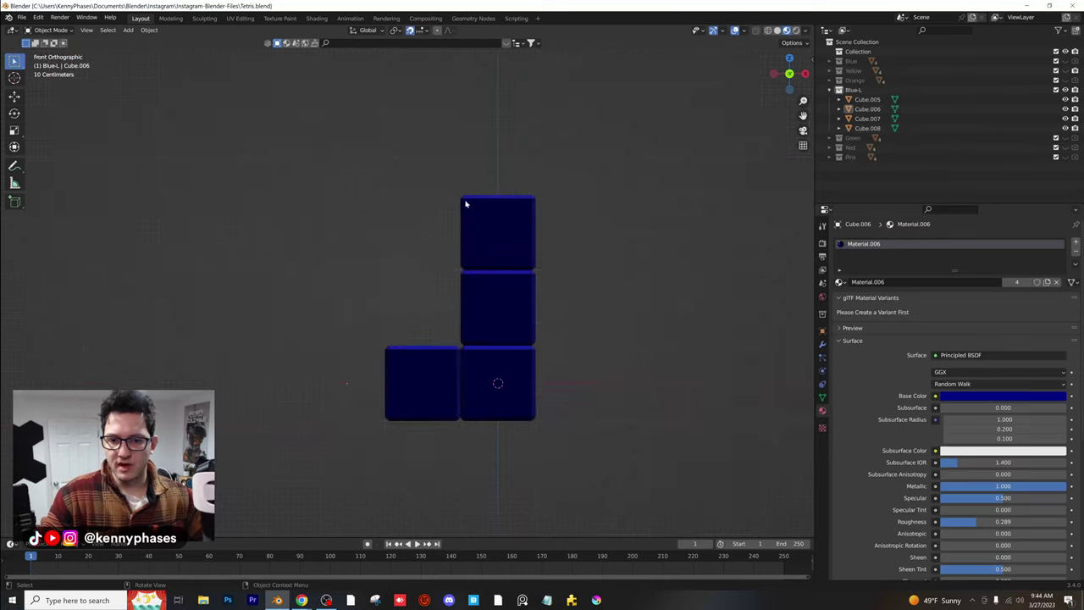
{"action": "middle_click_drag", "start_coordinate": [467, 206], "coordinate": [452, 230]}
{"action": "scroll", "coordinate": [453, 230], "scroll_direction": "down", "scroll_amount": 4}
{"action": "key", "text": "ctrl+v"}
{"action": "scroll", "coordinate": [365, 331], "scroll_direction": "down", "scroll_amount": 5}
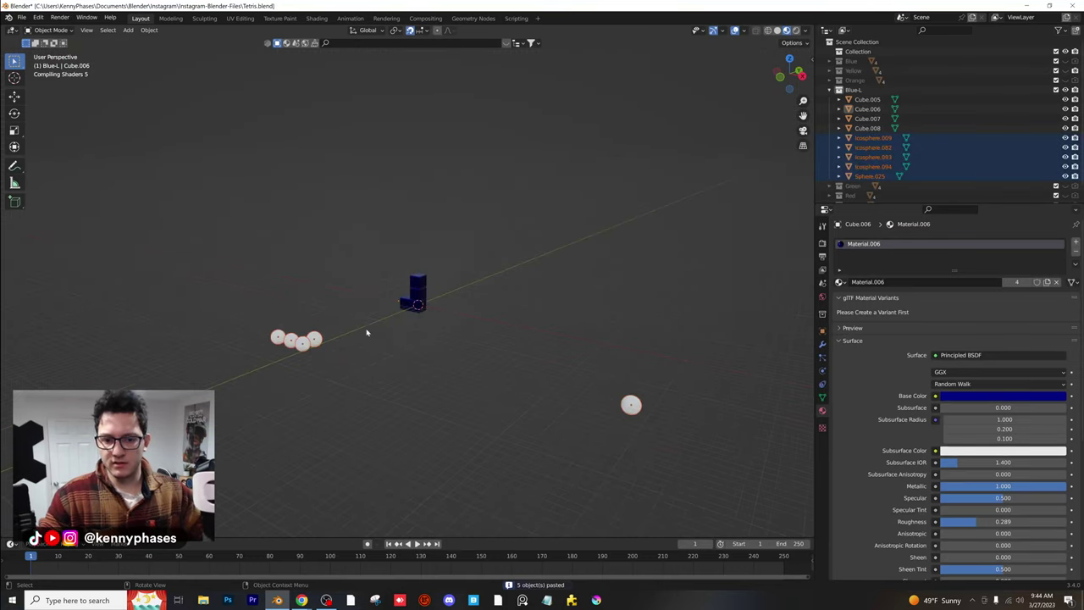
Try to move the five pasted spheres into a new collection named hide
{"action": "key", "text": "m"}
{"action": "left_click", "coordinate": [415, 315]}
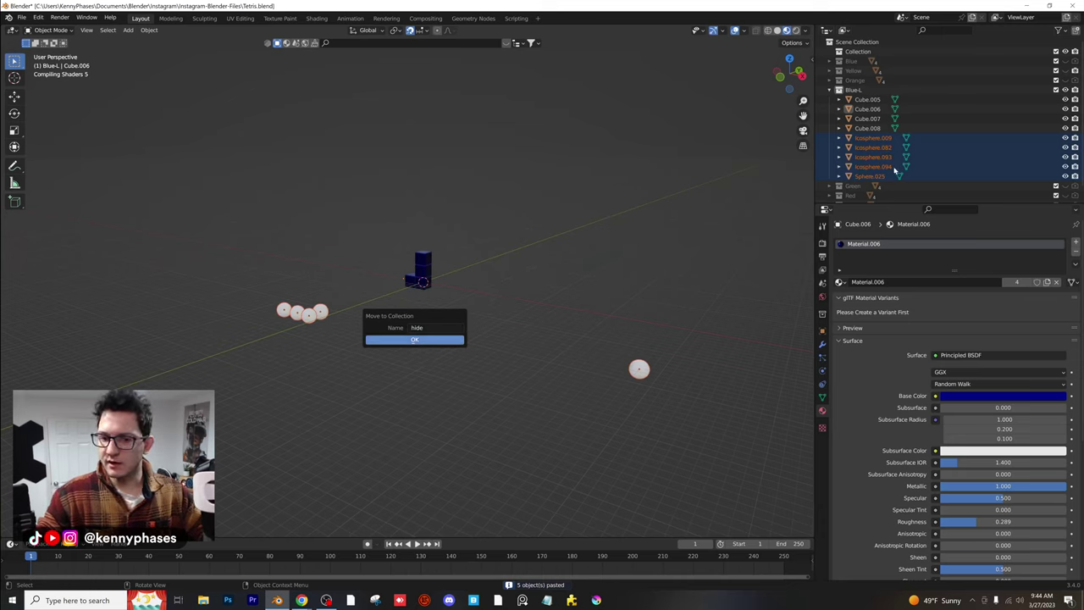
{"action": "left_click", "coordinate": [414, 339]}
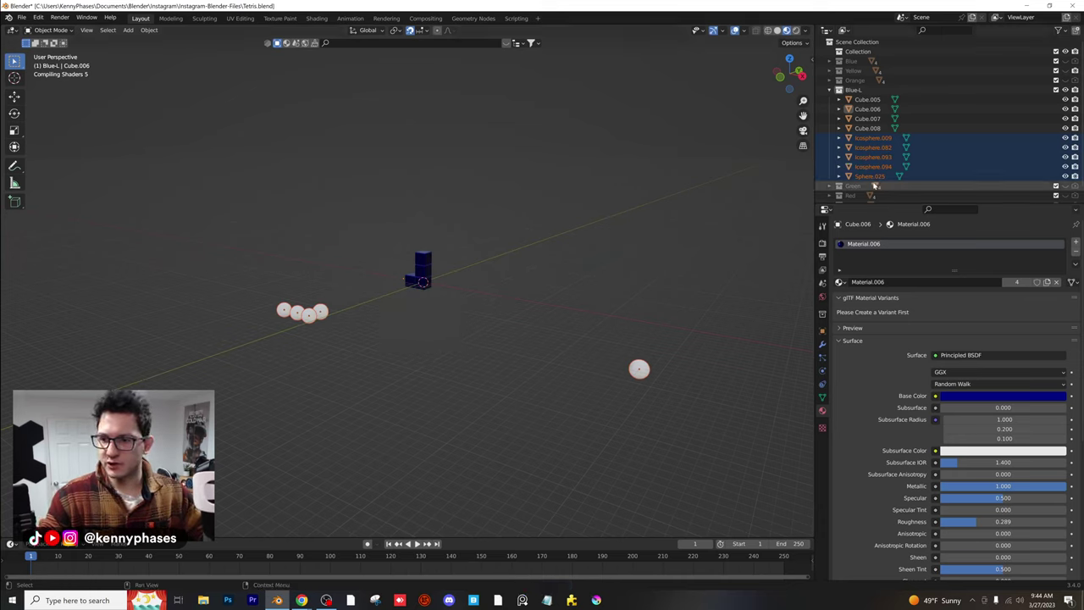
{"action": "scroll", "coordinate": [857, 127], "scroll_direction": "down", "scroll_amount": 1}
{"action": "scroll", "coordinate": [857, 127], "scroll_direction": "up", "scroll_amount": 1}
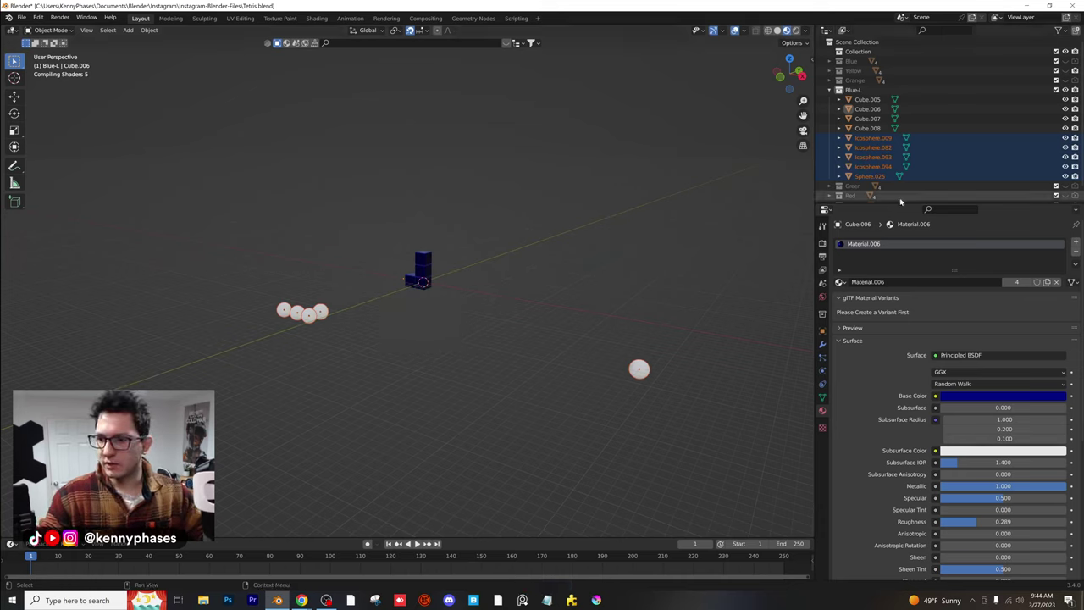
Move the Galvanised steel sphere into a new collection named hide and hide that collection in the viewport
{"action": "right_click", "coordinate": [563, 290]}
{"action": "key", "text": "m"}
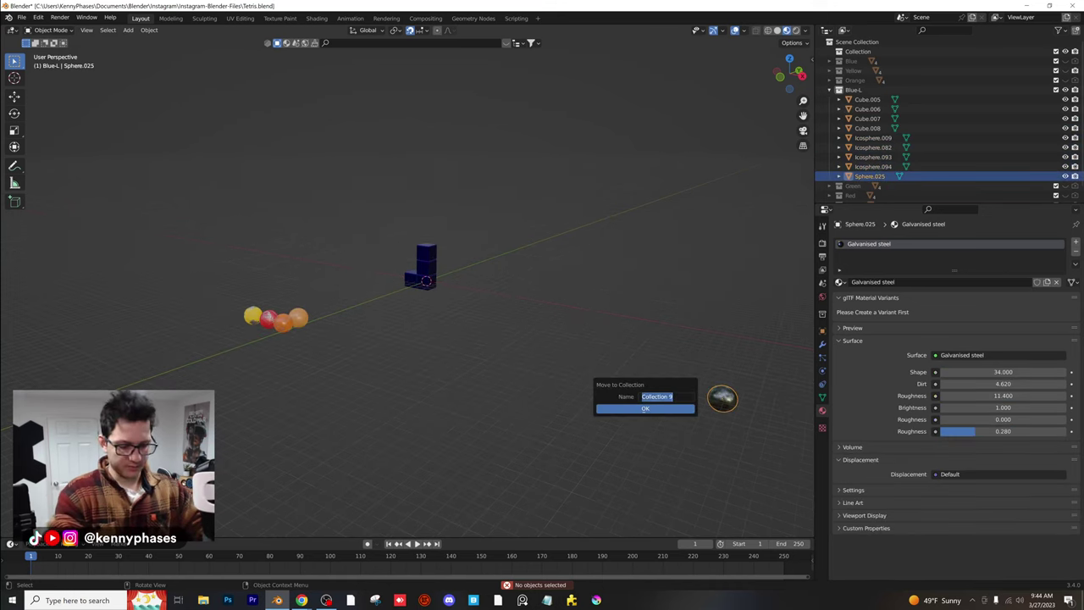
{"action": "left_click", "coordinate": [678, 410]}
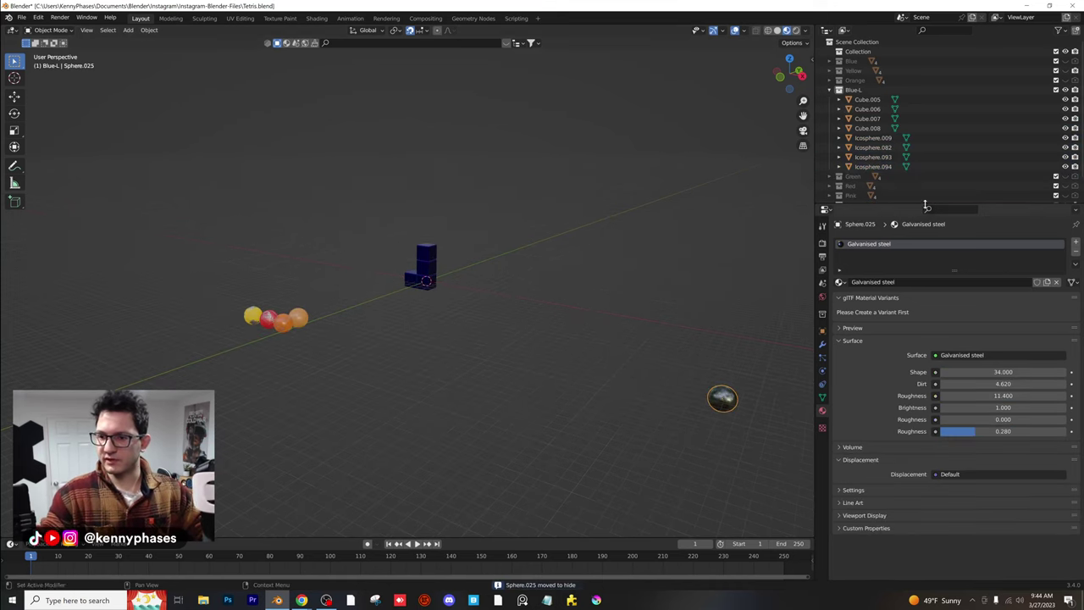
{"action": "scroll", "coordinate": [996, 188], "scroll_direction": "down", "scroll_amount": 1}
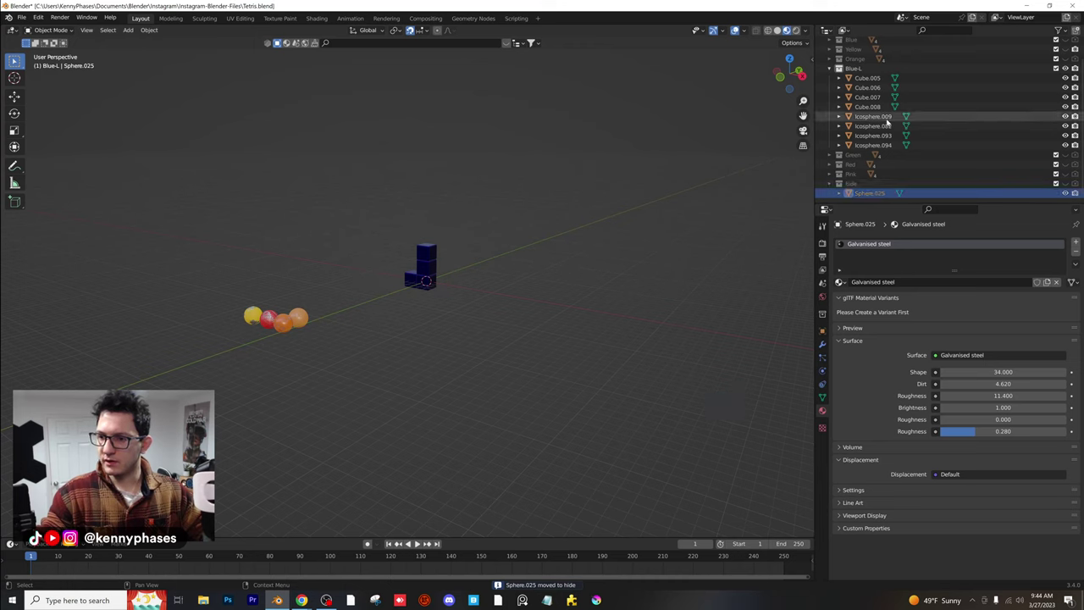
Move the four paint spheres, Icosphere.009 through Icosphere.094, into the hide collection
{"action": "left_click", "coordinate": [873, 116]}
{"action": "left_click", "coordinate": [873, 145], "text": "shift"}
{"action": "key", "text": "m"}
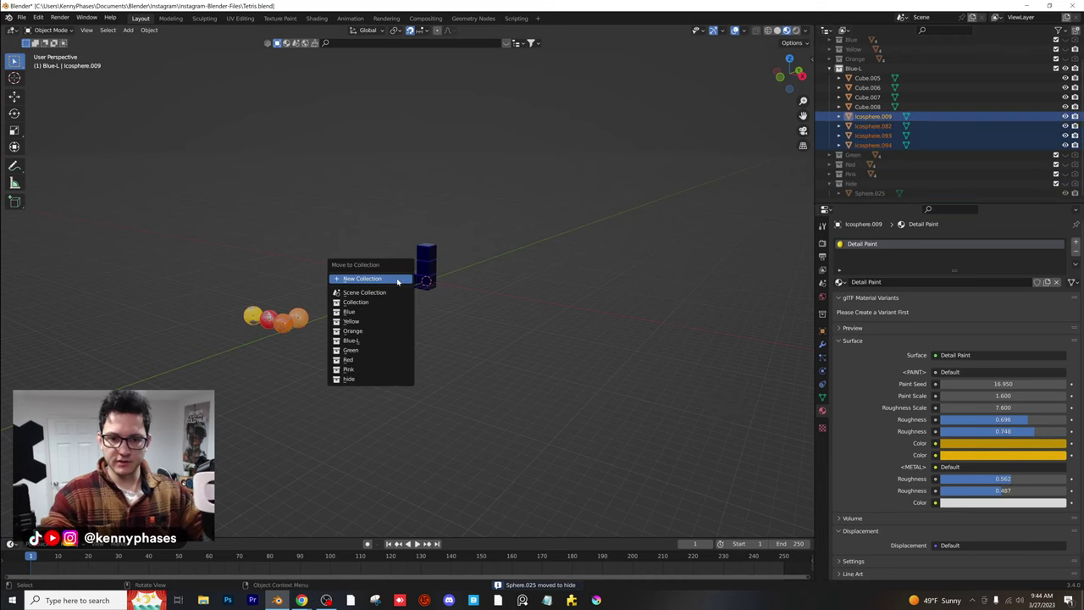
{"action": "scroll", "coordinate": [396, 281], "scroll_direction": "down", "scroll_amount": 9}
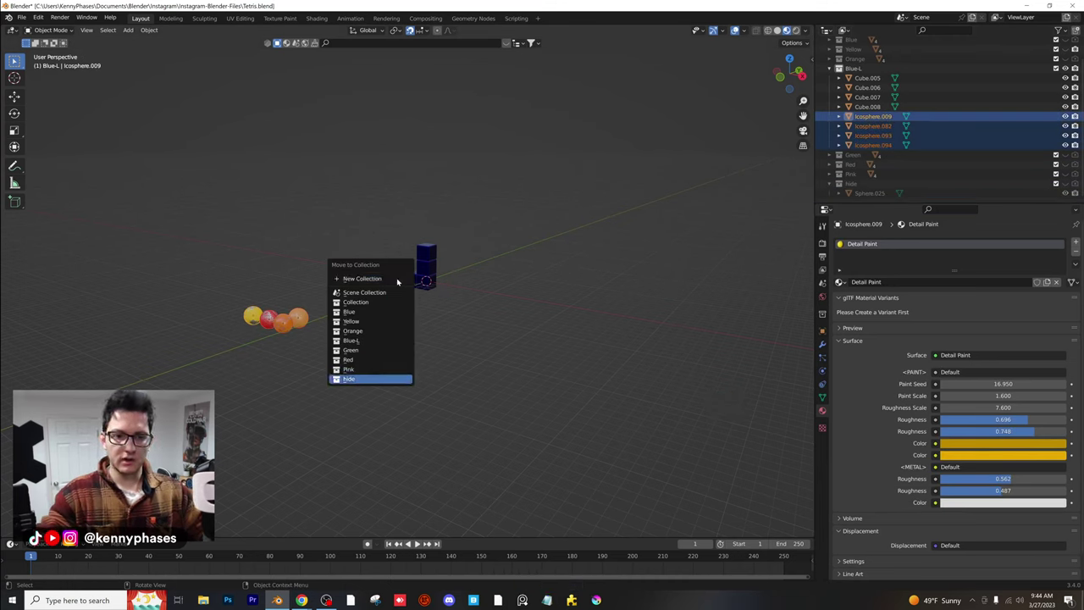
{"action": "key", "text": "Return"}
Display the scene in Rendered shading and select the top cube of the blue L-shaped piece
{"action": "scroll", "coordinate": [500, 301], "scroll_direction": "up", "scroll_amount": 6}
{"action": "key", "text": "z"}
{"action": "left_click", "coordinate": [598, 146]}
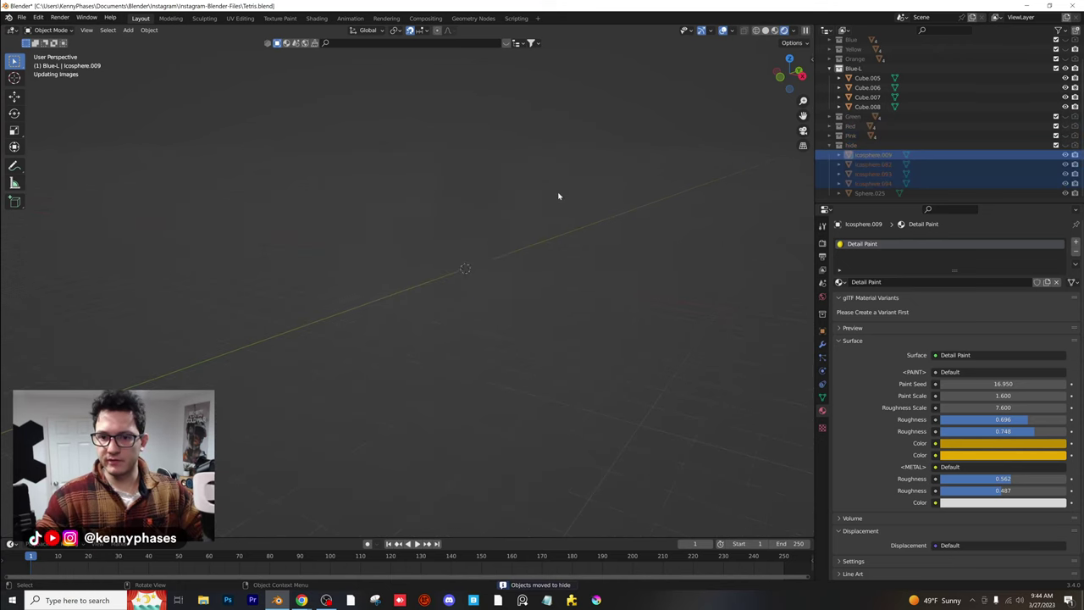
{"action": "middle_click_drag", "start_coordinate": [481, 255], "coordinate": [427, 348], "text": "shift"}
{"action": "left_click", "coordinate": [436, 213]}
{"action": "scroll", "coordinate": [494, 254], "scroll_direction": "up", "scroll_amount": 2}
{"action": "middle_click_drag", "start_coordinate": [494, 254], "coordinate": [530, 291], "text": "shift"}
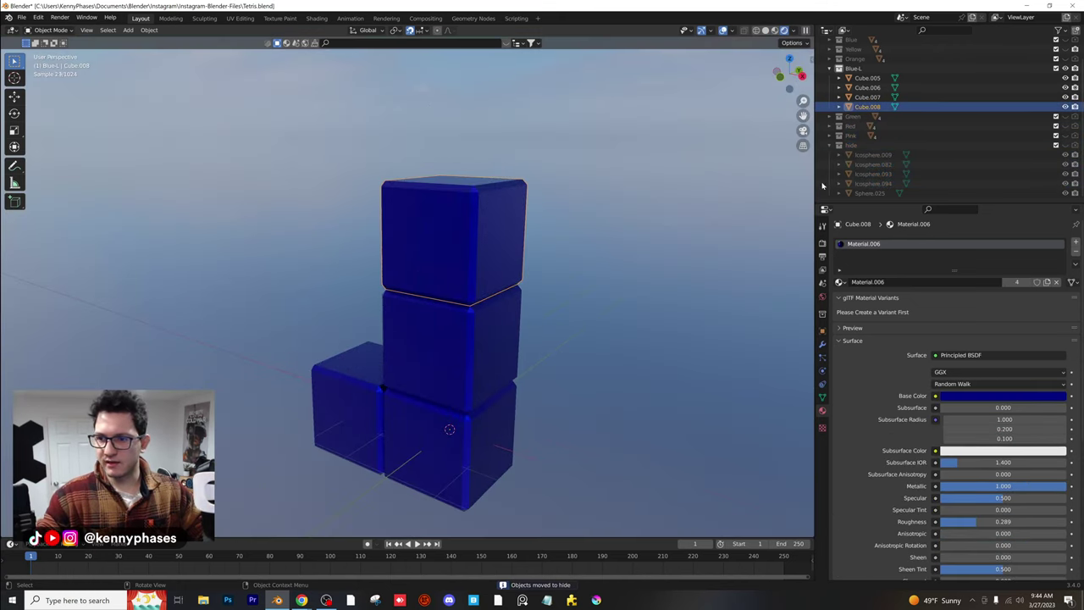
Hide the Blue-L collection and show the Yellow collection in the viewport
{"action": "left_click", "coordinate": [830, 69]}
{"action": "left_click", "coordinate": [1065, 90]}
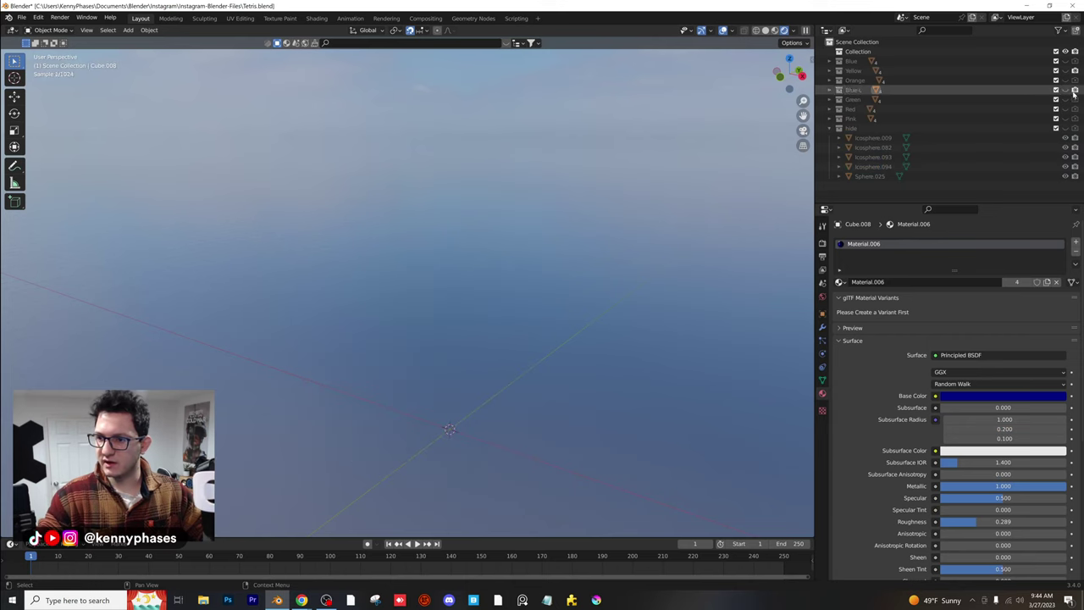
{"action": "left_click", "coordinate": [1066, 70]}
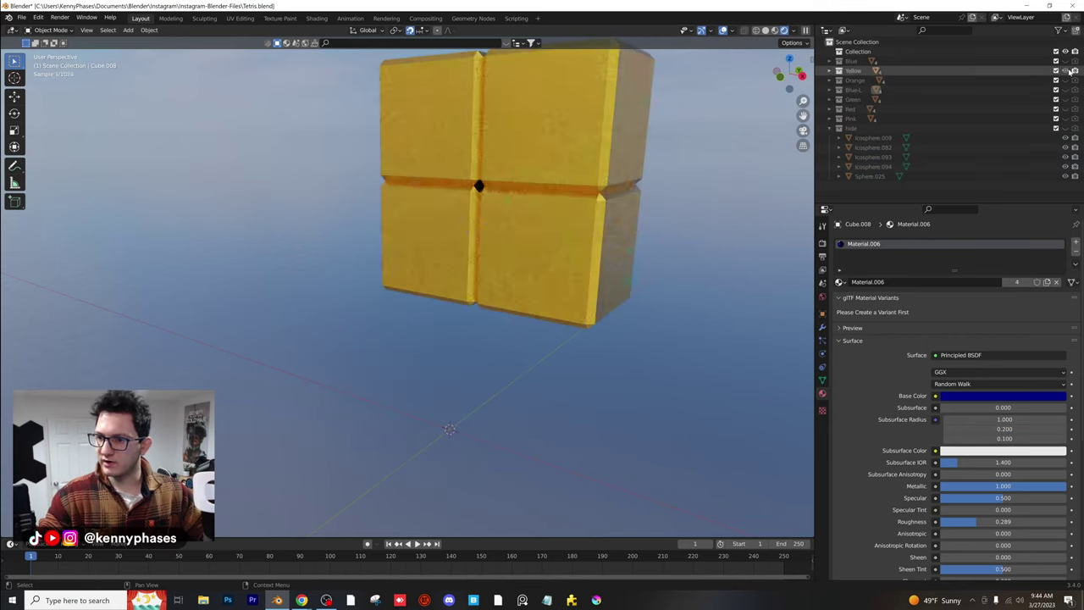
Assign the Detail Paint material to the yellow block's upper cube at the near corner
{"action": "left_click", "coordinate": [586, 119]}
{"action": "middle_click_drag", "start_coordinate": [576, 165], "coordinate": [737, 279]}
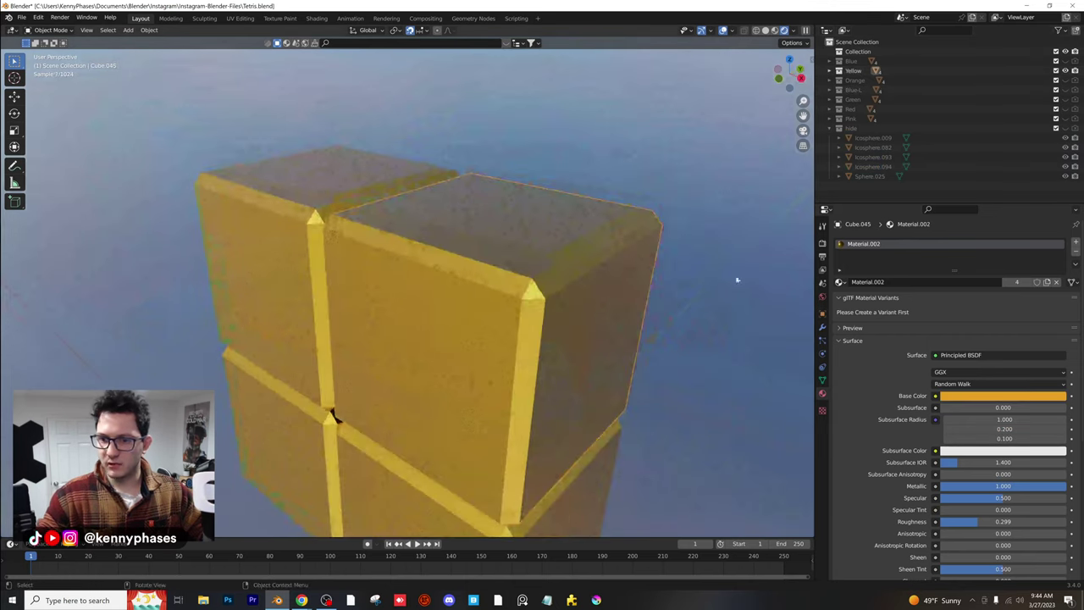
{"action": "left_click", "coordinate": [840, 282]}
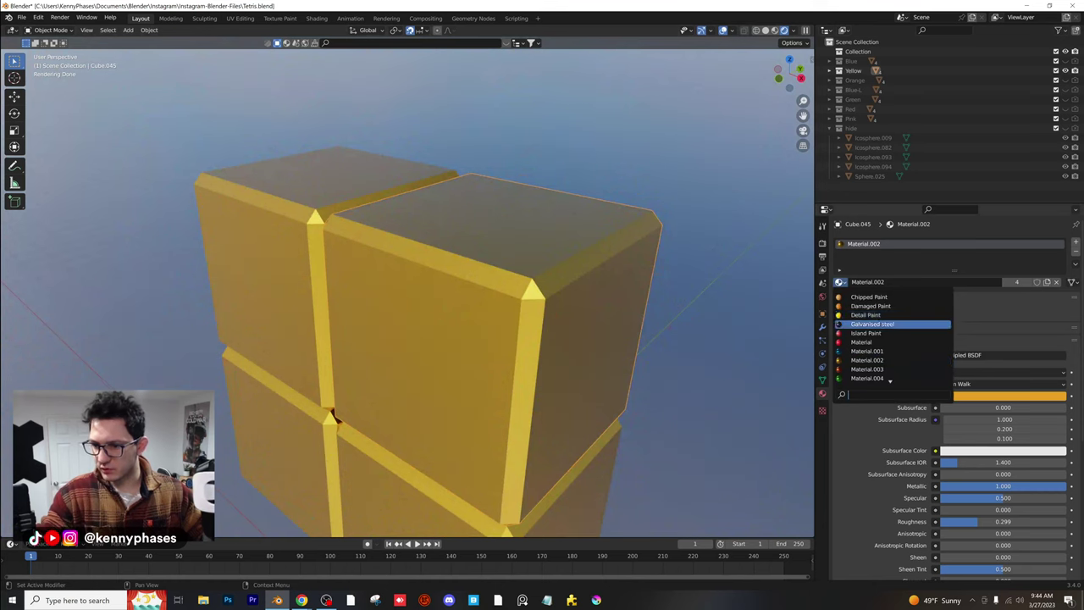
{"action": "left_click", "coordinate": [872, 320]}
{"action": "scroll", "coordinate": [644, 293], "scroll_direction": "down", "scroll_amount": 2}
{"action": "middle_click_drag", "start_coordinate": [598, 285], "coordinate": [558, 278], "text": "shift"}
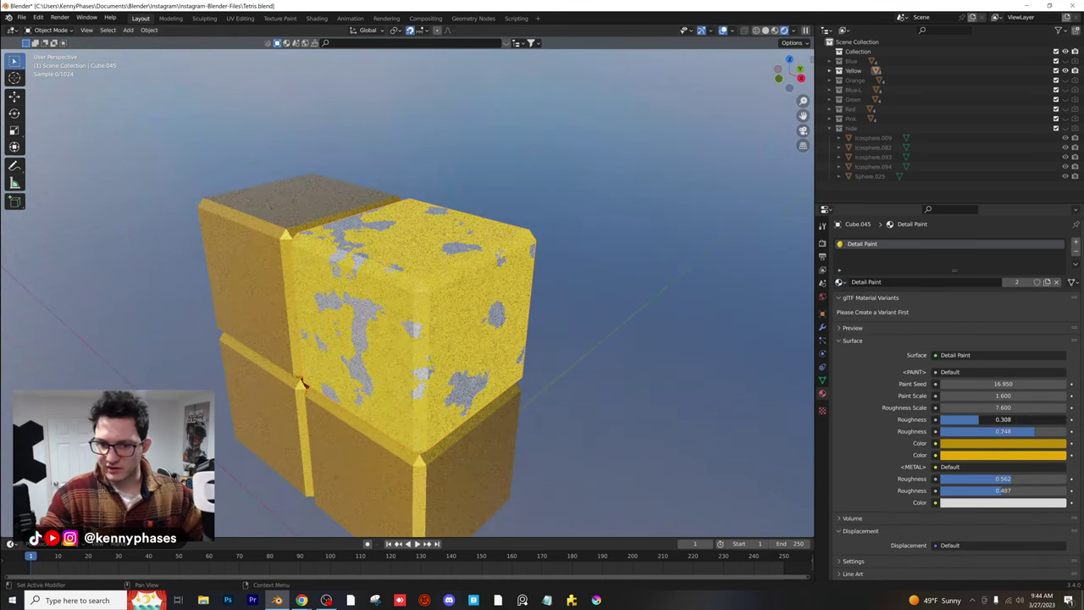
Set the Detail Paint's two paint roughness values to 0.310 and 0.574 and its Paint Seed to 17.150
{"action": "left_click_drag", "start_coordinate": [978, 419], "coordinate": [887, 431]}
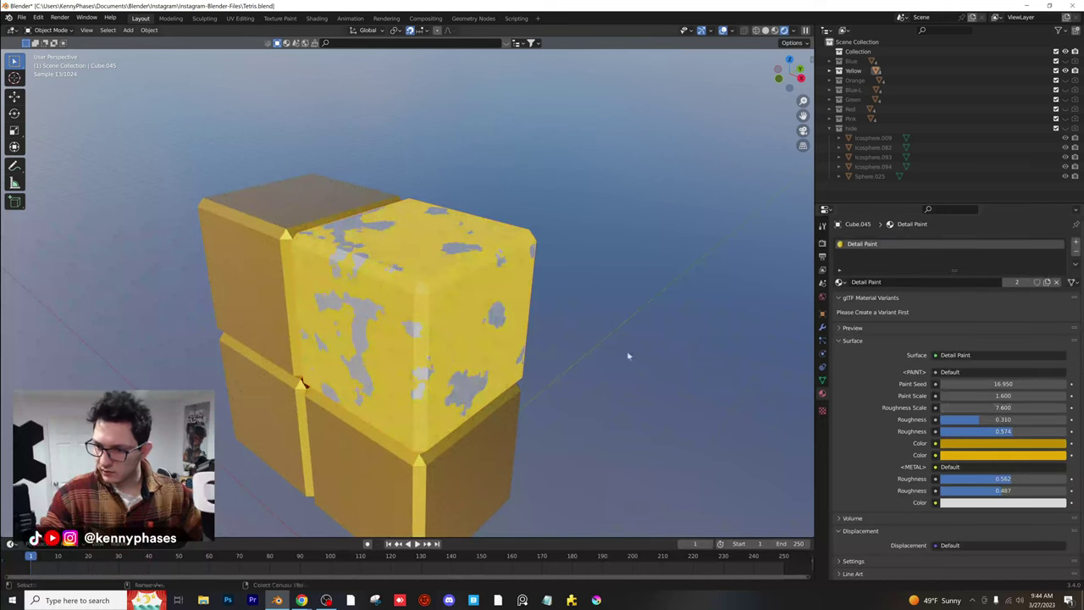
{"action": "middle_click_drag", "start_coordinate": [630, 356], "coordinate": [662, 350]}
{"action": "left_click_drag", "start_coordinate": [983, 382], "coordinate": [931, 384]}
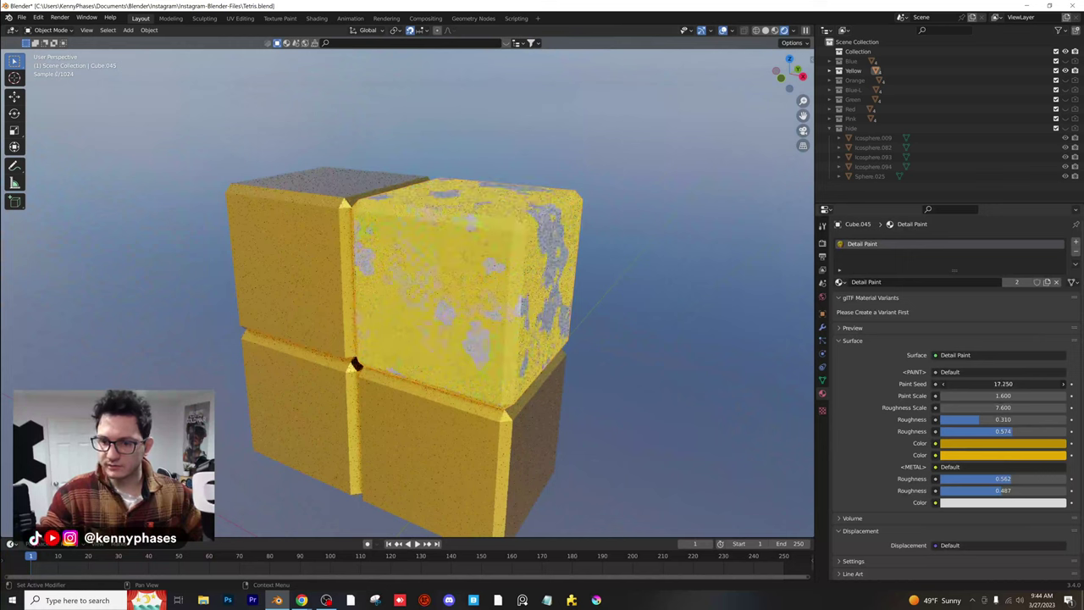
{"action": "left_click_drag", "start_coordinate": [1002, 384], "coordinate": [1000, 384]}
Darken the Detail Paint's metal color to a medium grey
{"action": "left_click", "coordinate": [996, 503]}
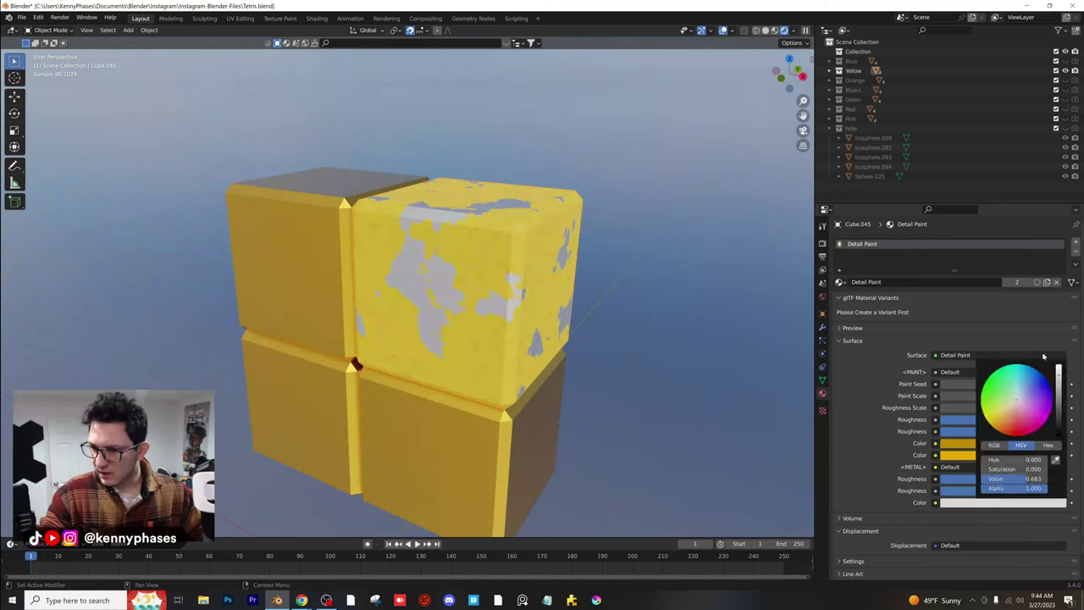
{"action": "left_click", "coordinate": [1038, 503]}
{"action": "left_click_drag", "start_coordinate": [1057, 410], "coordinate": [1057, 396]}
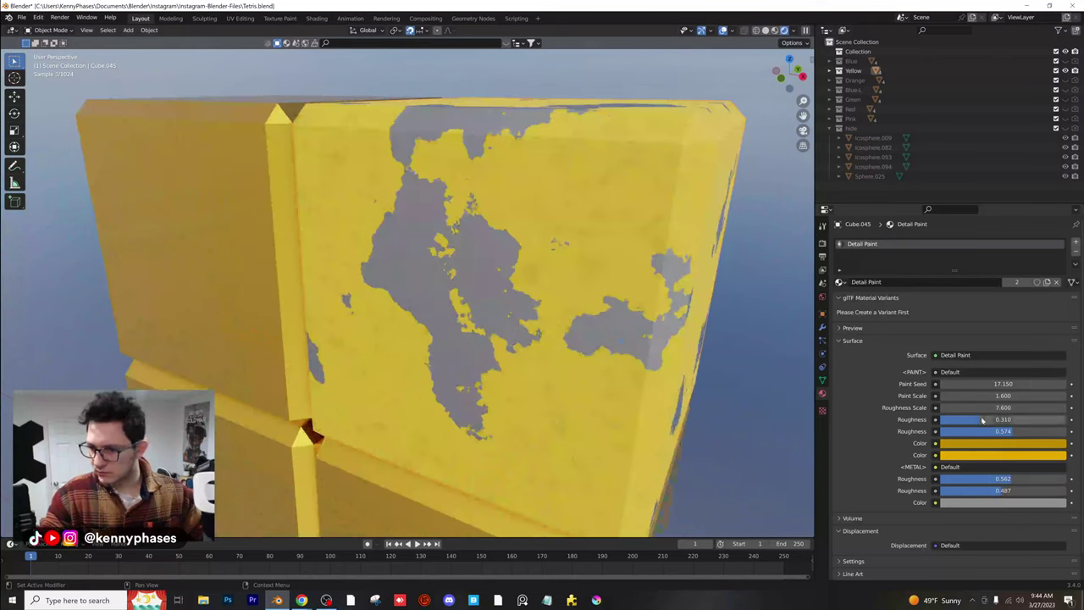
Set the Detail Paint's first paint roughness to 0.395 and Roughness Scale to 4.070, and check the cube up close
{"action": "left_click_drag", "start_coordinate": [1014, 419], "coordinate": [989, 419]}
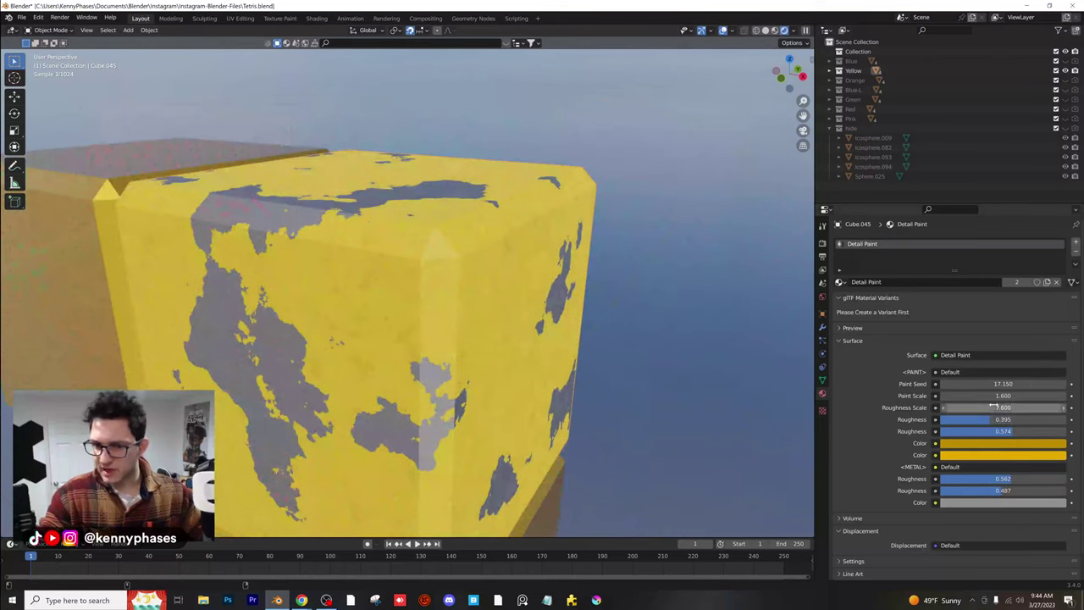
{"action": "left_click_drag", "start_coordinate": [1003, 408], "coordinate": [1047, 407]}
{"action": "middle_click_drag", "start_coordinate": [615, 362], "coordinate": [604, 314]}
{"action": "scroll", "coordinate": [601, 297], "scroll_direction": "down", "scroll_amount": 4}
{"action": "scroll", "coordinate": [550, 285], "scroll_direction": "up", "scroll_amount": 4}
{"action": "middle_click_drag", "start_coordinate": [501, 283], "coordinate": [495, 297]}
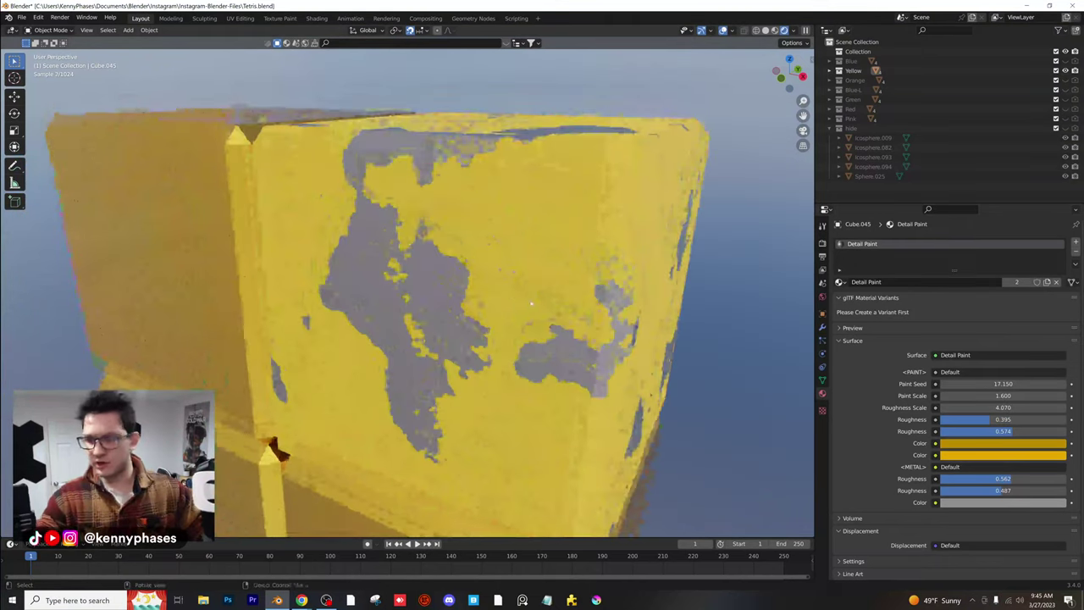
Set the Detail Paint's Paint Seed to -0.600 and Paint Scale to 0.500
{"action": "scroll", "coordinate": [499, 296], "scroll_direction": "down", "scroll_amount": 3}
{"action": "mouse_move", "coordinate": [1002, 384]}
{"action": "left_mouse_down"}
{"action": "mouse_move", "coordinate": [1055, 384]}
{"action": "mouse_move", "coordinate": [957, 383]}
{"action": "mouse_move", "coordinate": [1003, 383]}
{"action": "mouse_move", "coordinate": [961, 395]}
{"action": "left_mouse_up"}
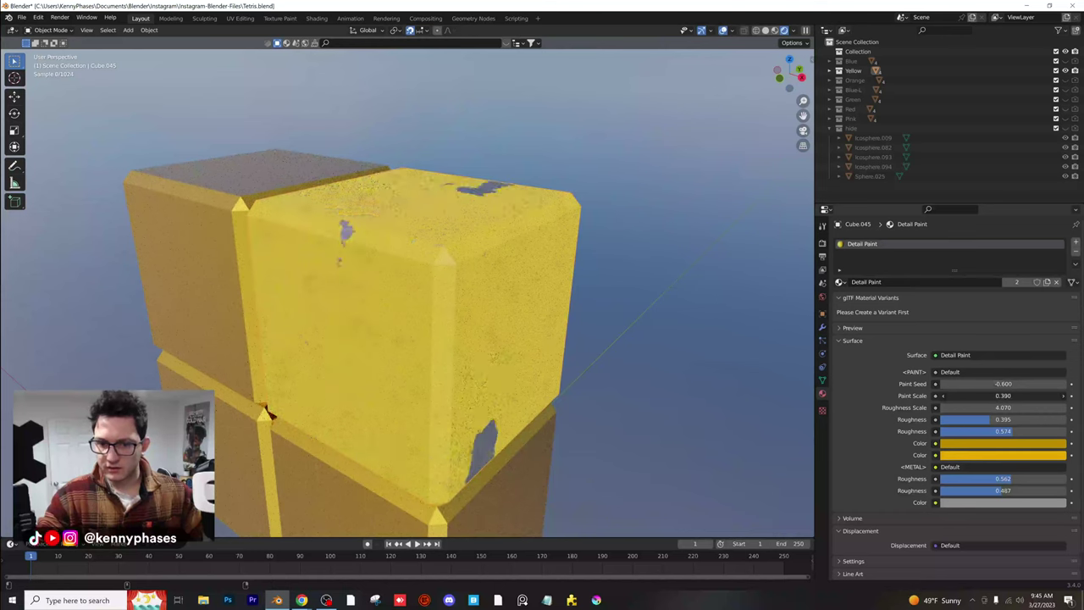
{"action": "left_click_drag", "start_coordinate": [978, 396], "coordinate": [965, 396]}
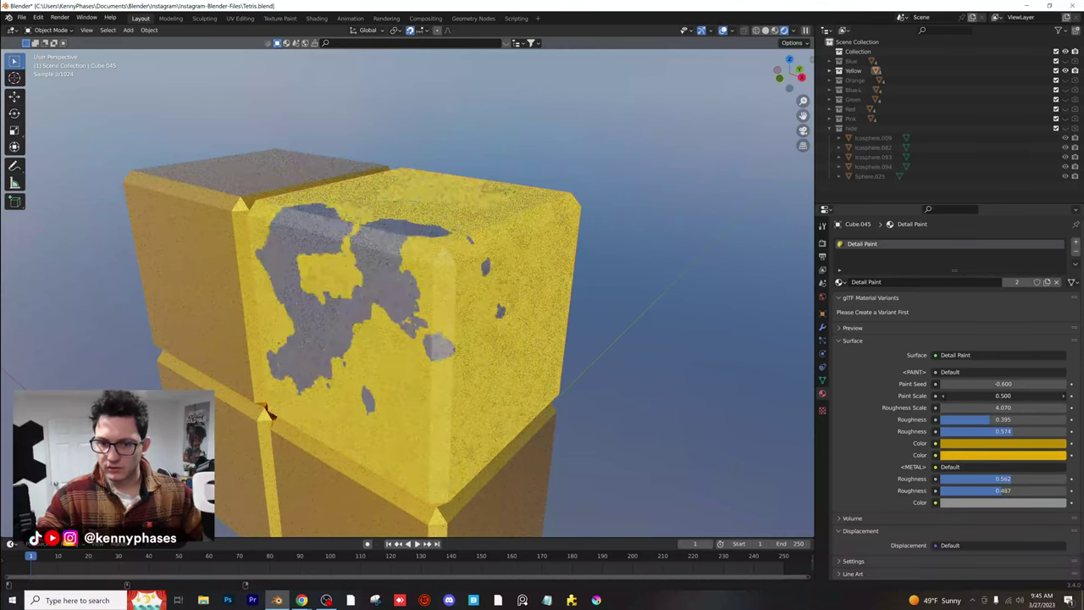
Set the Detail Paint's paint roughness values to 0.237 and 0.416, metal roughness values to 0.350 and 0.337, and metal color to golden orange
{"action": "mouse_move", "coordinate": [1004, 422]}
{"action": "left_mouse_down"}
{"action": "mouse_move", "coordinate": [982, 423]}
{"action": "mouse_move", "coordinate": [994, 433]}
{"action": "left_mouse_up"}
{"action": "left_click_drag", "start_coordinate": [996, 479], "coordinate": [1006, 490]}
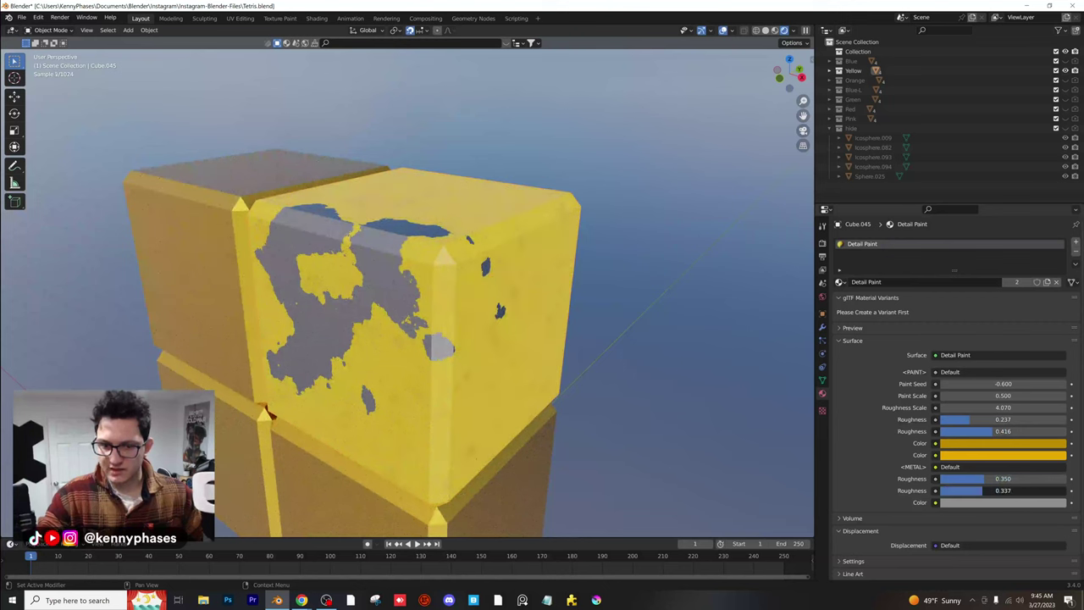
{"action": "left_click", "coordinate": [985, 505]}
{"action": "left_click_drag", "start_coordinate": [1058, 391], "coordinate": [1058, 405]}
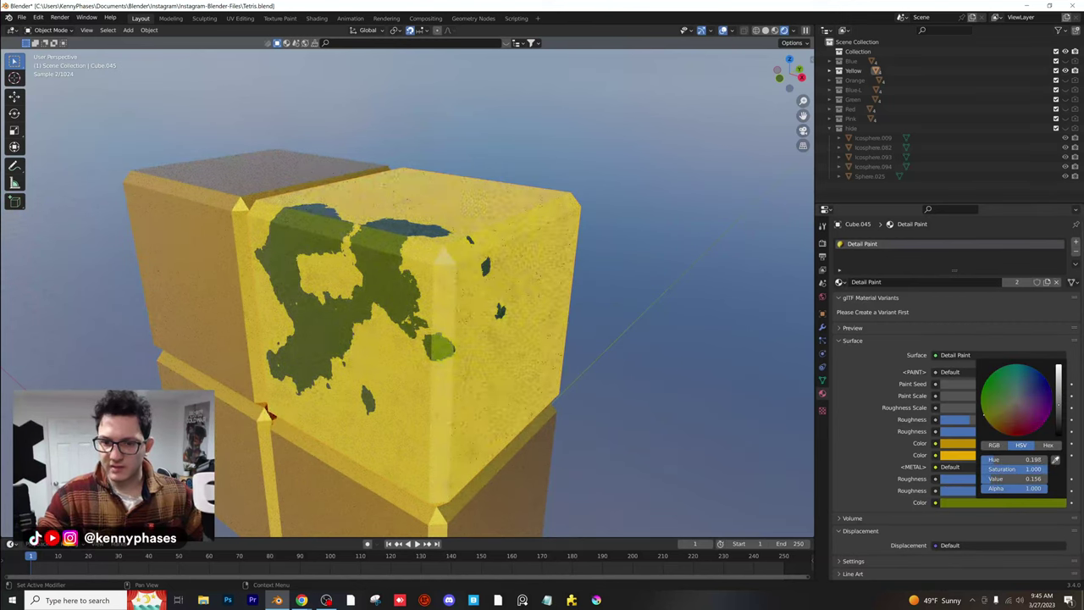
{"action": "left_click_drag", "start_coordinate": [1058, 404], "coordinate": [1058, 373]}
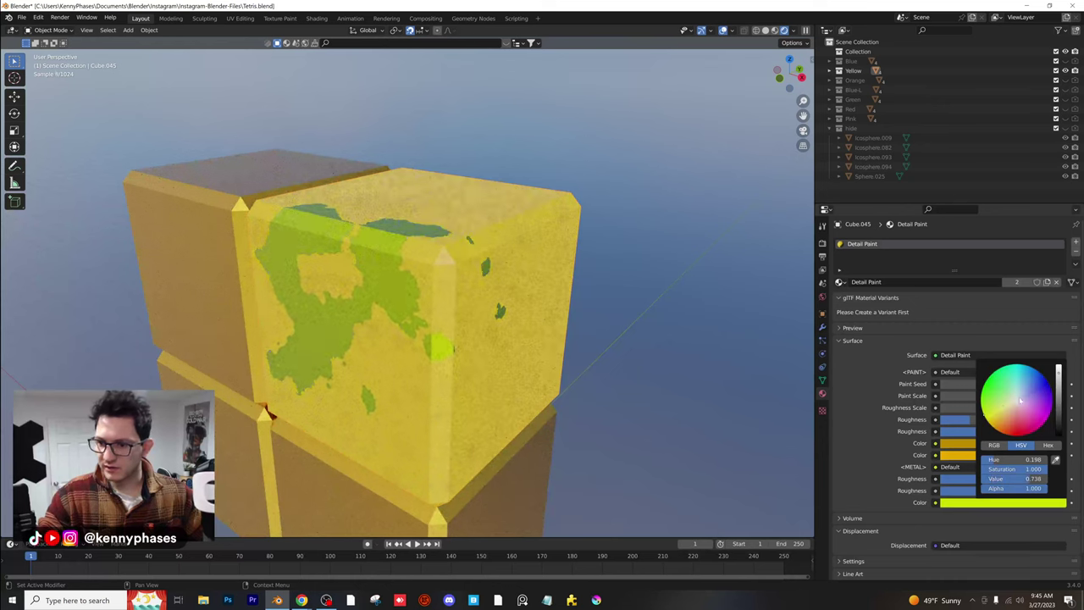
{"action": "left_click_drag", "start_coordinate": [999, 413], "coordinate": [997, 430]}
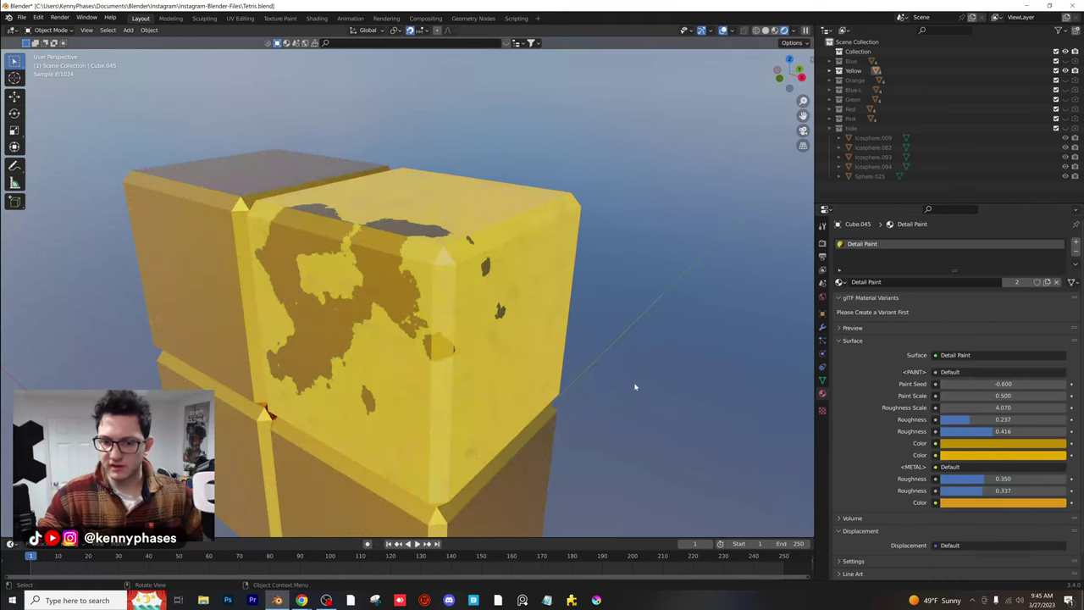
Link the upper front cube's Detail Paint material to the other three cubes of the yellow block
{"action": "middle_click_drag", "start_coordinate": [636, 382], "coordinate": [519, 434]}
{"action": "left_click", "coordinate": [380, 293]}
{"action": "left_click", "coordinate": [445, 292], "text": "shift"}
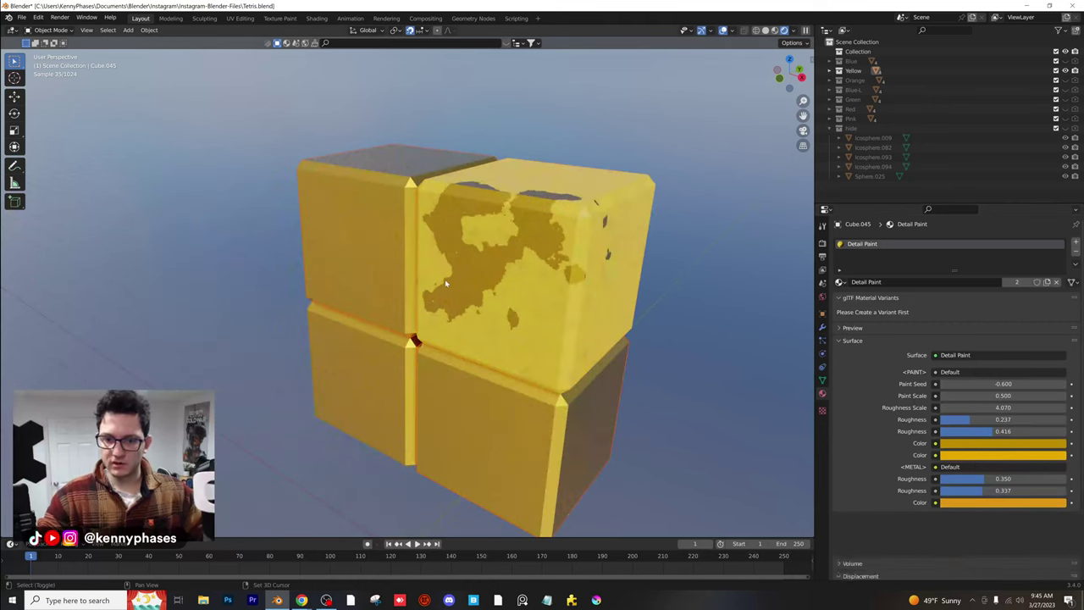
{"action": "key", "text": "ctrl+l"}
{"action": "left_click", "coordinate": [445, 284]}
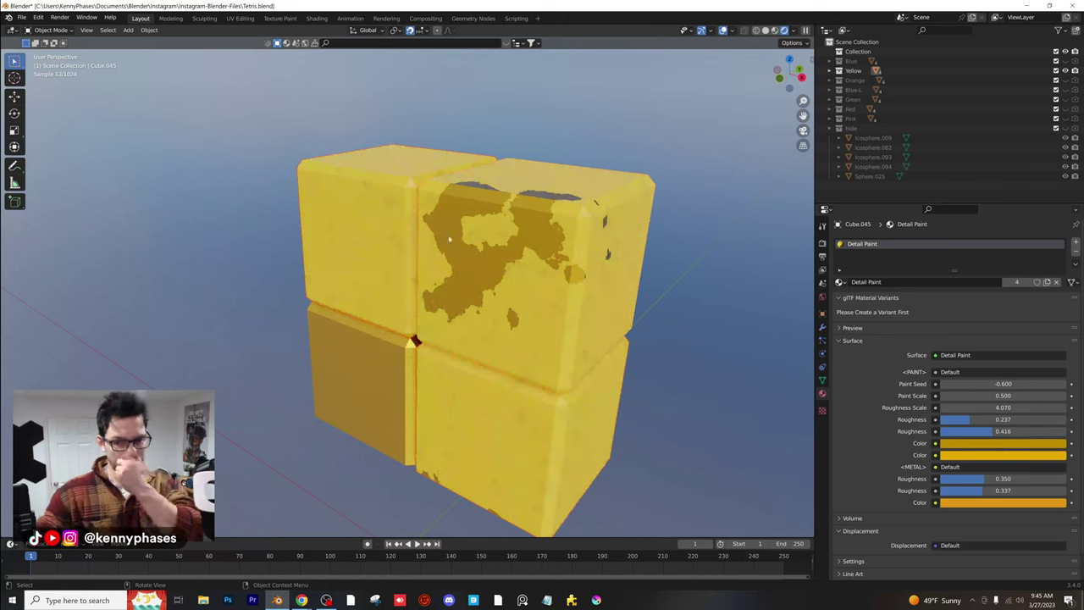
{"action": "left_click", "coordinate": [368, 356]}
{"action": "left_click", "coordinate": [475, 299]}
{"action": "key", "text": "ctrl+l"}
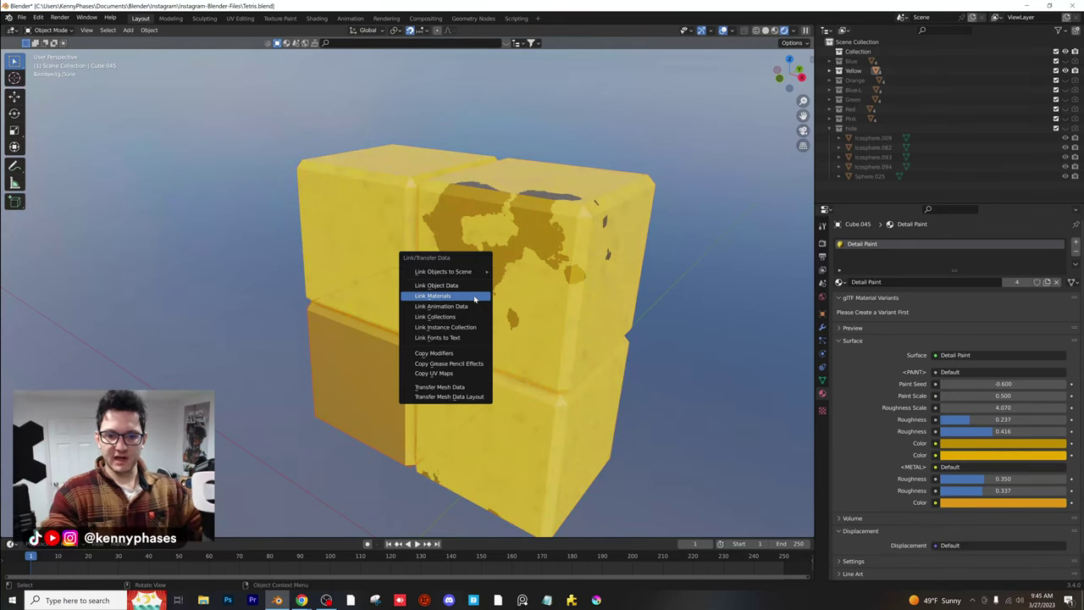
{"action": "left_click", "coordinate": [449, 292]}
Set the Detail Paint's Paint Seed to 0.600 and Paint Scale to 1.180 for the whole yellow block
{"action": "scroll", "coordinate": [471, 248], "scroll_direction": "down", "scroll_amount": 4}
{"action": "middle_click_drag", "start_coordinate": [471, 248], "coordinate": [441, 274], "text": "shift"}
{"action": "scroll", "coordinate": [566, 288], "scroll_direction": "up", "scroll_amount": 3}
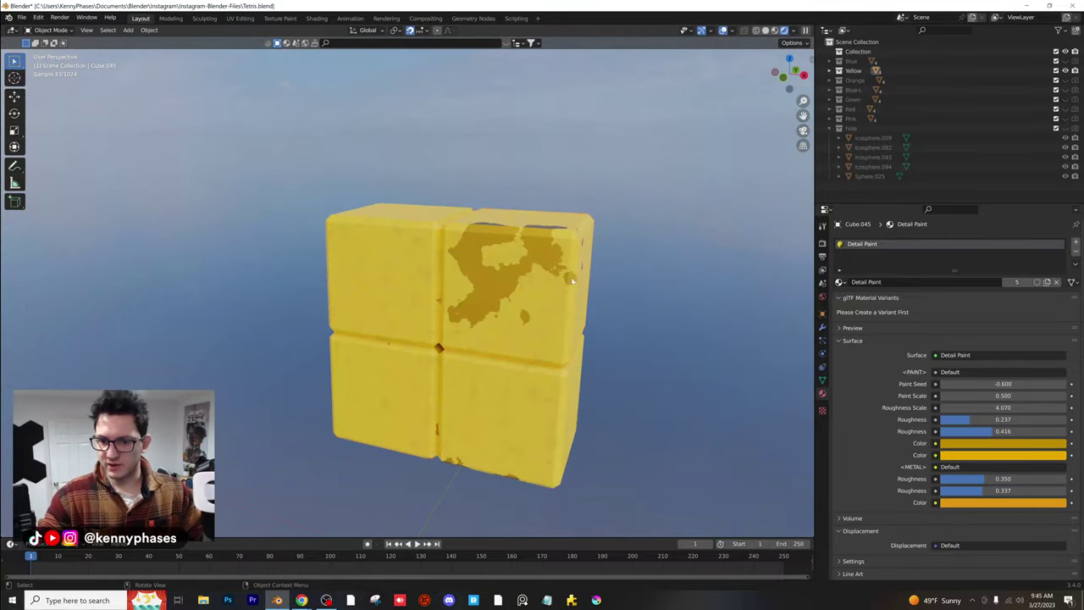
{"action": "left_click_drag", "start_coordinate": [963, 383], "coordinate": [1058, 384]}
{"action": "middle_click_drag", "start_coordinate": [717, 333], "coordinate": [615, 317]}
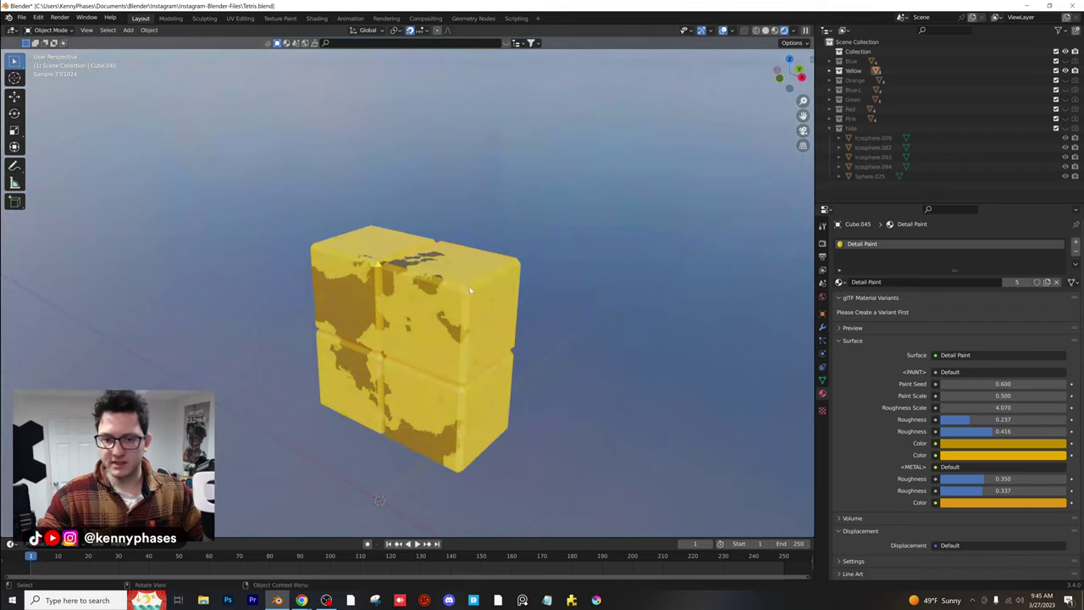
{"action": "scroll", "coordinate": [608, 298], "scroll_direction": "up", "scroll_amount": 2}
{"action": "left_click_drag", "start_coordinate": [953, 395], "coordinate": [992, 396]}
{"action": "scroll", "coordinate": [619, 305], "scroll_direction": "down", "scroll_amount": 2}
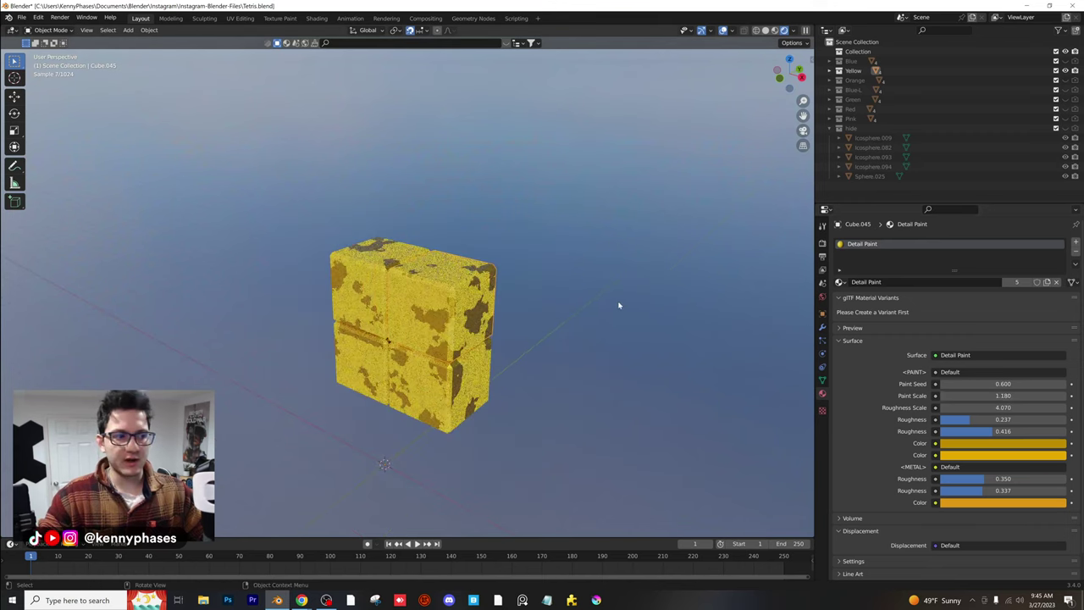
{"action": "scroll", "coordinate": [678, 268], "scroll_direction": "up", "scroll_amount": 1}
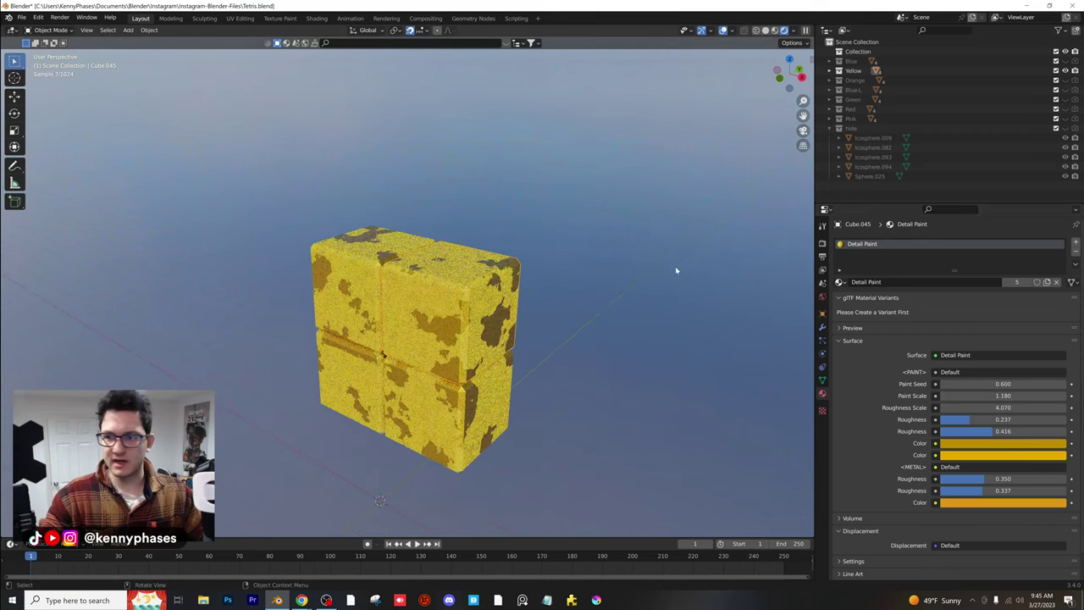
Hide the Yellow collection and show the Orange collection instead
{"action": "left_click", "coordinate": [1072, 70]}
{"action": "left_click", "coordinate": [1070, 80]}
{"action": "left_click", "coordinate": [935, 84]}
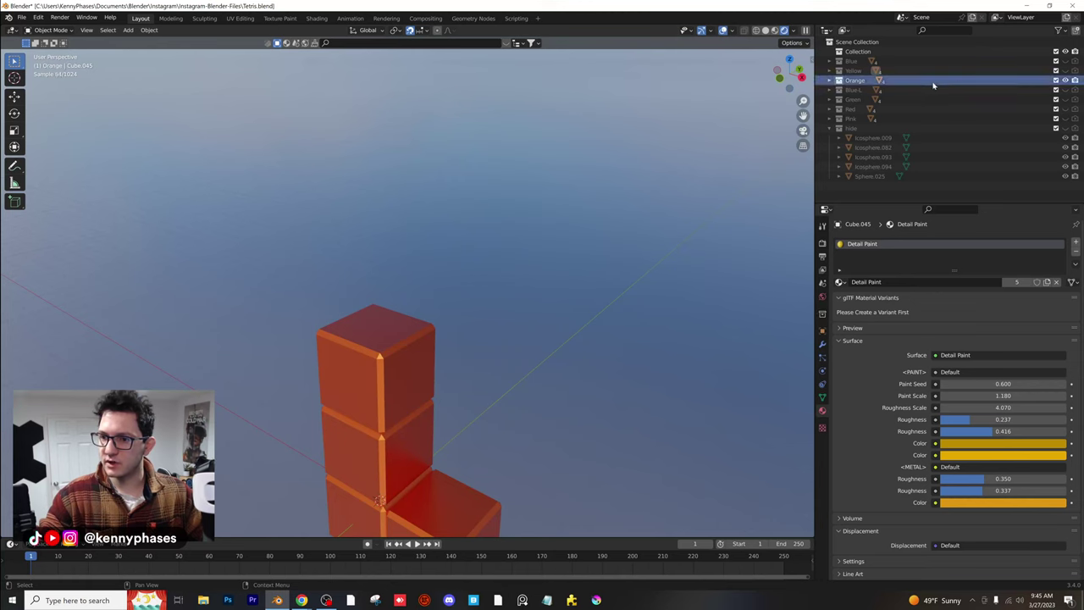
{"action": "middle_click_drag", "start_coordinate": [531, 309], "coordinate": [574, 225], "text": "shift"}
Assign Detail Paint to the top cube of the orange block and make it an independent copy of the material
{"action": "left_click", "coordinate": [455, 278]}
{"action": "left_click", "coordinate": [839, 282]}
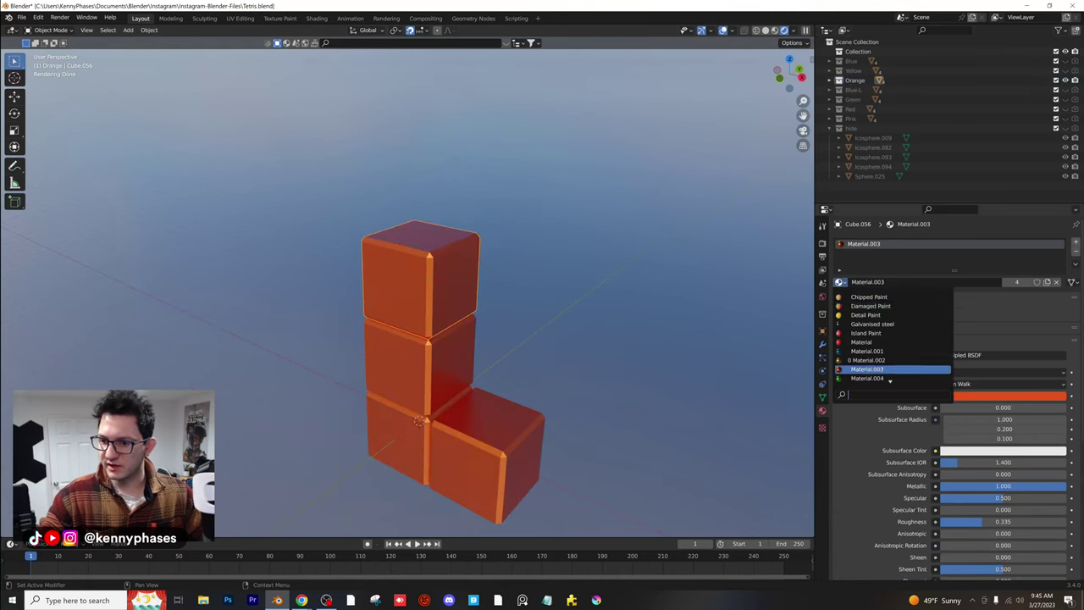
{"action": "left_click", "coordinate": [881, 315]}
{"action": "left_click", "coordinate": [1047, 282]}
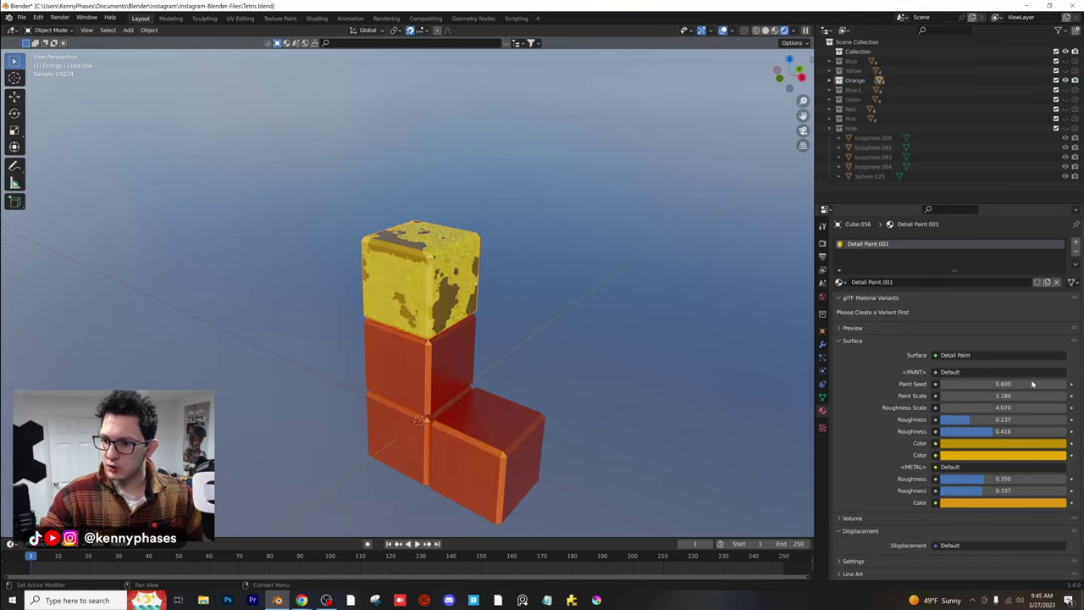
Recolor the copied Detail Paint with dark red and orange paint colors and a reddish-orange metal color
{"action": "left_click", "coordinate": [1032, 443]}
{"action": "left_click_drag", "start_coordinate": [1004, 364], "coordinate": [1002, 384]}
{"action": "left_click", "coordinate": [1009, 456]}
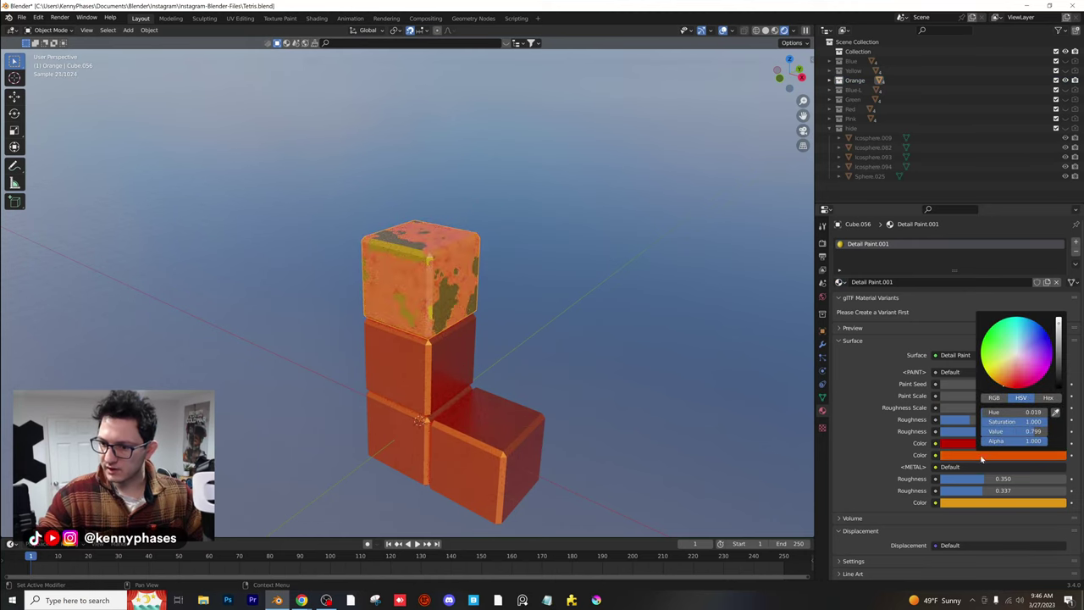
{"action": "left_click", "coordinate": [981, 506]}
{"action": "left_click", "coordinate": [1011, 370]}
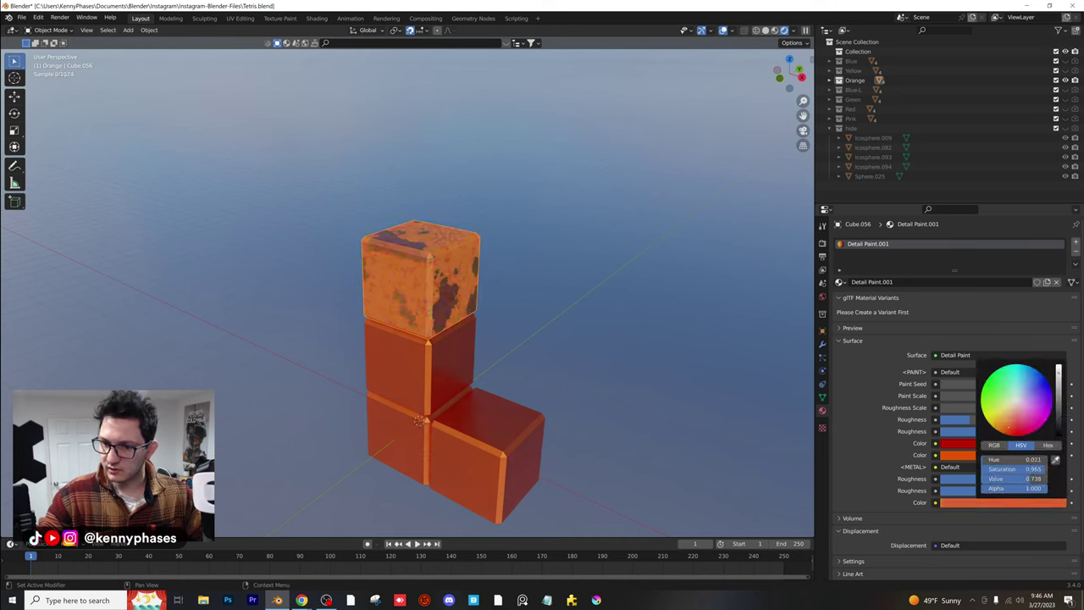
Link the top cube's orange Detail Paint copy to the other three cubes of the orange block
{"action": "left_click", "coordinate": [485, 452]}
{"action": "left_click", "coordinate": [430, 315], "text": "shift"}
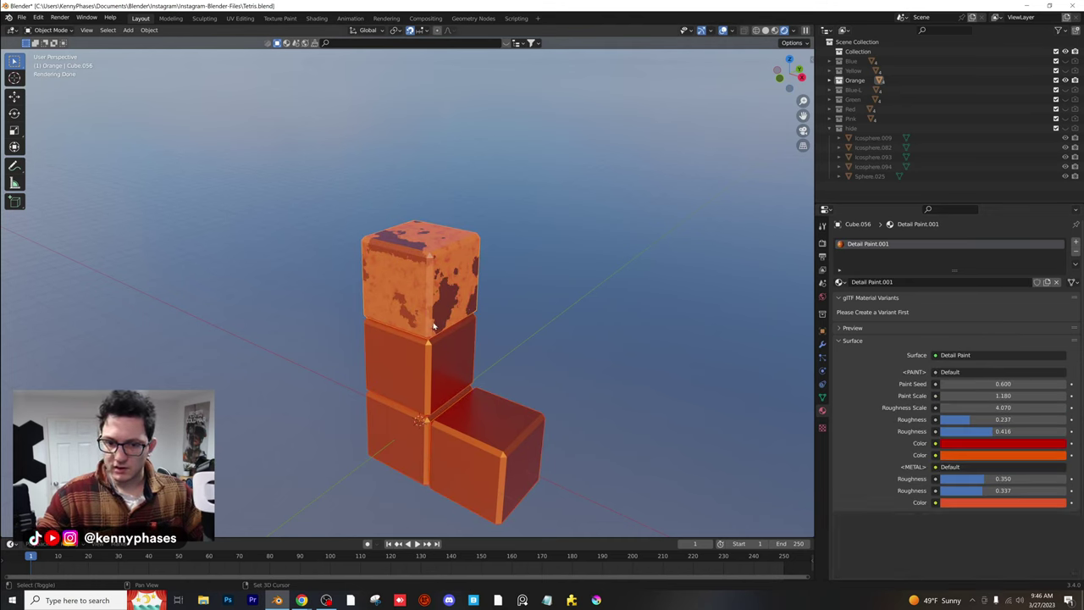
{"action": "key", "text": "ctrl+l"}
{"action": "left_click", "coordinate": [430, 320]}
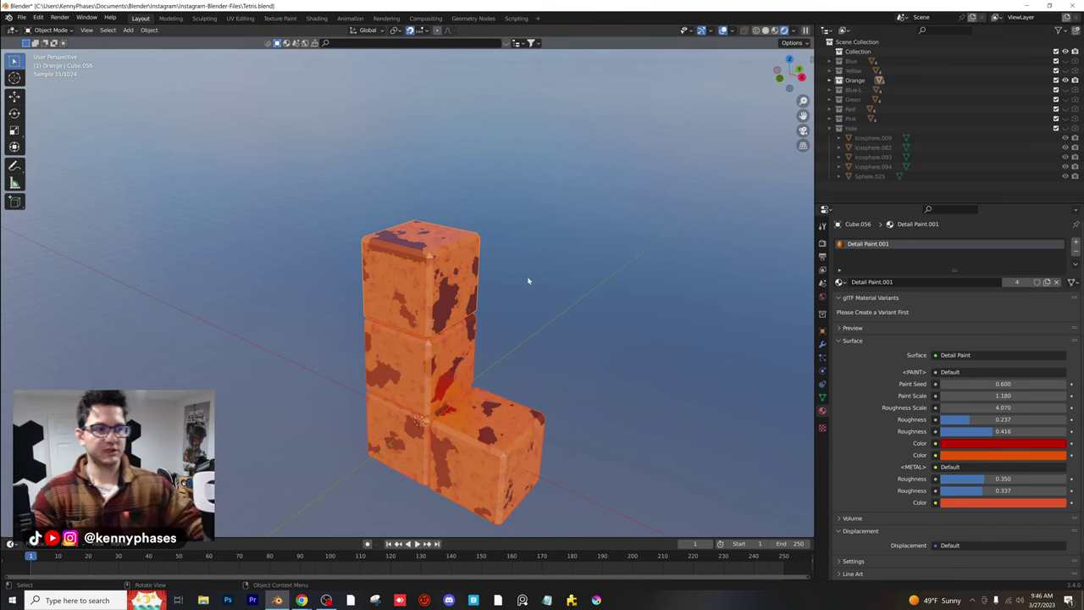
Save the file and set the orange Detail Paint's Roughness Scale to 0.590
{"action": "middle_click_drag", "start_coordinate": [528, 281], "coordinate": [463, 276]}
{"action": "key", "text": "ctrl+s"}
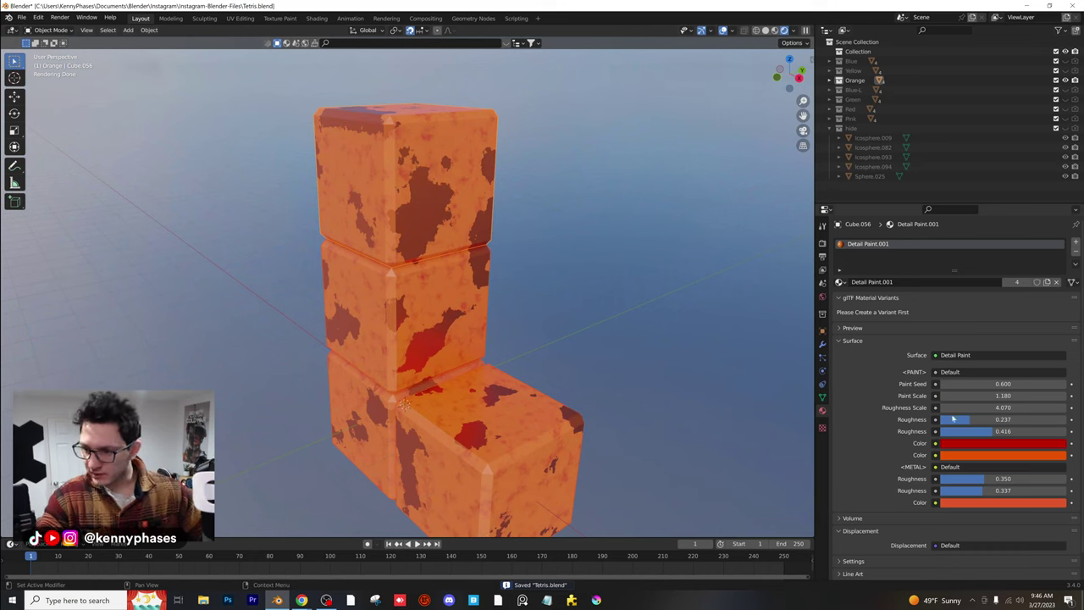
{"action": "left_click_drag", "start_coordinate": [973, 408], "coordinate": [948, 407]}
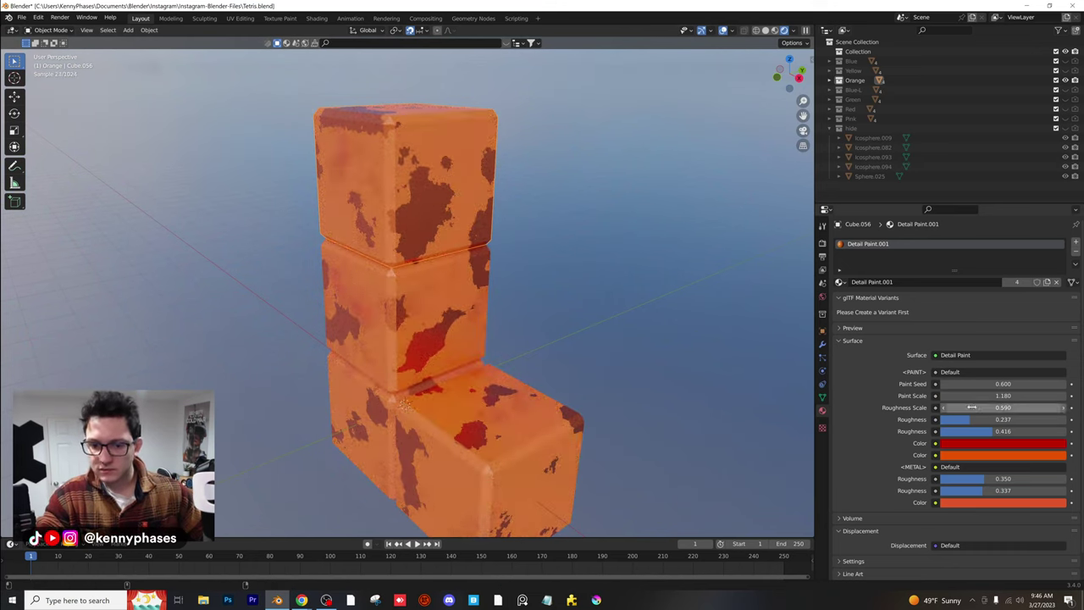
Hide the Orange collection, show the Blue-L collection and select the top cube of its block
{"action": "scroll", "coordinate": [614, 339], "scroll_direction": "down", "scroll_amount": 3}
{"action": "left_click_drag", "start_coordinate": [1065, 81], "coordinate": [1073, 83]}
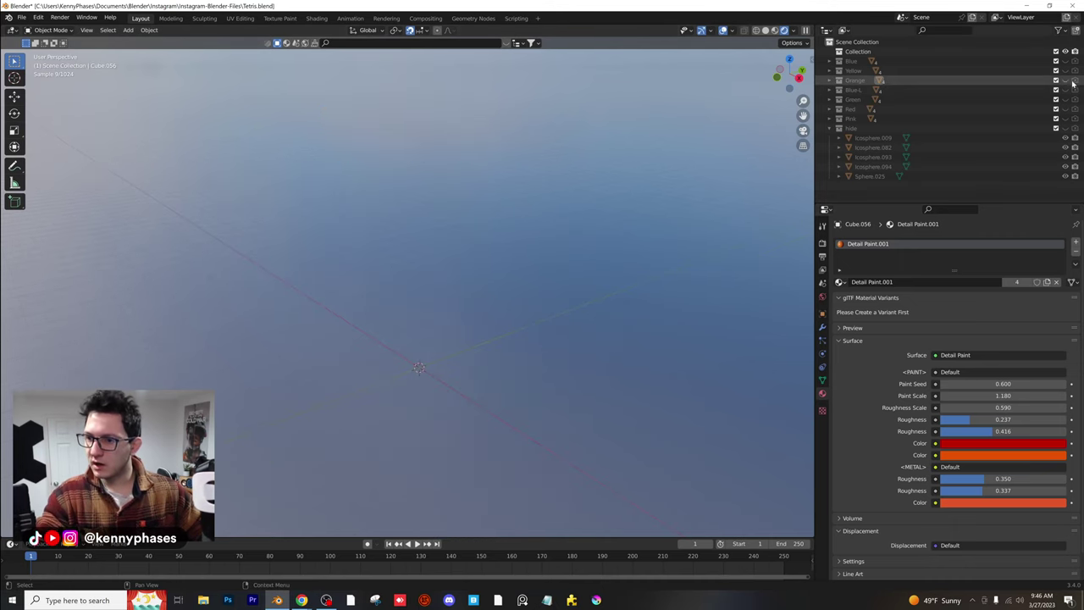
{"action": "left_click", "coordinate": [989, 90]}
{"action": "left_click", "coordinate": [1065, 89]}
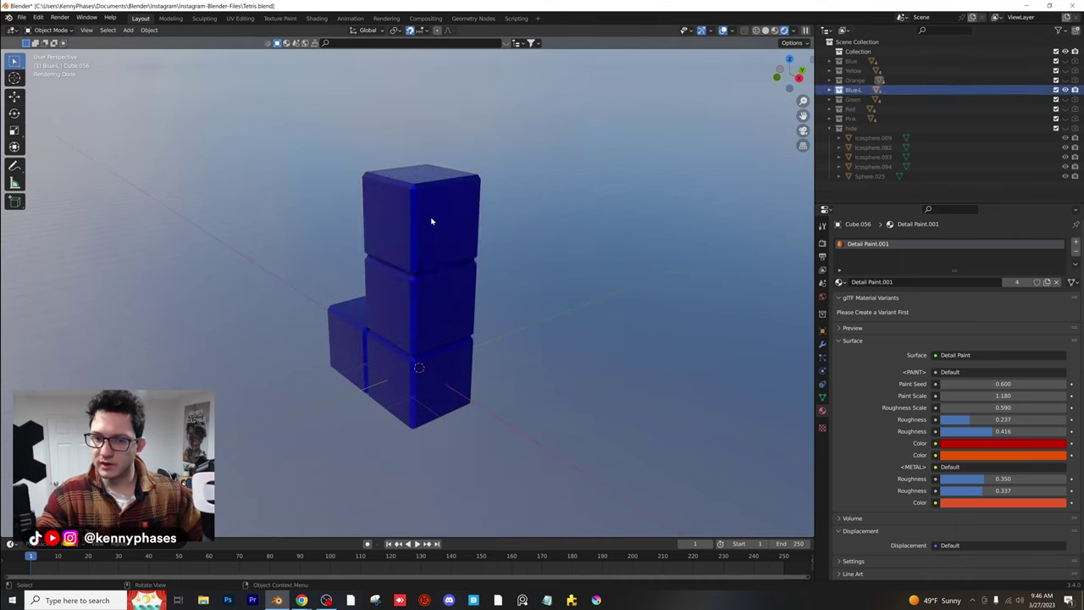
{"action": "left_click", "coordinate": [472, 218]}
Try the Island Paint material on the top cube of the blue block and check it up close
{"action": "left_click", "coordinate": [839, 282]}
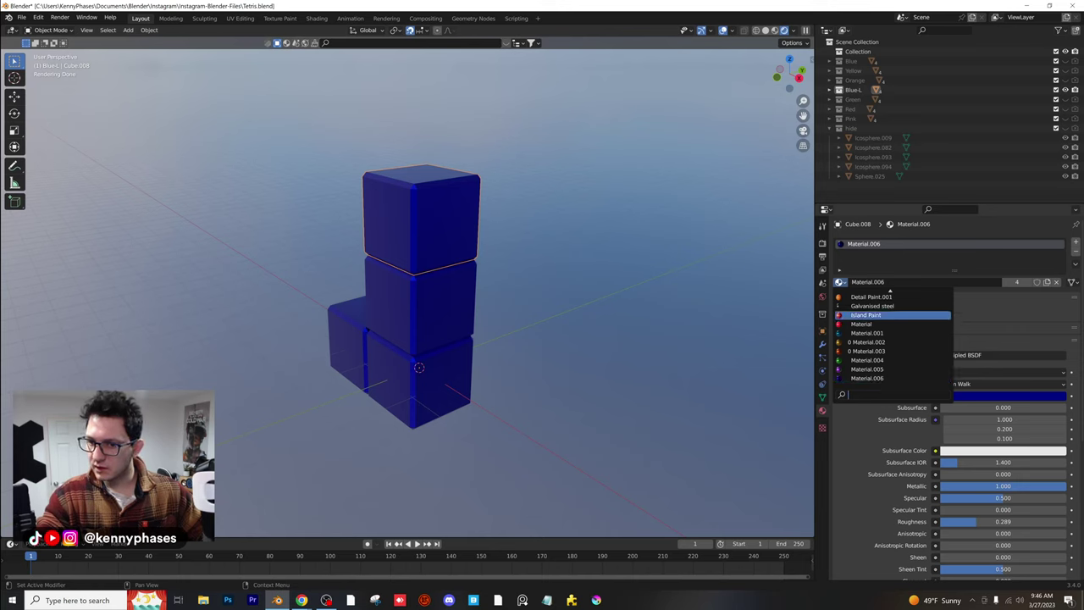
{"action": "left_click", "coordinate": [866, 314]}
{"action": "mouse_move", "coordinate": [537, 256]}
{"action": "middle_mouse_down"}
{"action": "mouse_move", "coordinate": [552, 305]}
{"action": "mouse_move", "coordinate": [562, 278]}
{"action": "middle_mouse_up"}
{"action": "scroll", "coordinate": [576, 286], "scroll_direction": "up", "scroll_amount": 3}
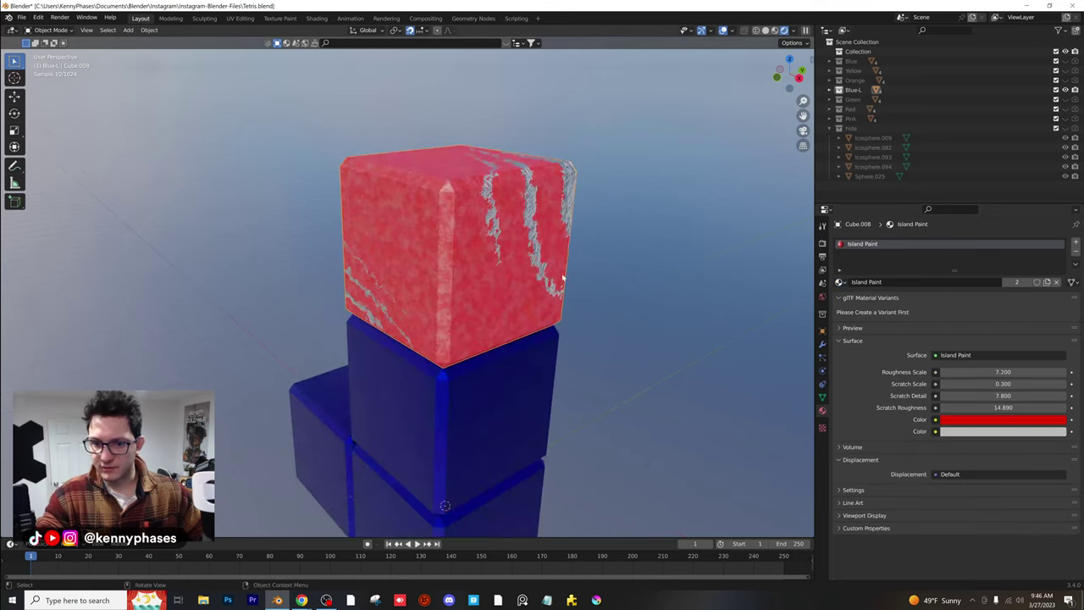
Assign the Chipped Paint material to the top cube of the blue block
{"action": "left_click", "coordinate": [840, 282]}
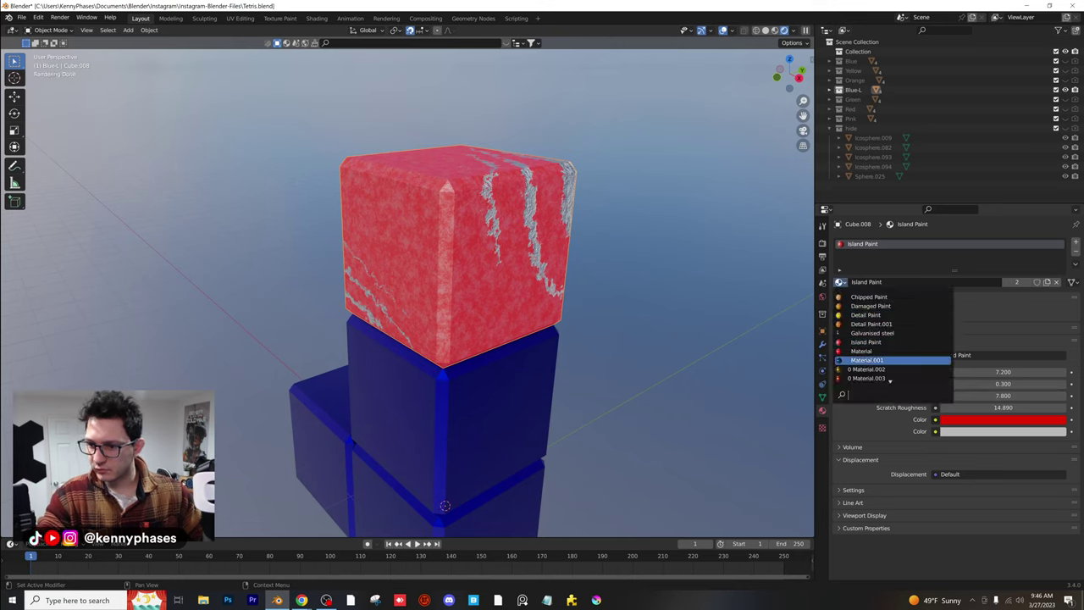
{"action": "scroll", "coordinate": [870, 297], "scroll_direction": "up", "scroll_amount": 3}
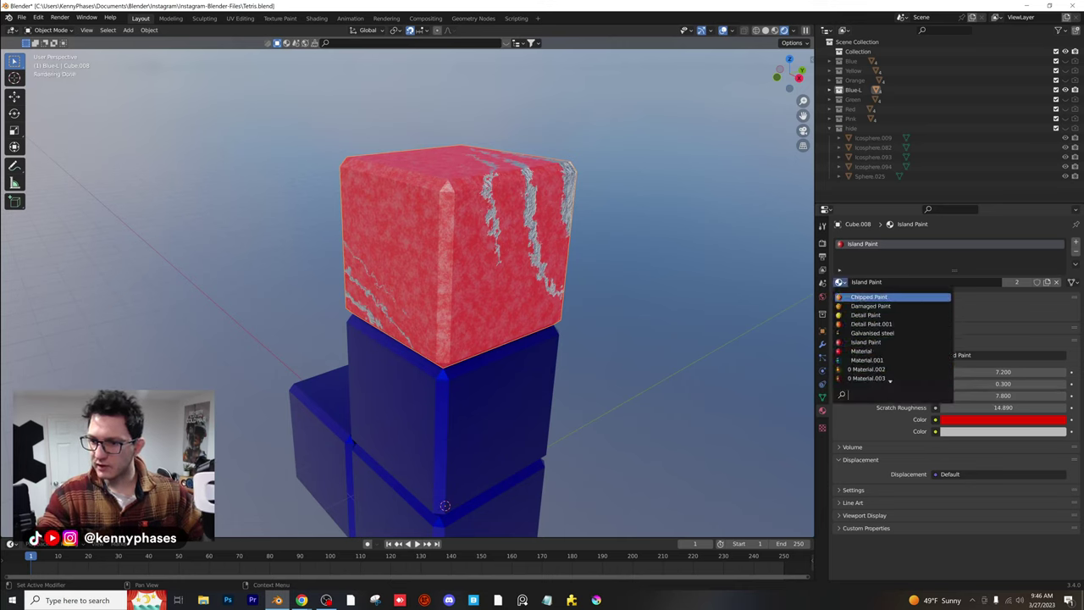
{"action": "key", "text": "Return"}
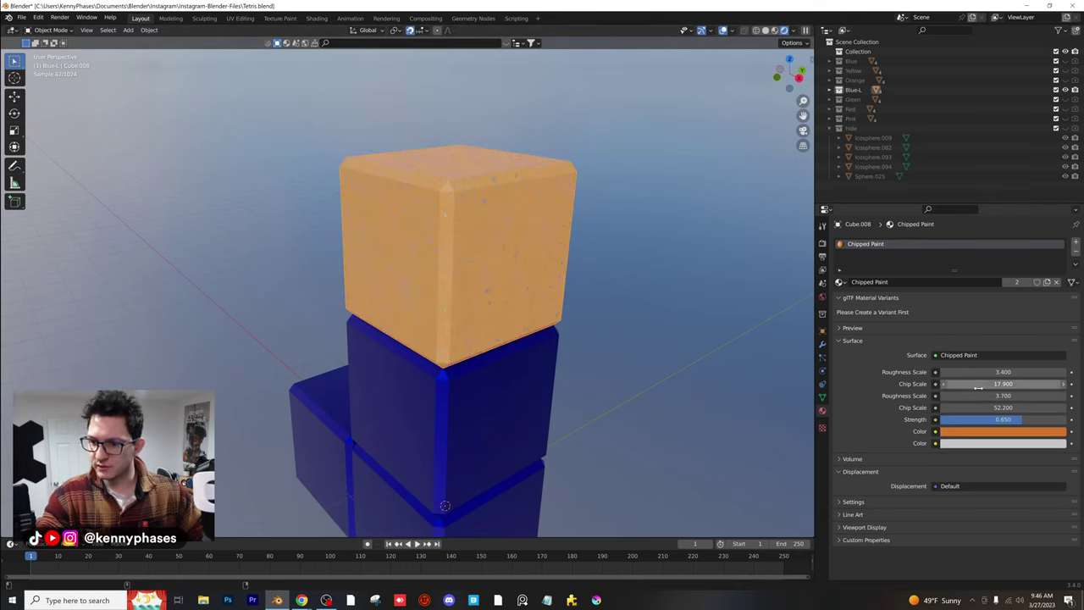
Set the Chipped Paint's first Chip Scale to 3.340 and its paint color to dark blue with hue 0.660, saturation 1.000 and value 0.188
{"action": "left_click", "coordinate": [983, 384]}
{"action": "type", "text": "1"}
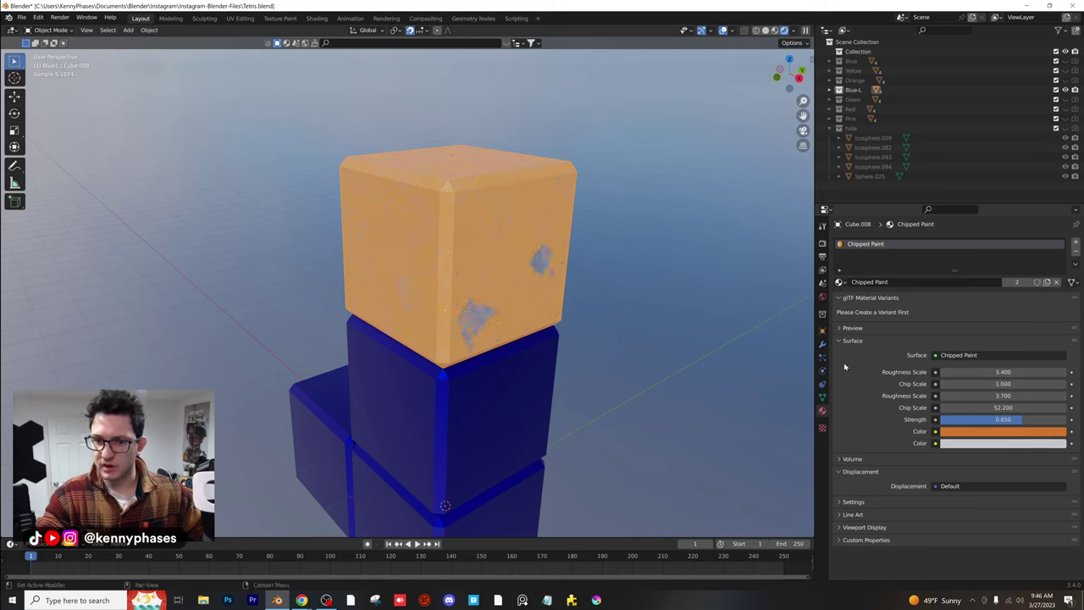
{"action": "scroll", "coordinate": [604, 309], "scroll_direction": "up", "scroll_amount": 2}
{"action": "left_click", "coordinate": [973, 384]}
{"action": "type", "text": "3.34"}
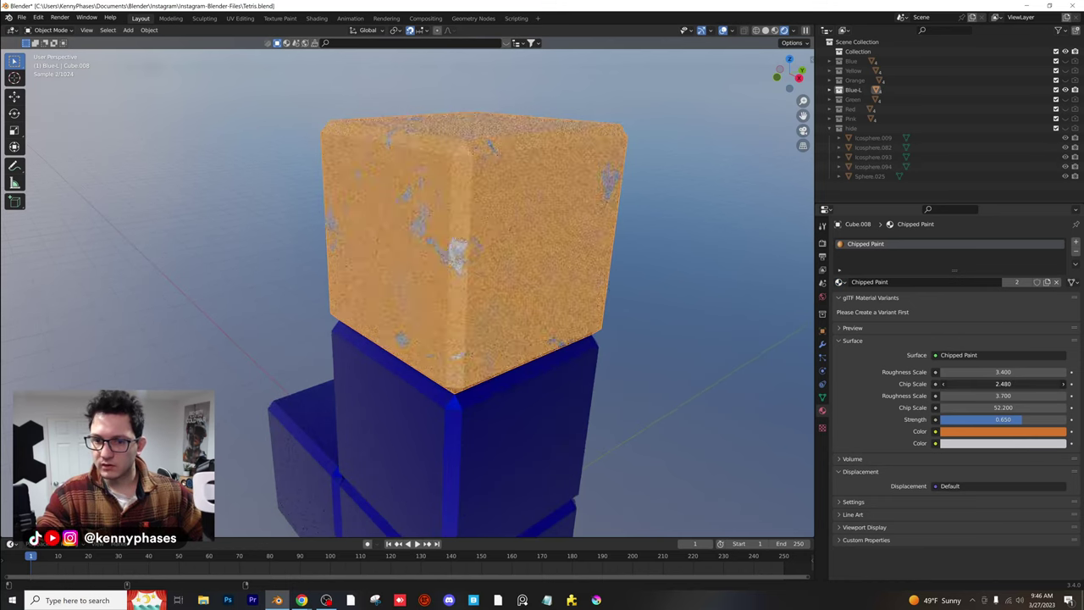
{"action": "key", "text": "Return"}
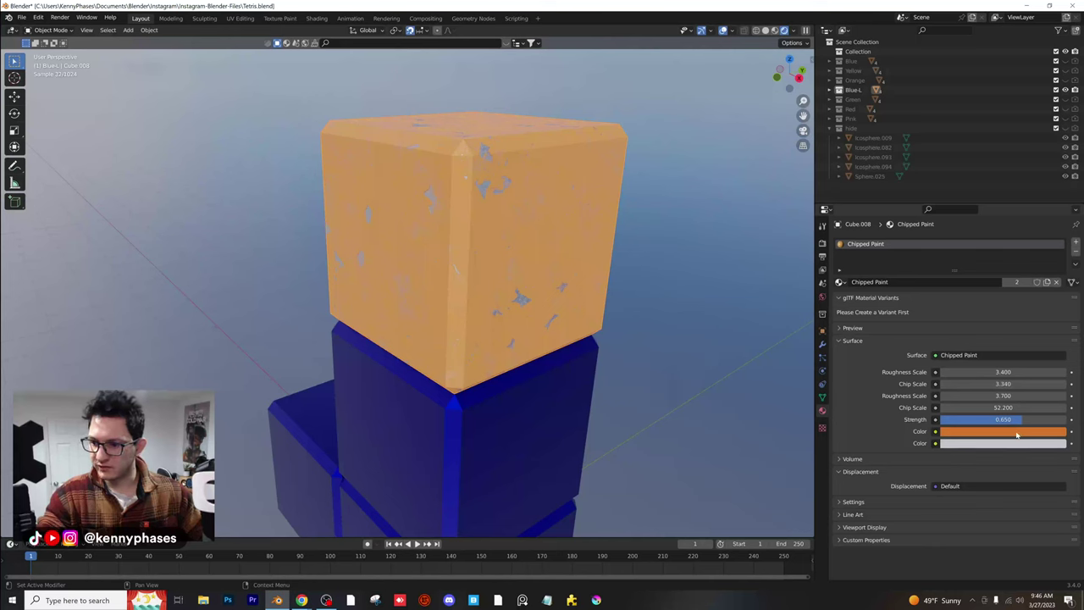
{"action": "left_click", "coordinate": [1017, 434]}
{"action": "mouse_move", "coordinate": [1024, 303]}
{"action": "left_mouse_down"}
{"action": "mouse_move", "coordinate": [1038, 300]}
{"action": "mouse_move", "coordinate": [1059, 331]}
{"action": "left_mouse_up"}
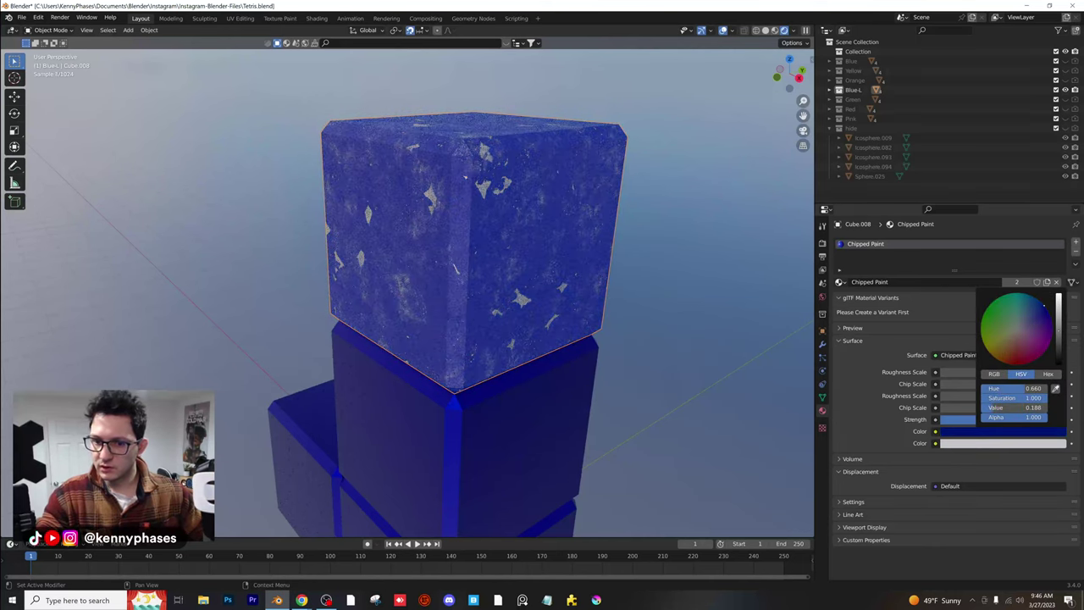
Link the top cube's Chipped Paint material to the other three cubes of the blue block
{"action": "scroll", "coordinate": [435, 450], "scroll_direction": "down", "scroll_amount": 4}
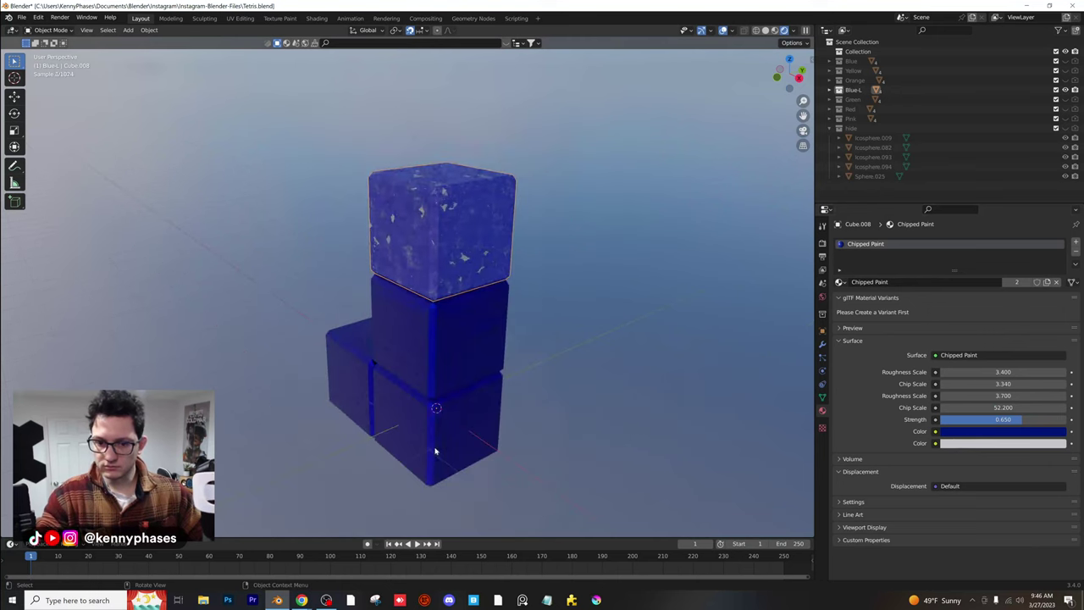
{"action": "left_click", "coordinate": [351, 393], "text": "shift"}
{"action": "left_click", "coordinate": [423, 423], "text": "shift"}
{"action": "left_click", "coordinate": [452, 349], "text": "shift"}
{"action": "left_click", "coordinate": [457, 273], "text": "shift"}
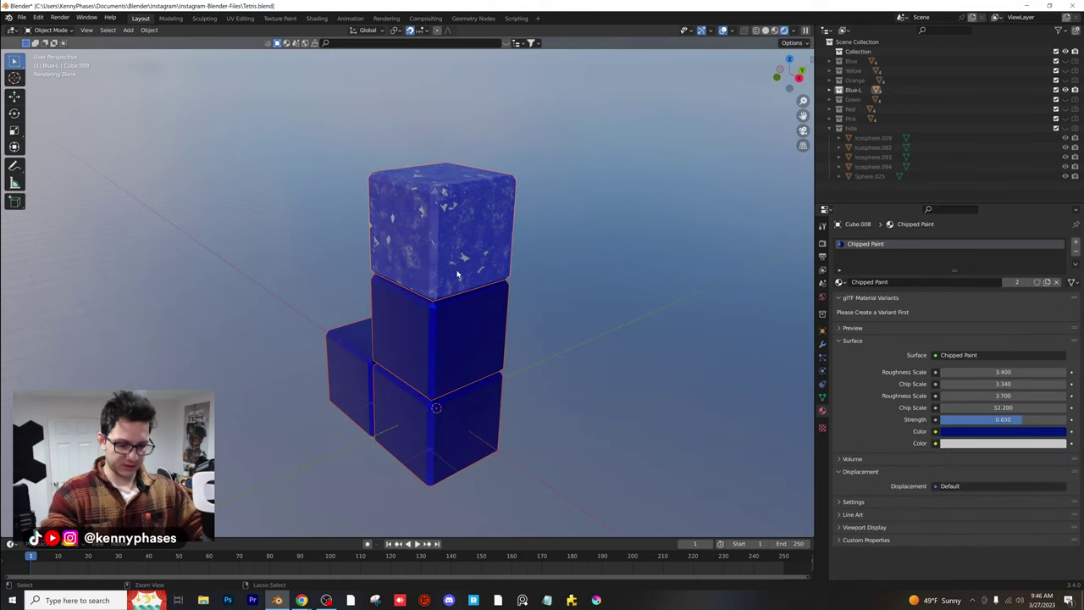
{"action": "key", "text": "ctrl+l"}
{"action": "left_click", "coordinate": [458, 273]}
Change the Chipped Paint's second color, used for the chips, to a very dark blue
{"action": "scroll", "coordinate": [653, 245], "scroll_direction": "up", "scroll_amount": 2}
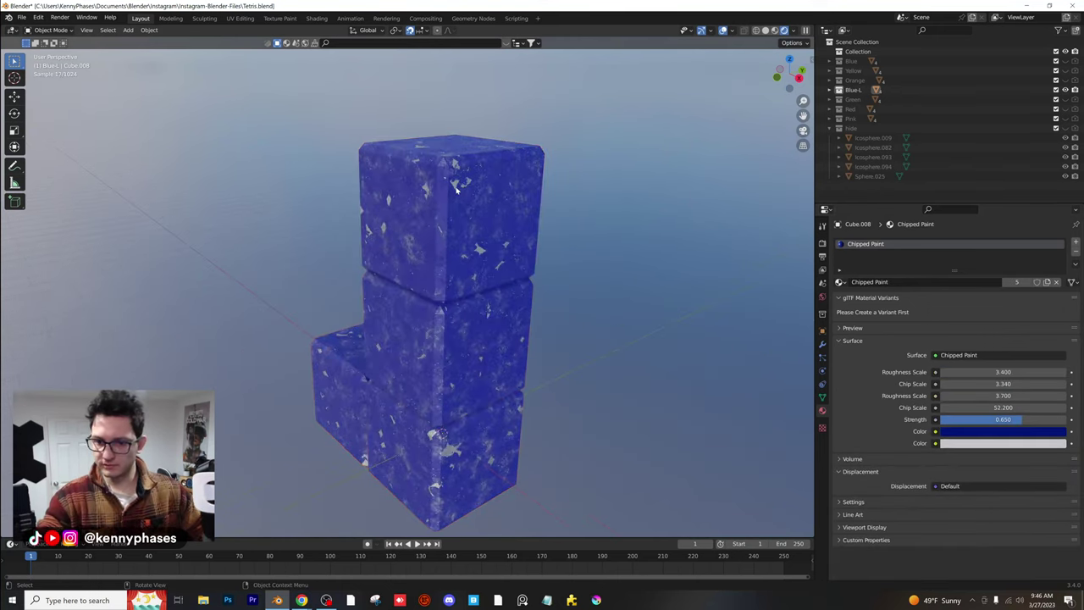
{"action": "left_click", "coordinate": [1032, 445]}
{"action": "mouse_move", "coordinate": [1042, 341]}
{"action": "left_mouse_down"}
{"action": "mouse_move", "coordinate": [1037, 319]}
{"action": "mouse_move", "coordinate": [1058, 354]}
{"action": "left_mouse_up"}
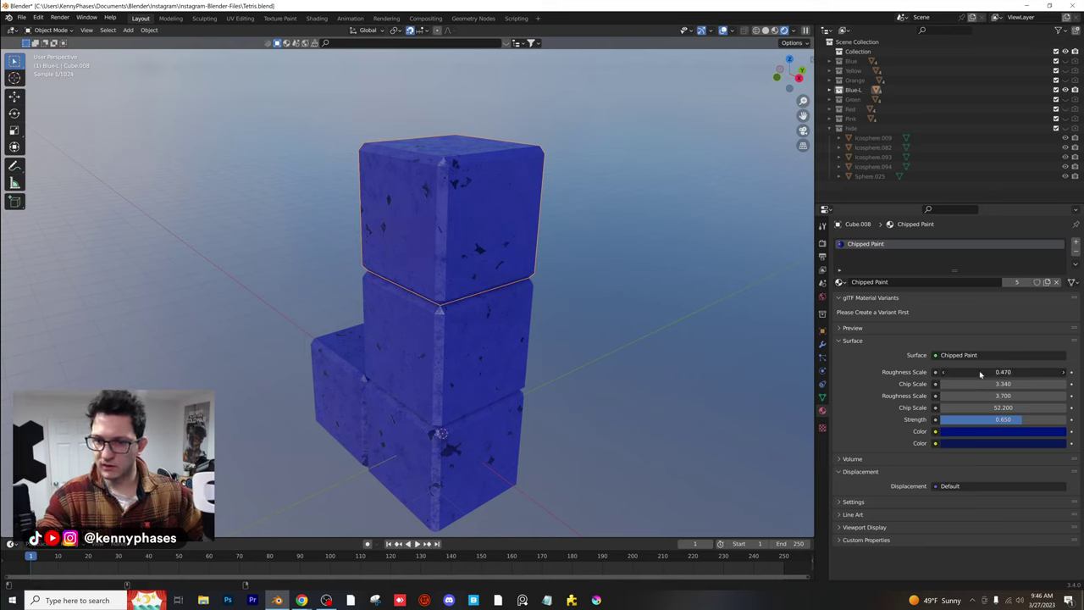
Set the Chipped Paint's first Chip Scale to 1.600 and its second Roughness Scale to 1.020, and save the file
{"action": "mouse_move", "coordinate": [1003, 383]}
{"action": "left_mouse_down"}
{"action": "mouse_move", "coordinate": [1025, 384]}
{"action": "mouse_move", "coordinate": [984, 384]}
{"action": "left_mouse_up"}
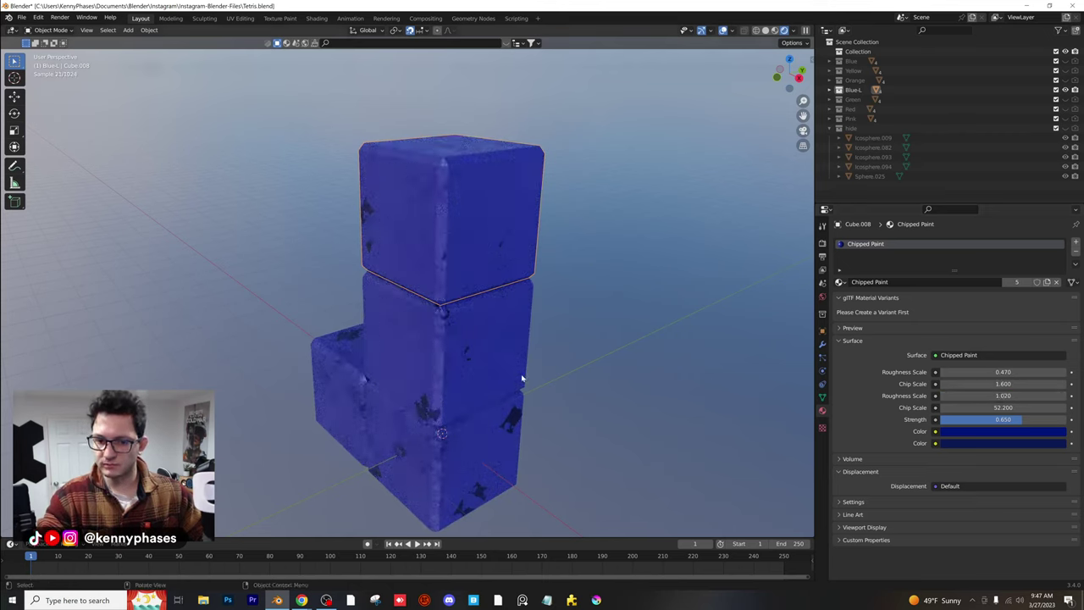
{"action": "middle_click_drag", "start_coordinate": [522, 379], "coordinate": [569, 361]}
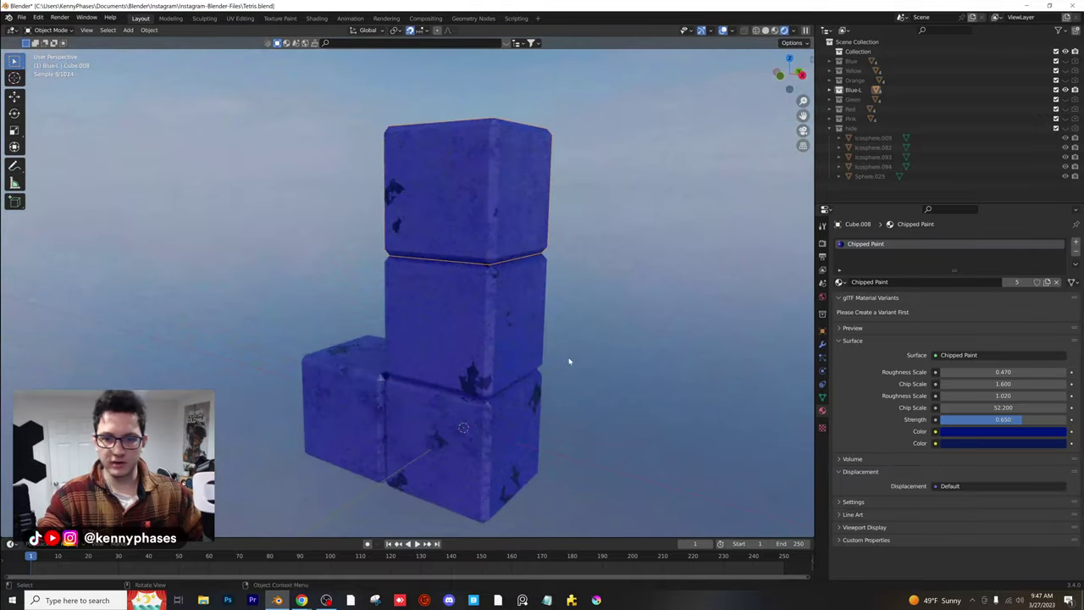
{"action": "middle_click_drag", "start_coordinate": [559, 297], "coordinate": [600, 290]}
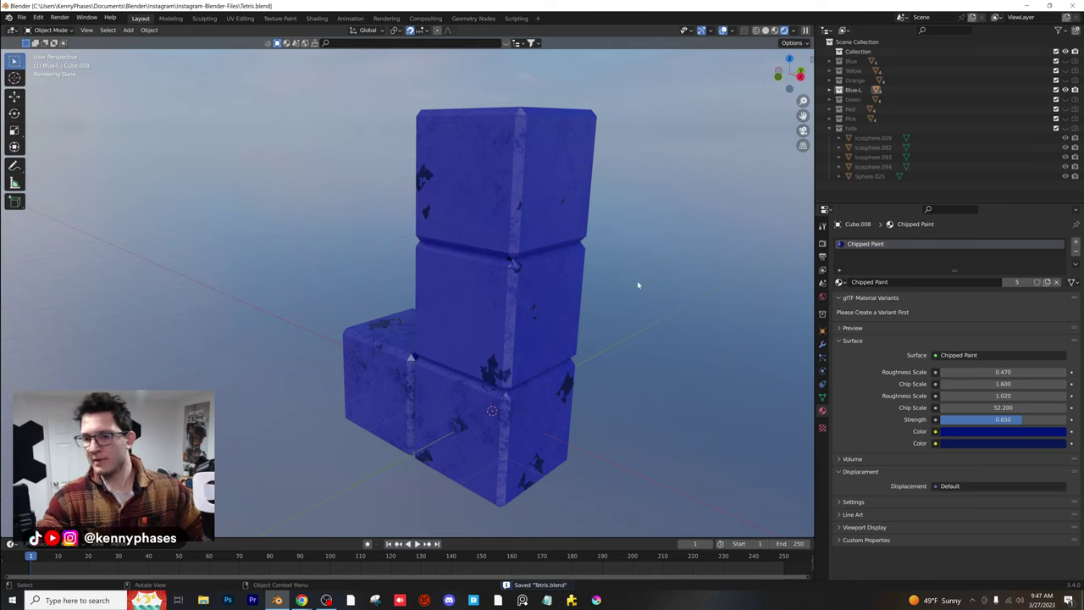
Hide the Blue-L collection, show the Blue collection and select the nearest cube of its straight block
{"action": "left_click", "coordinate": [1066, 90]}
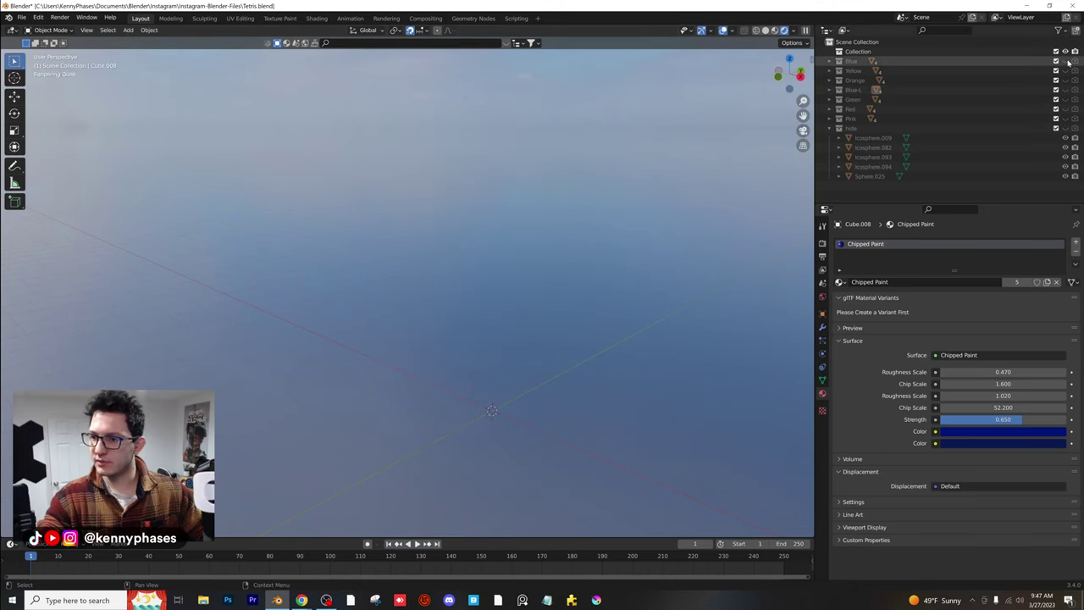
{"action": "left_click", "coordinate": [1065, 61]}
{"action": "middle_click_drag", "start_coordinate": [542, 373], "coordinate": [453, 303]}
{"action": "left_click", "coordinate": [454, 303]}
{"action": "middle_click_drag", "start_coordinate": [530, 322], "coordinate": [585, 335]}
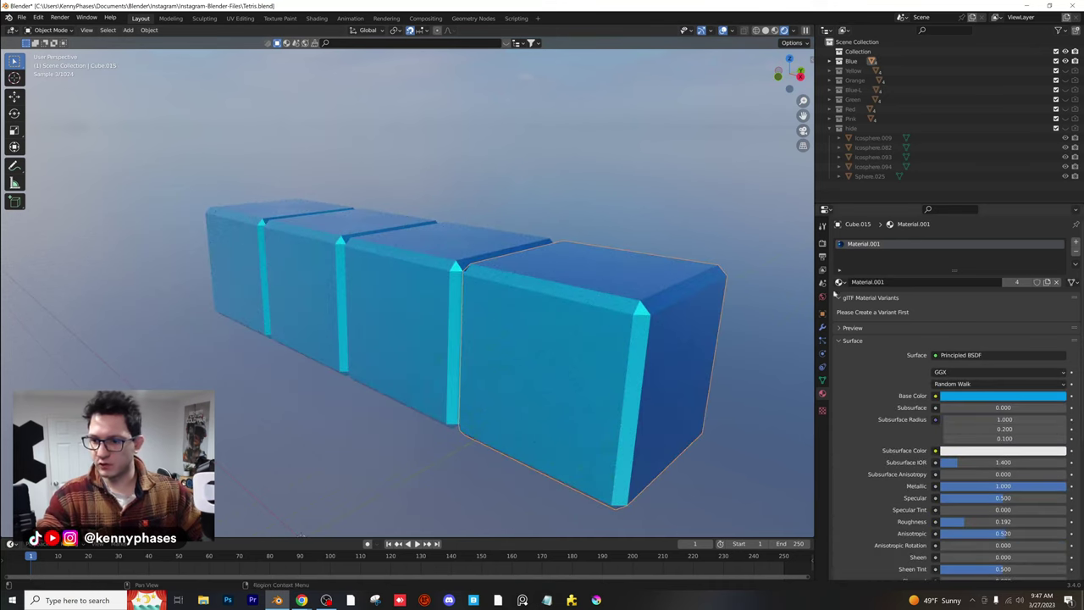
Try Chipped Paint on the nearest cube of the Blue block and replace it with the Island Paint material
{"action": "left_click", "coordinate": [839, 281]}
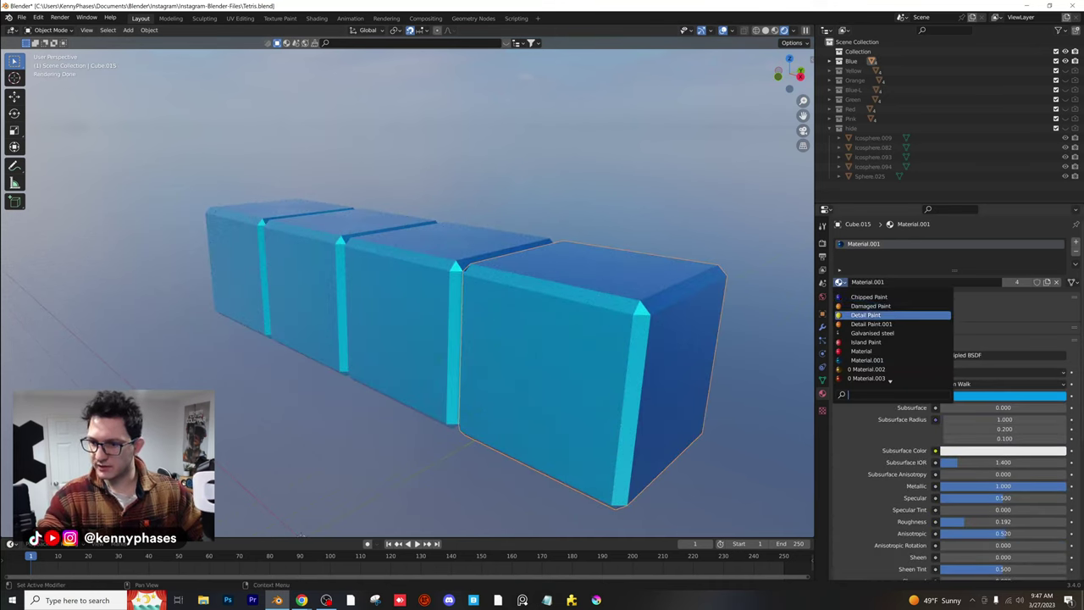
{"action": "left_click", "coordinate": [869, 296]}
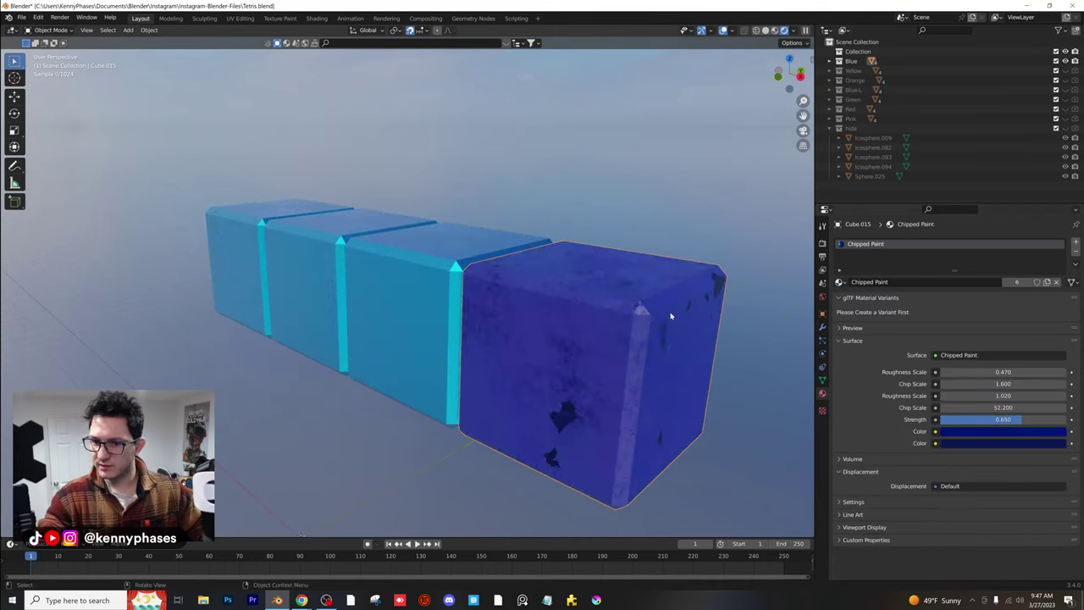
{"action": "left_click", "coordinate": [839, 281]}
{"action": "left_click", "coordinate": [872, 342]}
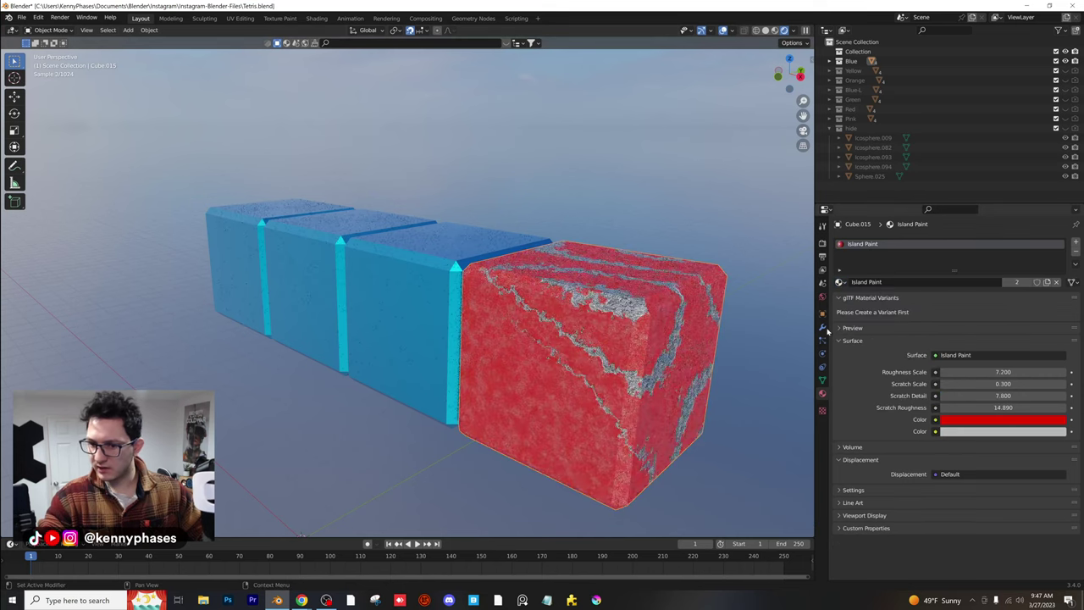
{"action": "middle_click_drag", "start_coordinate": [702, 322], "coordinate": [635, 317]}
Make the cube's Island Paint a separate copy and change its first color from red to light blue
{"action": "left_click", "coordinate": [1047, 281]}
{"action": "left_click", "coordinate": [1003, 419]}
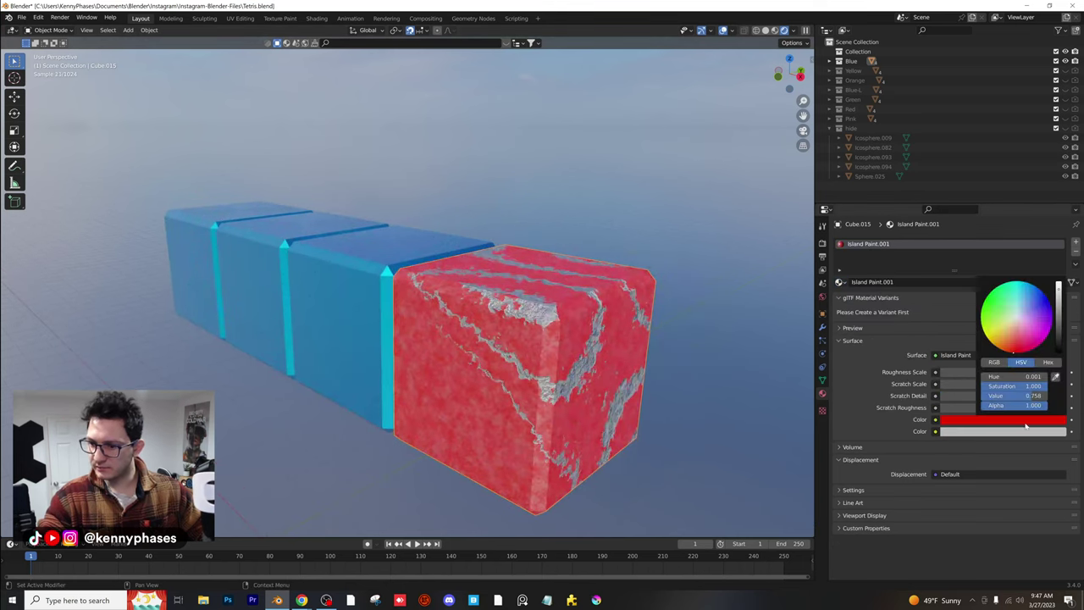
{"action": "left_click", "coordinate": [1036, 298]}
{"action": "left_click_drag", "start_coordinate": [1036, 298], "coordinate": [1027, 290]}
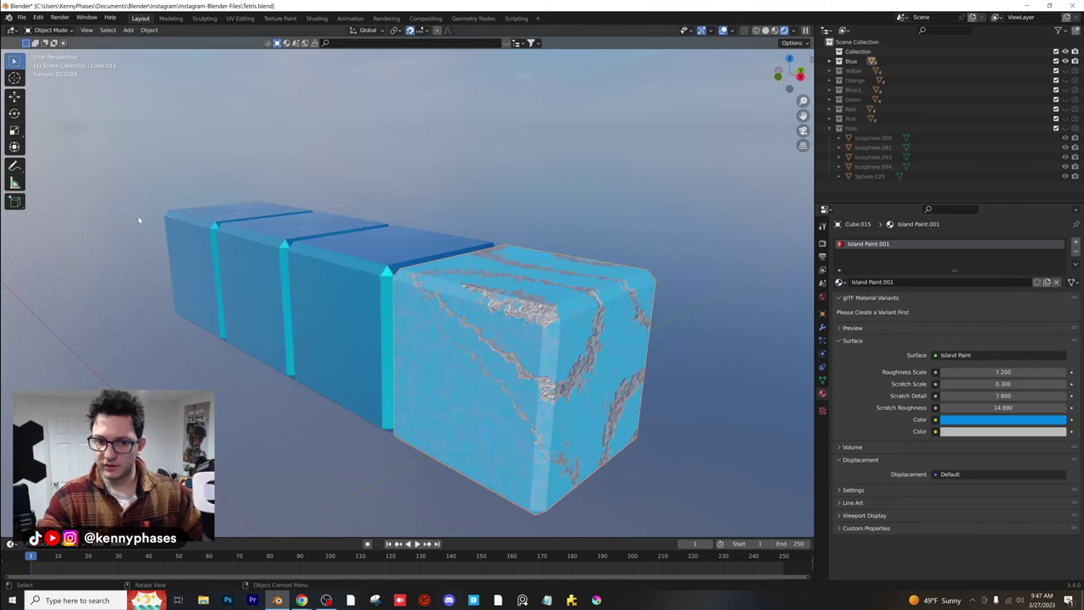
Link the nearest cube's blue Island Paint material to the other three cubes of the Blue block
{"action": "left_click", "coordinate": [209, 236]}
{"action": "left_click", "coordinate": [482, 305], "text": "shift"}
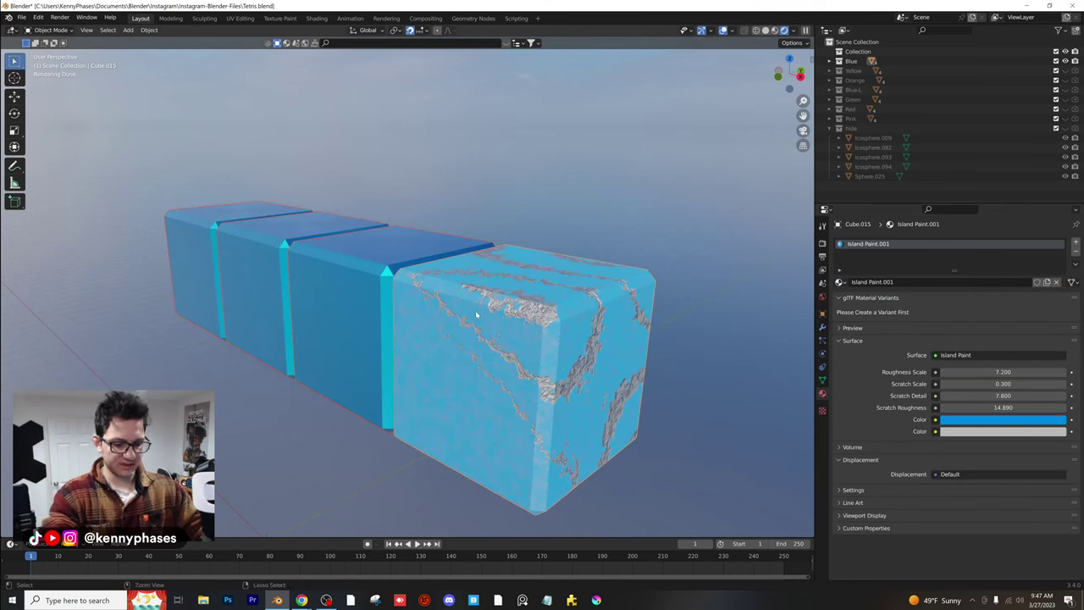
{"action": "key", "text": "ctrl+l"}
{"action": "left_click", "coordinate": [482, 305]}
{"action": "scroll", "coordinate": [486, 302], "scroll_direction": "down", "scroll_amount": 2}
{"action": "middle_click_drag", "start_coordinate": [559, 252], "coordinate": [590, 223]}
{"action": "scroll", "coordinate": [589, 222], "scroll_direction": "up", "scroll_amount": 3}
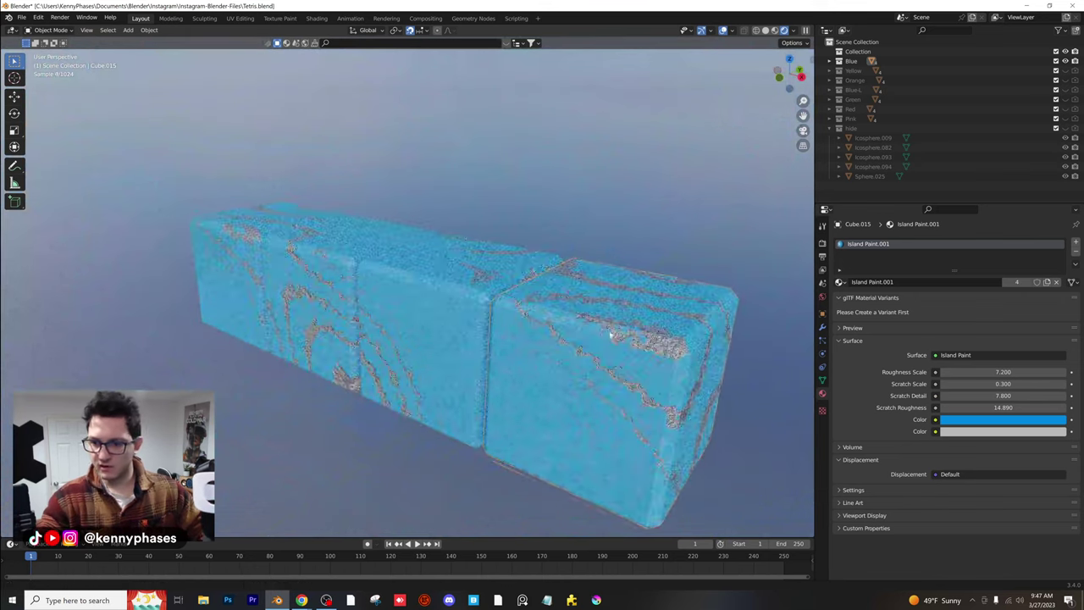
Set the Island Paint copy's Roughness Scale to 2.920 and change its second color, used for the scratches, to teal
{"action": "left_click_drag", "start_coordinate": [1003, 372], "coordinate": [958, 372]}
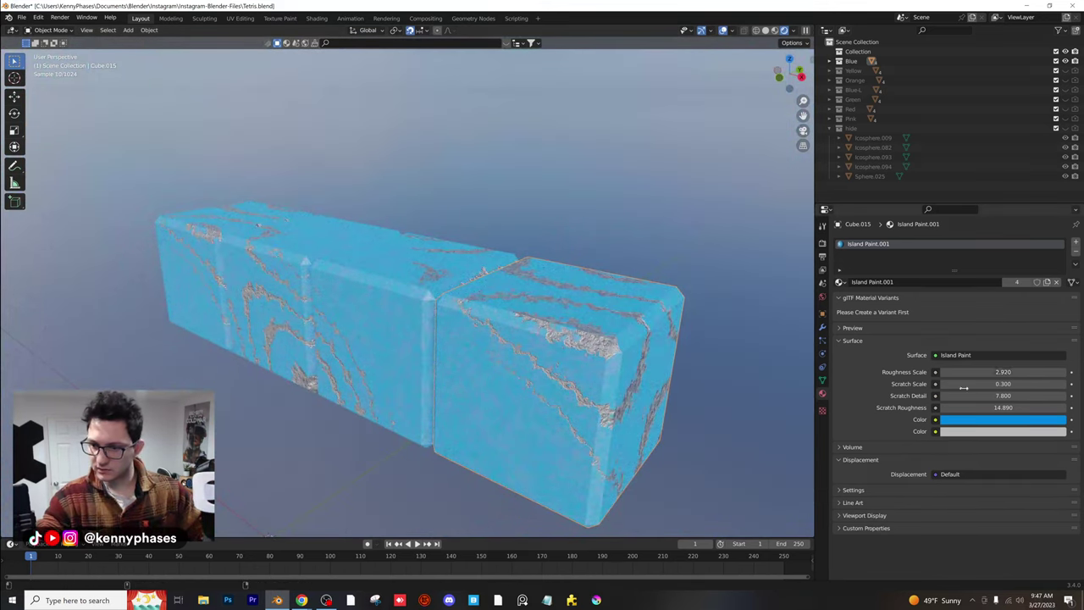
{"action": "left_click", "coordinate": [994, 432]}
{"action": "left_click", "coordinate": [1031, 317]}
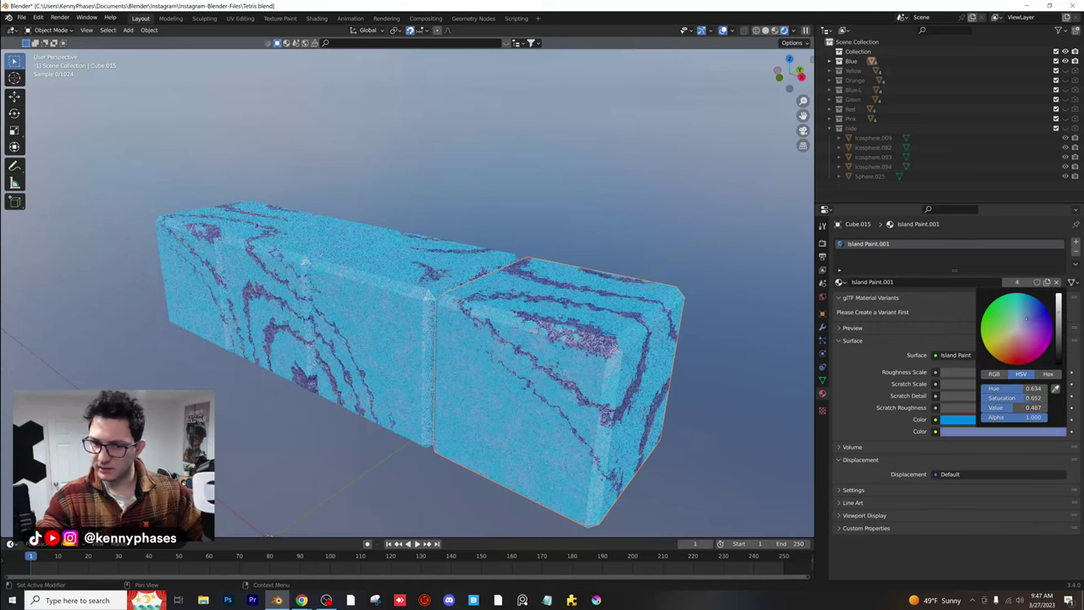
{"action": "mouse_move", "coordinate": [1019, 323]}
{"action": "left_mouse_down"}
{"action": "mouse_move", "coordinate": [1059, 332]}
{"action": "mouse_move", "coordinate": [1022, 309]}
{"action": "left_mouse_up"}
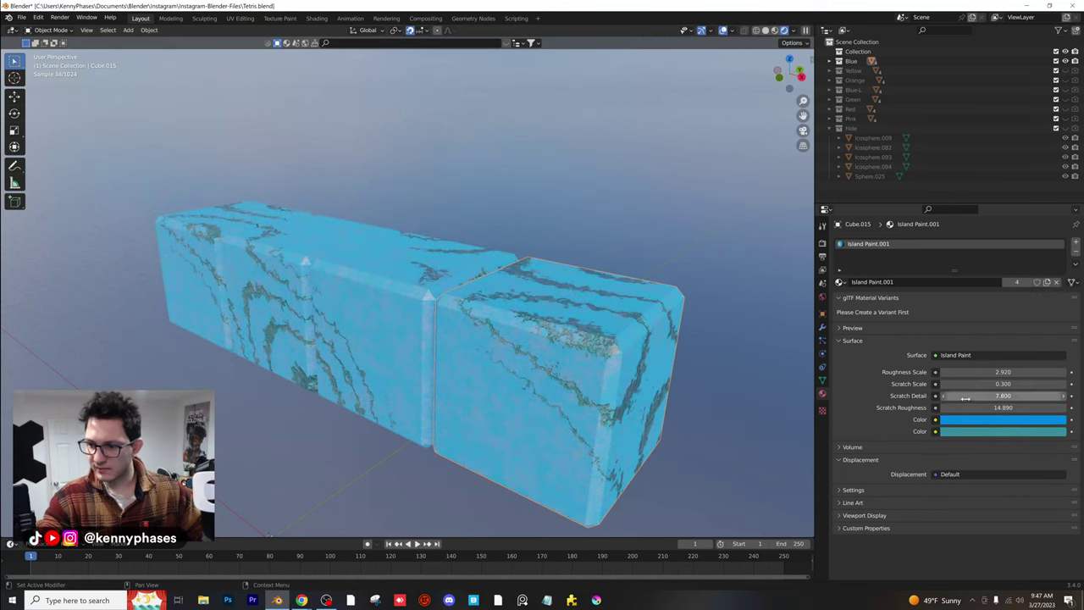
Set the Island Paint copy's Scratch Detail to 10.170 and Scratch Scale to -0.390, and save the file
{"action": "mouse_move", "coordinate": [992, 398]}
{"action": "left_mouse_down"}
{"action": "mouse_move", "coordinate": [888, 398]}
{"action": "mouse_move", "coordinate": [997, 397]}
{"action": "mouse_move", "coordinate": [952, 383]}
{"action": "left_mouse_up"}
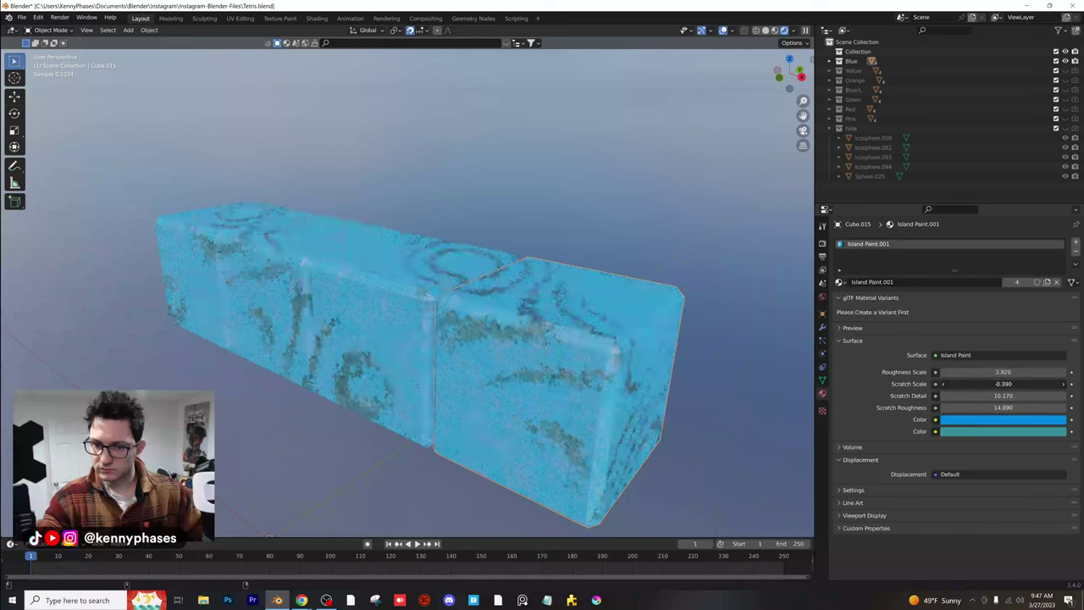
{"action": "scroll", "coordinate": [610, 364], "scroll_direction": "down", "scroll_amount": 3}
{"action": "mouse_move", "coordinate": [610, 363]}
{"action": "middle_mouse_down"}
{"action": "mouse_move", "coordinate": [581, 367]}
{"action": "mouse_move", "coordinate": [618, 343]}
{"action": "mouse_move", "coordinate": [596, 347]}
{"action": "middle_mouse_up"}
{"action": "scroll", "coordinate": [502, 348], "scroll_direction": "up", "scroll_amount": 1}
{"action": "scroll", "coordinate": [501, 348], "scroll_direction": "up", "scroll_amount": 3}
{"action": "scroll", "coordinate": [617, 378], "scroll_direction": "down", "scroll_amount": 4}
{"action": "scroll", "coordinate": [595, 347], "scroll_direction": "up", "scroll_amount": 1}
{"action": "key", "text": "ctrl+s"}
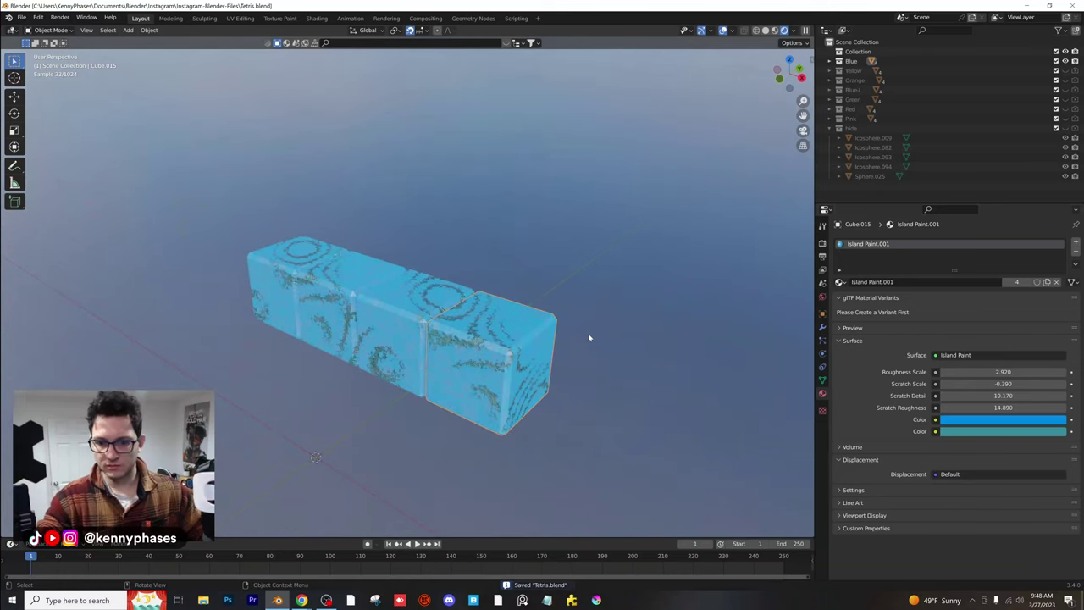
Hide the Blue collection, show the Green collection and select the top cube of its block
{"action": "left_click", "coordinate": [1065, 62]}
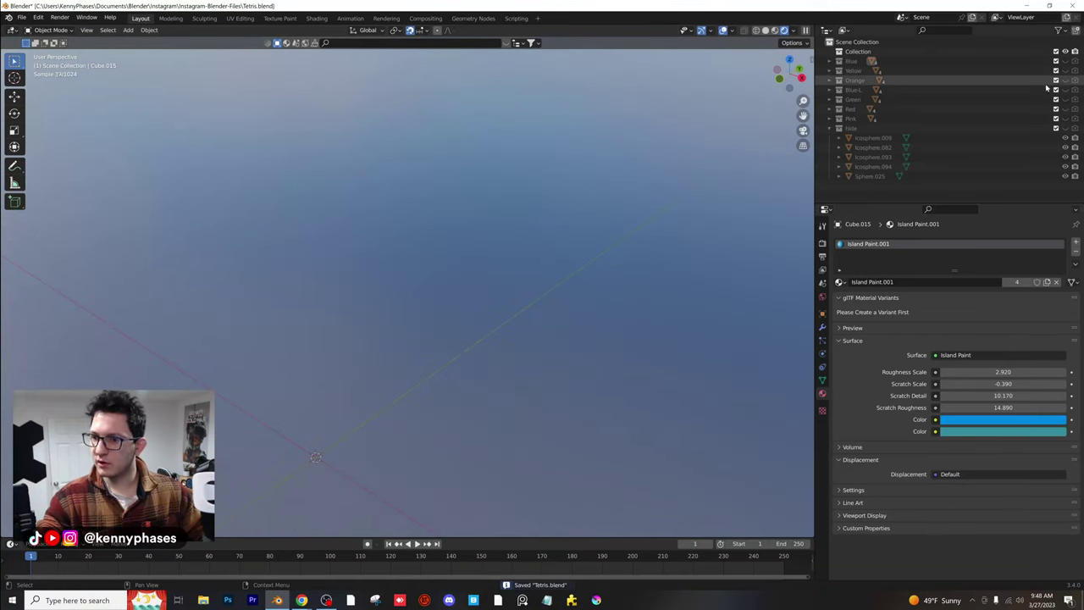
{"action": "left_click", "coordinate": [1065, 90]}
{"action": "left_click", "coordinate": [1065, 90]}
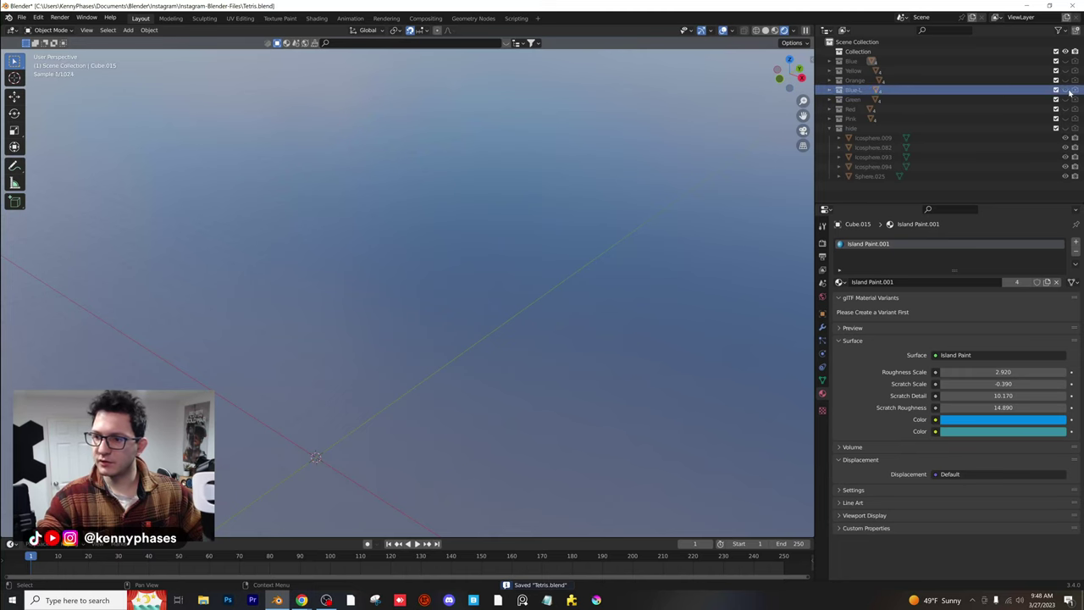
{"action": "left_click", "coordinate": [1066, 99]}
{"action": "middle_click_drag", "start_coordinate": [550, 309], "coordinate": [578, 302]}
{"action": "left_click", "coordinate": [484, 292]}
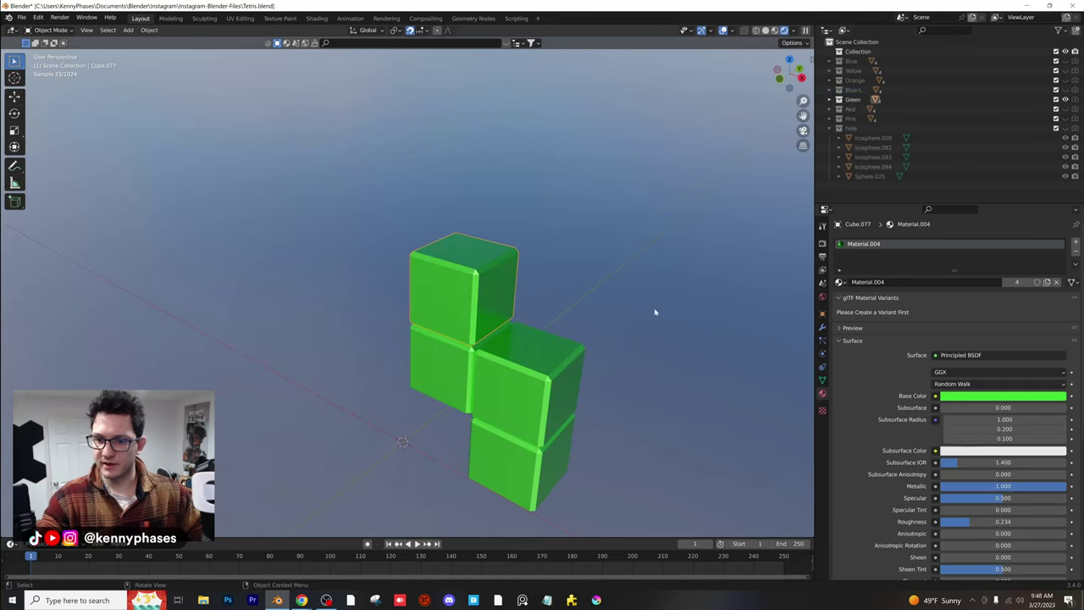
Try Island Paint on the top cube of the Green block and replace it with the yellow Detail Paint material
{"action": "left_click", "coordinate": [839, 282]}
{"action": "left_click", "coordinate": [881, 307]}
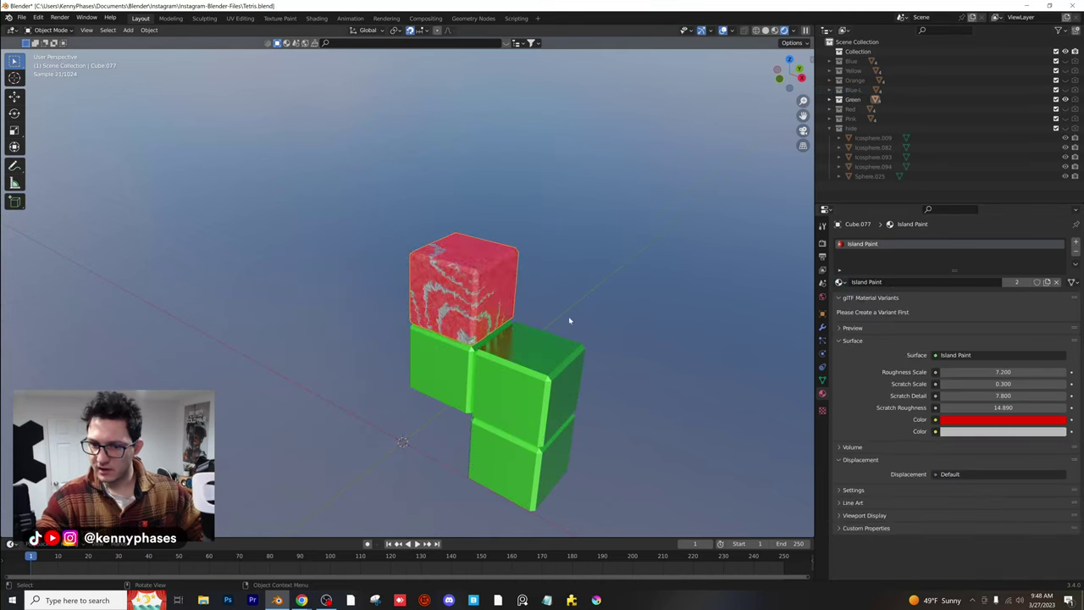
{"action": "scroll", "coordinate": [569, 316], "scroll_direction": "up", "scroll_amount": 1}
{"action": "middle_click_drag", "start_coordinate": [605, 306], "coordinate": [580, 308], "text": "shift"}
{"action": "left_click", "coordinate": [840, 282]}
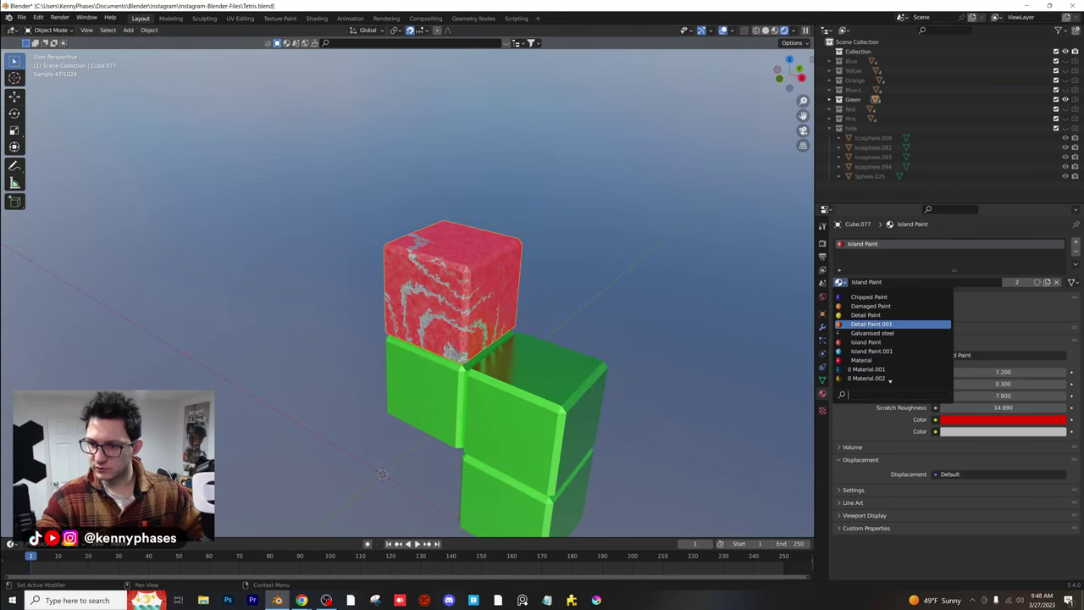
{"action": "left_click", "coordinate": [872, 315]}
{"action": "scroll", "coordinate": [620, 295], "scroll_direction": "up", "scroll_amount": 1}
Make the cube's Detail Paint a separate copy and recolor both paint colors bright green and the metal color bluish green
{"action": "left_click", "coordinate": [1016, 281]}
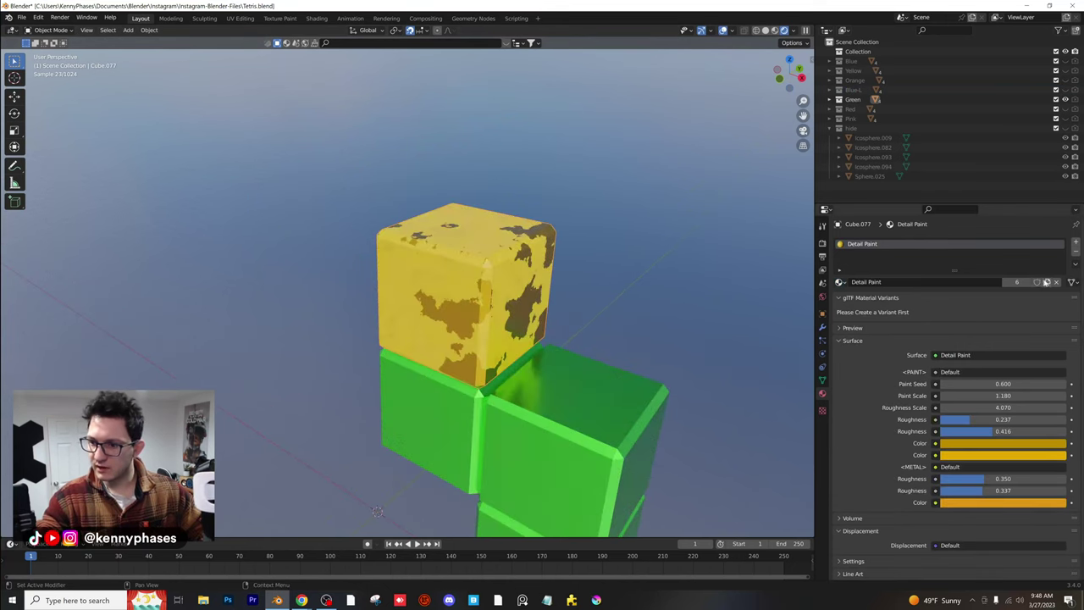
{"action": "left_click", "coordinate": [994, 447]}
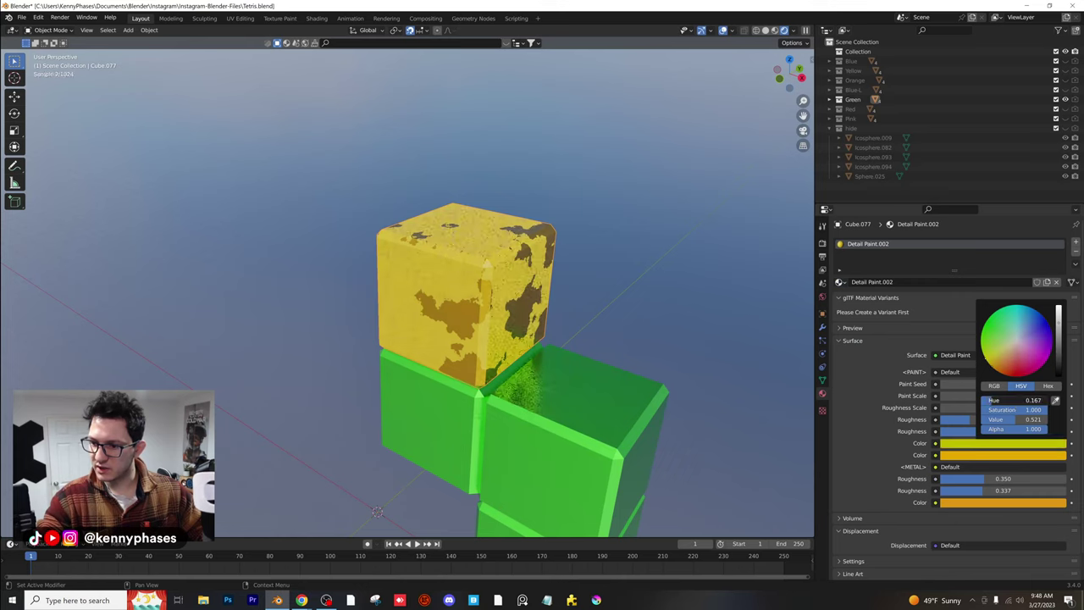
{"action": "mouse_move", "coordinate": [993, 401]}
{"action": "left_mouse_down"}
{"action": "mouse_move", "coordinate": [1035, 412]}
{"action": "mouse_move", "coordinate": [1004, 414]}
{"action": "left_mouse_up"}
{"action": "left_click", "coordinate": [972, 456]}
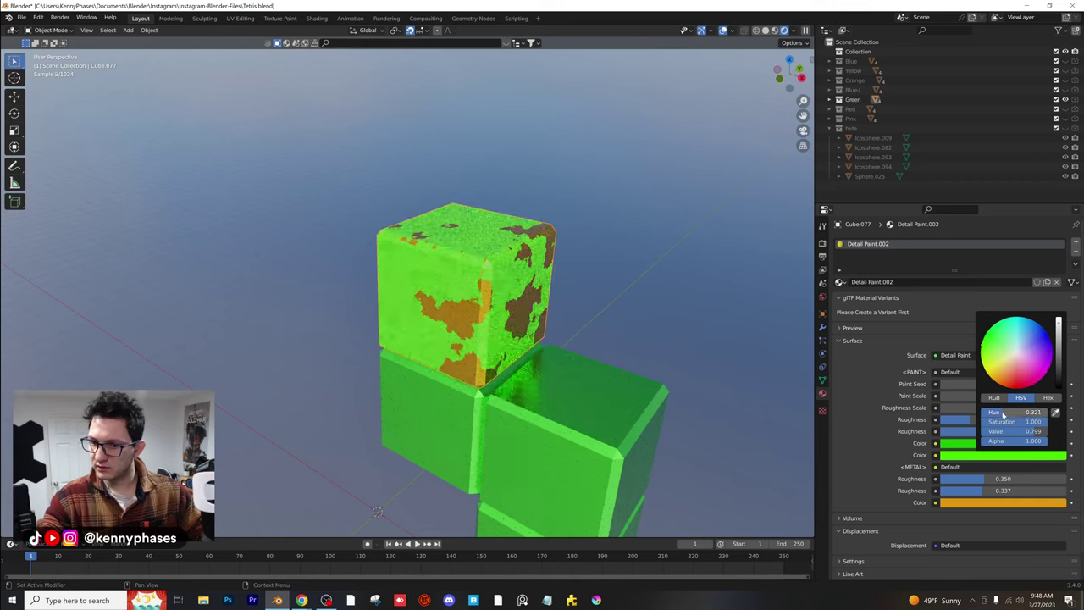
{"action": "left_click", "coordinate": [988, 502]}
{"action": "left_click_drag", "start_coordinate": [1004, 459], "coordinate": [1023, 458]}
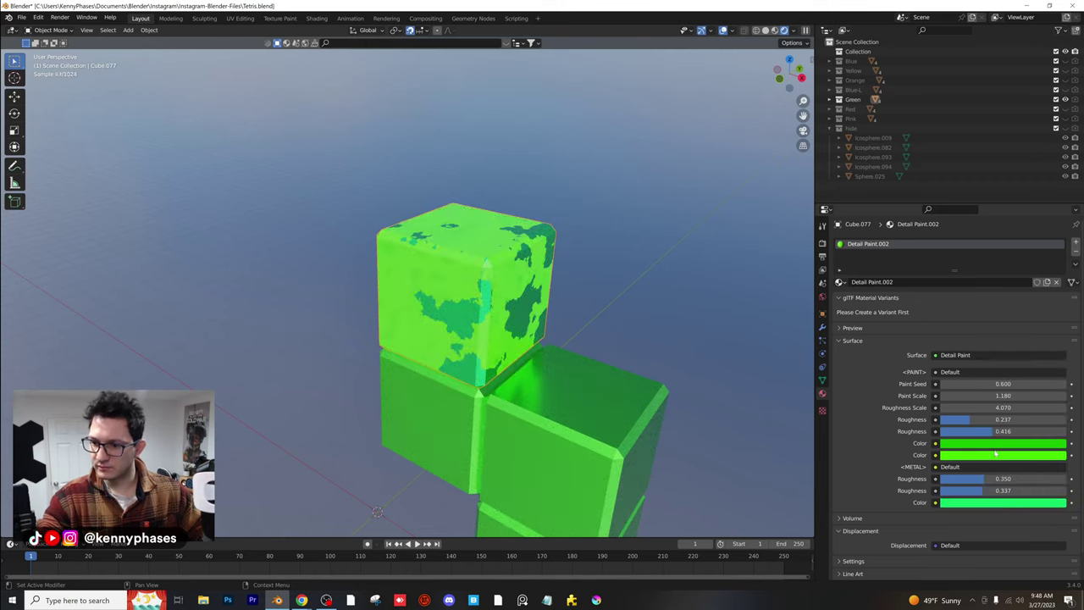
Darken the two paint colors of the green Detail Paint copy by lowering their values
{"action": "left_click", "coordinate": [996, 454]}
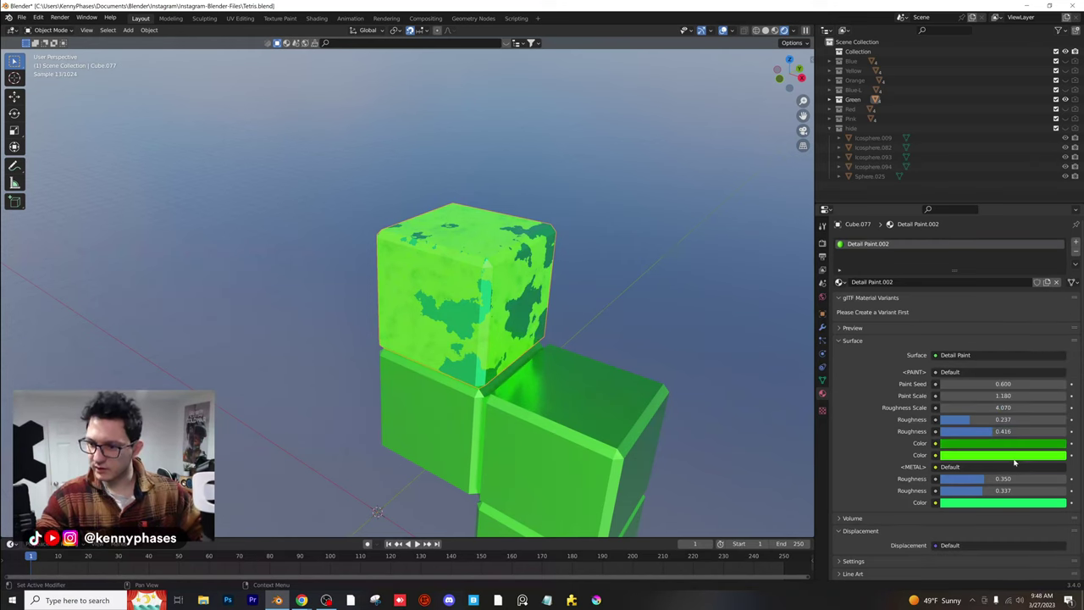
{"action": "left_click", "coordinate": [1015, 457]}
{"action": "left_click_drag", "start_coordinate": [1059, 354], "coordinate": [1059, 337]}
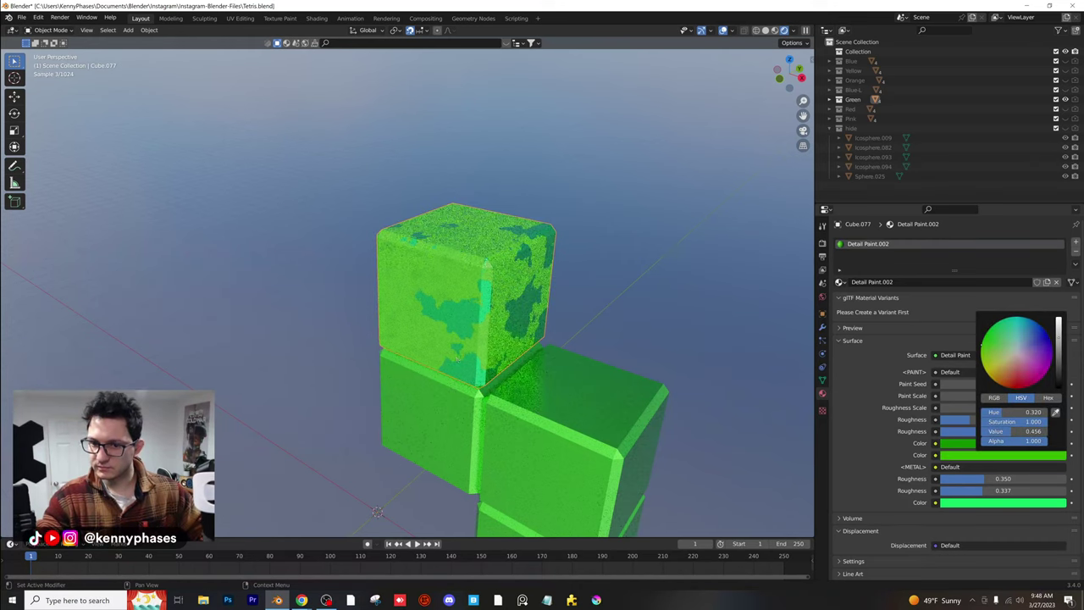
{"action": "middle_click_drag", "start_coordinate": [370, 370], "coordinate": [517, 370]}
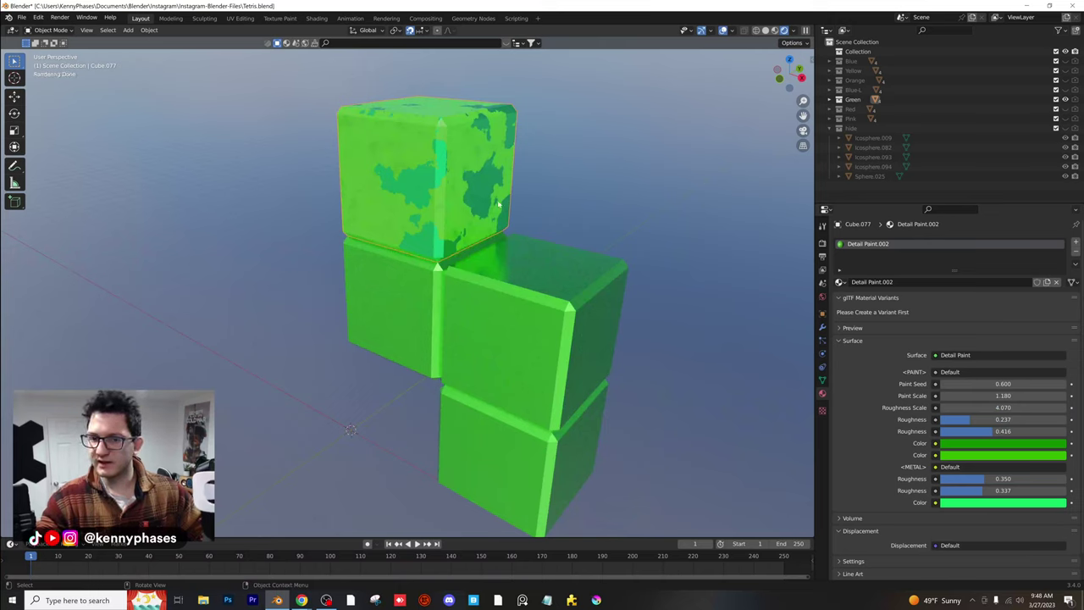
Compare the green cube with the Blue-L, Yellow and Blue blocks by briefly showing each collection
{"action": "left_click", "coordinate": [1065, 90]}
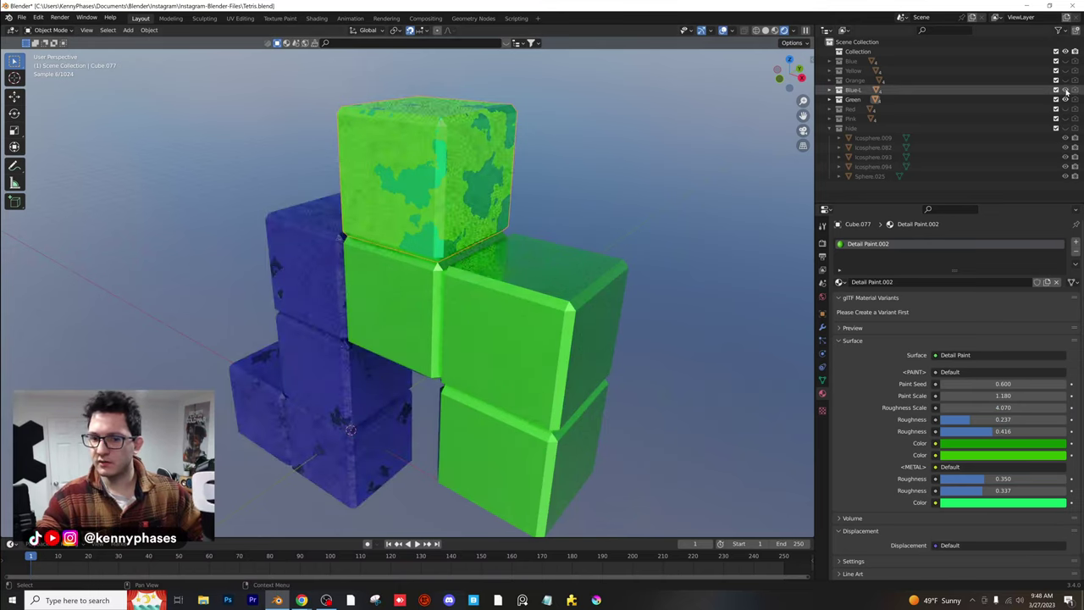
{"action": "left_click", "coordinate": [1065, 90]}
{"action": "left_click", "coordinate": [1066, 71]}
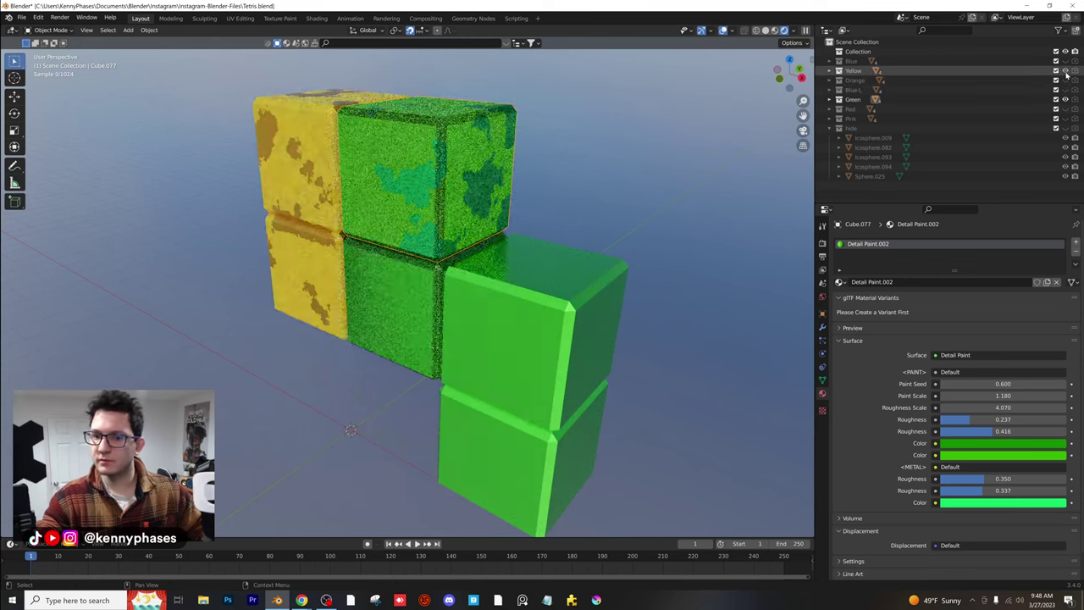
{"action": "left_click", "coordinate": [1066, 70]}
{"action": "left_click", "coordinate": [1066, 61]}
{"action": "left_click", "coordinate": [1066, 61]}
Link the top cube's green Detail Paint material to the other three cubes of the Green block and save the file
{"action": "left_click", "coordinate": [500, 320]}
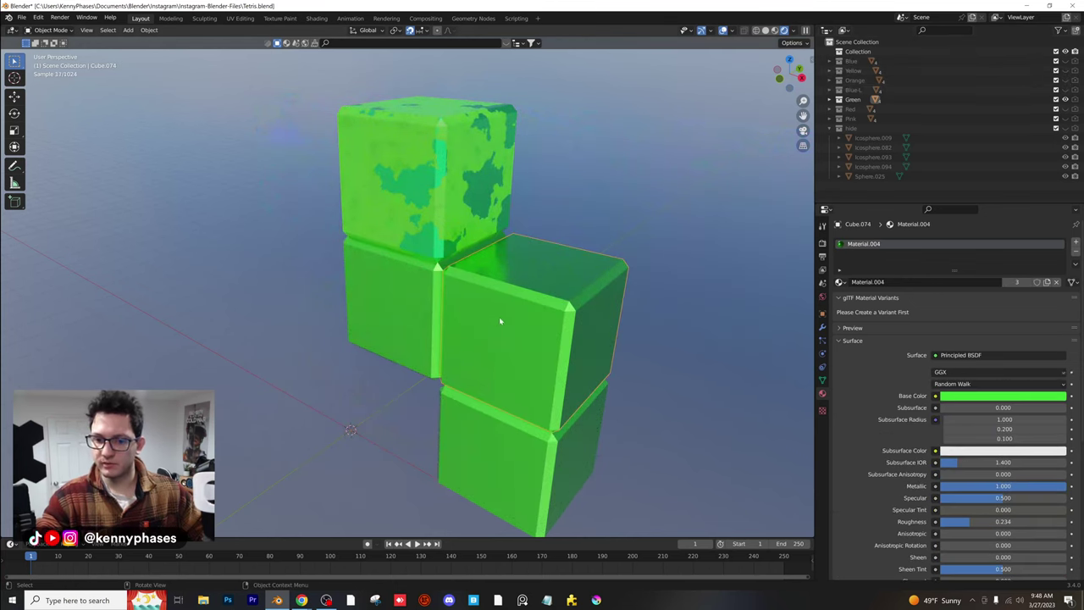
{"action": "left_click", "coordinate": [413, 199], "text": "shift"}
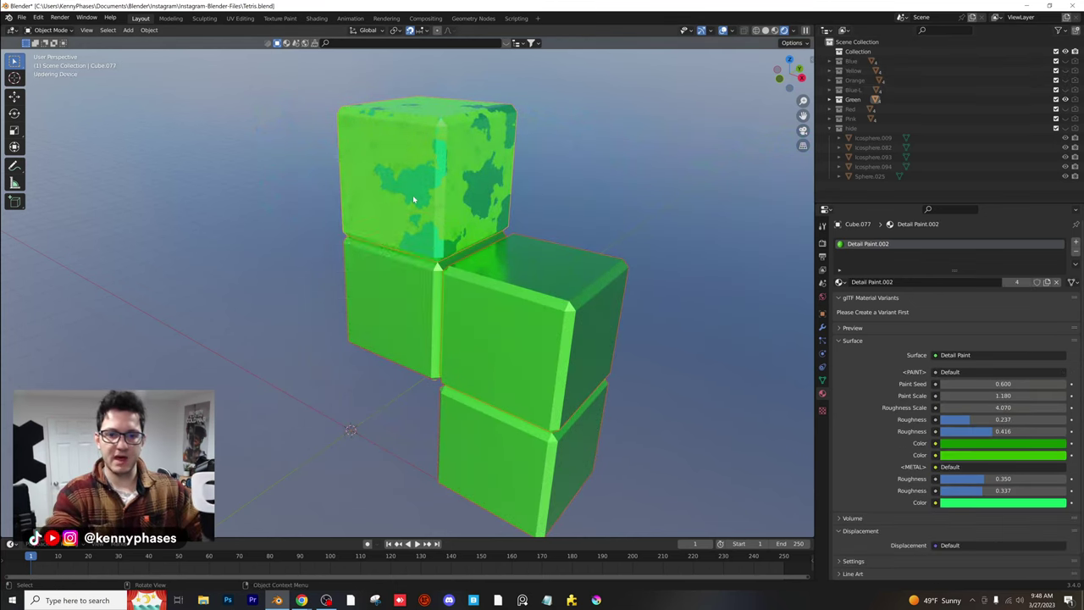
{"action": "key", "text": "ctrl+s"}
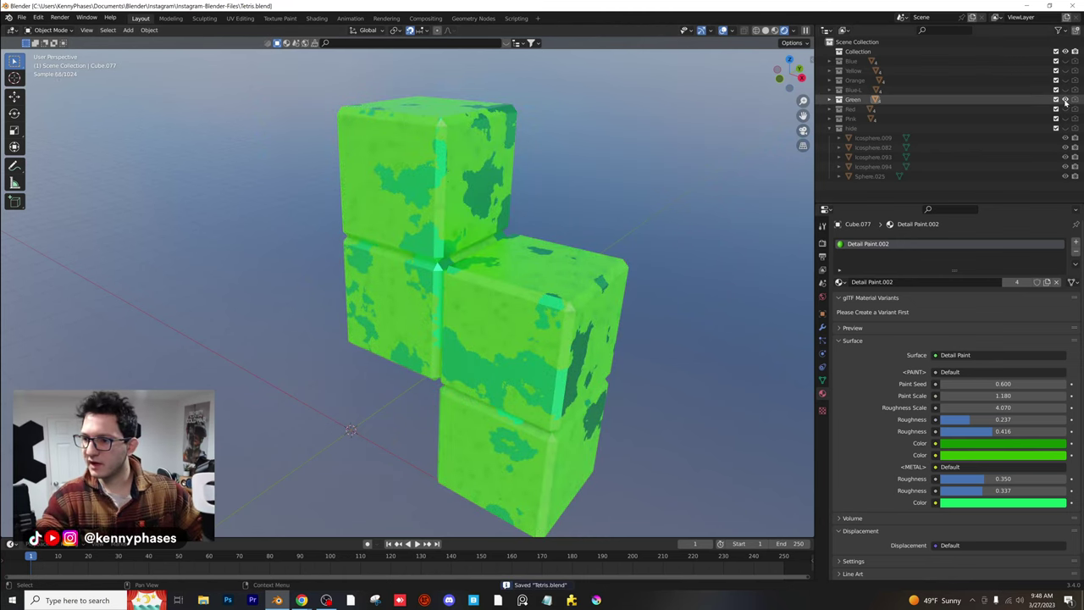
Show the Red block in place of the Green one and assign the Detail Paint material to its top cube
{"action": "left_click", "coordinate": [1065, 99]}
{"action": "left_click", "coordinate": [1065, 109]}
{"action": "left_click", "coordinate": [483, 184]}
{"action": "left_click", "coordinate": [840, 282]}
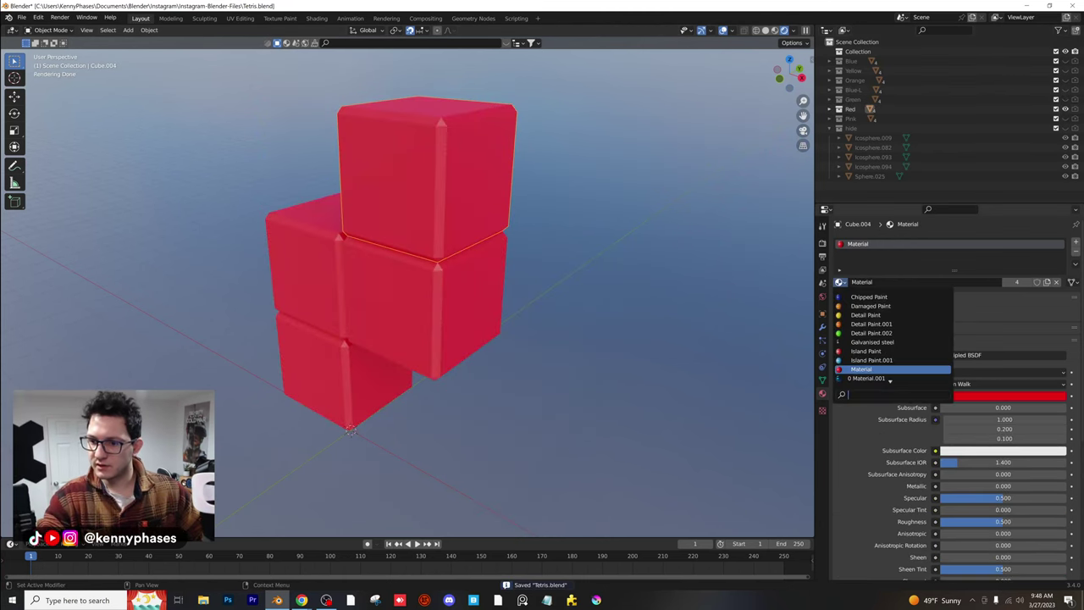
{"action": "left_click", "coordinate": [839, 282]}
{"action": "left_click", "coordinate": [865, 314]}
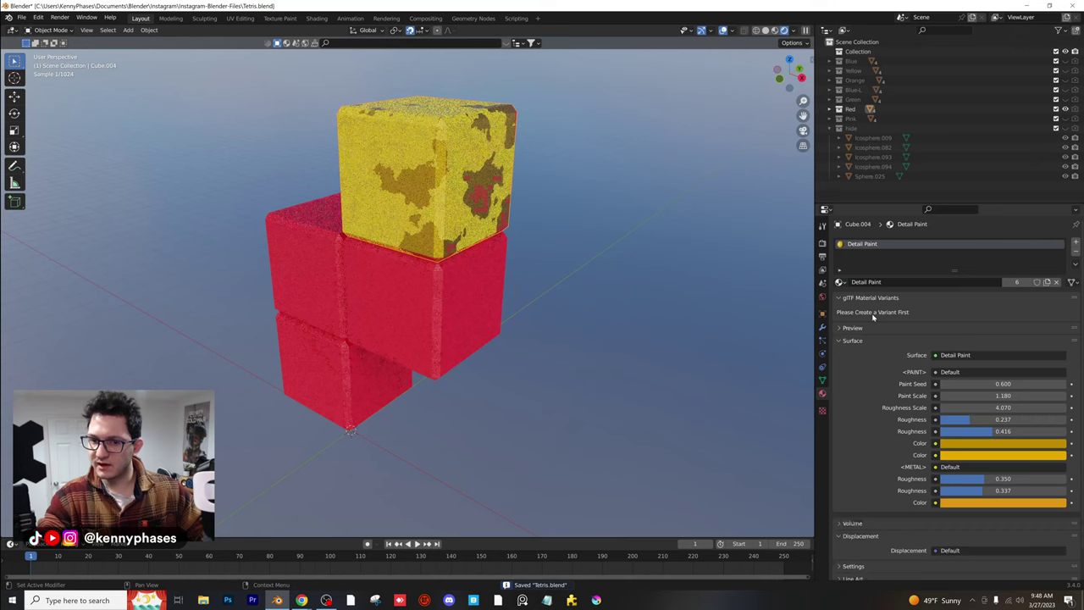
Make the cube's Detail Paint a separate copy and recolor both paint colors and the metal color red
{"action": "left_click", "coordinate": [1047, 283]}
{"action": "left_click", "coordinate": [993, 445]}
{"action": "left_click", "coordinate": [1014, 376]}
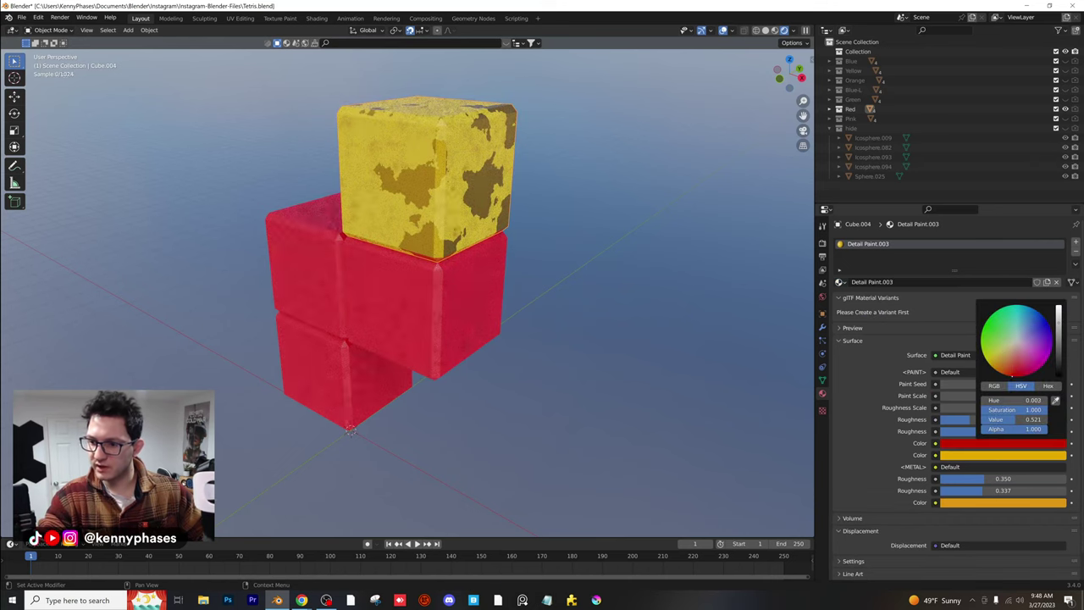
{"action": "left_click", "coordinate": [996, 454]}
{"action": "key", "text": "ctrl+v"}
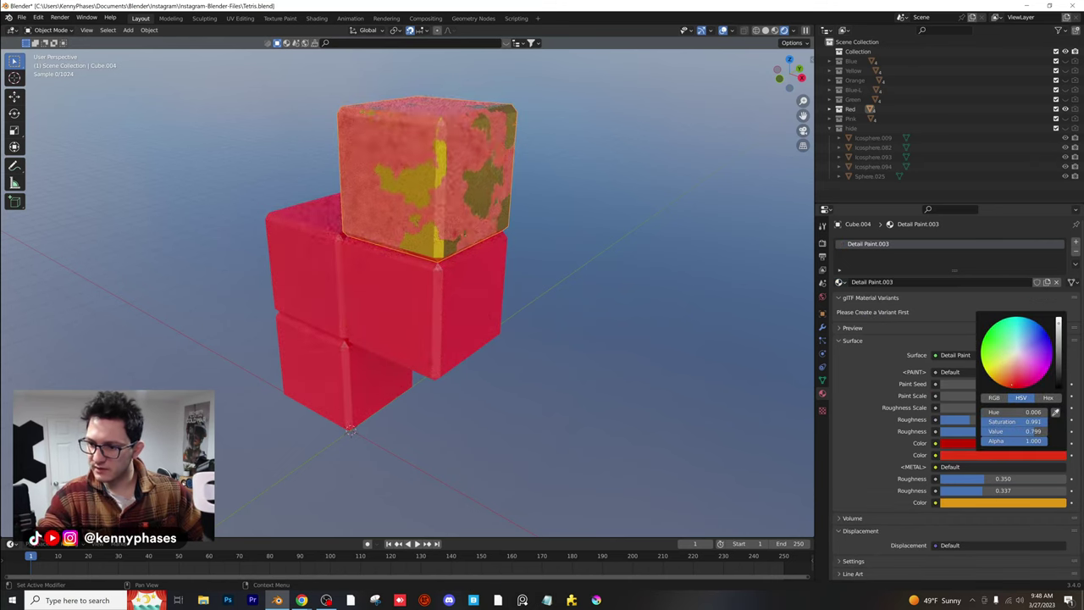
{"action": "left_click", "coordinate": [1004, 503]}
{"action": "key", "text": "ctrl+v"}
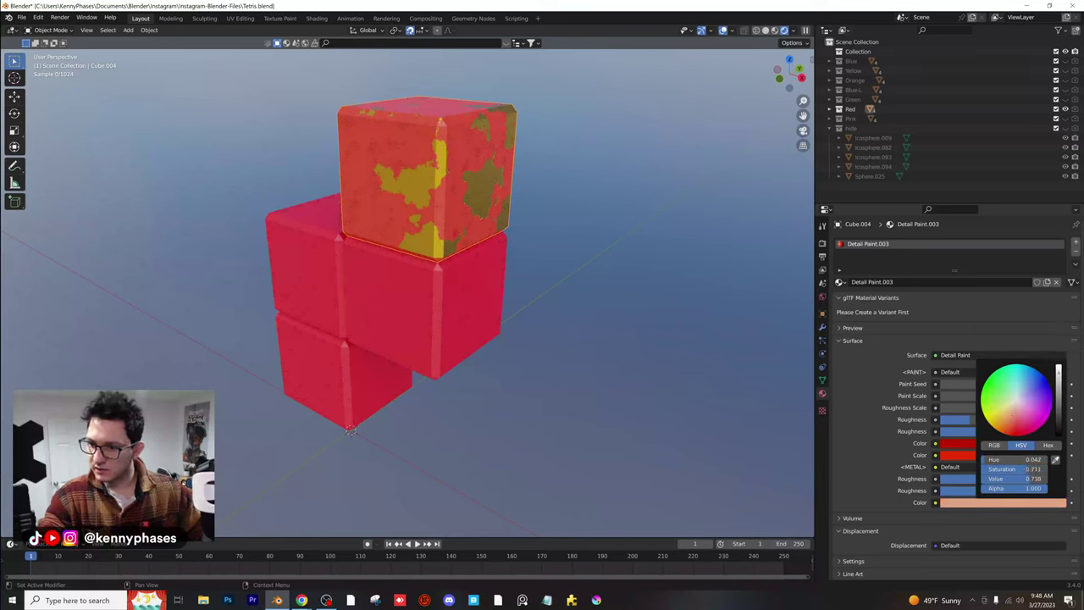
Link the top cube's red Detail Paint material to the other three cubes of the Red block
{"action": "left_click", "coordinate": [344, 314]}
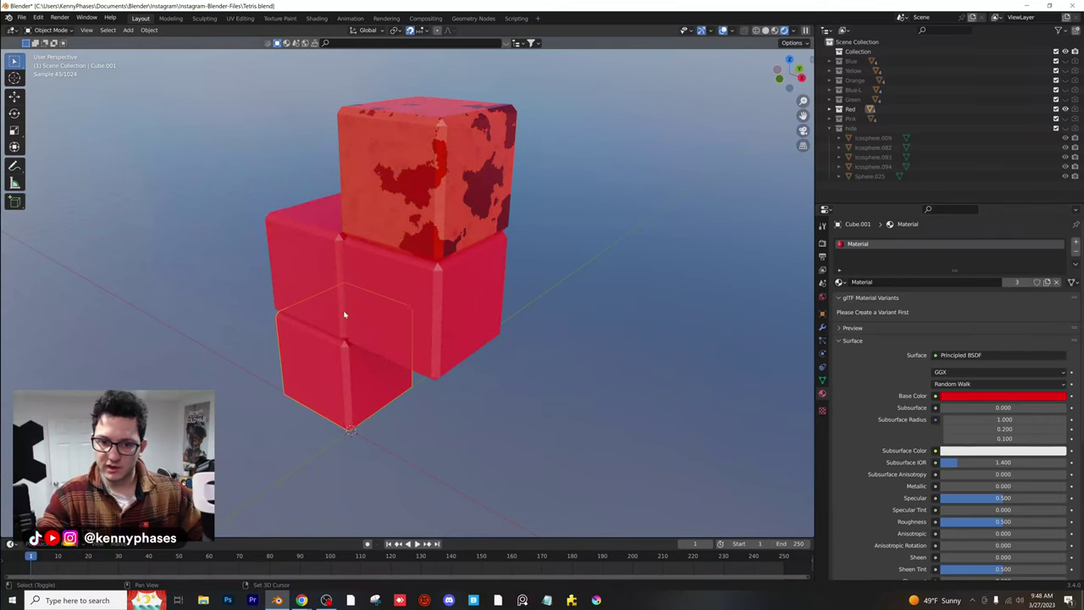
{"action": "left_click", "coordinate": [417, 173]}
{"action": "left_click", "coordinate": [337, 337]}
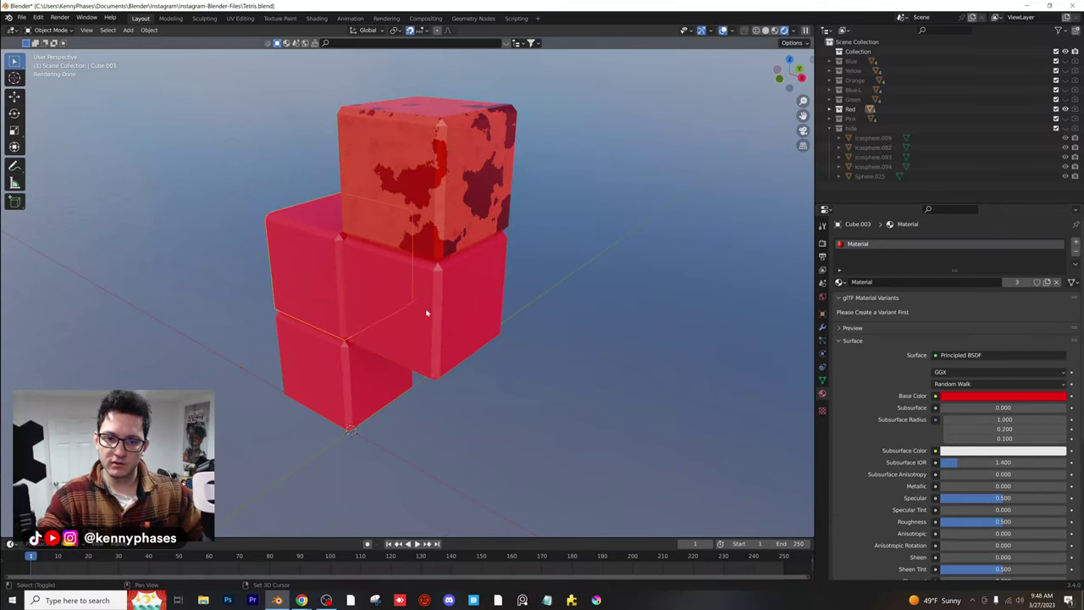
{"action": "left_click", "coordinate": [418, 209], "text": "shift"}
{"action": "key", "text": "ctrl+l"}
{"action": "left_click", "coordinate": [418, 209]}
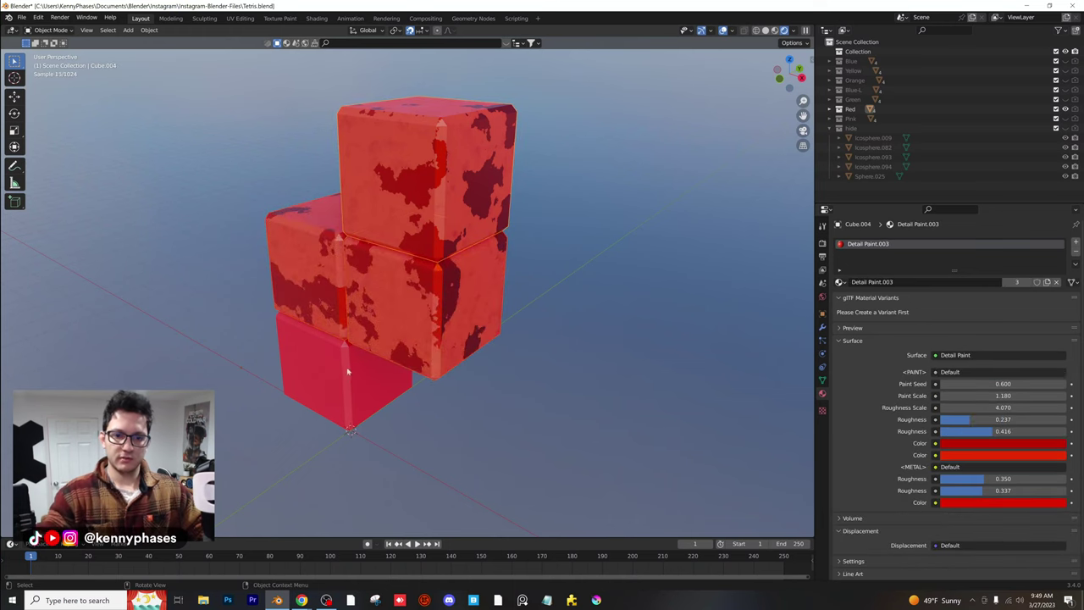
{"action": "left_click", "coordinate": [347, 371]}
{"action": "left_click", "coordinate": [401, 310], "text": "shift"}
{"action": "key", "text": "ctrl+l"}
{"action": "left_click", "coordinate": [402, 311]}
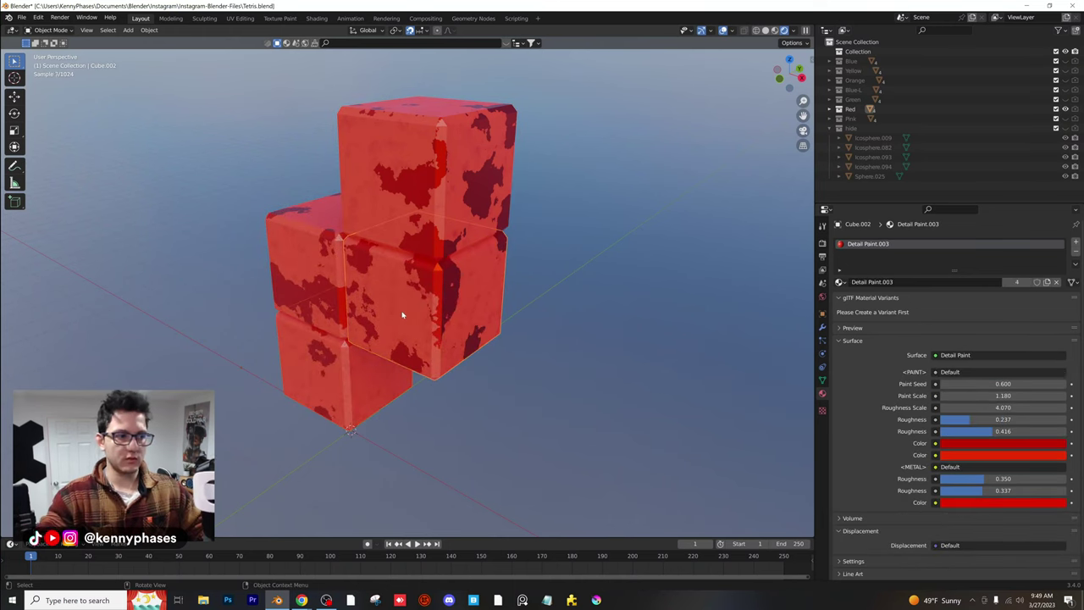
Set the red Detail Paint's seed to 0.1, paint scale to 0.8, first paint roughness to 0.395 and metal roughness values to 0.178 and 0.094
{"action": "middle_click_drag", "start_coordinate": [420, 316], "coordinate": [455, 349], "text": "shift"}
{"action": "scroll", "coordinate": [471, 191], "scroll_direction": "up", "scroll_amount": 2}
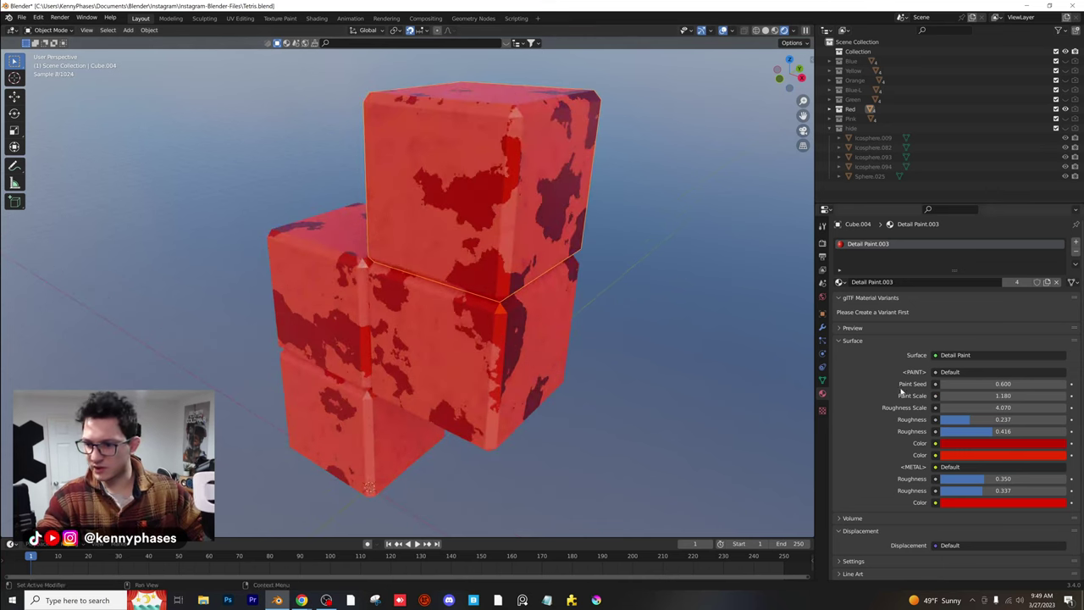
{"action": "mouse_move", "coordinate": [987, 395]}
{"action": "left_mouse_down"}
{"action": "mouse_move", "coordinate": [949, 395]}
{"action": "mouse_move", "coordinate": [987, 398]}
{"action": "left_mouse_up"}
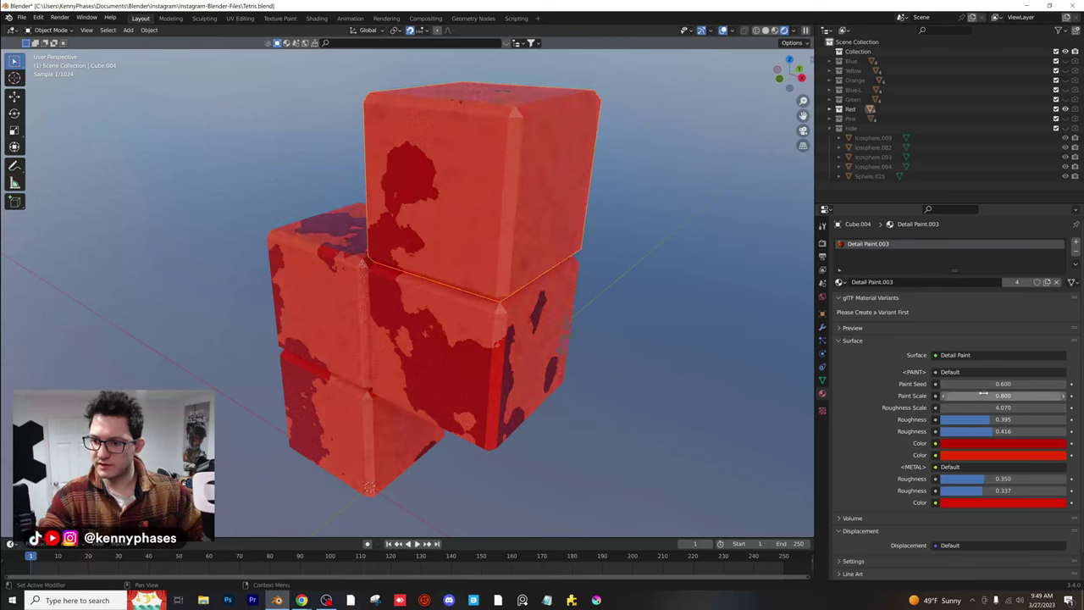
{"action": "left_click", "coordinate": [1002, 384]}
{"action": "type", "text": "0.06"}
{"action": "key", "text": "Return"}
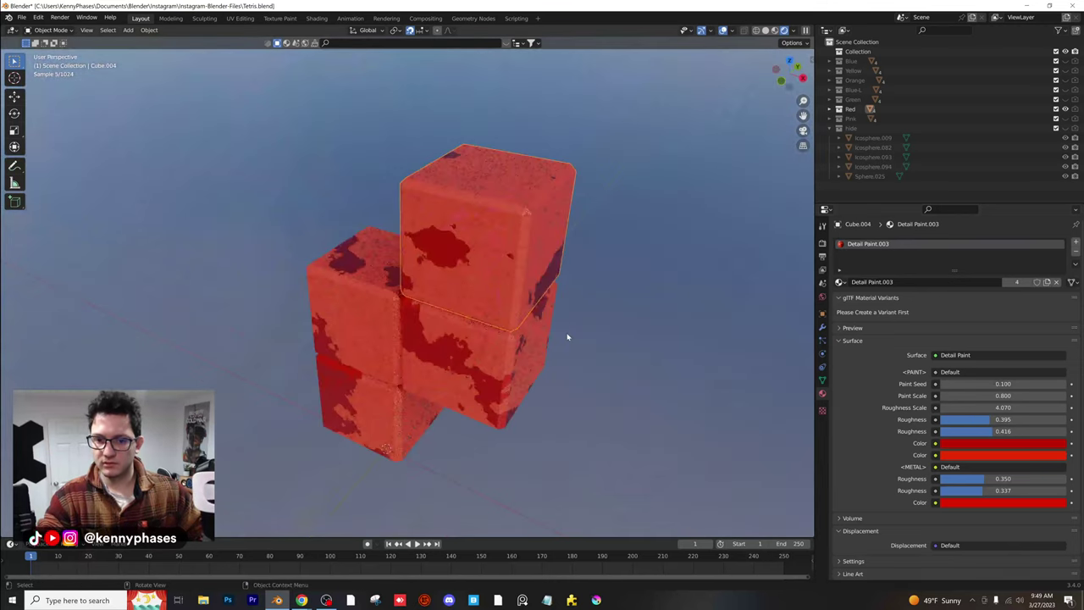
{"action": "middle_click_drag", "start_coordinate": [568, 337], "coordinate": [551, 330]}
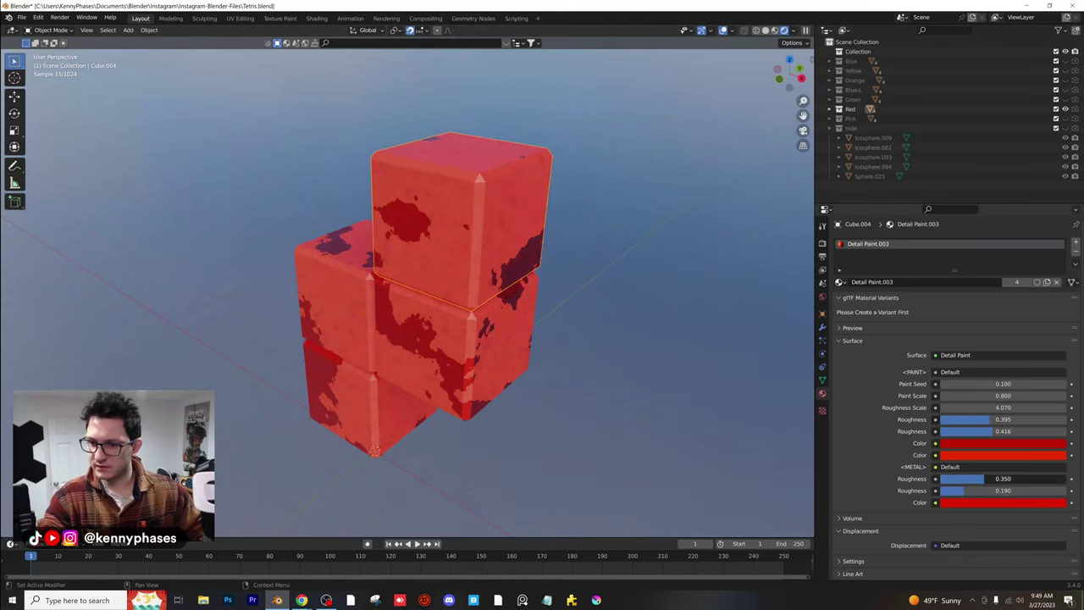
{"action": "left_click_drag", "start_coordinate": [962, 479], "coordinate": [952, 492]}
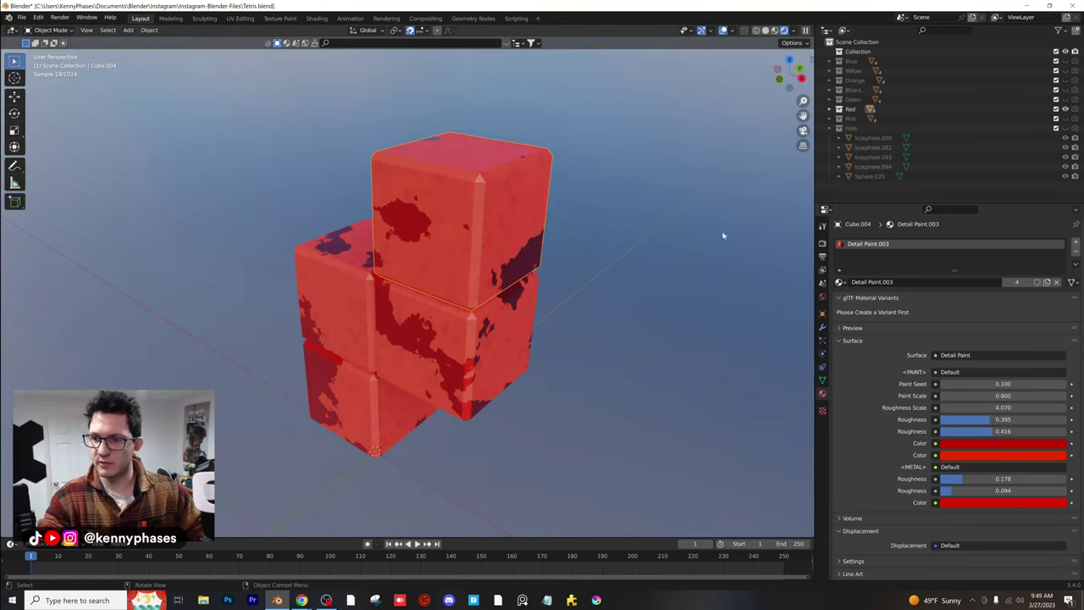
Show the Pink block in place of the Red one and select the cube at its near end
{"action": "left_click", "coordinate": [1066, 109]}
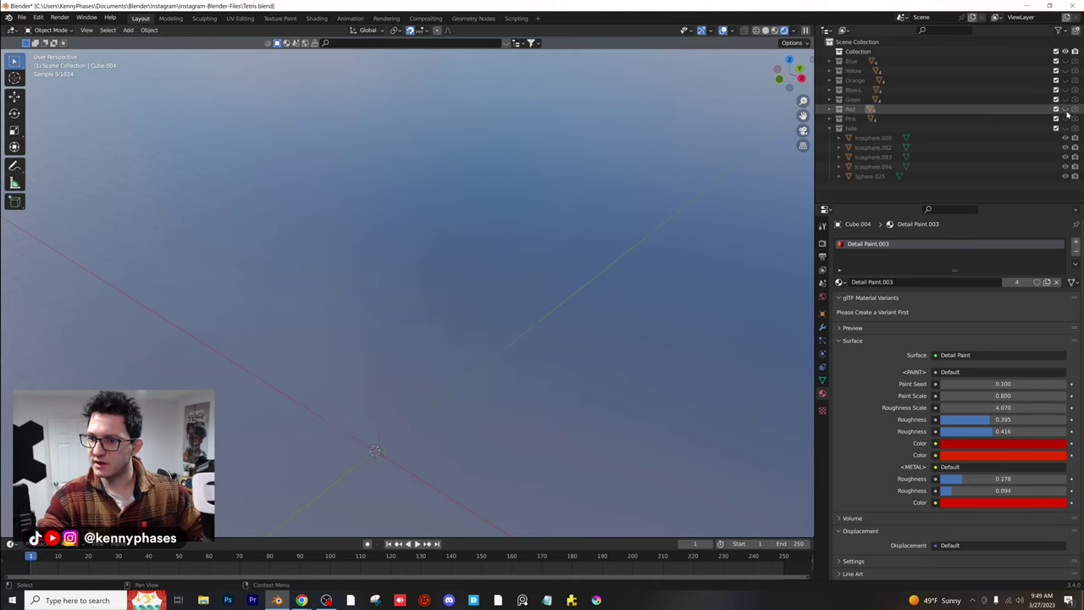
{"action": "left_click", "coordinate": [1068, 119]}
{"action": "middle_click_drag", "start_coordinate": [585, 334], "coordinate": [687, 377]}
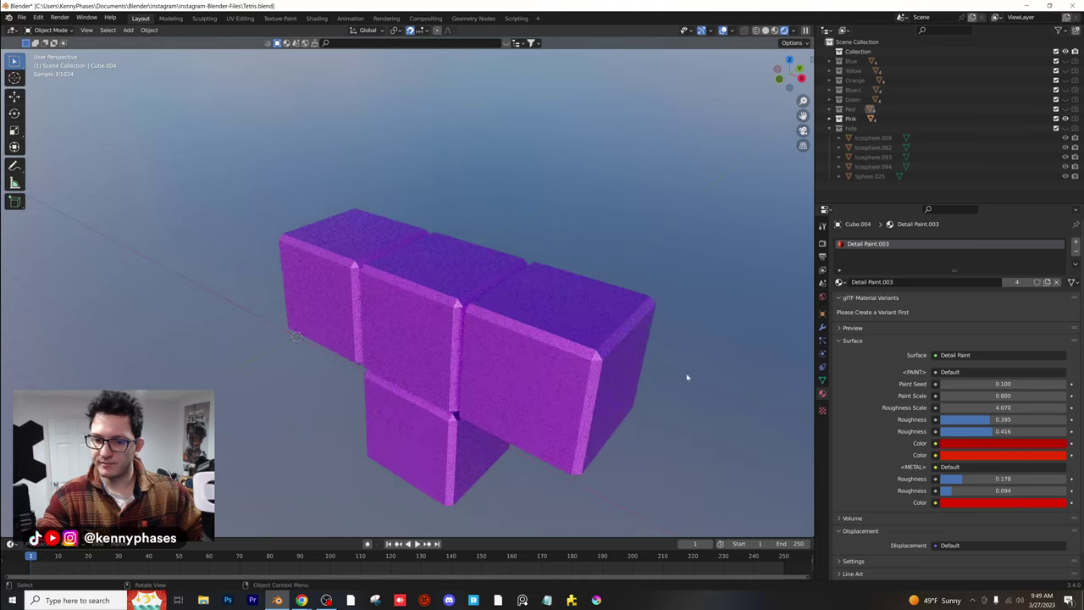
{"action": "left_click", "coordinate": [602, 319]}
Try the Island Paint.001 and Detail Paint.002 materials on the Pink block's end cube
{"action": "left_click", "coordinate": [839, 282]}
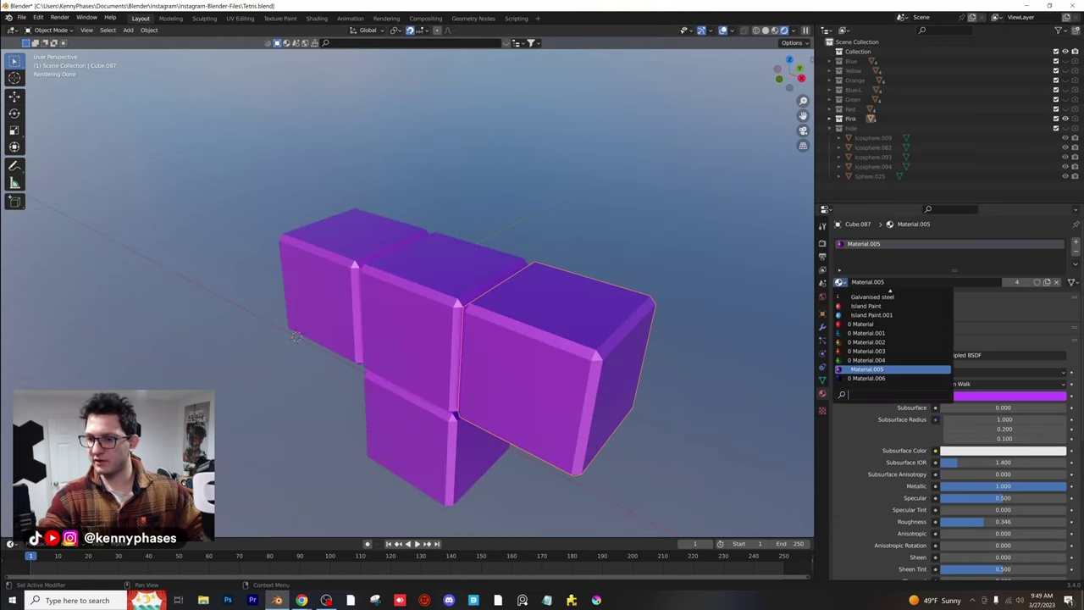
{"action": "left_click", "coordinate": [872, 319]}
{"action": "middle_click_drag", "start_coordinate": [685, 297], "coordinate": [607, 266], "text": "shift"}
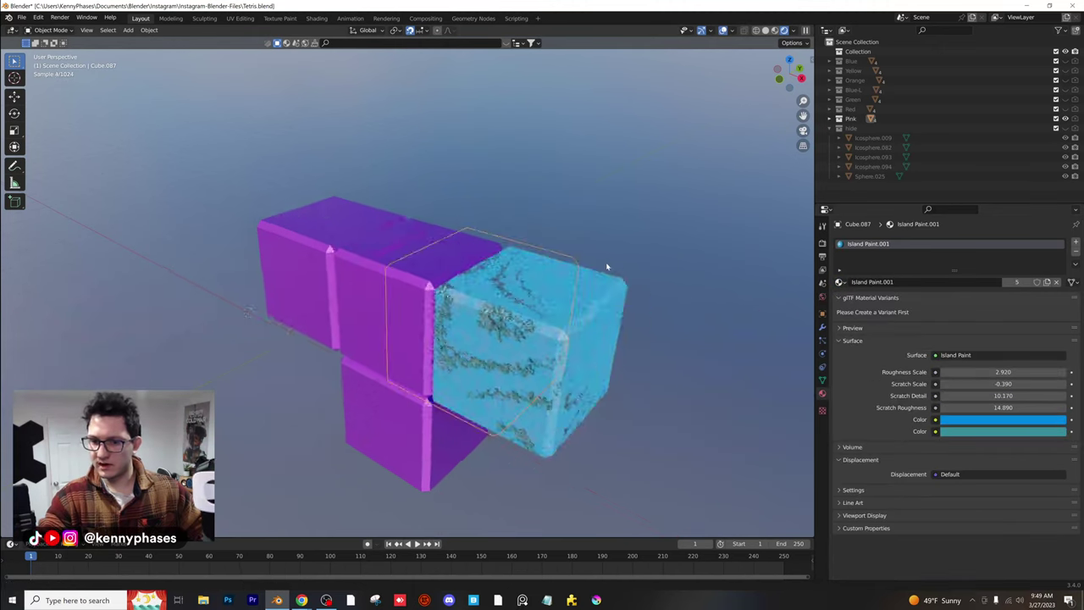
{"action": "scroll", "coordinate": [611, 267], "scroll_direction": "up", "scroll_amount": 2}
{"action": "left_click", "coordinate": [839, 282]}
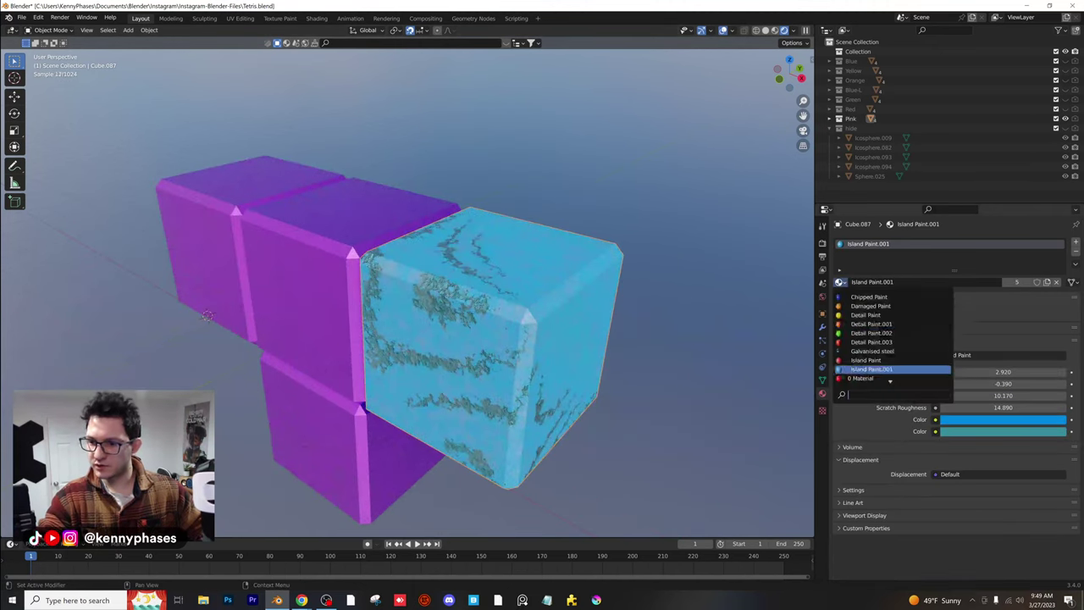
{"action": "left_click", "coordinate": [886, 338]}
Assign the Chipped Paint material to the Pink block's end cube
{"action": "left_click", "coordinate": [839, 282]}
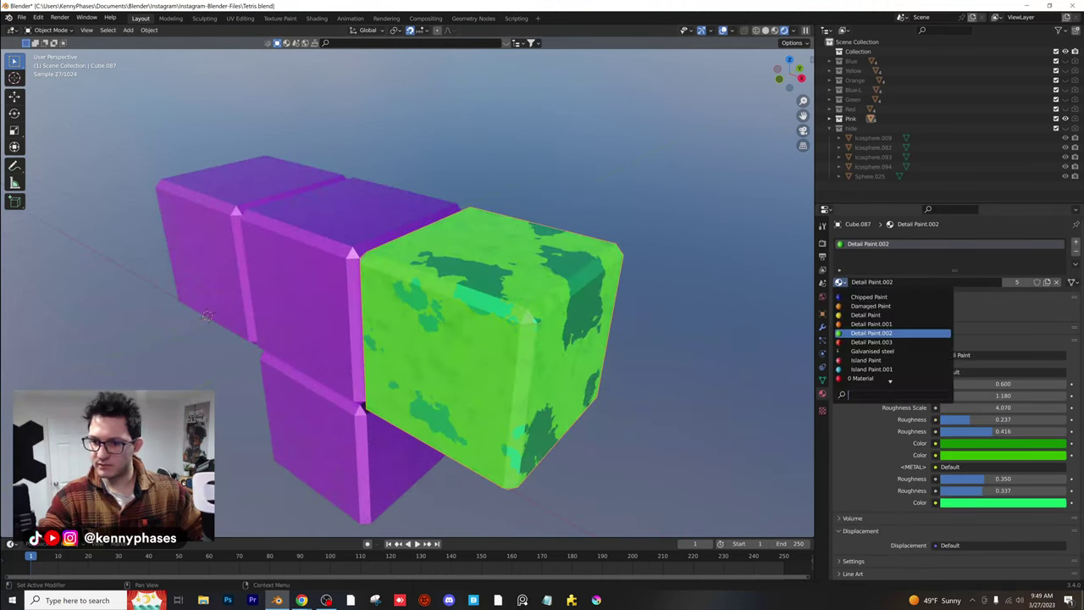
{"action": "scroll", "coordinate": [891, 342], "scroll_direction": "down", "scroll_amount": 8}
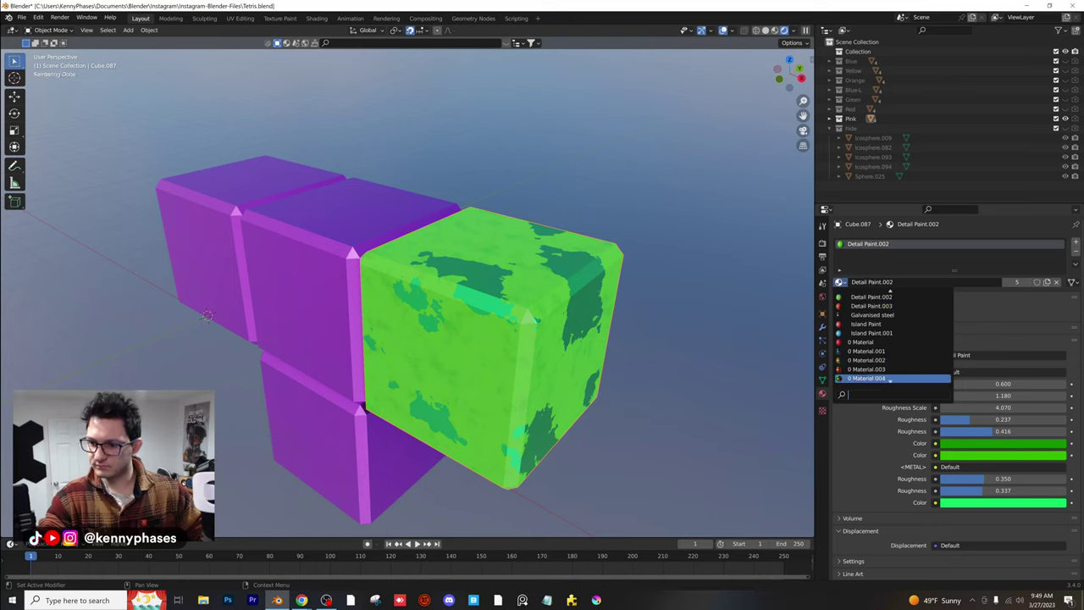
{"action": "scroll", "coordinate": [893, 356], "scroll_direction": "up", "scroll_amount": 15}
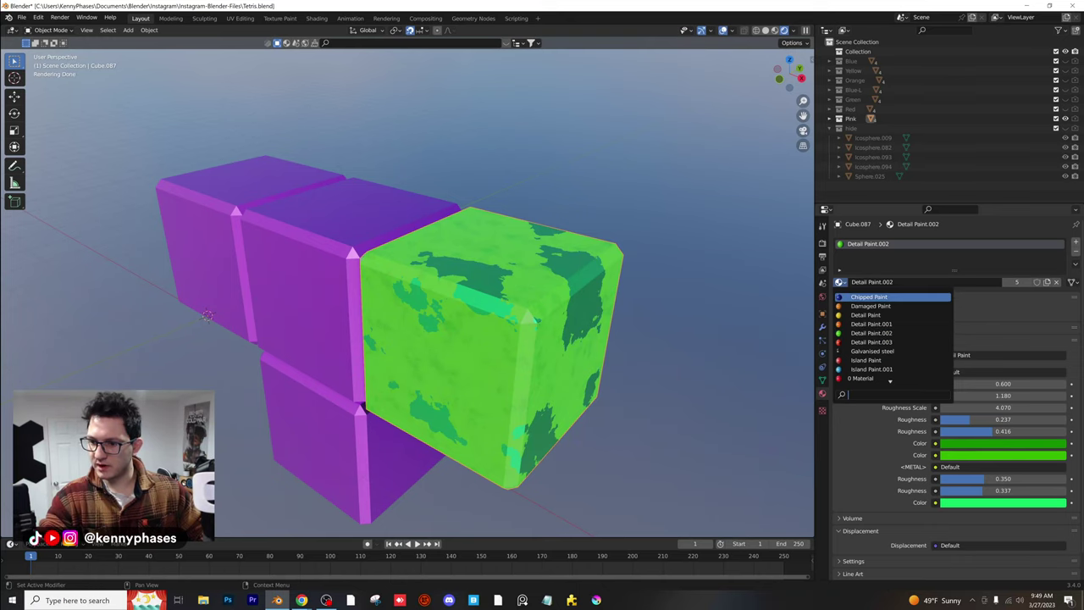
{"action": "key", "text": "Return"}
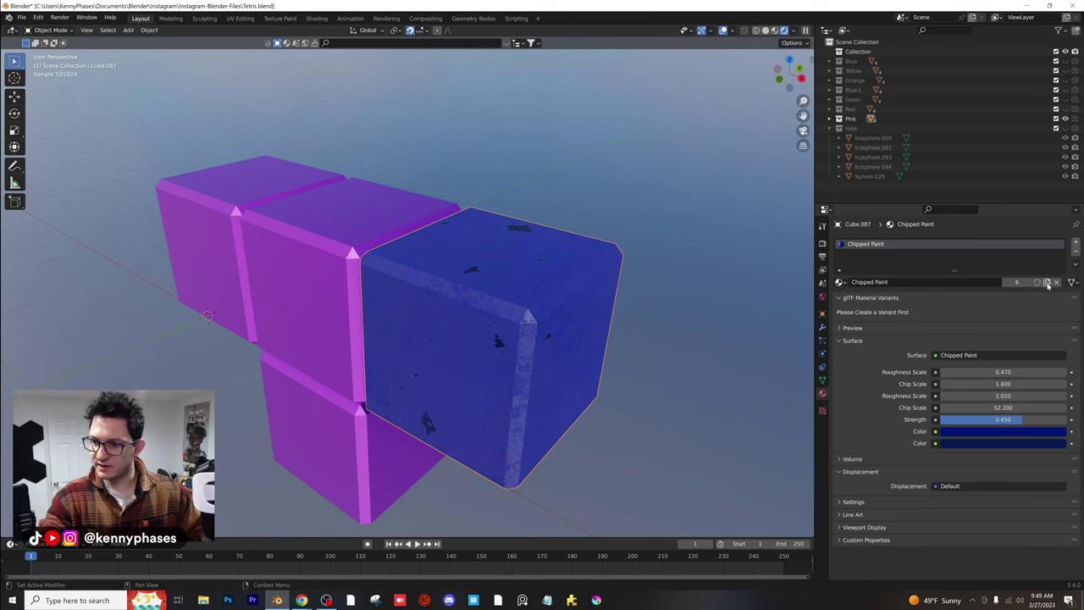
Make the Chipped Paint a separate copy, recolor its main color bright magenta and its second color dark magenta
{"action": "left_click", "coordinate": [1047, 283]}
{"action": "left_click", "coordinate": [1008, 432]}
{"action": "left_click", "coordinate": [1035, 349]}
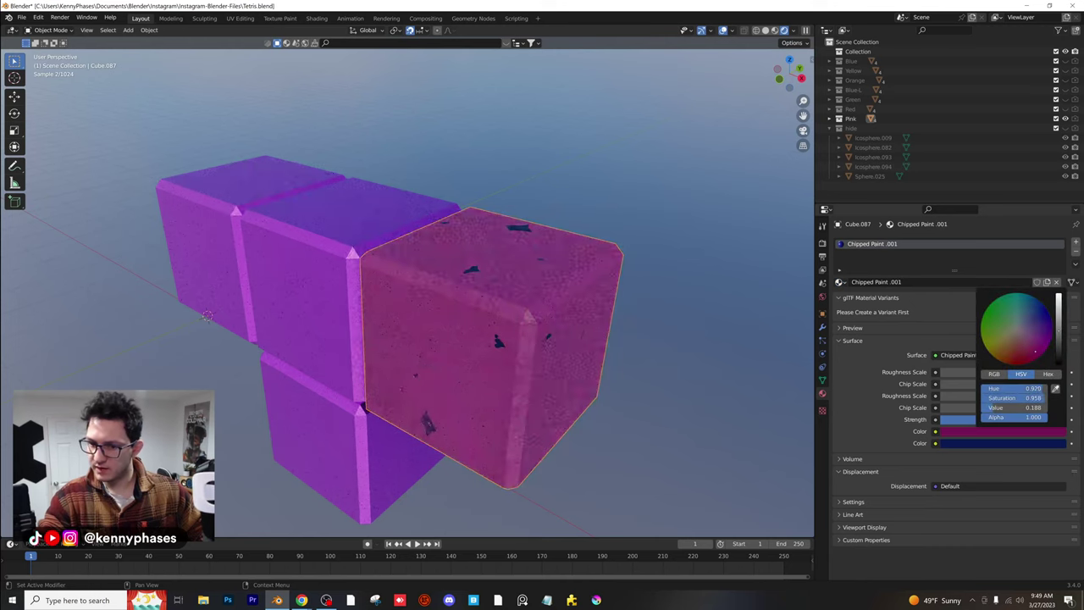
{"action": "left_click", "coordinate": [998, 443]}
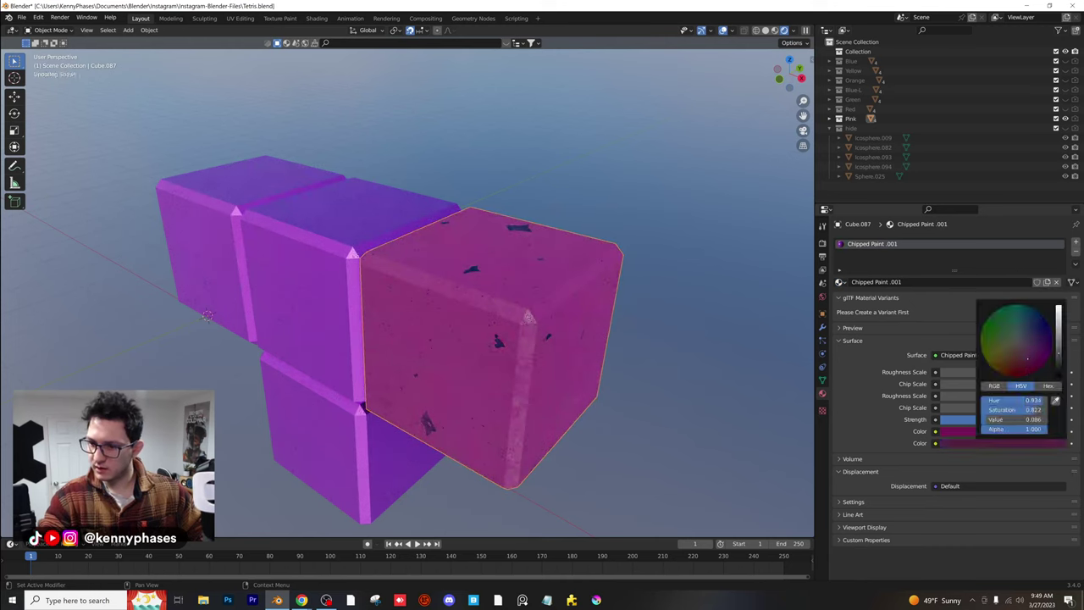
{"action": "left_click", "coordinate": [983, 434]}
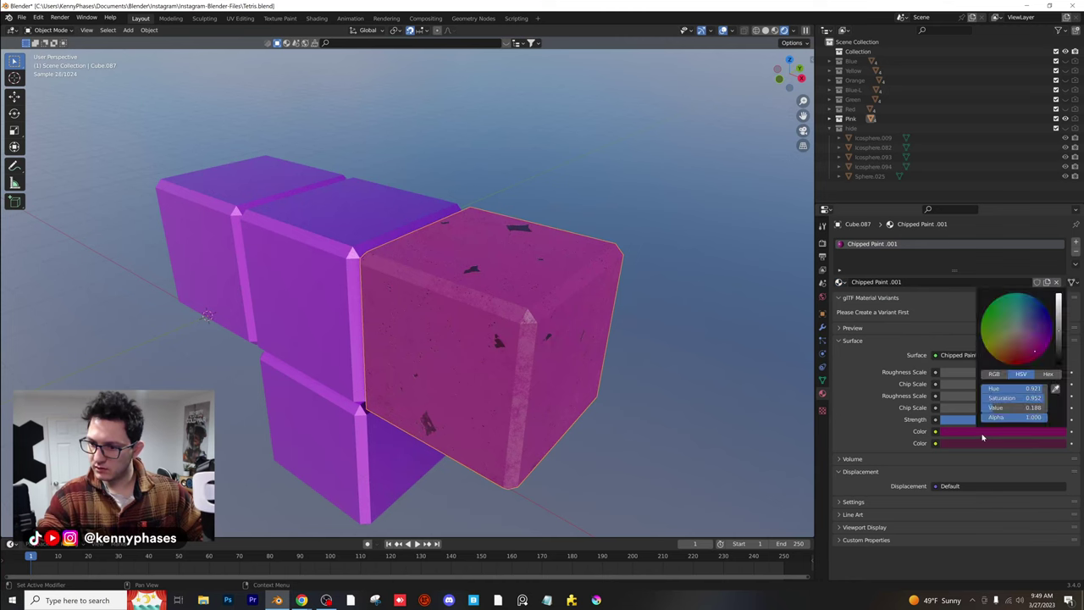
{"action": "left_click", "coordinate": [1058, 320]}
Link the end cube's magenta Chipped Paint material to the other three cubes of the Pink block
{"action": "left_click", "coordinate": [286, 265]}
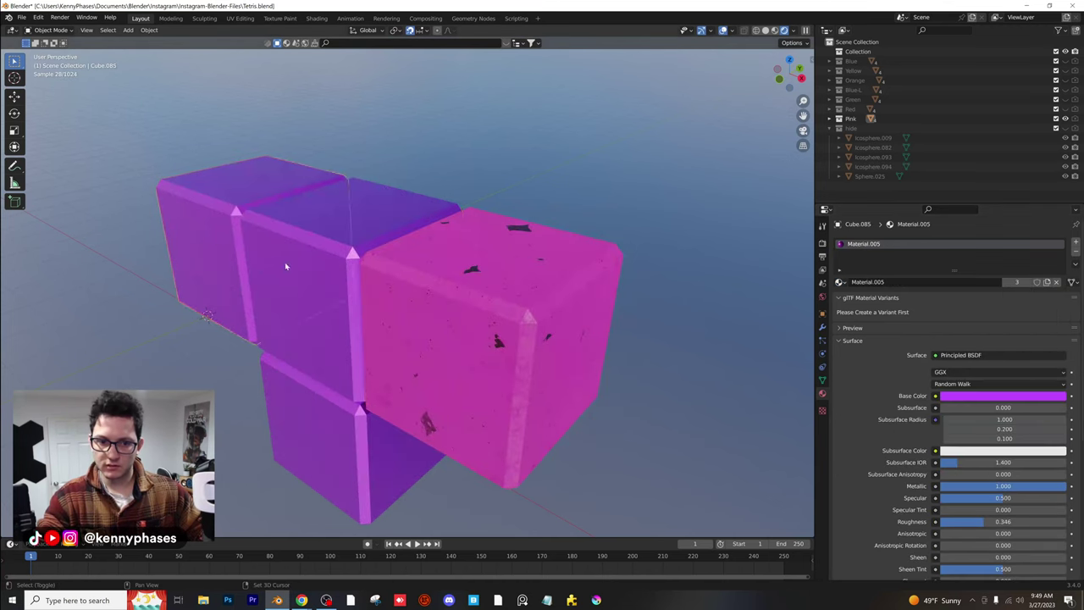
{"action": "left_click", "coordinate": [496, 342], "text": "shift"}
{"action": "key", "text": "ctrl+l"}
{"action": "left_click", "coordinate": [492, 346]}
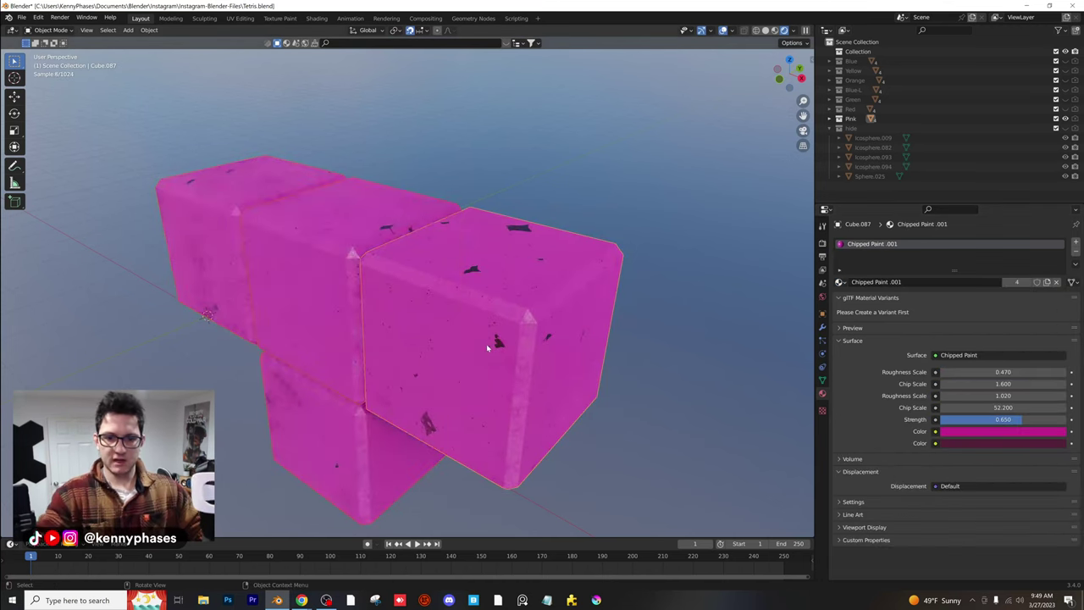
Recolor the linked Chipped Paint violet and dark purple, and set its first Roughness Scale to -0.17 and first Chip Scale to 0.62
{"action": "left_click", "coordinate": [1019, 433]}
{"action": "left_click_drag", "start_coordinate": [1037, 347], "coordinate": [1049, 341]}
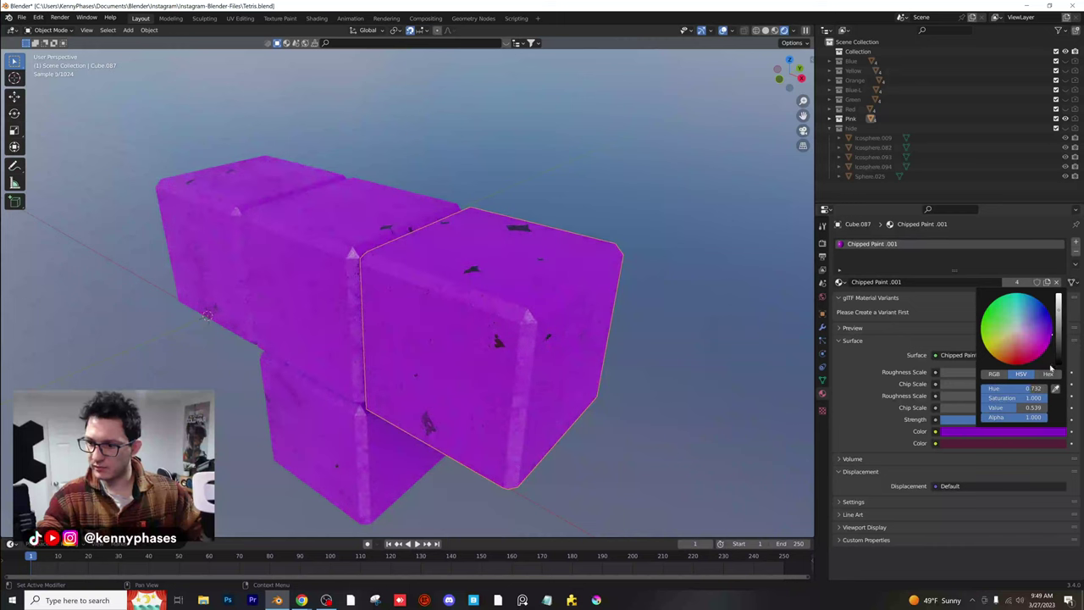
{"action": "left_click", "coordinate": [1013, 444]}
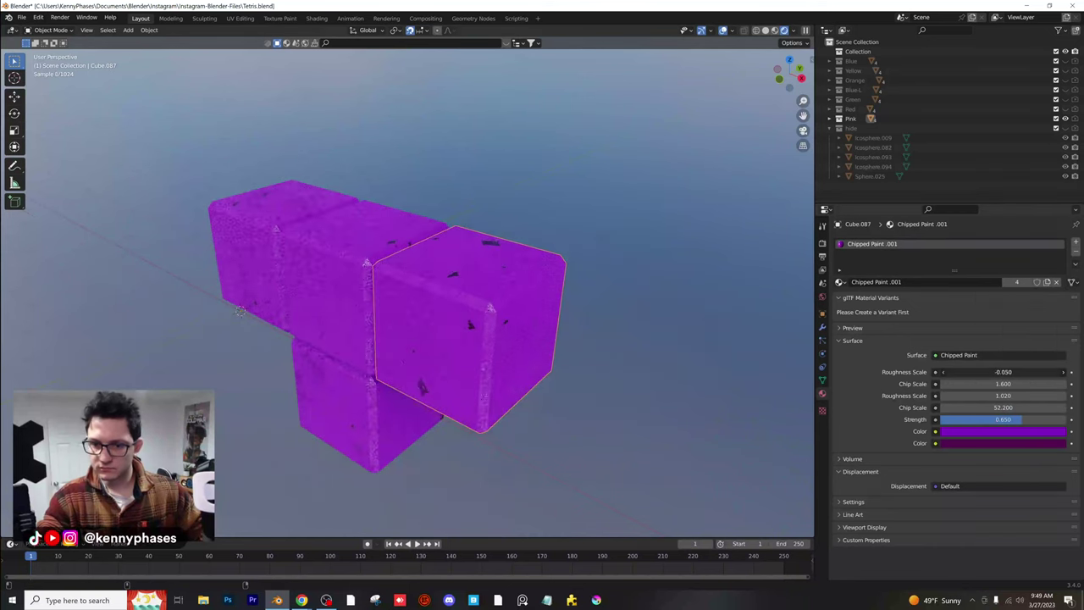
{"action": "left_click_drag", "start_coordinate": [980, 372], "coordinate": [935, 386]}
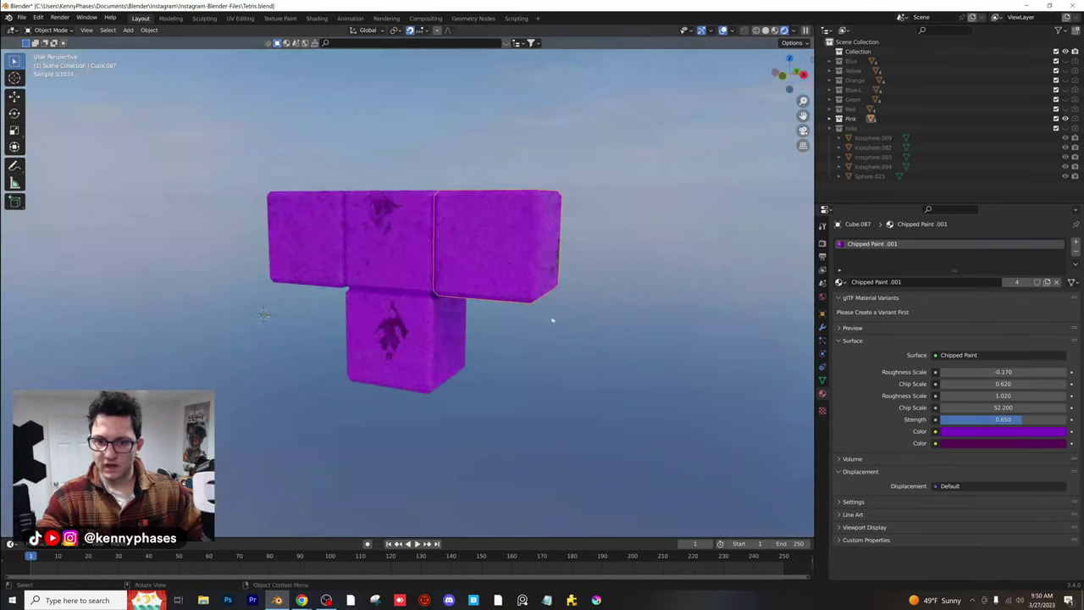
Save the file, then hide the Pink collection and collapse the hide collection
{"action": "key", "text": "ctrl+s"}
{"action": "left_click", "coordinate": [1066, 118]}
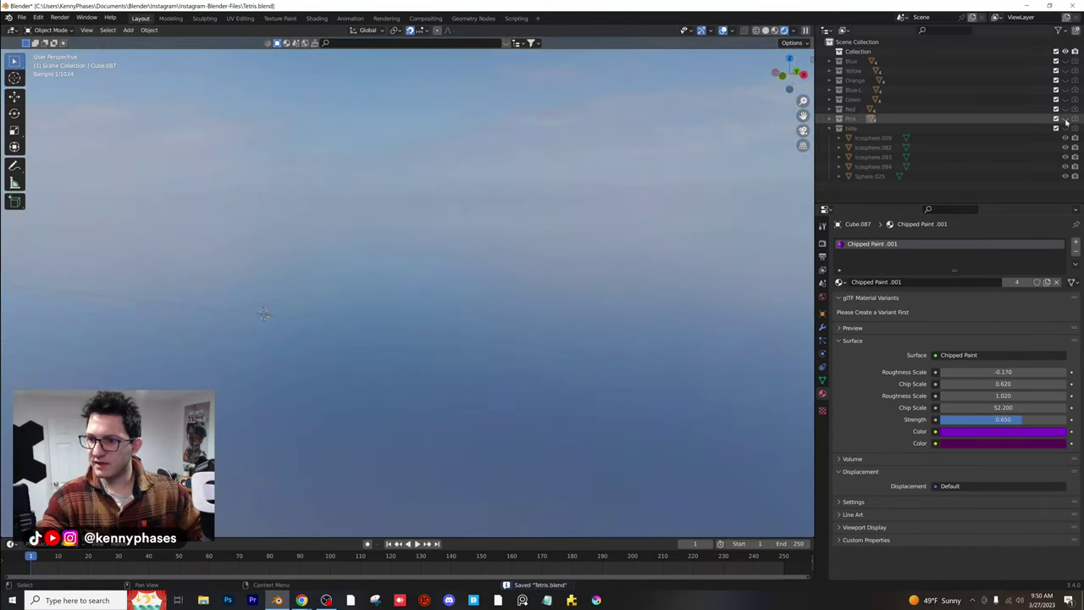
{"action": "left_click", "coordinate": [829, 129]}
Open the recent file Tetris-Scene.blend and switch its viewport to rendered shading
{"action": "left_click", "coordinate": [21, 17]}
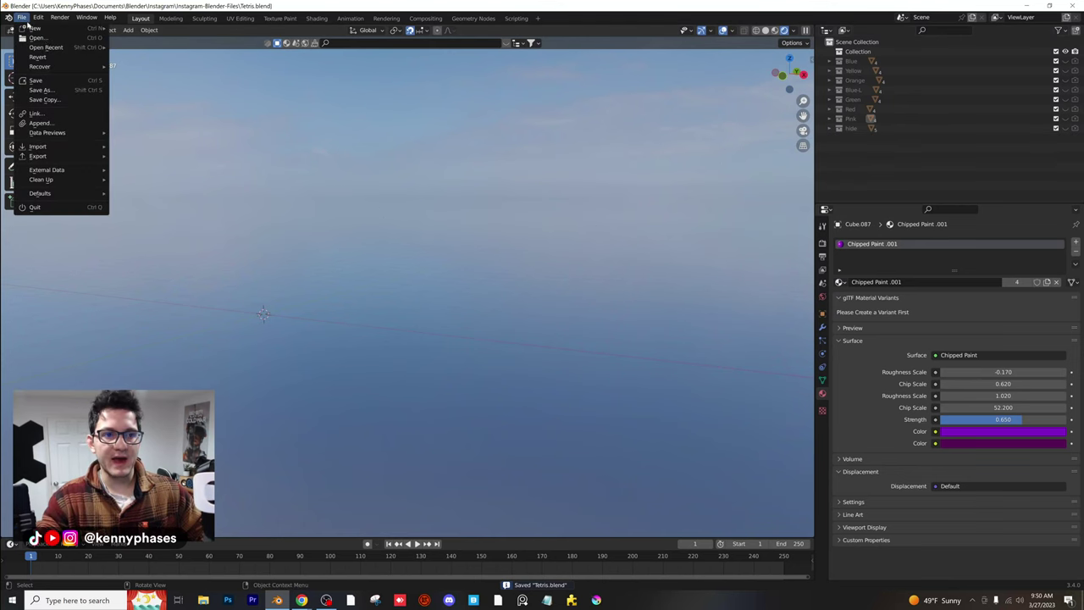
{"action": "mouse_move", "coordinate": [73, 49]}
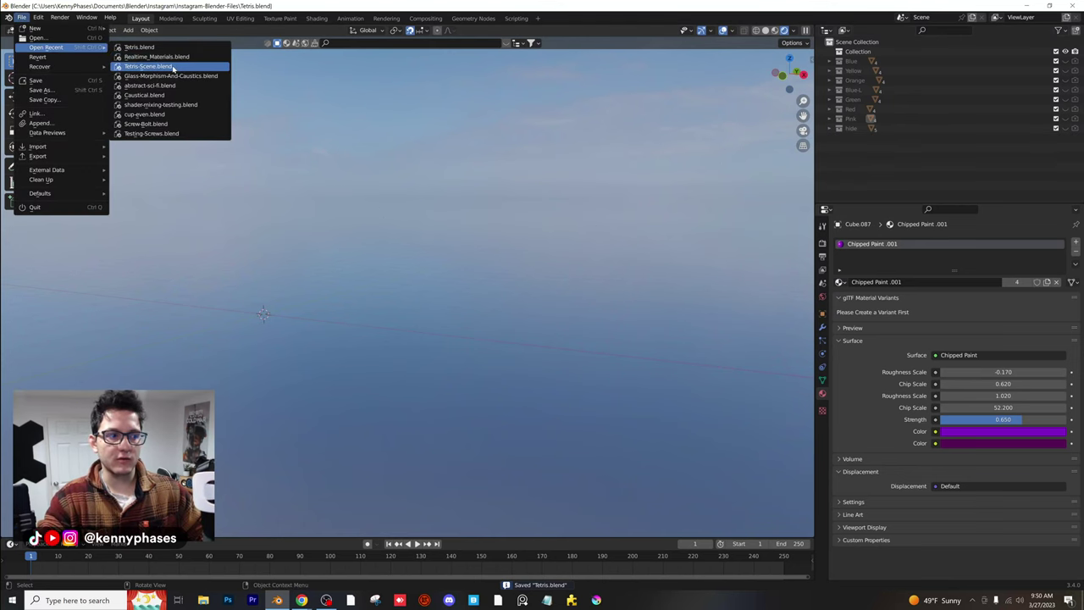
{"action": "left_click", "coordinate": [173, 67]}
{"action": "key", "text": "z"}
{"action": "left_click", "coordinate": [576, 211]}
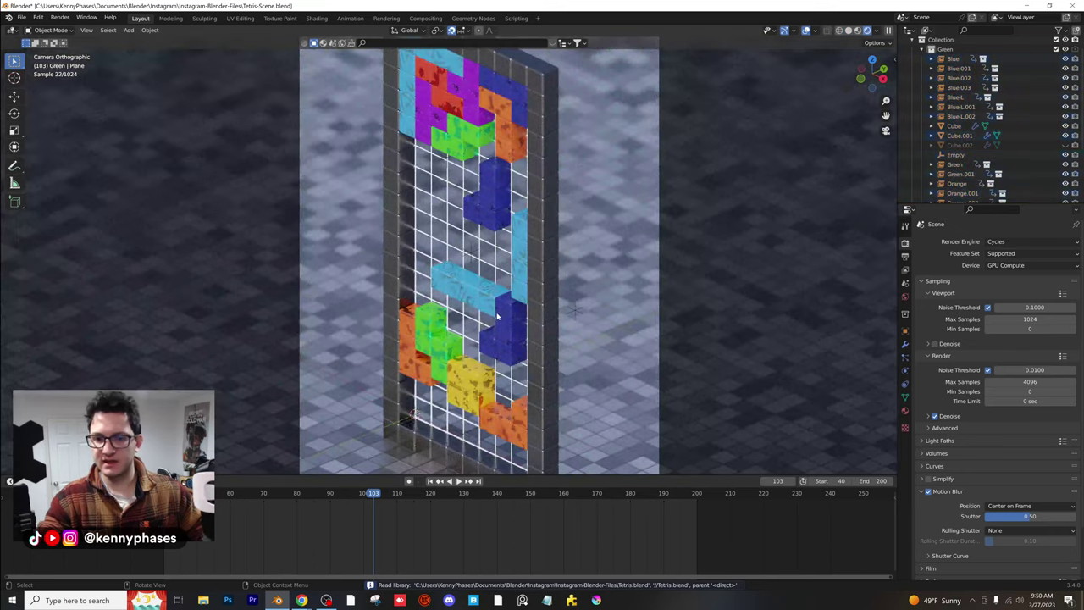
Select the horizontal light-blue block in the scene and switch back to the recent file Tetris.blend
{"action": "scroll", "coordinate": [498, 316], "scroll_direction": "up", "scroll_amount": 4}
{"action": "middle_click_drag", "start_coordinate": [497, 317], "coordinate": [444, 185], "text": "shift"}
{"action": "left_click", "coordinate": [442, 191]}
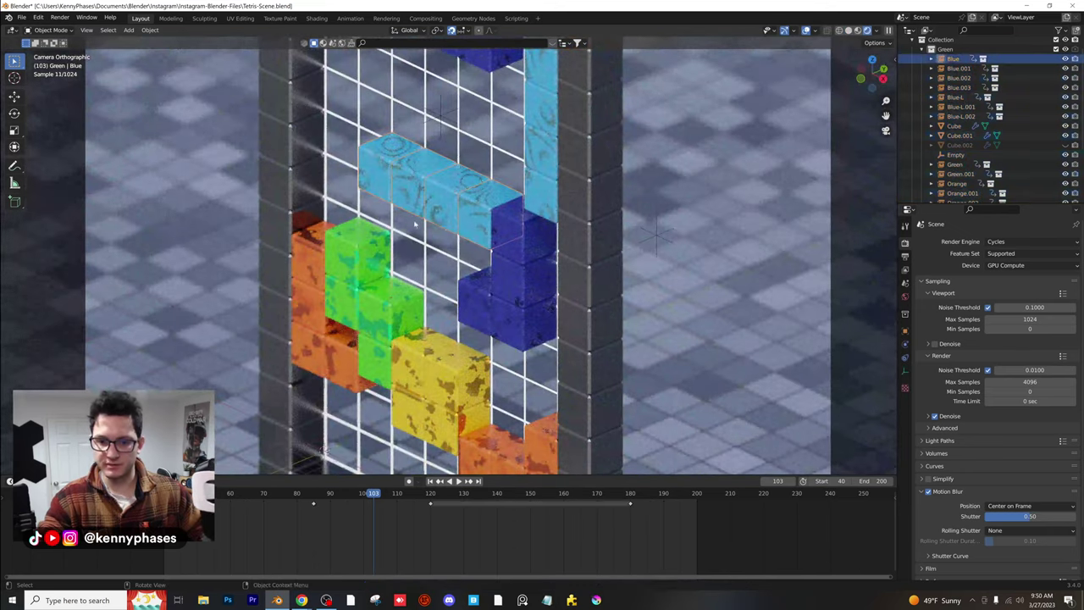
{"action": "left_click", "coordinate": [21, 17]}
{"action": "mouse_move", "coordinate": [68, 47]}
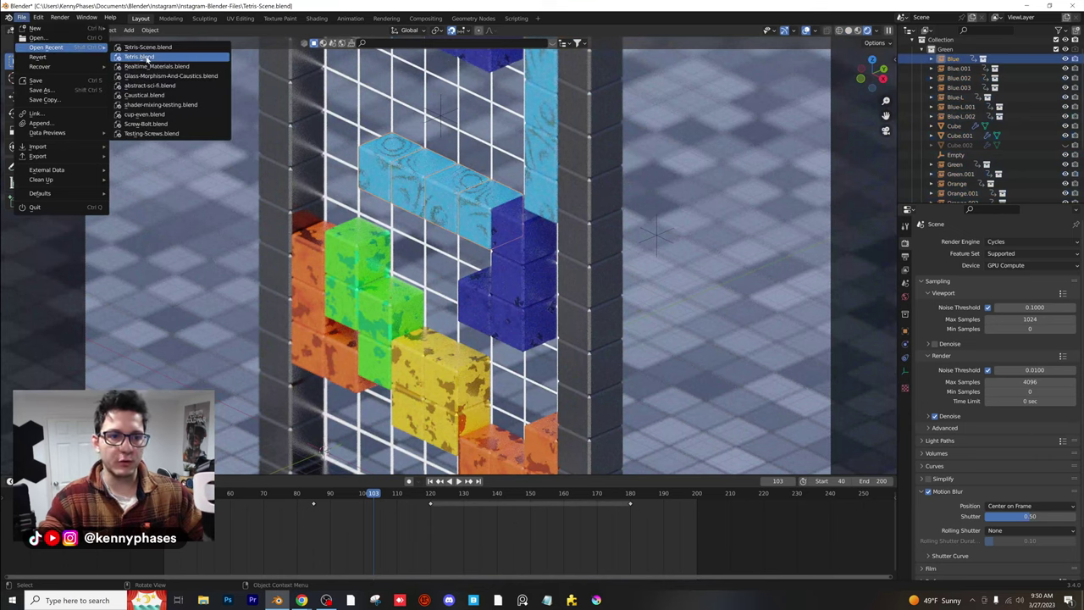
{"action": "left_click", "coordinate": [146, 58]}
{"action": "left_click", "coordinate": [542, 313]}
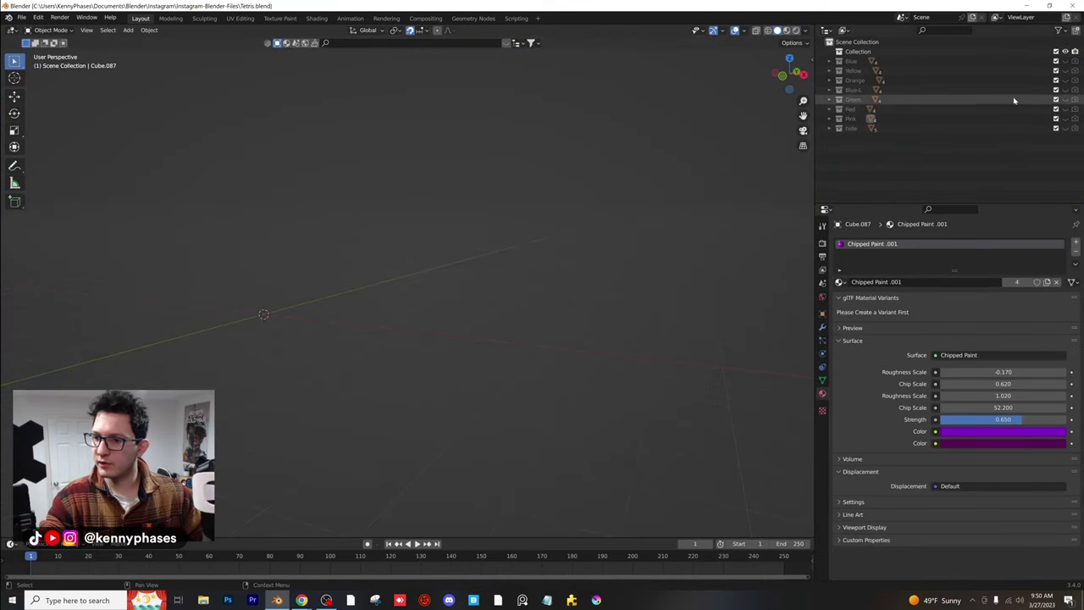
Show only the Blue collection in rendered shading and select the end cube of its block
{"action": "left_click", "coordinate": [1066, 91]}
{"action": "left_click", "coordinate": [1067, 91]}
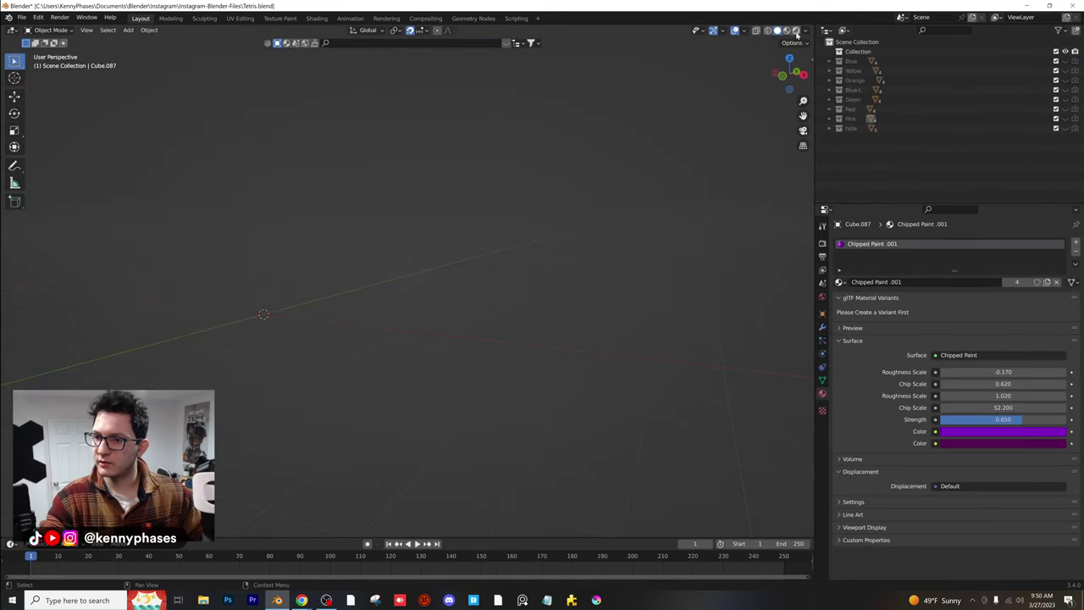
{"action": "left_click", "coordinate": [796, 31]}
{"action": "left_click", "coordinate": [1066, 62]}
{"action": "middle_click_drag", "start_coordinate": [487, 95], "coordinate": [488, 284], "text": "shift"}
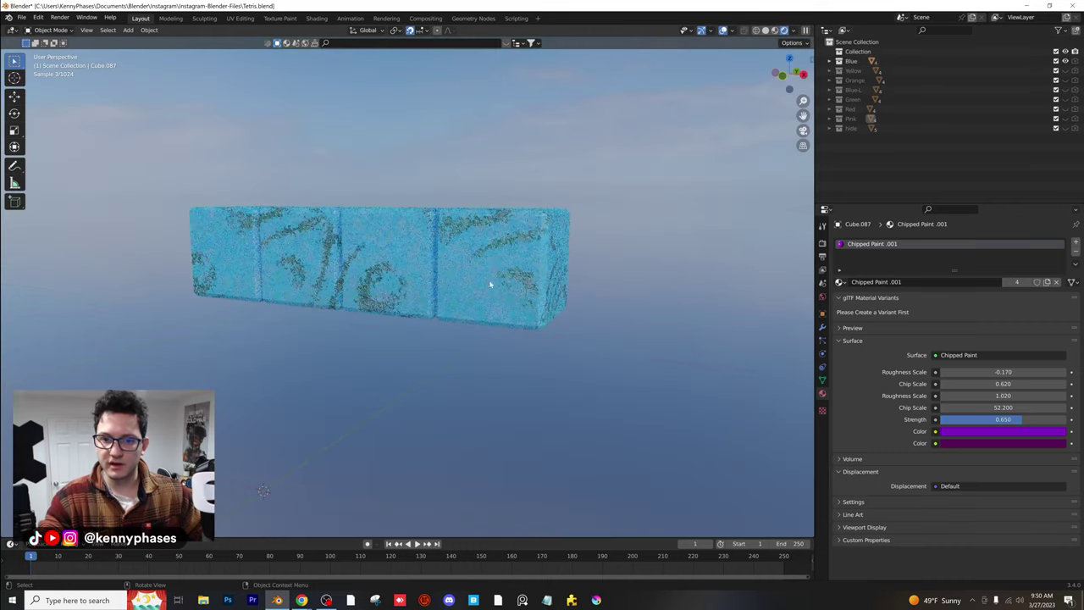
{"action": "left_click", "coordinate": [516, 248]}
{"action": "scroll", "coordinate": [516, 248], "scroll_direction": "up", "scroll_amount": 3}
{"action": "middle_click_drag", "start_coordinate": [517, 248], "coordinate": [601, 303]}
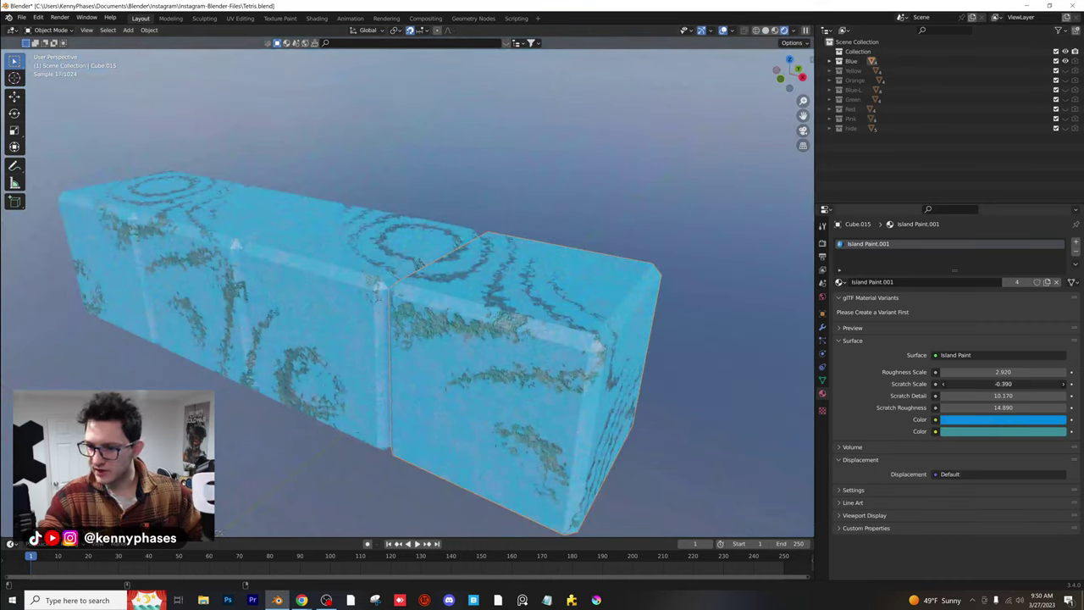
Set the Island Paint's Scratch Scale to -0.13 and Scratch Detail to 9.79
{"action": "left_click_drag", "start_coordinate": [1003, 383], "coordinate": [1020, 384]}
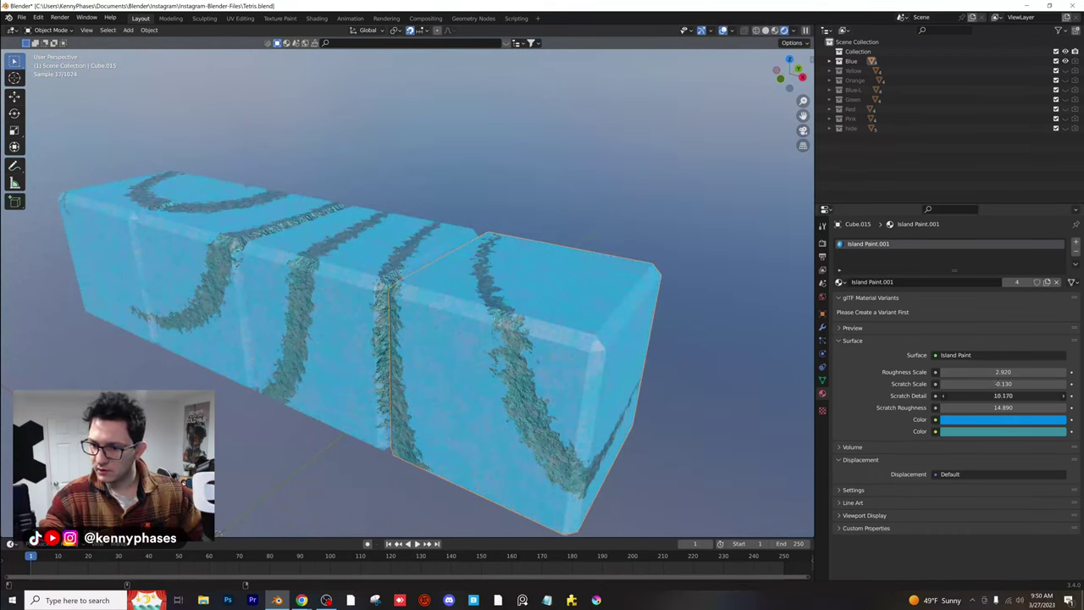
{"action": "left_click_drag", "start_coordinate": [1003, 396], "coordinate": [974, 395]}
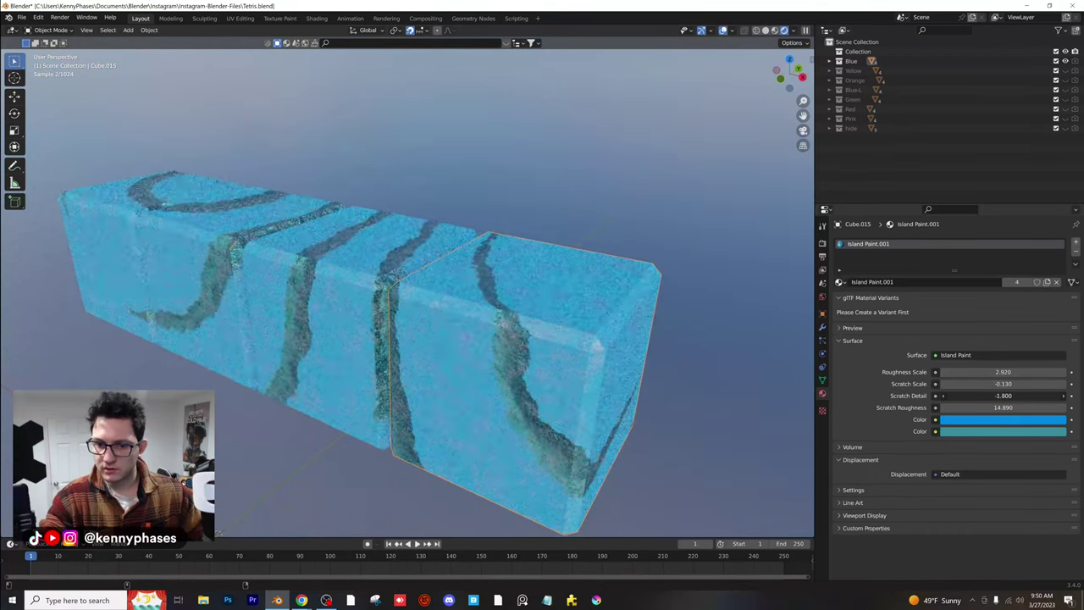
{"action": "left_click_drag", "start_coordinate": [974, 396], "coordinate": [1007, 395]}
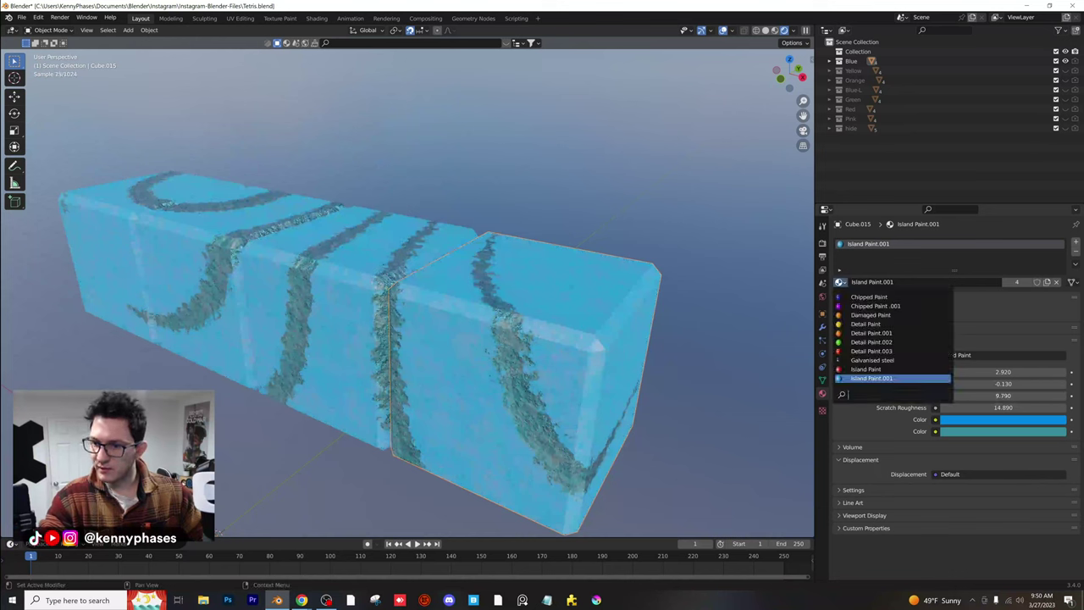
Give the end cube its own copy of Chipped Paint, with bright cyan as the first color and a darker cyan as the second
{"action": "left_click", "coordinate": [880, 302]}
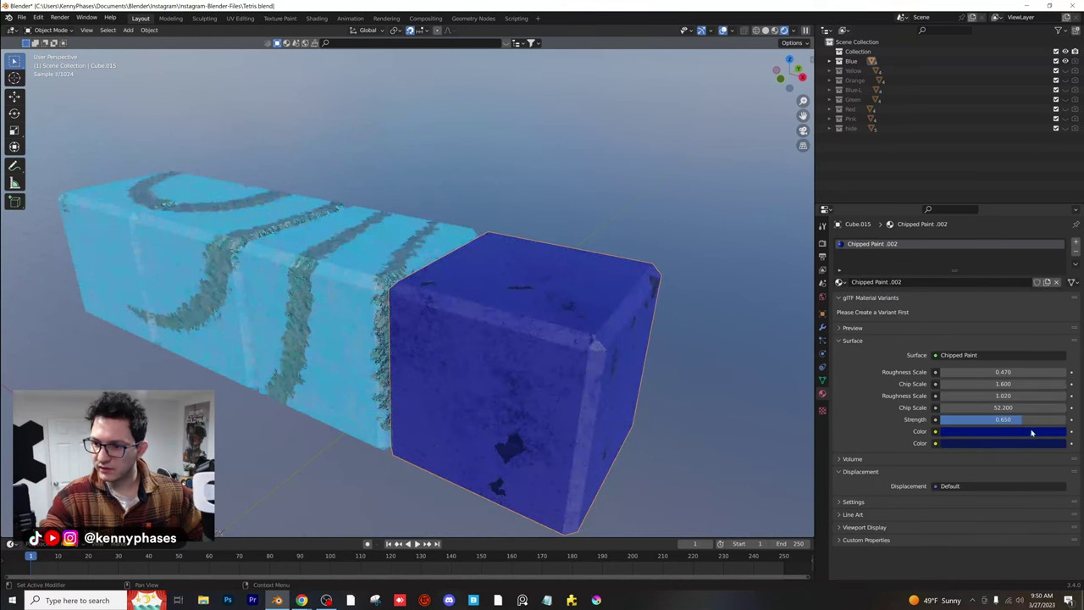
{"action": "left_click", "coordinate": [1002, 431]}
{"action": "left_click_drag", "start_coordinate": [1058, 339], "coordinate": [1057, 298]}
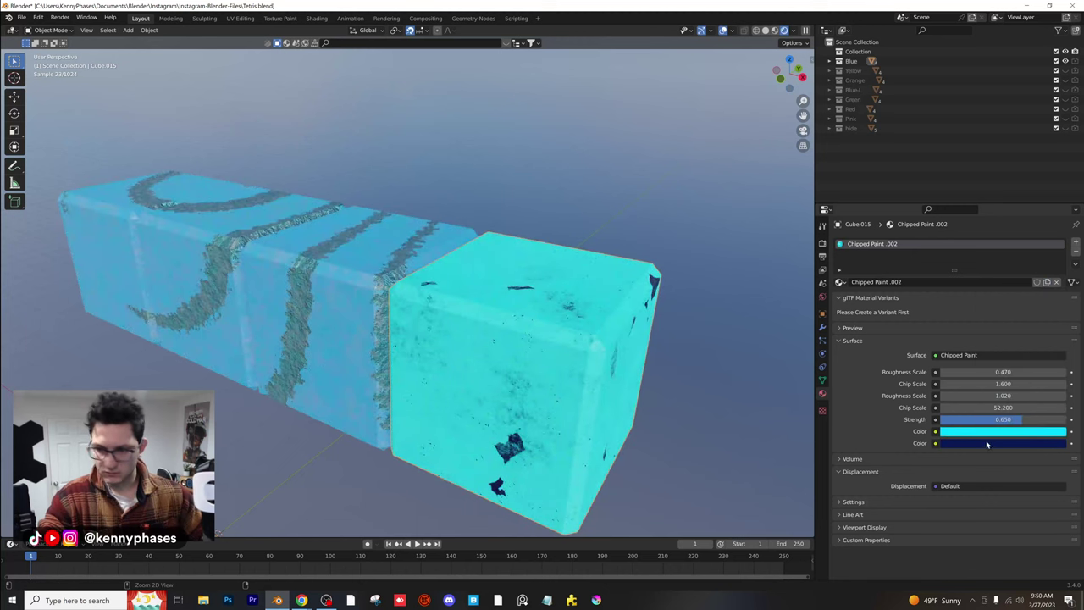
{"action": "key", "text": "ctrl+v"}
{"action": "left_click", "coordinate": [988, 446]}
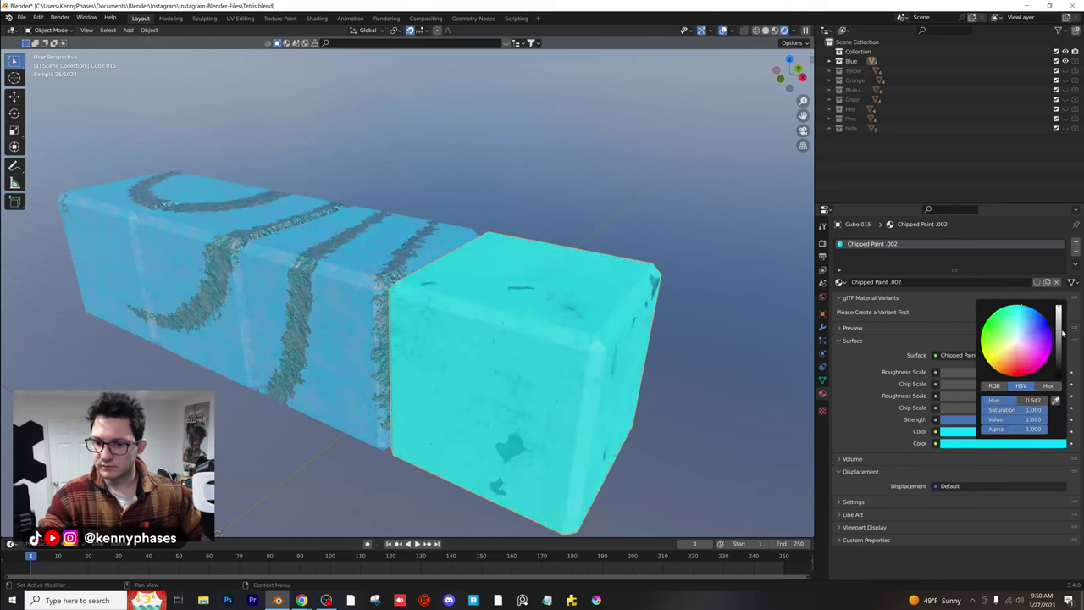
{"action": "left_click", "coordinate": [1059, 334]}
Link the end cube's cyan Chipped Paint material to the other three cubes of the Blue block
{"action": "left_click", "coordinate": [359, 261]}
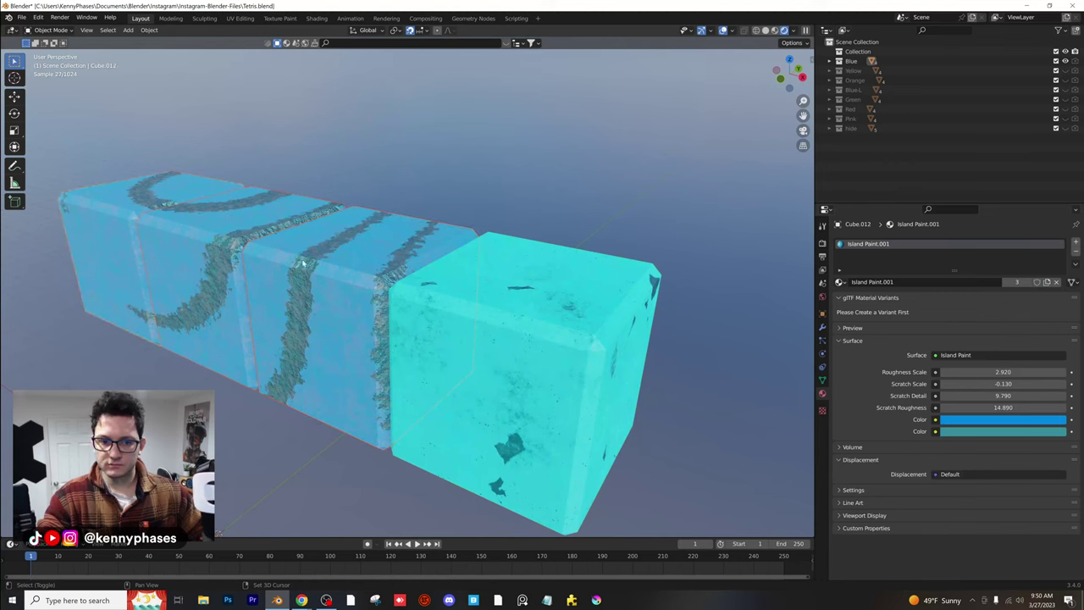
{"action": "left_click", "coordinate": [529, 338], "text": "shift"}
{"action": "key", "text": "ctrl+l"}
{"action": "left_click", "coordinate": [544, 331]}
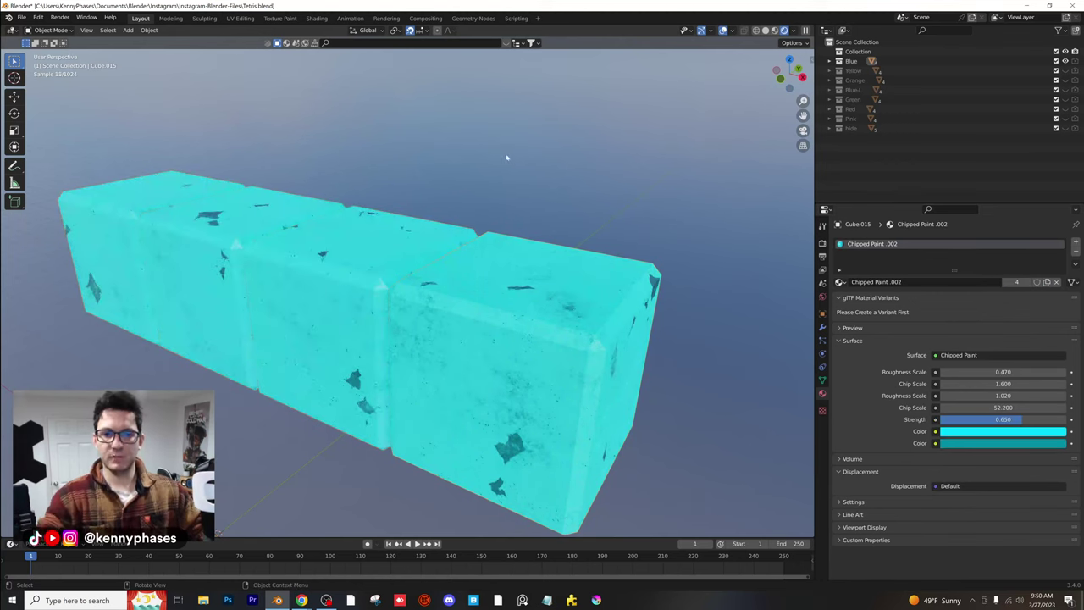
Save the file, open the recent file Tetris-Scene.blend and switch its viewport to rendered shading
{"action": "left_click", "coordinate": [21, 17]}
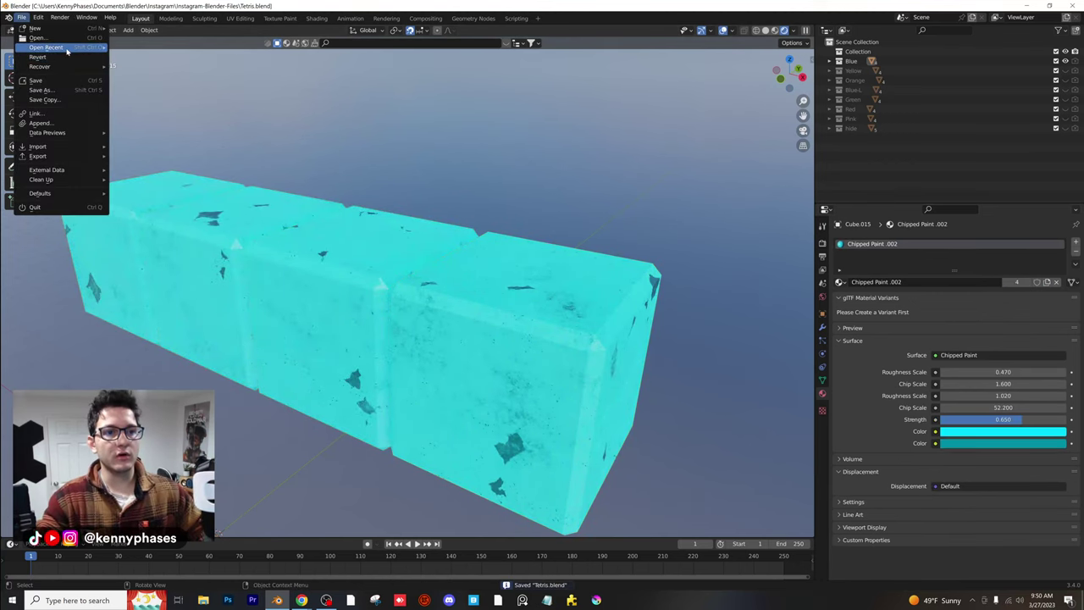
{"action": "mouse_move", "coordinate": [67, 51]}
{"action": "left_click", "coordinate": [184, 59]}
{"action": "key", "text": "z"}
{"action": "left_click", "coordinate": [545, 158]}
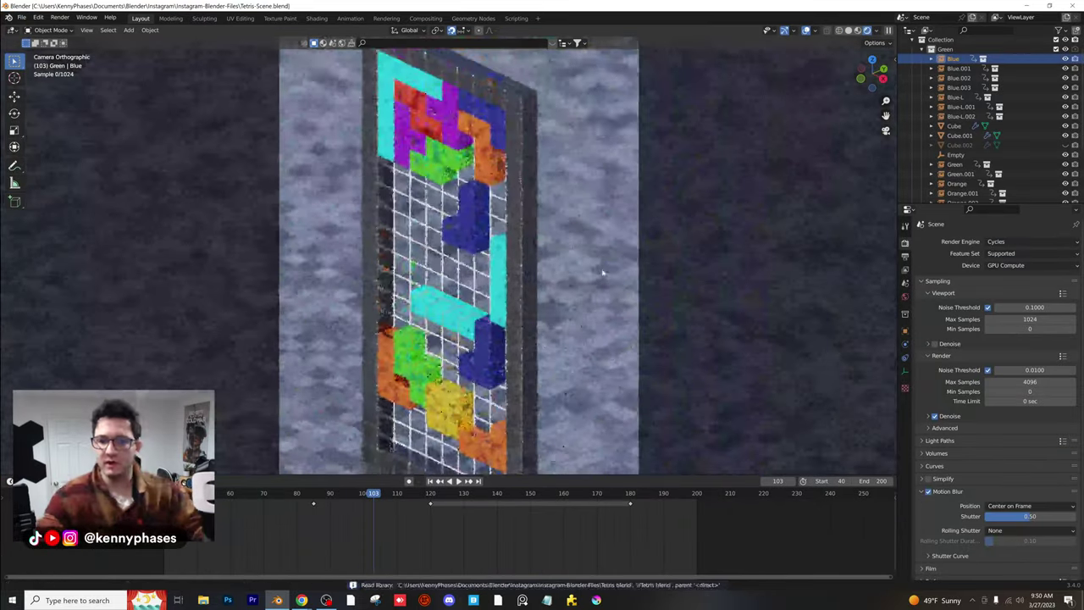
{"action": "middle_click_drag", "start_coordinate": [556, 256], "coordinate": [562, 231], "text": "shift"}
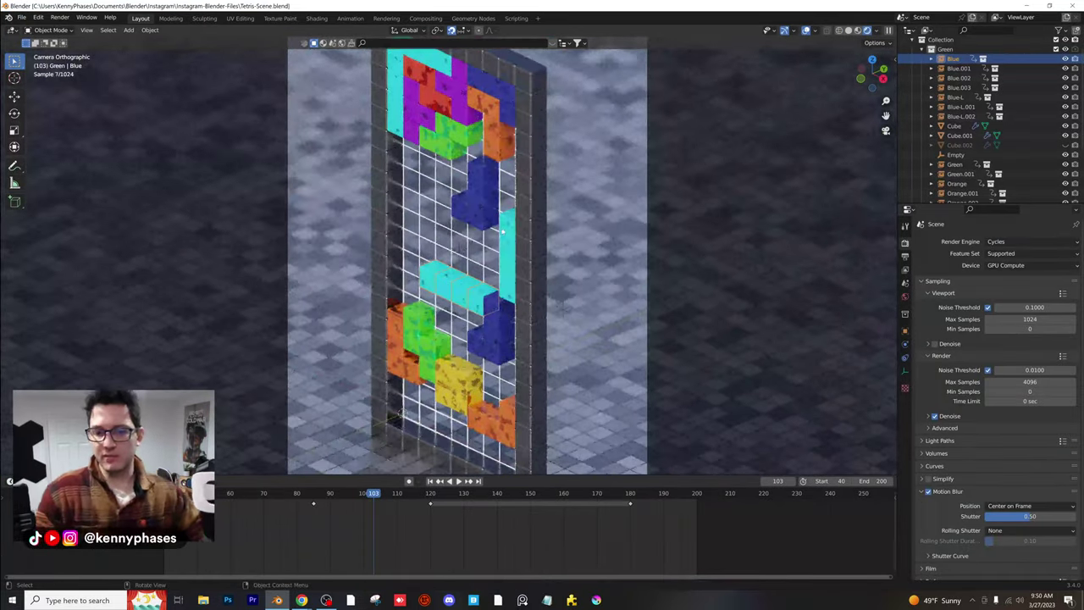
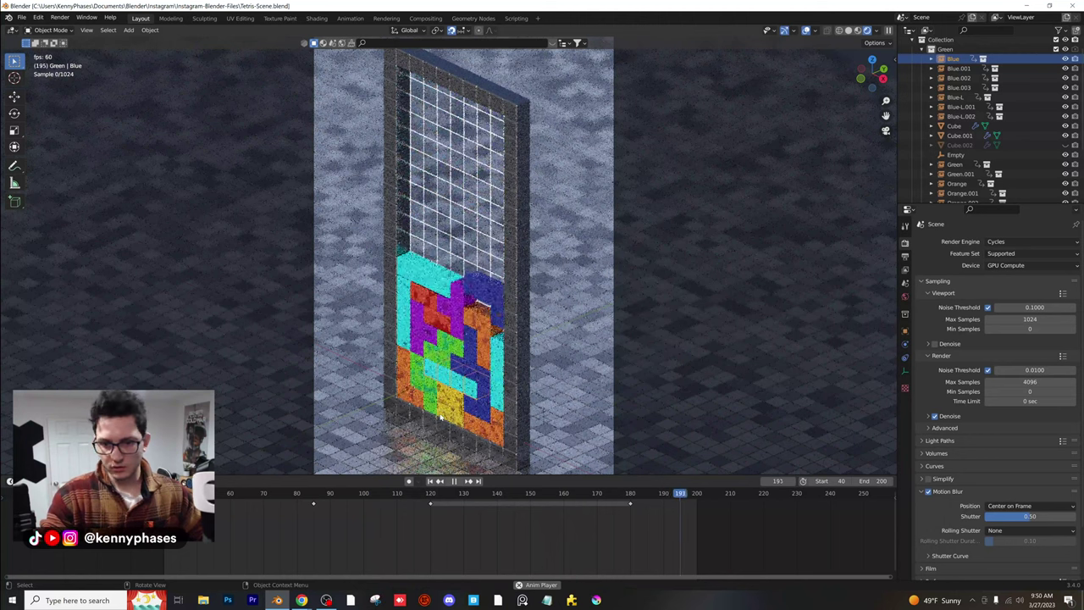
Play and scrub through the animation to examine the cyan blocks among the others, stopping at frame 155
{"action": "key", "text": "space"}
{"action": "left_click", "coordinate": [269, 493]}
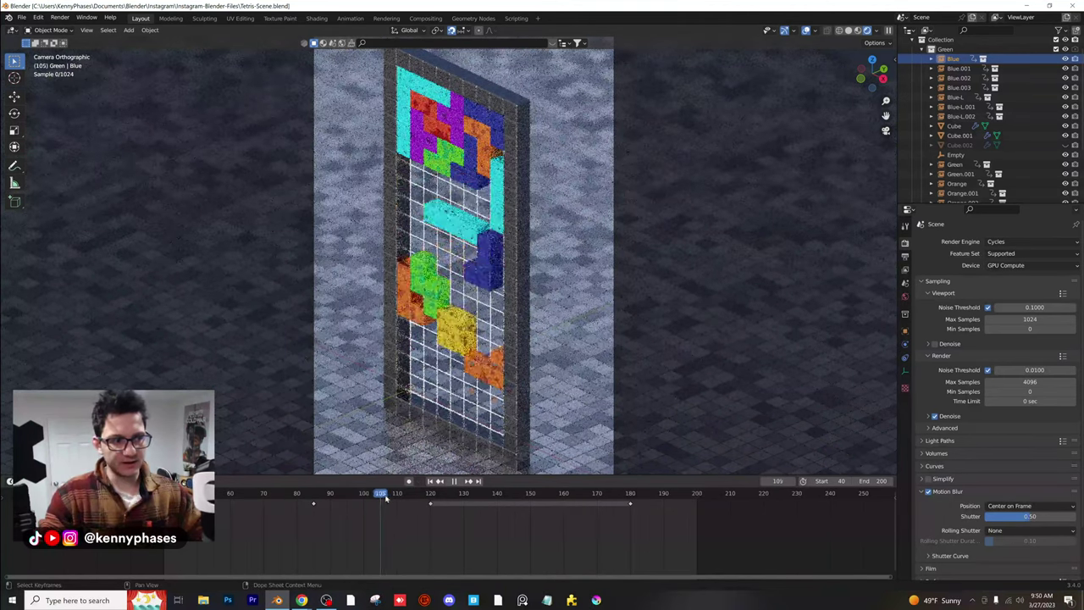
{"action": "left_click_drag", "start_coordinate": [508, 505], "coordinate": [600, 513]}
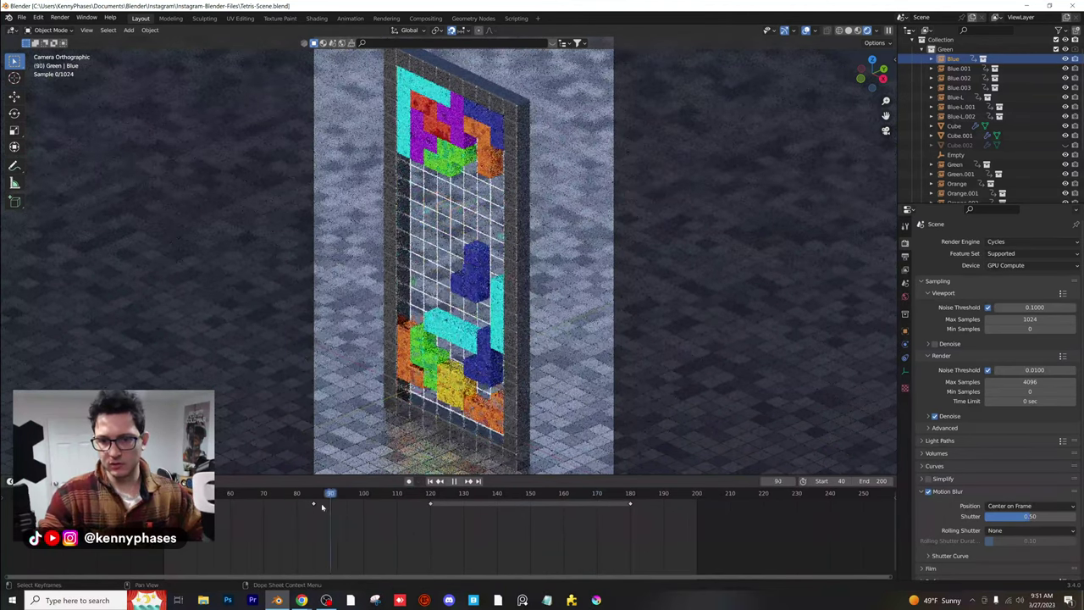
{"action": "left_click_drag", "start_coordinate": [521, 517], "coordinate": [616, 528]}
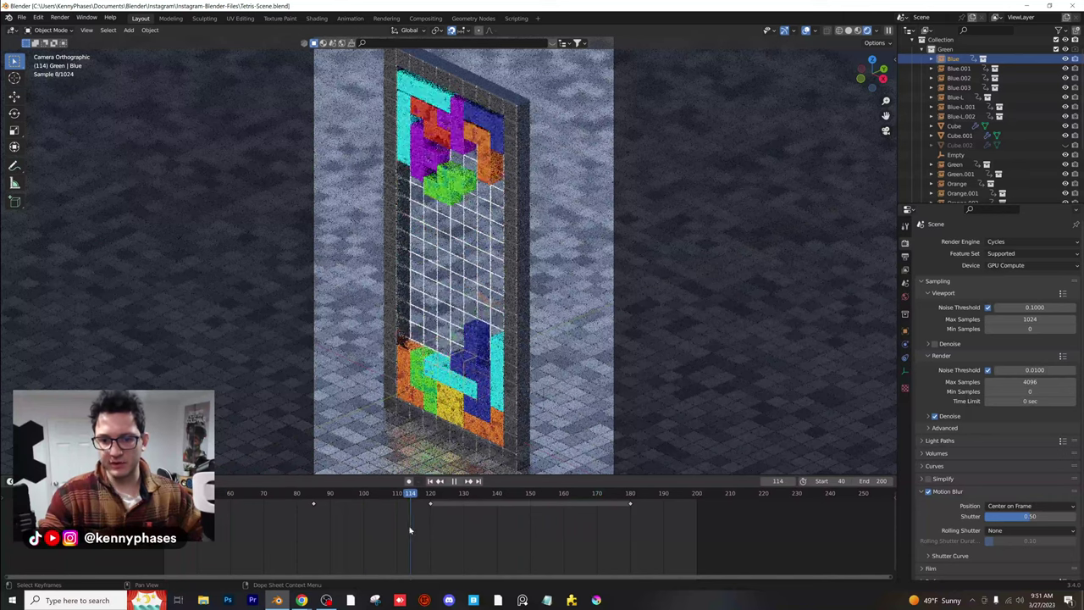
{"action": "scroll", "coordinate": [539, 347], "scroll_direction": "up", "scroll_amount": 5}
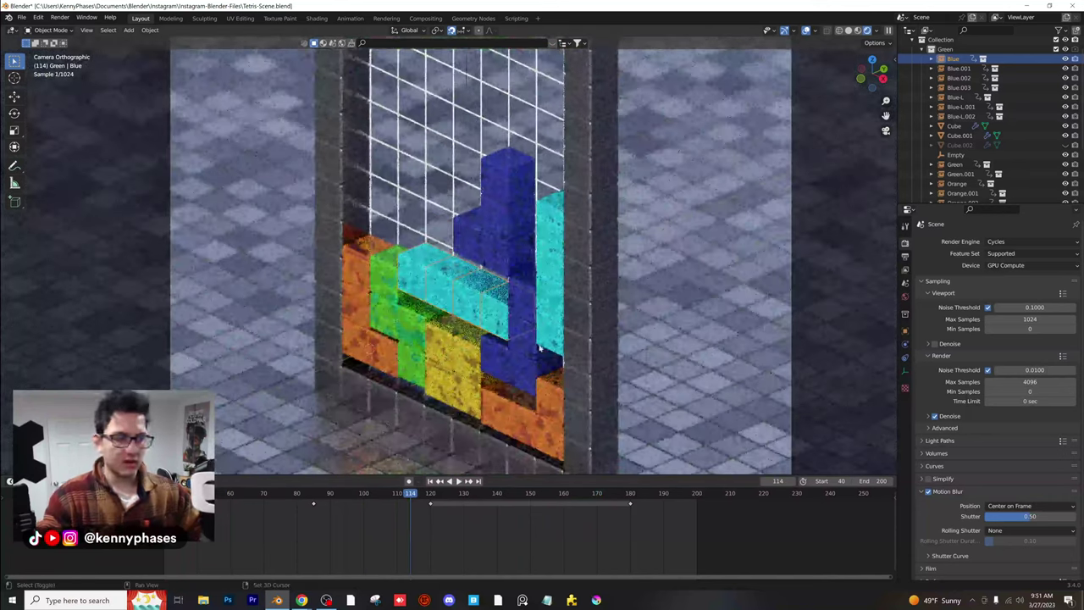
{"action": "middle_click_drag", "start_coordinate": [539, 347], "coordinate": [541, 349], "text": "shift"}
{"action": "key", "text": "space"}
{"action": "key", "text": "space"}
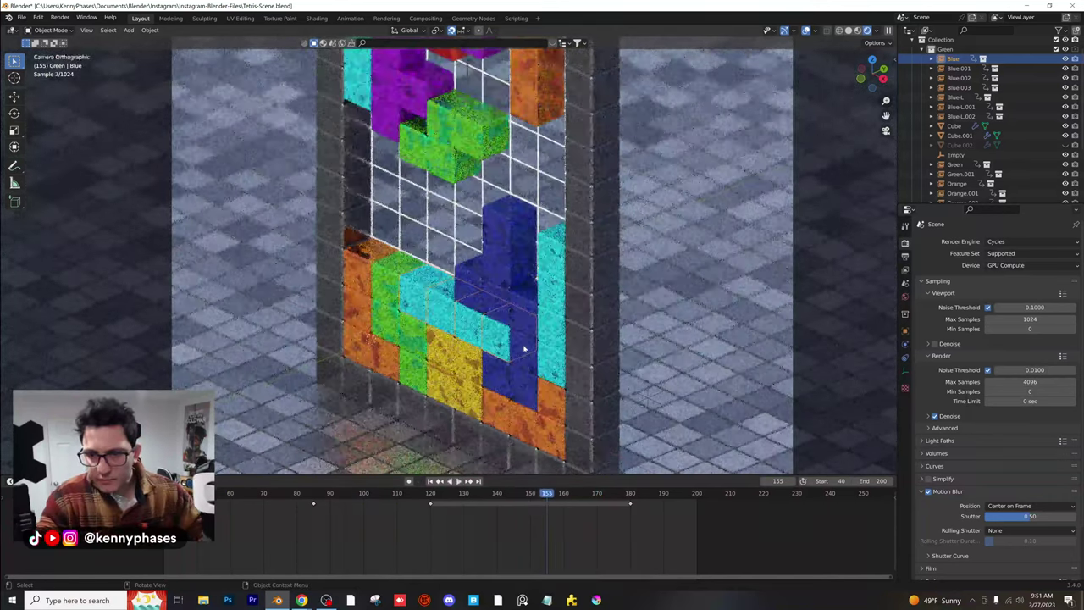
{"action": "scroll", "coordinate": [498, 347], "scroll_direction": "down", "scroll_amount": 5}
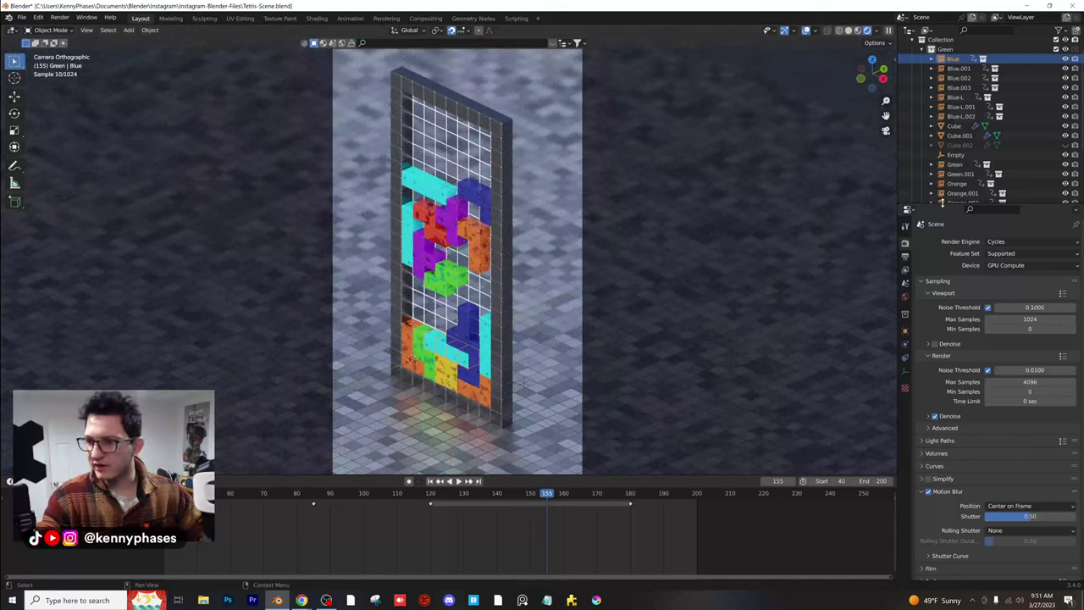
Select the camera in the outliner and look through the list of scene objects
{"action": "scroll", "coordinate": [974, 127], "scroll_direction": "down", "scroll_amount": 4}
{"action": "left_click", "coordinate": [948, 193]}
{"action": "scroll", "coordinate": [517, 322], "scroll_direction": "down", "scroll_amount": 2}
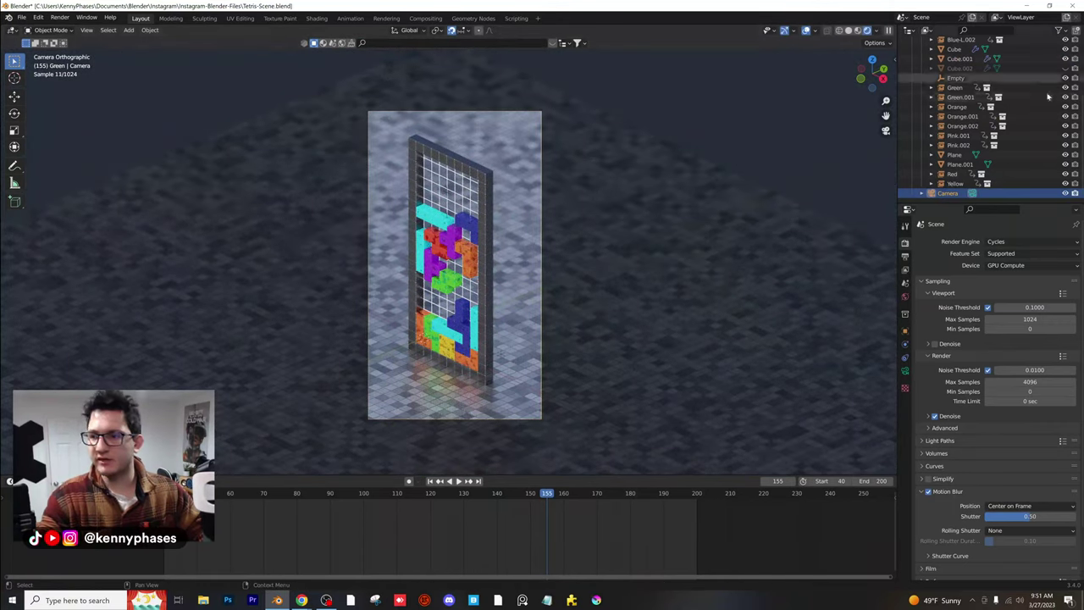
{"action": "scroll", "coordinate": [964, 151], "scroll_direction": "up", "scroll_amount": 5}
{"action": "scroll", "coordinate": [976, 135], "scroll_direction": "down", "scroll_amount": 4}
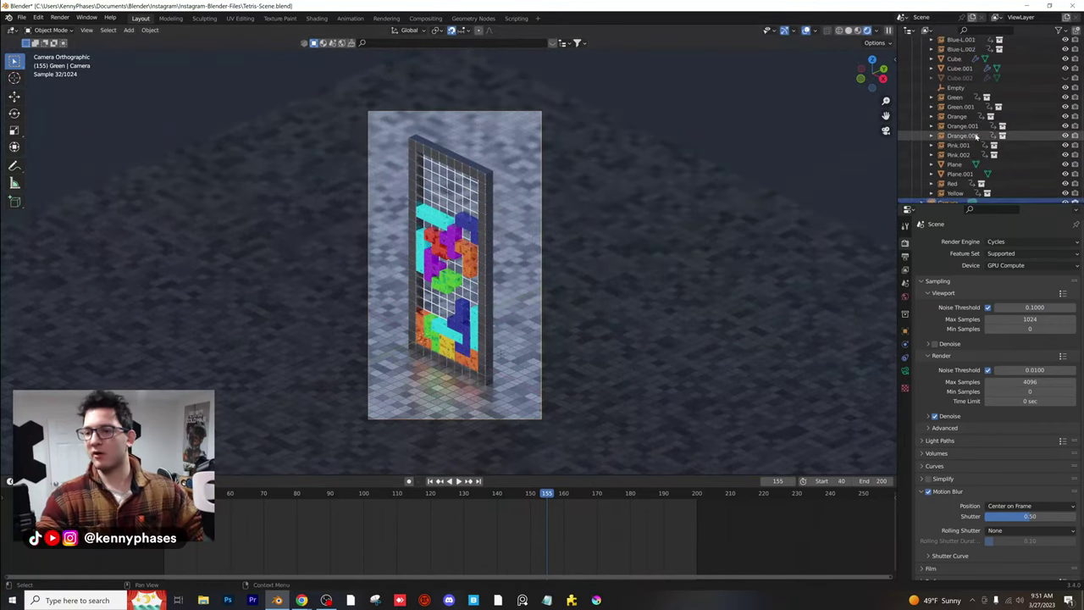
{"action": "scroll", "coordinate": [976, 135], "scroll_direction": "up", "scroll_amount": 3}
{"action": "scroll", "coordinate": [576, 233], "scroll_direction": "up", "scroll_amount": 7}
{"action": "scroll", "coordinate": [558, 242], "scroll_direction": "down", "scroll_amount": 7}
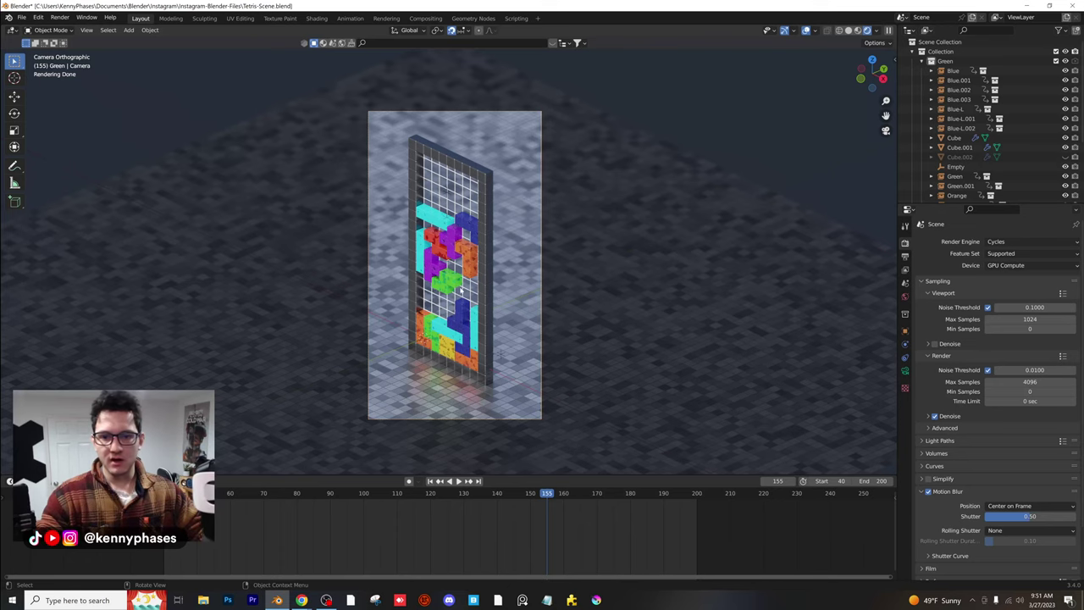
Examine the painted blocks up close, select the border of cubes framing the grid and save the file
{"action": "scroll", "coordinate": [501, 354], "scroll_direction": "up", "scroll_amount": 5}
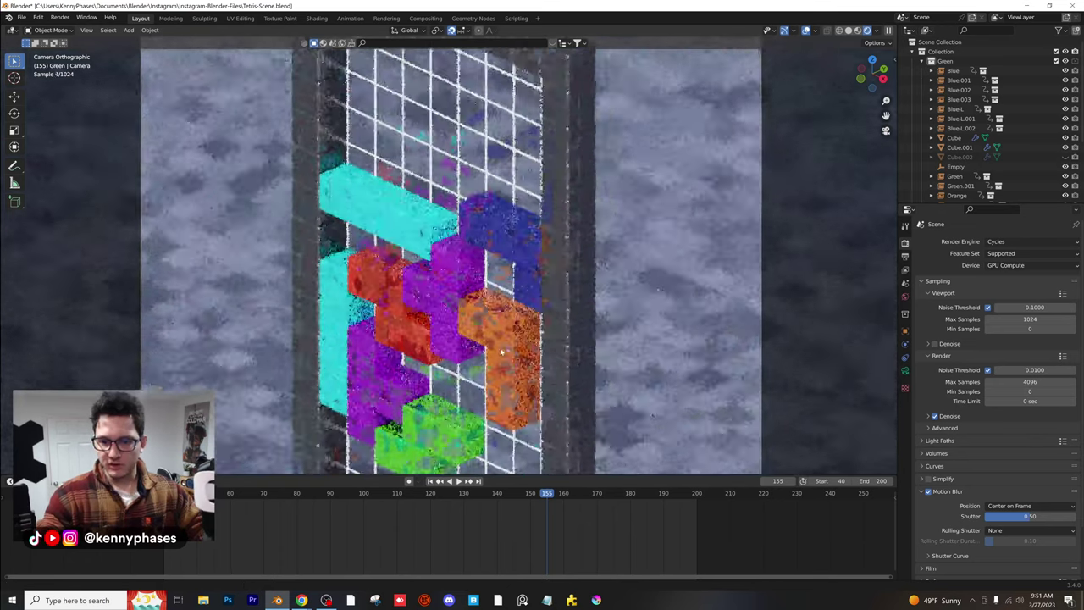
{"action": "middle_click_drag", "start_coordinate": [501, 351], "coordinate": [519, 215], "text": "shift"}
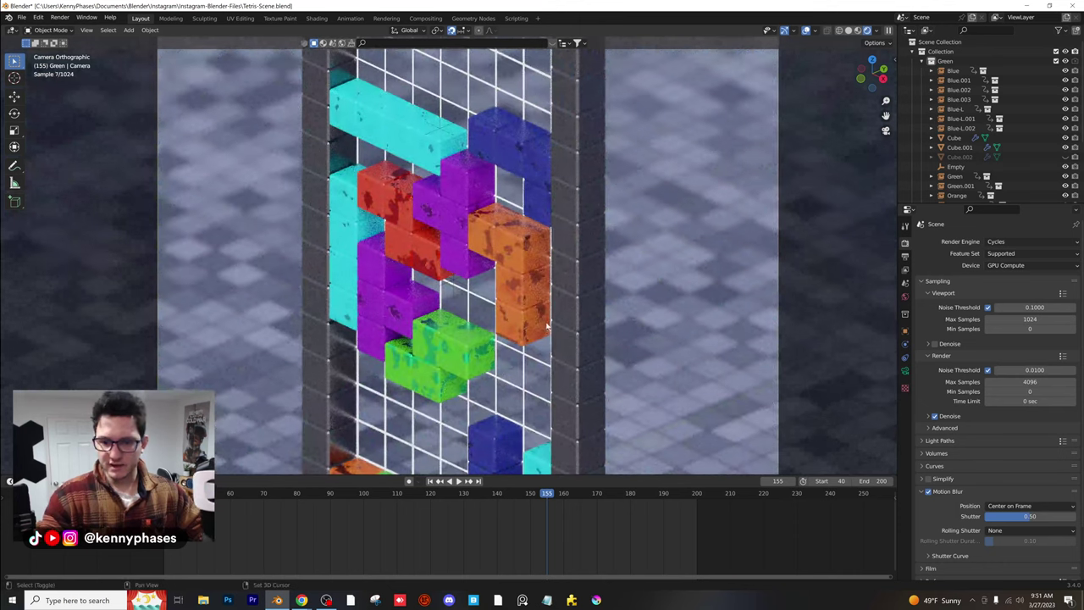
{"action": "middle_click_drag", "start_coordinate": [551, 343], "coordinate": [525, 203], "text": "shift"}
{"action": "middle_click_drag", "start_coordinate": [520, 258], "coordinate": [521, 333], "text": "shift"}
{"action": "left_click", "coordinate": [556, 254]}
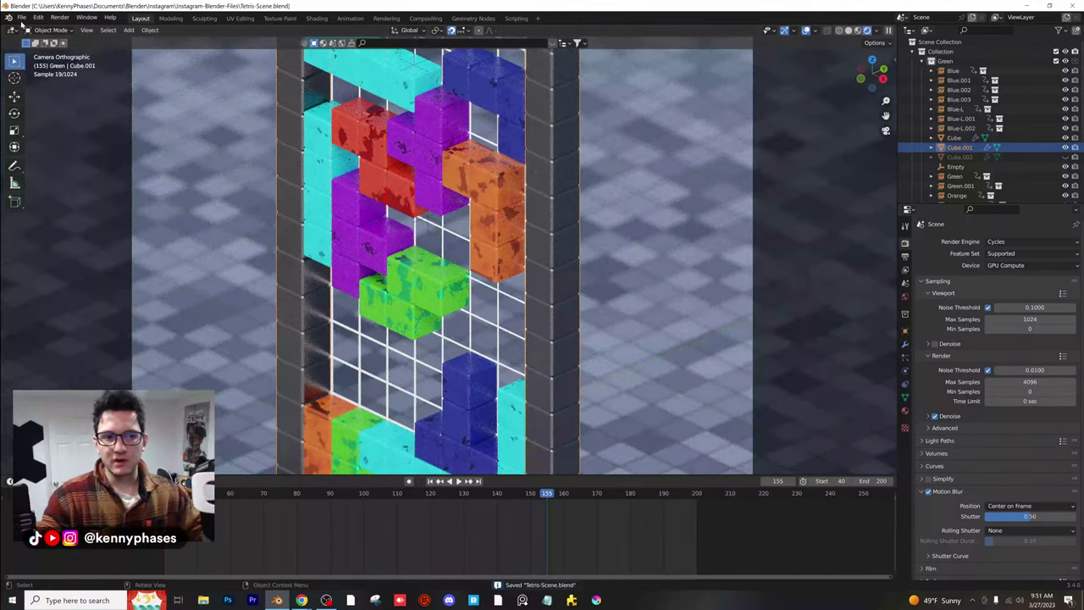
Open the recent file Realtime_Materials.blend and copy the sphere with the Galvanised steel material
{"action": "left_click", "coordinate": [22, 17]}
{"action": "mouse_move", "coordinate": [83, 52]}
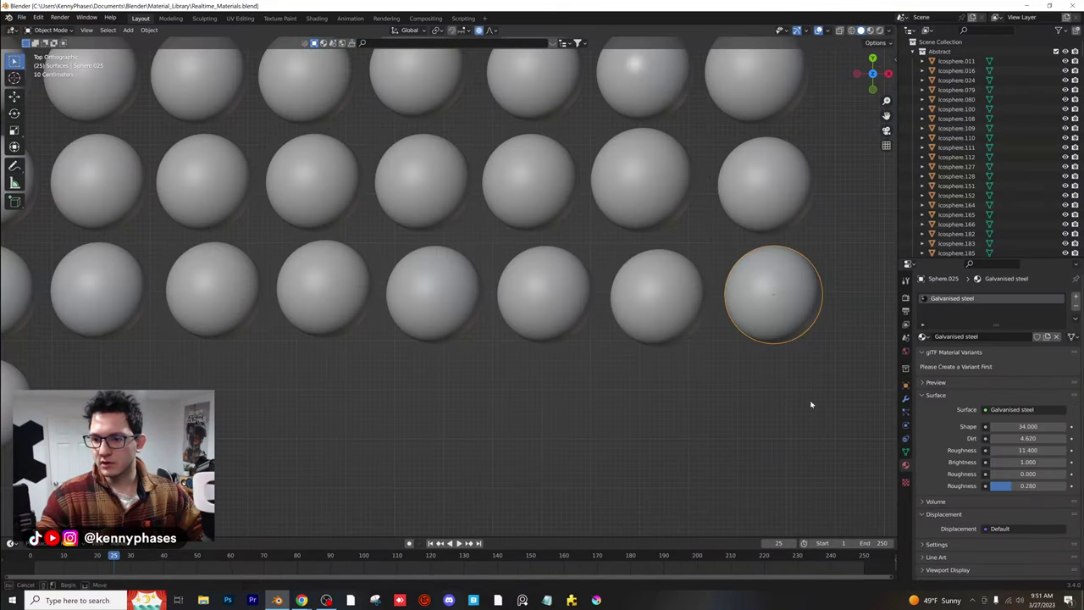
{"action": "left_click", "coordinate": [812, 404]}
{"action": "left_click", "coordinate": [803, 311]}
Open the recent file Tetris-Scene.blend again and clear the selection of the border cubes
{"action": "left_click", "coordinate": [23, 18]}
{"action": "mouse_move", "coordinate": [68, 53]}
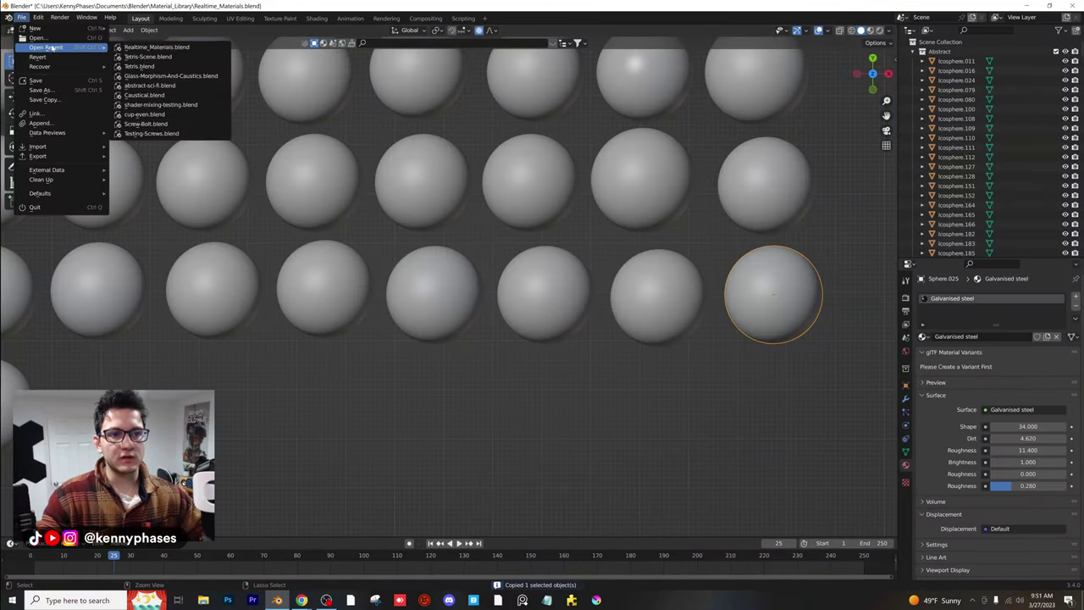
{"action": "left_click", "coordinate": [163, 62]}
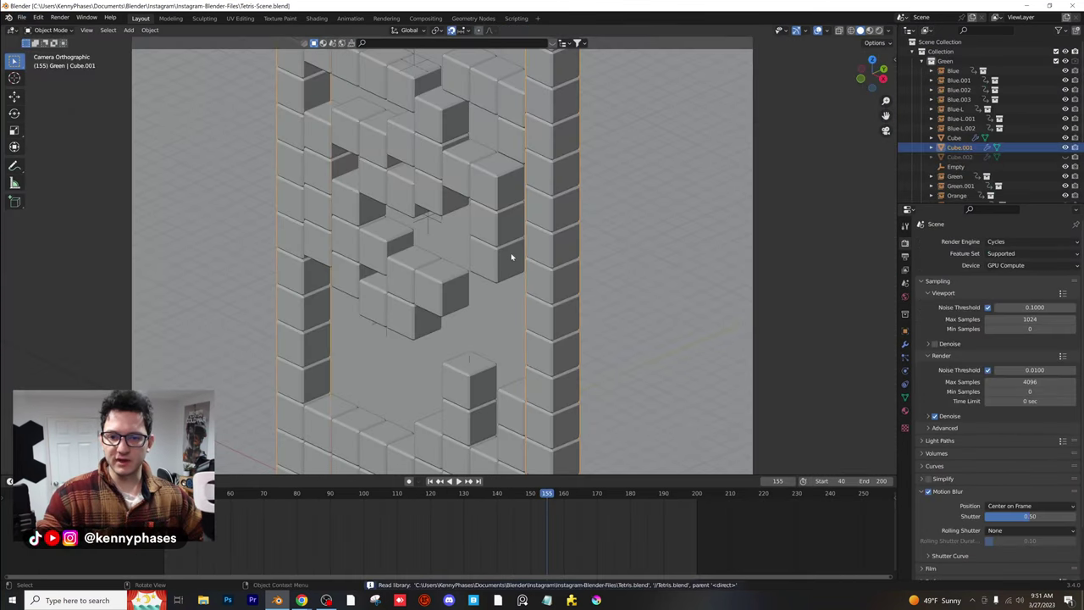
{"action": "middle_click_drag", "start_coordinate": [513, 257], "coordinate": [614, 189]}
{"action": "left_click", "coordinate": [700, 161]}
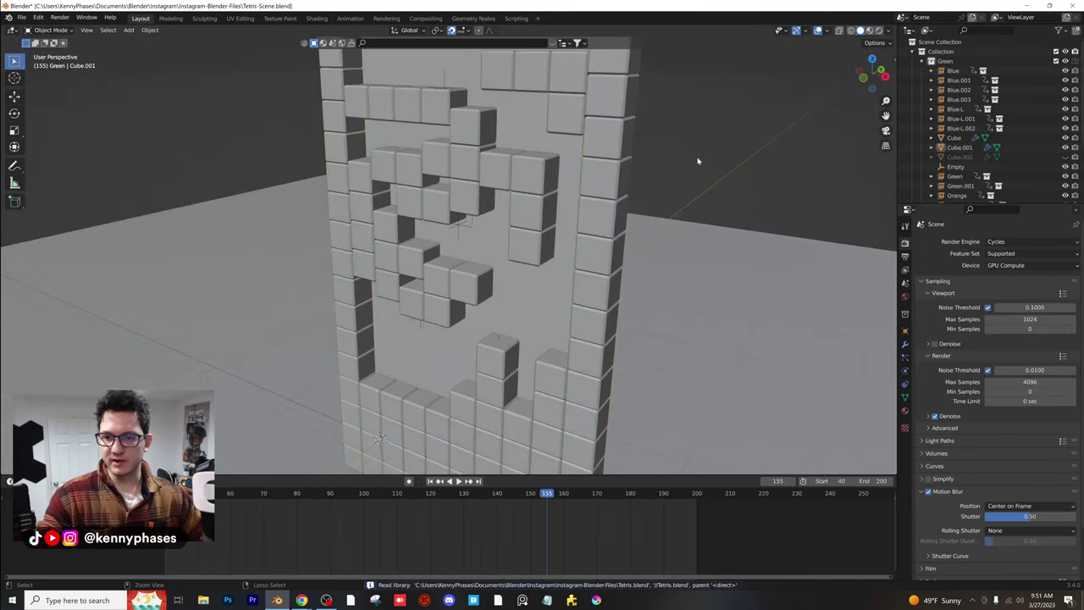
Paste the Galvanised steel sphere, place it beside the Tetris frame and switch the viewport to rendered shading
{"action": "key", "text": "ctrl+v"}
{"action": "scroll", "coordinate": [618, 295], "scroll_direction": "down", "scroll_amount": 5}
{"action": "scroll", "coordinate": [618, 295], "scroll_direction": "down", "scroll_amount": 2}
{"action": "key", "text": "g"}
{"action": "left_click", "coordinate": [520, 174]}
{"action": "scroll", "coordinate": [520, 175], "scroll_direction": "up", "scroll_amount": 5}
{"action": "middle_click_drag", "start_coordinate": [520, 174], "coordinate": [676, 217]}
{"action": "key", "text": "g"}
{"action": "left_click", "coordinate": [648, 170]}
{"action": "key", "text": "z"}
{"action": "left_click", "coordinate": [666, 104]}
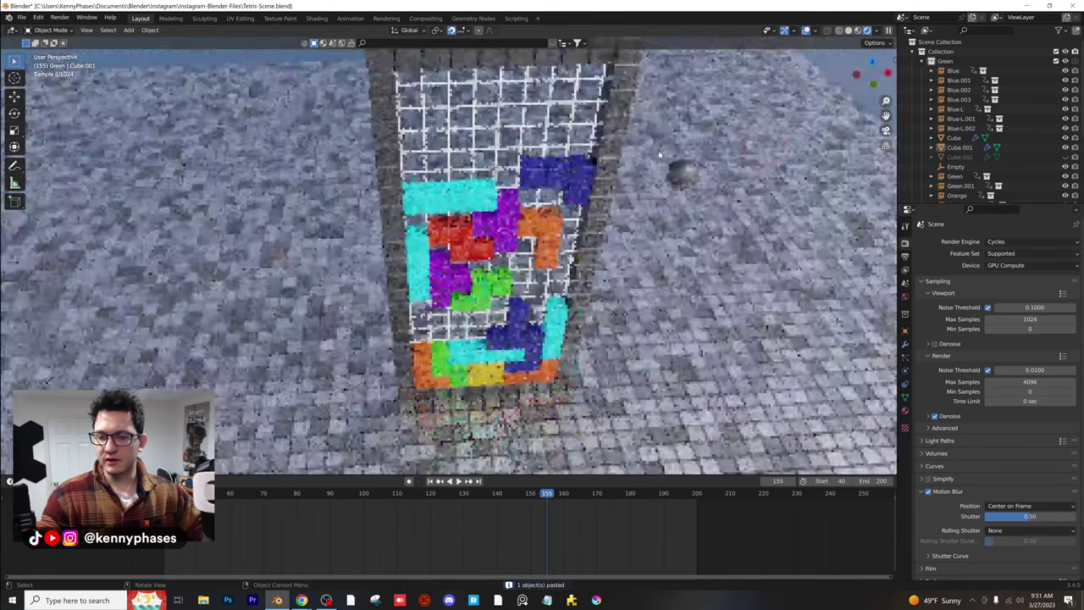
Assign the Galvanised steel material to the top row of the Tetris frame's border cubes and delete the pasted sphere
{"action": "scroll", "coordinate": [552, 290], "scroll_direction": "up", "scroll_amount": 1}
{"action": "middle_click_drag", "start_coordinate": [552, 291], "coordinate": [418, 445], "text": "shift"}
{"action": "left_click", "coordinate": [526, 174]}
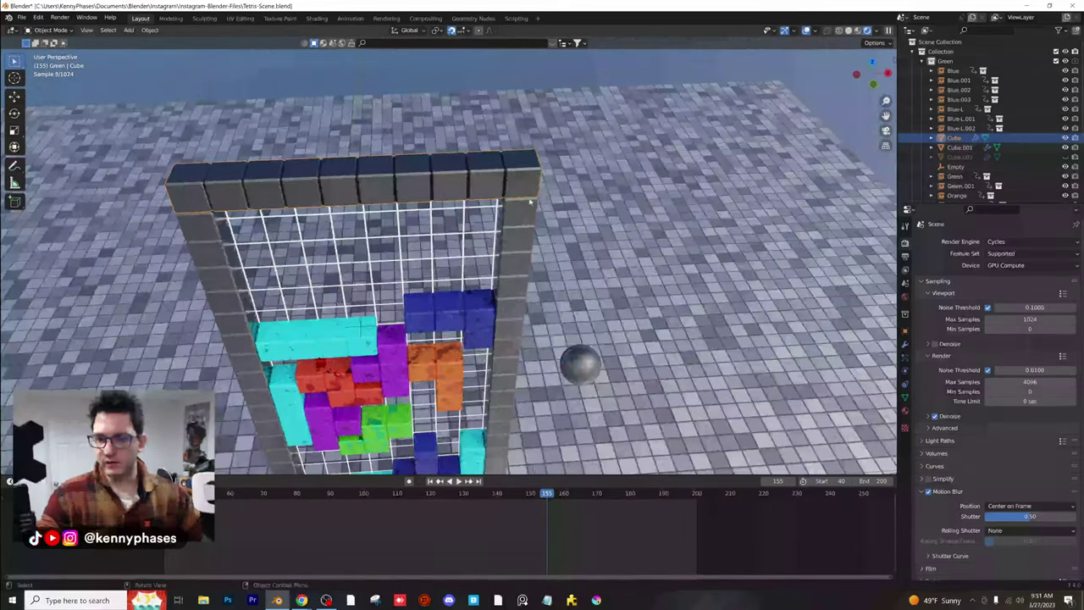
{"action": "left_click", "coordinate": [905, 411]}
{"action": "left_click", "coordinate": [590, 362]}
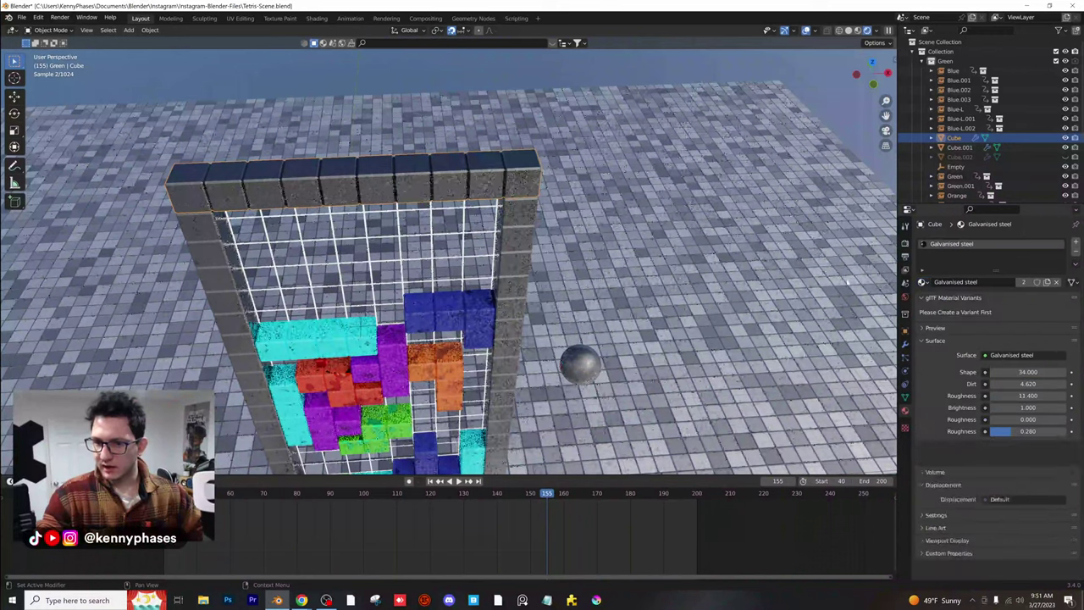
{"action": "key", "text": "x"}
{"action": "left_click", "coordinate": [590, 362]}
{"action": "left_click", "coordinate": [523, 177]}
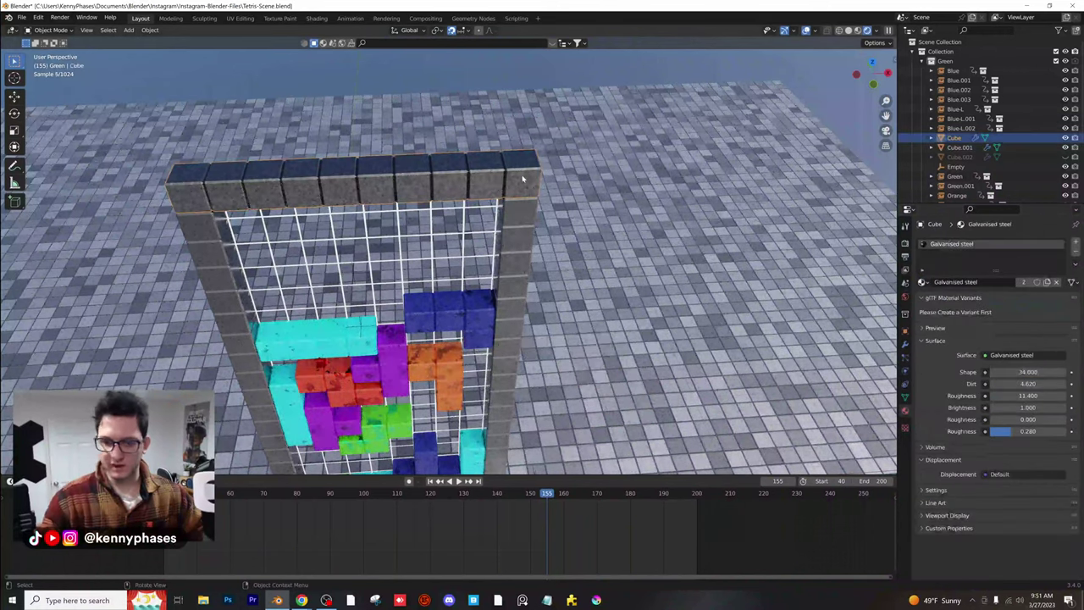
Set the Shape value of the Galvanised steel material on the top border row to 3.100
{"action": "scroll", "coordinate": [516, 119], "scroll_direction": "down", "scroll_amount": 4}
{"action": "middle_click_drag", "start_coordinate": [512, 115], "coordinate": [518, 260], "text": "shift"}
{"action": "scroll", "coordinate": [503, 213], "scroll_direction": "up", "scroll_amount": 6}
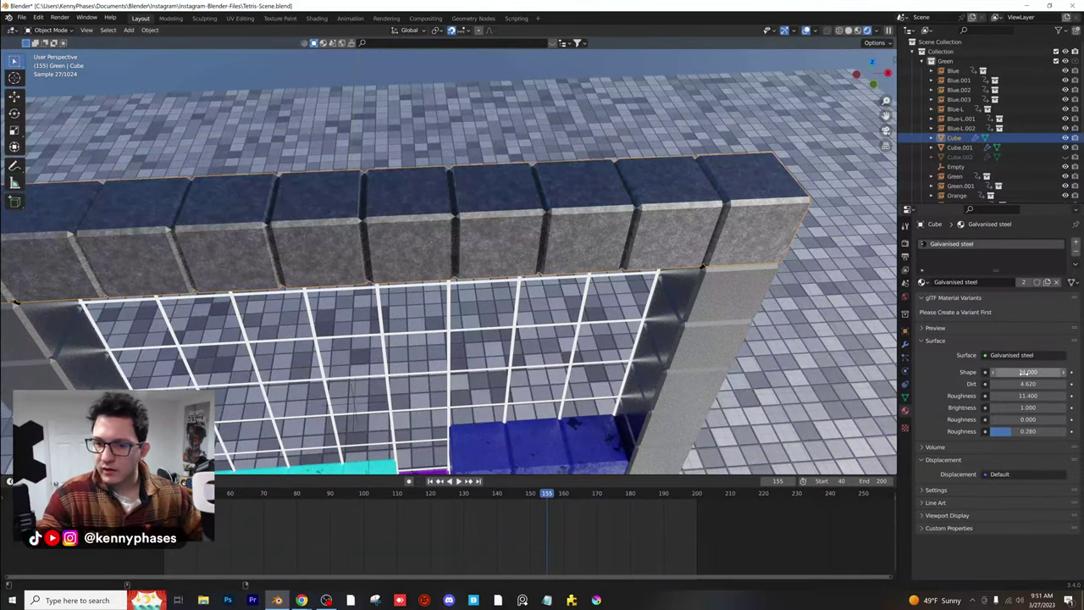
{"action": "left_click_drag", "start_coordinate": [1024, 372], "coordinate": [1022, 371]}
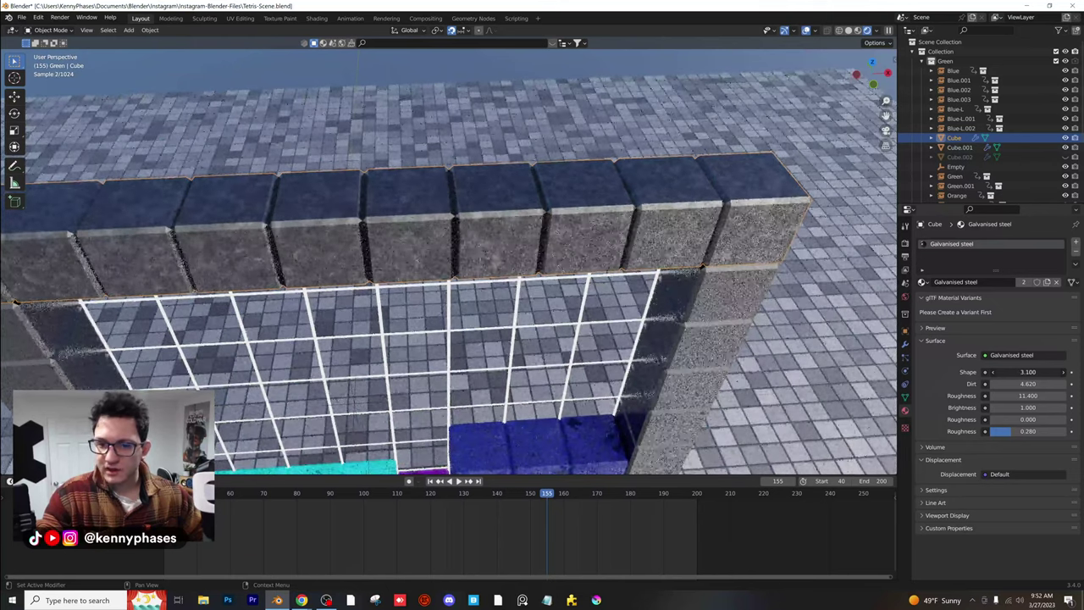
Link the top row's Galvanised steel material to the remaining border cubes of the Tetris frame
{"action": "scroll", "coordinate": [655, 293], "scroll_direction": "down", "scroll_amount": 2}
{"action": "left_click", "coordinate": [651, 235], "text": "shift"}
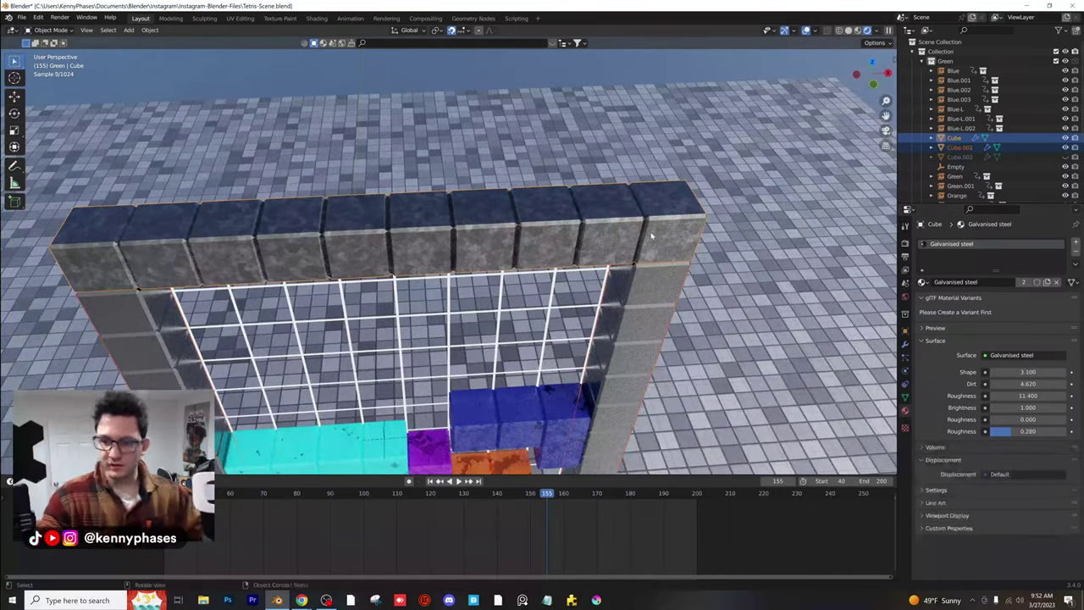
{"action": "right_click", "coordinate": [652, 235]}
{"action": "left_click", "coordinate": [651, 236]}
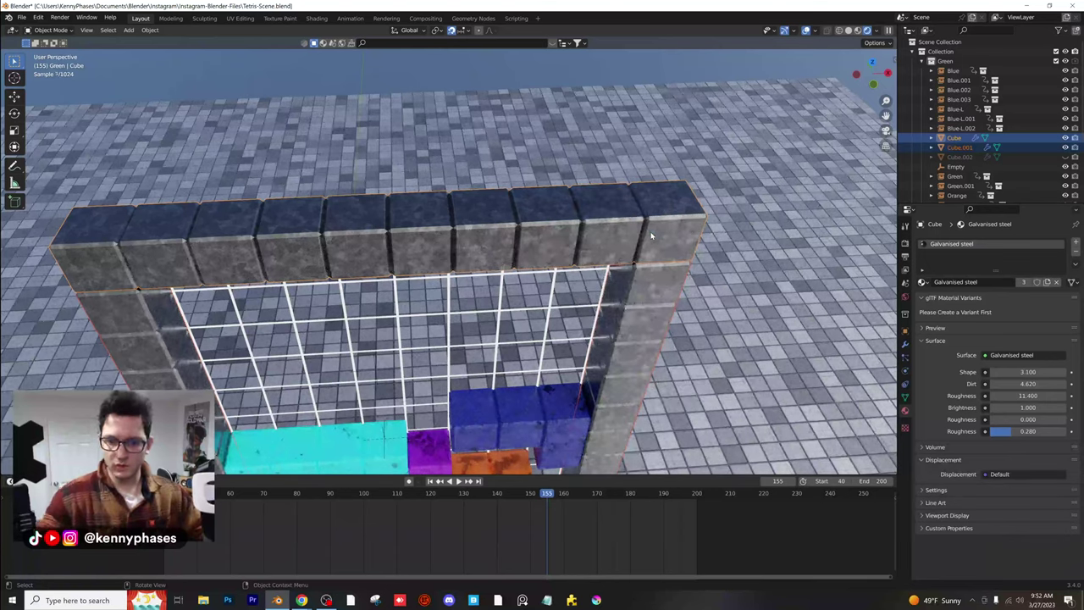
Check the steel frame through the camera and save the Tetris scene
{"action": "key", "text": "KP_0"}
{"action": "left_click", "coordinate": [600, 266]}
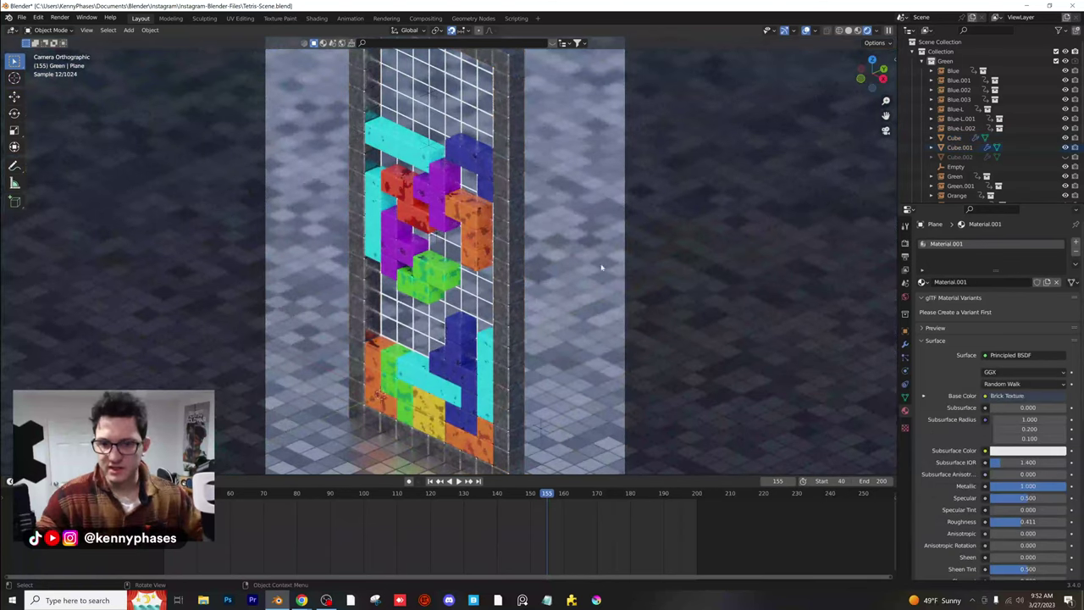
{"action": "middle_click_drag", "start_coordinate": [597, 278], "coordinate": [600, 284], "text": "shift"}
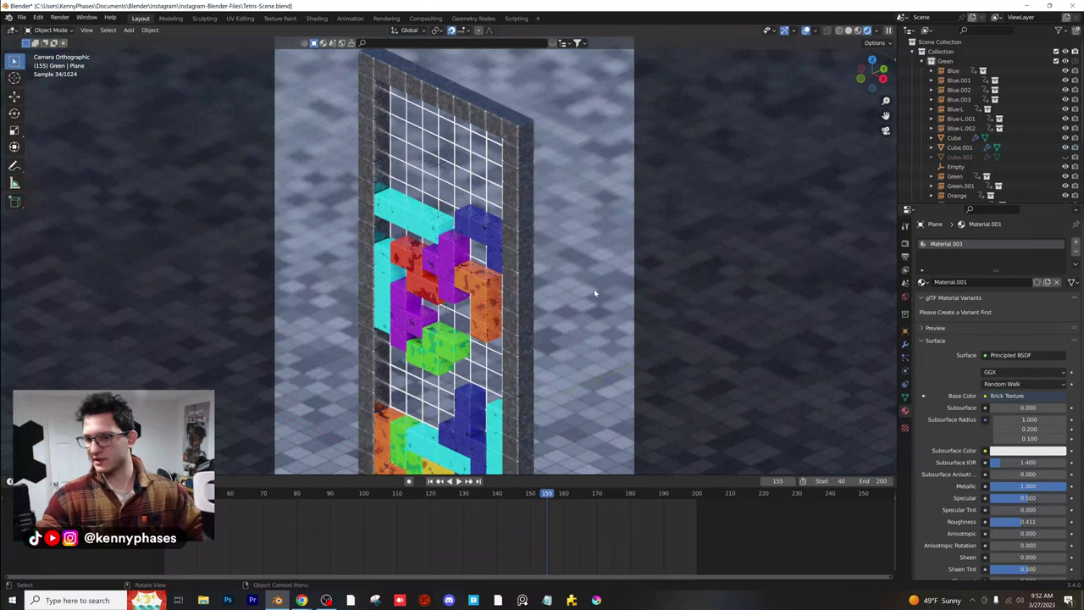
{"action": "scroll", "coordinate": [595, 293], "scroll_direction": "down", "scroll_amount": 2}
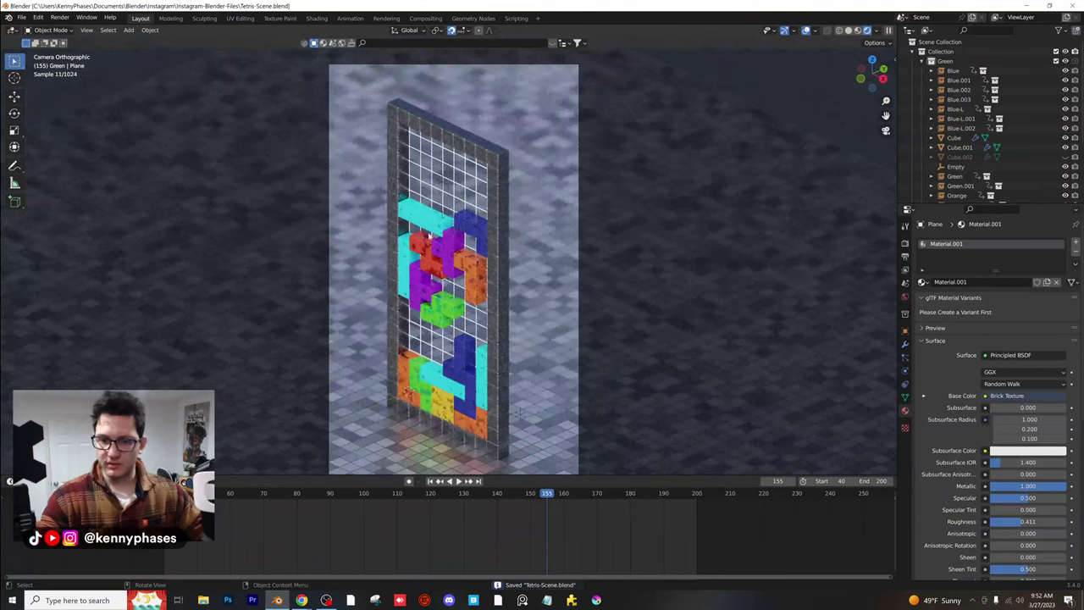
Open the recent file Tetris.blend, switch the viewport to rendered shading and select the nearest cube of the cyan block
{"action": "left_click", "coordinate": [21, 17]}
{"action": "mouse_move", "coordinate": [83, 48]}
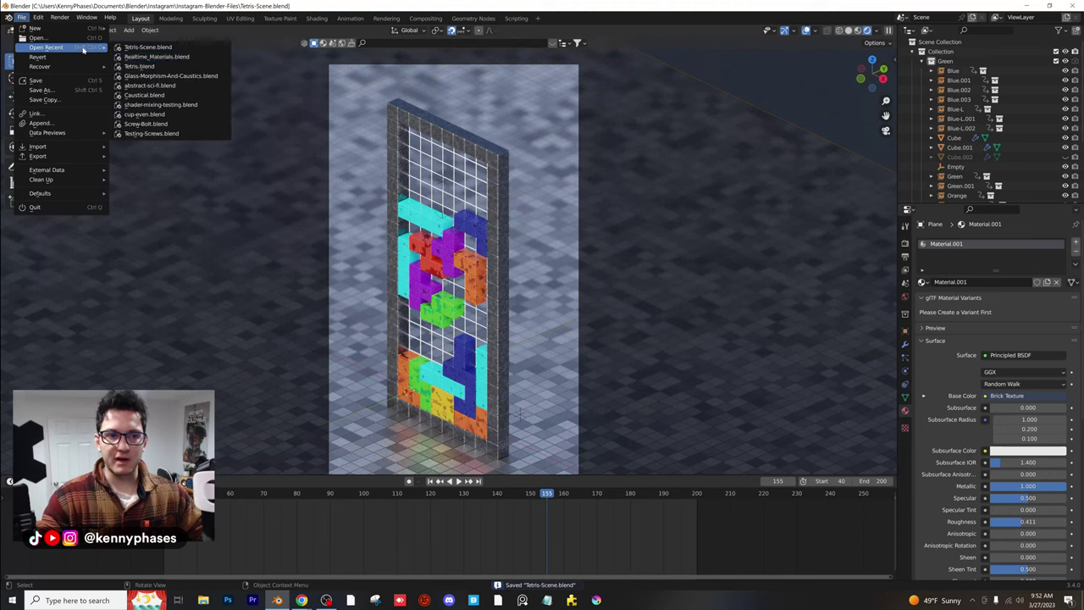
{"action": "left_click", "coordinate": [169, 66]}
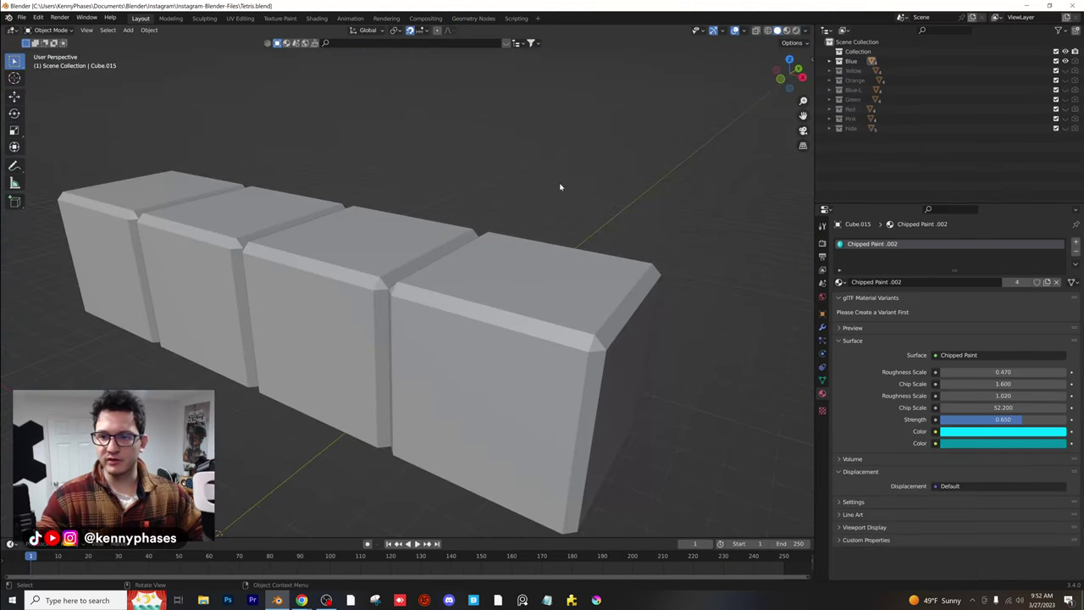
{"action": "key", "text": "z"}
{"action": "left_click", "coordinate": [640, 167]}
{"action": "left_click", "coordinate": [573, 315]}
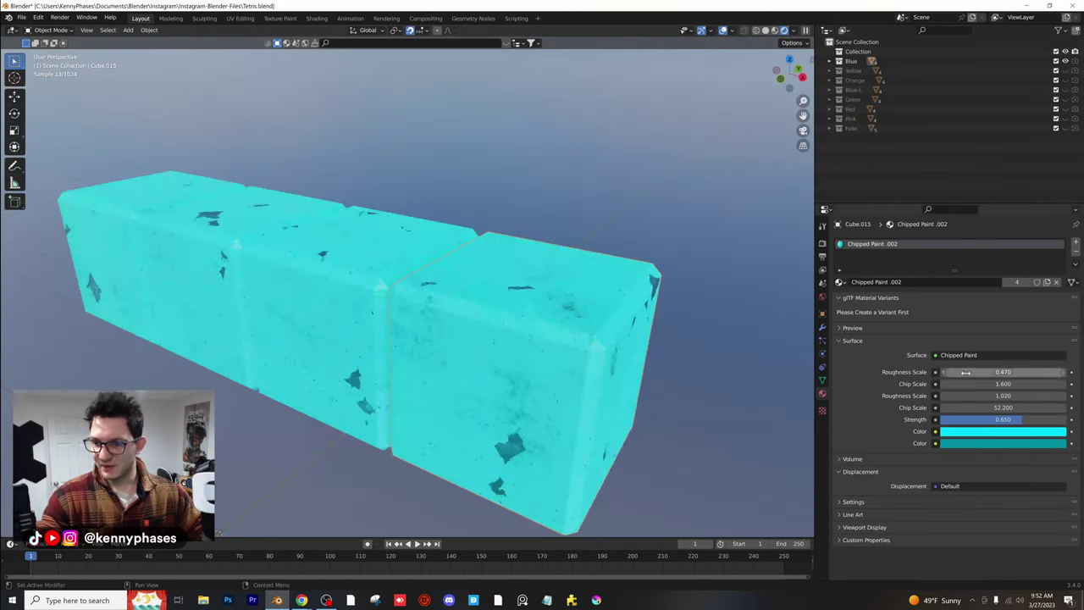
Darken the first color of the cyan Chipped Paint material to a Value of about 0.29 and save the file
{"action": "left_click", "coordinate": [1038, 431]}
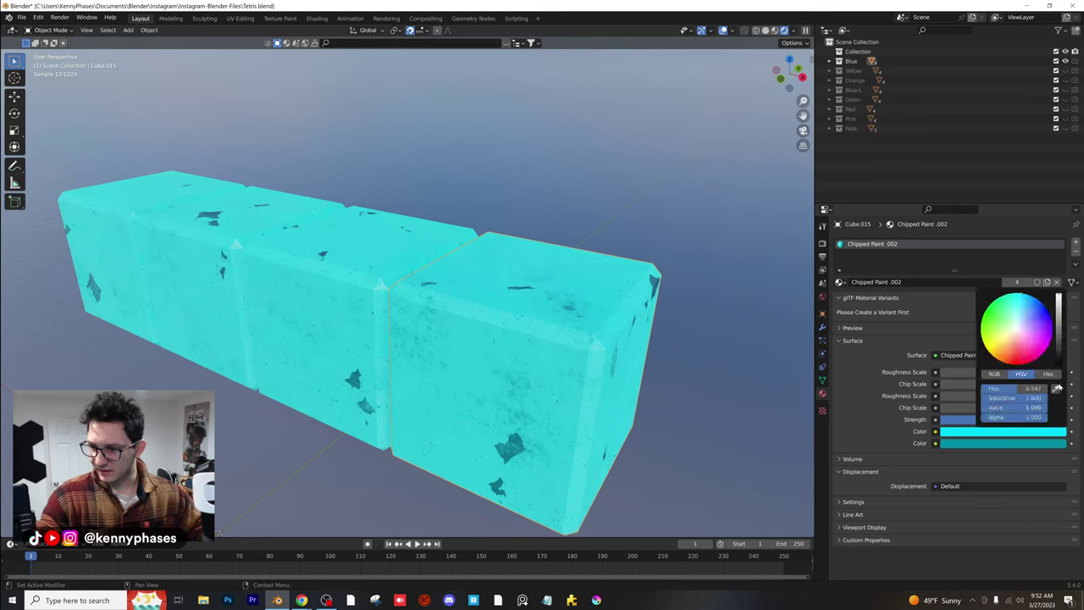
{"action": "left_click_drag", "start_coordinate": [1061, 333], "coordinate": [1060, 325]}
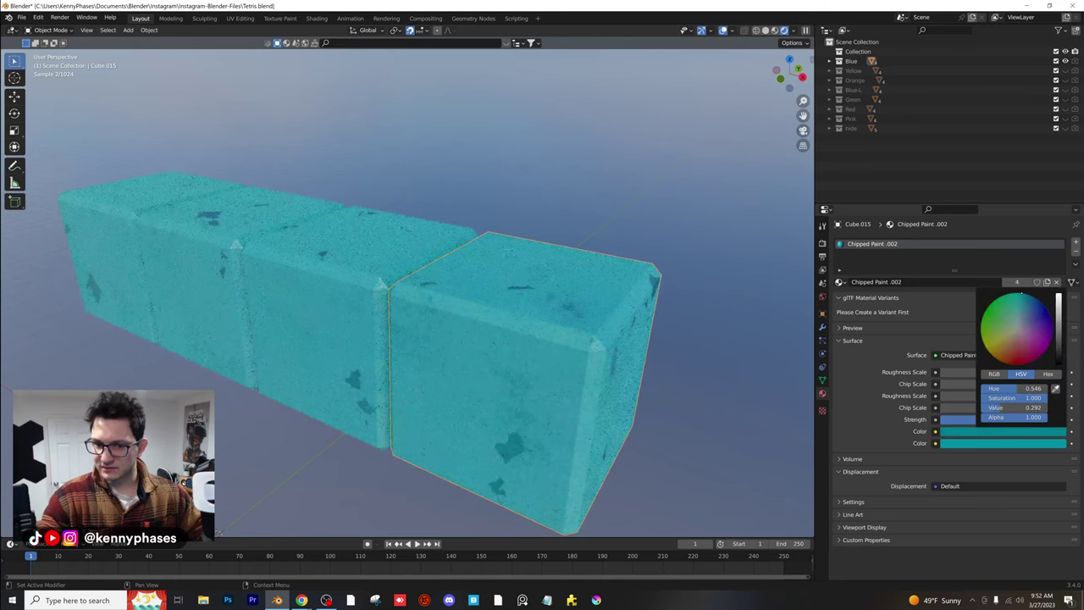
{"action": "left_click", "coordinate": [542, 141]}
Open the recent file Tetris-Scene.blend and scrub the falling-block animation to frame 155 to check the recolored cyan blocks
{"action": "left_click", "coordinate": [21, 17]}
{"action": "mouse_move", "coordinate": [77, 48]}
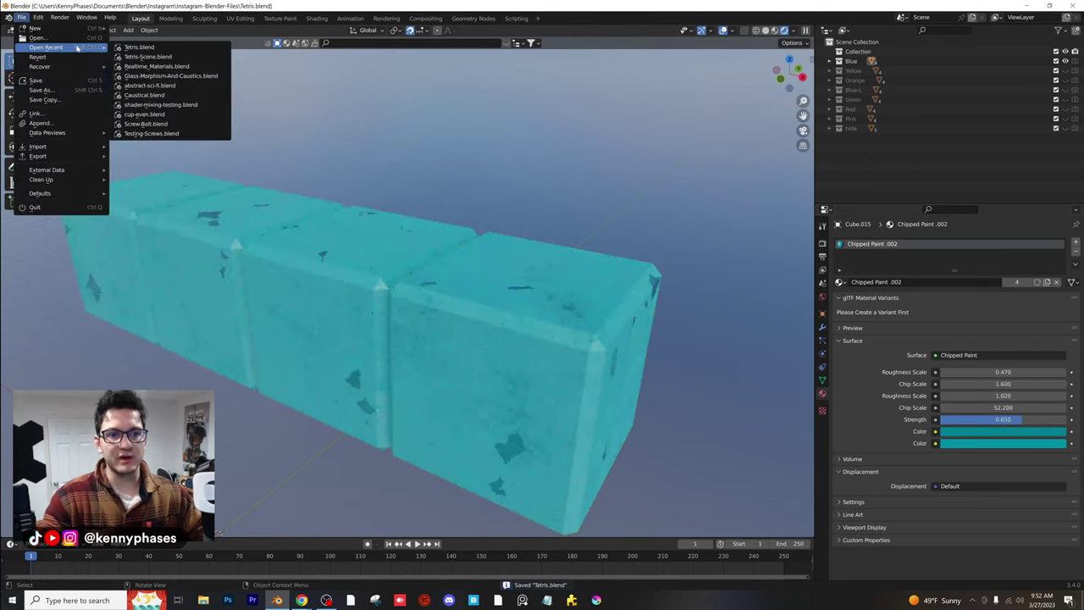
{"action": "left_click", "coordinate": [148, 56]}
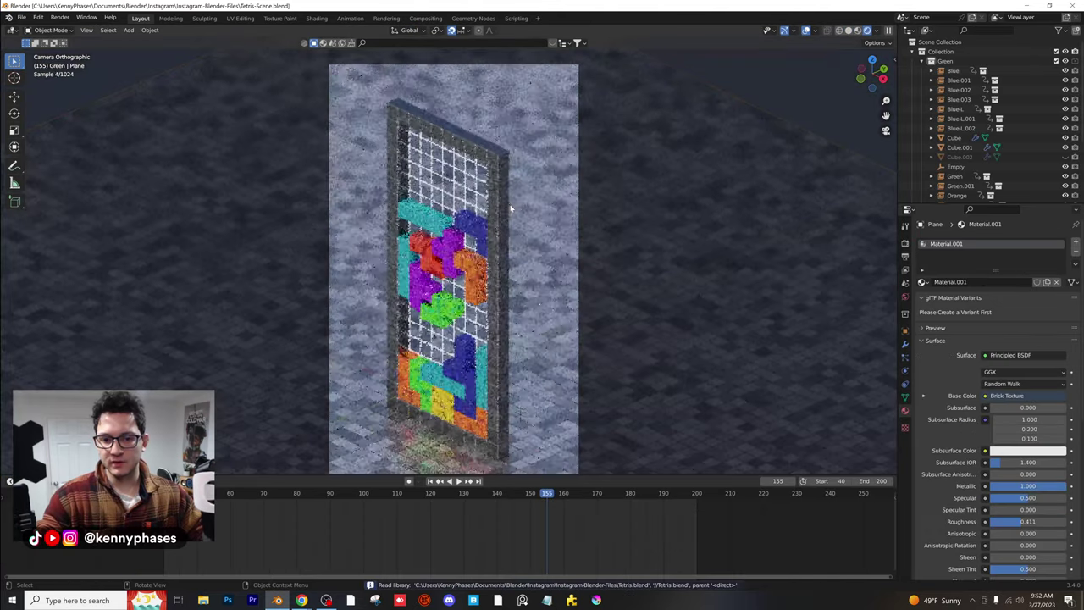
{"action": "scroll", "coordinate": [424, 305], "scroll_direction": "up", "scroll_amount": 4}
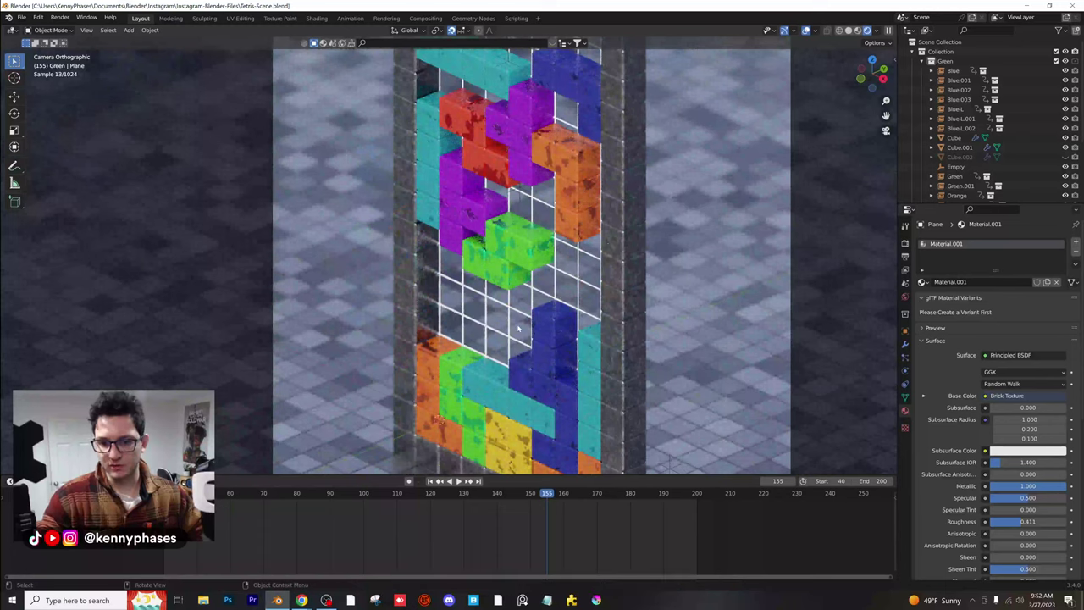
{"action": "scroll", "coordinate": [518, 328], "scroll_direction": "down", "scroll_amount": 3}
{"action": "left_click", "coordinate": [220, 493]}
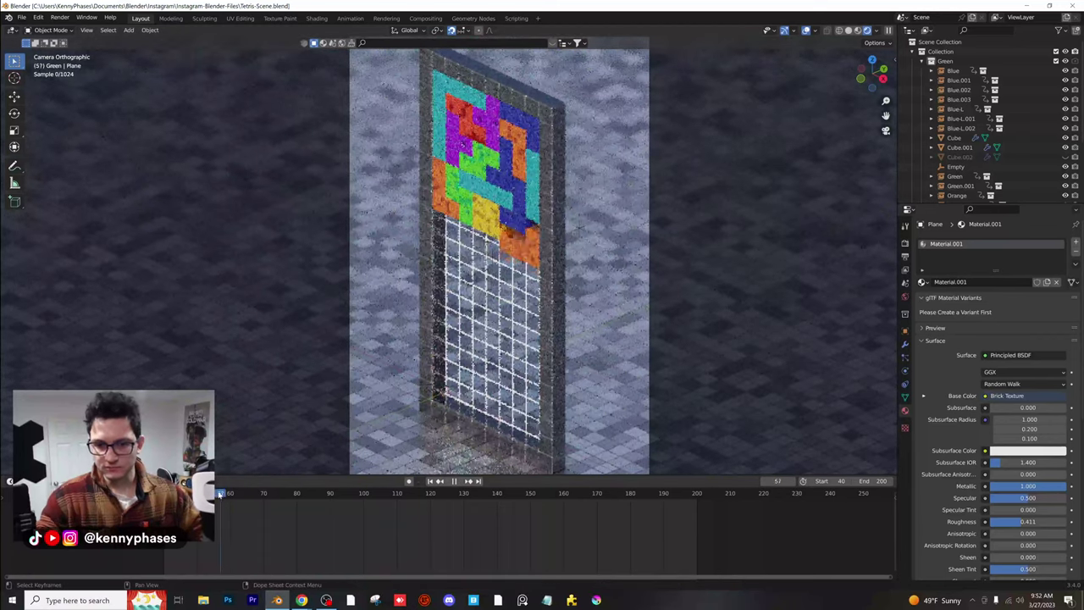
{"action": "left_click_drag", "start_coordinate": [276, 503], "coordinate": [546, 507]}
{"action": "scroll", "coordinate": [546, 338], "scroll_direction": "down", "scroll_amount": 2}
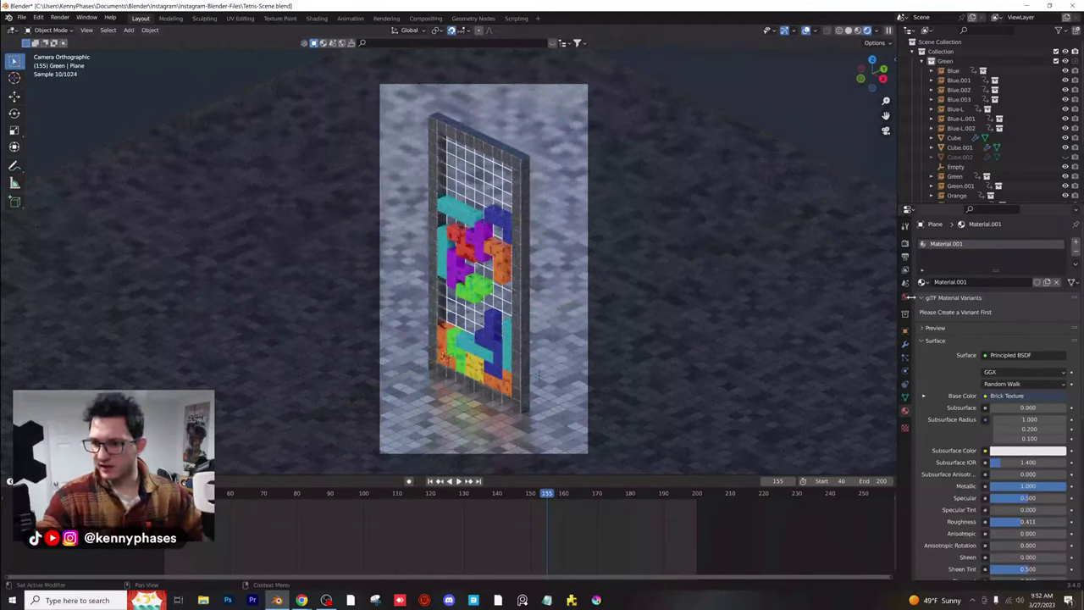
Try peppermint_powerplant_2_4k.hdr and sunrise.exr as the world's environment image
{"action": "left_click", "coordinate": [905, 297]}
{"action": "left_click", "coordinate": [1062, 313]}
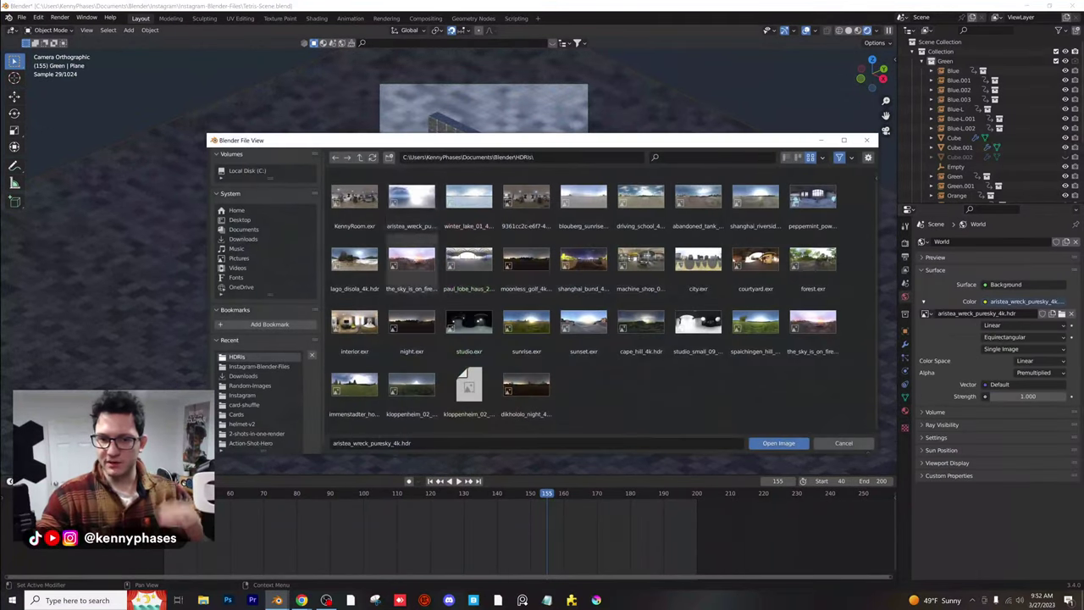
{"action": "double_click", "coordinate": [812, 196]}
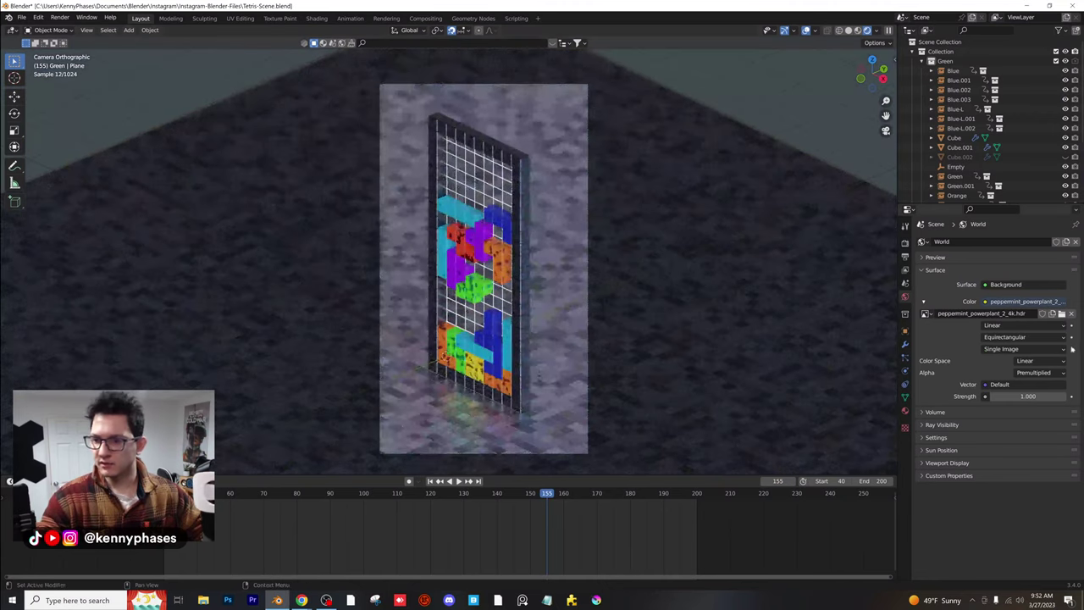
{"action": "left_click", "coordinate": [1062, 314]}
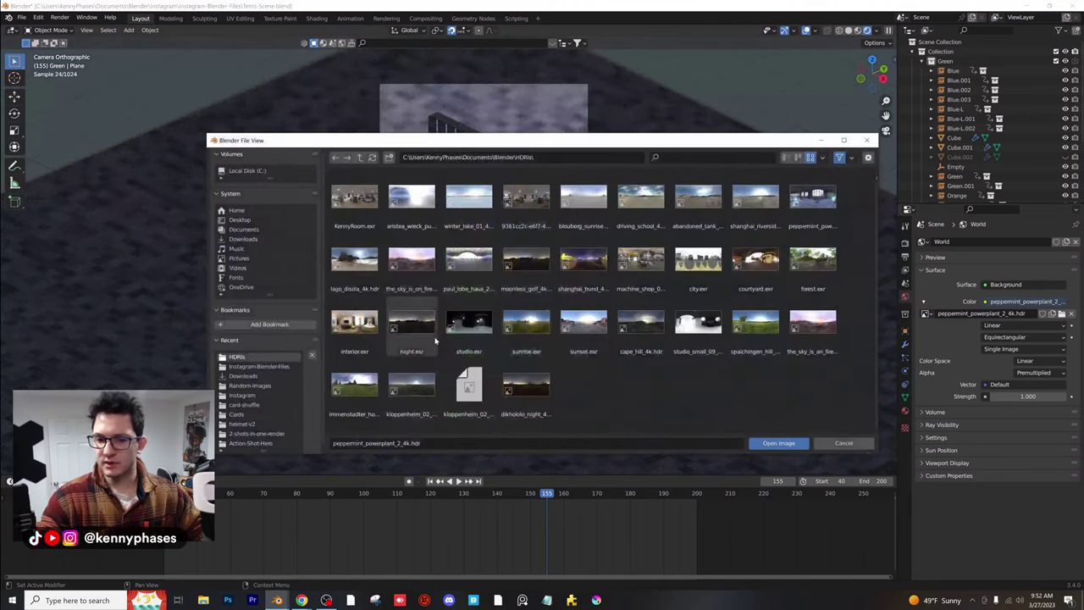
{"action": "double_click", "coordinate": [536, 329]}
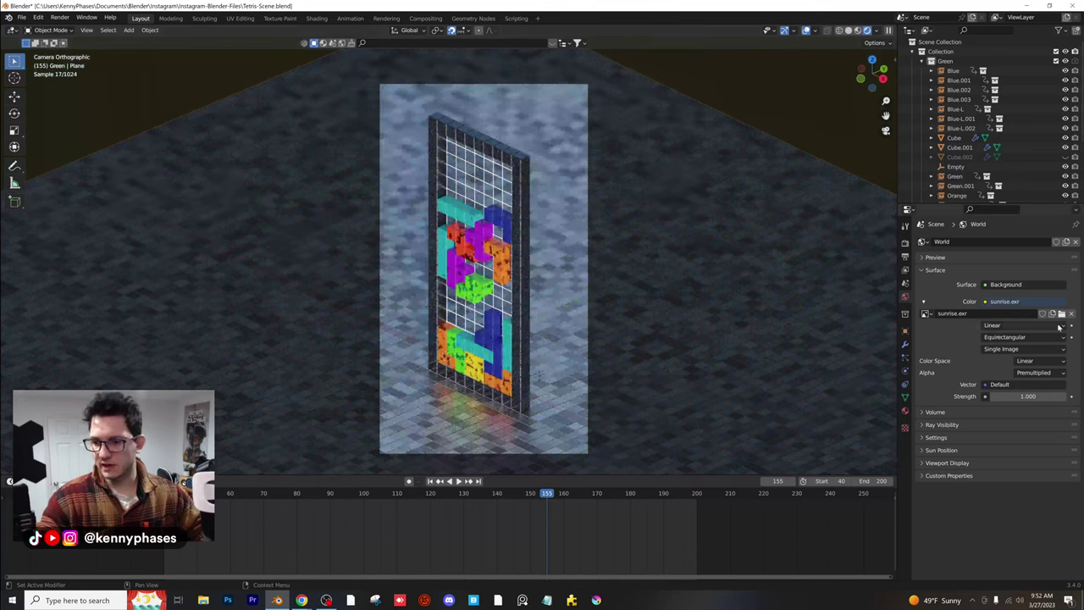
Try spaichingen_hill_4k.hdr as the world's environment image and inspect the lit Tetris frame from several angles and through the camera
{"action": "left_click", "coordinate": [1061, 315]}
{"action": "double_click", "coordinate": [756, 326]}
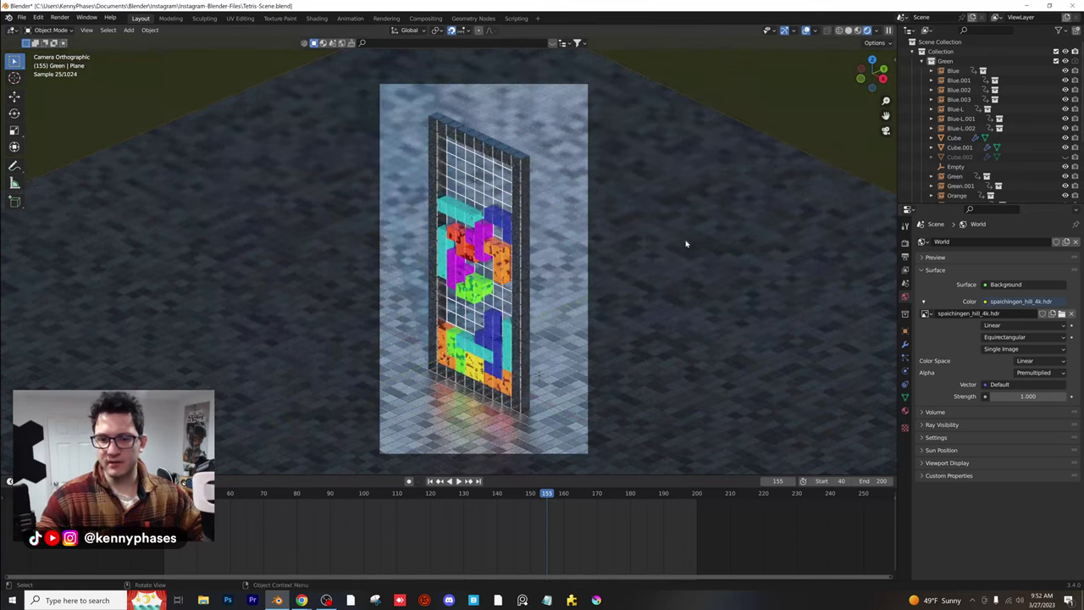
{"action": "middle_click_drag", "start_coordinate": [505, 315], "coordinate": [581, 282]}
{"action": "scroll", "coordinate": [581, 283], "scroll_direction": "up", "scroll_amount": 6}
{"action": "scroll", "coordinate": [581, 283], "scroll_direction": "down", "scroll_amount": 3}
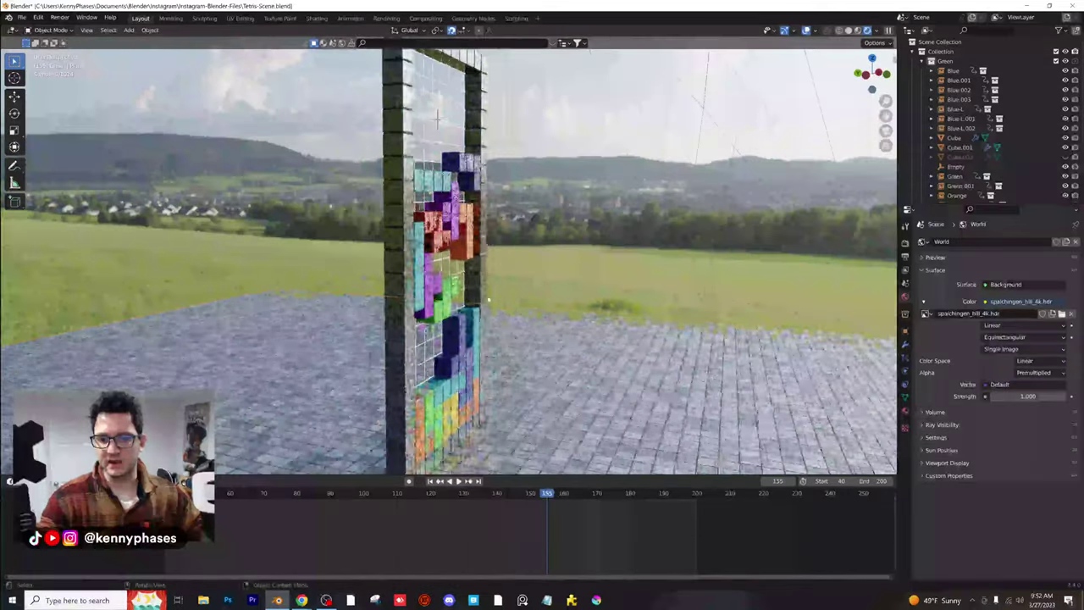
{"action": "middle_click_drag", "start_coordinate": [474, 298], "coordinate": [438, 294]}
{"action": "middle_click_drag", "start_coordinate": [433, 119], "coordinate": [430, 118]}
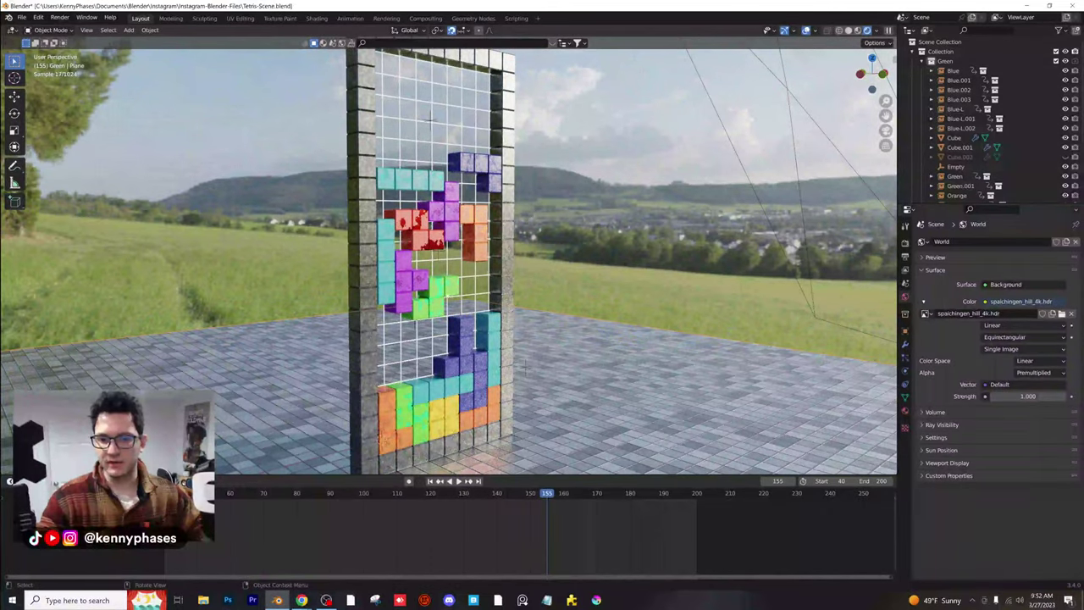
{"action": "key", "text": "KP_0"}
{"action": "scroll", "coordinate": [624, 322], "scroll_direction": "up", "scroll_amount": 5}
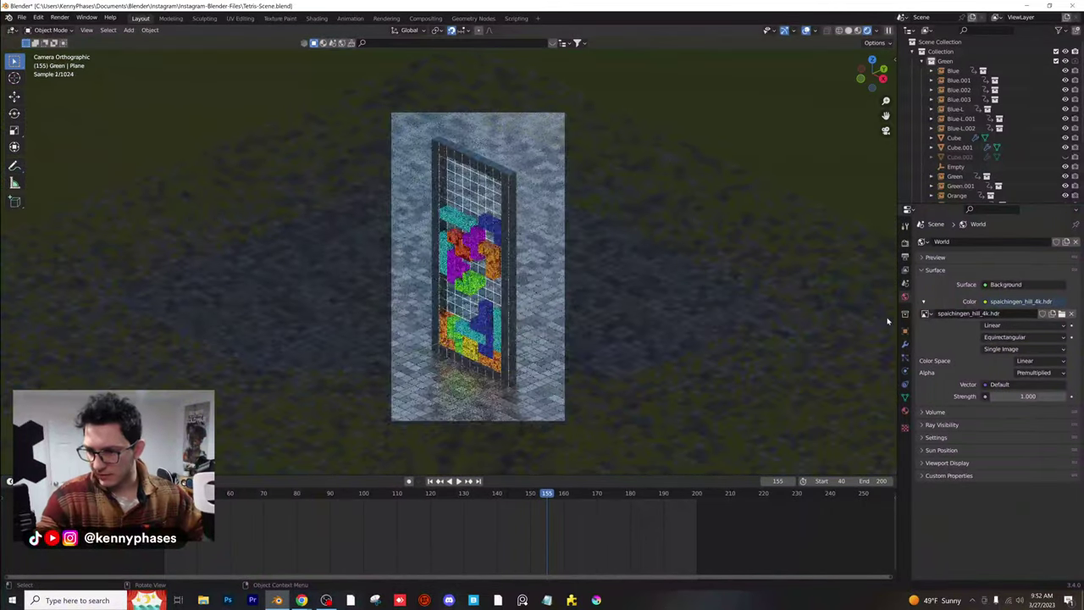
Try the studio.exr and interior.exr images as the world's environment lighting
{"action": "left_click", "coordinate": [1061, 313]}
{"action": "double_click", "coordinate": [469, 326]}
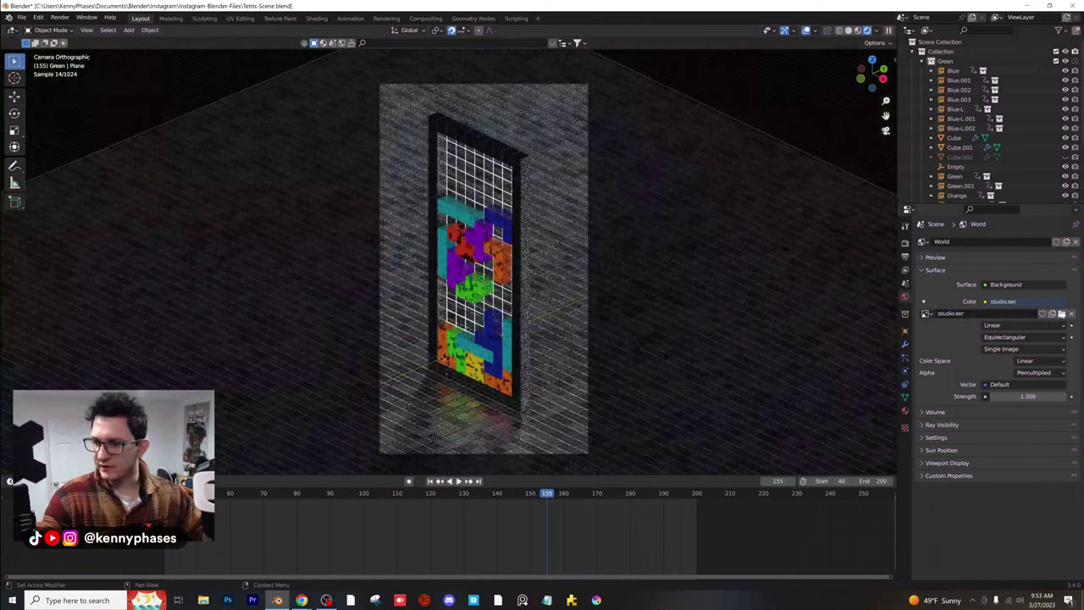
{"action": "left_click", "coordinate": [1061, 314]}
{"action": "double_click", "coordinate": [360, 332]}
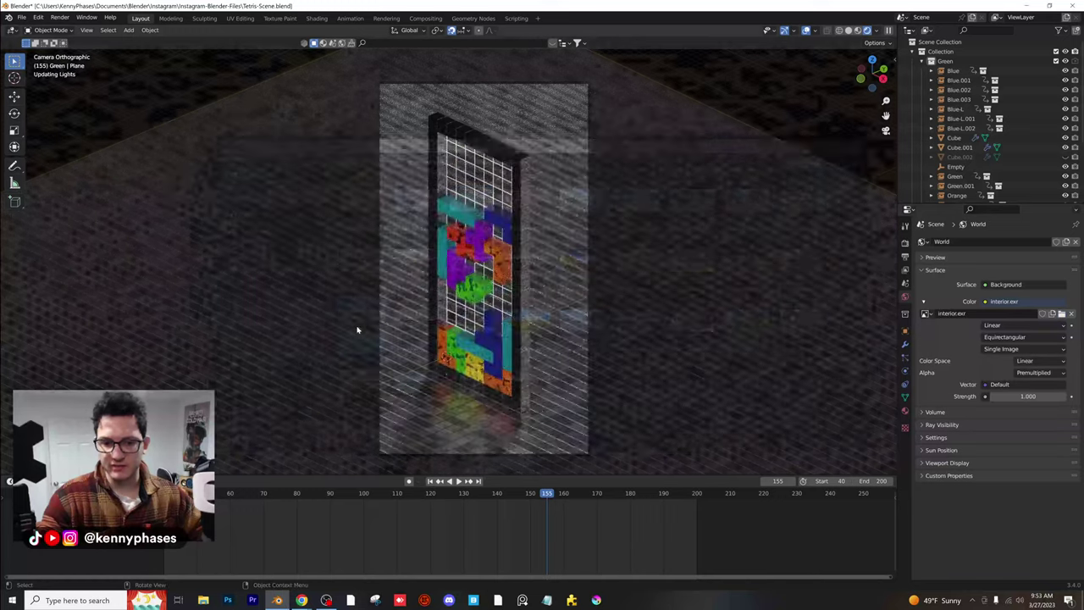
Set the world's environment image to lago_disola_4k.hdr
{"action": "left_click", "coordinate": [1055, 318]}
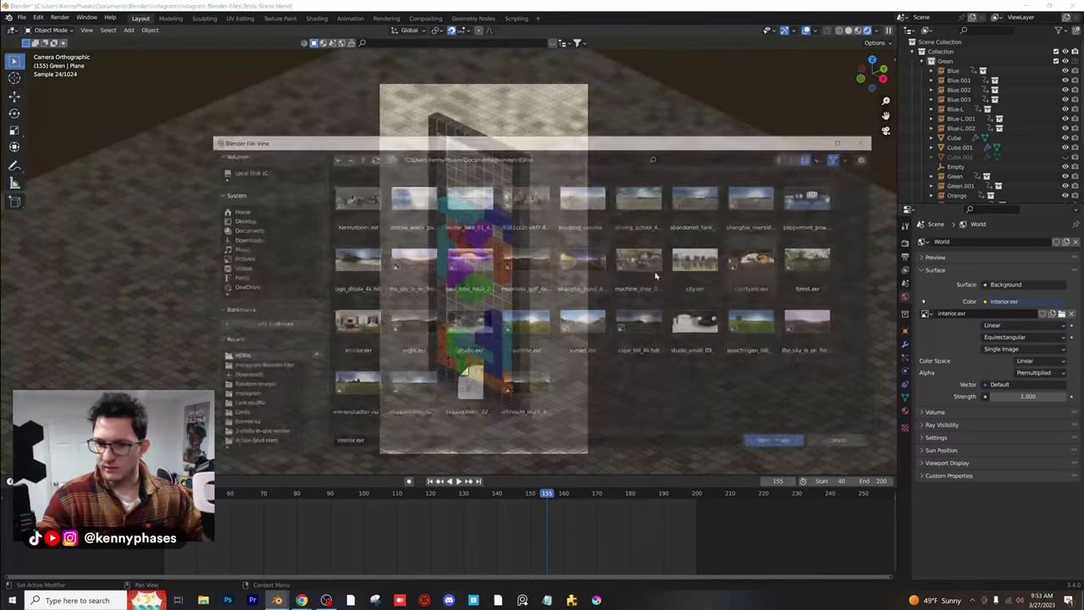
{"action": "double_click", "coordinate": [369, 254]}
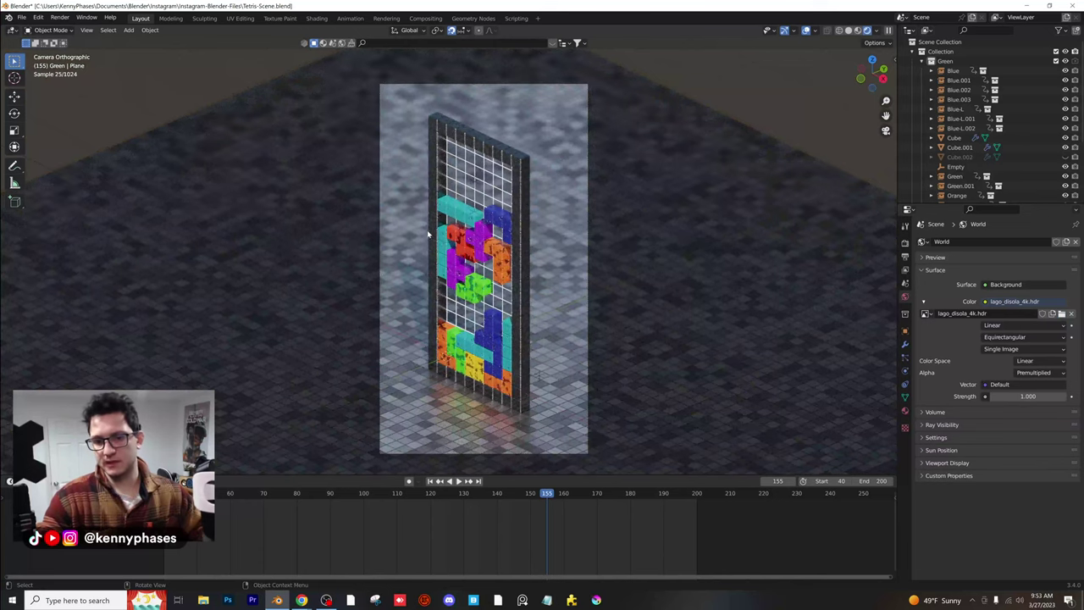
Switch to the Shading workspace, render the viewport and display the World shader nodes with the whole node tree in view
{"action": "left_click", "coordinate": [323, 21]}
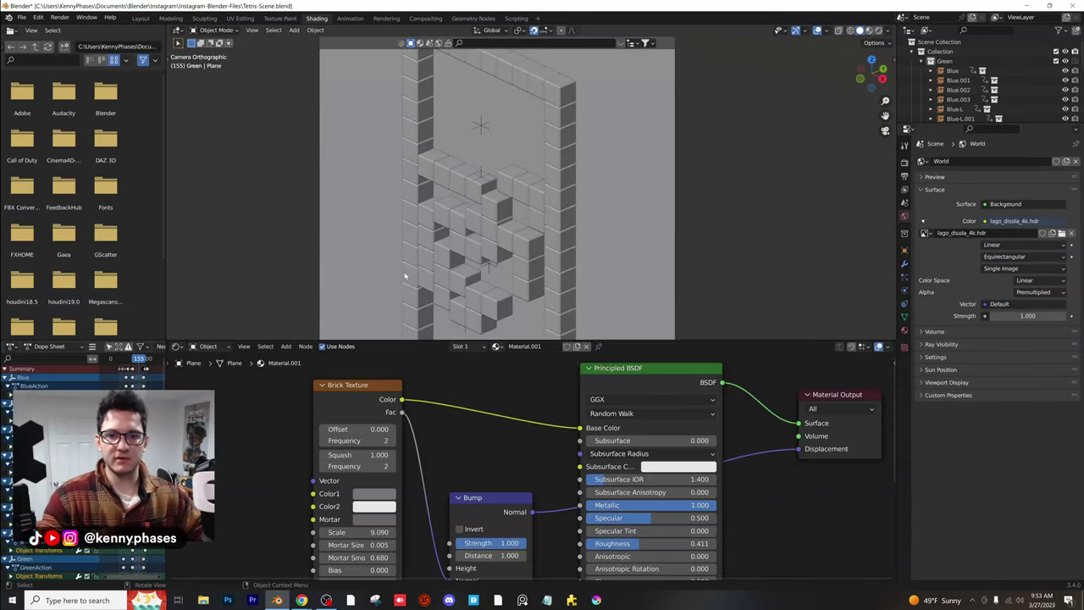
{"action": "scroll", "coordinate": [415, 261], "scroll_direction": "down", "scroll_amount": 4}
{"action": "key", "text": "z"}
{"action": "left_click", "coordinate": [428, 193]}
{"action": "left_click", "coordinate": [208, 348]}
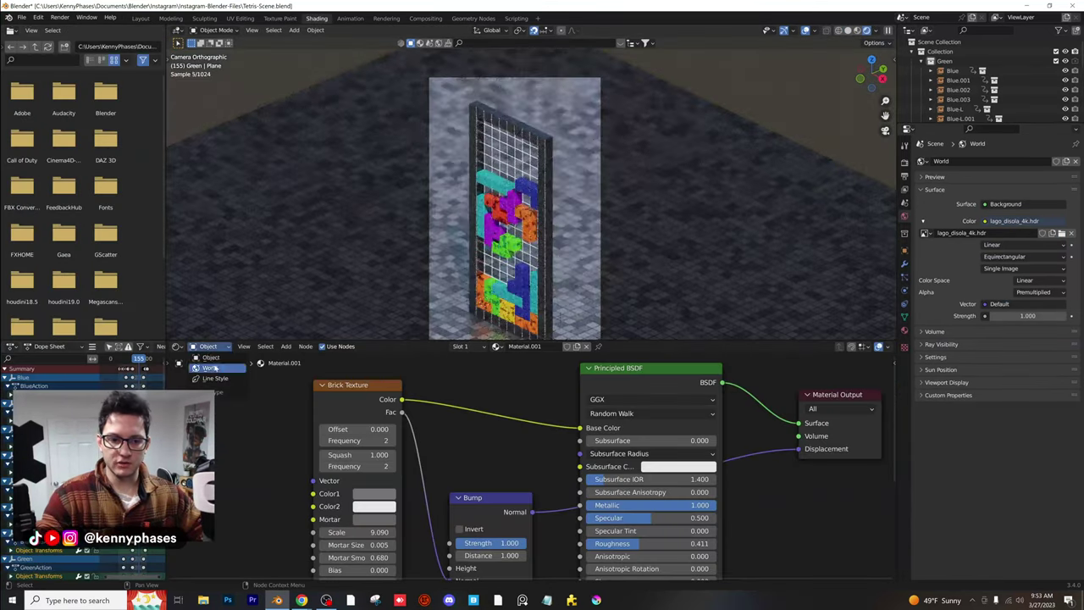
{"action": "left_click", "coordinate": [215, 368]}
{"action": "middle_click_drag", "start_coordinate": [560, 459], "coordinate": [655, 497]}
{"action": "scroll", "coordinate": [543, 462], "scroll_direction": "down", "scroll_amount": 3}
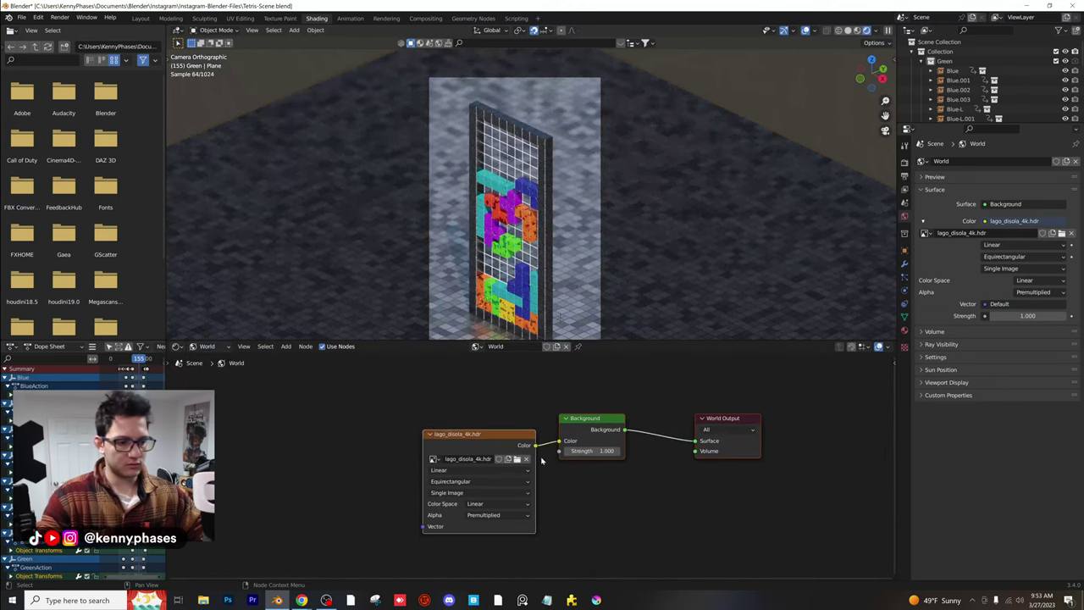
Add a Mapping node and a Texture Coordinate node ahead of the lago_disola_4k.hdr environment texture in the World node tree
{"action": "middle_click_drag", "start_coordinate": [409, 413], "coordinate": [428, 411]}
{"action": "left_click", "coordinate": [290, 356]}
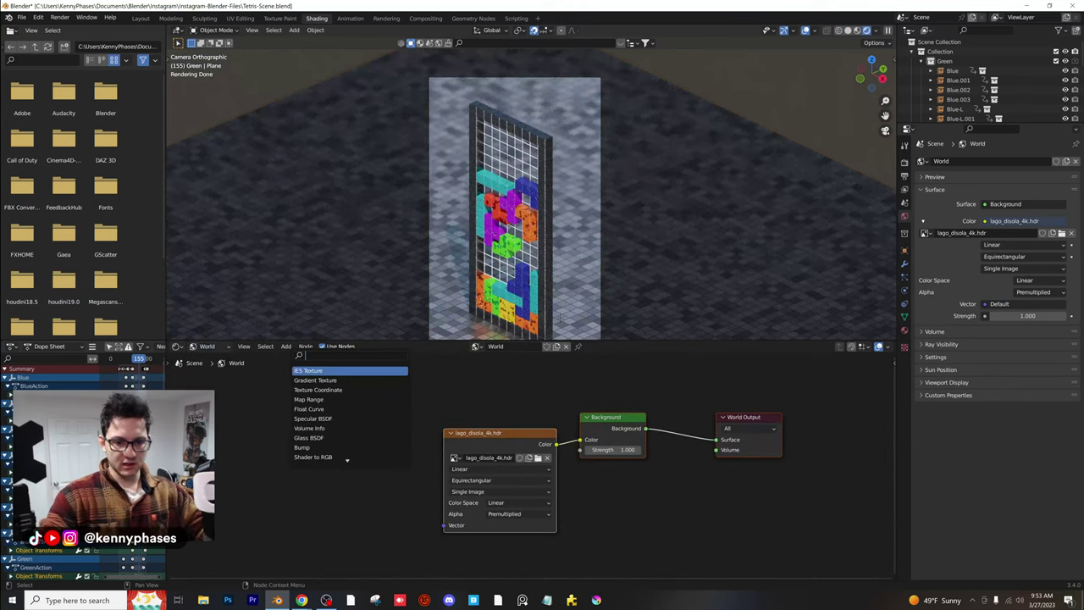
{"action": "type", "text": "mapp"}
{"action": "key", "text": "Return"}
{"action": "left_click", "coordinate": [329, 390]}
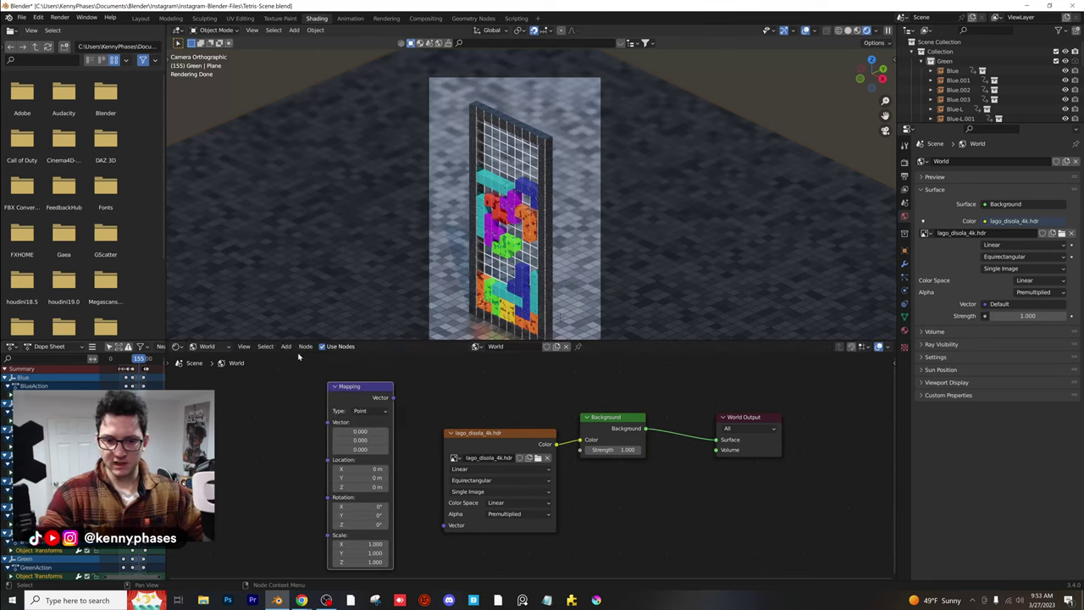
{"action": "left_click", "coordinate": [301, 357]}
{"action": "type", "text": "texture "}
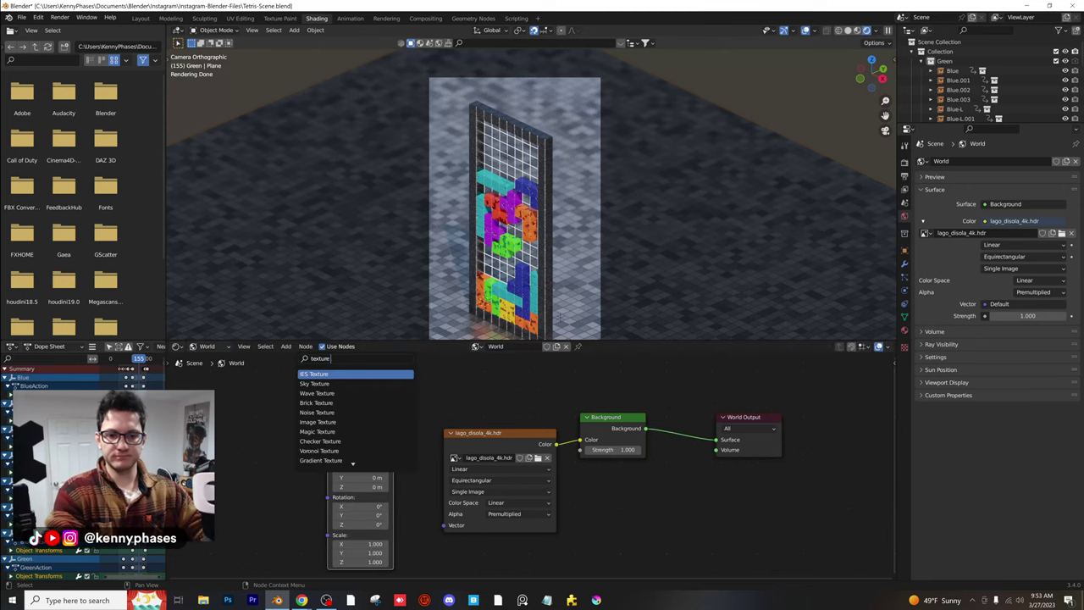
{"action": "type", "text": "co"}
{"action": "key", "text": "Return"}
{"action": "left_click", "coordinate": [293, 395]}
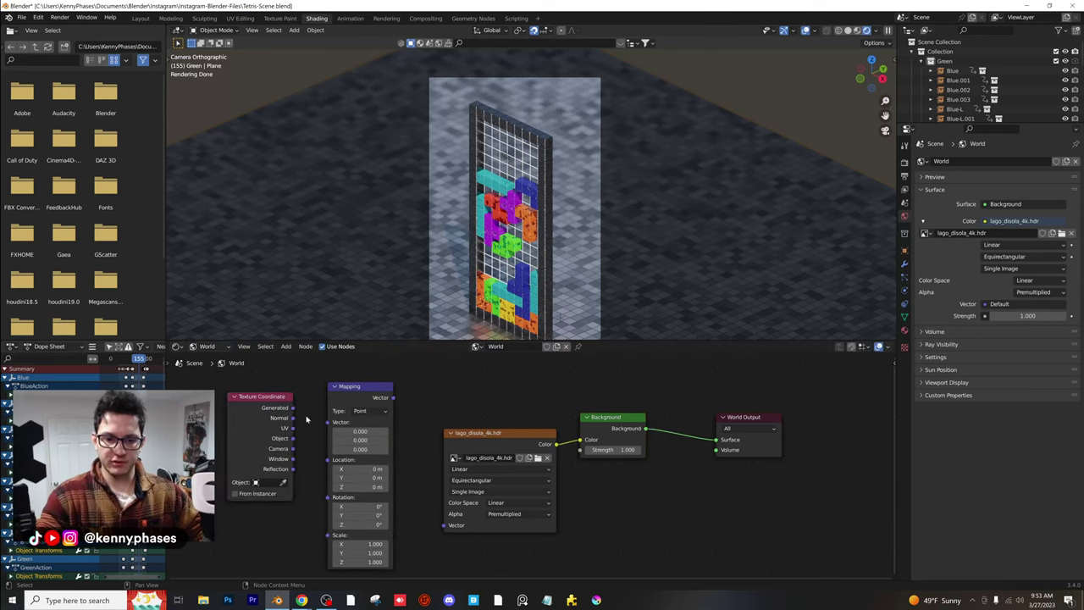
Link Texture Coordinate's Generated output through Mapping to the environment texture's Vector input, and set the mapping's Z rotation to about -60.2°
{"action": "left_click_drag", "start_coordinate": [293, 408], "coordinate": [328, 421]}
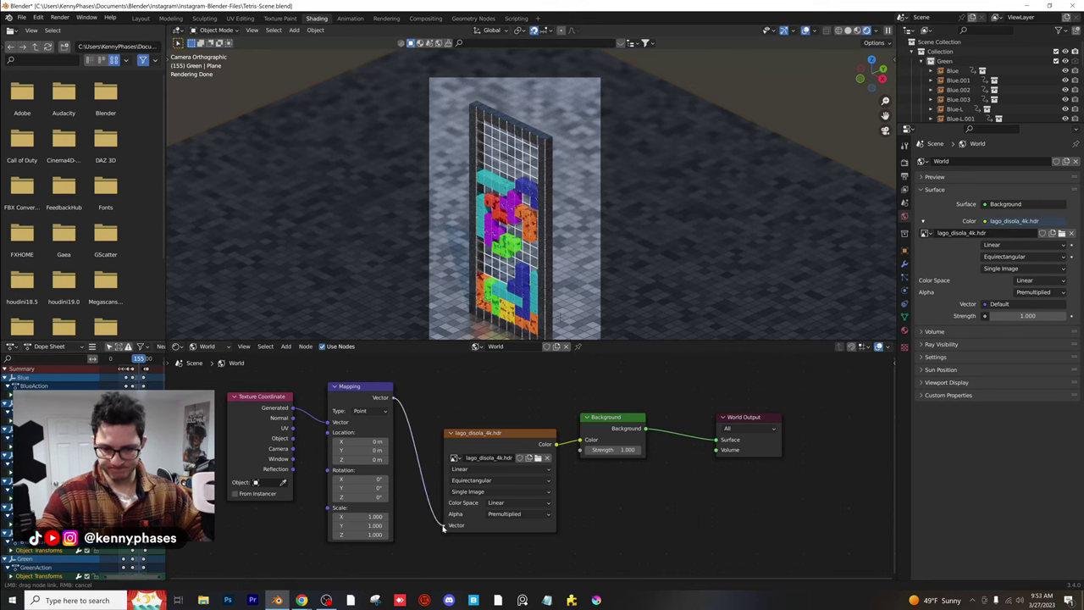
{"action": "left_click_drag", "start_coordinate": [442, 527], "coordinate": [447, 525]}
{"action": "middle_click_drag", "start_coordinate": [460, 468], "coordinate": [533, 476]}
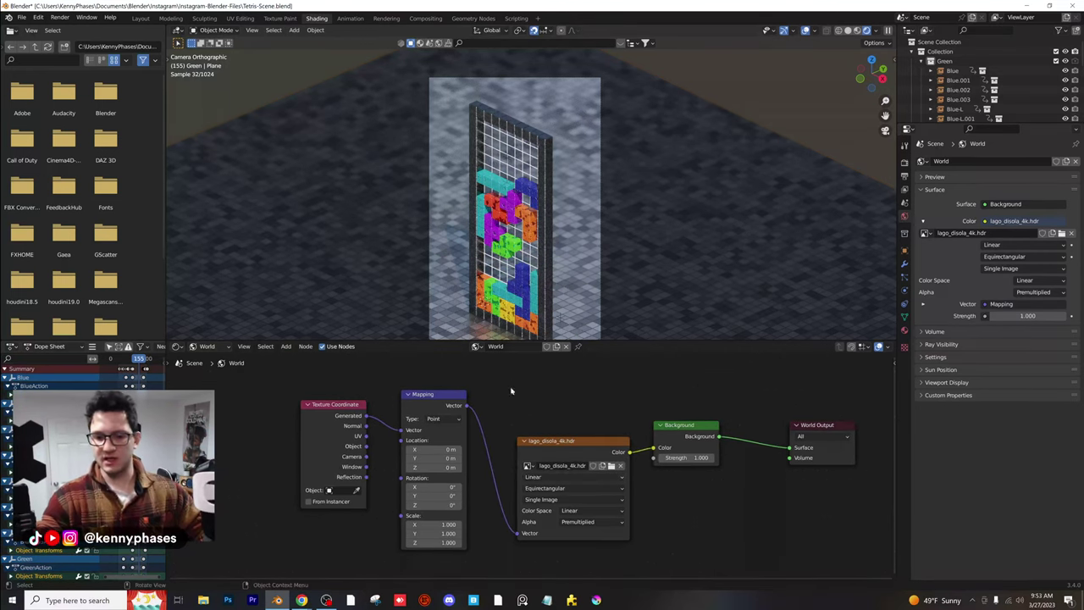
{"action": "left_click_drag", "start_coordinate": [432, 505], "coordinate": [384, 505]}
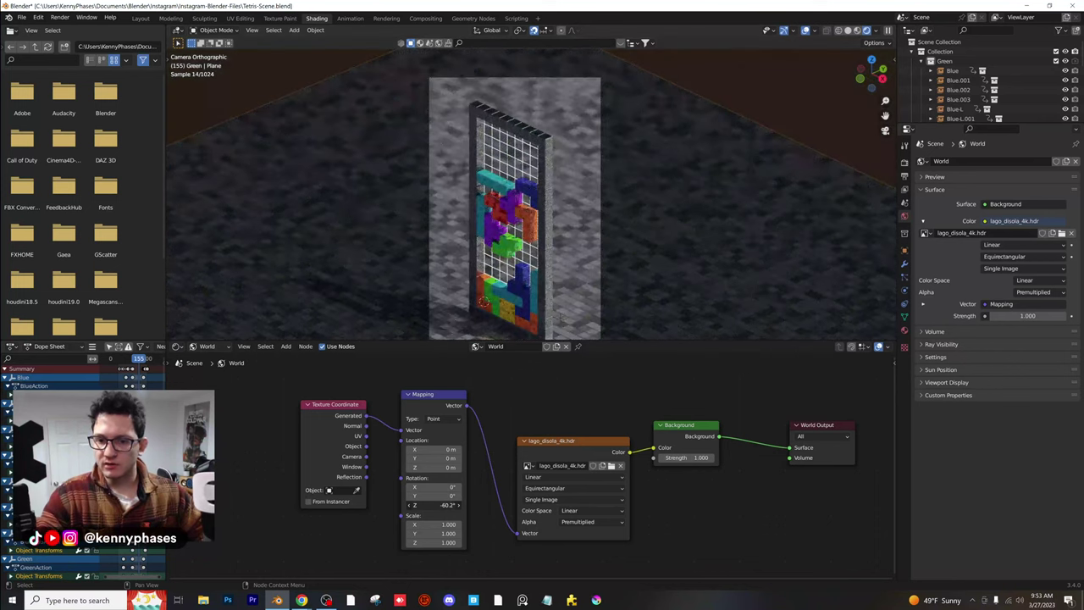
Enlarge the 3D viewport, select the camera and raise its passepartout opacity to 1.000
{"action": "left_click_drag", "start_coordinate": [663, 339], "coordinate": [663, 413]}
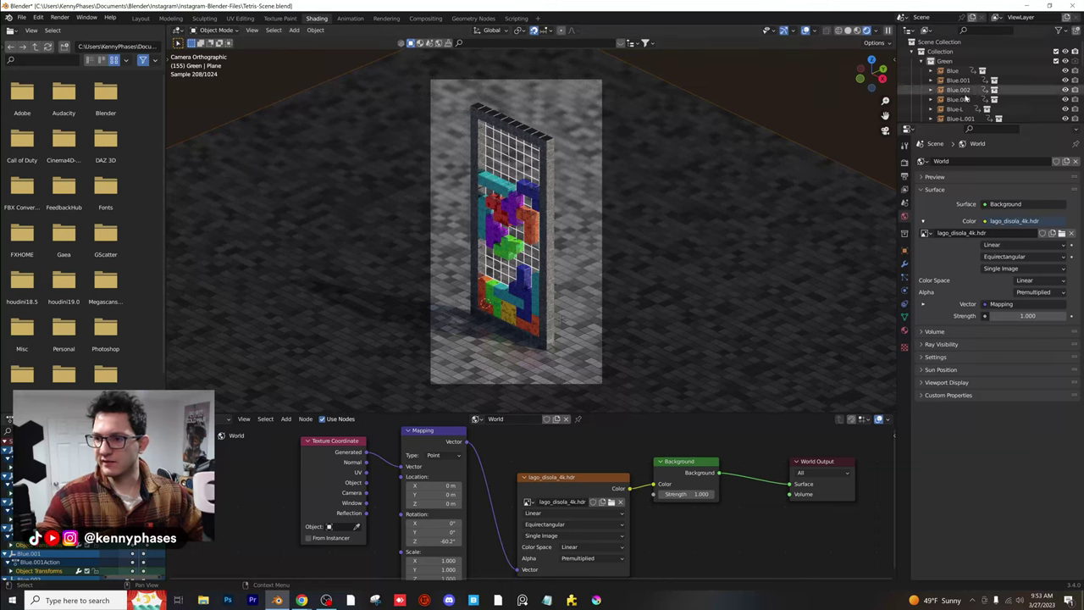
{"action": "scroll", "coordinate": [965, 99], "scroll_direction": "down", "scroll_amount": 8}
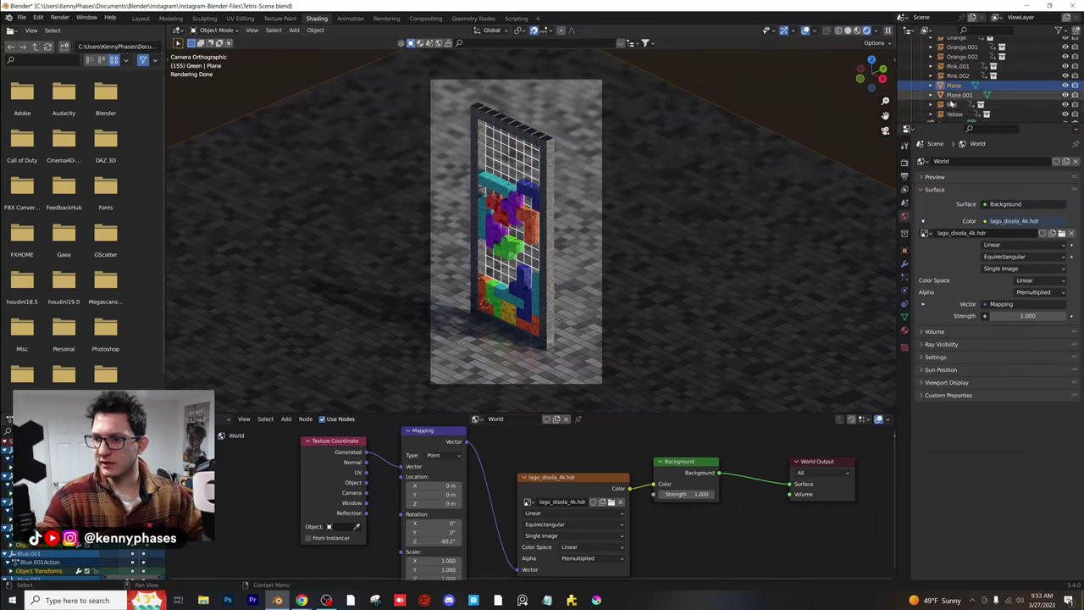
{"action": "scroll", "coordinate": [950, 104], "scroll_direction": "down", "scroll_amount": 2}
{"action": "left_click", "coordinate": [949, 113]}
{"action": "left_click", "coordinate": [904, 291]}
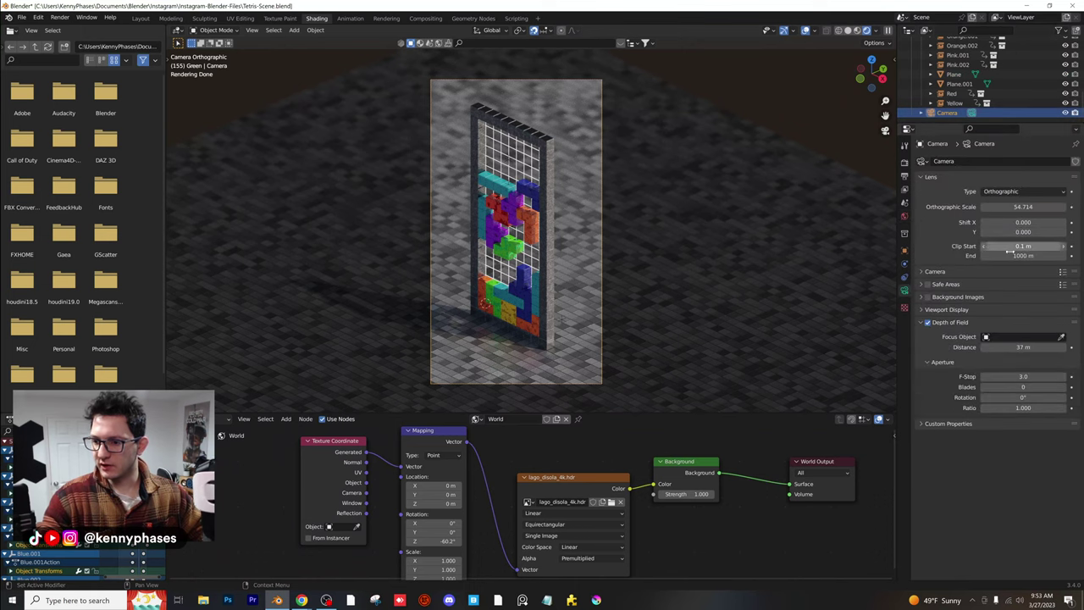
{"action": "left_click", "coordinate": [946, 309]}
{"action": "left_click_drag", "start_coordinate": [1053, 379], "coordinate": [1065, 378]}
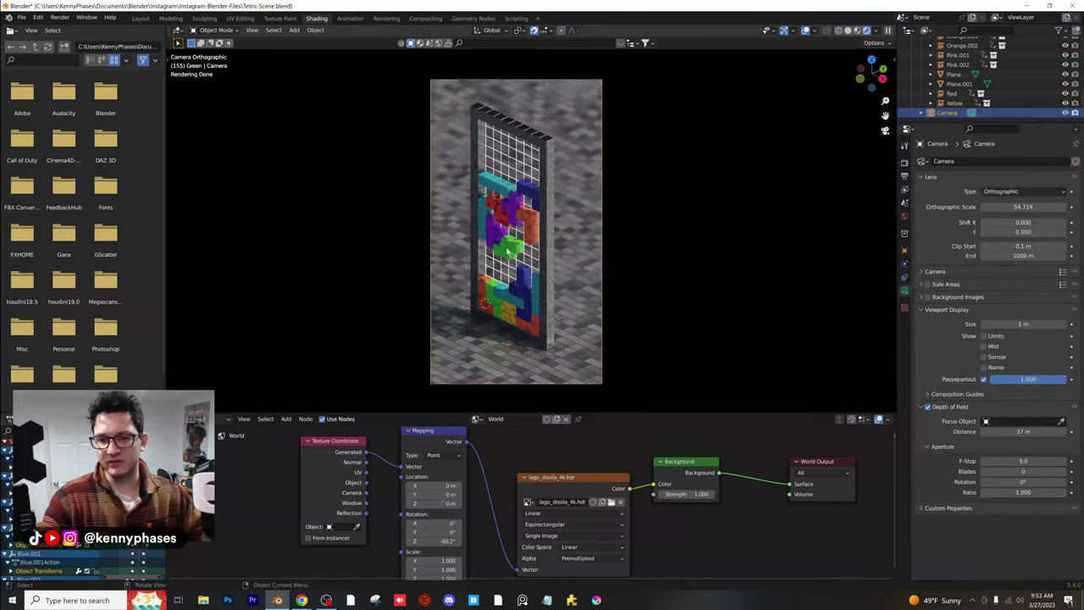
Return to the Layout workspace, set the camera's depth-of-field F-Stop to 1.0 and save the scene
{"action": "left_click", "coordinate": [140, 18]}
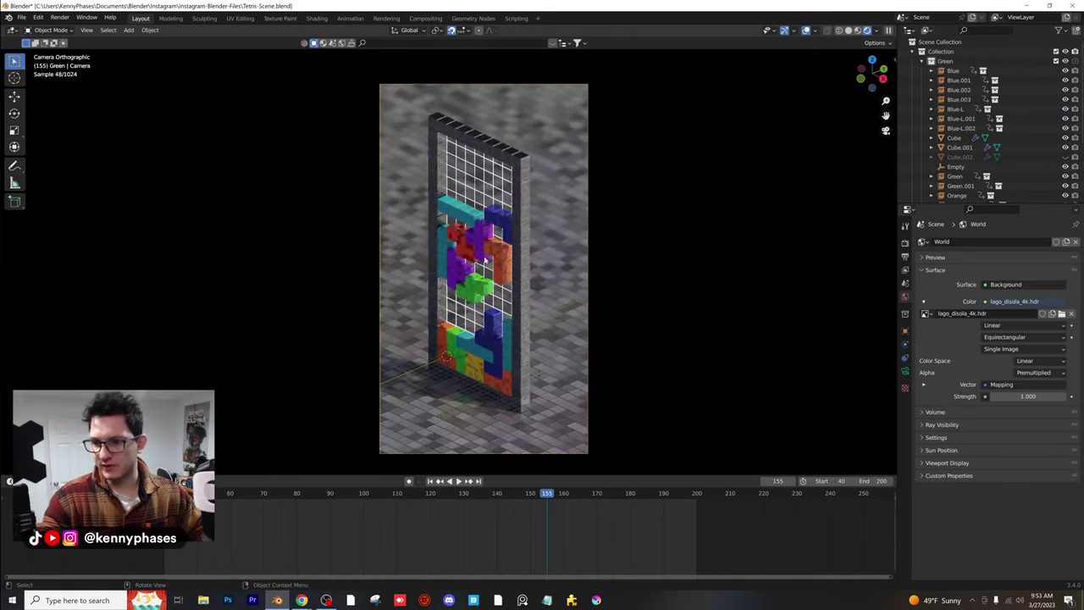
{"action": "left_click", "coordinate": [905, 370]}
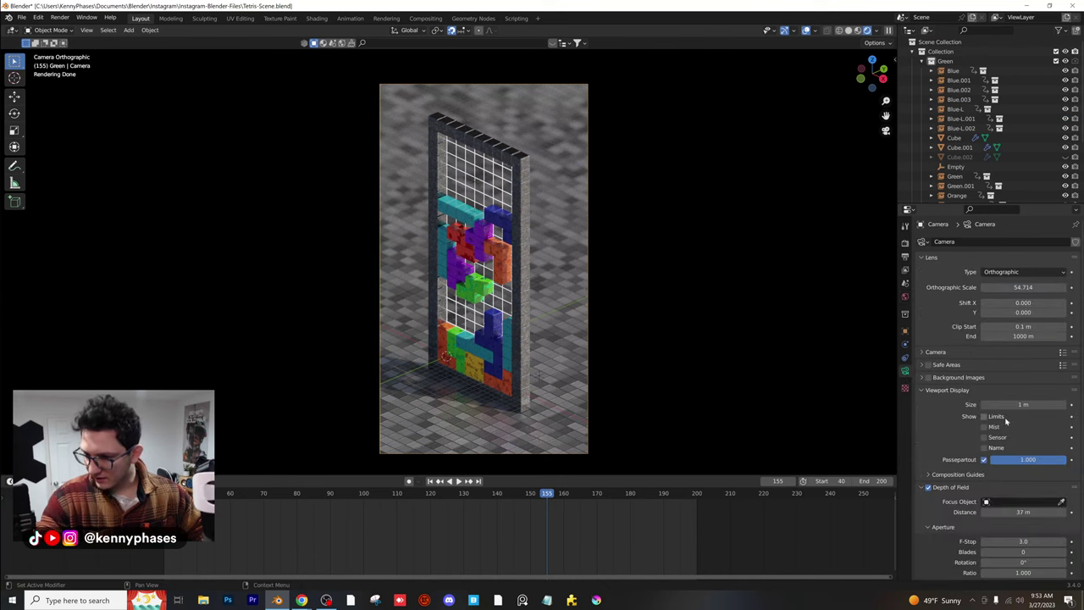
{"action": "left_click", "coordinate": [1023, 541]}
{"action": "type", "text": "1"}
{"action": "key", "text": "Return"}
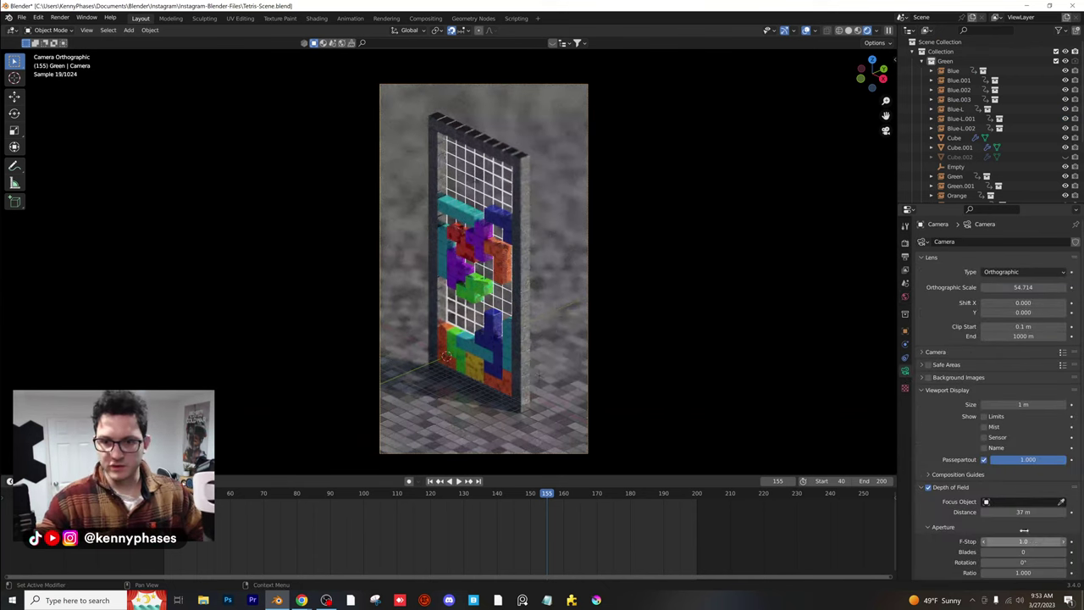
{"action": "key", "text": "ctrl+s"}
Go to frame 105 and set the total, diffuse, glossy, transmission, volume and transparent maximum light bounces to 30
{"action": "scroll", "coordinate": [542, 284], "scroll_direction": "up", "scroll_amount": 1}
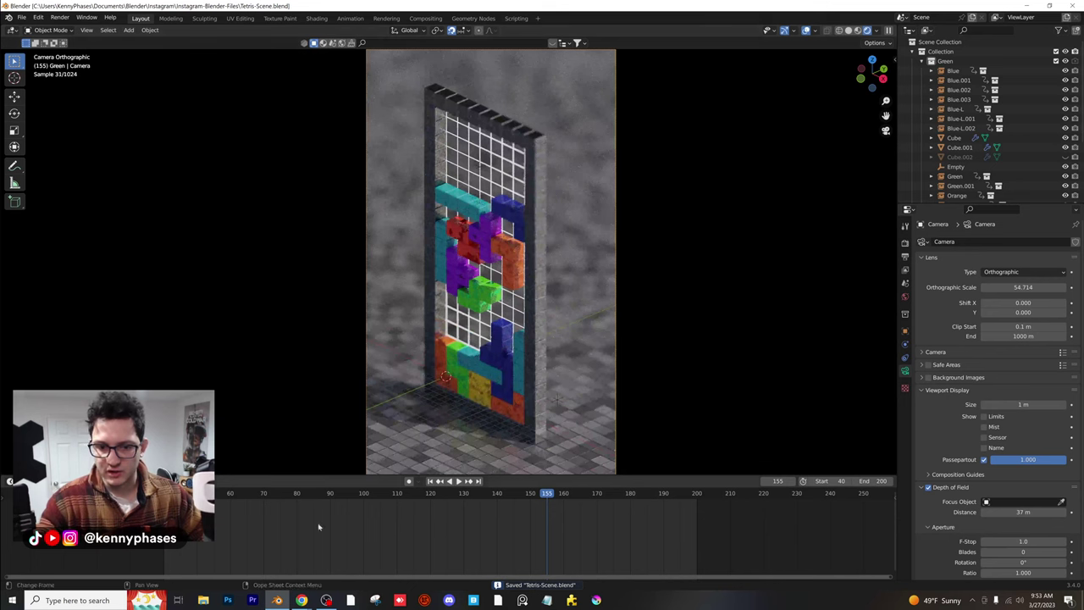
{"action": "left_click_drag", "start_coordinate": [340, 496], "coordinate": [380, 496]}
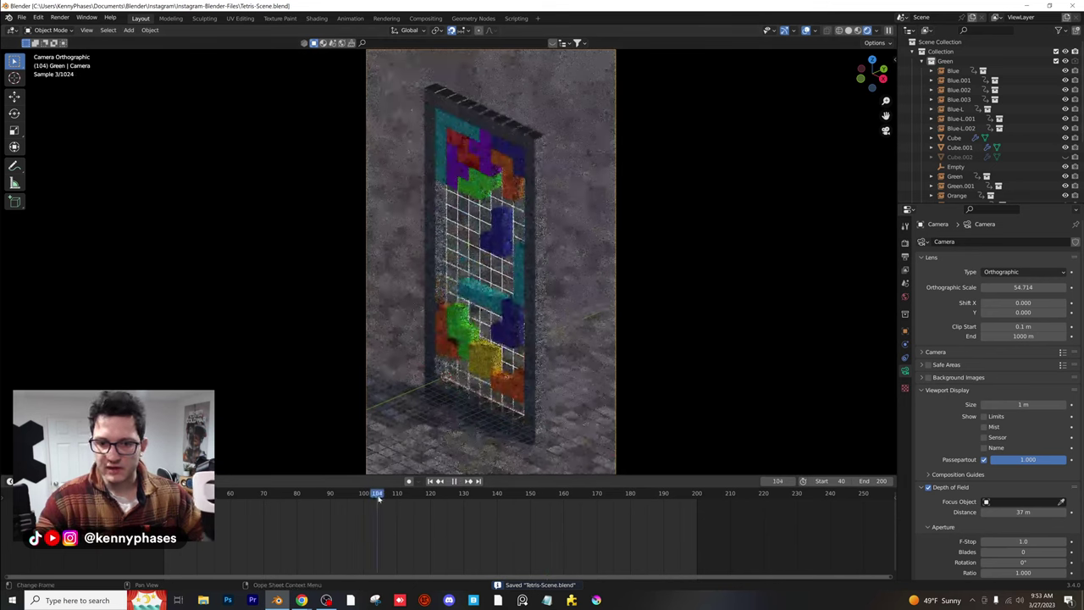
{"action": "left_click", "coordinate": [905, 243]}
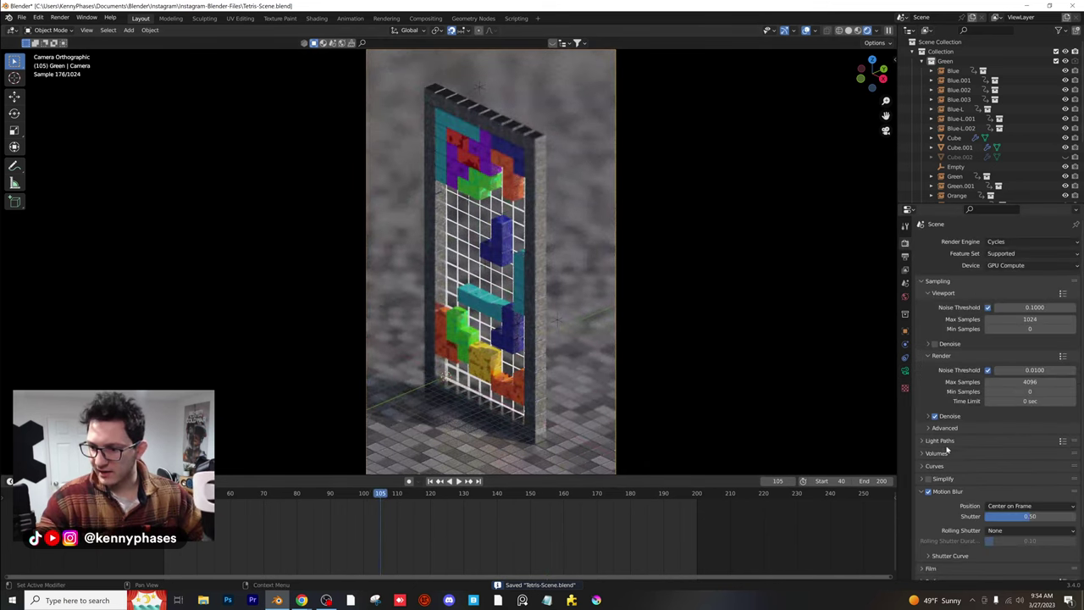
{"action": "left_click", "coordinate": [1020, 479]}
{"action": "type", "text": "30"}
{"action": "key", "text": "Tab"}
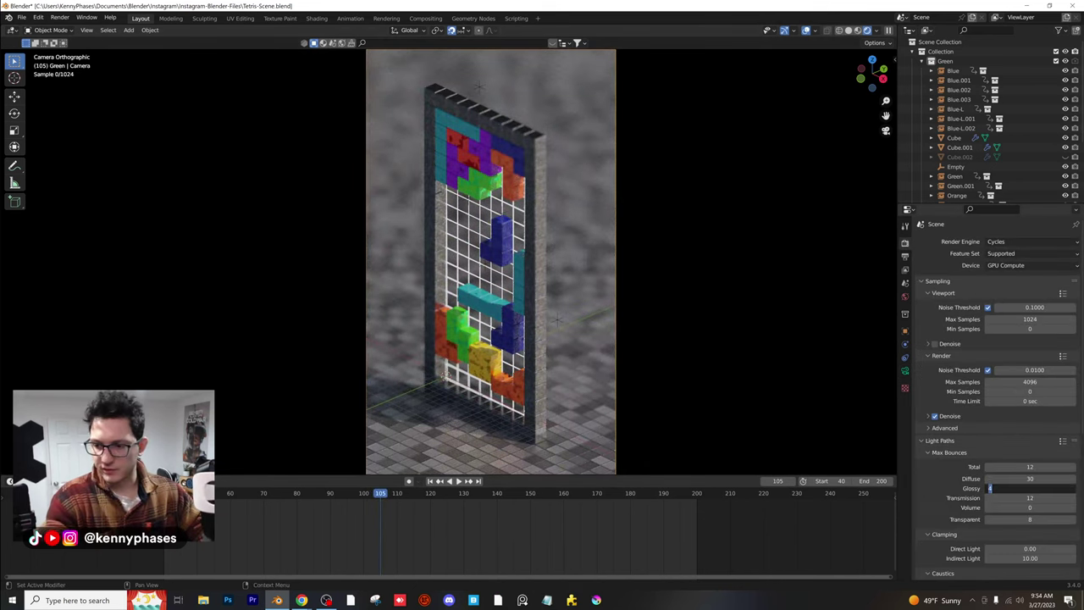
{"action": "type", "text": "30"}
{"action": "key", "text": "Tab"}
{"action": "type", "text": "30"}
{"action": "key", "text": "Tab"}
{"action": "type", "text": "30\t30"}
{"action": "key", "text": "Tab"}
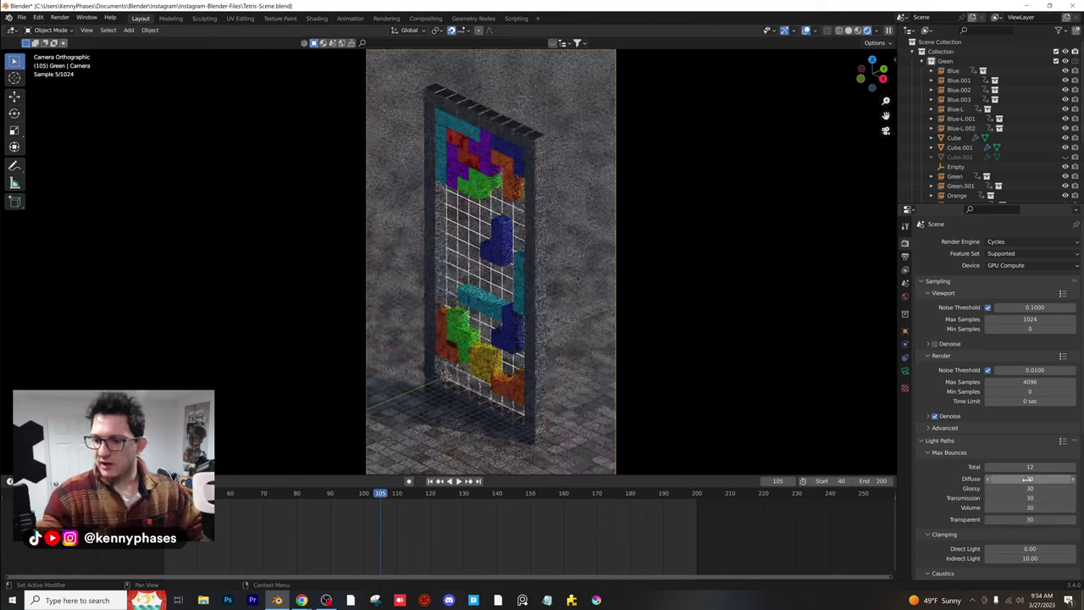
{"action": "type", "text": "30"}
{"action": "key", "text": "Return"}
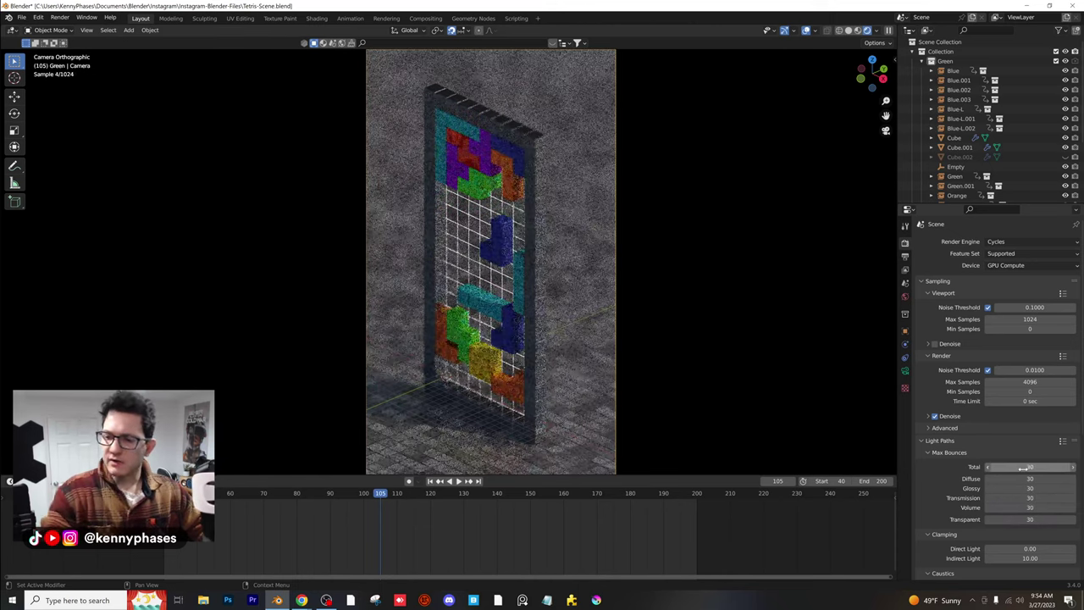
Set the final render's maximum samples to 150 and its denoiser to OptiX, saving the scene
{"action": "left_click", "coordinate": [1027, 382]}
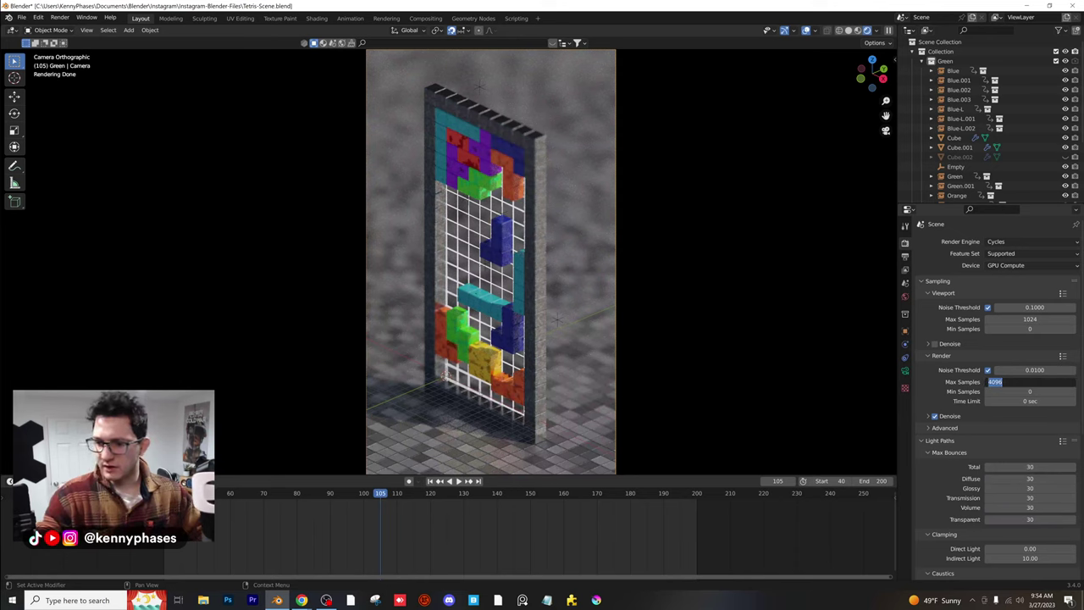
{"action": "type", "text": "150"}
{"action": "key", "text": "Return"}
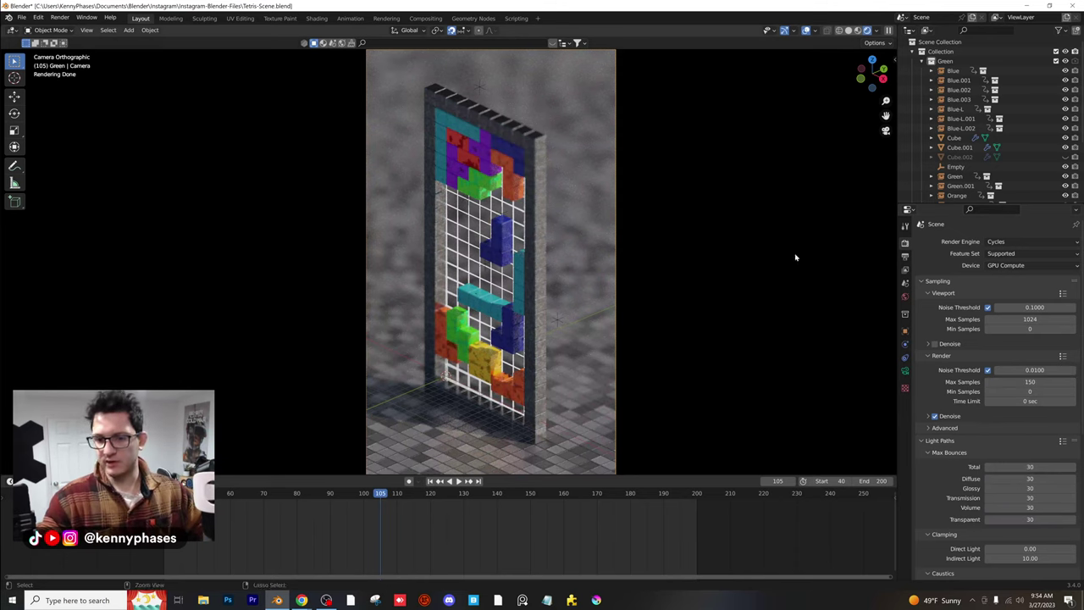
{"action": "key", "text": "ctrl+s"}
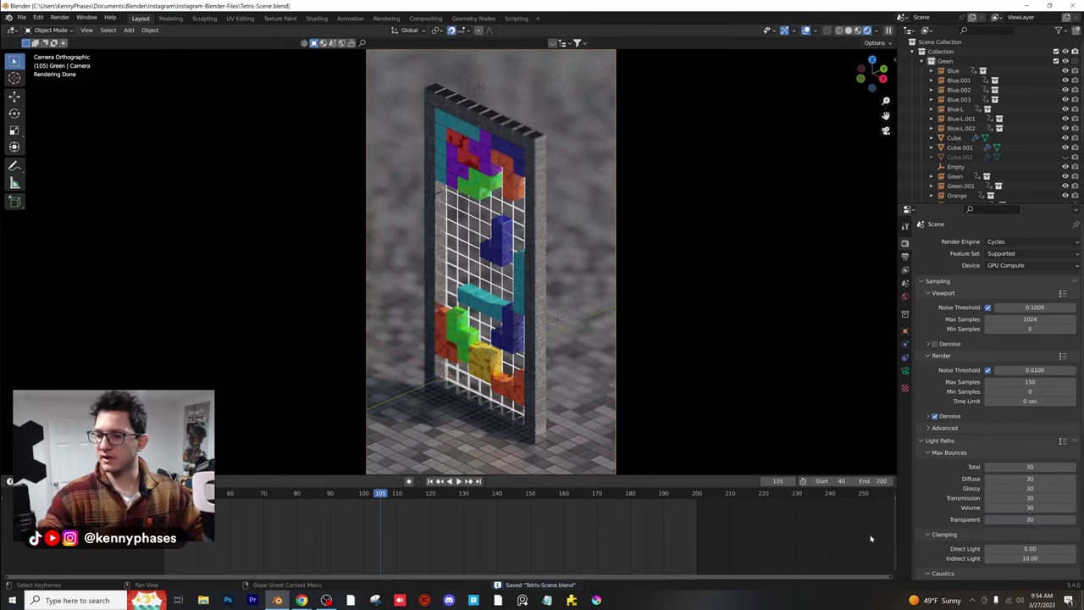
{"action": "left_click", "coordinate": [949, 416]}
{"action": "left_click", "coordinate": [1008, 431]}
{"action": "left_click", "coordinate": [1001, 441]}
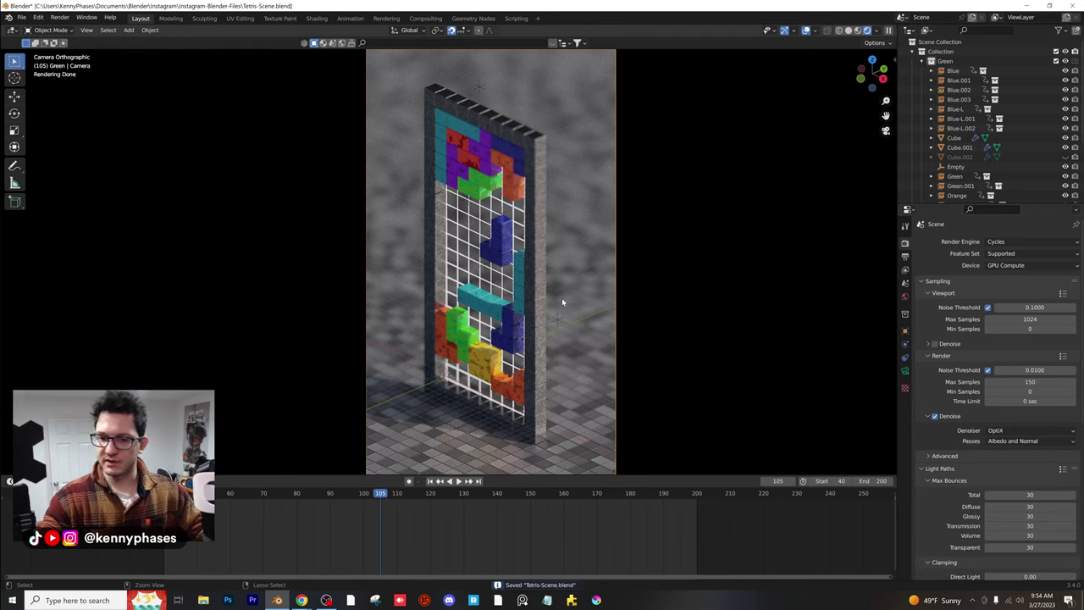
Test-render frame 105, close the result, enlarge the outliner to list all scene objects and save the file
{"action": "key", "text": "F12"}
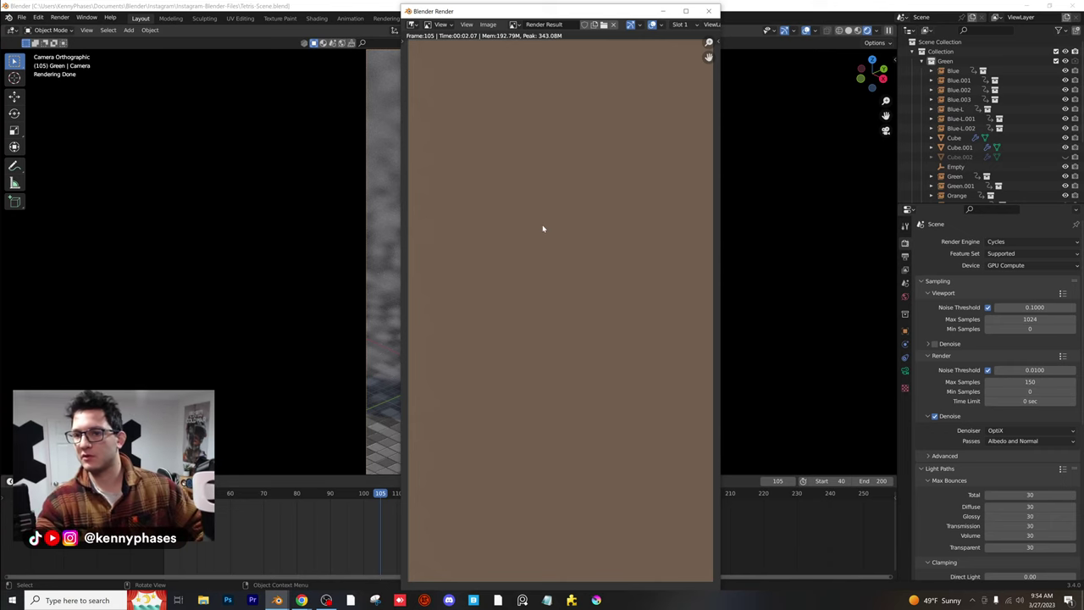
{"action": "left_click", "coordinate": [710, 11]}
{"action": "scroll", "coordinate": [1017, 152], "scroll_direction": "down", "scroll_amount": 3}
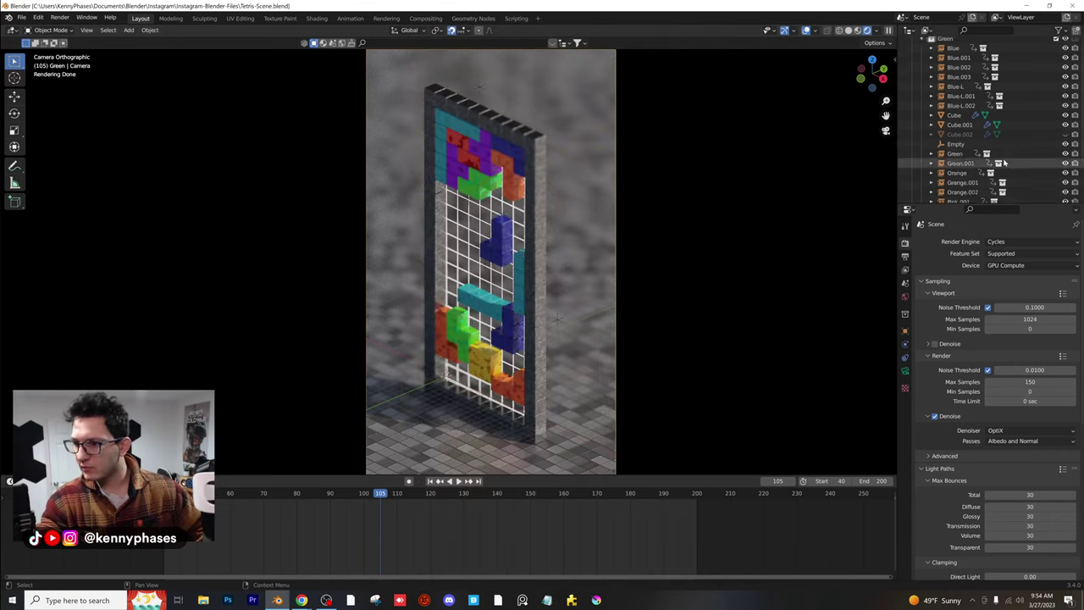
{"action": "left_click_drag", "start_coordinate": [1029, 202], "coordinate": [1029, 378]}
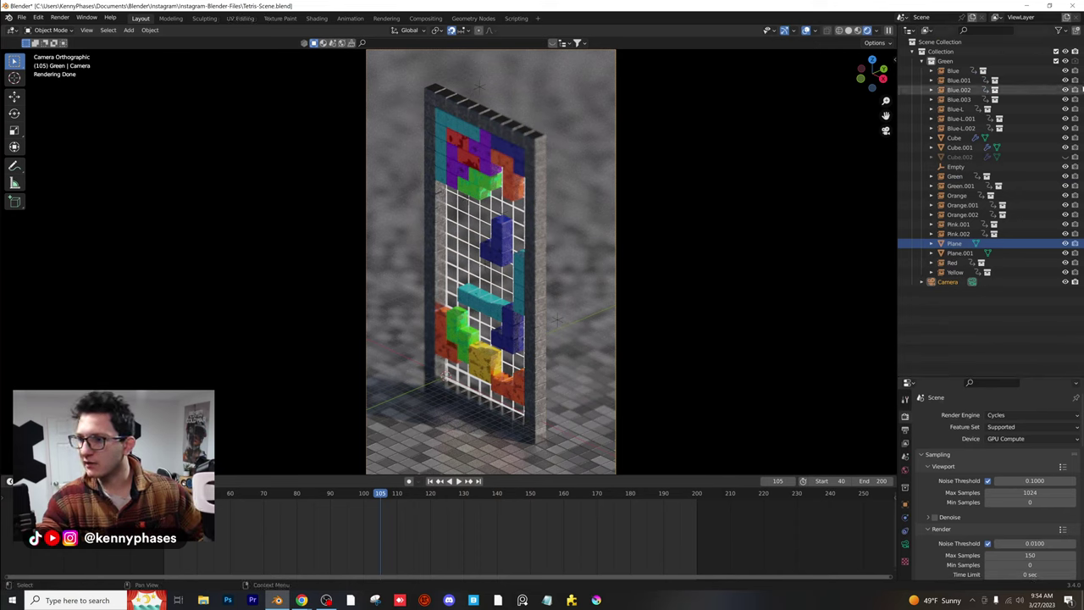
{"action": "key", "text": "ctrl+s"}
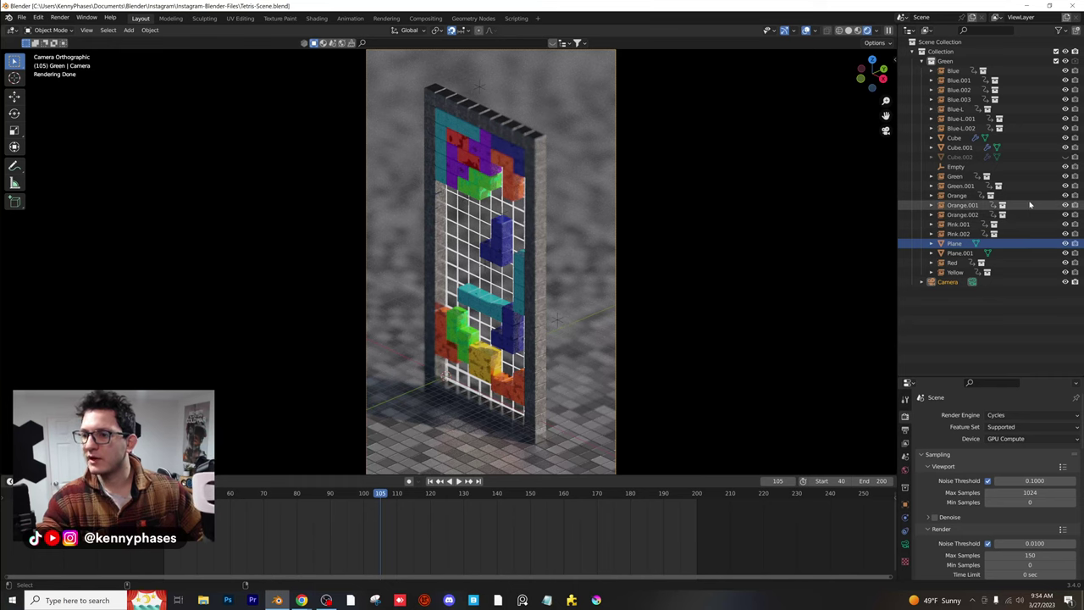
Open the recent file Tetris.blend, enable render visibility for the Yellow, Orange, Blue-L, Green, Red and Pink collections, and save
{"action": "left_click", "coordinate": [26, 17]}
{"action": "mouse_move", "coordinate": [46, 46]}
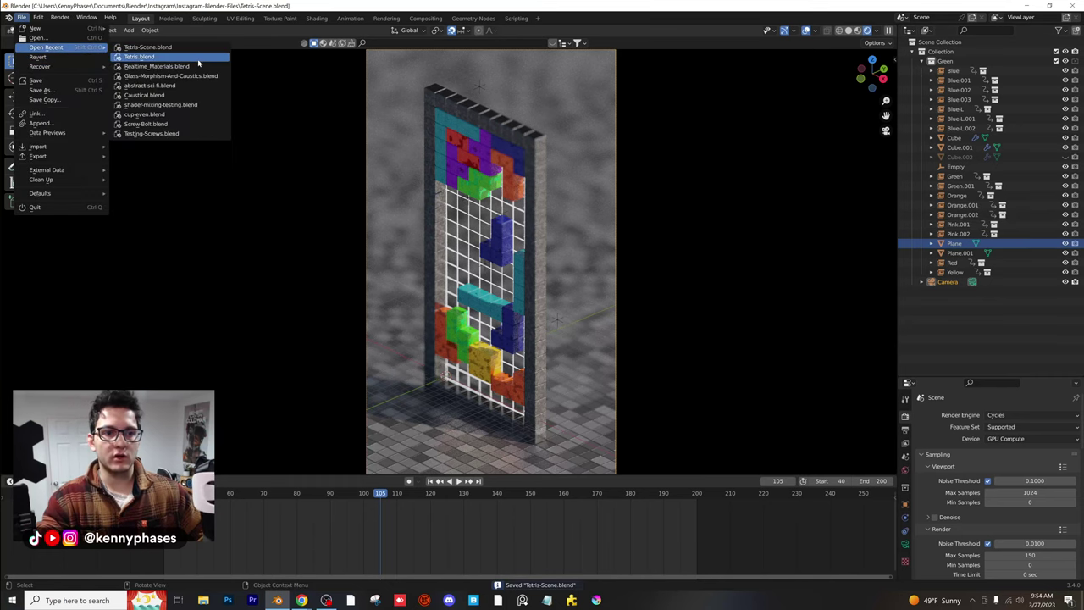
{"action": "left_click", "coordinate": [198, 61]}
{"action": "left_click_drag", "start_coordinate": [1075, 70], "coordinate": [1080, 125]}
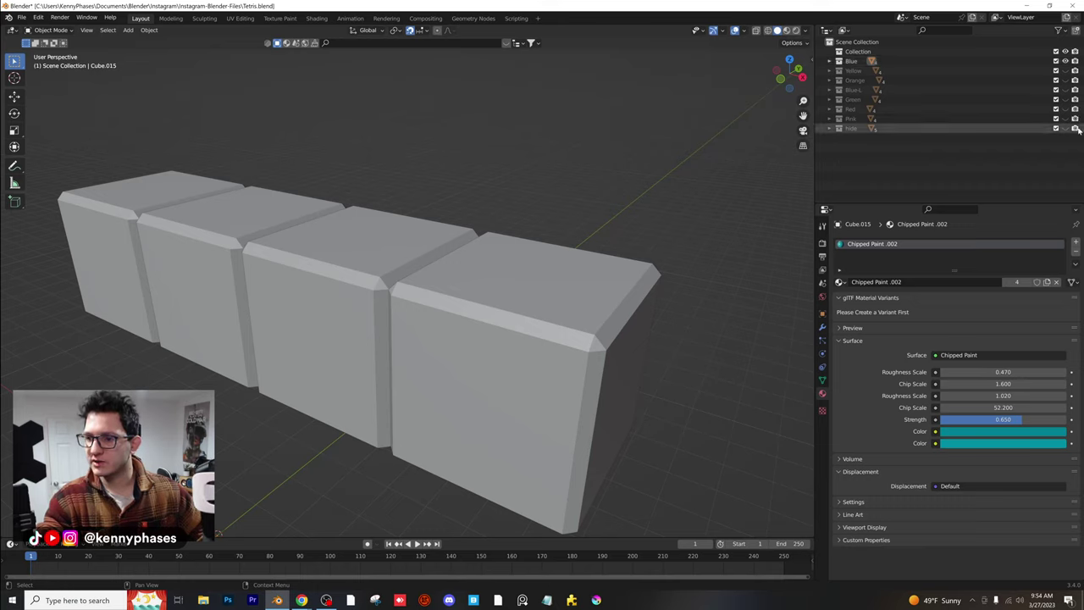
{"action": "key", "text": "ctrl+s"}
Reopen the recent Tetris-Scene.blend file, test-render frame 105 and close the render window
{"action": "left_click", "coordinate": [40, 18]}
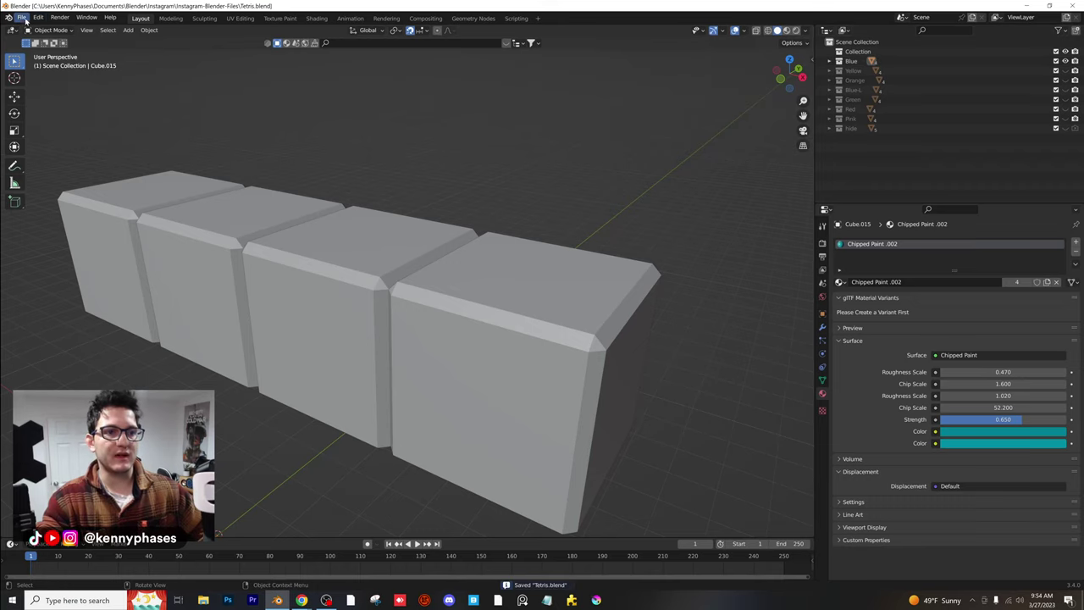
{"action": "left_click", "coordinate": [21, 18]}
{"action": "mouse_move", "coordinate": [72, 49]}
{"action": "left_click", "coordinate": [153, 57]}
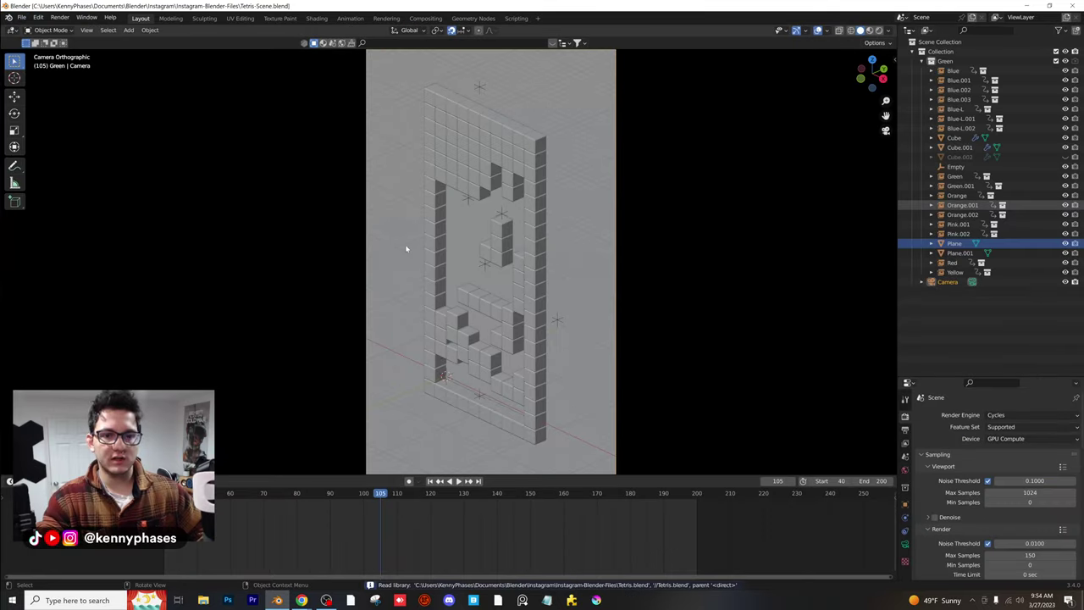
{"action": "key", "text": "F12"}
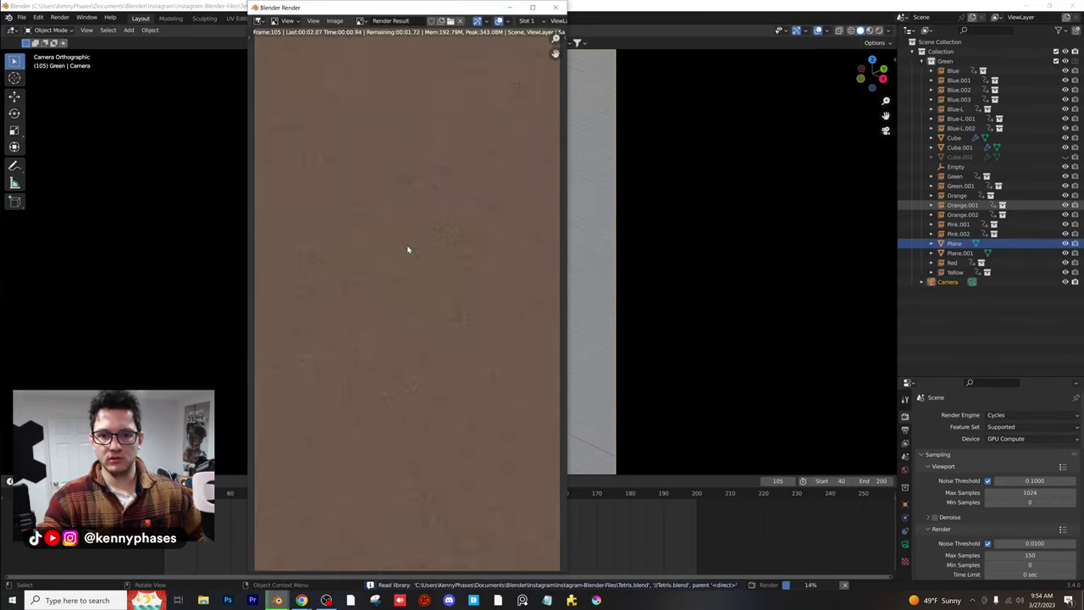
{"action": "left_click", "coordinate": [554, 7]}
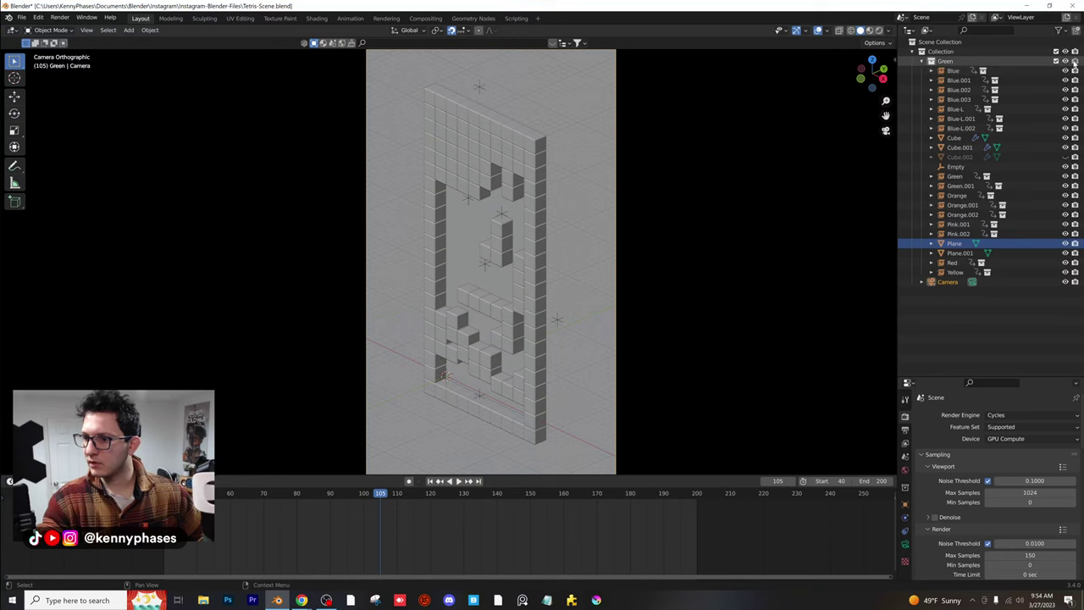
Enable render visibility for the Green collection, save the scene, and render frame 105 to inspect the blocks and grid up close
{"action": "key", "text": "ctrl+s"}
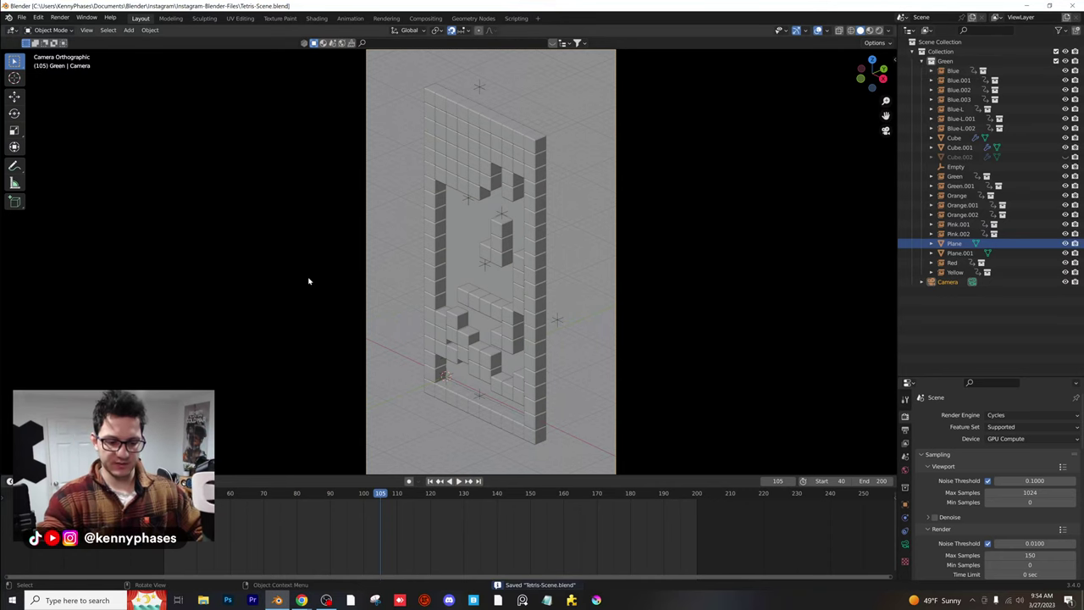
{"action": "key", "text": "F12"}
{"action": "left_click_drag", "start_coordinate": [356, 12], "coordinate": [476, 15]}
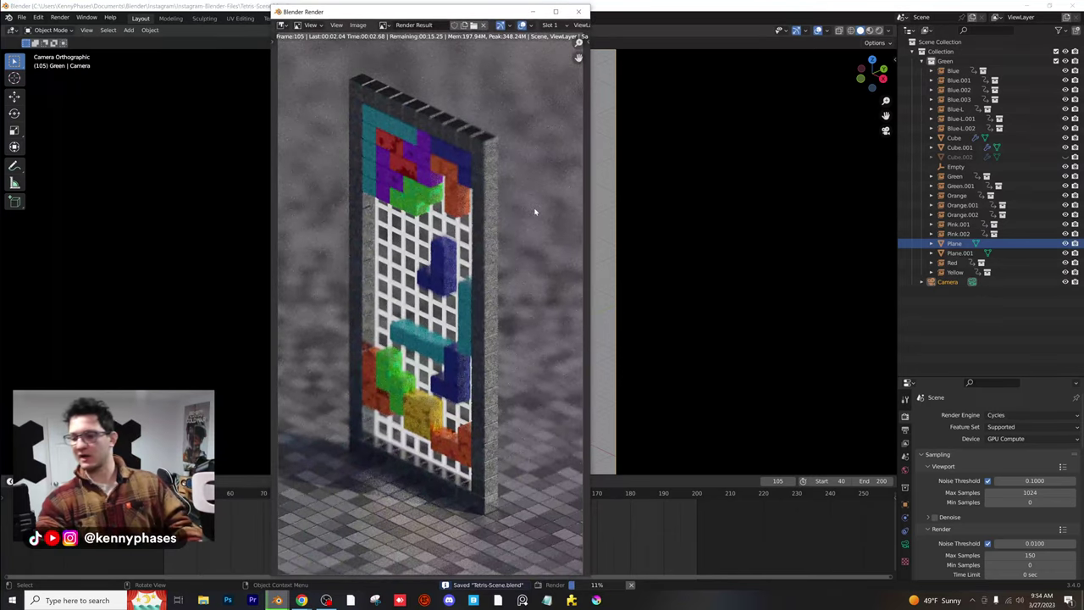
{"action": "left_click_drag", "start_coordinate": [424, 12], "coordinate": [489, 18]}
{"action": "scroll", "coordinate": [546, 269], "scroll_direction": "up", "scroll_amount": 4}
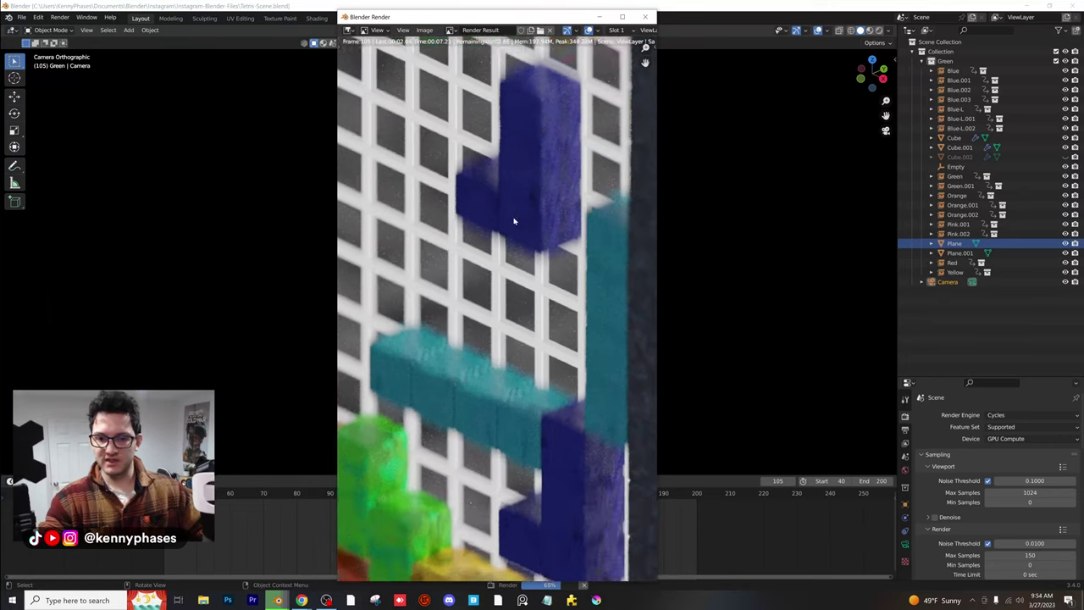
{"action": "scroll", "coordinate": [541, 271], "scroll_direction": "down", "scroll_amount": 3}
{"action": "scroll", "coordinate": [537, 313], "scroll_direction": "down", "scroll_amount": 3}
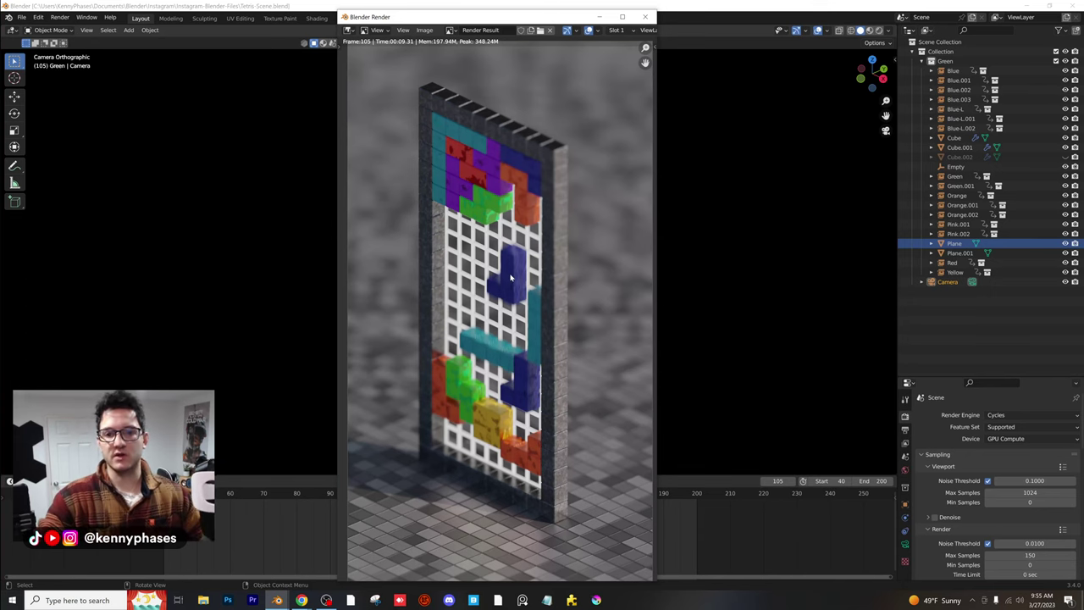
{"action": "scroll", "coordinate": [509, 277], "scroll_direction": "down", "scroll_amount": 1}
{"action": "scroll", "coordinate": [510, 276], "scroll_direction": "up", "scroll_amount": 1}
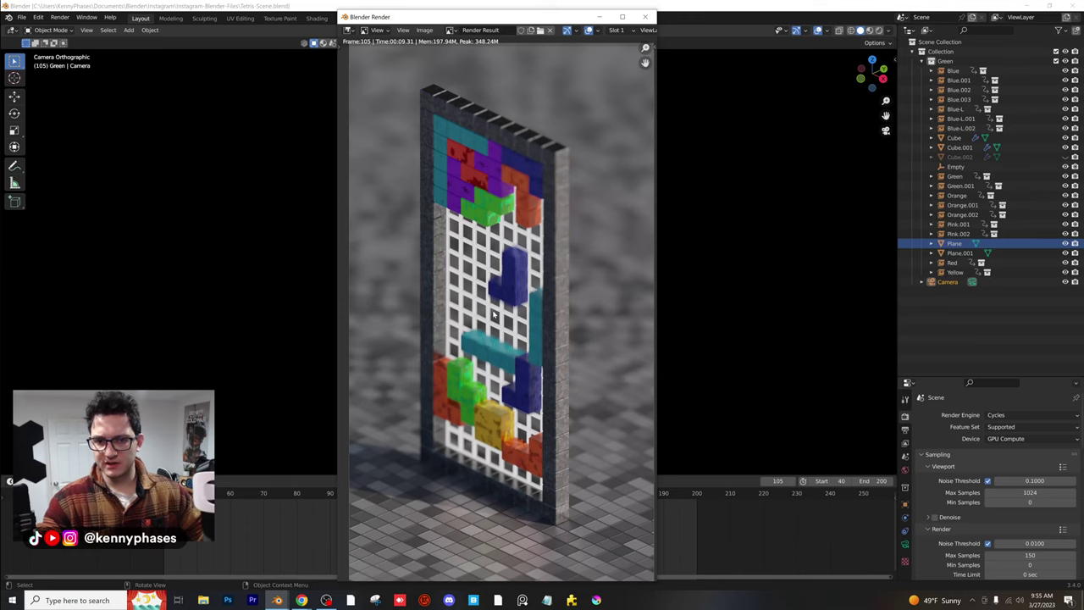
{"action": "scroll", "coordinate": [511, 213], "scroll_direction": "down", "scroll_amount": 1}
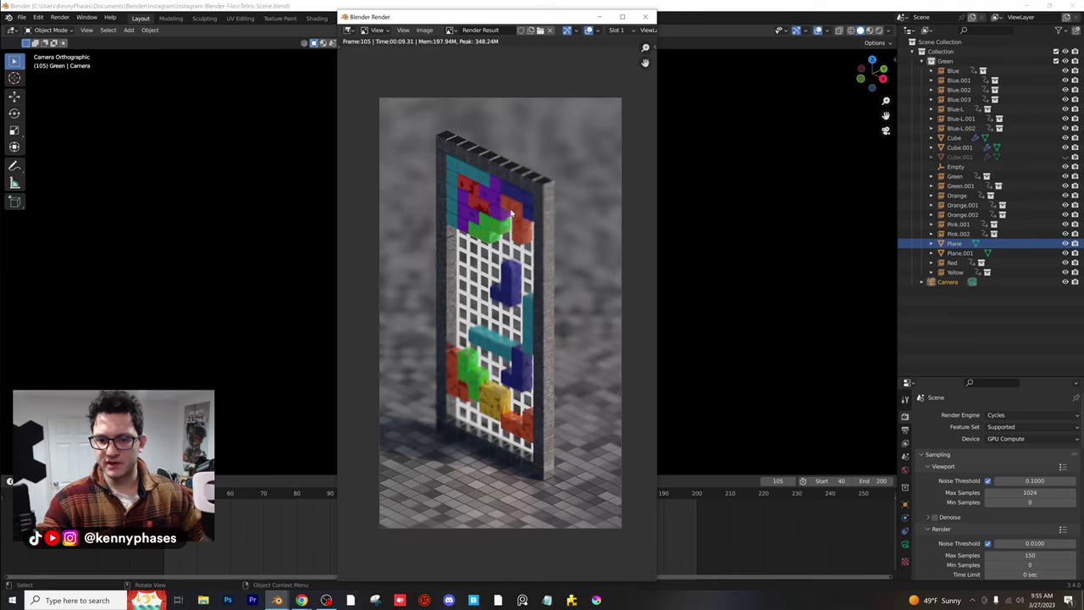